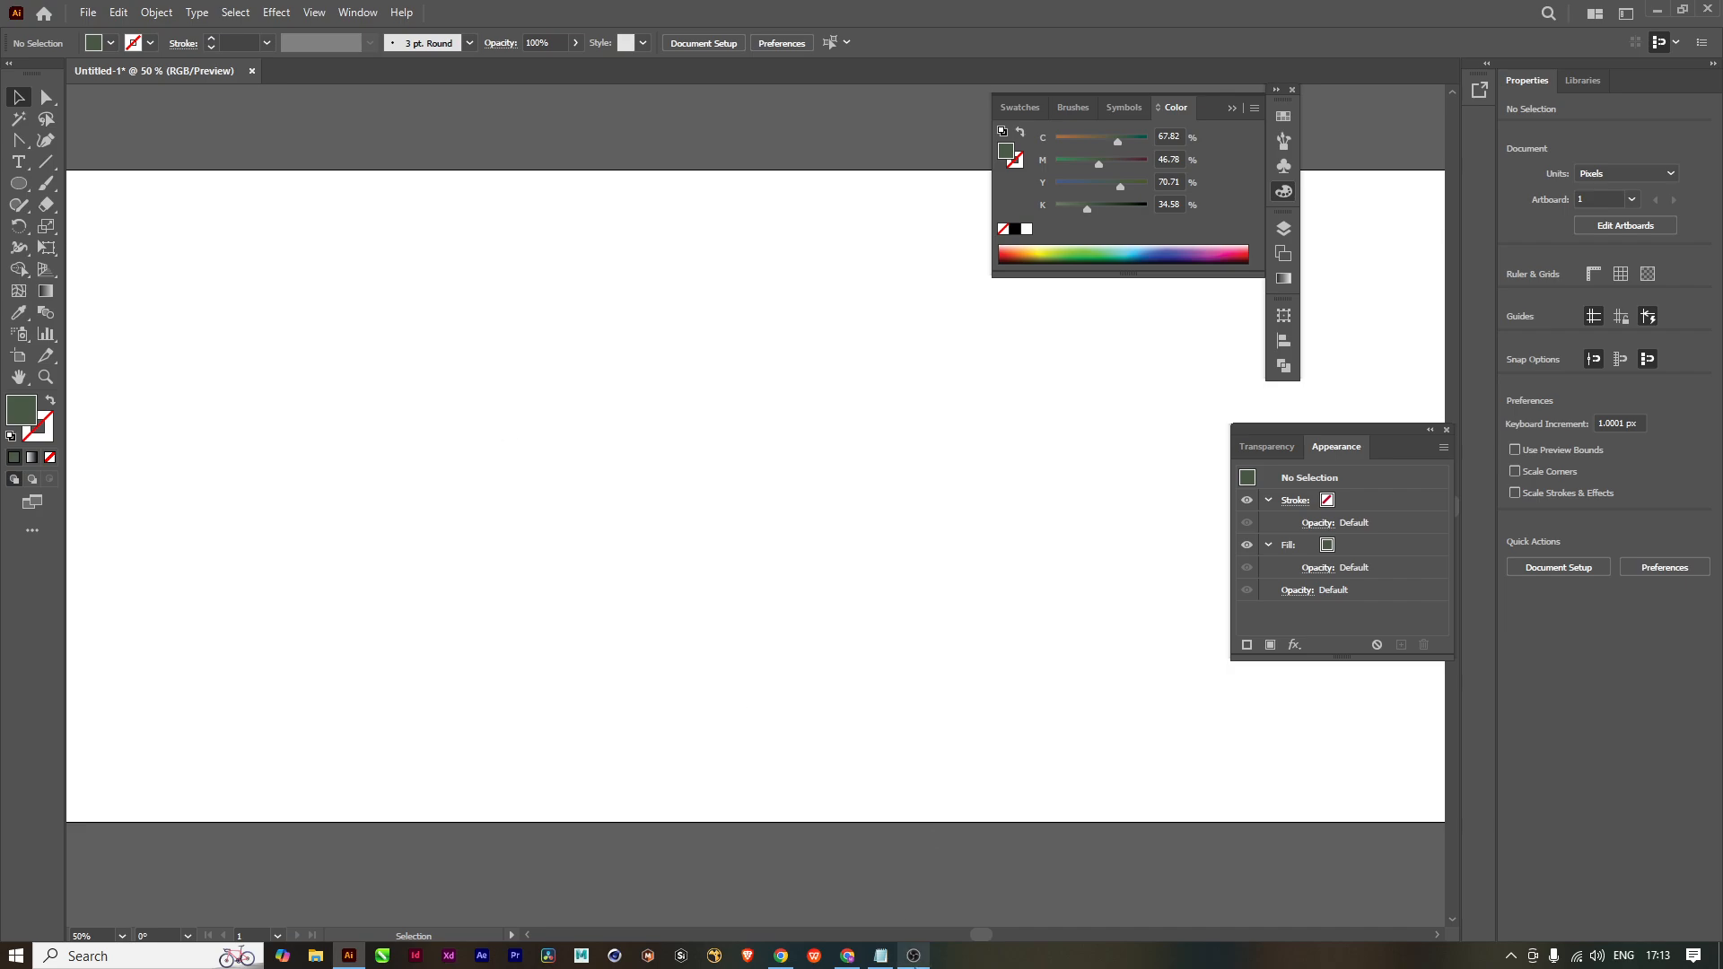
{"action": "mouse_move", "coordinate": [913, 956]}
{"action": "left_click", "coordinate": [913, 881]}
{"action": "left_click", "coordinate": [913, 880]}
Step: Draw a rectangle about 646 by 261 px on the upper part of the artboard
{"action": "left_click", "coordinate": [21, 186]}
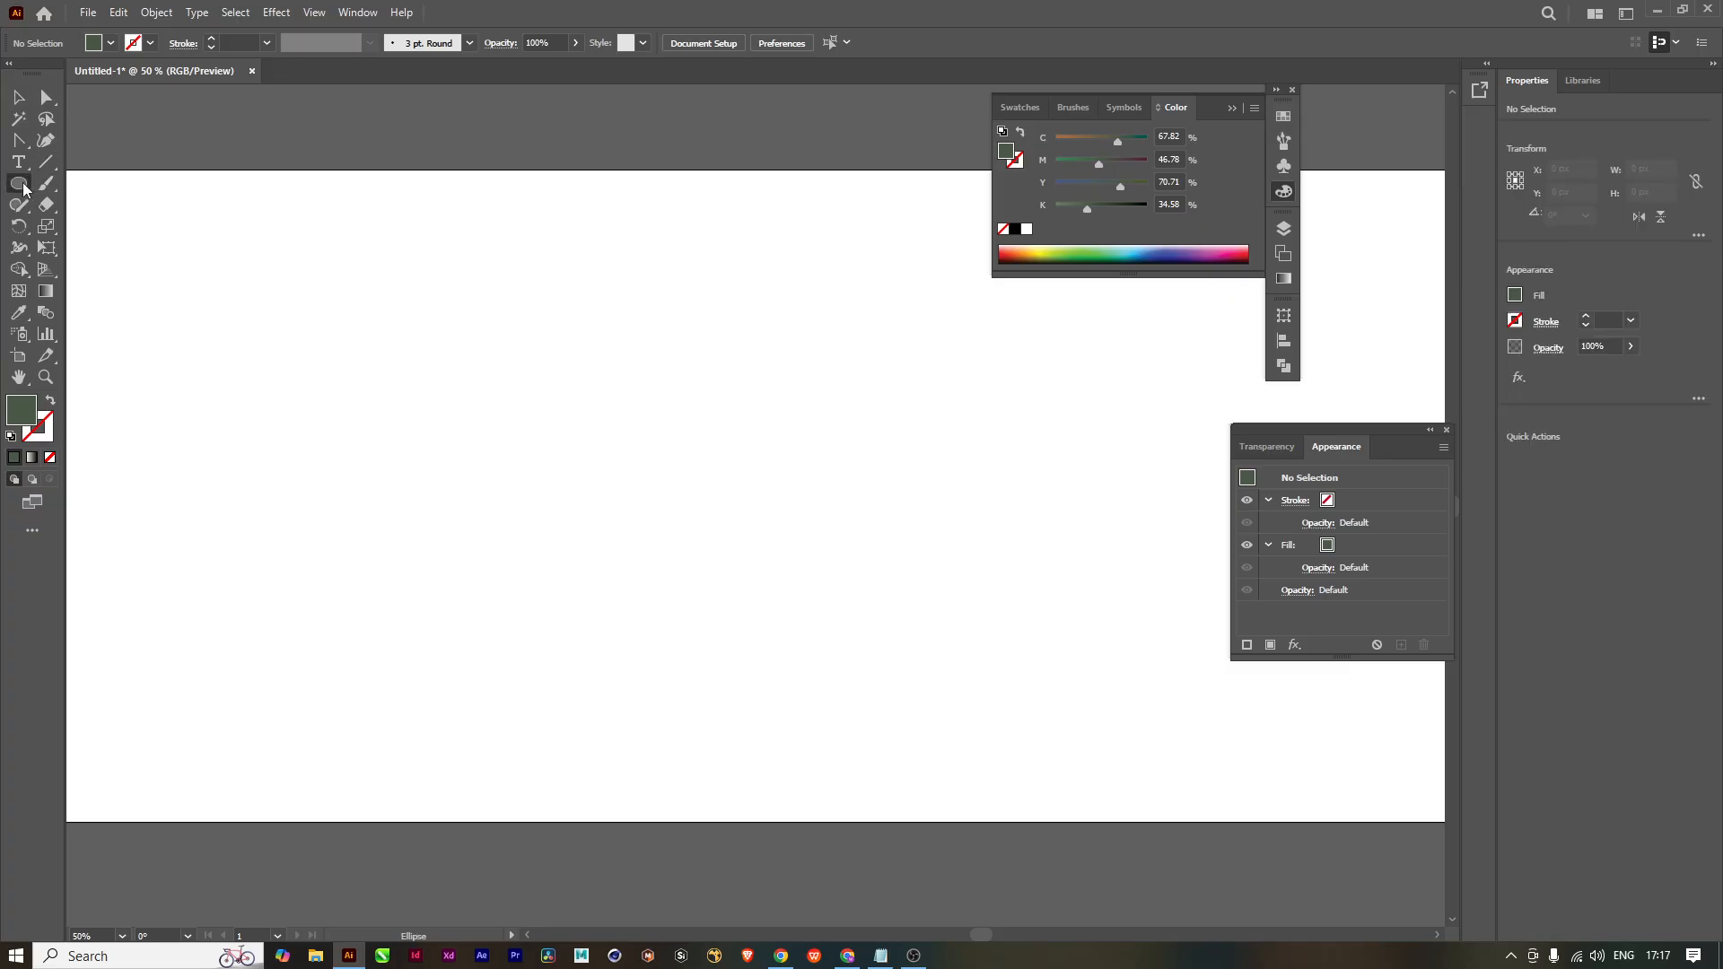
{"action": "left_click_drag", "start_coordinate": [23, 186], "coordinate": [80, 178]}
{"action": "left_click_drag", "start_coordinate": [363, 312], "coordinate": [738, 462]}
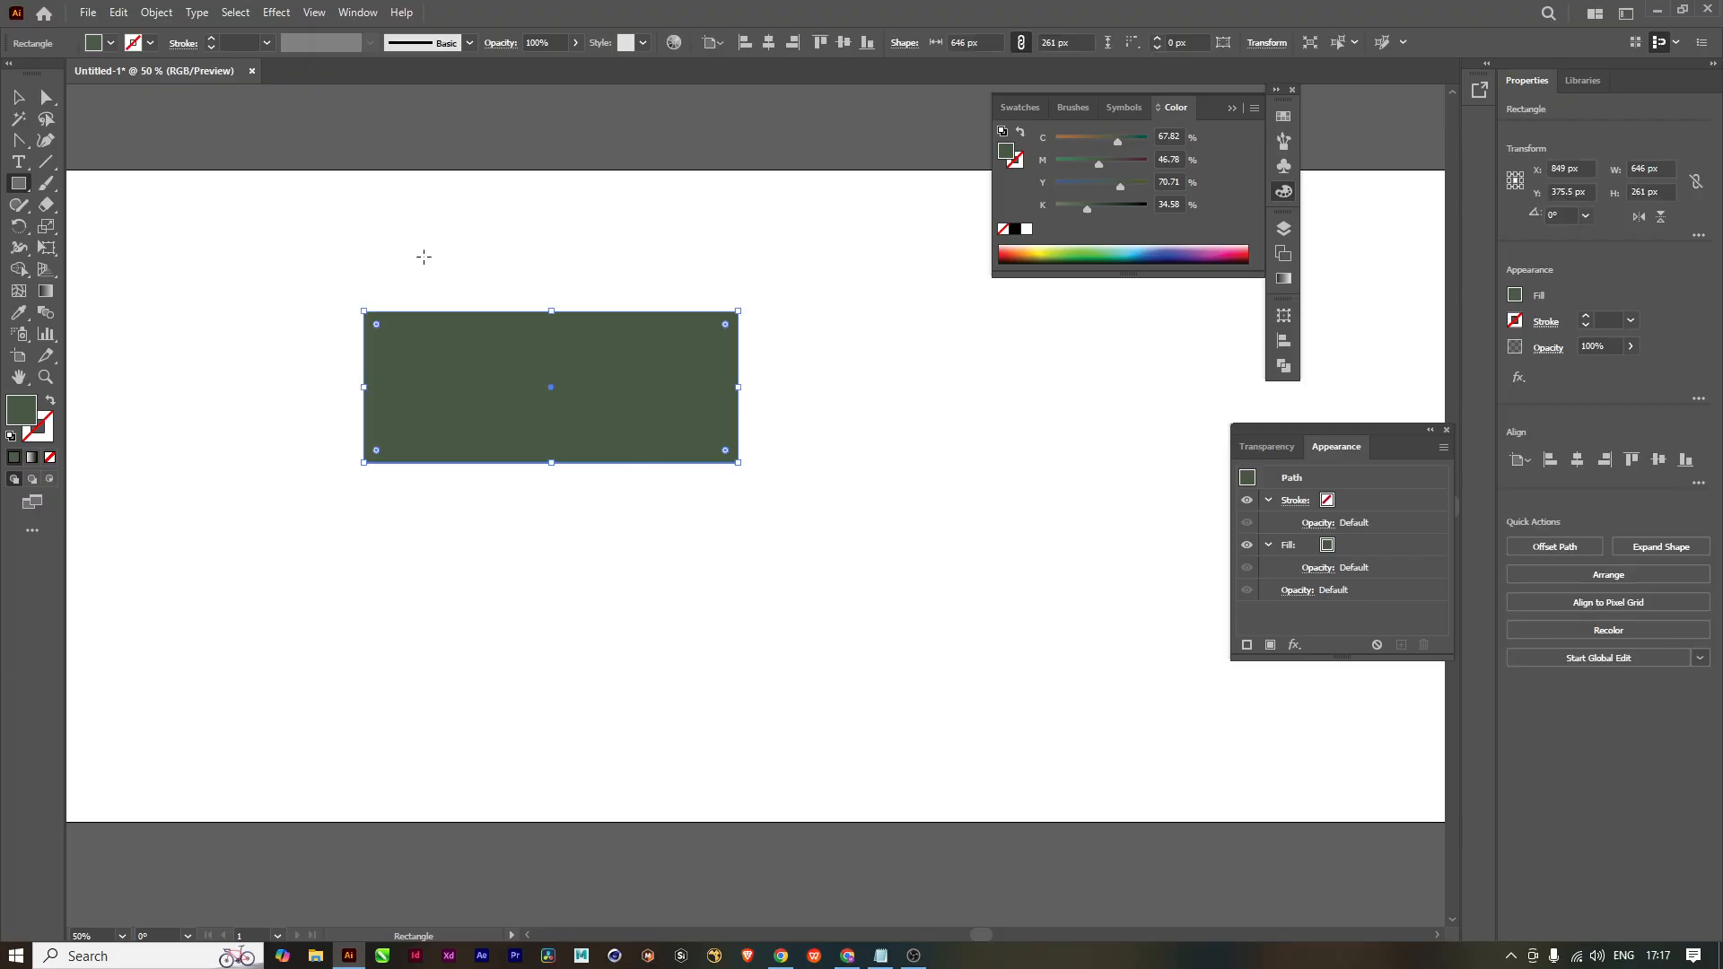
Step: Apply a linear gradient fill to the rectangle and recolor its white stop to green (C 61.57, M 0, Y 100, K 0)
{"action": "left_click", "coordinate": [31, 458]}
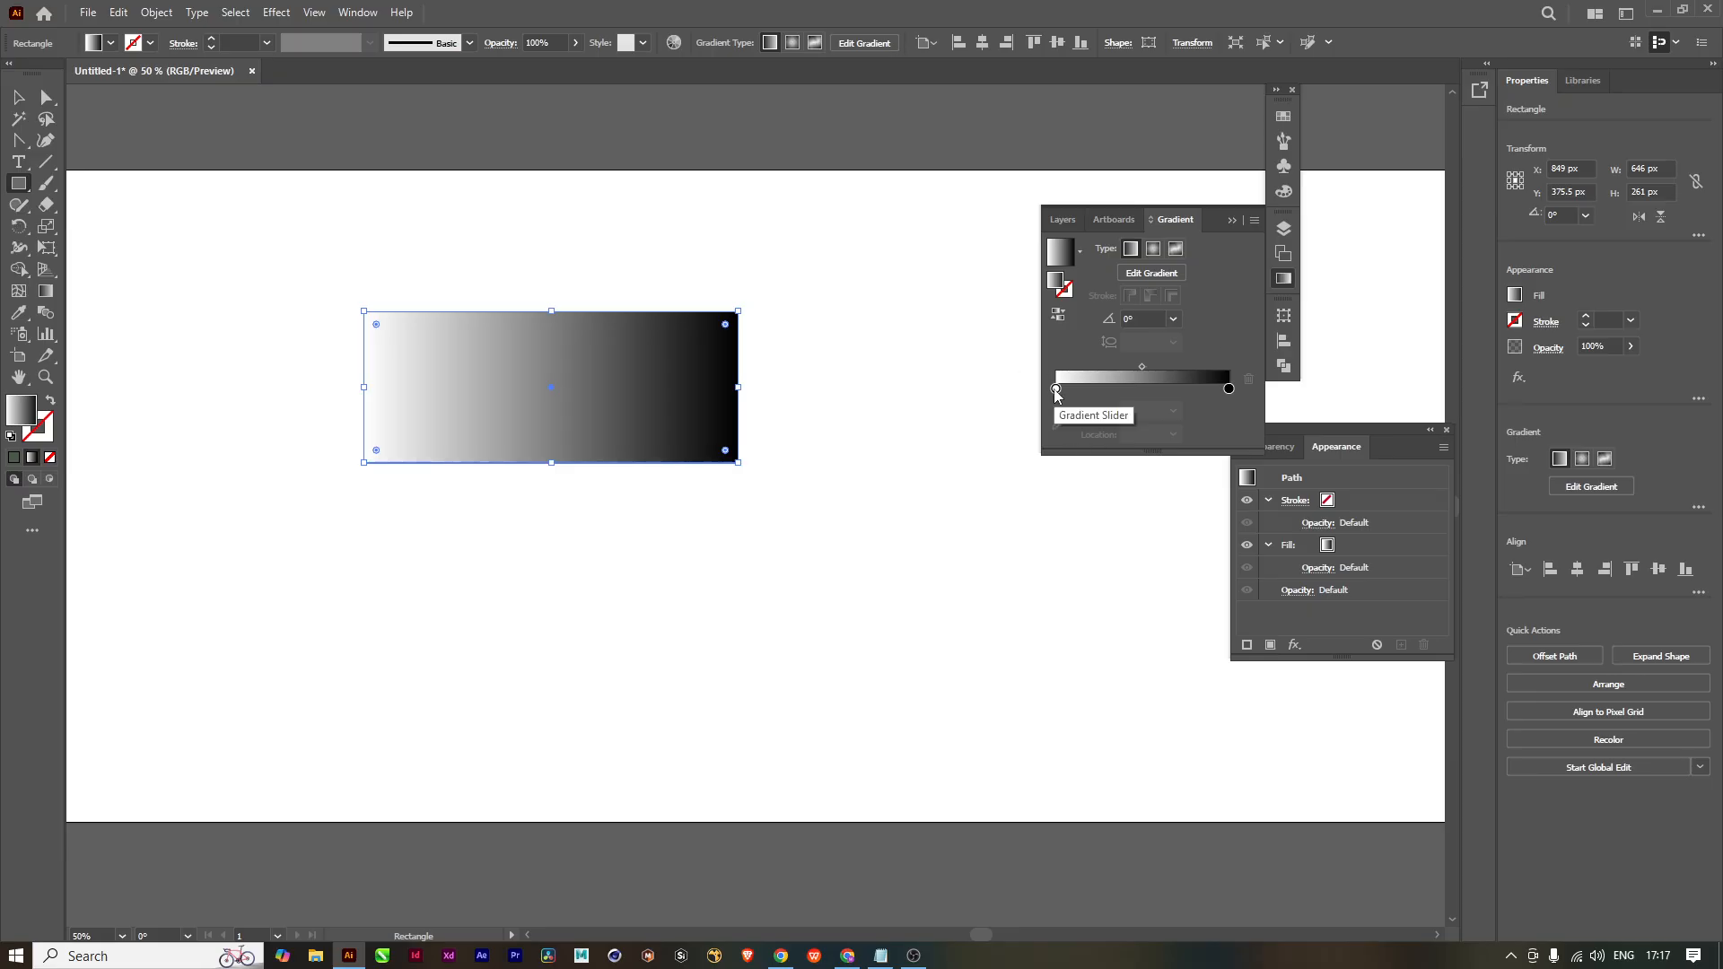
{"action": "double_click", "coordinate": [1057, 390]}
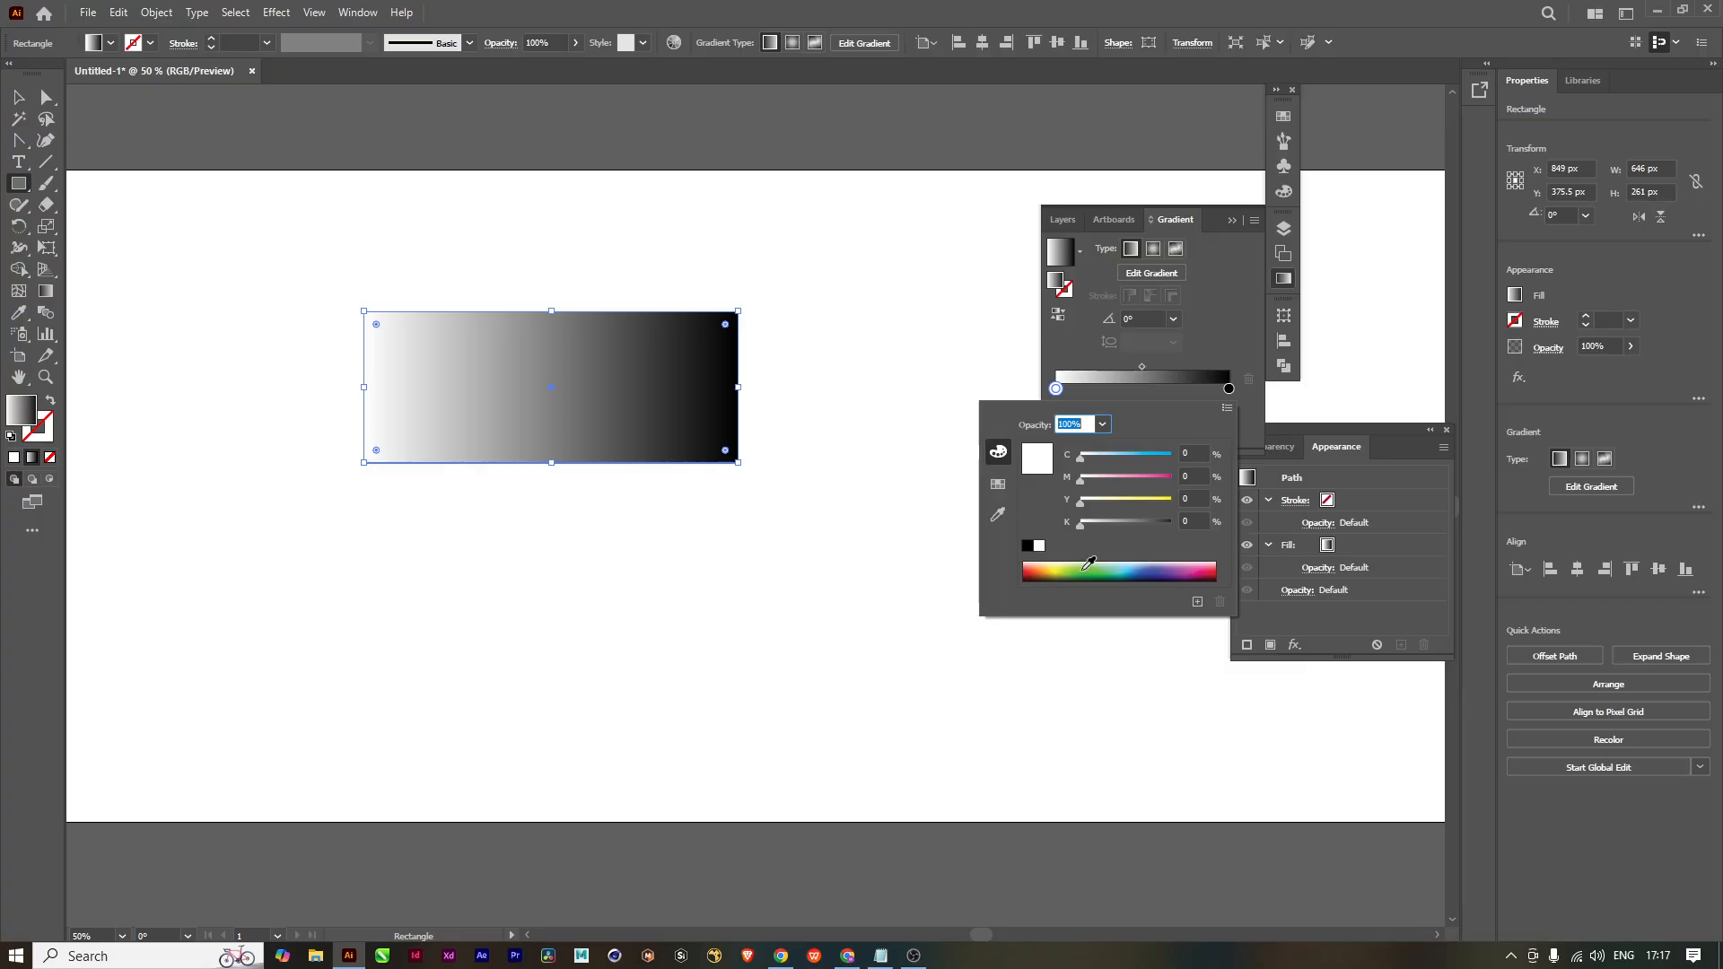
{"action": "left_click", "coordinate": [1088, 566]}
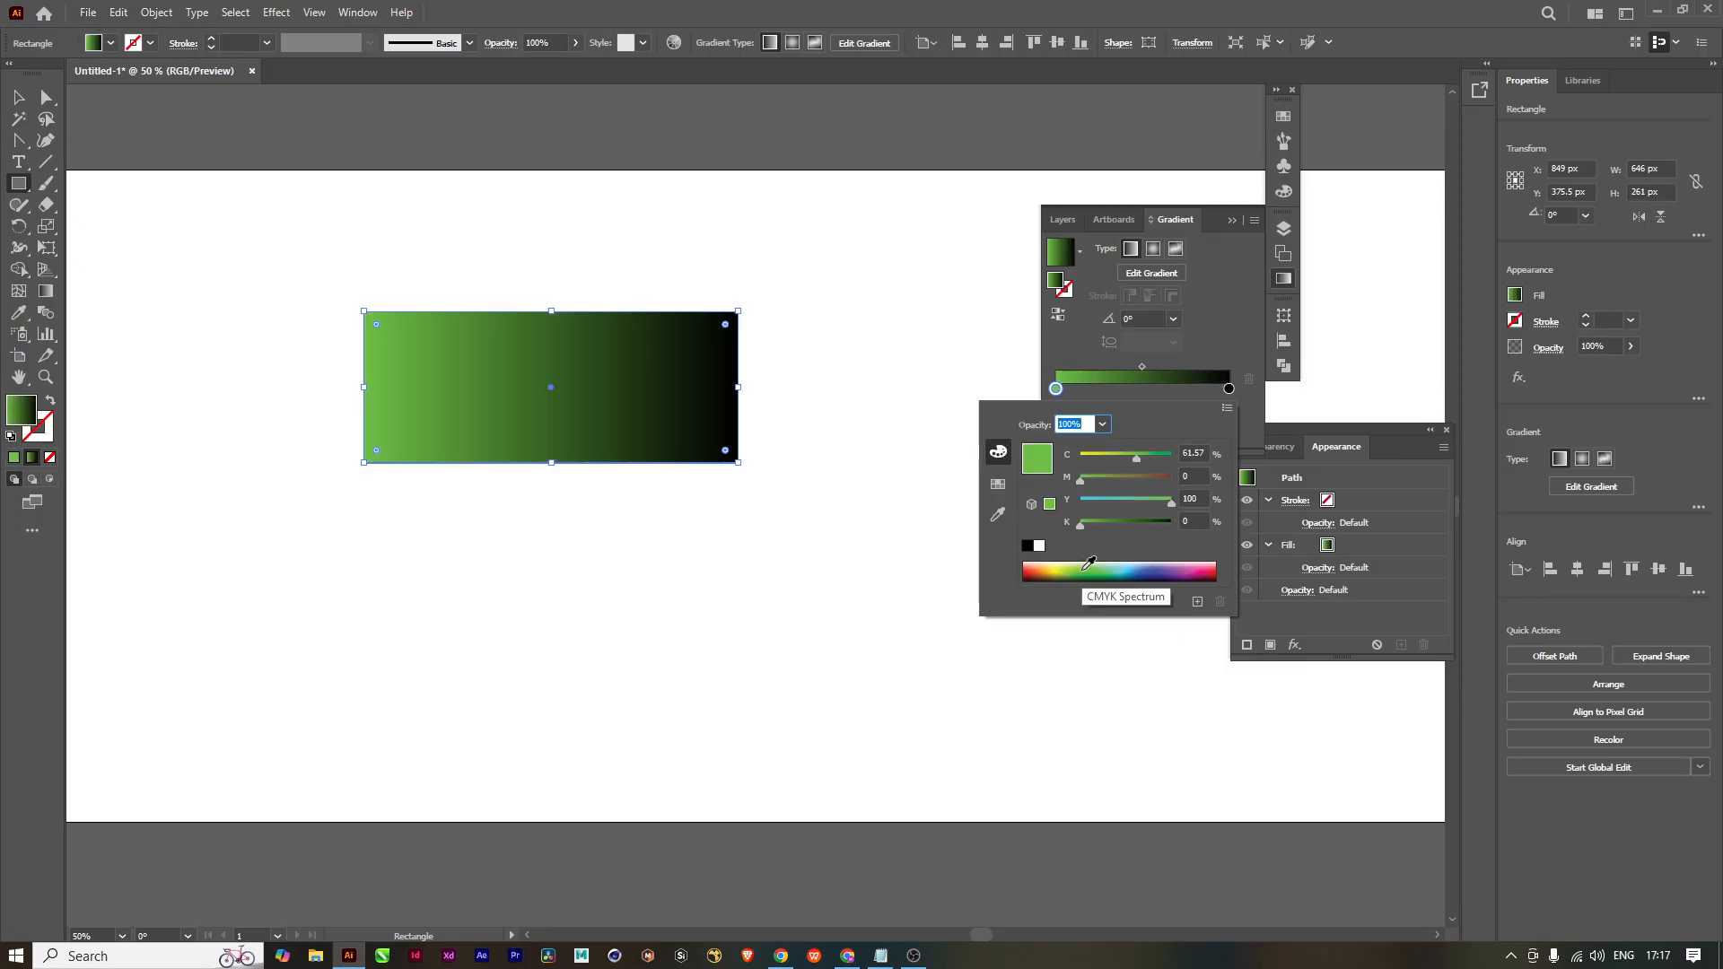
{"action": "left_click", "coordinate": [1226, 321]}
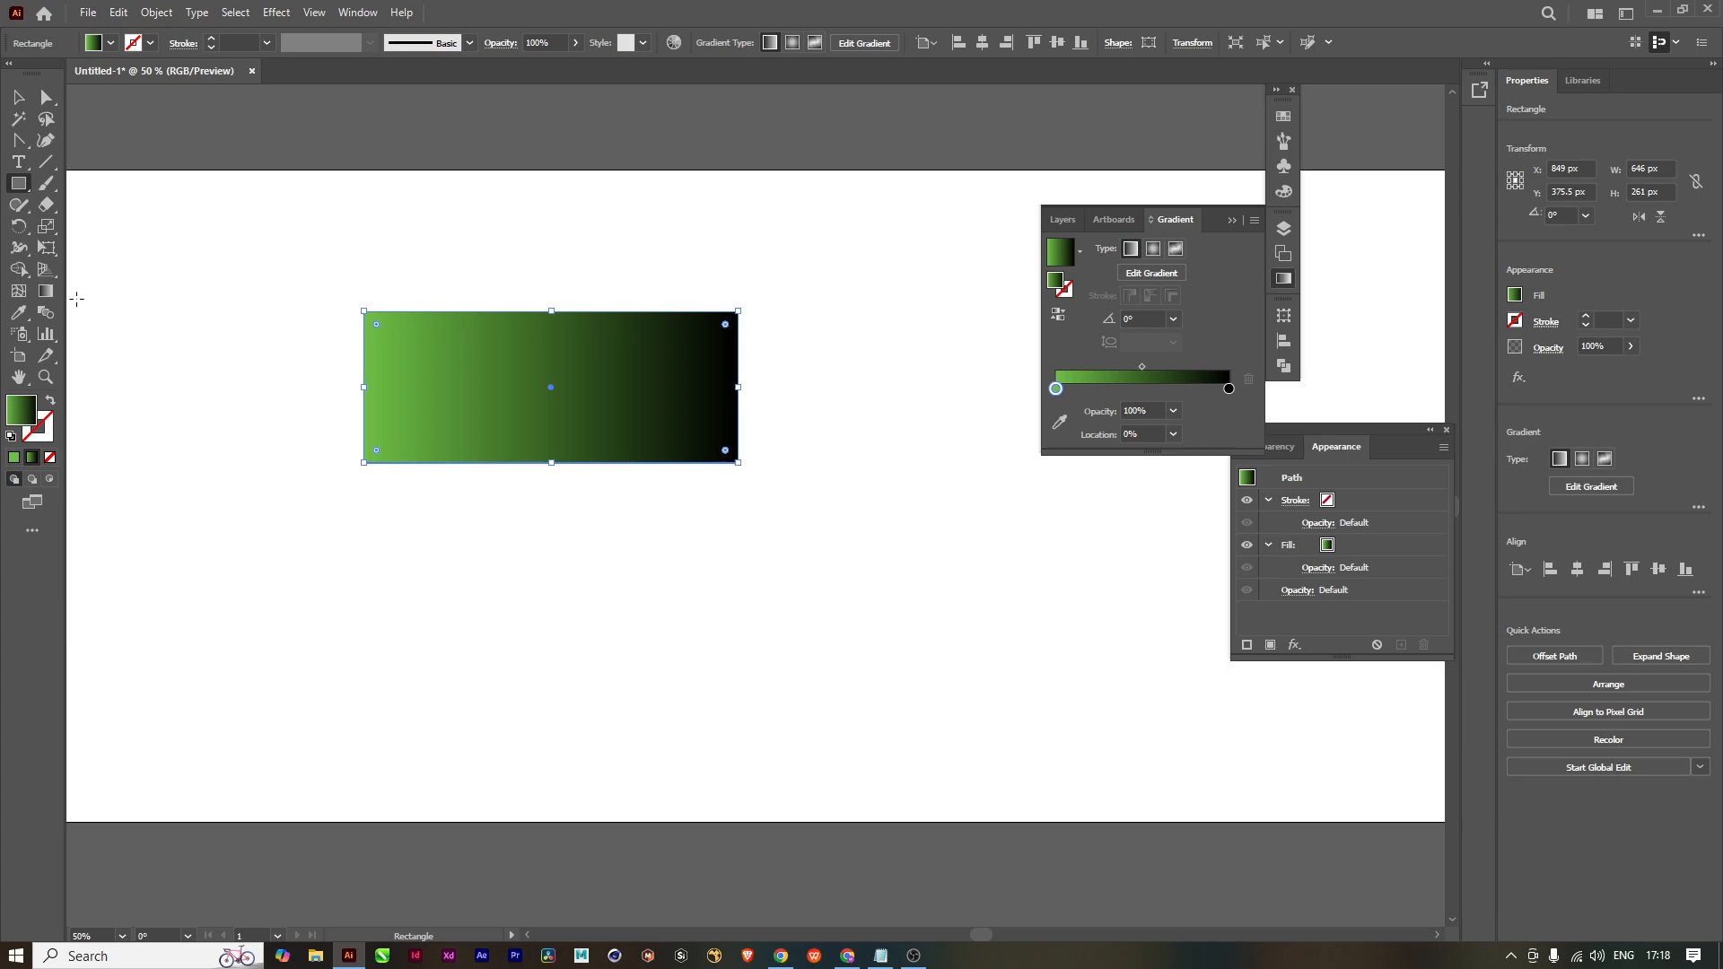
Step: Move the gradient's green stop to about 12.68% and its black stop to about 81.47% with the Gradient tool
{"action": "left_click", "coordinate": [47, 293]}
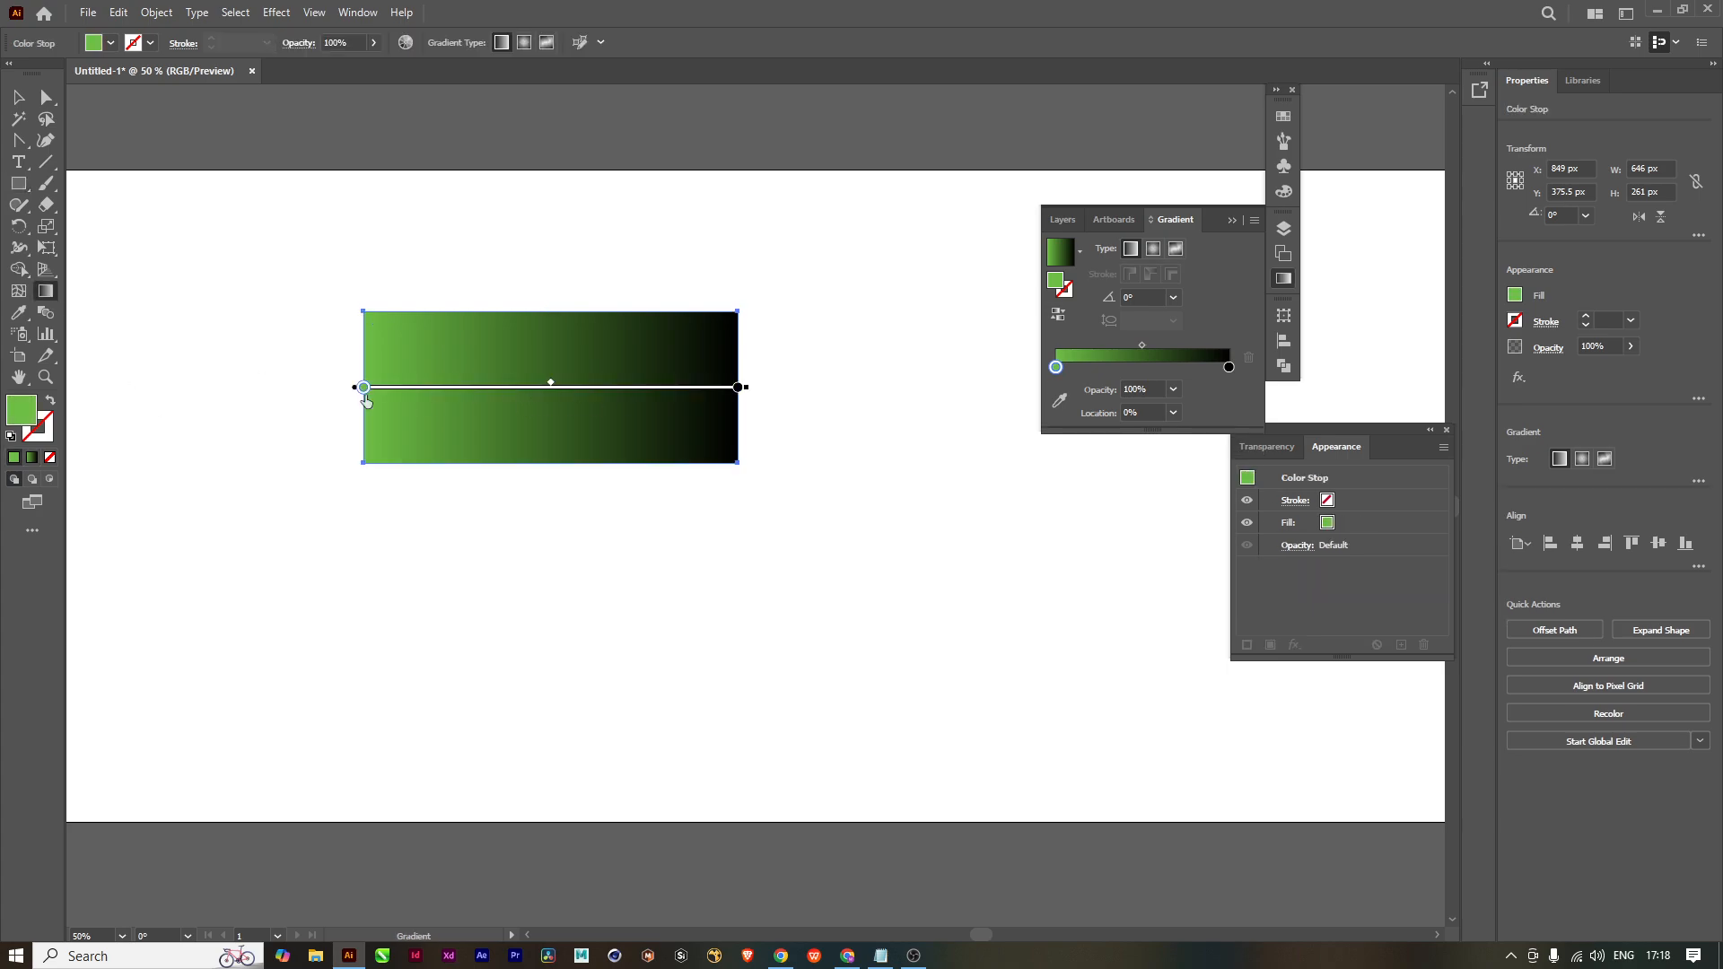
{"action": "mouse_move", "coordinate": [368, 393]}
{"action": "left_mouse_down"}
{"action": "mouse_move", "coordinate": [602, 413]}
{"action": "mouse_move", "coordinate": [408, 413]}
{"action": "left_mouse_up"}
{"action": "mouse_move", "coordinate": [738, 388]}
{"action": "left_mouse_down"}
{"action": "mouse_move", "coordinate": [611, 389]}
{"action": "mouse_move", "coordinate": [727, 388]}
{"action": "left_mouse_up"}
{"action": "mouse_move", "coordinate": [408, 400]}
{"action": "left_mouse_down"}
{"action": "mouse_move", "coordinate": [551, 396]}
{"action": "mouse_move", "coordinate": [411, 396]}
{"action": "left_mouse_up"}
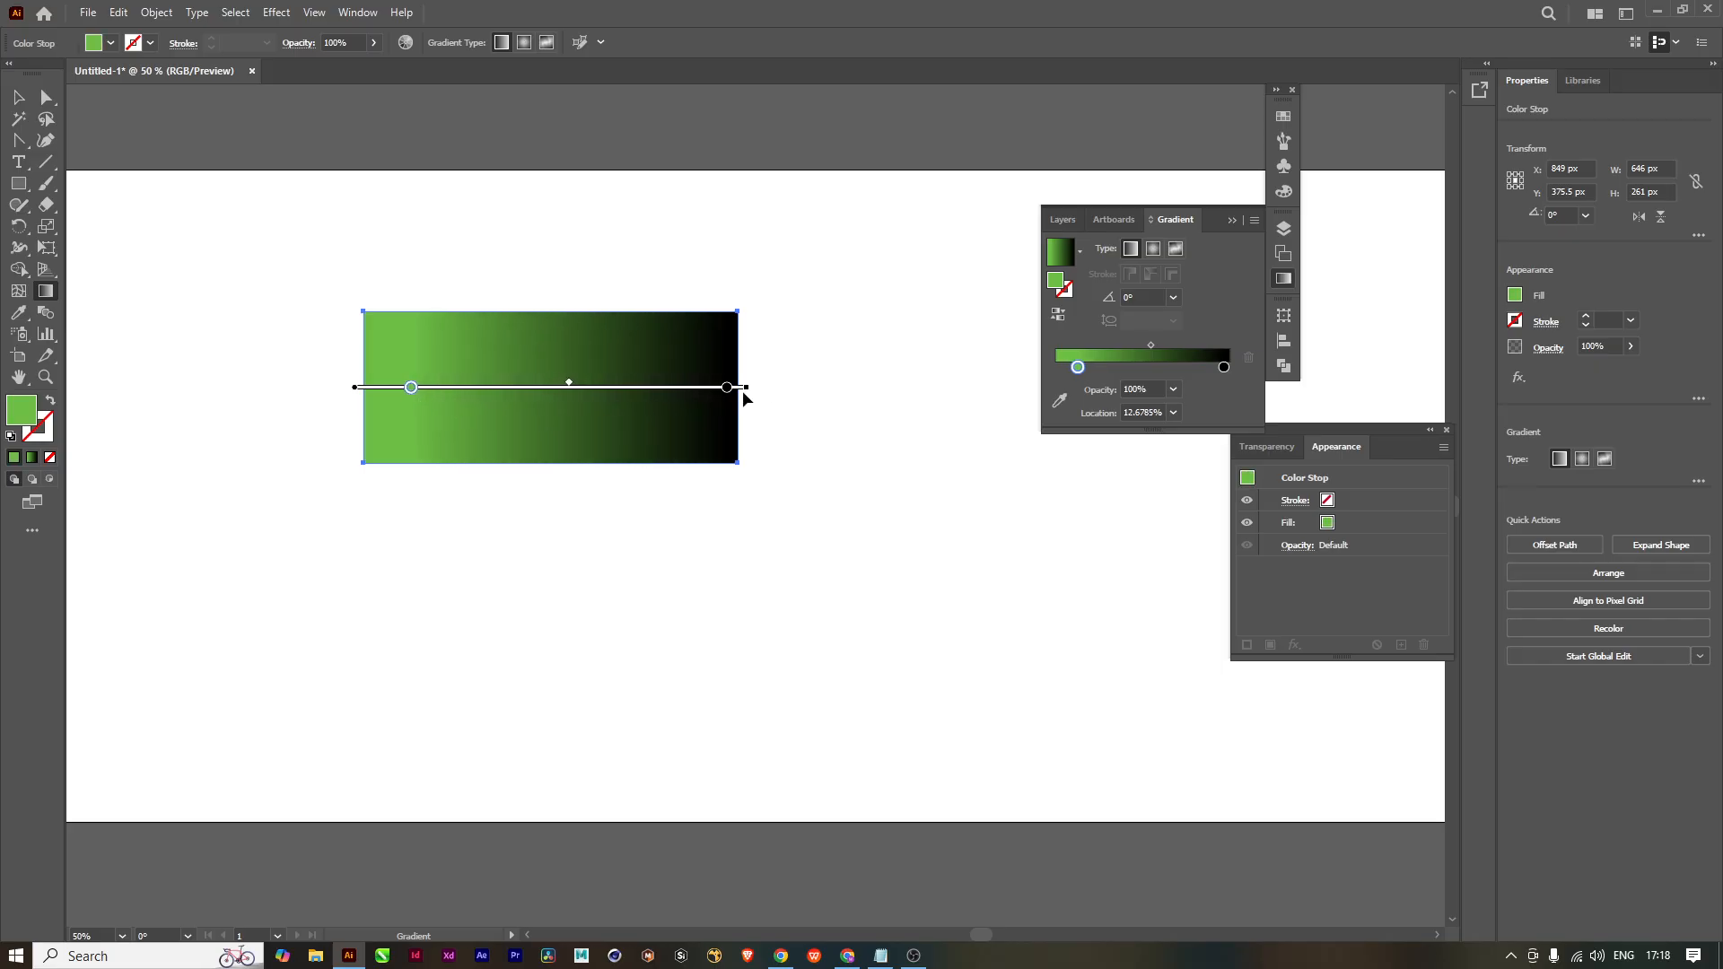
{"action": "left_click_drag", "start_coordinate": [727, 389], "coordinate": [669, 390]}
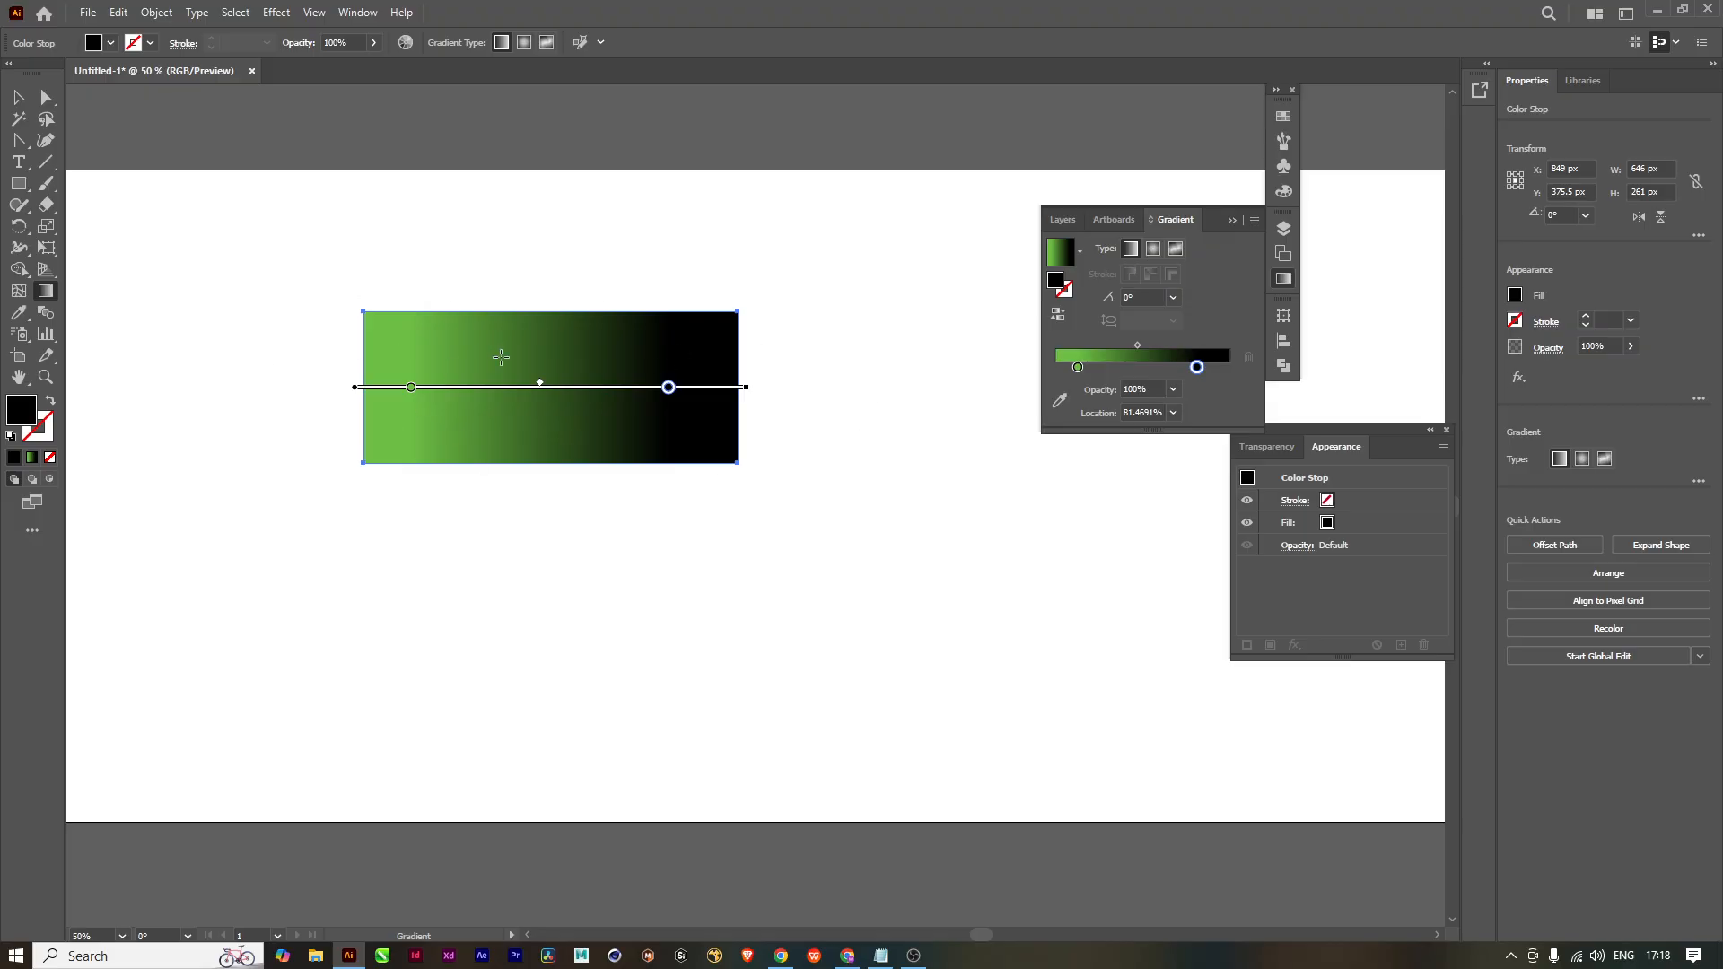
Step: Make the rectangle's gradient radial, push its stops outward and enlarge the gradient circle just past the rectangle's ends
{"action": "left_click", "coordinate": [1153, 250]}
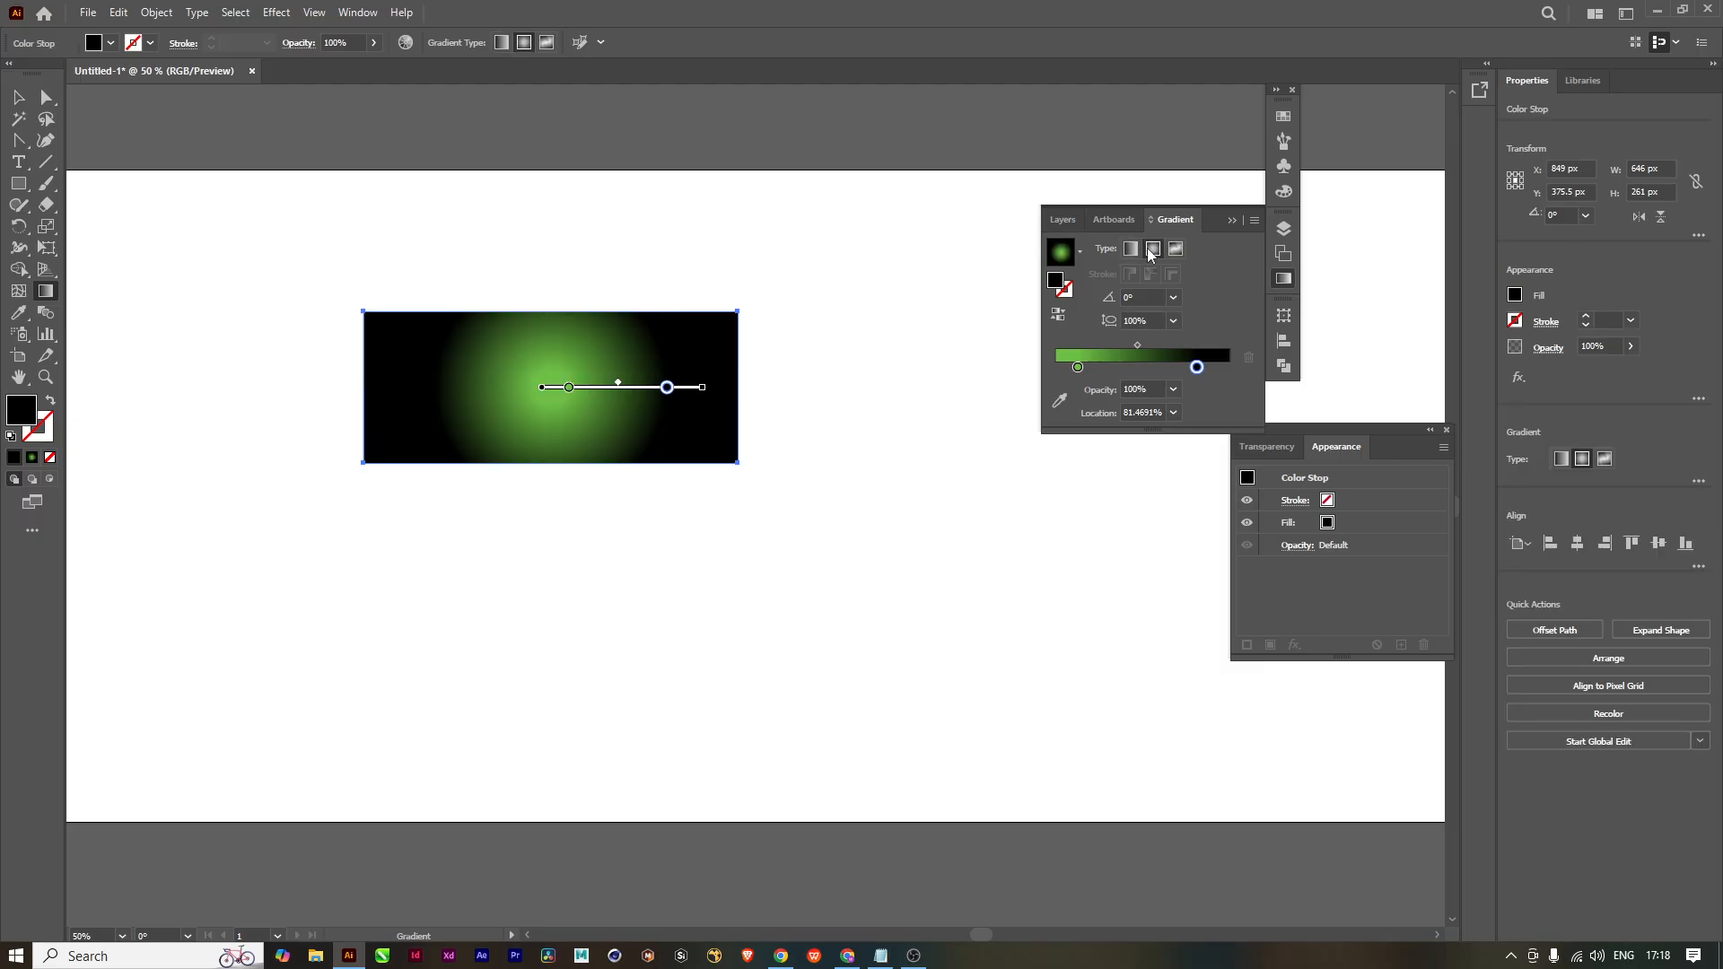
{"action": "left_click", "coordinate": [551, 387]}
{"action": "mouse_move", "coordinate": [551, 387]}
{"action": "left_mouse_down"}
{"action": "mouse_move", "coordinate": [749, 388]}
{"action": "mouse_move", "coordinate": [682, 393]}
{"action": "left_mouse_up"}
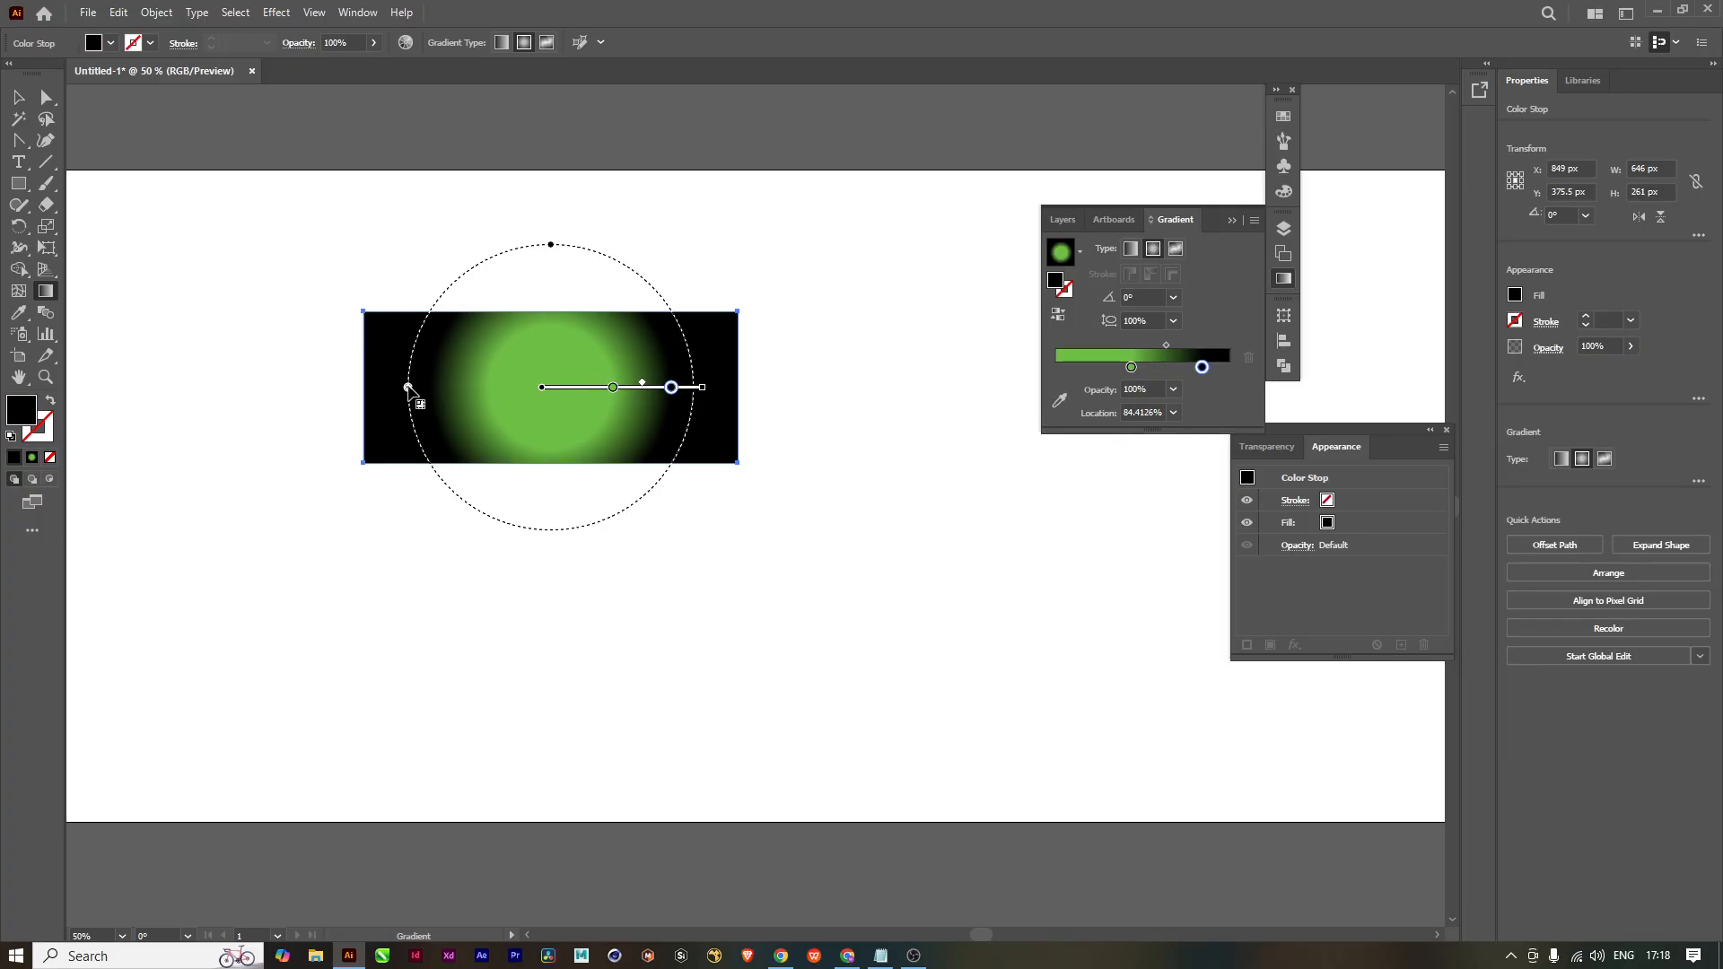
{"action": "left_click_drag", "start_coordinate": [409, 387], "coordinate": [350, 375]}
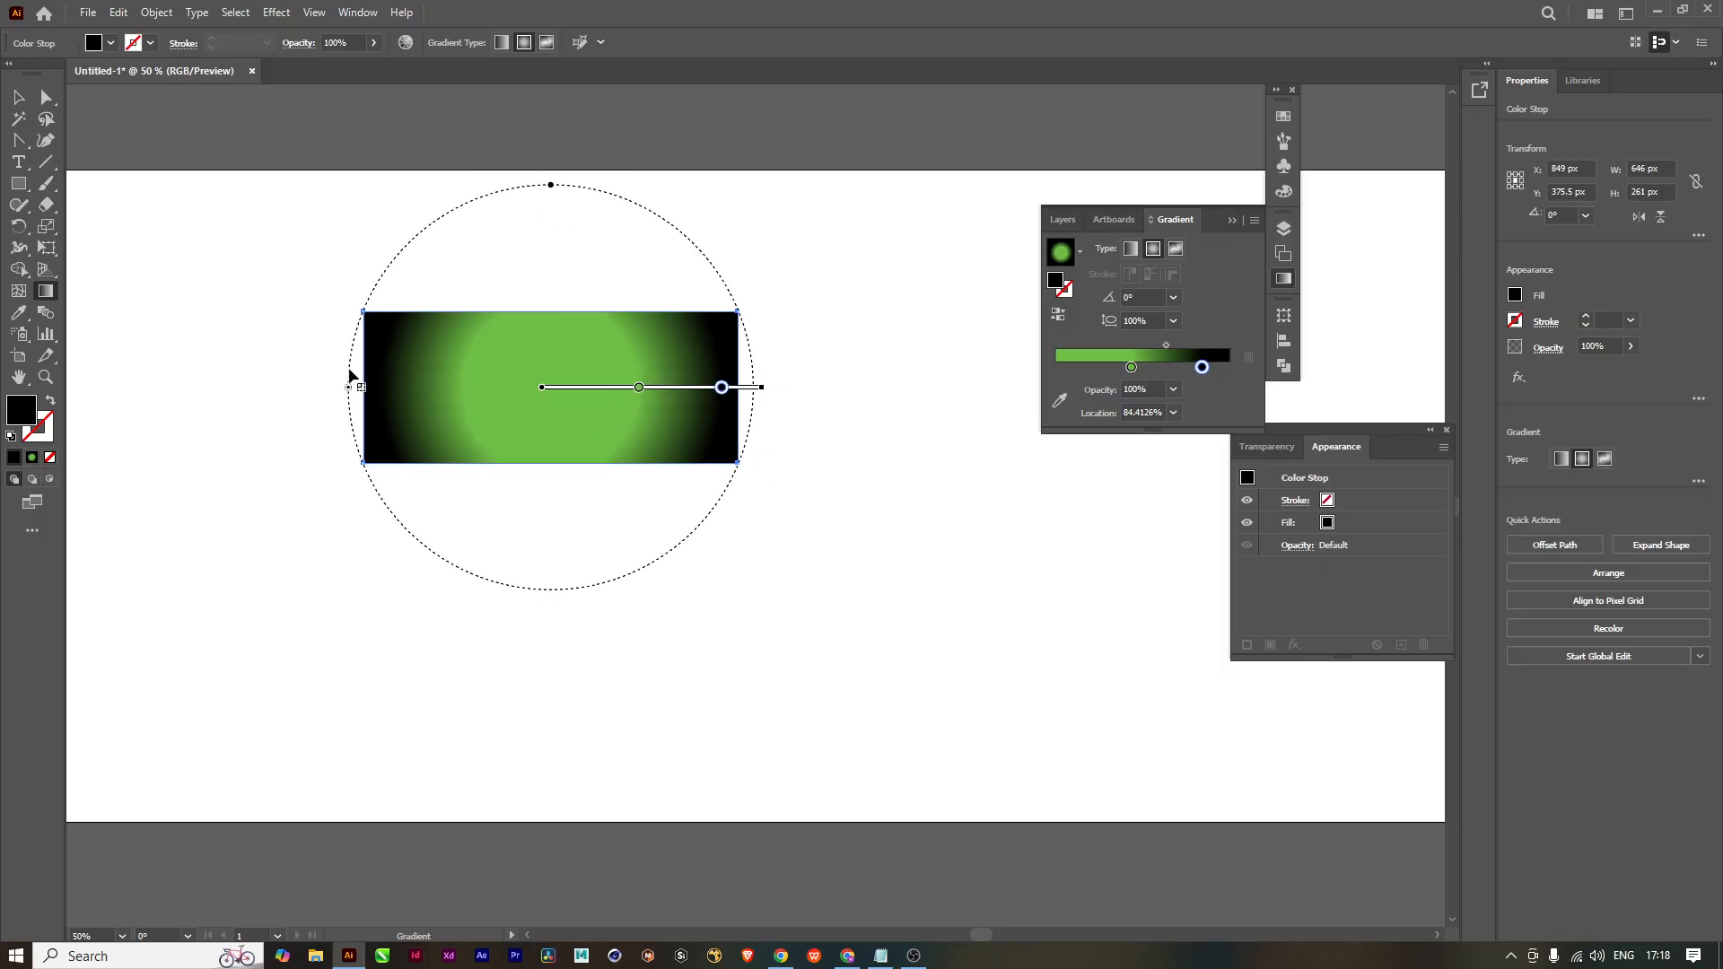
Step: Switch the fill to a freeform gradient and move the two left points and the upper-right point inward
{"action": "left_click", "coordinate": [1178, 250]}
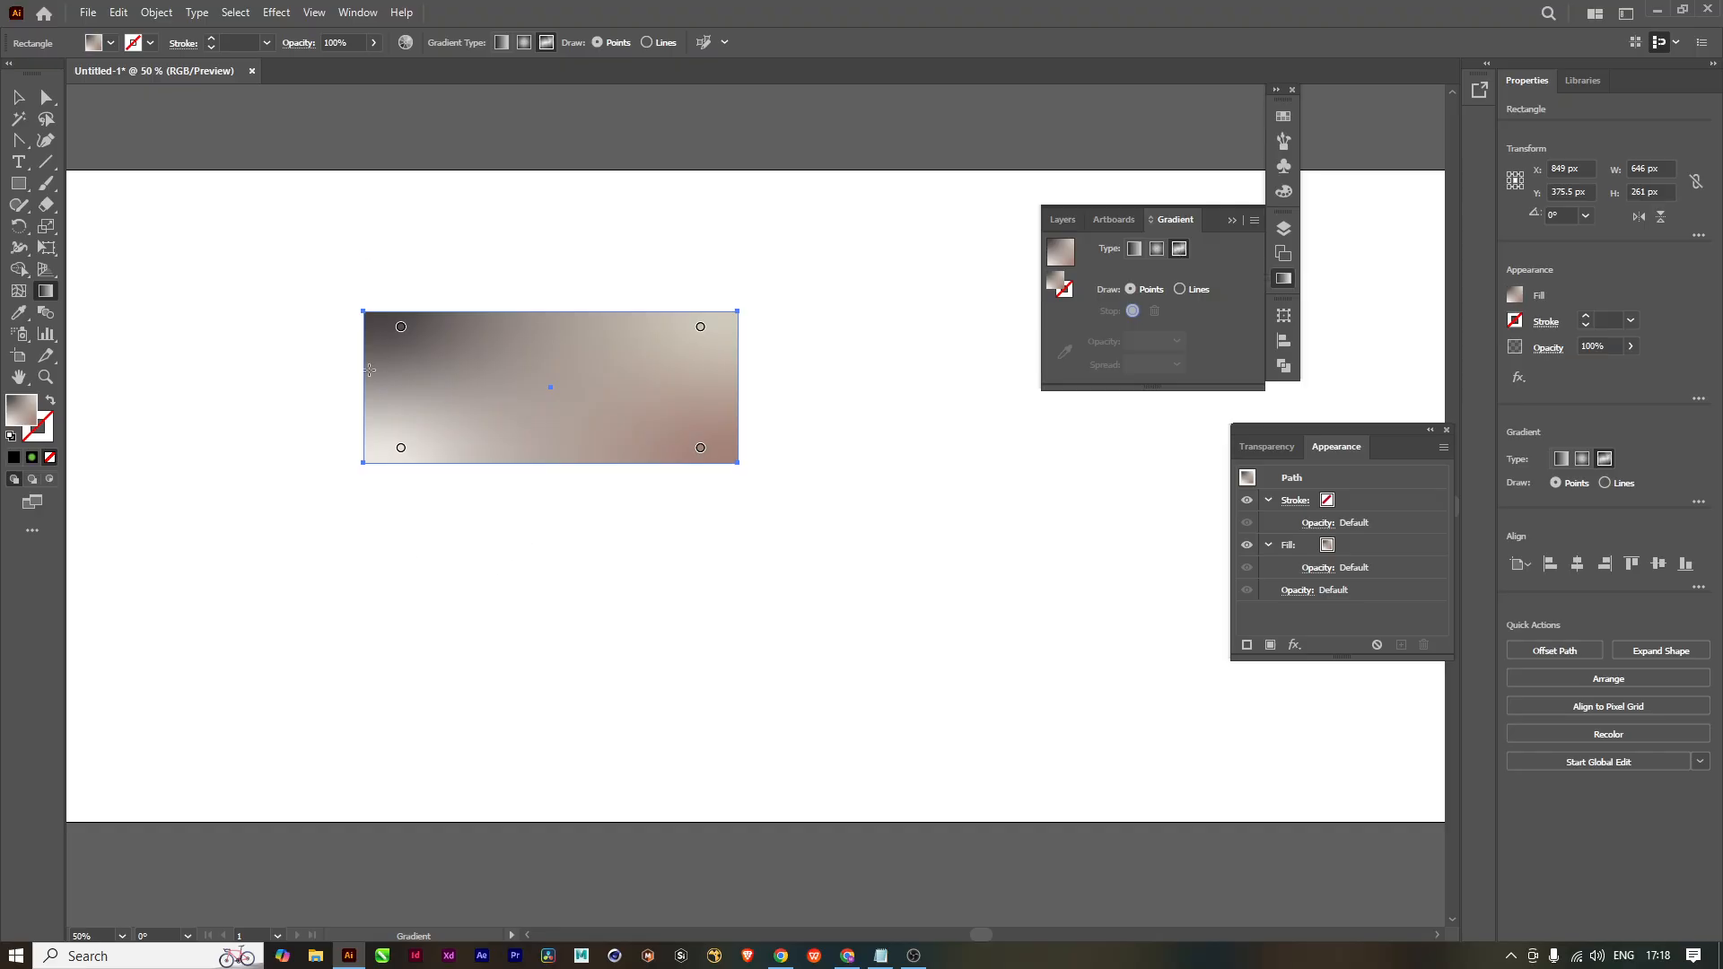
{"action": "left_click_drag", "start_coordinate": [402, 447], "coordinate": [442, 423]}
{"action": "left_click_drag", "start_coordinate": [401, 327], "coordinate": [454, 342]}
{"action": "left_click_drag", "start_coordinate": [700, 326], "coordinate": [672, 340]}
Step: Return the fill to a linear gradient, moving the green stop to about 56.06% and the black stop closer to it
{"action": "left_click", "coordinate": [1134, 249]}
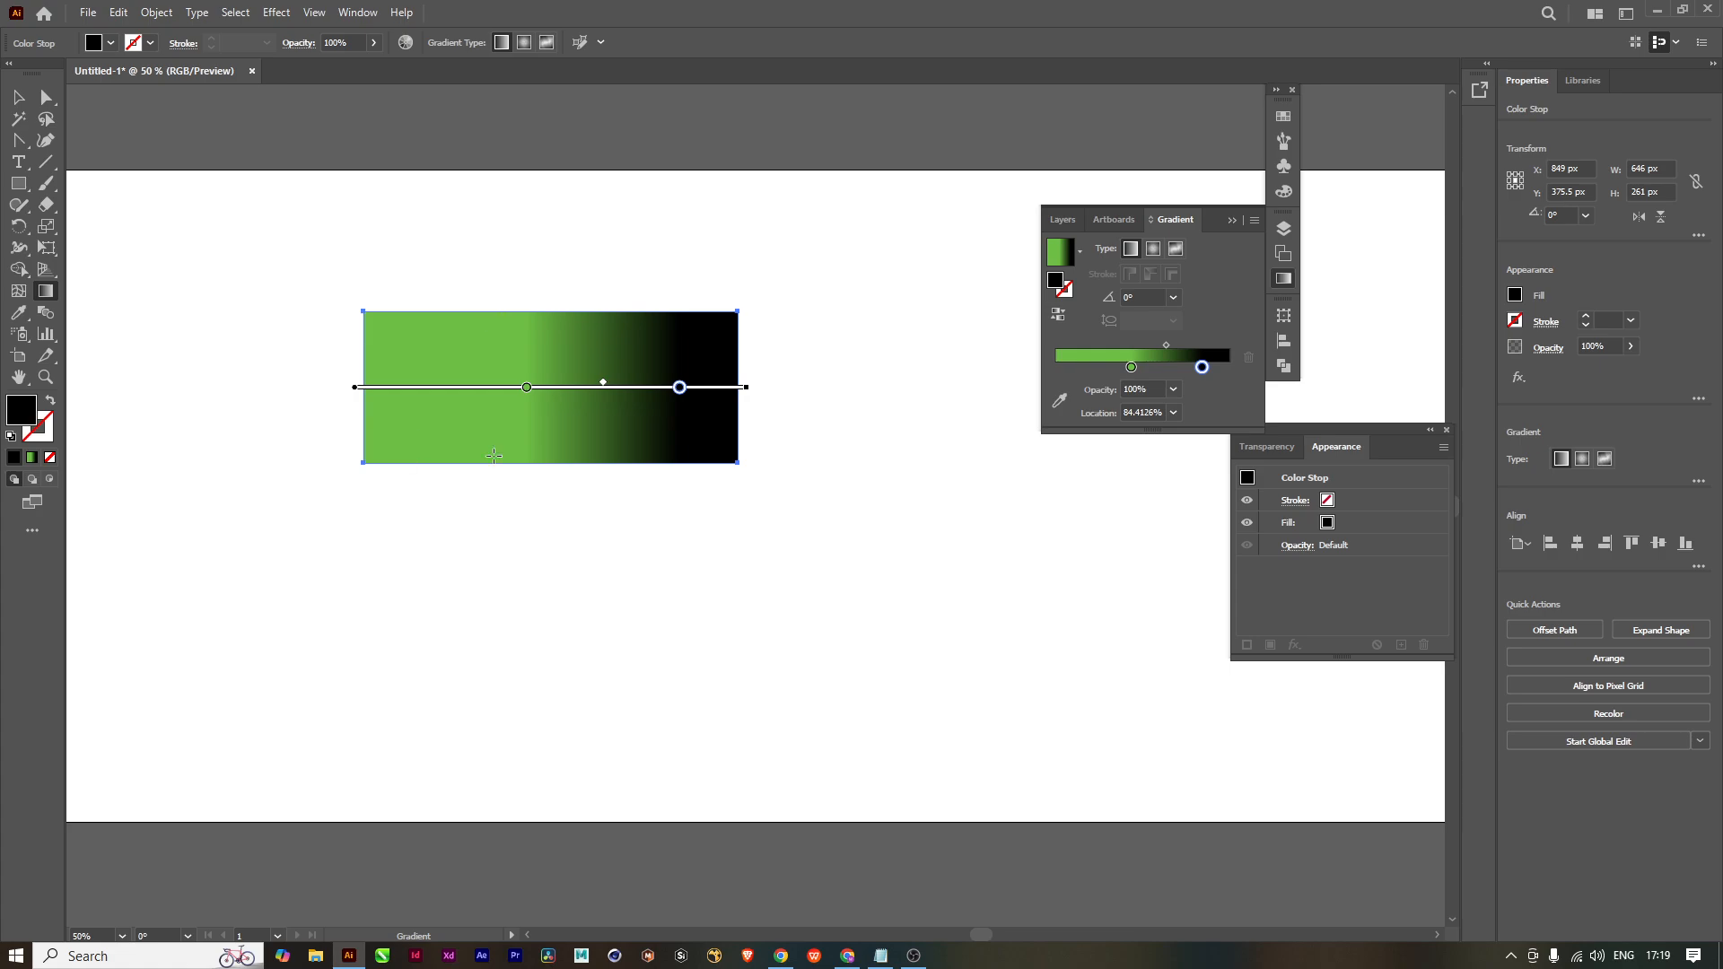
{"action": "left_click", "coordinate": [1154, 255]}
{"action": "left_click", "coordinate": [1131, 249]}
{"action": "left_click_drag", "start_coordinate": [526, 388], "coordinate": [654, 392]}
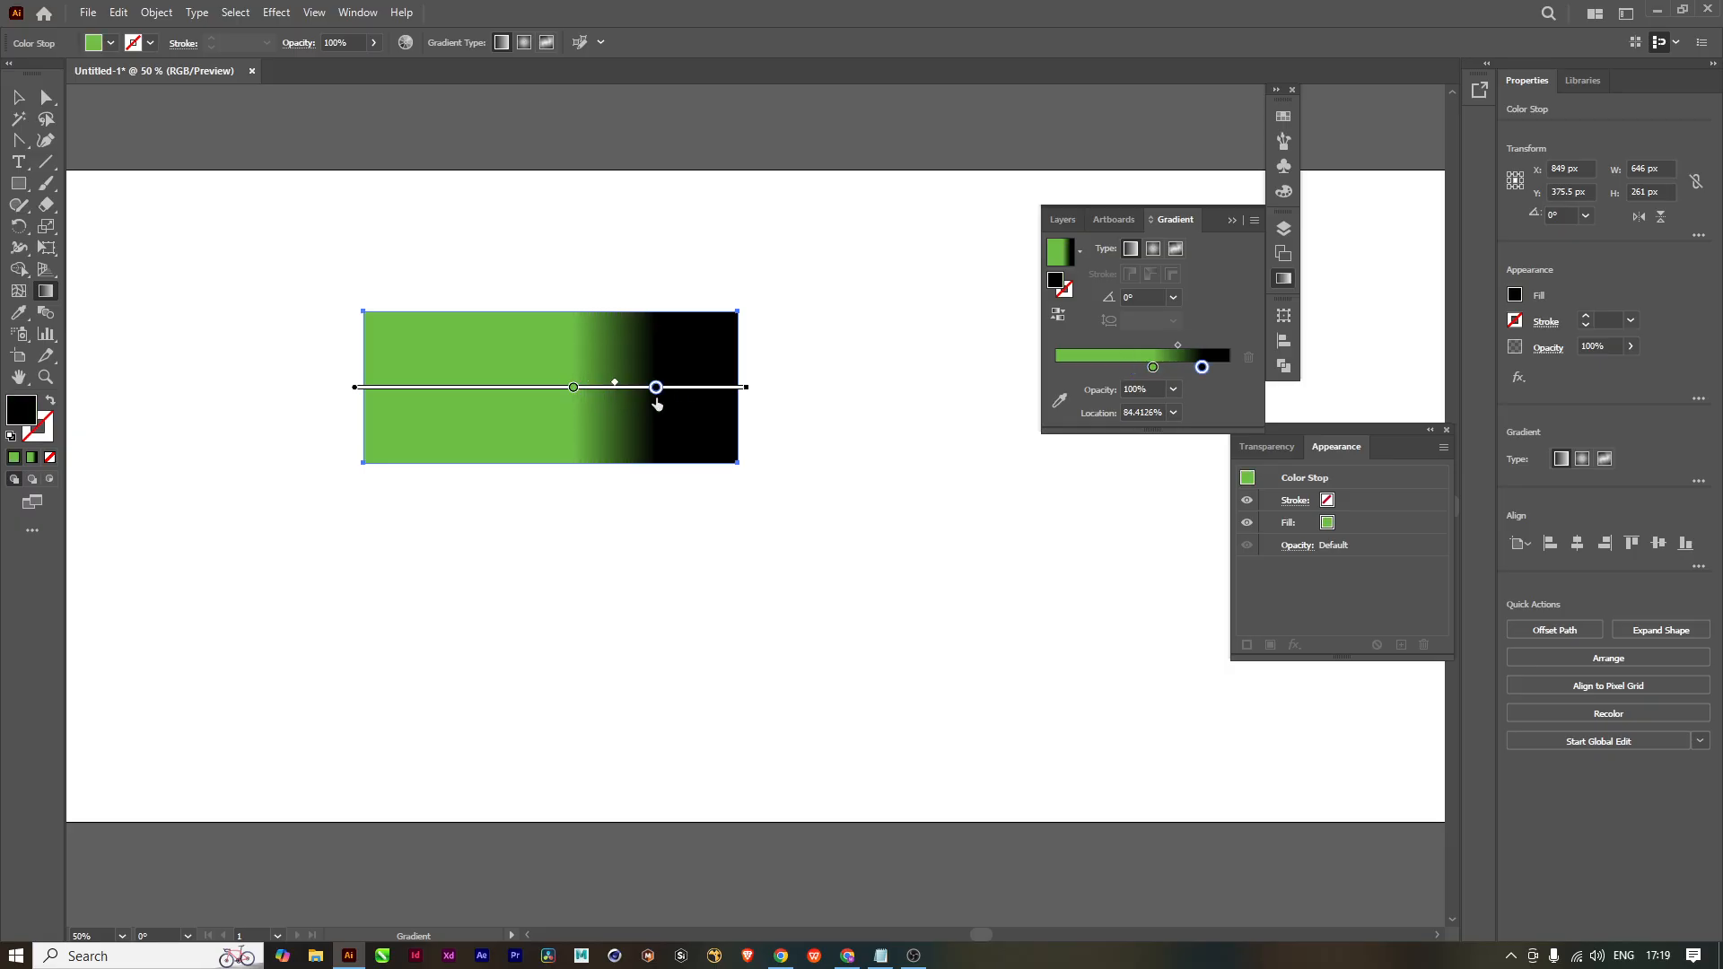
Step: Recolor the green stop to blue (C 74.96, M 51.17, Y 0, K 0) and spread the stops, placing the black one at about 79.07%
{"action": "double_click", "coordinate": [573, 388]}
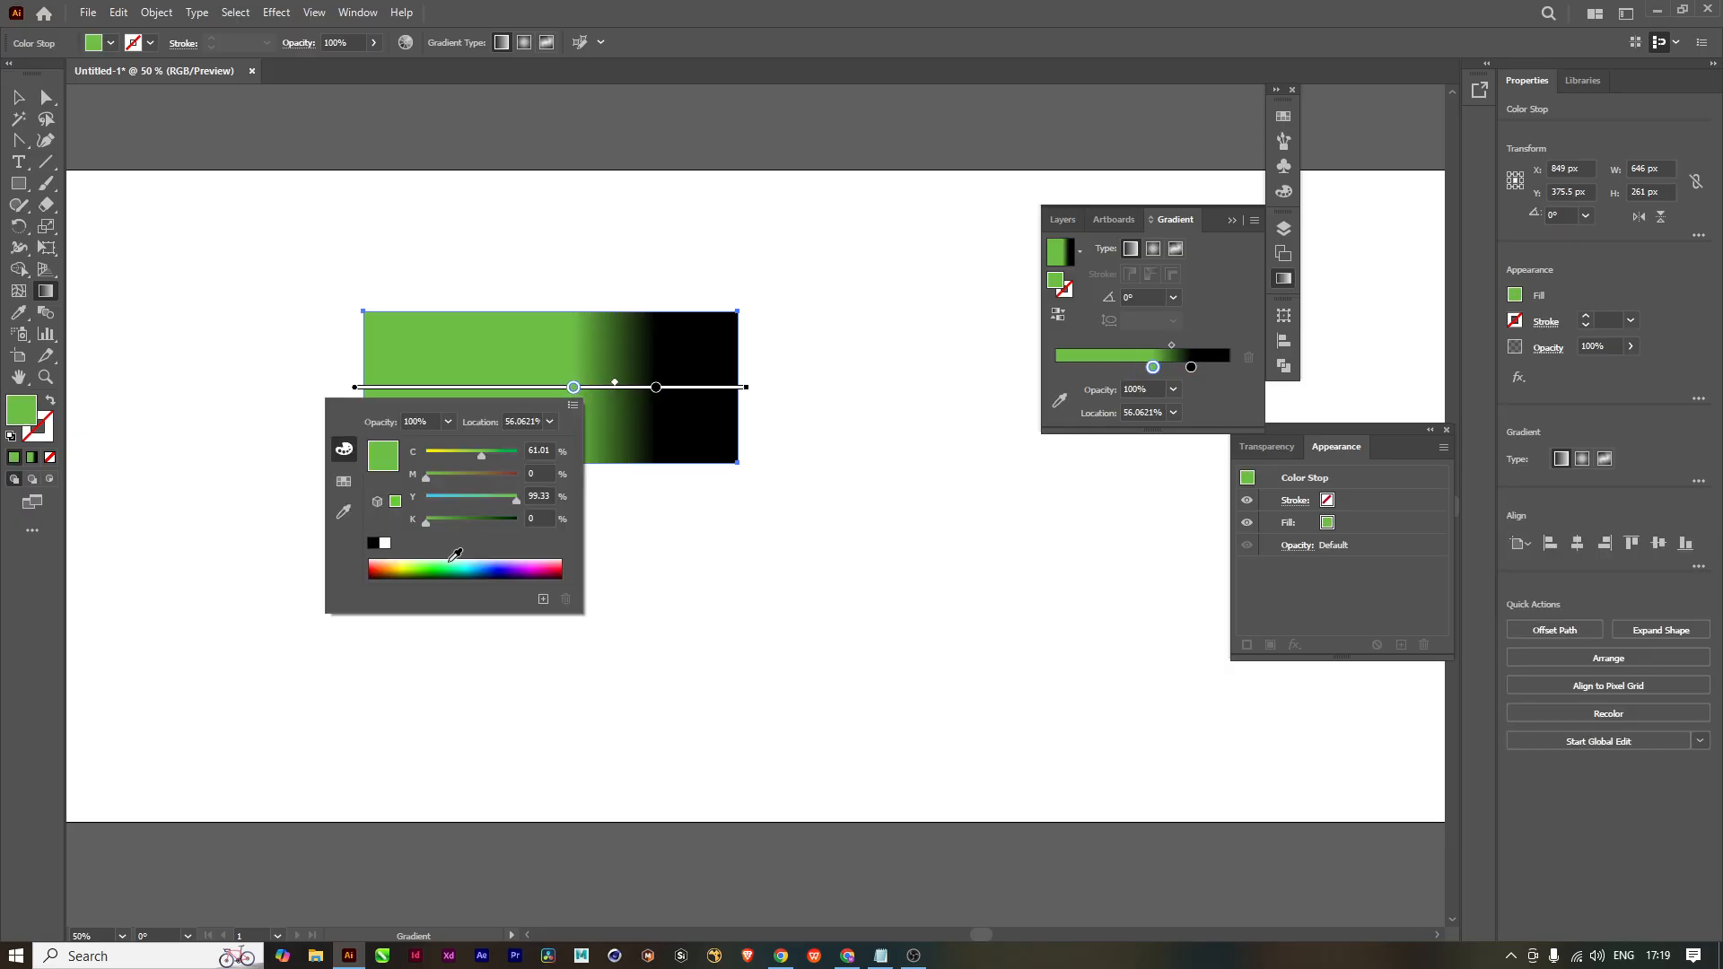
{"action": "left_click", "coordinate": [486, 565]}
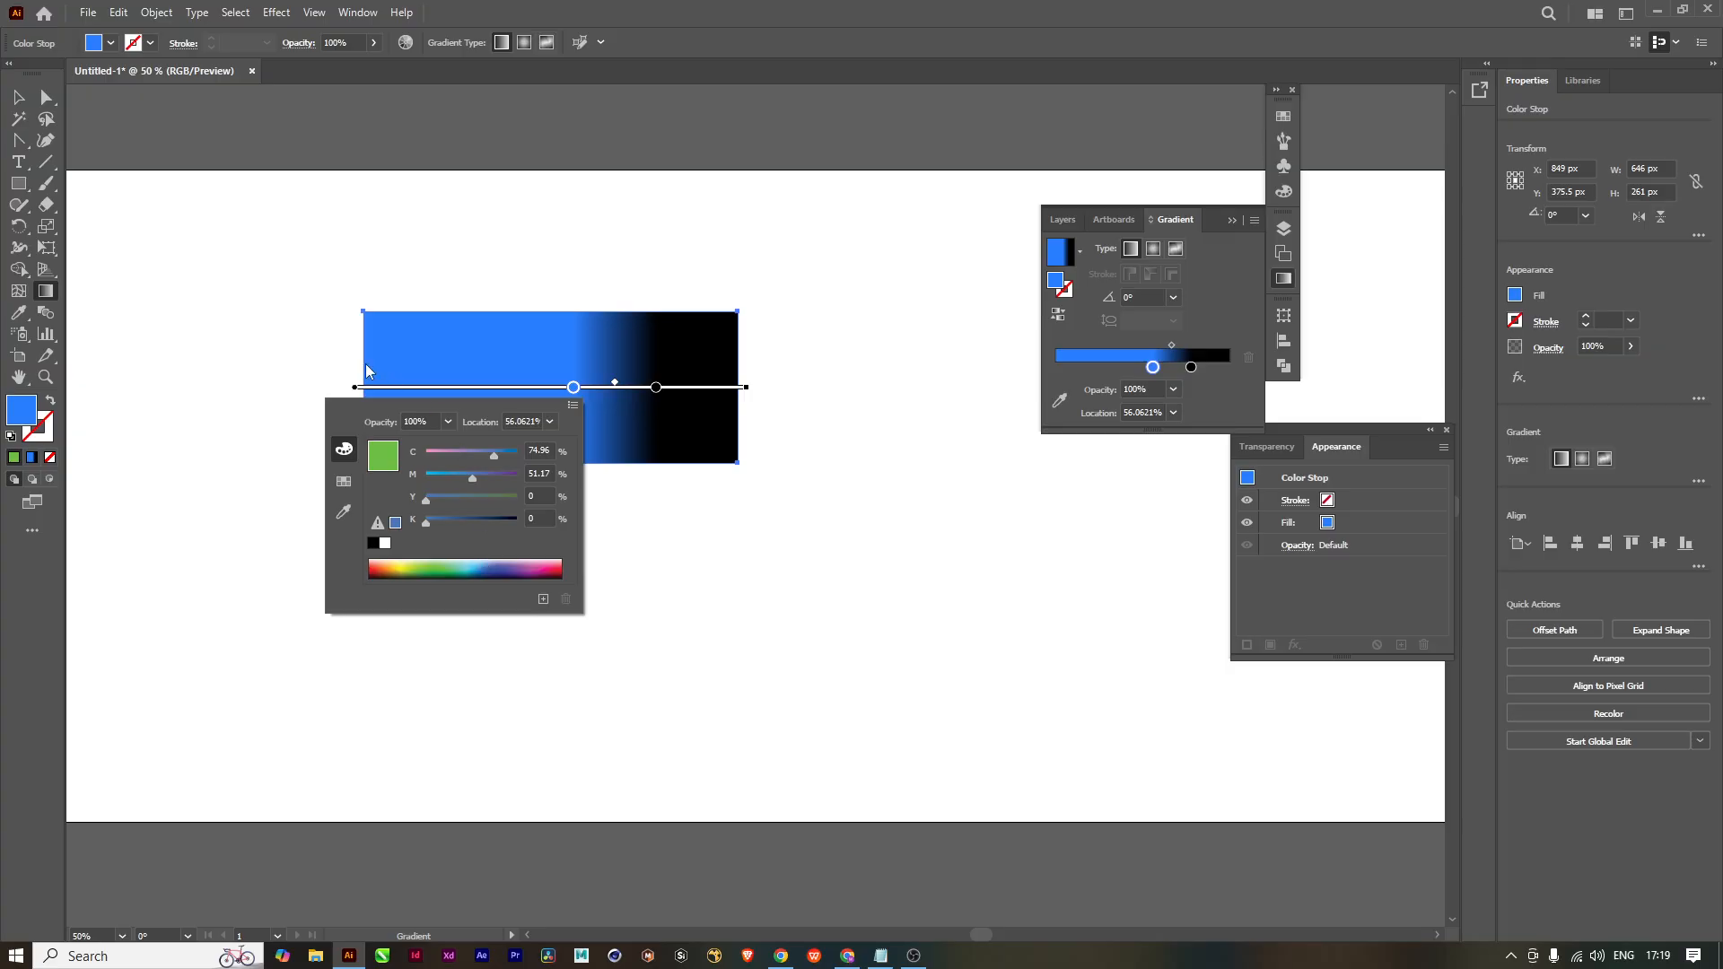
{"action": "left_click", "coordinate": [19, 99]}
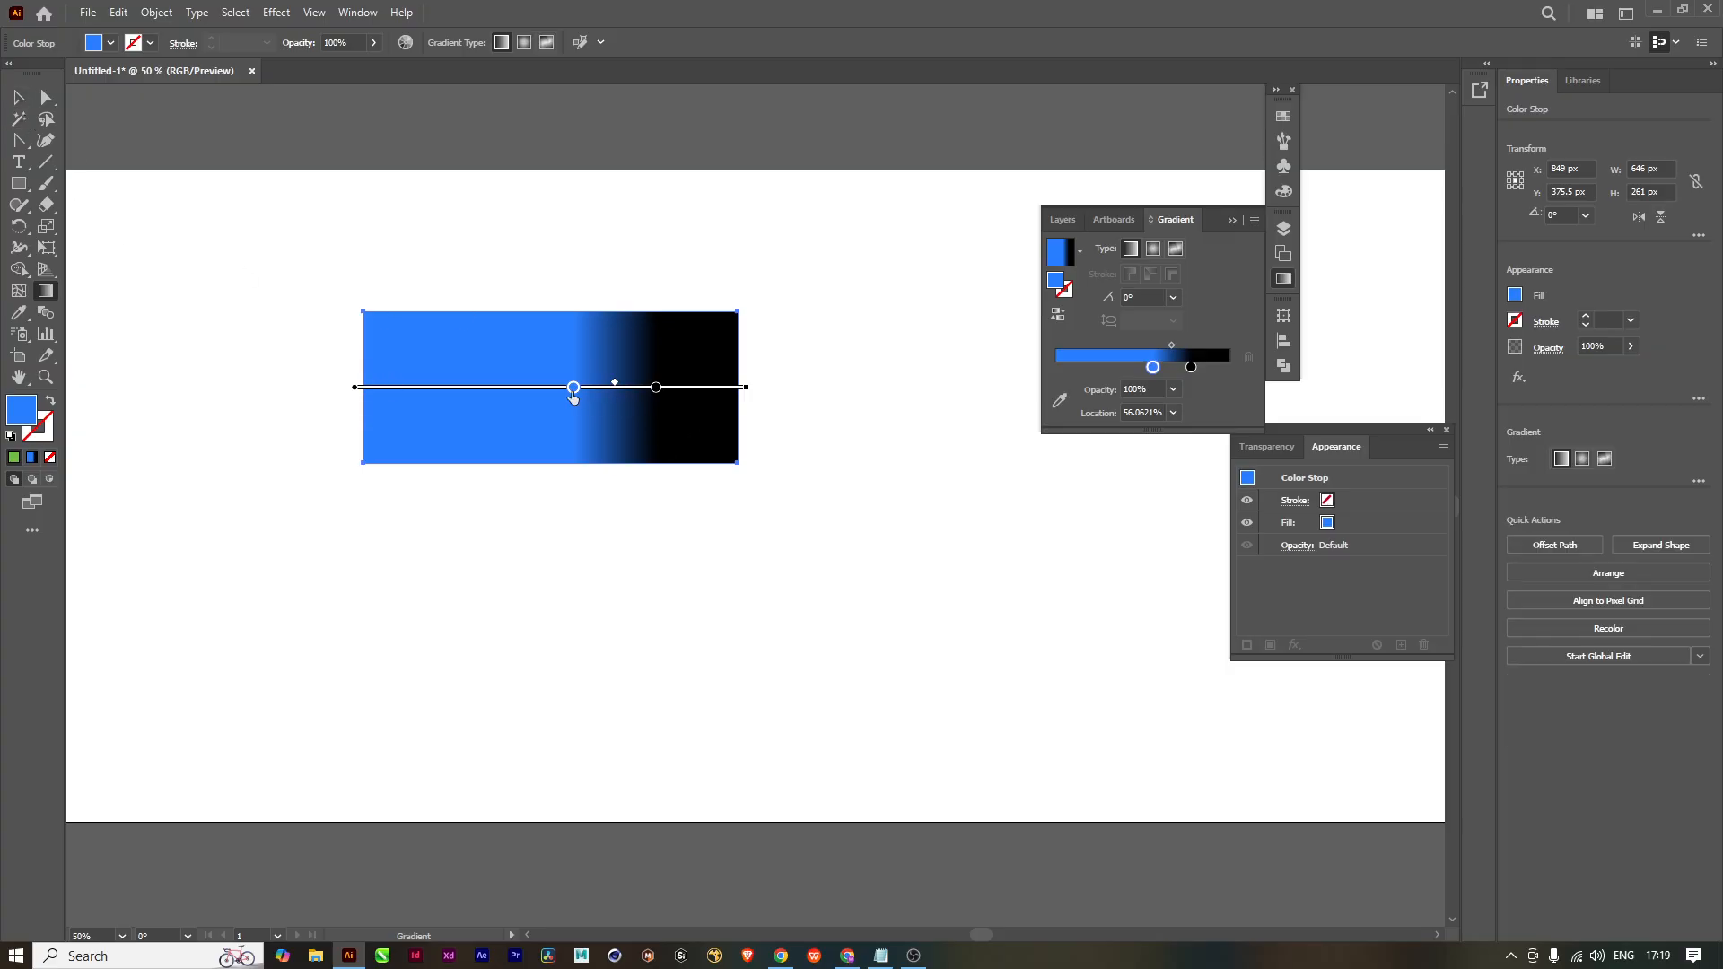
{"action": "left_click_drag", "start_coordinate": [573, 387], "coordinate": [412, 387]}
{"action": "left_click_drag", "start_coordinate": [658, 393], "coordinate": [662, 393]}
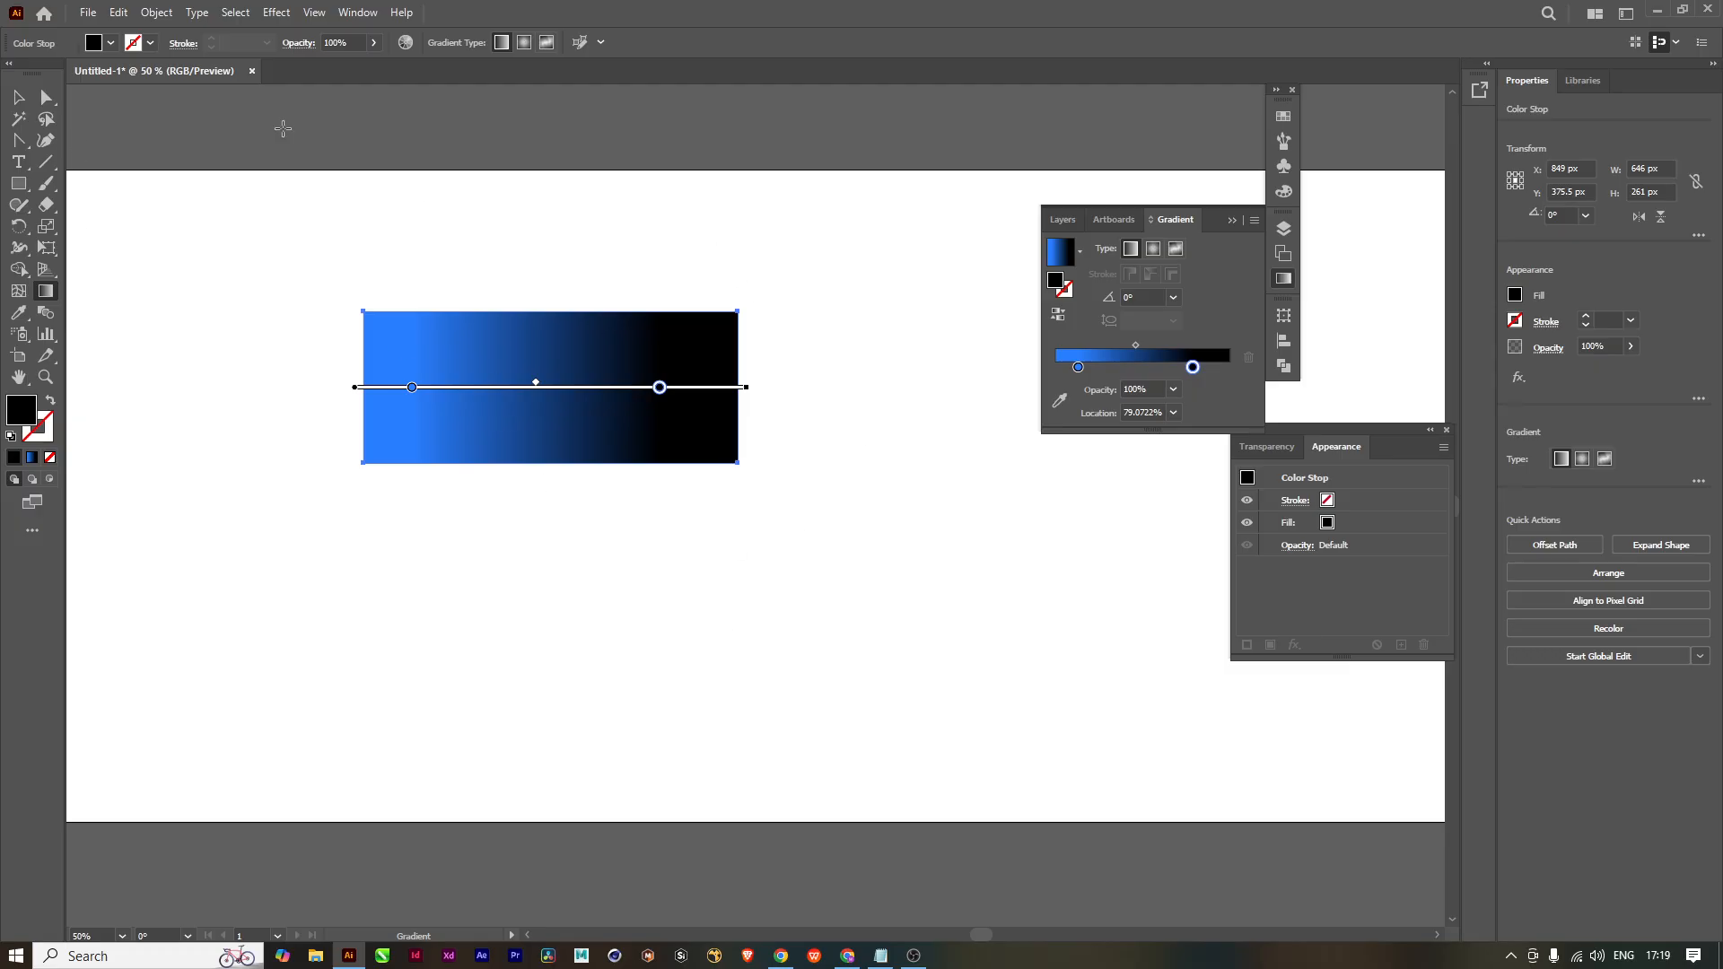
Step: Delete the gradient rectangle and draw a taller one about 646 by 406 px in its place
{"action": "left_click", "coordinate": [18, 97]}
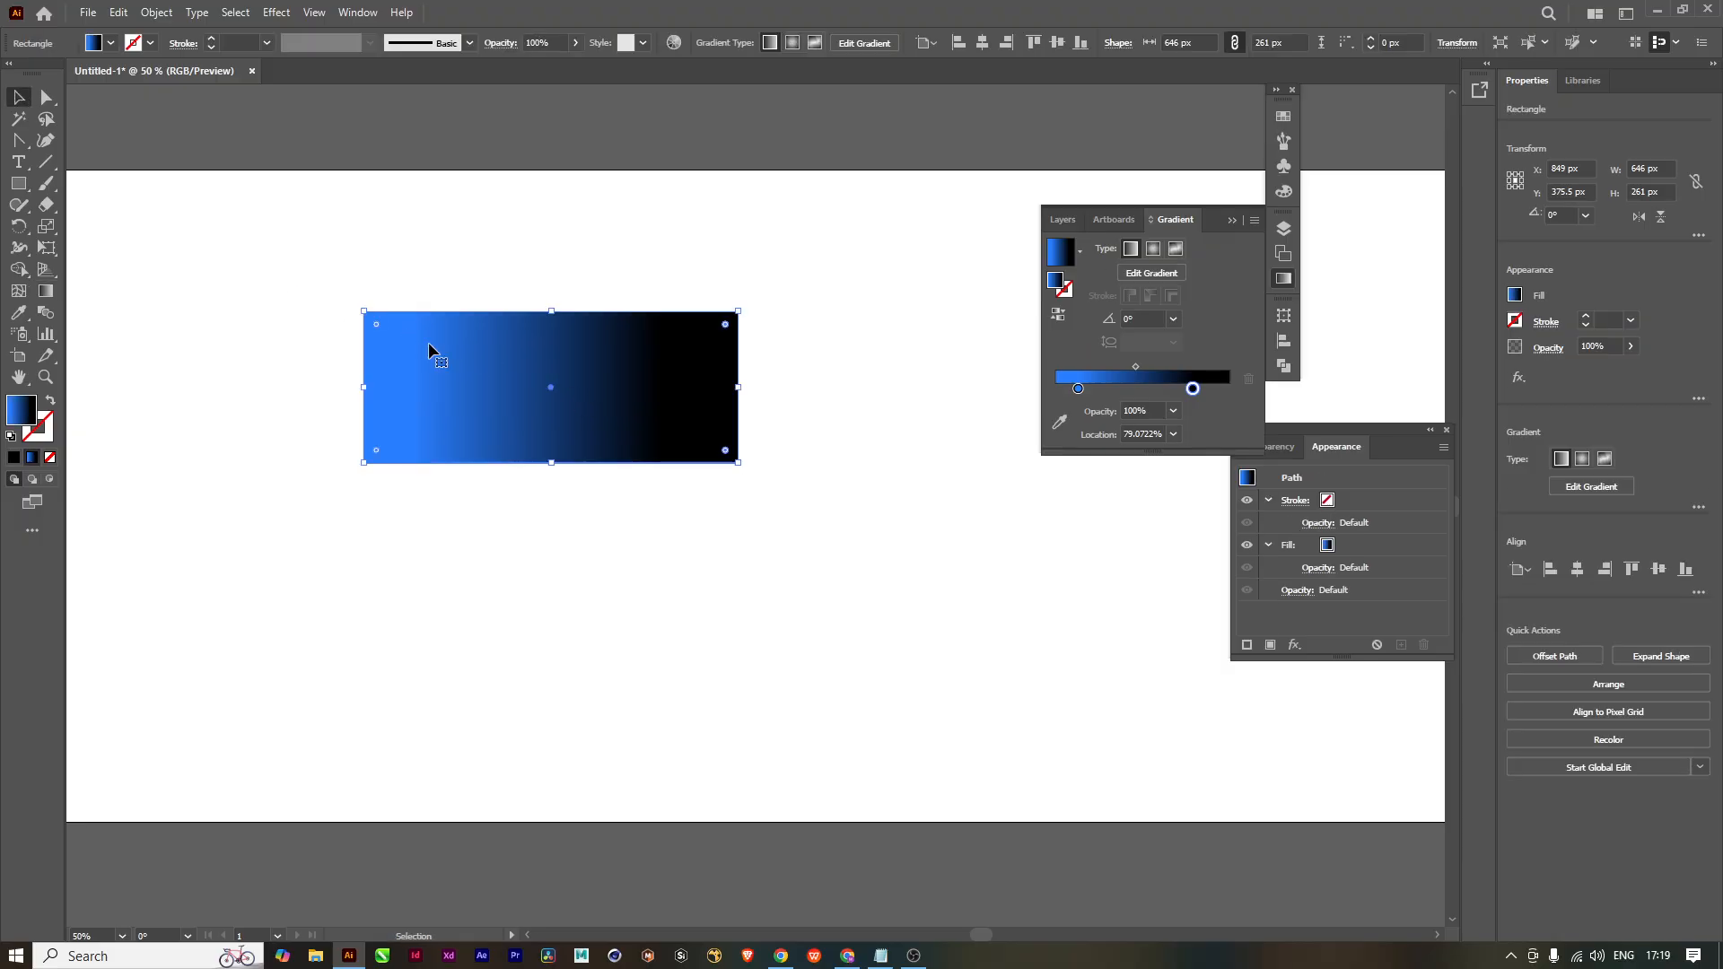
{"action": "key", "text": "Delete"}
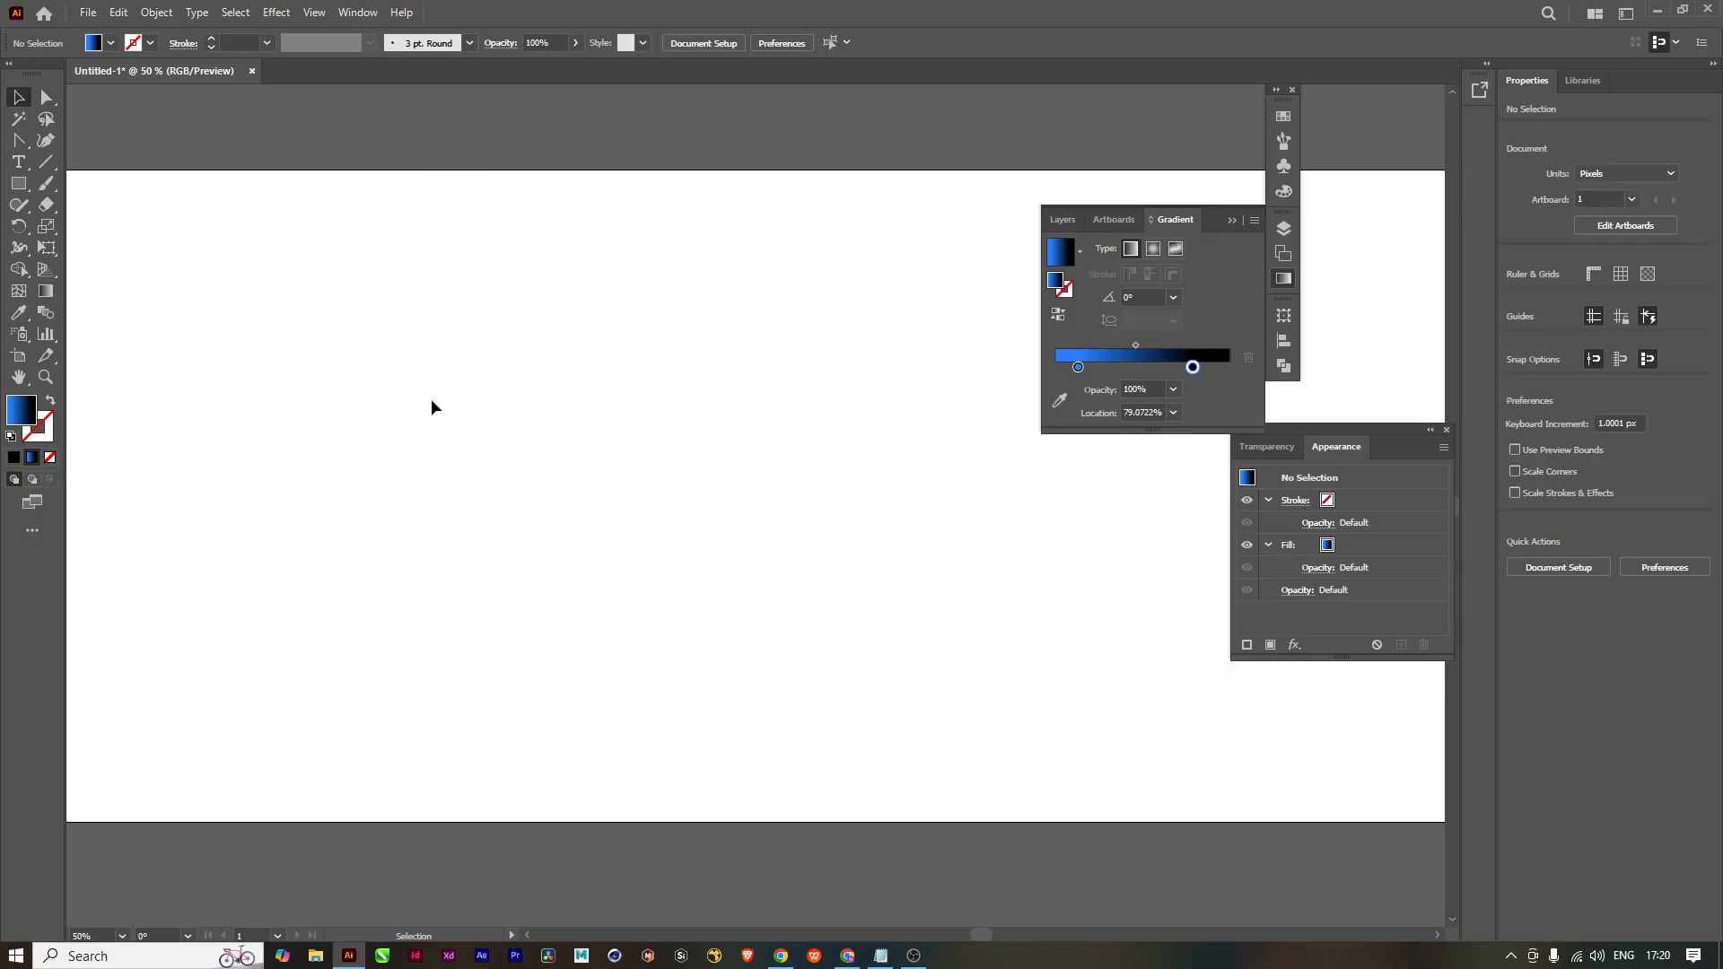
{"action": "key", "text": "m"}
{"action": "left_click_drag", "start_coordinate": [417, 358], "coordinate": [566, 443]}
{"action": "left_click_drag", "start_coordinate": [723, 508], "coordinate": [793, 592]}
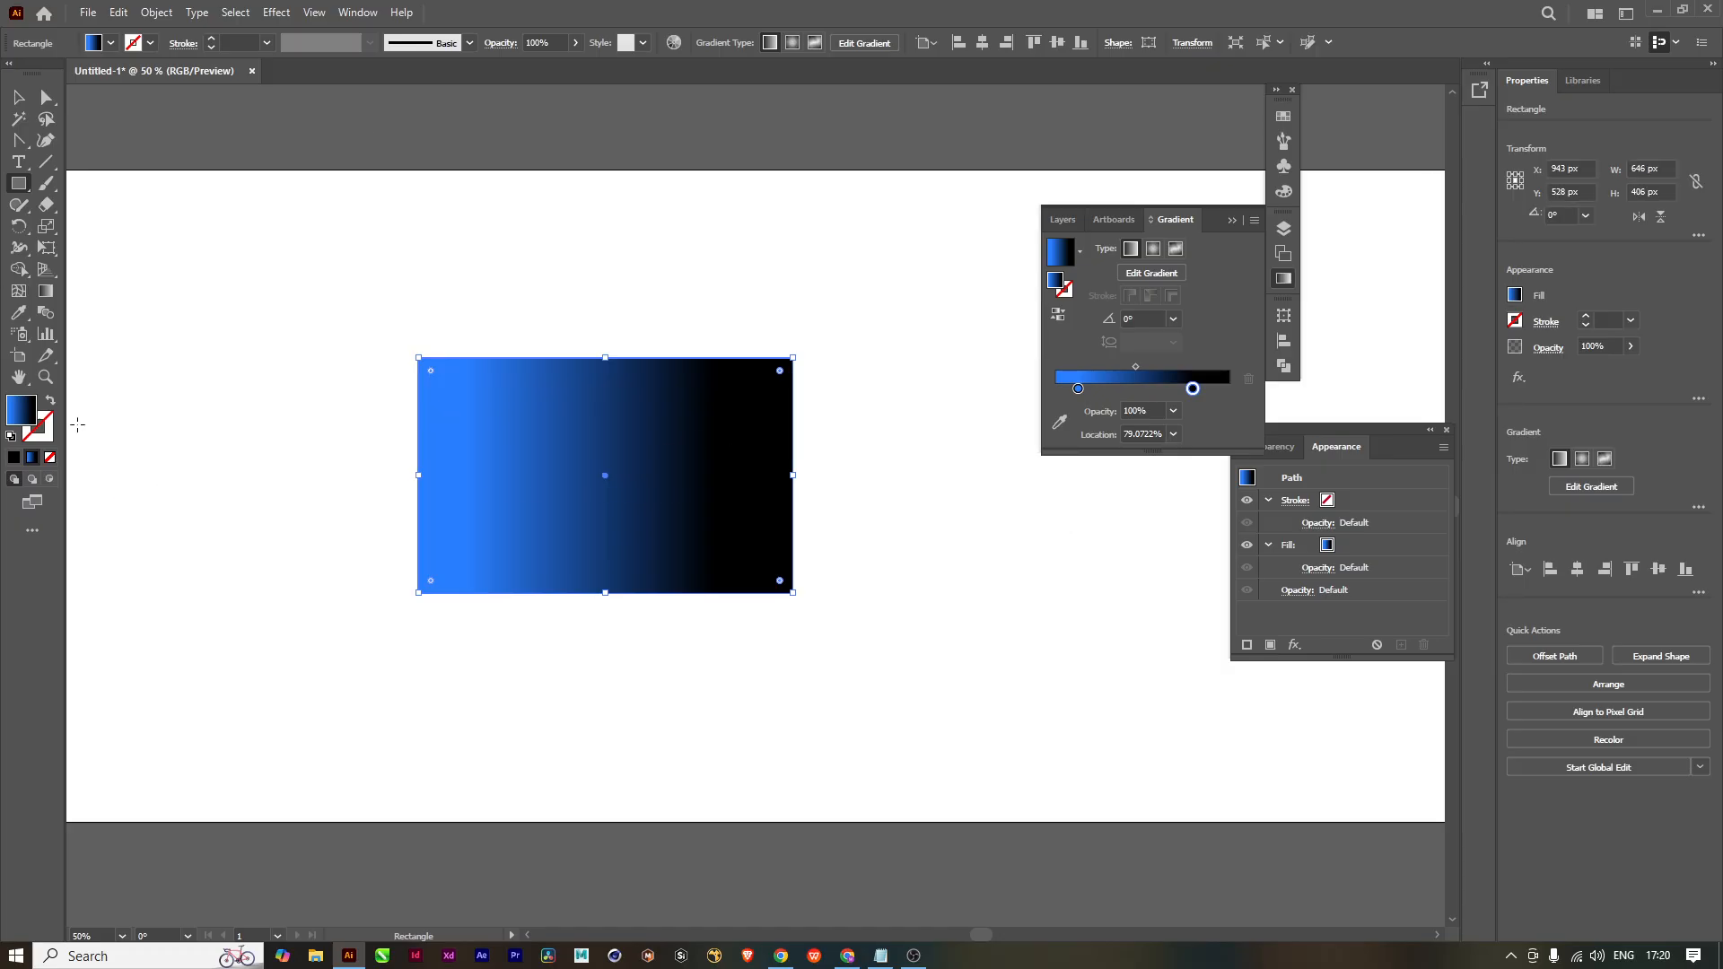
Step: Change the new rectangle's fill to solid purple (C 70.59, M 81.96, Y 0, K 0)
{"action": "left_click", "coordinate": [14, 458]}
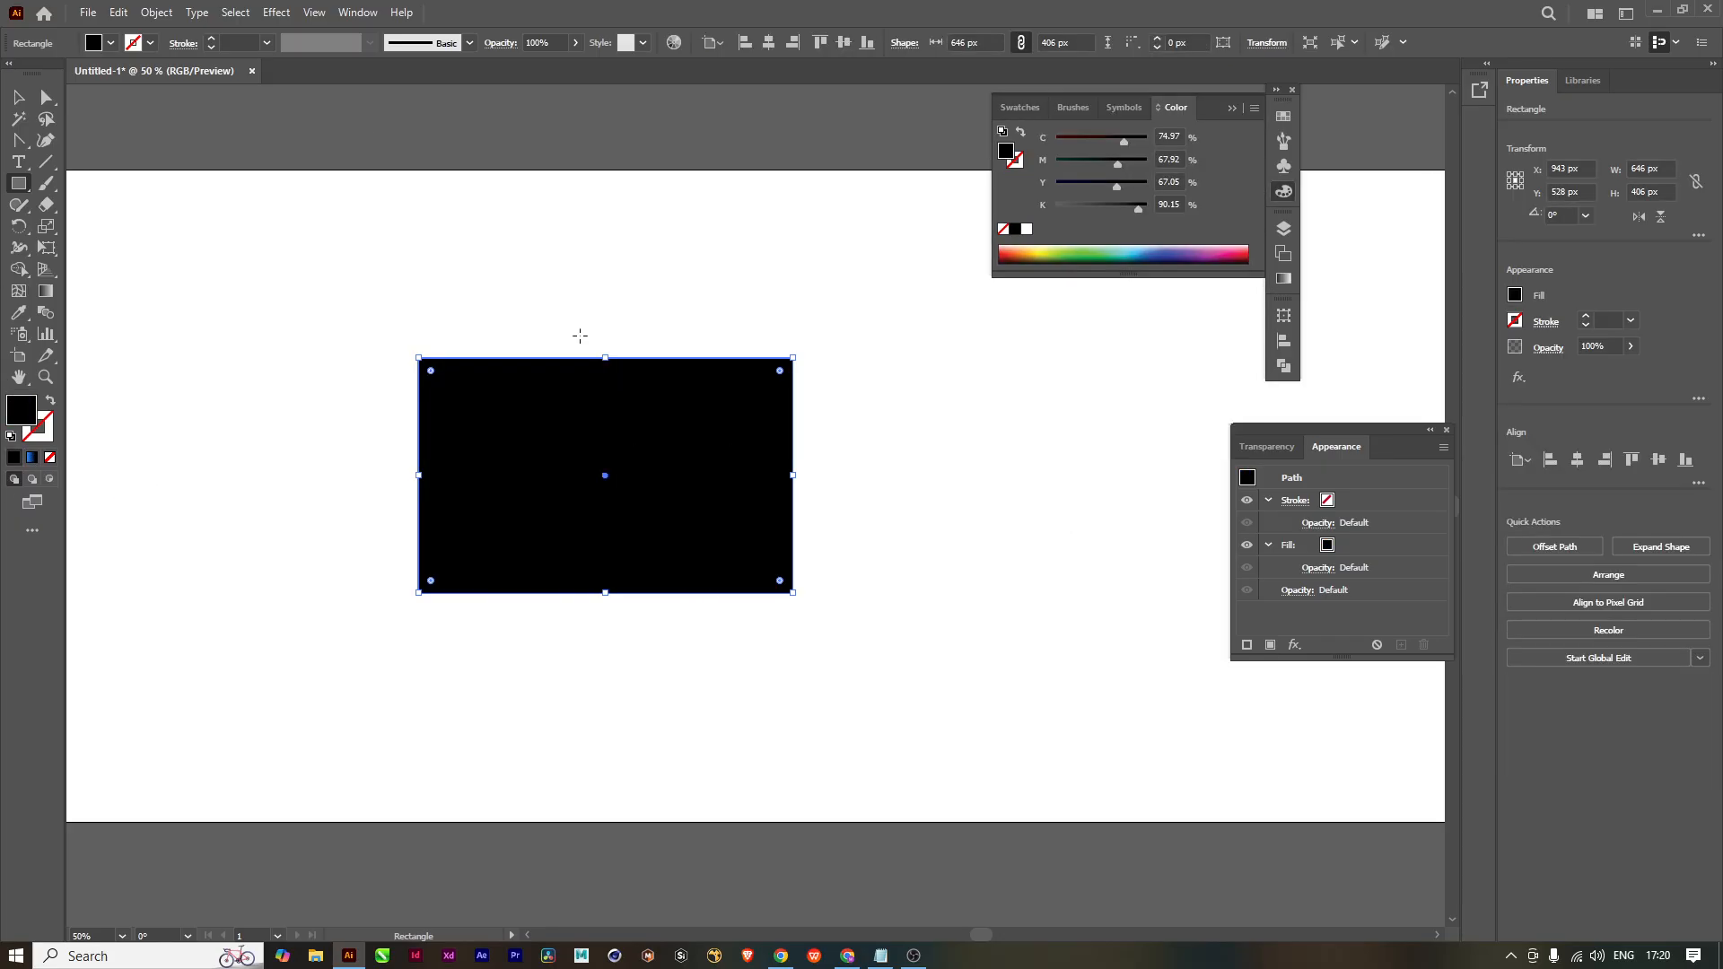
{"action": "left_click", "coordinate": [1101, 254]}
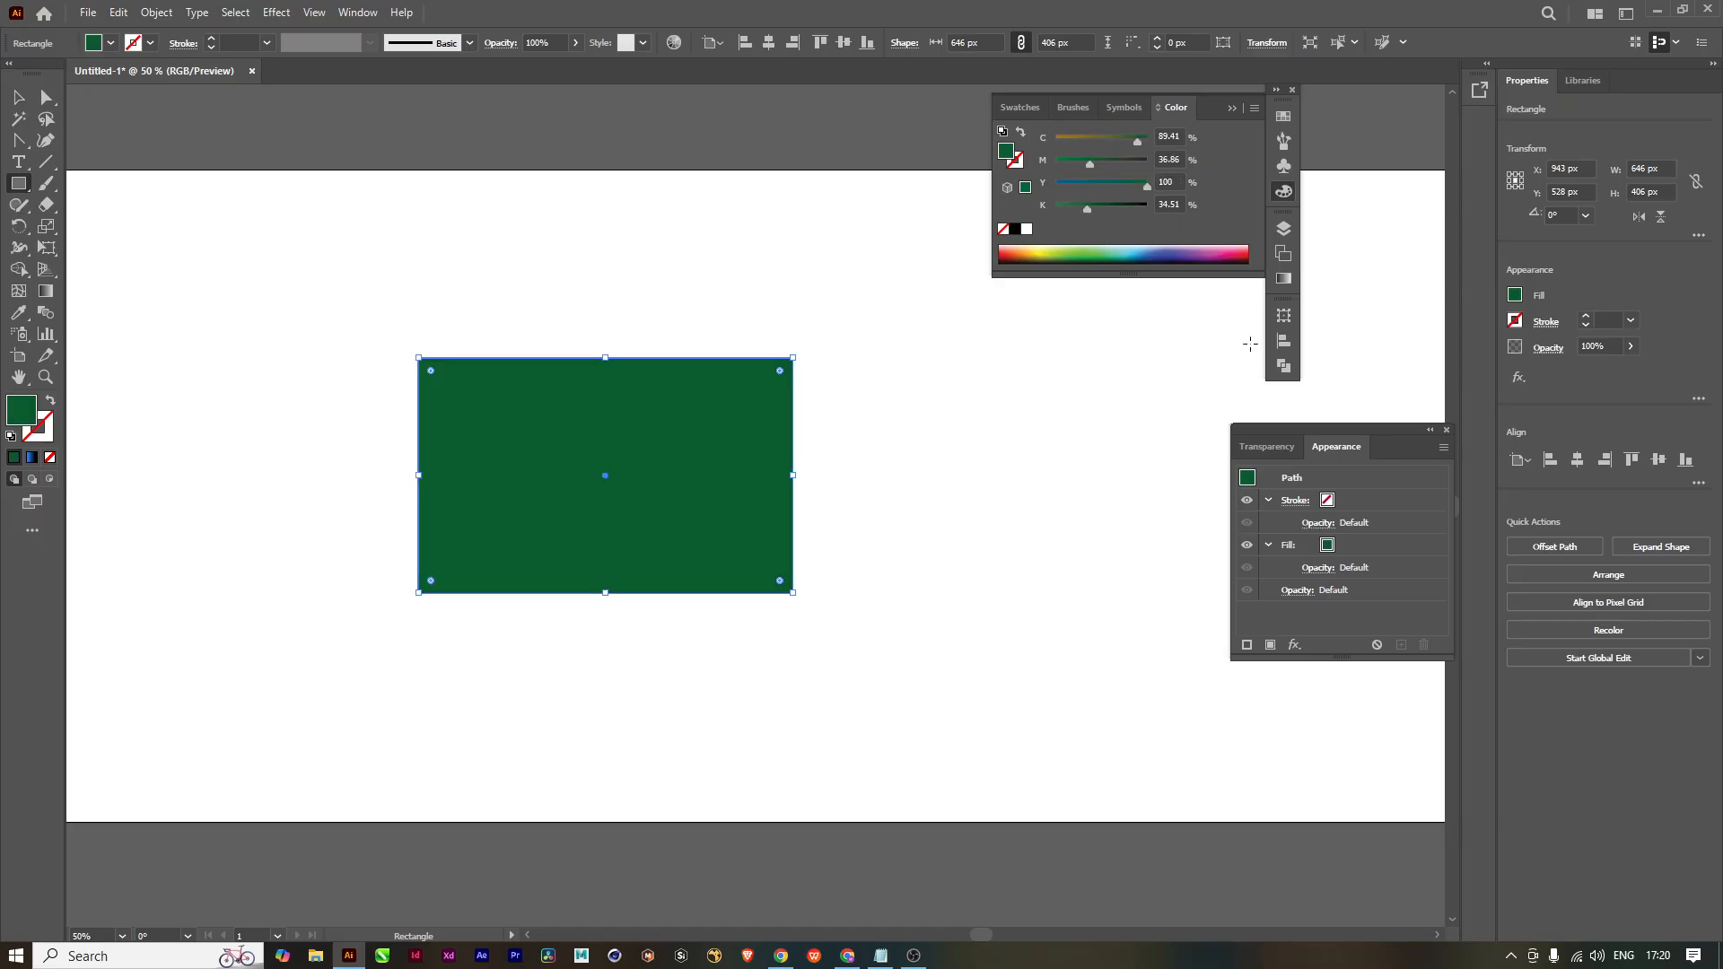
{"action": "left_click", "coordinate": [1195, 250]}
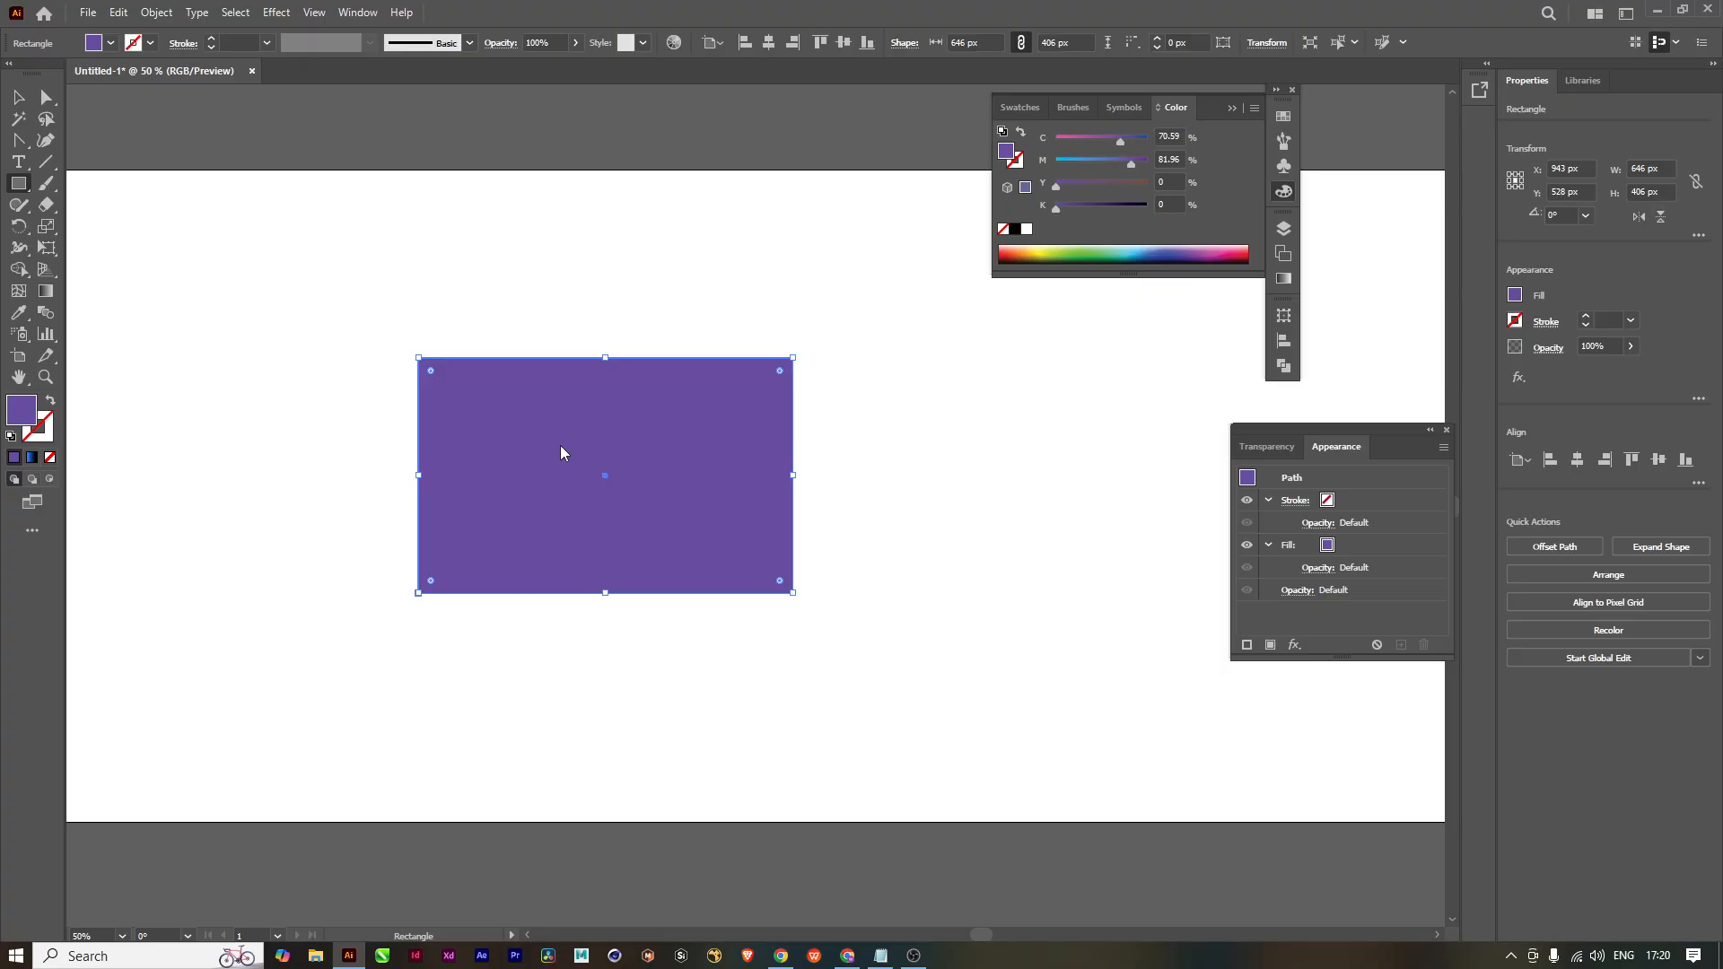
Step: Add a vertical mesh line at X about 695 px and a horizontal one at Y about 395.5 px to the purple rectangle
{"action": "key", "text": "u"}
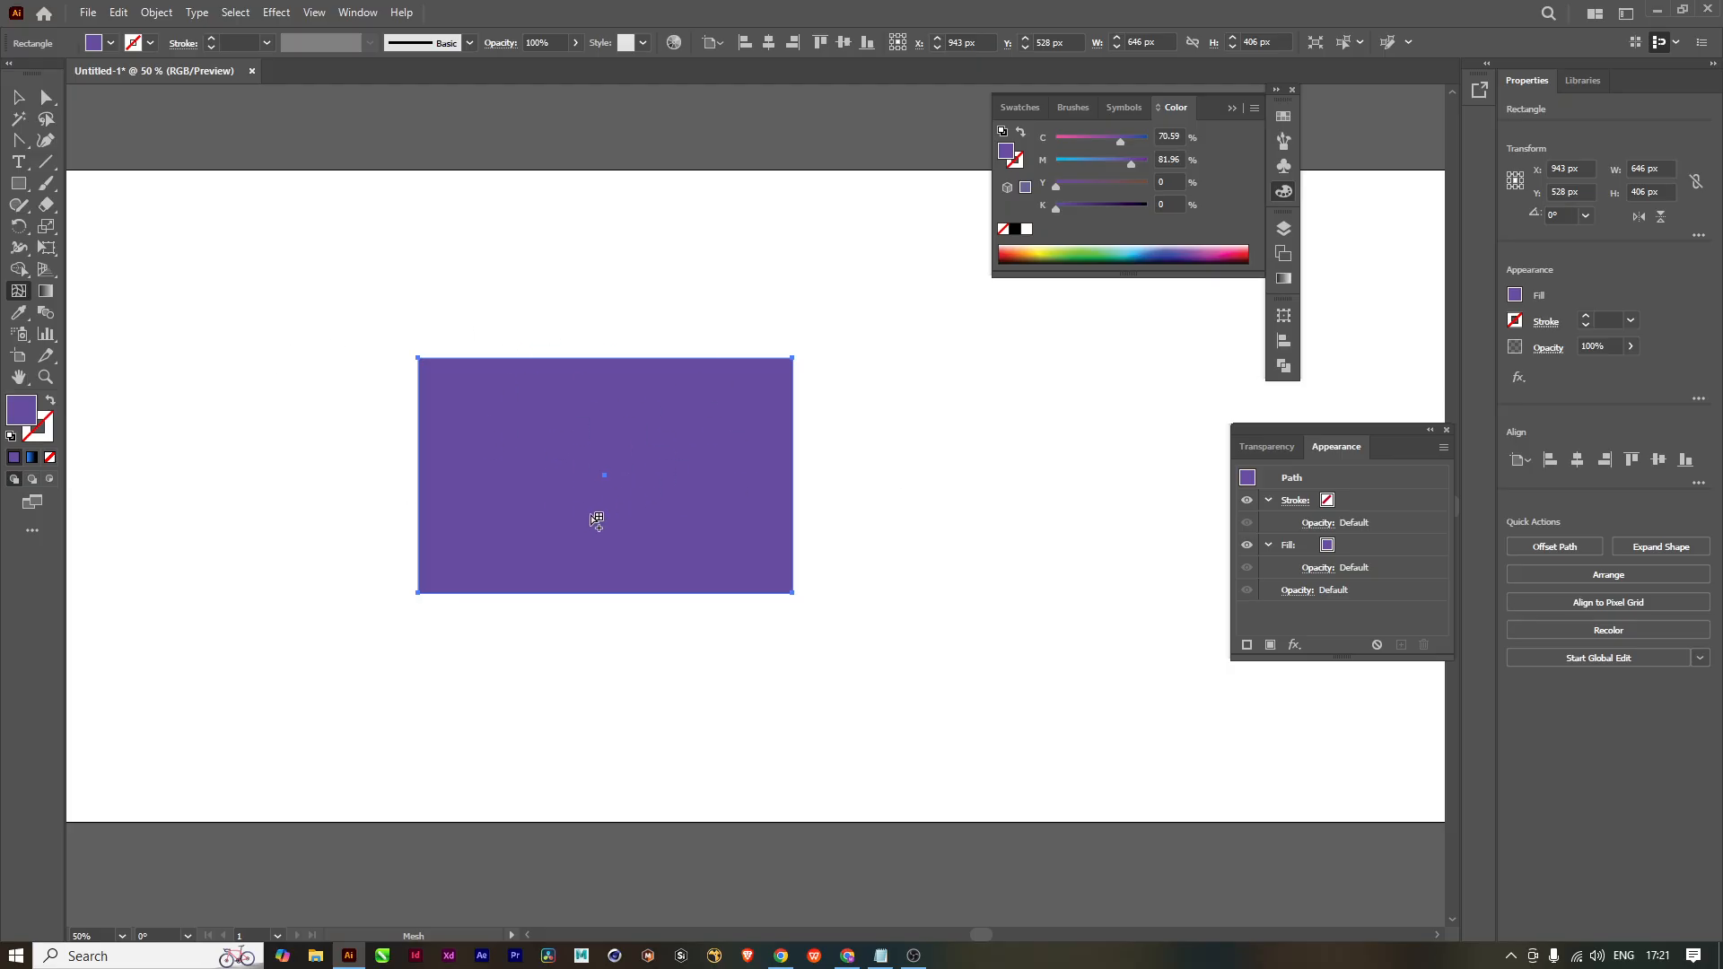
{"action": "scroll", "coordinate": [619, 493], "scroll_direction": "up", "scroll_amount": 2}
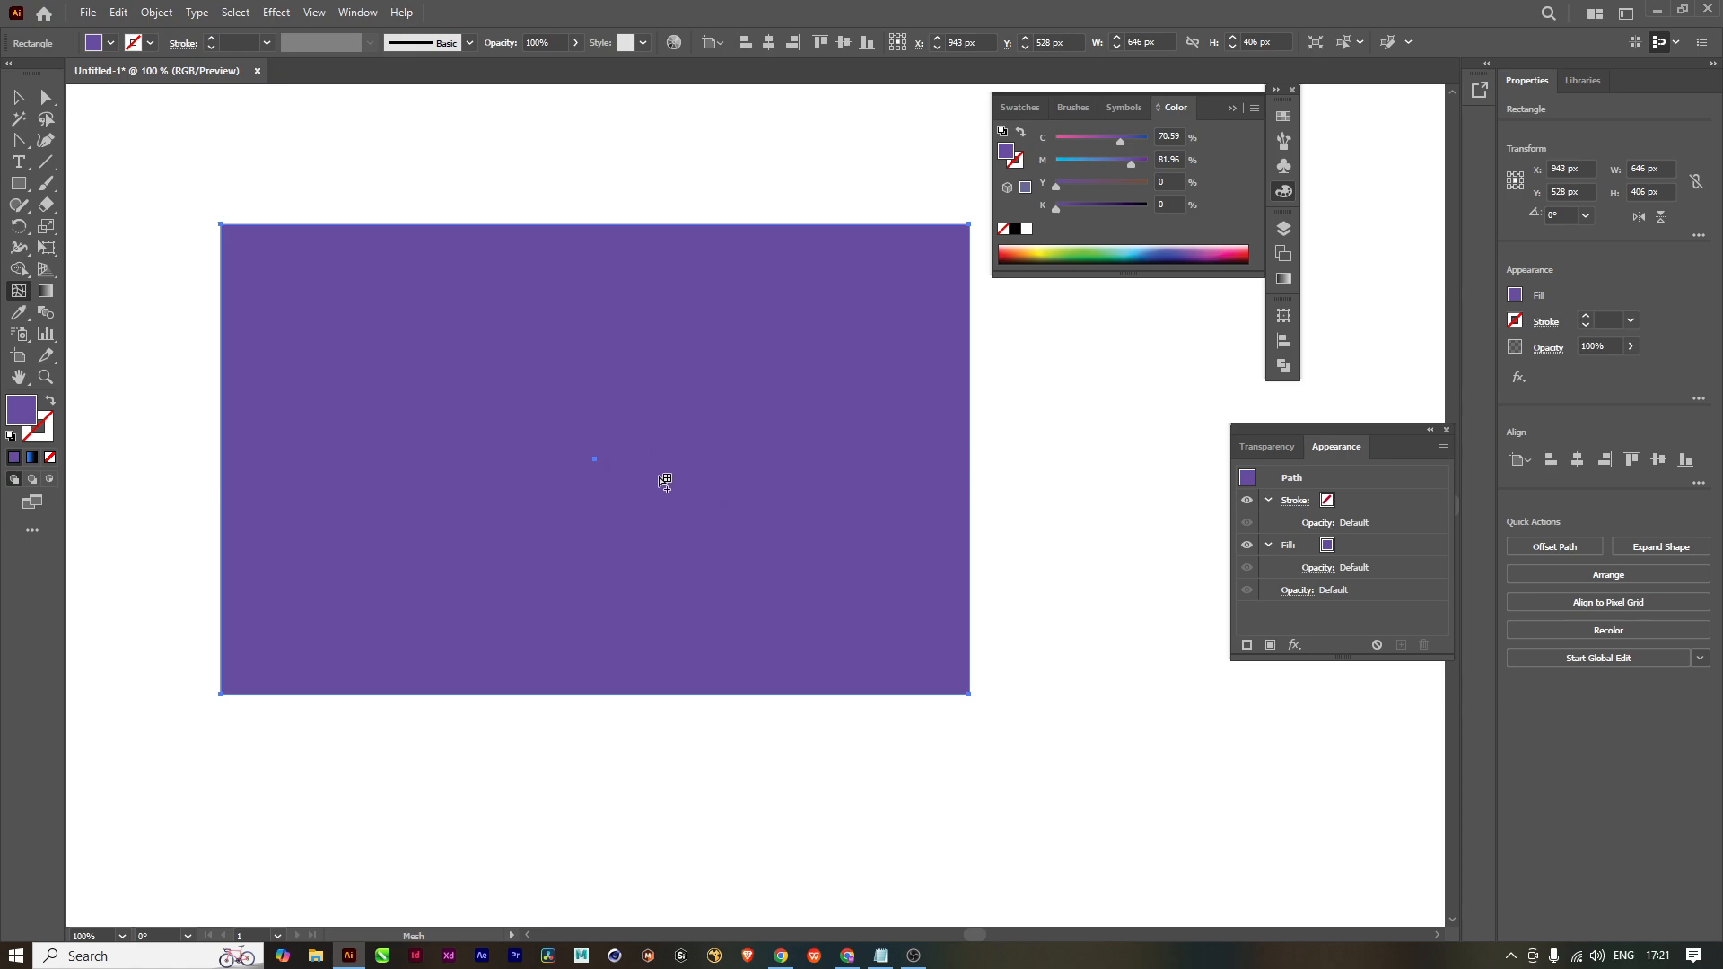
{"action": "scroll", "coordinate": [641, 507], "scroll_direction": "down", "scroll_amount": 1}
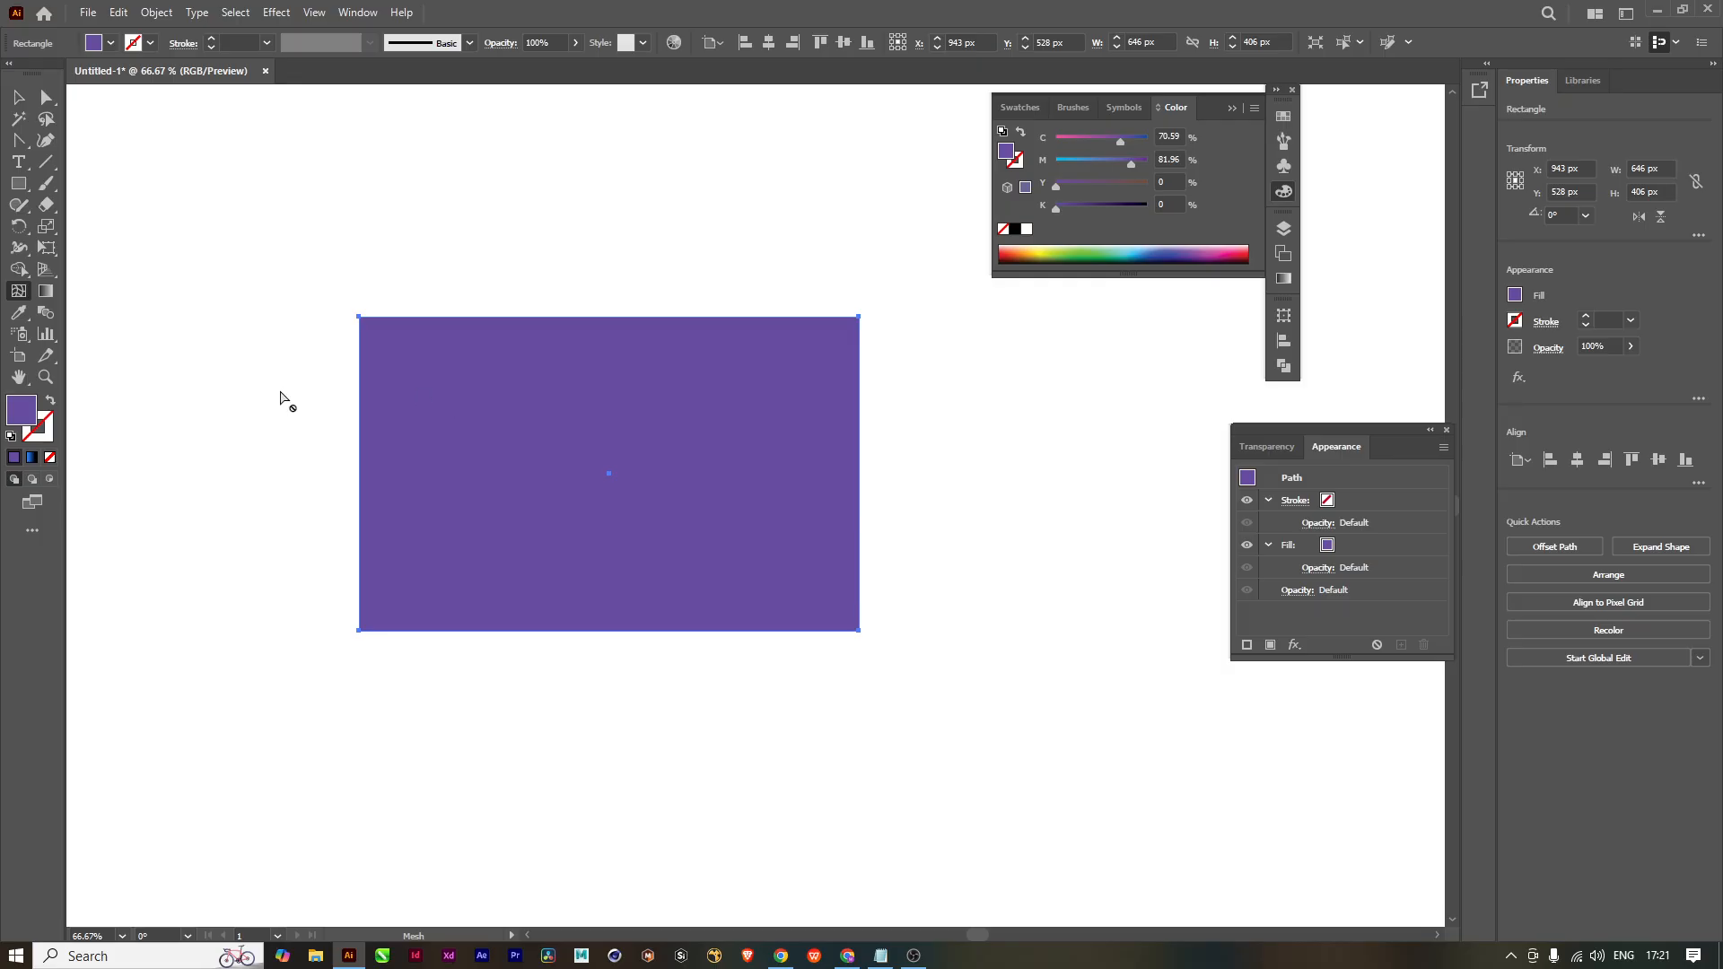
{"action": "left_click", "coordinate": [417, 318]}
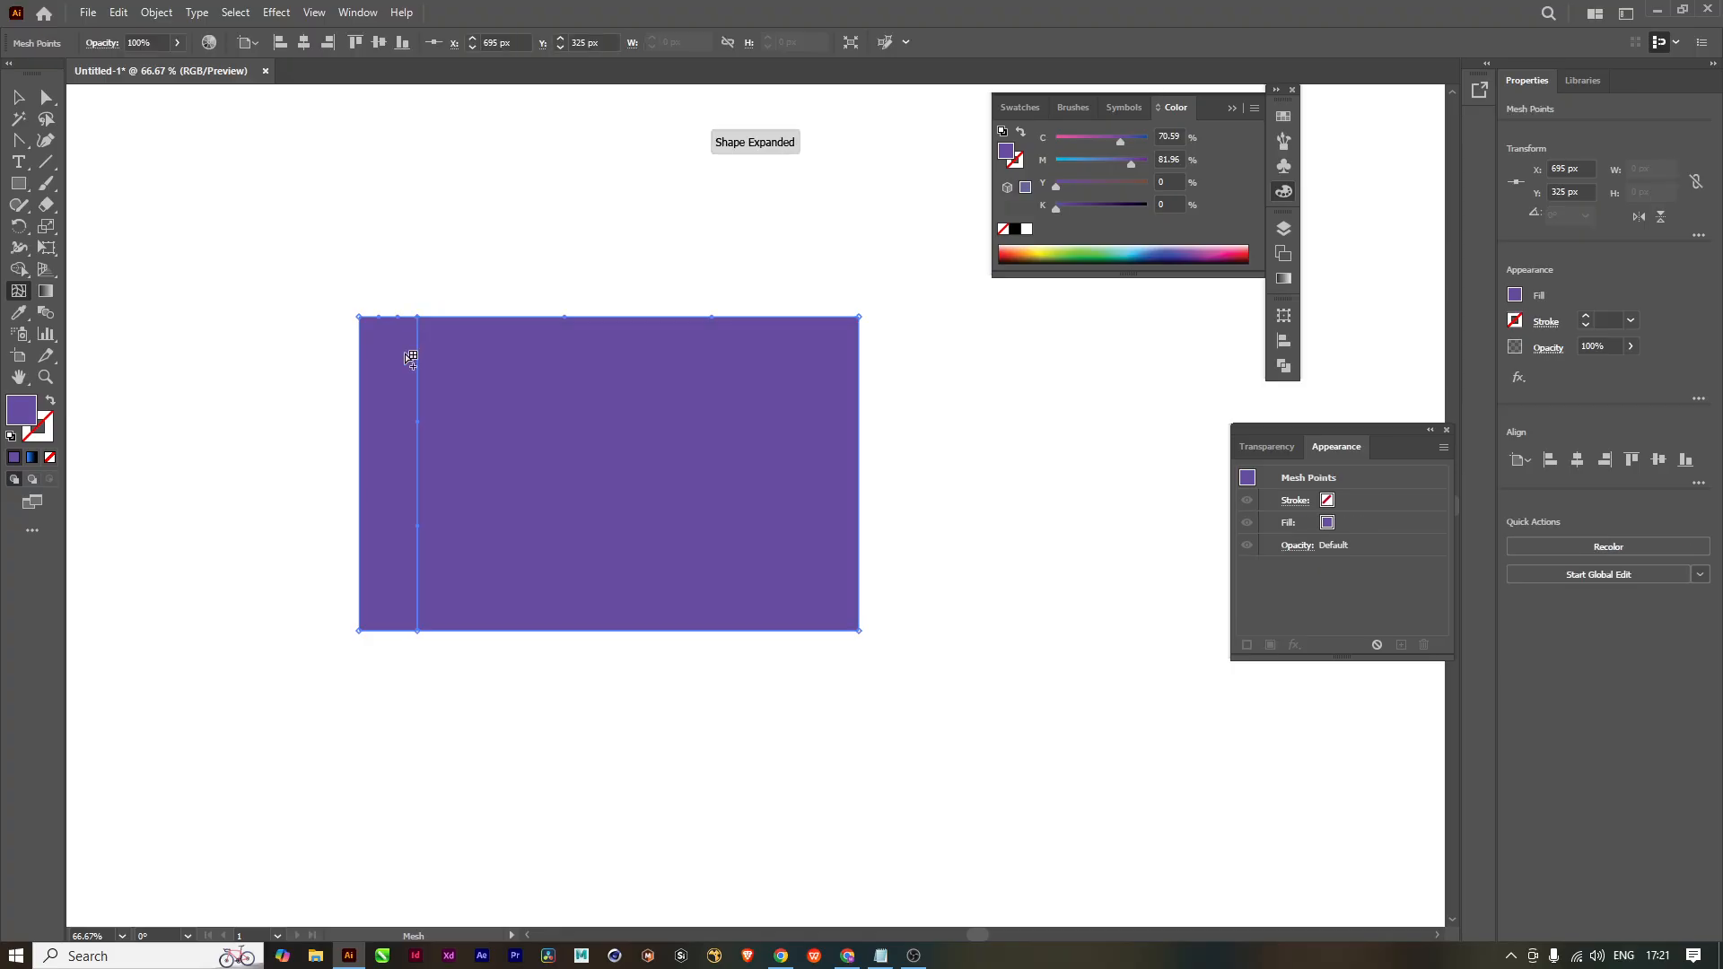
{"action": "left_click", "coordinate": [360, 371]}
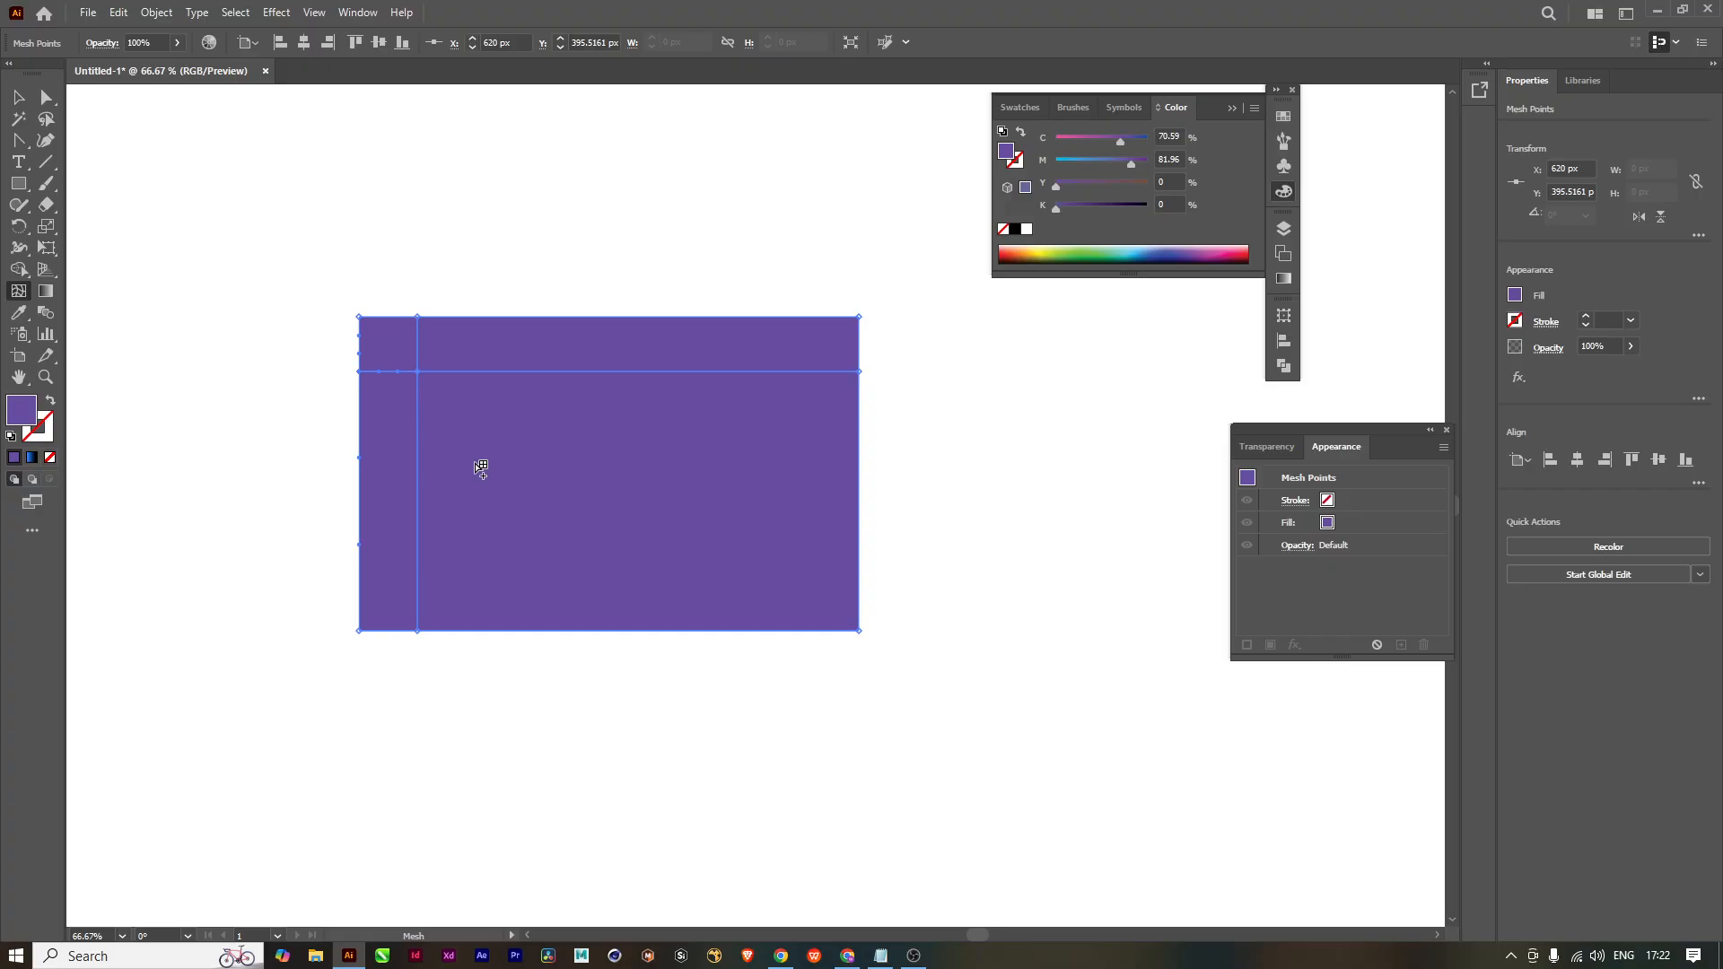
Step: Color the mesh point where the two inner lines cross yellow-green (C 23.53, M 0, Y 100, K 0)
{"action": "key", "text": "a"}
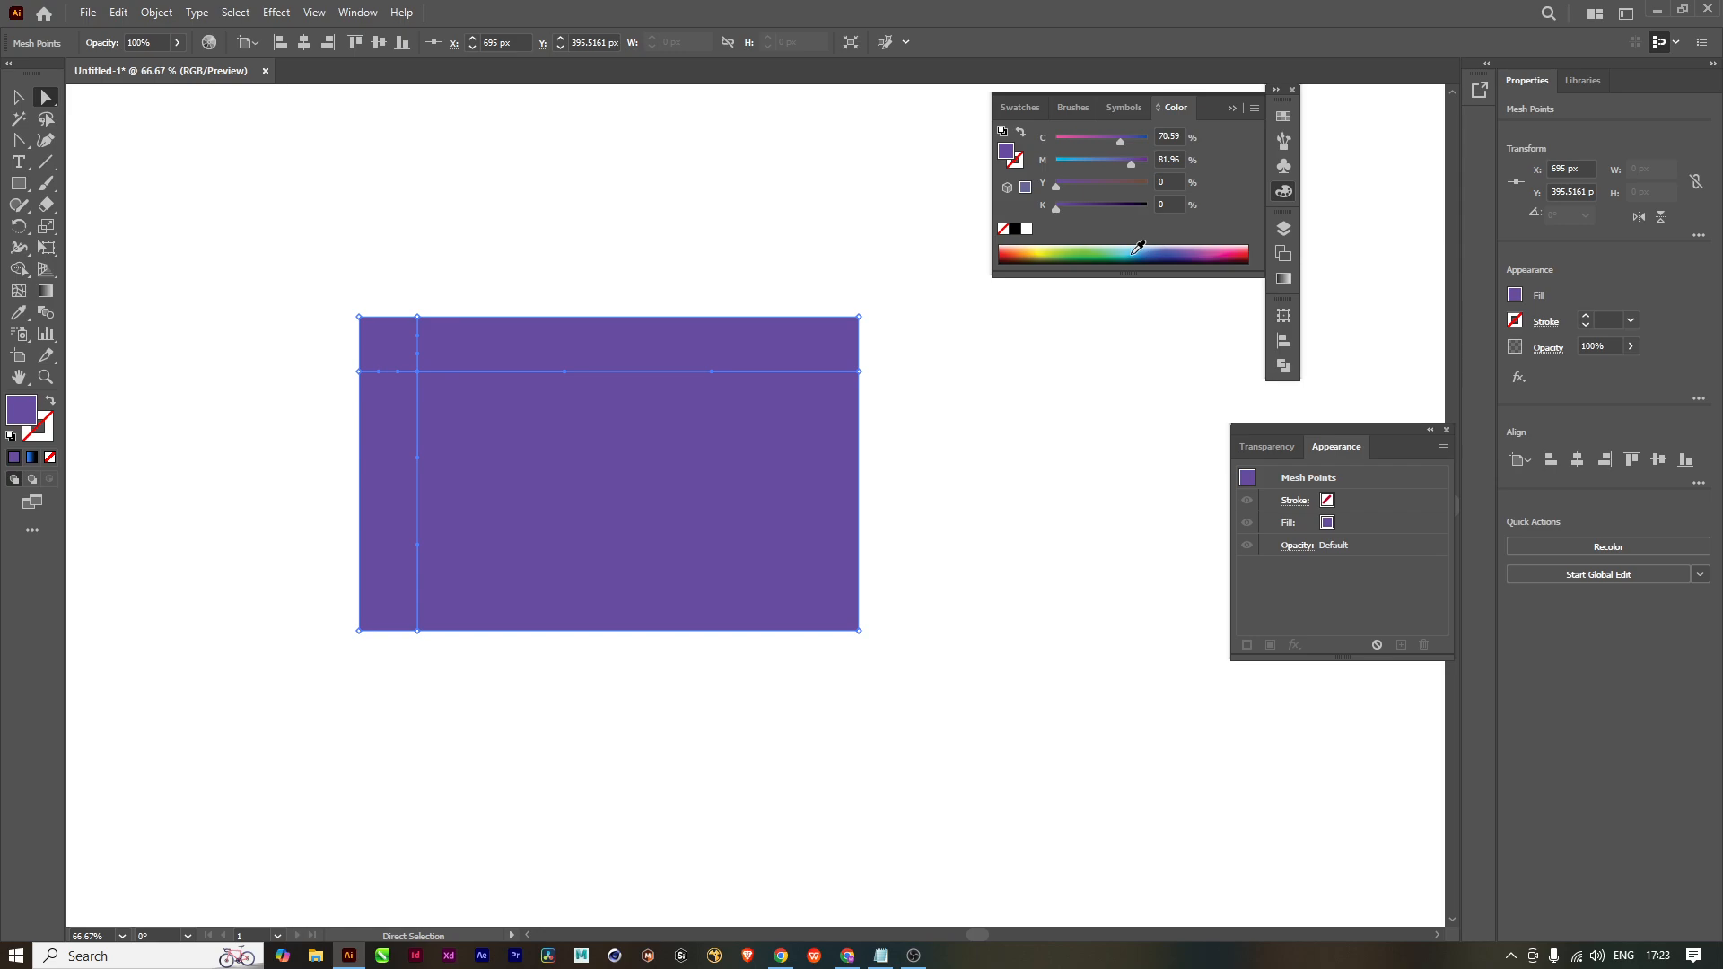
{"action": "left_click", "coordinate": [1046, 252]}
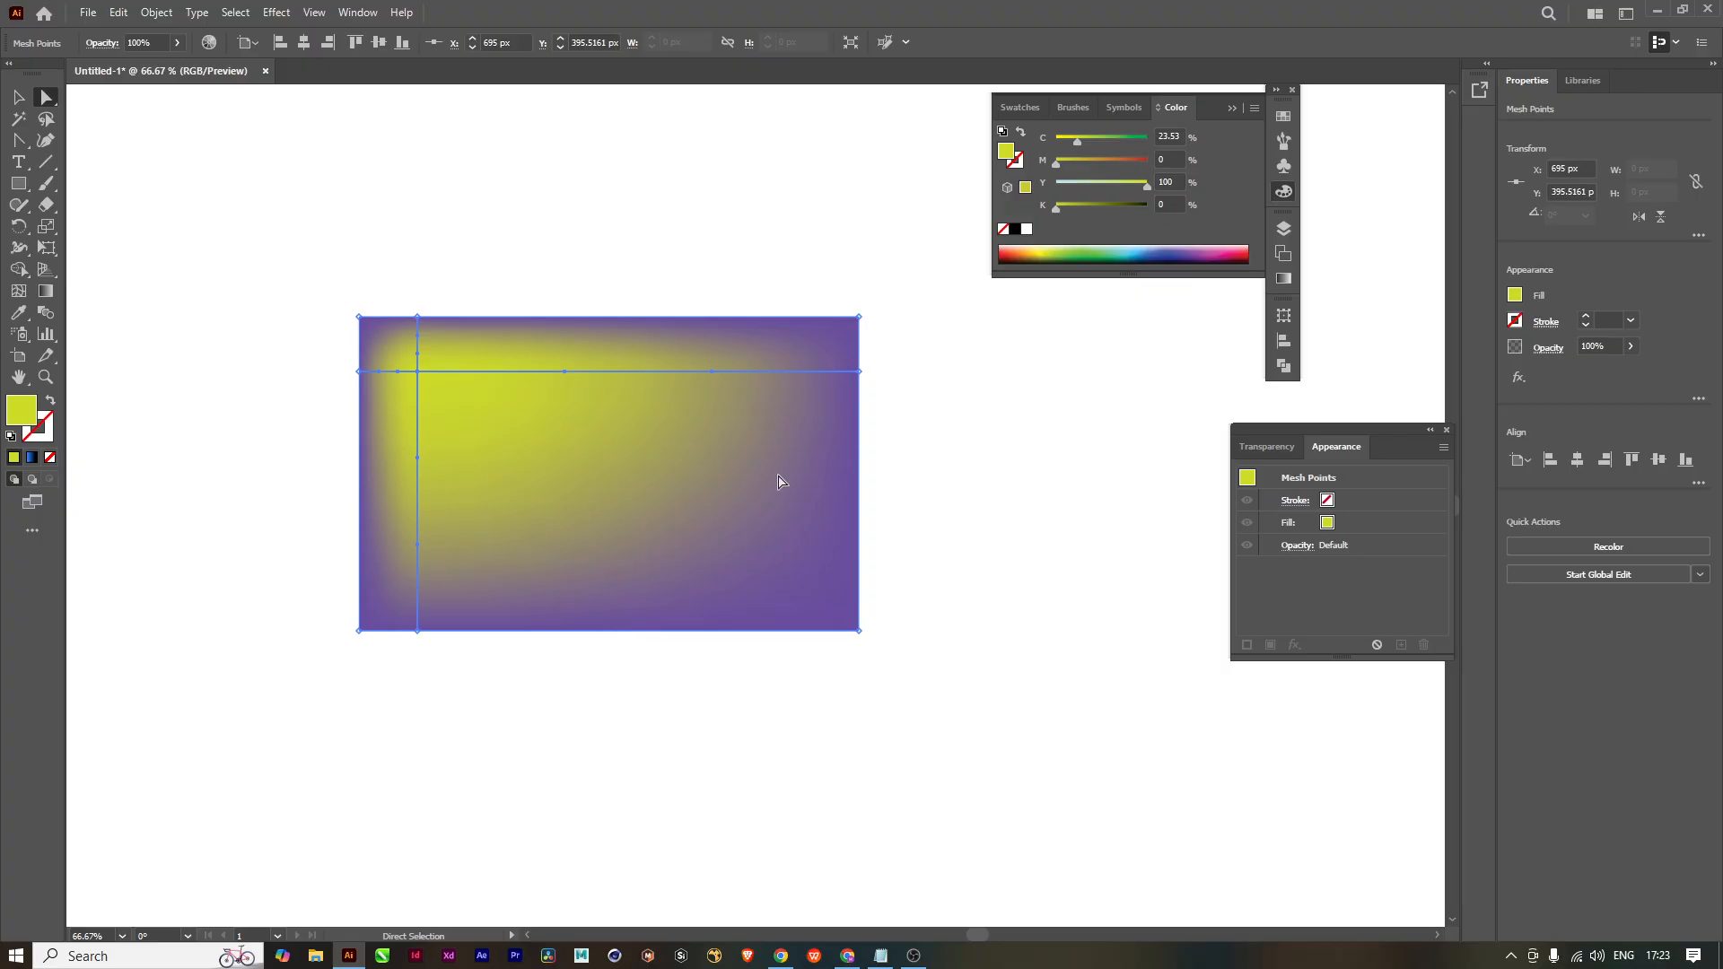
Step: Add a second vertical mesh line at X about 872.7 px along the existing horizontal mesh line
{"action": "key", "text": "u"}
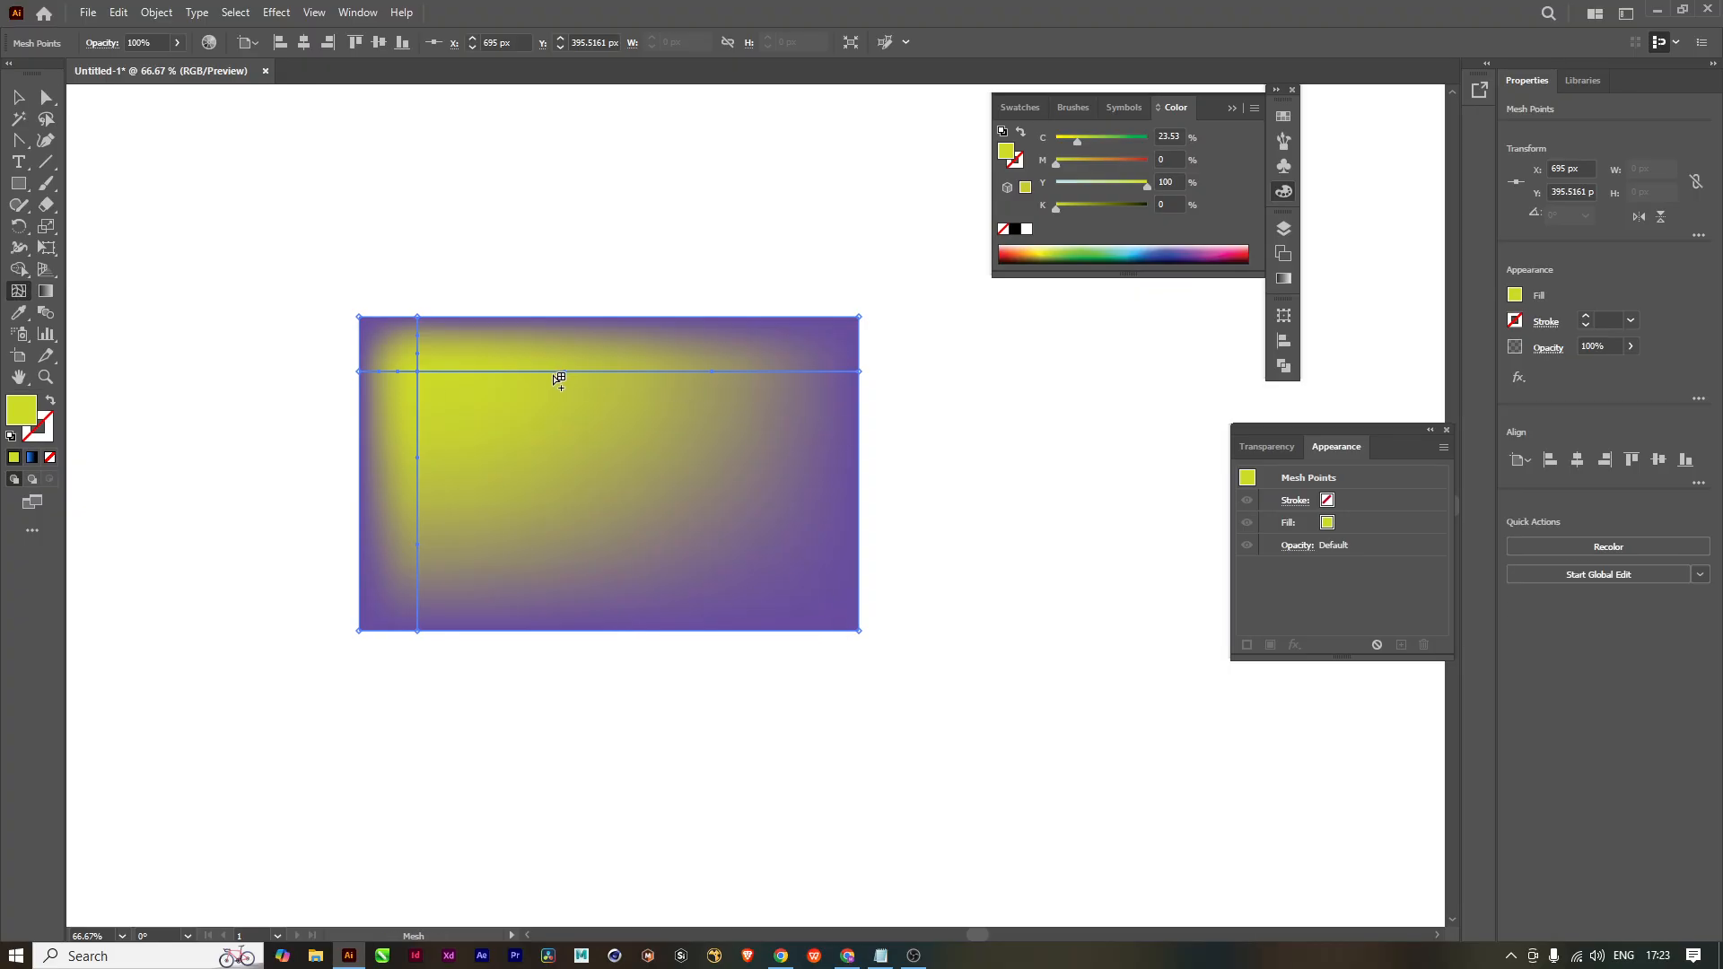
{"action": "scroll", "coordinate": [557, 381], "scroll_direction": "up", "scroll_amount": 3}
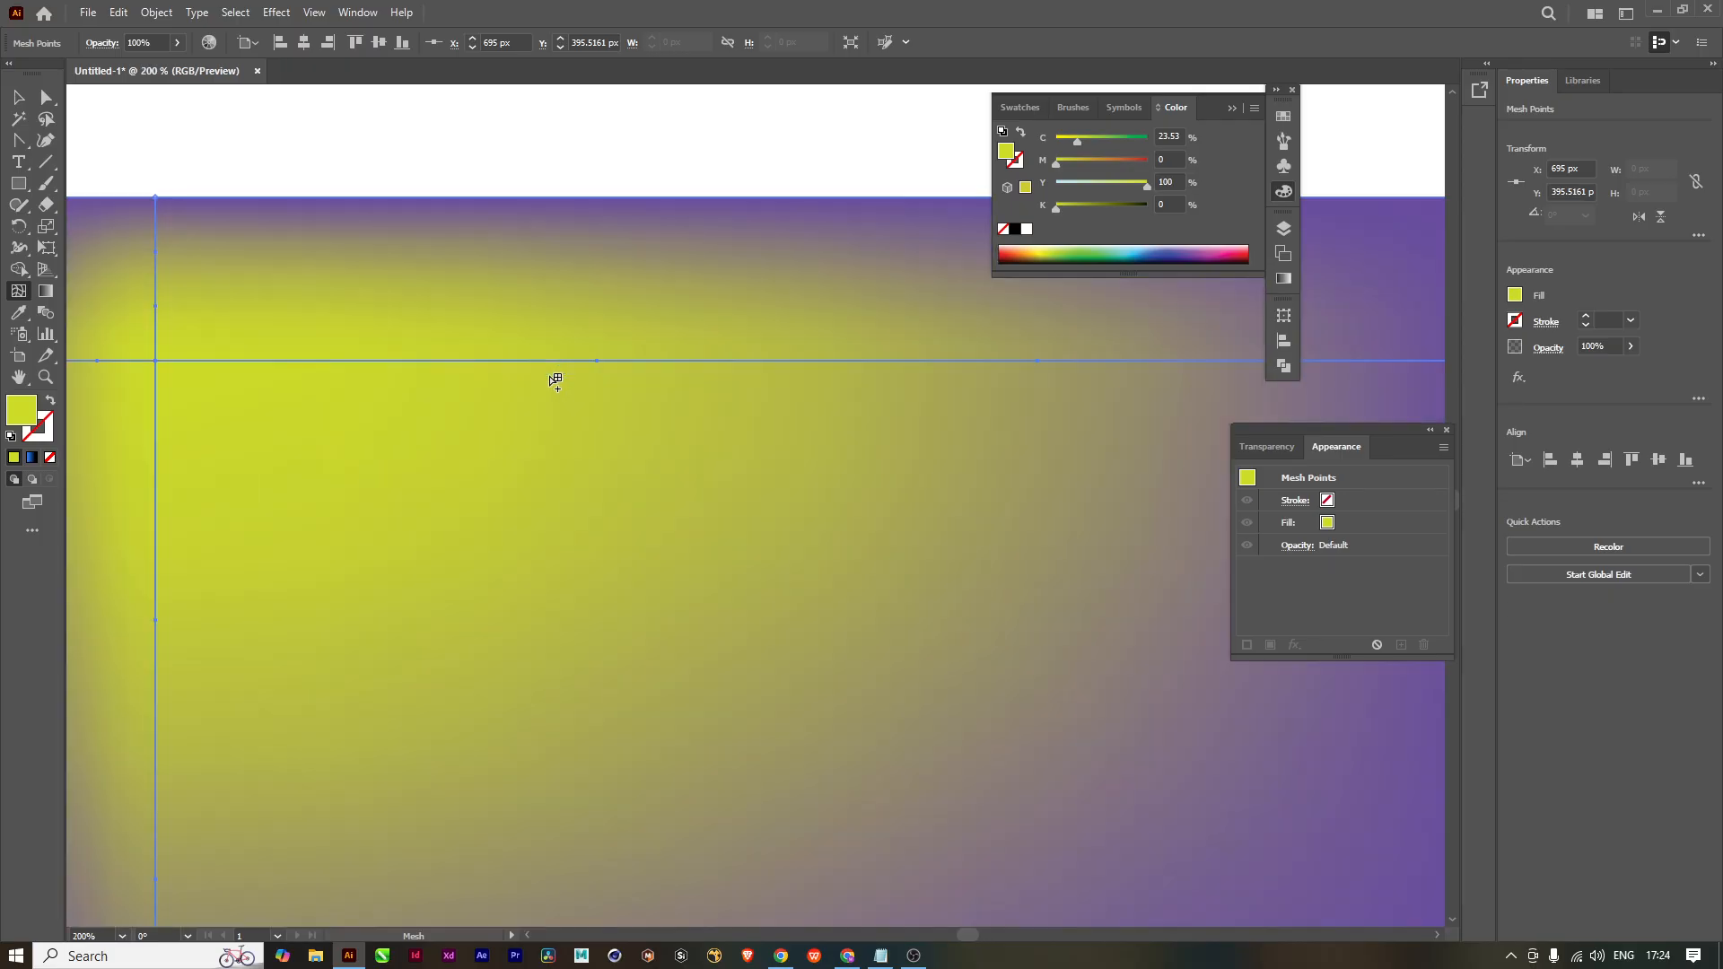
{"action": "scroll", "coordinate": [557, 377], "scroll_direction": "down", "scroll_amount": 2}
{"action": "scroll", "coordinate": [557, 377], "scroll_direction": "up", "scroll_amount": 1}
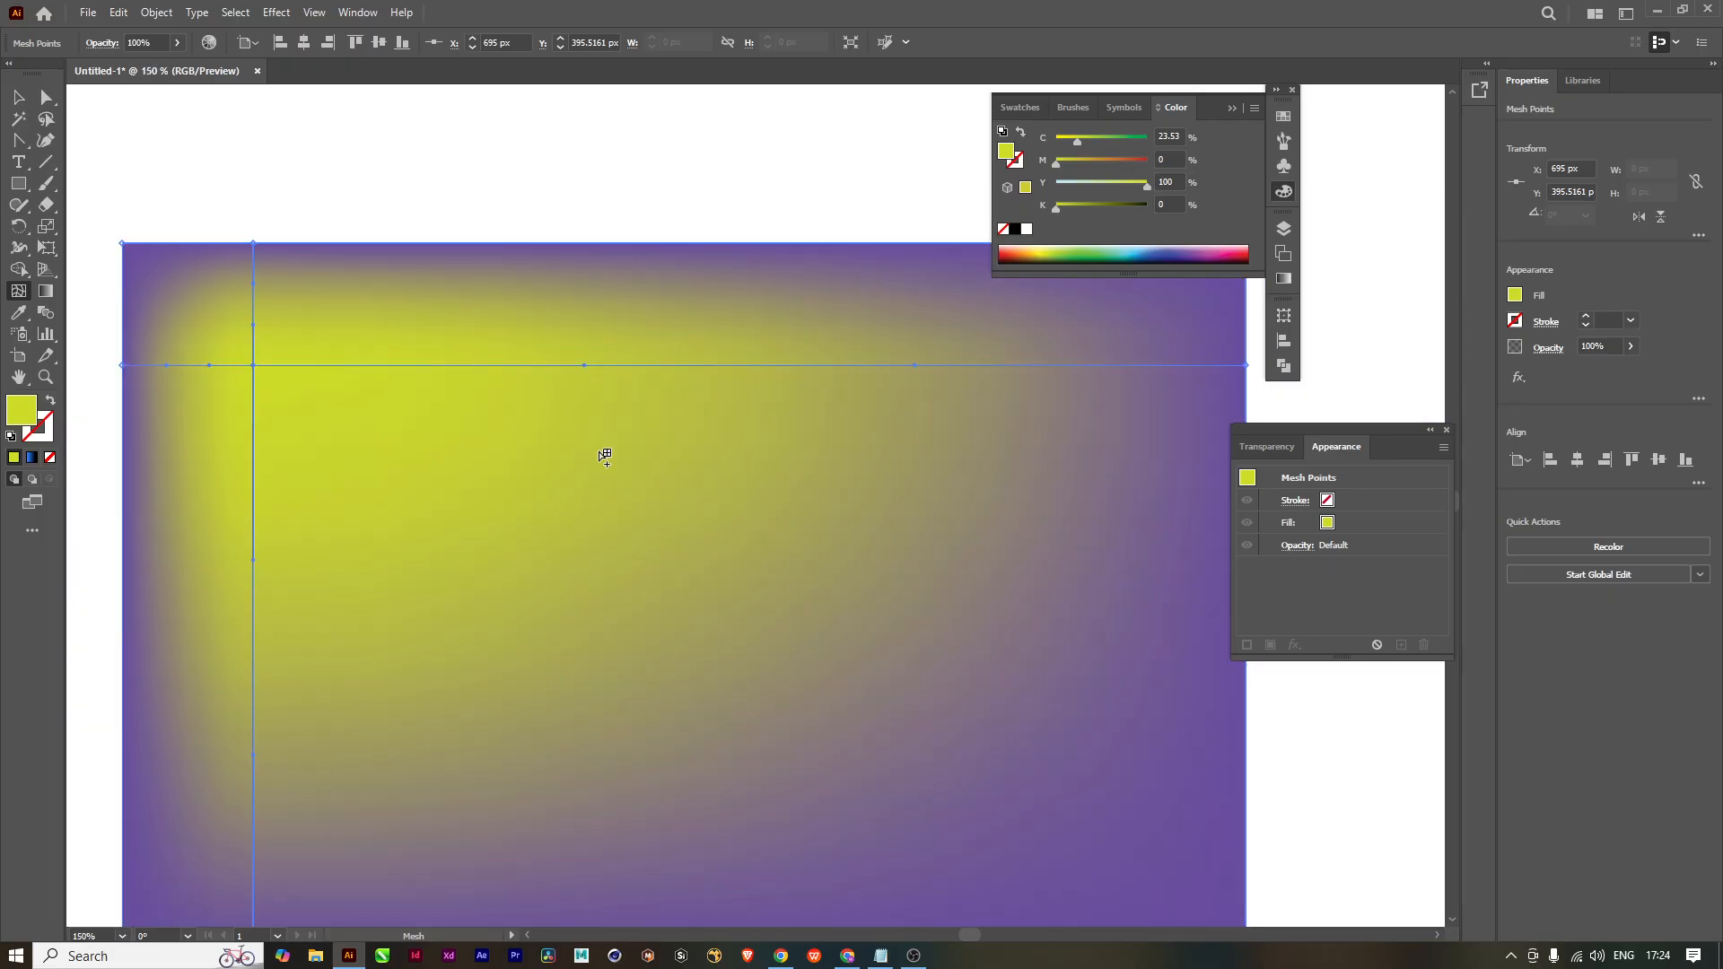
{"action": "left_click", "coordinate": [563, 365]}
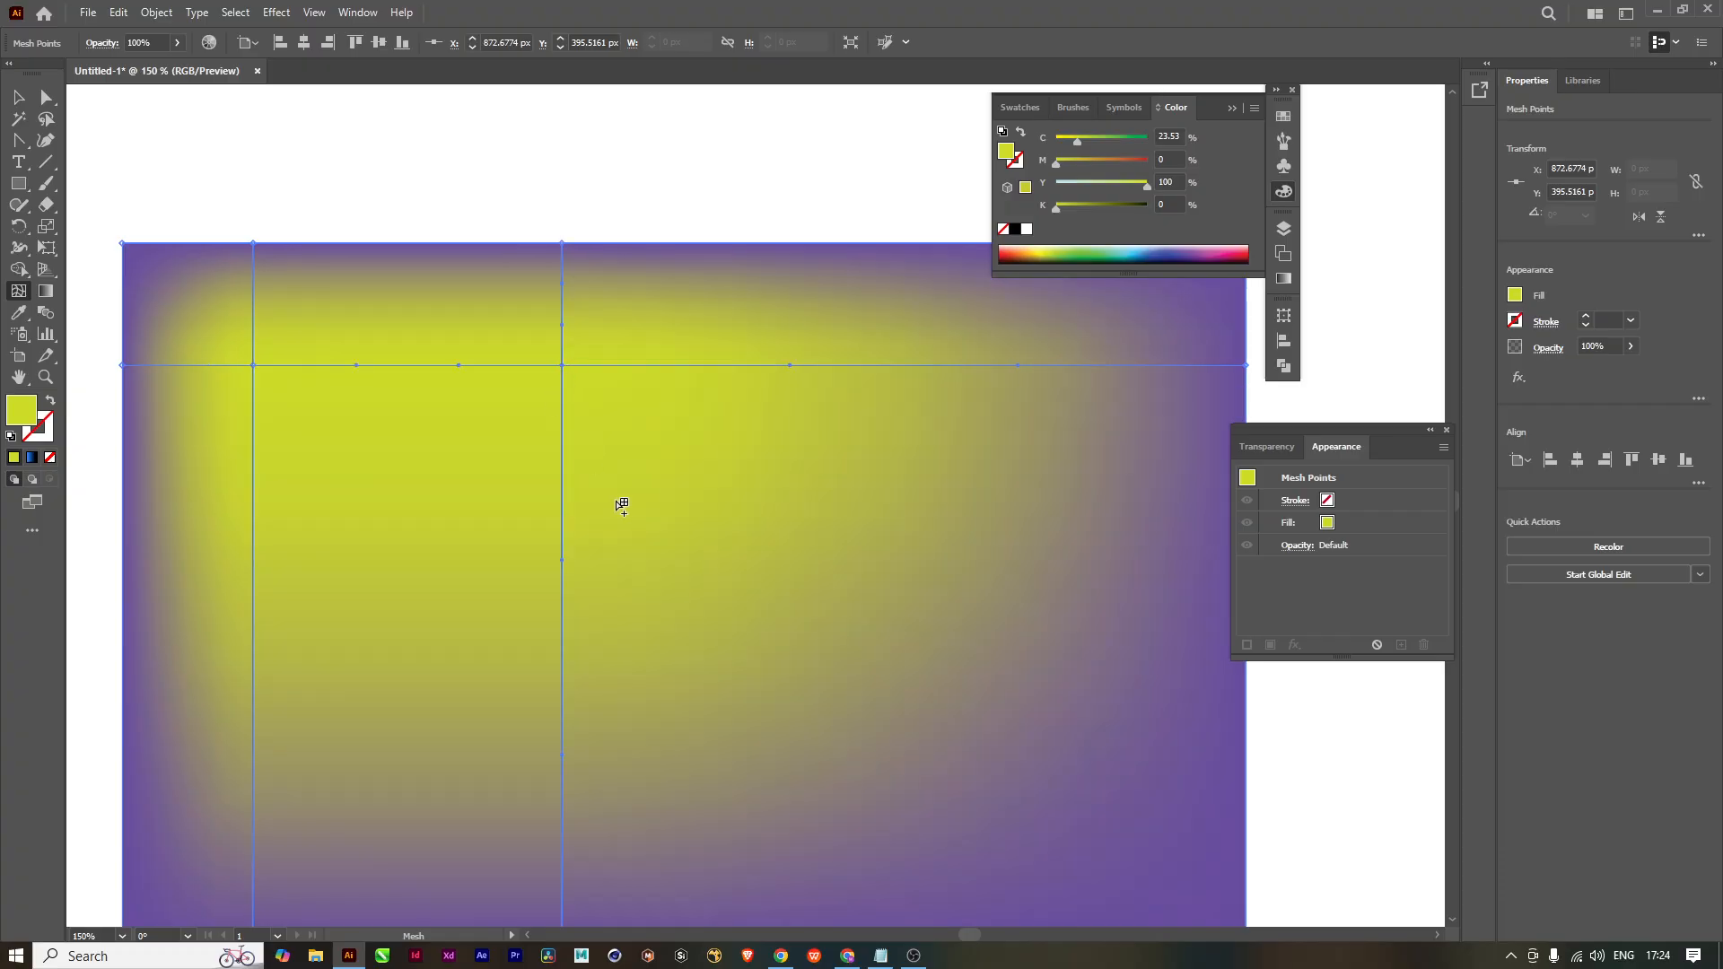
Step: Try adding a mesh point slightly off the horizontal line, at X about 885 px and Y about 397 px, and undo it
{"action": "left_click", "coordinate": [584, 367]}
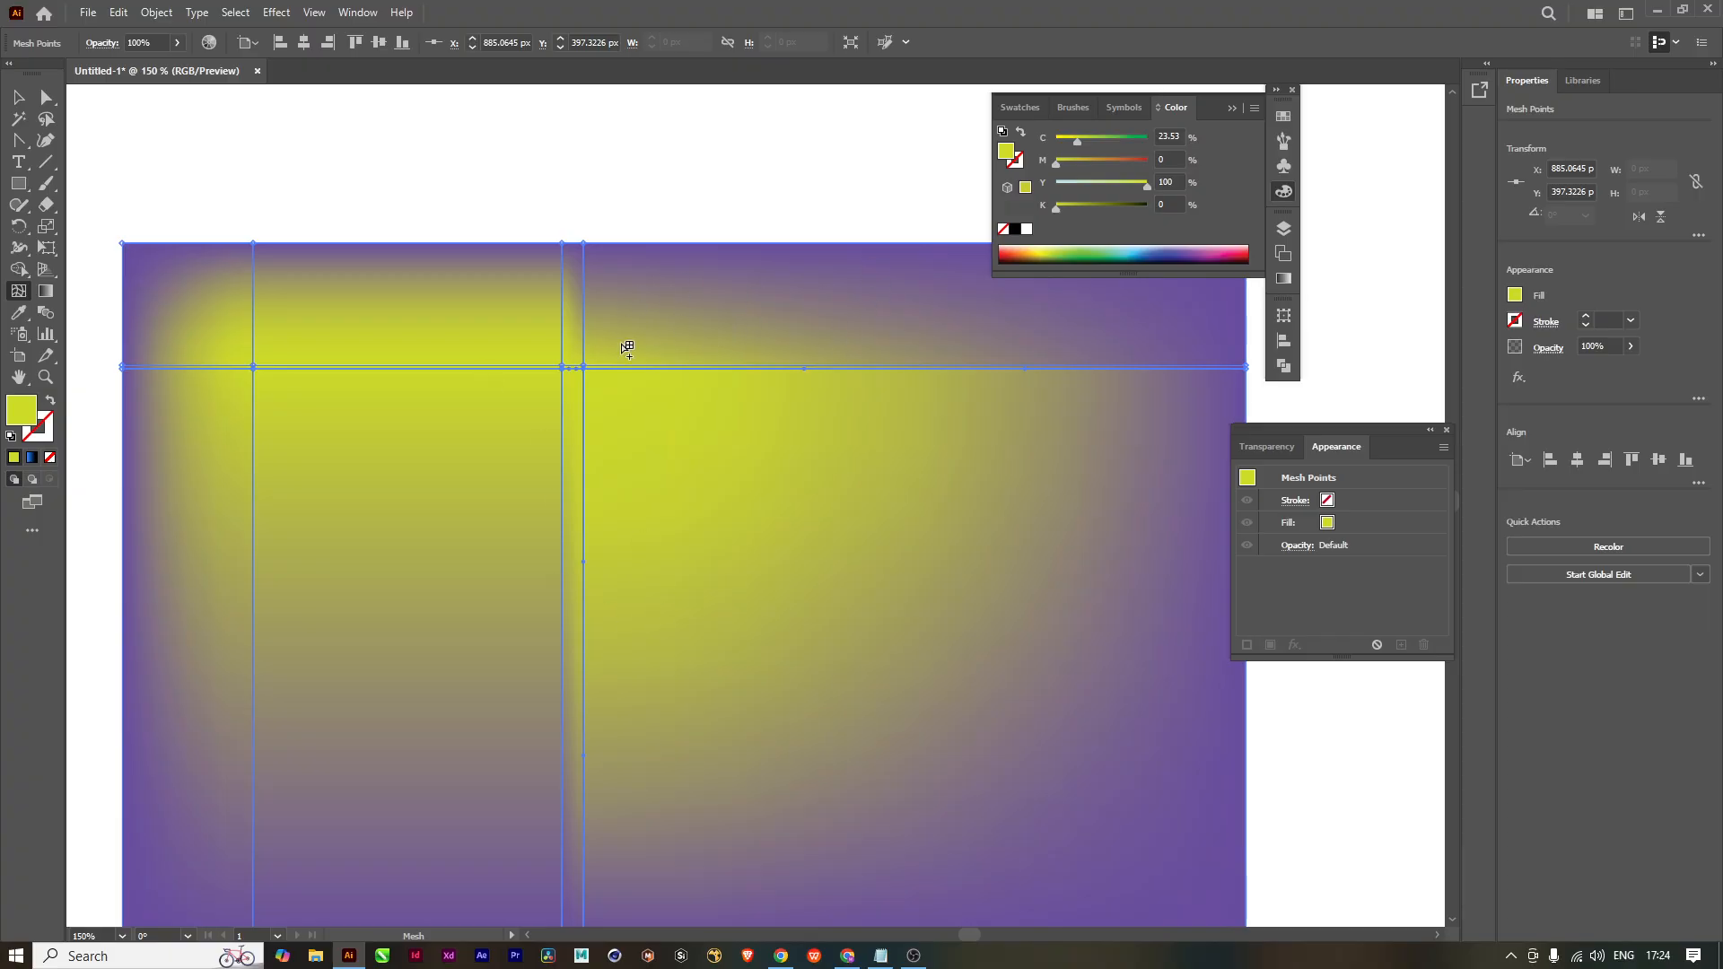
{"action": "scroll", "coordinate": [679, 368], "scroll_direction": "up", "scroll_amount": 1}
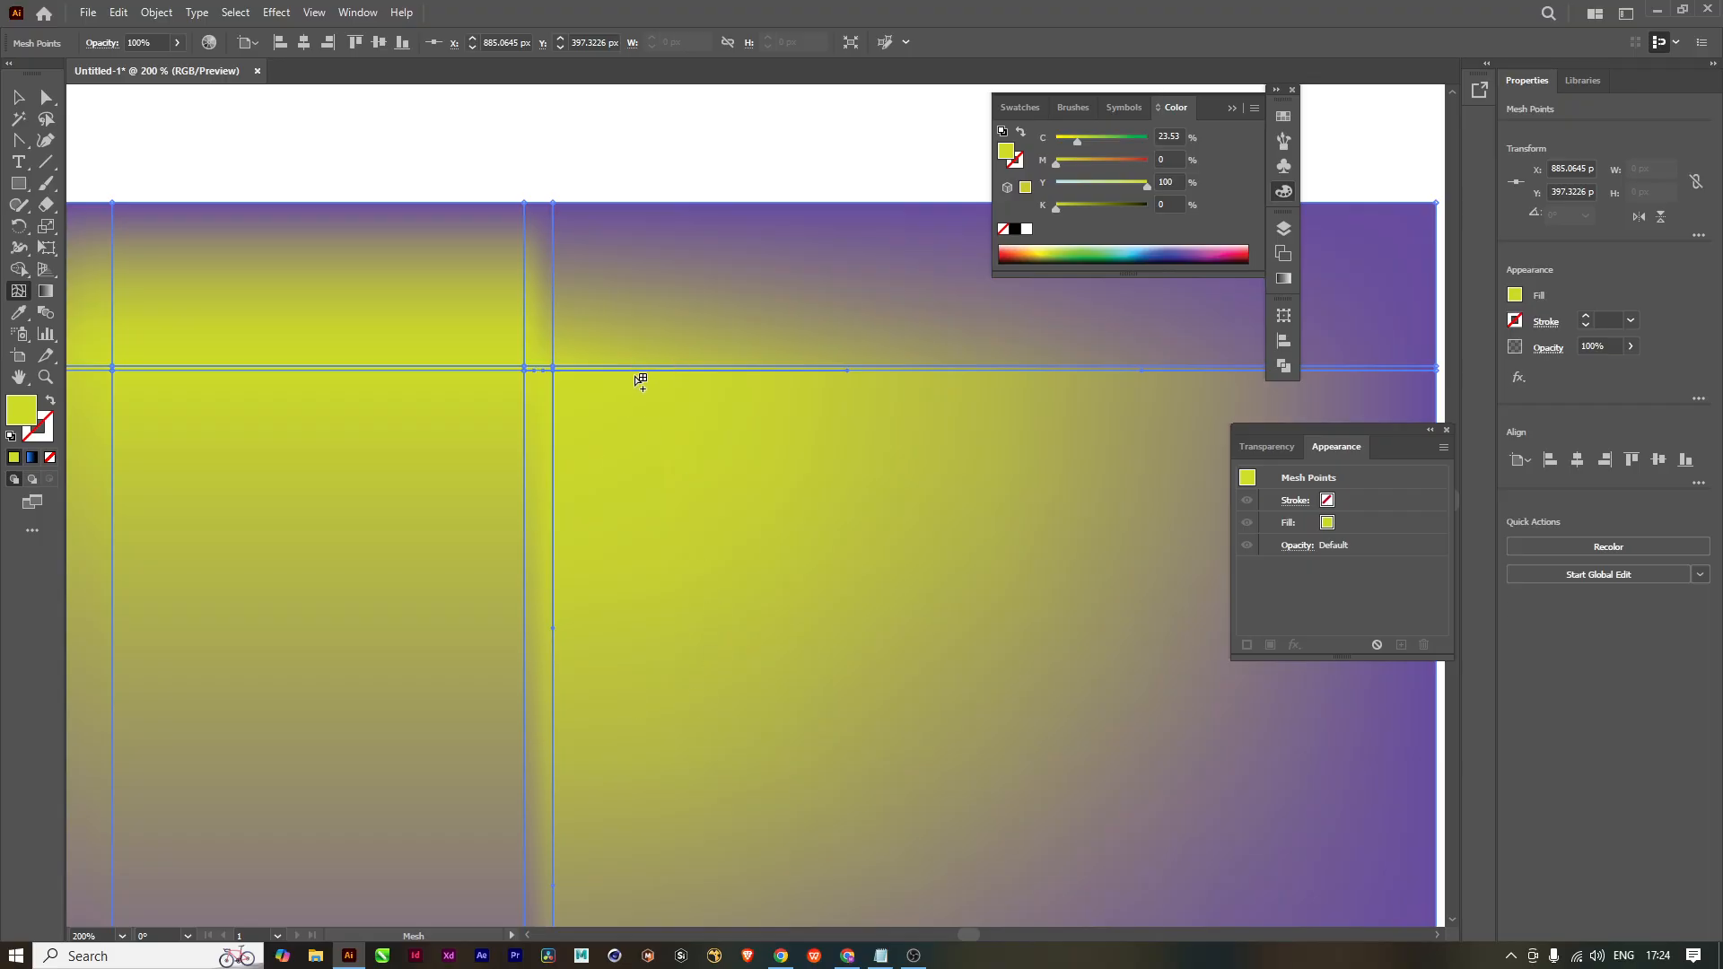
{"action": "scroll", "coordinate": [747, 500], "scroll_direction": "down", "scroll_amount": 3}
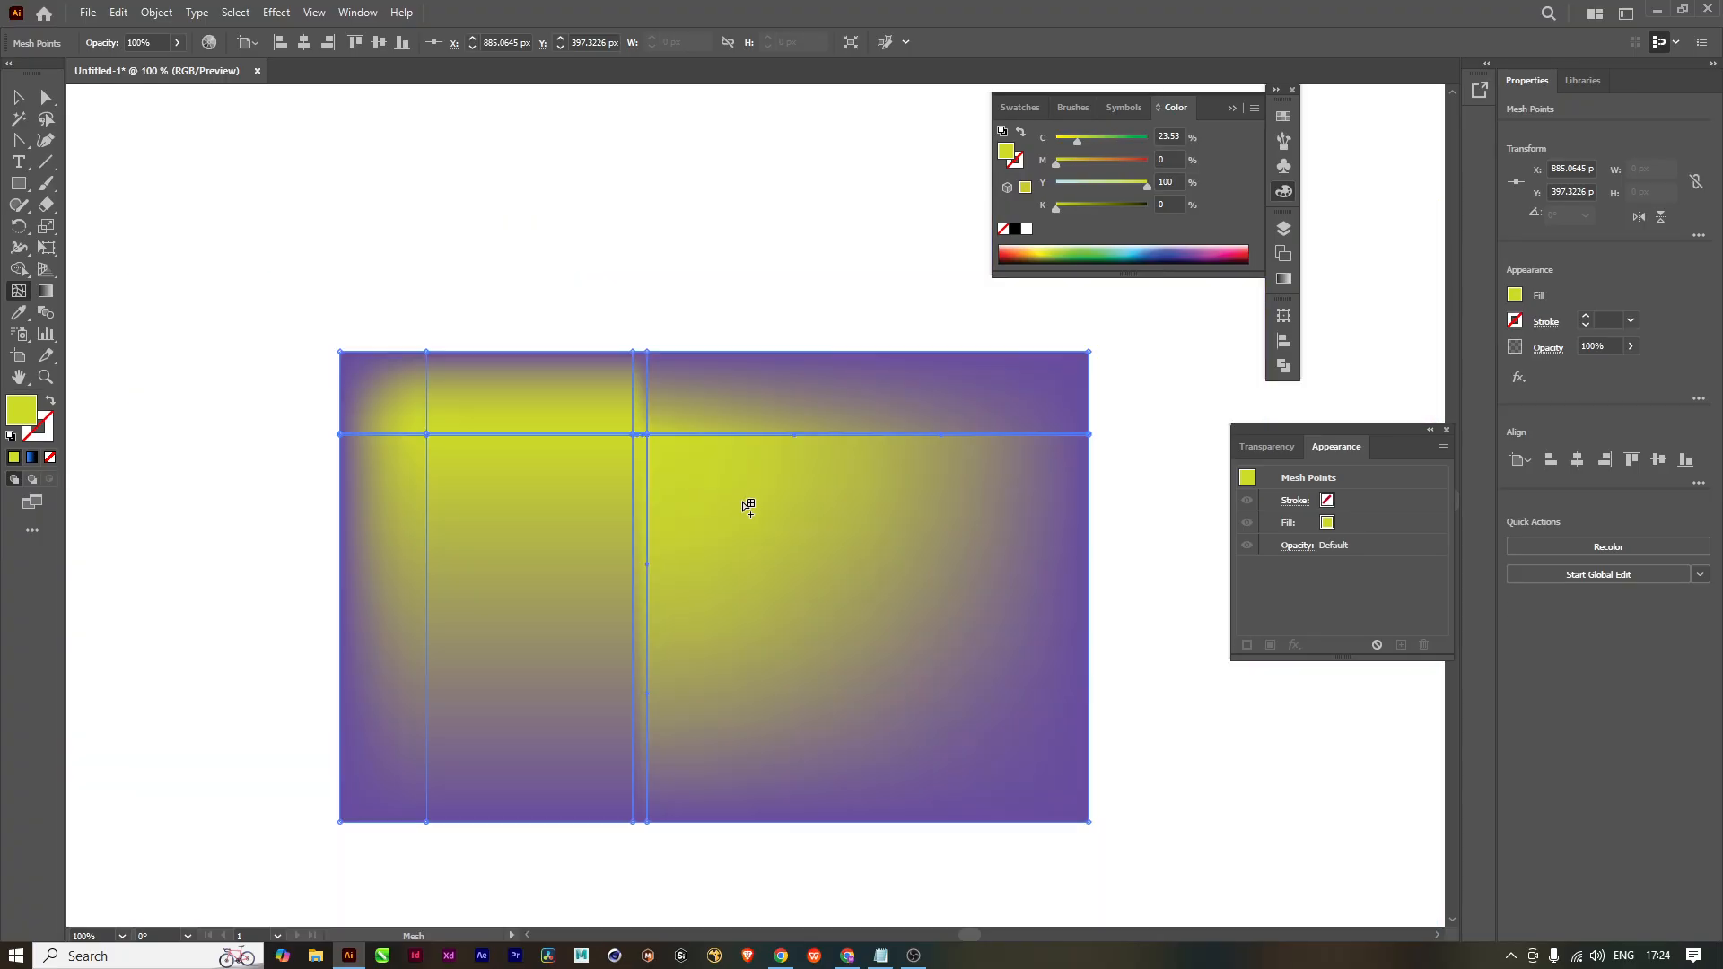
{"action": "scroll", "coordinate": [742, 501], "scroll_direction": "up", "scroll_amount": 4}
{"action": "scroll", "coordinate": [743, 501], "scroll_direction": "down", "scroll_amount": 3}
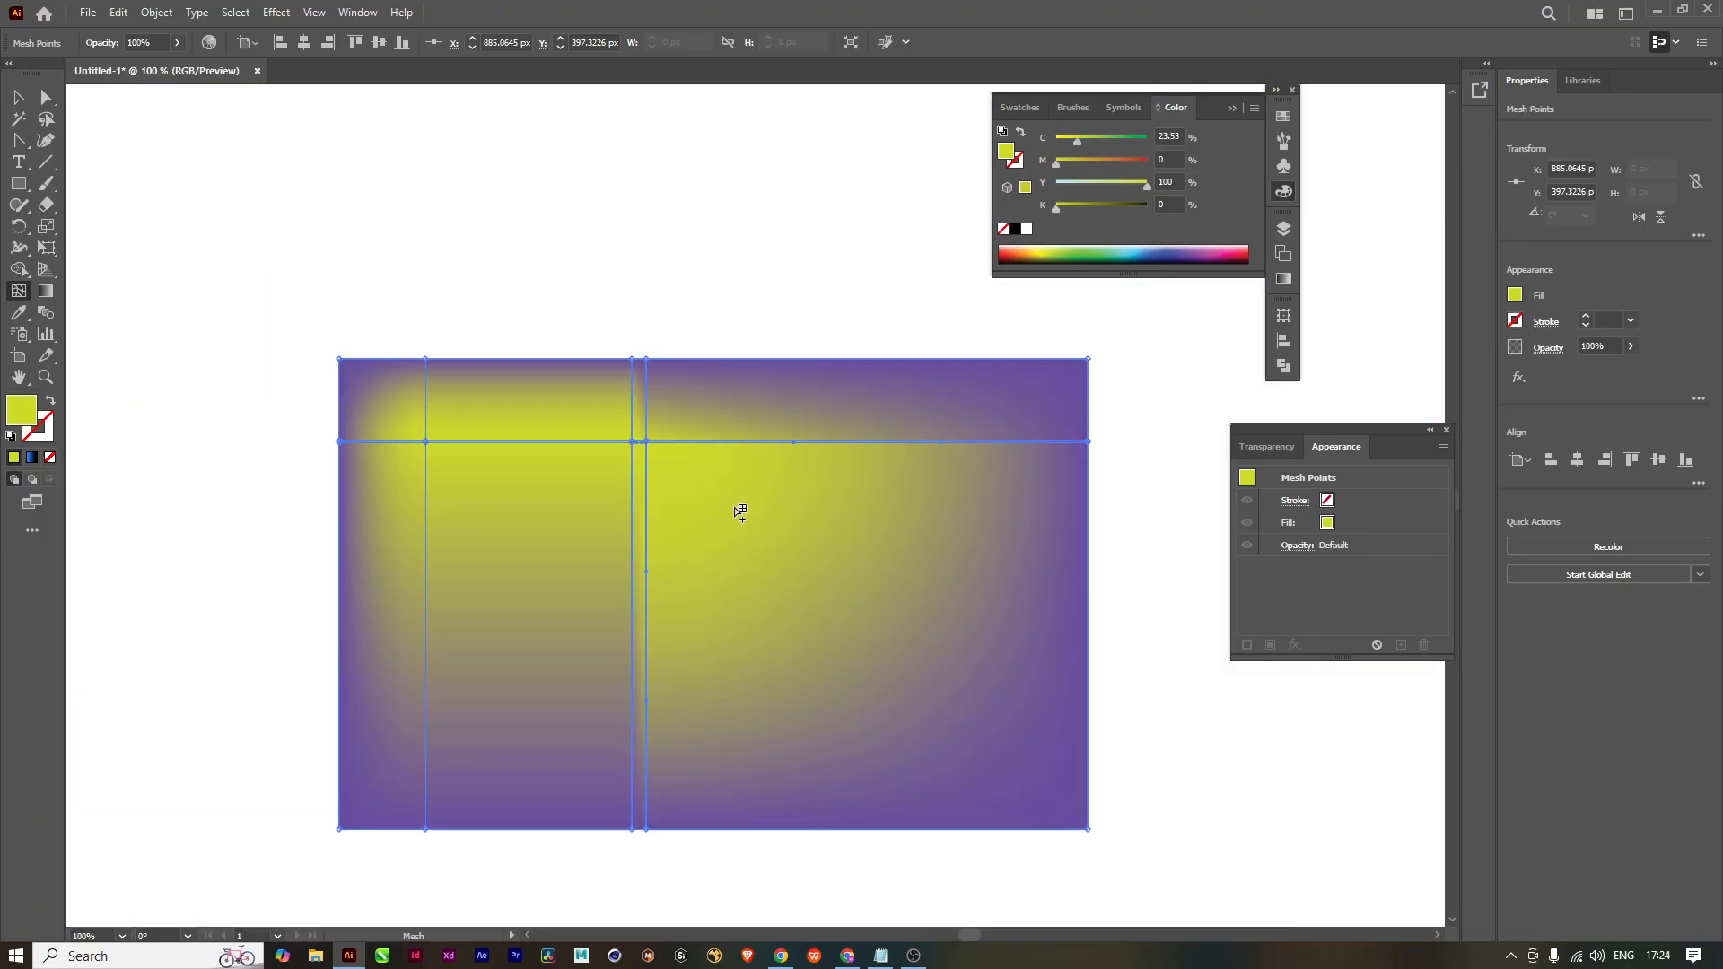
{"action": "scroll", "coordinate": [634, 454], "scroll_direction": "up", "scroll_amount": 3}
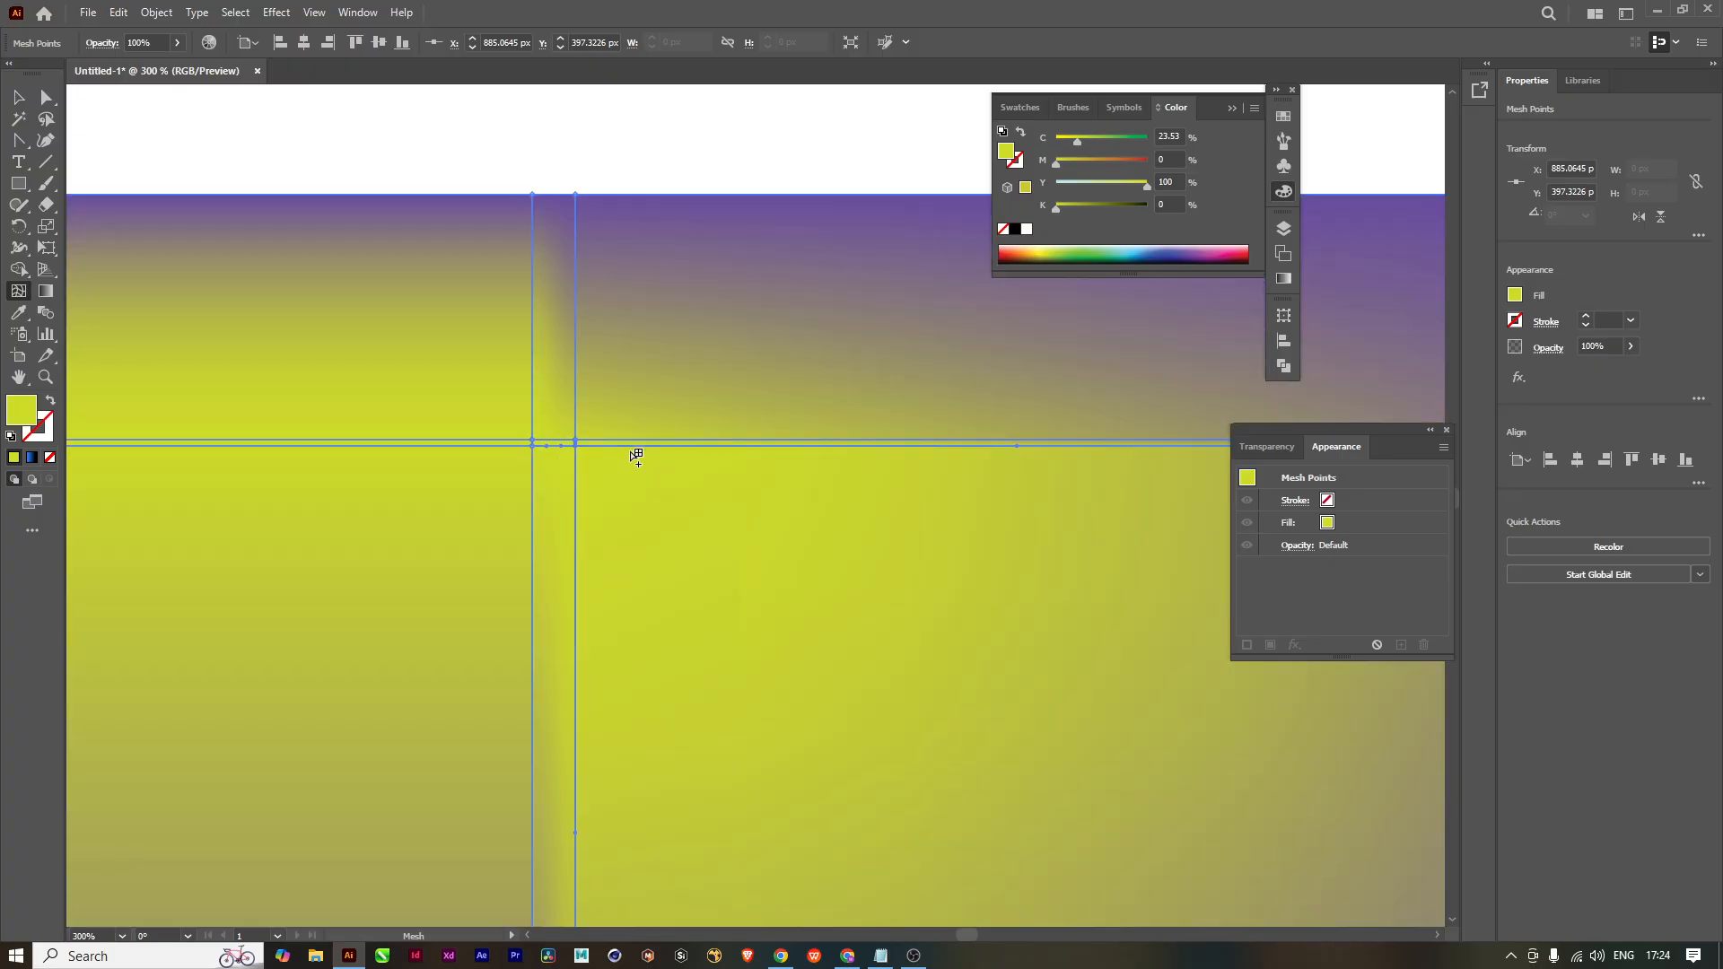
{"action": "scroll", "coordinate": [635, 454], "scroll_direction": "down", "scroll_amount": 1}
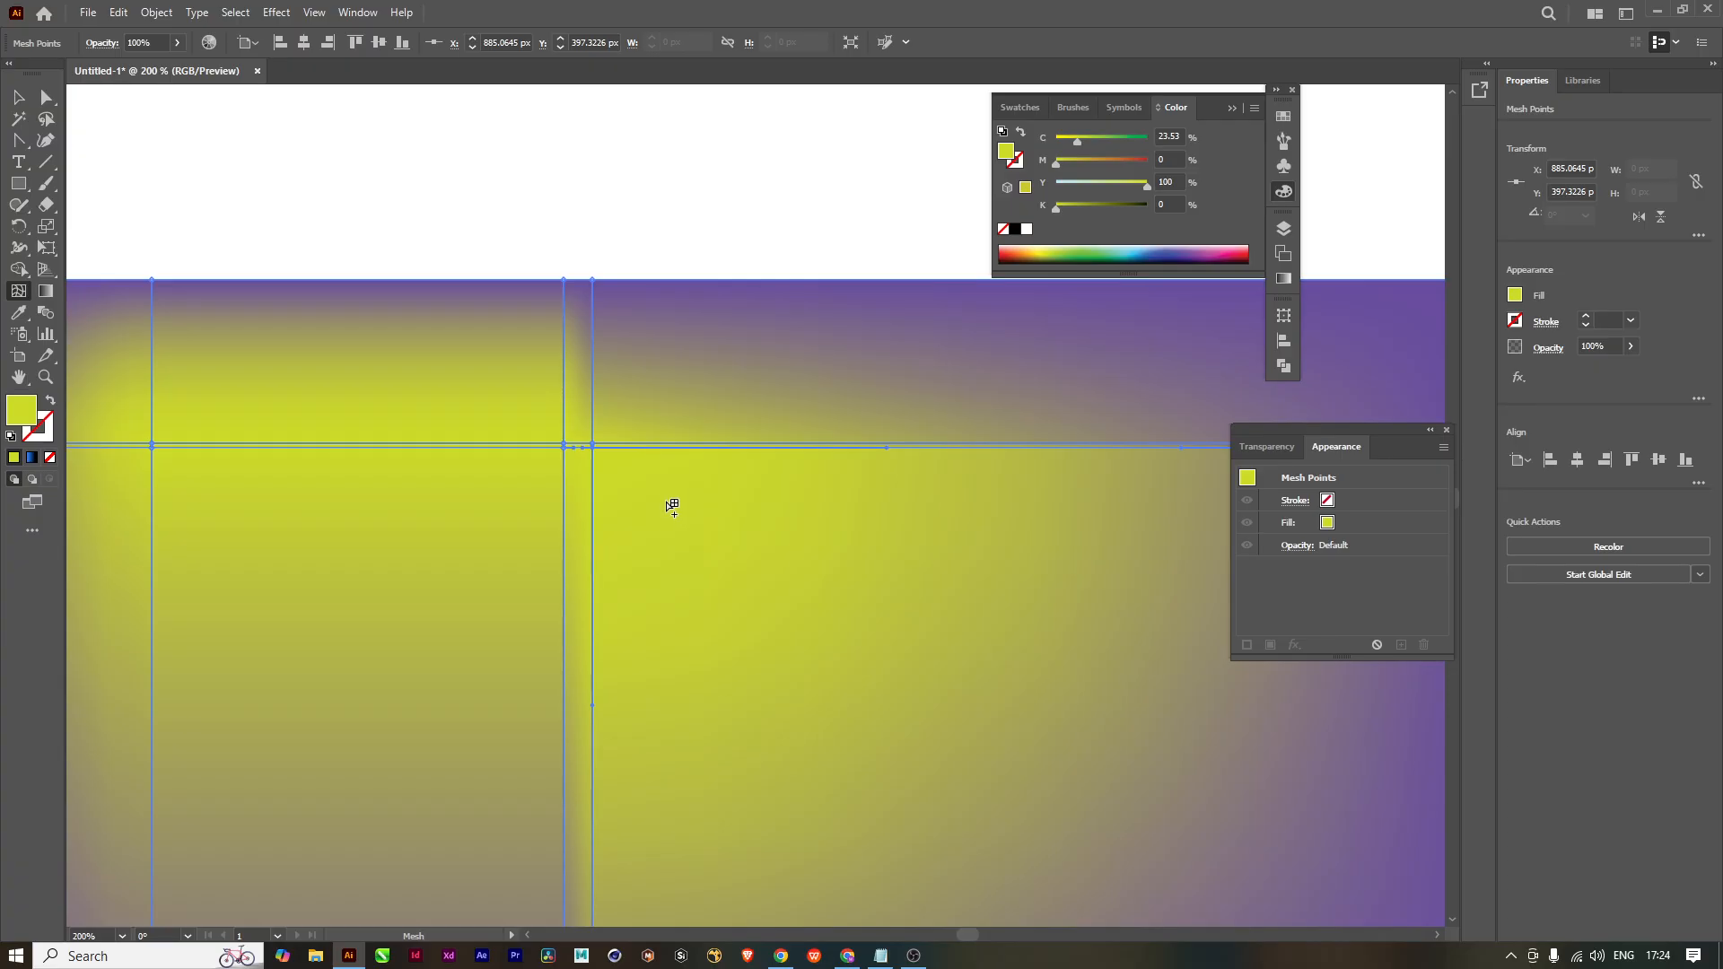
{"action": "key", "text": "ctrl+z"}
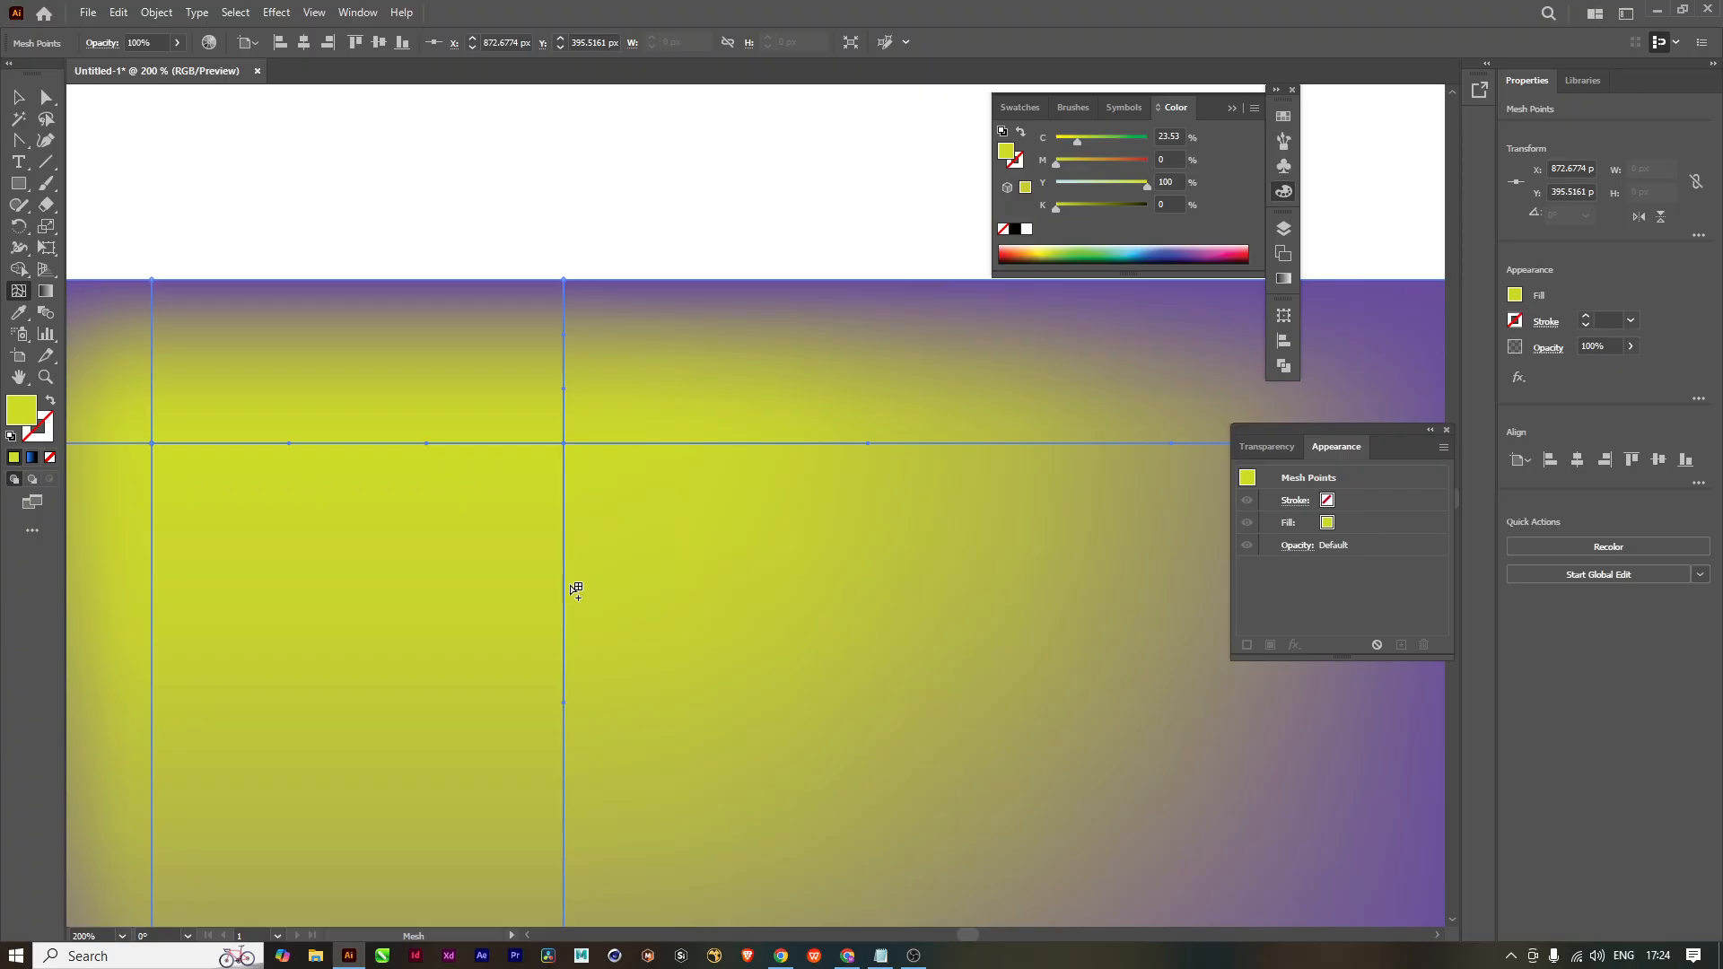
Step: Try another off-line mesh point farther from the crossing, at X about 901.6 px and Y about 408.7 px, and undo it
{"action": "scroll", "coordinate": [574, 589], "scroll_direction": "down", "scroll_amount": 4}
{"action": "scroll", "coordinate": [626, 637], "scroll_direction": "up", "scroll_amount": 1}
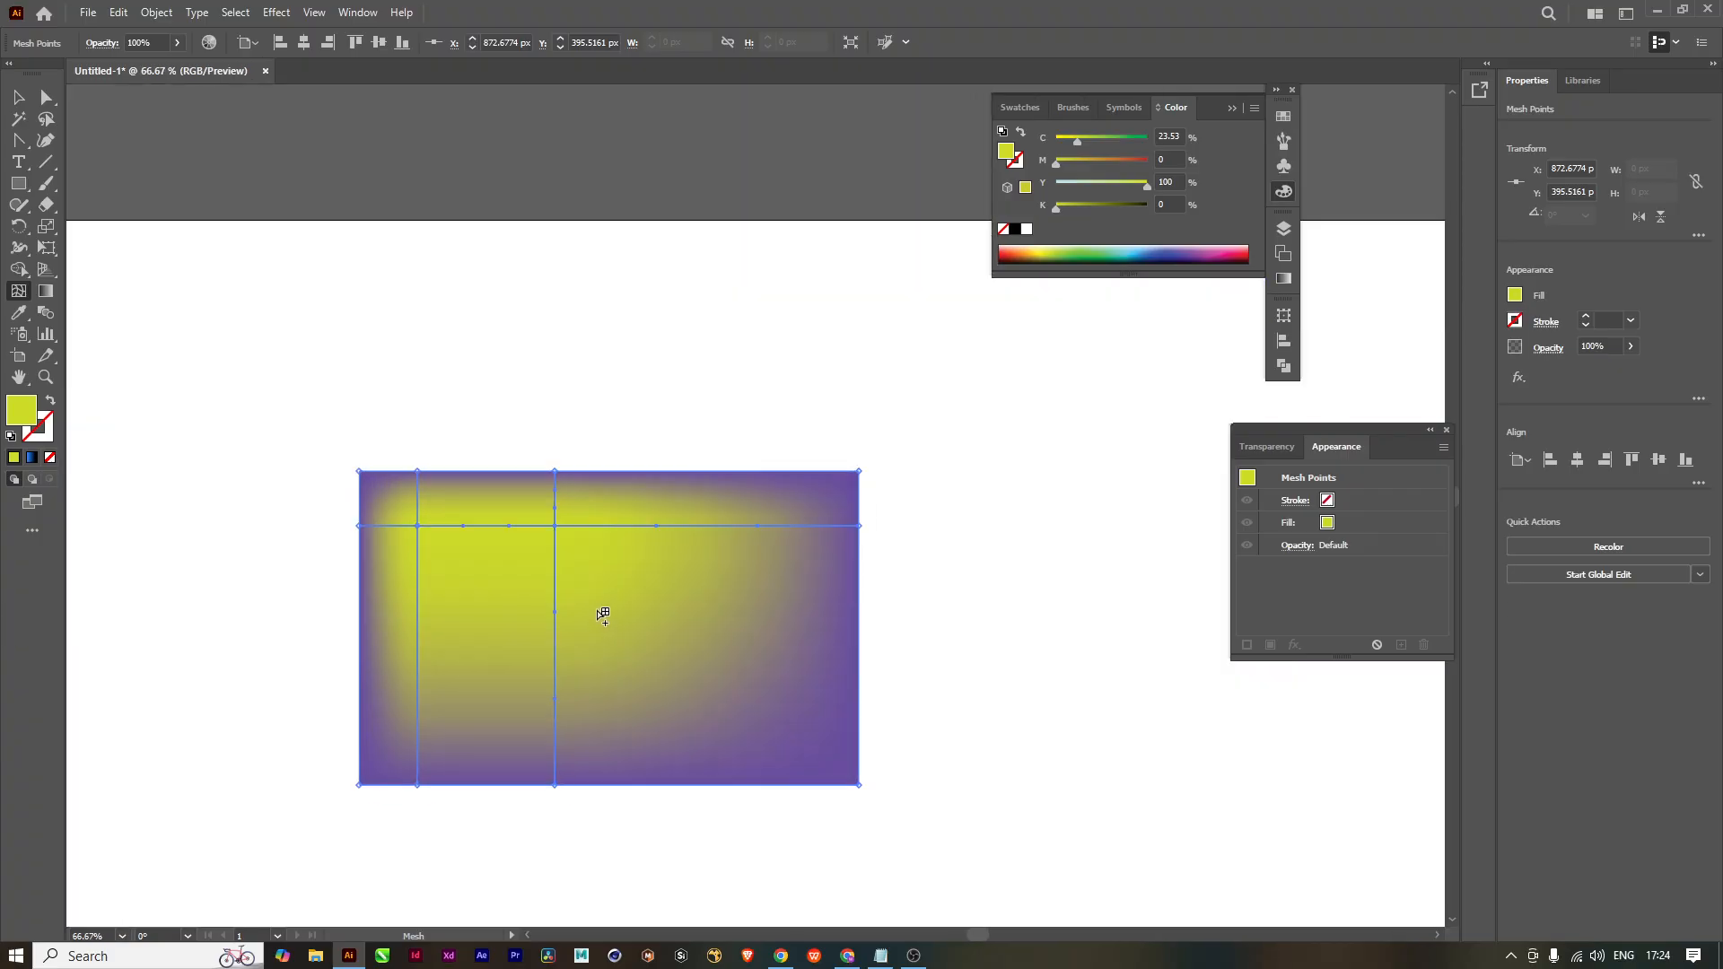
{"action": "scroll", "coordinate": [606, 616], "scroll_direction": "up", "scroll_amount": 2}
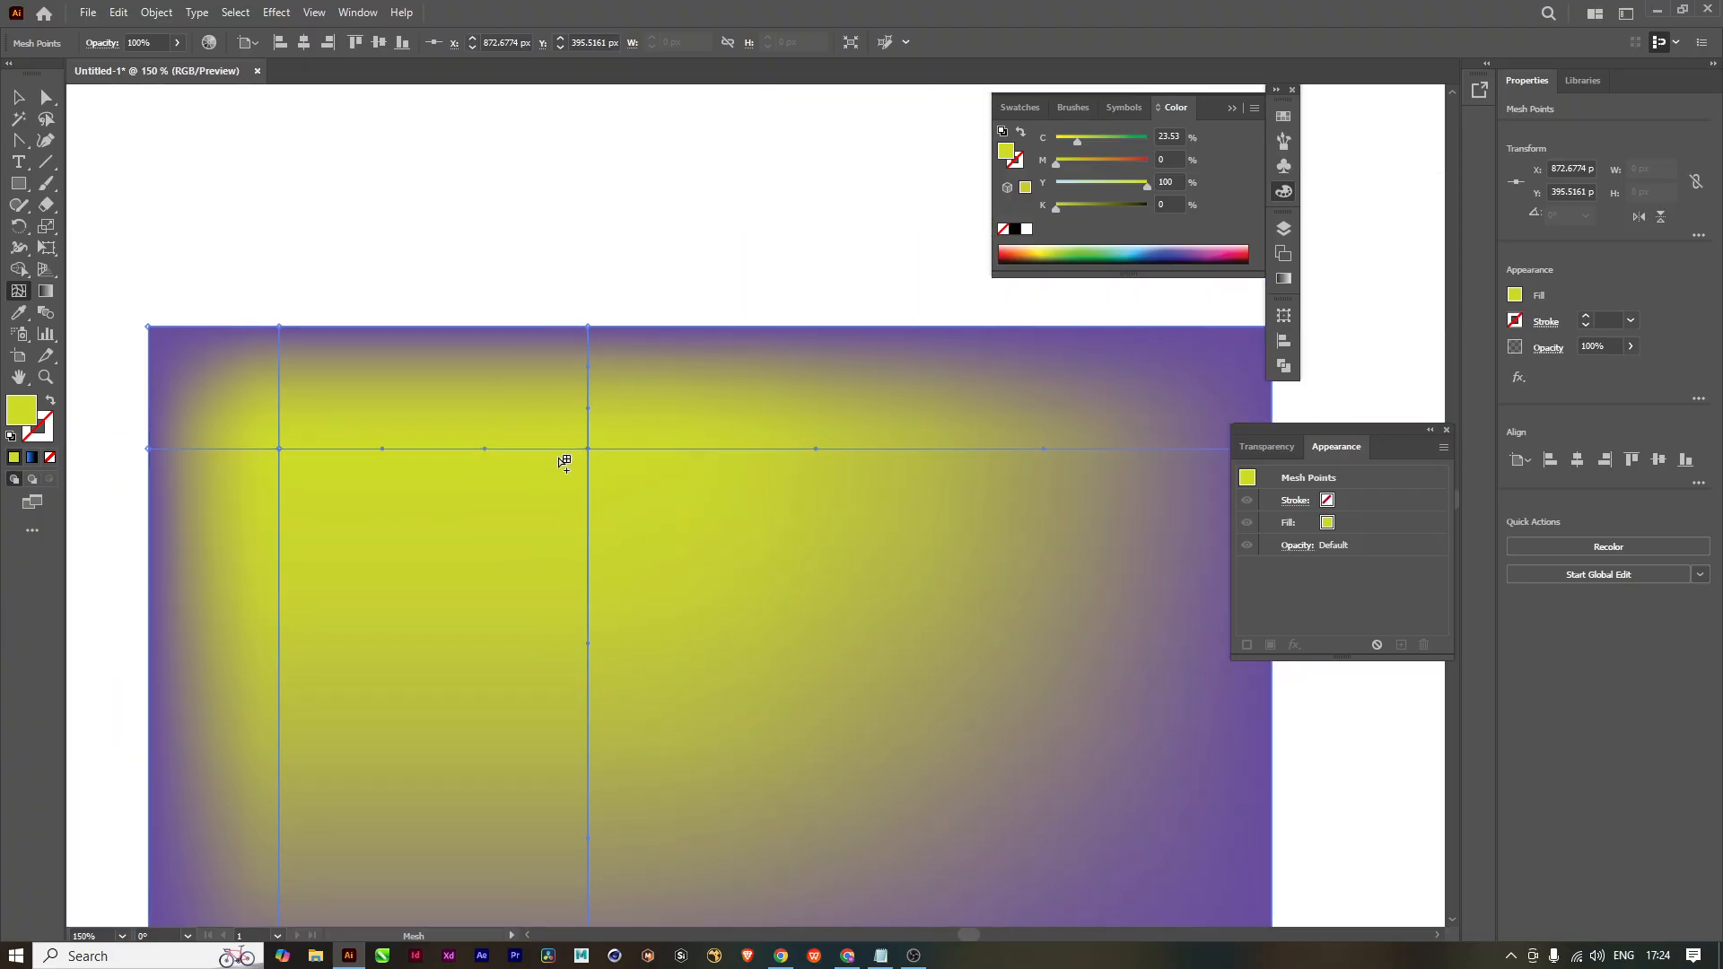
{"action": "left_click", "coordinate": [638, 471]}
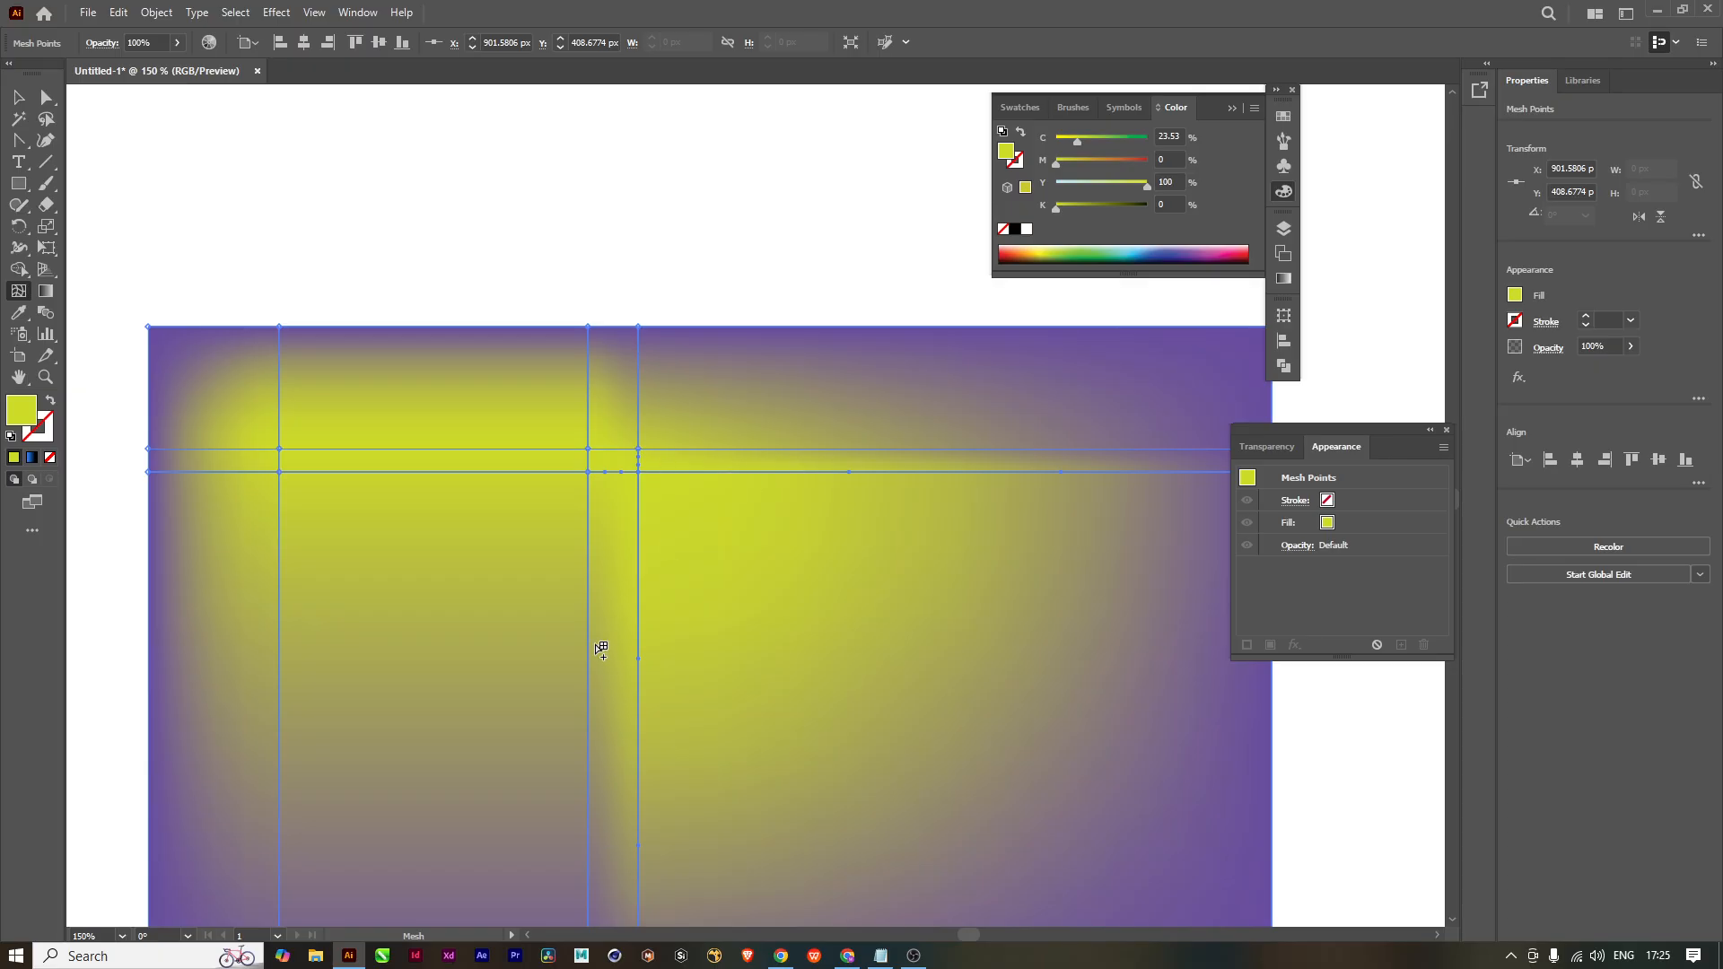
{"action": "key", "text": "ctrl+z"}
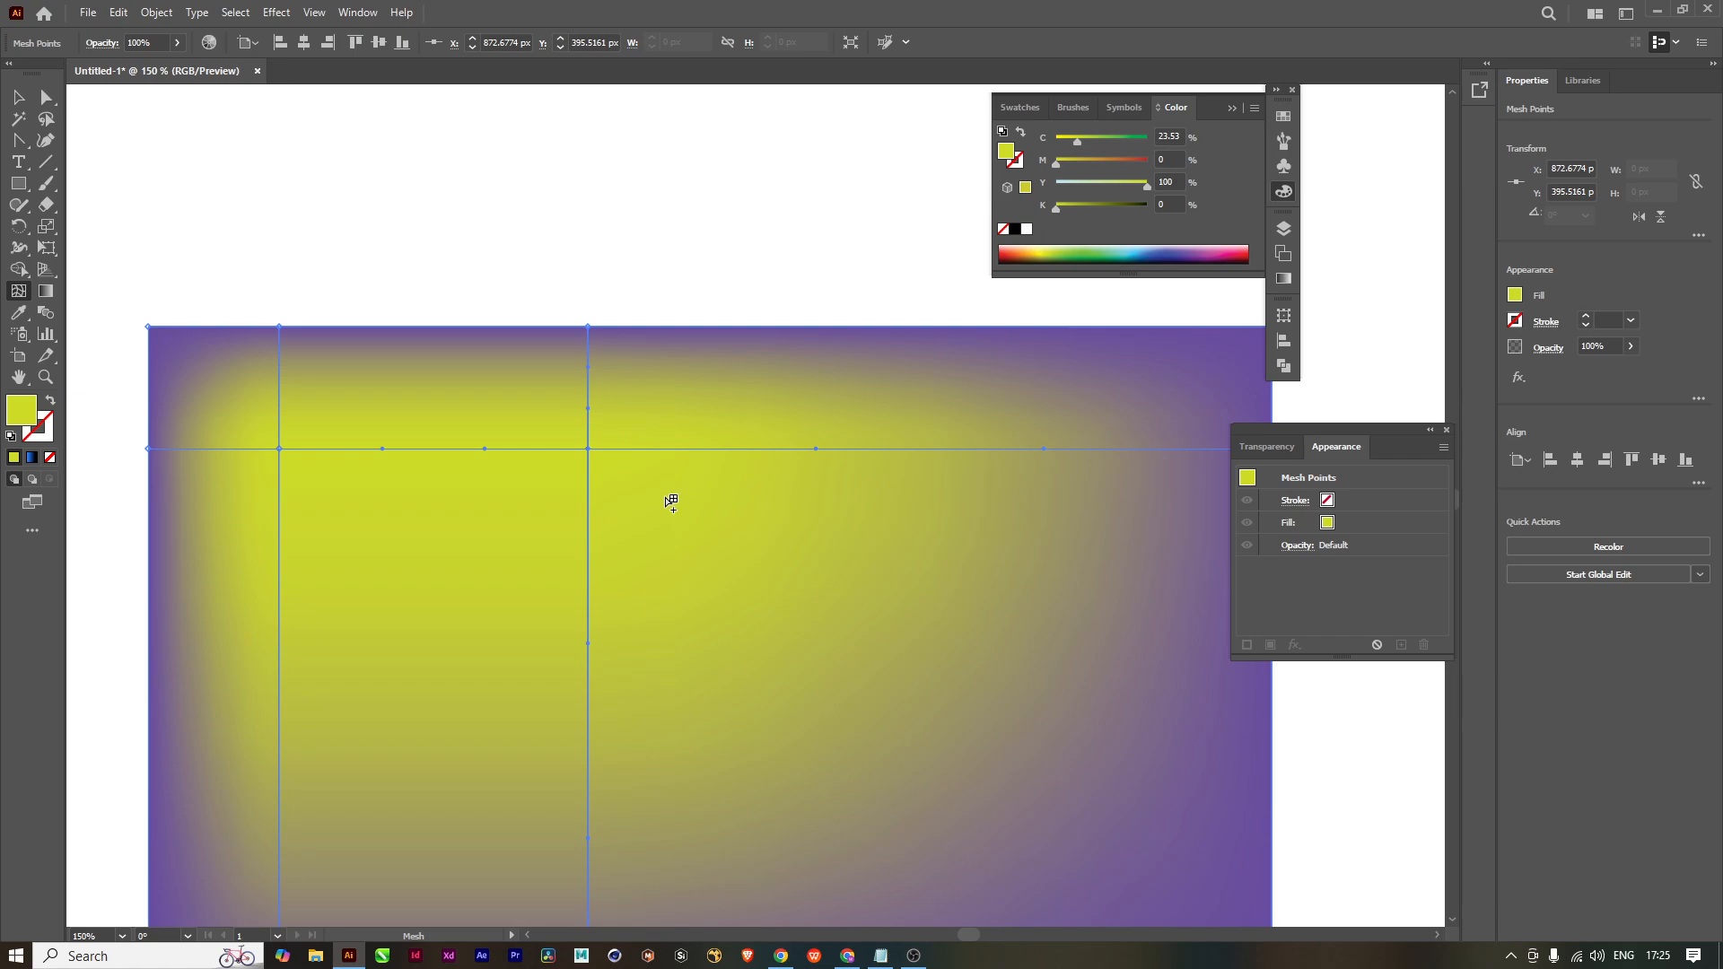
Step: Add two vertical mesh lines flanking the middle one, at X about 884.7 px and 860.3 px, on the existing horizontal line
{"action": "scroll", "coordinate": [646, 456], "scroll_direction": "up", "scroll_amount": 1}
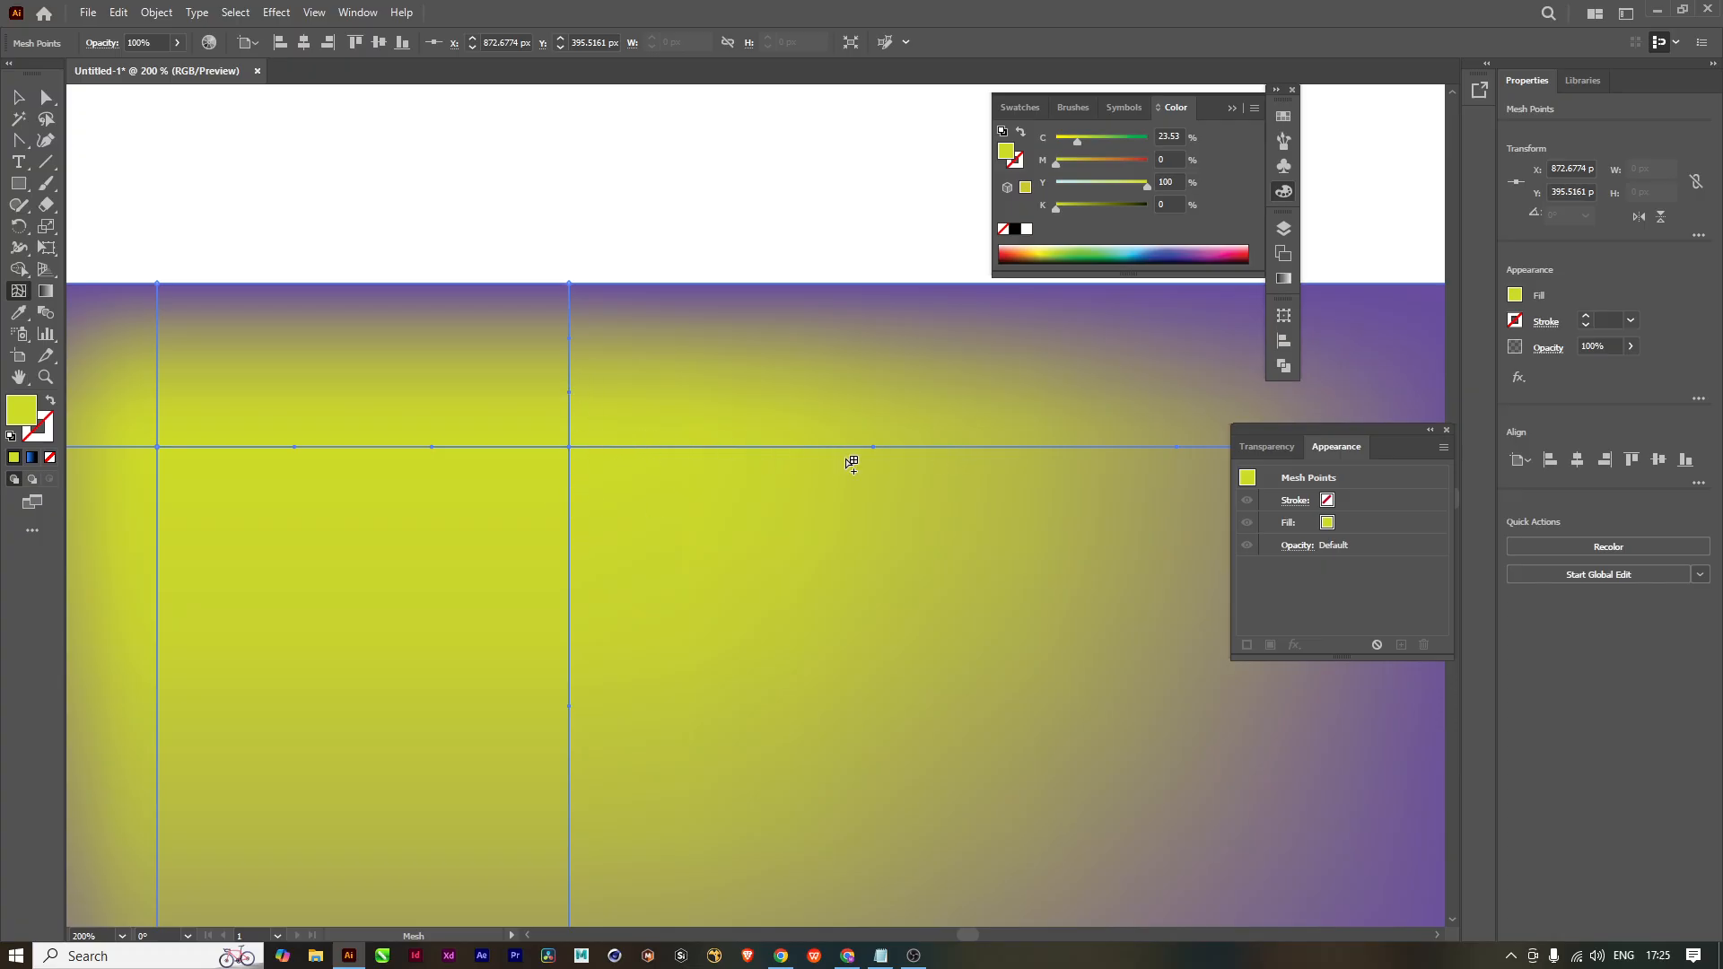
{"action": "left_click", "coordinate": [597, 446]}
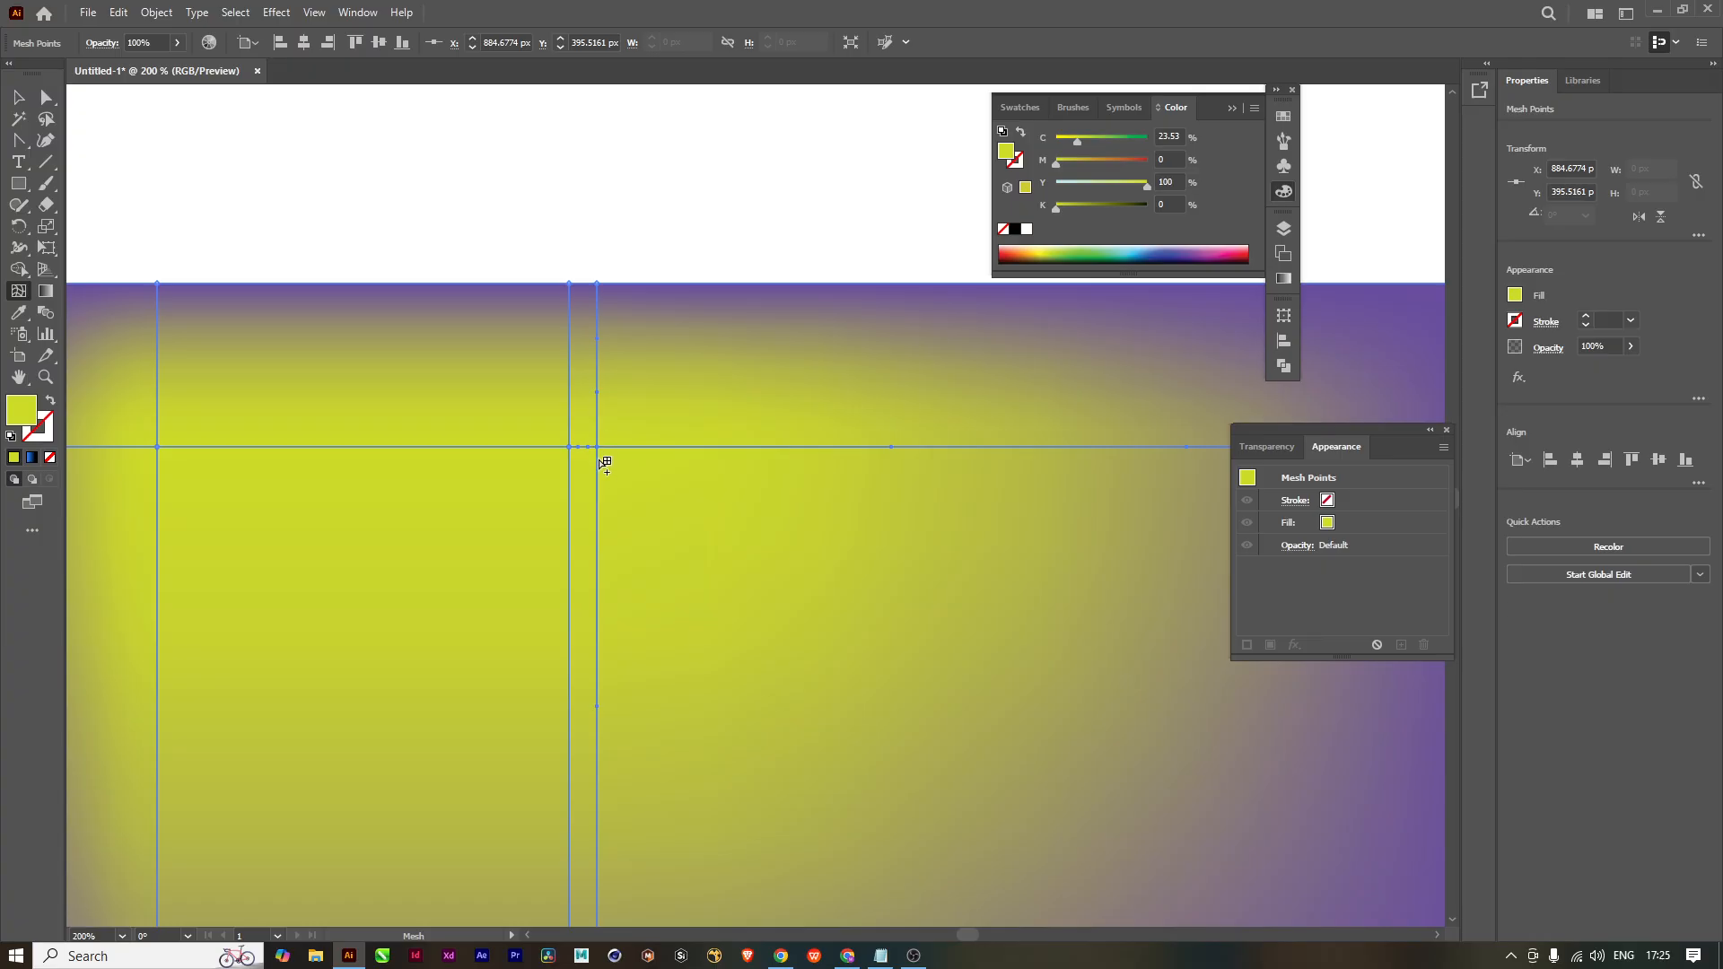
{"action": "key", "text": "ctrl+="}
{"action": "key", "text": "ctrl+="}
{"action": "key", "text": "ctrl+="}
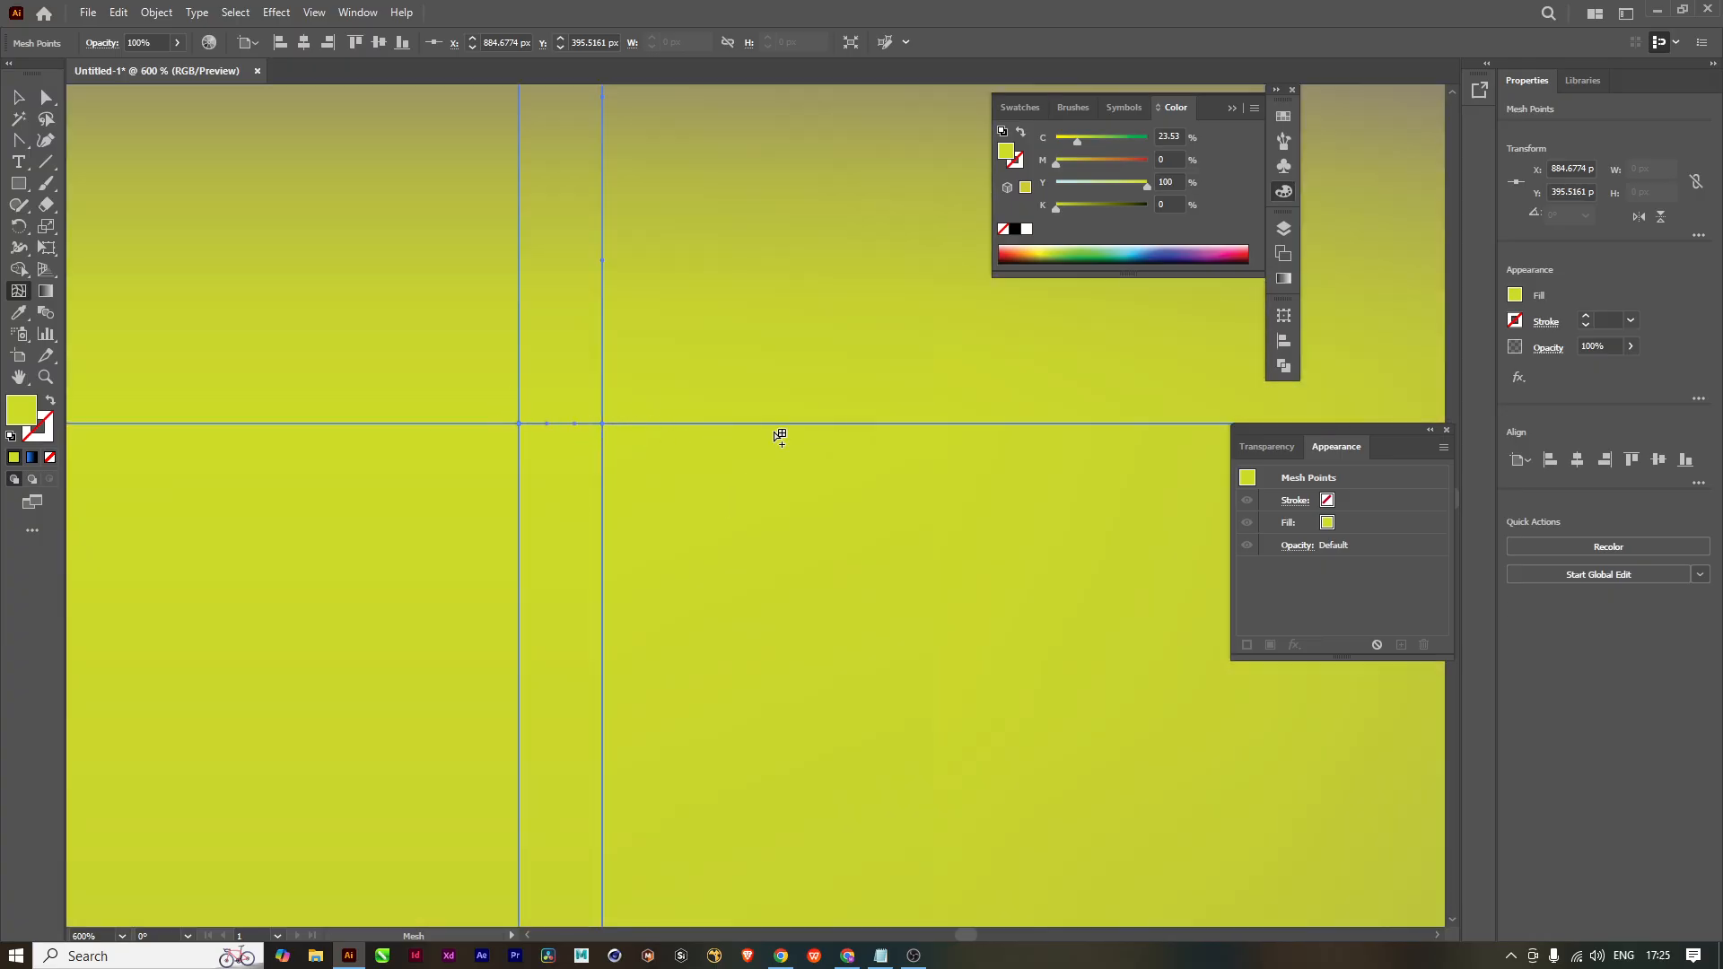
{"action": "scroll", "coordinate": [722, 513], "scroll_direction": "down", "scroll_amount": 3}
{"action": "scroll", "coordinate": [722, 513], "scroll_direction": "up", "scroll_amount": 1}
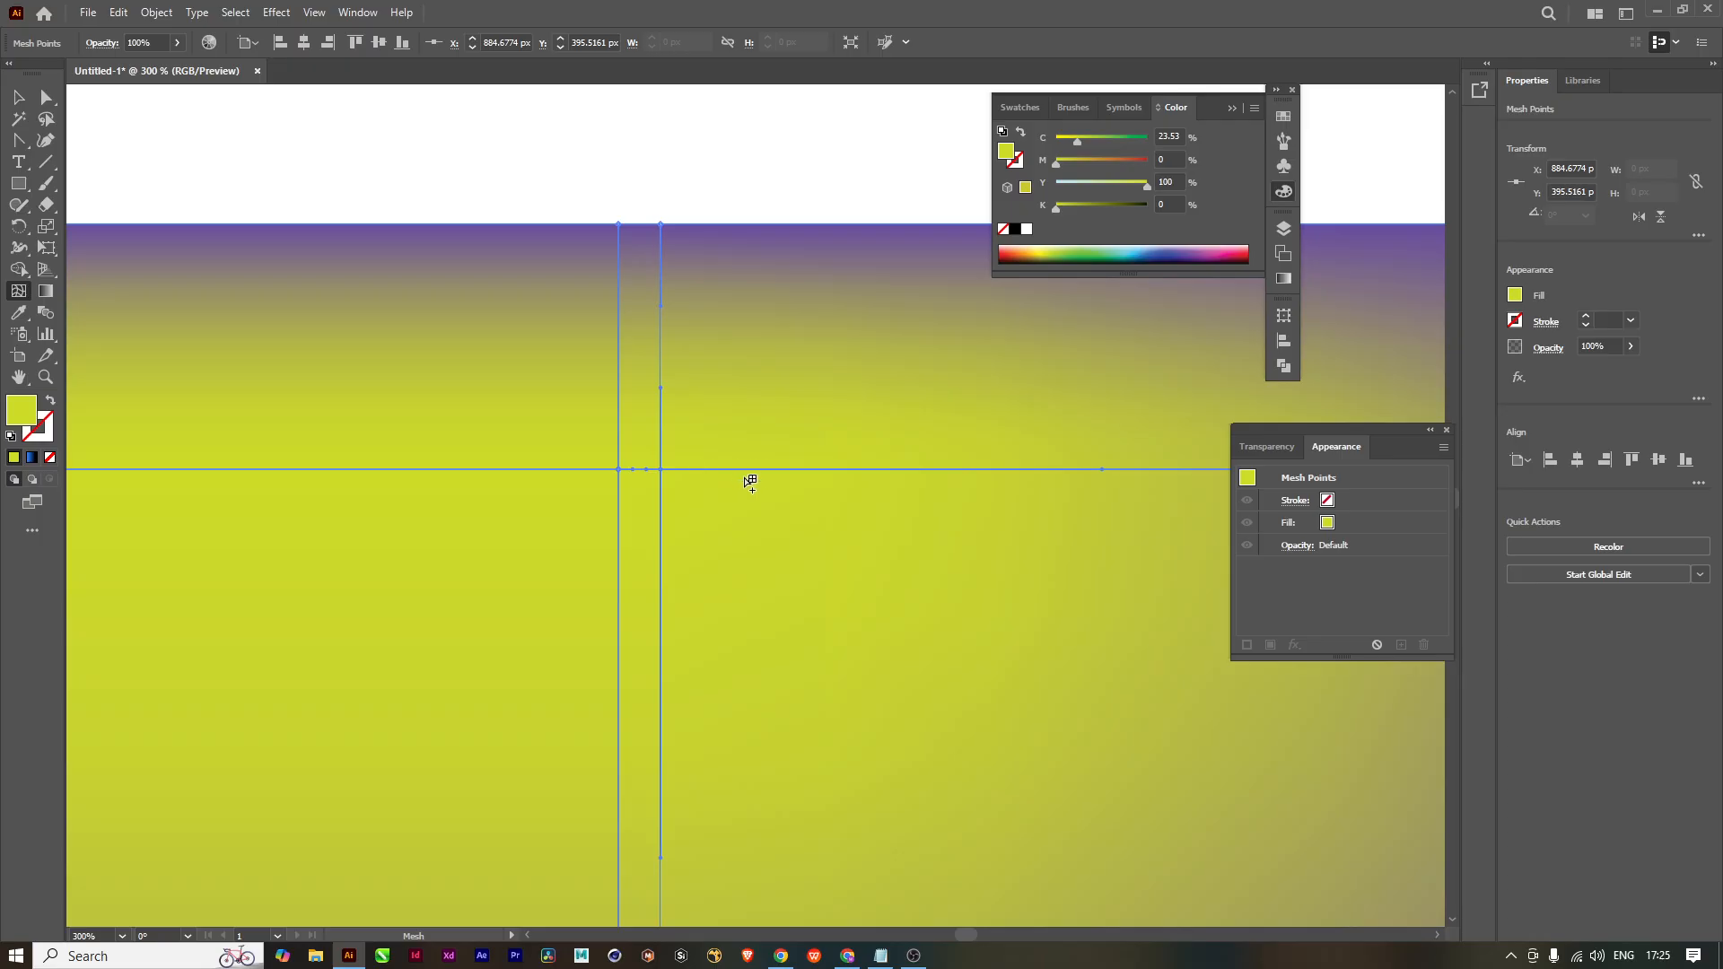
{"action": "left_click", "coordinate": [577, 469]}
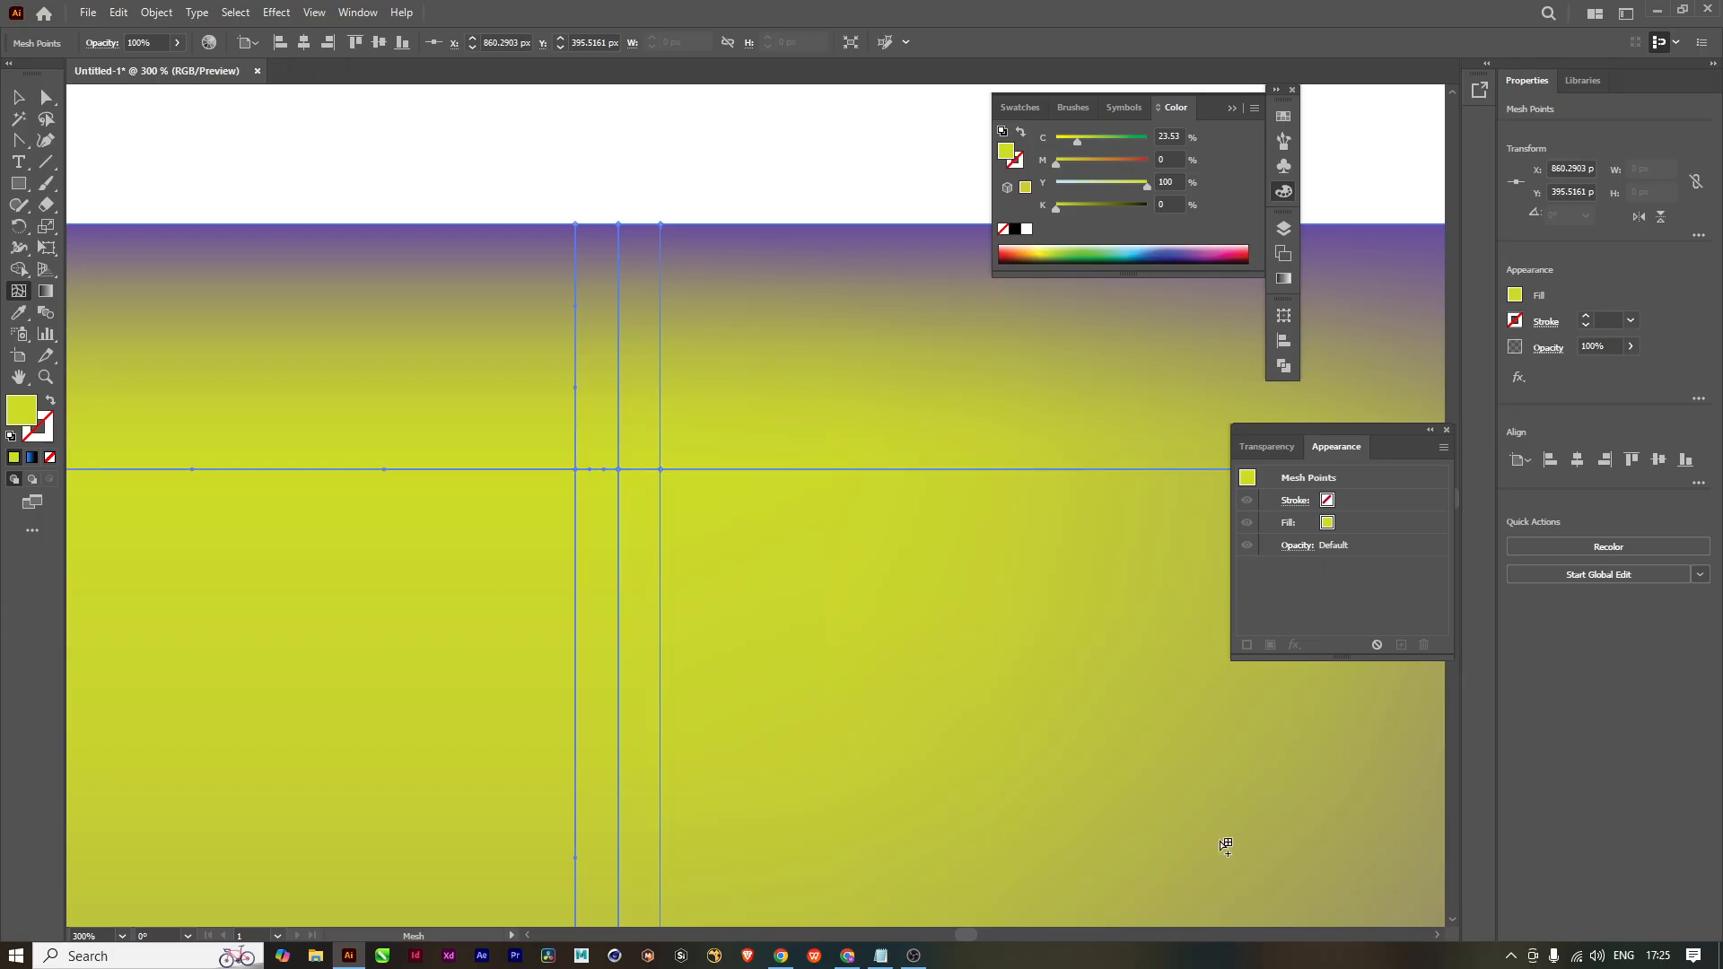
Step: Try coloring the mesh point at X about 860.3 px light blue (C 63.14, M 0.39, Y 0, K 0) and undo it
{"action": "left_click_drag", "start_coordinate": [770, 566], "coordinate": [724, 476]}
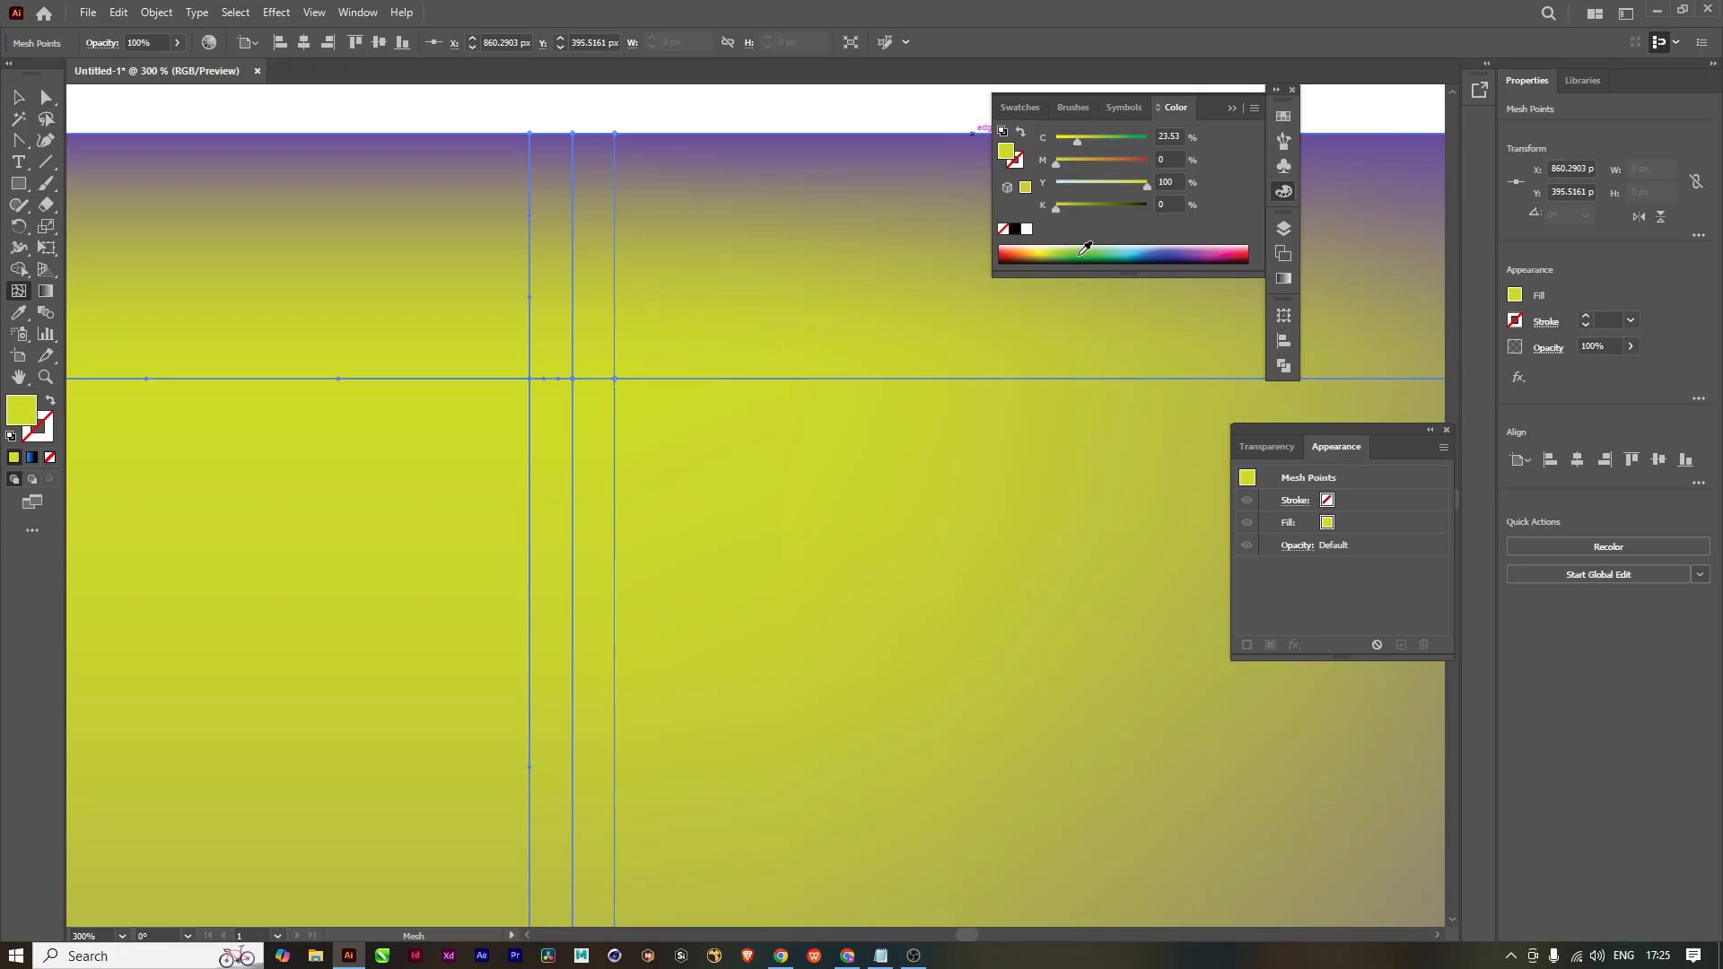
{"action": "left_click", "coordinate": [1138, 245]}
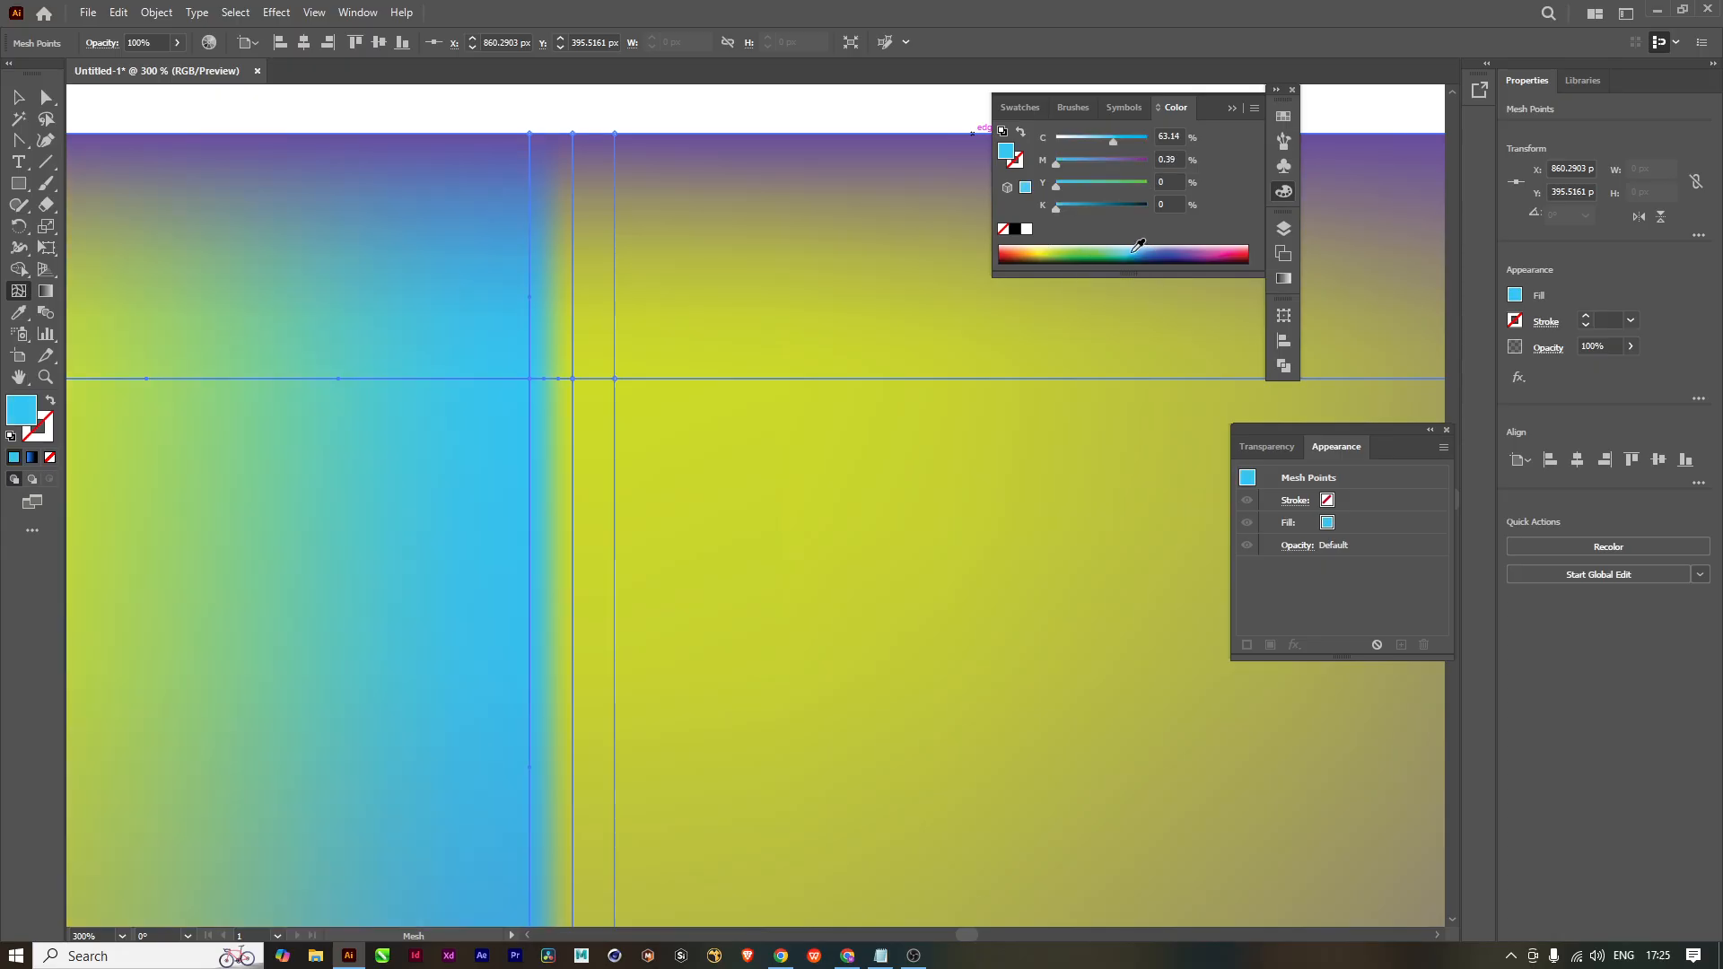
{"action": "scroll", "coordinate": [623, 439], "scroll_direction": "down", "scroll_amount": 3}
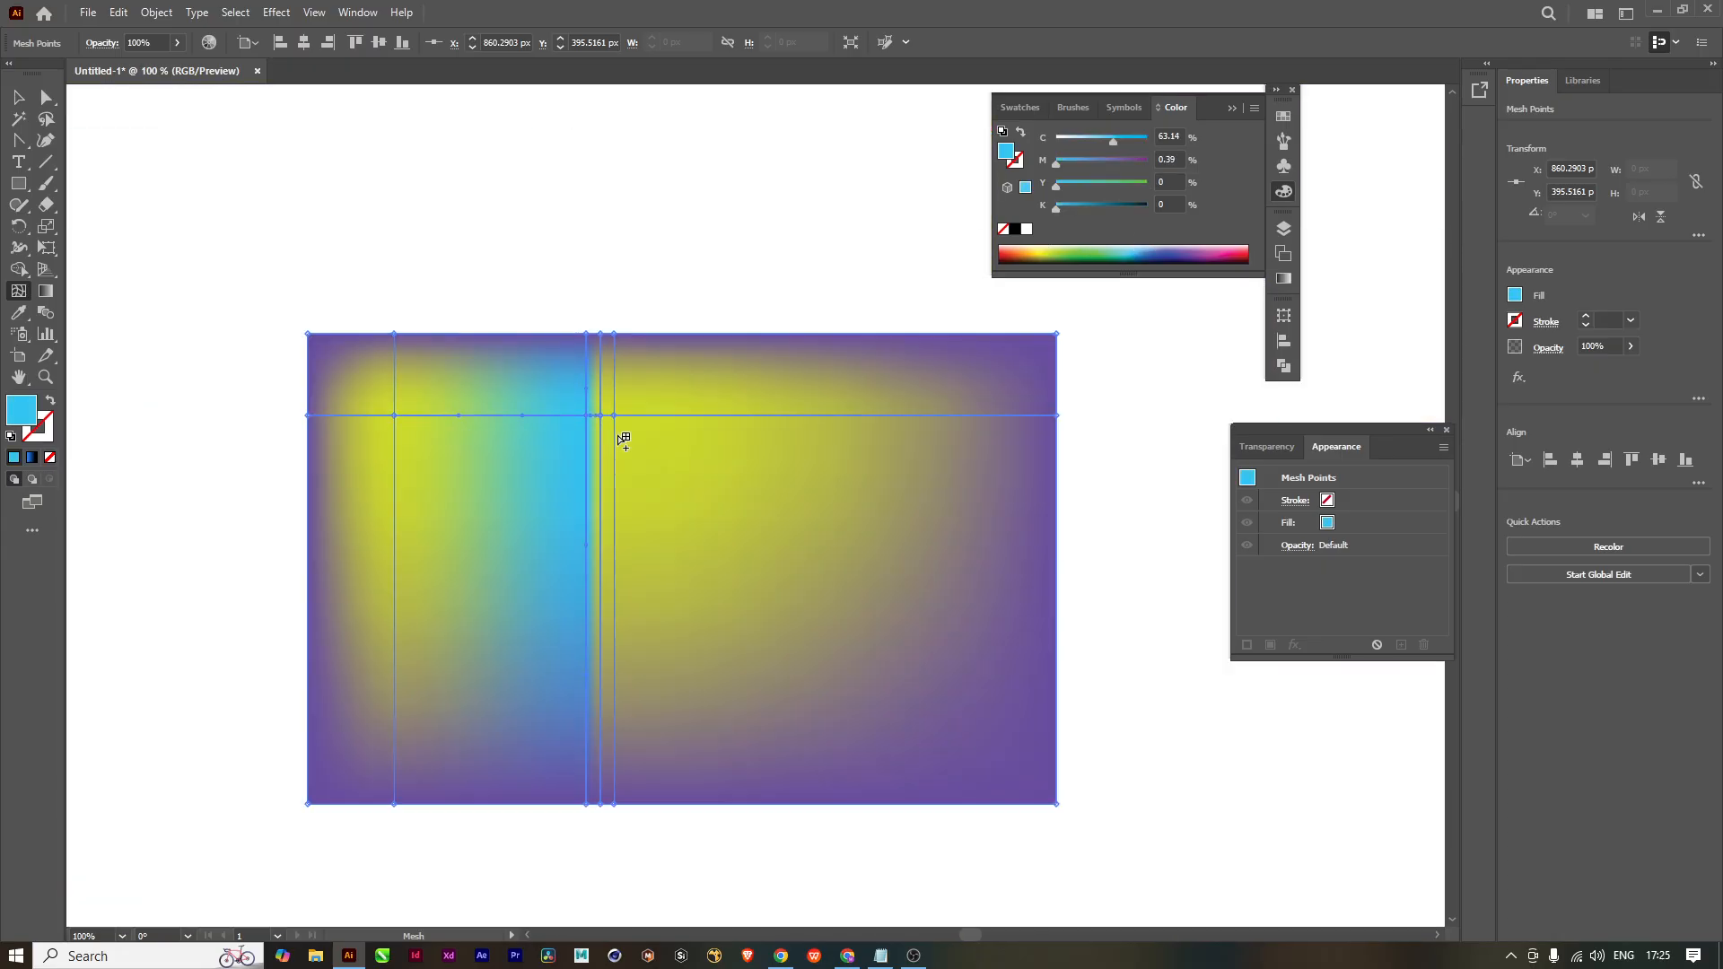
{"action": "left_click_drag", "start_coordinate": [616, 527], "coordinate": [656, 520]}
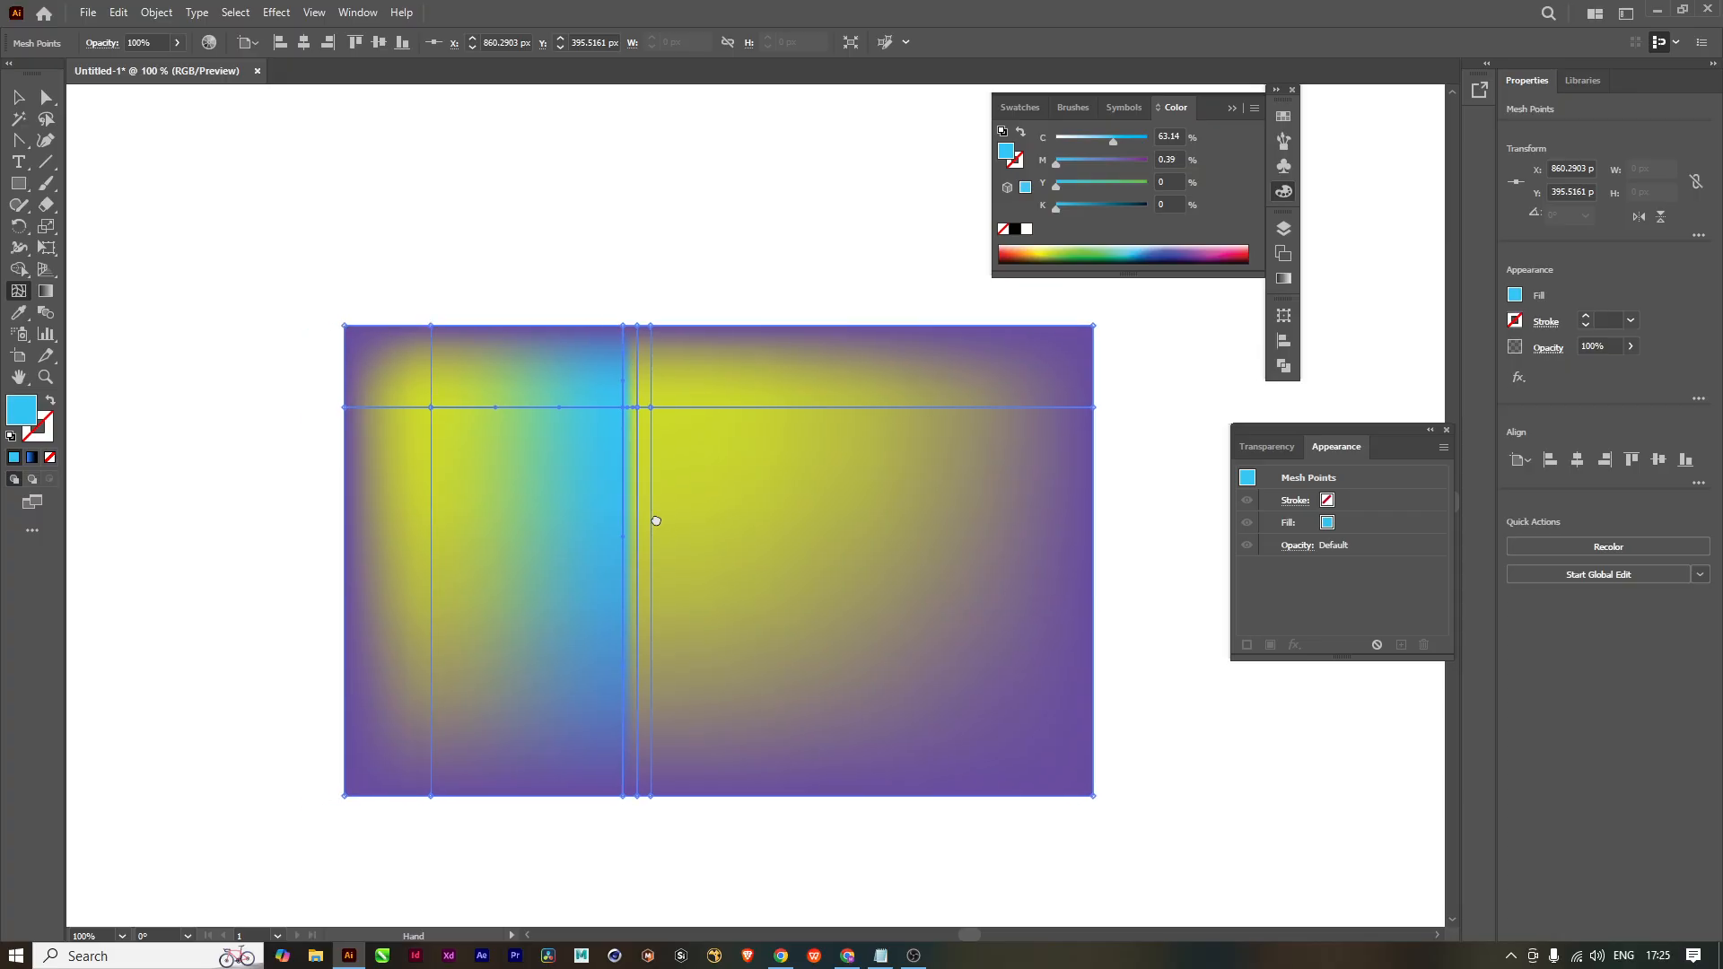
{"action": "scroll", "coordinate": [655, 437], "scroll_direction": "up", "scroll_amount": 2}
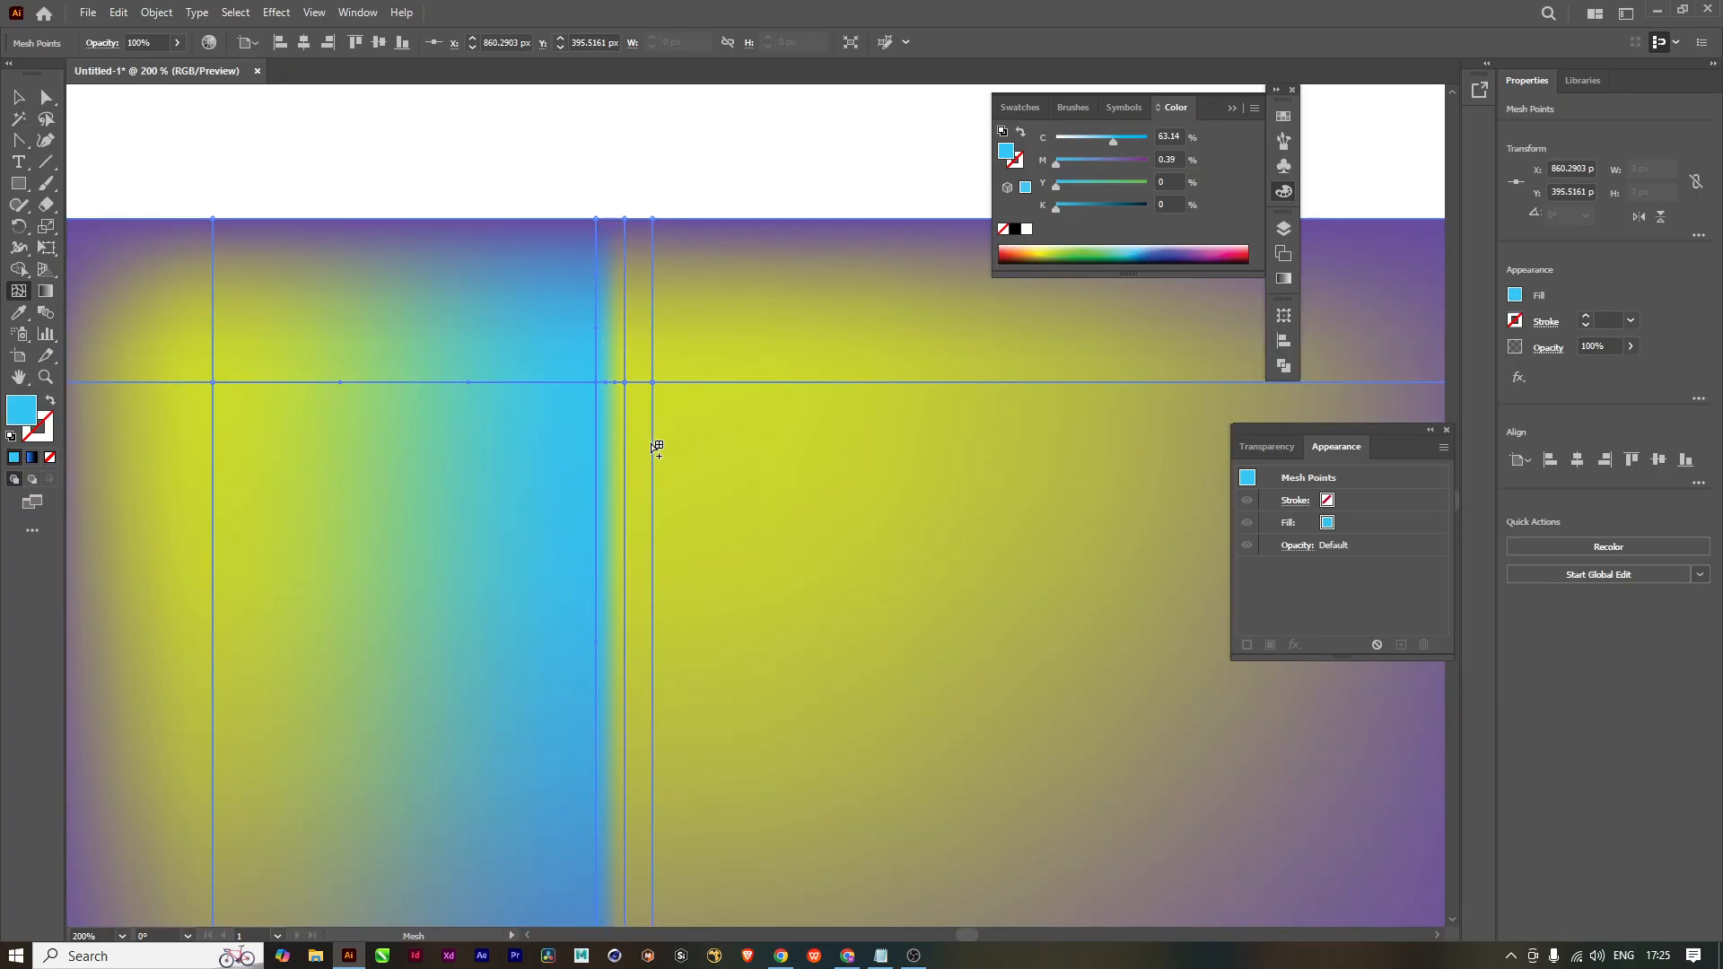
{"action": "left_click_drag", "start_coordinate": [641, 475], "coordinate": [629, 485]}
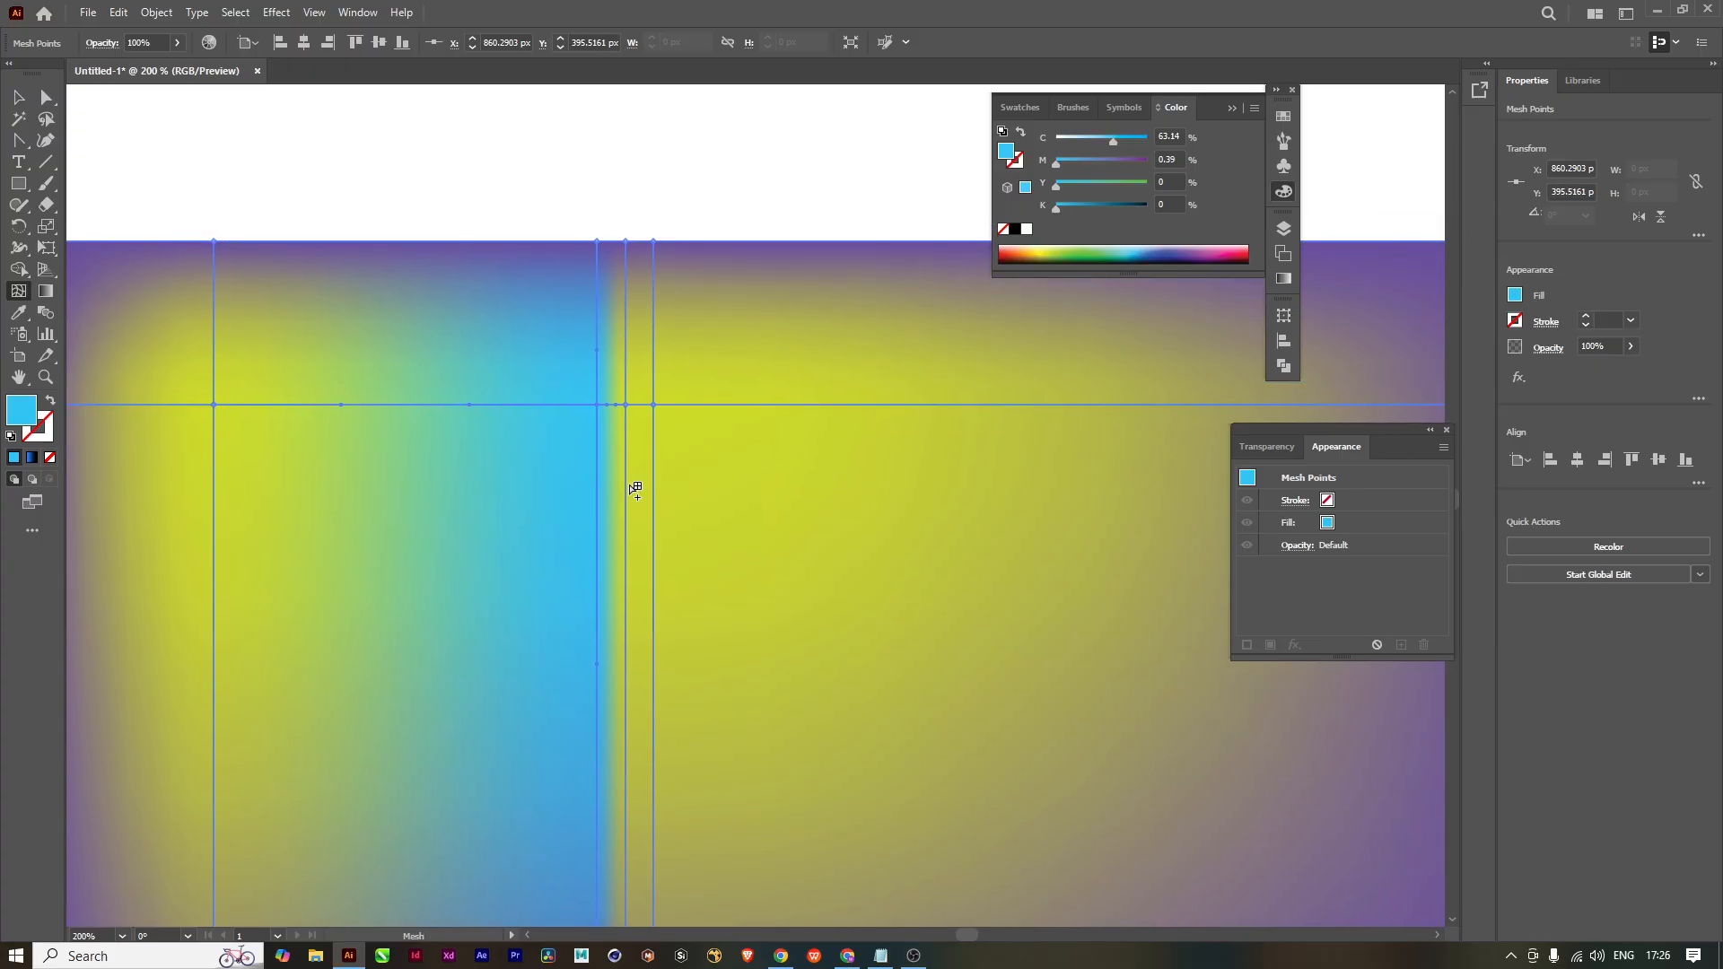
{"action": "key", "text": "ctrl+z"}
Step: Color the middle mesh point of the three close lines blue (C 85.88, M 39.22, Y 23.92, K 1.57) and deselect the mesh
{"action": "scroll", "coordinate": [636, 433], "scroll_direction": "up", "scroll_amount": 2}
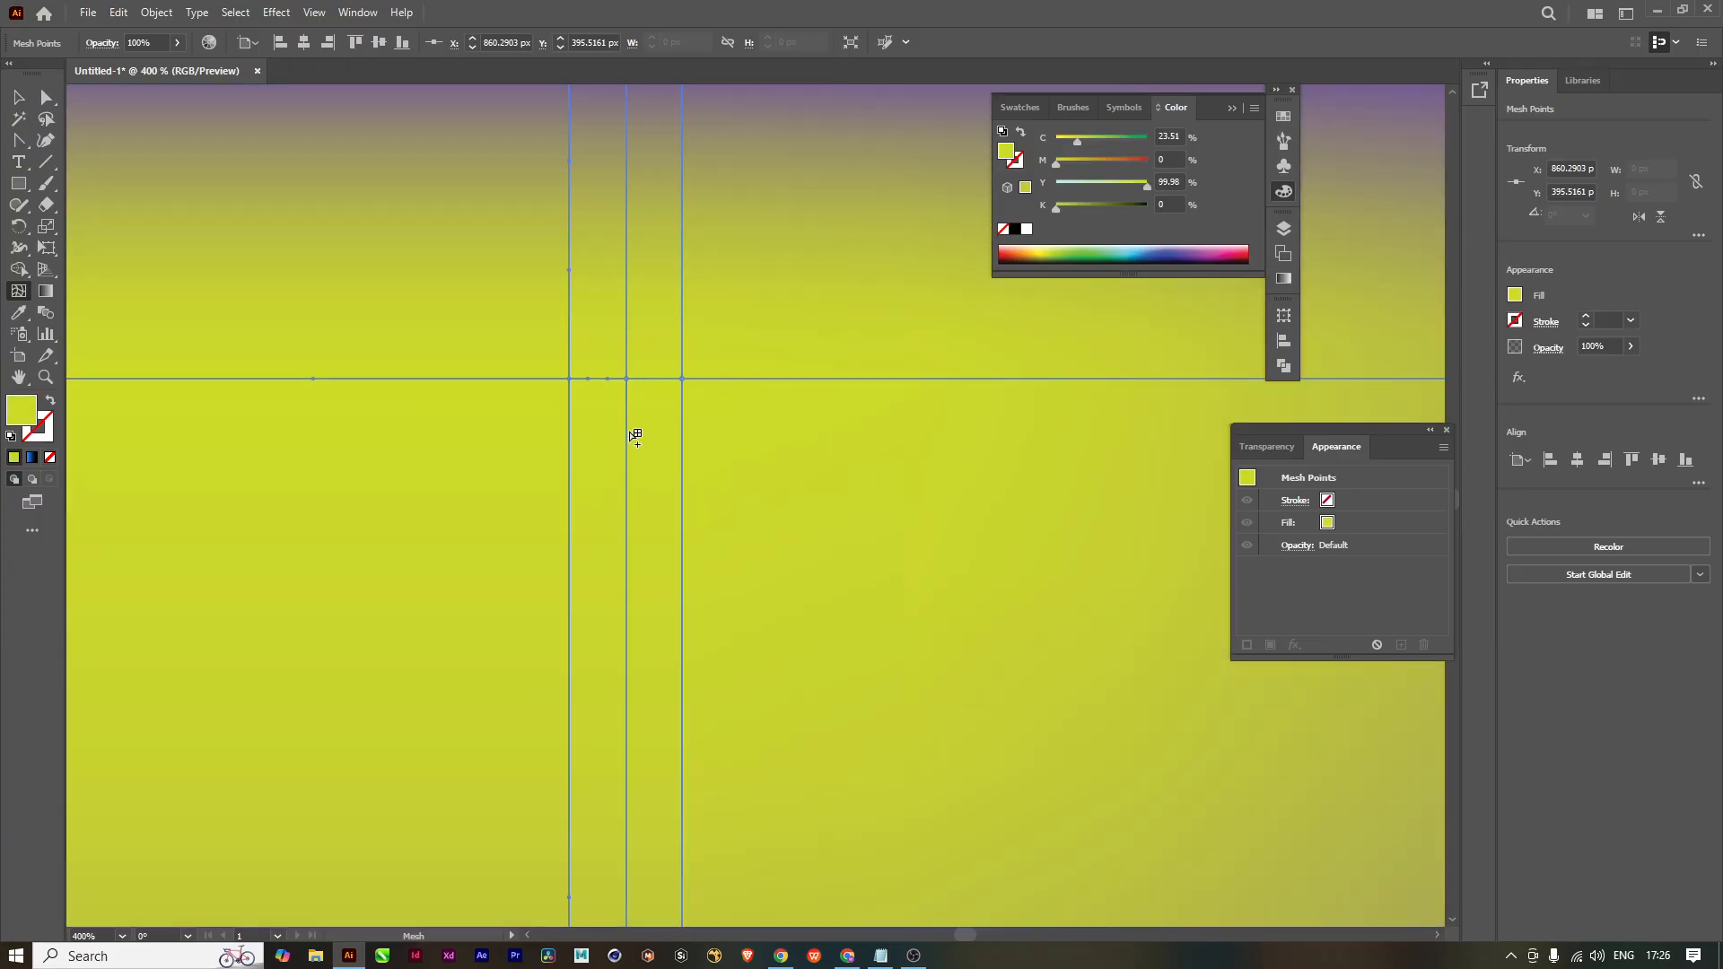
{"action": "left_click", "coordinate": [628, 380]}
{"action": "key", "text": "a"}
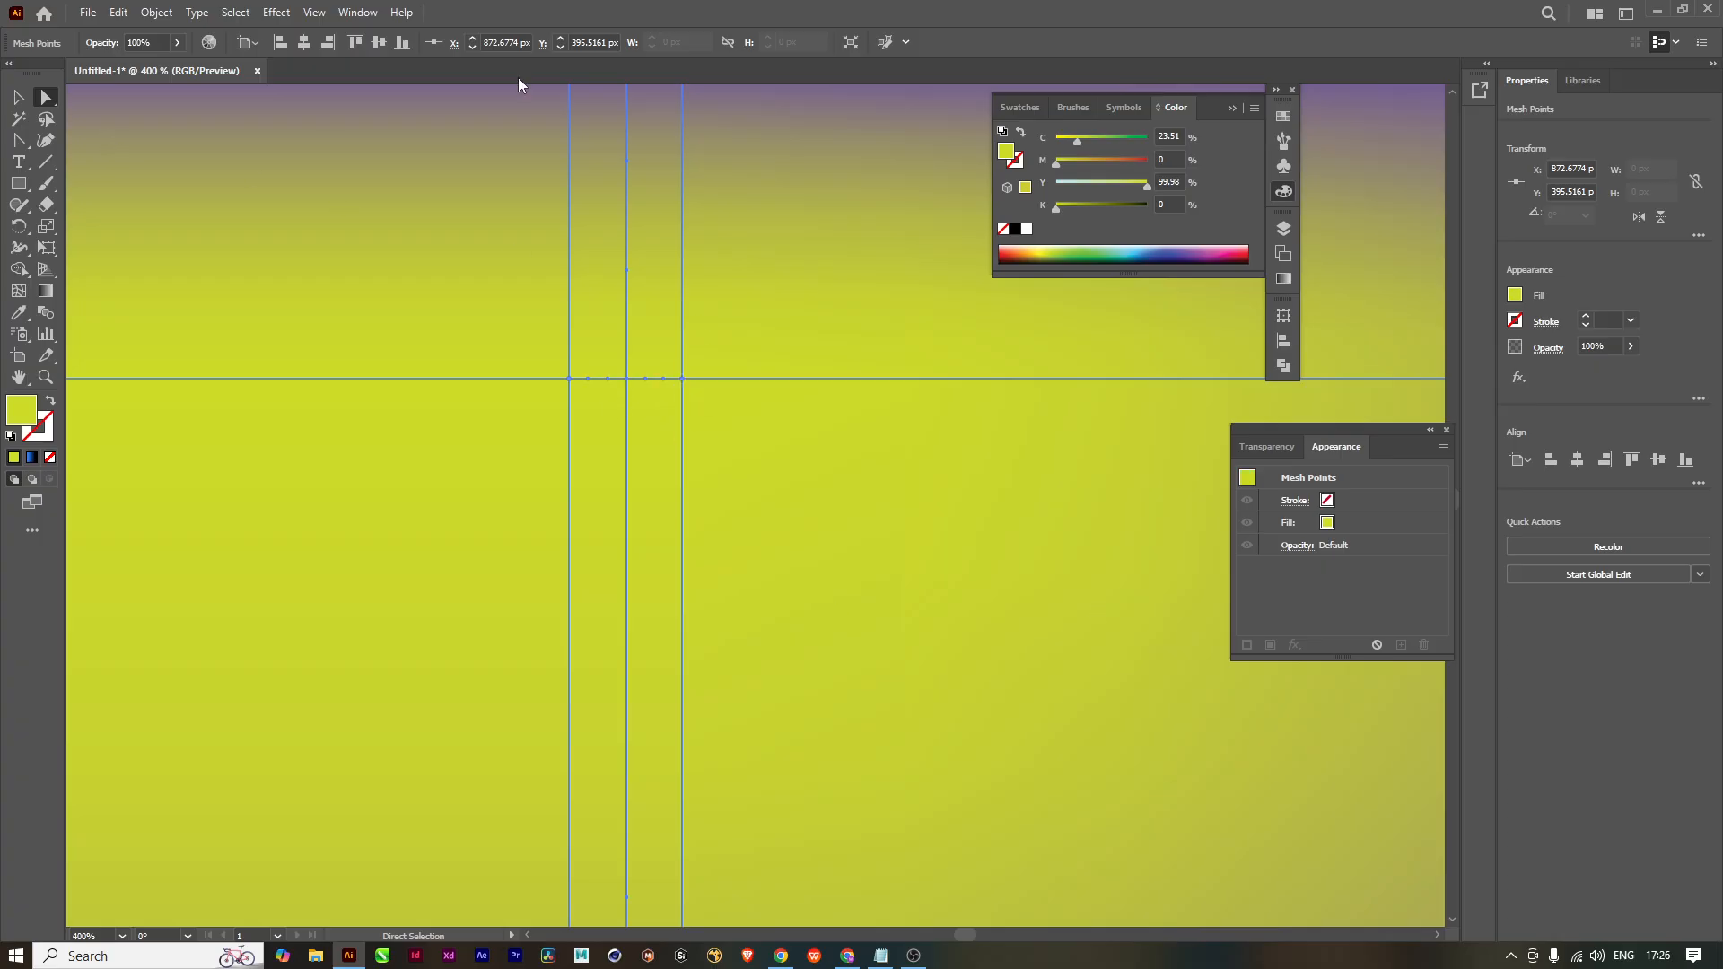
{"action": "left_click", "coordinate": [1139, 250]}
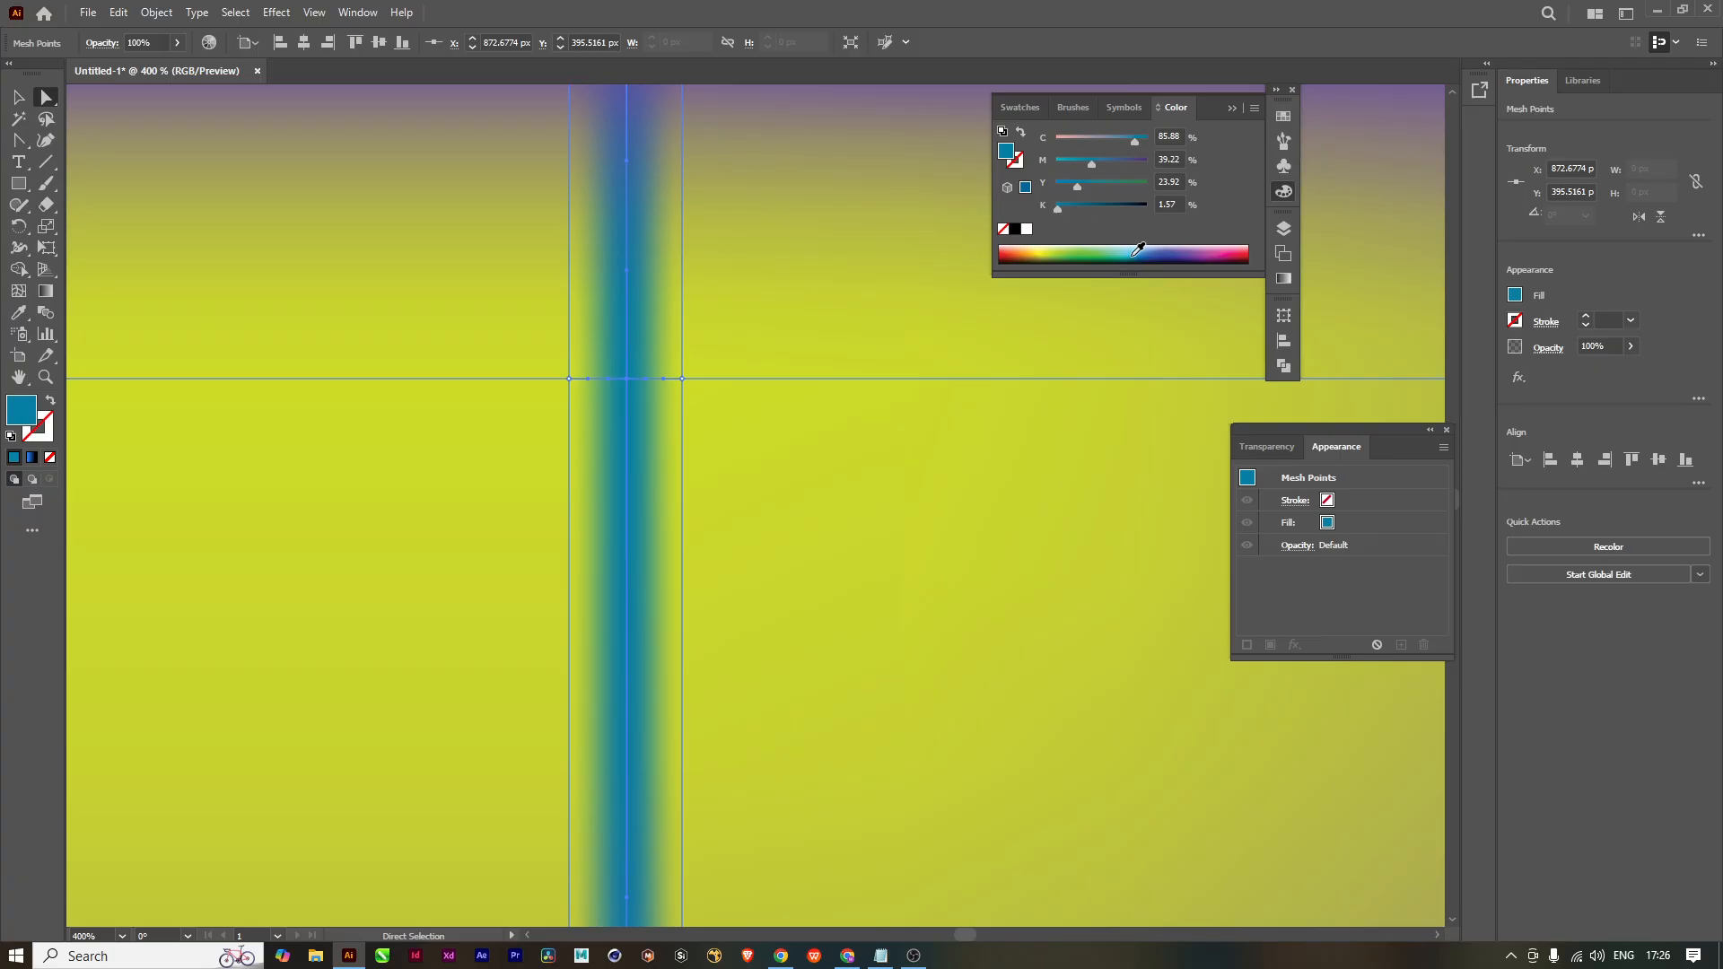
{"action": "scroll", "coordinate": [727, 481], "scroll_direction": "down", "scroll_amount": 3}
{"action": "left_click_drag", "start_coordinate": [883, 591], "coordinate": [773, 516]}
{"action": "left_click", "coordinate": [690, 168]}
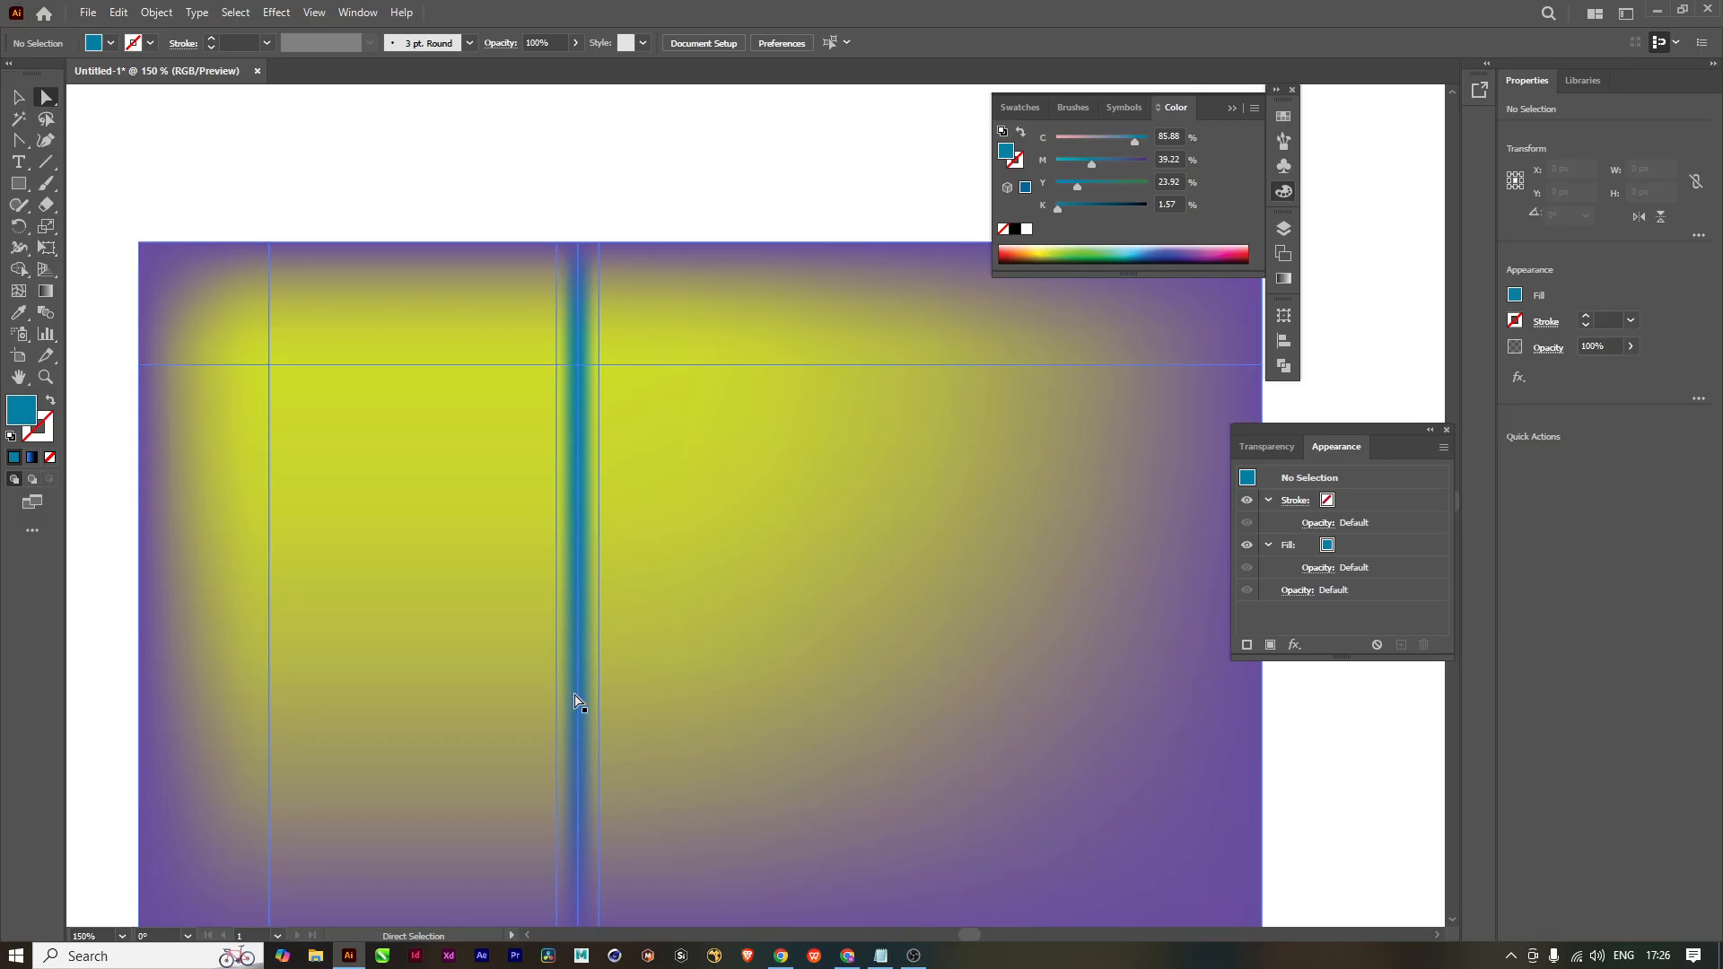
Step: Examine how the narrow blue stripe blends between its flanking mesh lines, both close up and across the whole rectangle
{"action": "scroll", "coordinate": [845, 665], "scroll_direction": "down", "scroll_amount": 3}
{"action": "scroll", "coordinate": [670, 504], "scroll_direction": "up", "scroll_amount": 4}
{"action": "scroll", "coordinate": [654, 720], "scroll_direction": "down", "scroll_amount": 1}
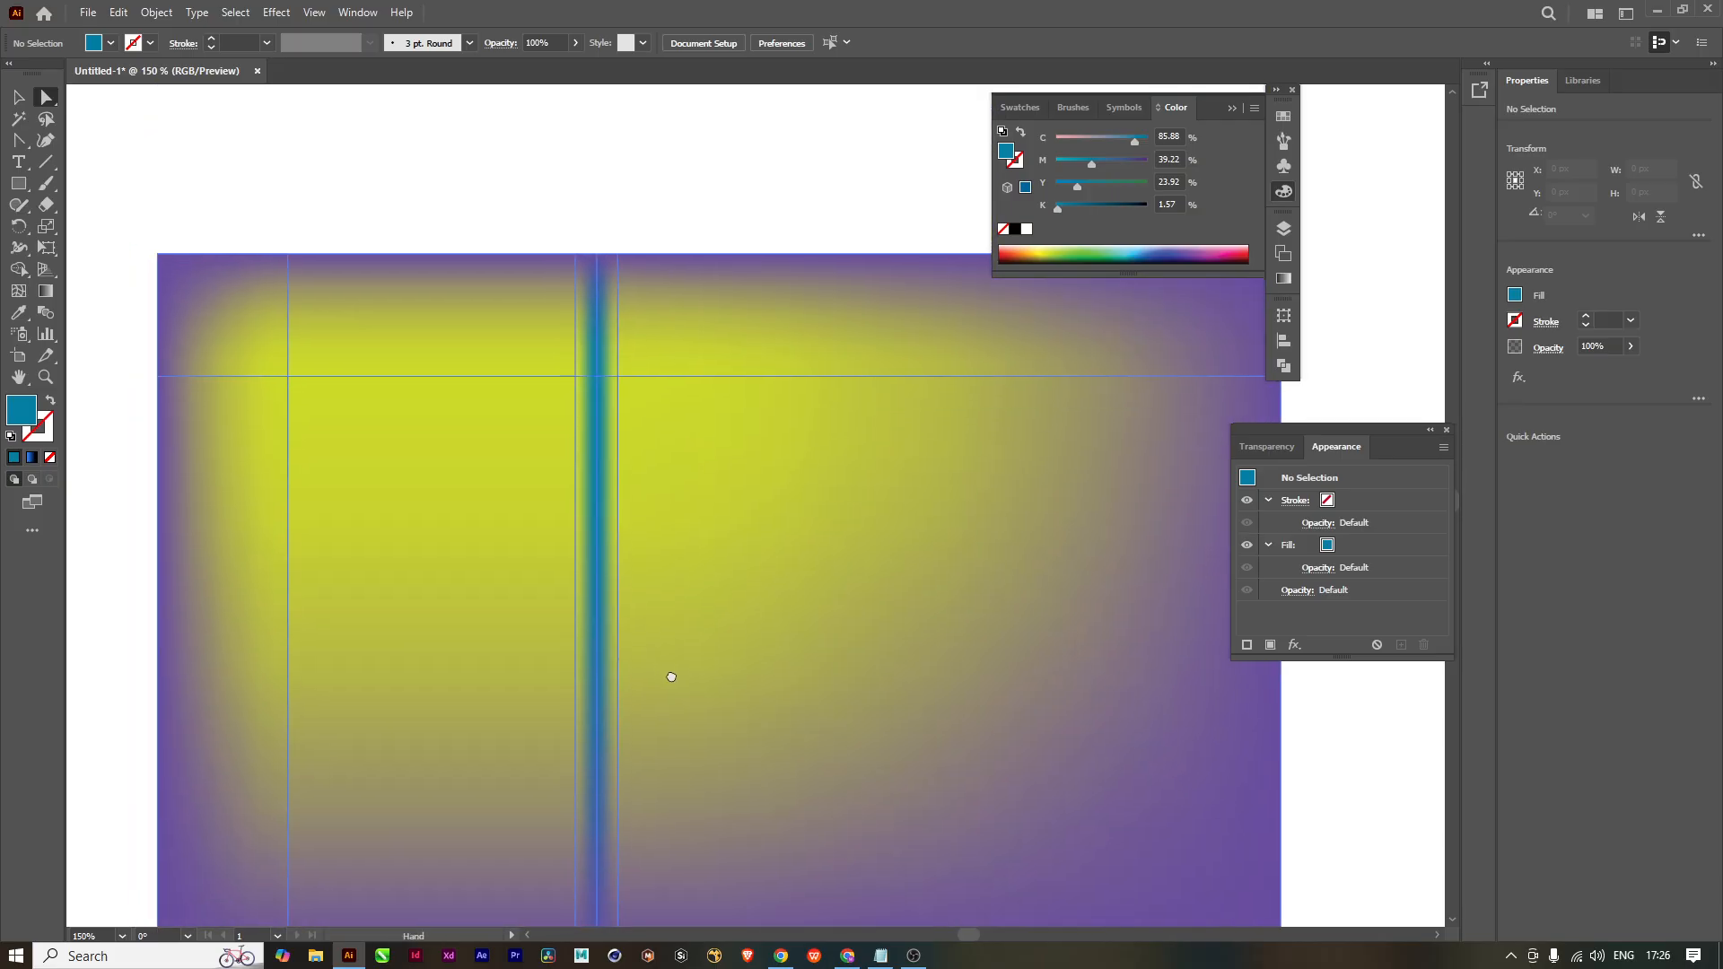
{"action": "scroll", "coordinate": [731, 654], "scroll_direction": "down", "scroll_amount": 1}
{"action": "scroll", "coordinate": [731, 654], "scroll_direction": "up", "scroll_amount": 1}
{"action": "scroll", "coordinate": [791, 596], "scroll_direction": "down", "scroll_amount": 2}
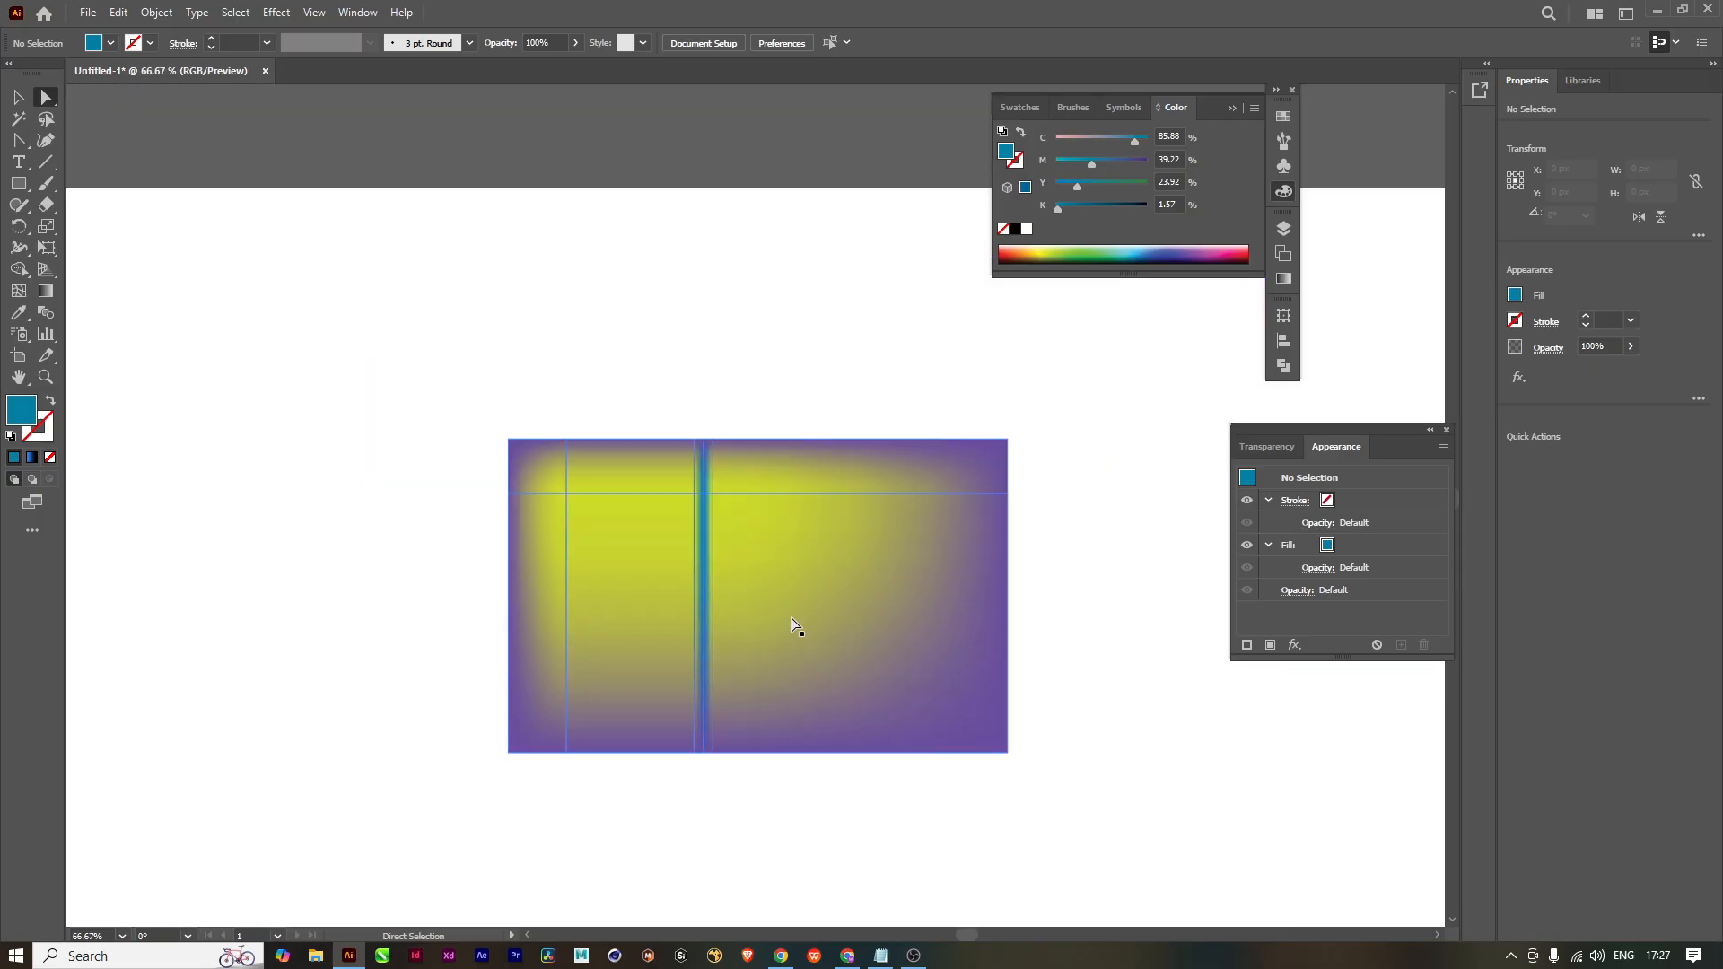
{"action": "scroll", "coordinate": [761, 575], "scroll_direction": "up", "scroll_amount": 3}
{"action": "scroll", "coordinate": [761, 575], "scroll_direction": "down", "scroll_amount": 1}
{"action": "left_click_drag", "start_coordinate": [795, 647], "coordinate": [781, 577]}
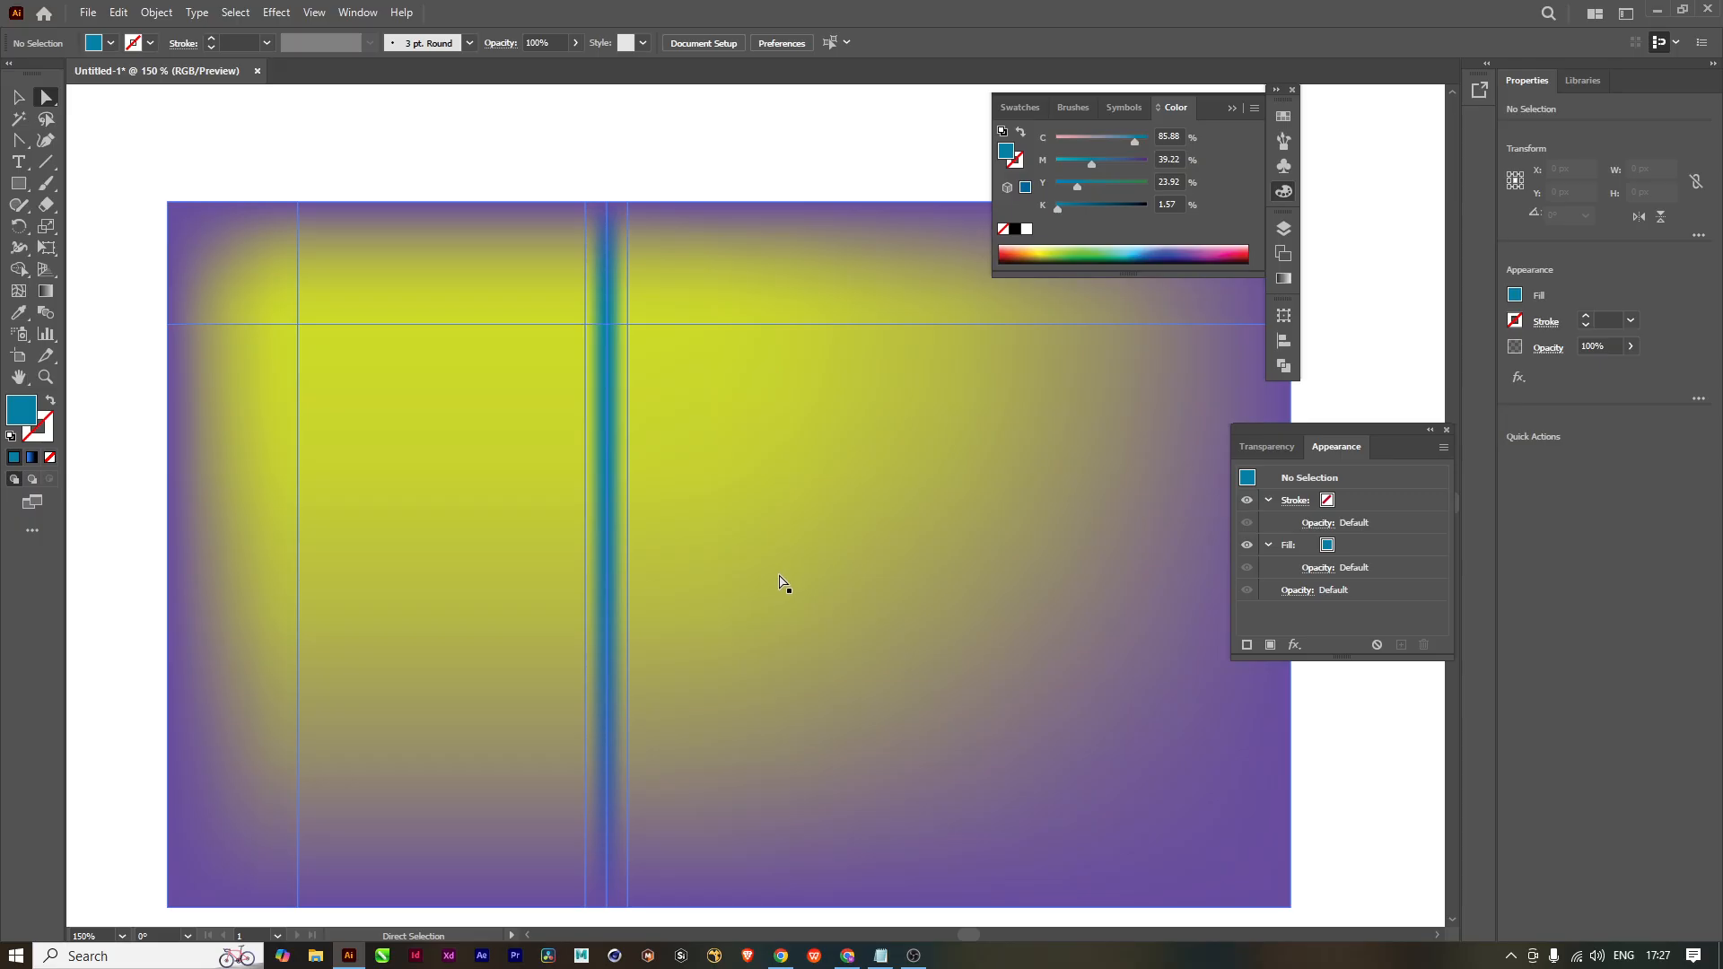
{"action": "scroll", "coordinate": [779, 584], "scroll_direction": "down", "scroll_amount": 3}
{"action": "scroll", "coordinate": [780, 583], "scroll_direction": "up", "scroll_amount": 3}
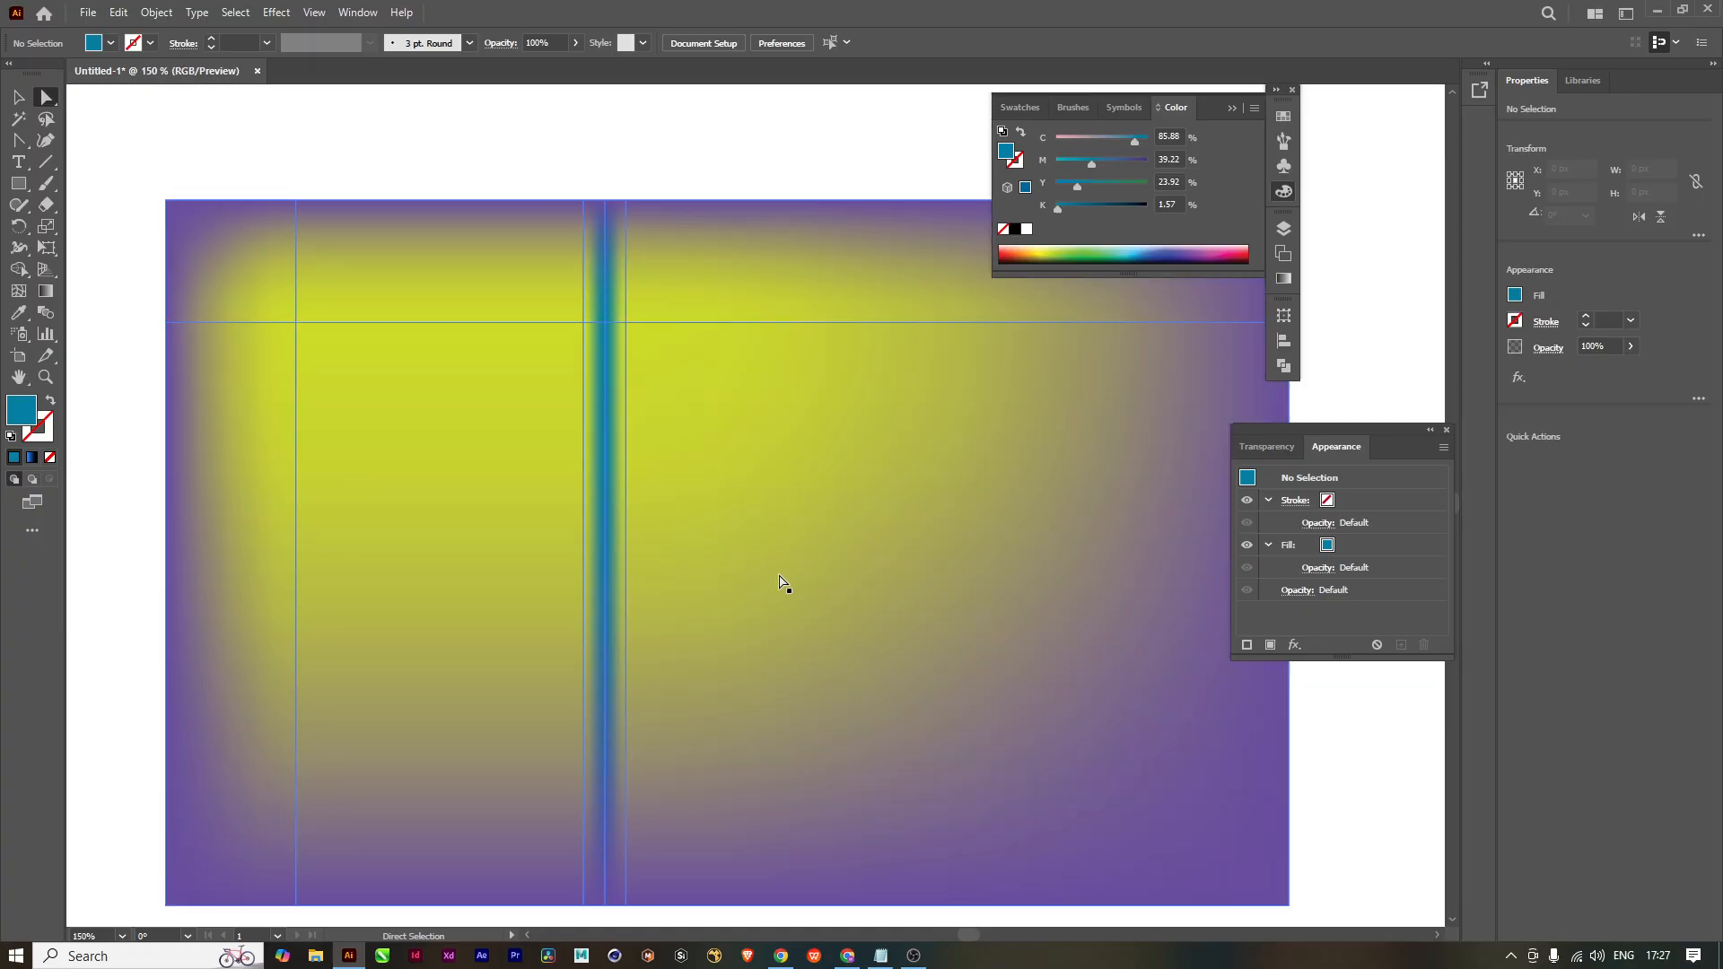
{"action": "scroll", "coordinate": [779, 584], "scroll_direction": "down", "scroll_amount": 2}
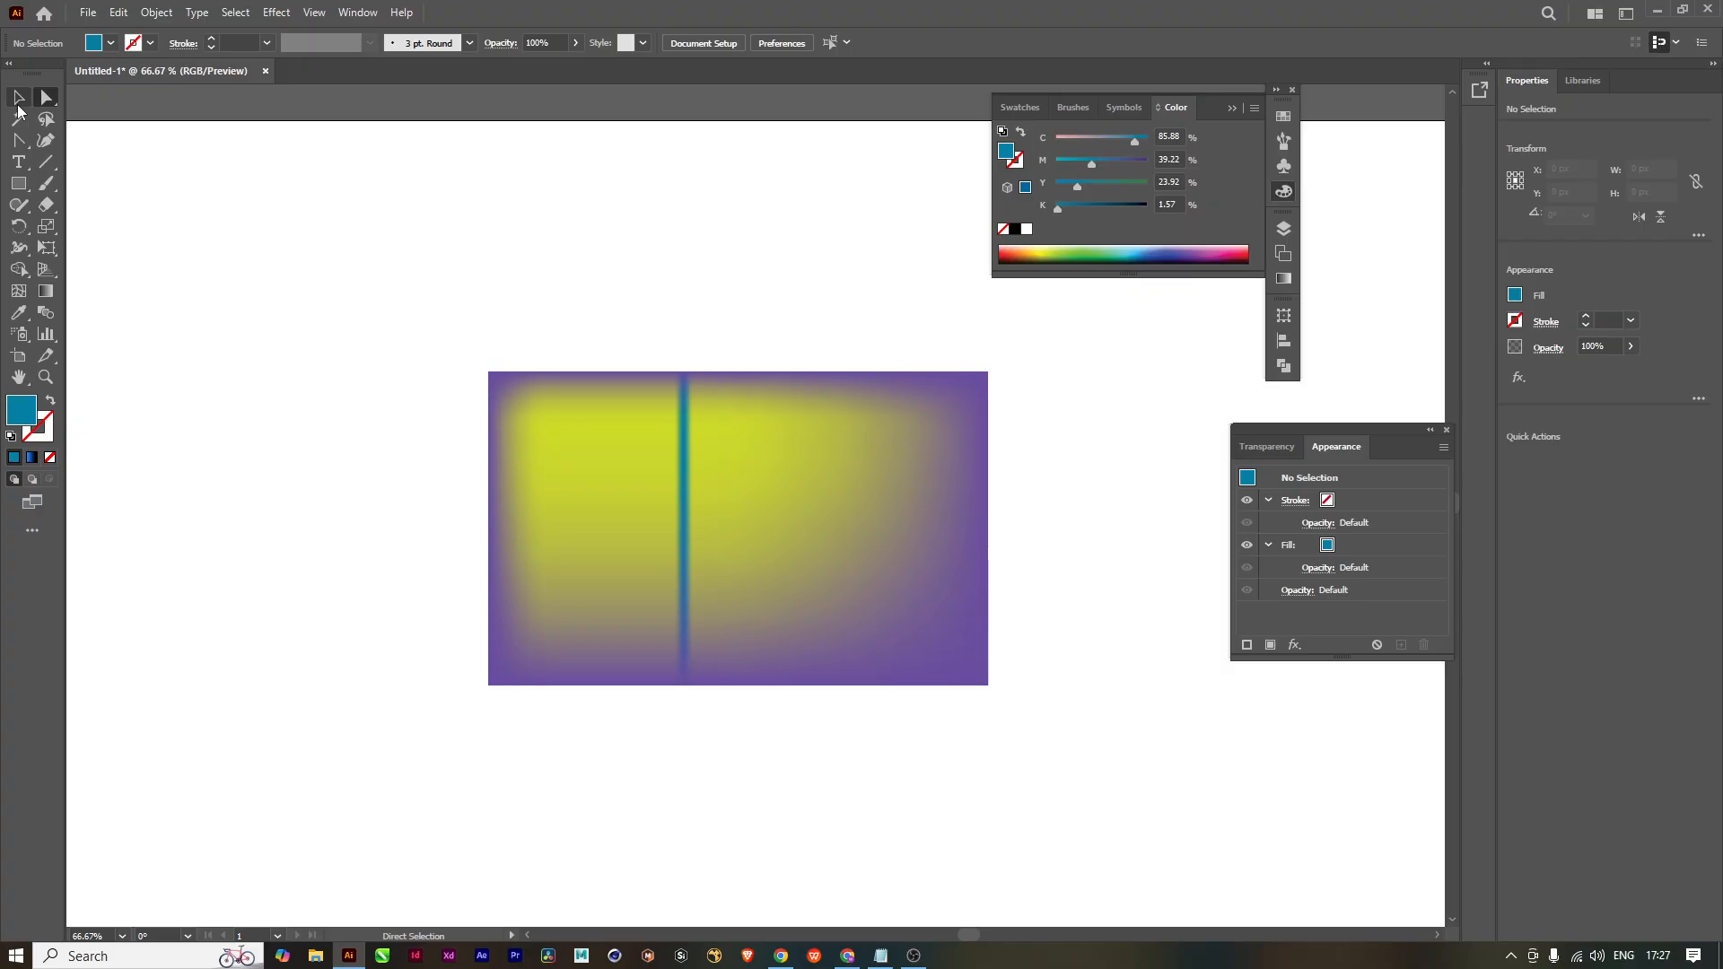
Step: Delete the purple mesh rectangle and draw a new blue rectangle about 346 px wide and 335 px high
{"action": "left_click_drag", "start_coordinate": [353, 304], "coordinate": [1140, 712]}
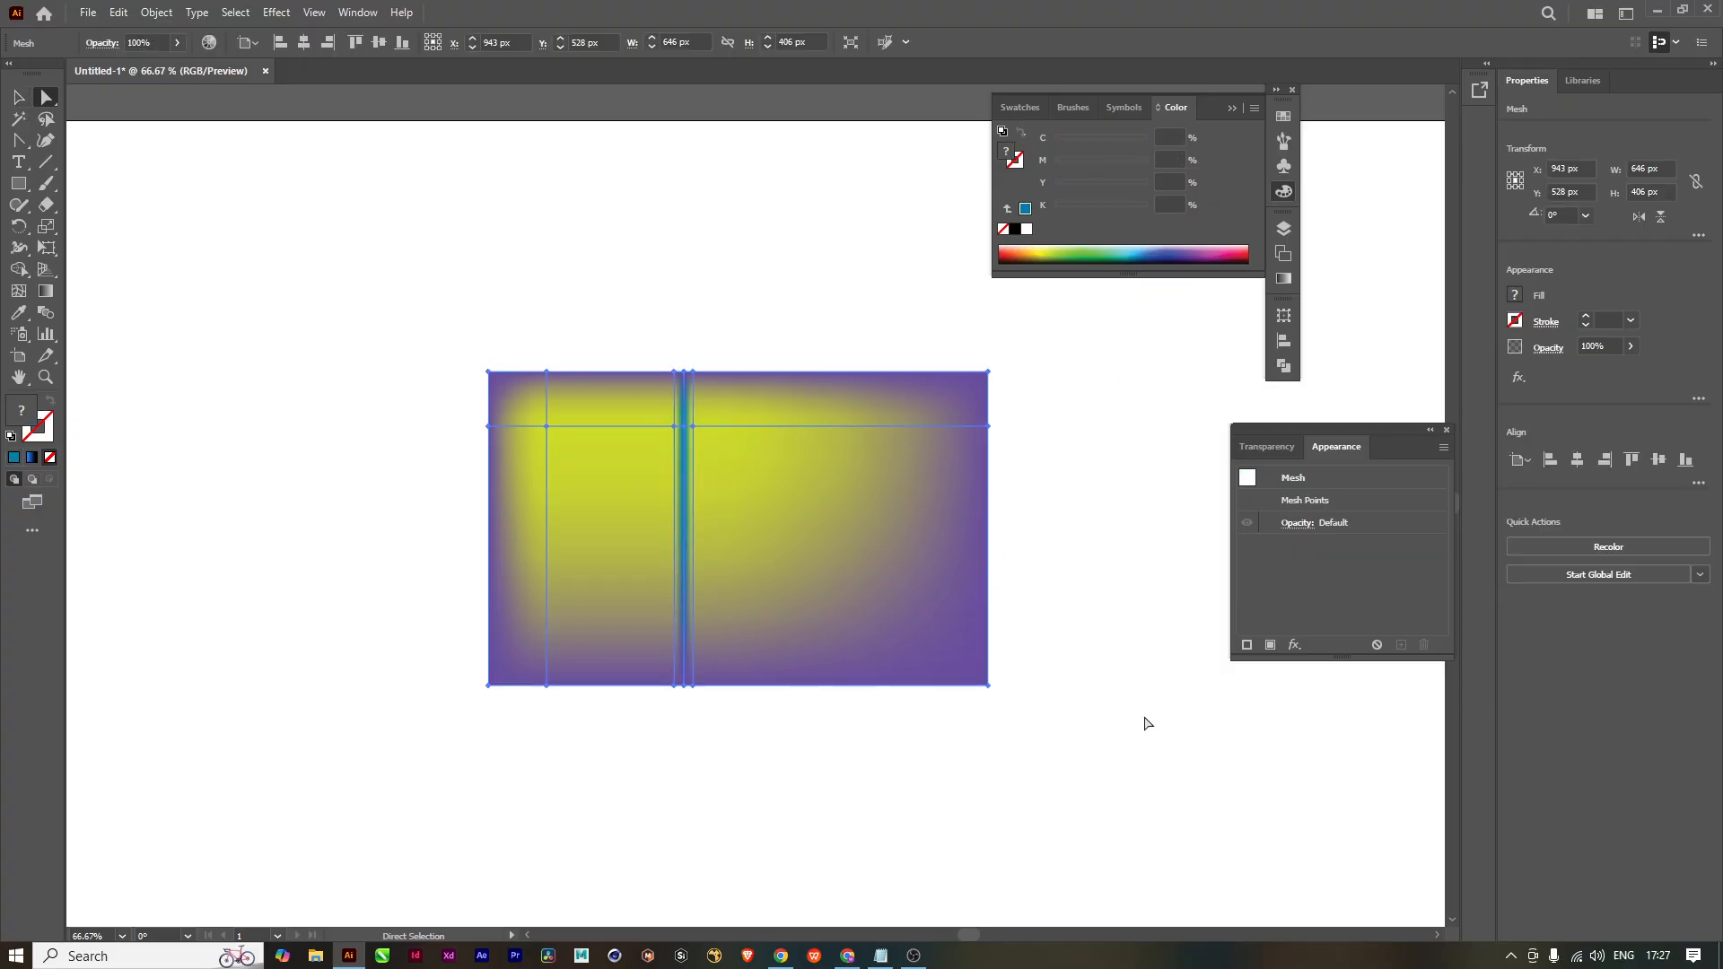
{"action": "key", "text": "Delete"}
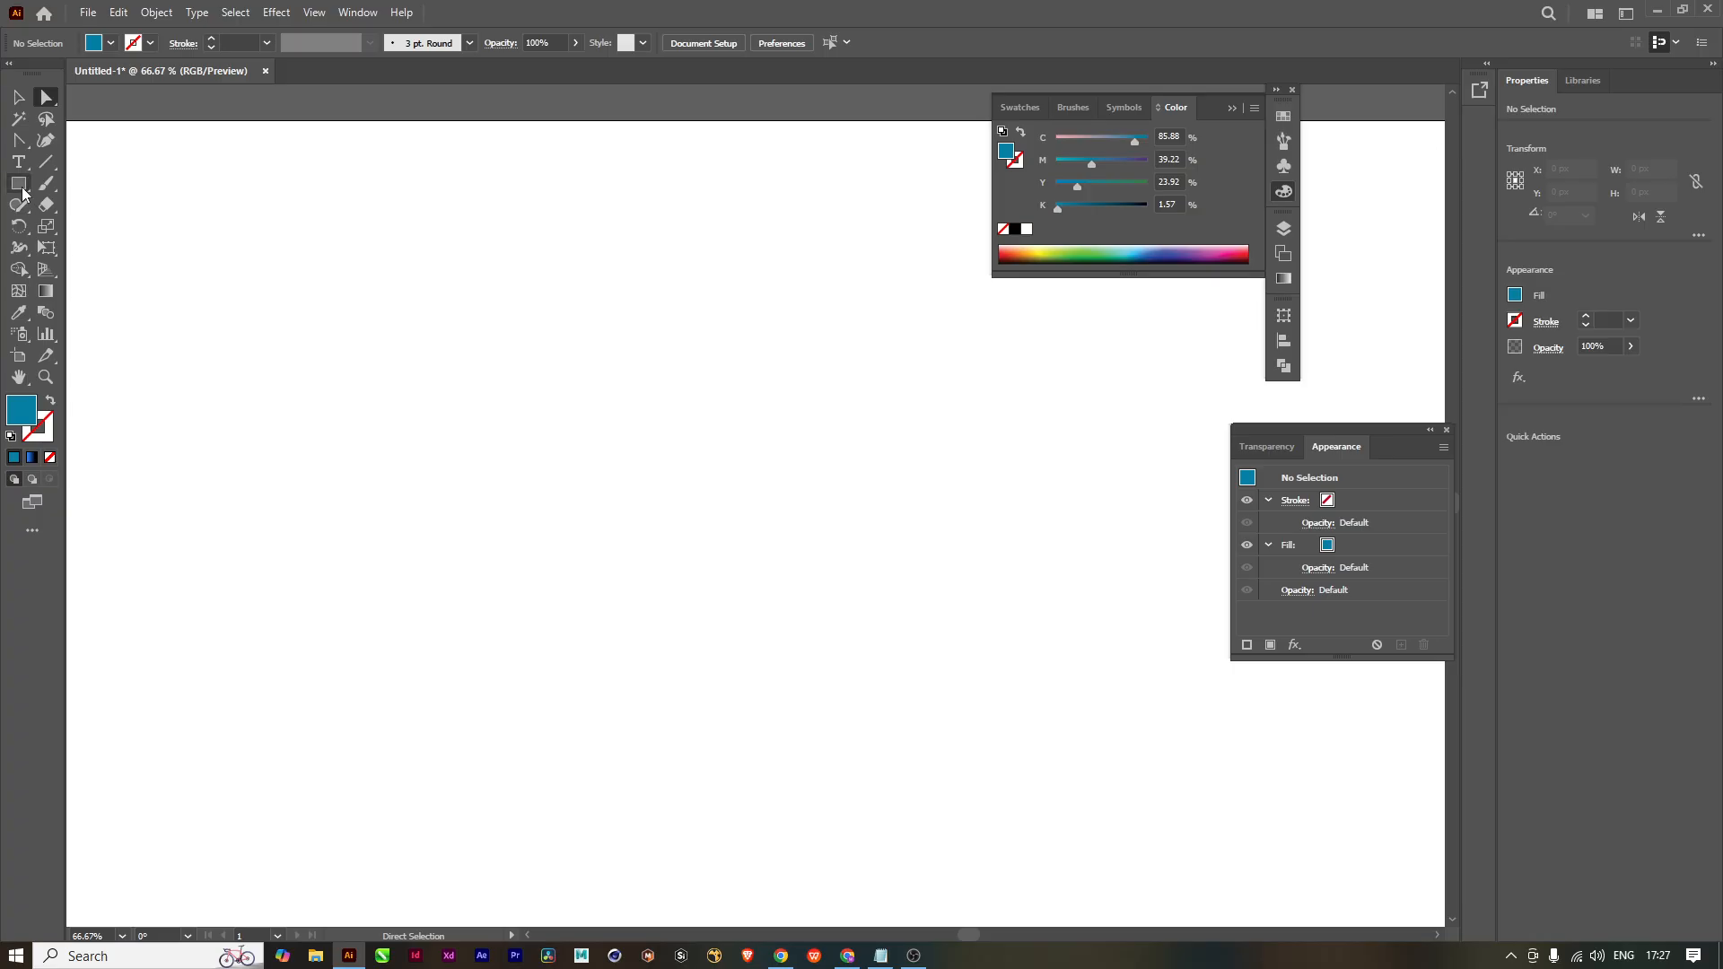
{"action": "left_click", "coordinate": [22, 188]}
{"action": "left_click_drag", "start_coordinate": [549, 487], "coordinate": [816, 745]}
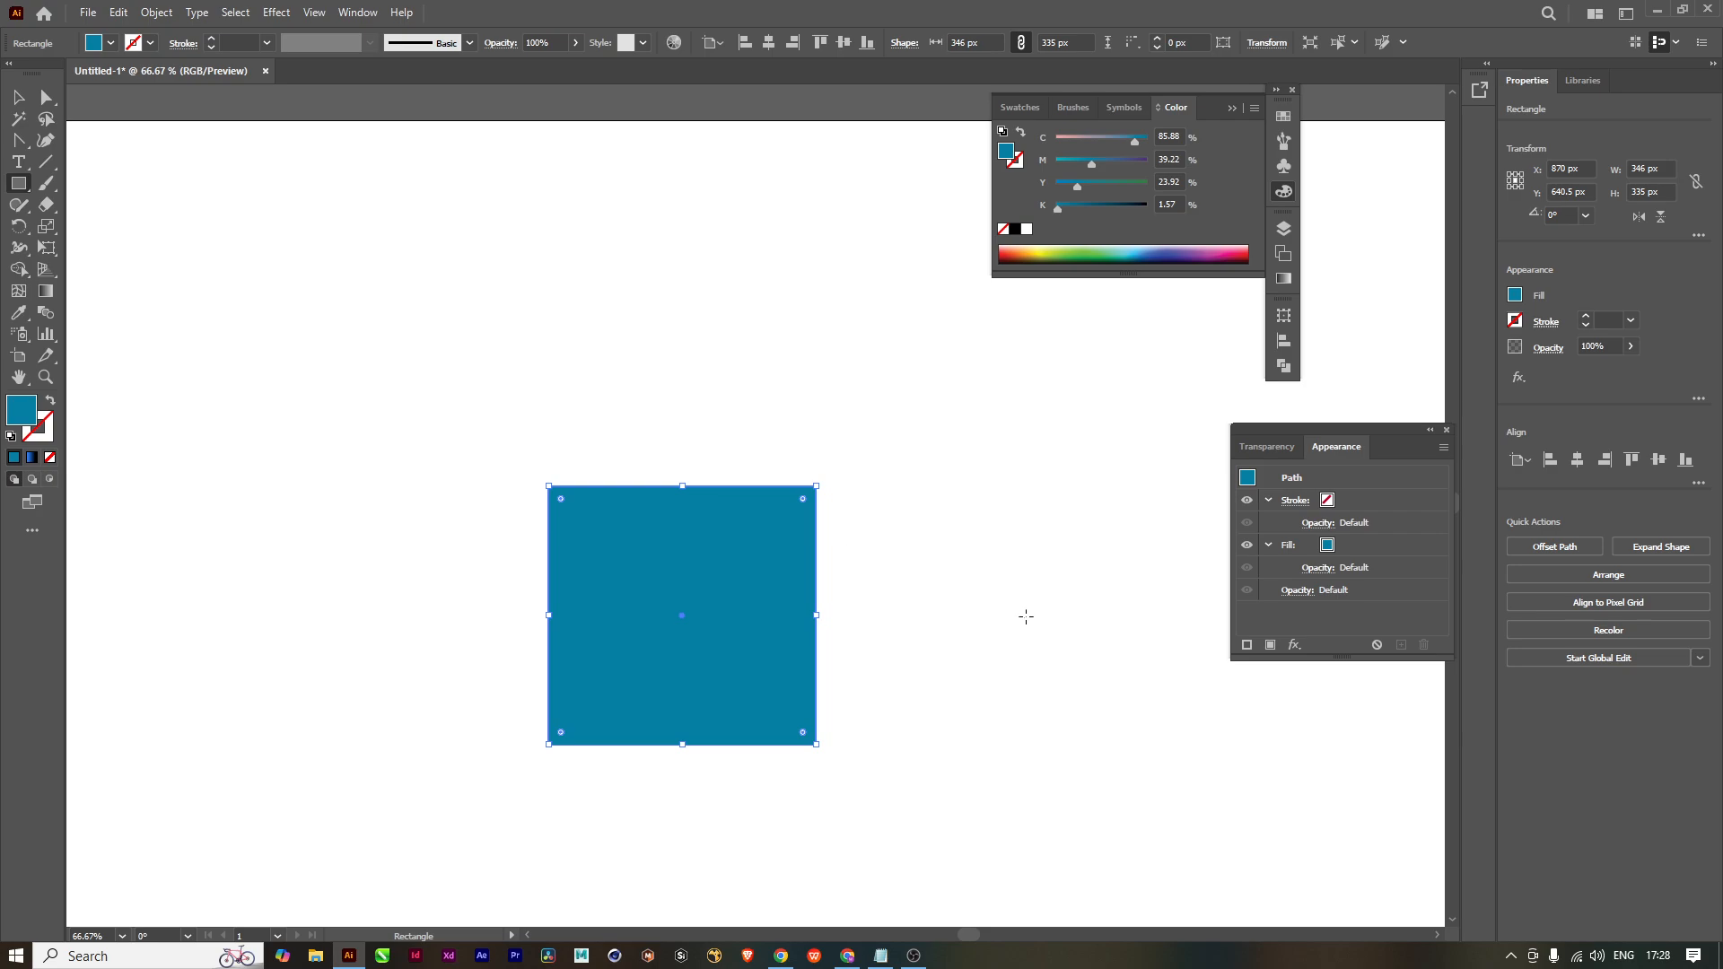
{"action": "left_click_drag", "start_coordinate": [1015, 545], "coordinate": [1016, 547]}
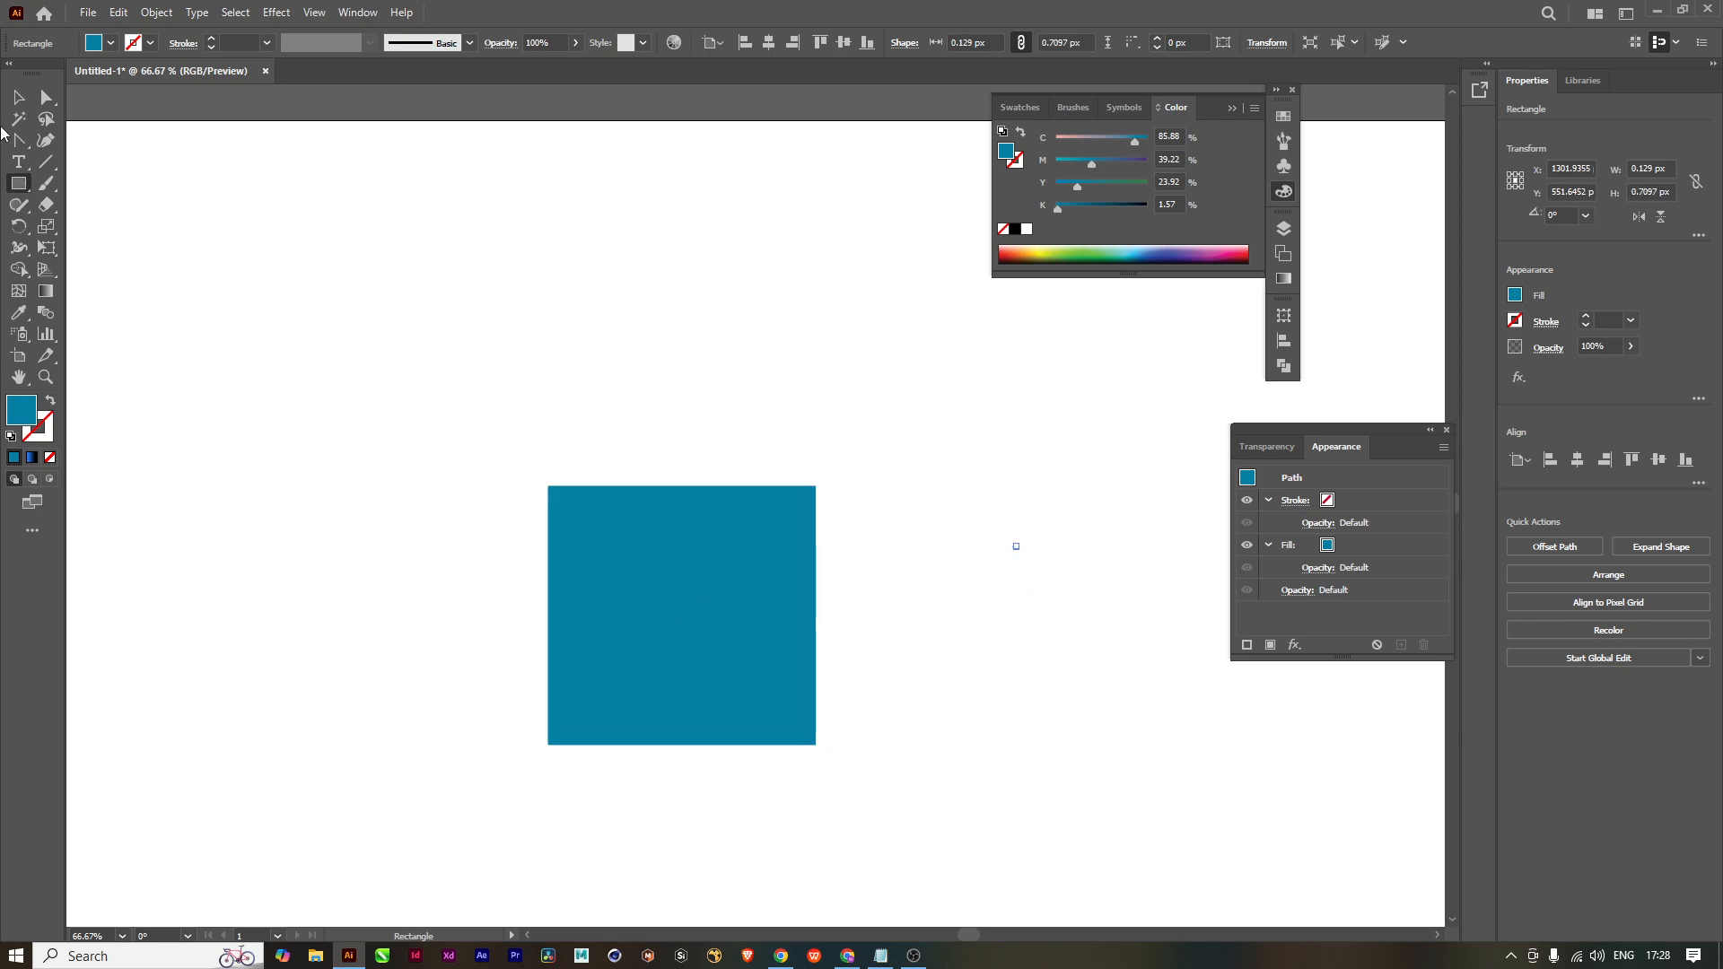
{"action": "left_click", "coordinate": [22, 101]}
{"action": "key", "text": "ctrl+z"}
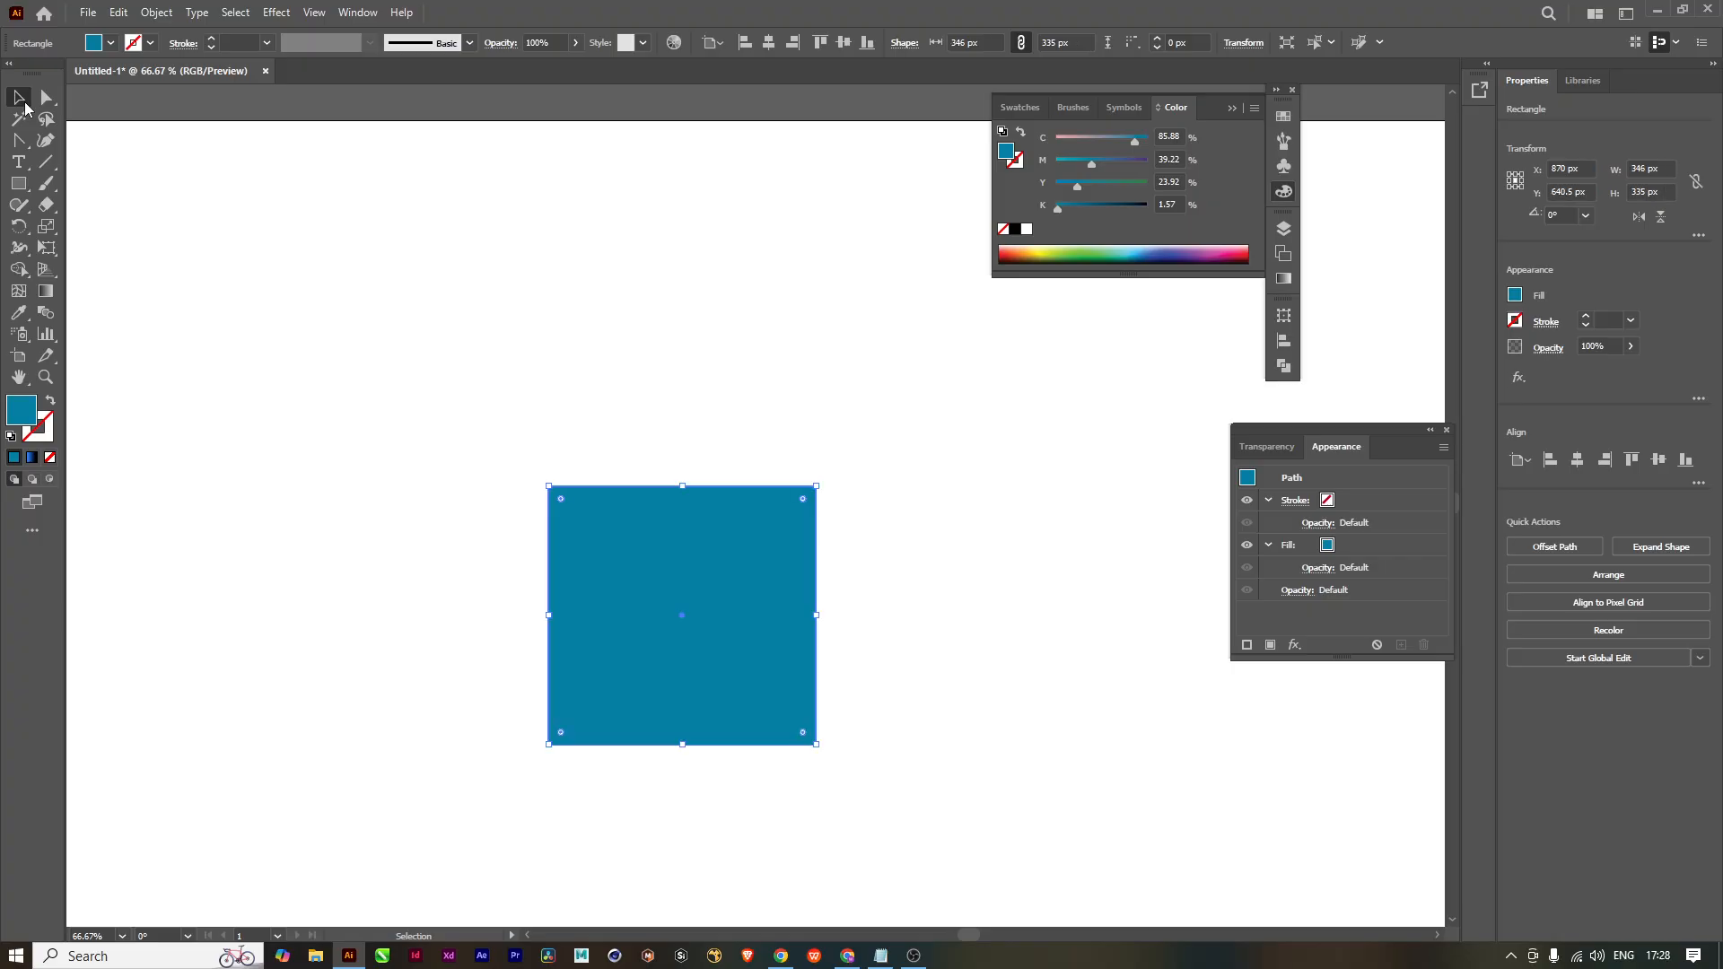
Step: Add mesh lines near all four edges of the blue rectangle, with verticals at X about 736 and 1011 px and the upper horizontal at Y about 502 px
{"action": "left_click_drag", "start_coordinate": [905, 697], "coordinate": [901, 646]}
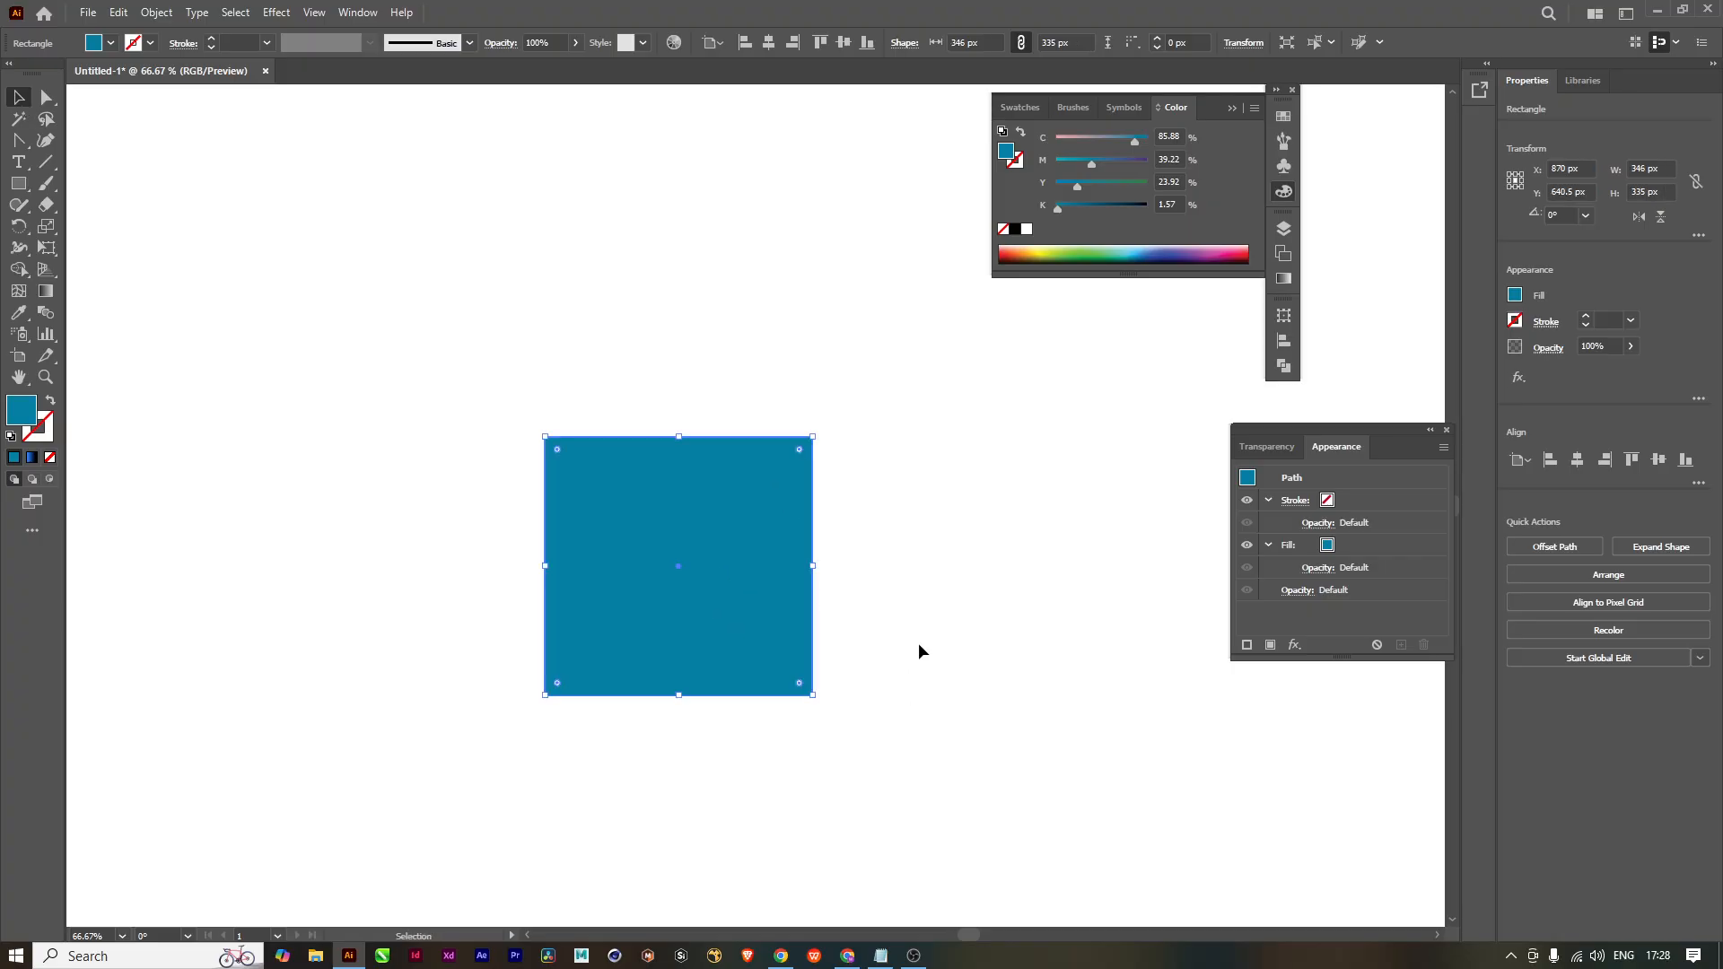
{"action": "key", "text": "u"}
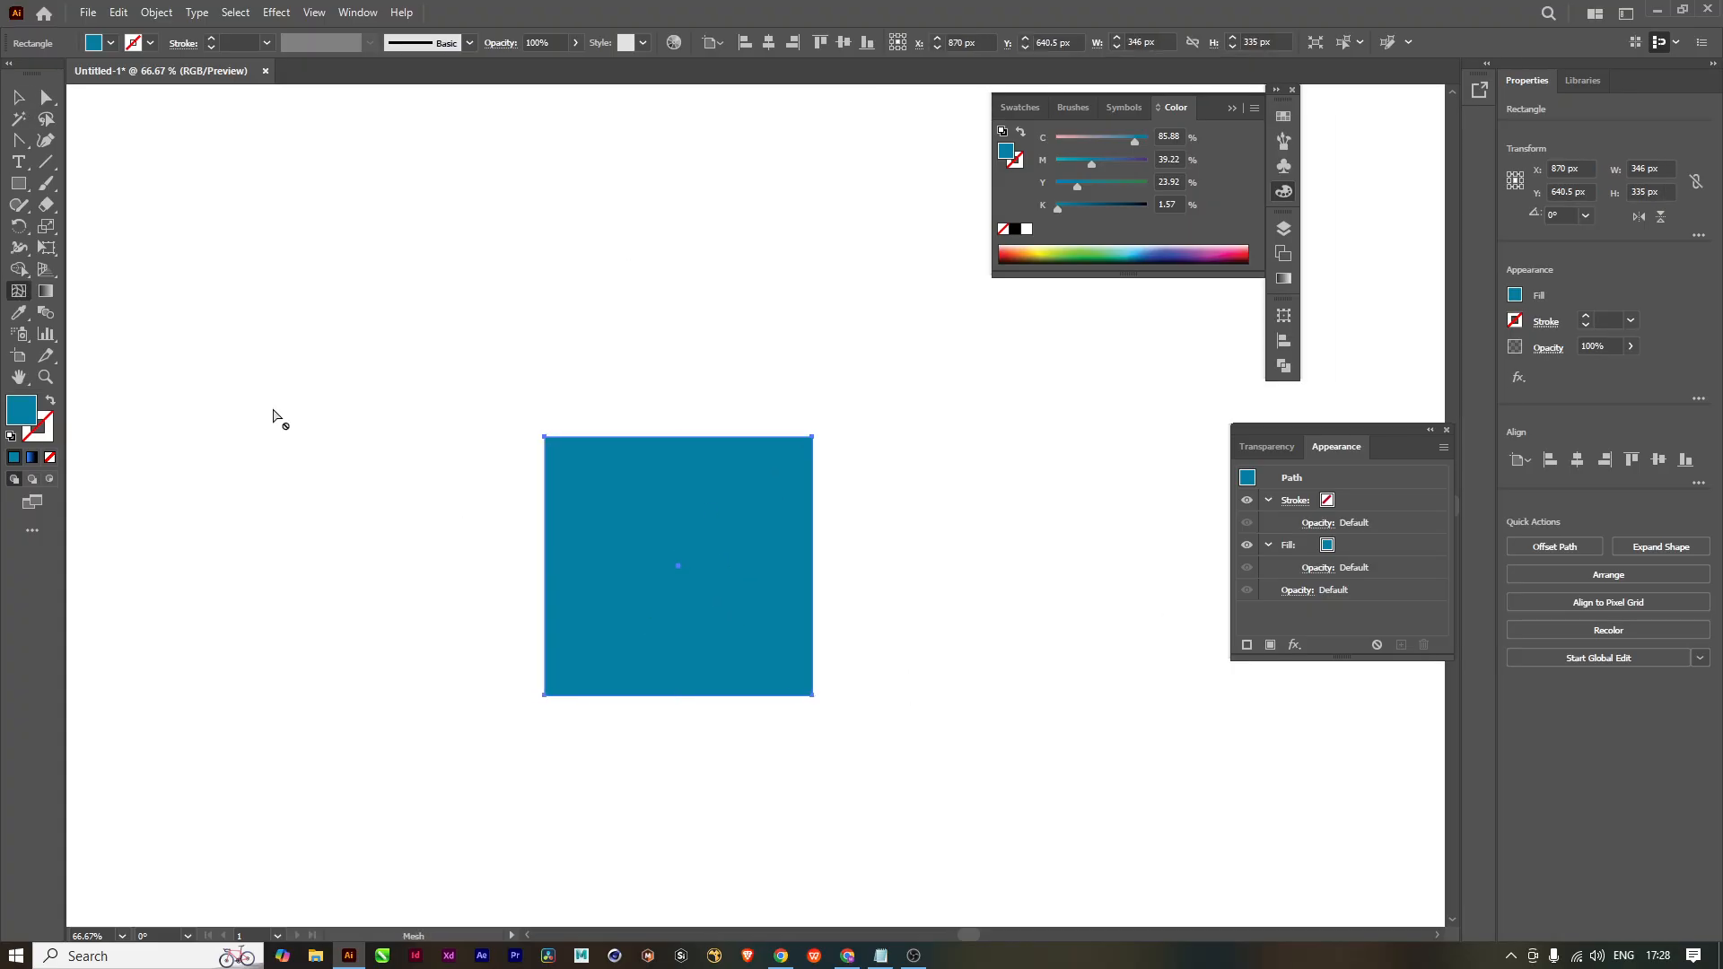
{"action": "left_click", "coordinate": [576, 439]}
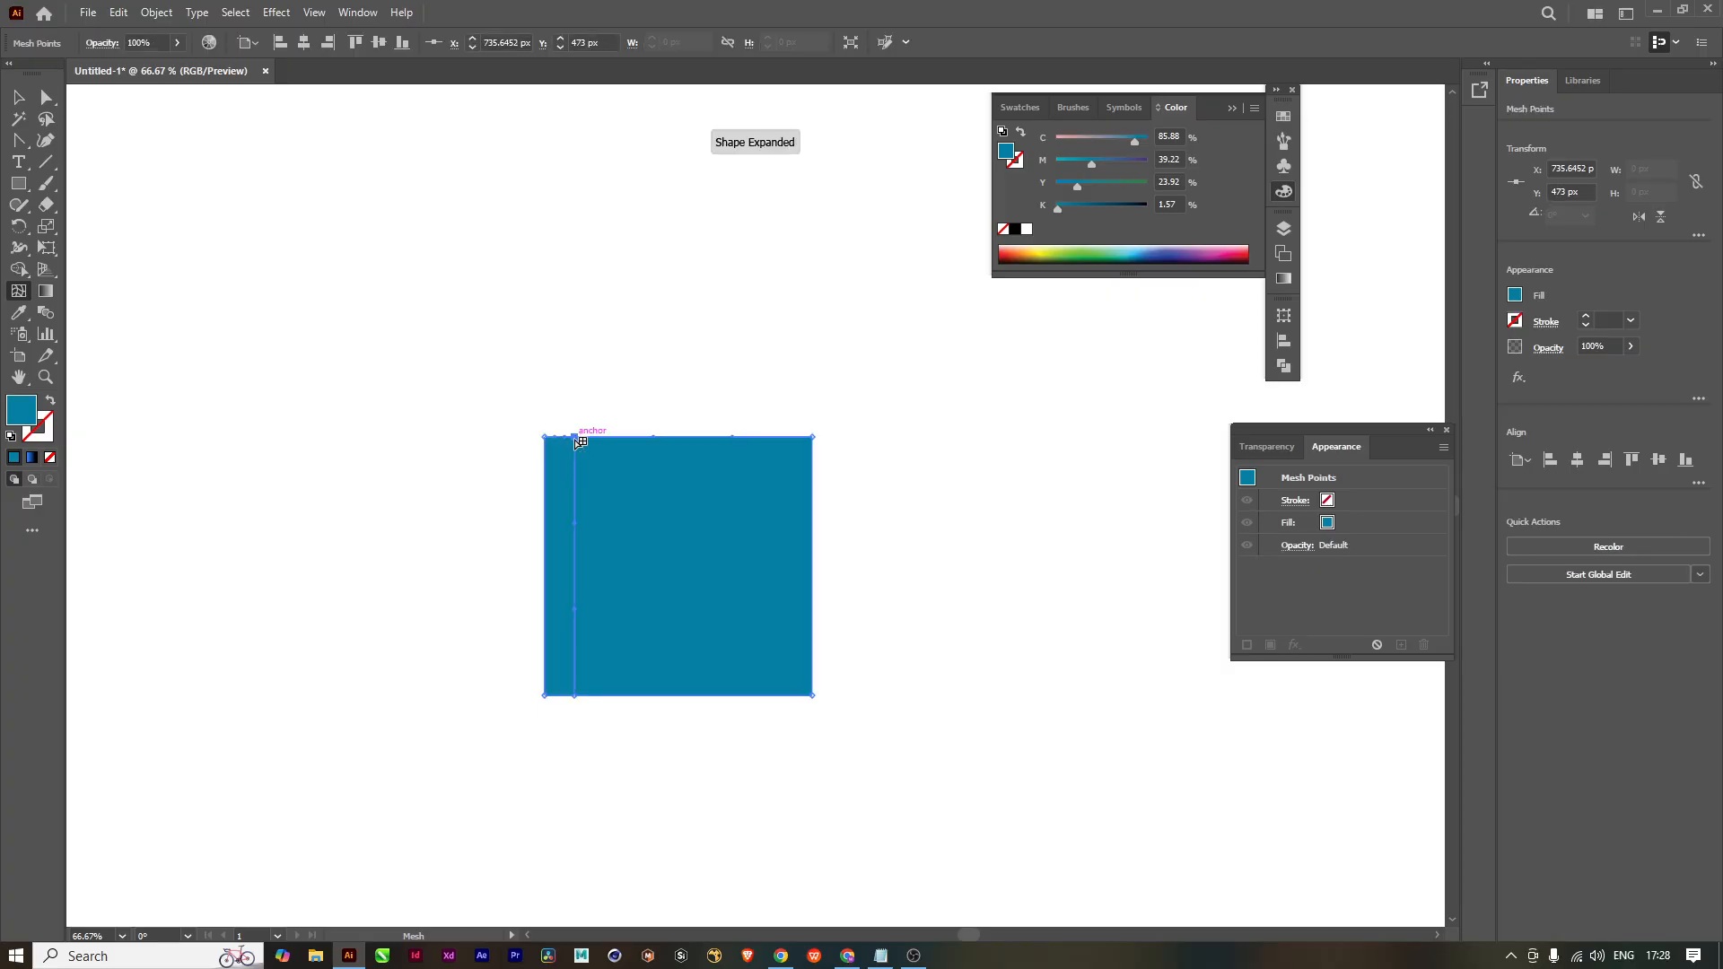
{"action": "left_click", "coordinate": [788, 439]}
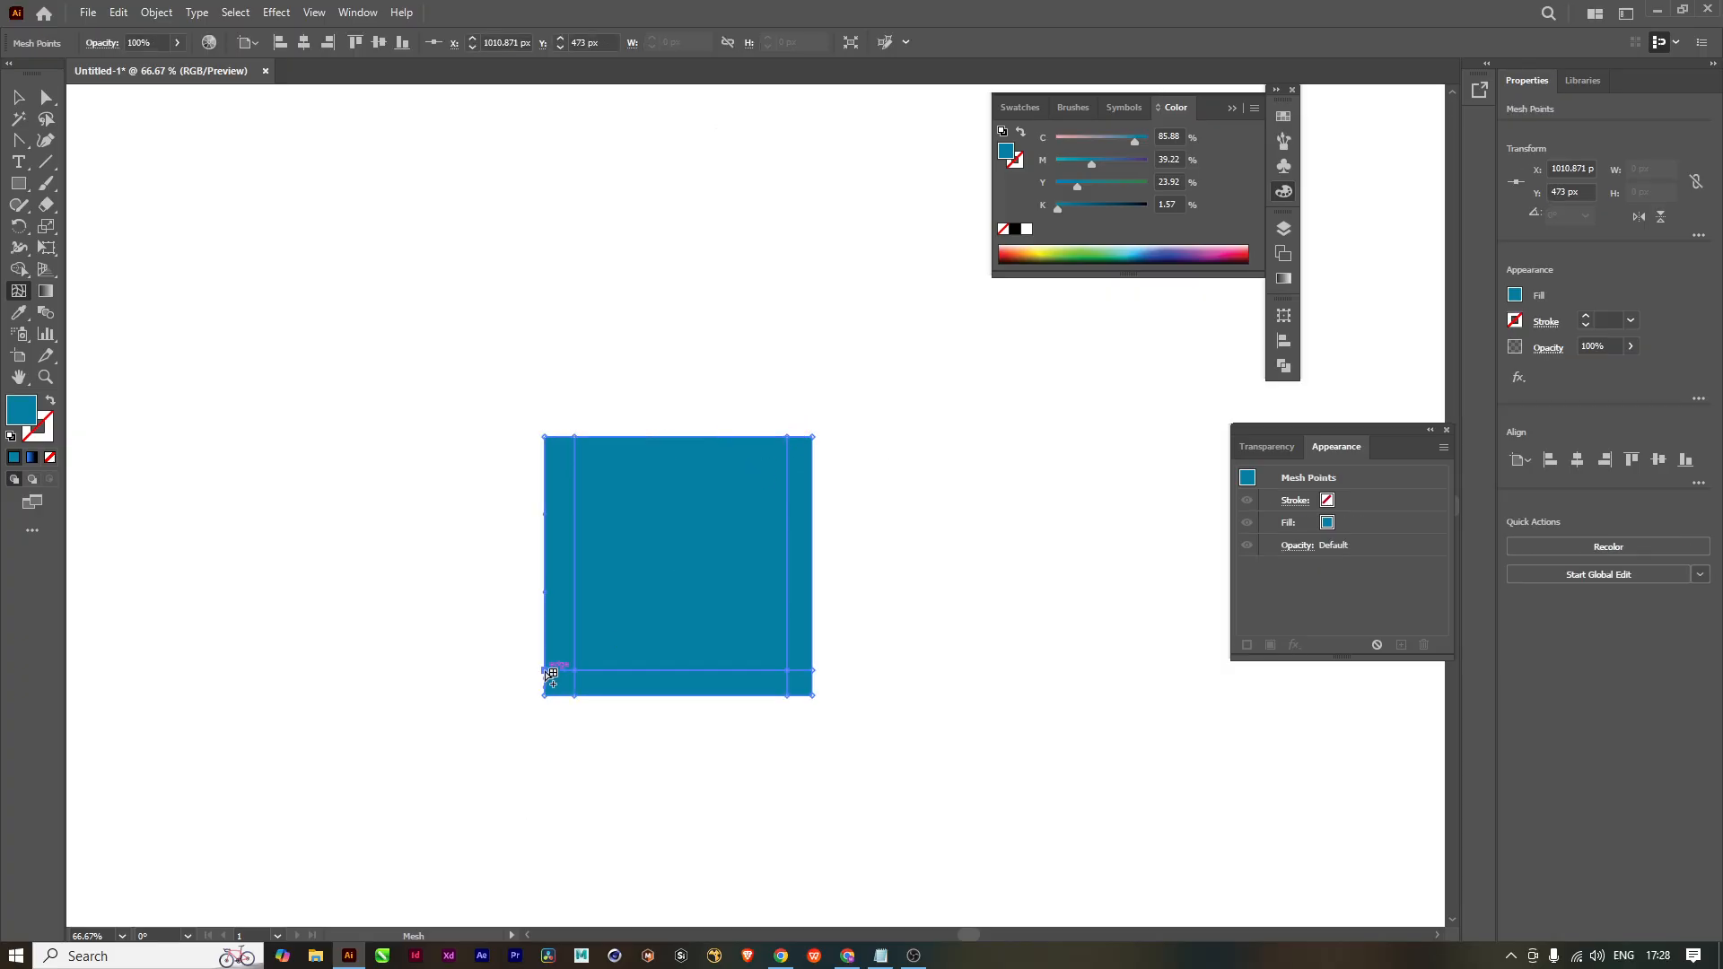
{"action": "left_click", "coordinate": [546, 460]}
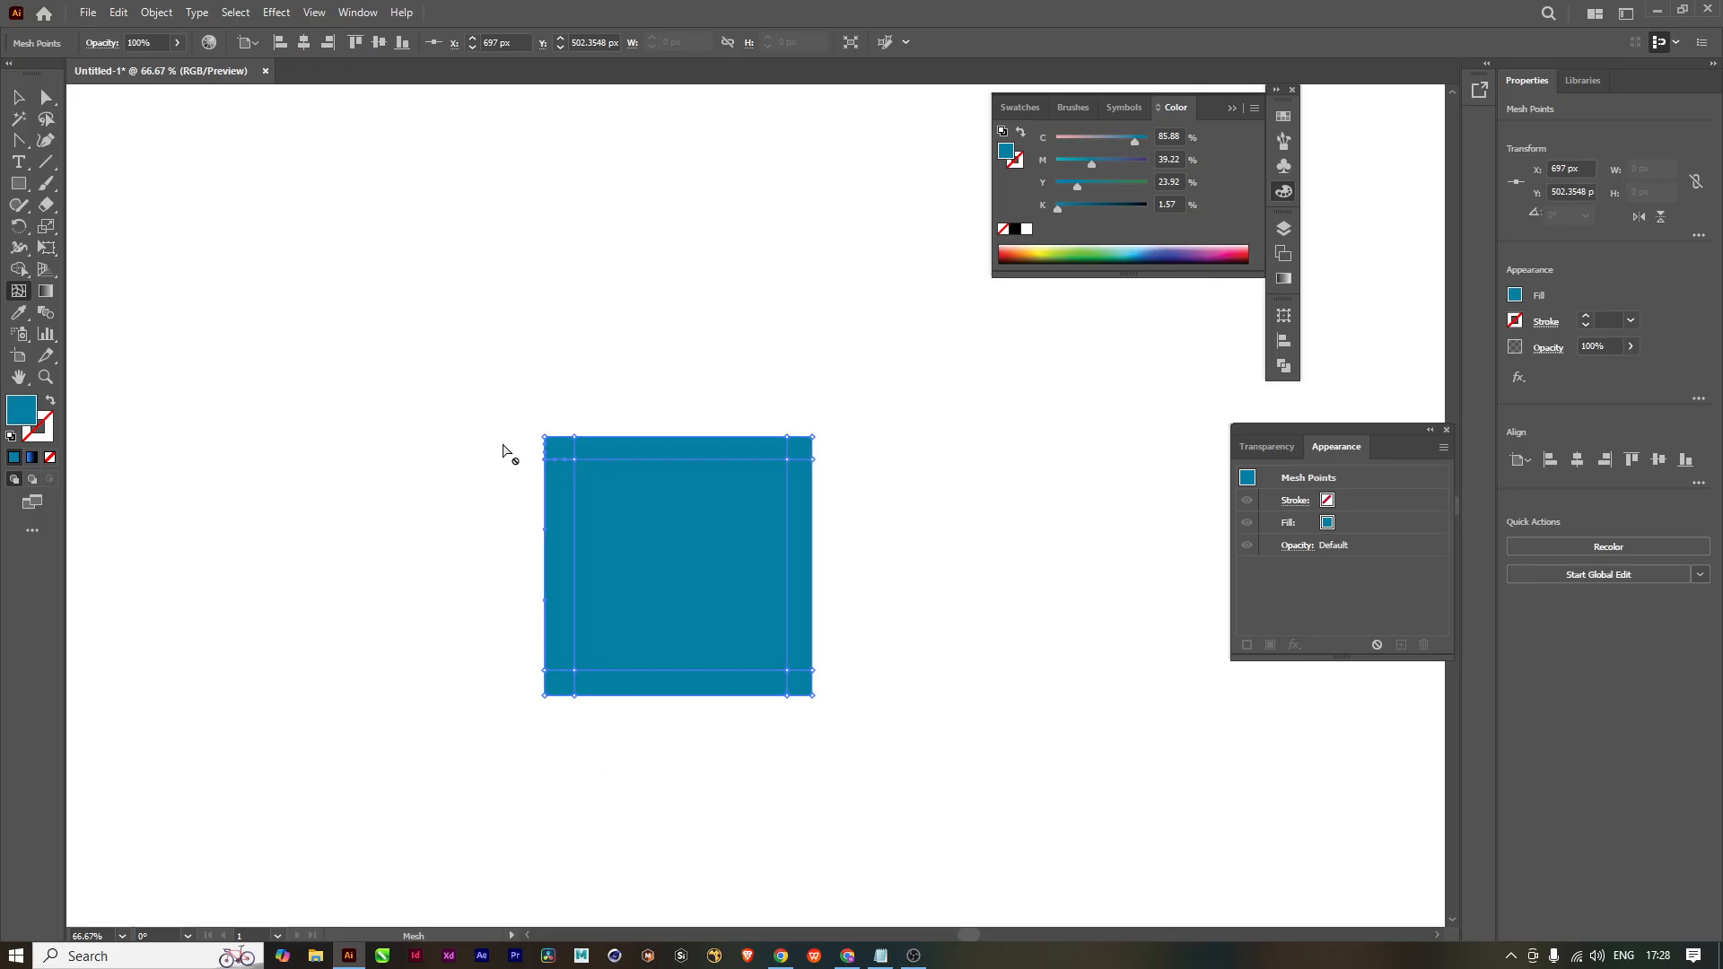
Step: Color the mesh points along the rectangle's left and right edges dark purple (C 61, M 68, Y 37, K 63)
{"action": "key", "text": "a"}
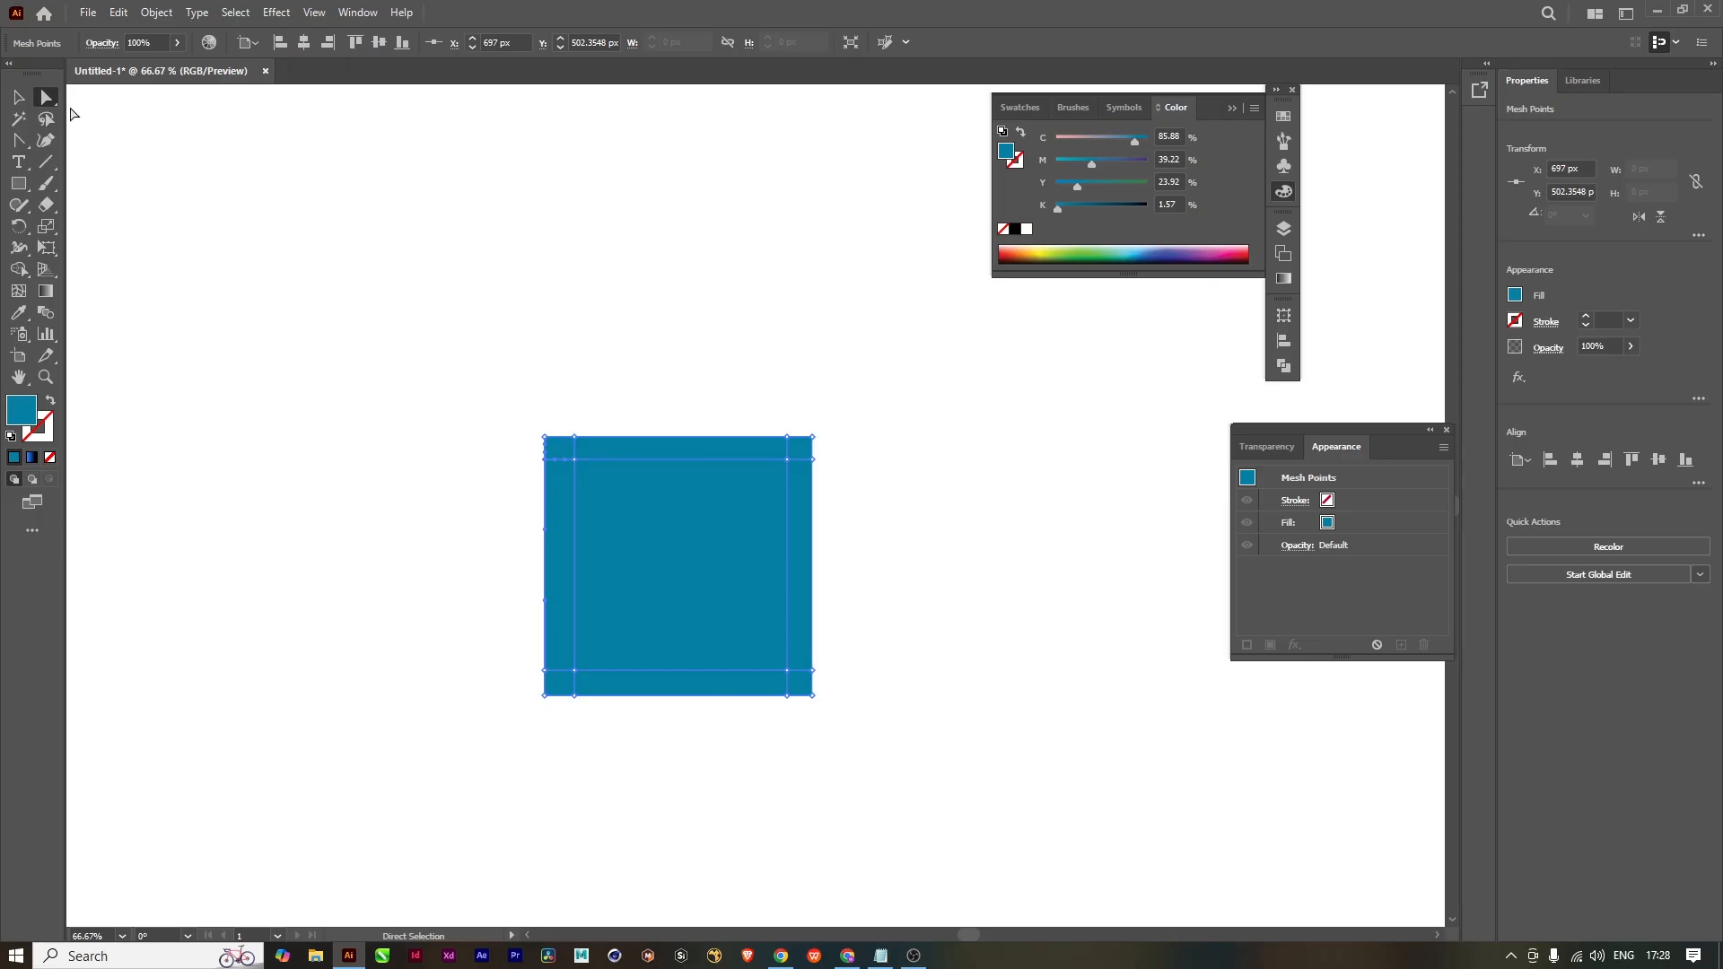
{"action": "left_click_drag", "start_coordinate": [505, 380], "coordinate": [554, 769]}
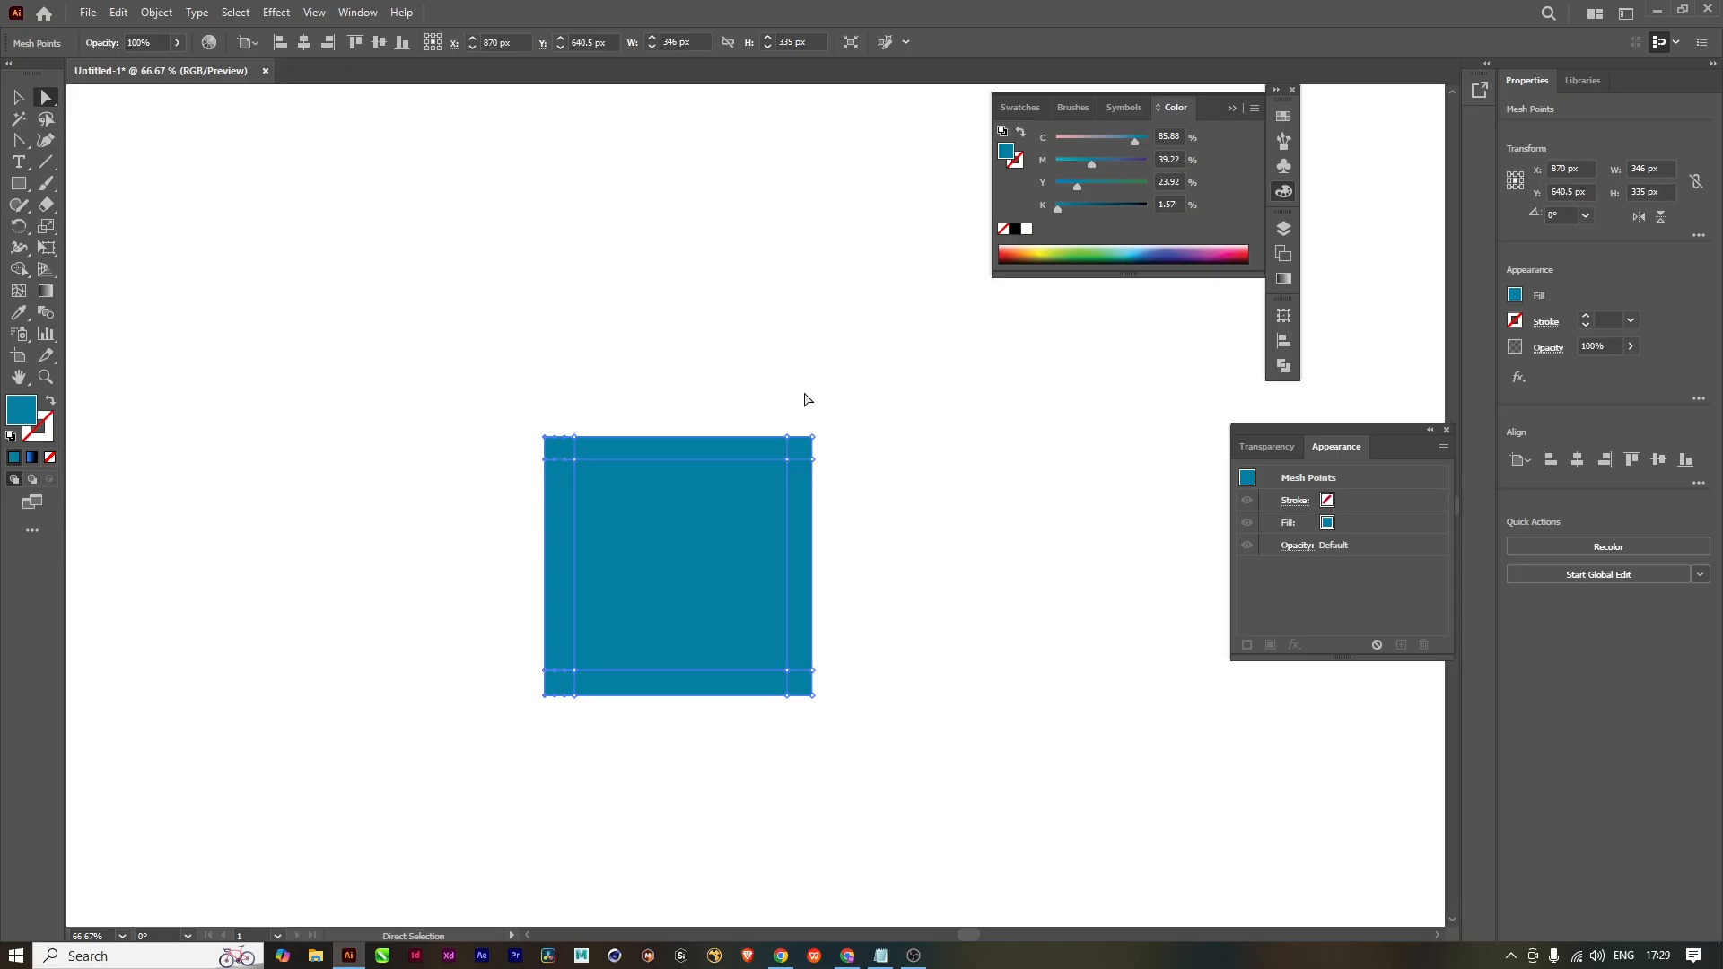
{"action": "left_click_drag", "start_coordinate": [800, 413], "coordinate": [826, 737]}
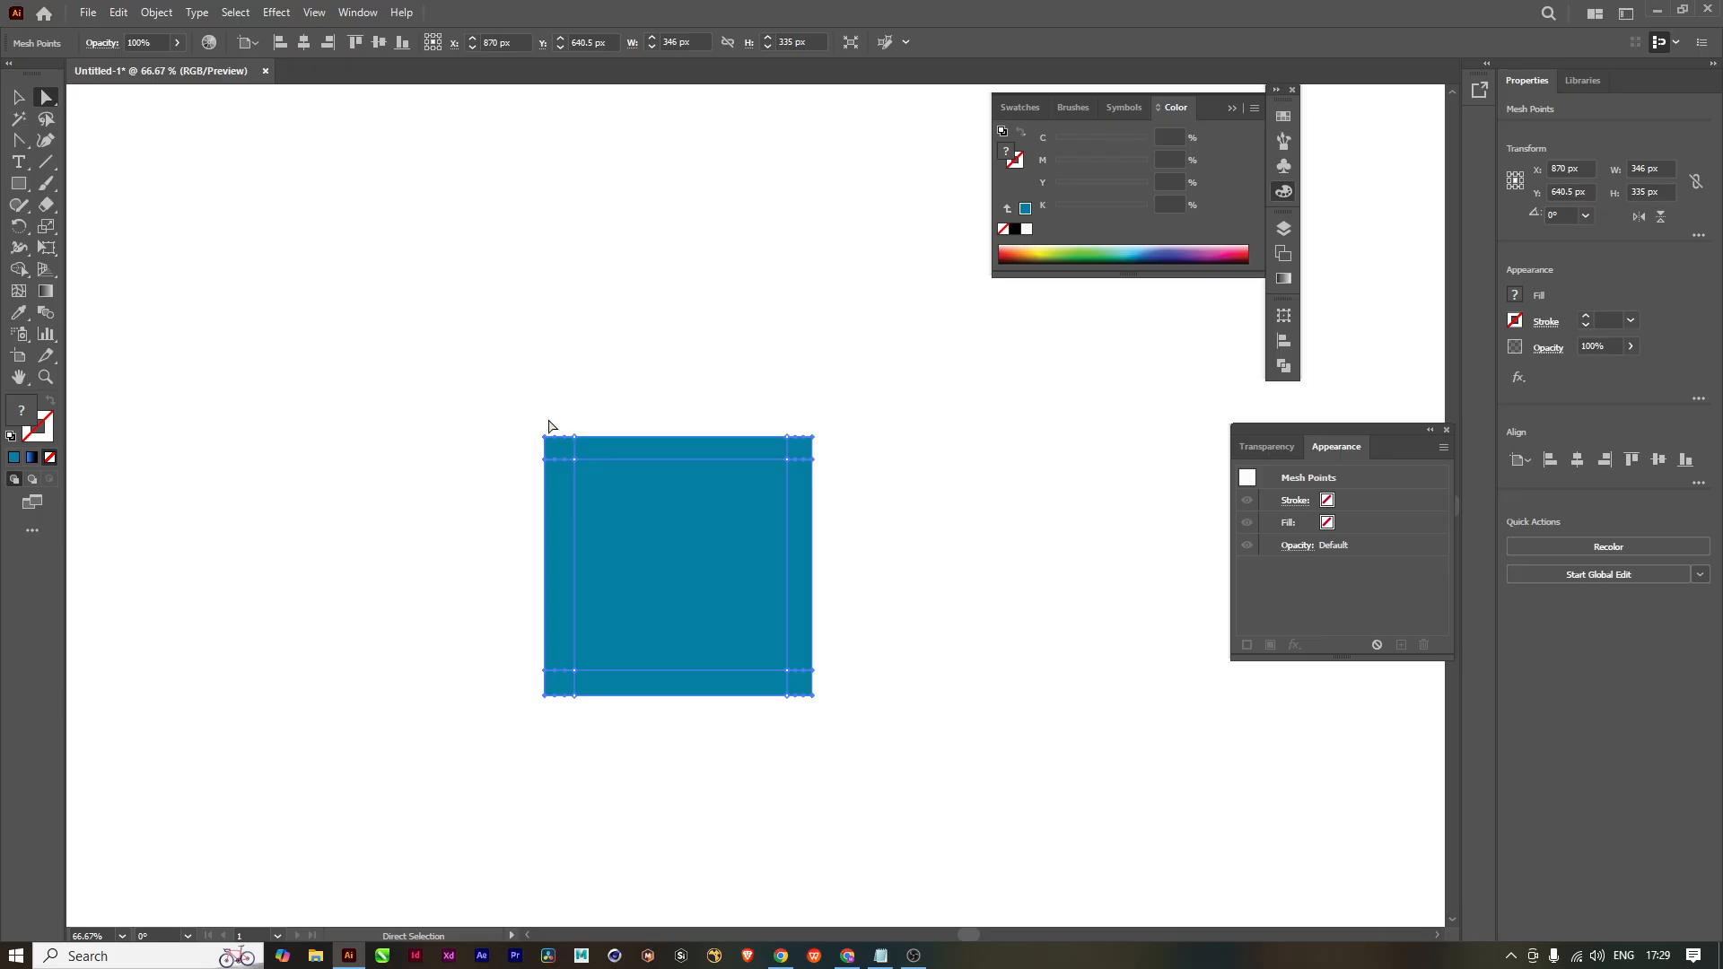
{"action": "key", "text": "u"}
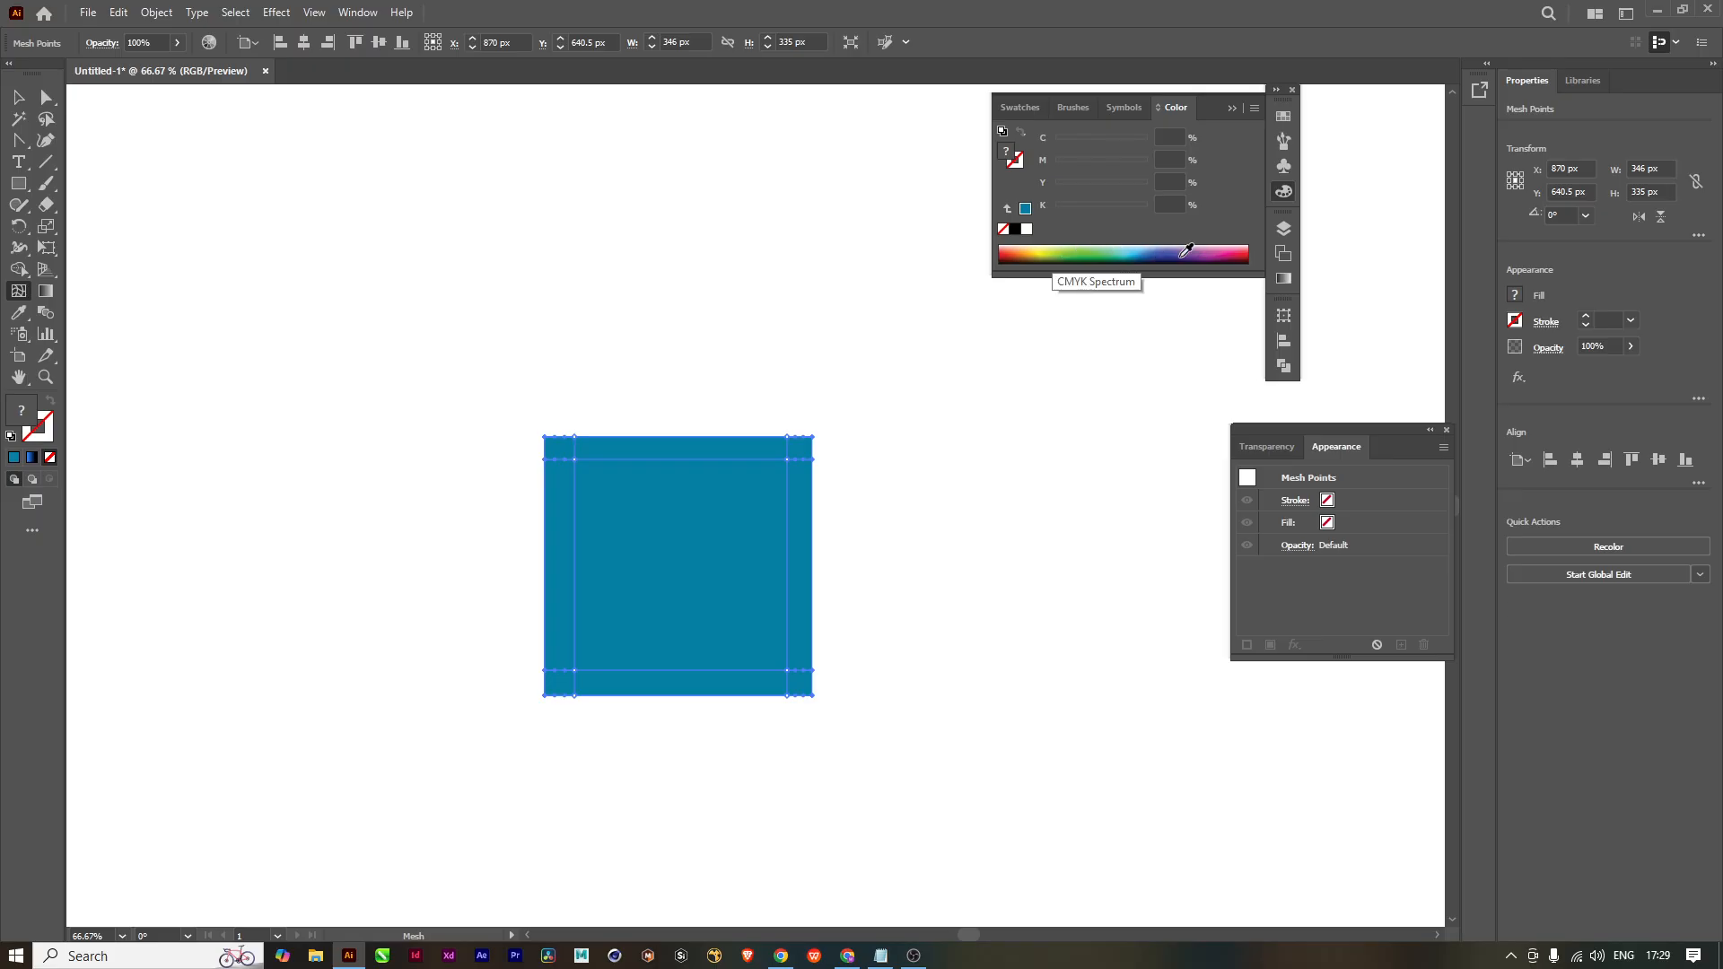
{"action": "left_click", "coordinate": [1224, 248]}
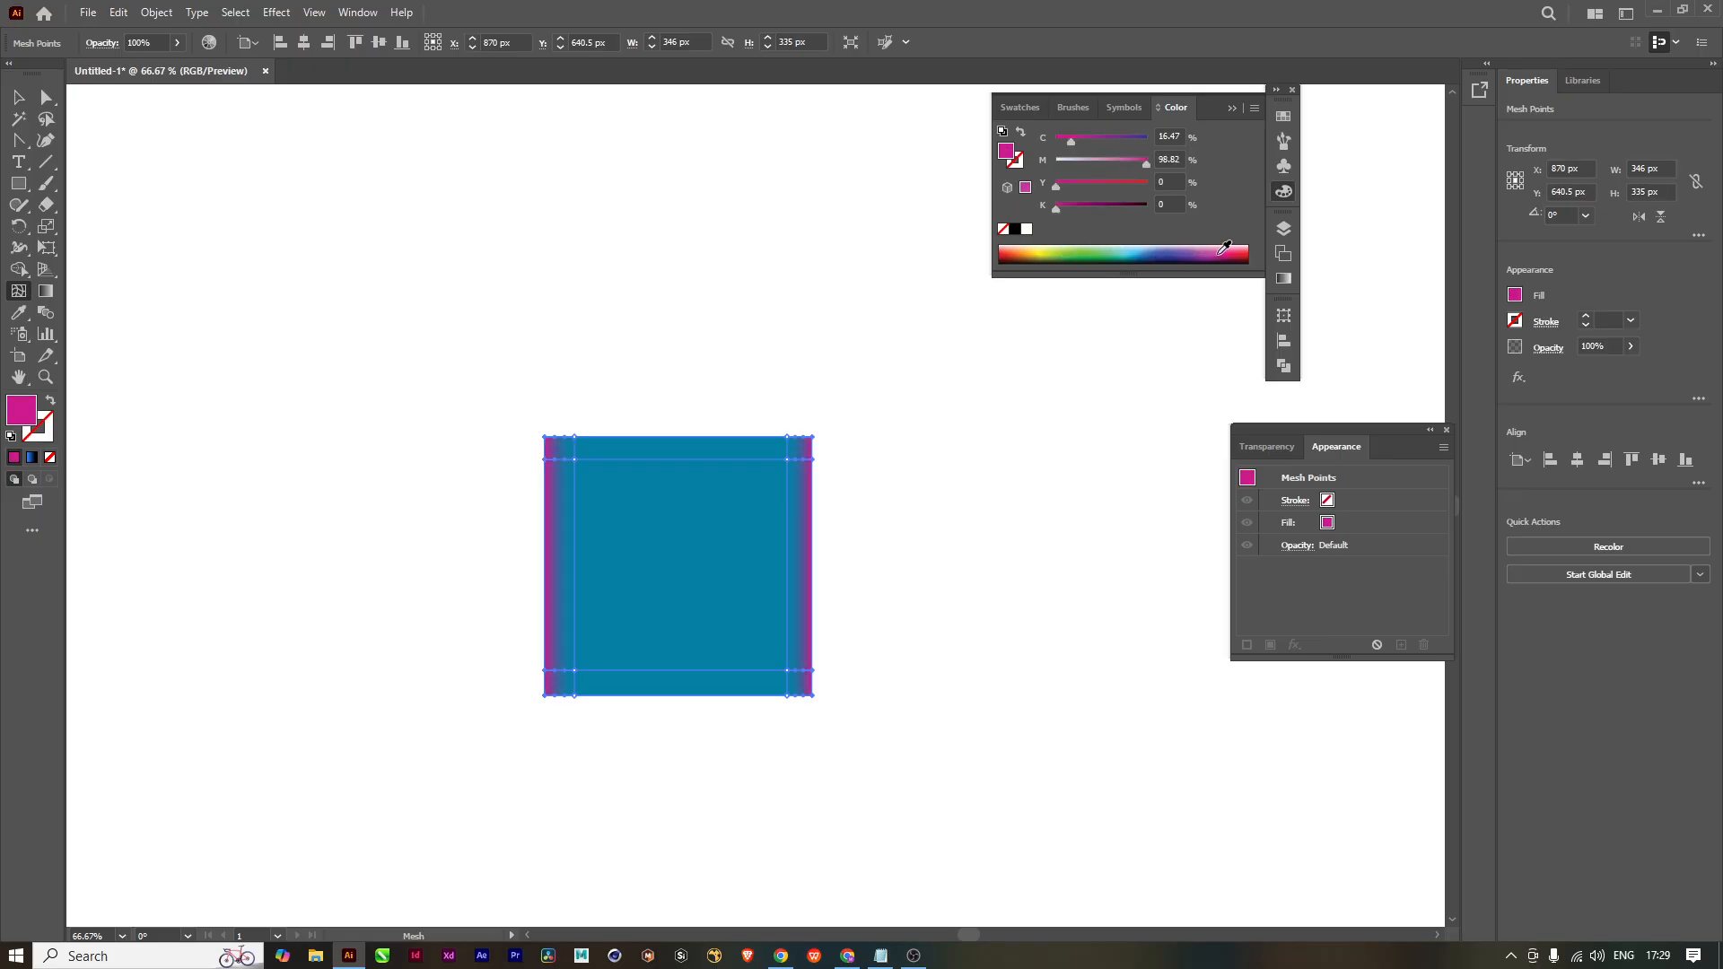
{"action": "left_click", "coordinate": [1215, 247]}
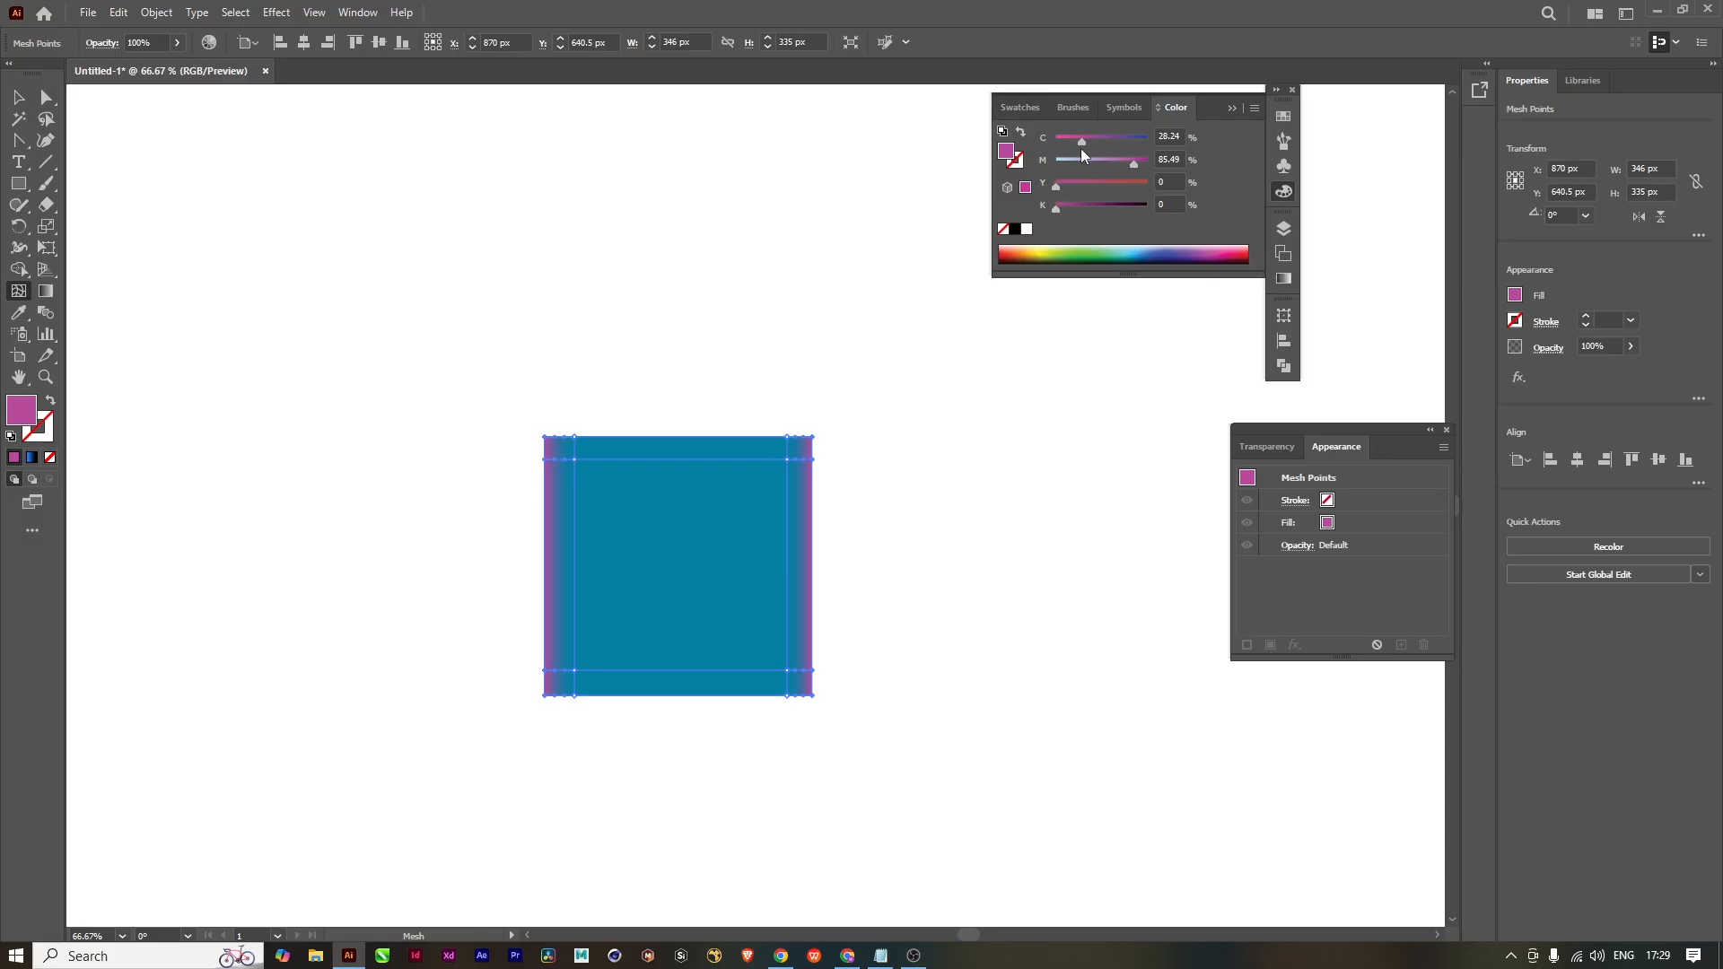
{"action": "left_click_drag", "start_coordinate": [1082, 142], "coordinate": [1117, 223]}
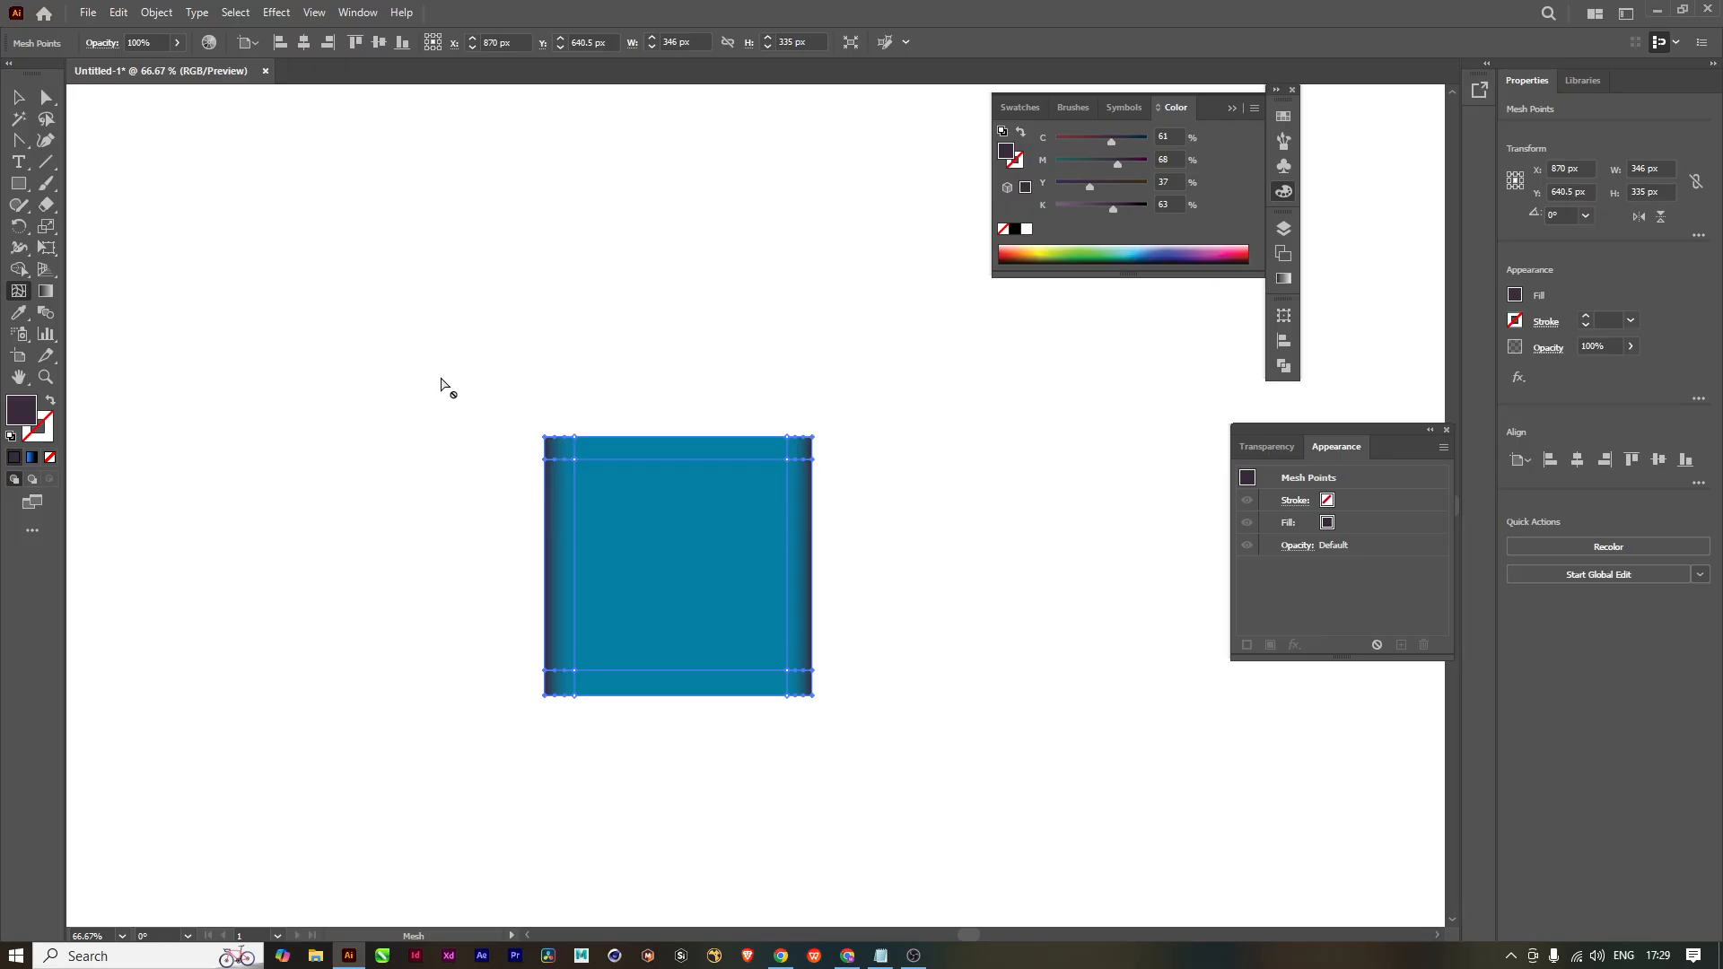
Step: Color the mesh points along the rectangle's top and bottom edges dark navy (C 85.49, M 43.53, Y 5.49, K 91) and deselect the mesh
{"action": "key", "text": "a"}
{"action": "left_click_drag", "start_coordinate": [473, 395], "coordinate": [888, 454]}
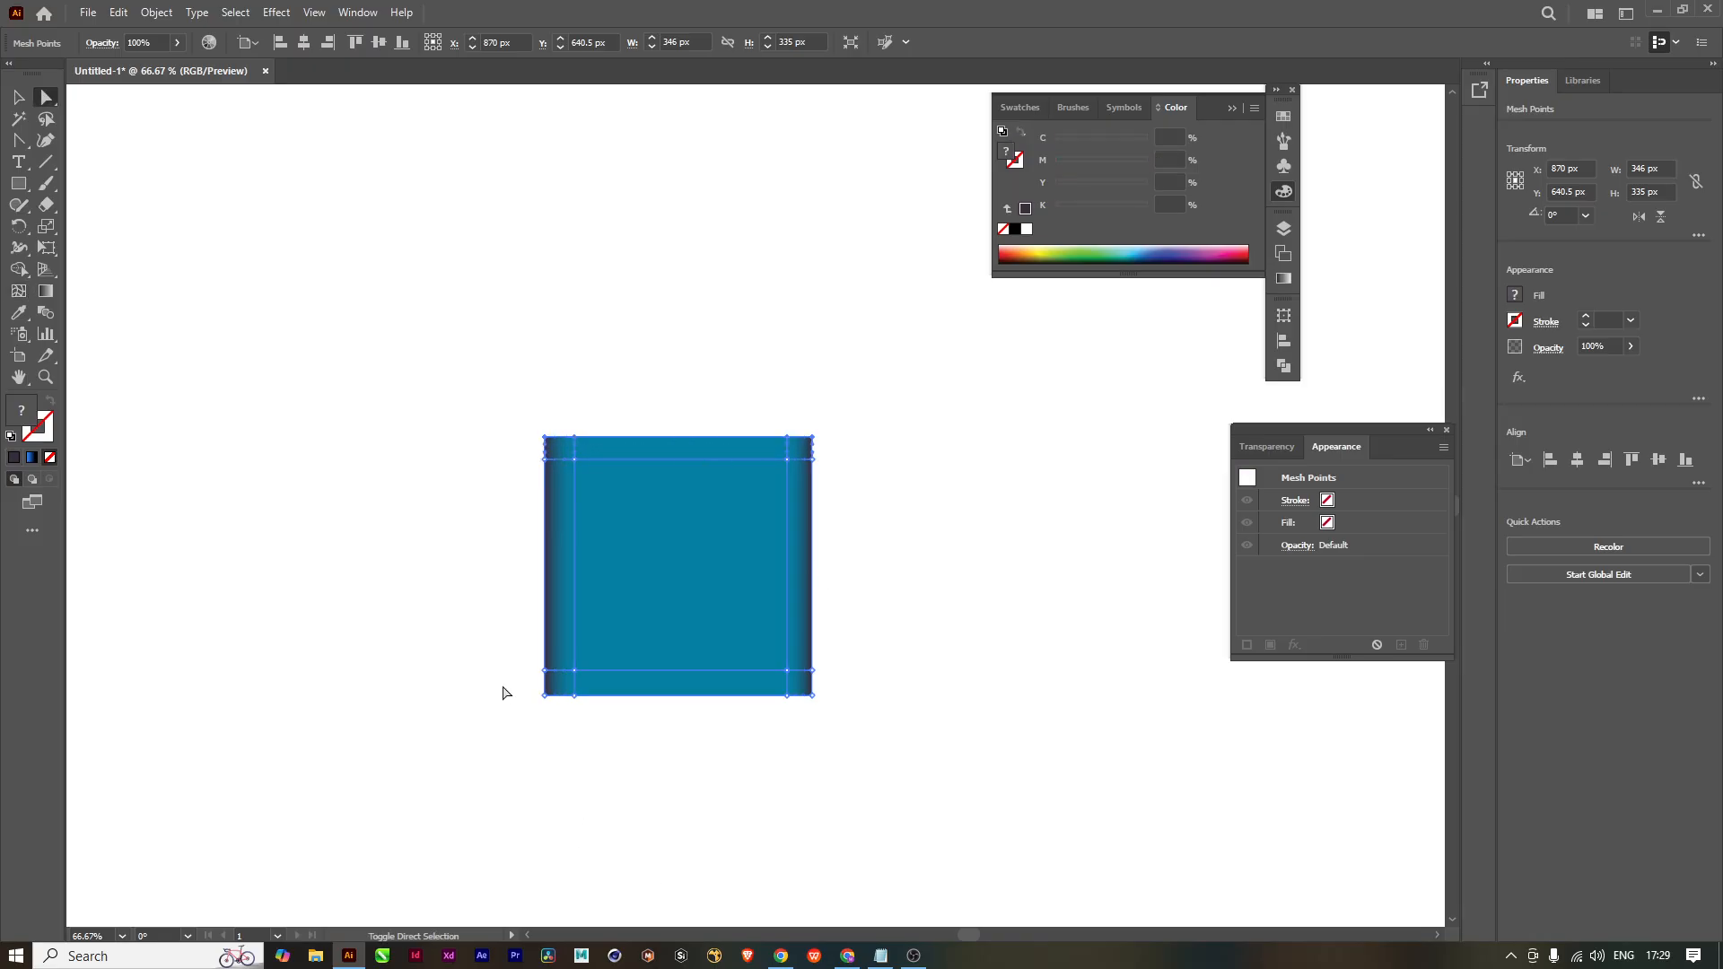
{"action": "left_click_drag", "start_coordinate": [503, 693], "coordinate": [929, 719]}
{"action": "left_click", "coordinate": [1166, 251]}
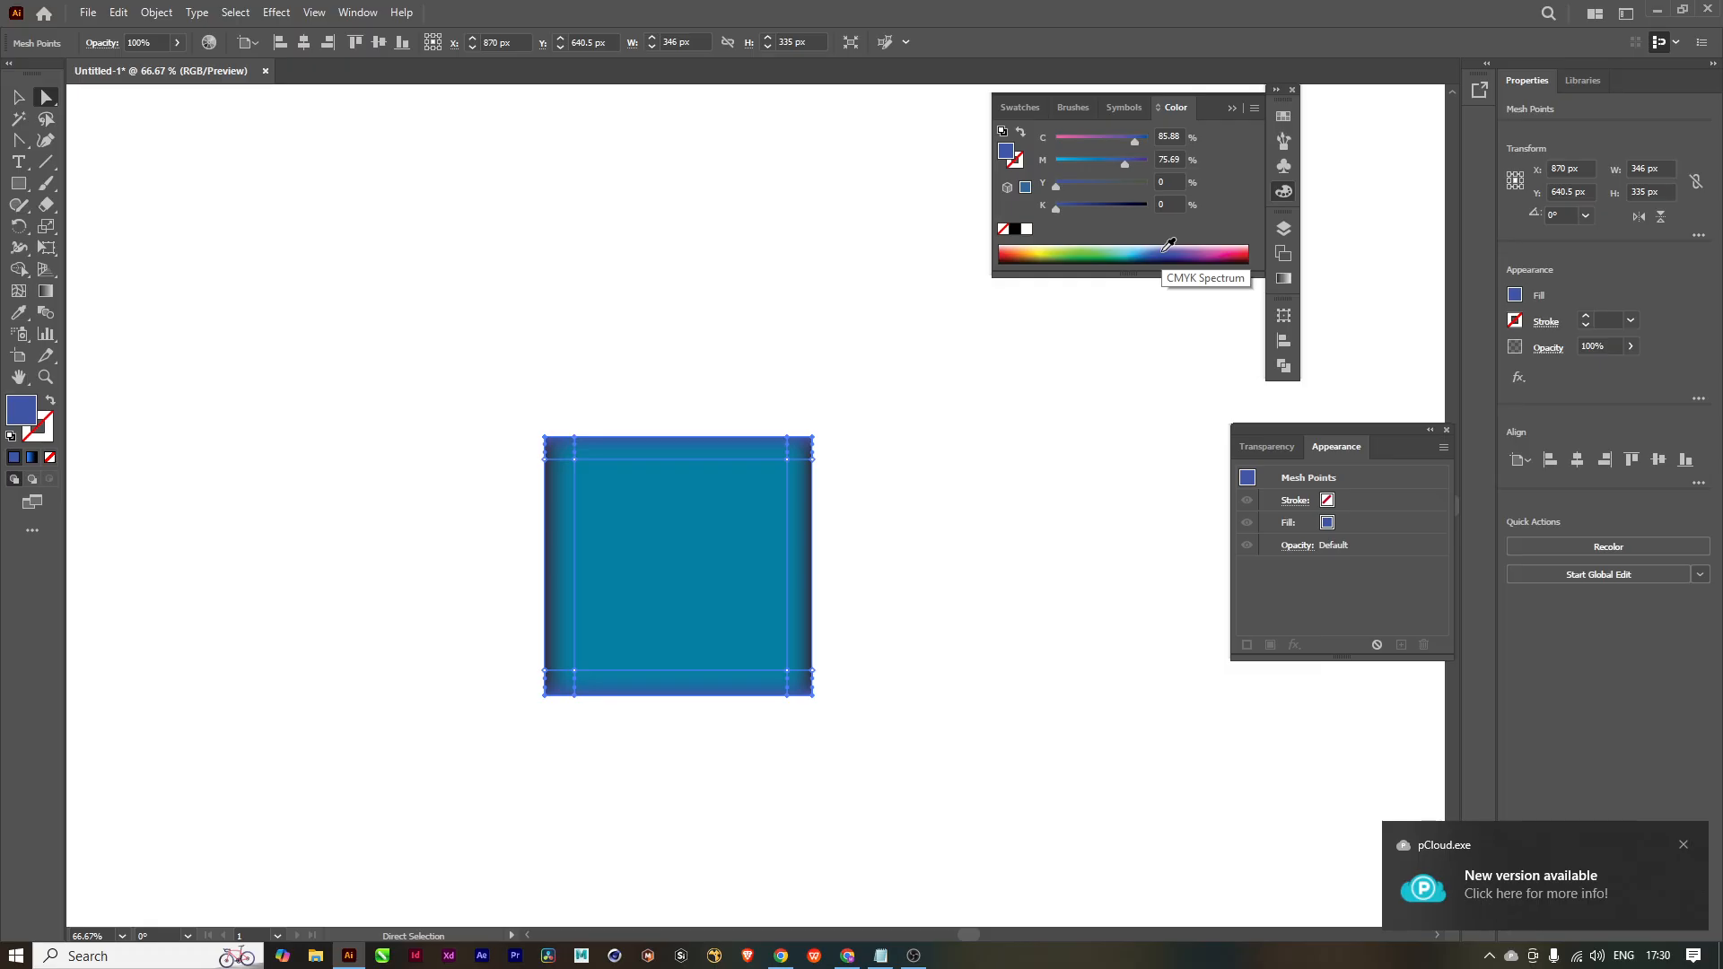
{"action": "left_click", "coordinate": [1143, 249]}
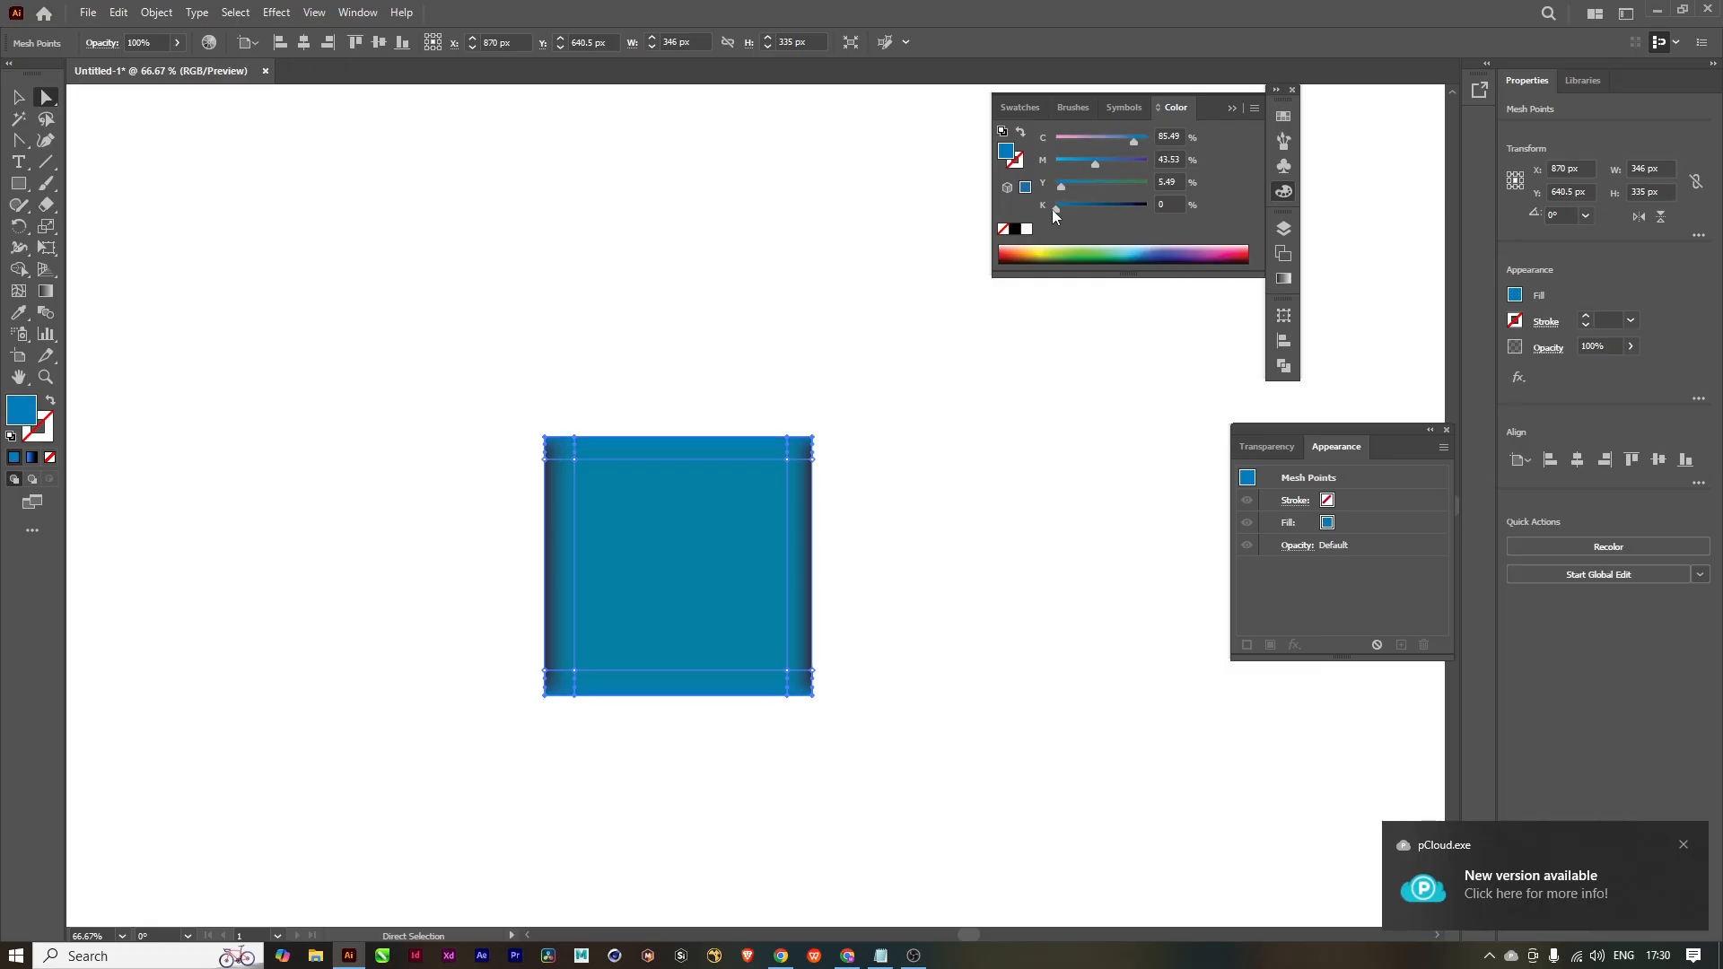
{"action": "left_click_drag", "start_coordinate": [1055, 214], "coordinate": [1140, 215]}
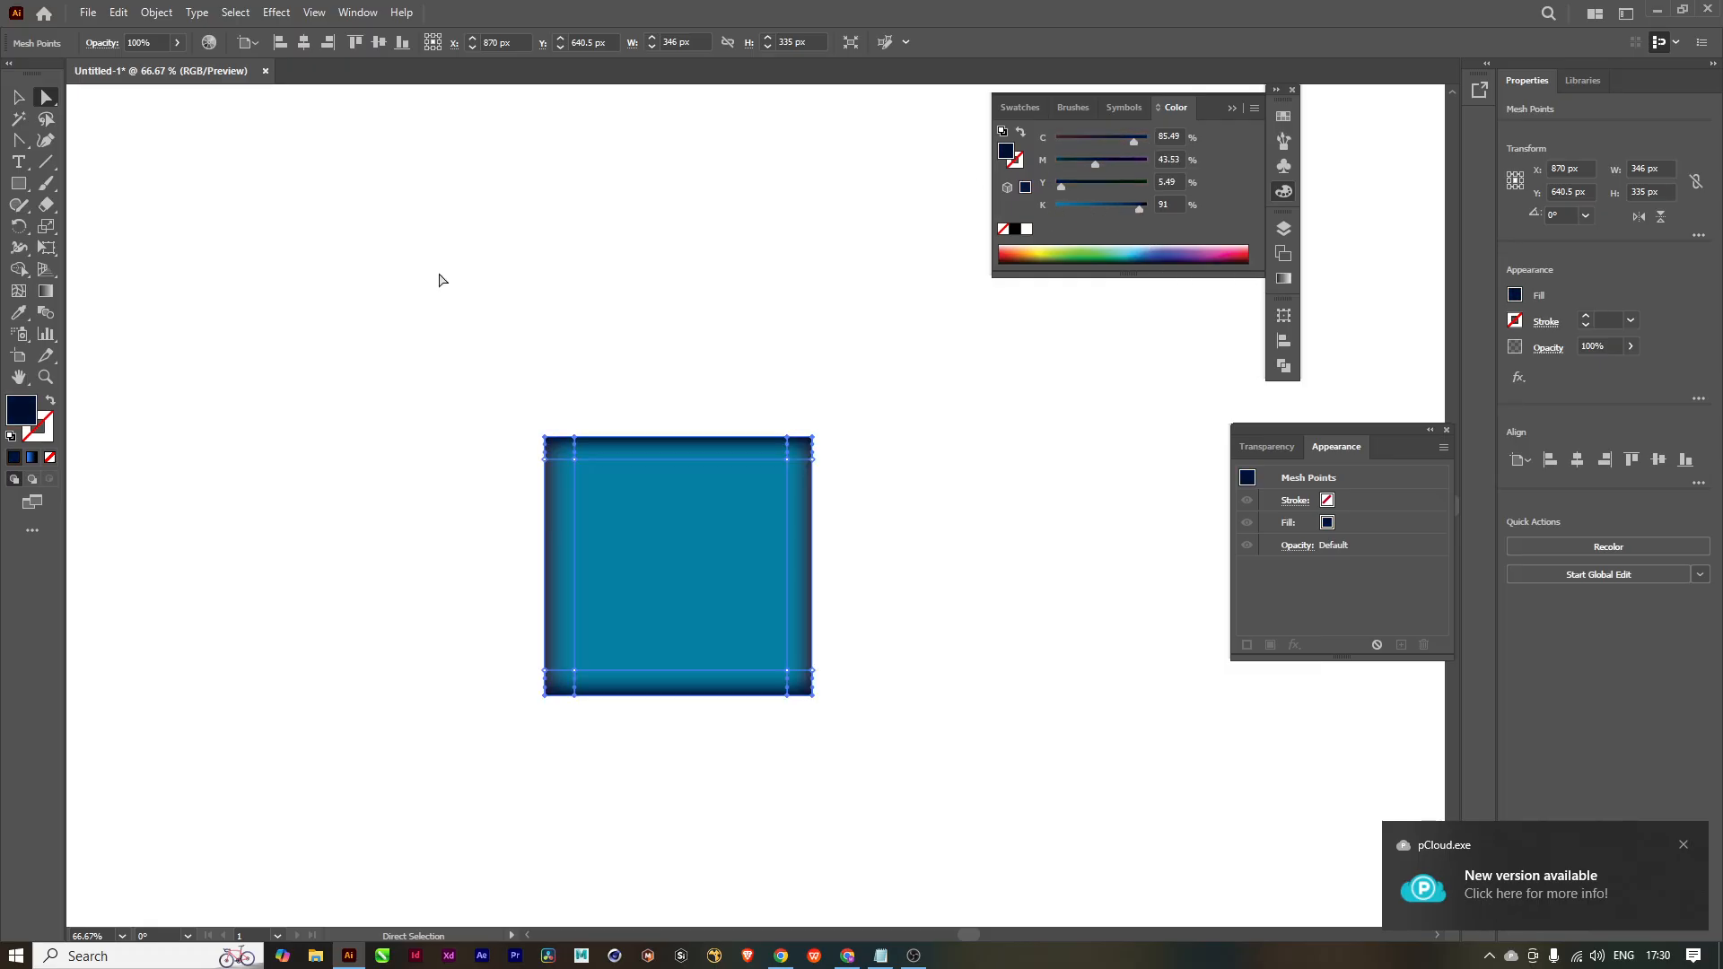
{"action": "left_click", "coordinate": [500, 365]}
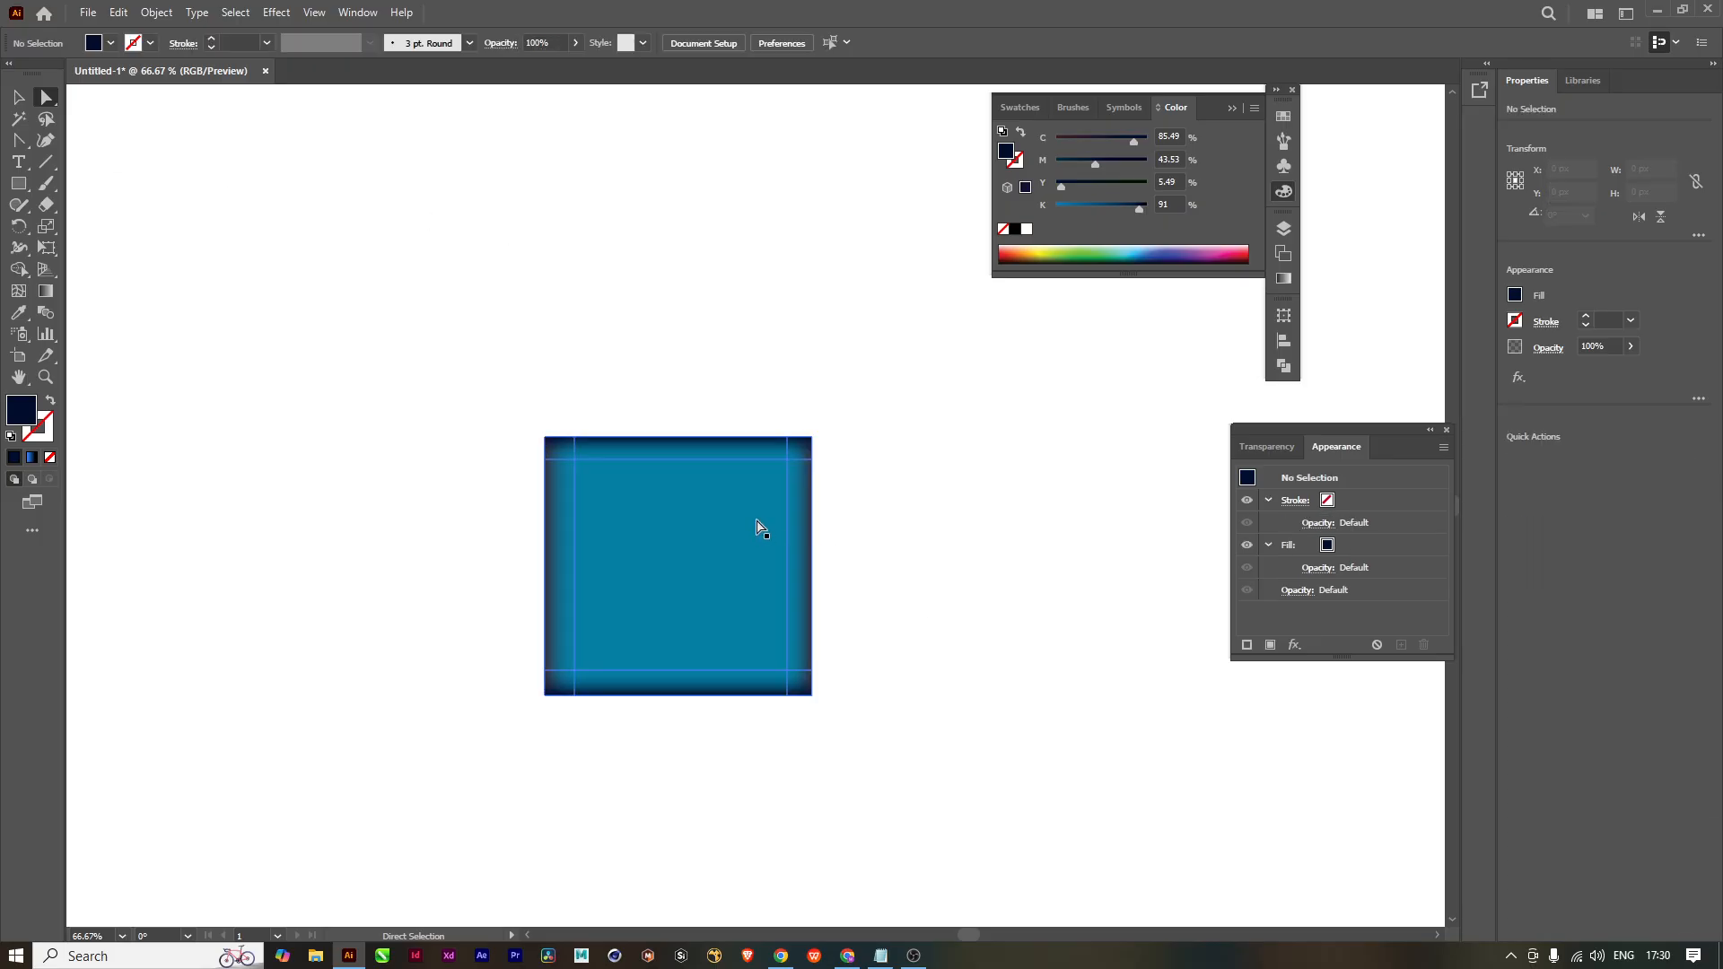
Step: Add a vertical mesh line at X about 792 px from the upper horizontal line and give its point the blue sampled from the rectangle's interior
{"action": "scroll", "coordinate": [760, 529], "scroll_direction": "up", "scroll_amount": 1, "text": "alt"}
{"action": "scroll", "coordinate": [762, 531], "scroll_direction": "up", "scroll_amount": 2, "text": "alt"}
{"action": "scroll", "coordinate": [762, 531], "scroll_direction": "down", "scroll_amount": 1, "text": "alt"}
{"action": "left_click_drag", "start_coordinate": [935, 639], "coordinate": [929, 494]}
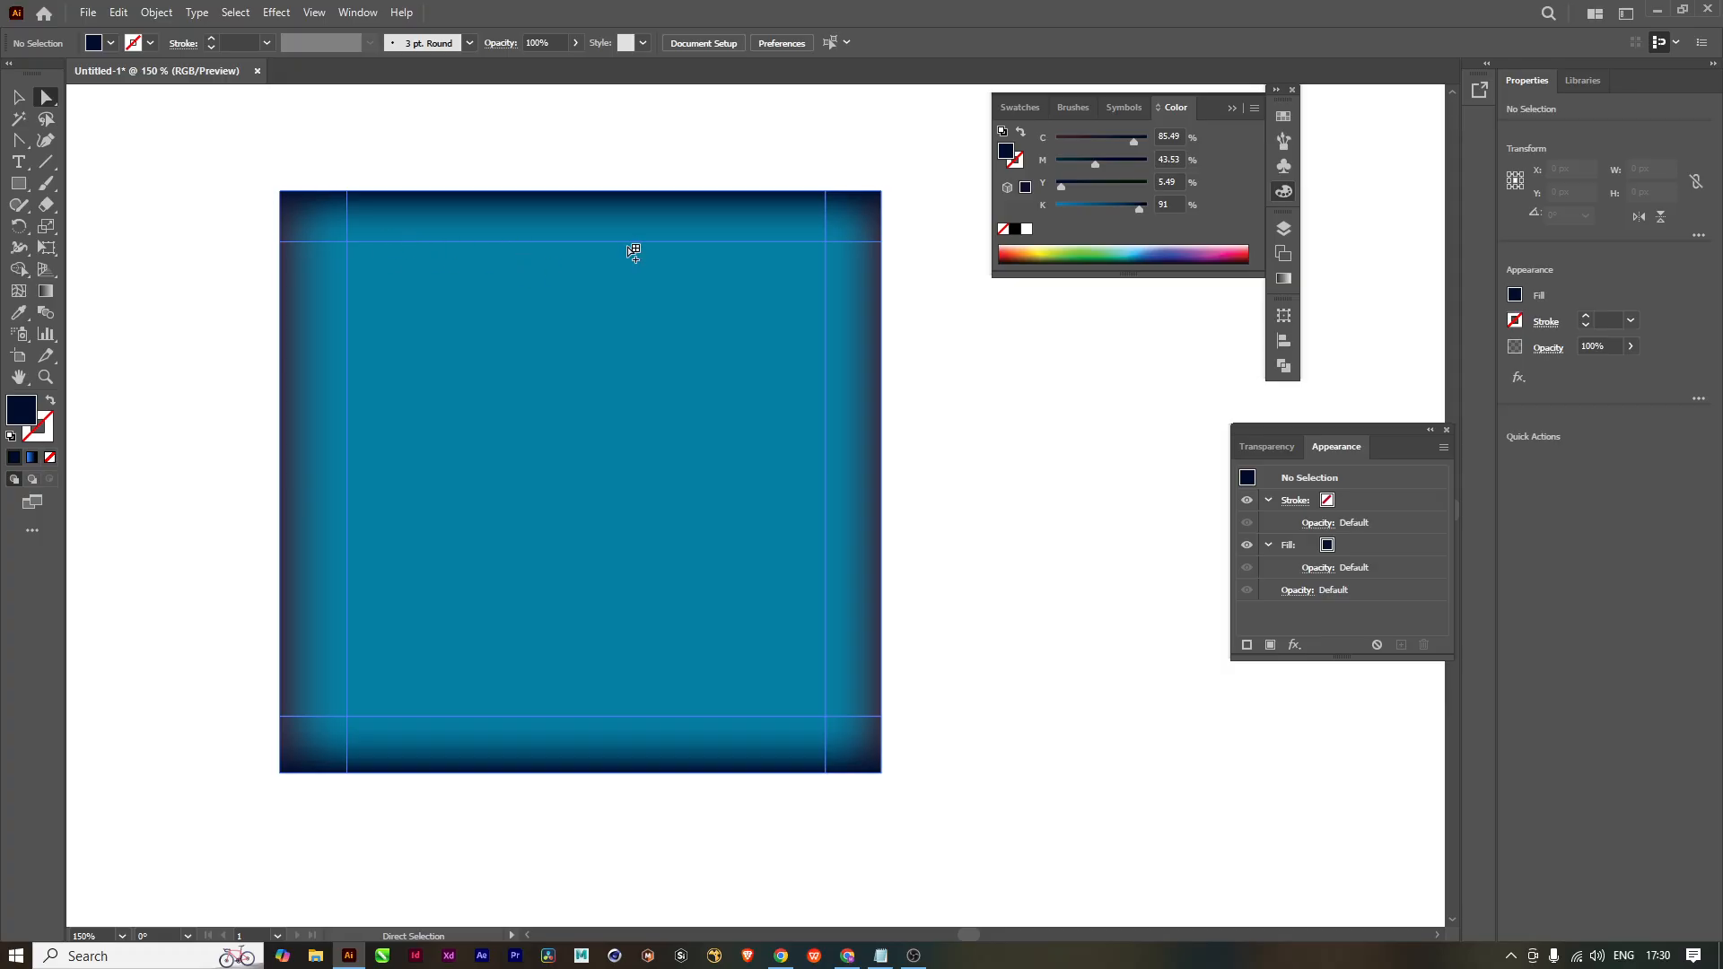
{"action": "key", "text": "u"}
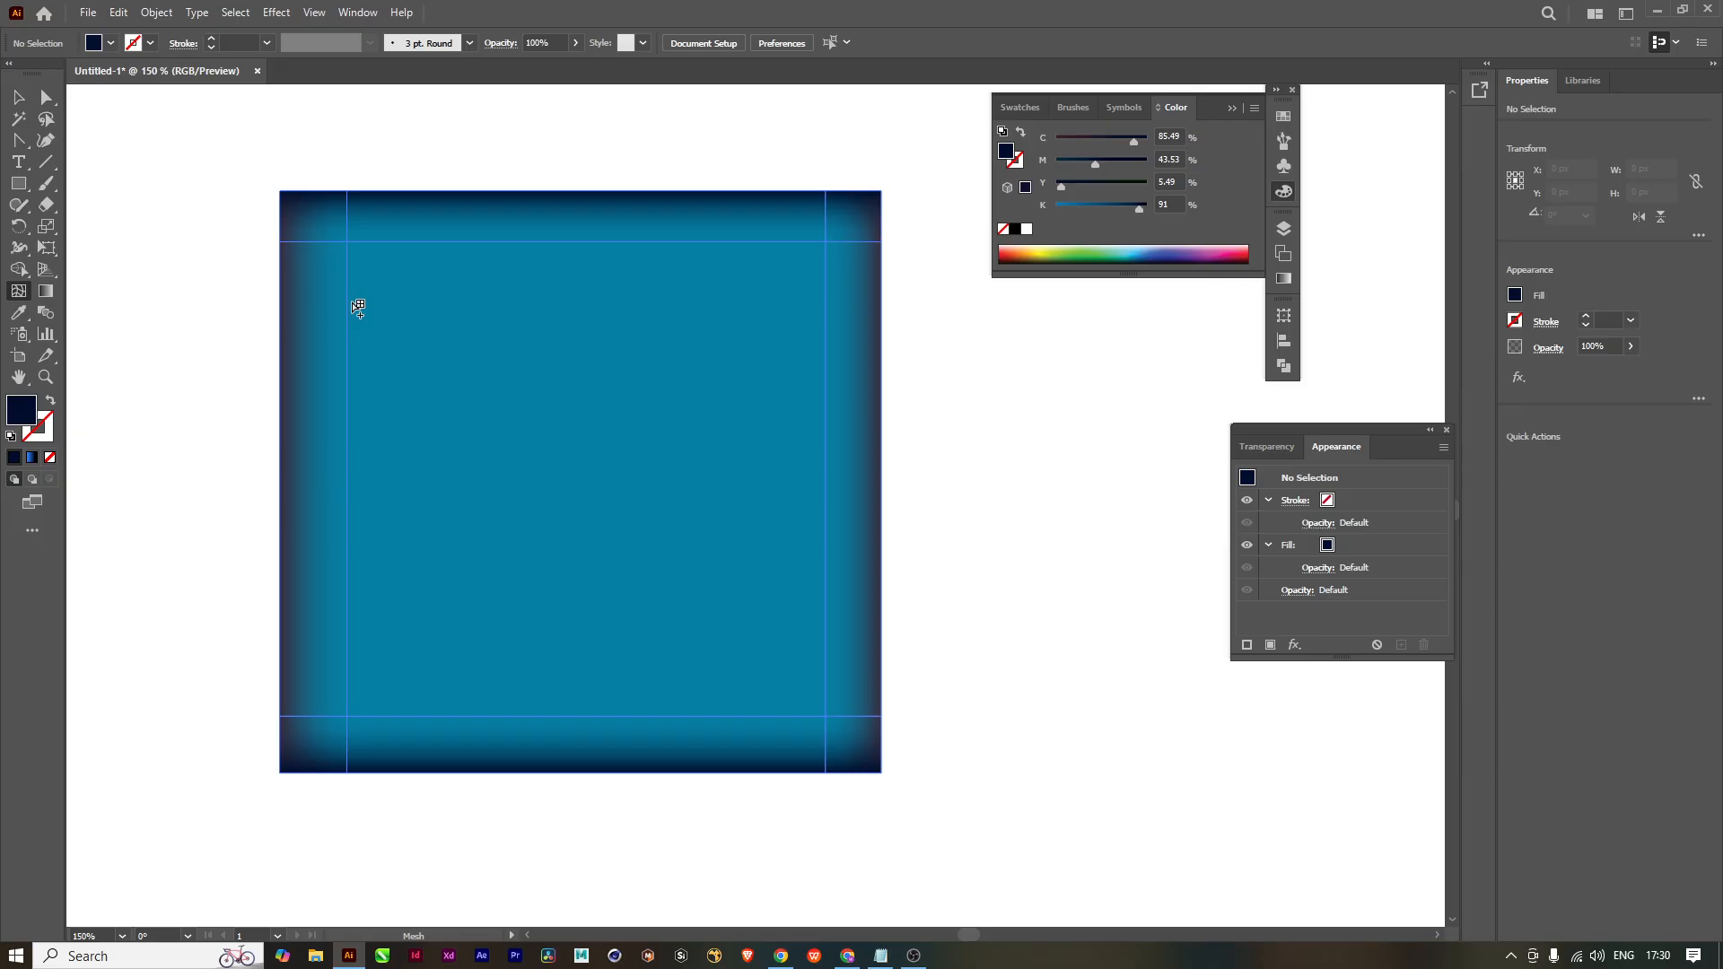
{"action": "left_click", "coordinate": [446, 241]}
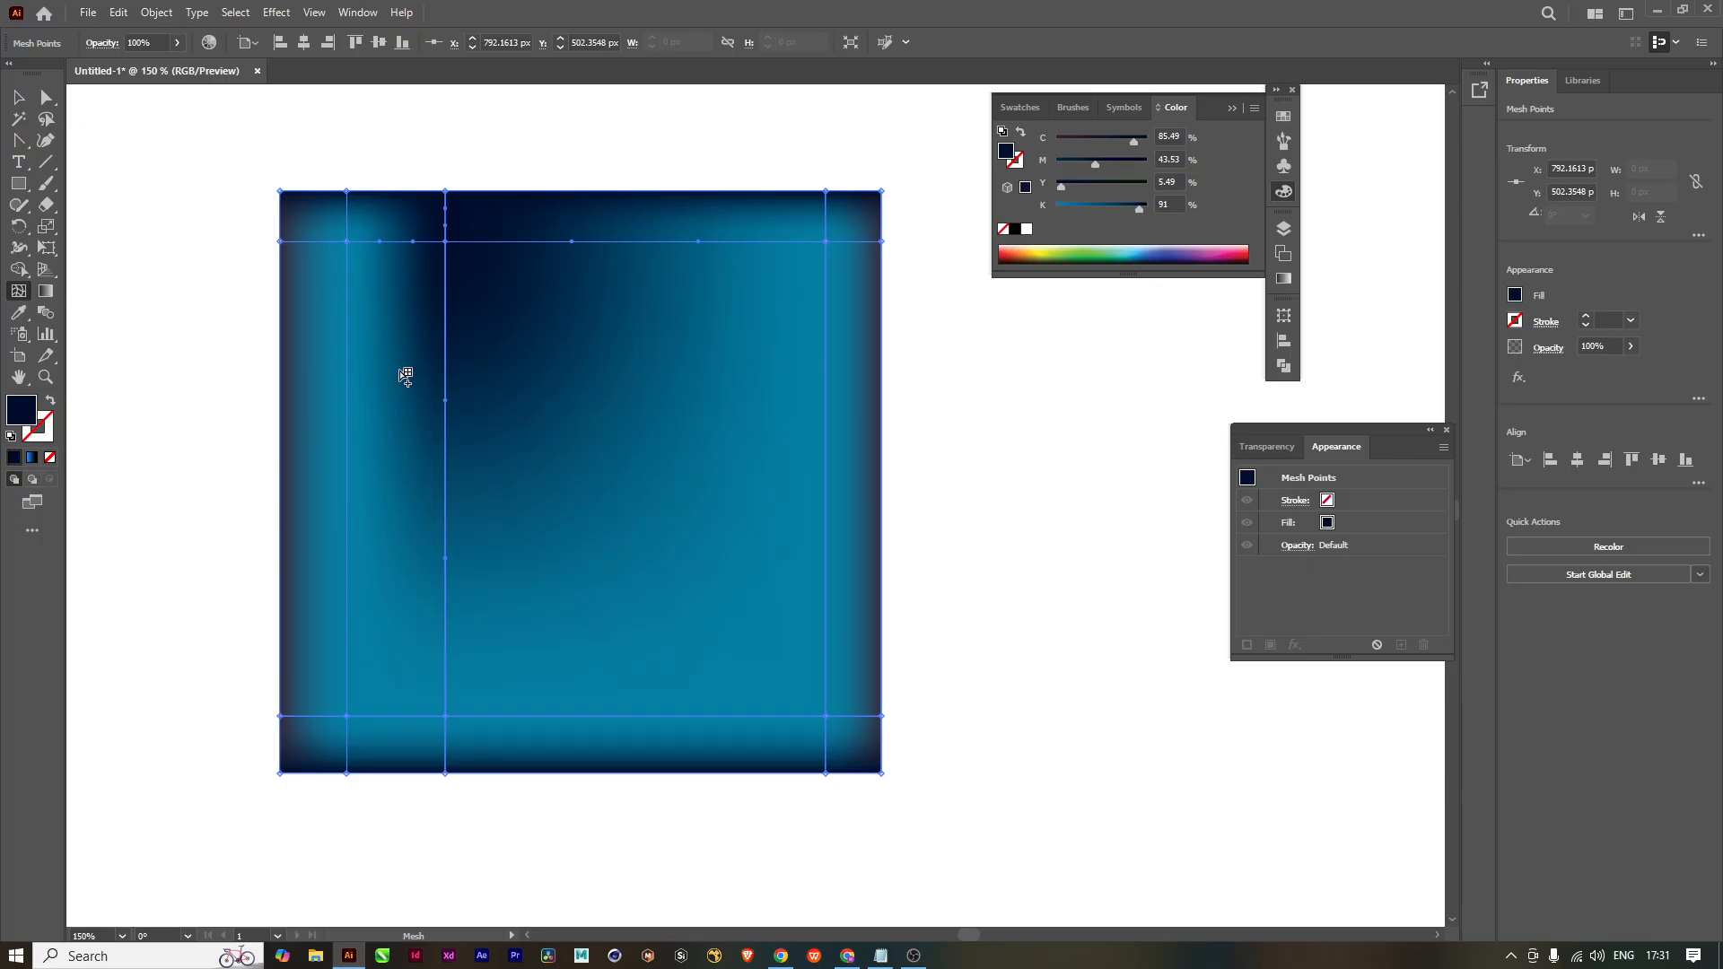
{"action": "key", "text": "i"}
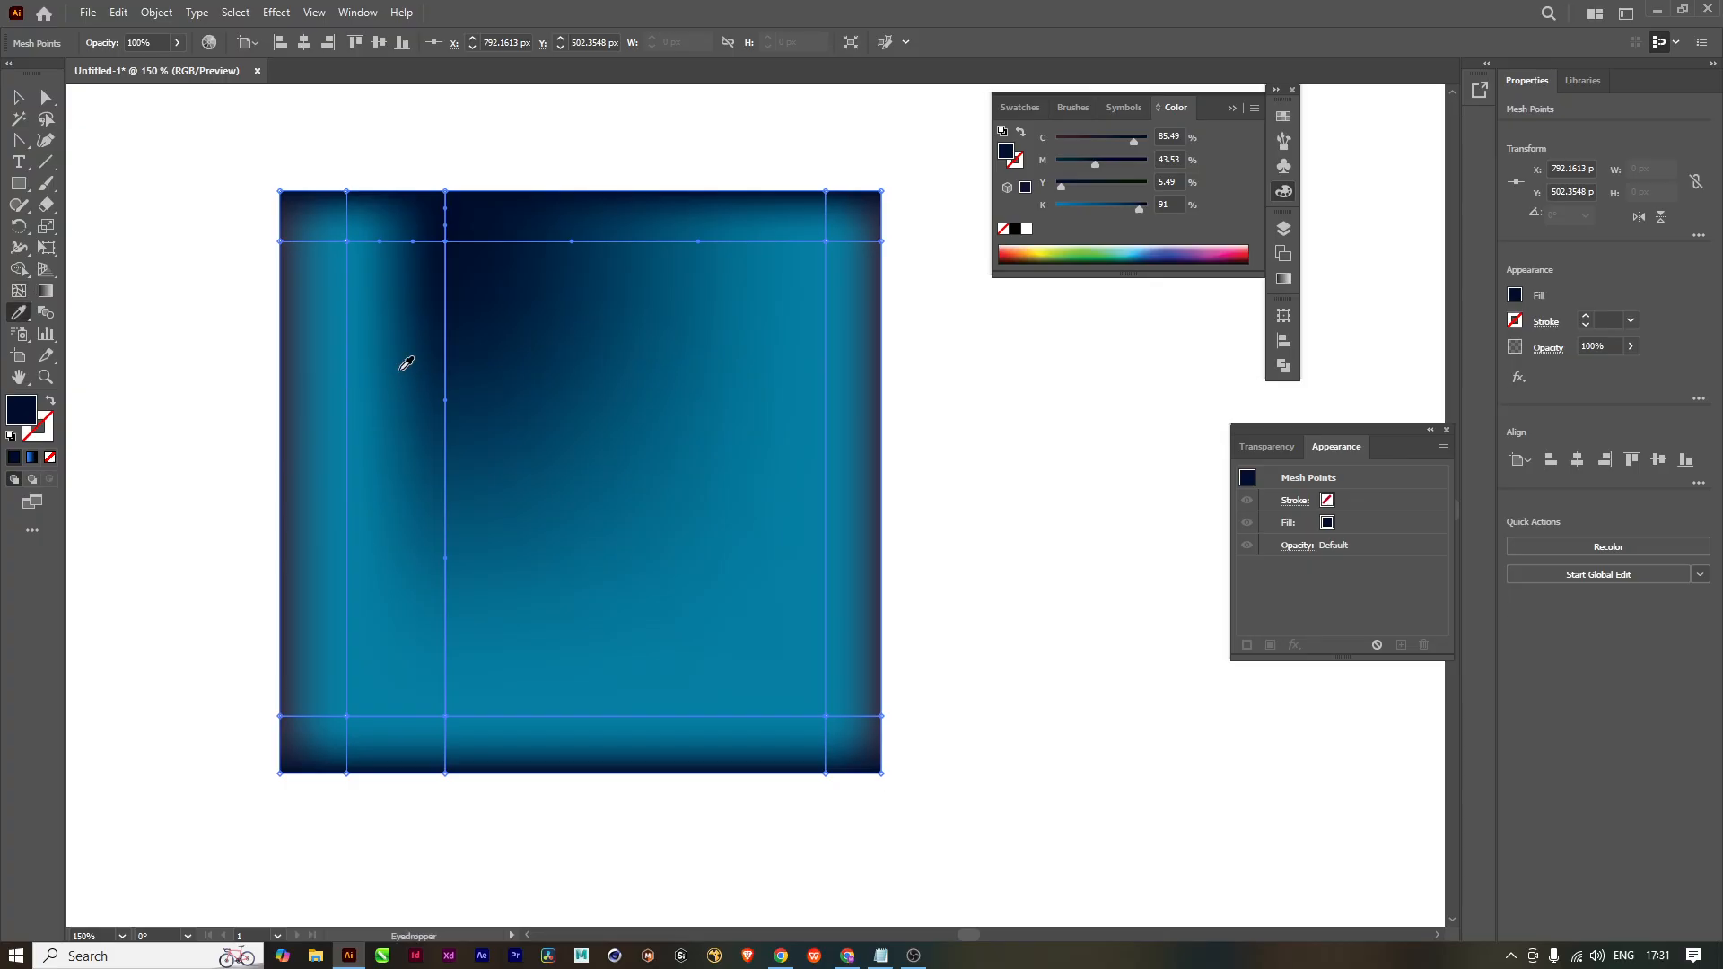
{"action": "left_click", "coordinate": [741, 513]}
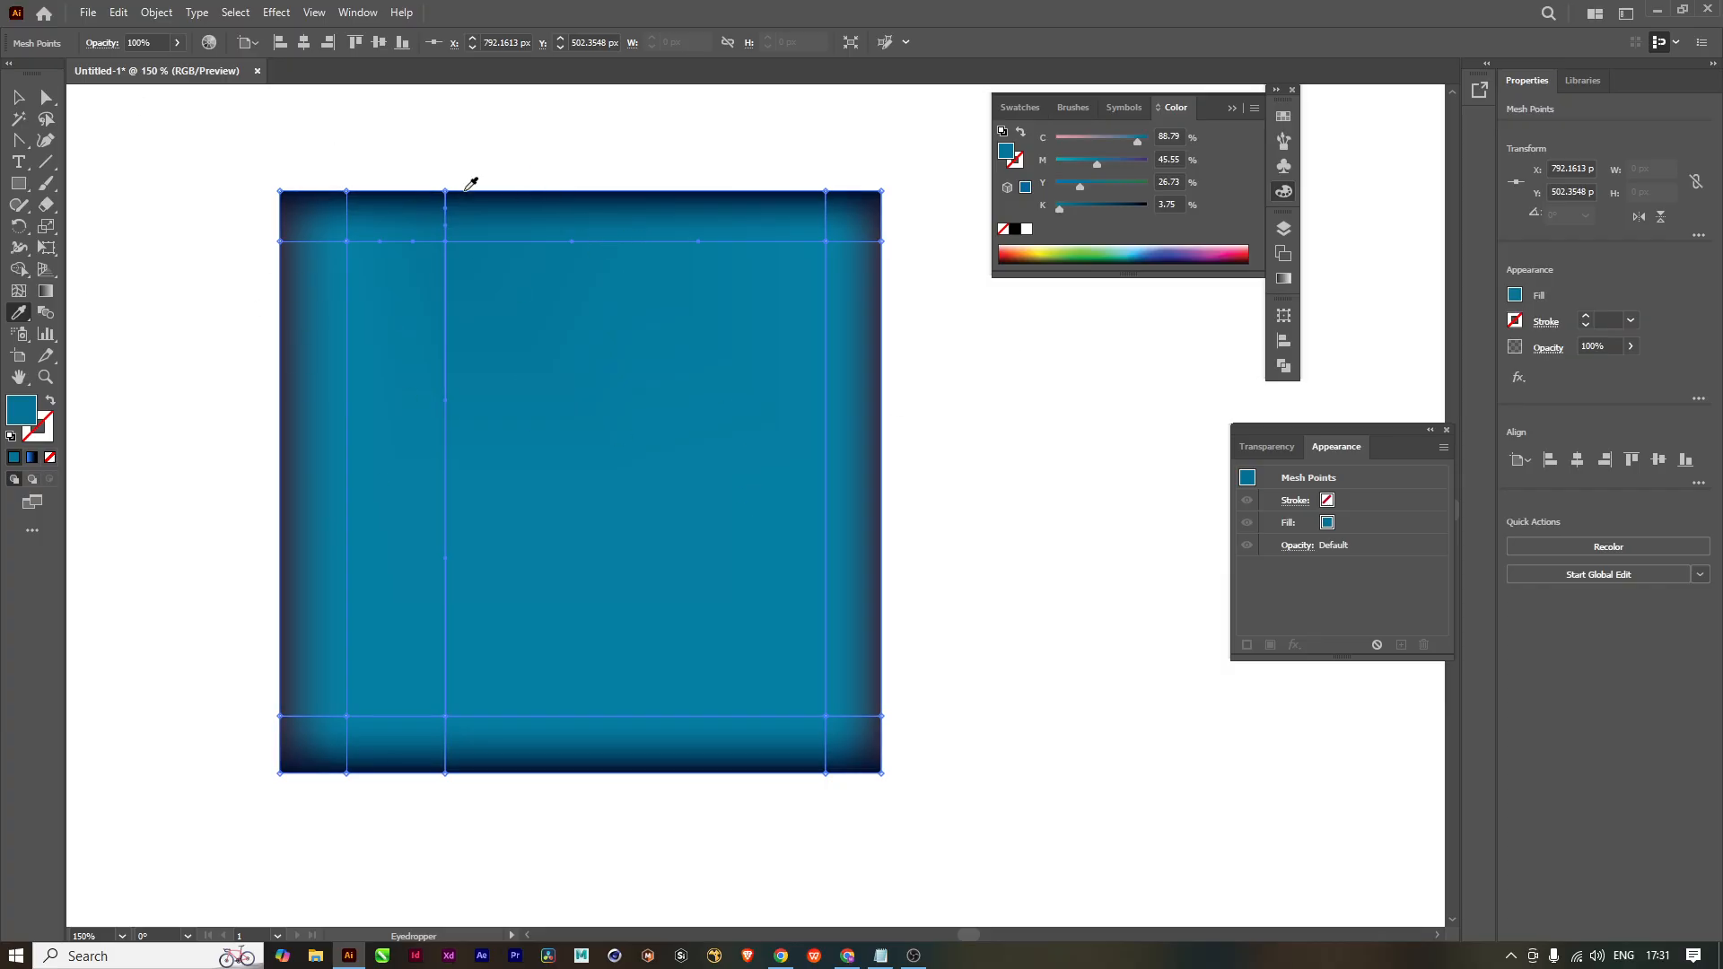
Step: Add a horizontal mesh line at Y about 605 px from the rectangle's left edge
{"action": "key", "text": "u"}
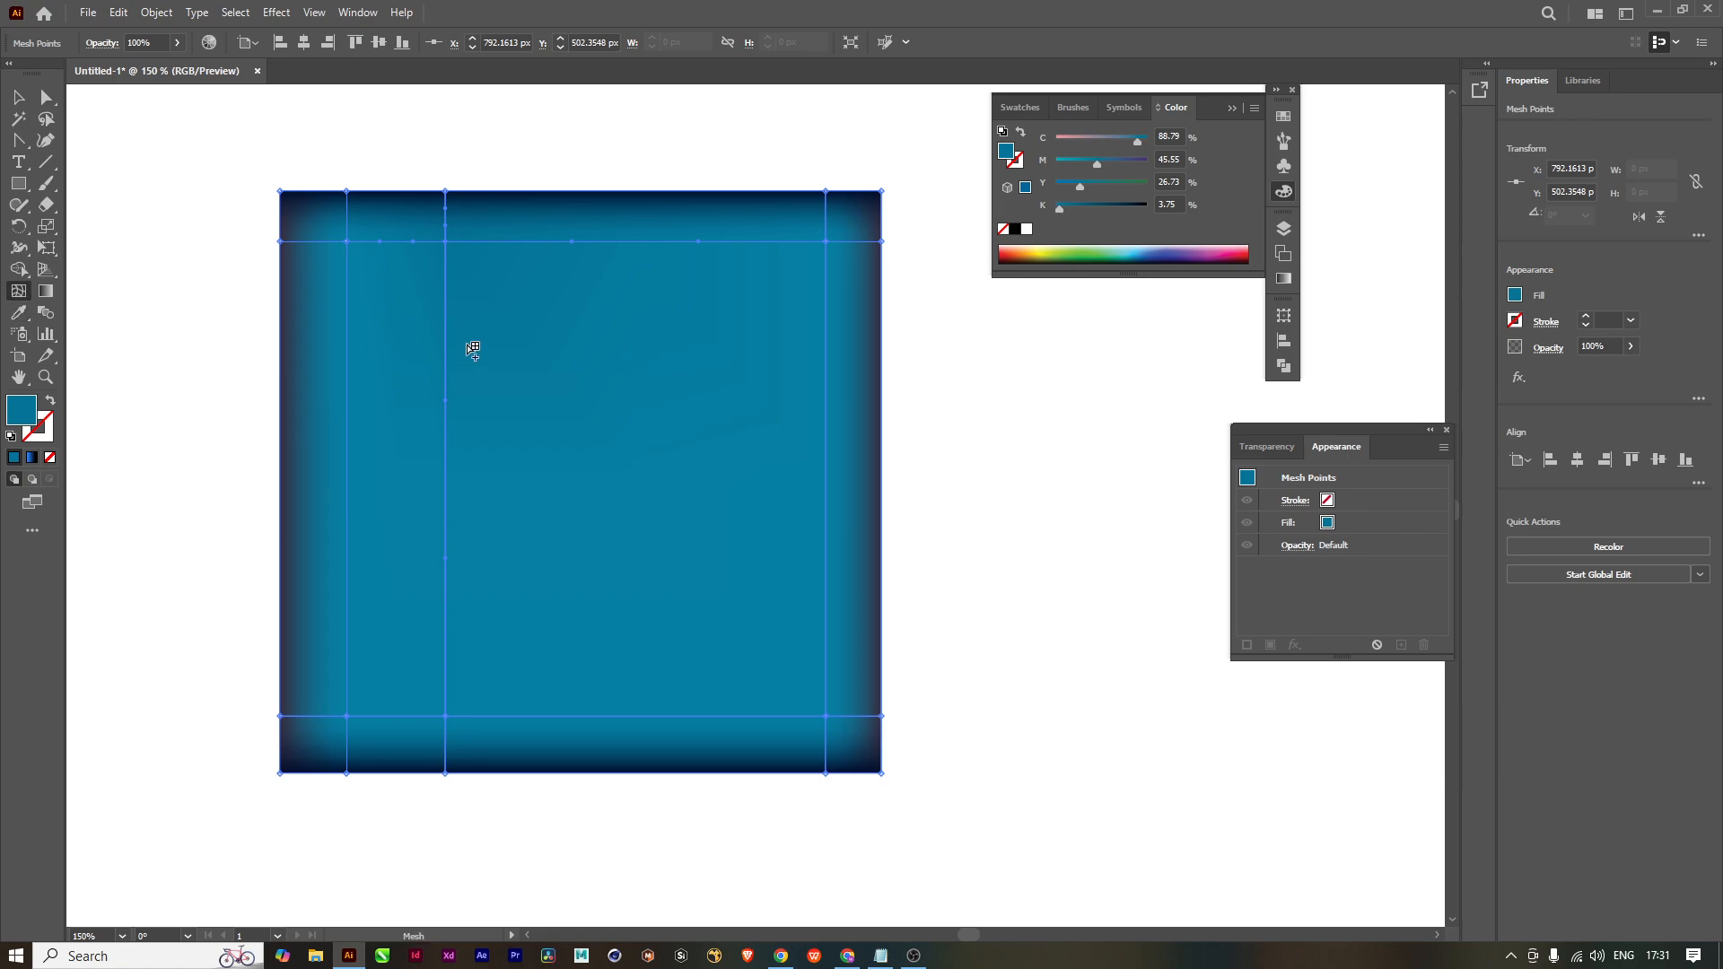
{"action": "scroll", "coordinate": [461, 332], "scroll_direction": "up", "scroll_amount": 2}
{"action": "scroll", "coordinate": [482, 350], "scroll_direction": "down", "scroll_amount": 2}
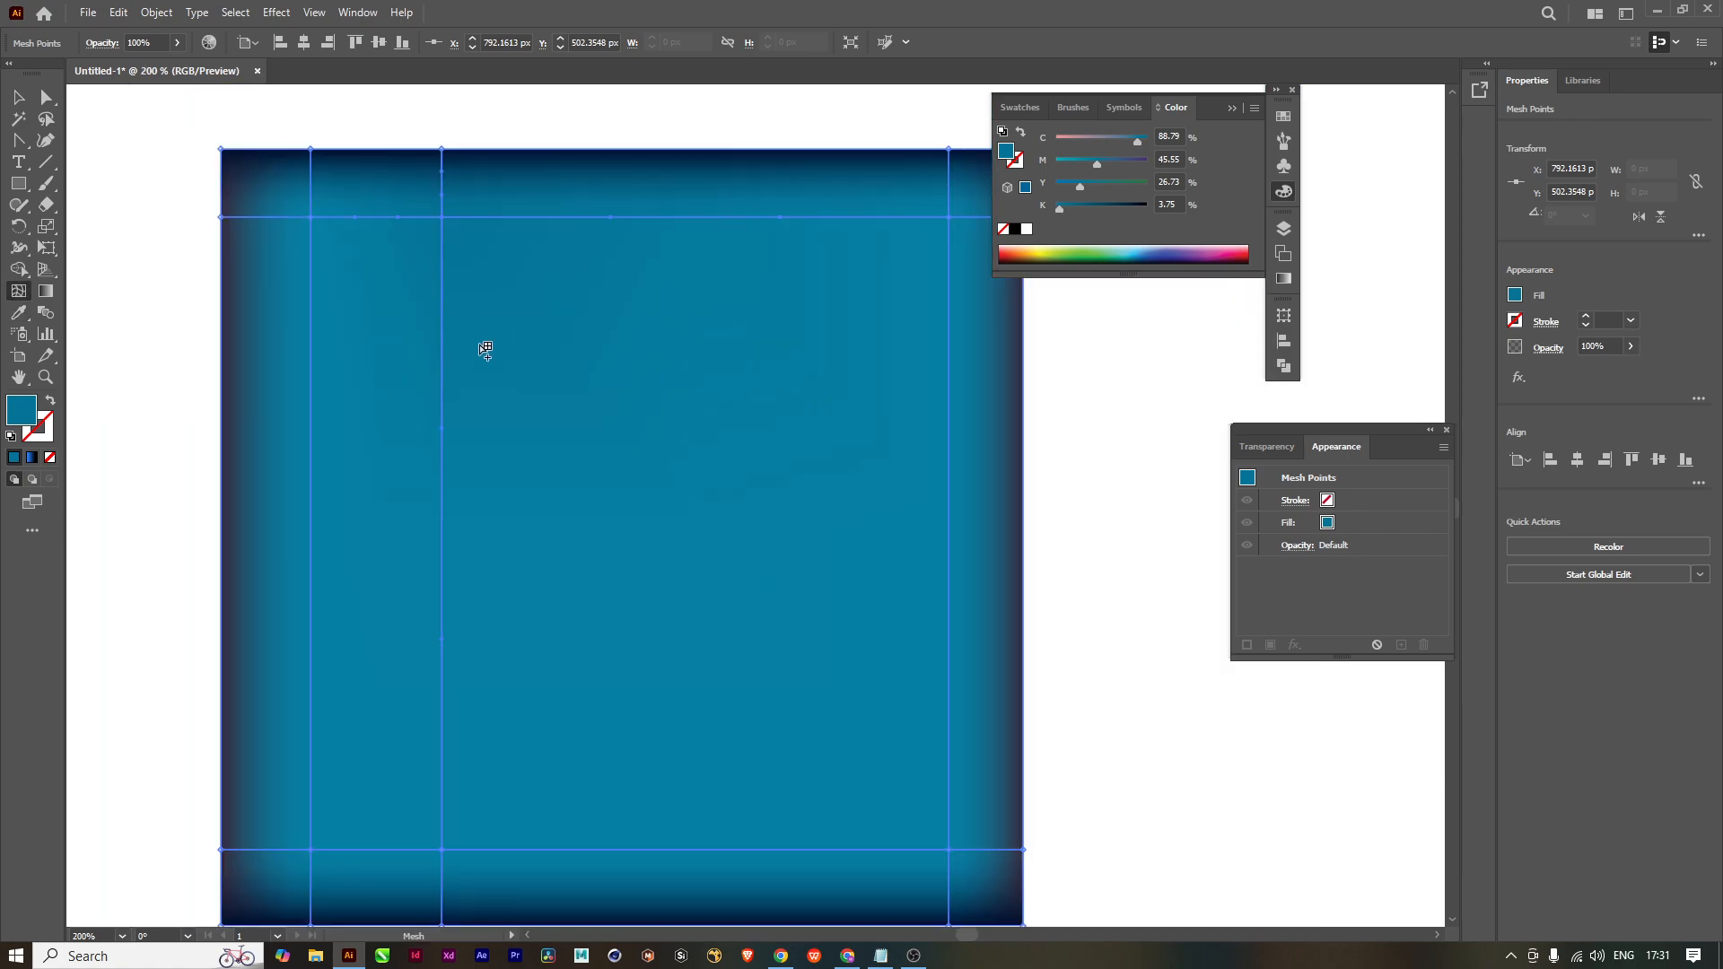
{"action": "mouse_move", "coordinate": [518, 495]}
{"action": "left_mouse_down"}
{"action": "mouse_move", "coordinate": [536, 499]}
{"action": "mouse_move", "coordinate": [529, 523]}
{"action": "left_mouse_up"}
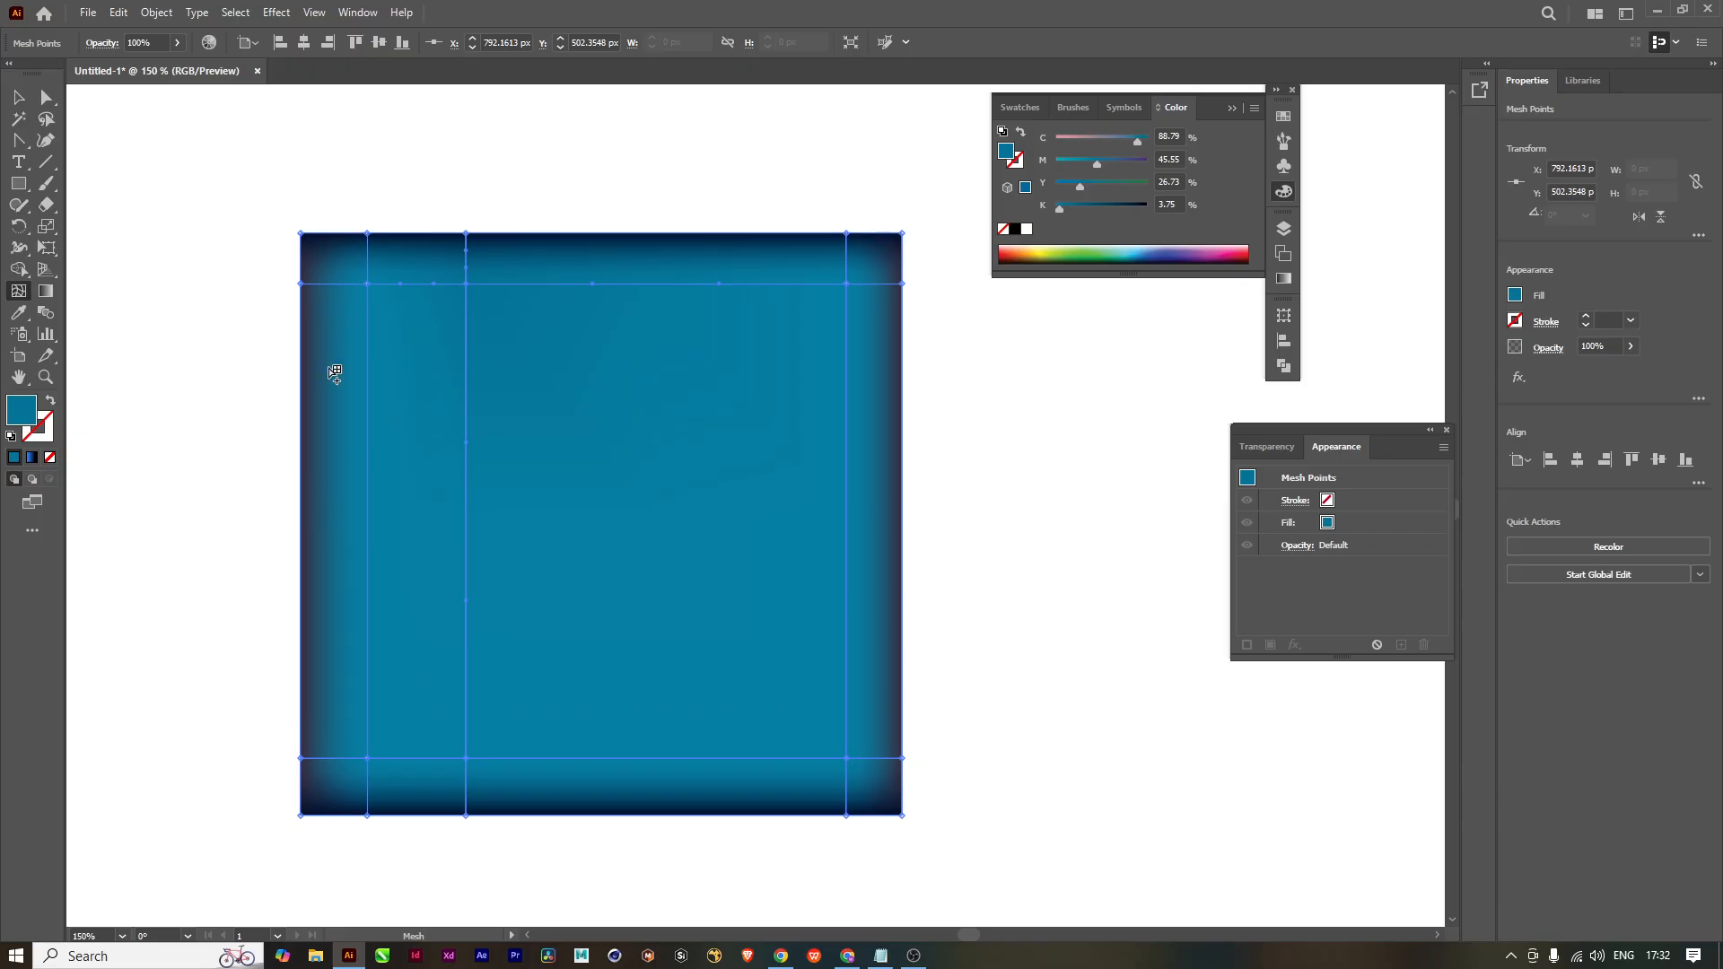
{"action": "left_click", "coordinate": [303, 462]}
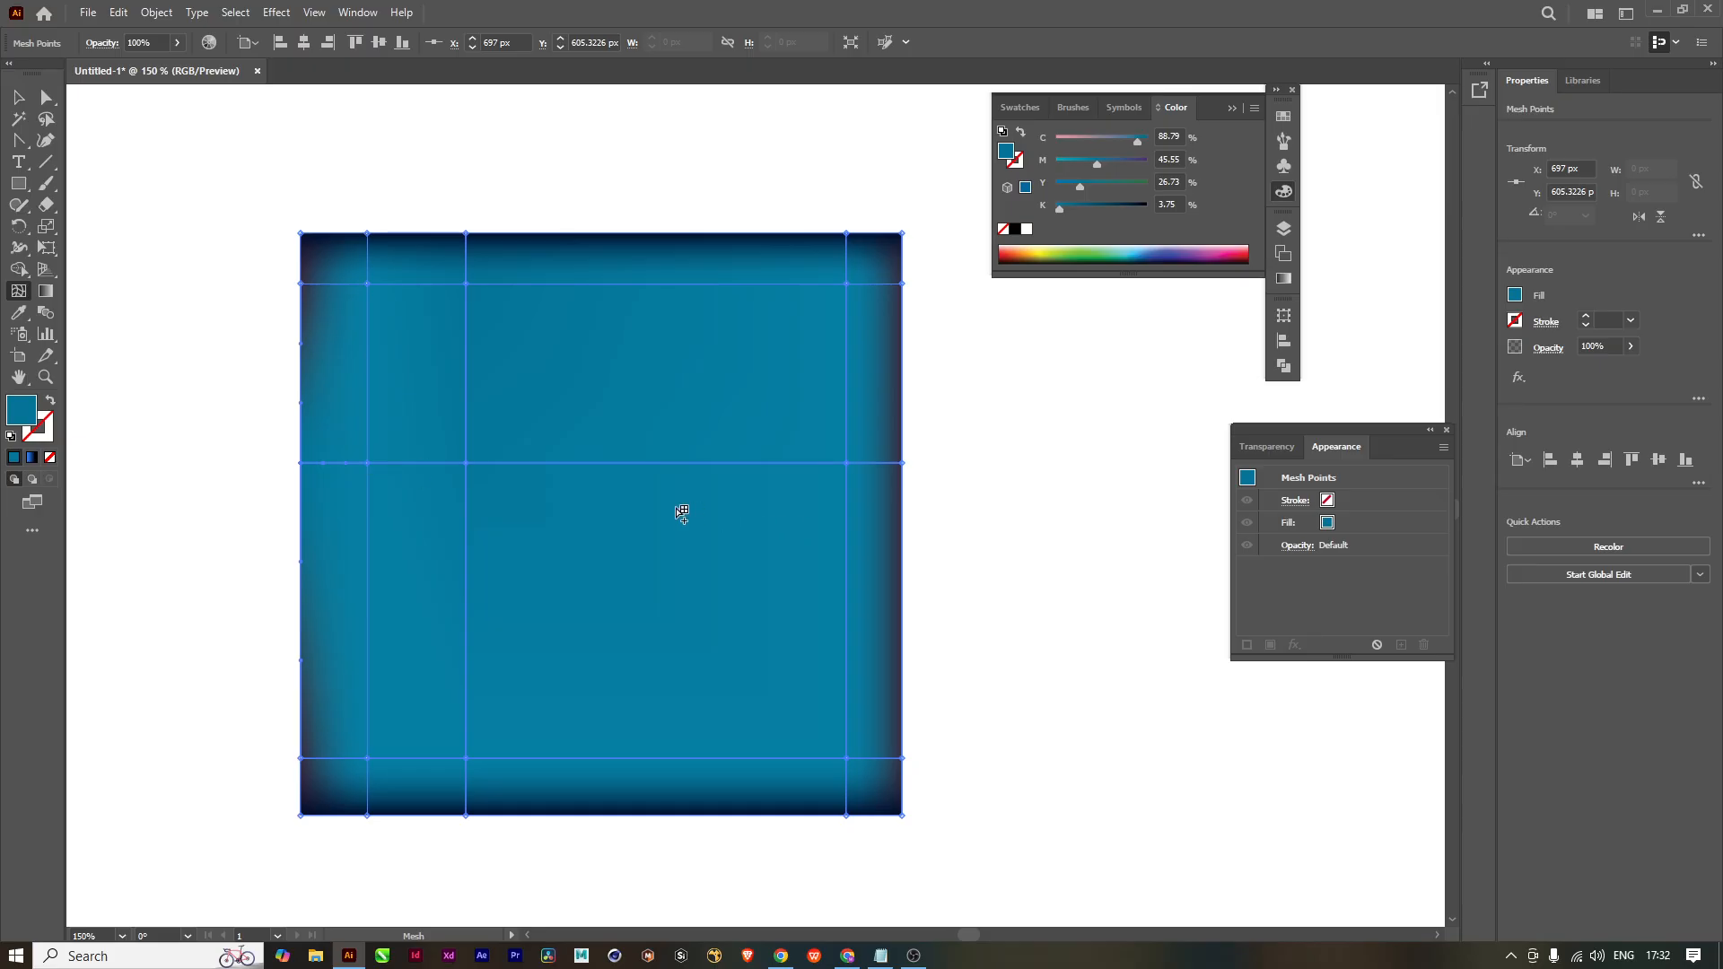
Step: Color the new line's mesh point at X about 736 px lime green (C 36.86, M 0, Y 100, K 0) and stretch its right handle outward and downward
{"action": "key", "text": "a"}
{"action": "left_click", "coordinate": [369, 465]}
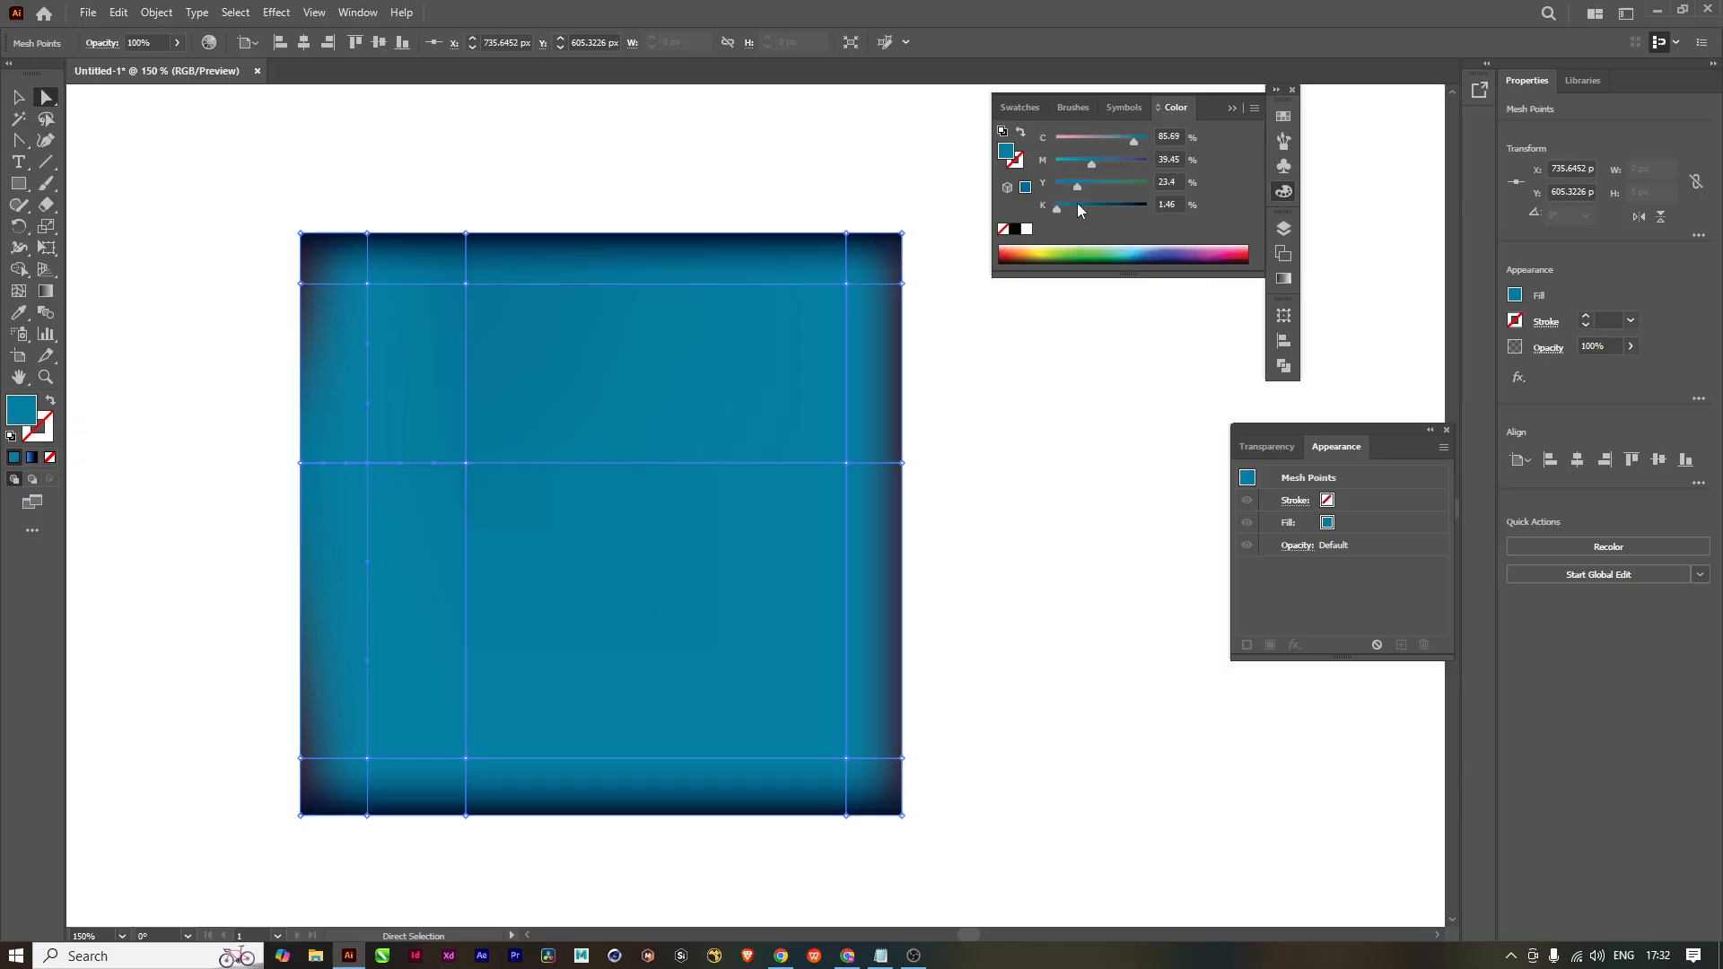
{"action": "left_click", "coordinate": [1059, 249]}
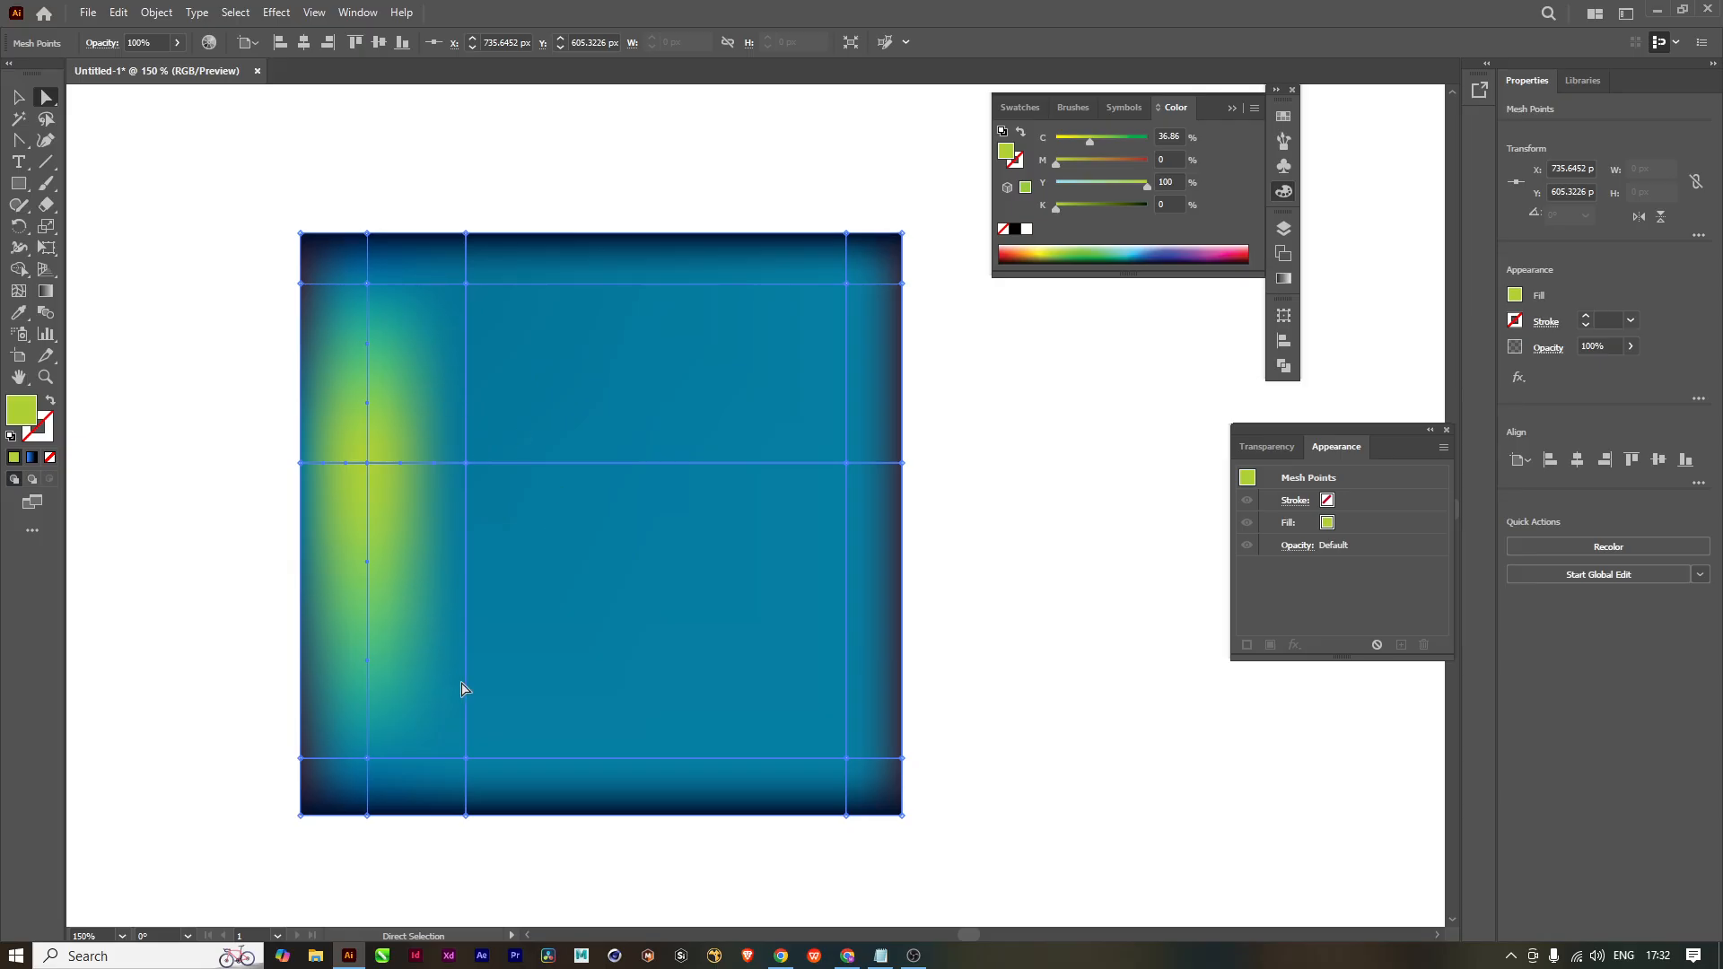
{"action": "scroll", "coordinate": [377, 470], "scroll_direction": "up", "scroll_amount": 3}
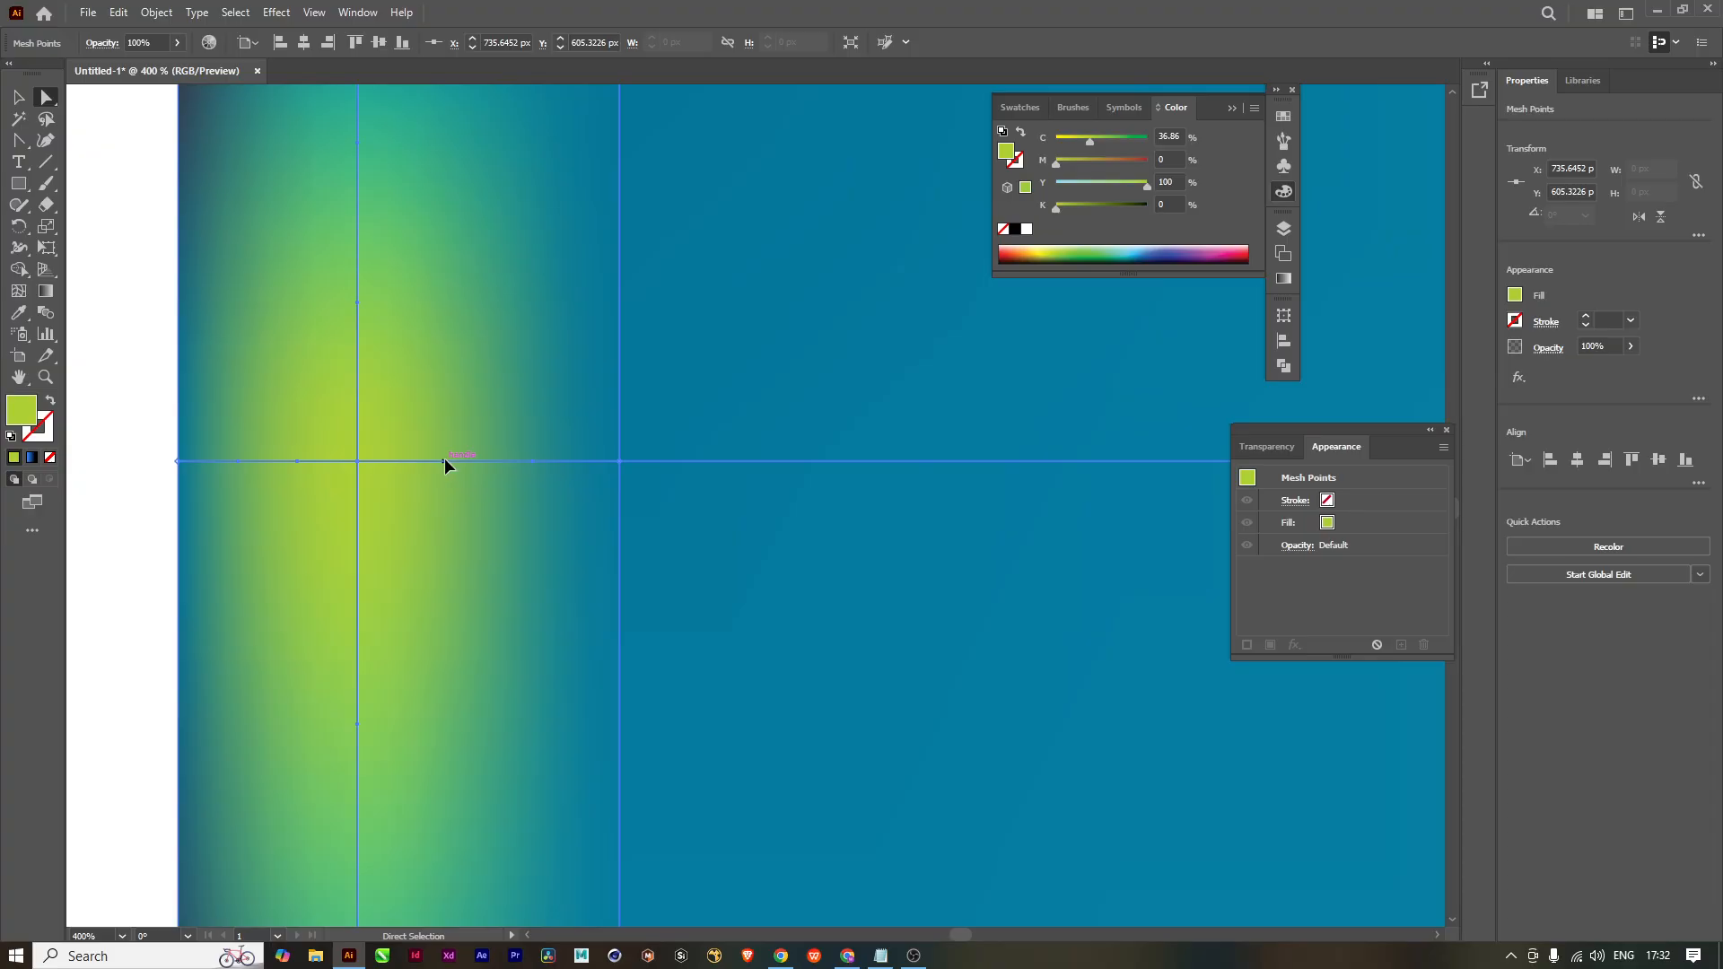
{"action": "left_click_drag", "start_coordinate": [445, 457], "coordinate": [797, 579]}
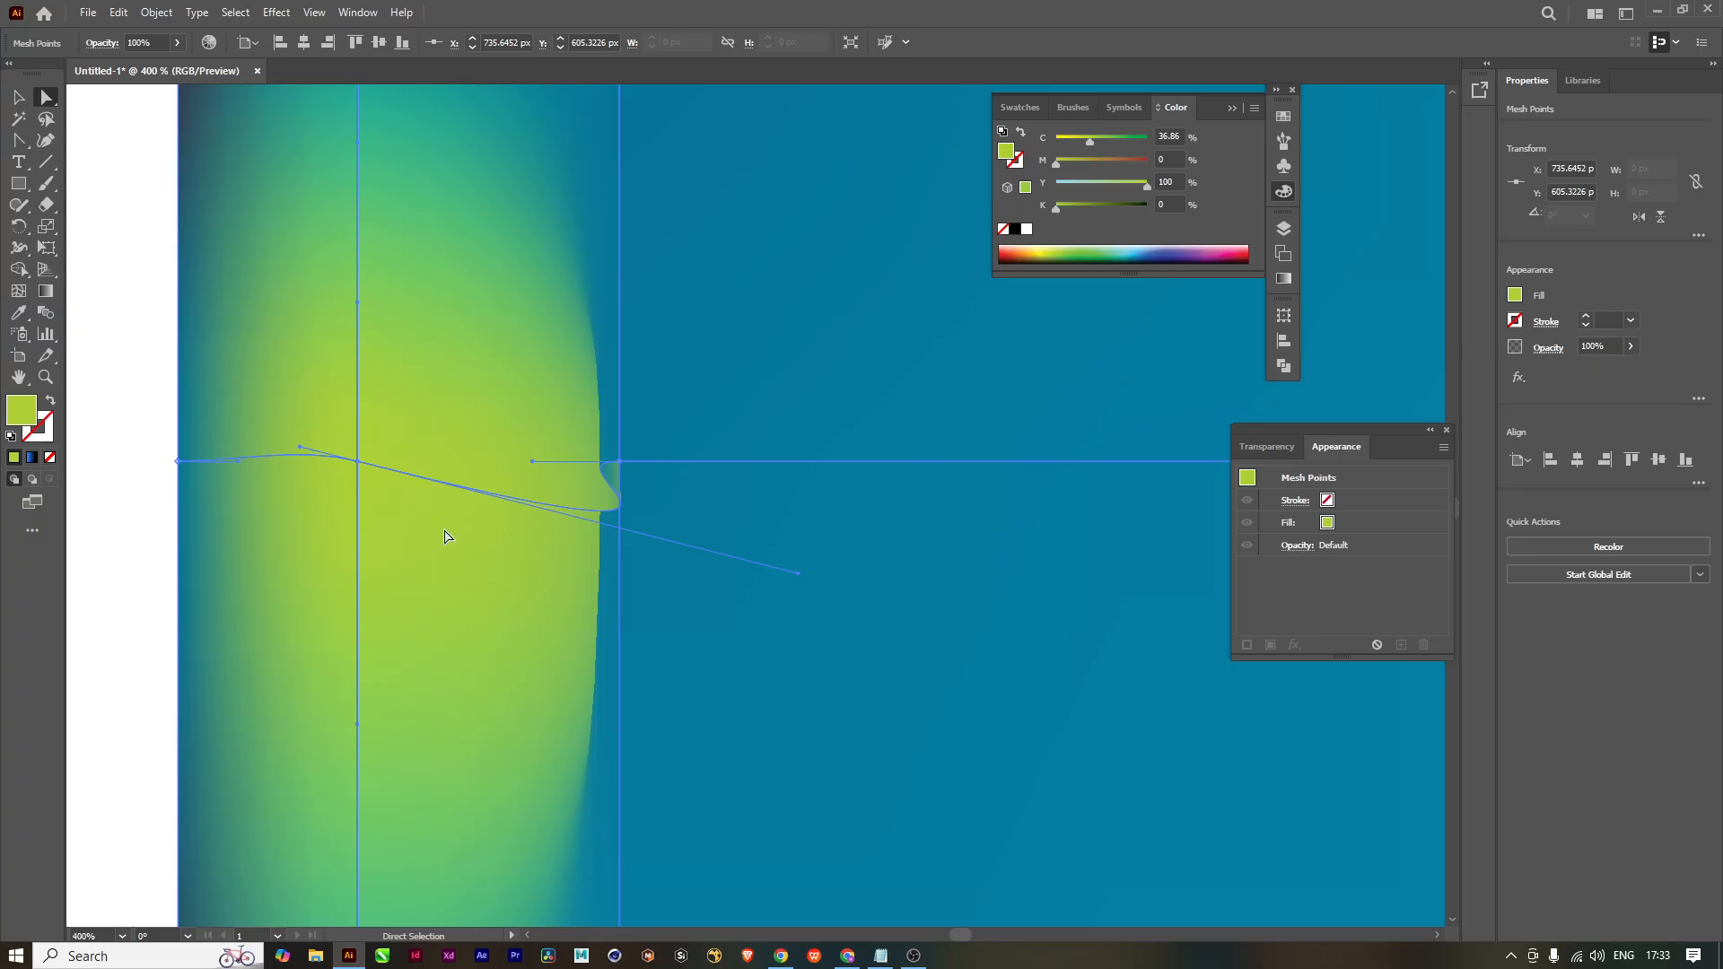
Step: Pull the left edge point's handle downward, shift the blue mesh point to X about 797 px, Y about 609 px, and tilt its handles
{"action": "left_click_drag", "start_coordinate": [477, 609], "coordinate": [561, 610]}
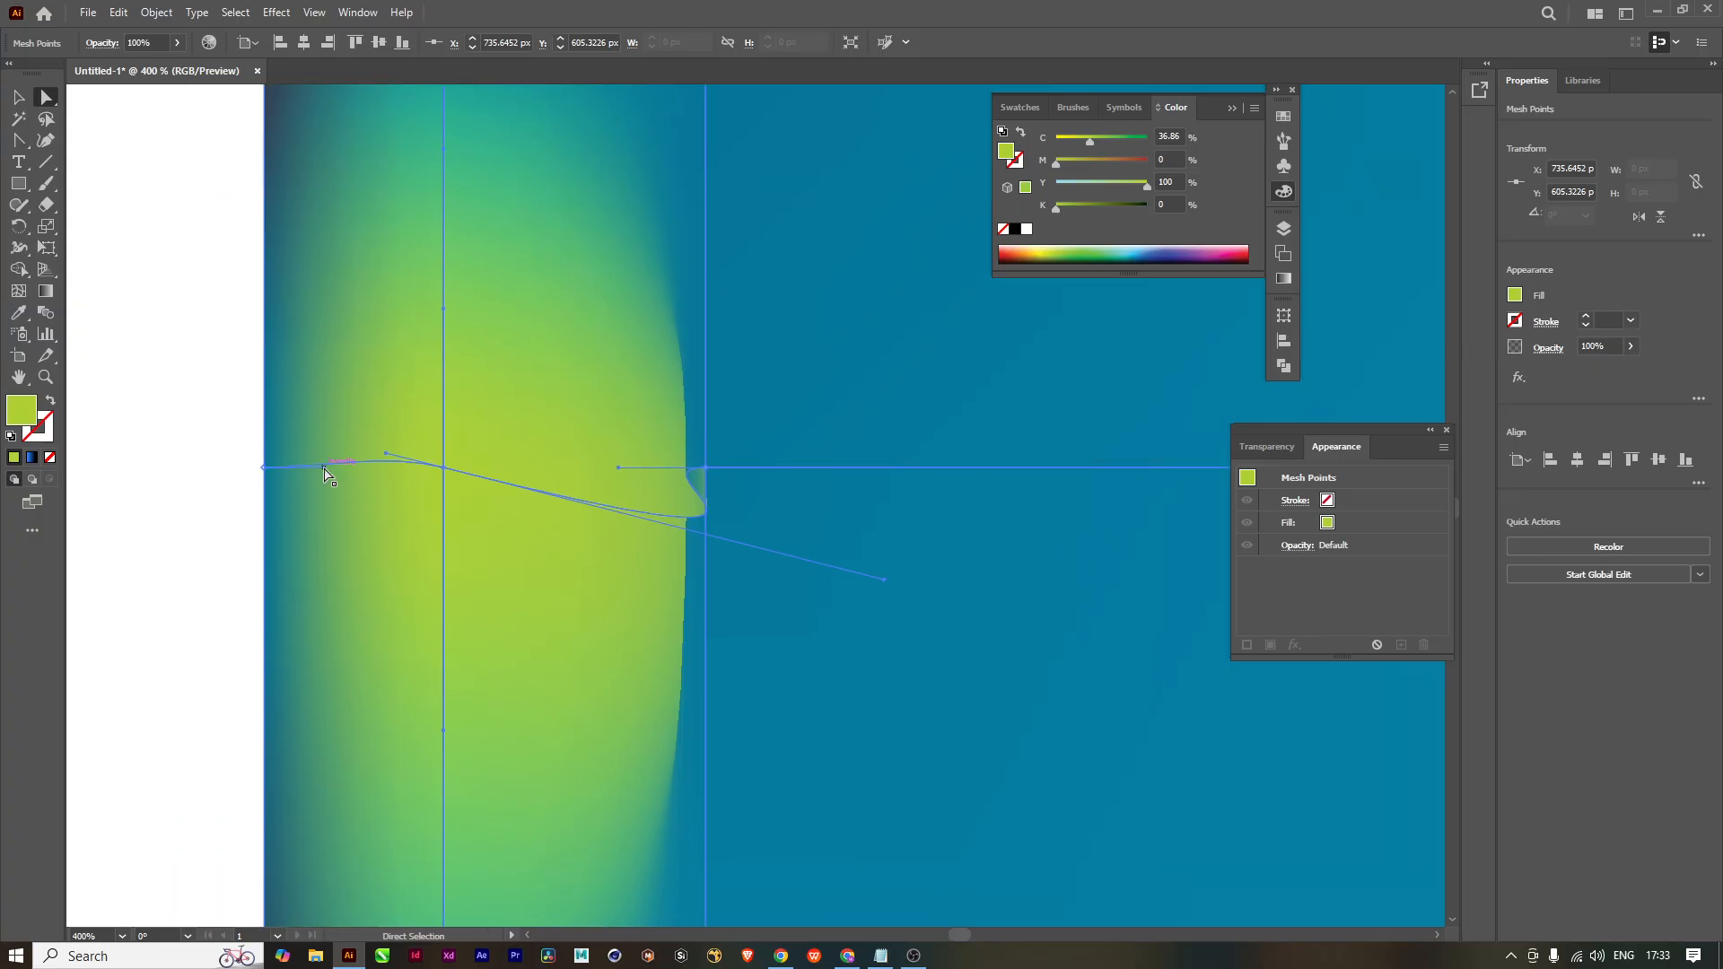
{"action": "left_click_drag", "start_coordinate": [325, 467], "coordinate": [320, 531]}
{"action": "mouse_move", "coordinate": [884, 589]}
{"action": "left_mouse_down"}
{"action": "mouse_move", "coordinate": [811, 585]}
{"action": "mouse_move", "coordinate": [876, 595]}
{"action": "left_mouse_up"}
{"action": "left_click_drag", "start_coordinate": [904, 601], "coordinate": [903, 599]}
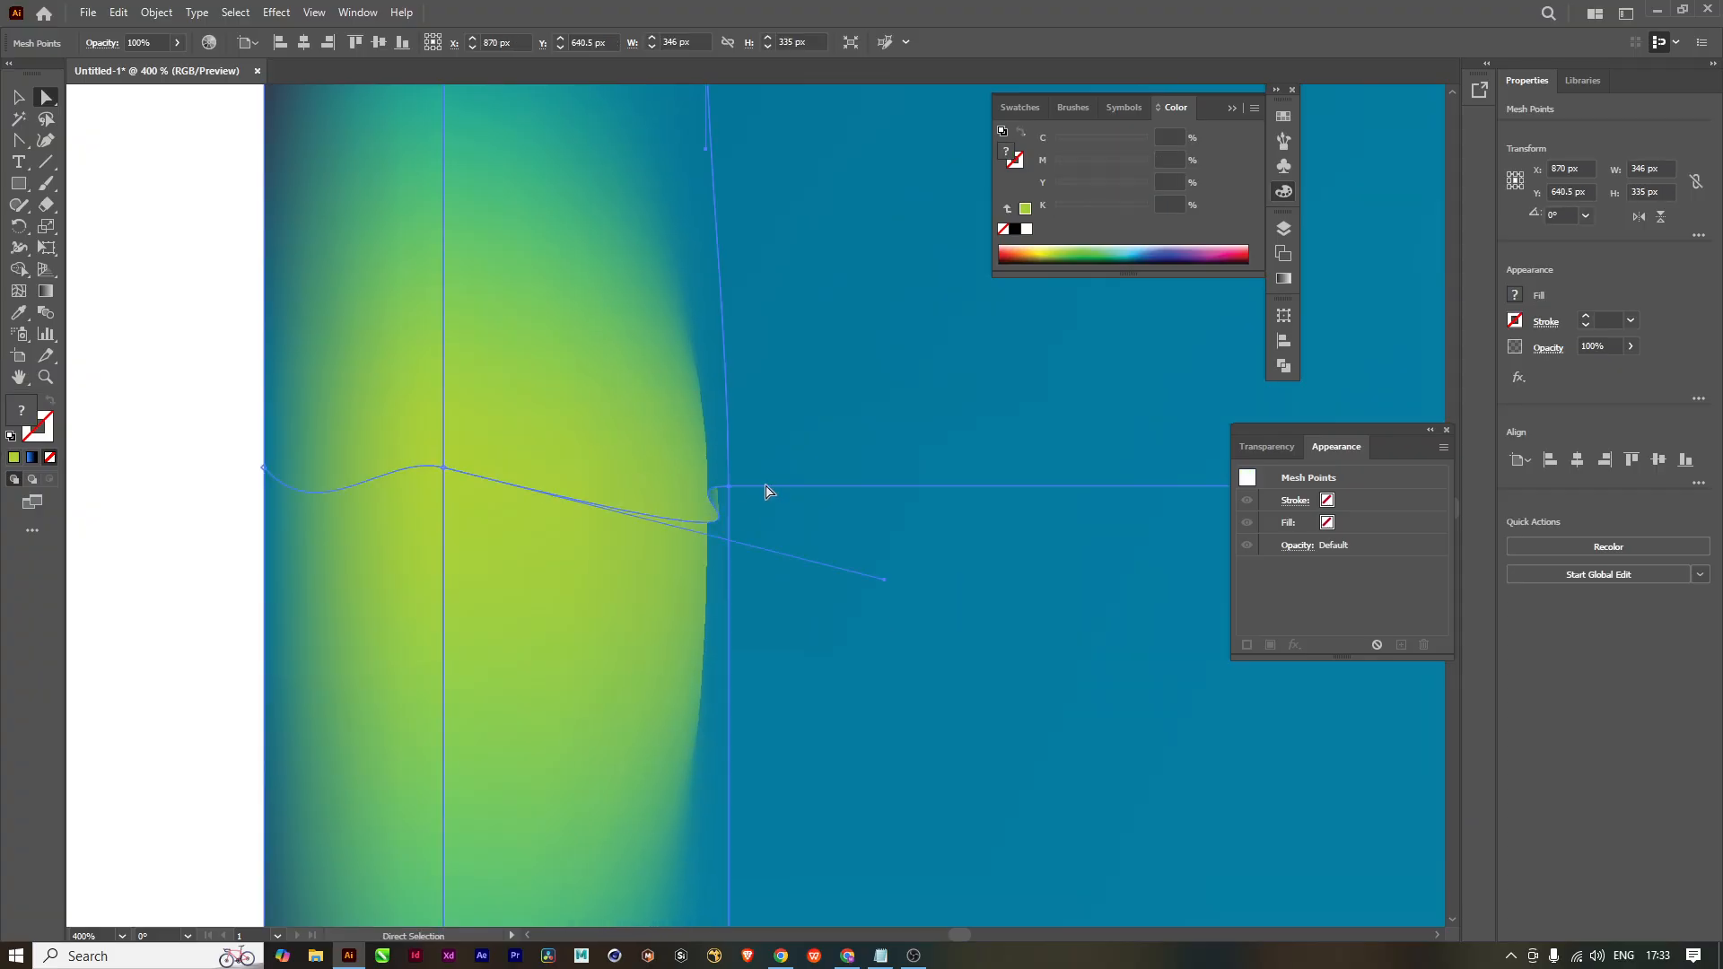
{"action": "left_click", "coordinate": [728, 488]}
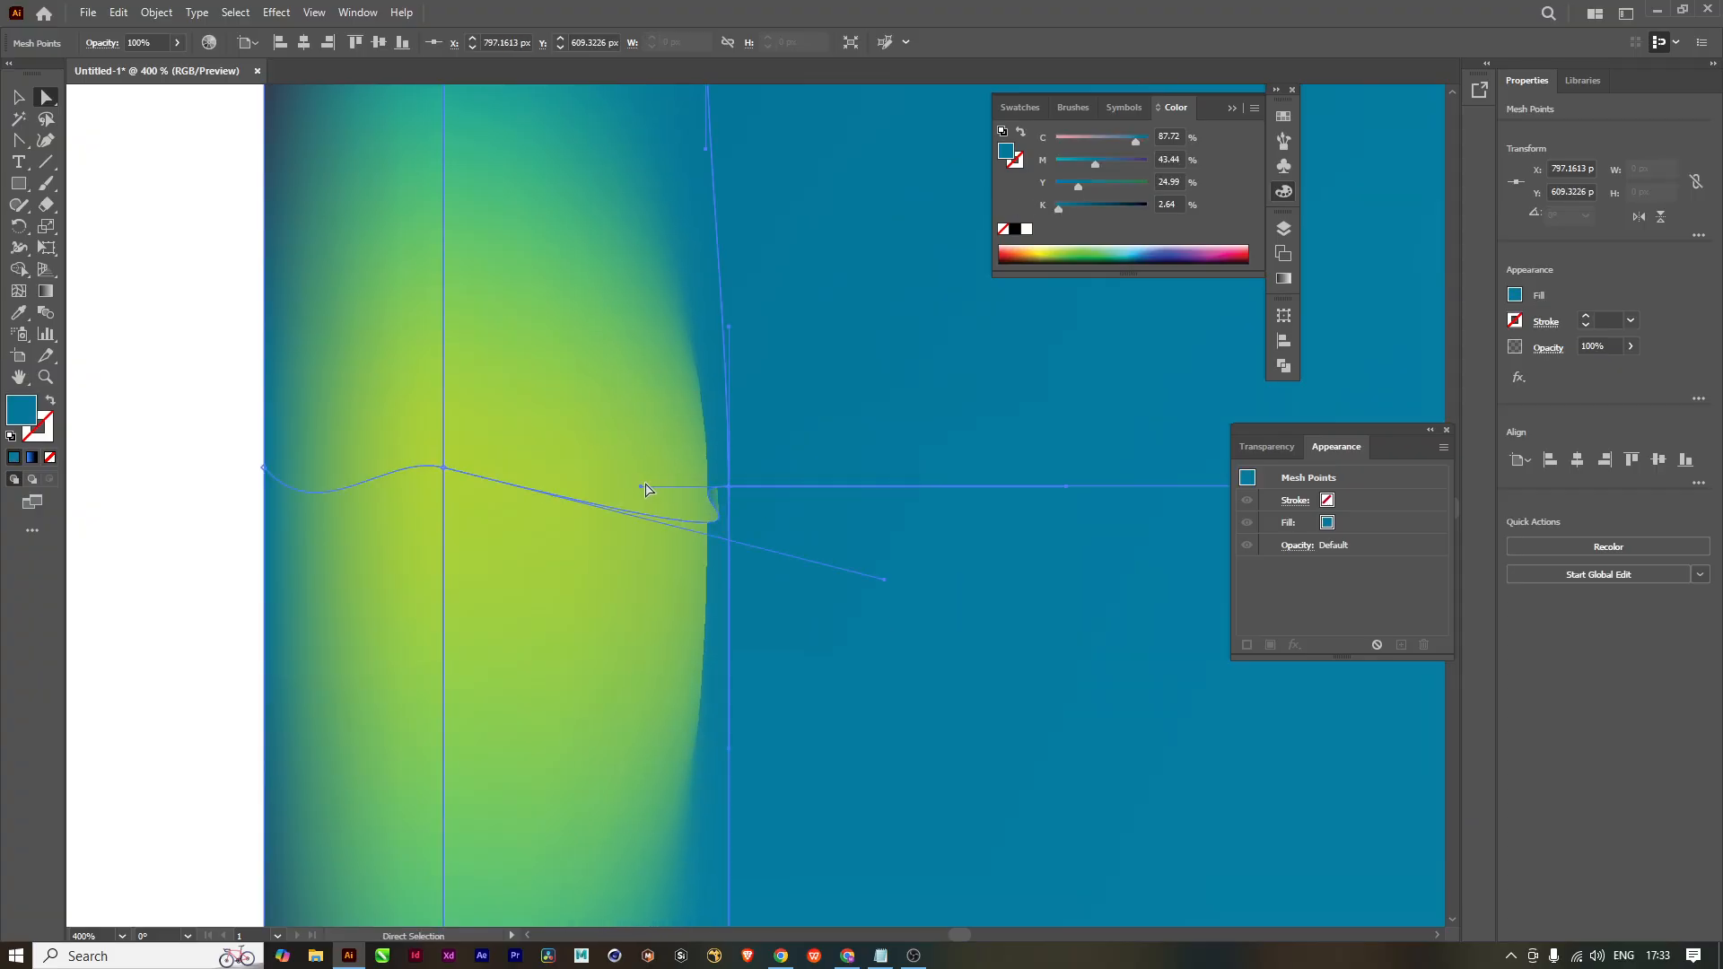
{"action": "left_click_drag", "start_coordinate": [642, 486], "coordinate": [641, 458]}
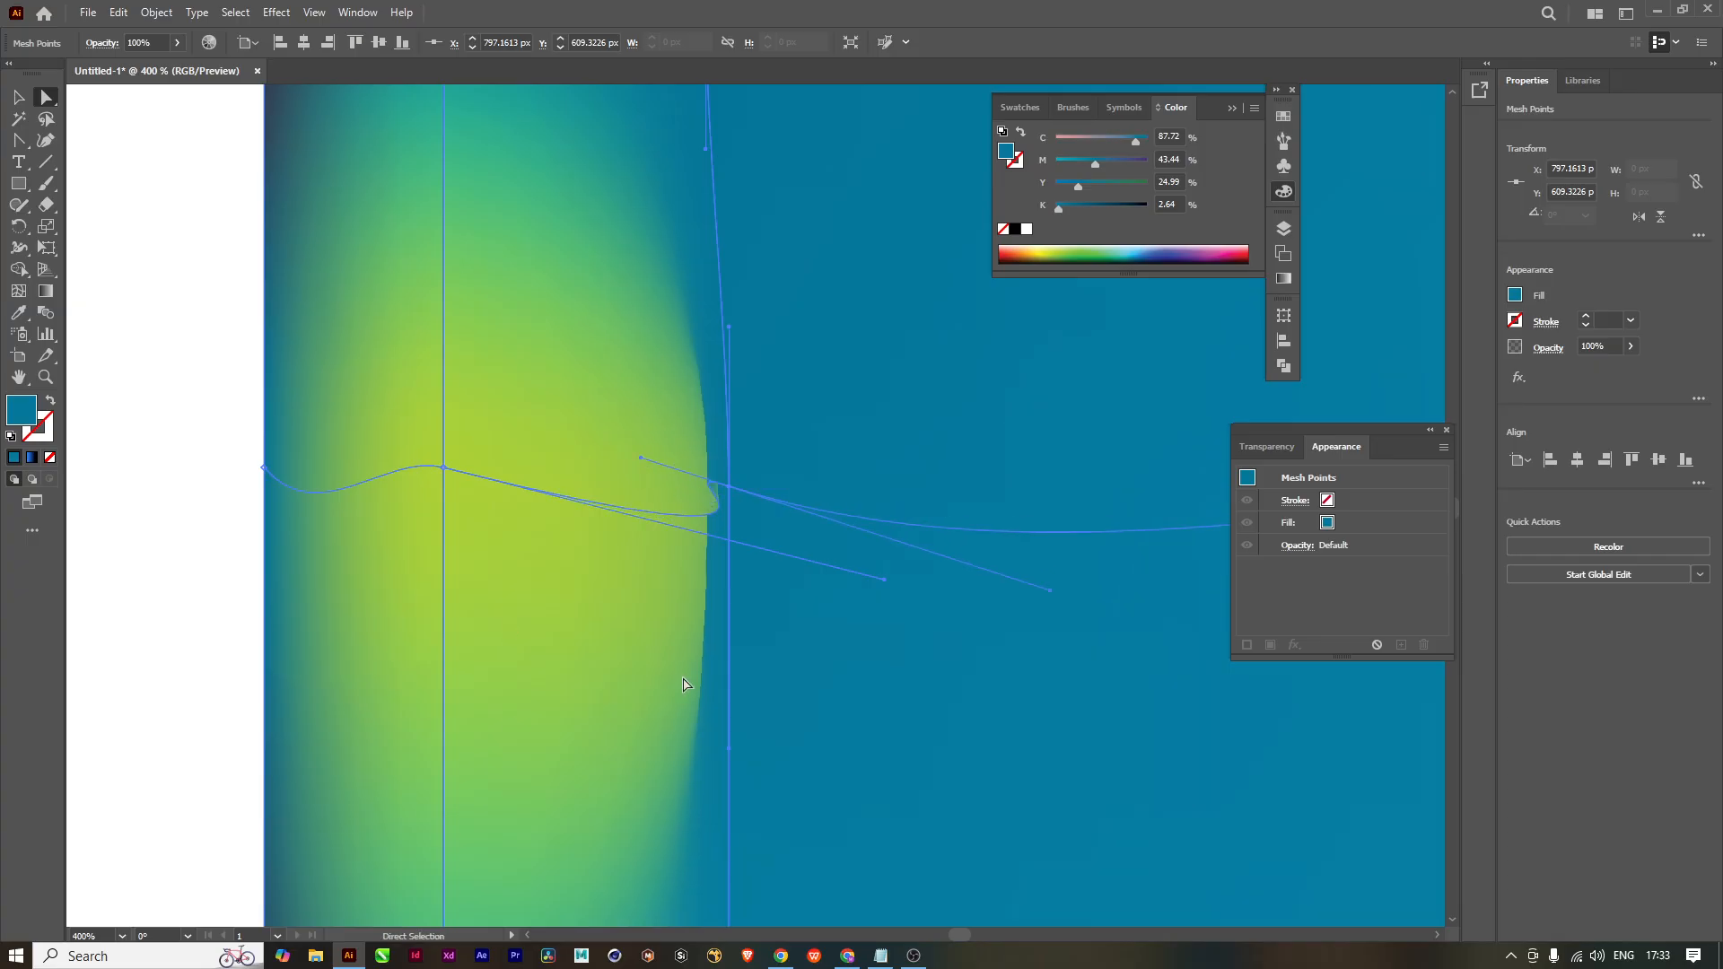
Step: Undo the recent edits on the horizontal mesh line, including the blue point's shift and the lime point's stretched handle
{"action": "key", "text": "ctrl+z"}
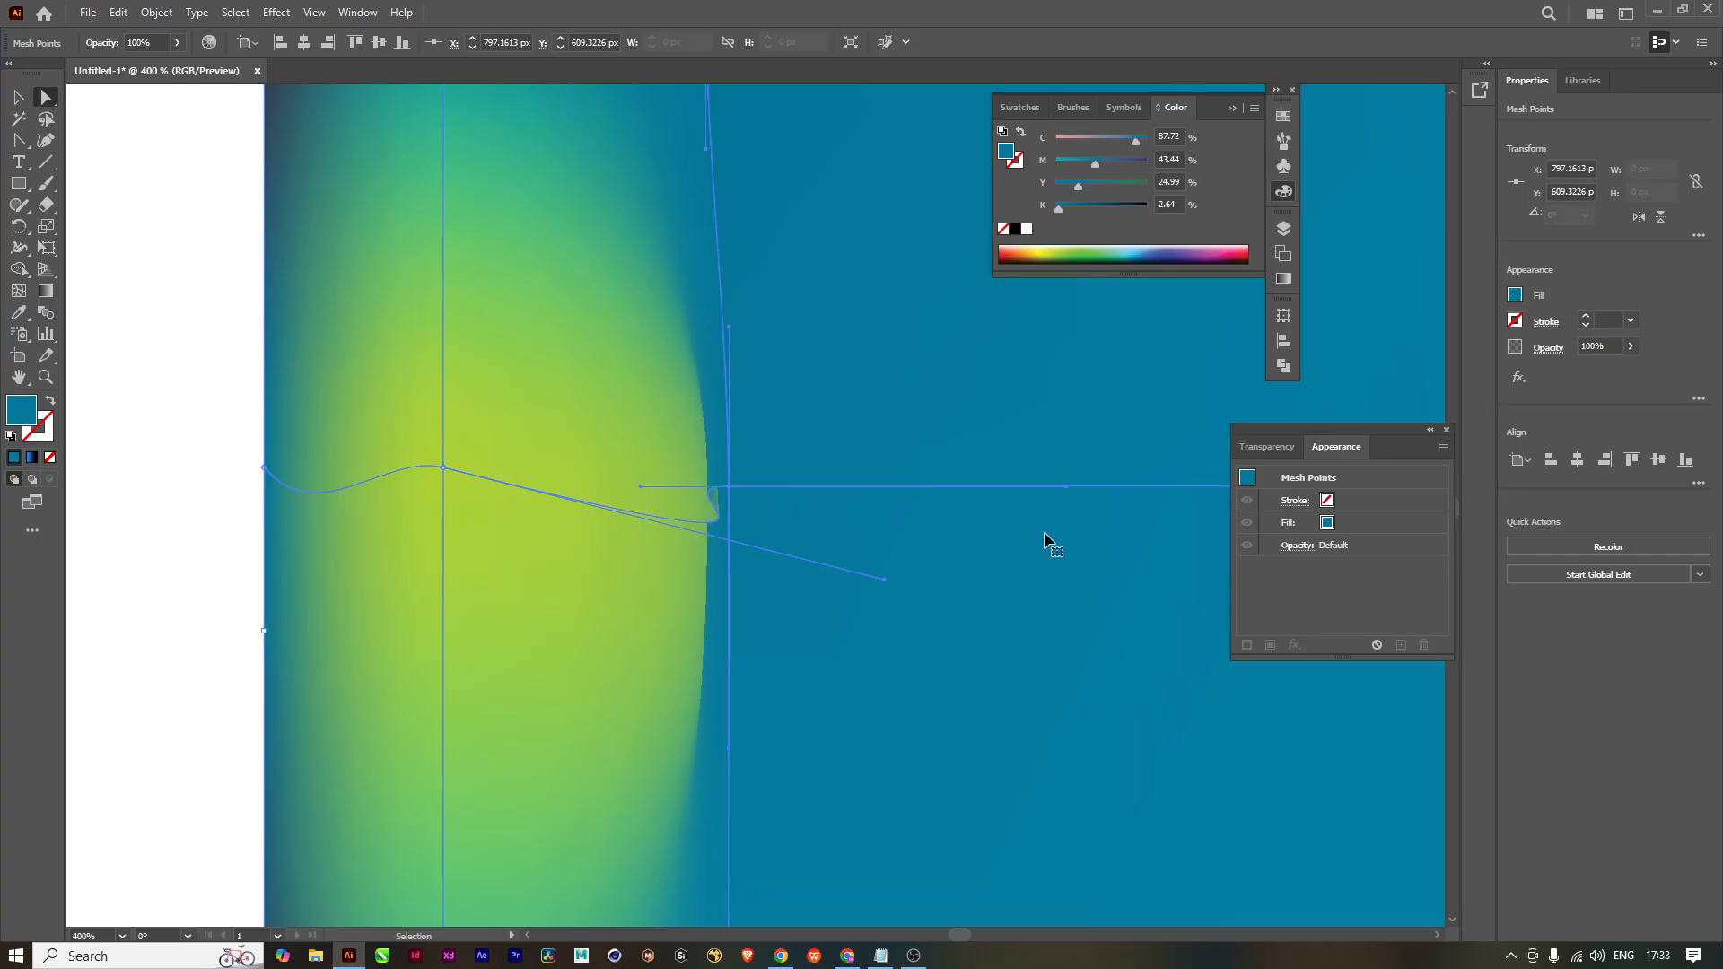
{"action": "key", "text": "ctrl+z"}
{"action": "key", "text": "ctrl+z"}
{"action": "key", "text": "ctrl+z"}
{"action": "key", "text": "ctrl+z"}
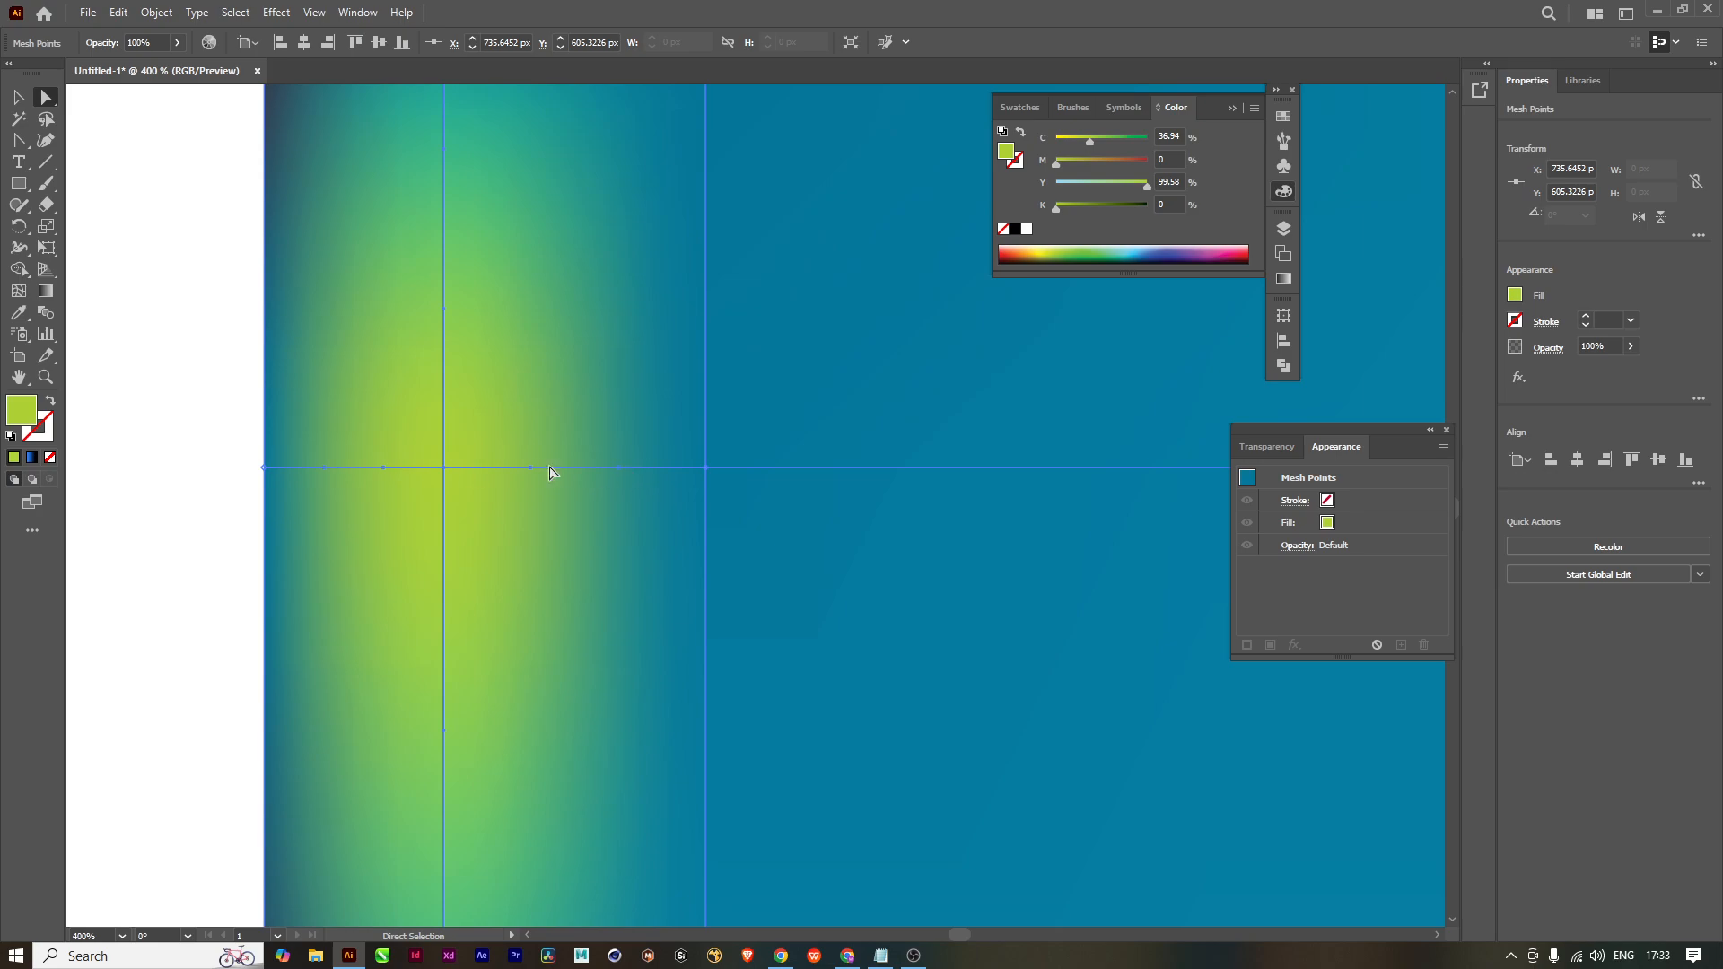
Step: Try stretching only the lime mesh point's right handle far past the next vertical line with the Direct Selection tool
{"action": "key", "text": "ctrl+shift+a"}
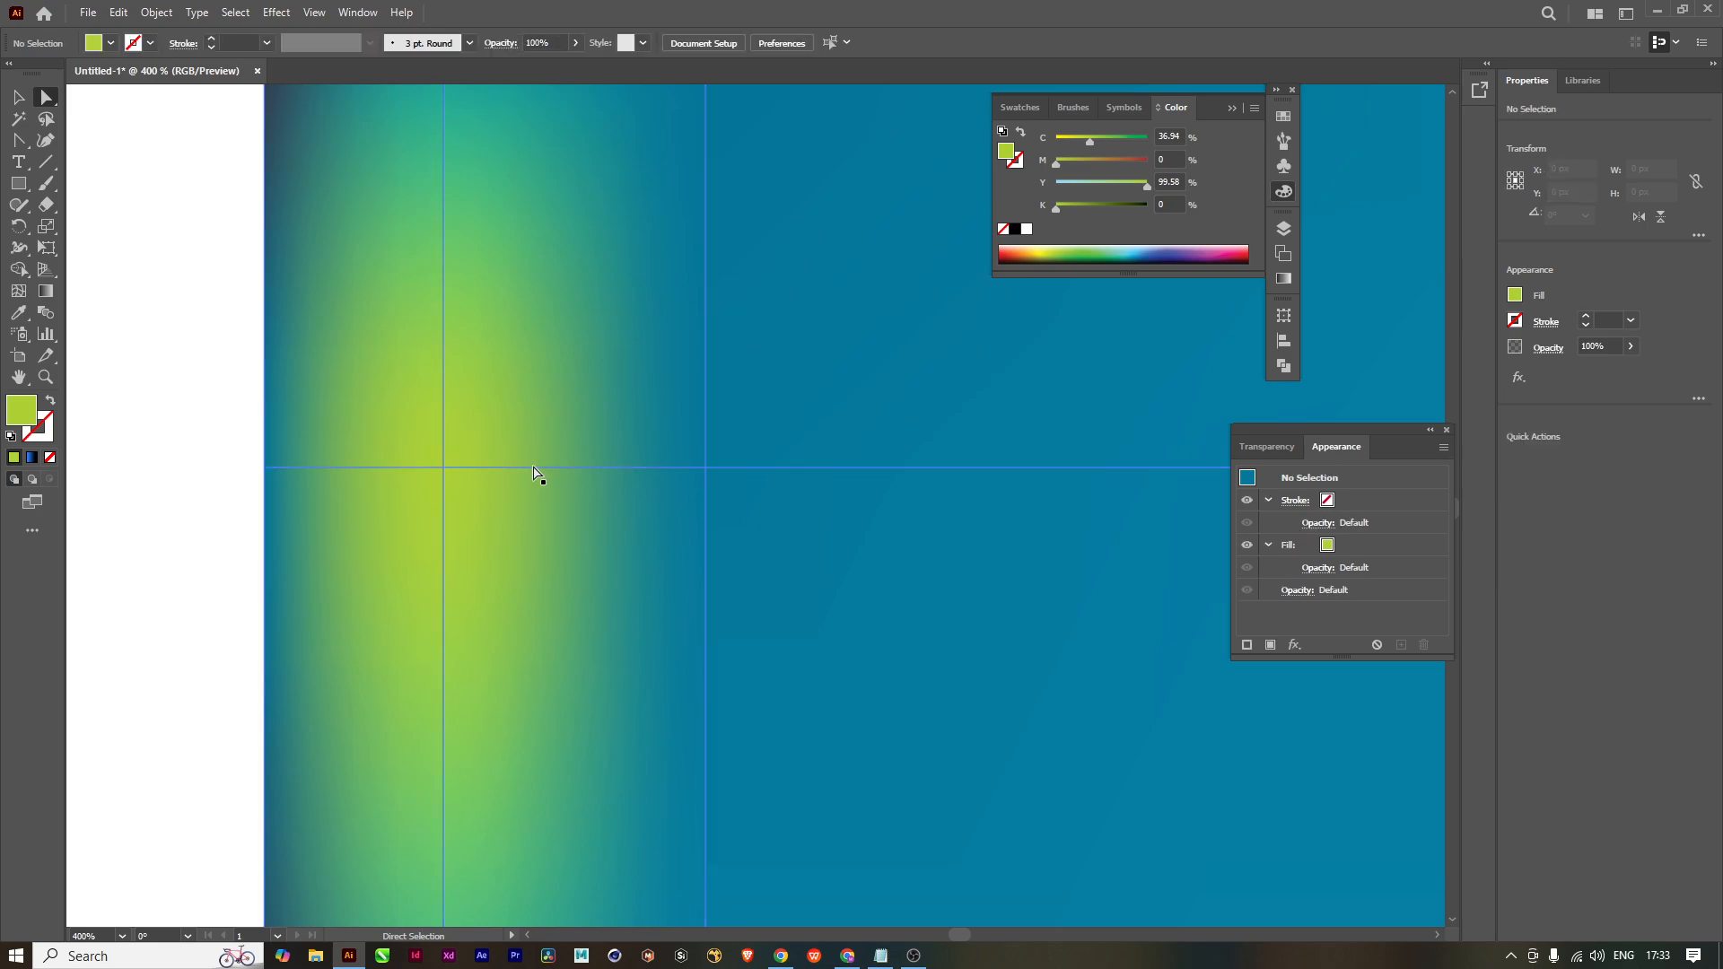
{"action": "left_click", "coordinate": [530, 468]}
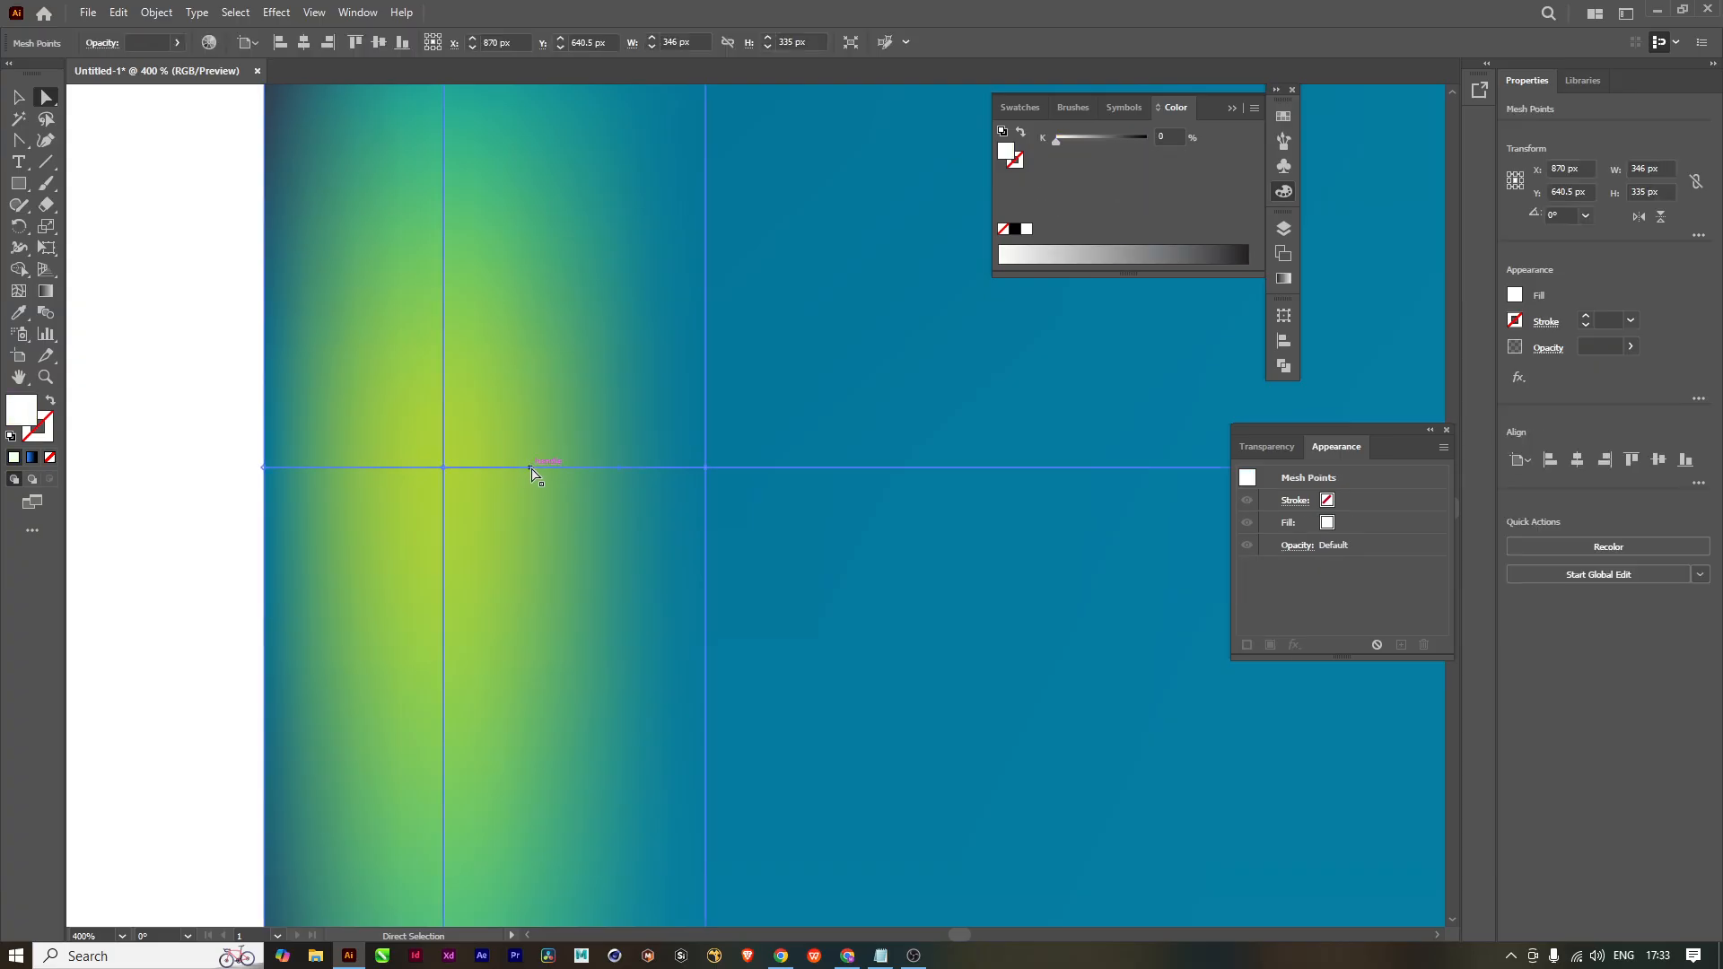
{"action": "left_click_drag", "start_coordinate": [531, 467], "coordinate": [908, 613]}
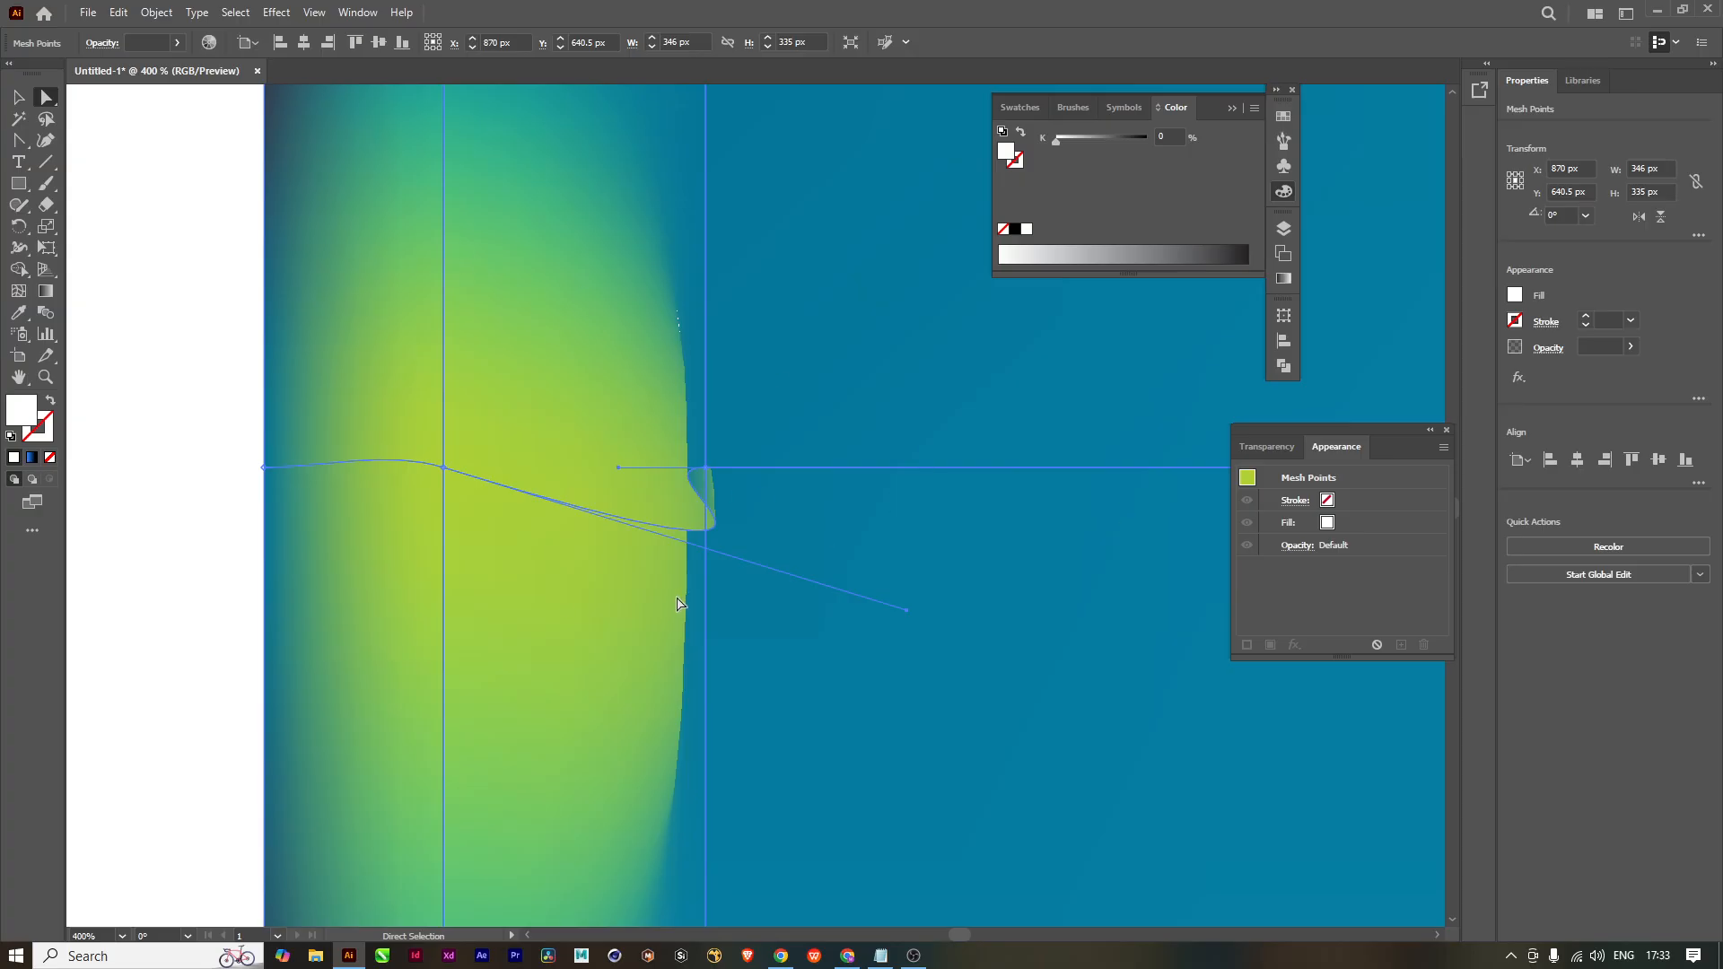
{"action": "key", "text": "ctrl+z"}
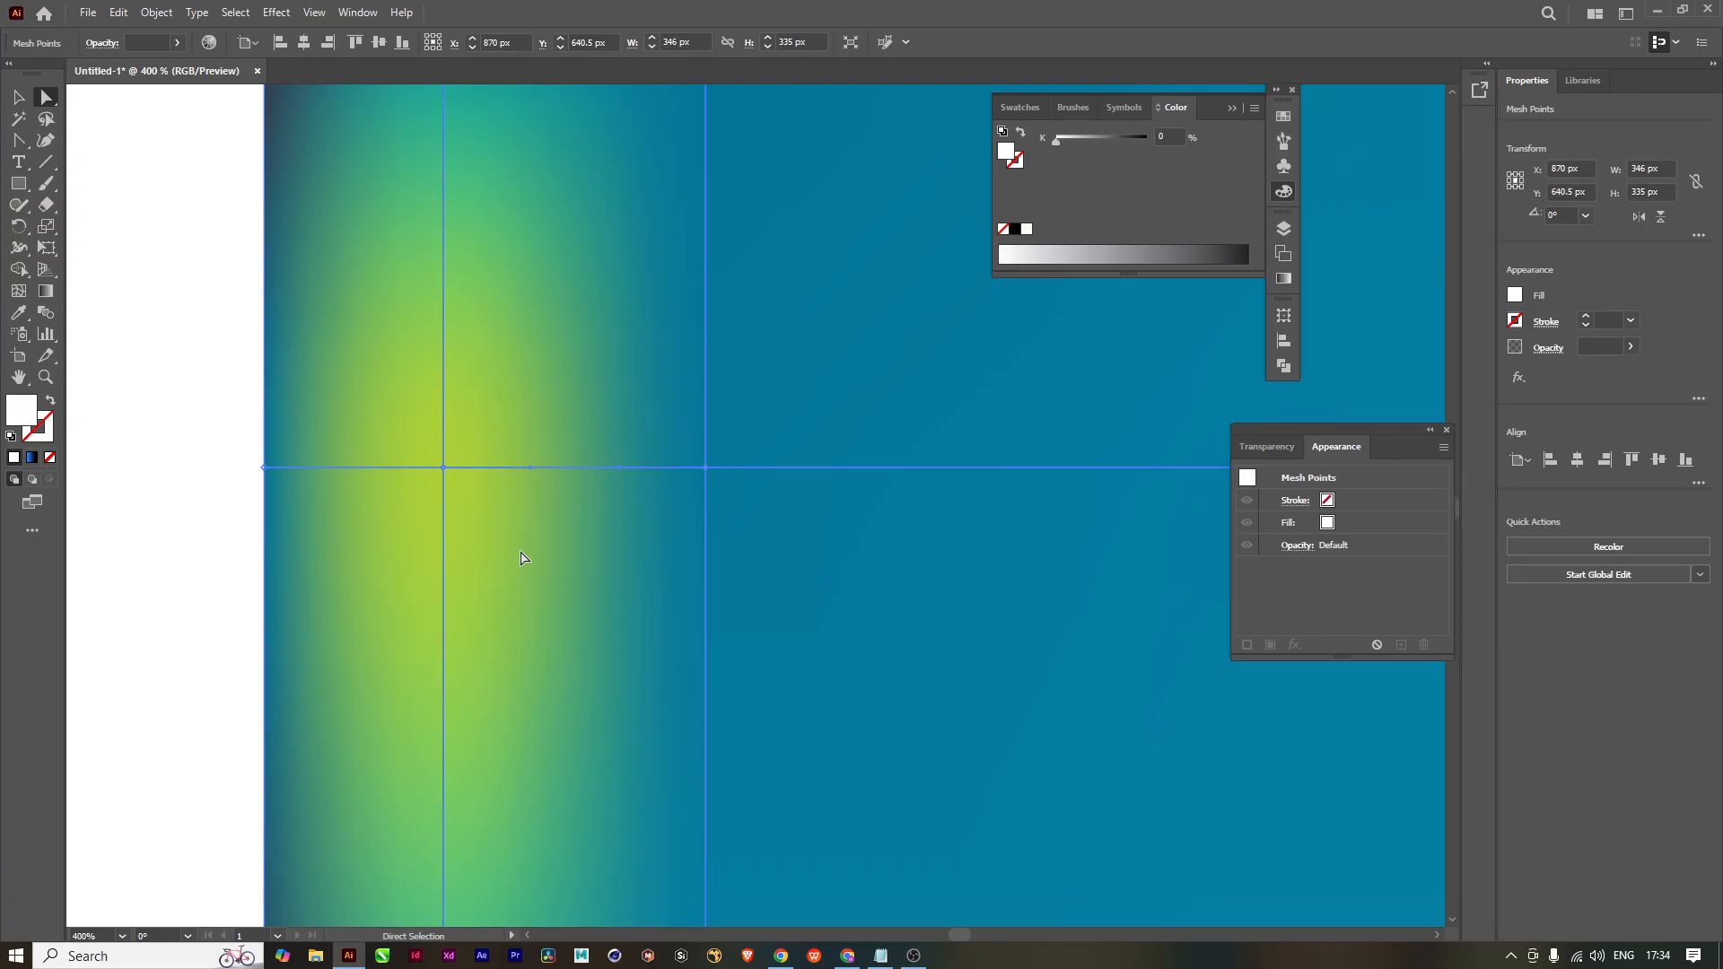
Step: Try swinging the lime point's right handle outward and downward with the Mesh tool so all its handles rotate, and inspect the blend up close
{"action": "key", "text": "u"}
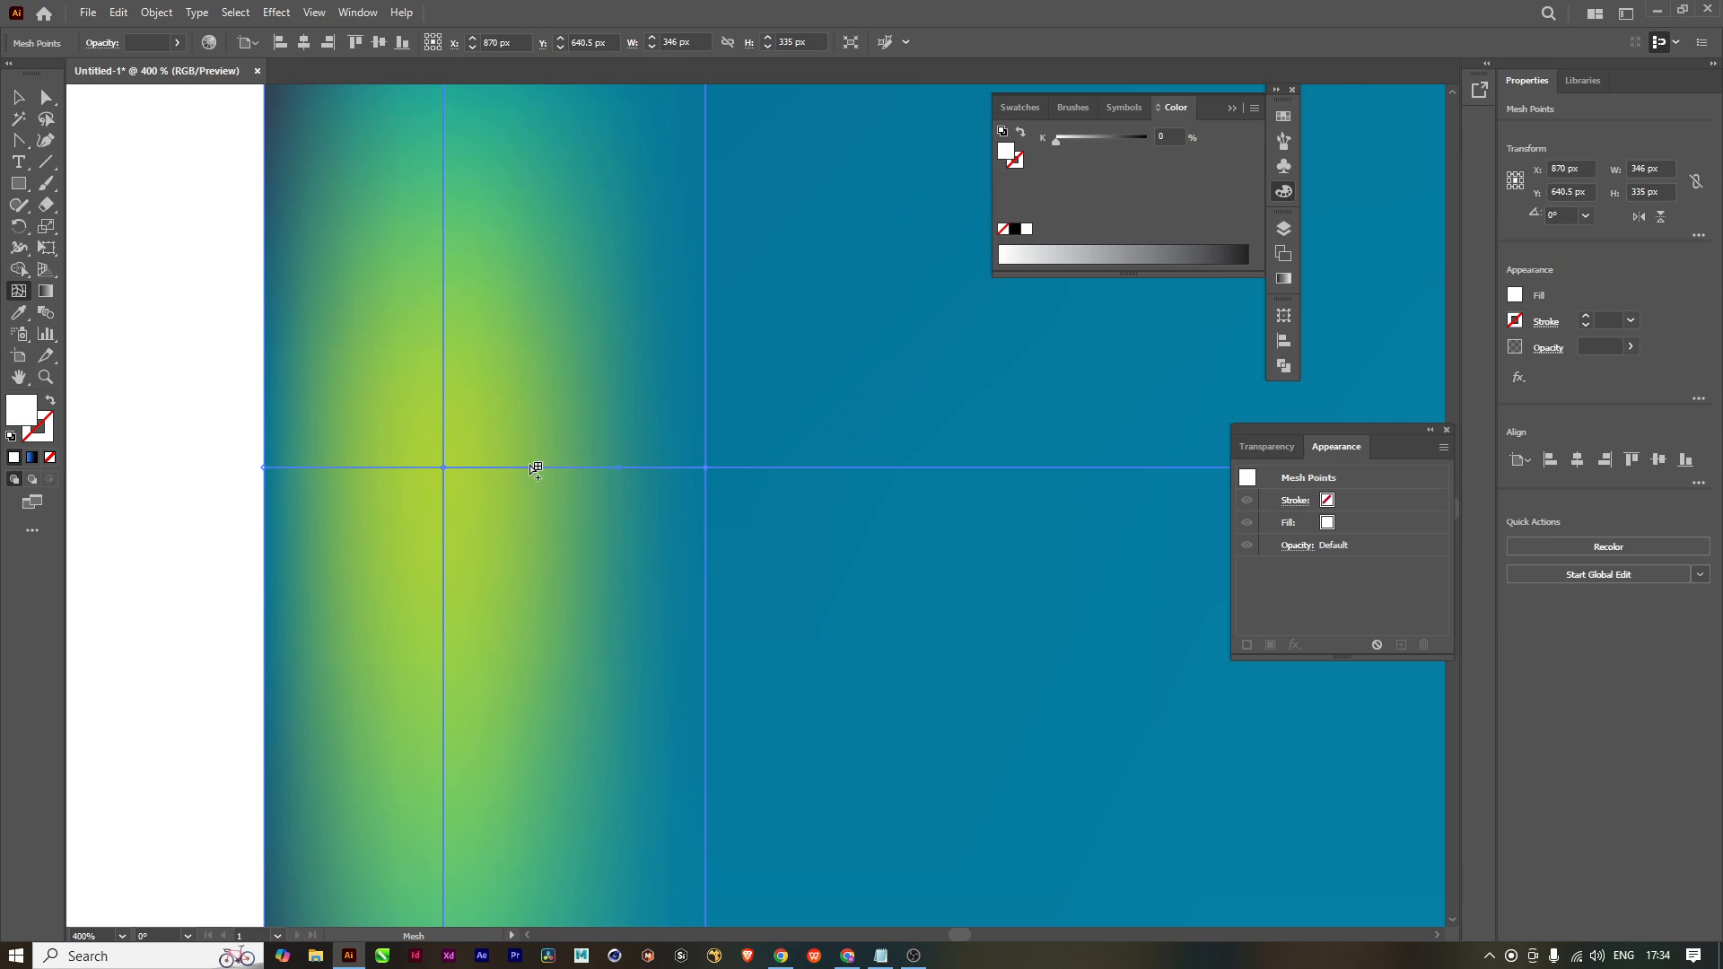
{"action": "left_click_drag", "start_coordinate": [534, 468], "coordinate": [741, 614]}
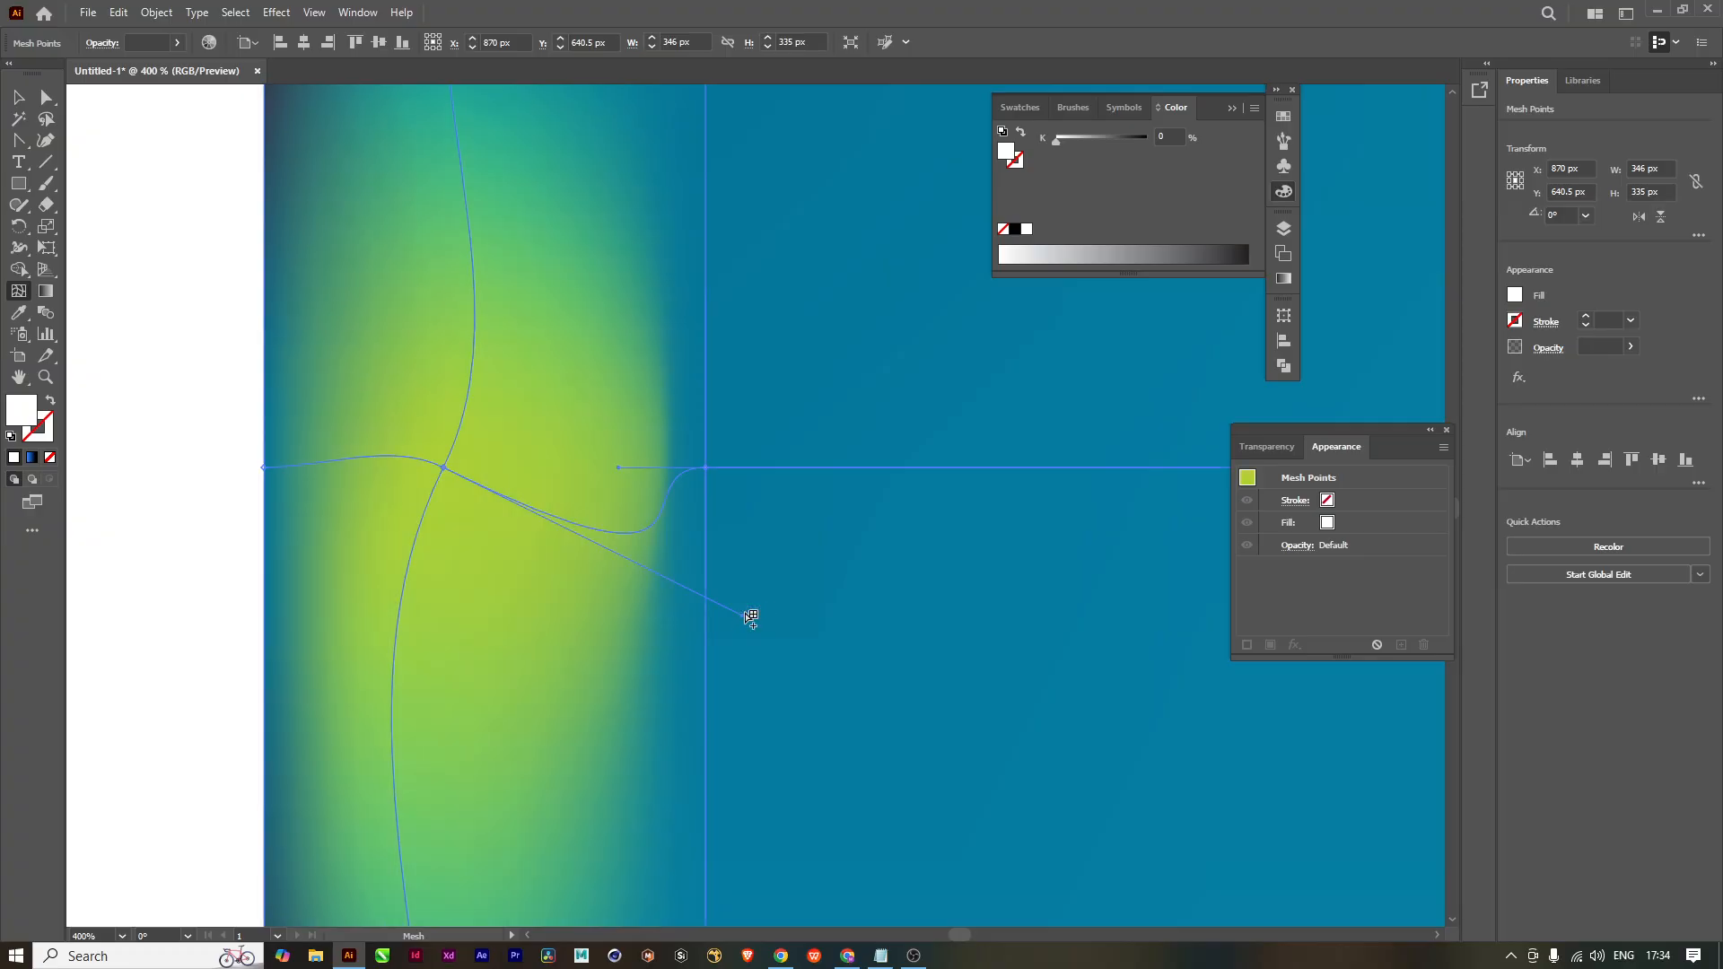
{"action": "left_click", "coordinate": [18, 97]}
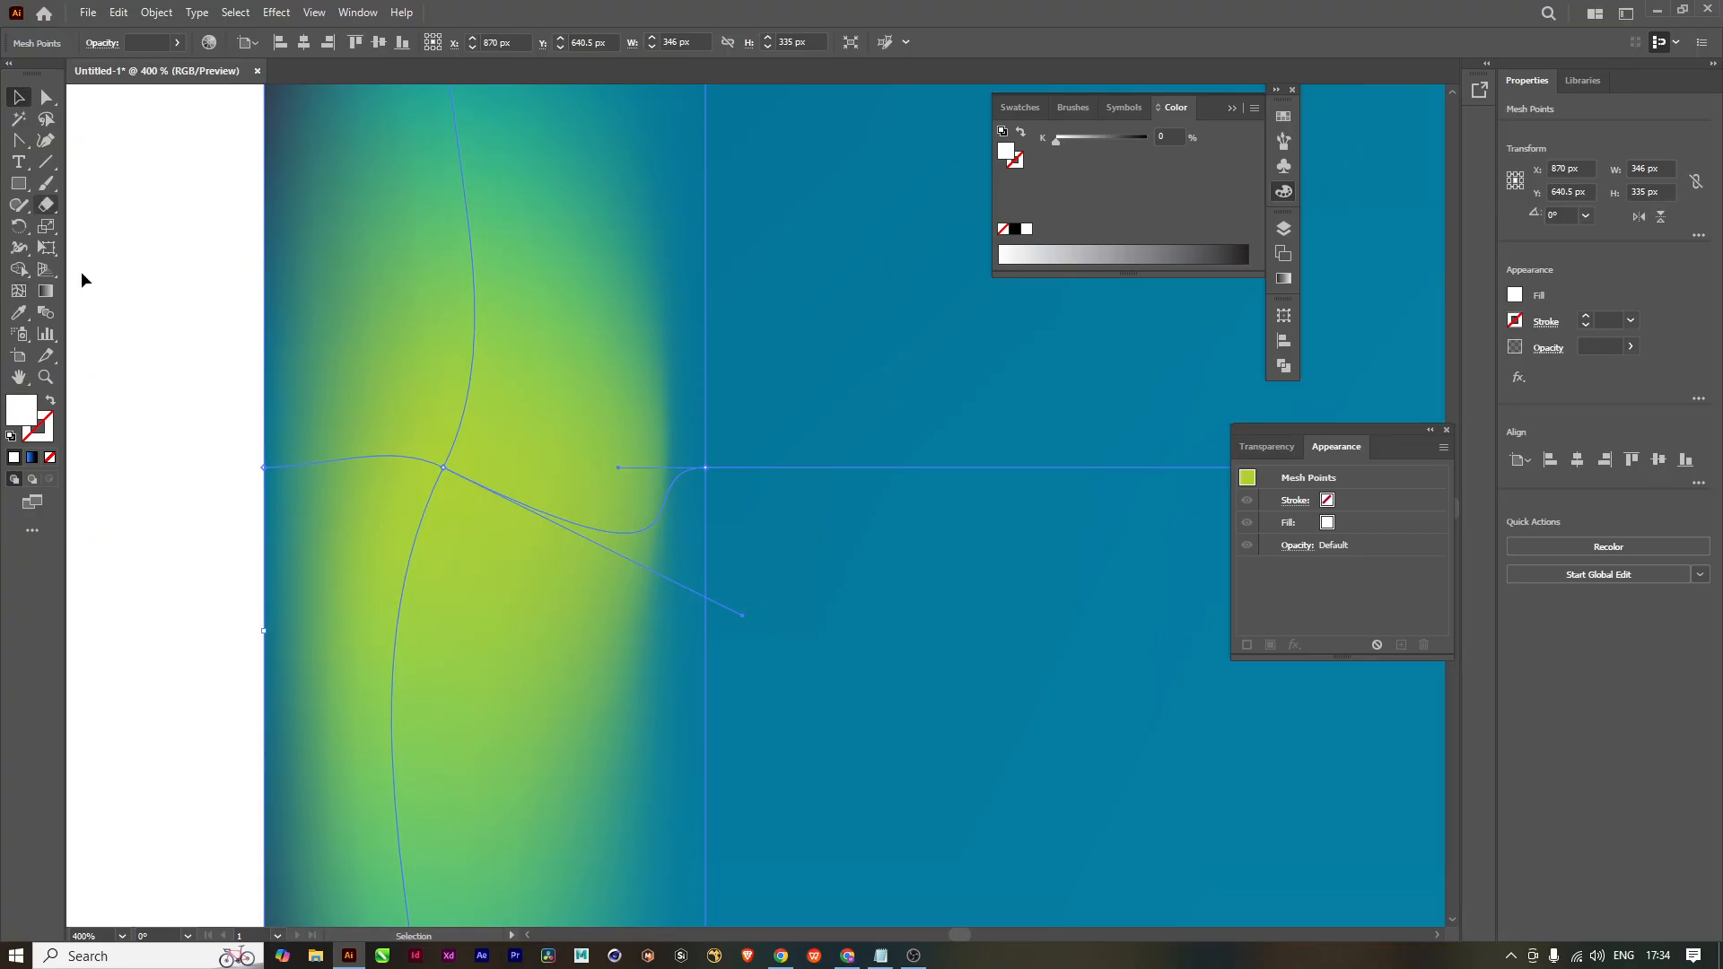
{"action": "left_click", "coordinate": [186, 345]}
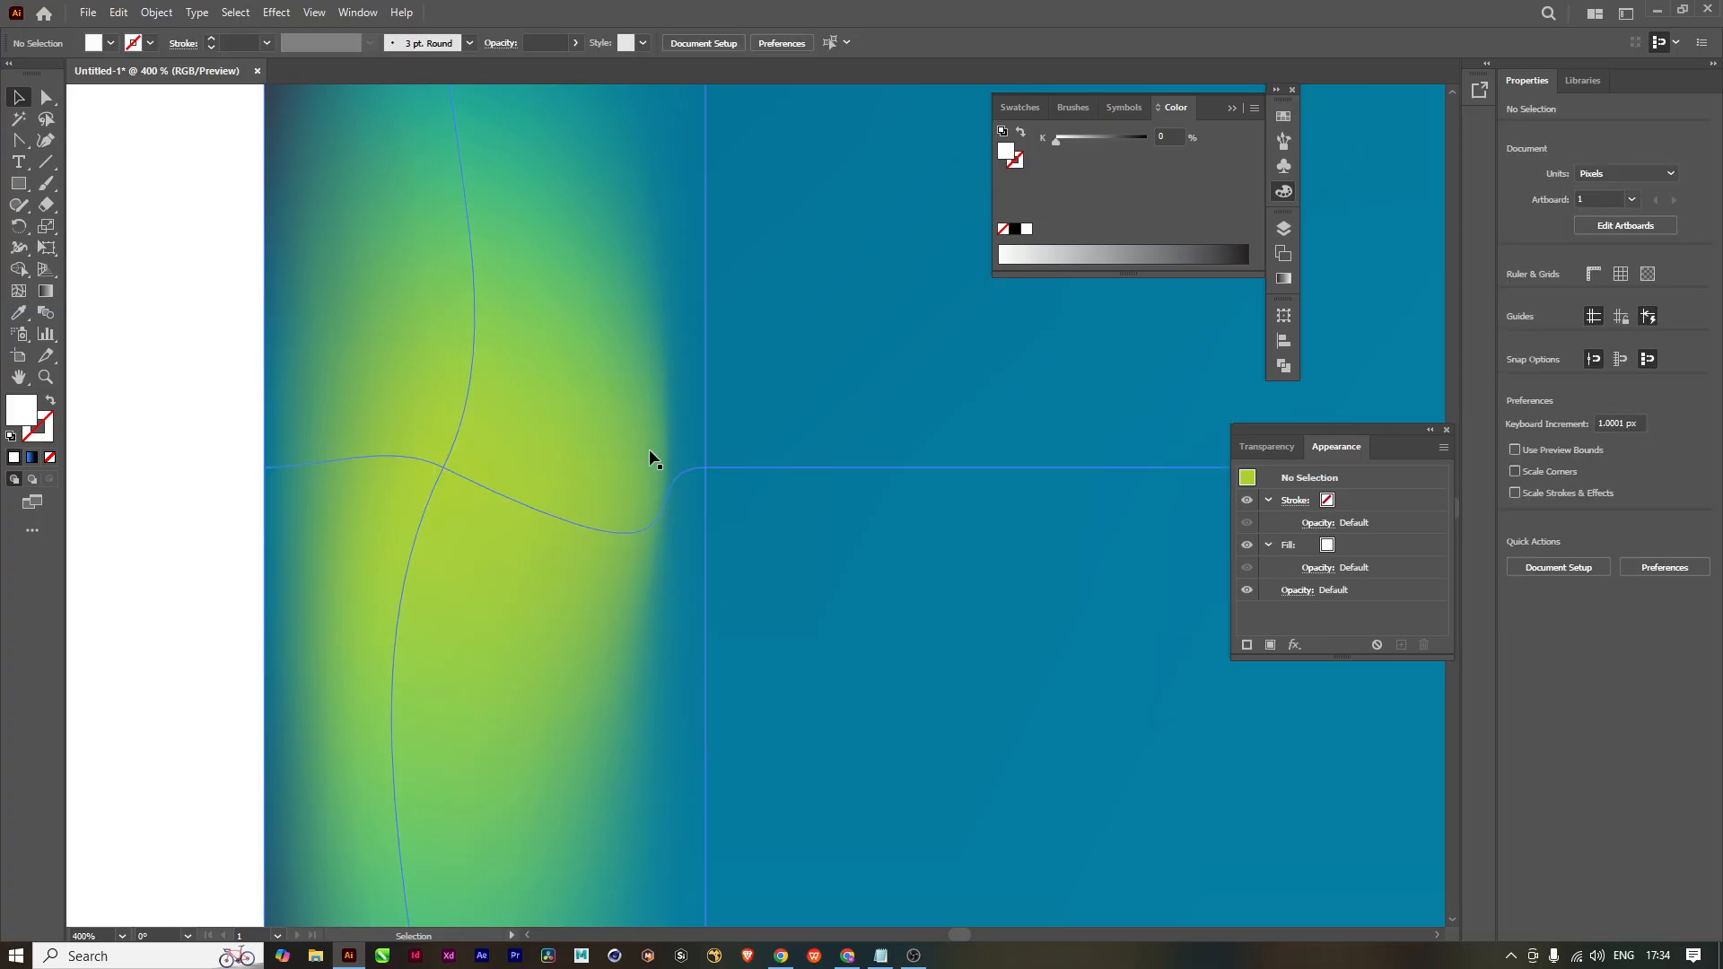
{"action": "scroll", "coordinate": [655, 535], "scroll_direction": "up", "scroll_amount": 2}
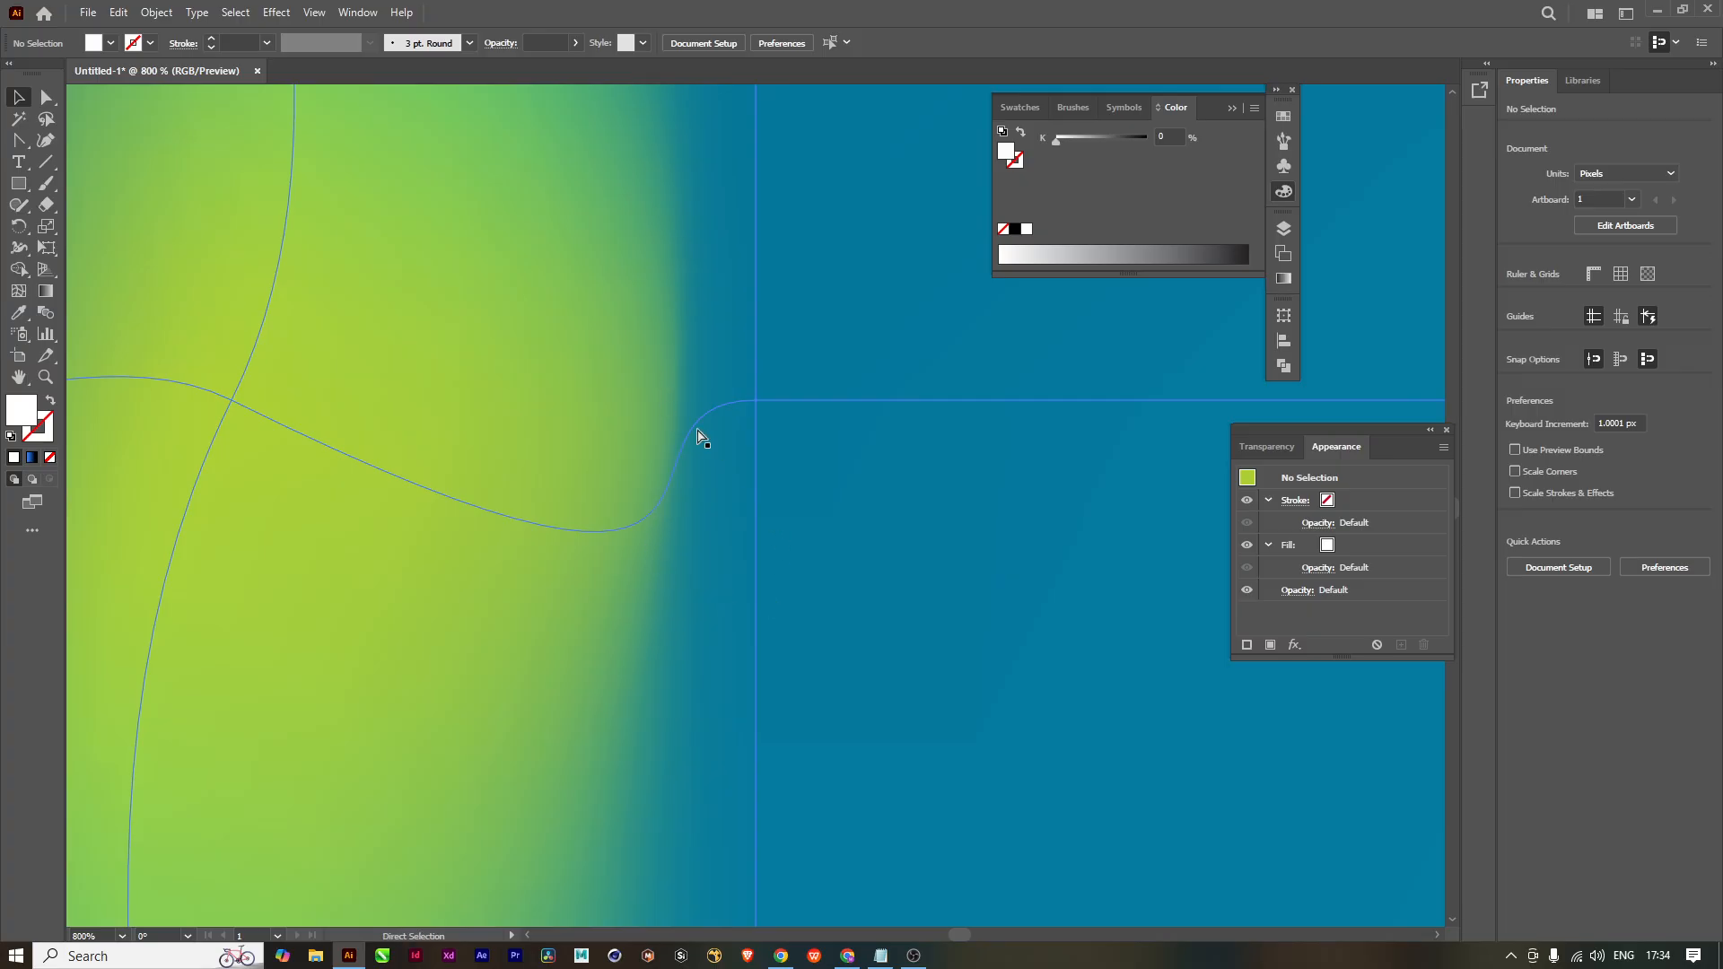
{"action": "key", "text": "ctrl+z"}
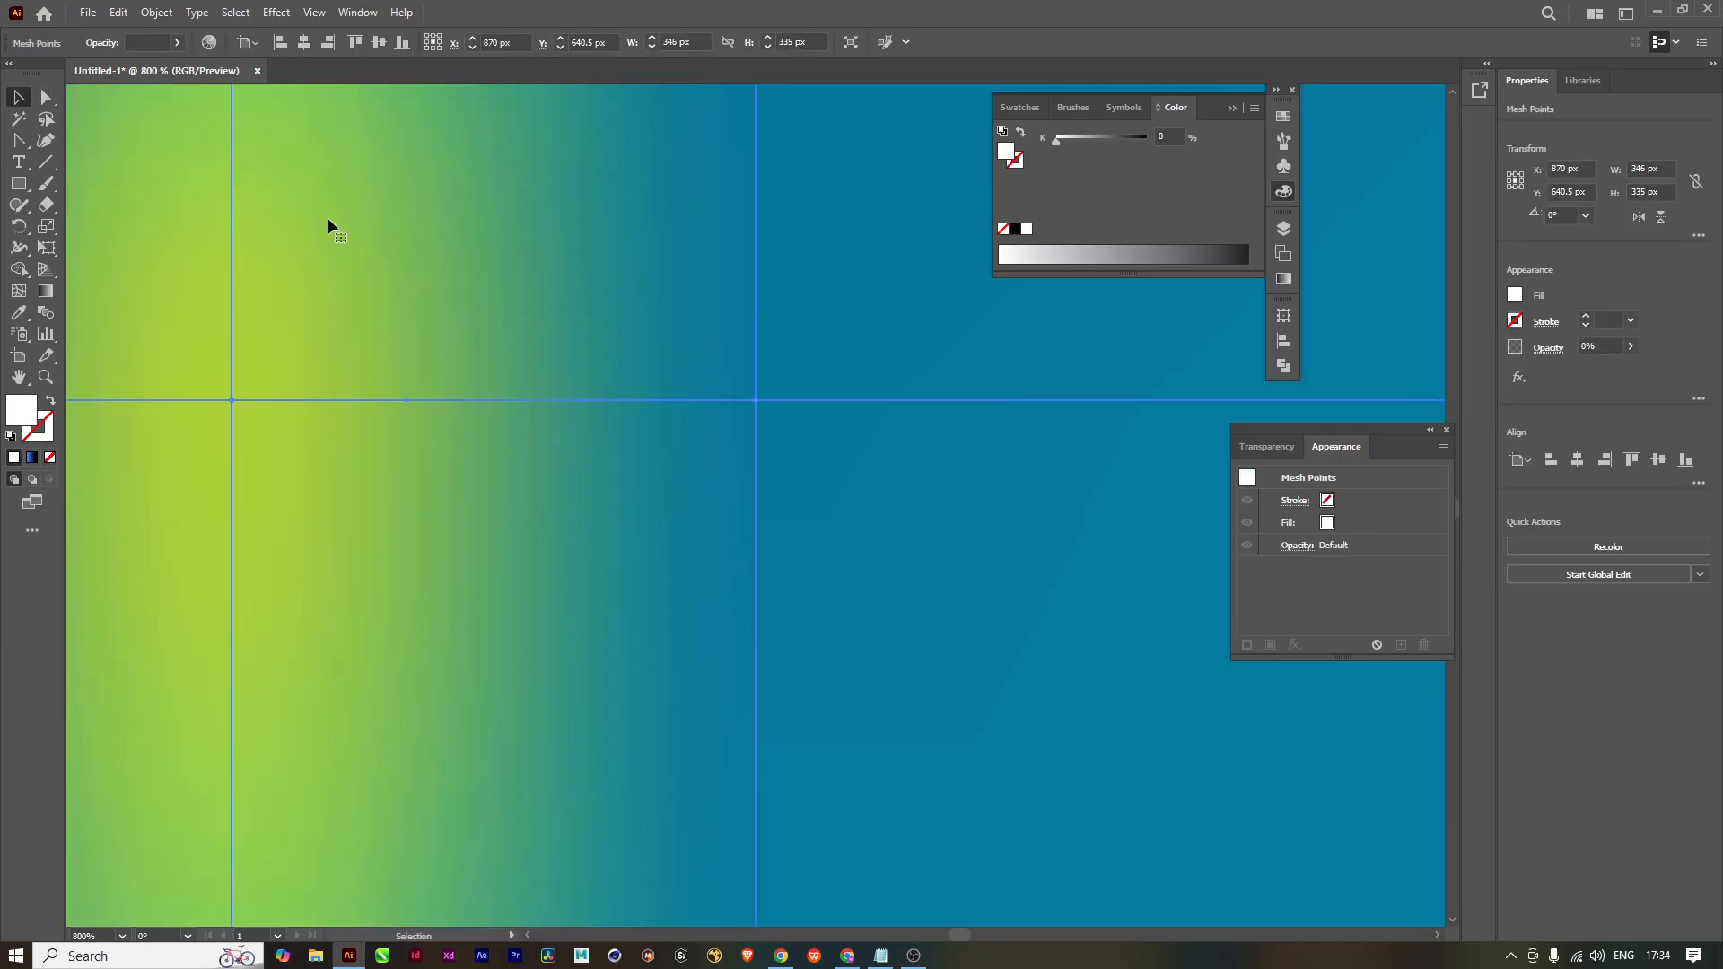
Step: Try a shorter pull of the lime point's right handle with Direct Selection, keeping its end before the next vertical mesh line
{"action": "key", "text": "a"}
{"action": "left_click_drag", "start_coordinate": [410, 407], "coordinate": [655, 703]}
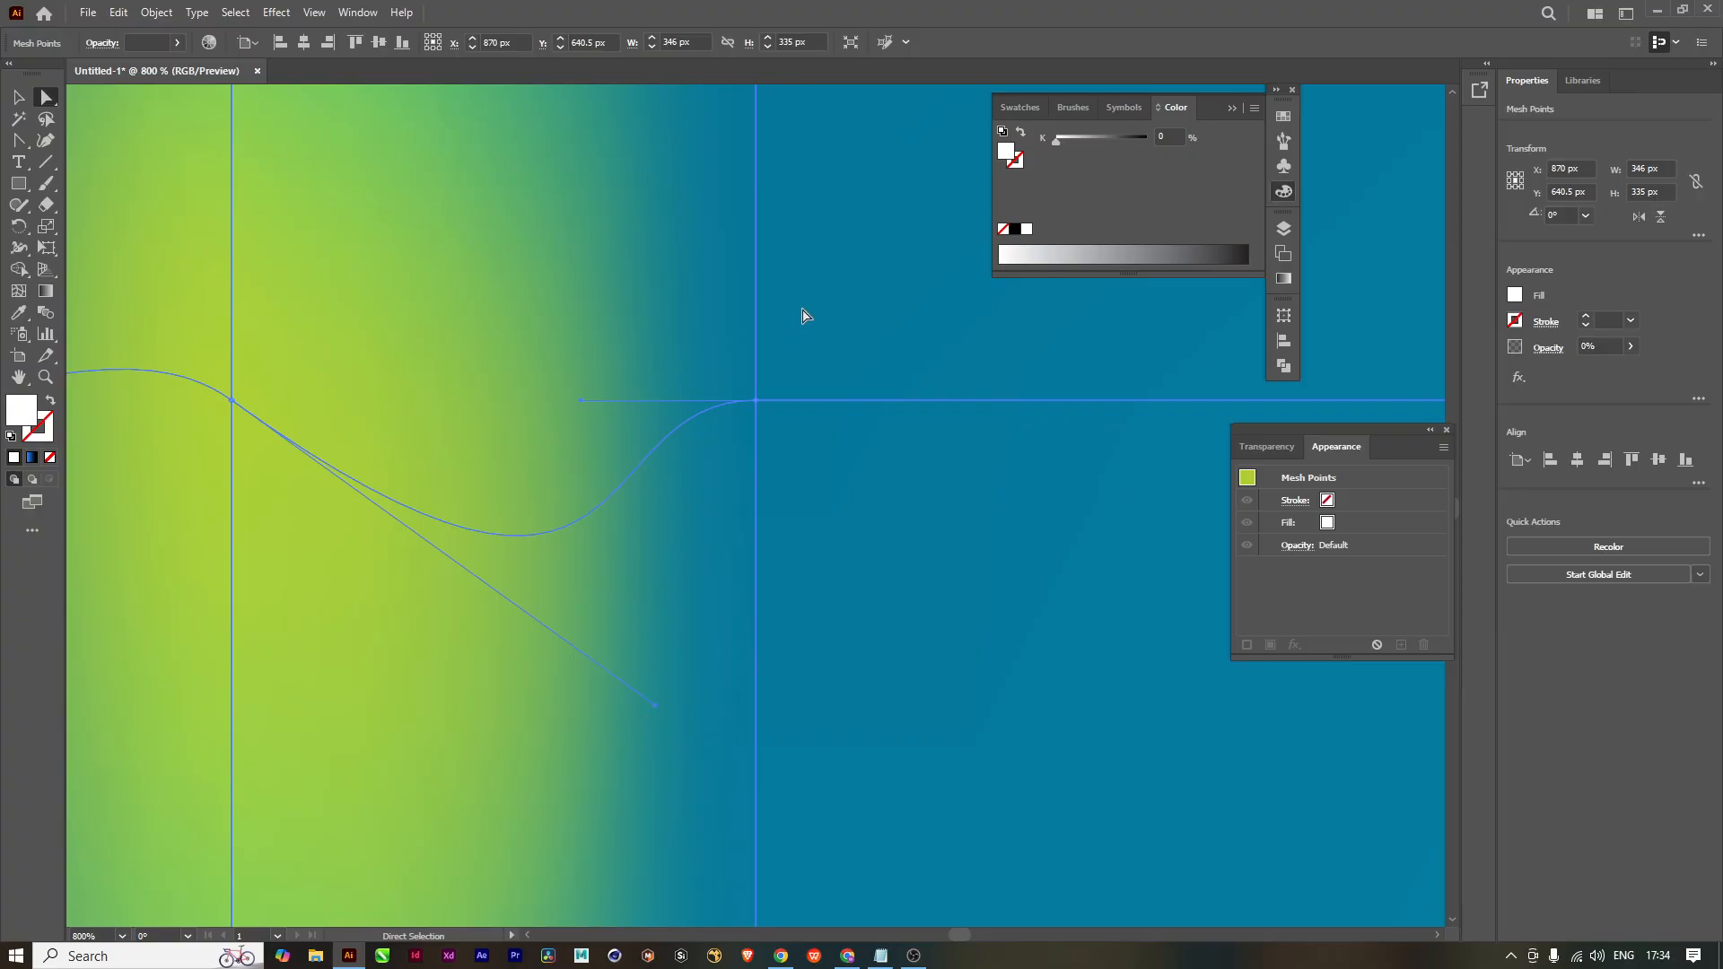
{"action": "scroll", "coordinate": [733, 323], "scroll_direction": "down", "scroll_amount": 2, "text": "alt"}
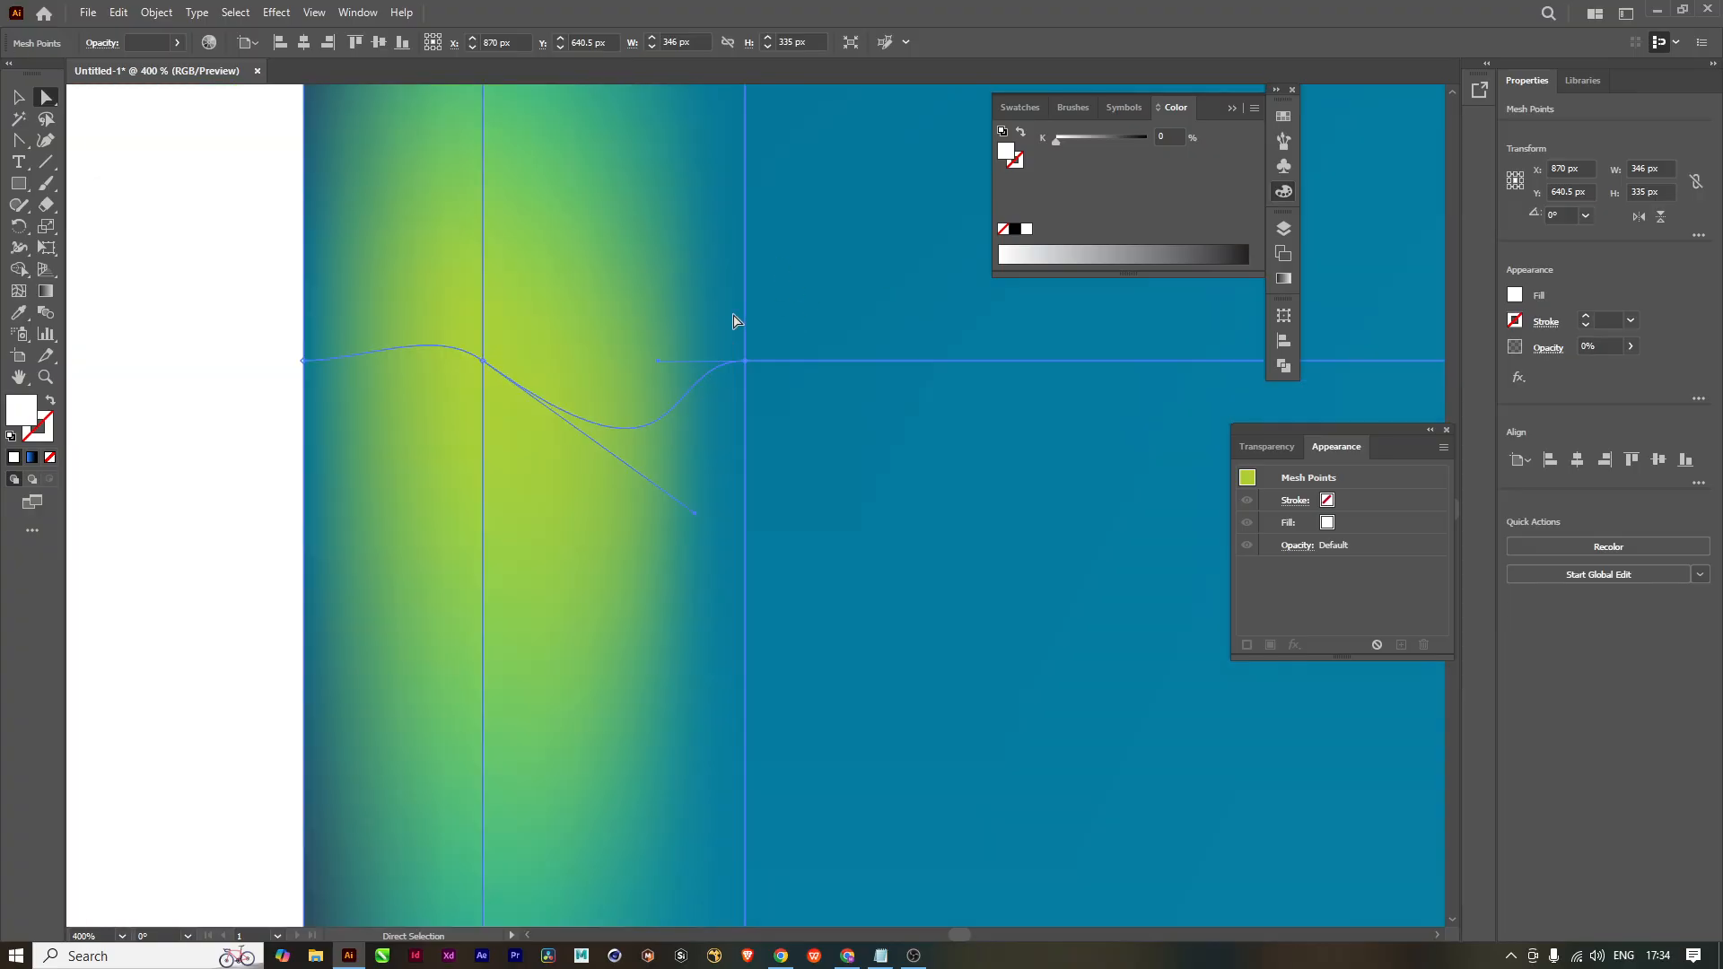
{"action": "left_click_drag", "start_coordinate": [721, 481], "coordinate": [647, 469]}
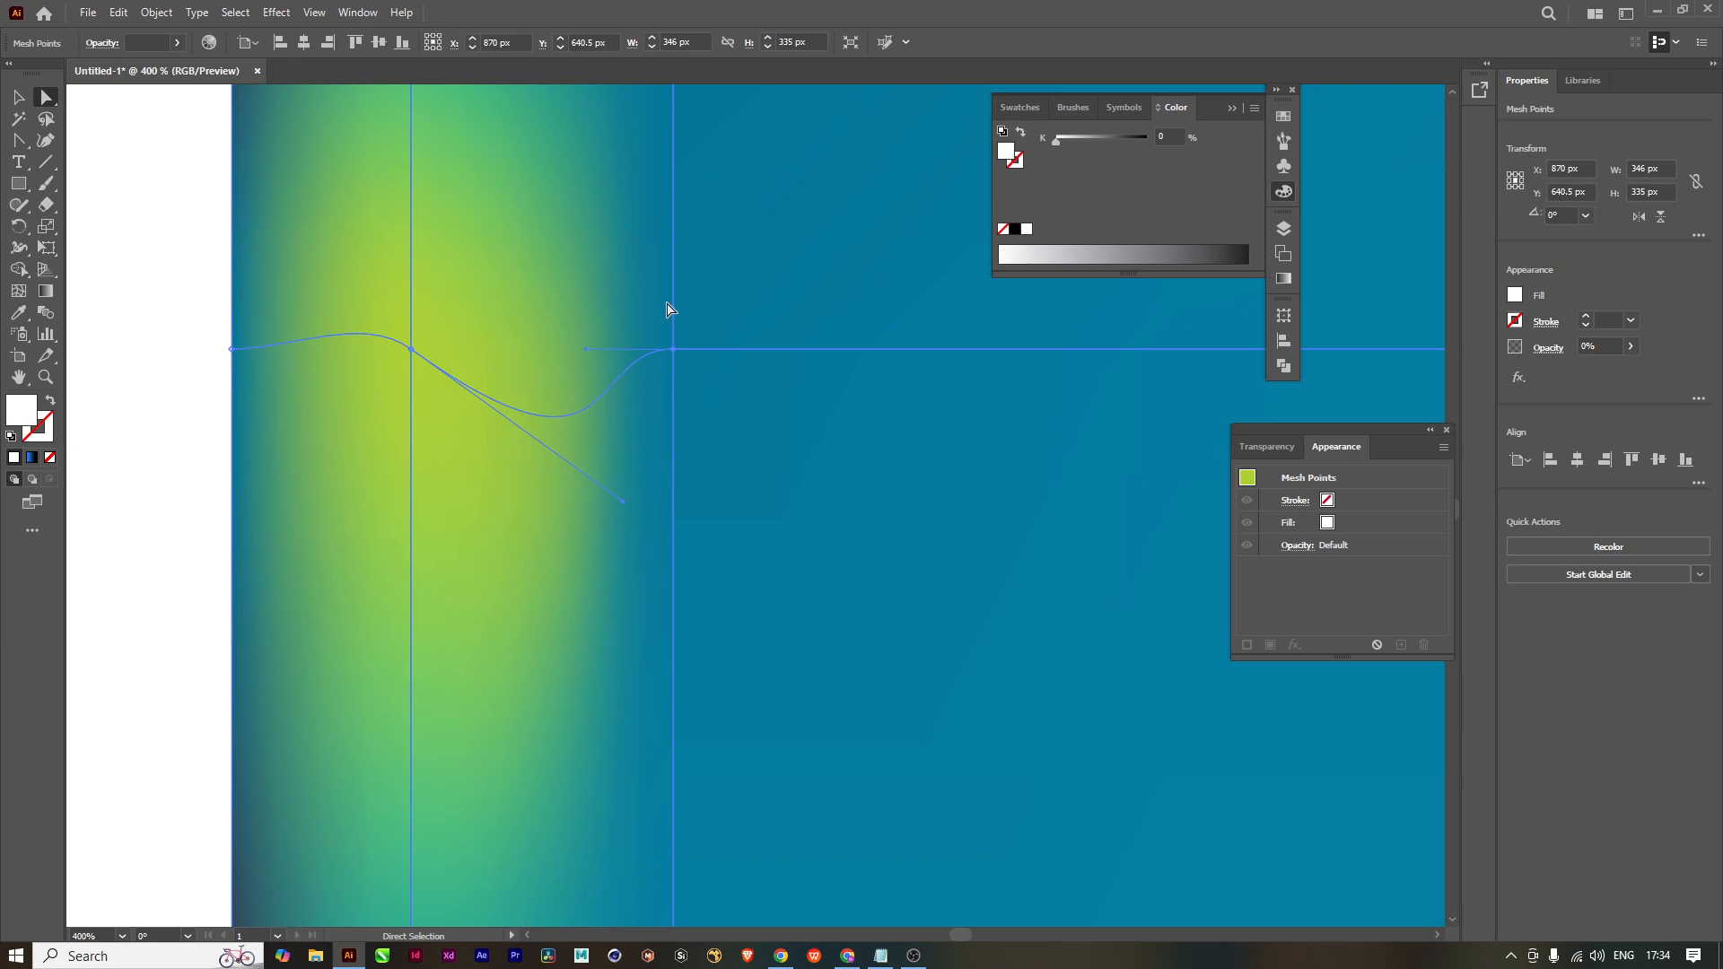
{"action": "key", "text": "ctrl+z"}
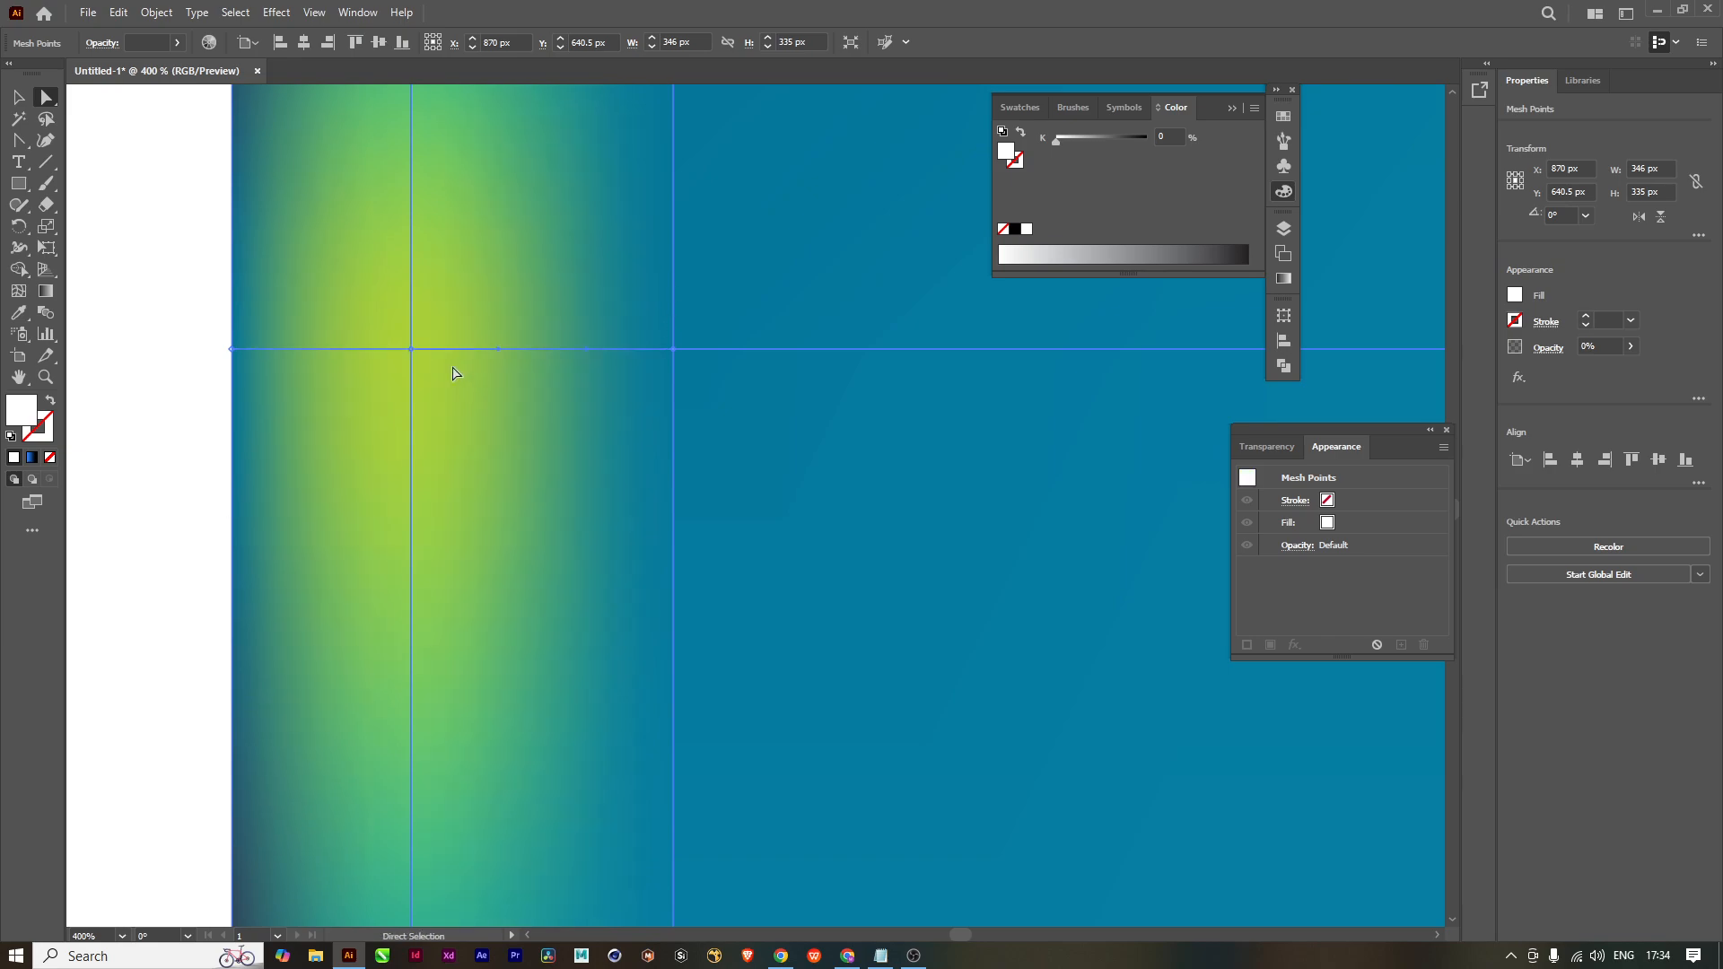
Step: Try pulling the lime point's right handle beyond the next vertical line with Direct Selection and examine the blend edge it produces up close
{"action": "left_click_drag", "start_coordinate": [498, 350], "coordinate": [775, 585]}
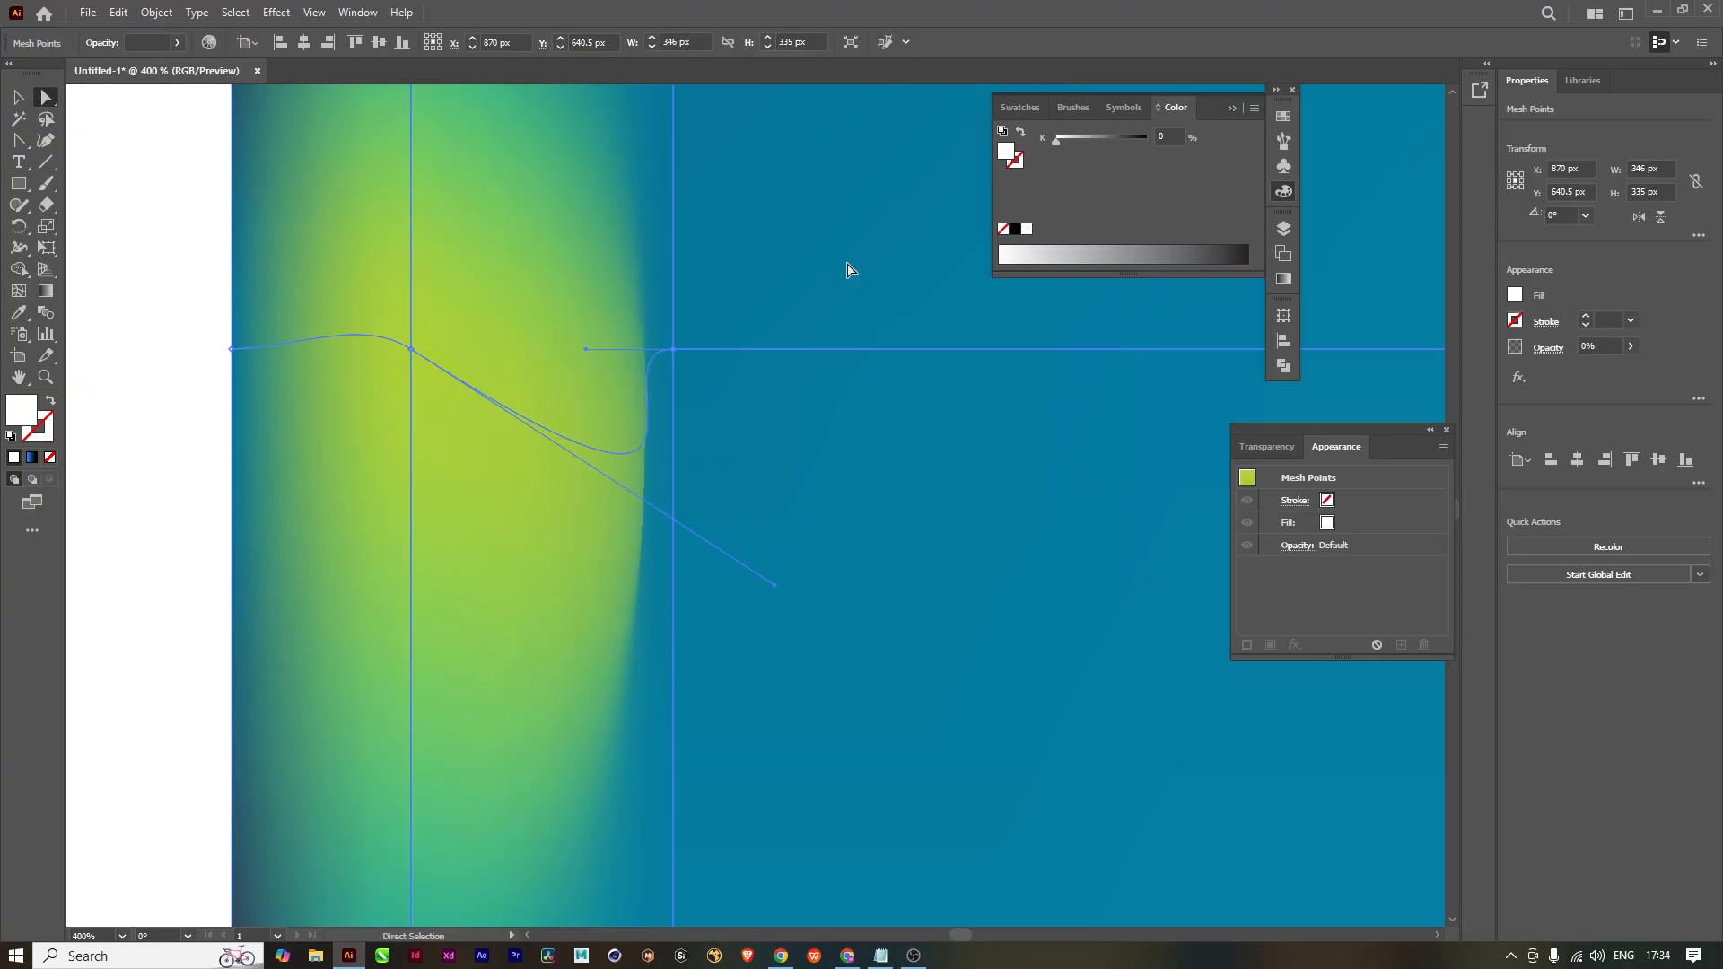
{"action": "scroll", "coordinate": [633, 533], "scroll_direction": "up", "scroll_amount": 1}
{"action": "scroll", "coordinate": [633, 533], "scroll_direction": "up", "scroll_amount": 2}
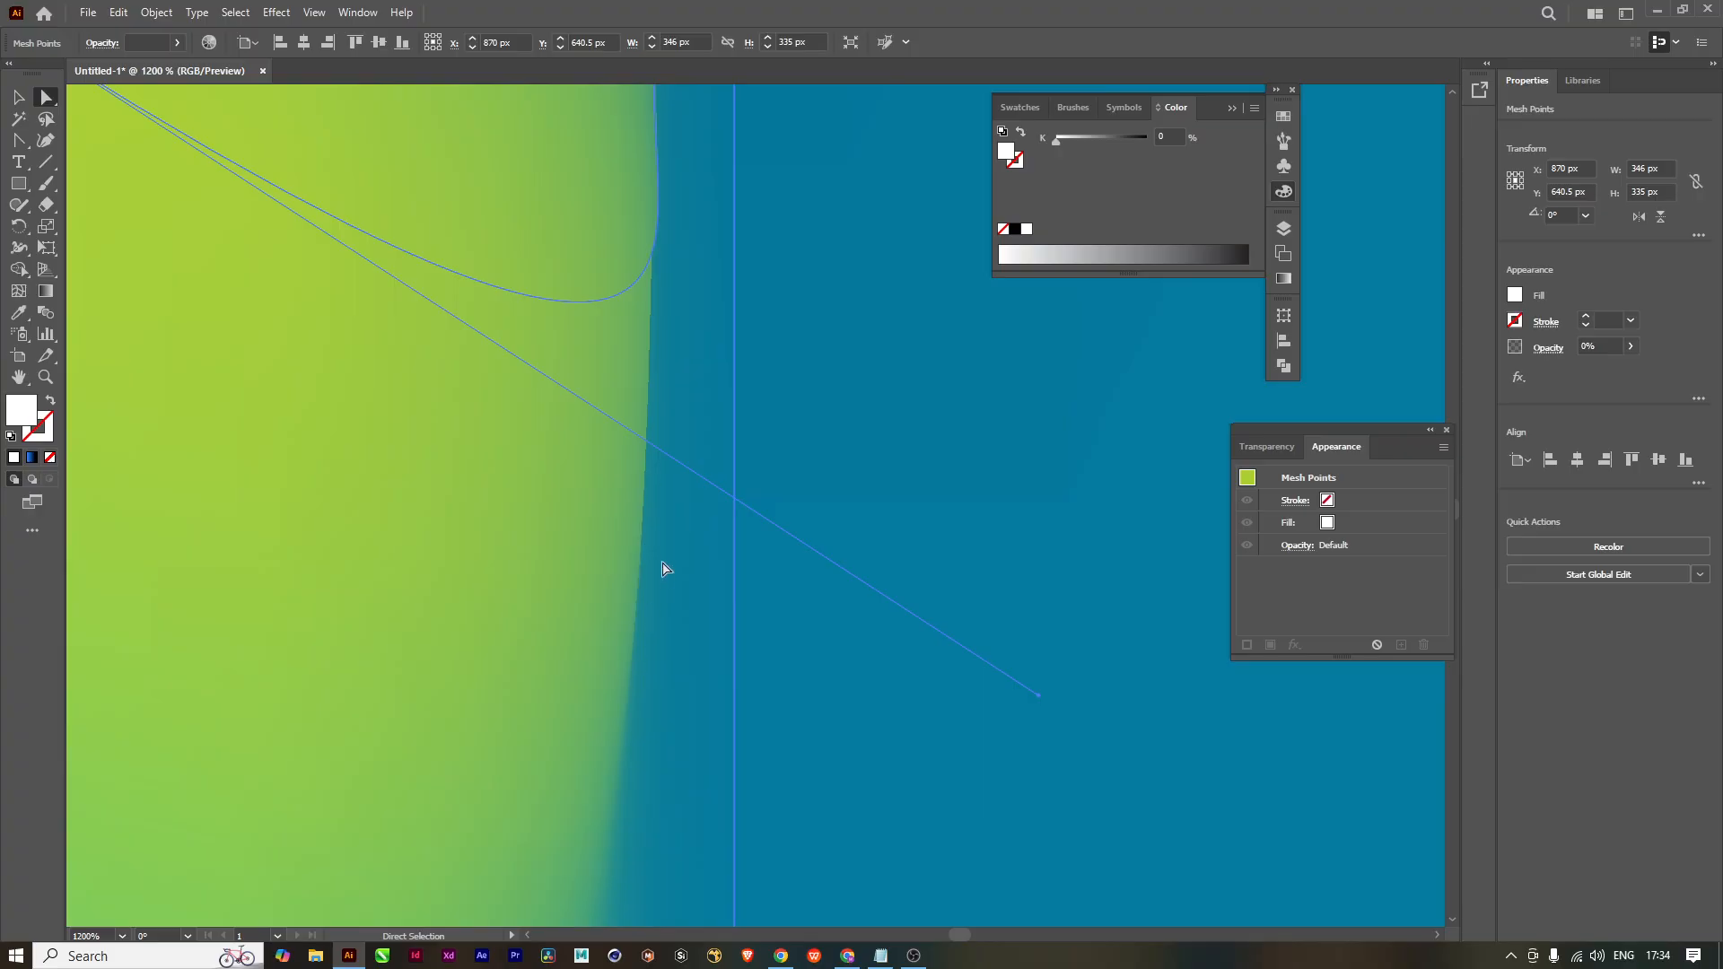
{"action": "scroll", "coordinate": [629, 492], "scroll_direction": "down", "scroll_amount": 2}
{"action": "scroll", "coordinate": [628, 492], "scroll_direction": "down", "scroll_amount": 1}
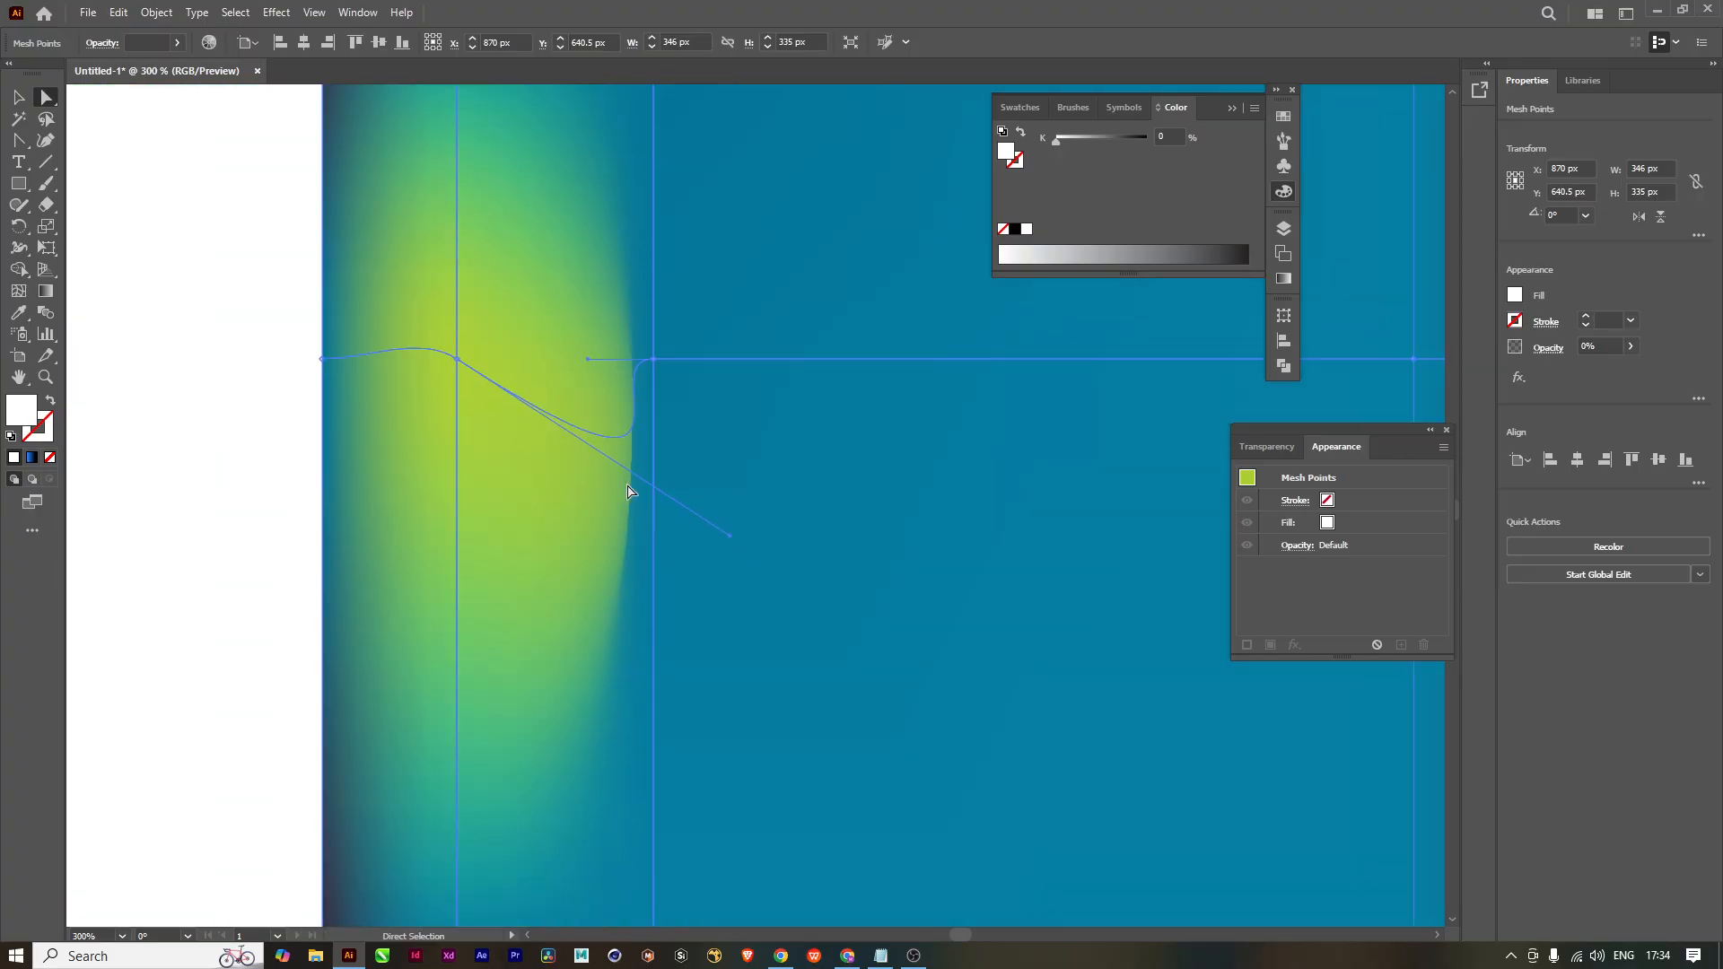
{"action": "key", "text": "ctrl+z"}
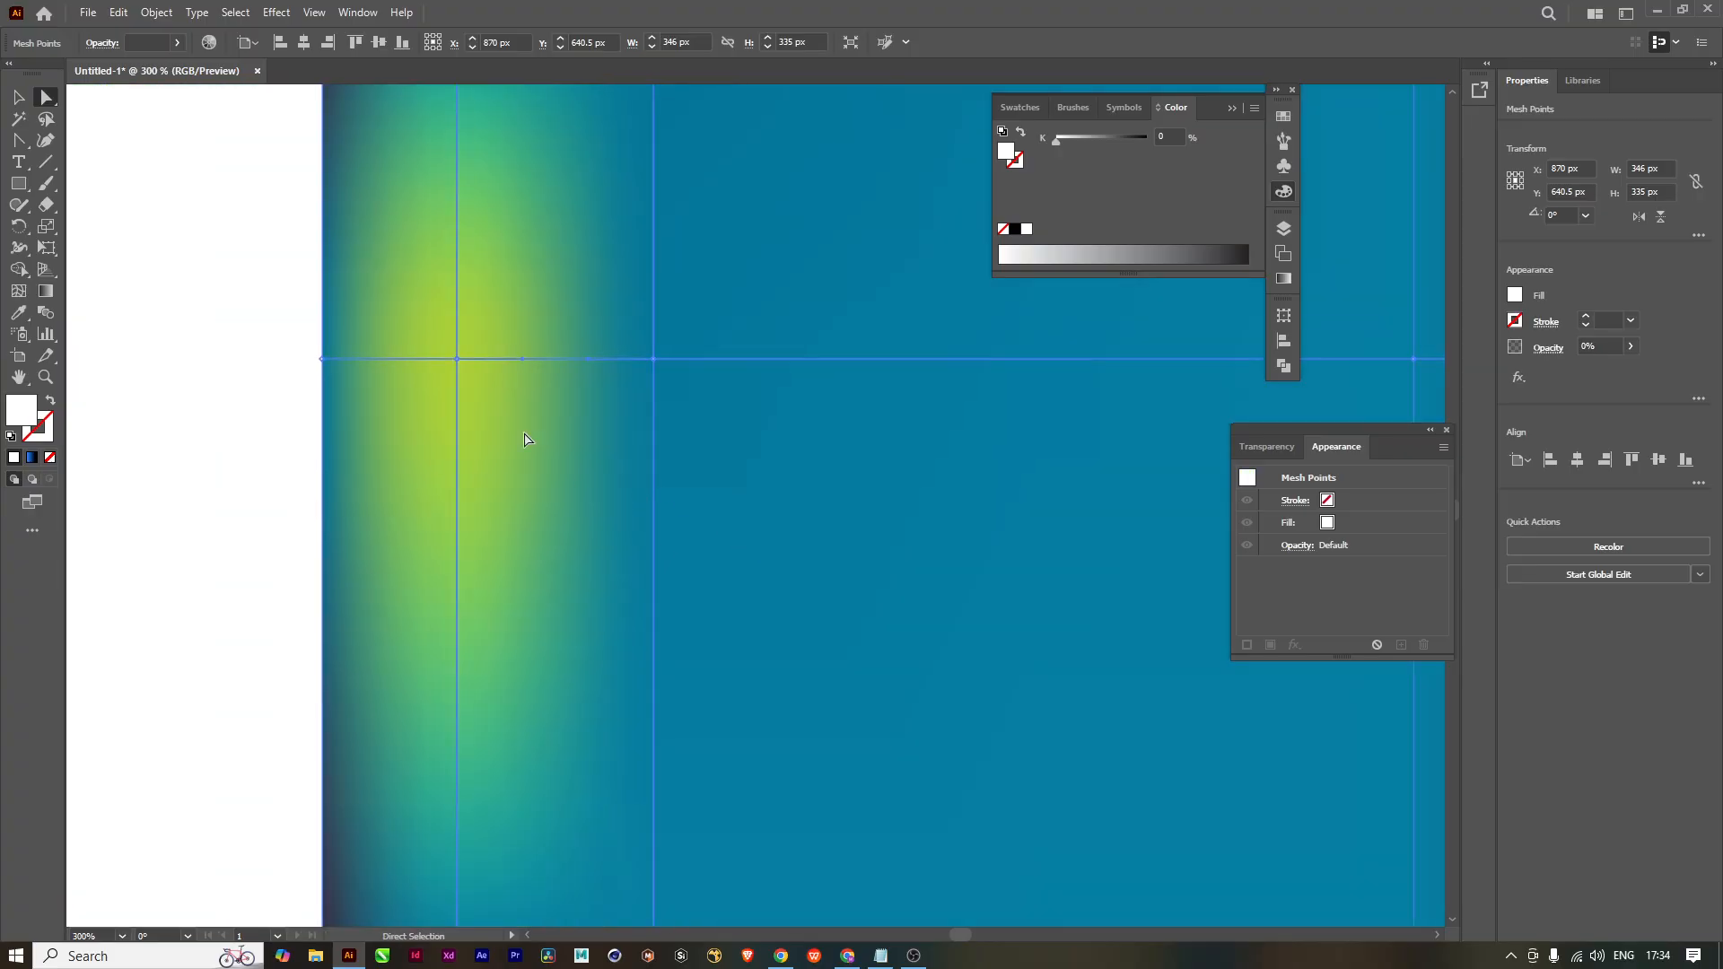
Step: Swirl the lime mesh point by pulling its right handle steeply downward with the Mesh tool, deselect the mesh, and inspect the curved blend
{"action": "key", "text": "u"}
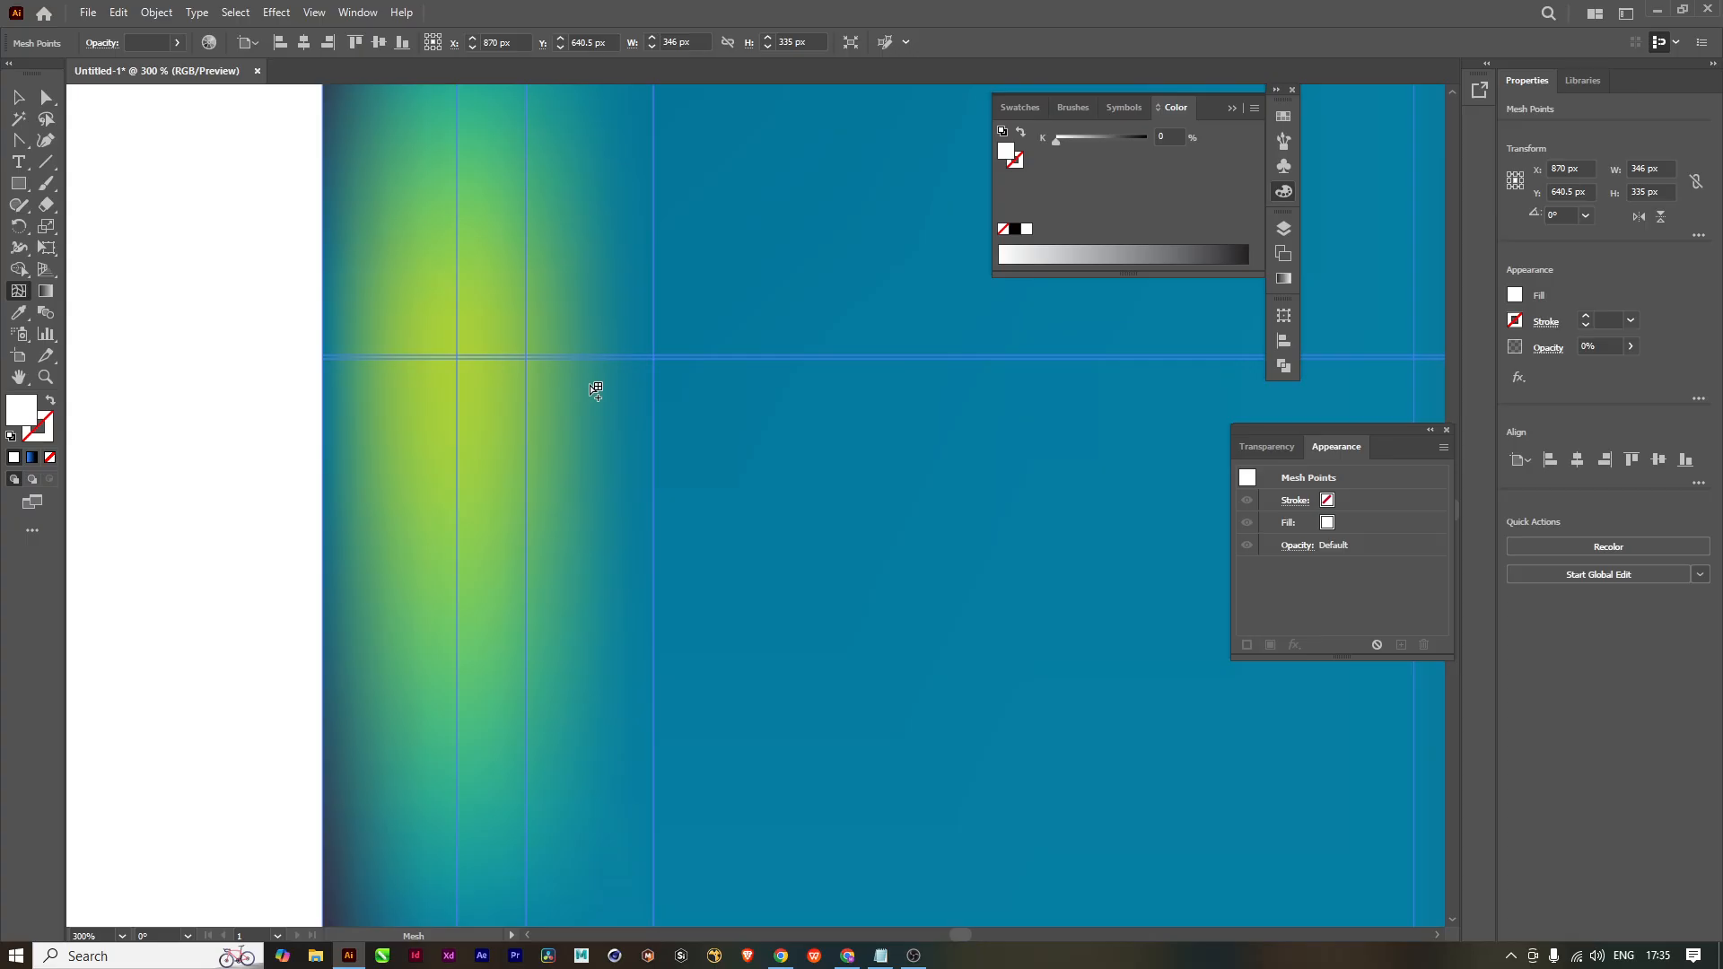
{"action": "left_click", "coordinate": [527, 358]}
{"action": "key", "text": "ctrl+z"}
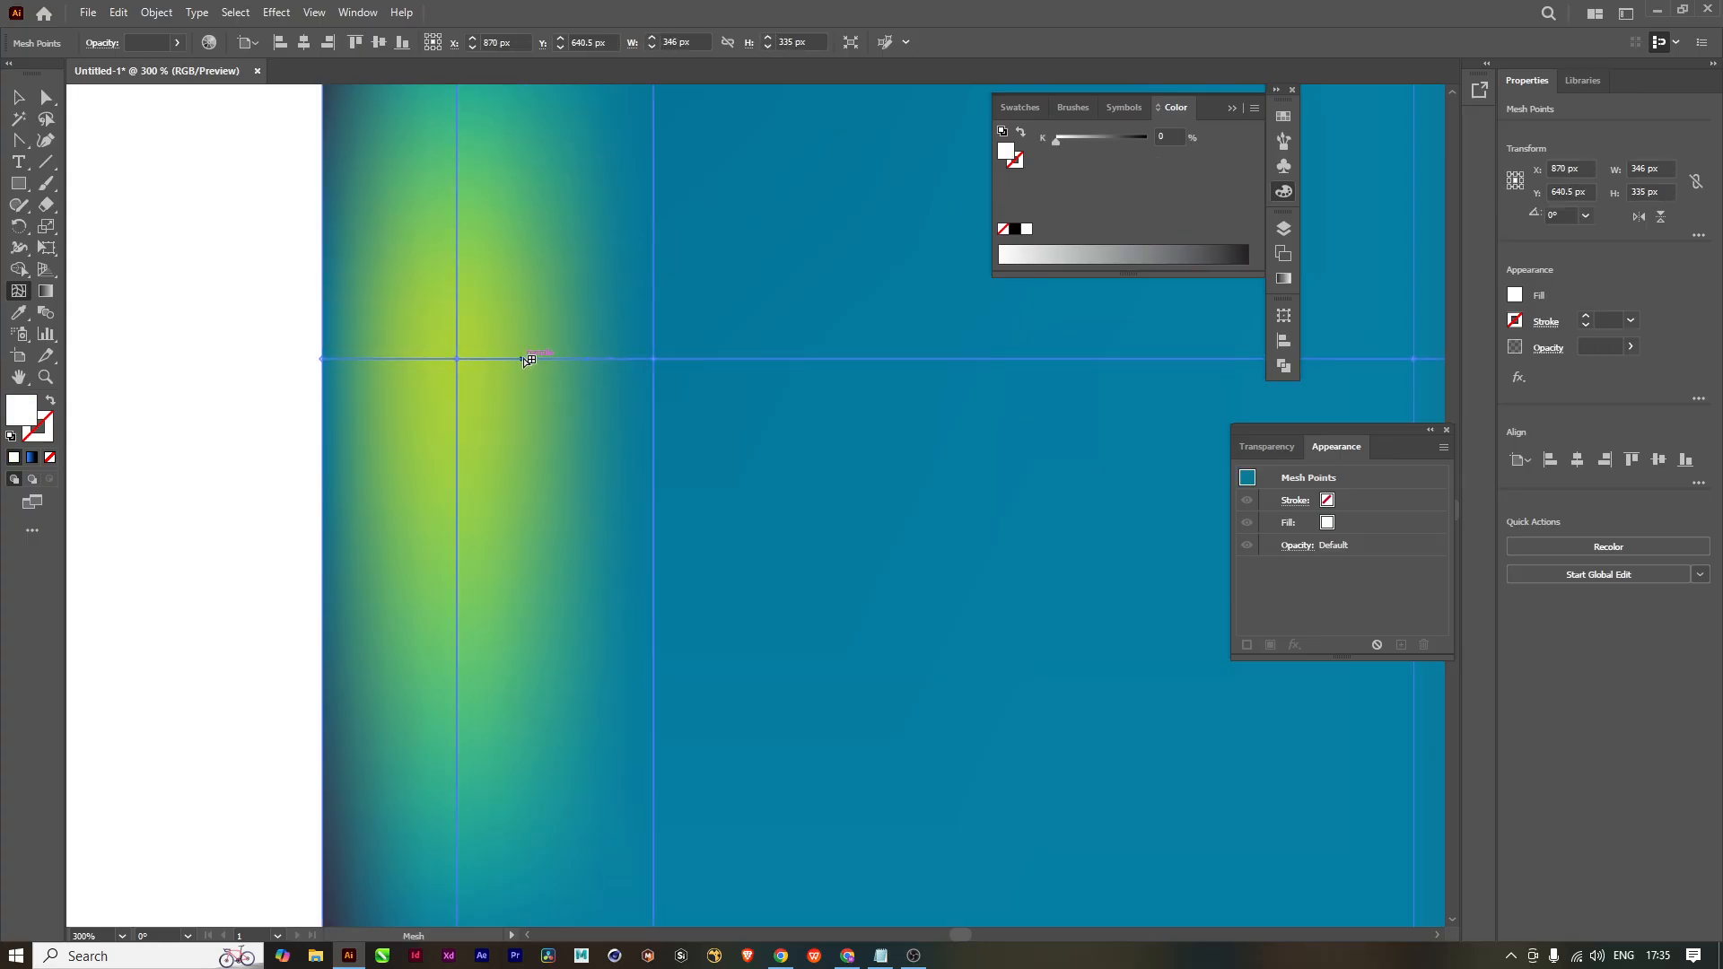
{"action": "left_click_drag", "start_coordinate": [527, 360], "coordinate": [672, 680]}
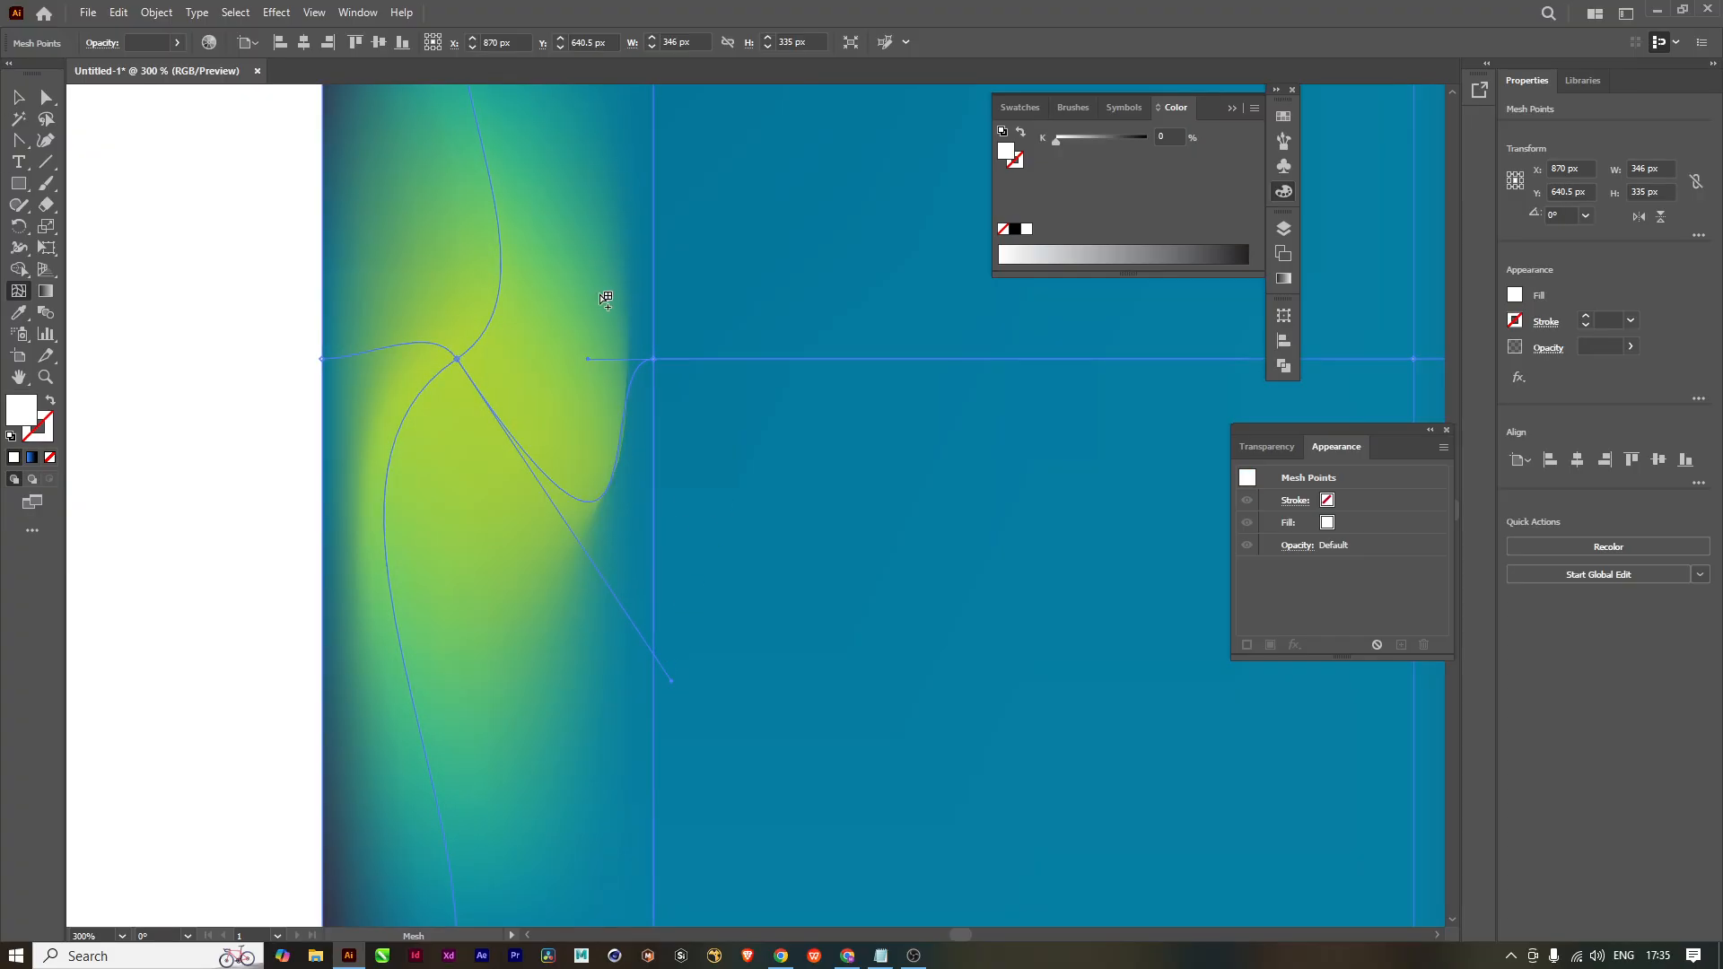
{"action": "left_click", "coordinate": [18, 97]}
{"action": "left_click", "coordinate": [227, 272]}
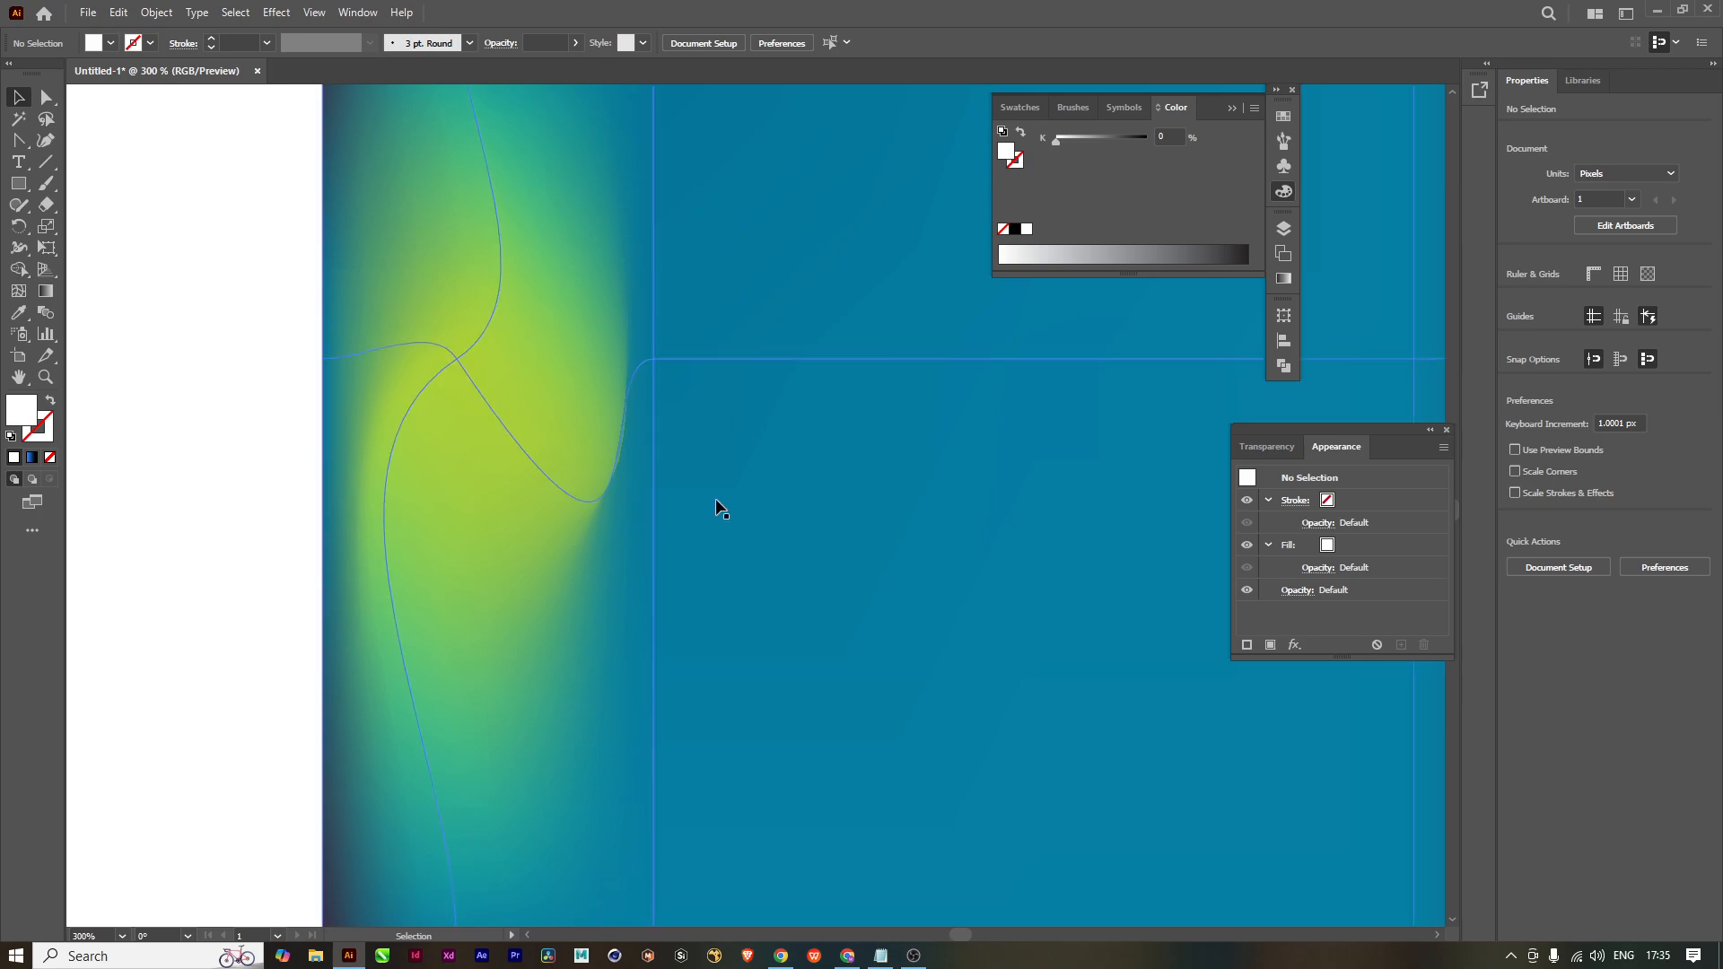
{"action": "scroll", "coordinate": [632, 455], "scroll_direction": "up", "scroll_amount": 3}
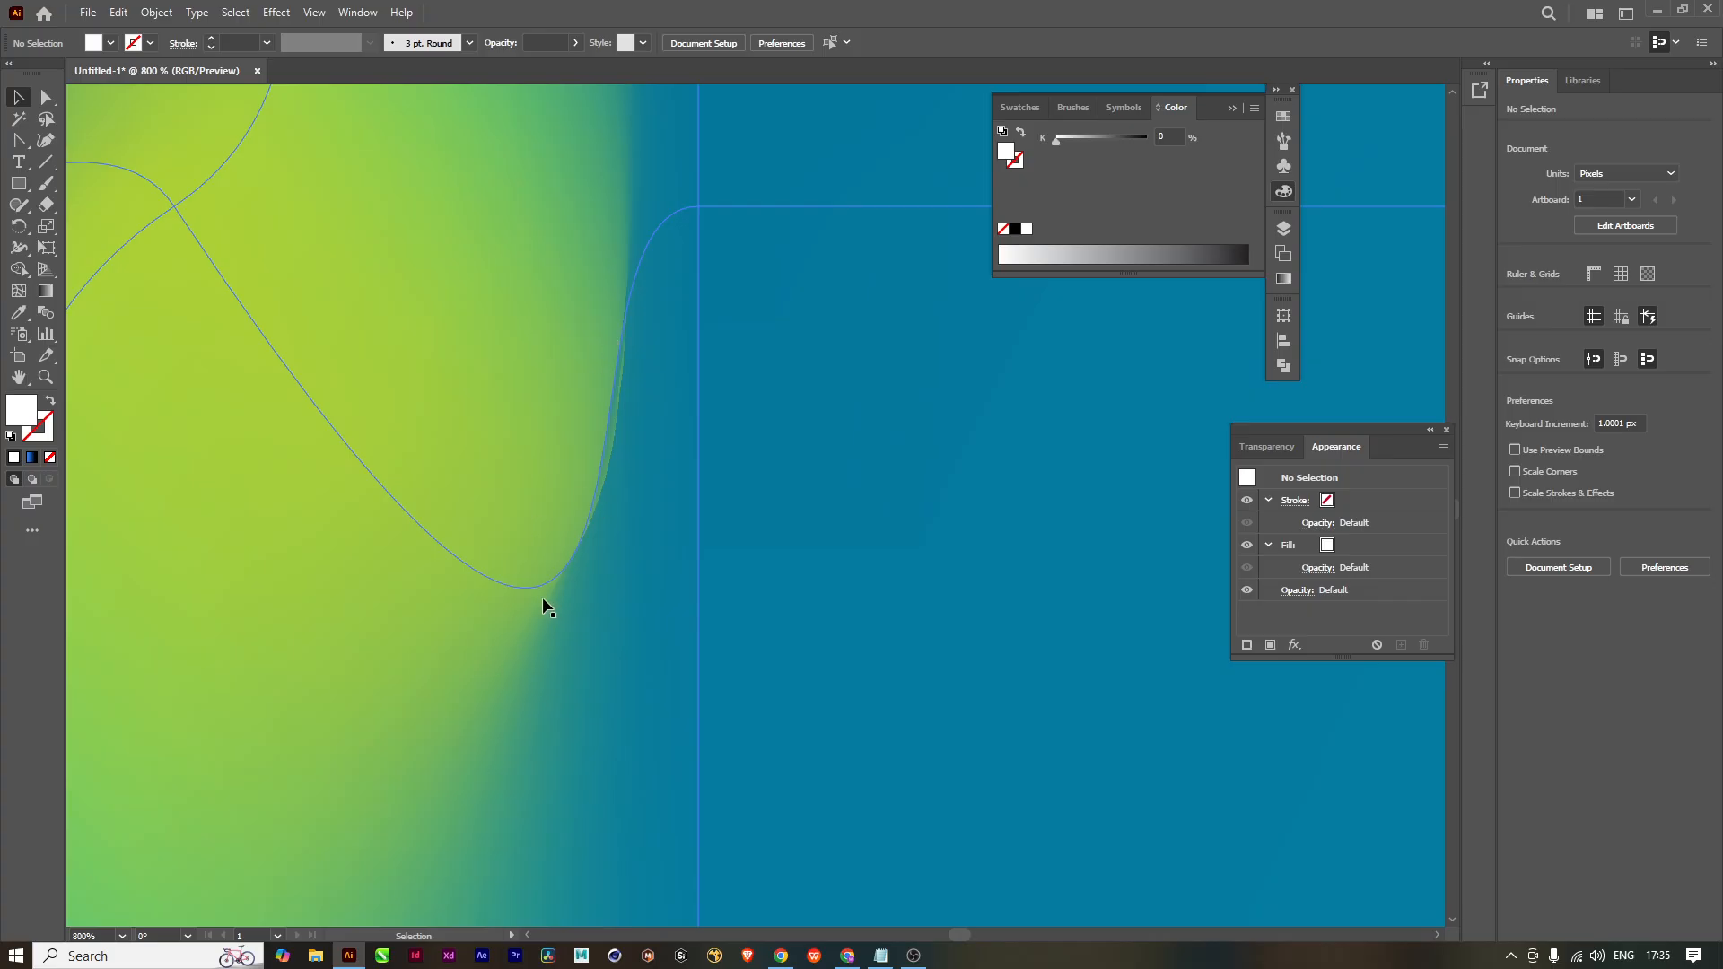
{"action": "scroll", "coordinate": [612, 563], "scroll_direction": "down", "scroll_amount": 3}
{"action": "left_click_drag", "start_coordinate": [762, 589], "coordinate": [713, 530]}
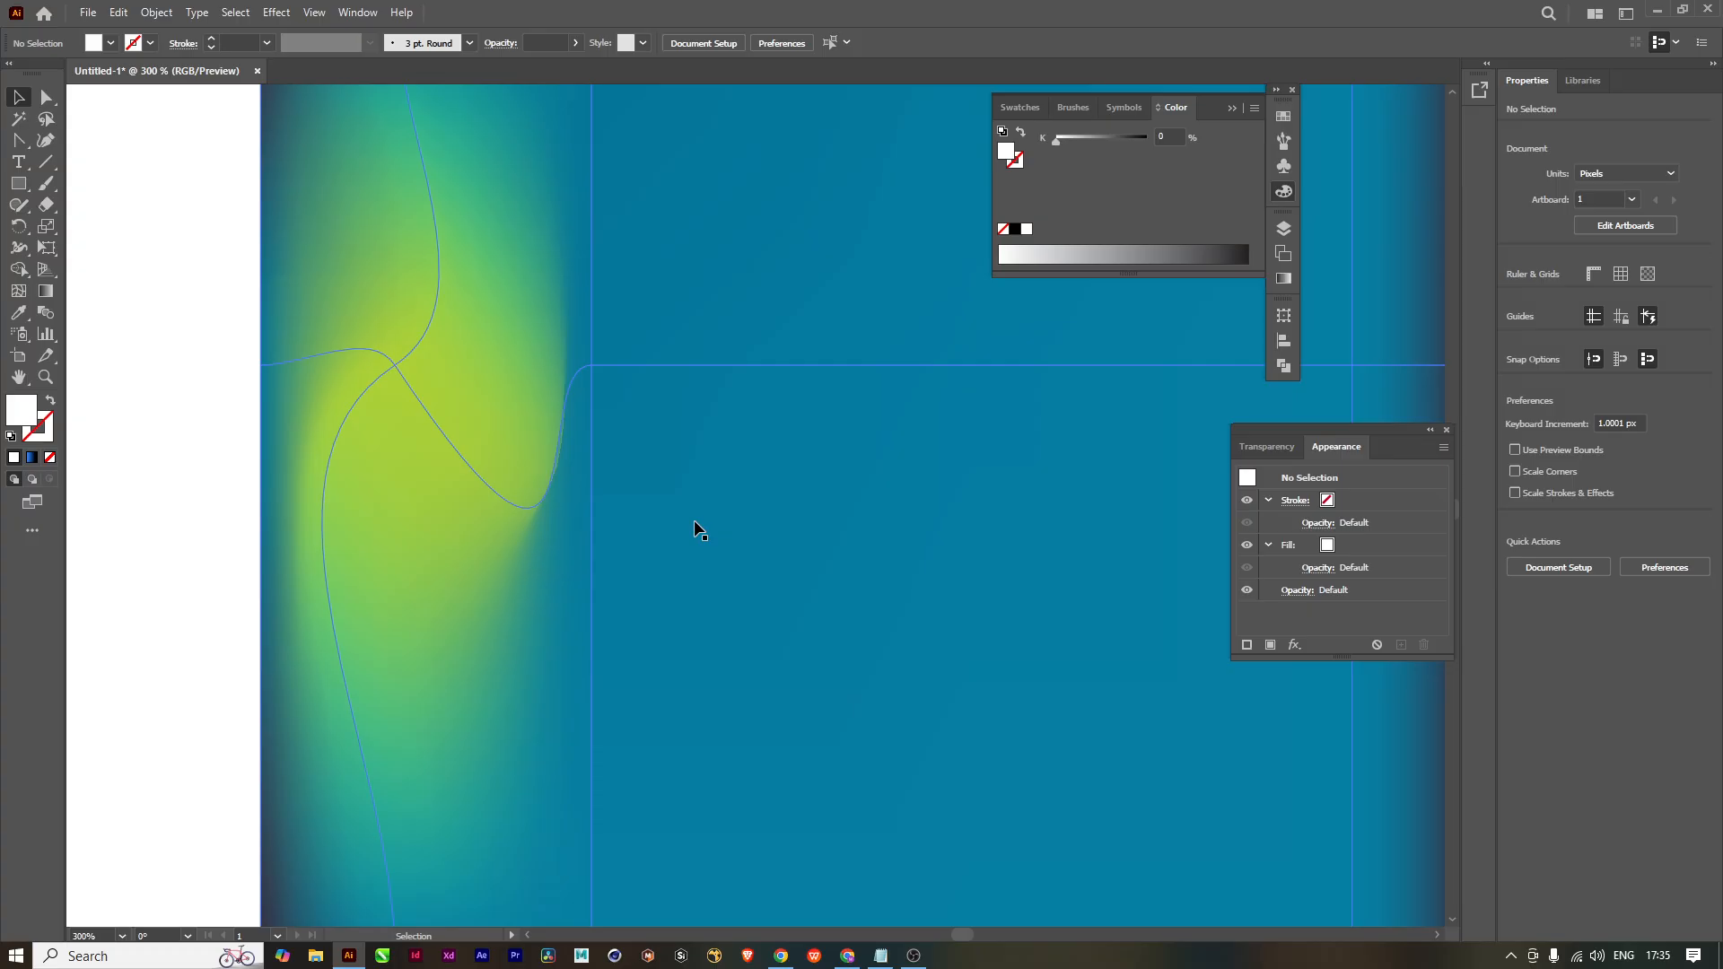
Step: Add a vertical mesh line at X about 882 px from the upper horizontal line, giving its new point a white fill
{"action": "scroll", "coordinate": [737, 485], "scroll_direction": "down", "scroll_amount": 3}
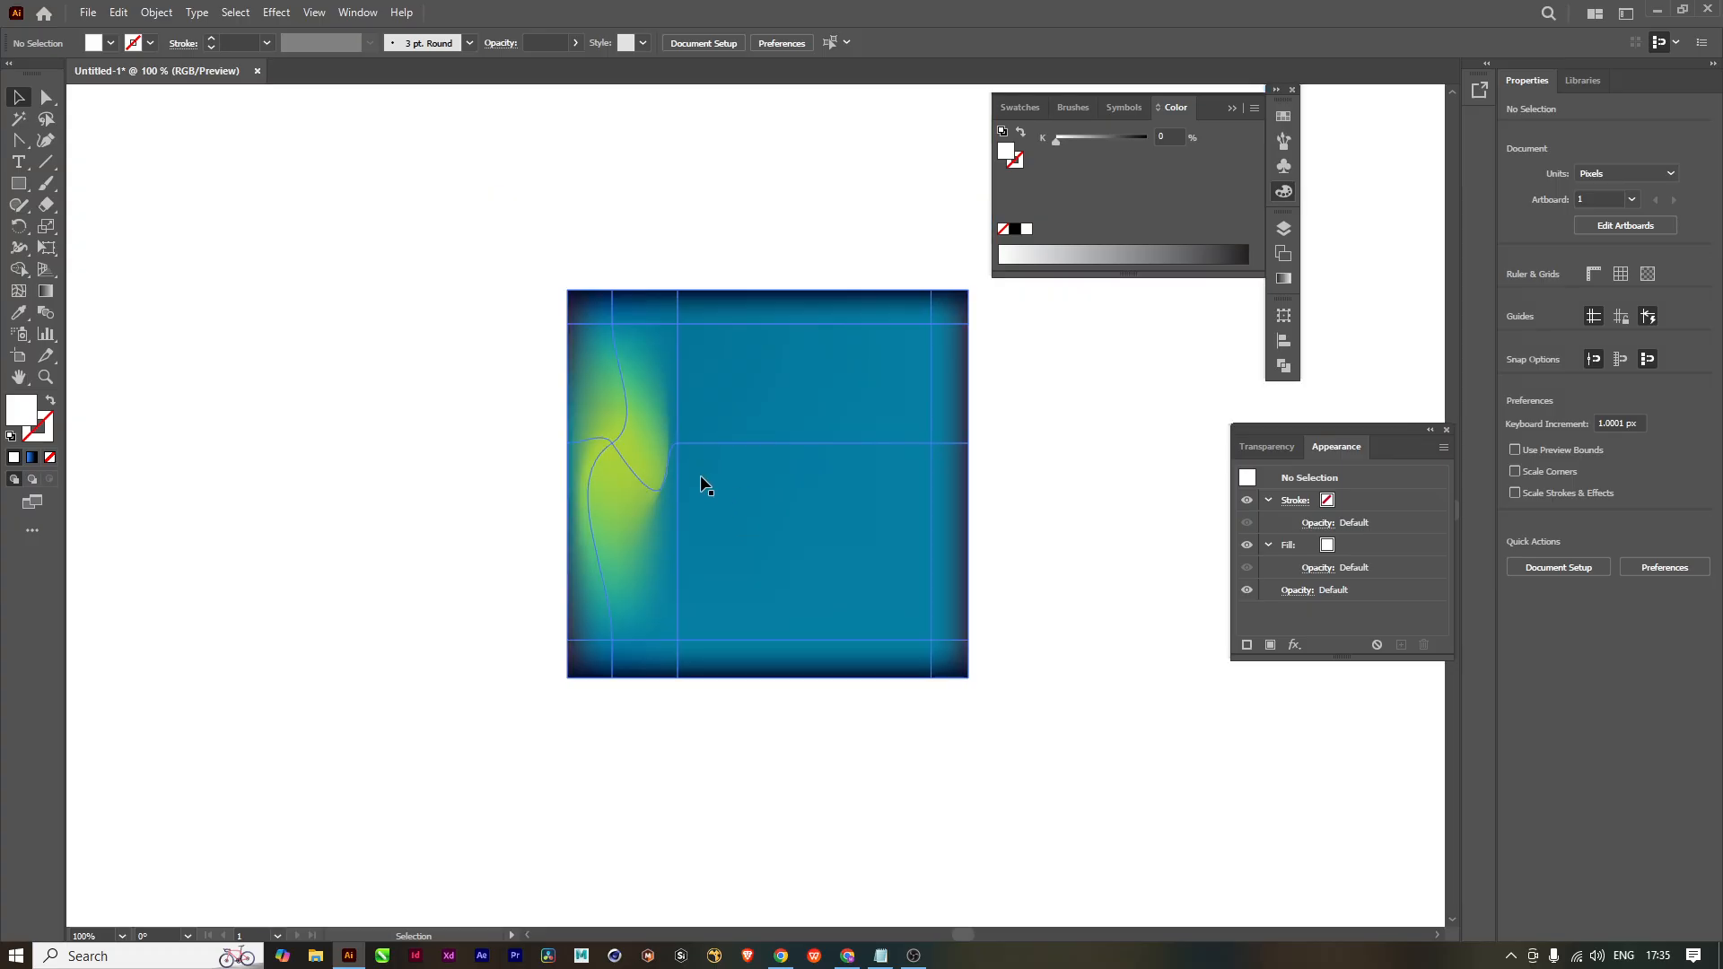
{"action": "left_click_drag", "start_coordinate": [810, 486], "coordinate": [727, 576]}
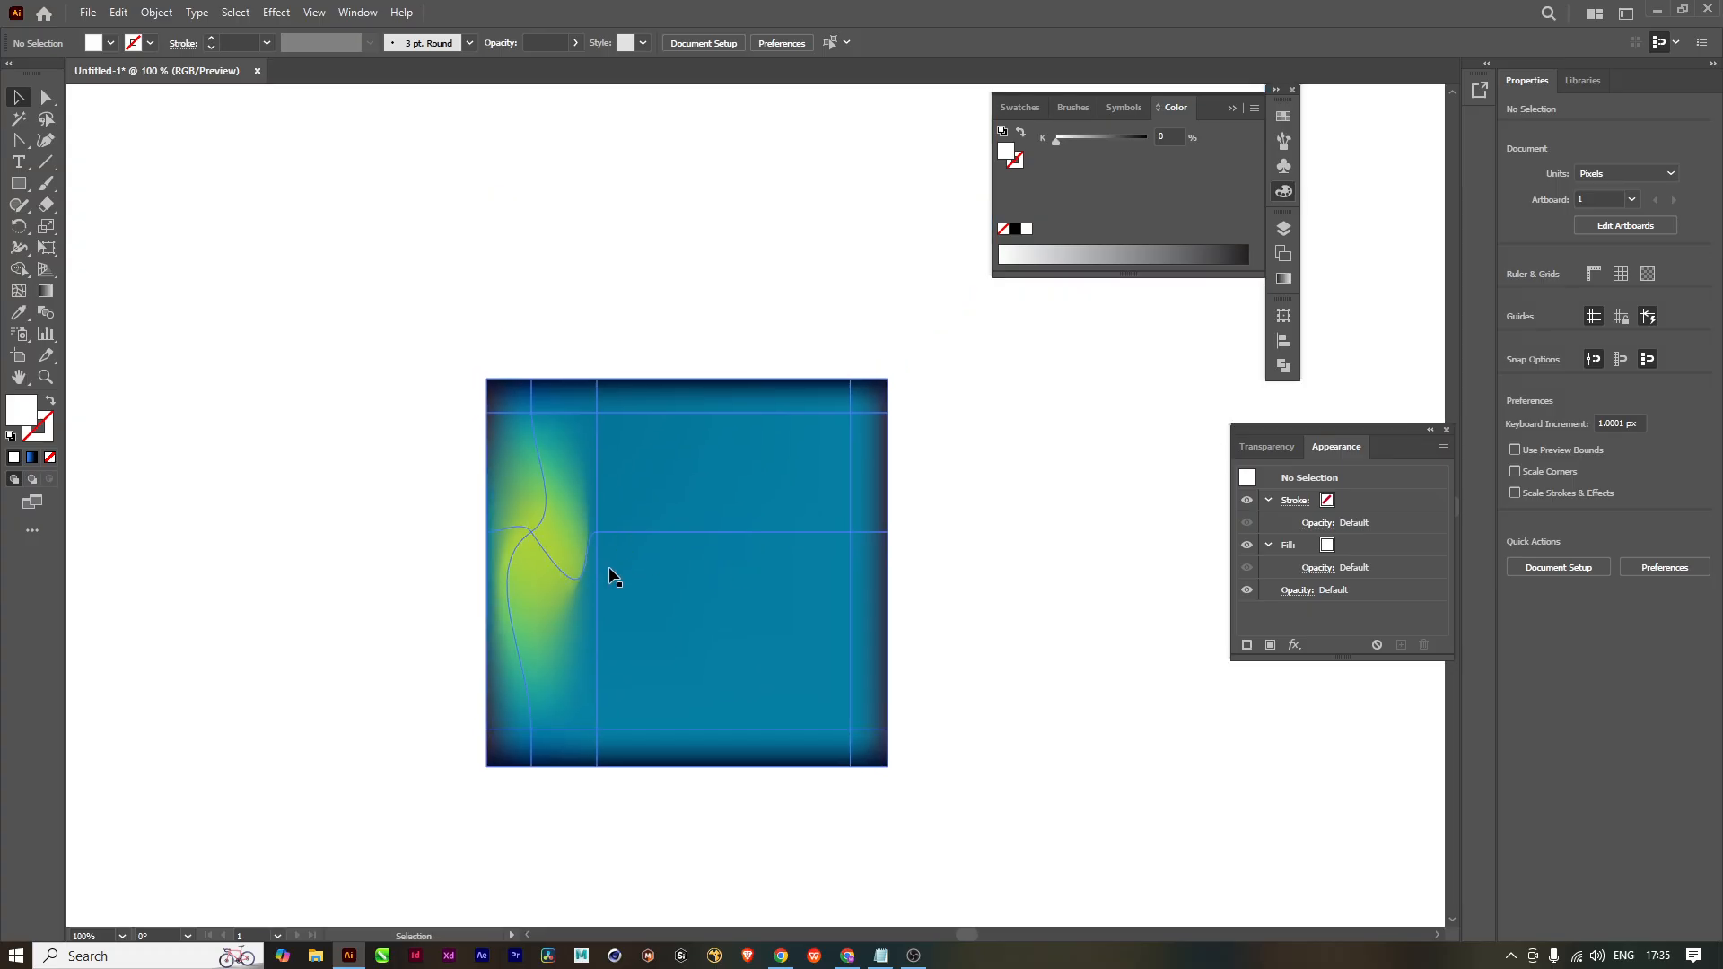
{"action": "scroll", "coordinate": [754, 433], "scroll_direction": "up", "scroll_amount": 1}
{"action": "key", "text": "u"}
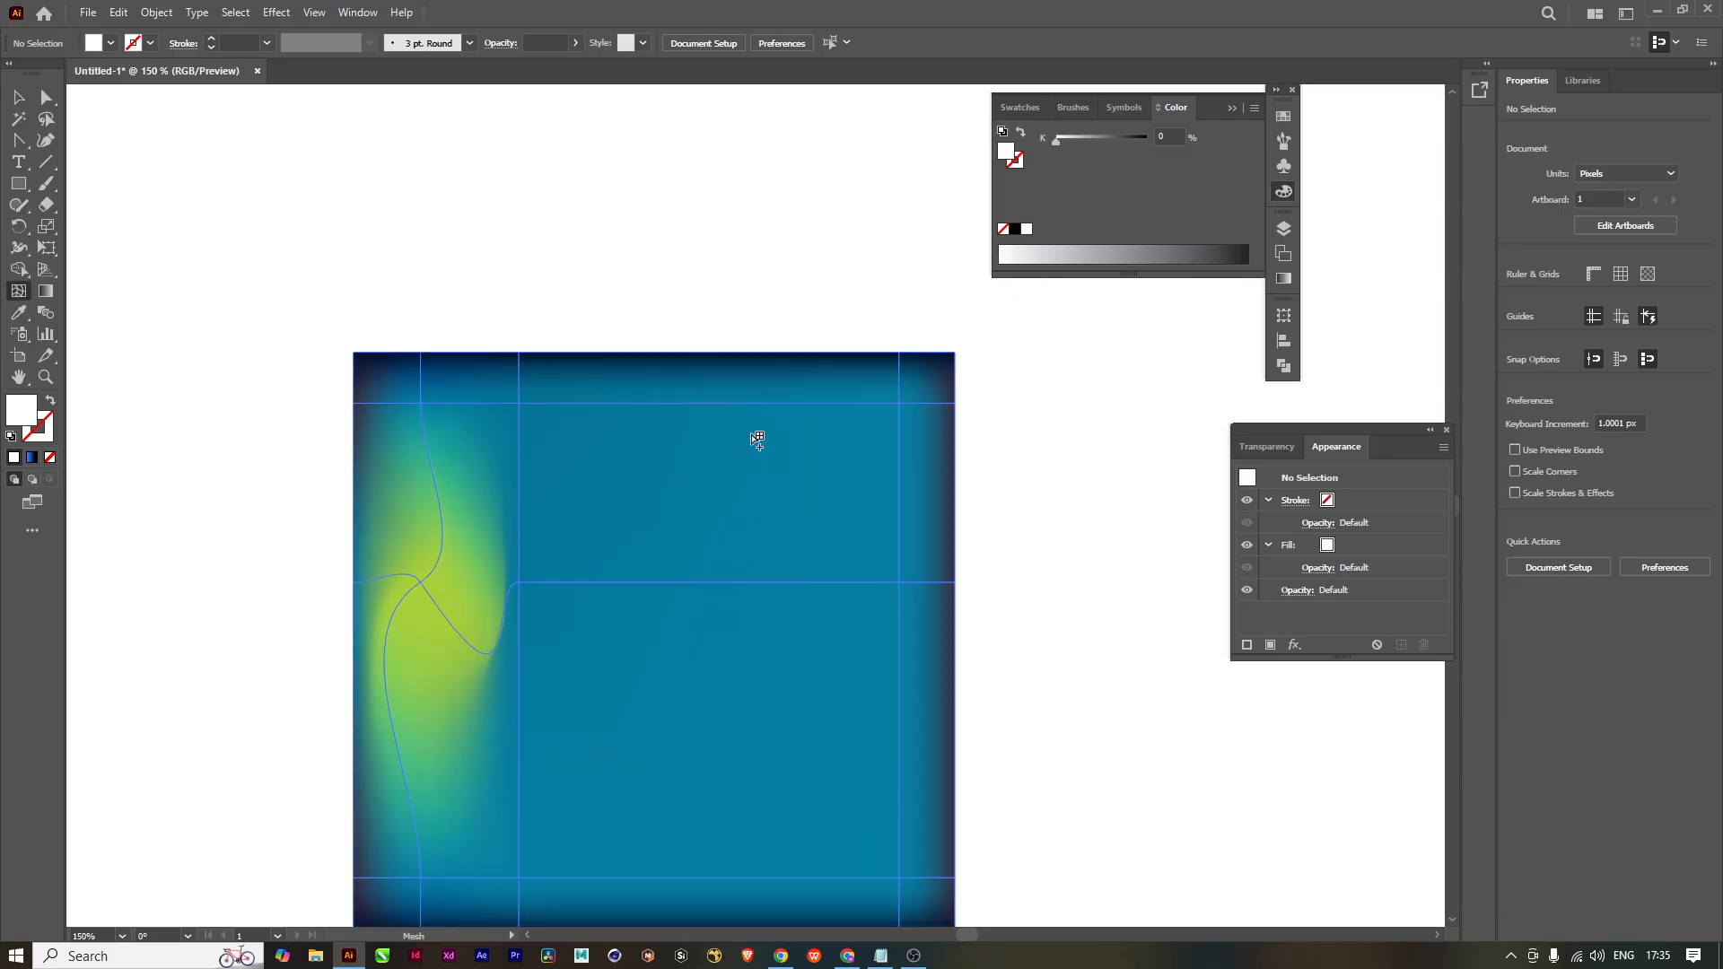
{"action": "scroll", "coordinate": [660, 404], "scroll_direction": "up", "scroll_amount": 4}
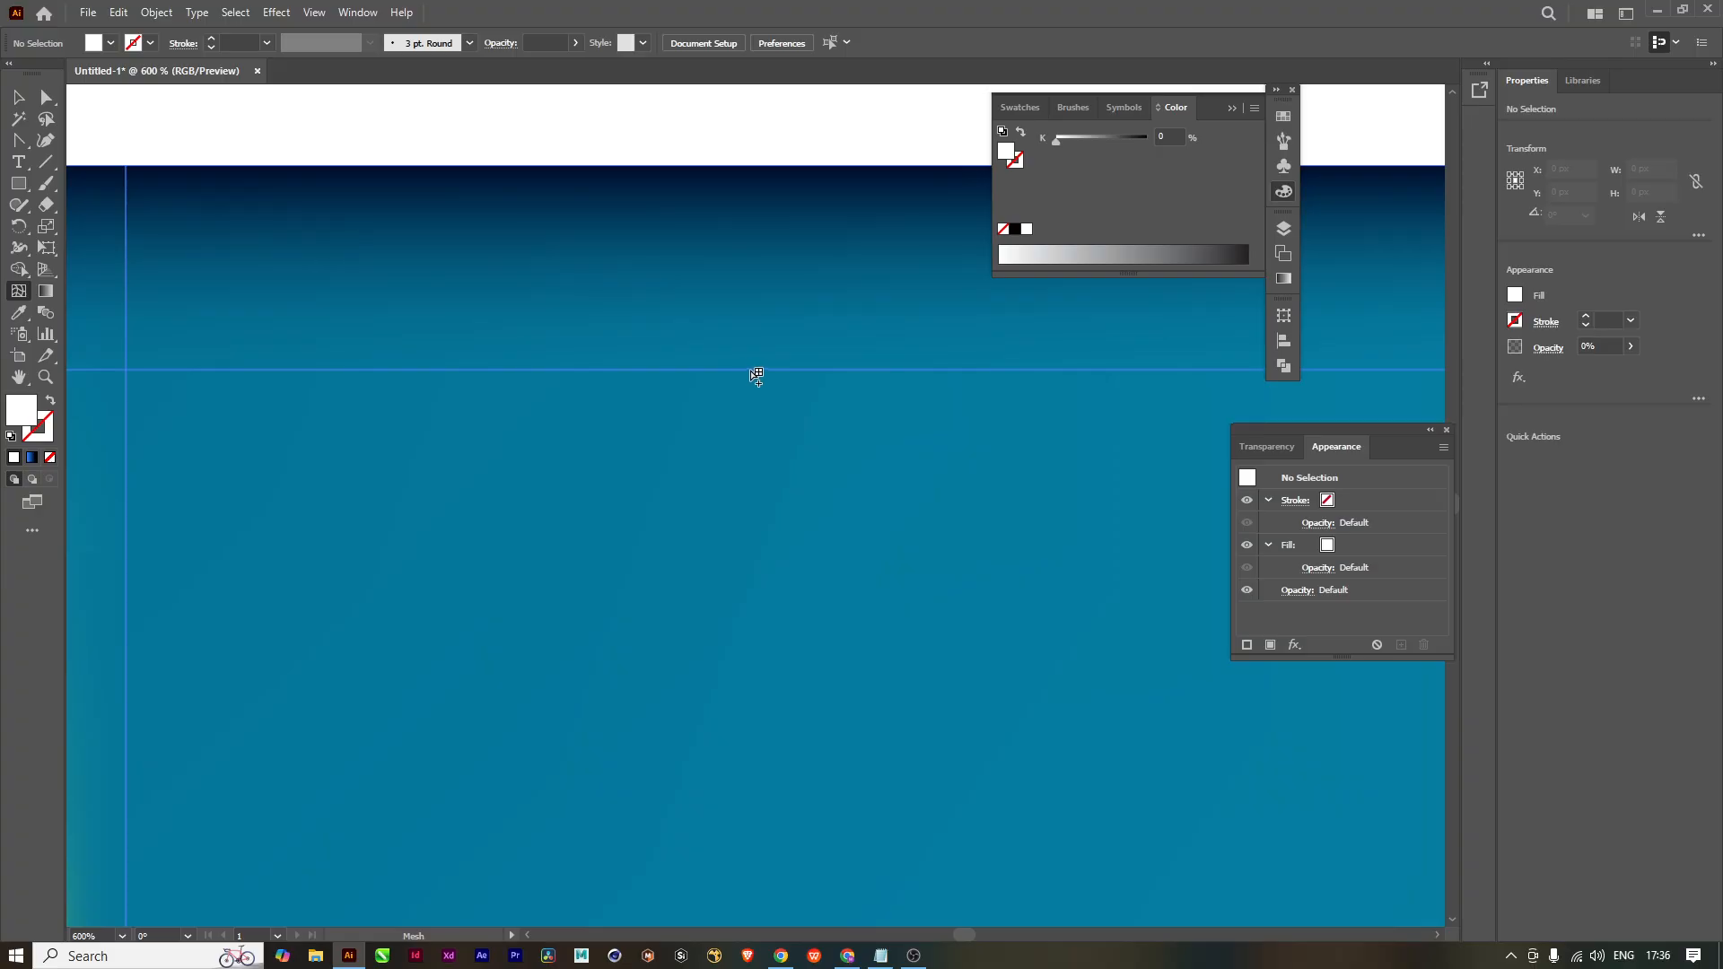
{"action": "left_click", "coordinate": [751, 370]}
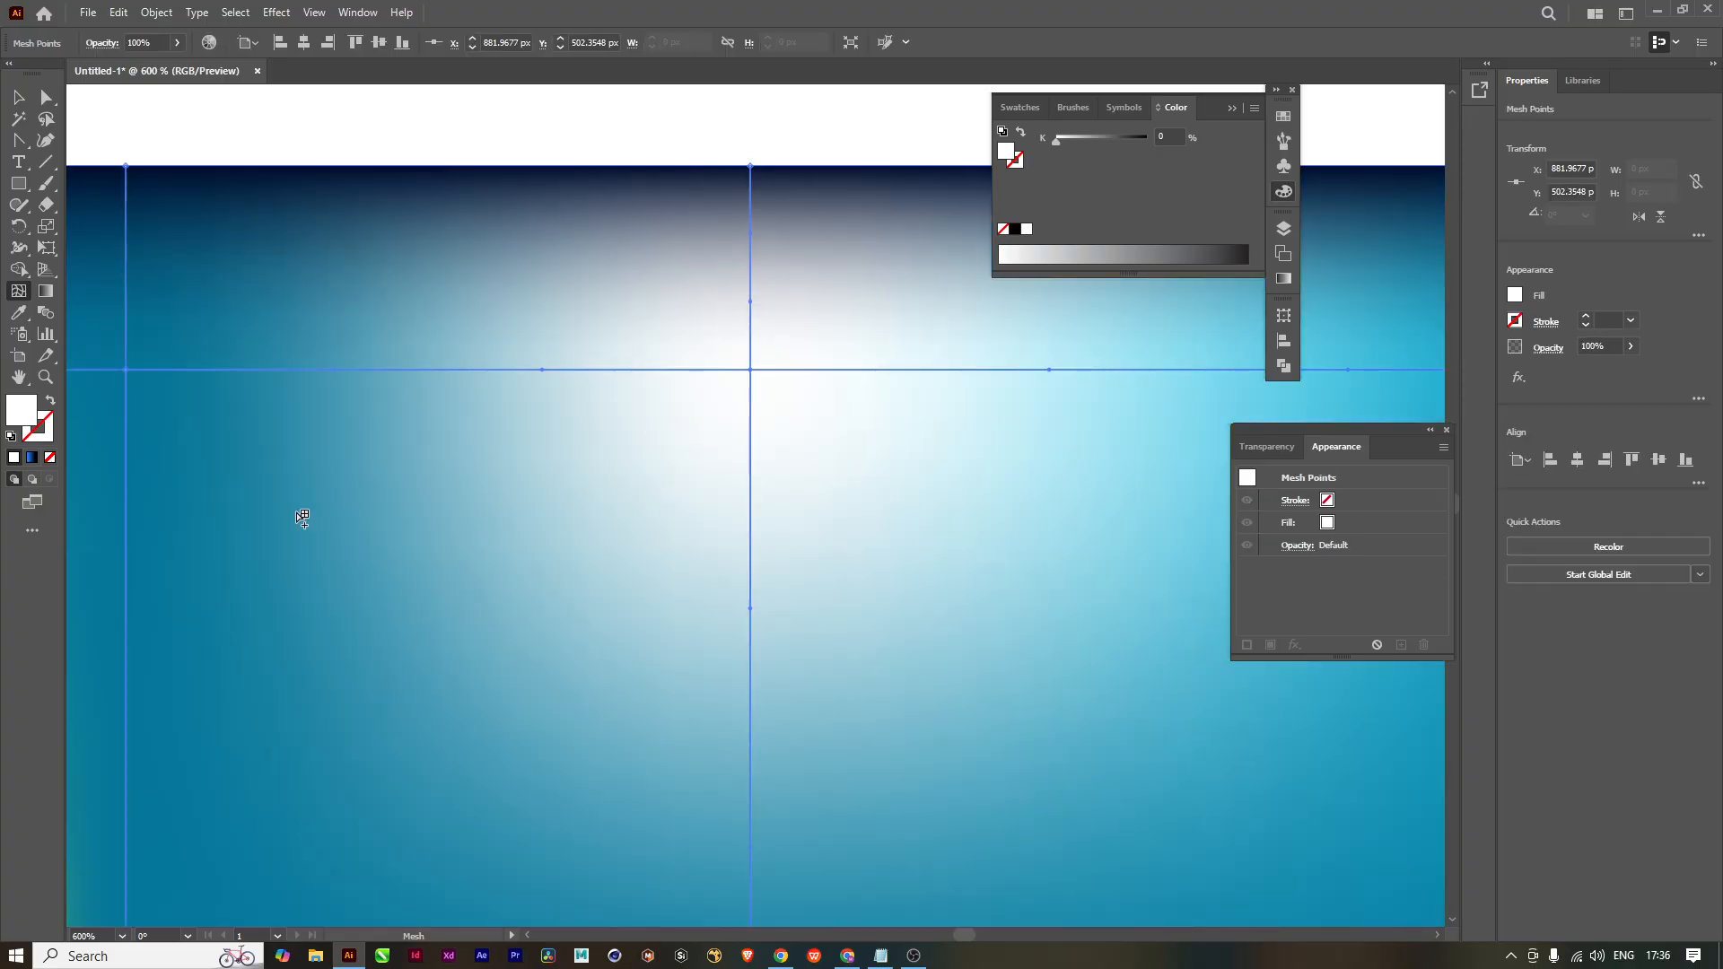
Step: Switch the color sliders to CMYK and recolor the white mesh point dark red, about C 24, M 93, Y 100, K 20
{"action": "scroll", "coordinate": [838, 504], "scroll_direction": "down", "scroll_amount": 3}
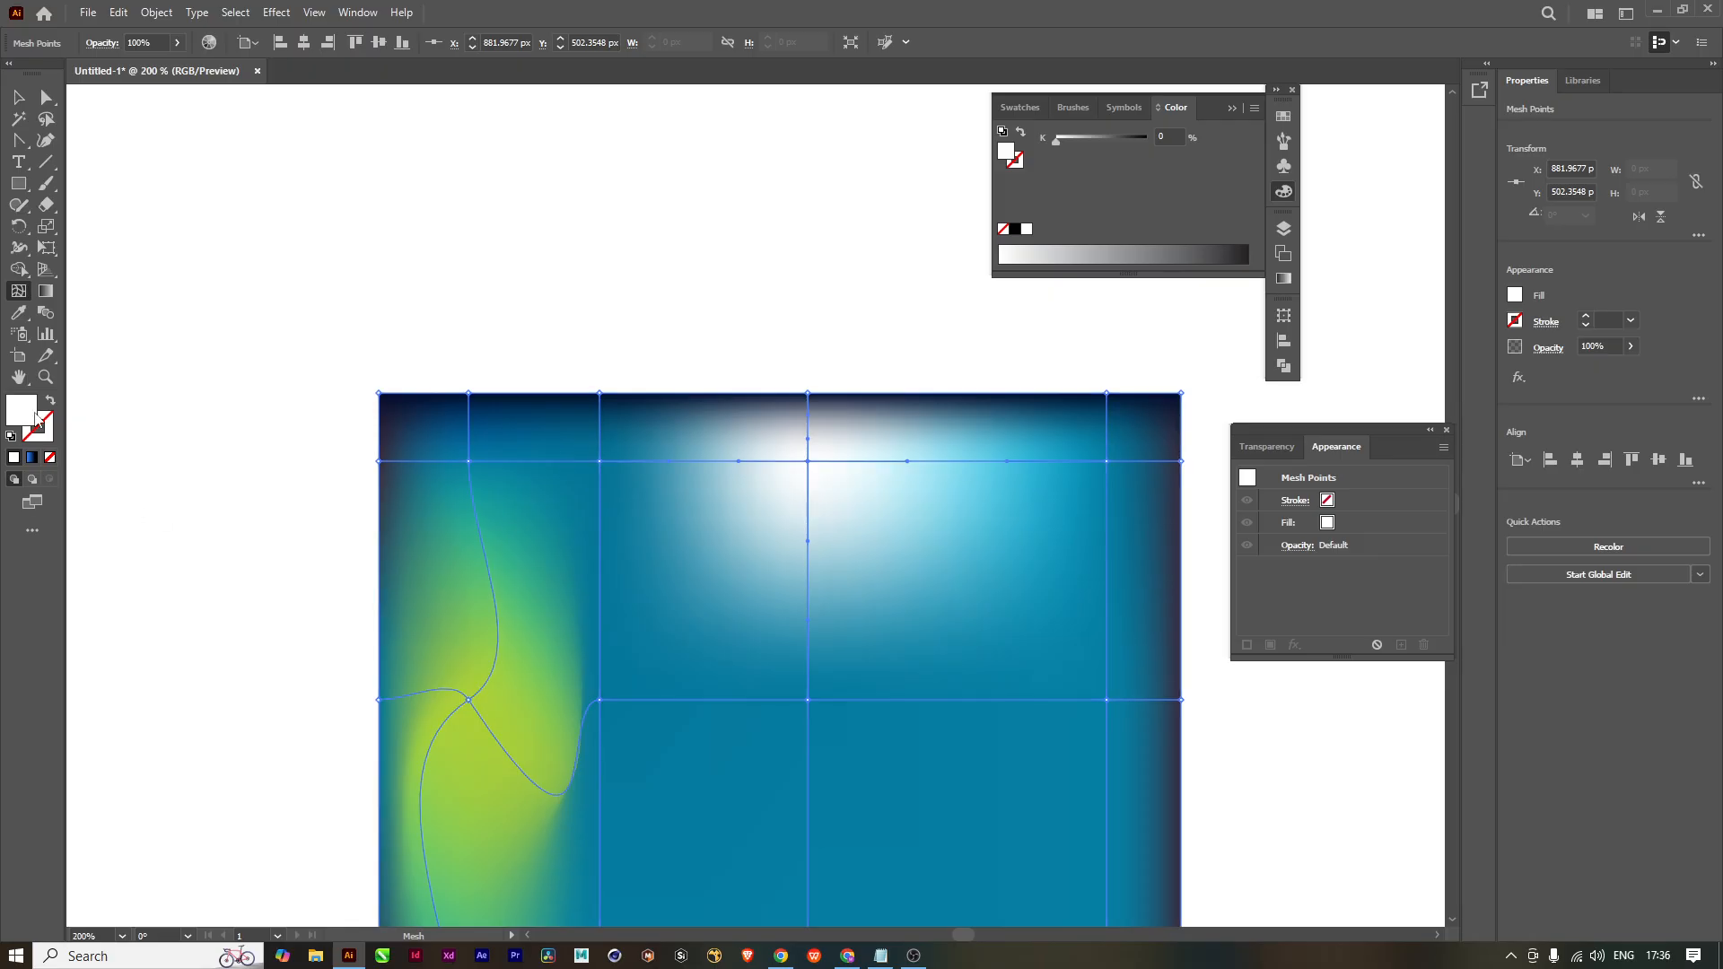
{"action": "left_click_drag", "start_coordinate": [840, 595], "coordinate": [765, 549]}
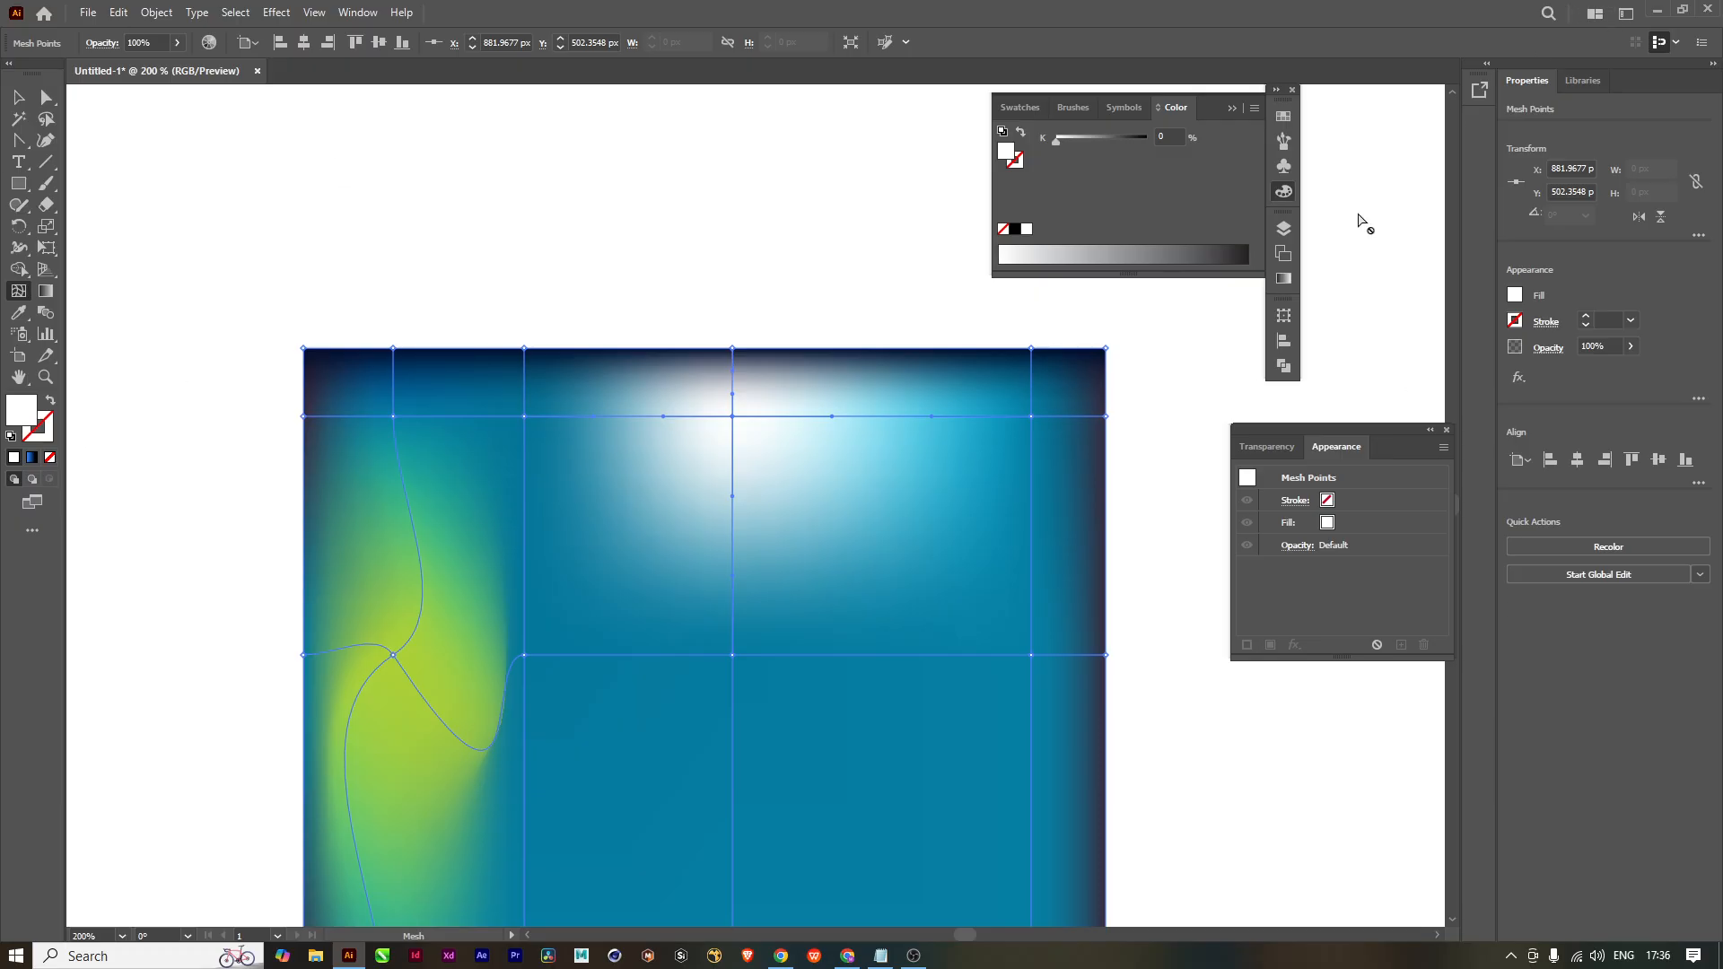
{"action": "left_click", "coordinate": [1253, 109]}
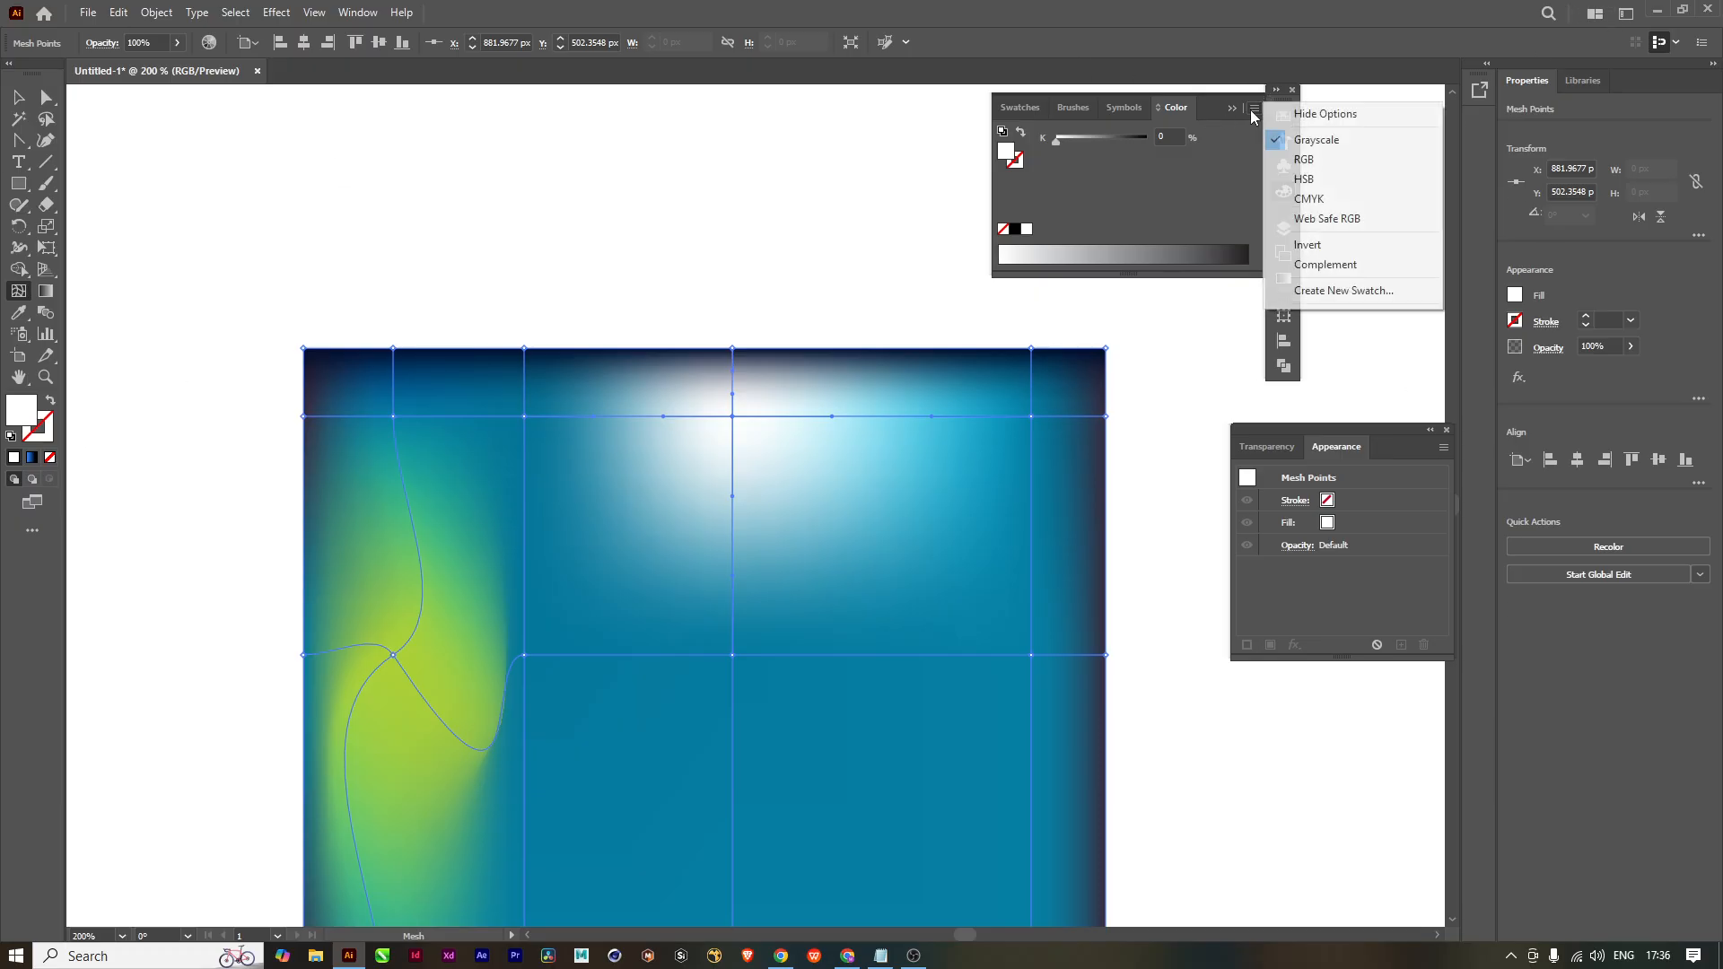
{"action": "left_click", "coordinate": [1308, 199]}
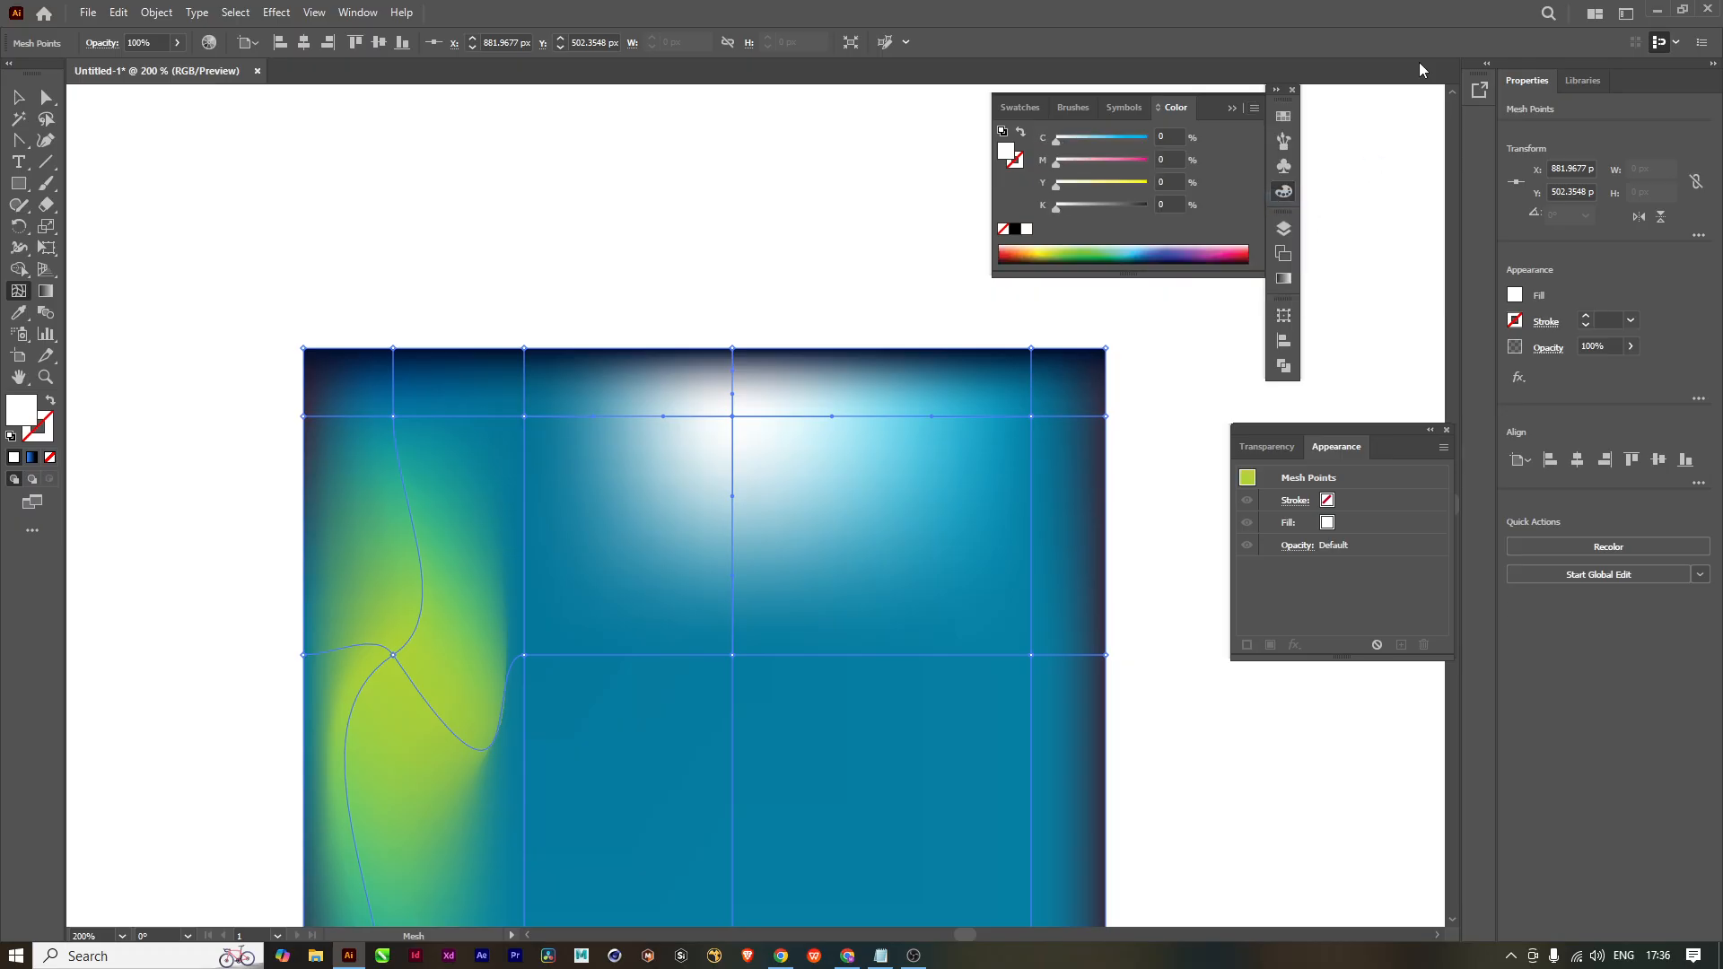
{"action": "left_click", "coordinate": [1015, 249]}
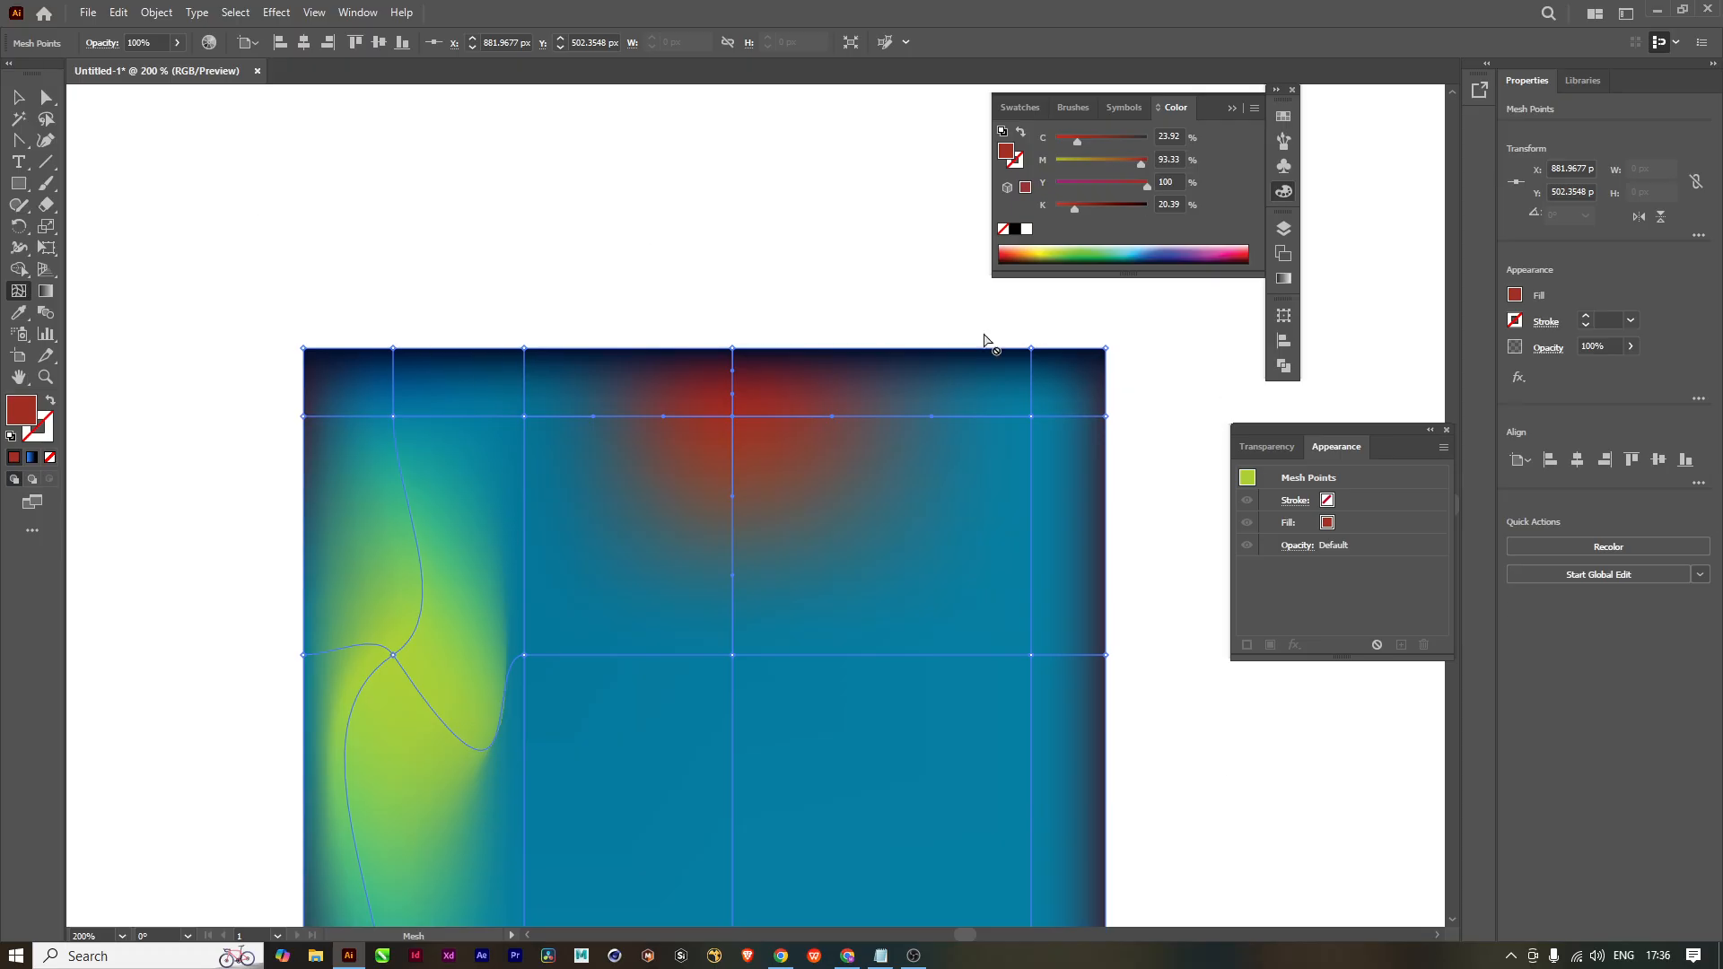
Step: Move the red mesh point straight down to Y about 581 px, deselect the mesh, and inspect the curved blend up close
{"action": "left_click", "coordinate": [736, 419]}
{"action": "left_click_drag", "start_coordinate": [733, 416], "coordinate": [732, 599]}
{"action": "key", "text": "v"}
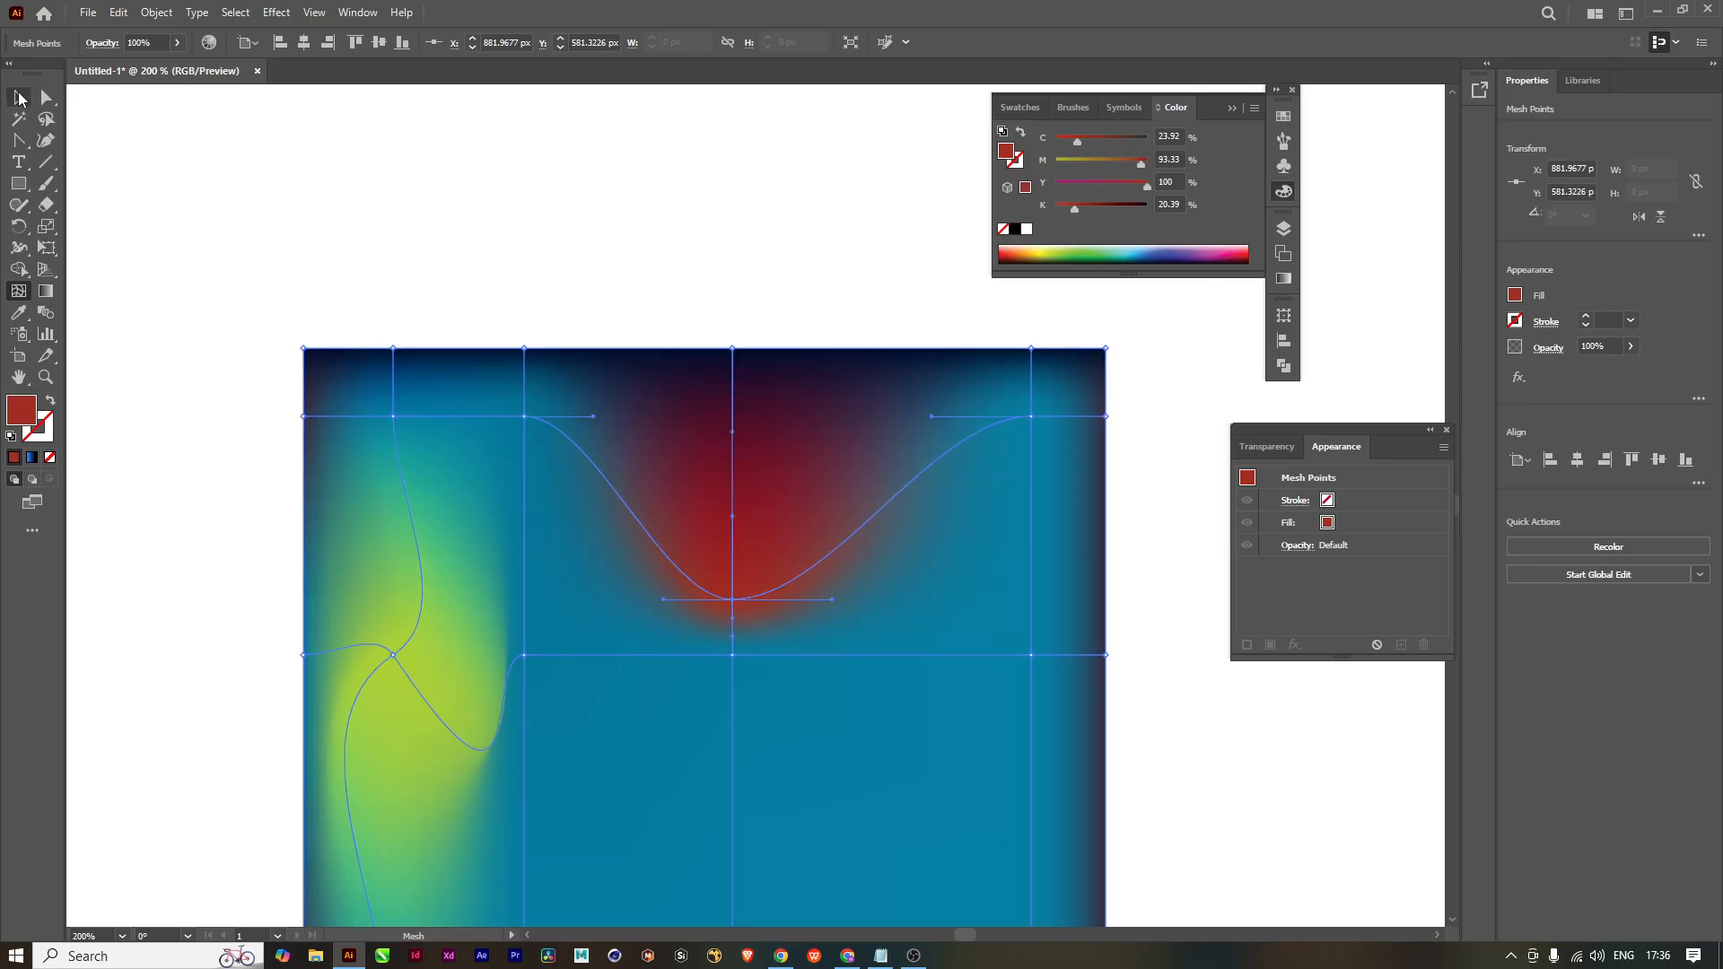
{"action": "left_click", "coordinate": [375, 175]}
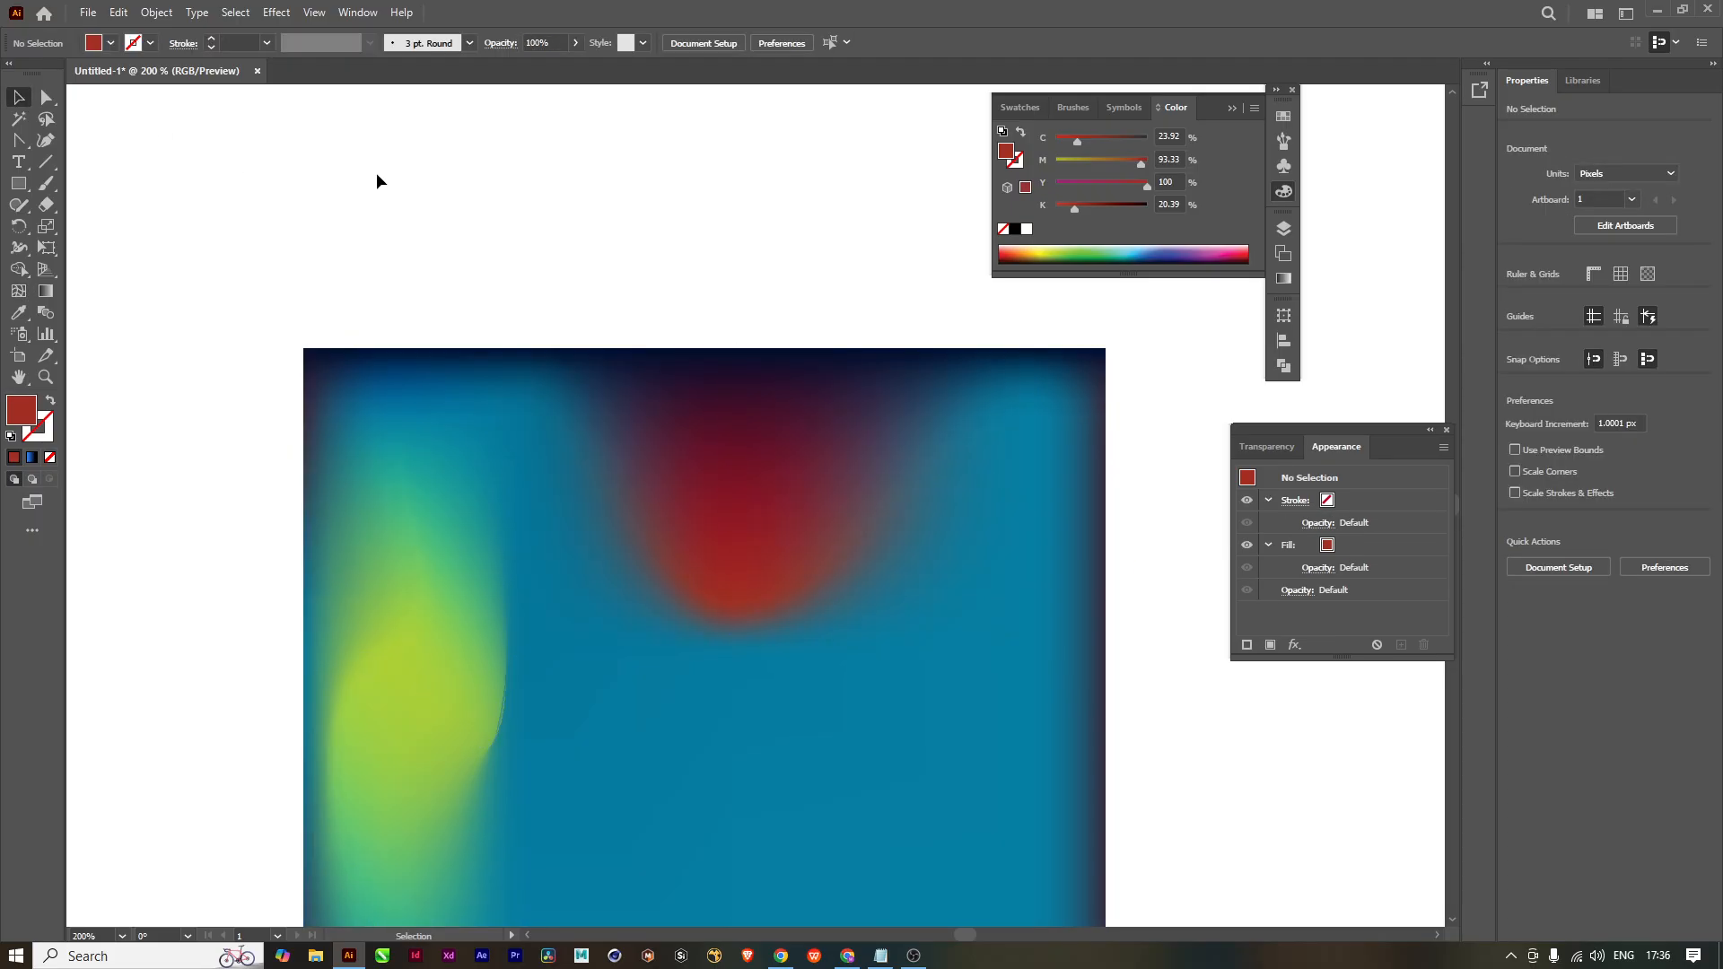
{"action": "scroll", "coordinate": [730, 564], "scroll_direction": "up", "scroll_amount": 4}
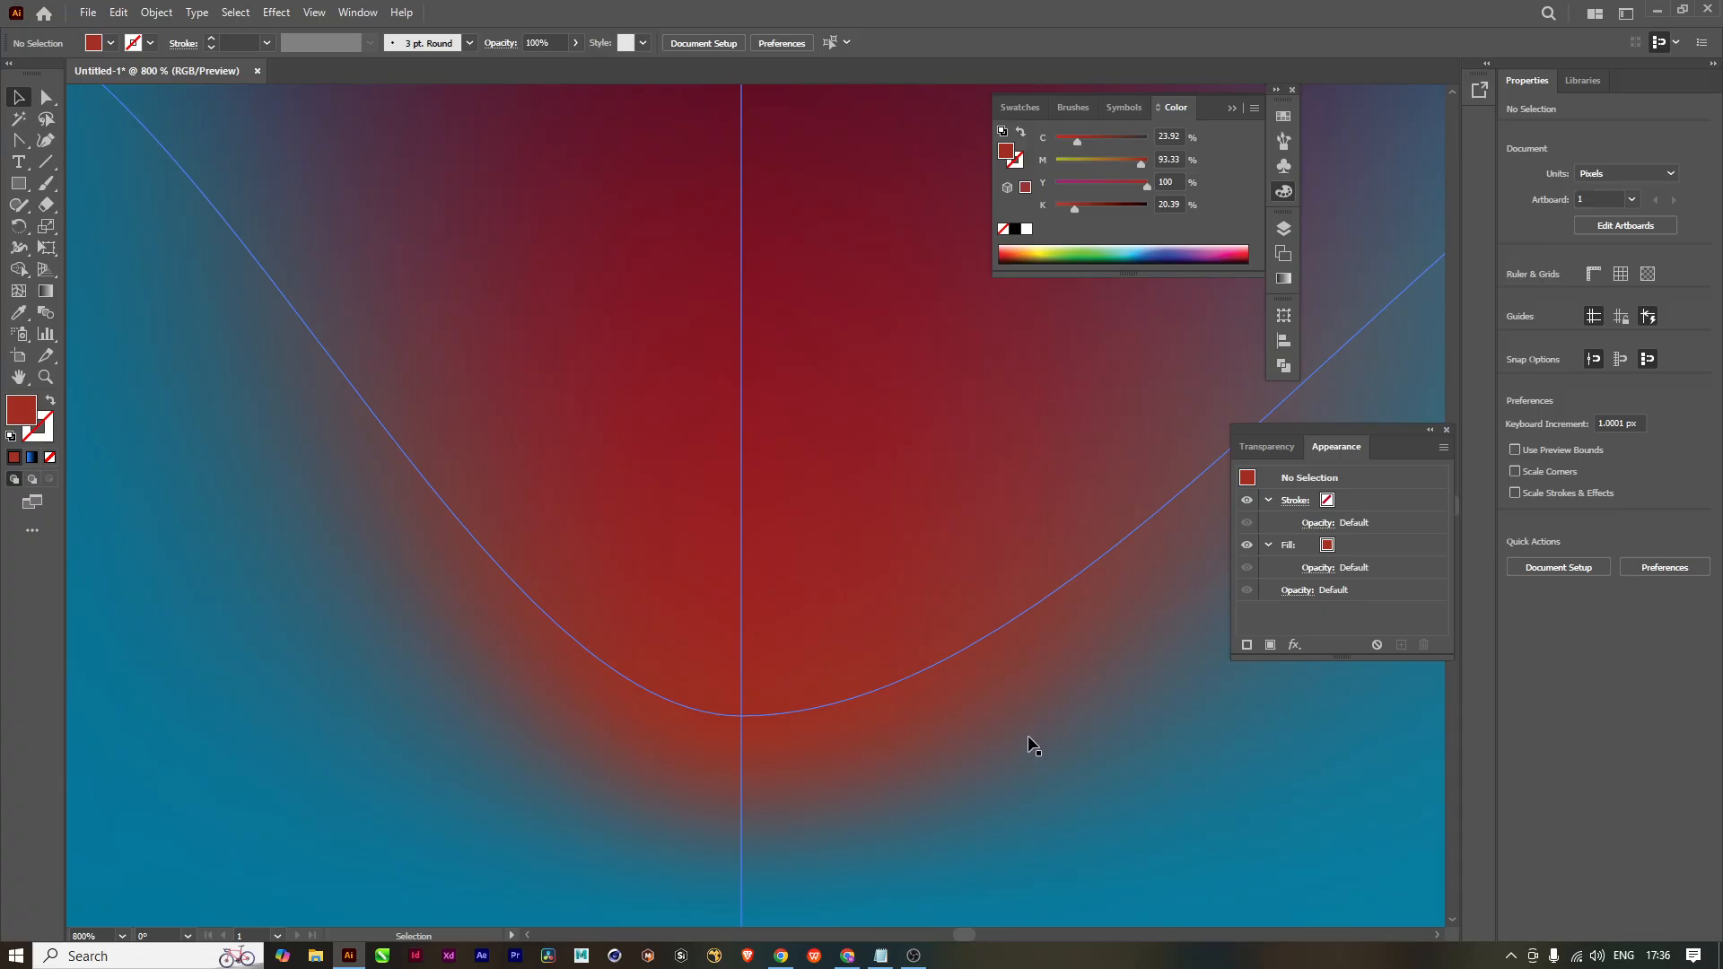
{"action": "scroll", "coordinate": [868, 799], "scroll_direction": "down", "scroll_amount": 1}
{"action": "scroll", "coordinate": [869, 802], "scroll_direction": "down", "scroll_amount": 2}
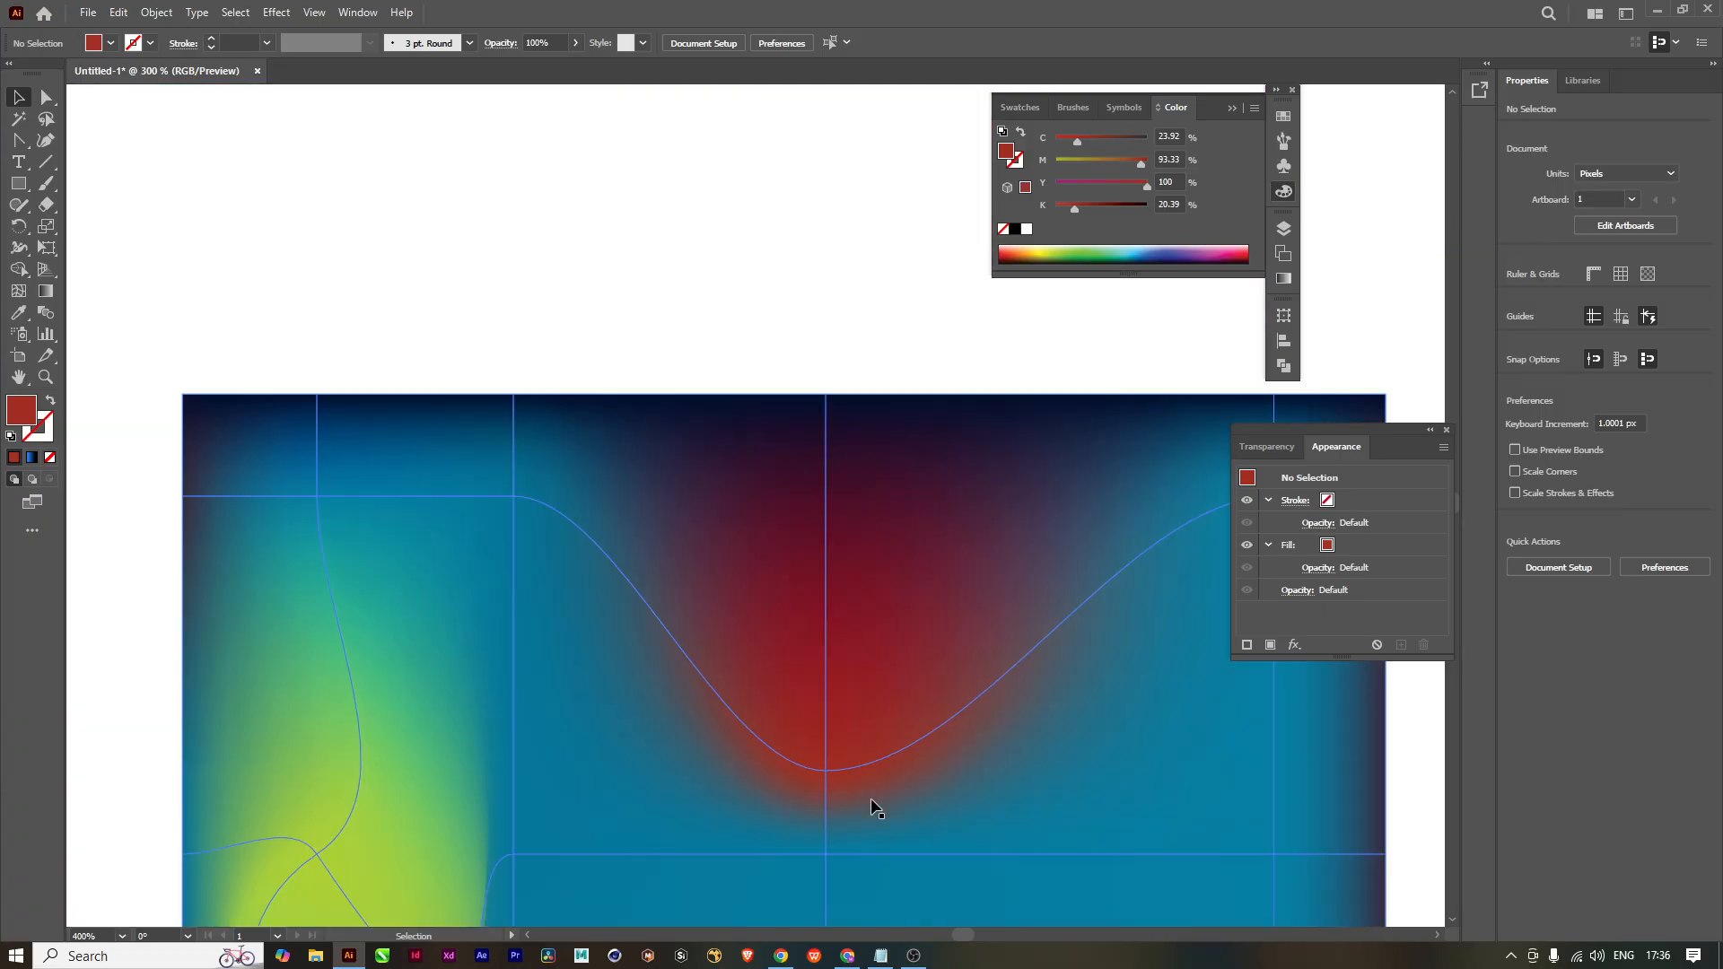
{"action": "left_click_drag", "start_coordinate": [997, 790], "coordinate": [898, 566]}
{"action": "scroll", "coordinate": [817, 635], "scroll_direction": "down", "scroll_amount": 3}
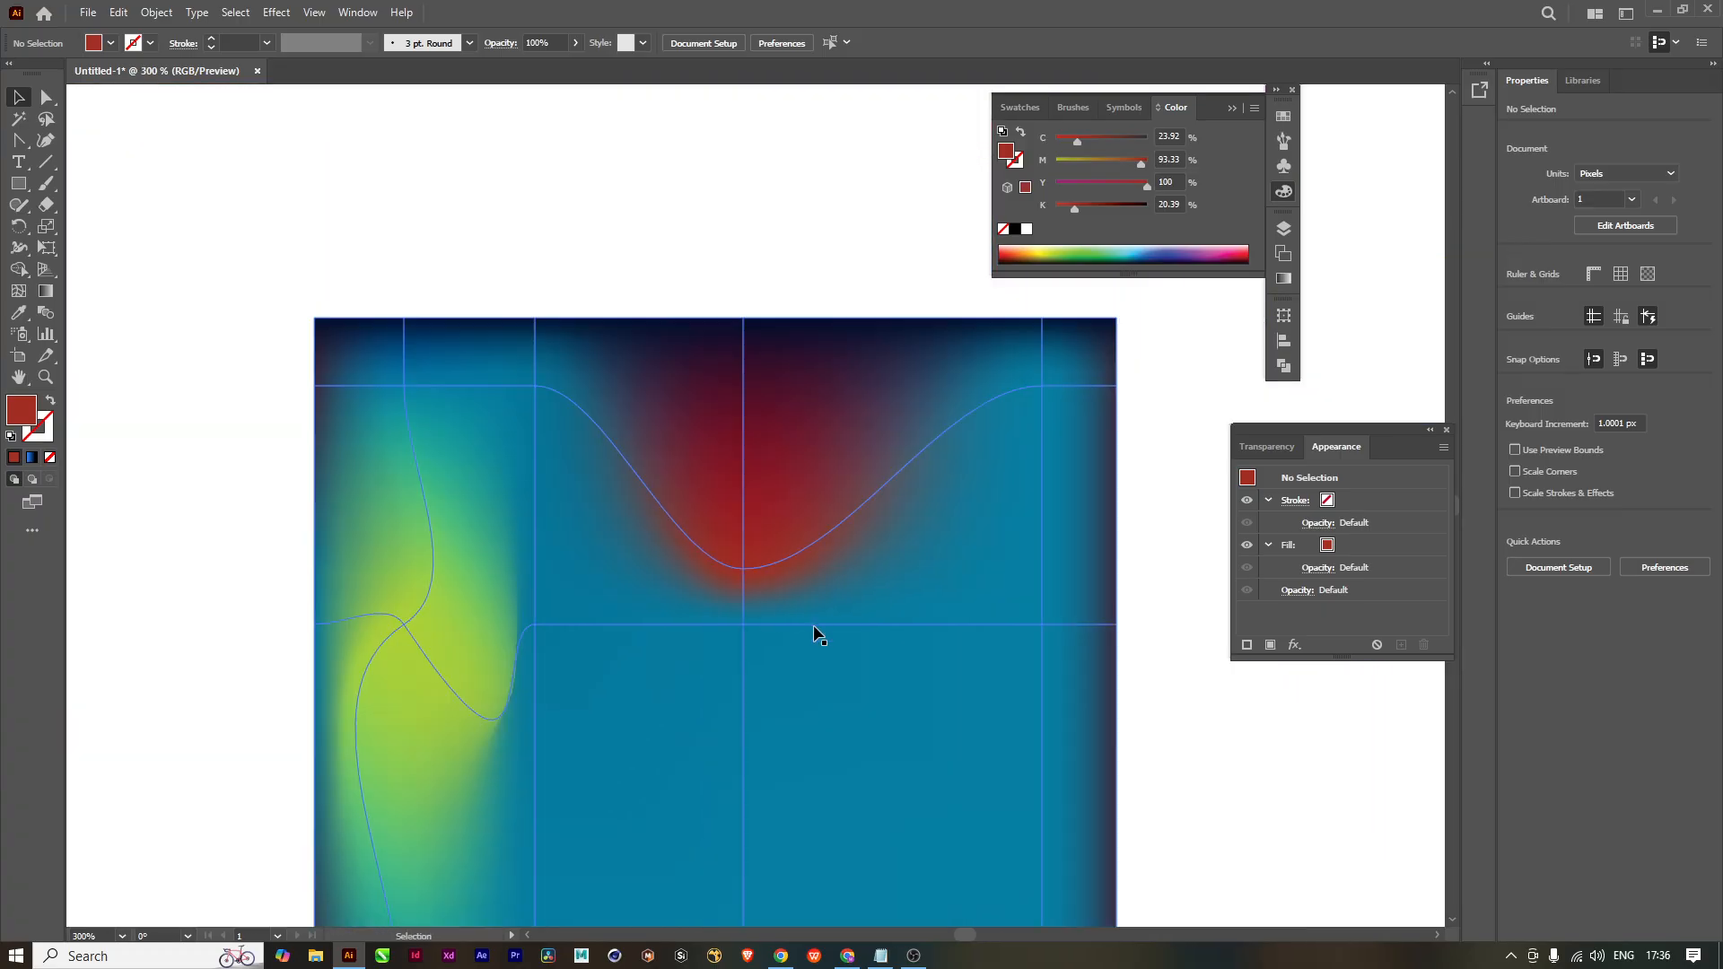
{"action": "left_click_drag", "start_coordinate": [805, 660], "coordinate": [802, 573]}
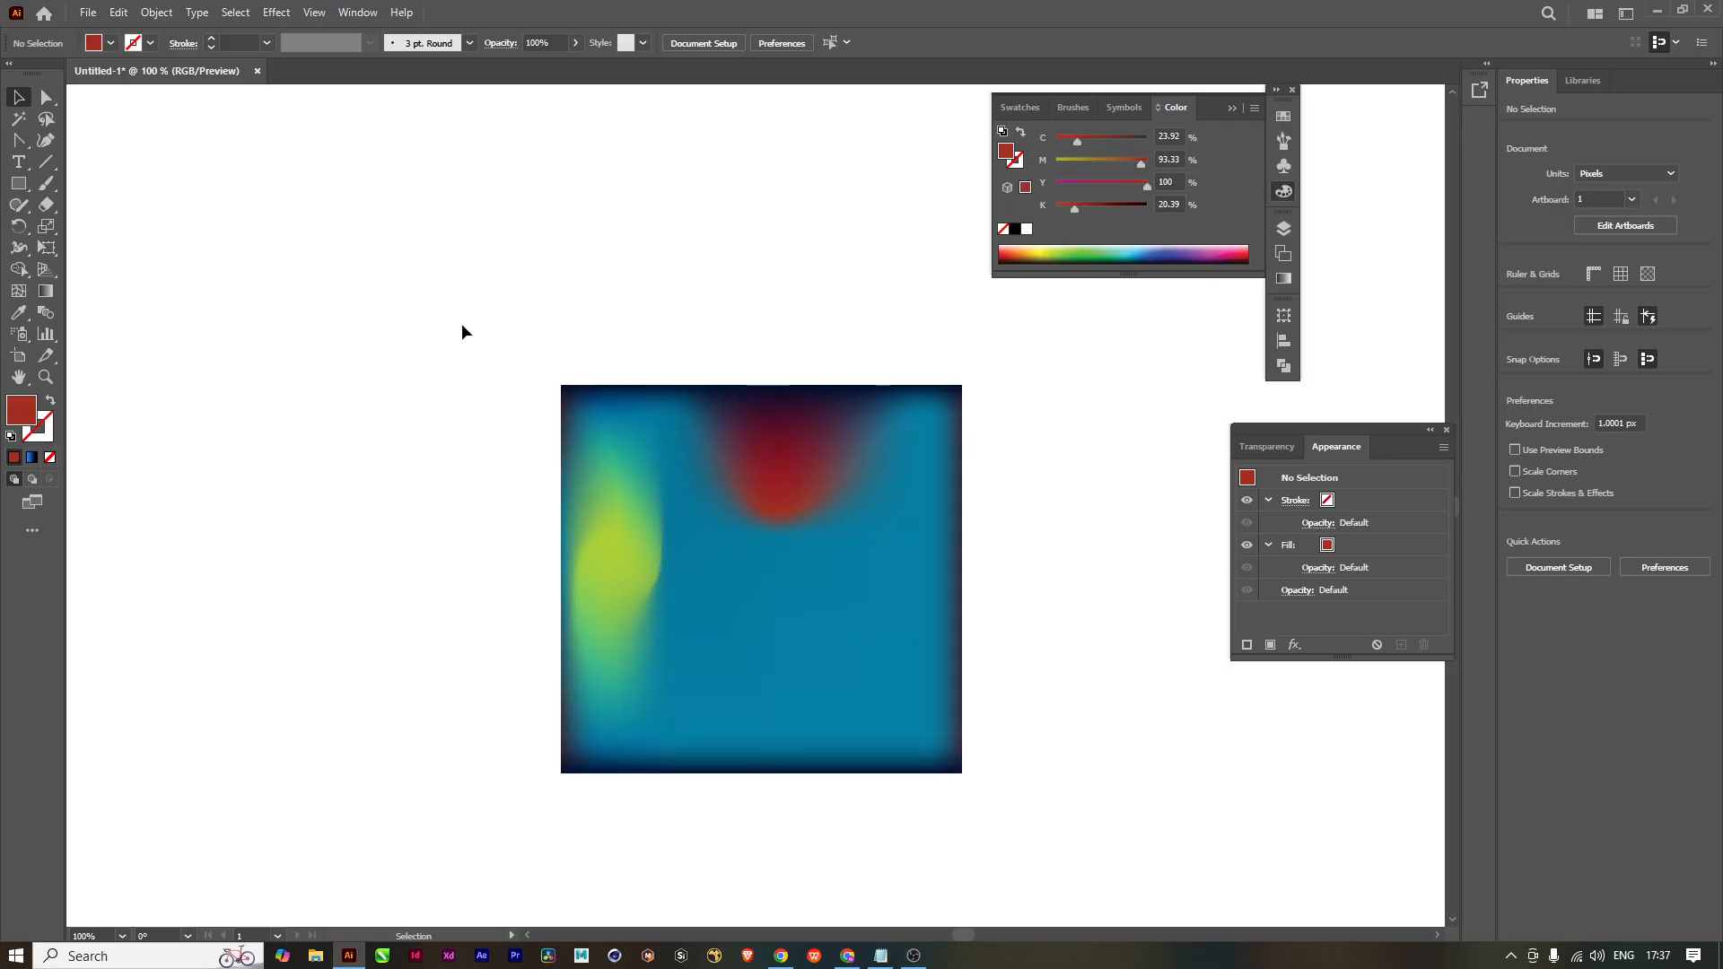
Step: Delete the gradient mesh rectangle and draw a tall ellipse about 465 × 651 px in its place
{"action": "left_click_drag", "start_coordinate": [456, 316], "coordinate": [1197, 858]}
{"action": "key", "text": "Delete"}
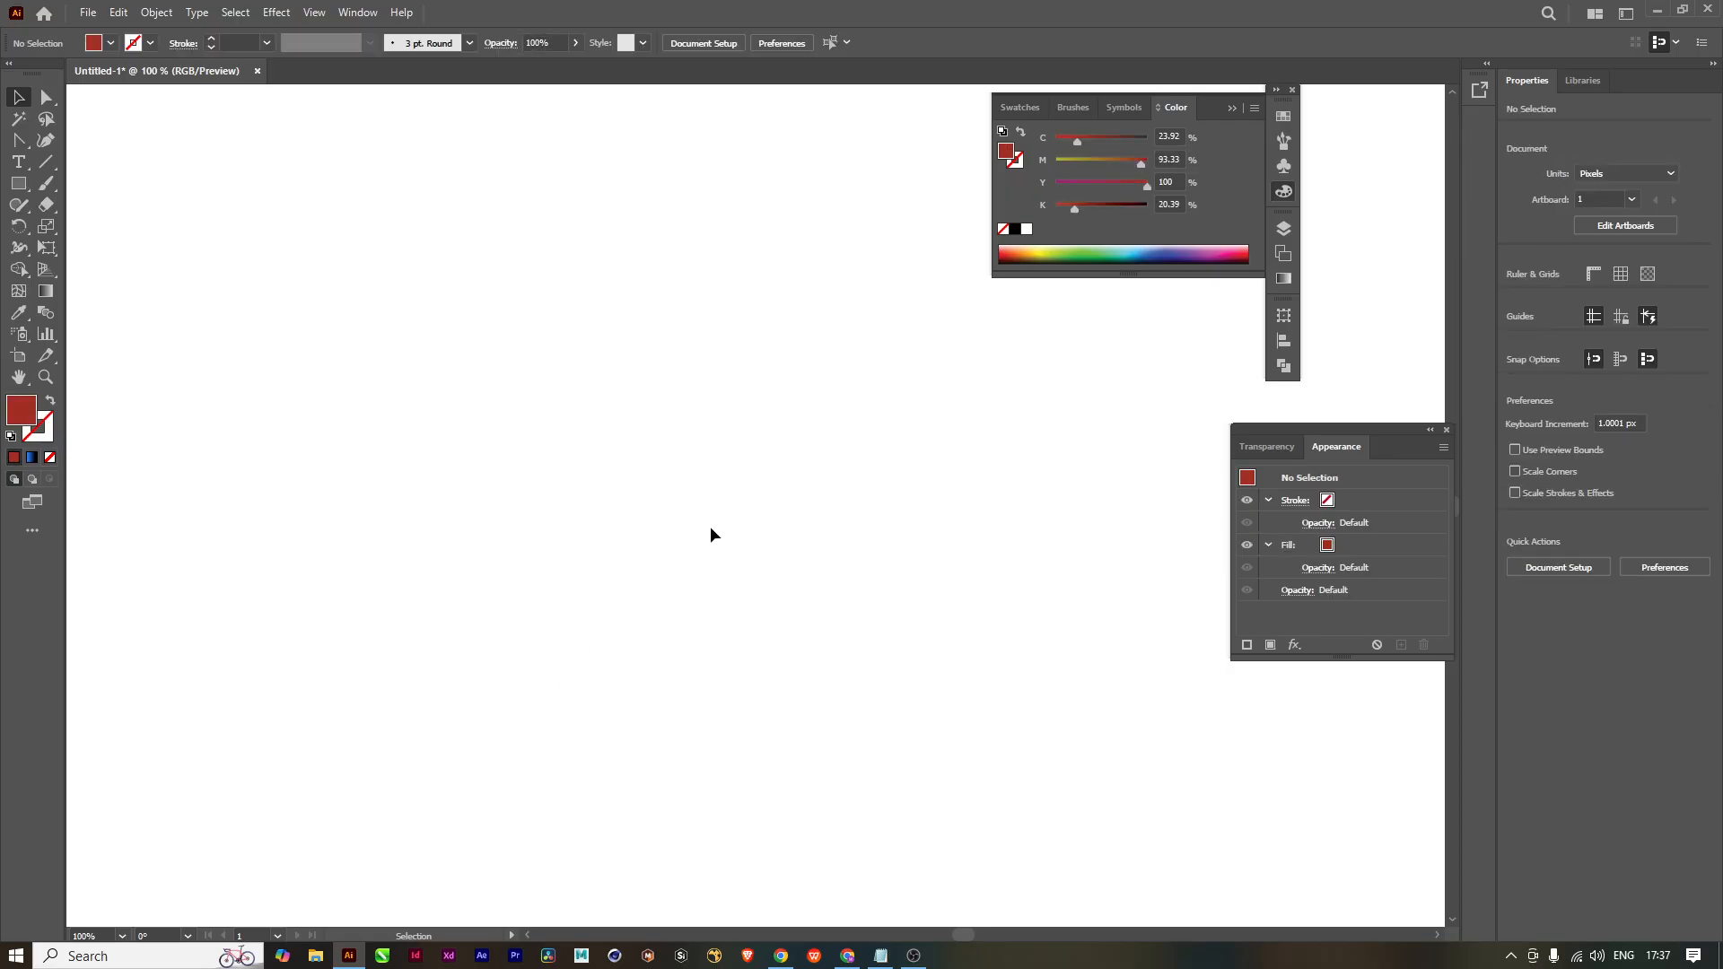
{"action": "left_click", "coordinate": [18, 183]}
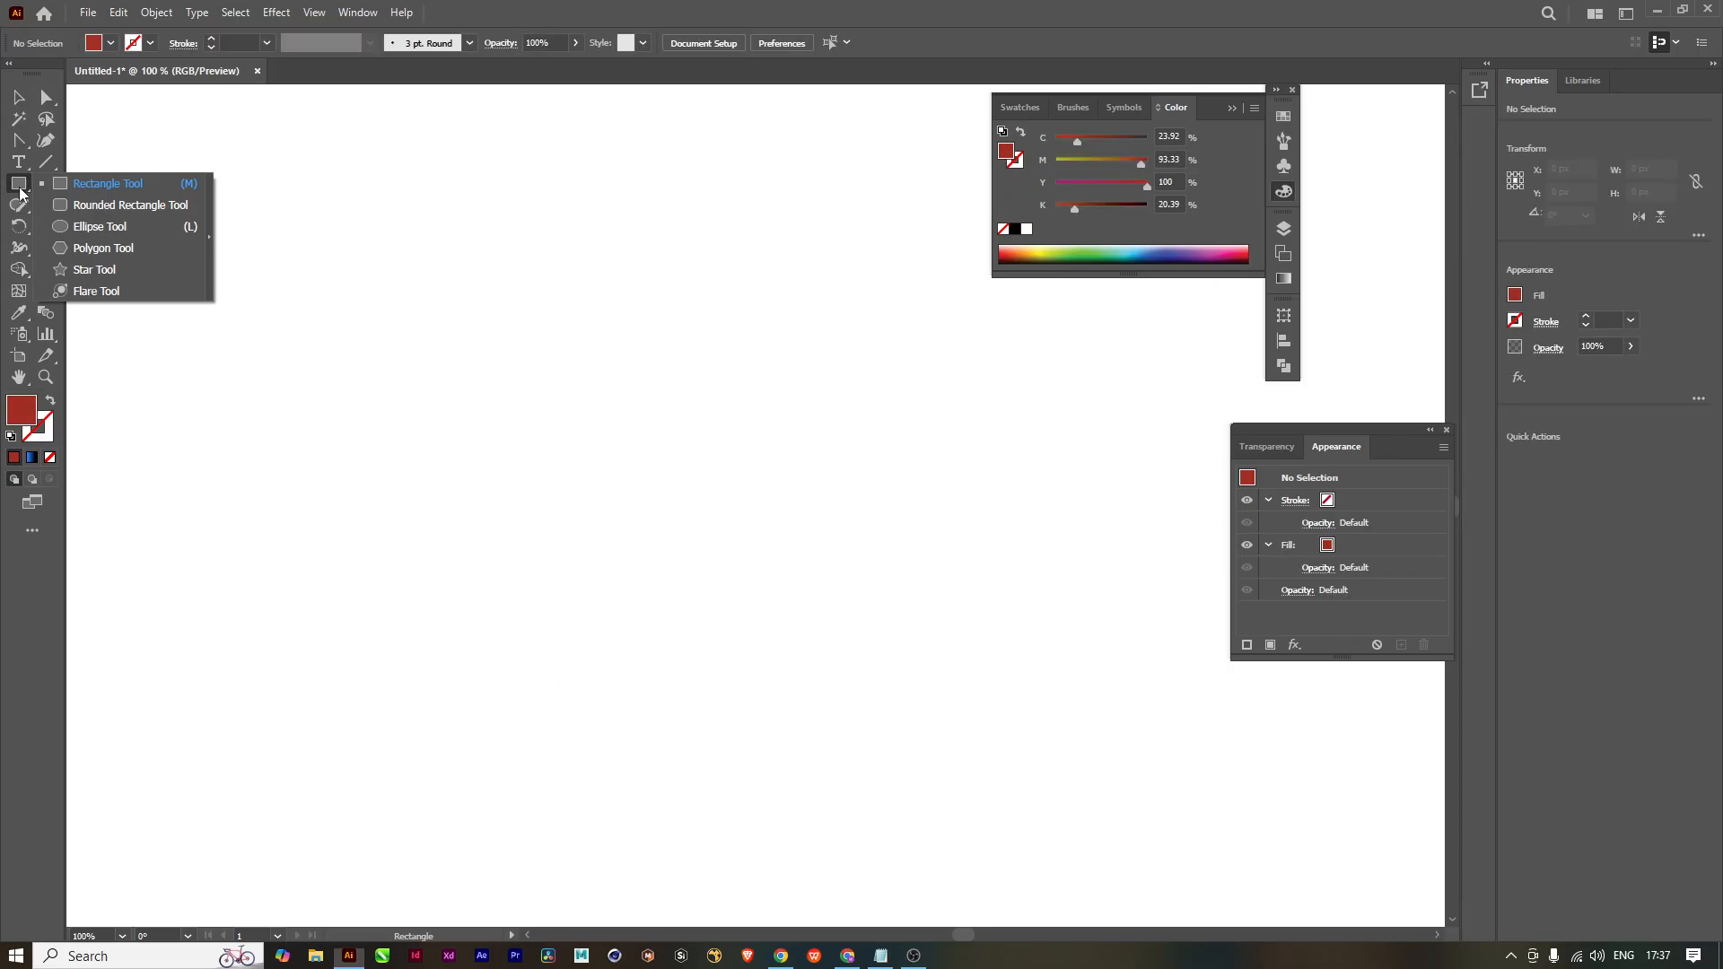
{"action": "left_click", "coordinate": [112, 226]}
{"action": "key", "text": "ctrl+minus"}
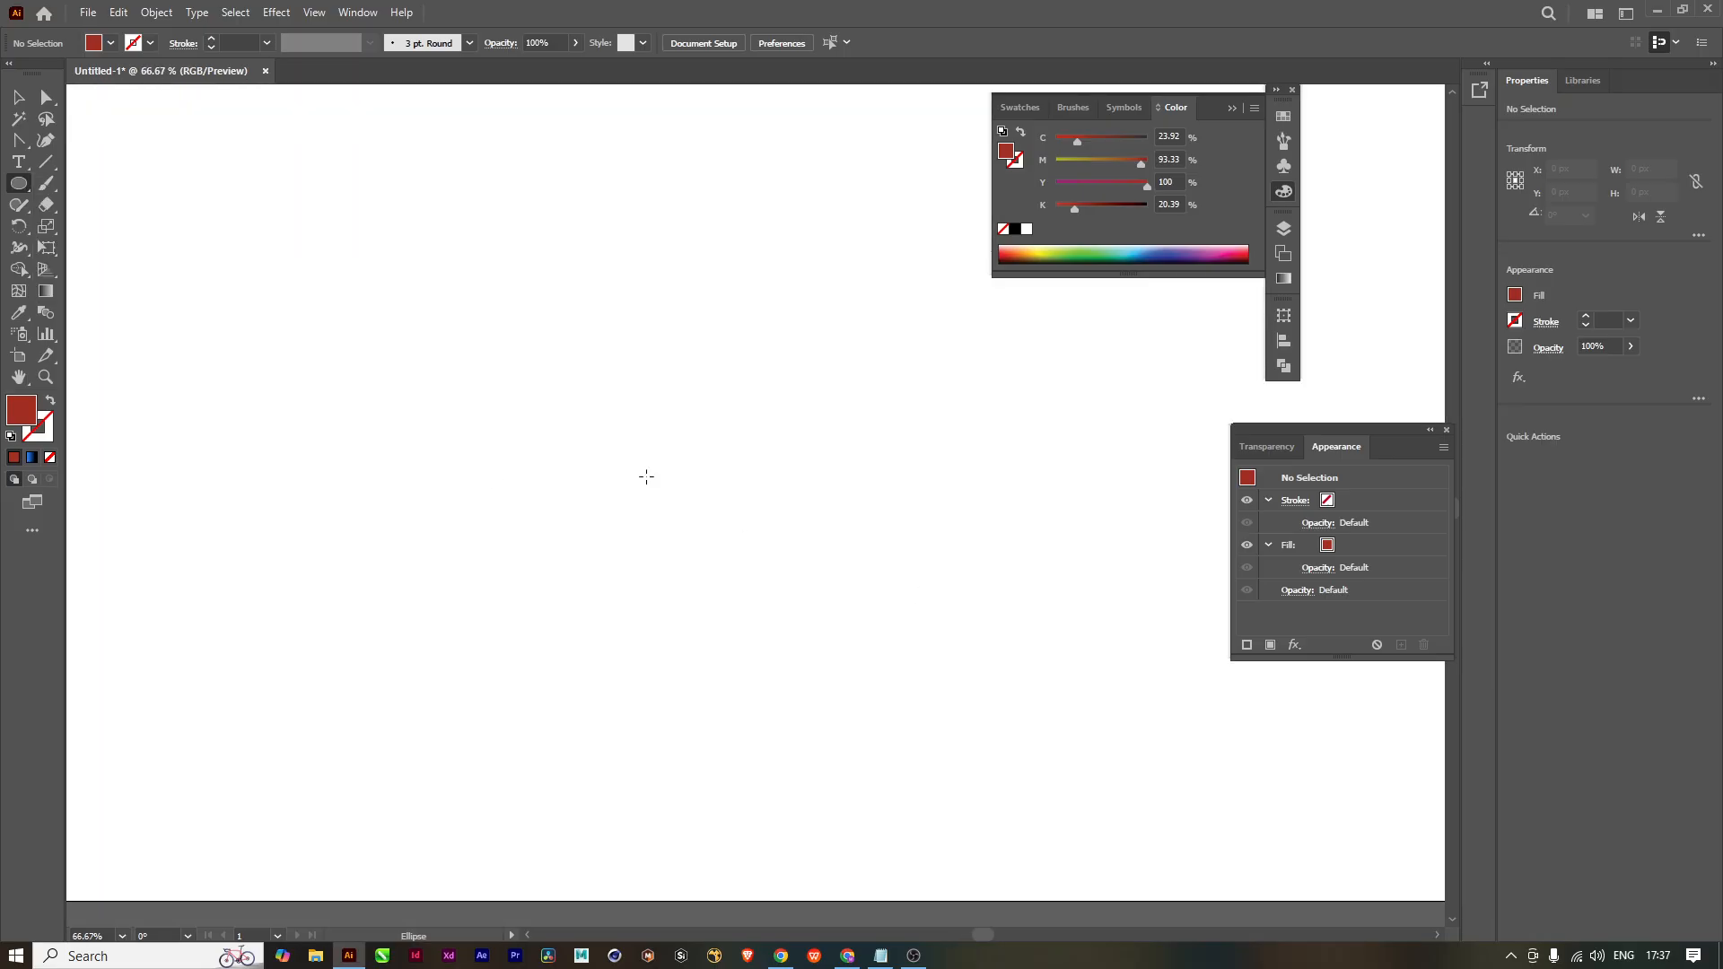
{"action": "left_click_drag", "start_coordinate": [629, 335], "coordinate": [989, 839]}
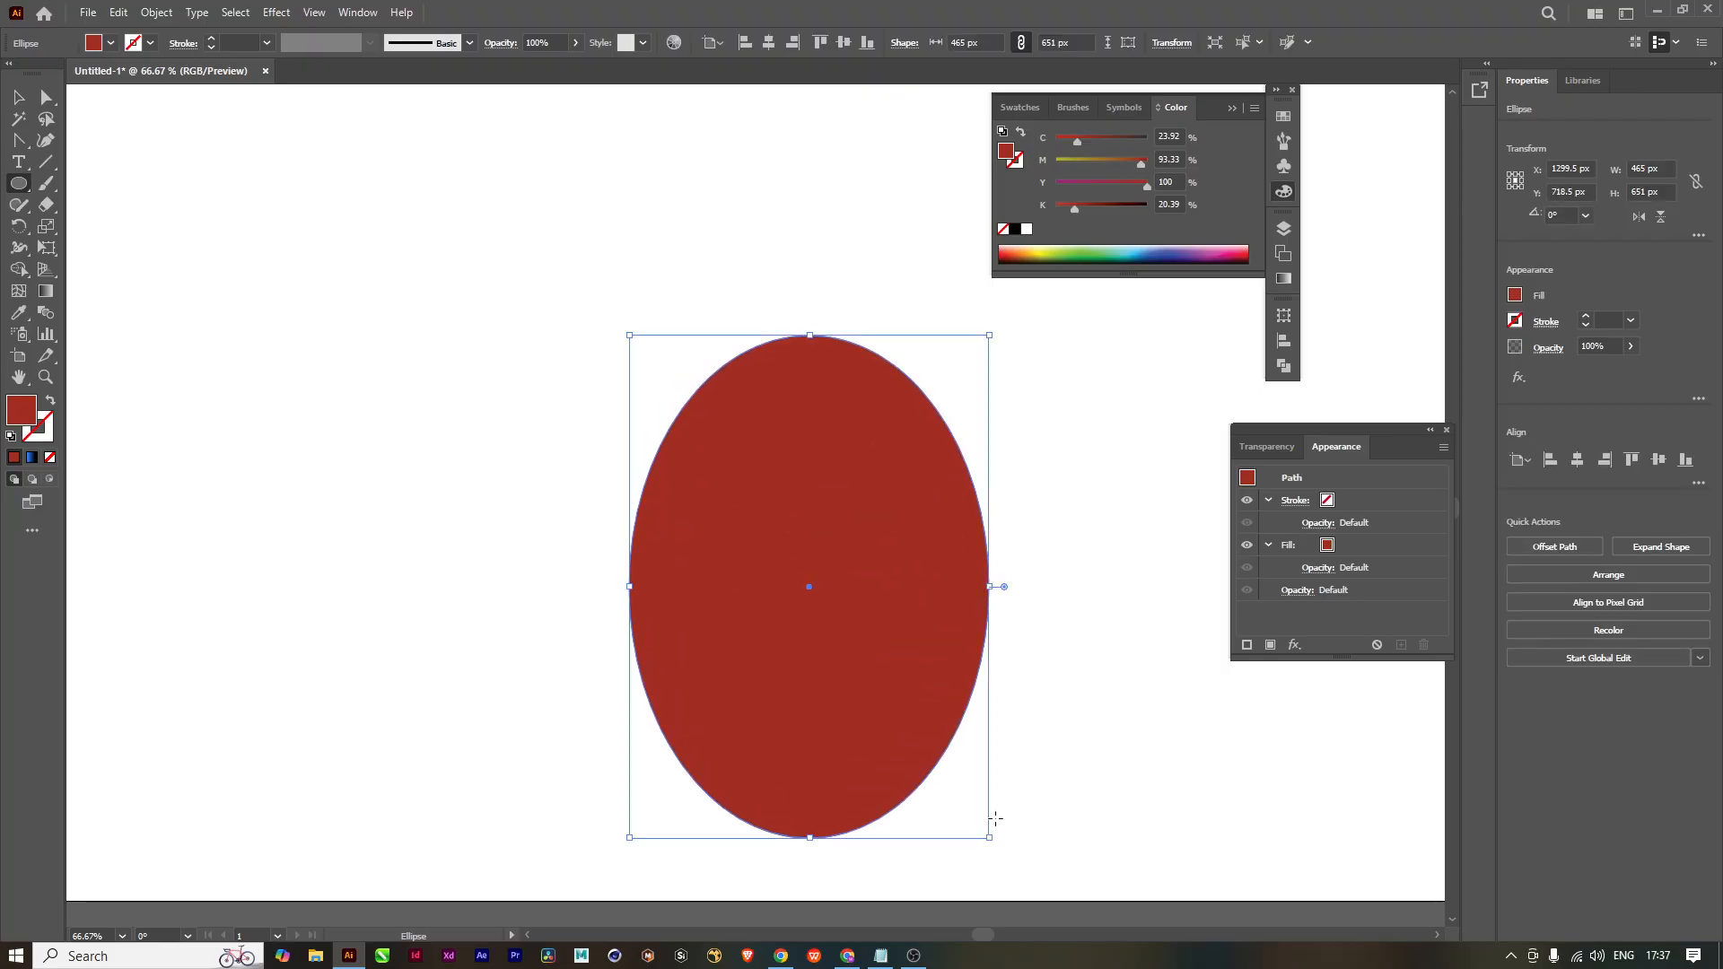
Step: Remove the ellipse's fill and broaden its top by lengthening both handles of the top anchor with Direct Selection
{"action": "left_click", "coordinate": [50, 457]}
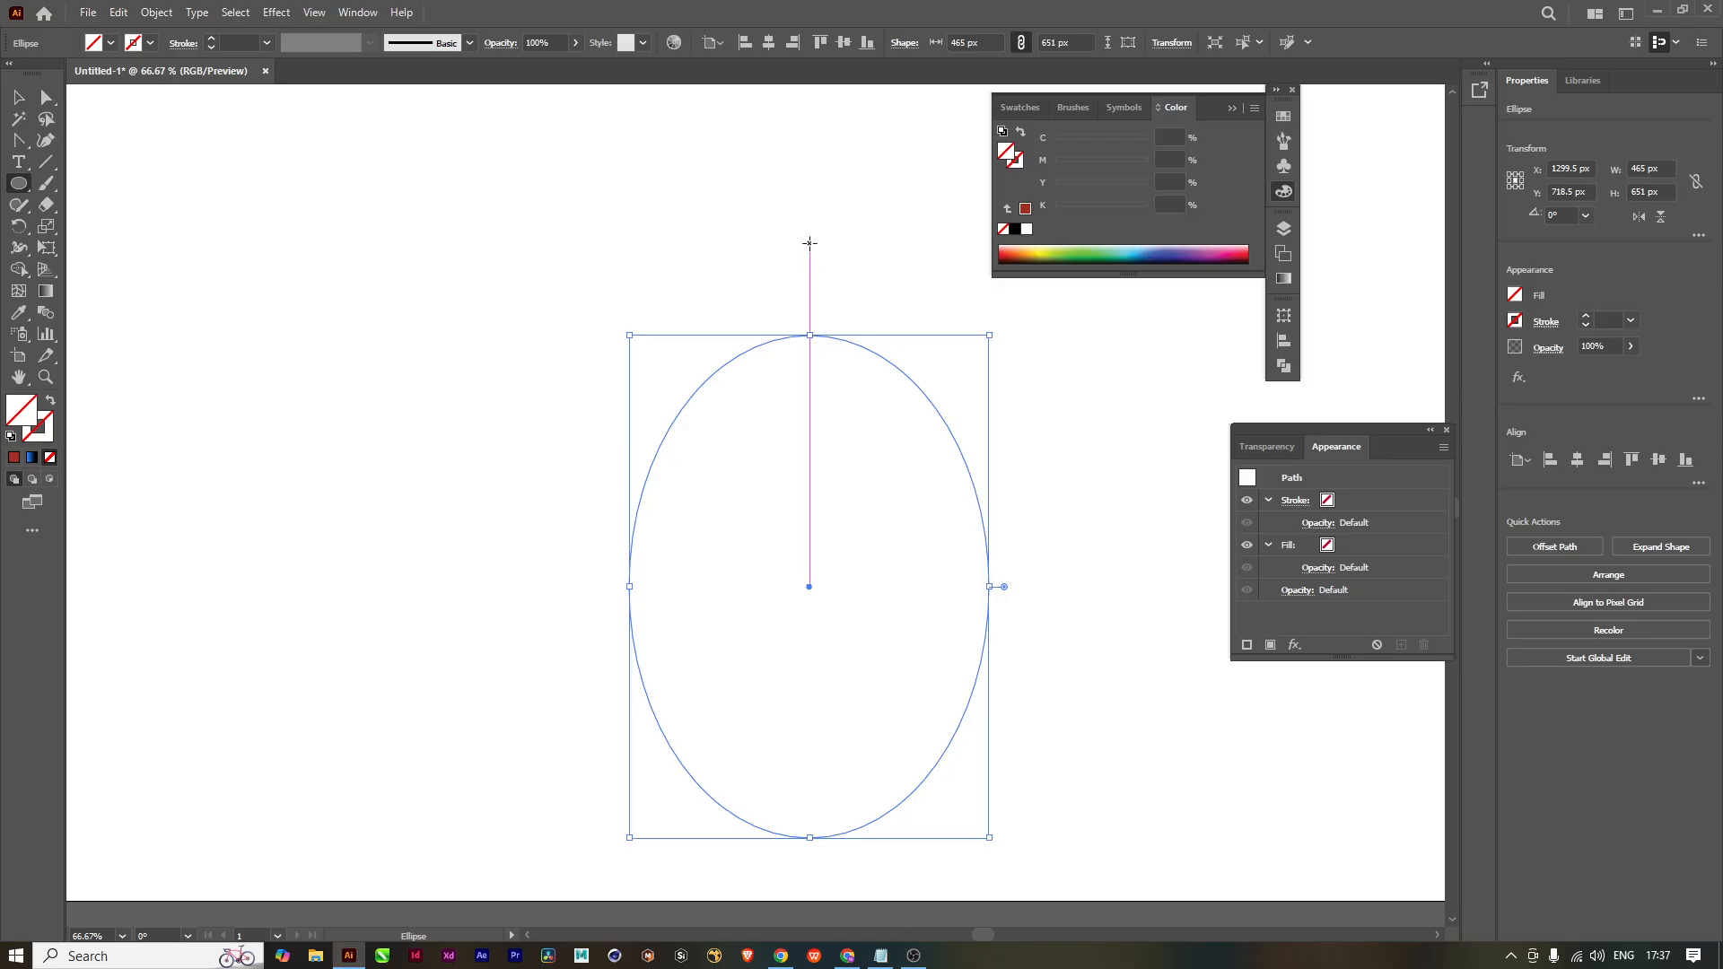
{"action": "key", "text": "a"}
{"action": "left_click", "coordinate": [813, 338]}
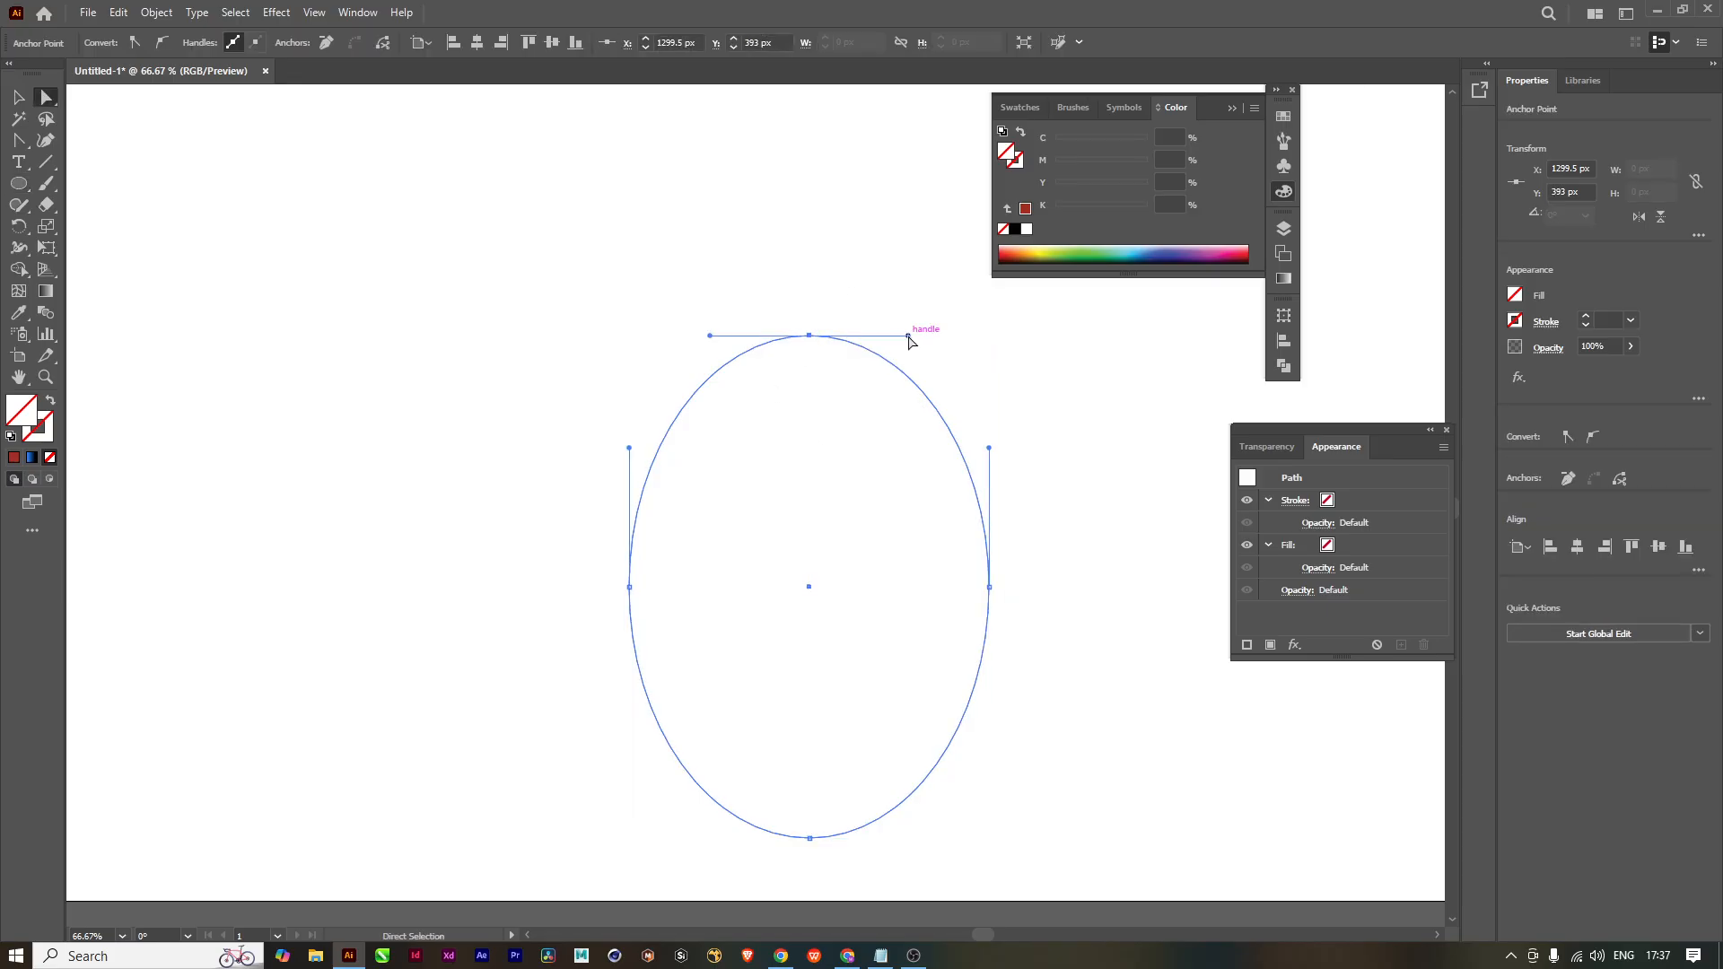
{"action": "left_click_drag", "start_coordinate": [907, 336], "coordinate": [936, 336]}
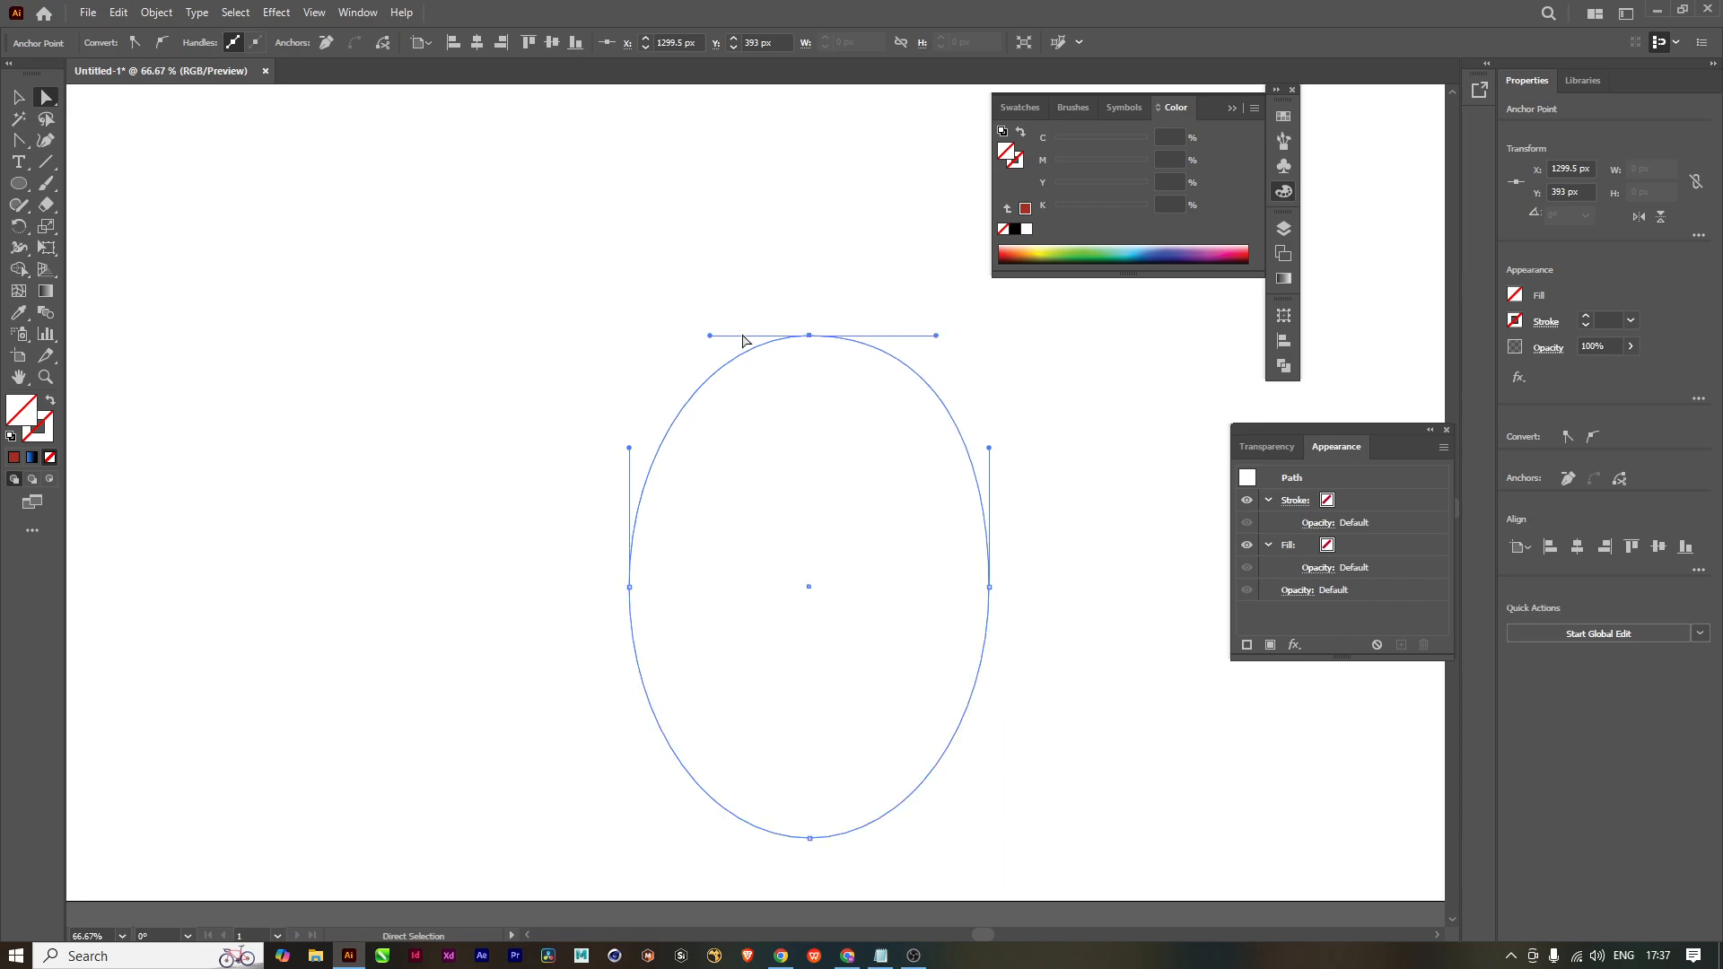
{"action": "left_click_drag", "start_coordinate": [709, 336], "coordinate": [692, 336]}
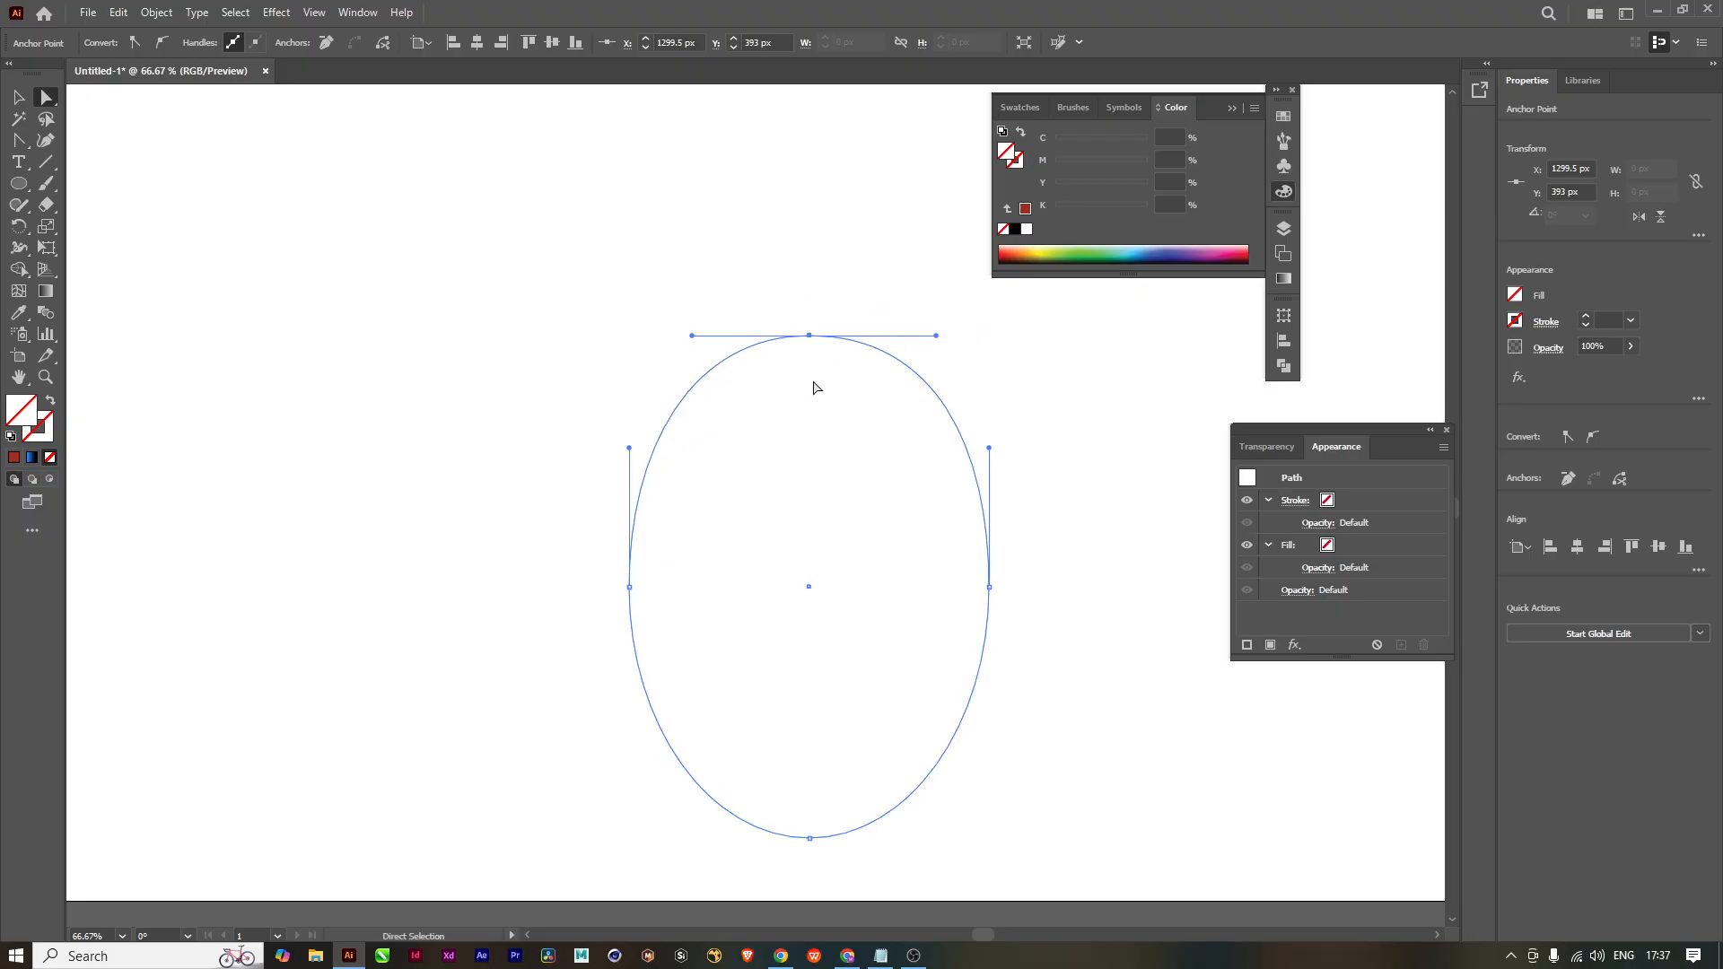
Step: Tilt the right anchor's handles and move the anchor inward to X about 1475 px, Y about 729 px, forming a bean-like shape
{"action": "left_click_drag", "start_coordinate": [861, 462], "coordinate": [1046, 632]}
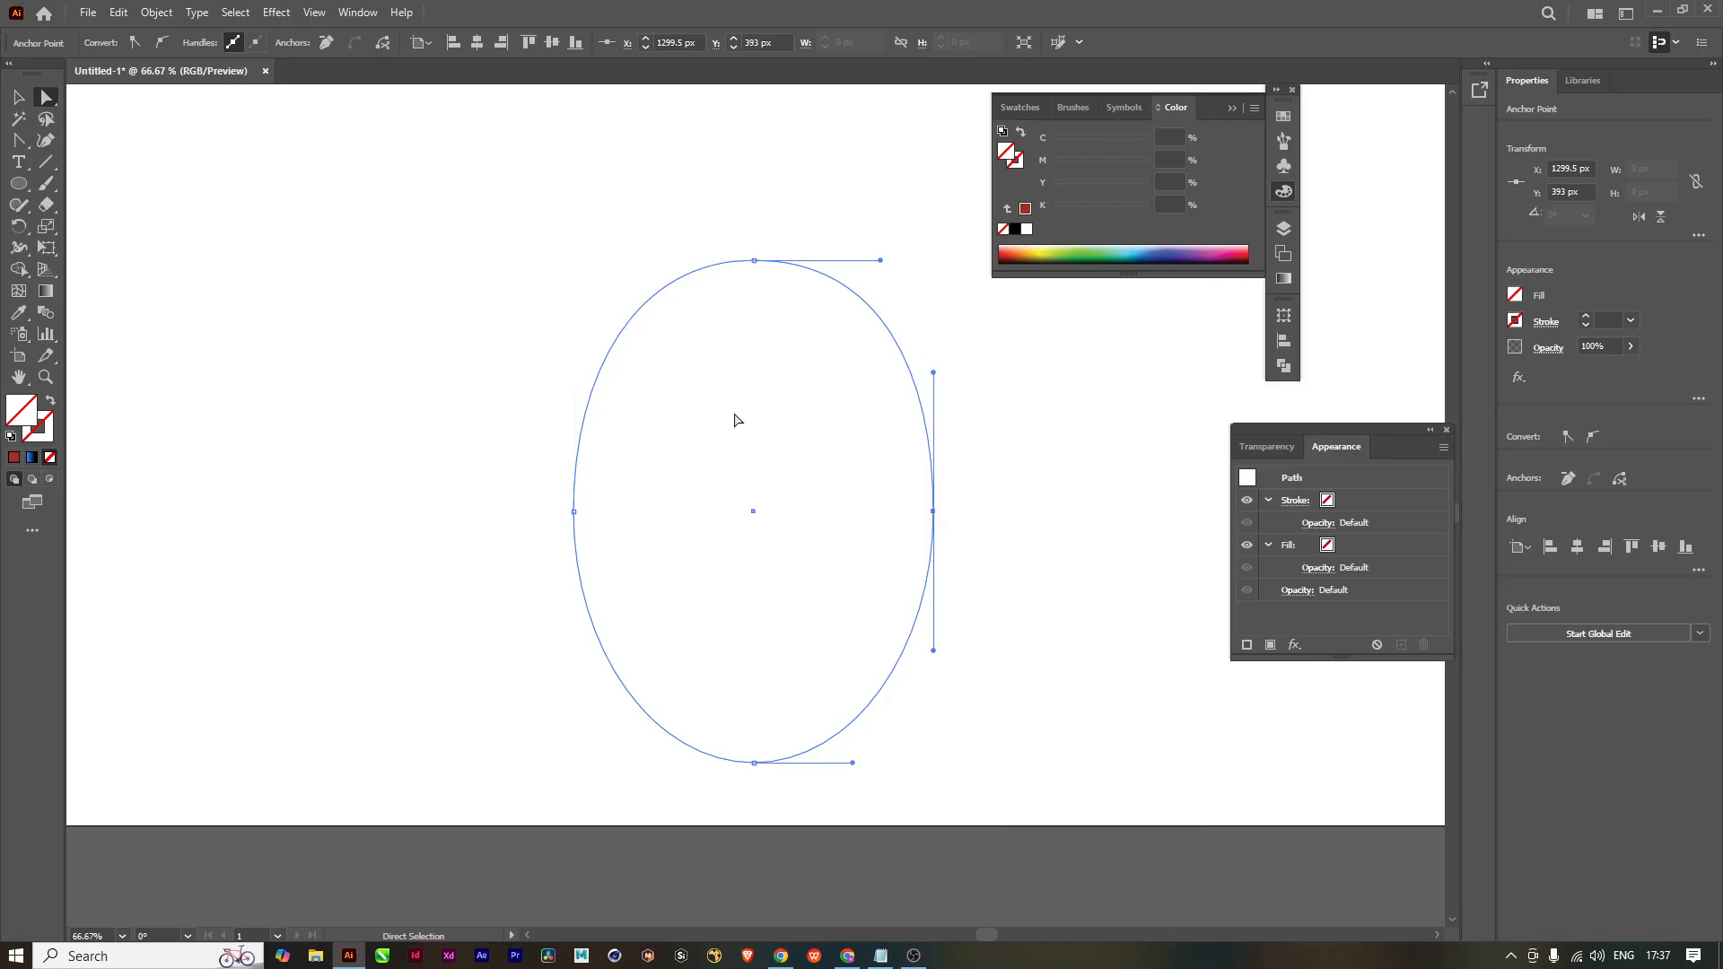
{"action": "left_click_drag", "start_coordinate": [933, 370], "coordinate": [1004, 368]}
{"action": "left_click_drag", "start_coordinate": [935, 513], "coordinate": [888, 518]}
{"action": "left_click_drag", "start_coordinate": [1027, 555], "coordinate": [907, 523]}
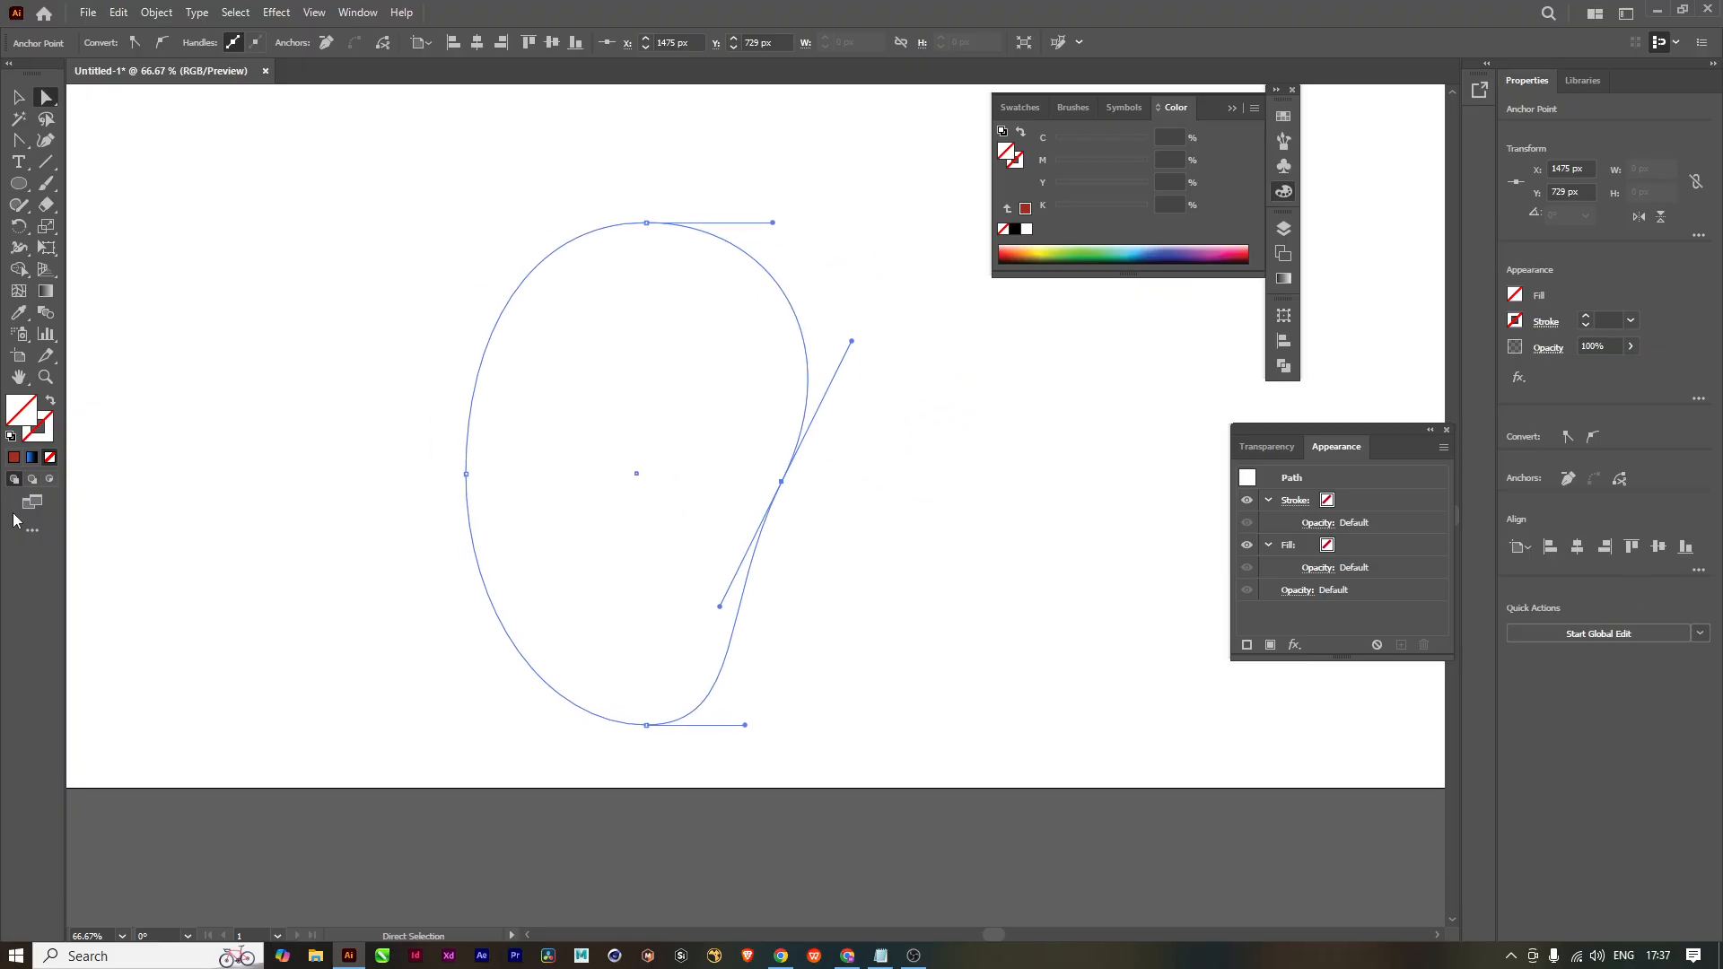
Step: Fill the bean shape with green, about C 83, M 4, Y 100, K 10
{"action": "left_click", "coordinate": [13, 458]}
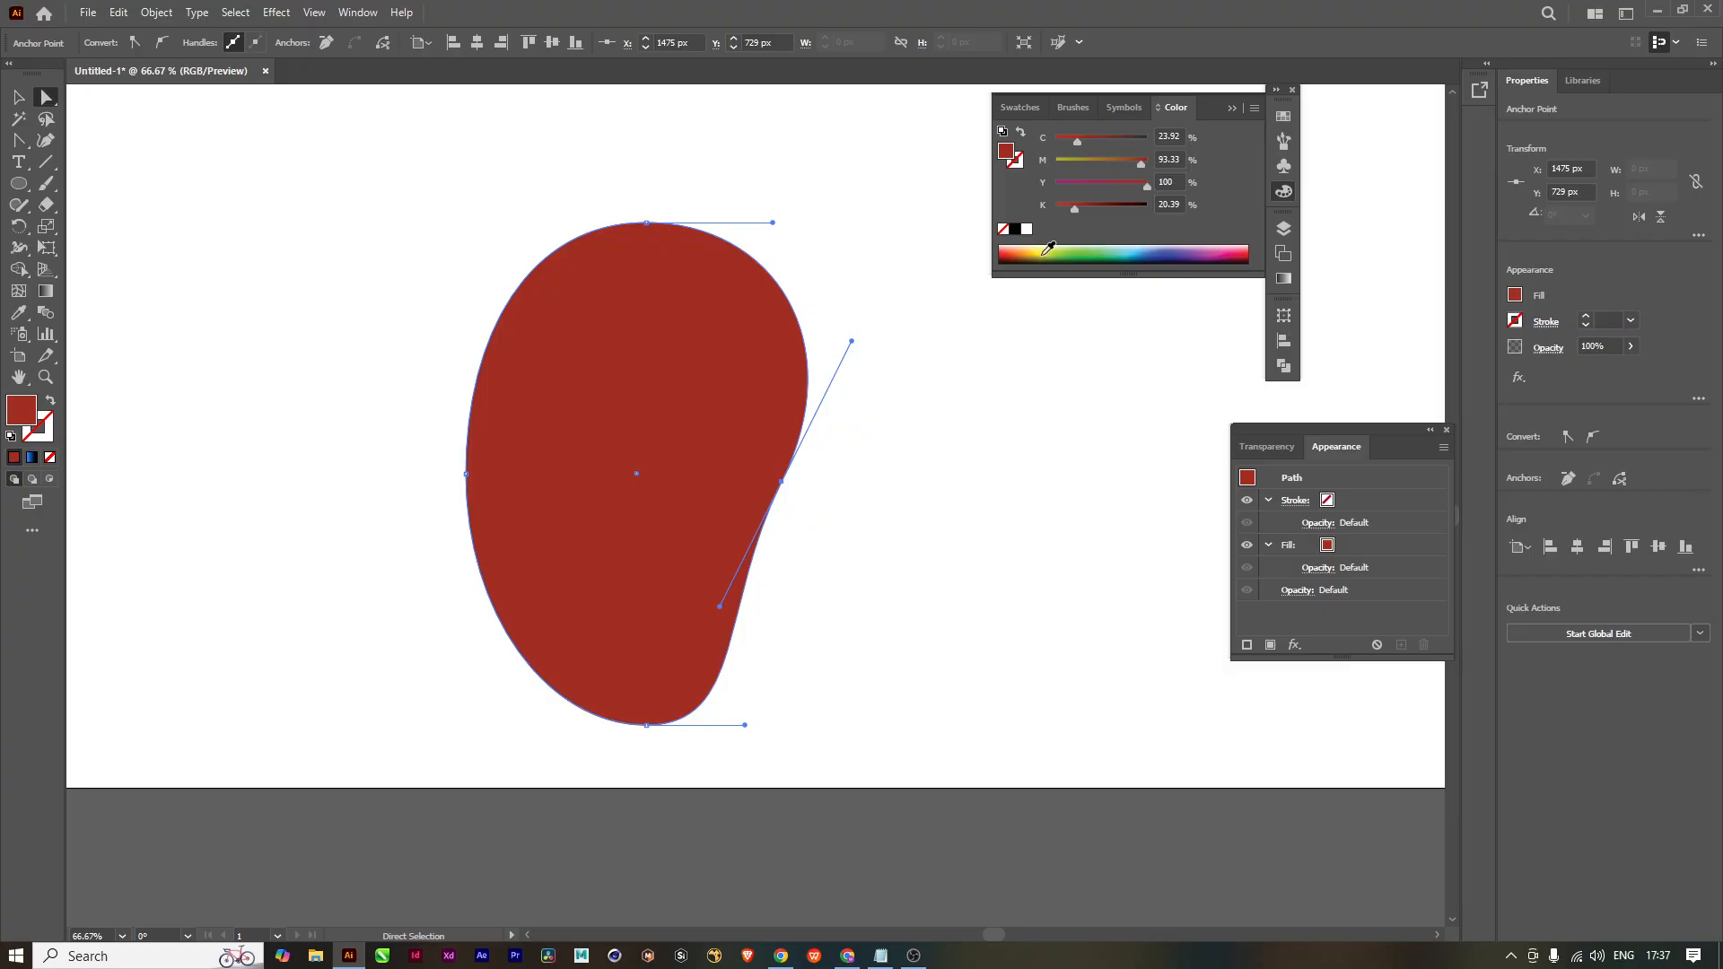
{"action": "left_click", "coordinate": [1092, 254]}
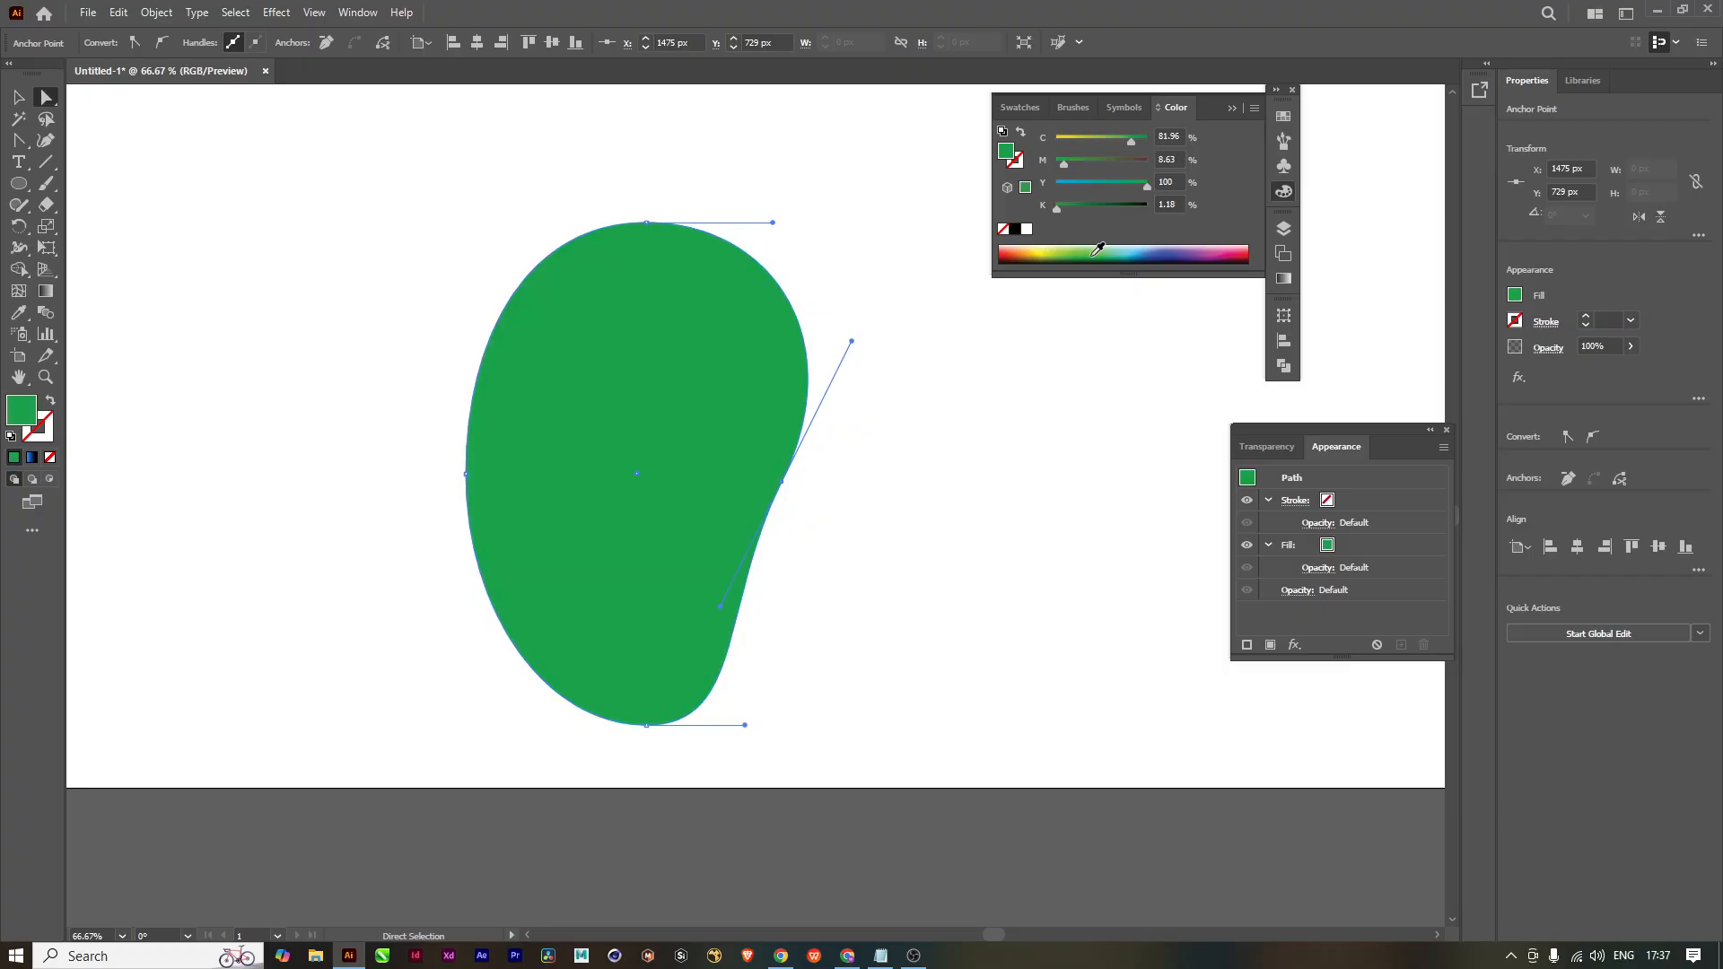
{"action": "left_click_drag", "start_coordinate": [1094, 254], "coordinate": [1100, 254]}
{"action": "left_click_drag", "start_coordinate": [1065, 164], "coordinate": [1066, 214]}
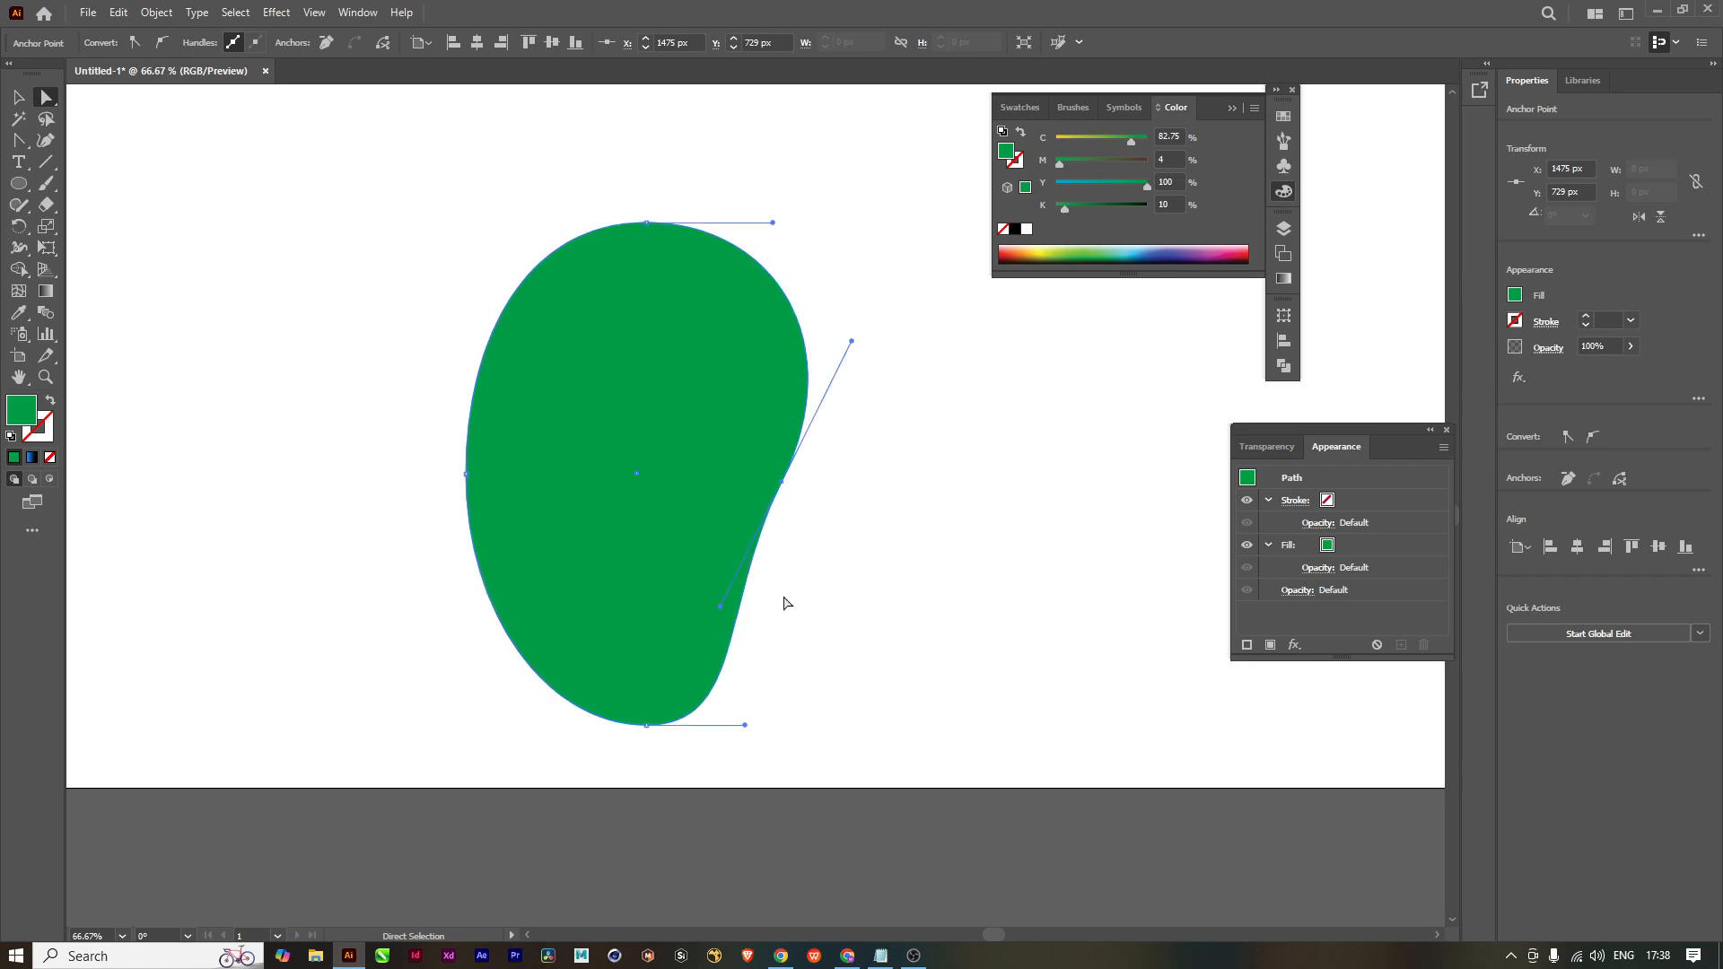
Step: Build a gradient mesh on the green shape with three vertical and three horizontal lines, the outer ones close to its edges
{"action": "key", "text": "space"}
{"action": "mouse_move", "coordinate": [755, 611]}
{"action": "left_mouse_down"}
{"action": "mouse_move", "coordinate": [791, 566]}
{"action": "mouse_move", "coordinate": [785, 605]}
{"action": "left_mouse_up"}
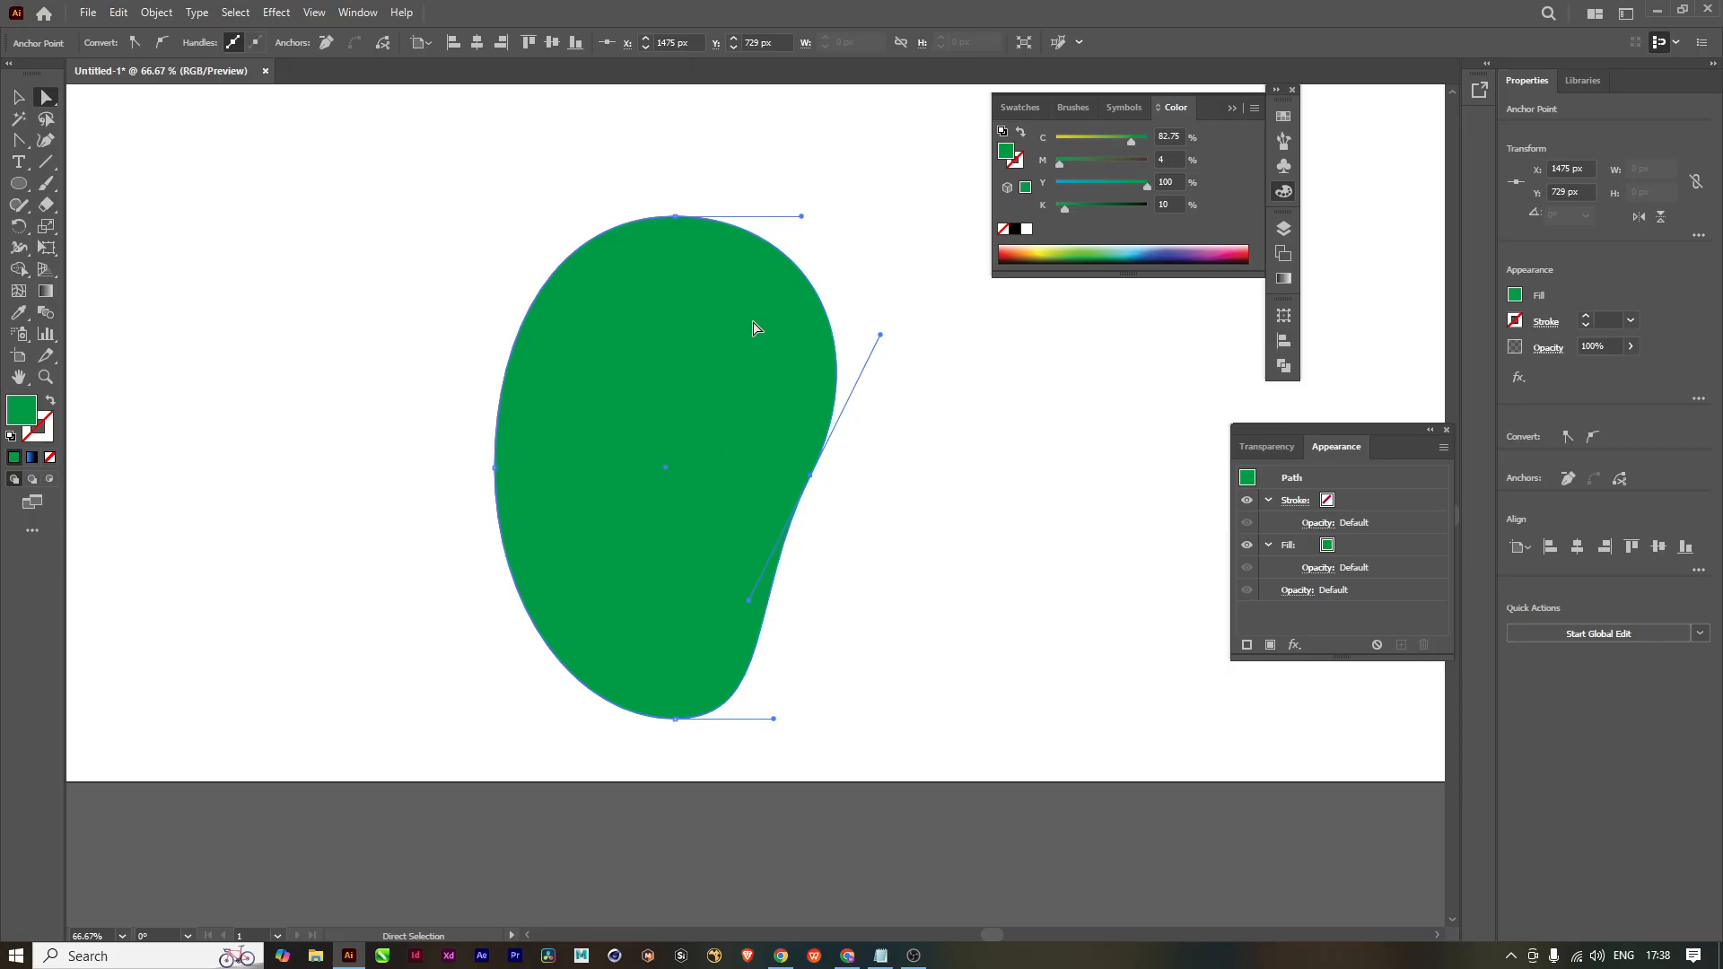
{"action": "key", "text": "u"}
{"action": "scroll", "coordinate": [677, 435], "scroll_direction": "right", "scroll_amount": 1}
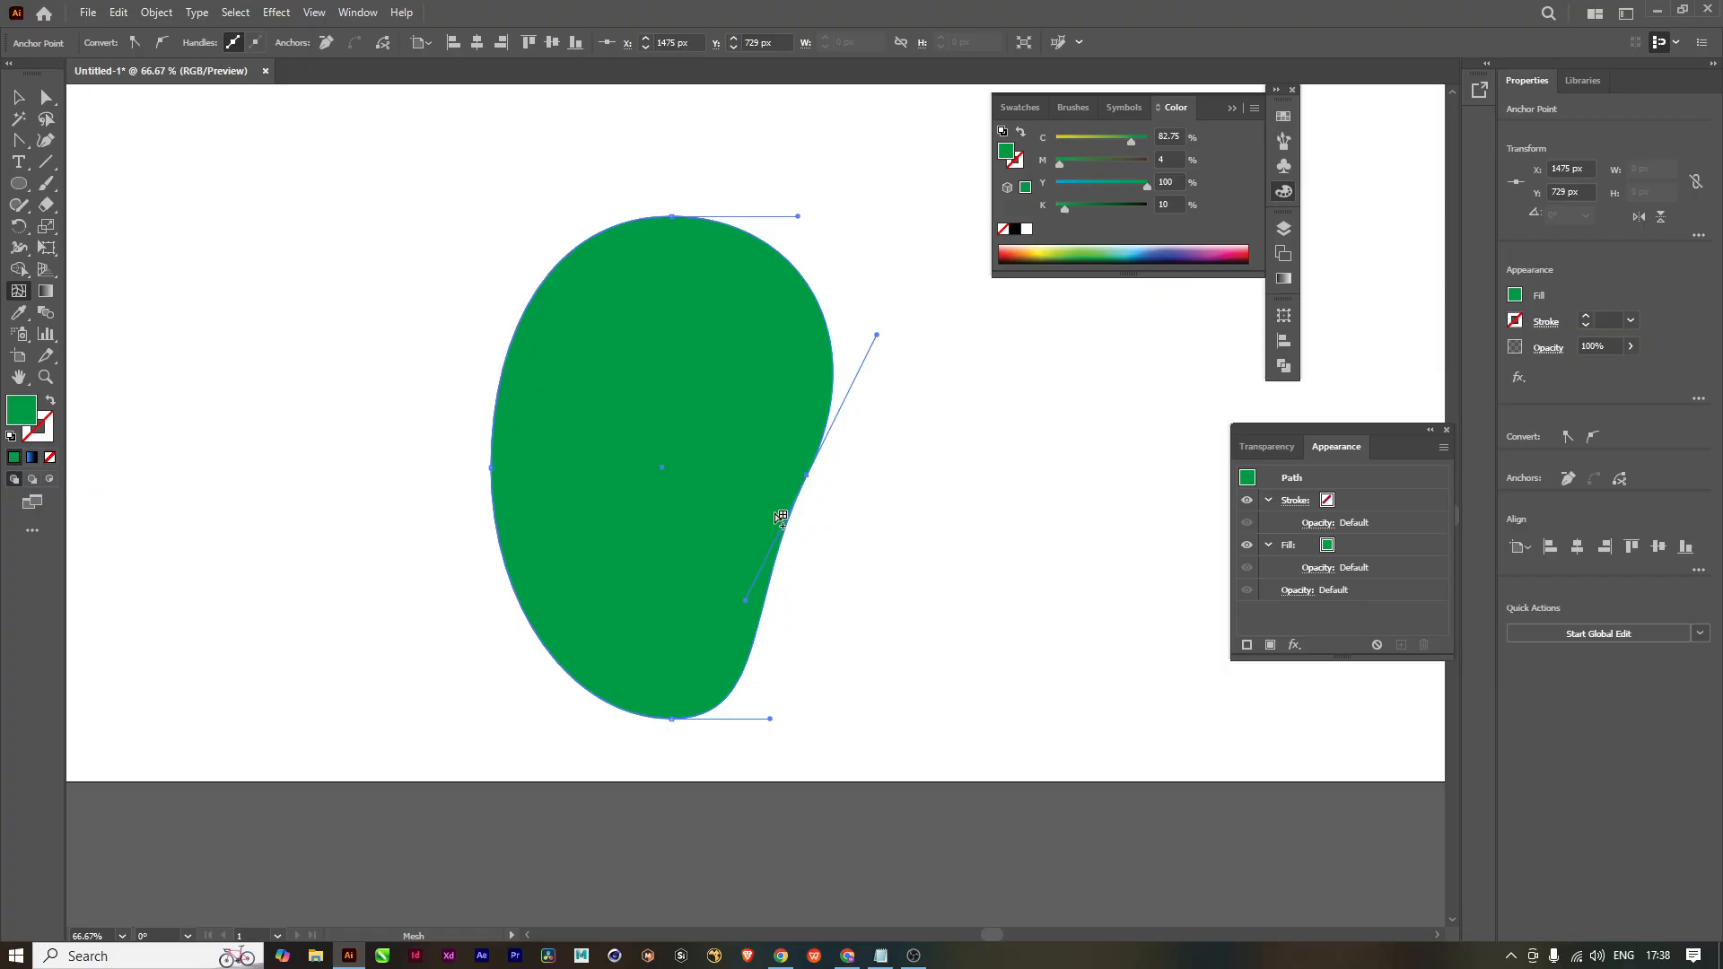
{"action": "left_click", "coordinate": [669, 471]}
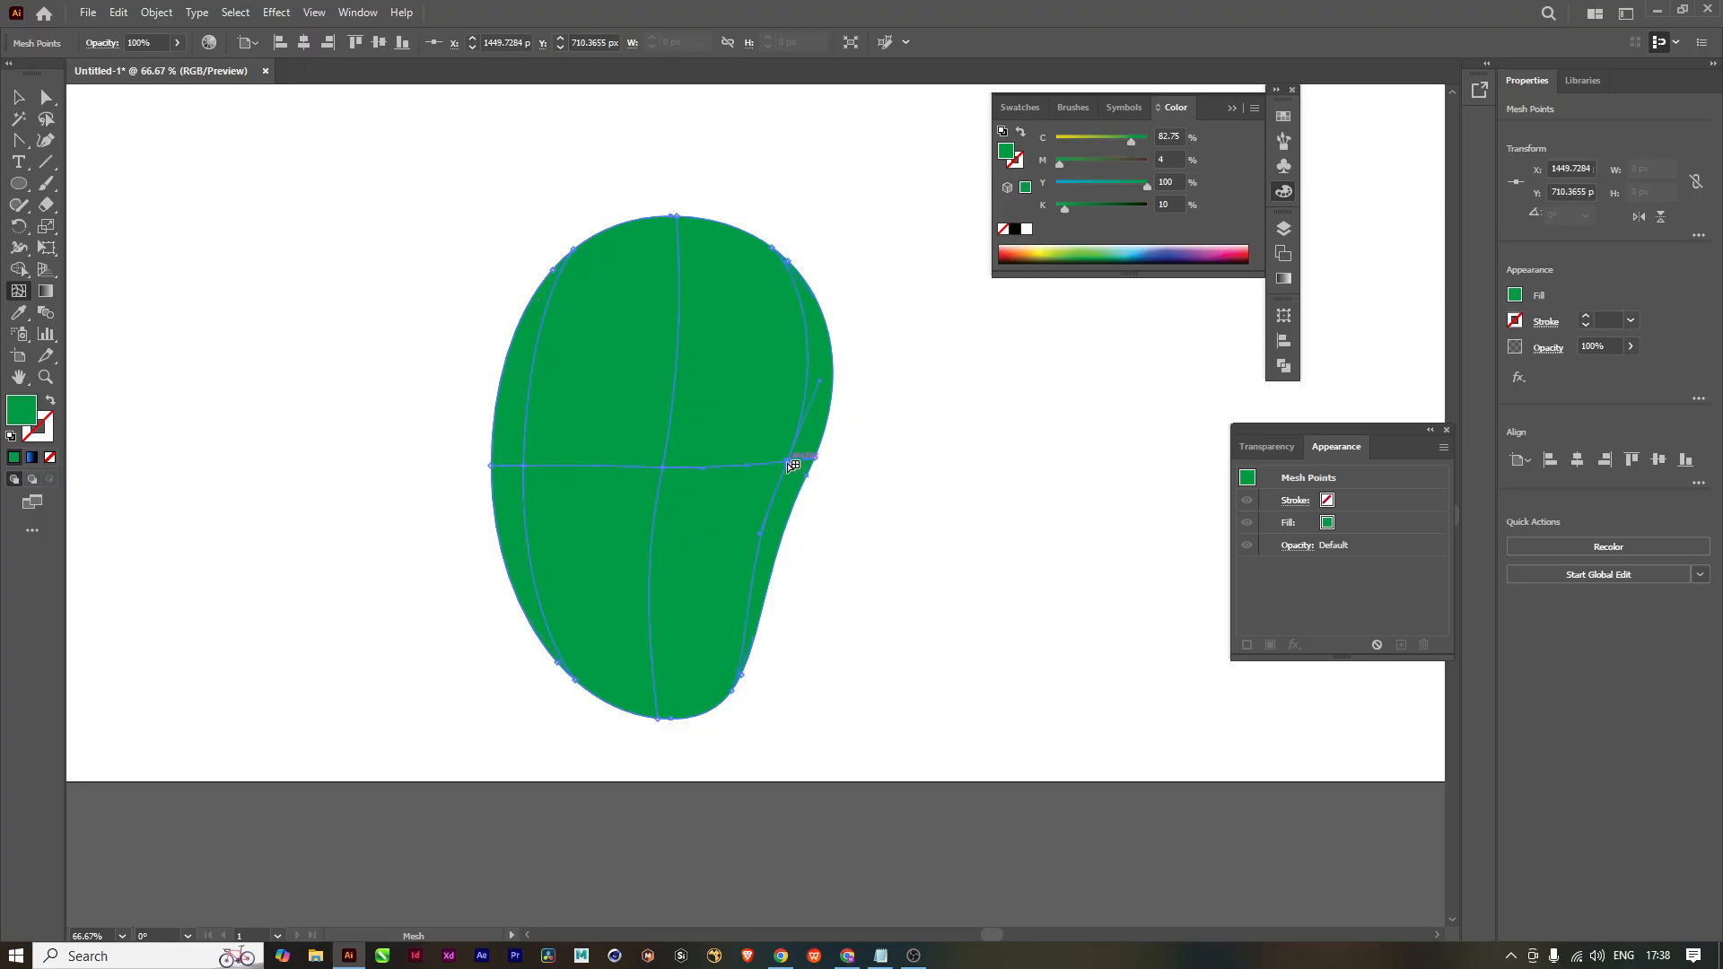
{"action": "left_click", "coordinate": [557, 284]}
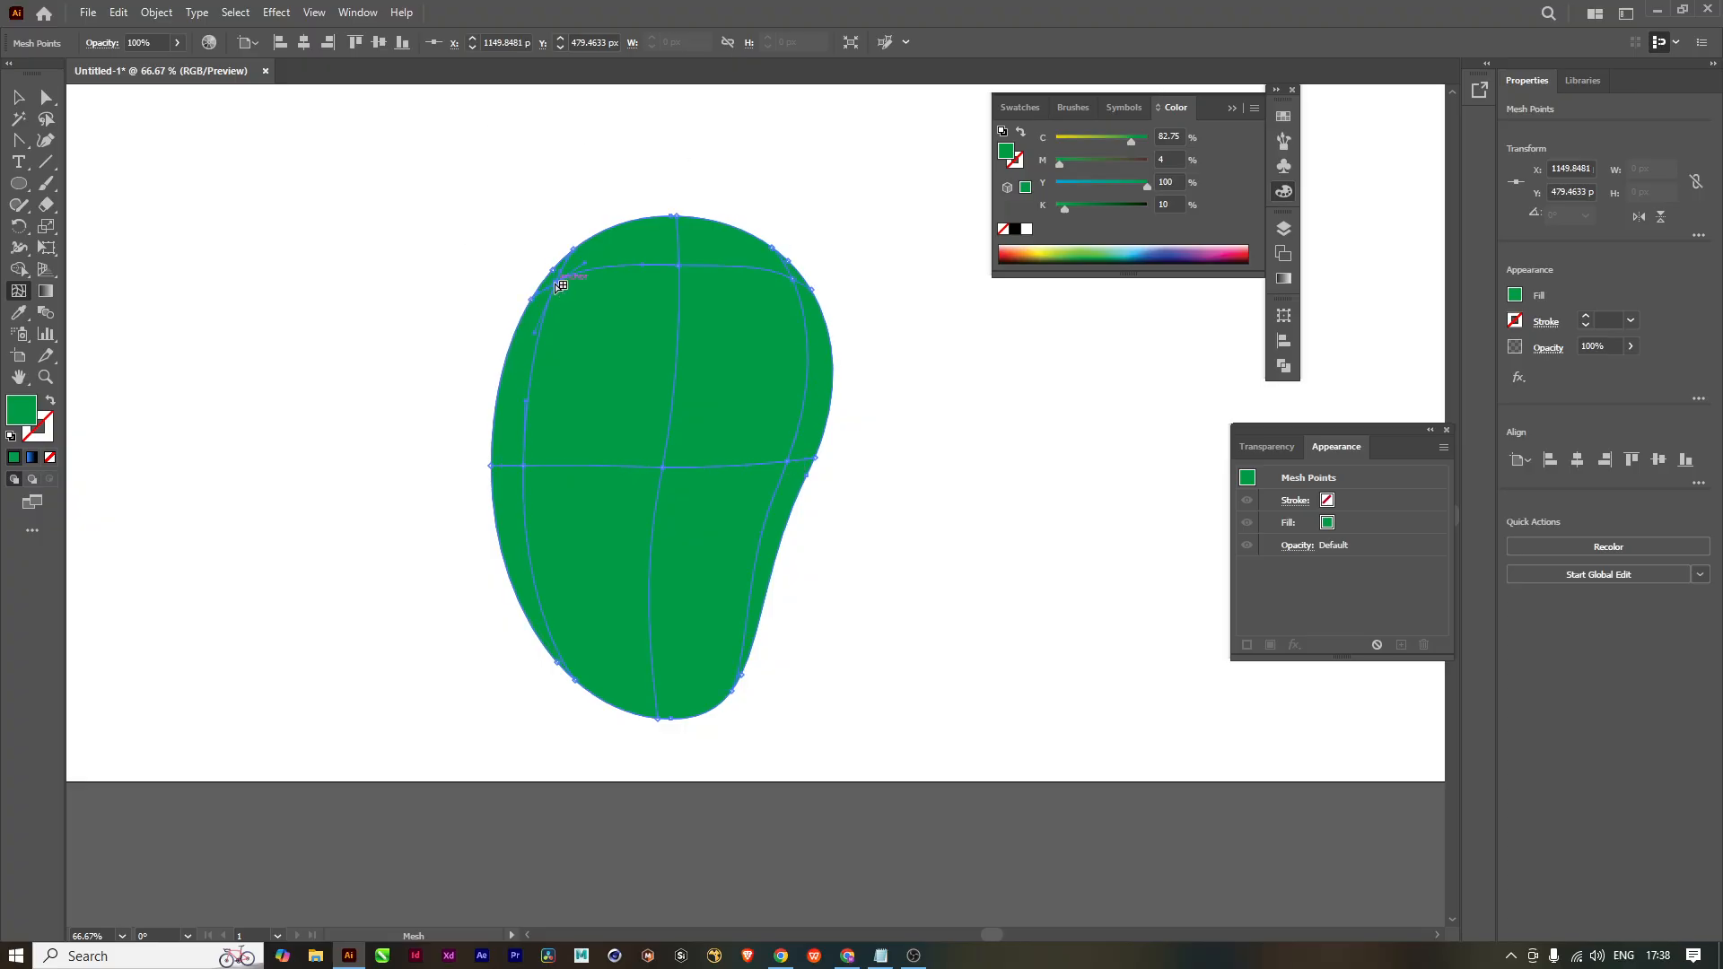
{"action": "left_click", "coordinate": [559, 650]}
{"action": "left_click_drag", "start_coordinate": [774, 366], "coordinate": [735, 361]}
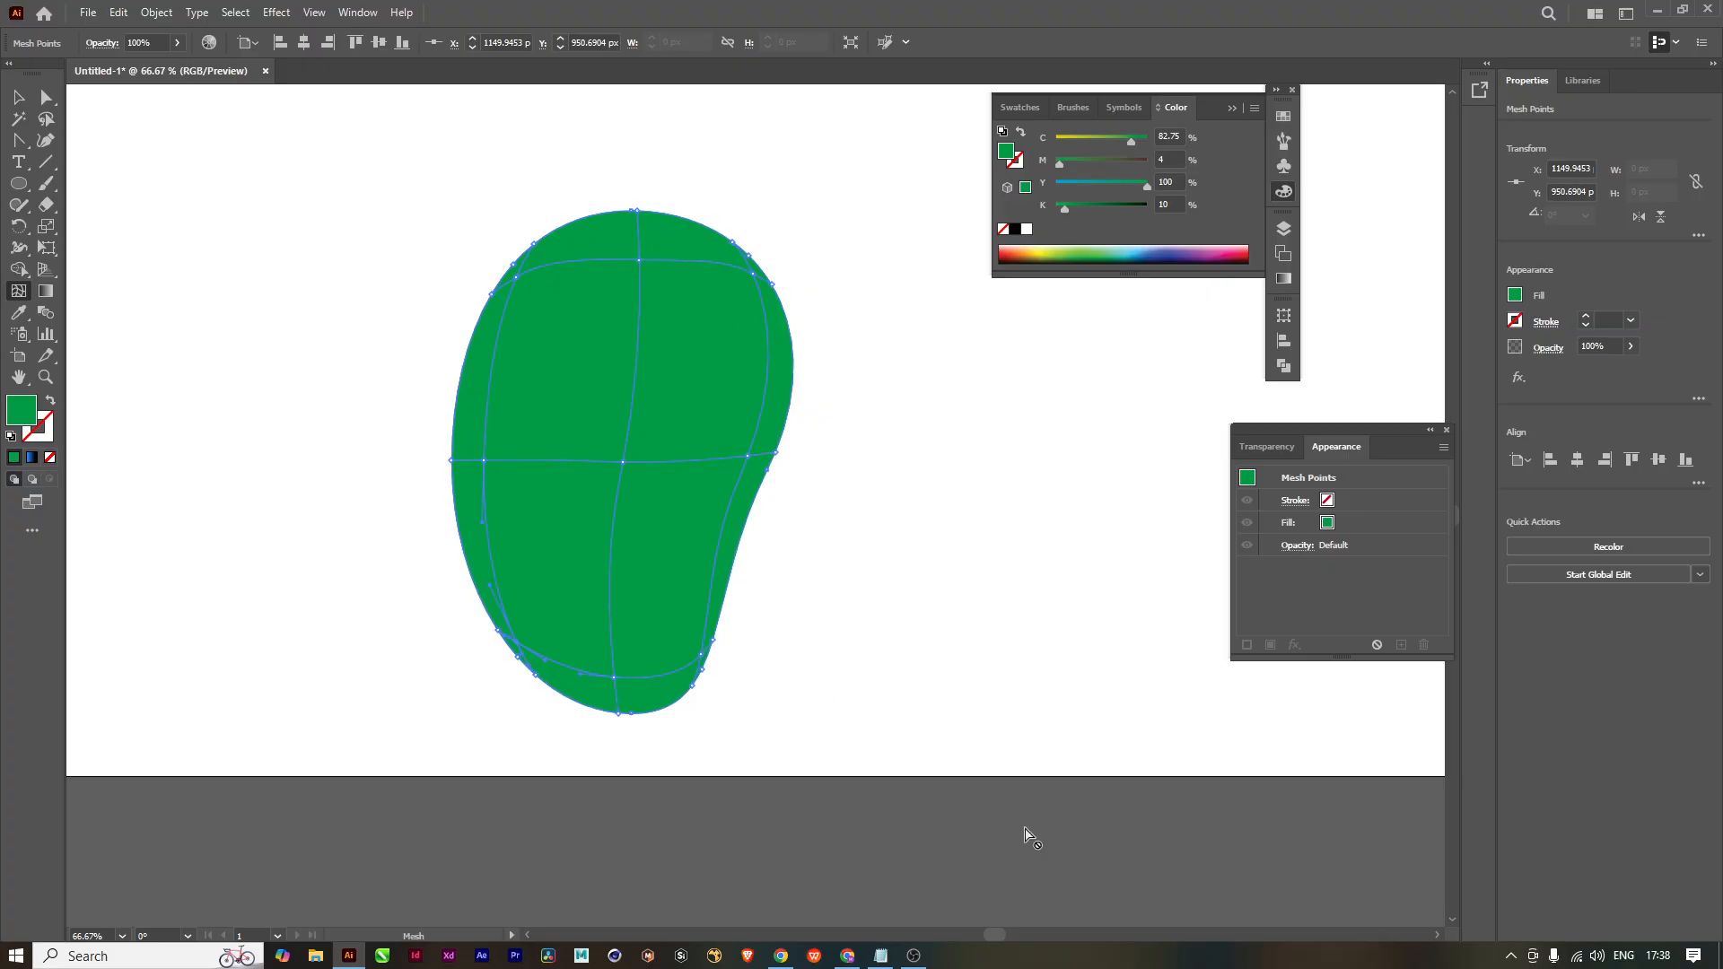
{"action": "mouse_move", "coordinate": [669, 497]}
{"action": "left_mouse_down"}
{"action": "mouse_move", "coordinate": [676, 432]}
{"action": "mouse_move", "coordinate": [683, 472]}
{"action": "left_mouse_up"}
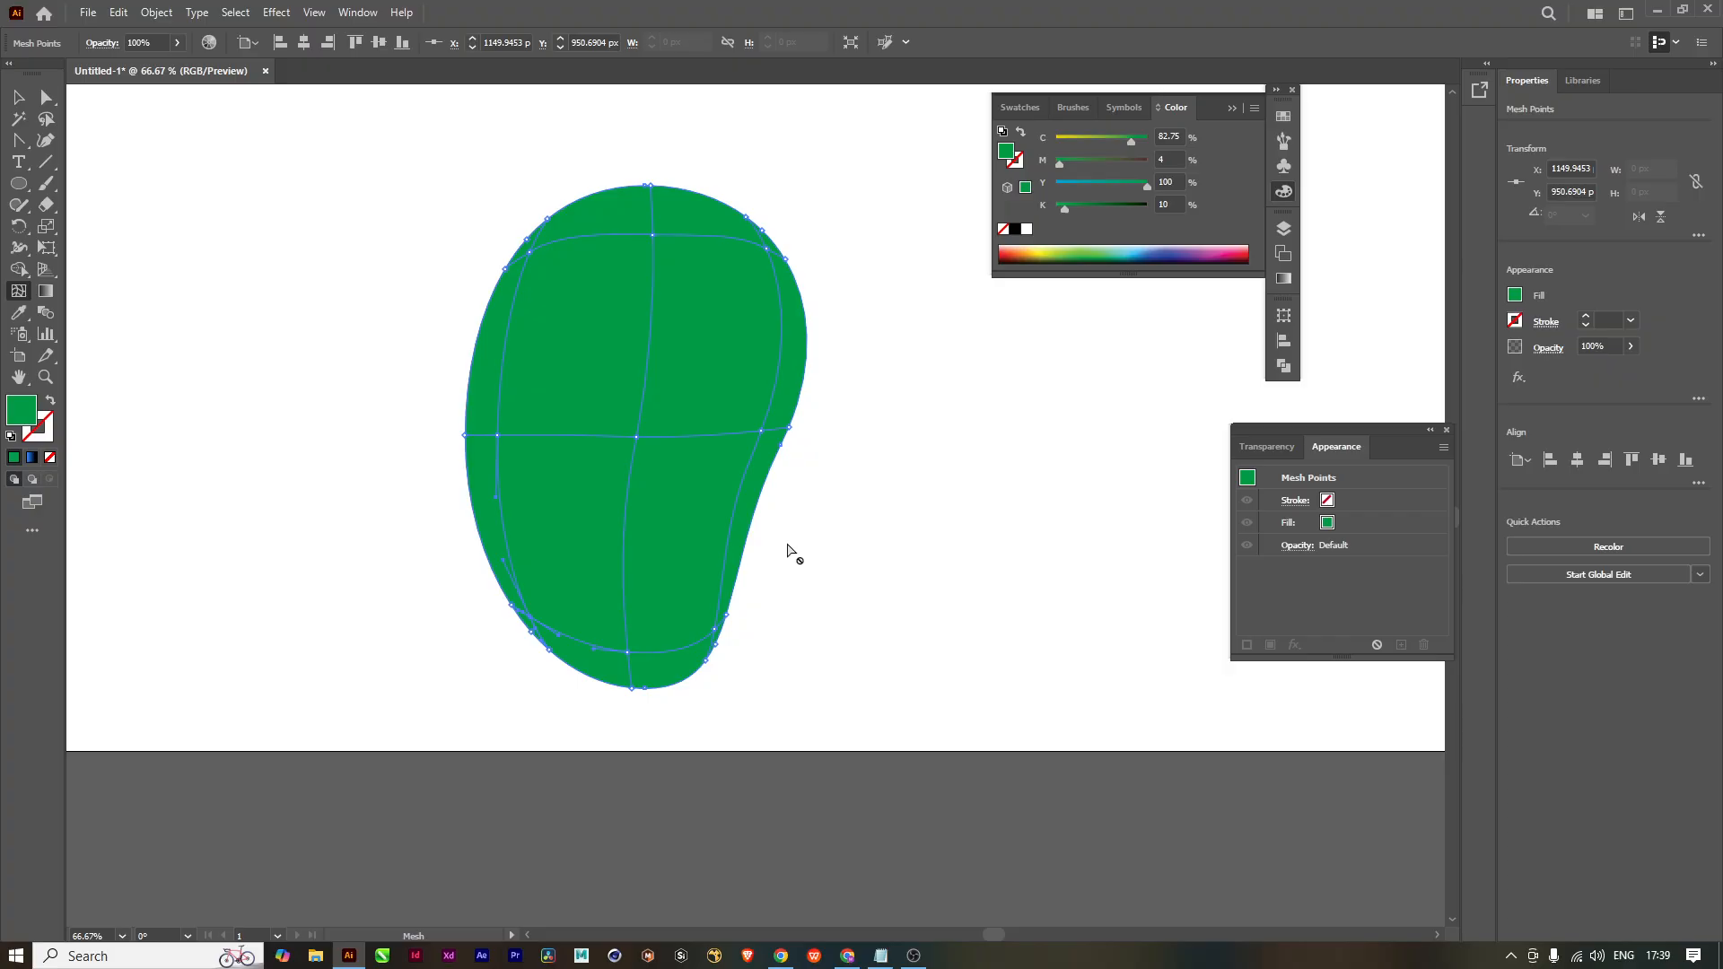
Step: Select the mesh points around the green shape's outer edge with the Lasso tool
{"action": "key", "text": "q"}
{"action": "mouse_move", "coordinate": [595, 141]}
{"action": "left_mouse_down"}
{"action": "mouse_move", "coordinate": [447, 359]}
{"action": "mouse_move", "coordinate": [424, 497]}
{"action": "mouse_move", "coordinate": [460, 642]}
{"action": "mouse_move", "coordinate": [557, 726]}
{"action": "mouse_move", "coordinate": [736, 738]}
{"action": "mouse_move", "coordinate": [794, 668]}
{"action": "mouse_move", "coordinate": [741, 615]}
{"action": "mouse_move", "coordinate": [523, 608]}
{"action": "mouse_move", "coordinate": [426, 514]}
{"action": "mouse_move", "coordinate": [502, 443]}
{"action": "mouse_move", "coordinate": [558, 349]}
{"action": "mouse_move", "coordinate": [539, 240]}
{"action": "mouse_move", "coordinate": [653, 227]}
{"action": "mouse_move", "coordinate": [782, 293]}
{"action": "mouse_move", "coordinate": [782, 379]}
{"action": "mouse_move", "coordinate": [724, 489]}
{"action": "mouse_move", "coordinate": [719, 609]}
{"action": "mouse_move", "coordinate": [810, 632]}
{"action": "mouse_move", "coordinate": [941, 350]}
{"action": "mouse_move", "coordinate": [736, 135]}
{"action": "mouse_move", "coordinate": [598, 148]}
{"action": "left_mouse_up"}
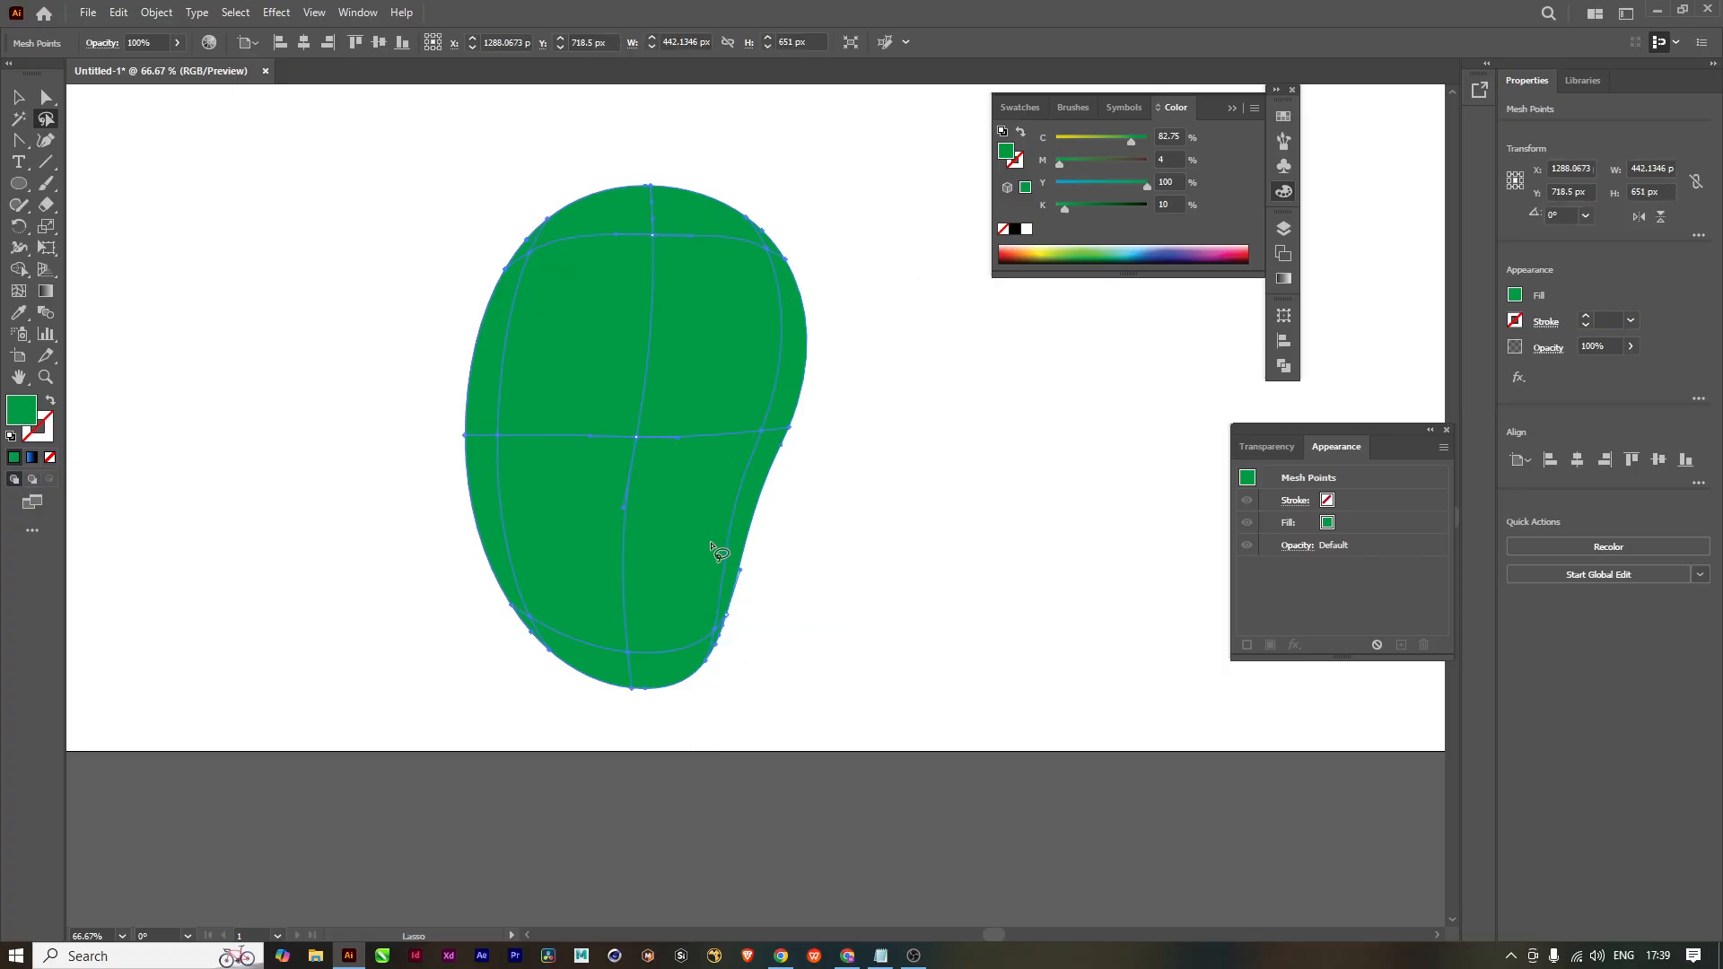
{"action": "scroll", "coordinate": [715, 550], "scroll_direction": "up", "scroll_amount": 2}
{"action": "scroll", "coordinate": [715, 551], "scroll_direction": "down", "scroll_amount": 2}
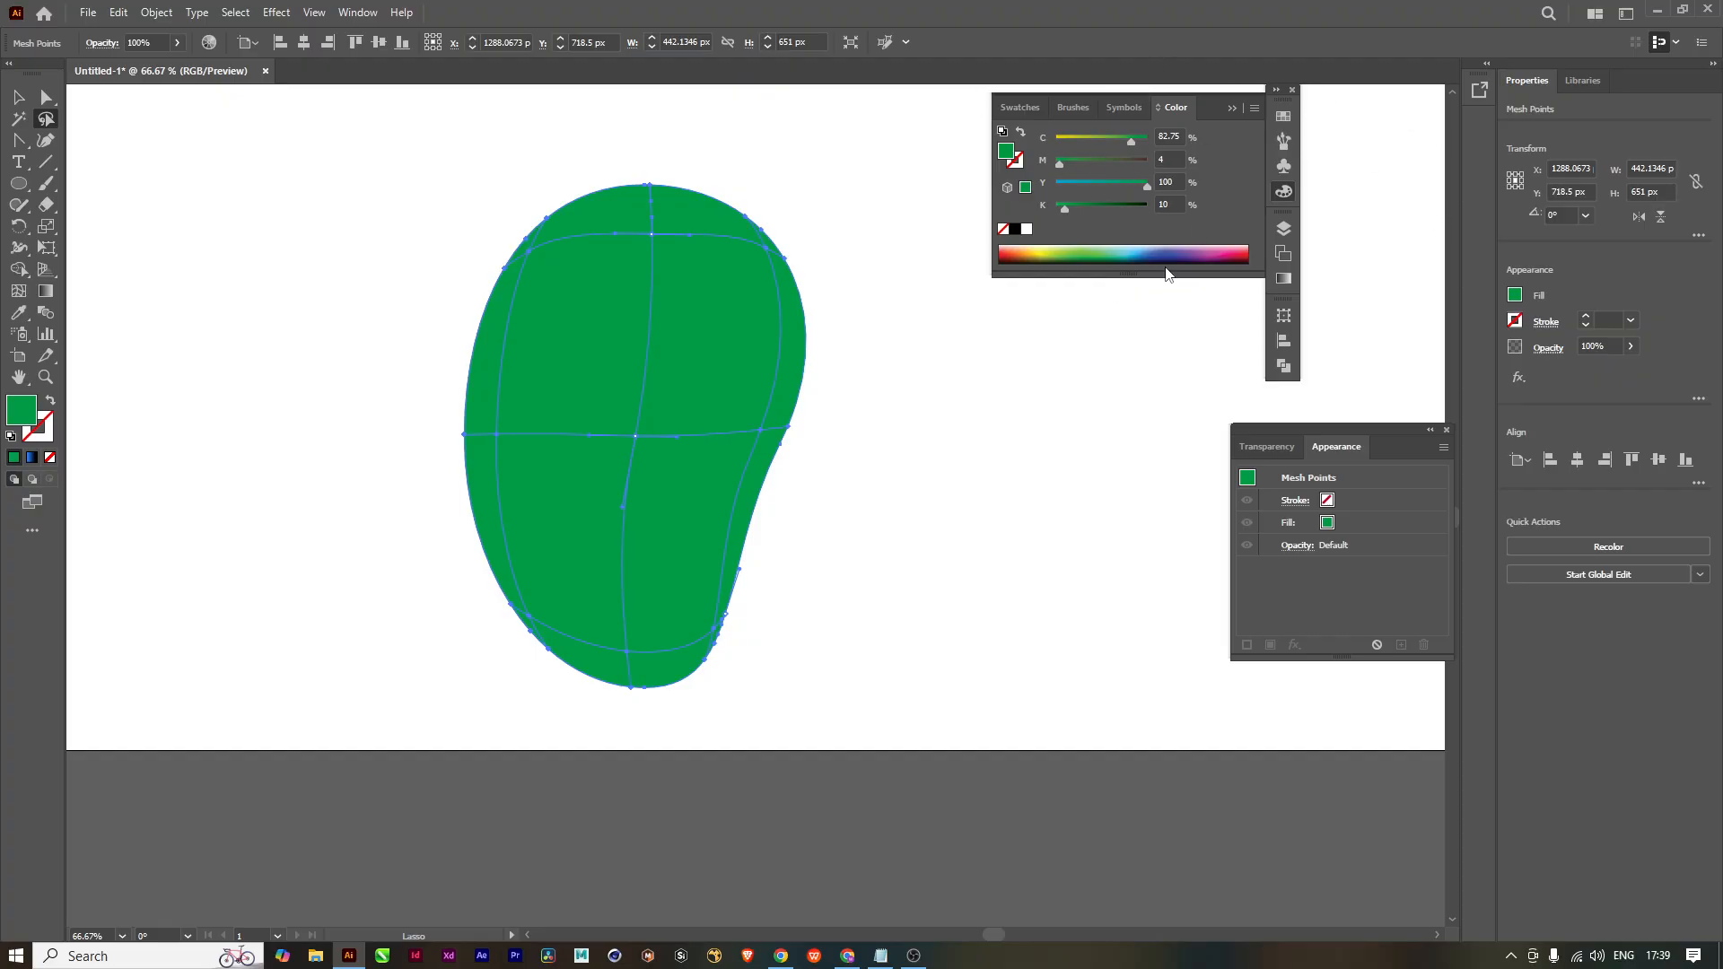
Step: Switch the color sliders for the selected mesh points from CMYK to RGB and on to HSB
{"action": "left_click", "coordinate": [1254, 110]}
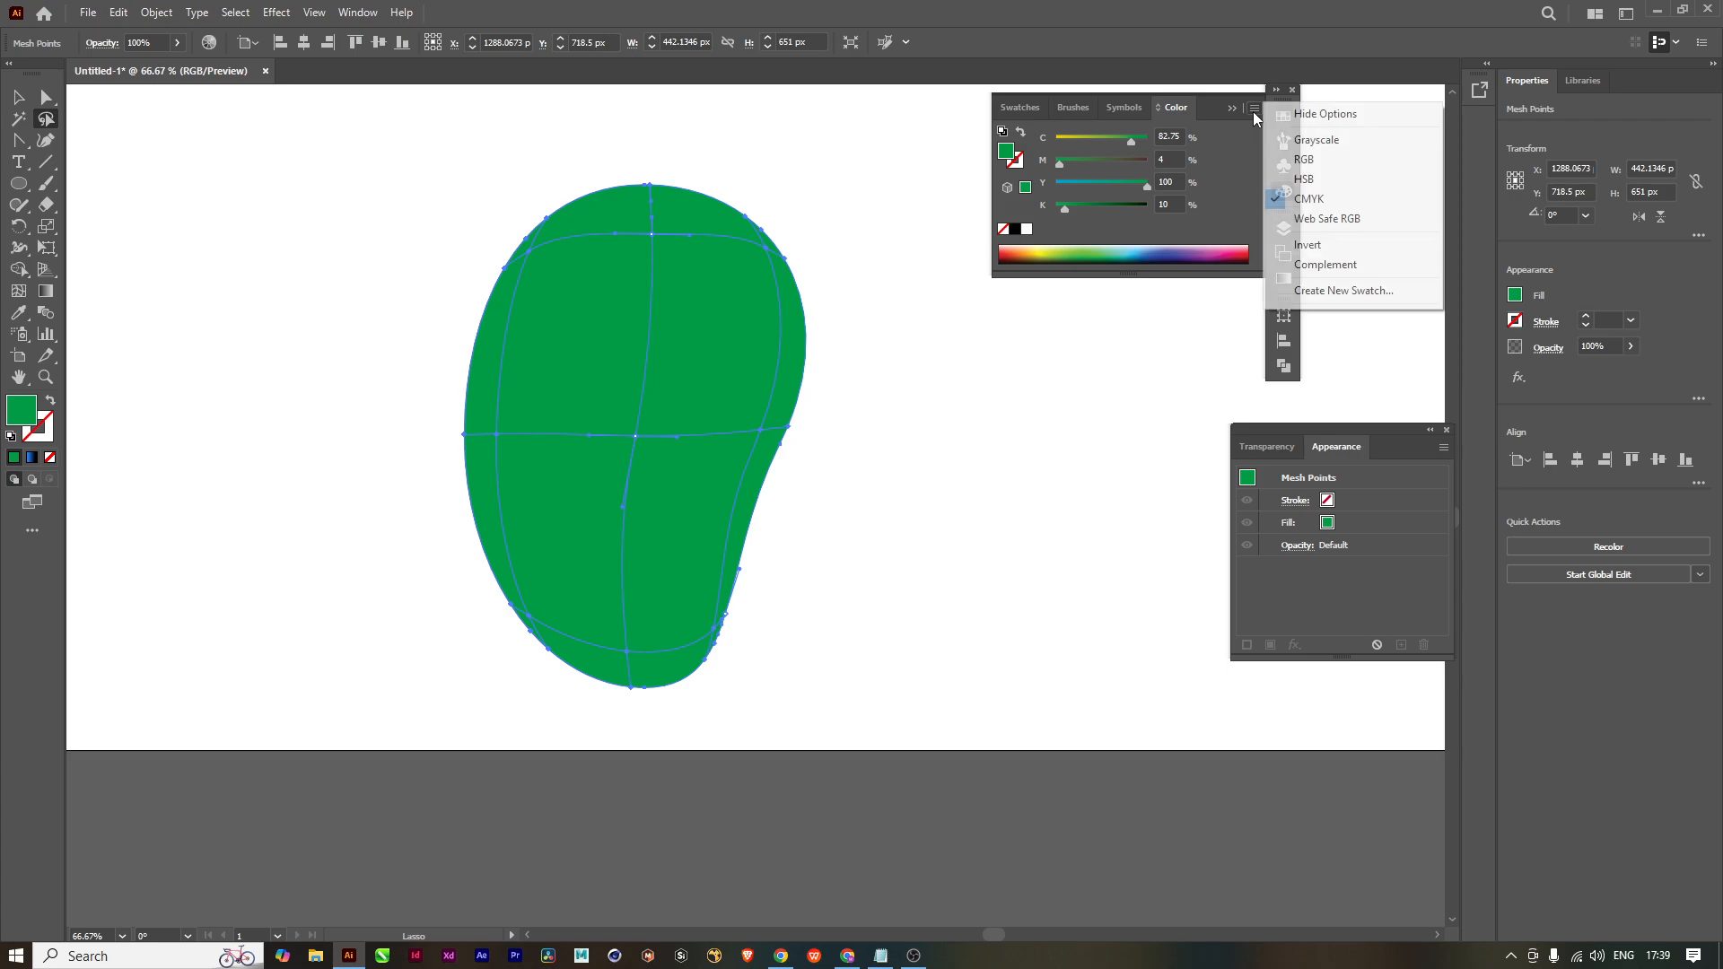
{"action": "left_click", "coordinate": [1306, 159]}
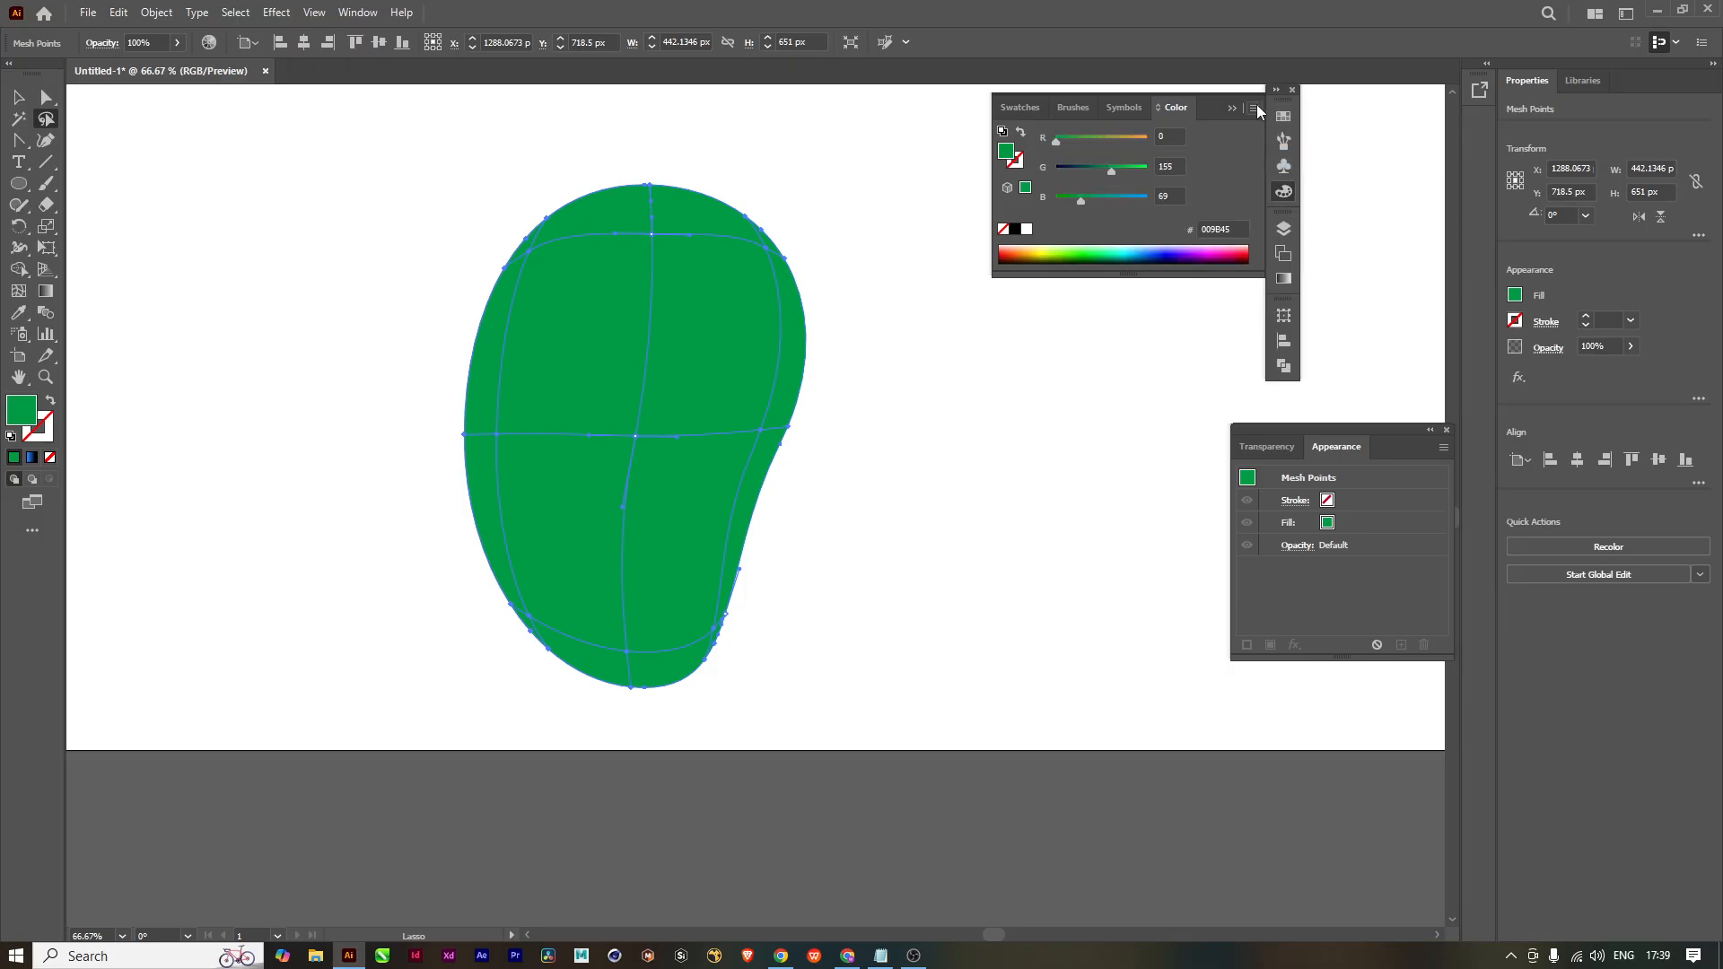
{"action": "left_click", "coordinate": [1256, 108]}
{"action": "left_click", "coordinate": [1331, 182]}
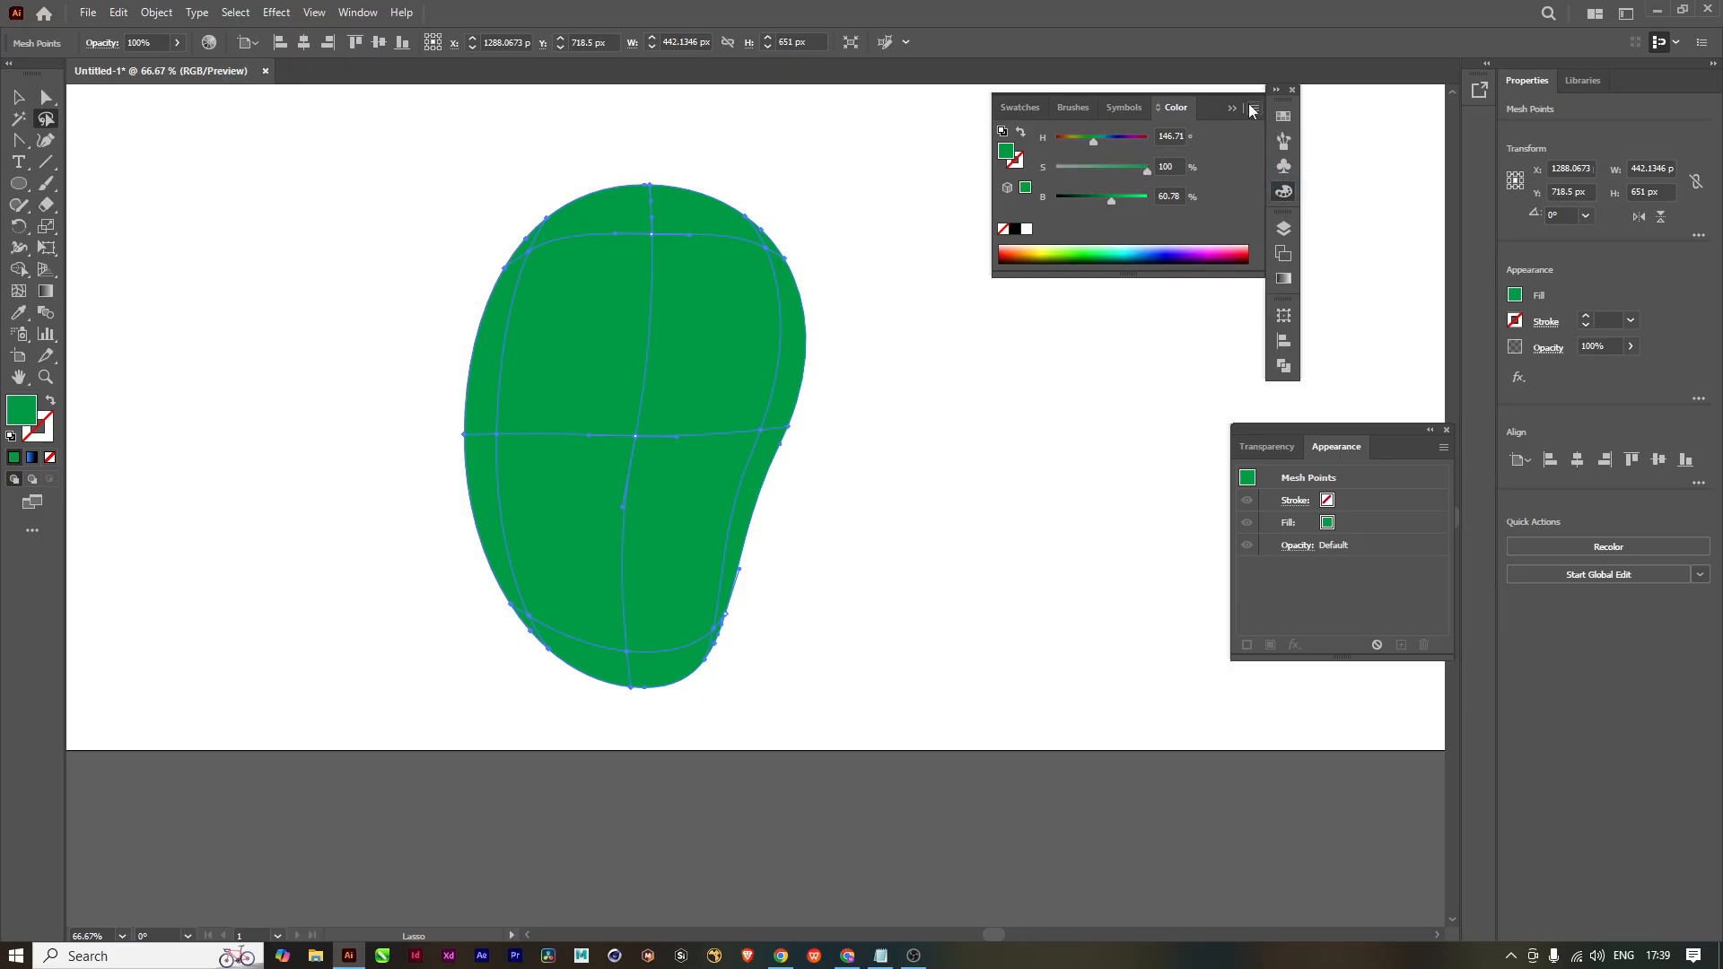
Step: Switch the color sliders back to CMYK and darken the selected edge mesh points by setting K to 20%
{"action": "left_click", "coordinate": [1255, 107]}
{"action": "left_click", "coordinate": [1309, 198]}
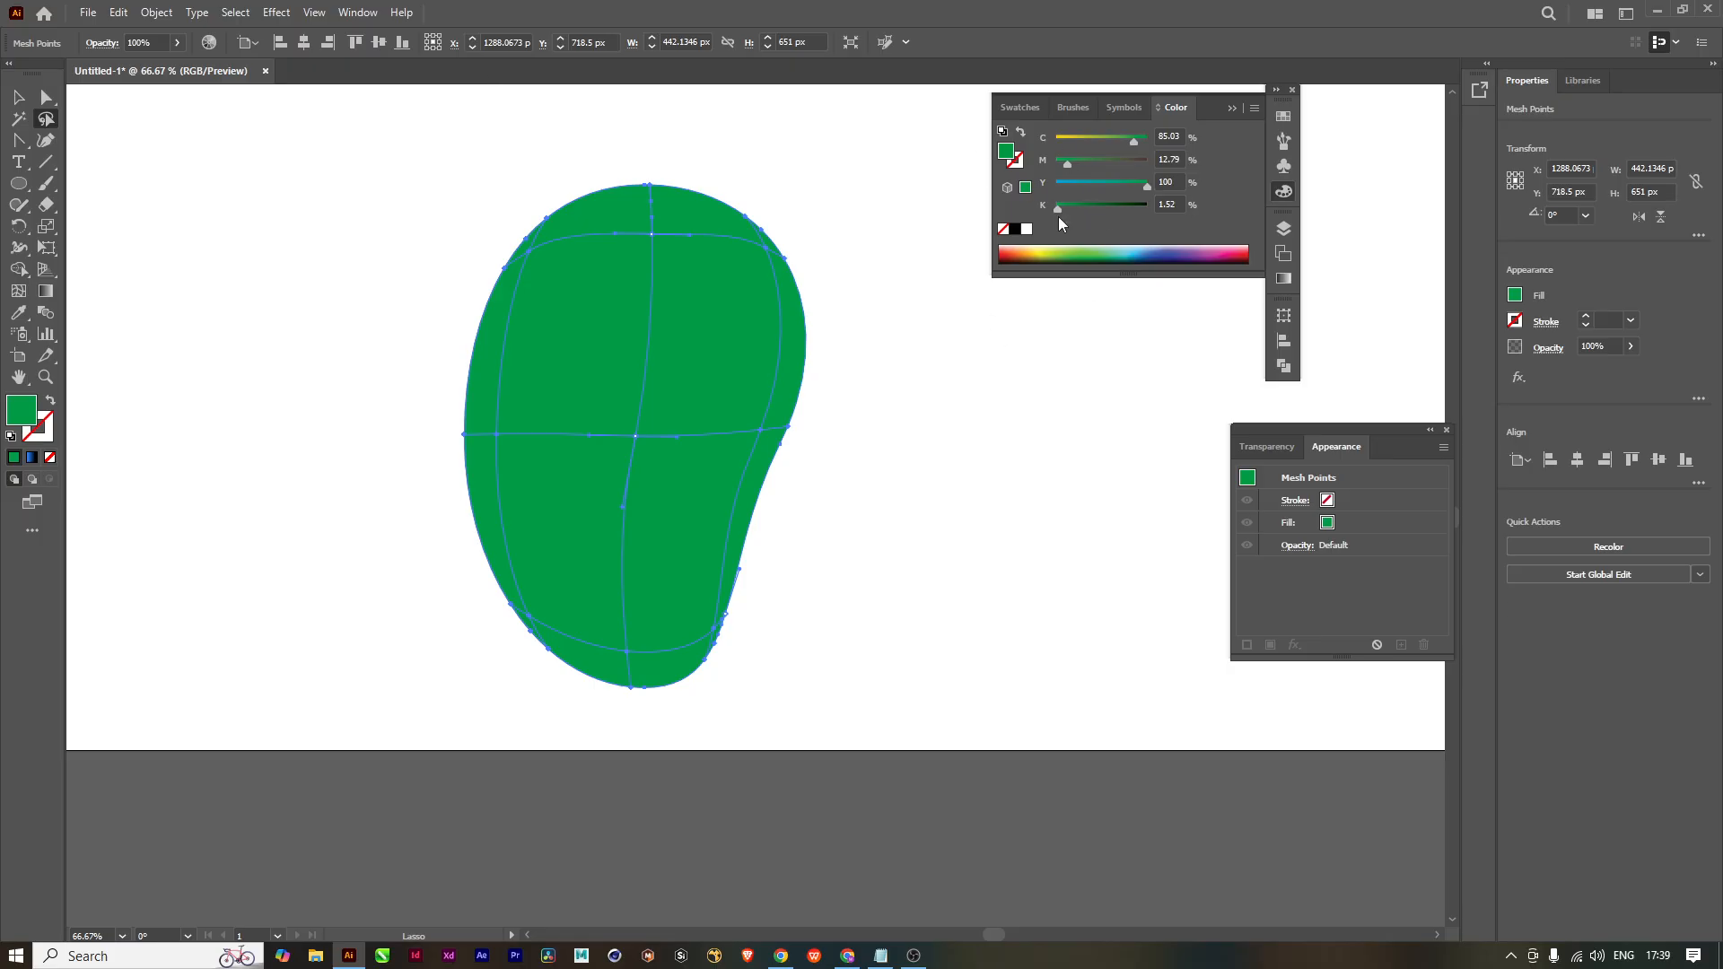
{"action": "left_click_drag", "start_coordinate": [1057, 207], "coordinate": [1081, 210]}
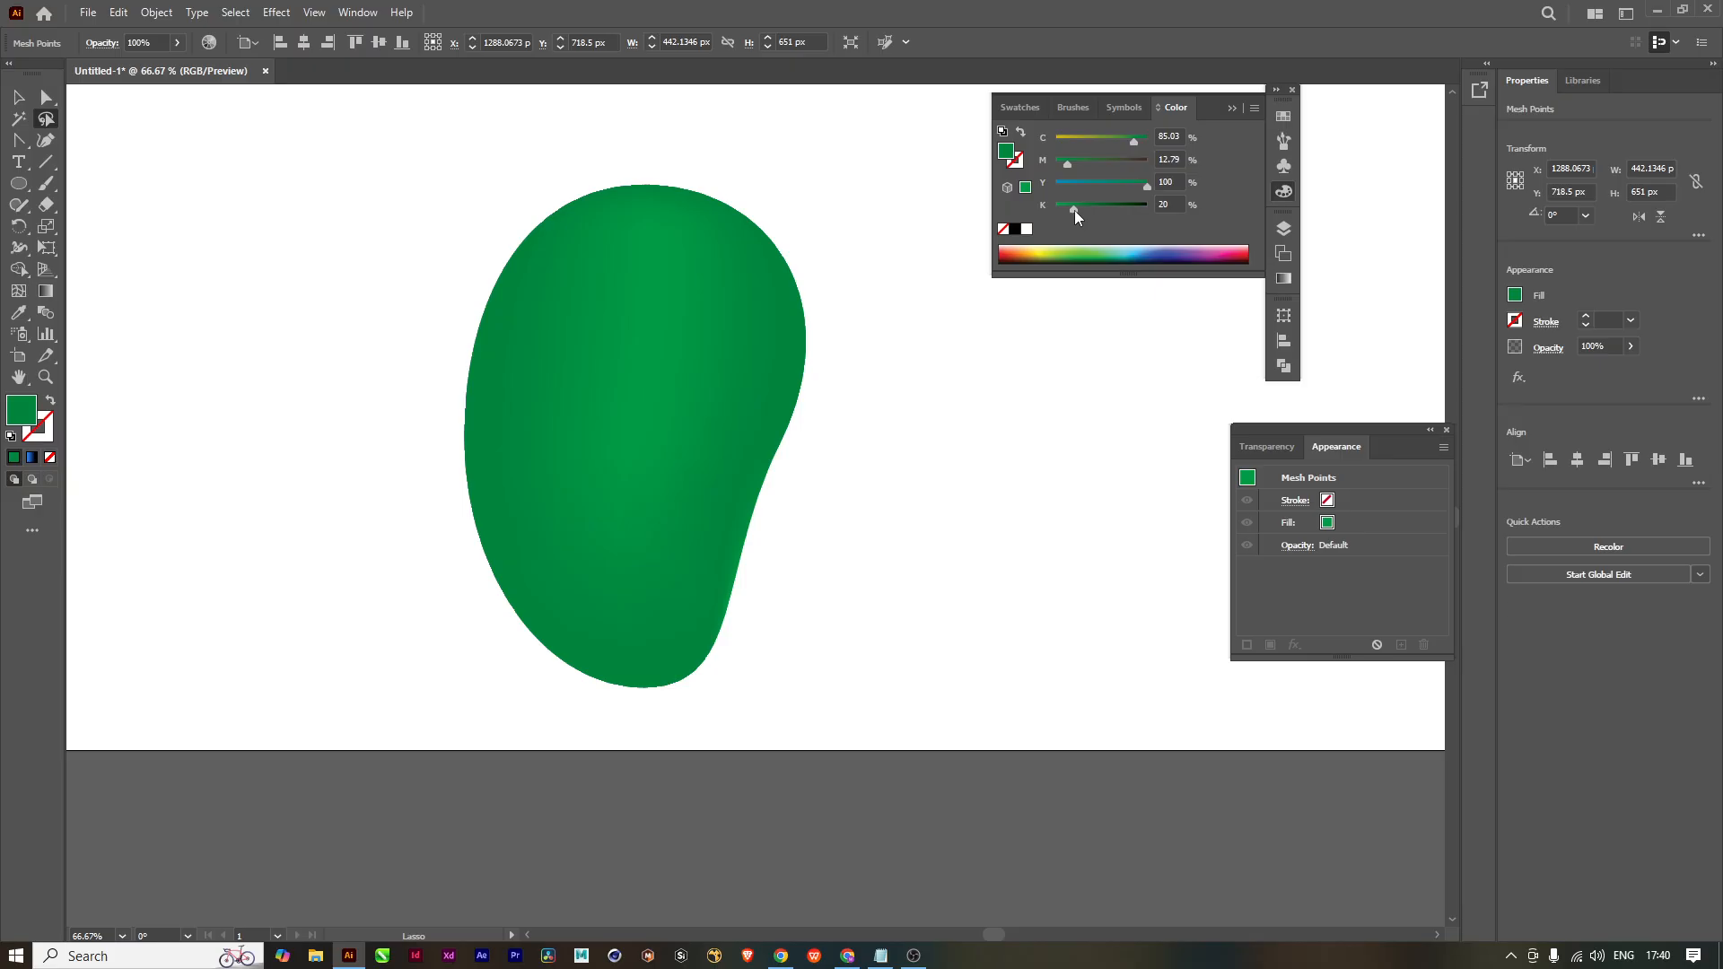
{"action": "left_click_drag", "start_coordinate": [1075, 210], "coordinate": [1074, 210]}
{"action": "scroll", "coordinate": [709, 377], "scroll_direction": "up", "scroll_amount": 1}
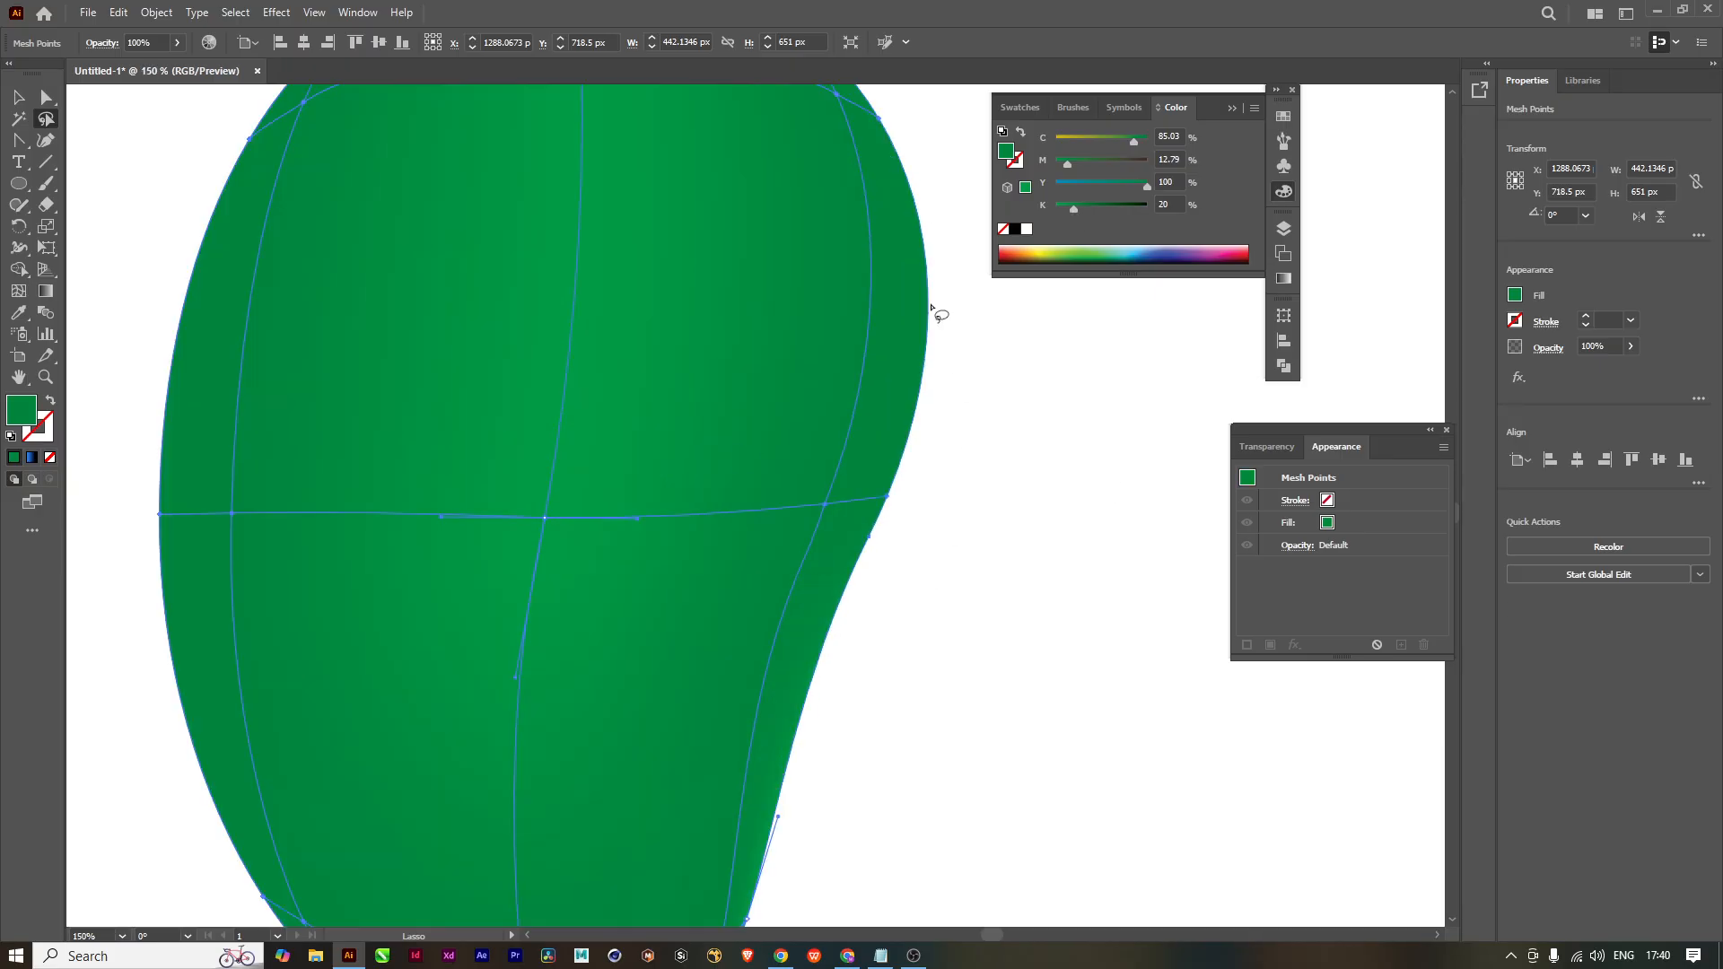
{"action": "scroll", "coordinate": [639, 491], "scroll_direction": "left", "scroll_amount": 3}
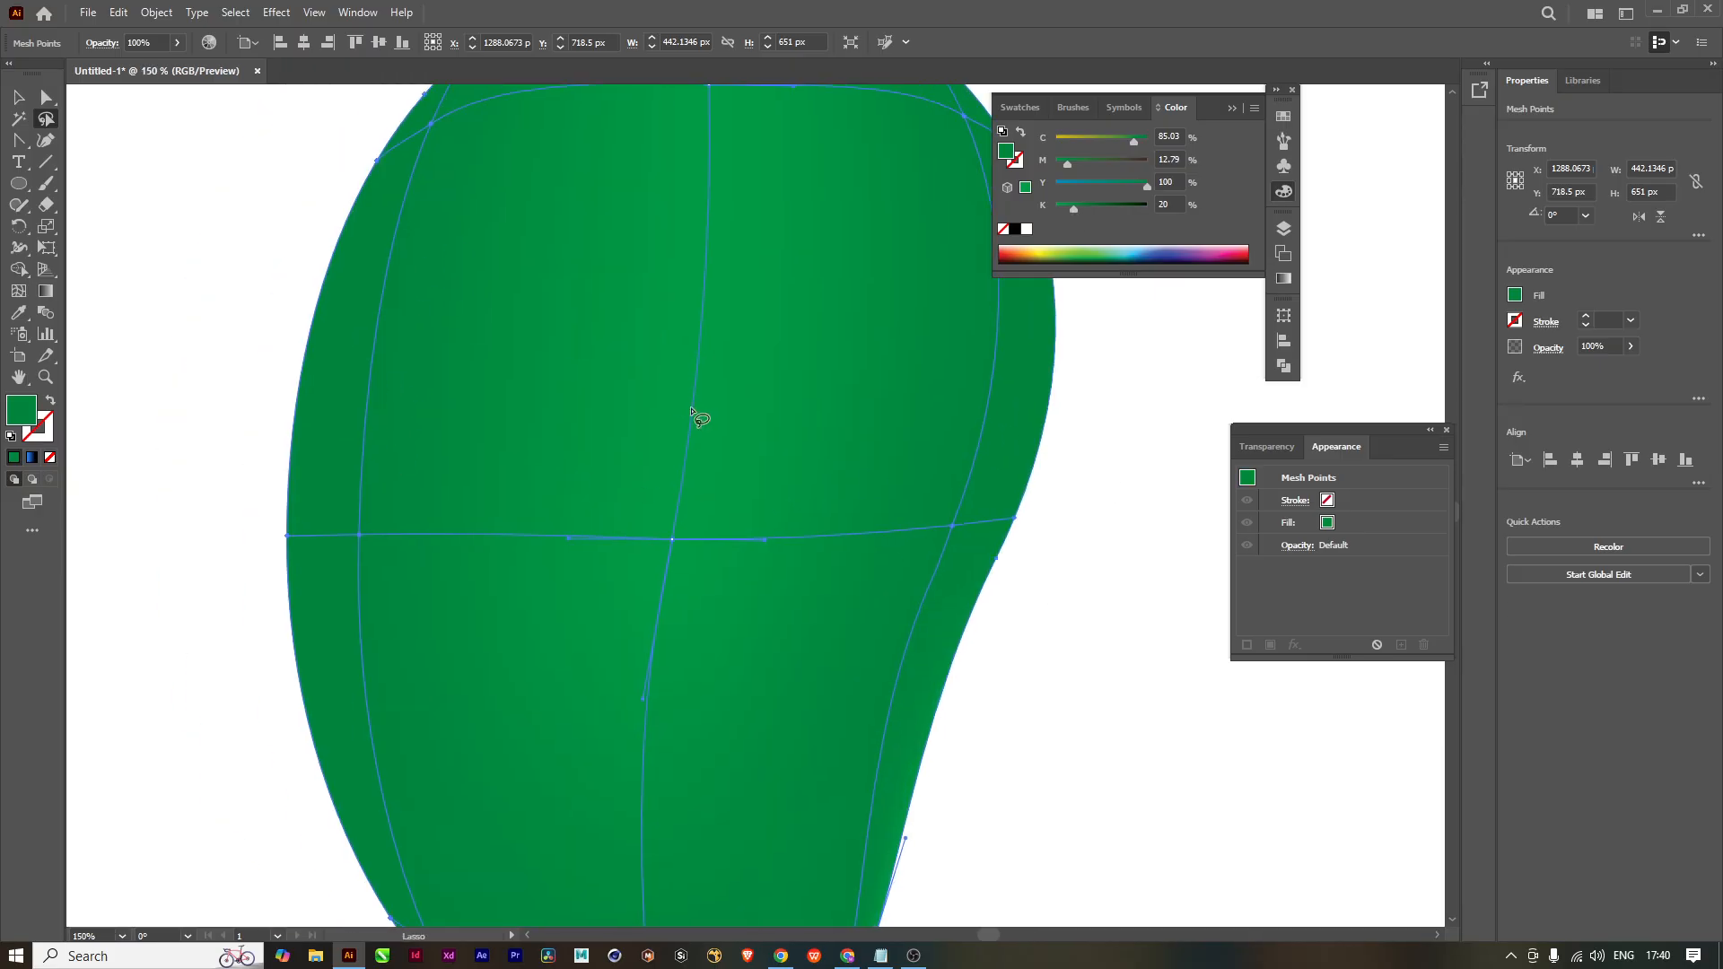
{"action": "scroll", "coordinate": [745, 475], "scroll_direction": "up", "scroll_amount": 2}
{"action": "scroll", "coordinate": [745, 476], "scroll_direction": "right", "scroll_amount": 1}
{"action": "scroll", "coordinate": [709, 462], "scroll_direction": "down", "scroll_amount": 5}
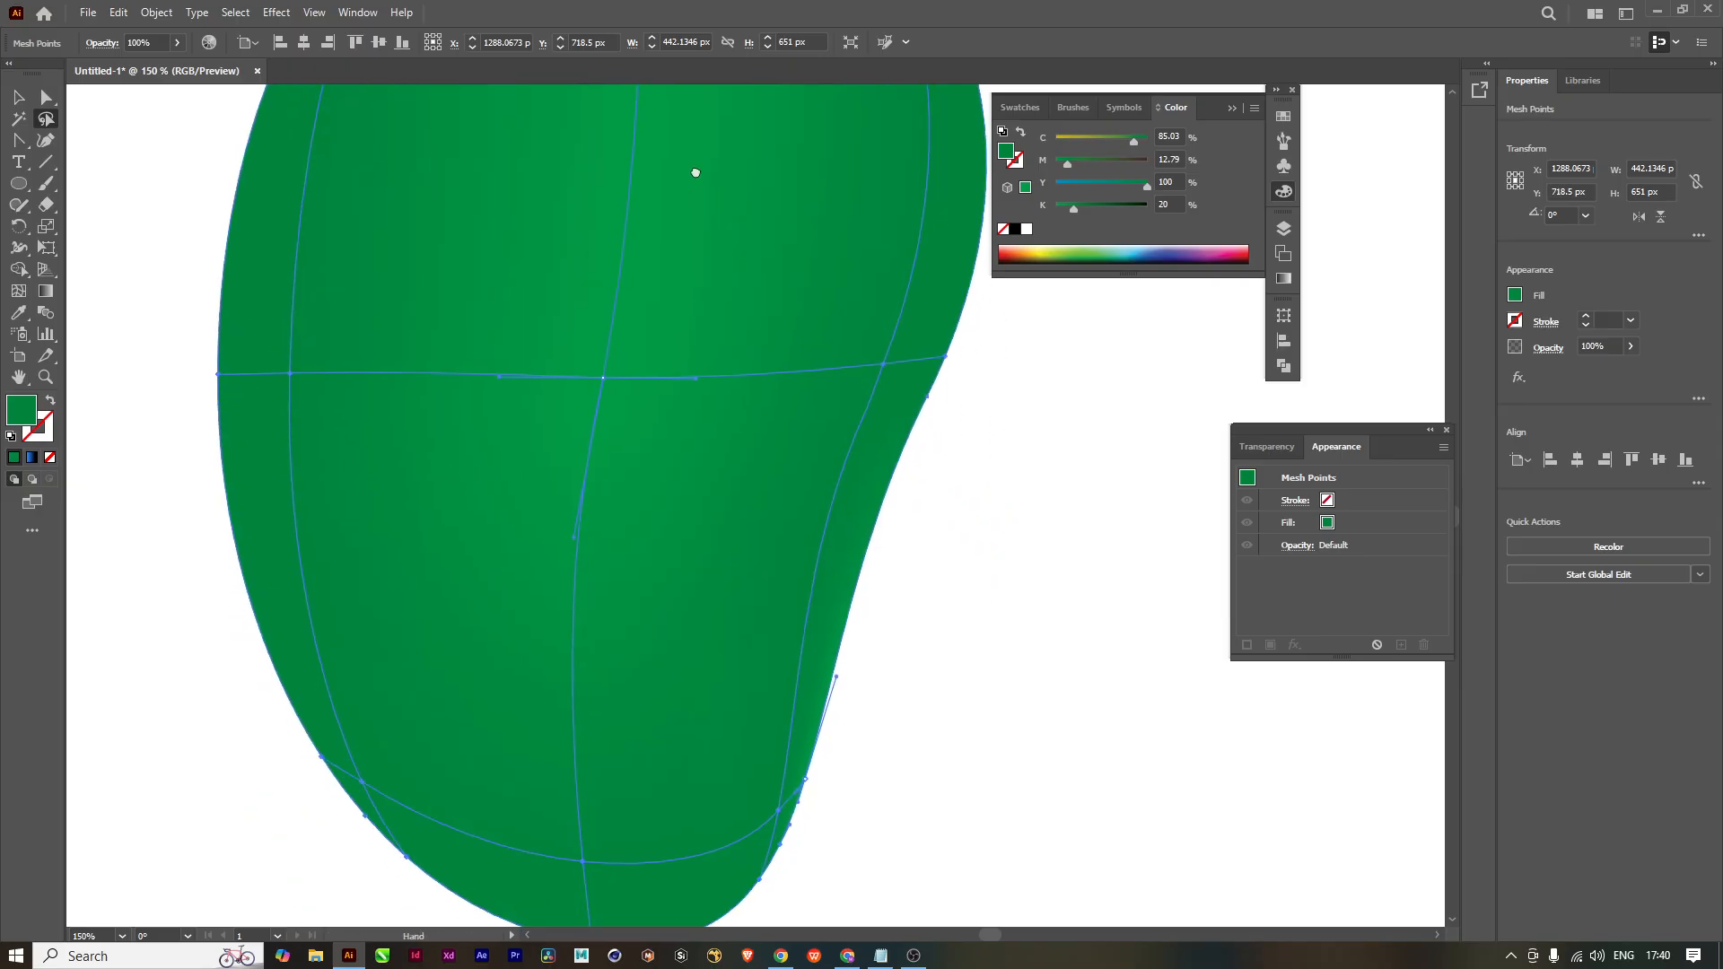
{"action": "scroll", "coordinate": [663, 586], "scroll_direction": "down", "scroll_amount": 2}
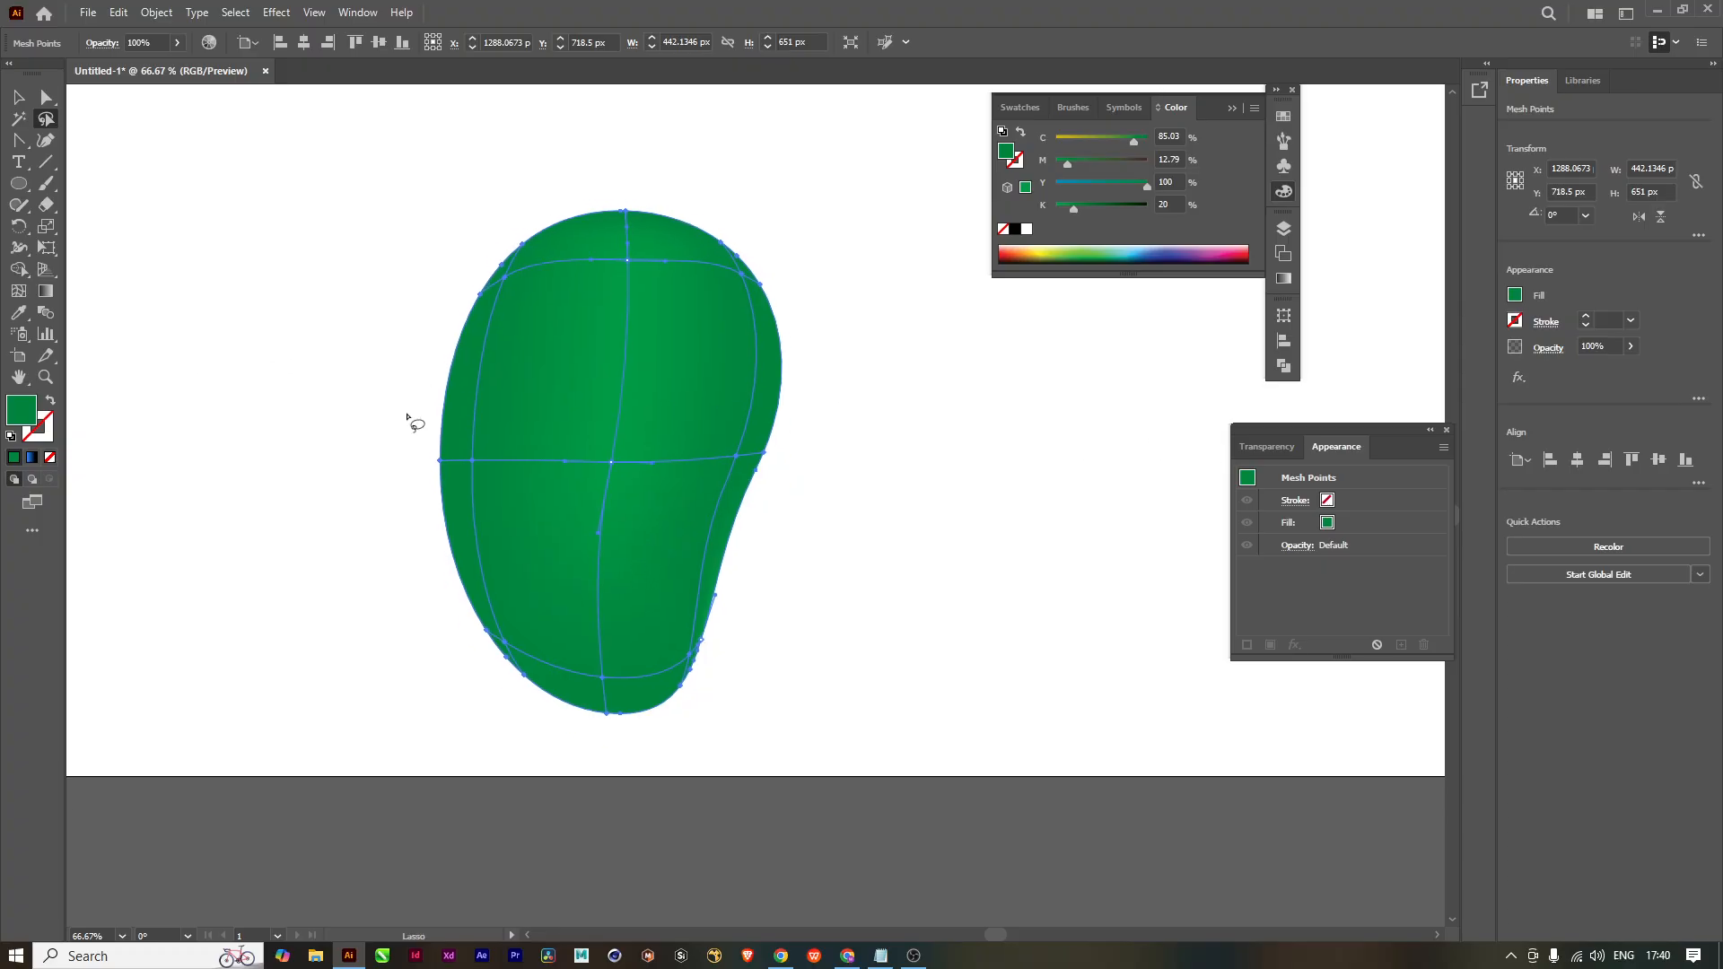
Step: Add a mesh point on the upper horizontal line near the bean's upper-left edge and color it gold, C 6, M 22, Y 86, K 20
{"action": "key", "text": "w"}
{"action": "key", "text": "u"}
{"action": "left_click", "coordinate": [529, 269]}
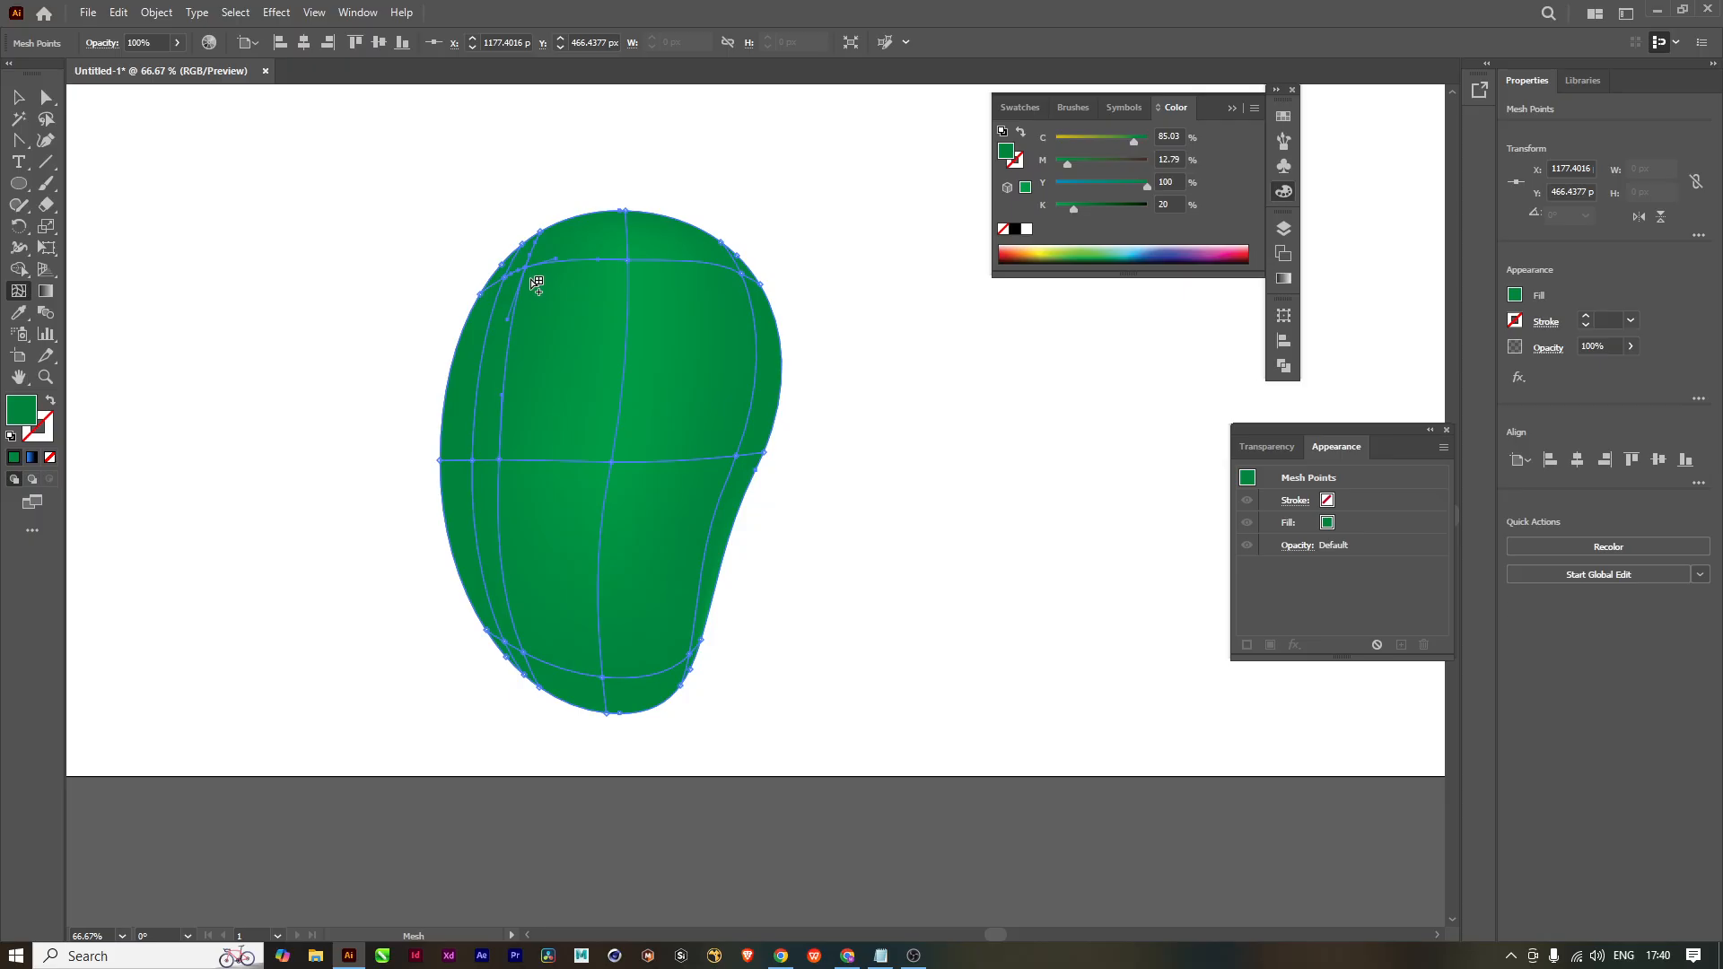
{"action": "scroll", "coordinate": [541, 286], "scroll_direction": "down", "scroll_amount": 2}
{"action": "scroll", "coordinate": [537, 289], "scroll_direction": "up", "scroll_amount": 5}
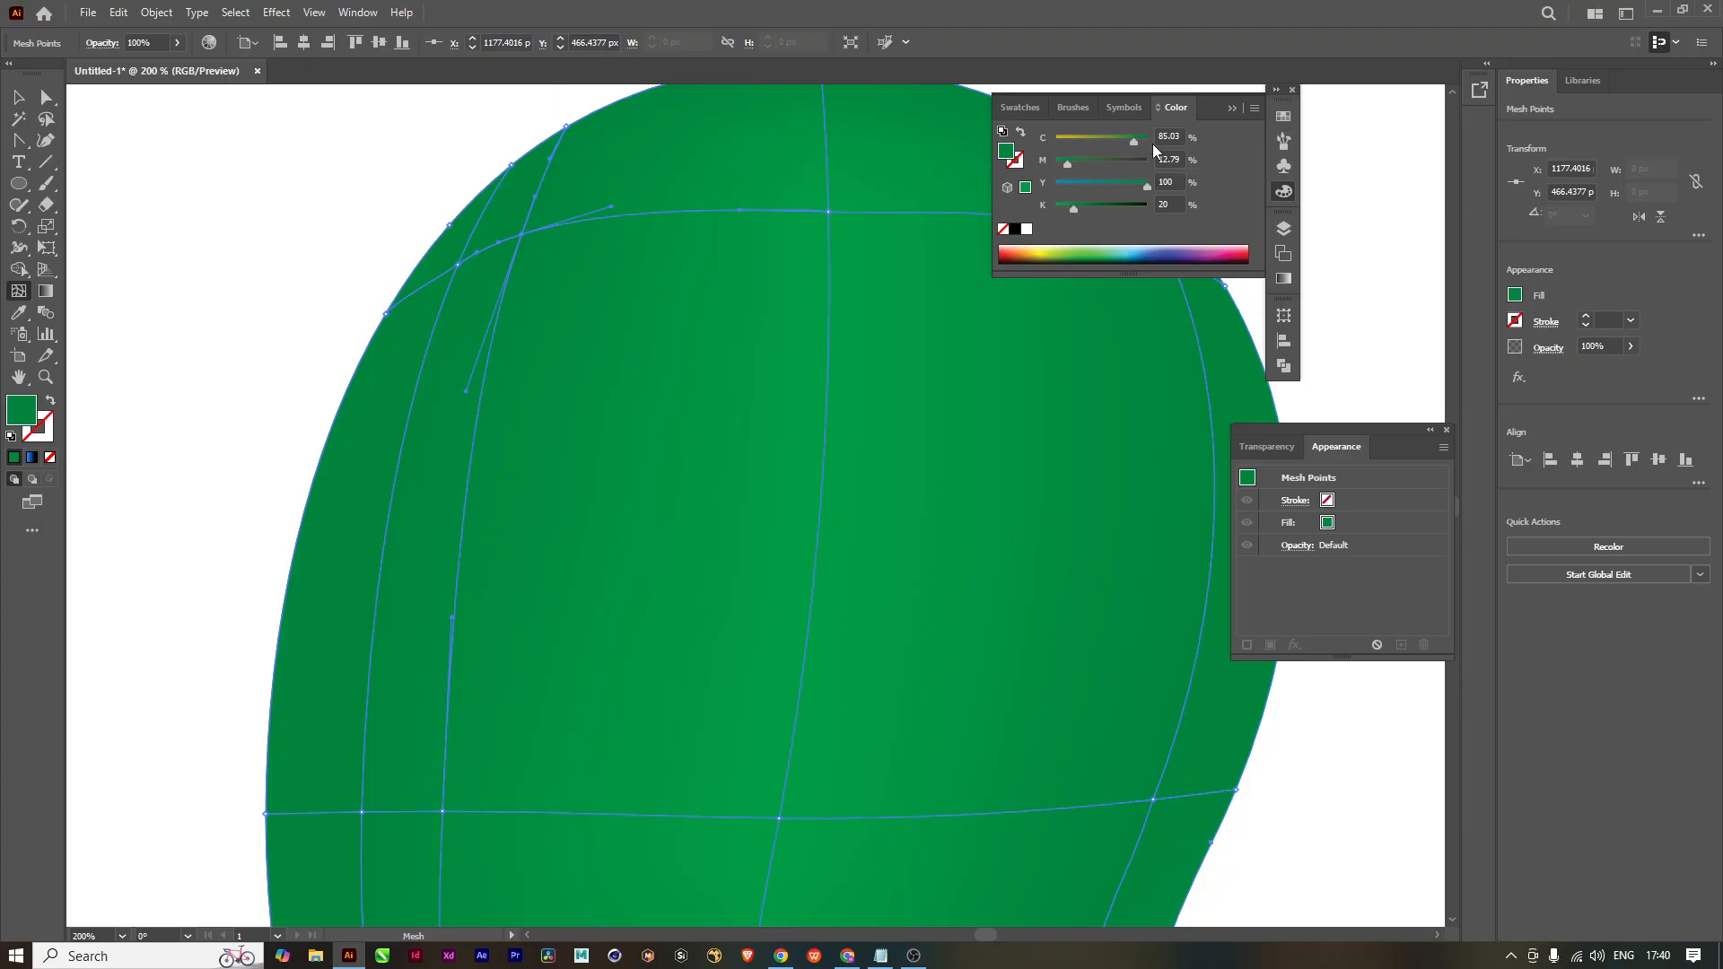
{"action": "left_click_drag", "start_coordinate": [1135, 146], "coordinate": [1136, 185]}
{"action": "scroll", "coordinate": [658, 473], "scroll_direction": "down", "scroll_amount": 3}
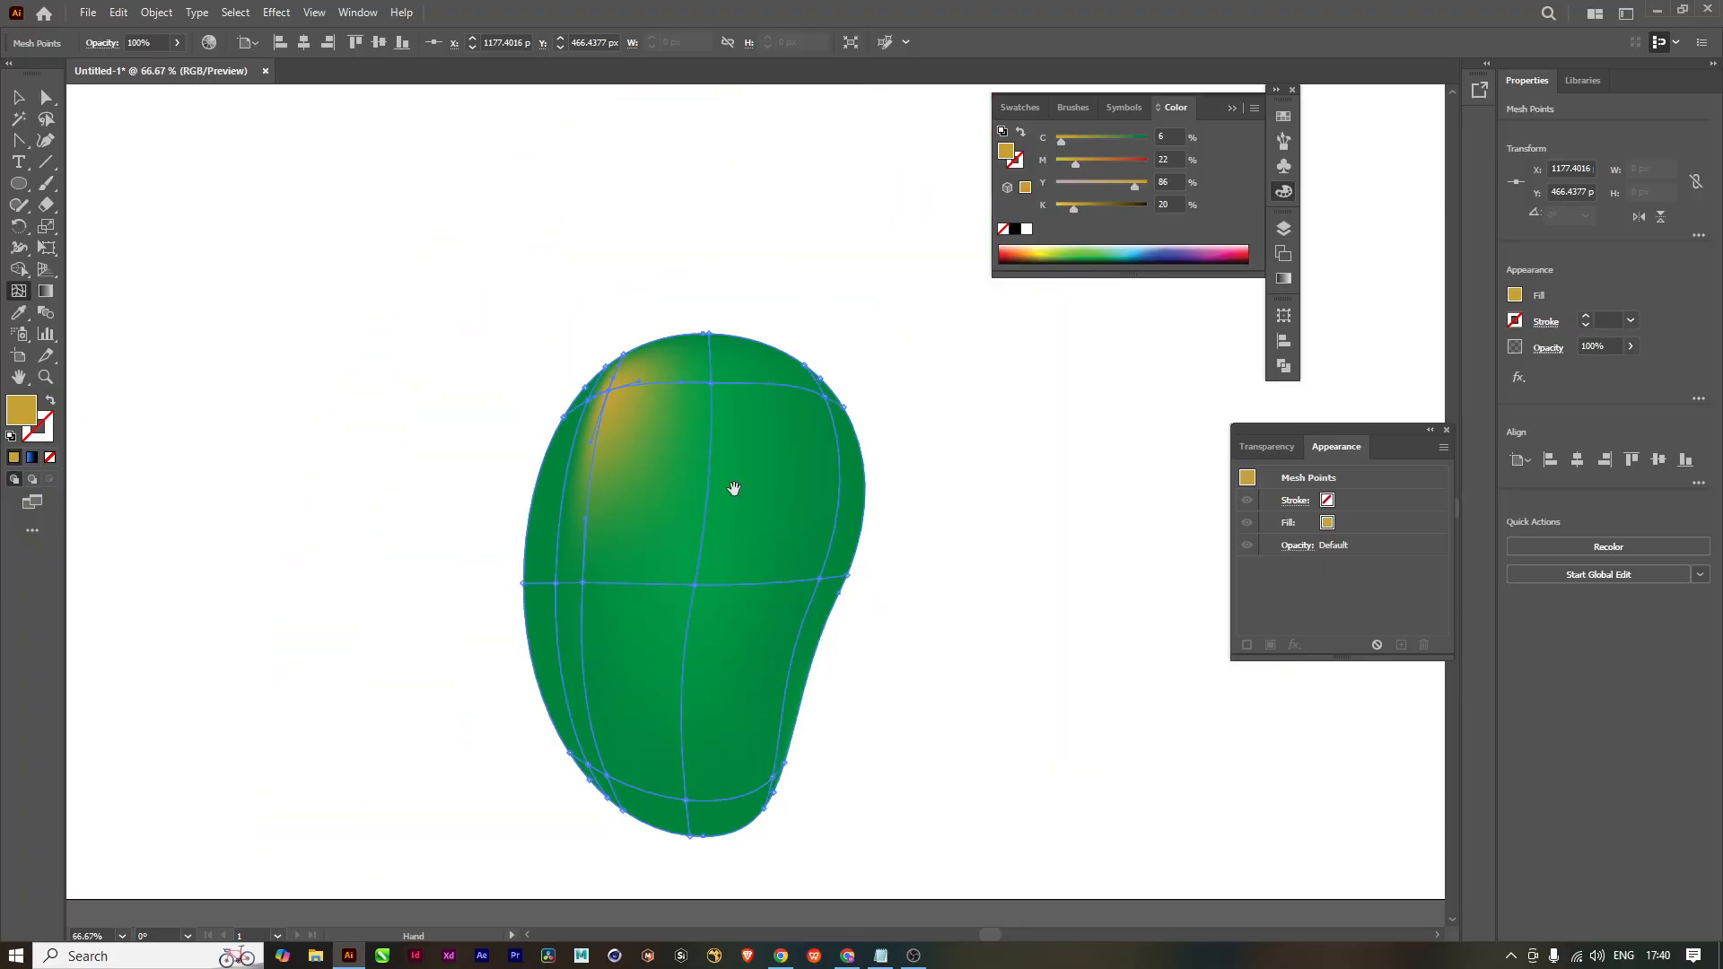
{"action": "left_click_drag", "start_coordinate": [734, 489], "coordinate": [713, 431]}
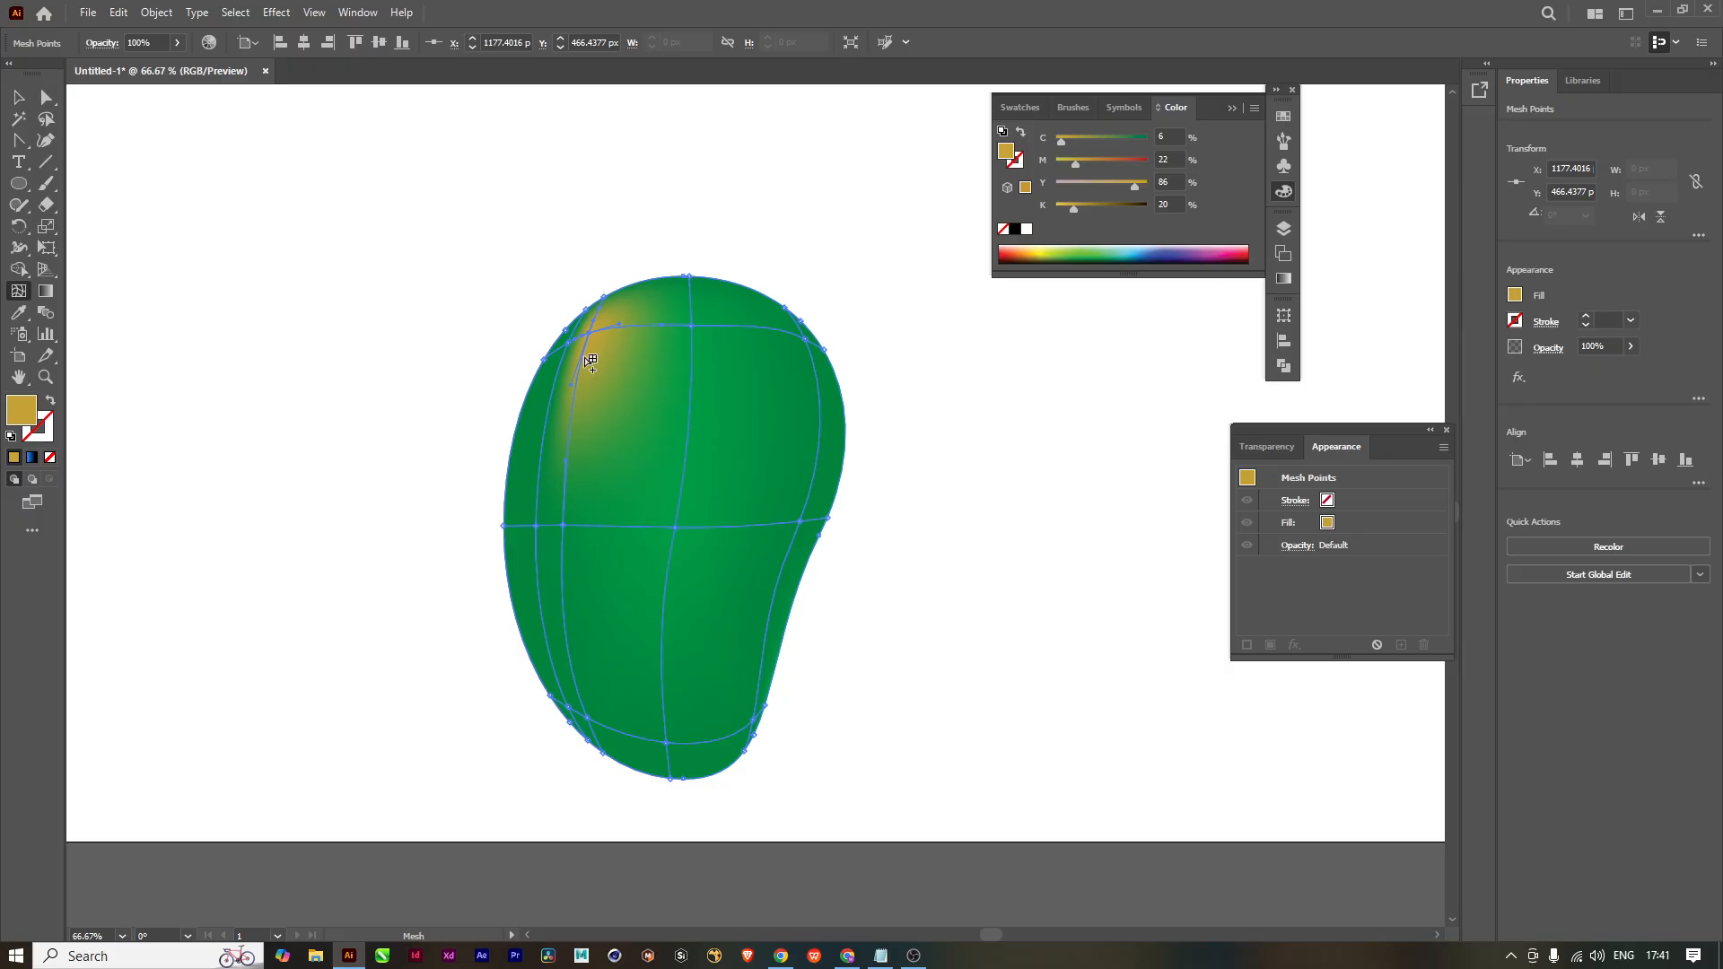
Step: Recolor the new upper-left mesh point as a pale cream highlight, about C 8, M 0, Y 21, K 0
{"action": "left_click", "coordinate": [1043, 252]}
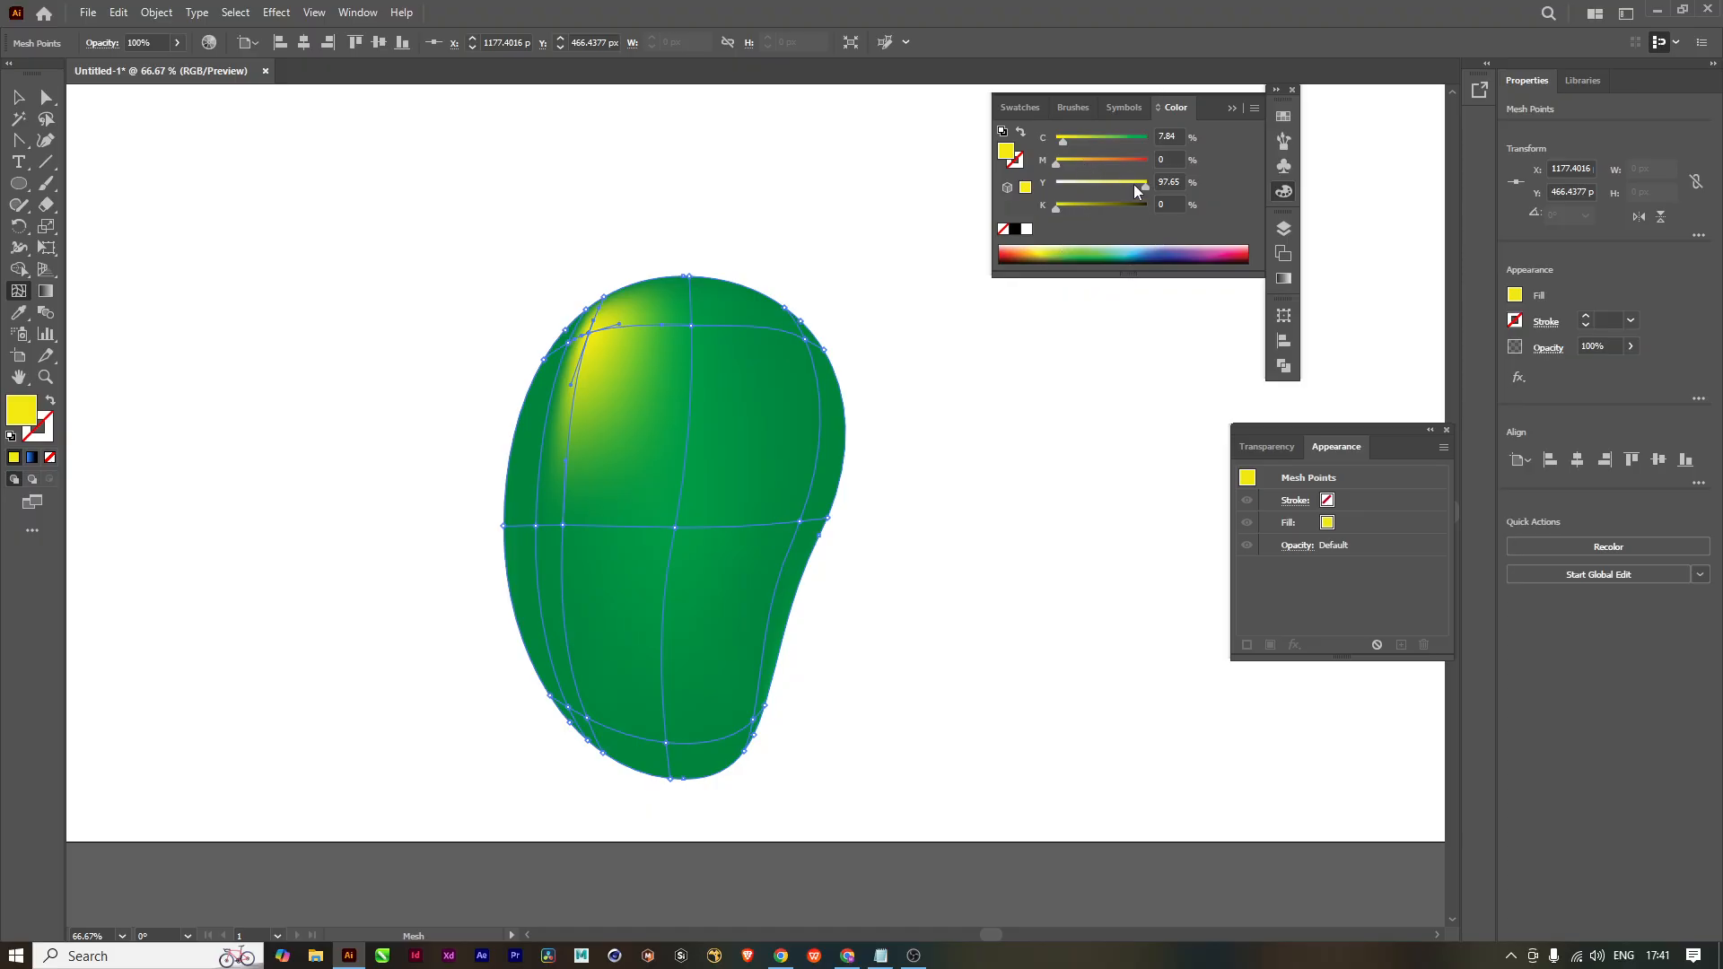
{"action": "left_click_drag", "start_coordinate": [1134, 185], "coordinate": [1077, 193]}
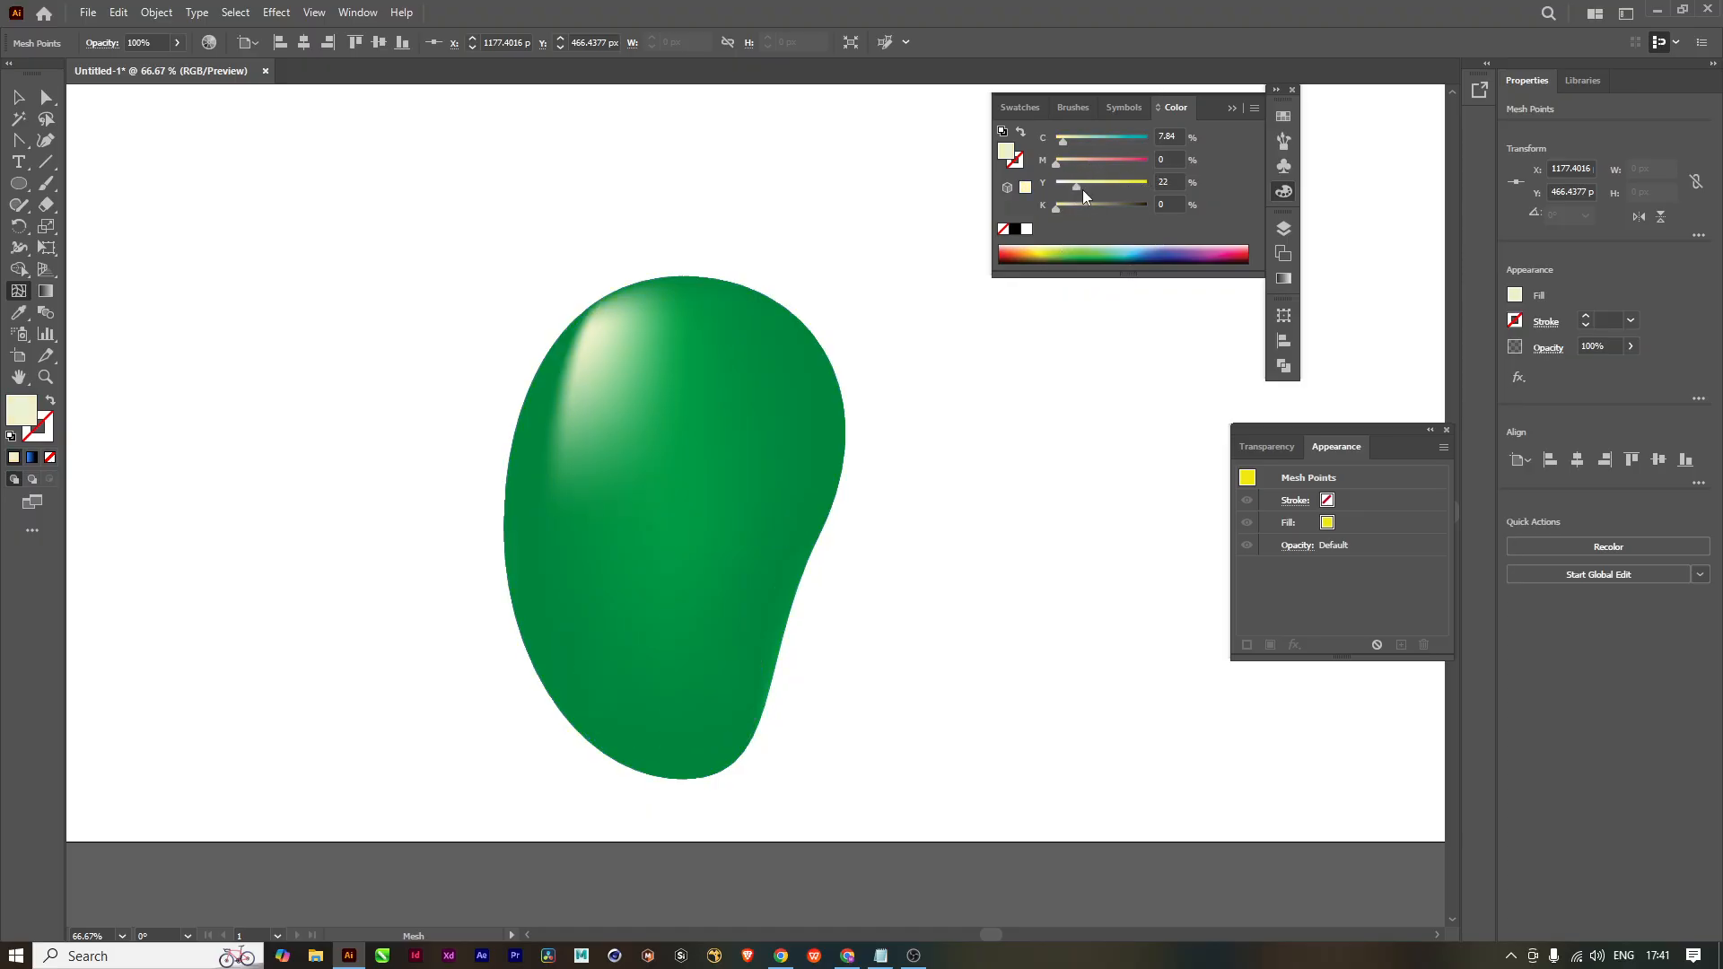
{"action": "left_click_drag", "start_coordinate": [1080, 191], "coordinate": [1075, 191]}
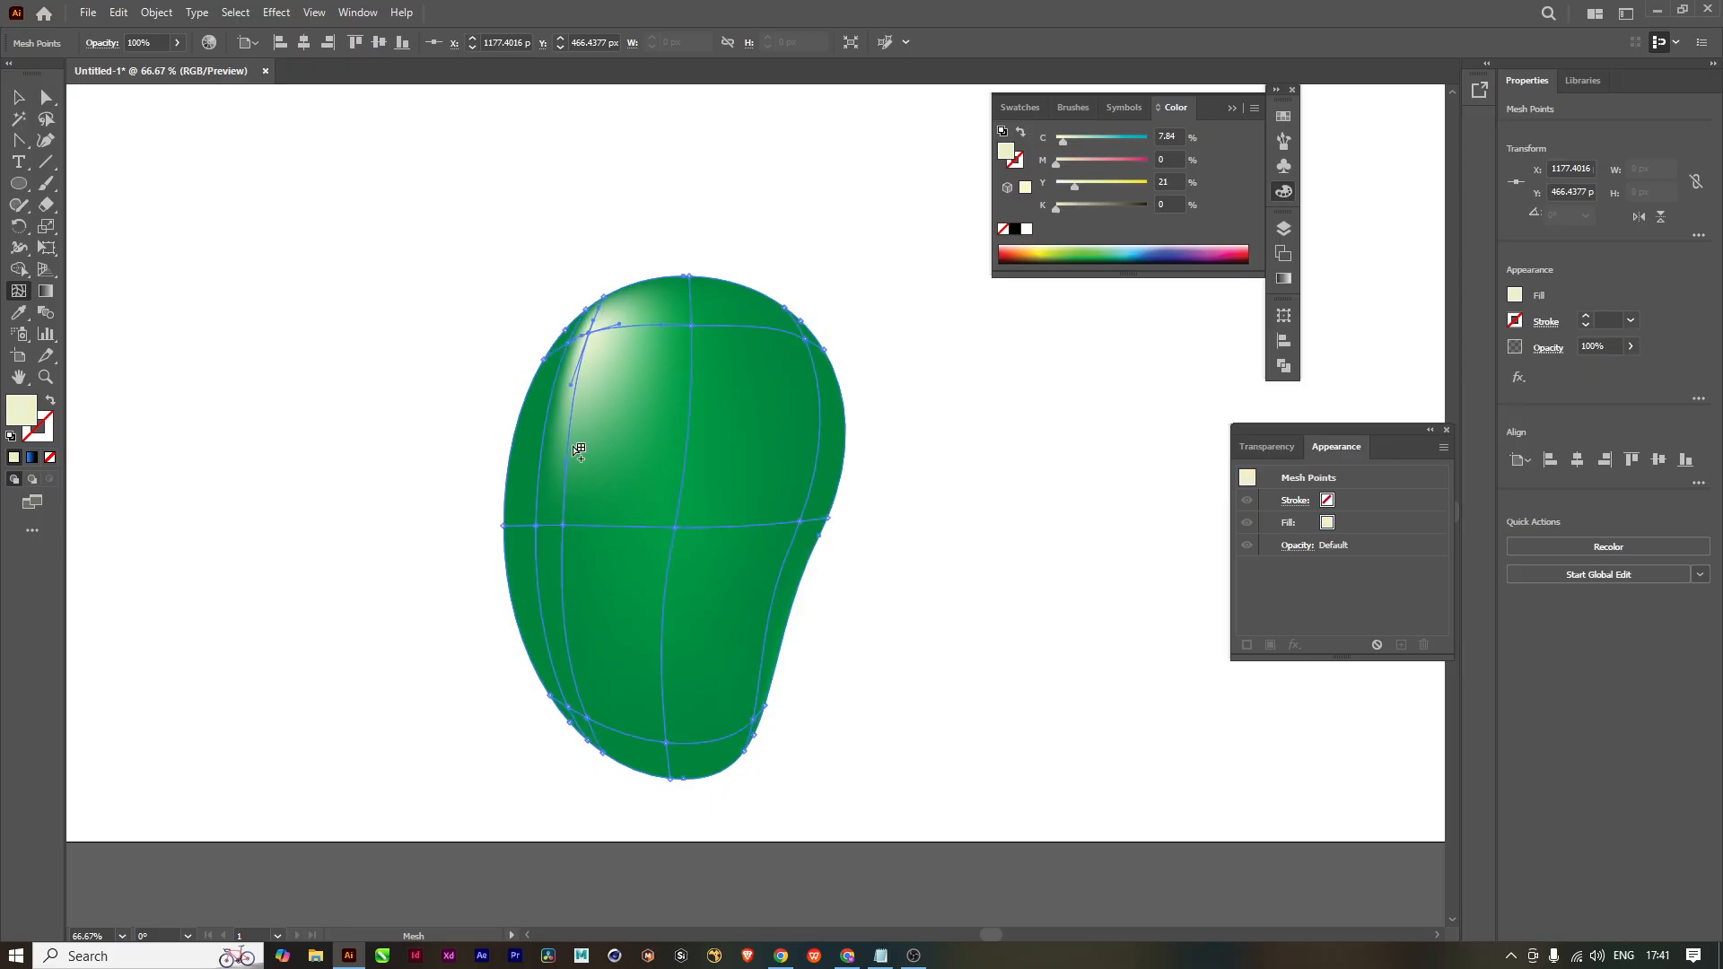
{"action": "scroll", "coordinate": [570, 505], "scroll_direction": "up", "scroll_amount": 3}
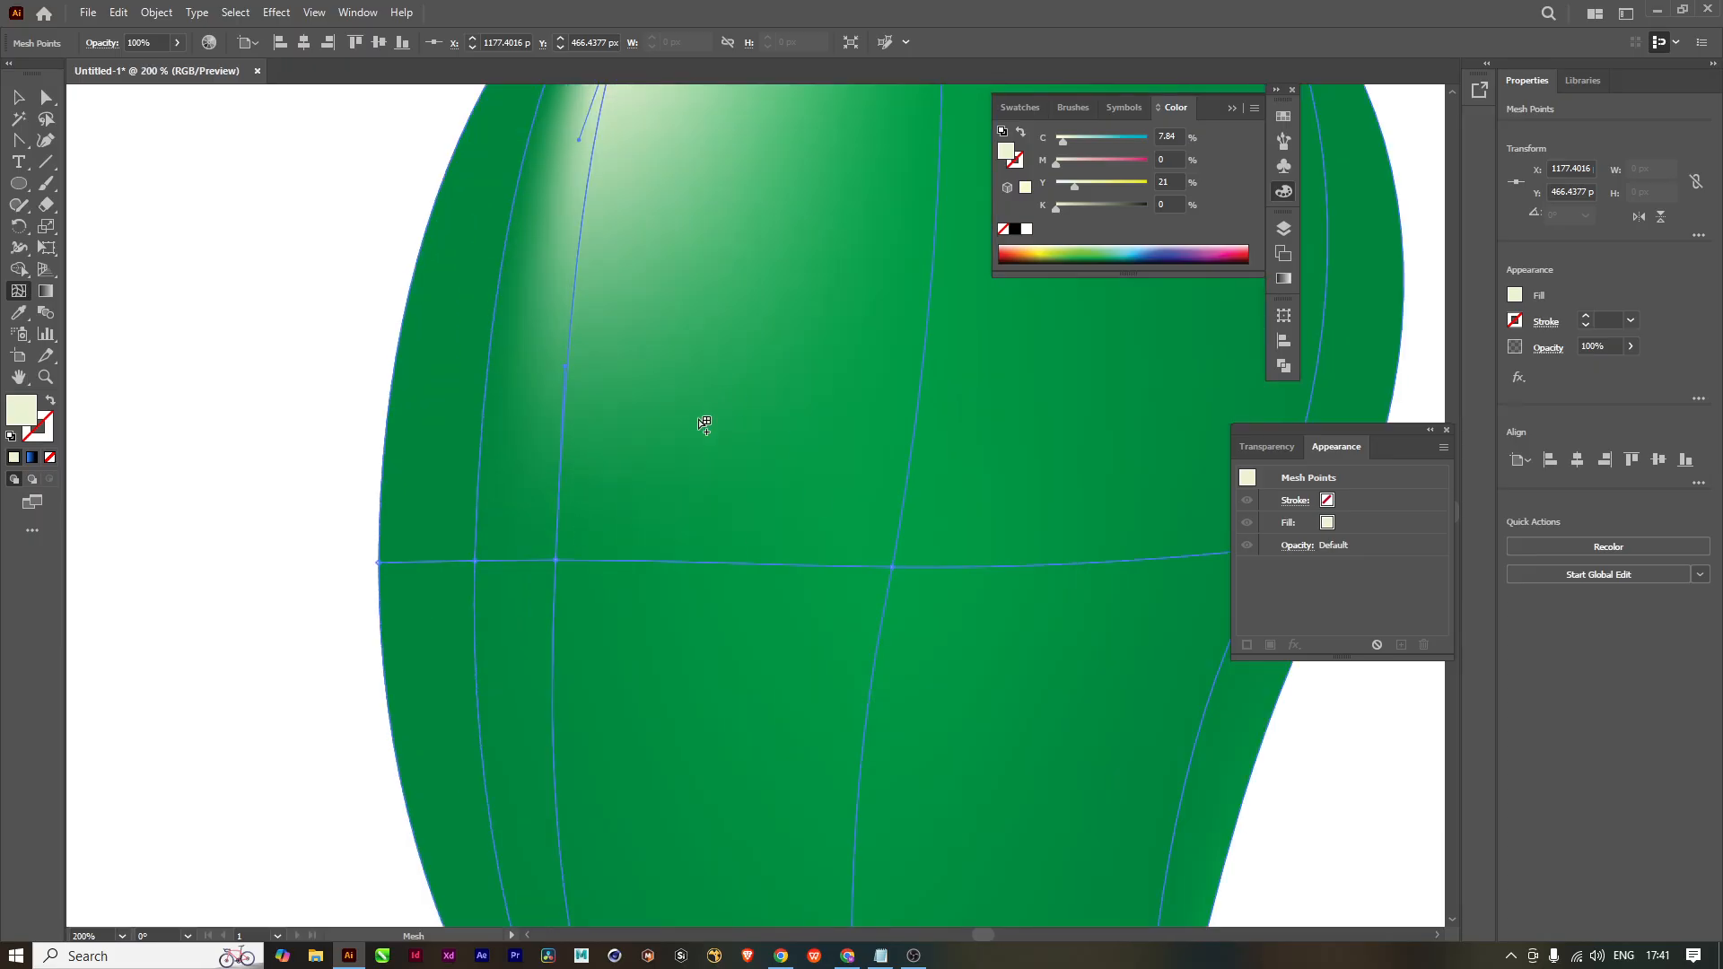
{"action": "scroll", "coordinate": [705, 425], "scroll_direction": "down", "scroll_amount": 3}
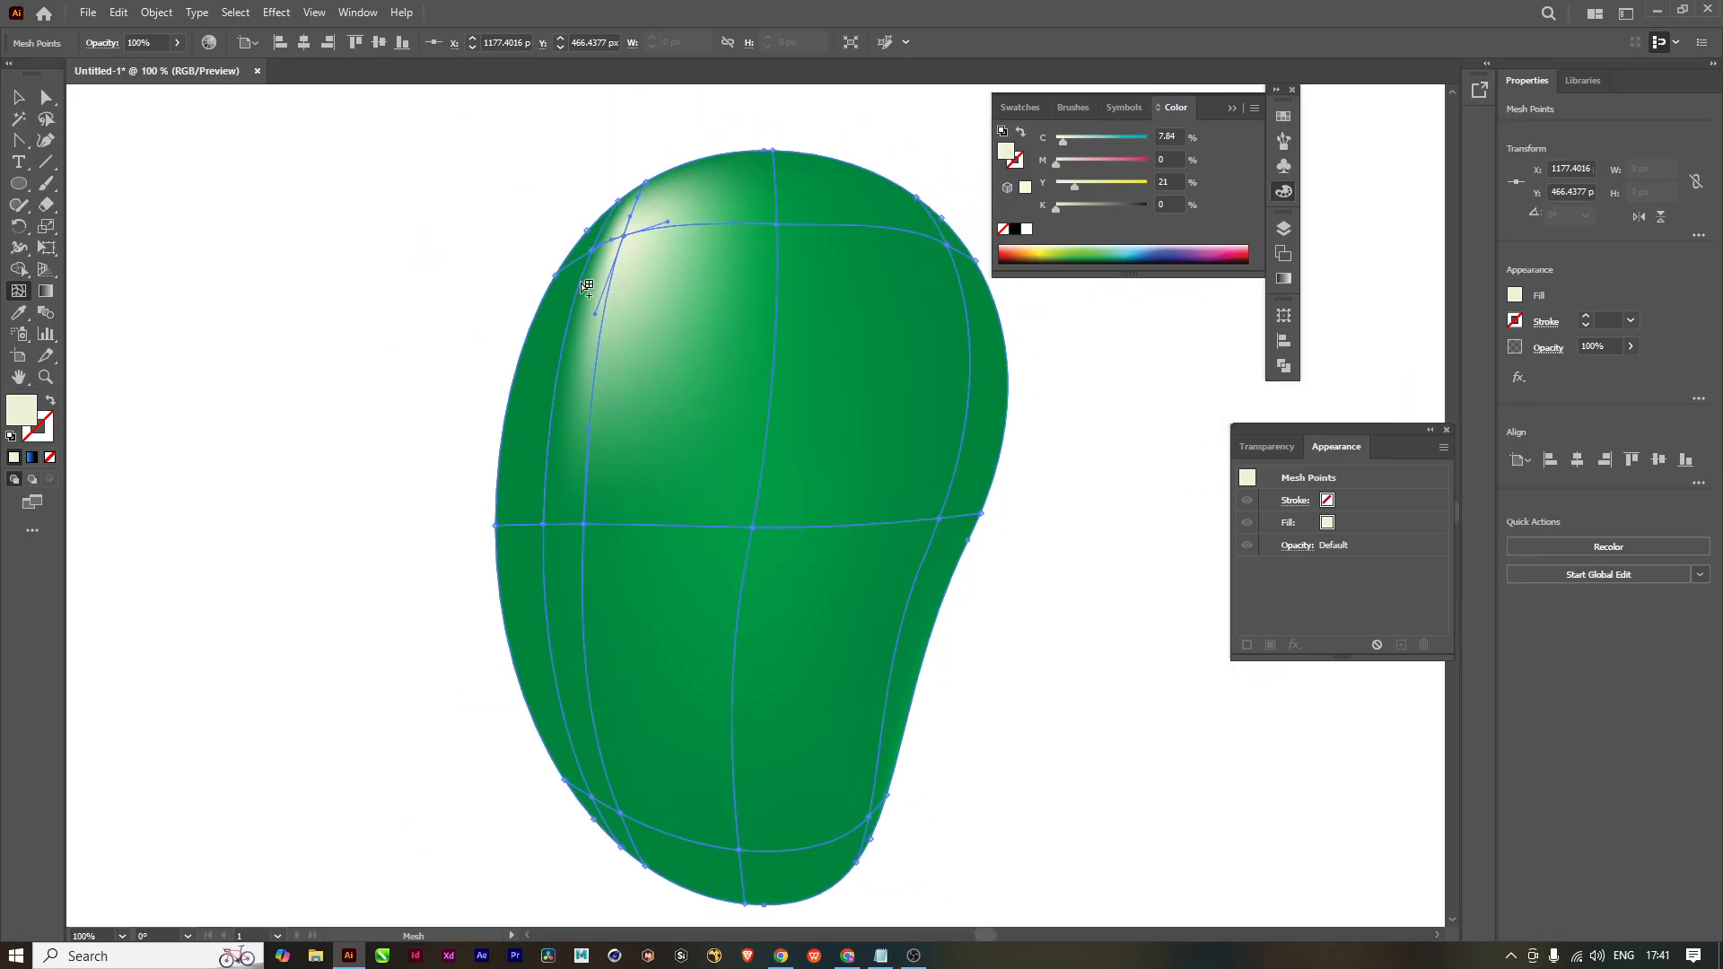
Step: Color the mesh point below the highlight on the middle line a muted gray-green, about C 48, M 14, Y 44, K 0
{"action": "left_click", "coordinate": [584, 525]}
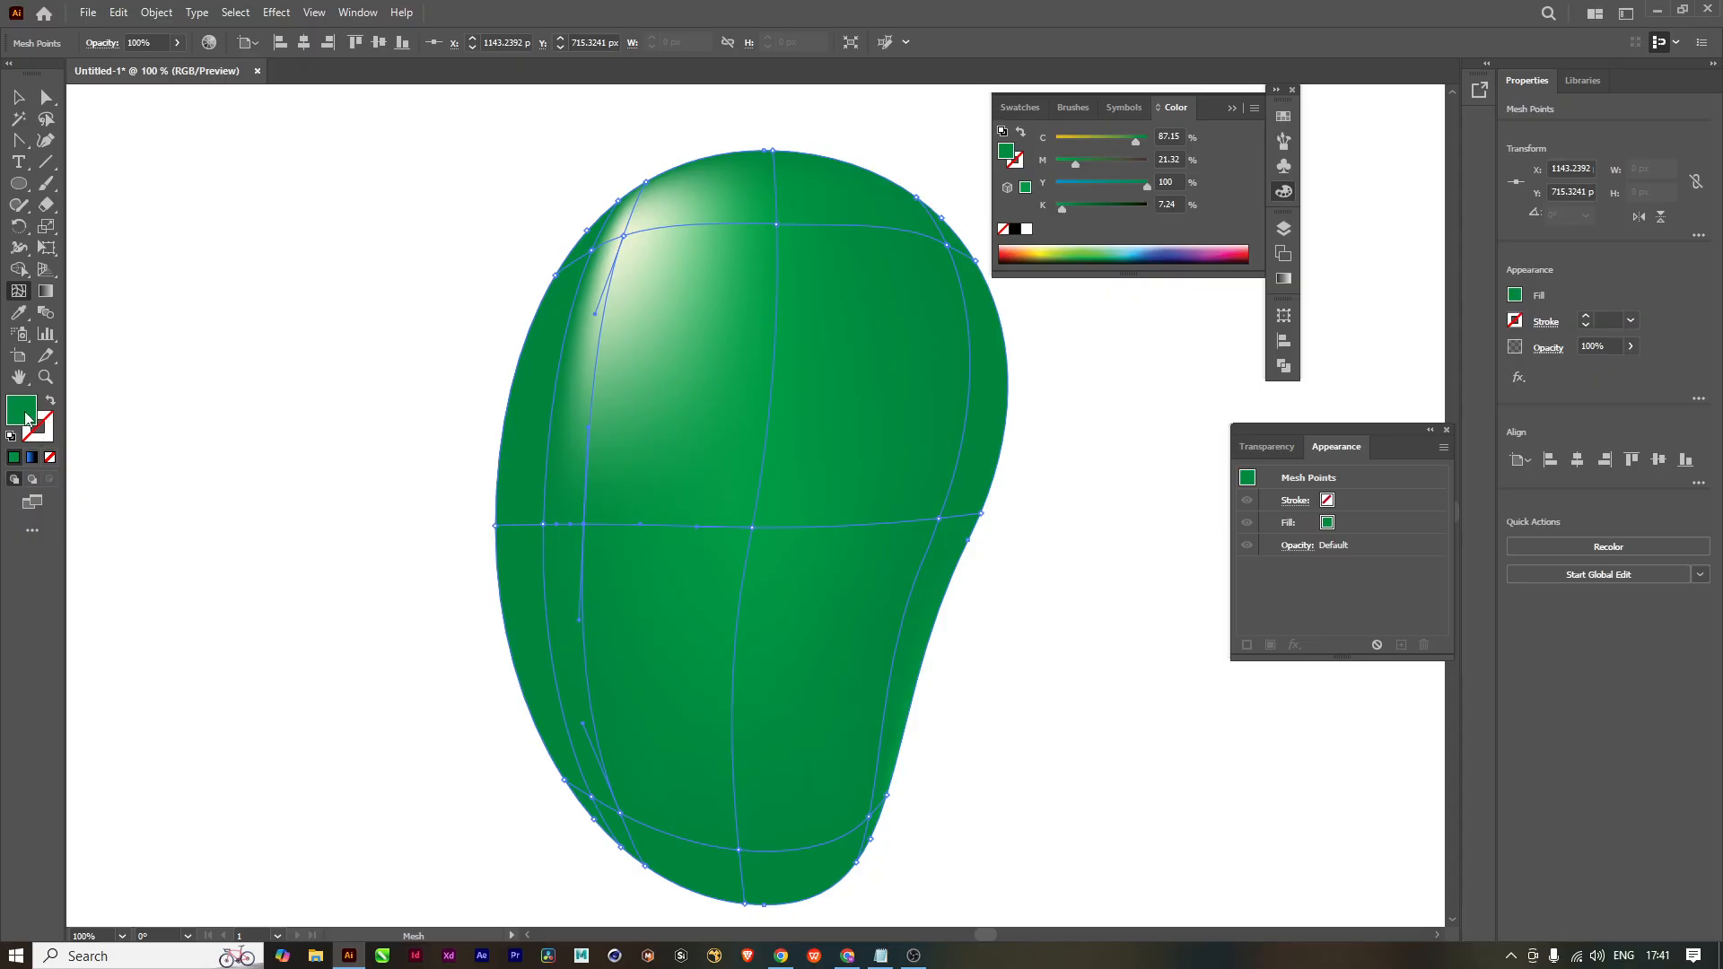
{"action": "left_click_drag", "start_coordinate": [1072, 522], "coordinate": [1100, 562]}
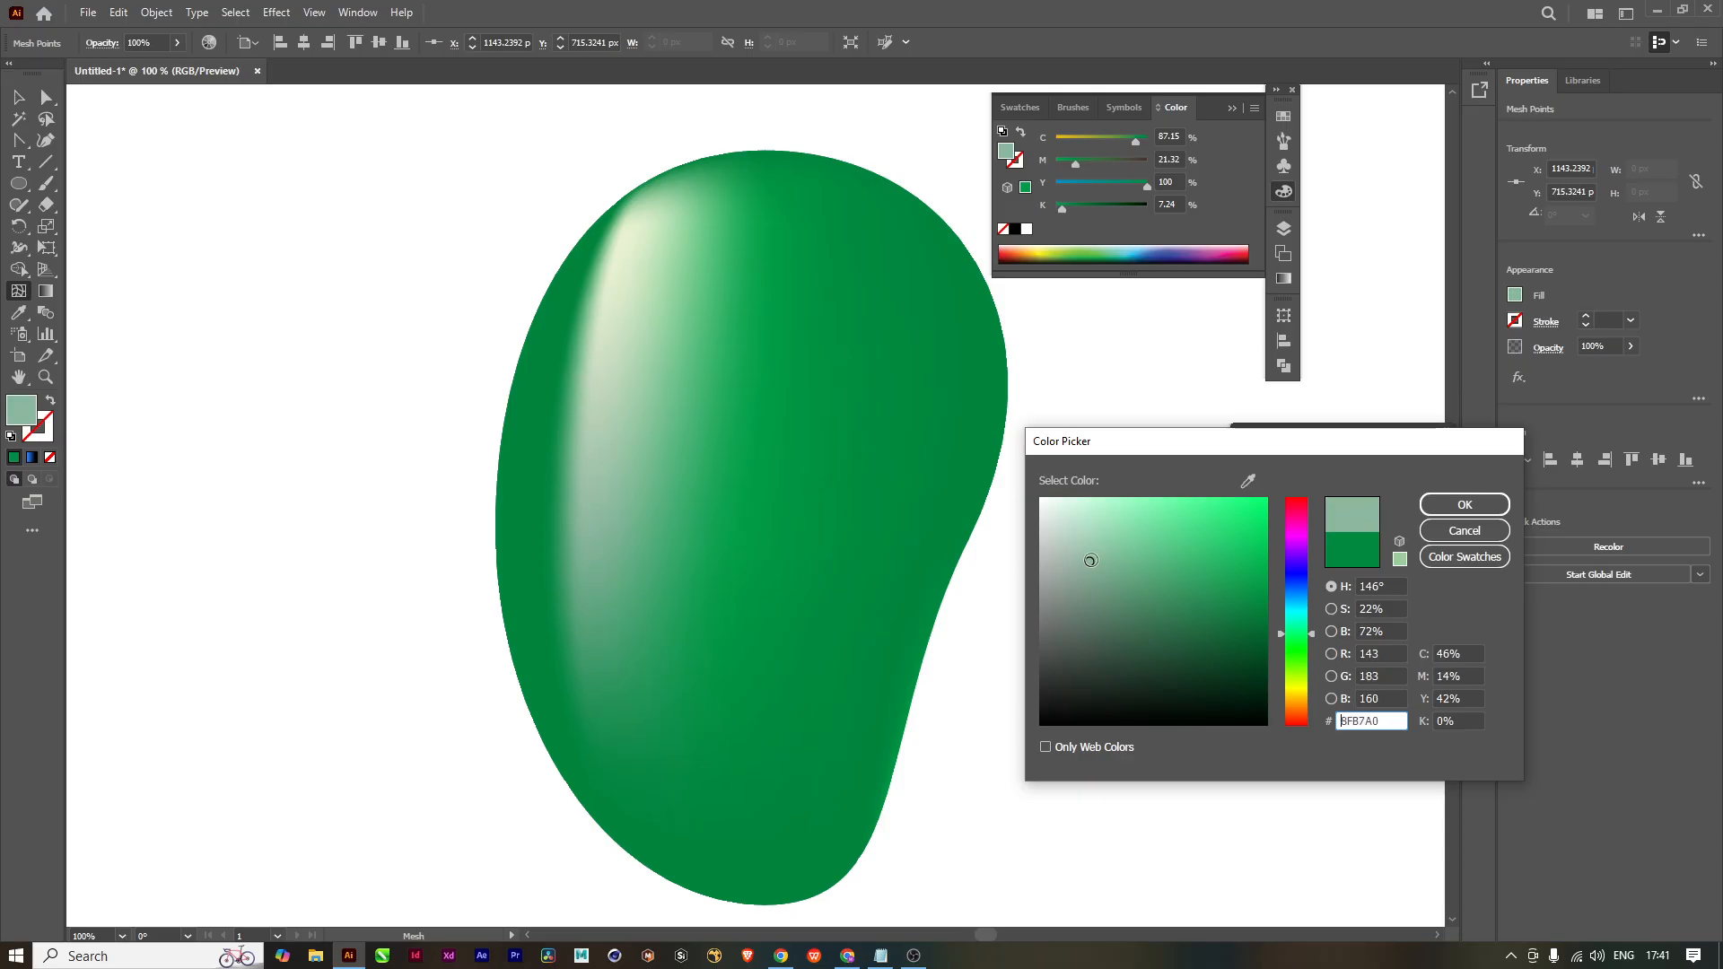
{"action": "left_click", "coordinate": [1459, 505]}
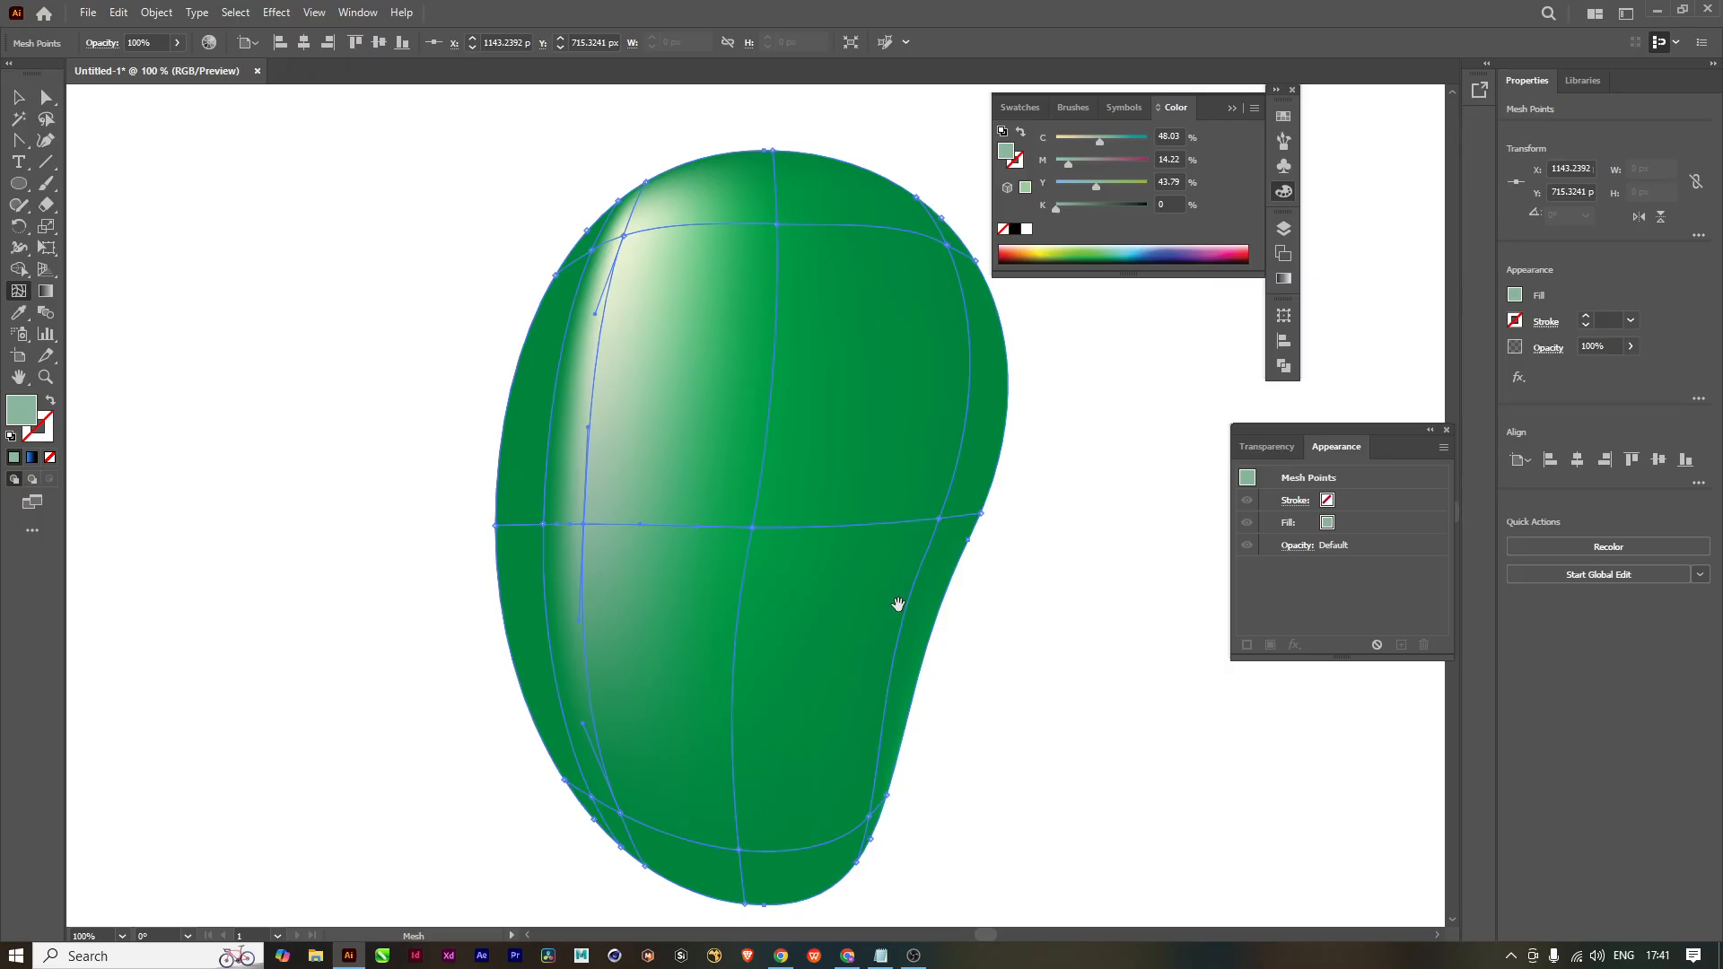
{"action": "left_click_drag", "start_coordinate": [899, 604], "coordinate": [823, 623]}
{"action": "left_click_drag", "start_coordinate": [816, 476], "coordinate": [785, 403]}
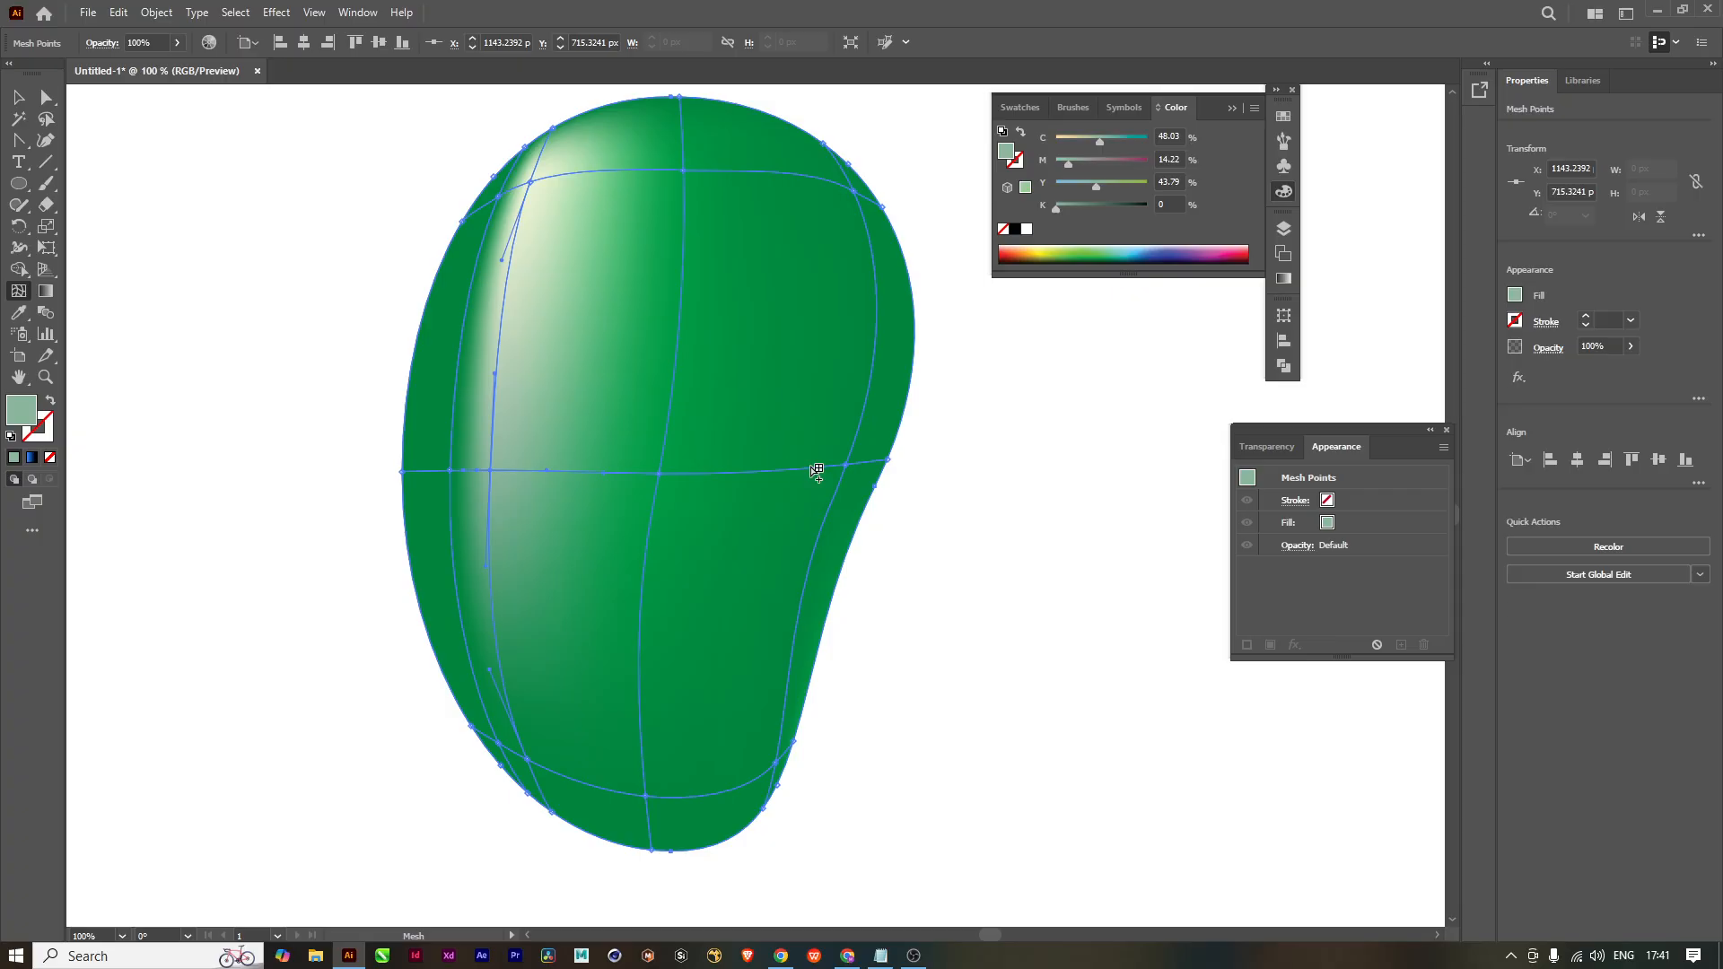
Step: Add a mesh point on the upper horizontal line near the bean's right edge and give it a green sampled from the shape
{"action": "left_click", "coordinate": [811, 178]}
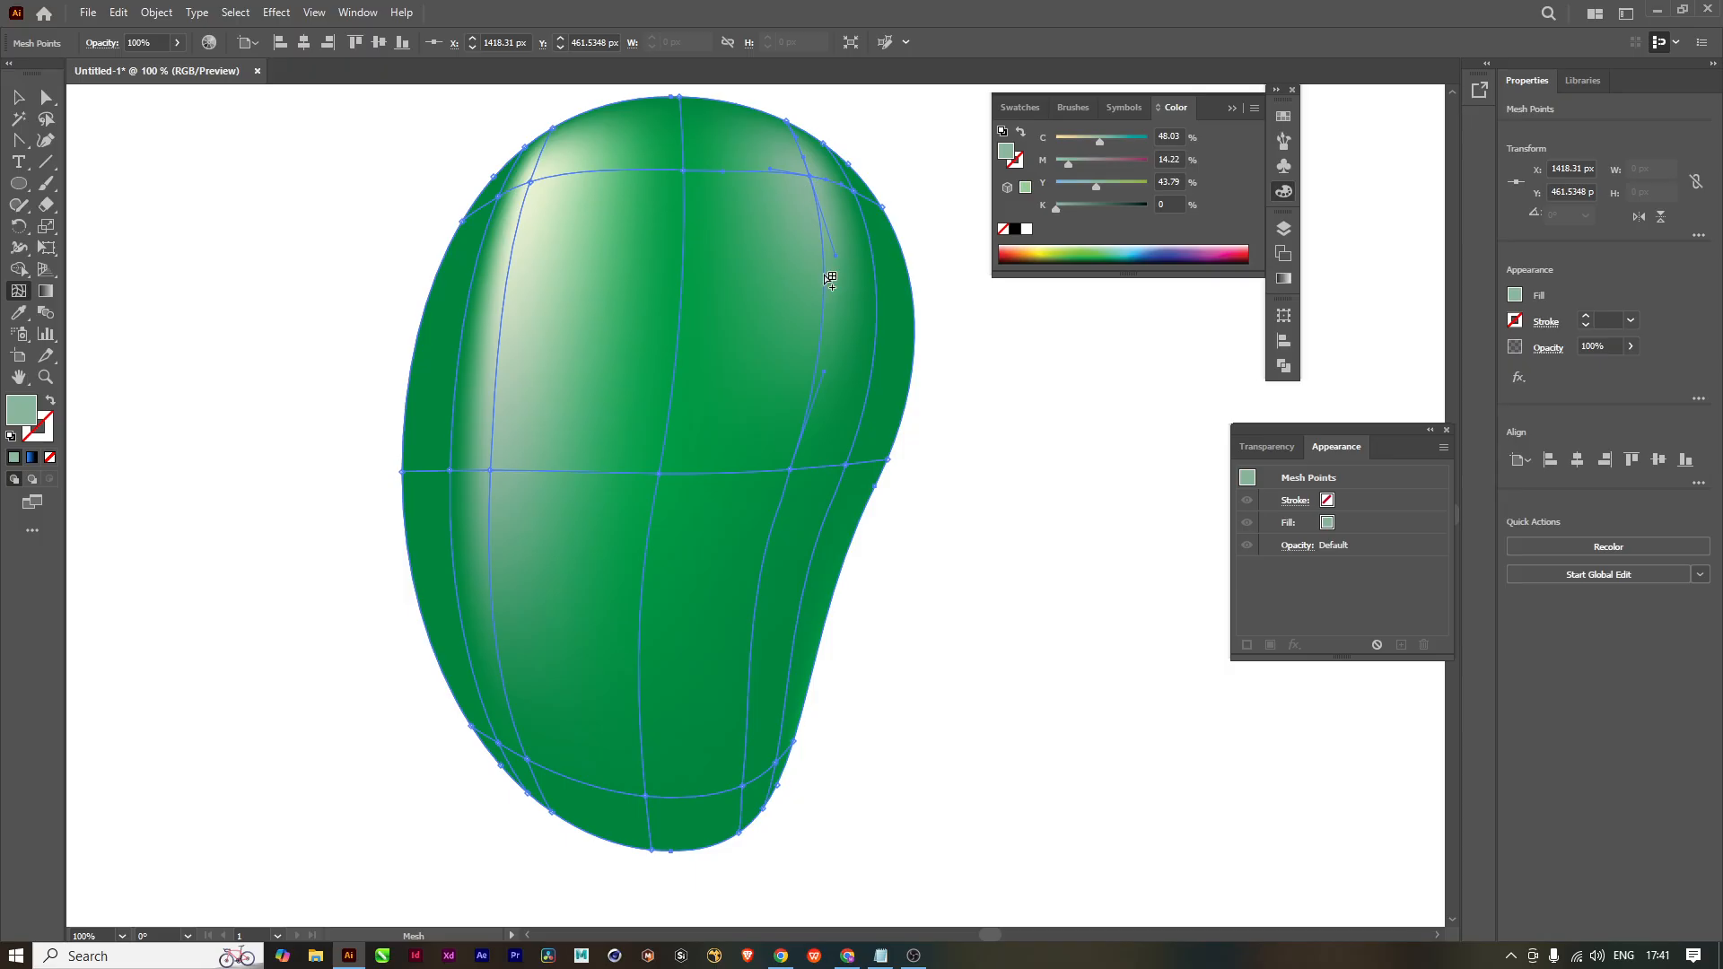
{"action": "key", "text": "i"}
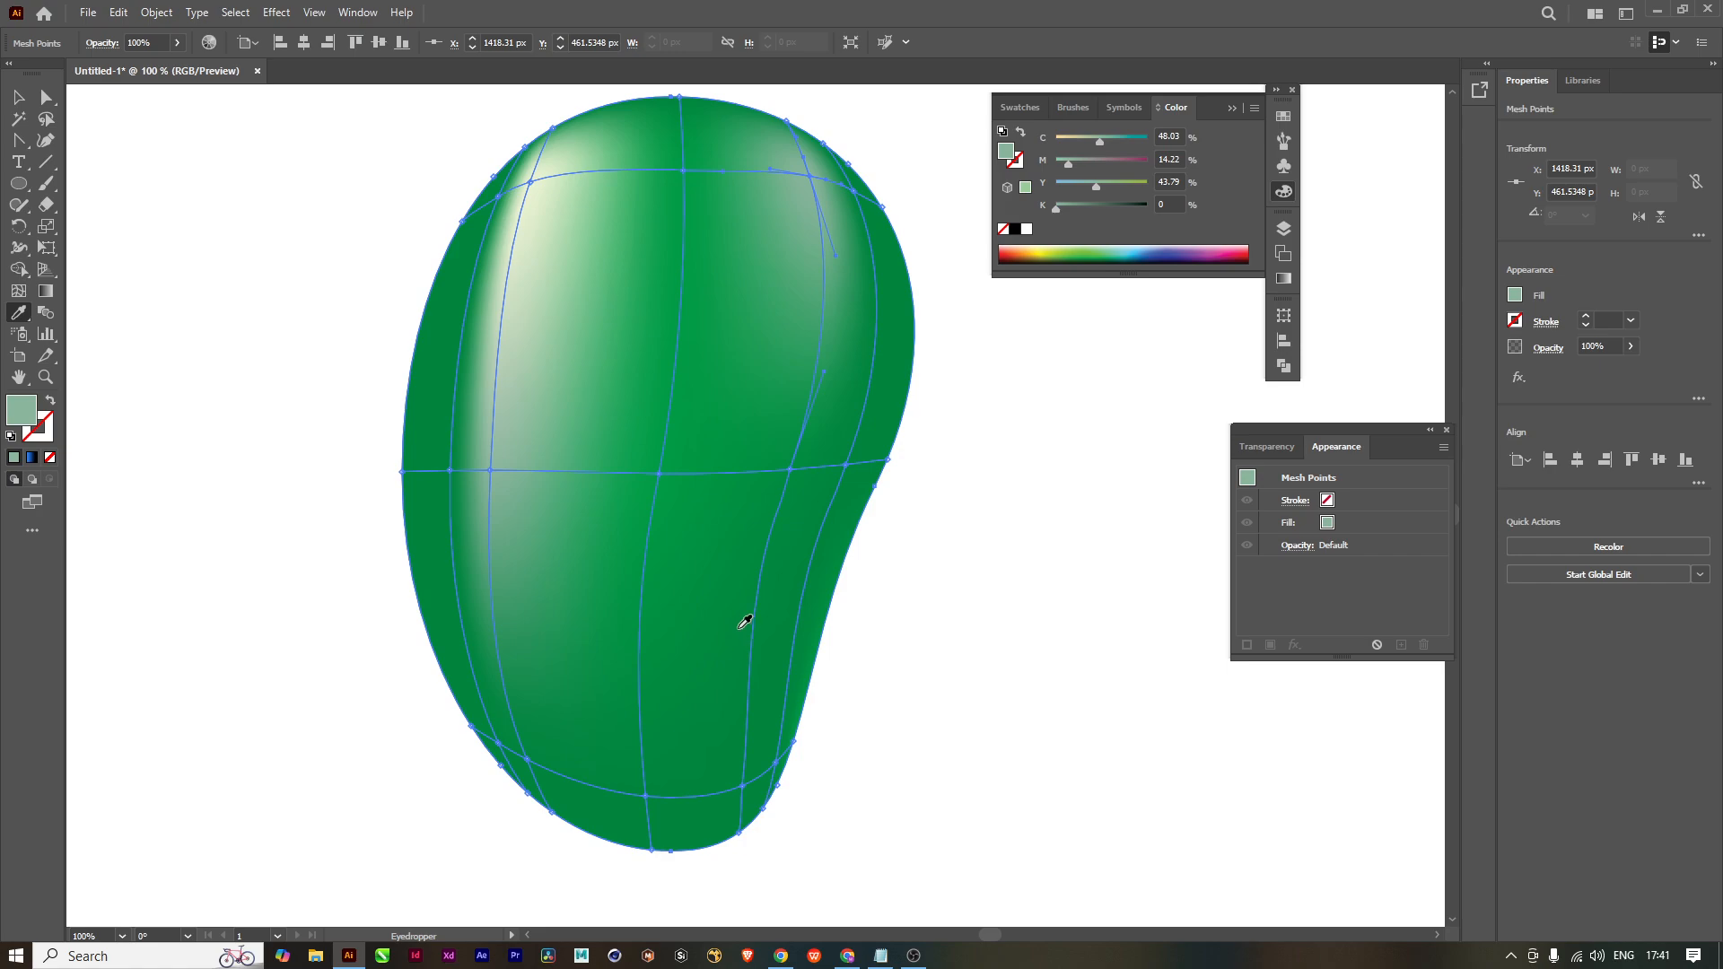
{"action": "left_click", "coordinate": [724, 534]}
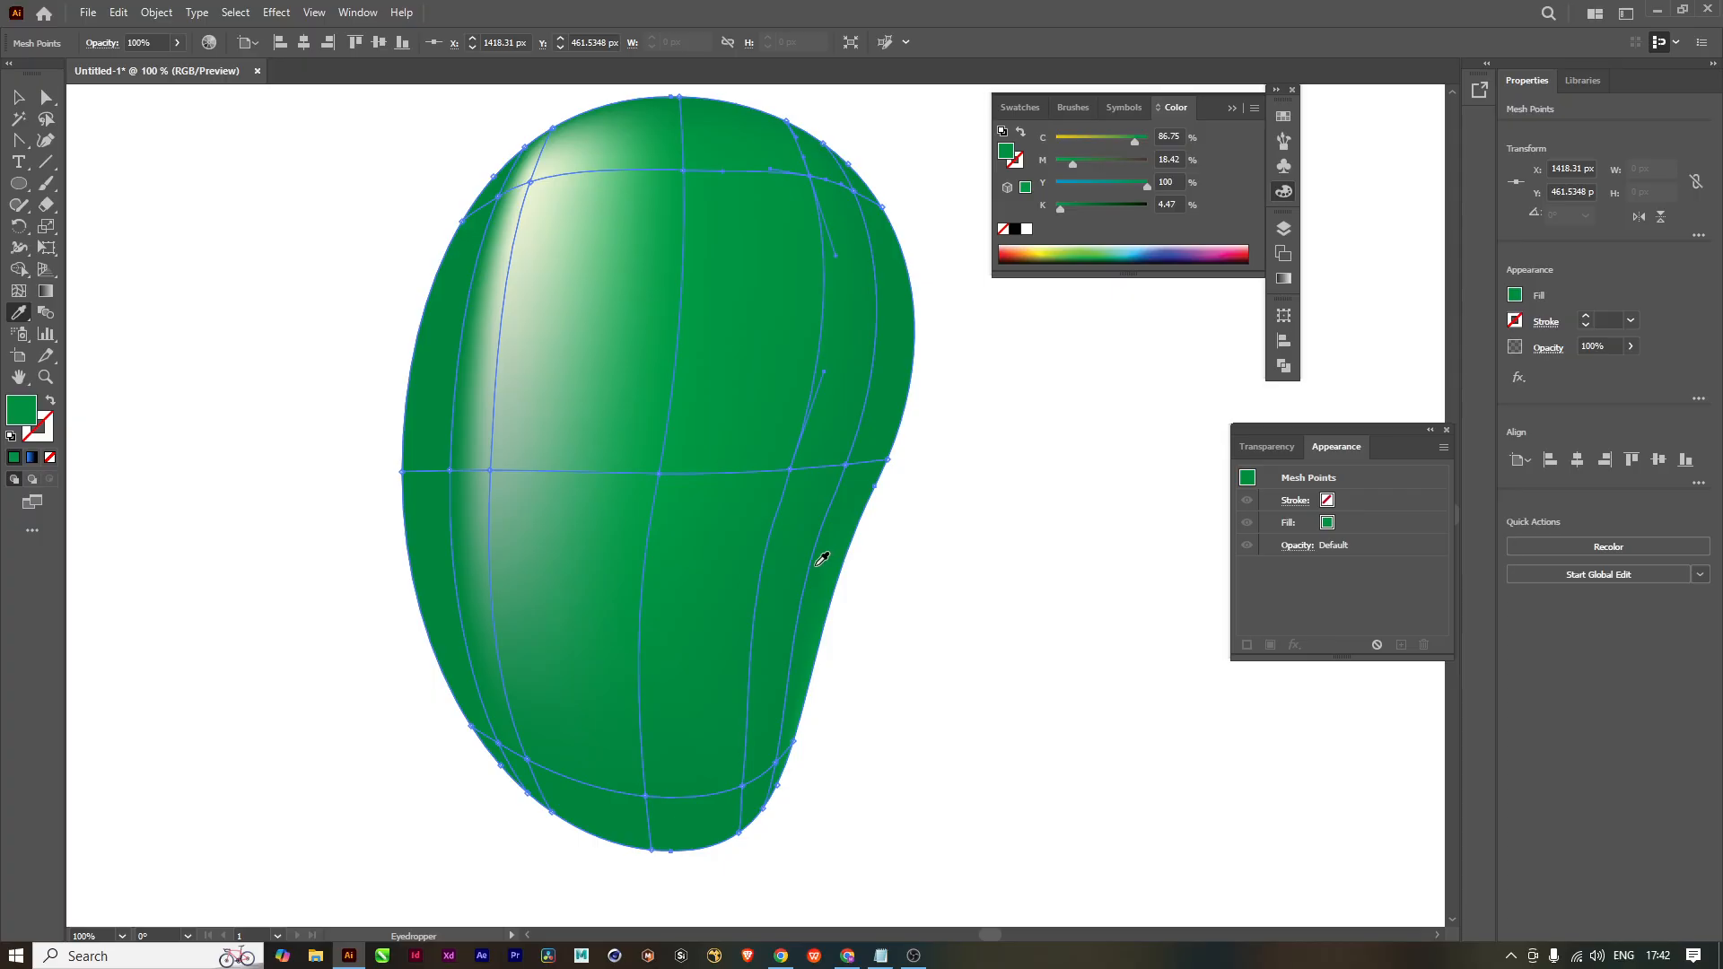
Step: Color the mesh point where the new vertical line crosses the middle line gold, C 0, M 12, Y 93, K 29
{"action": "key", "text": "w"}
{"action": "key", "text": "u"}
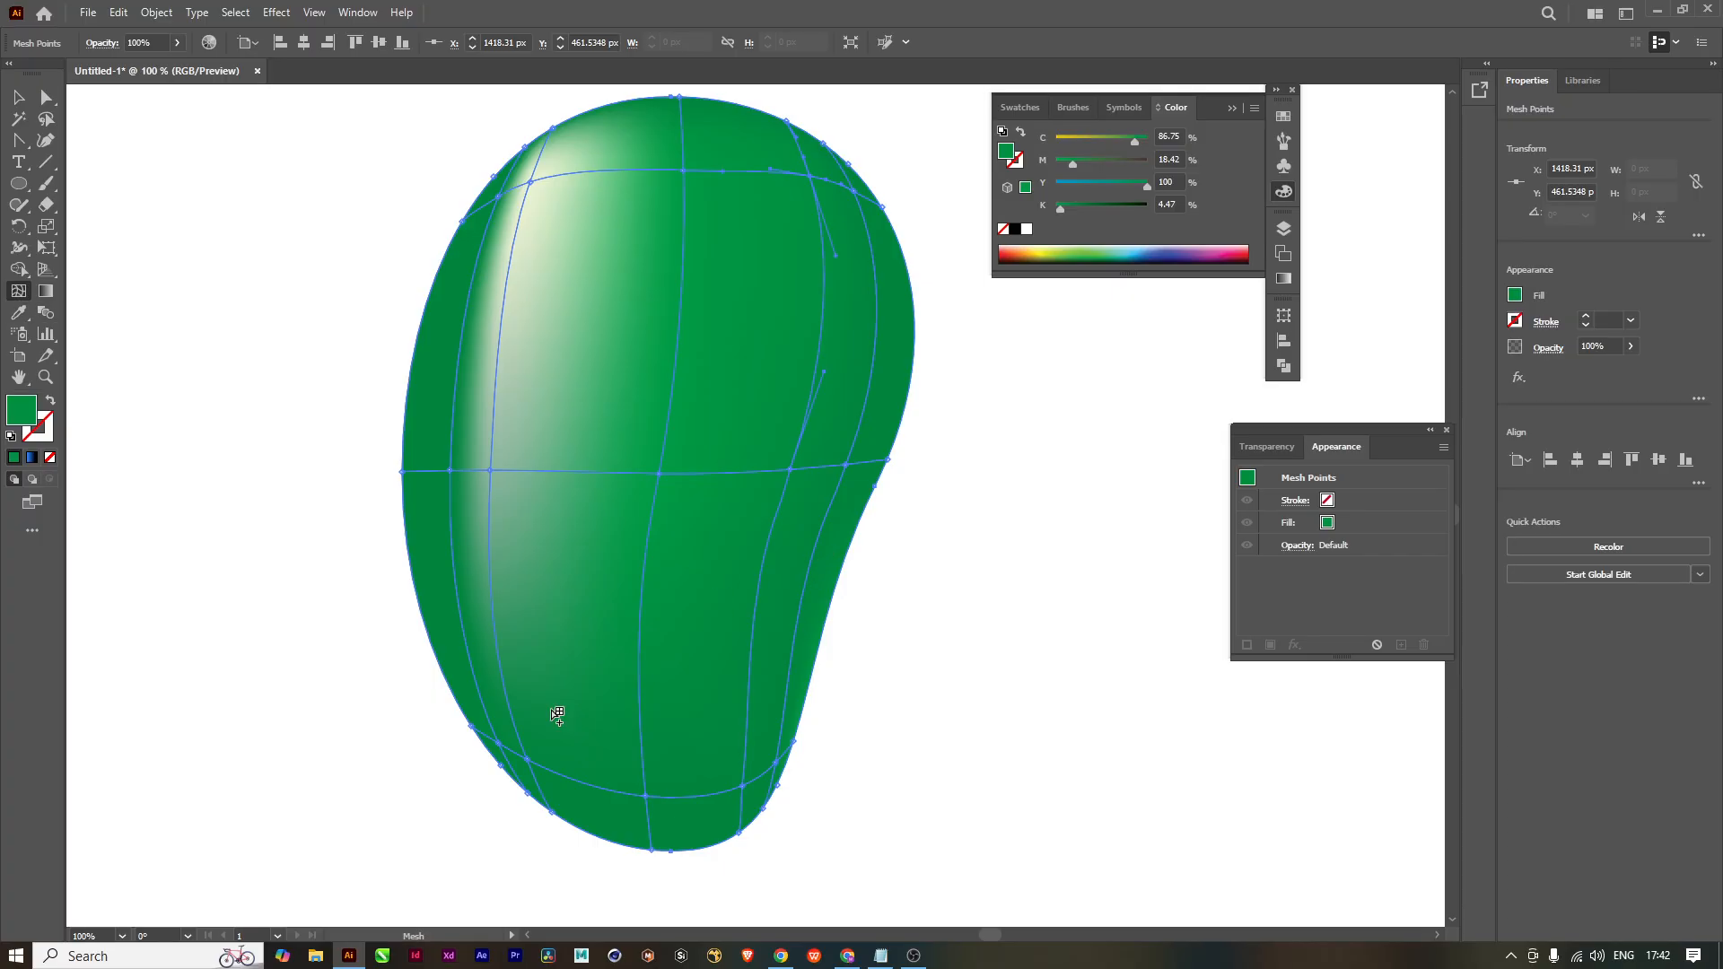
{"action": "left_click", "coordinate": [790, 471]}
{"action": "left_click", "coordinate": [1043, 258]}
{"action": "left_click", "coordinate": [1047, 255]}
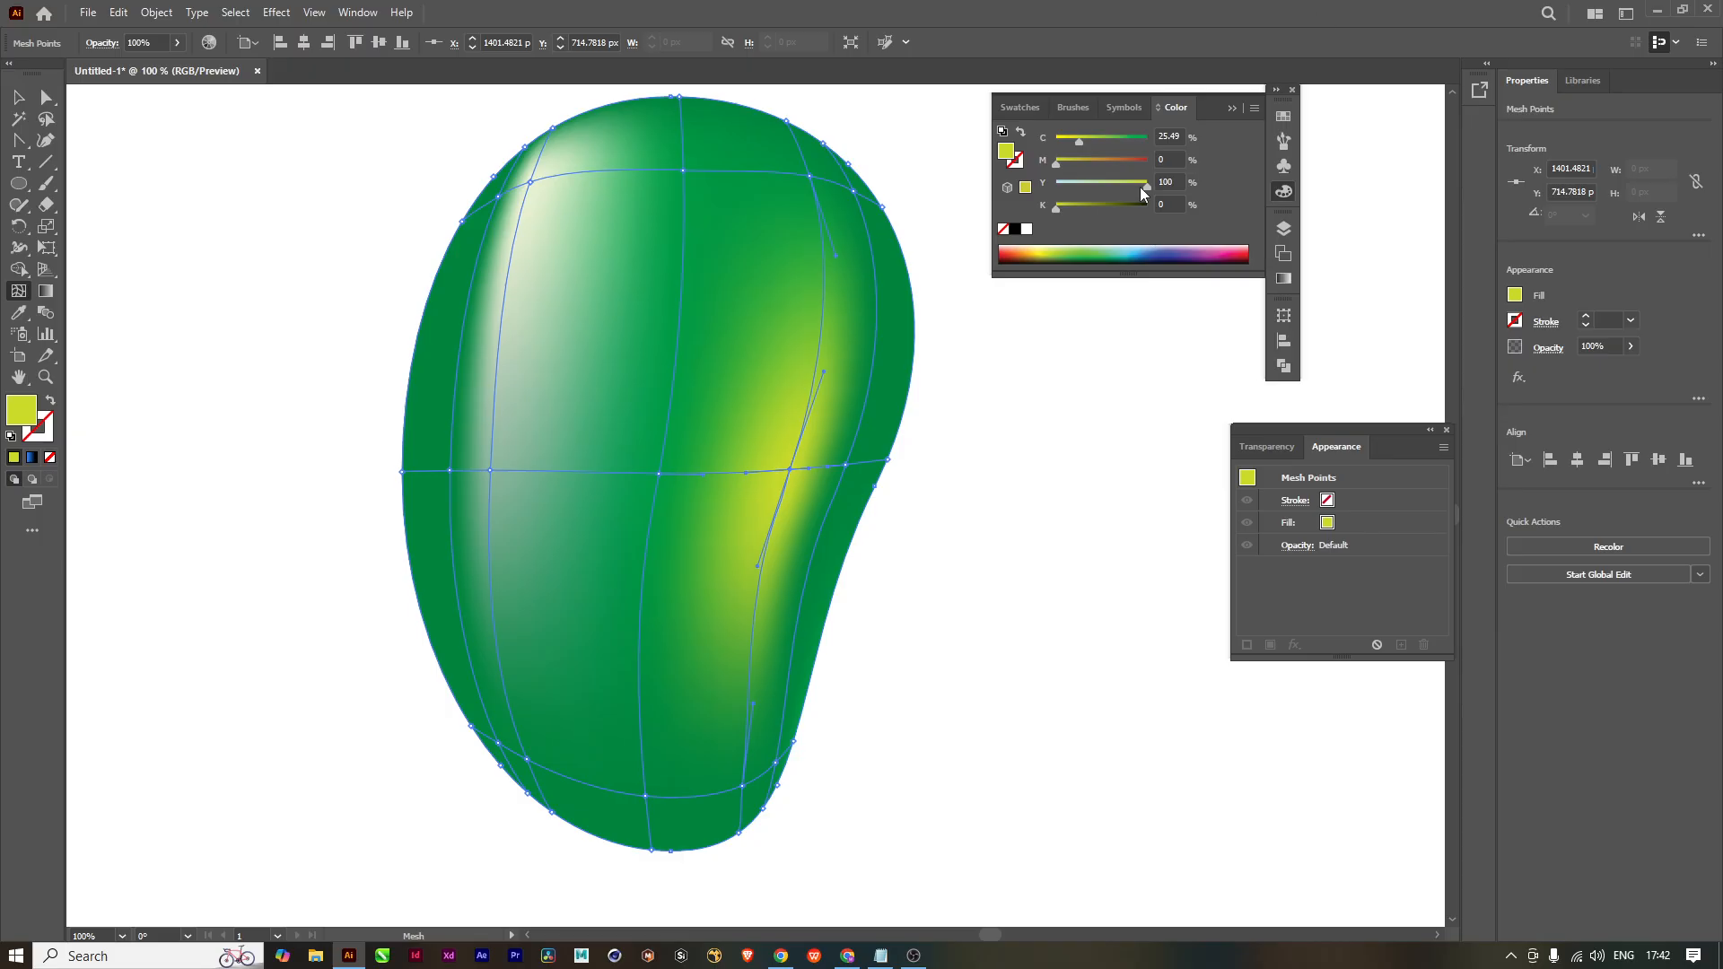
{"action": "mouse_move", "coordinate": [1140, 187]}
{"action": "left_mouse_down"}
{"action": "mouse_move", "coordinate": [1100, 181]}
{"action": "mouse_move", "coordinate": [1124, 185]}
{"action": "mouse_move", "coordinate": [1100, 144]}
{"action": "mouse_move", "coordinate": [1067, 164]}
{"action": "mouse_move", "coordinate": [1085, 214]}
{"action": "mouse_move", "coordinate": [1079, 186]}
{"action": "mouse_move", "coordinate": [1142, 190]}
{"action": "left_mouse_up"}
{"action": "key", "text": "ctrl+h"}
{"action": "left_click_drag", "start_coordinate": [1080, 140], "coordinate": [1059, 144]}
{"action": "key", "text": "ctrl+h"}
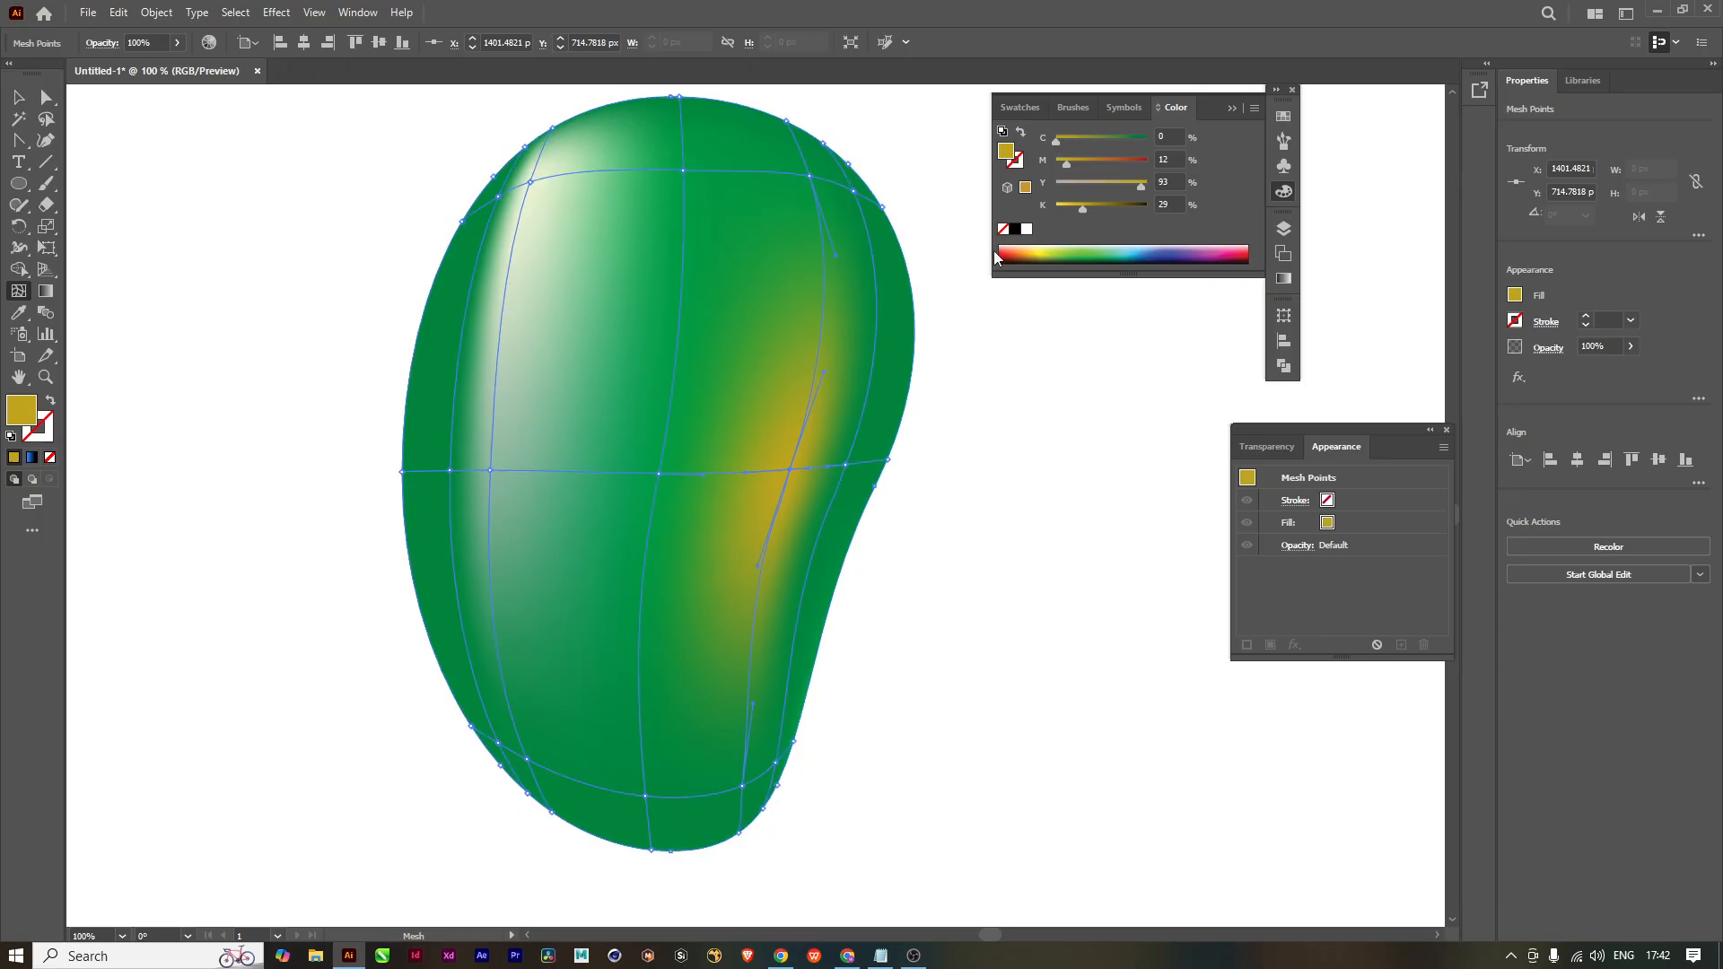
Step: Move the gold mesh point outward along the middle line to about X 1424 px, Y 713 px, and deselect the bean
{"action": "scroll", "coordinate": [816, 505], "scroll_direction": "up", "scroll_amount": 3}
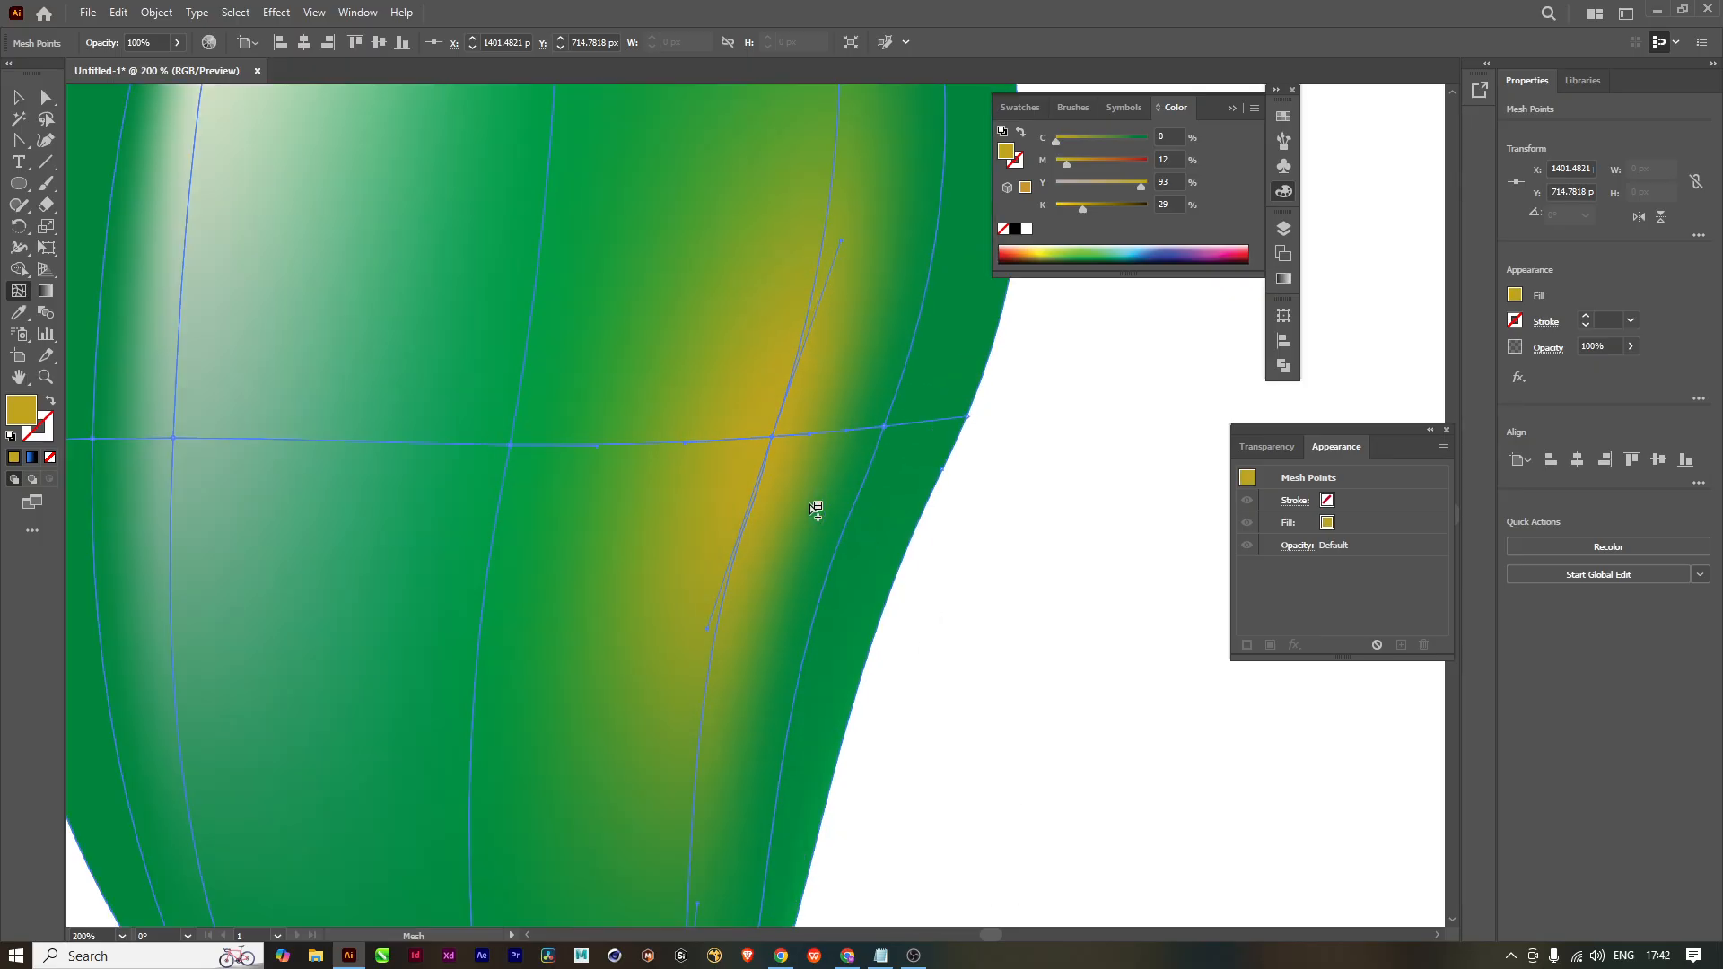
{"action": "scroll", "coordinate": [816, 504], "scroll_direction": "down", "scroll_amount": 1}
{"action": "left_click_drag", "start_coordinate": [815, 504], "coordinate": [731, 543]}
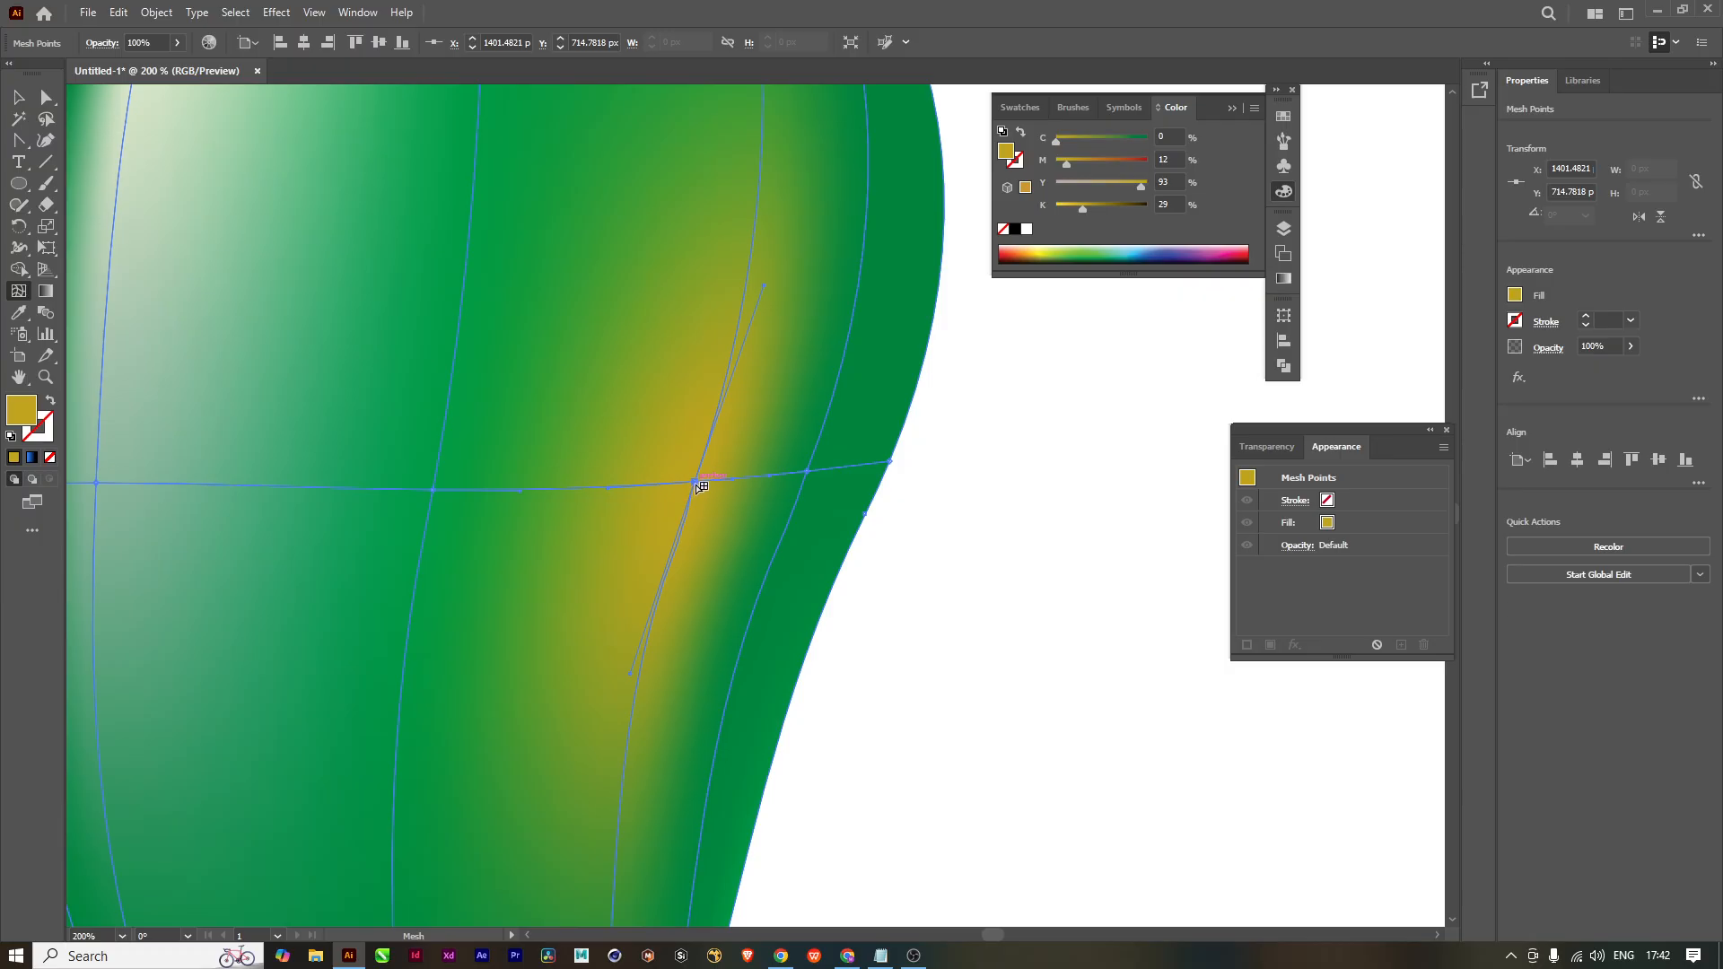
{"action": "left_click_drag", "start_coordinate": [699, 484], "coordinate": [708, 487]}
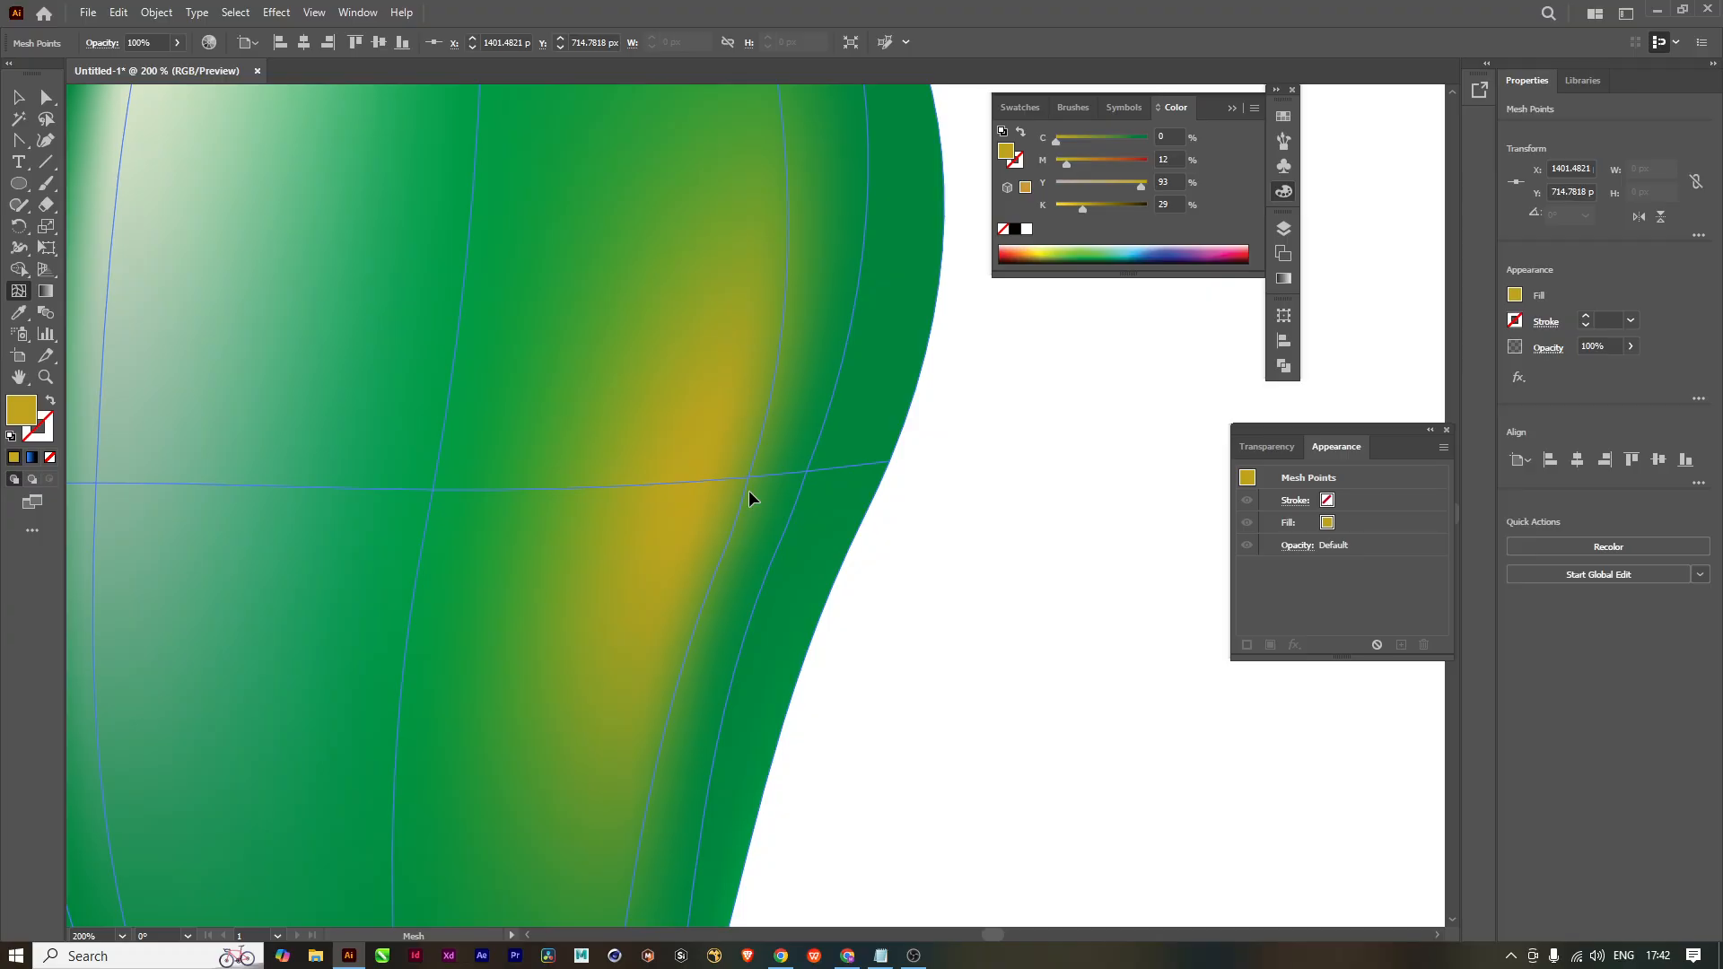
{"action": "scroll", "coordinate": [820, 604], "scroll_direction": "down", "scroll_amount": 3, "text": "alt"}
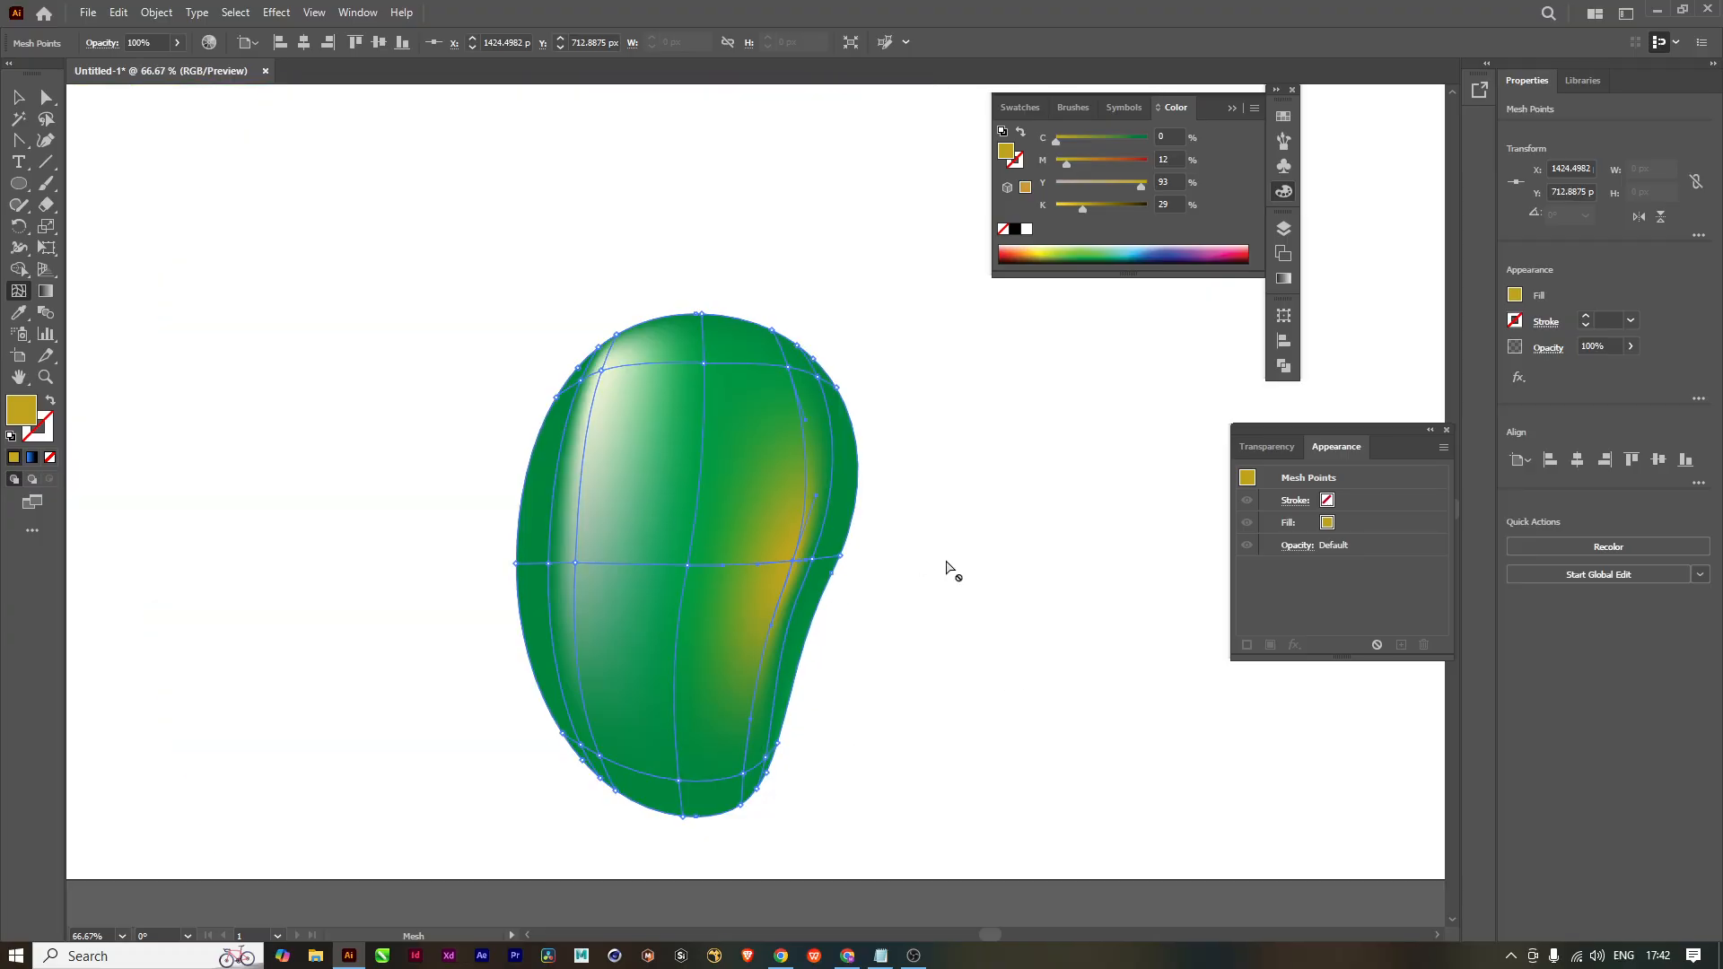
{"action": "left_click", "coordinate": [18, 97]}
{"action": "left_click", "coordinate": [418, 347]}
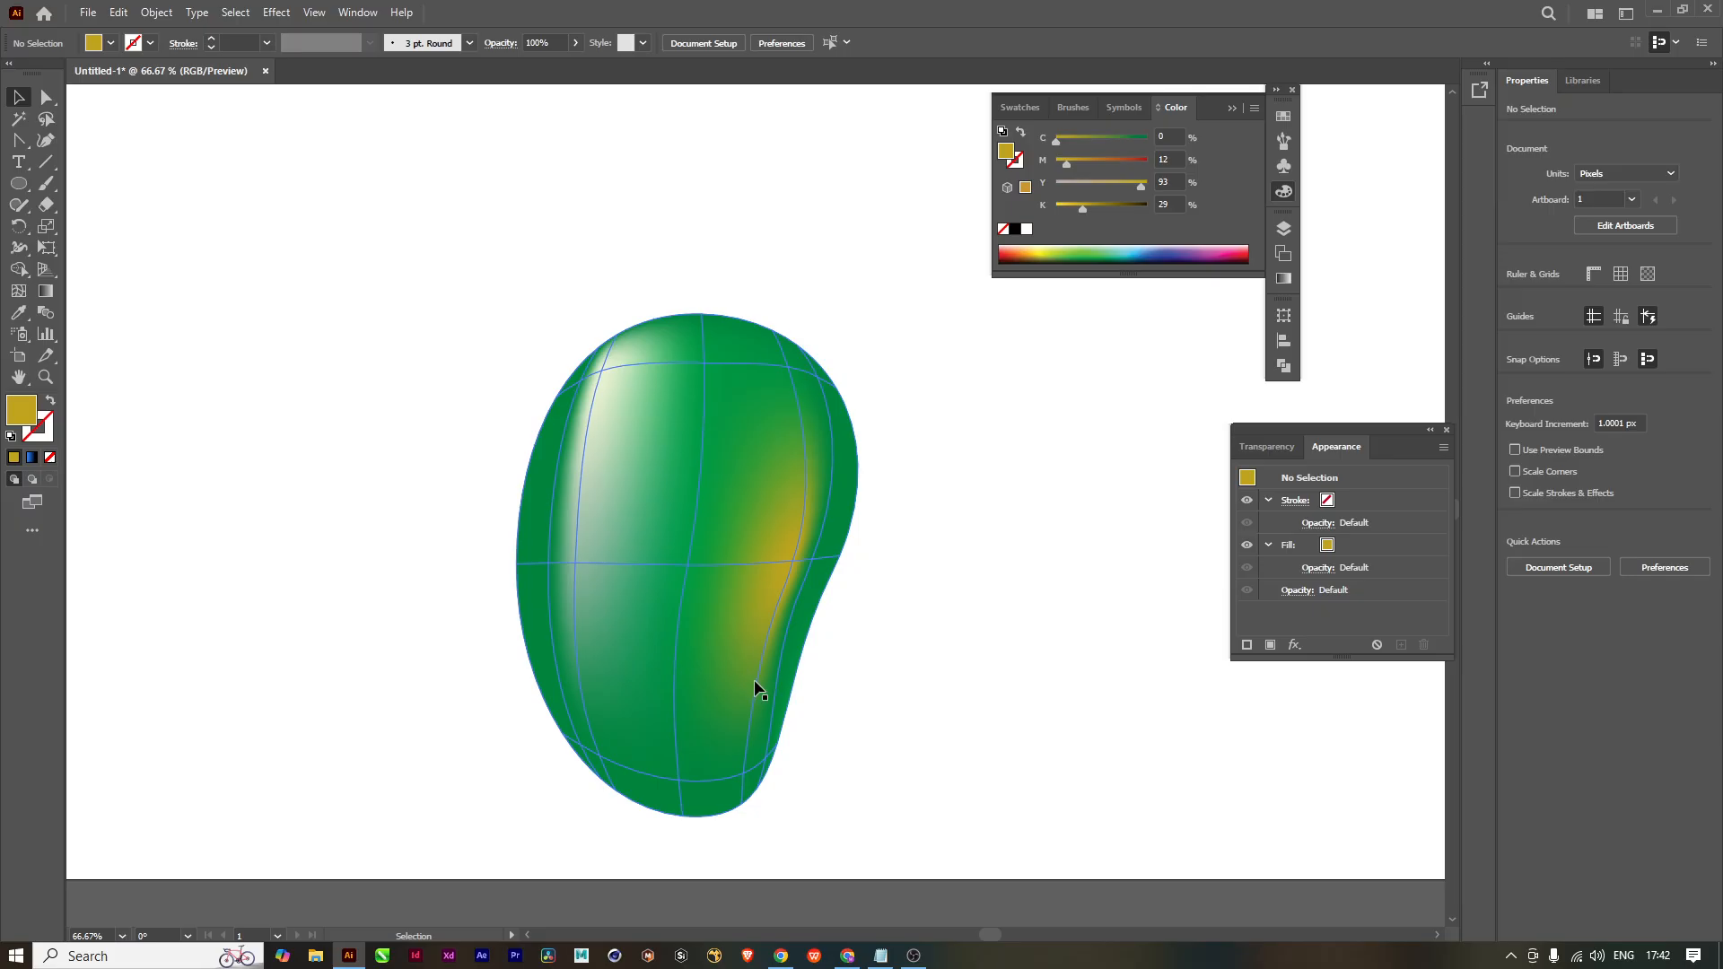
{"action": "left_click_drag", "start_coordinate": [734, 683], "coordinate": [686, 611]}
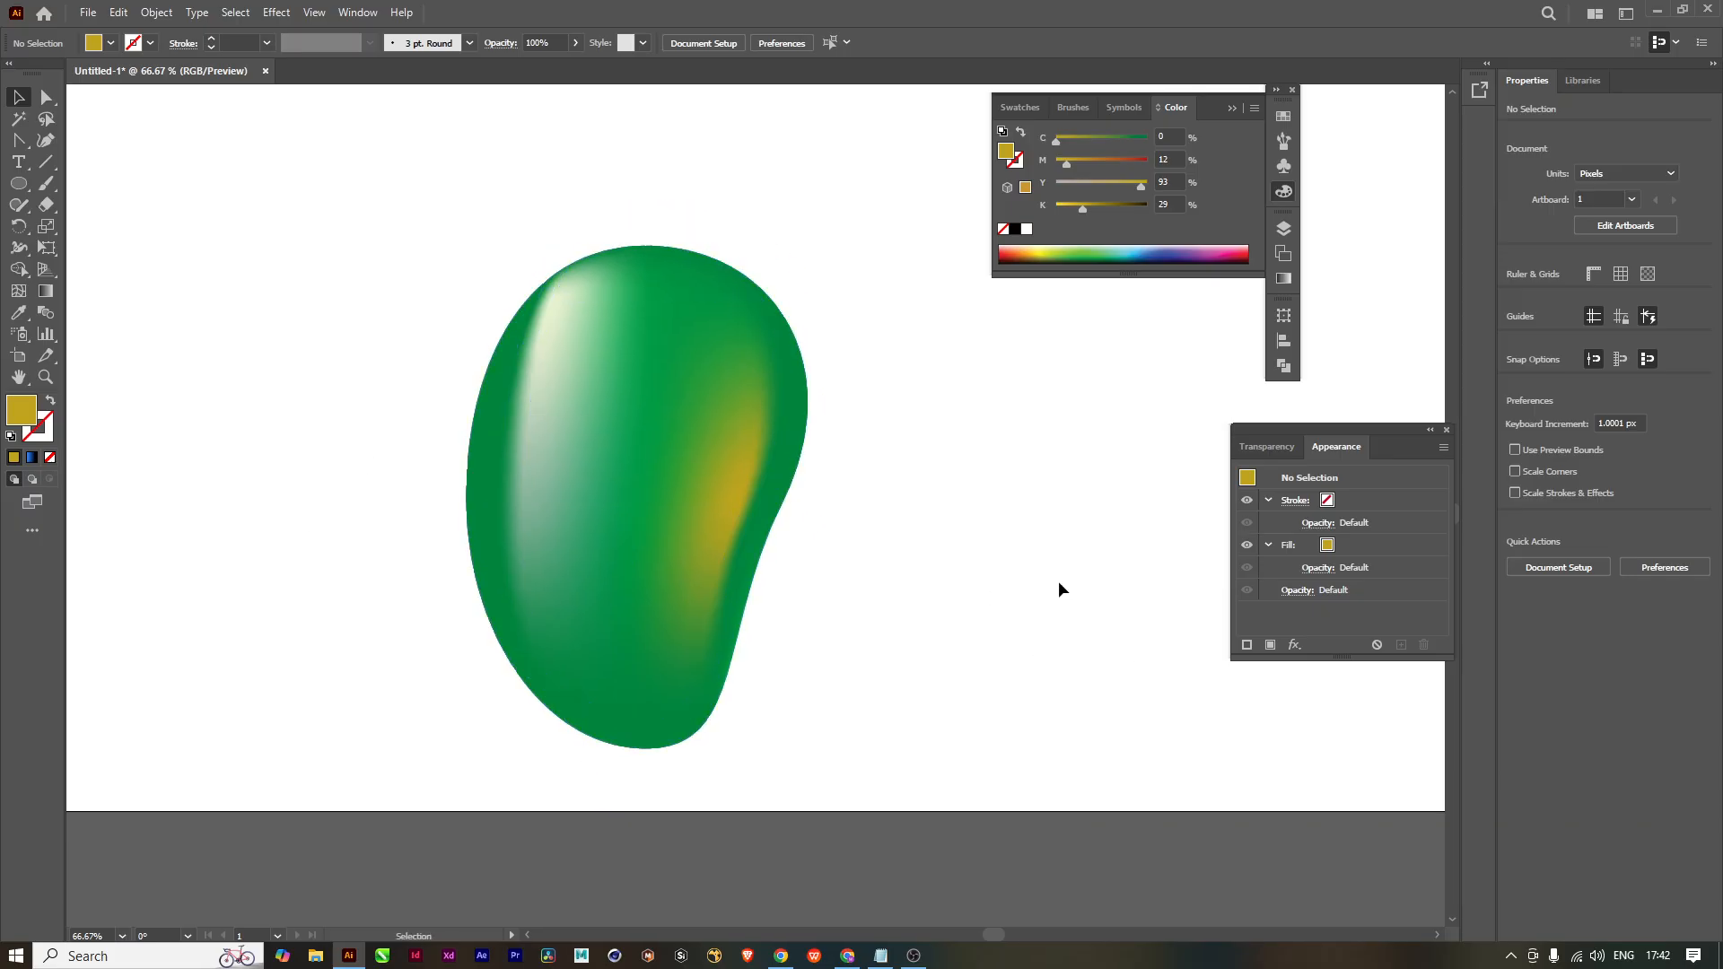
{"action": "left_click_drag", "start_coordinate": [734, 384], "coordinate": [650, 366]}
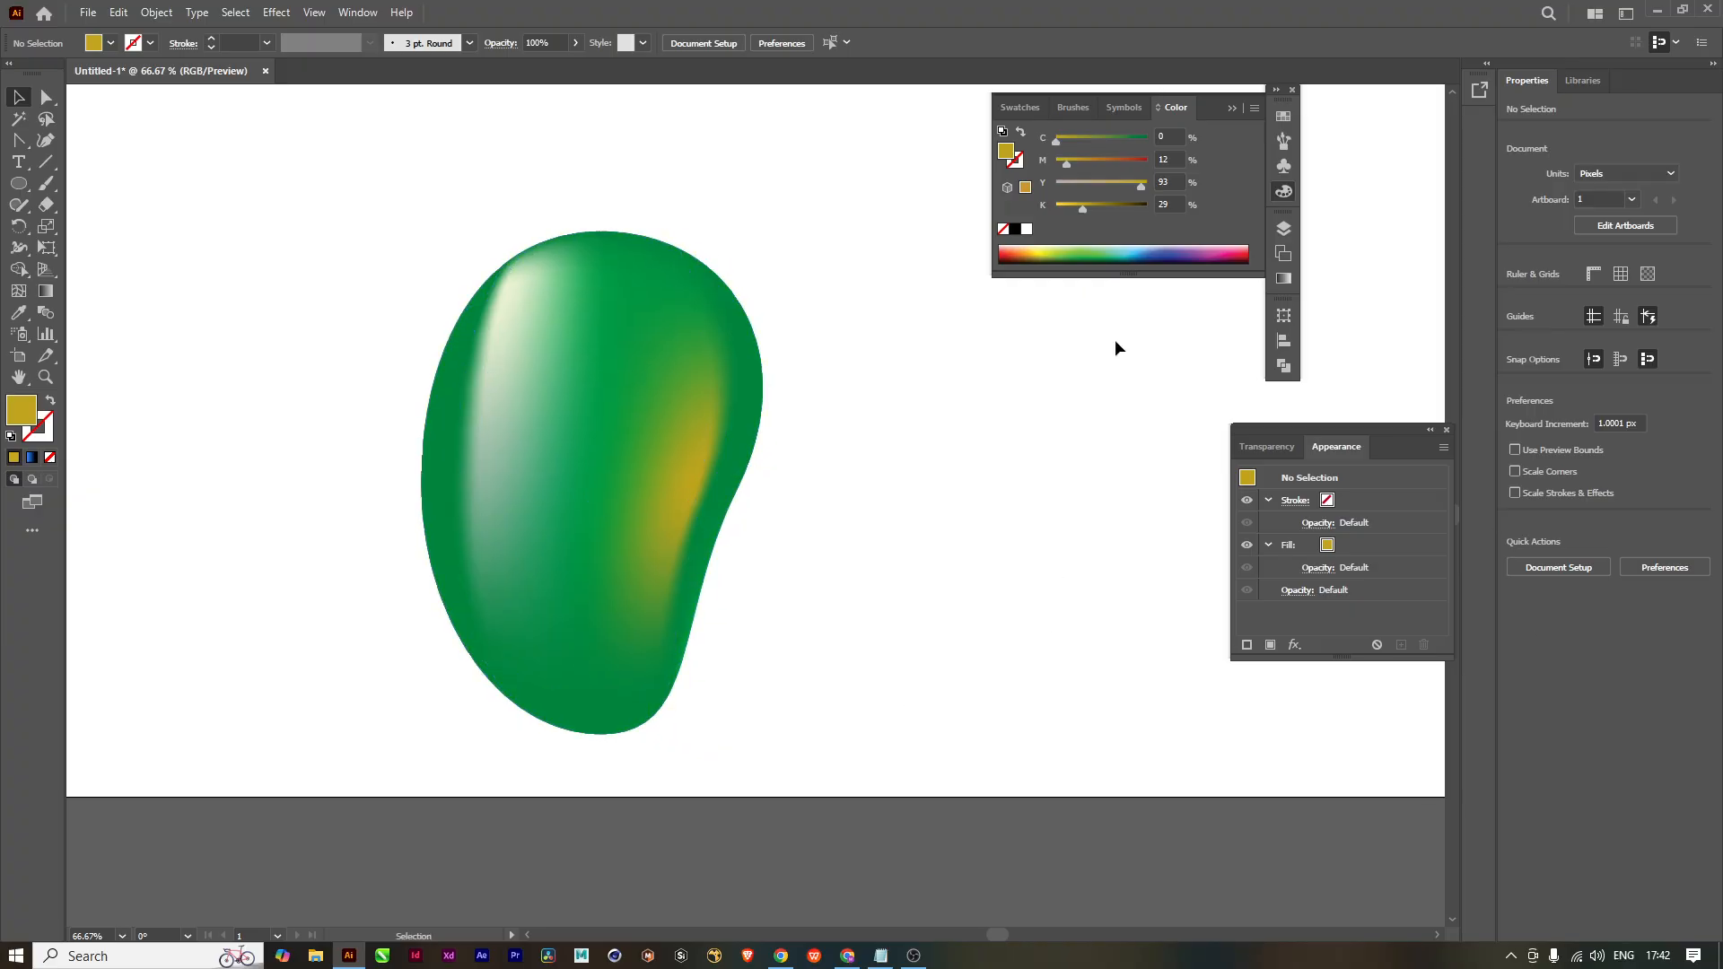
Step: Draw a tall ellipse of about 104 by 323 px beside the bean and fill it yellow-green, about C 24, M 0, Y 100, K 0
{"action": "left_click", "coordinate": [19, 183]}
{"action": "left_click_drag", "start_coordinate": [881, 368], "coordinate": [962, 618]}
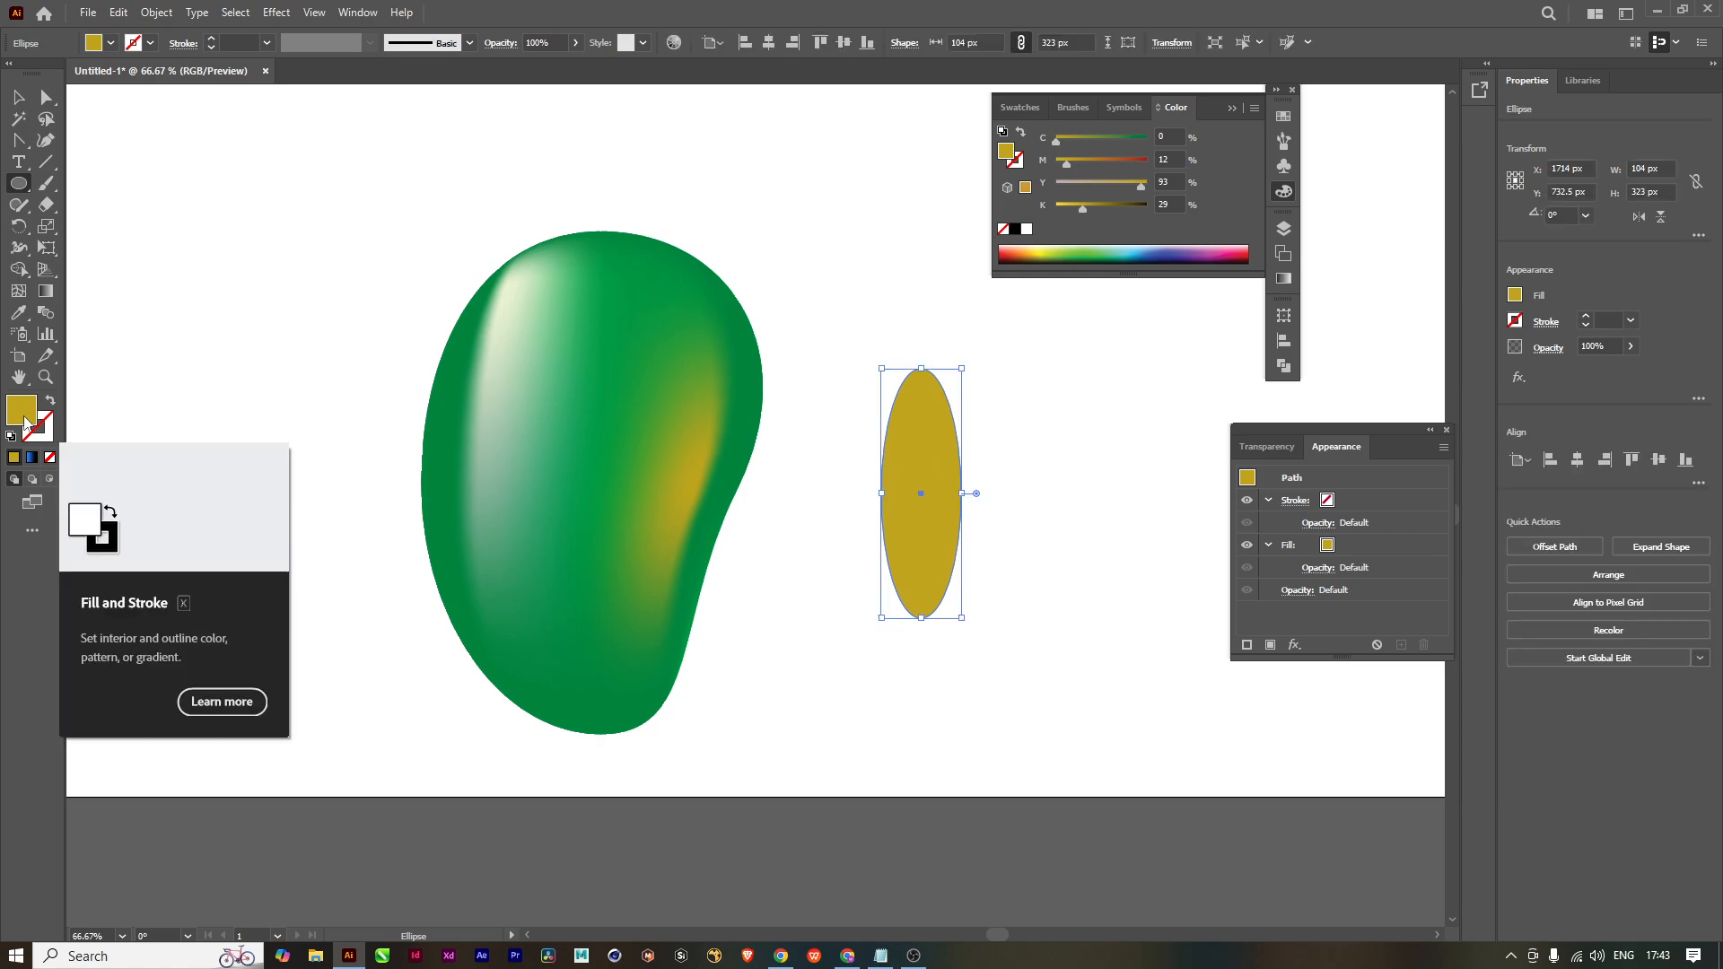
{"action": "left_click_drag", "start_coordinate": [1079, 250], "coordinate": [1095, 251]}
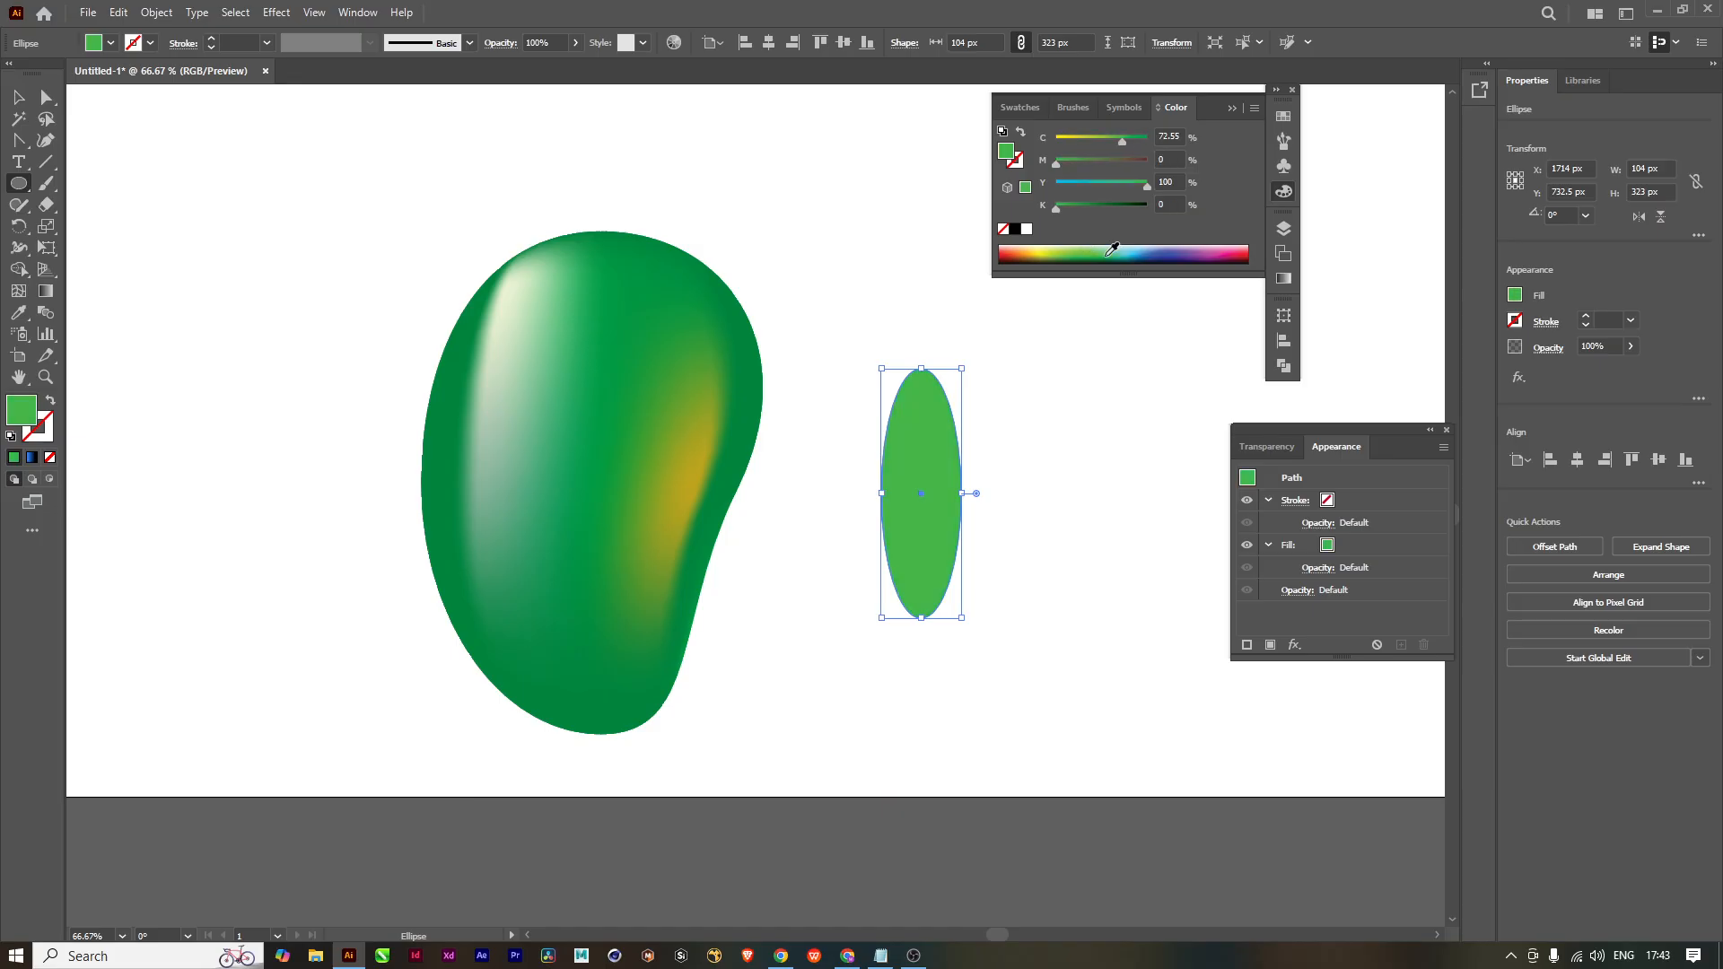
{"action": "left_click", "coordinate": [1049, 250]}
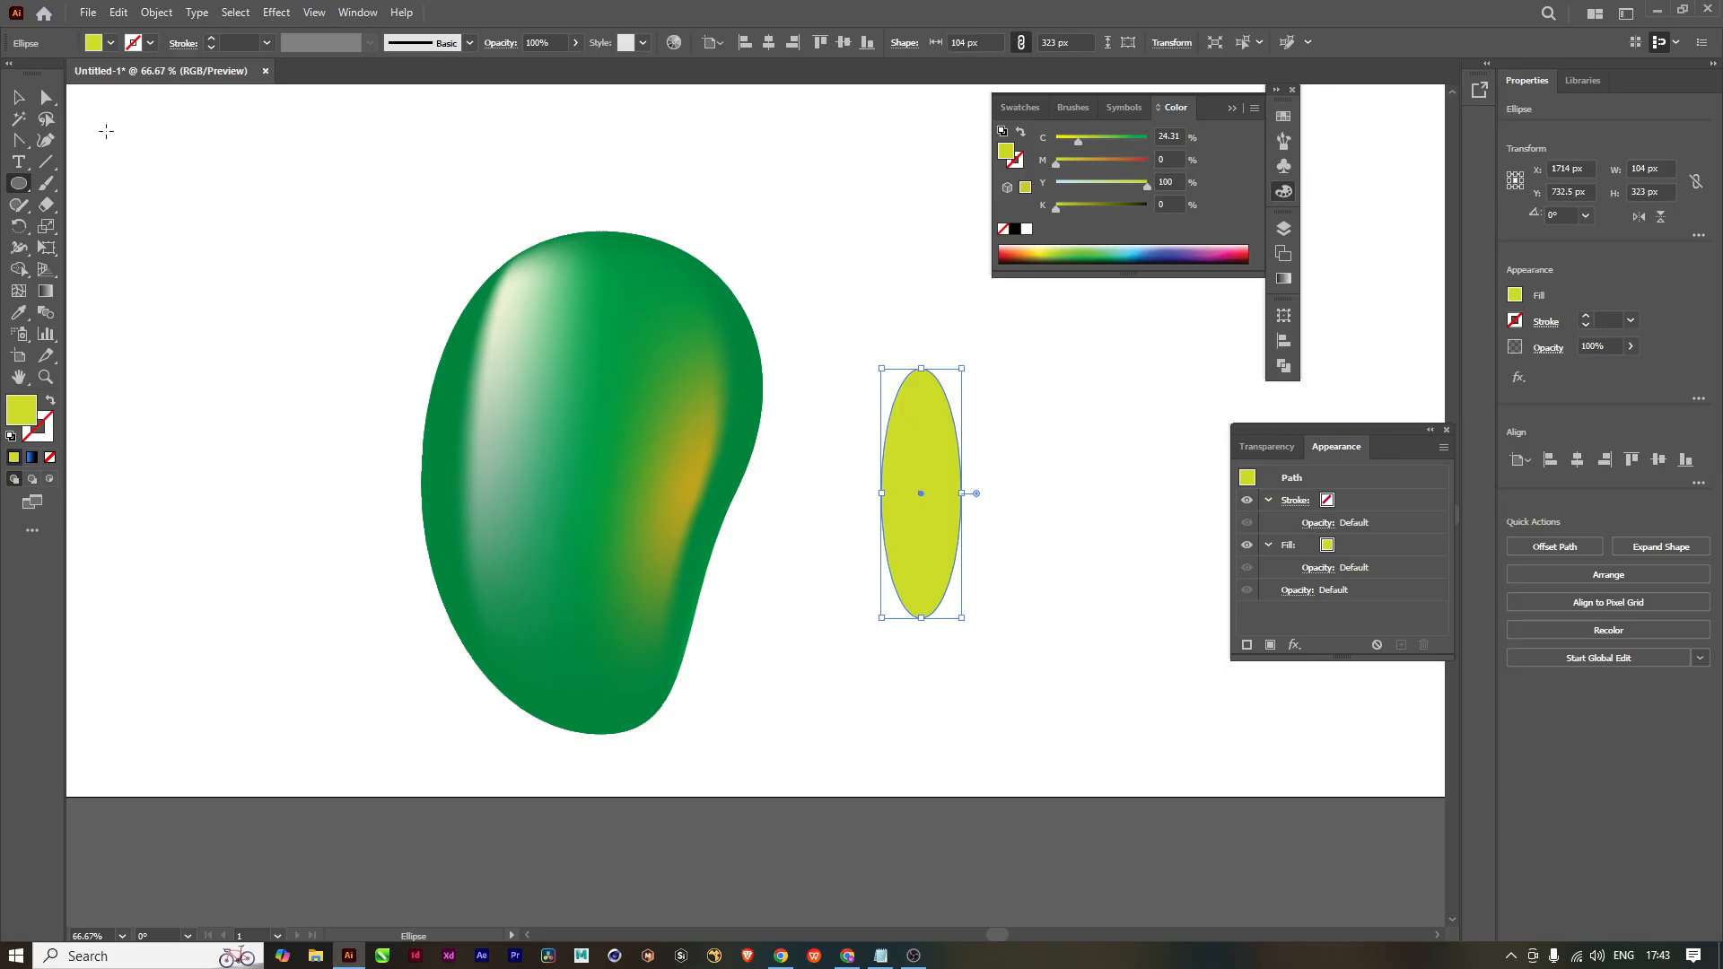
Step: Convert the ellipse's top and bottom anchor points to sharp corners with the Anchor Point tool, forming a pointed leaf shape
{"action": "left_click", "coordinate": [22, 142]}
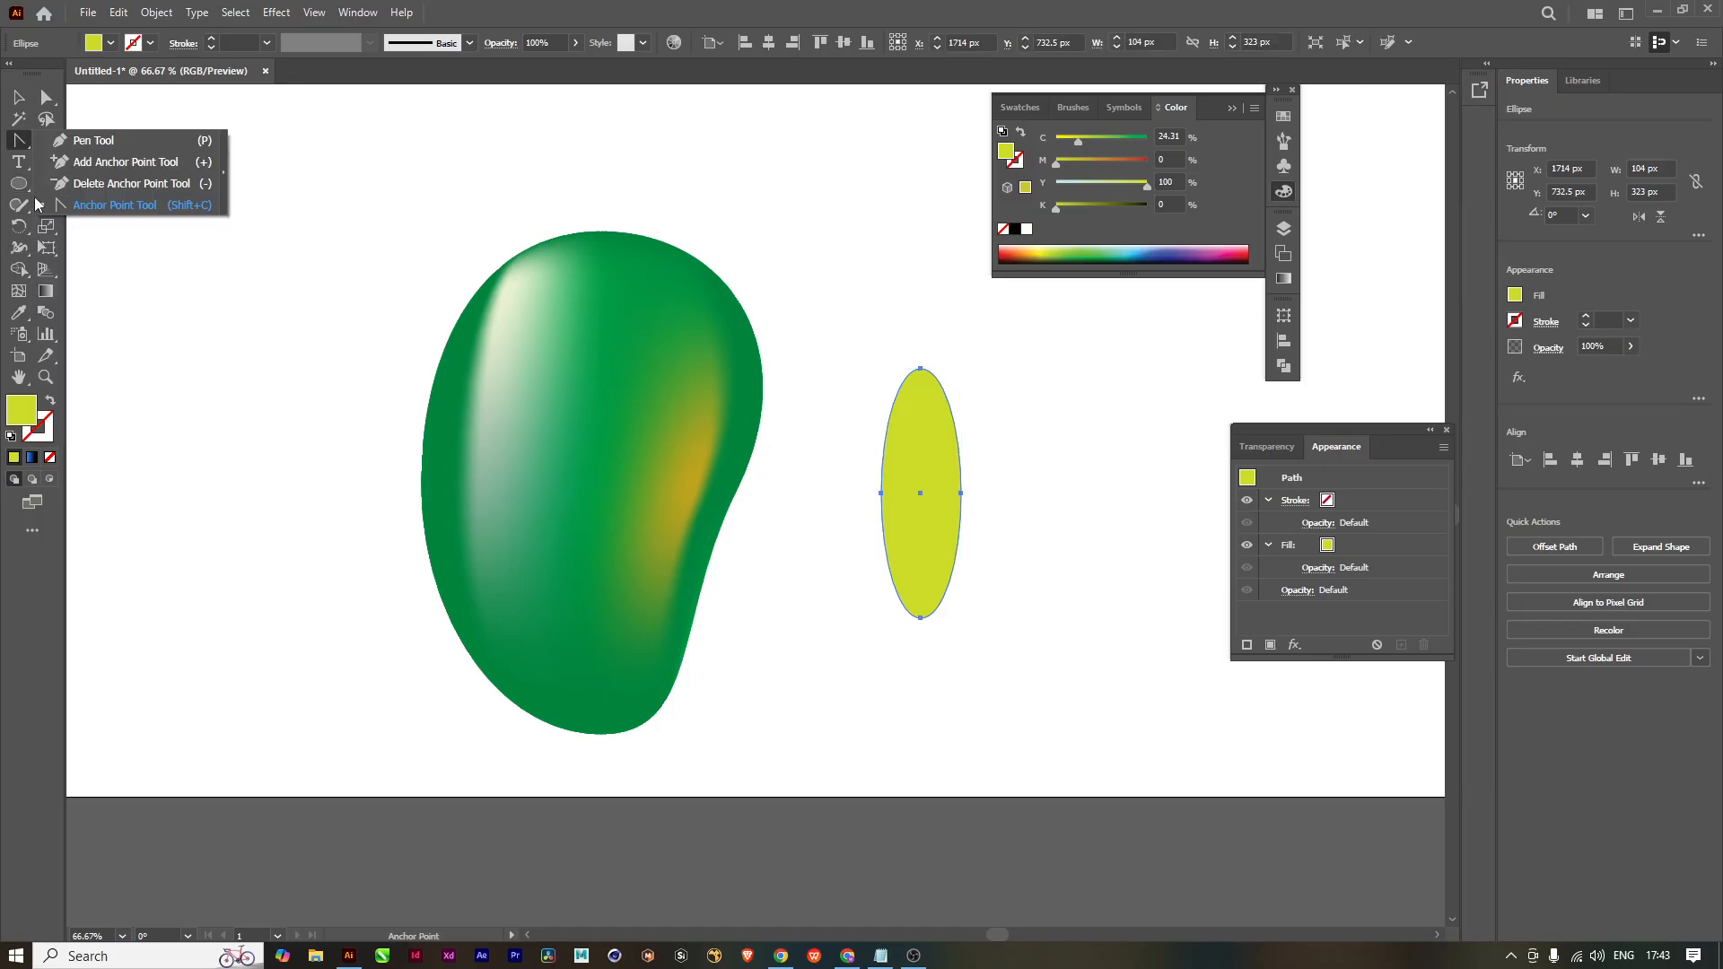
{"action": "left_click", "coordinate": [176, 206]}
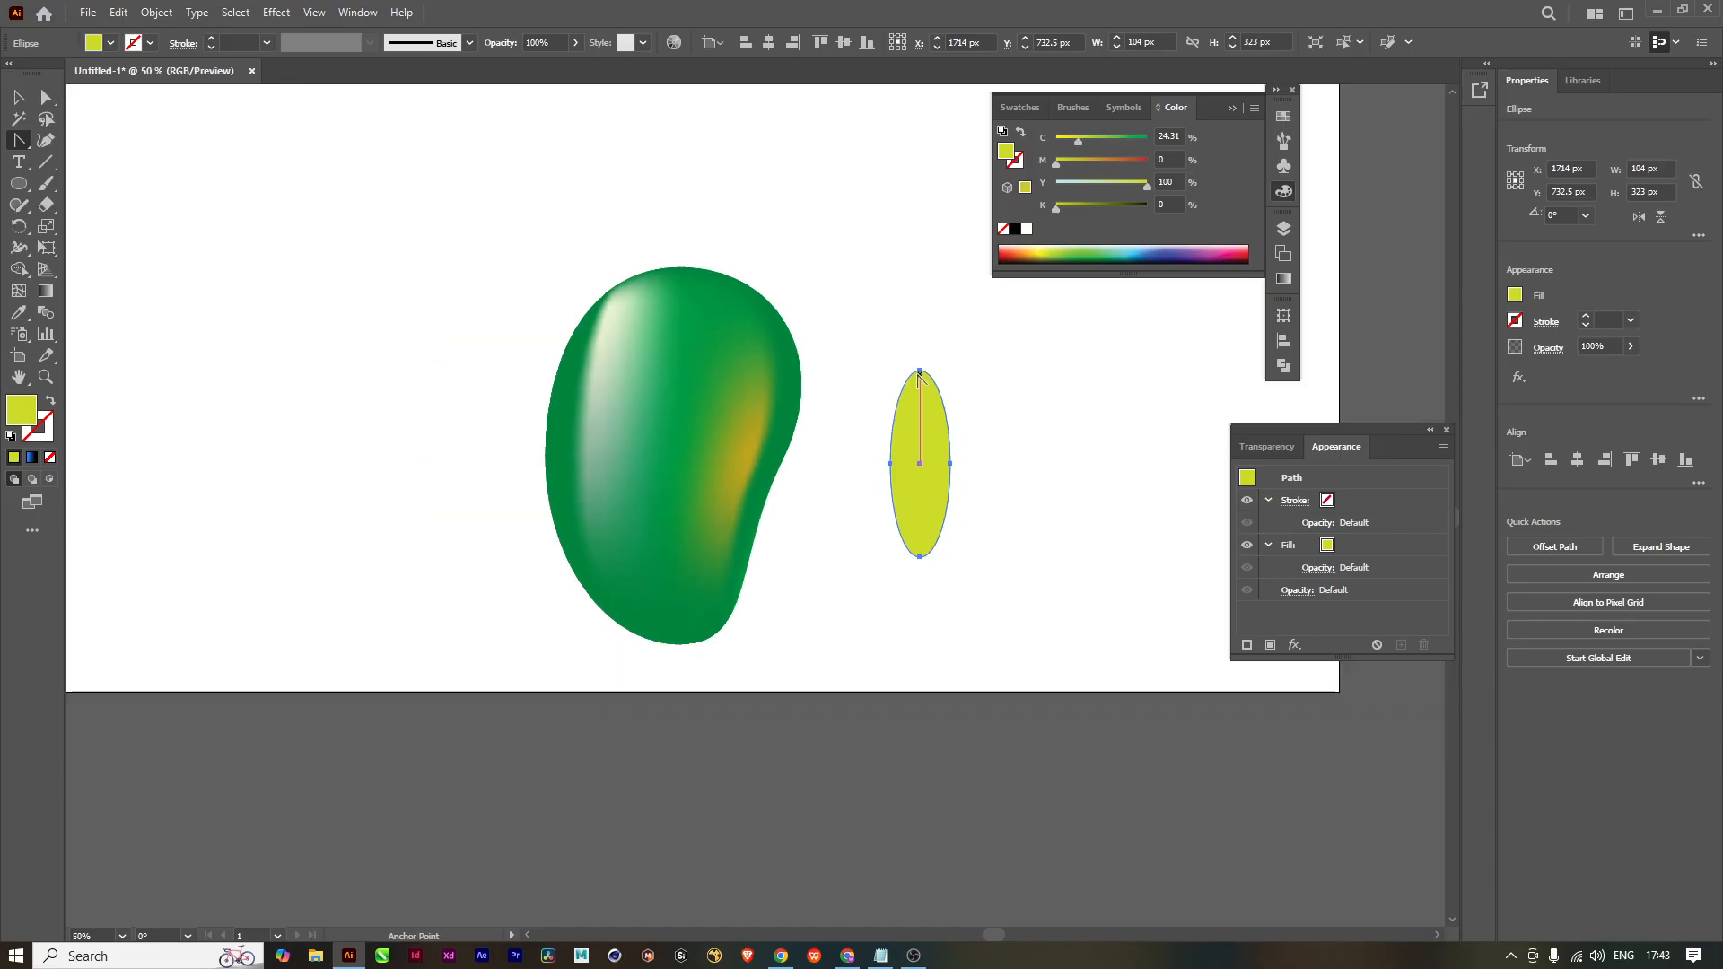
{"action": "scroll", "coordinate": [918, 378], "scroll_direction": "up", "scroll_amount": 2}
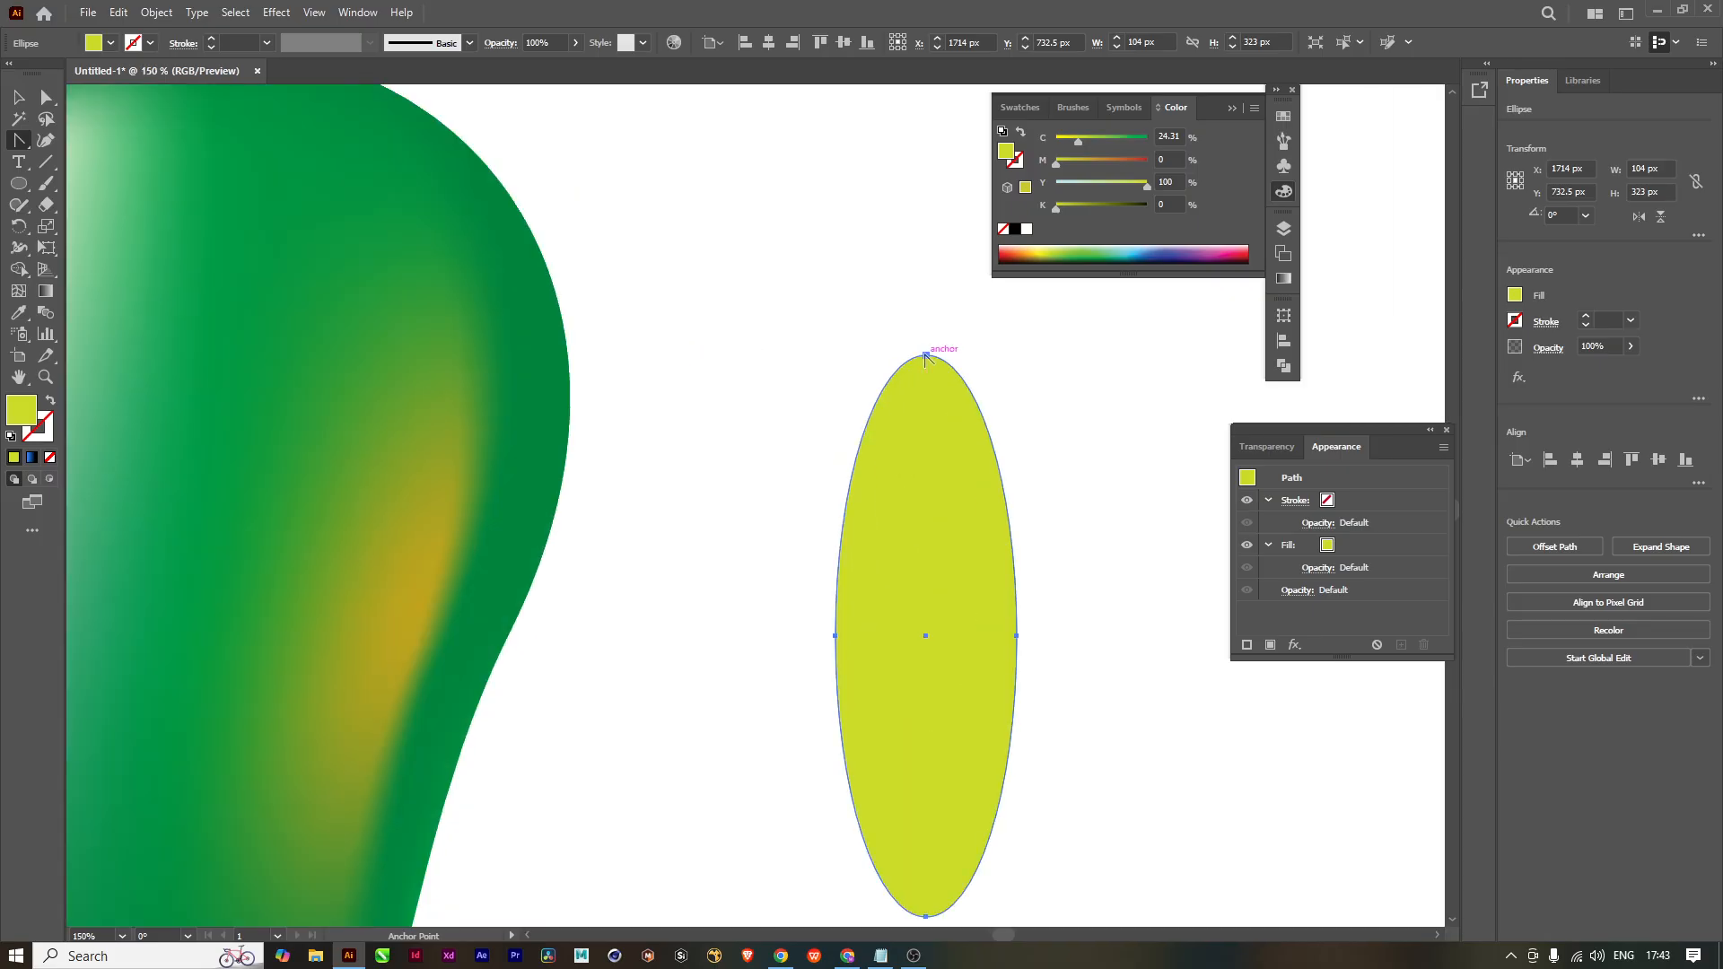
{"action": "left_click", "coordinate": [926, 356]}
{"action": "left_click_drag", "start_coordinate": [1020, 604], "coordinate": [970, 385]}
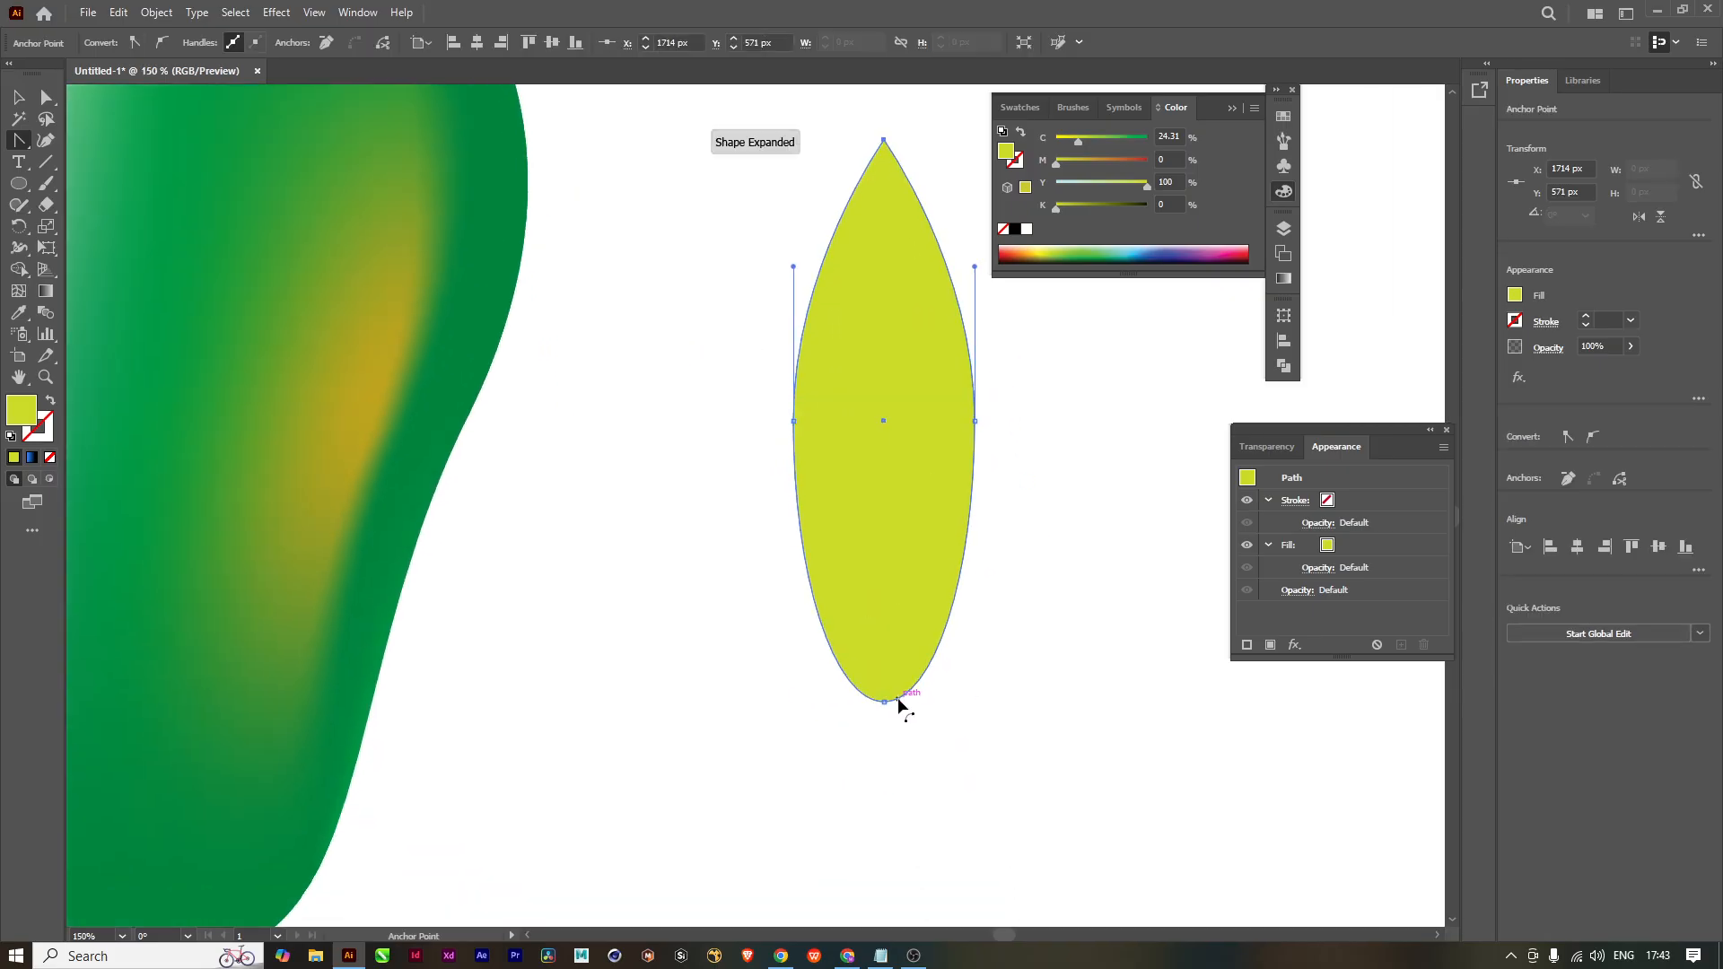
{"action": "left_click", "coordinate": [884, 701]}
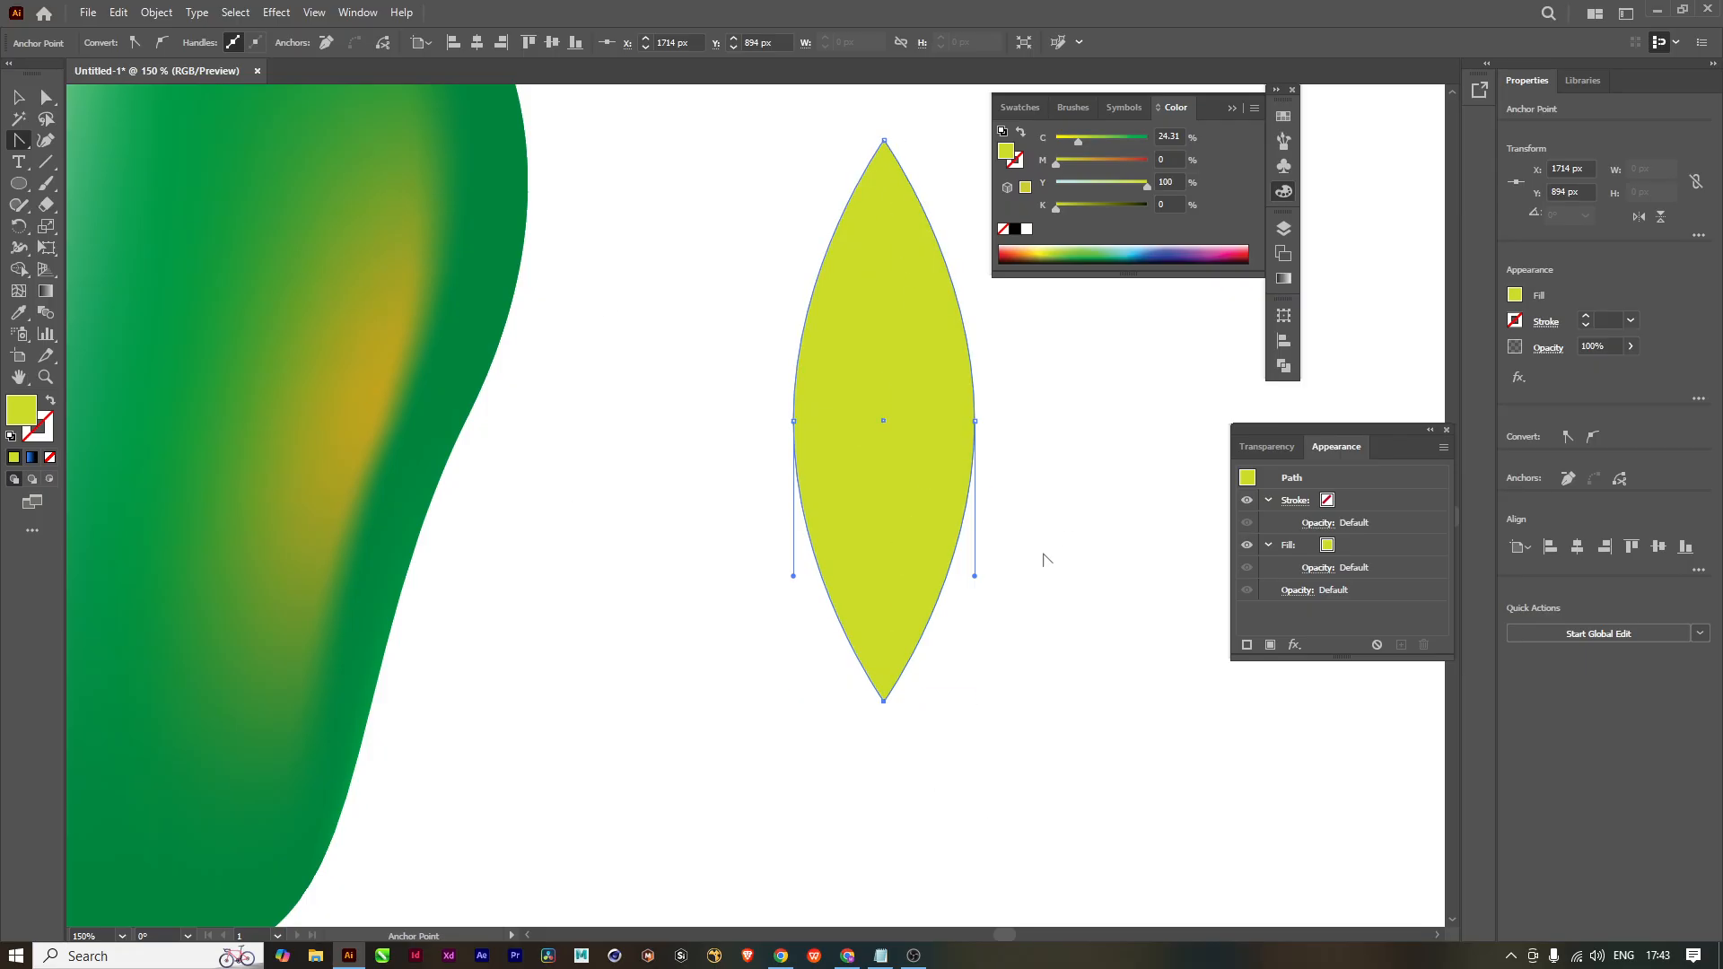
{"action": "left_click_drag", "start_coordinate": [1043, 560], "coordinate": [982, 670]}
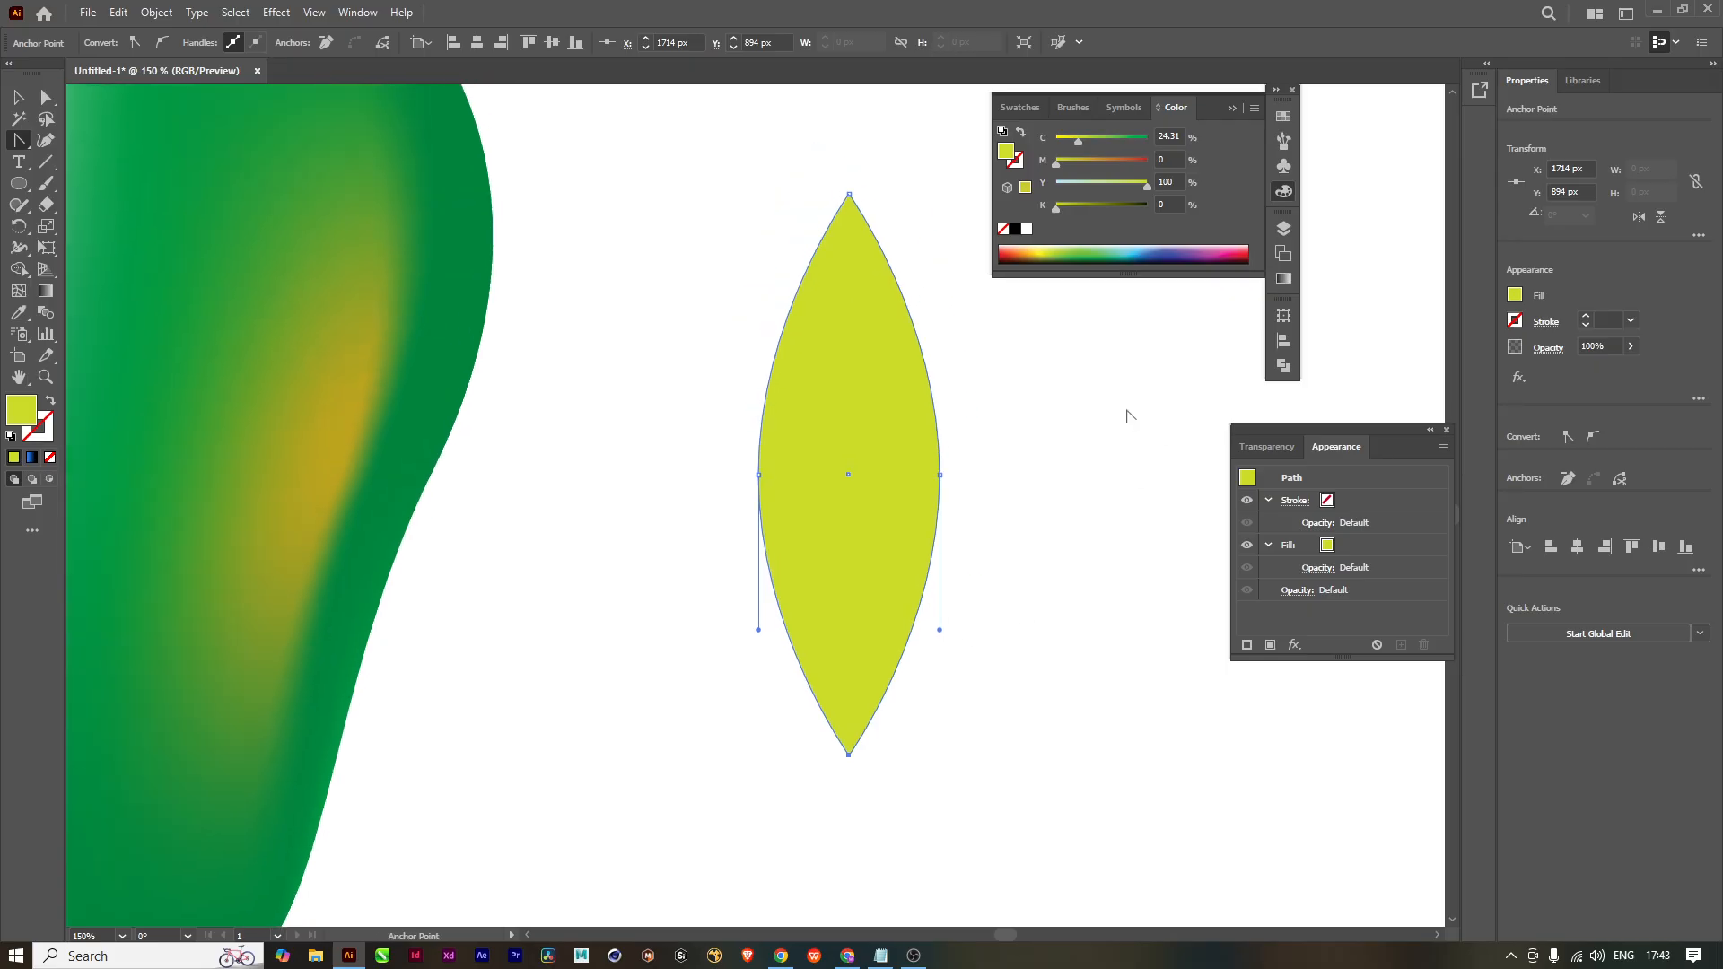
Step: Add mesh points at the leaf's center and on its middle line near the left and right edges
{"action": "key", "text": "u"}
{"action": "left_click", "coordinate": [850, 475]}
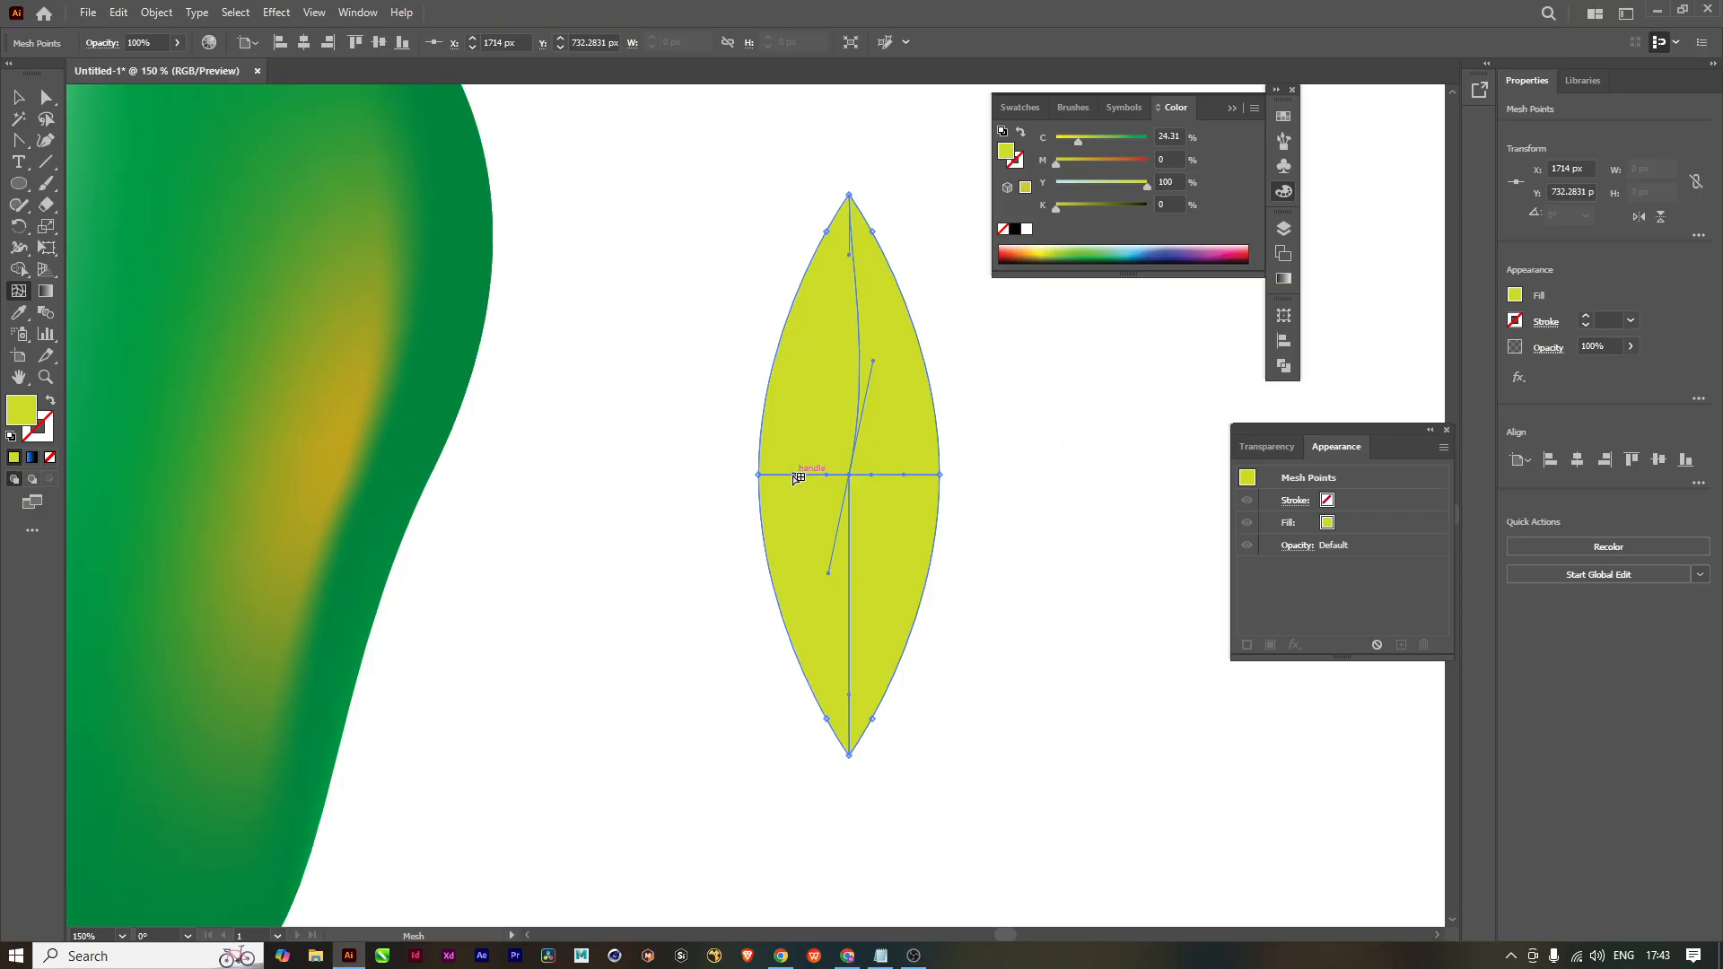
{"action": "left_click", "coordinate": [784, 475]}
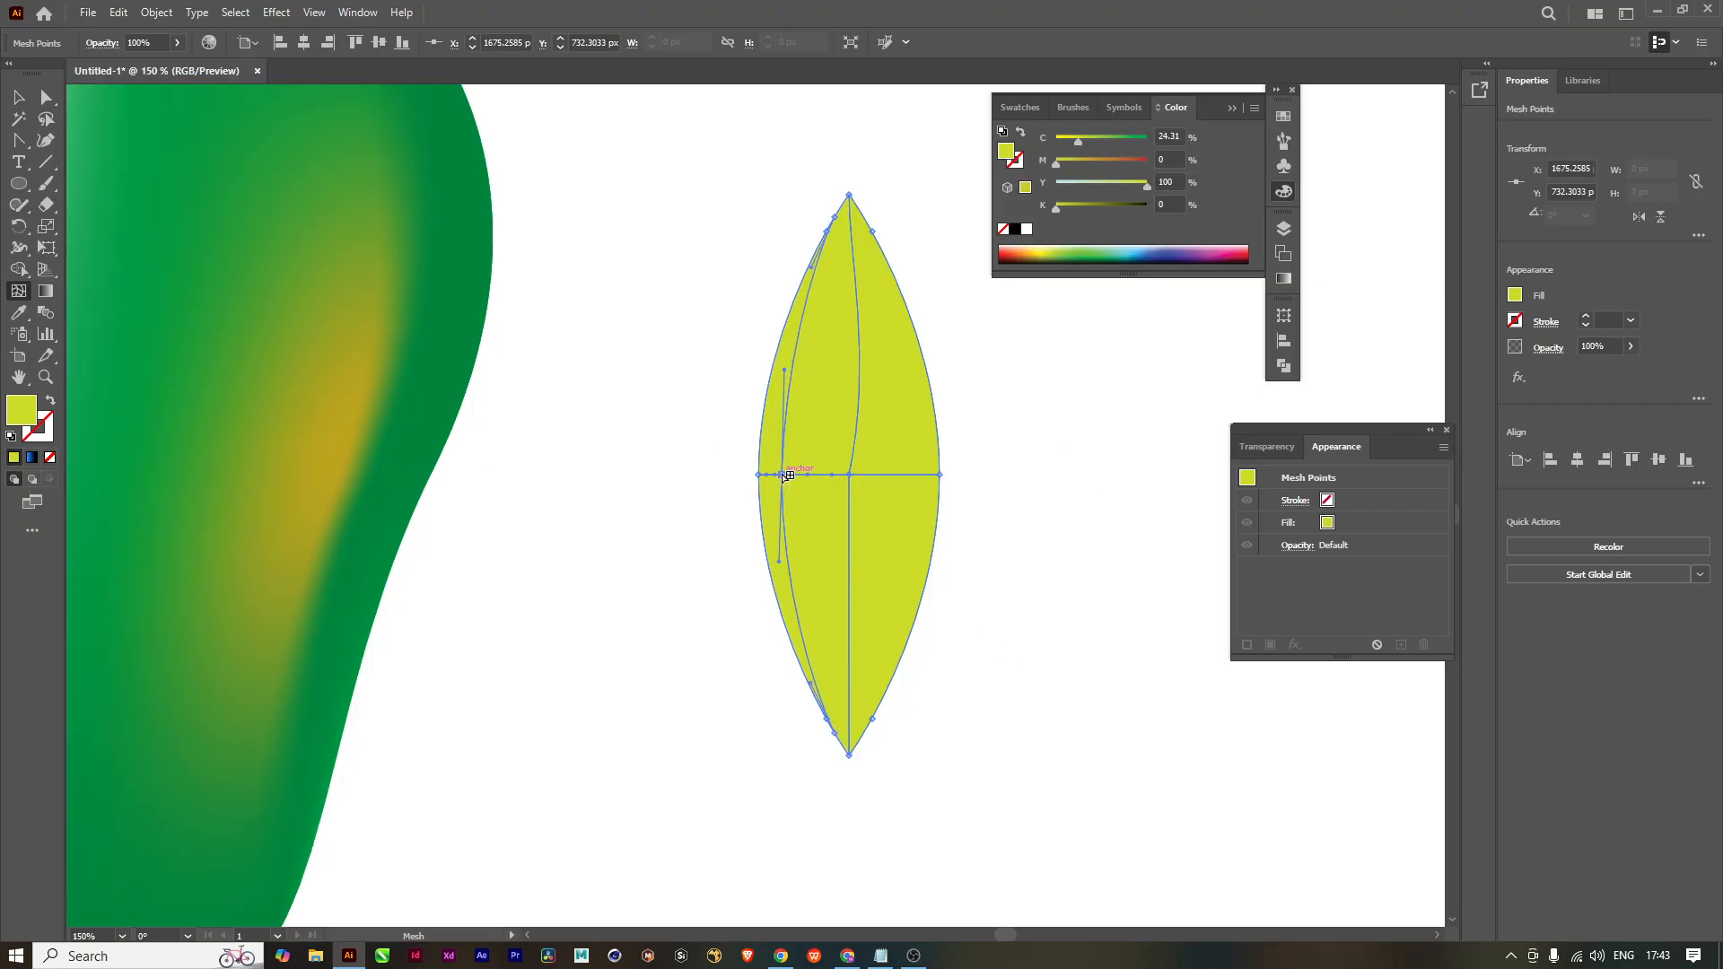
{"action": "left_click", "coordinate": [925, 478]}
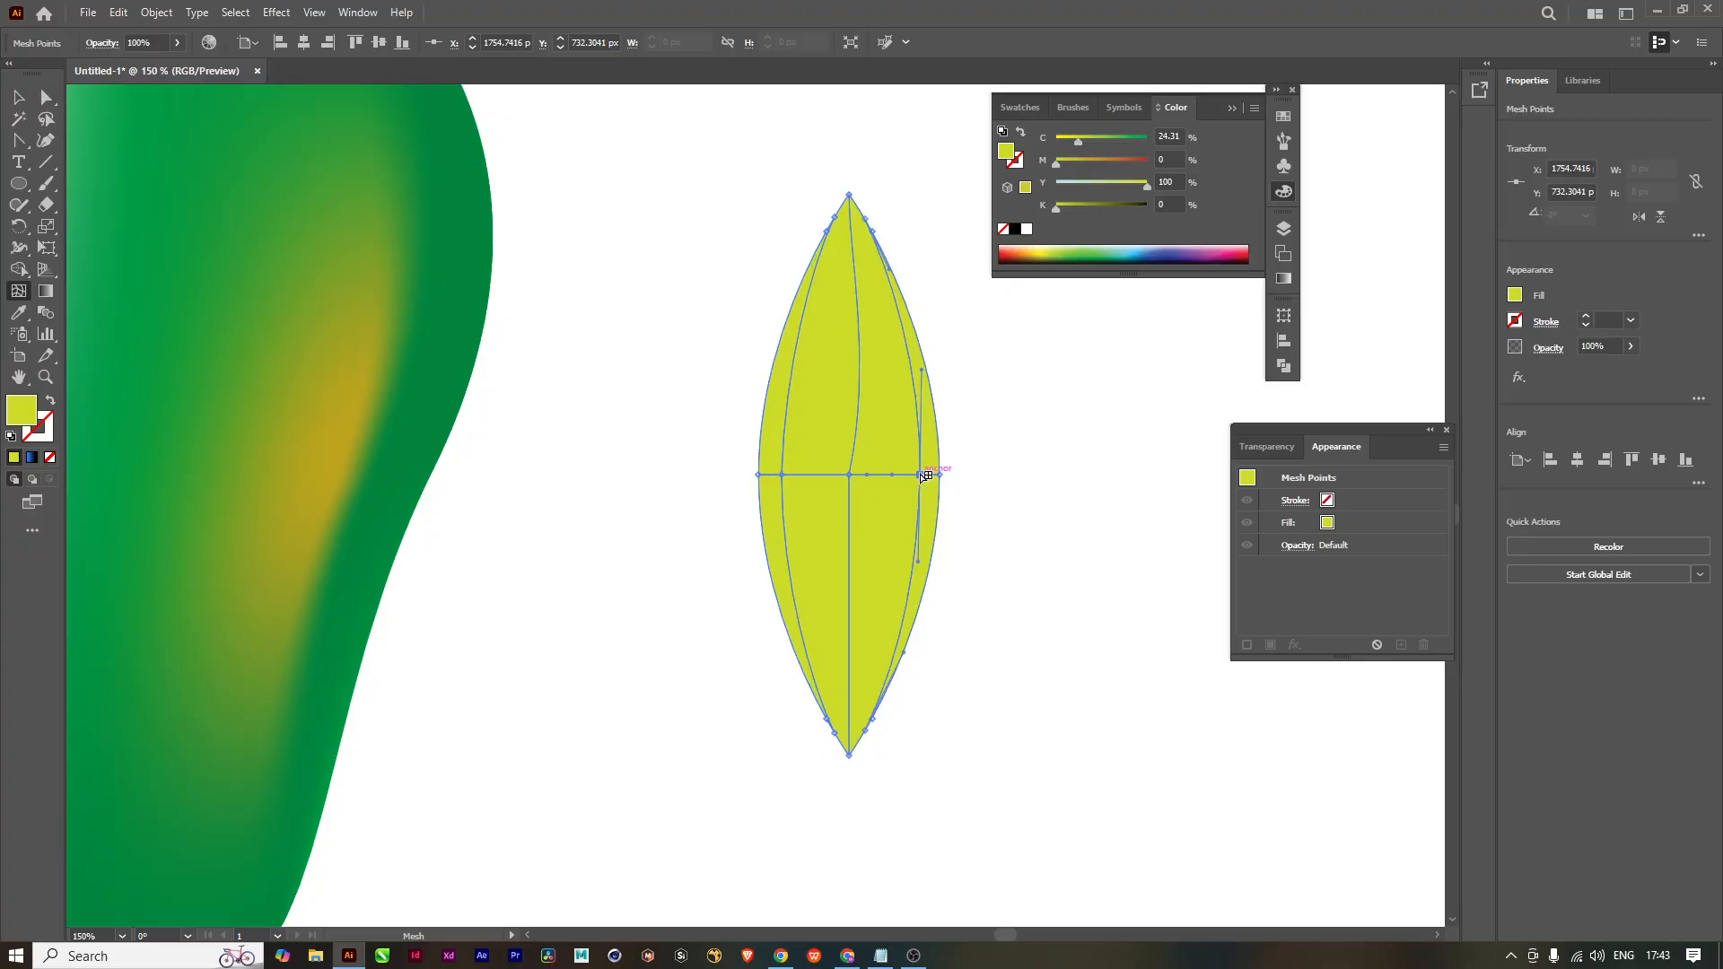
Step: Select the leaf's mesh points on both sides of the central line and color them muted olive green, about C 24, M 0, Y 78, K 20
{"action": "key", "text": "a"}
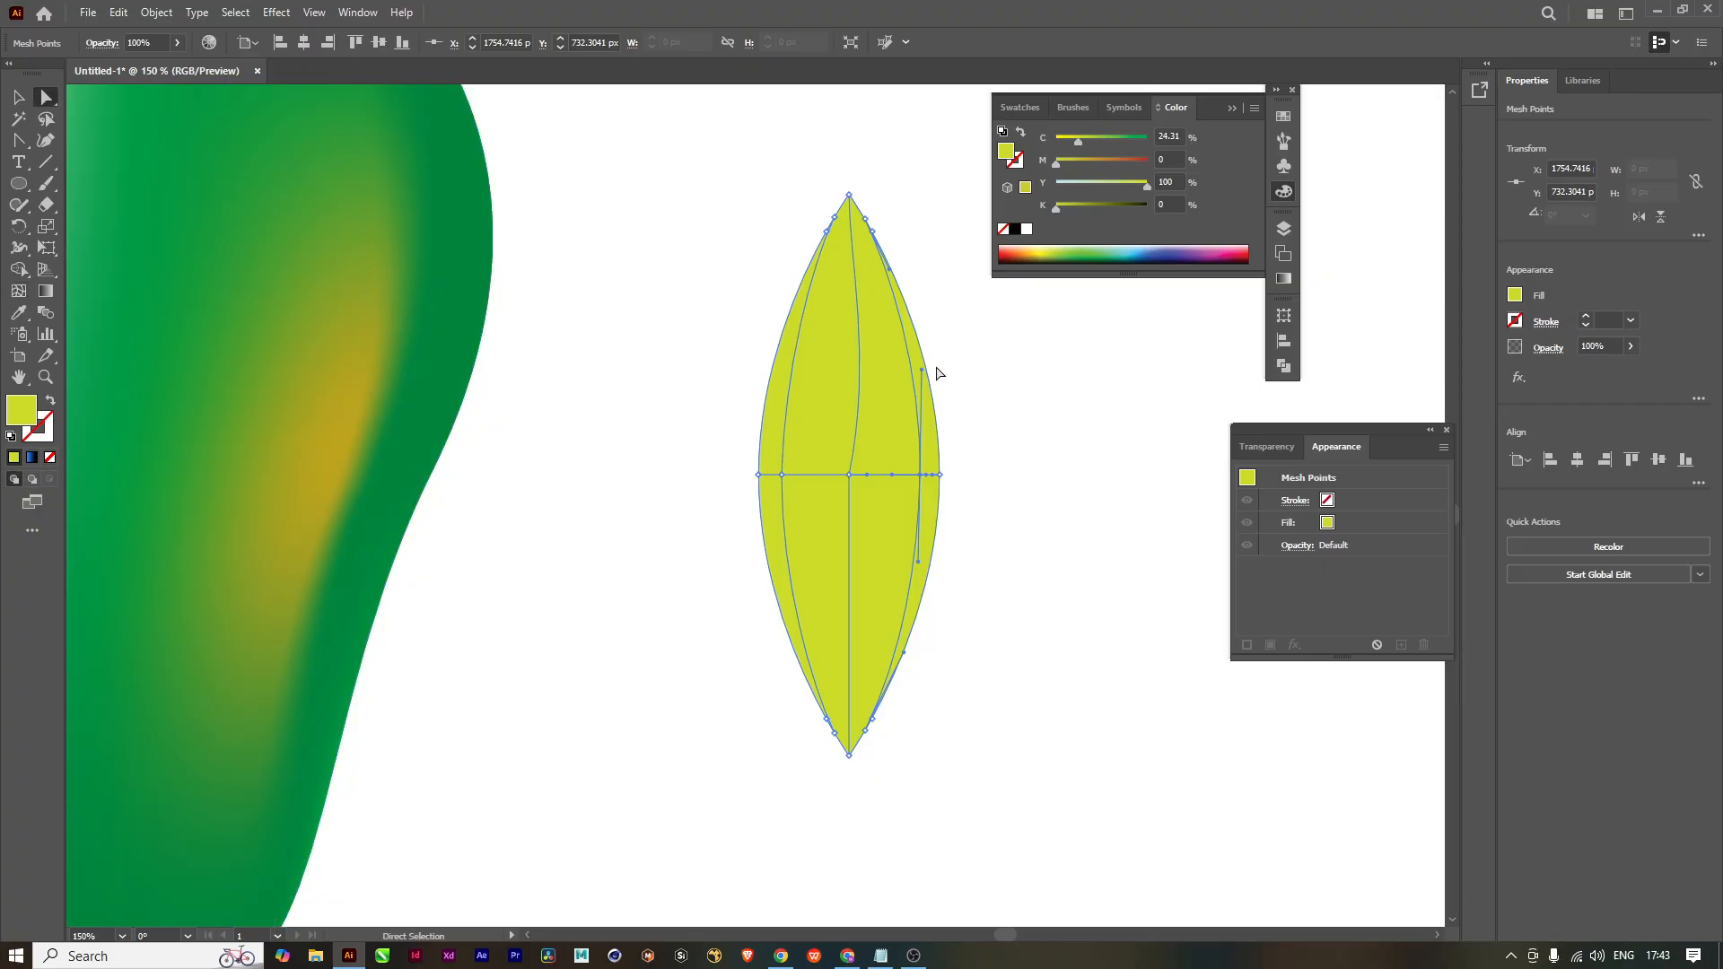
{"action": "left_click_drag", "start_coordinate": [686, 146], "coordinate": [838, 777]}
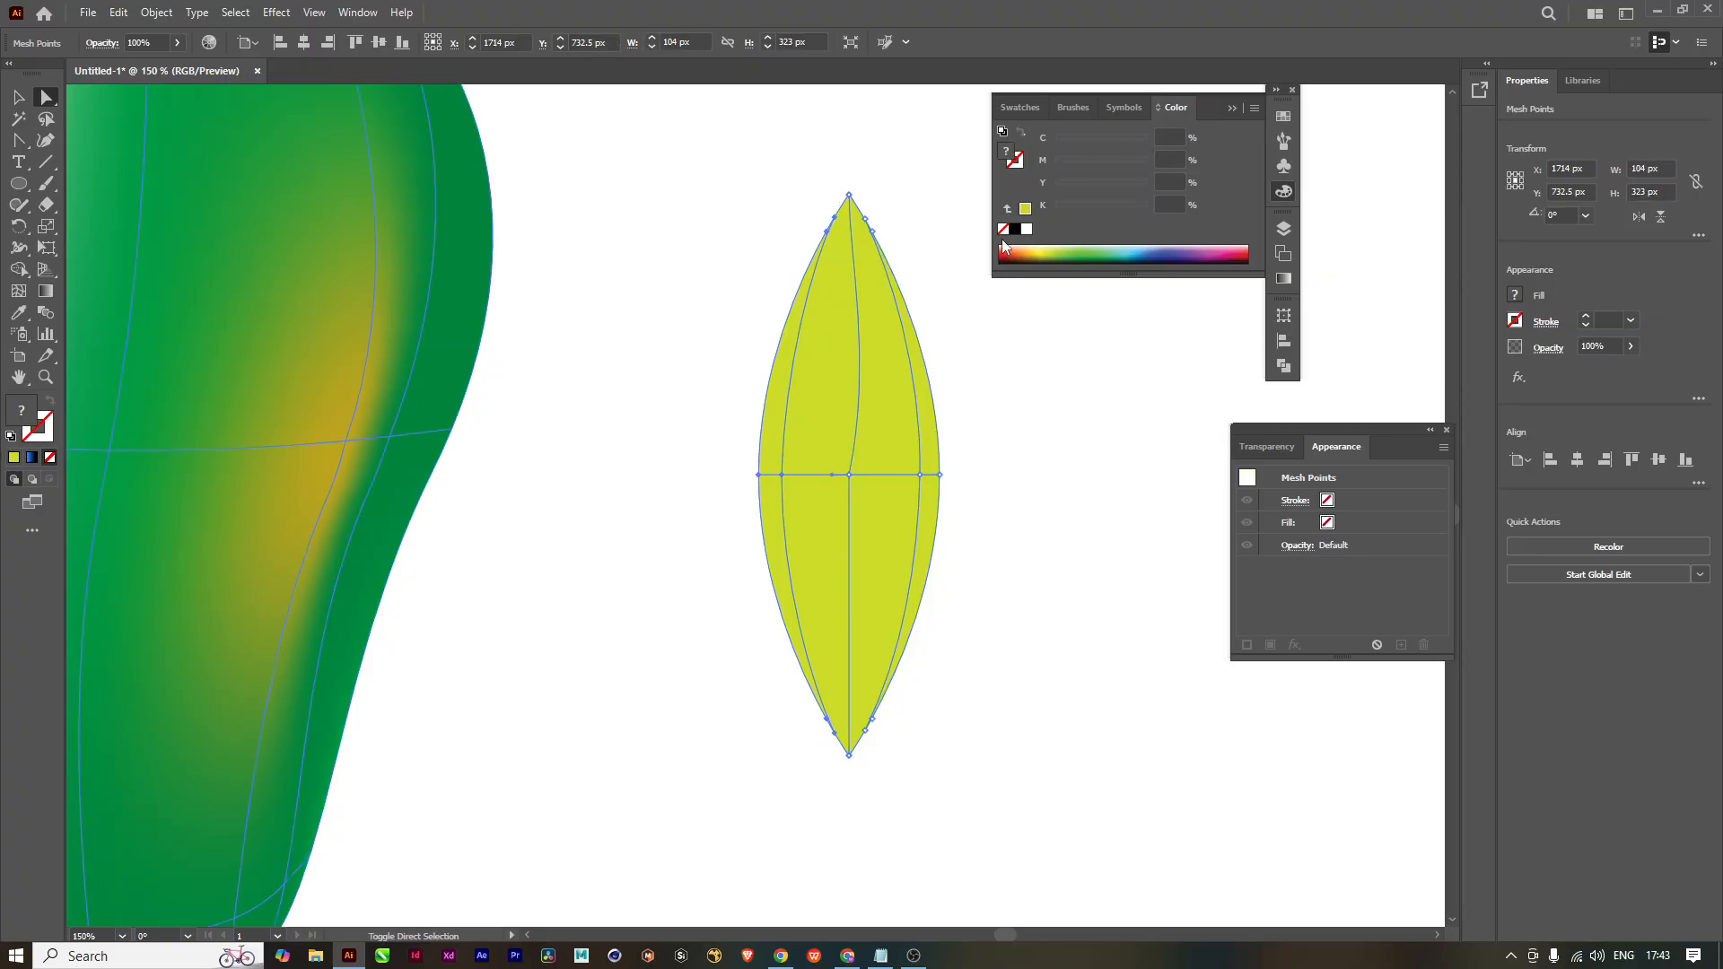
{"action": "left_click_drag", "start_coordinate": [862, 197], "coordinate": [973, 762]}
{"action": "left_click", "coordinate": [13, 457]}
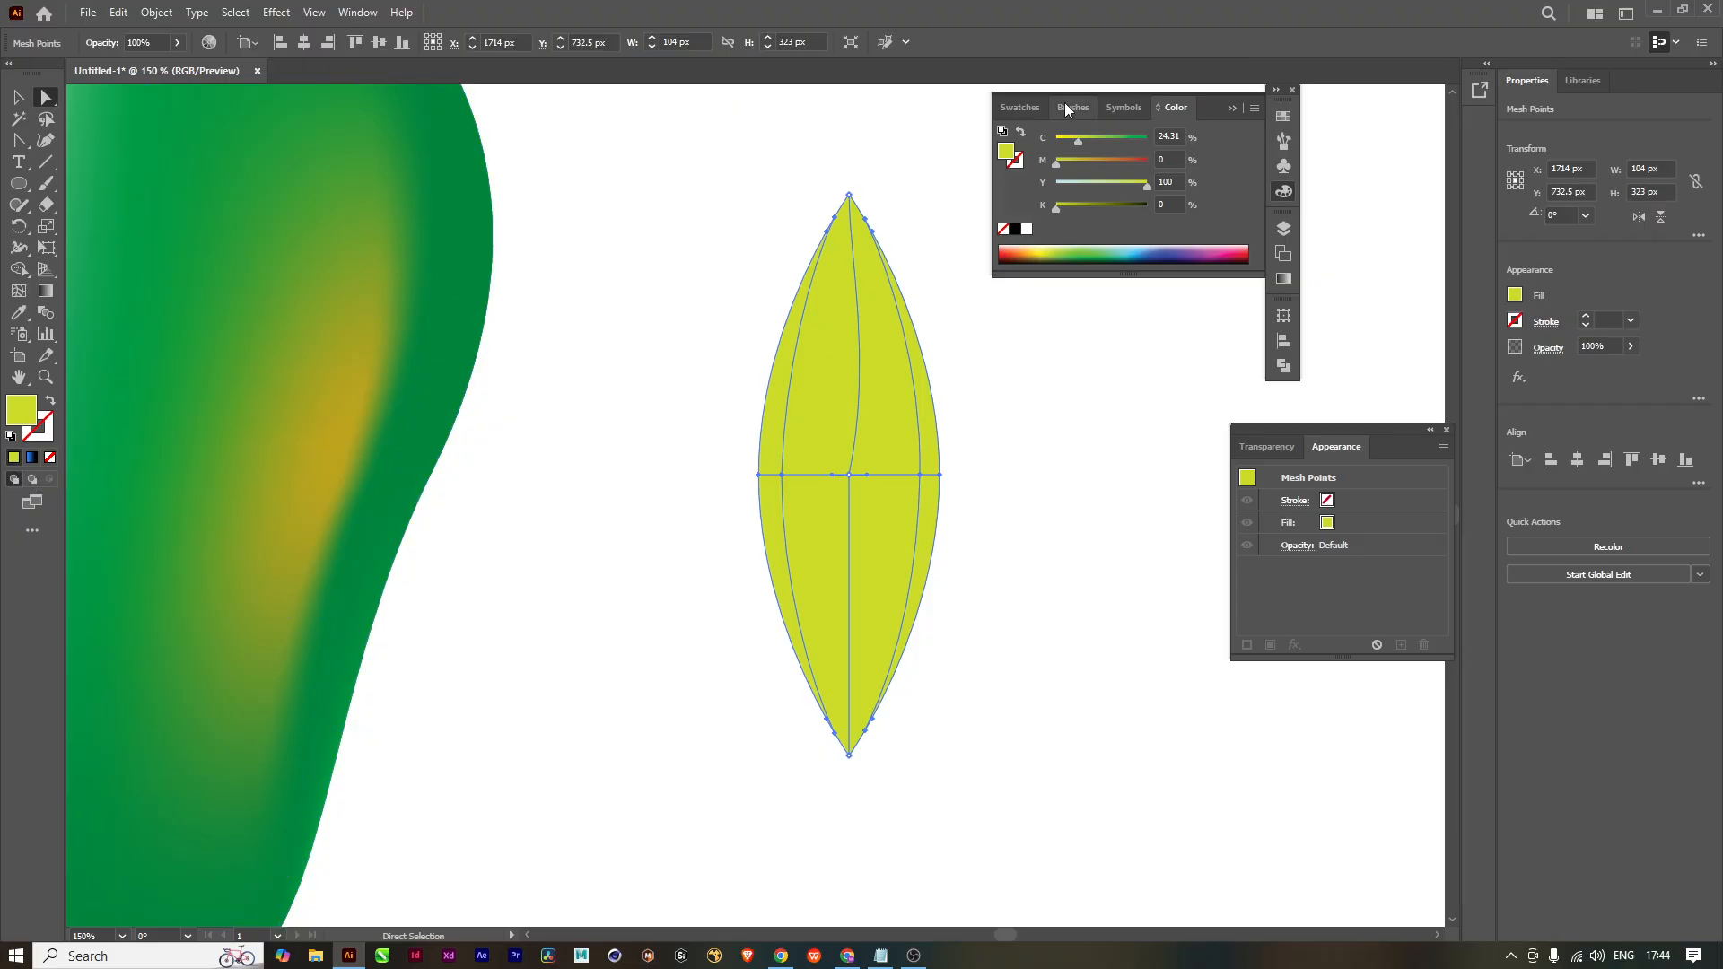
{"action": "left_click_drag", "start_coordinate": [1148, 184], "coordinate": [1074, 218]}
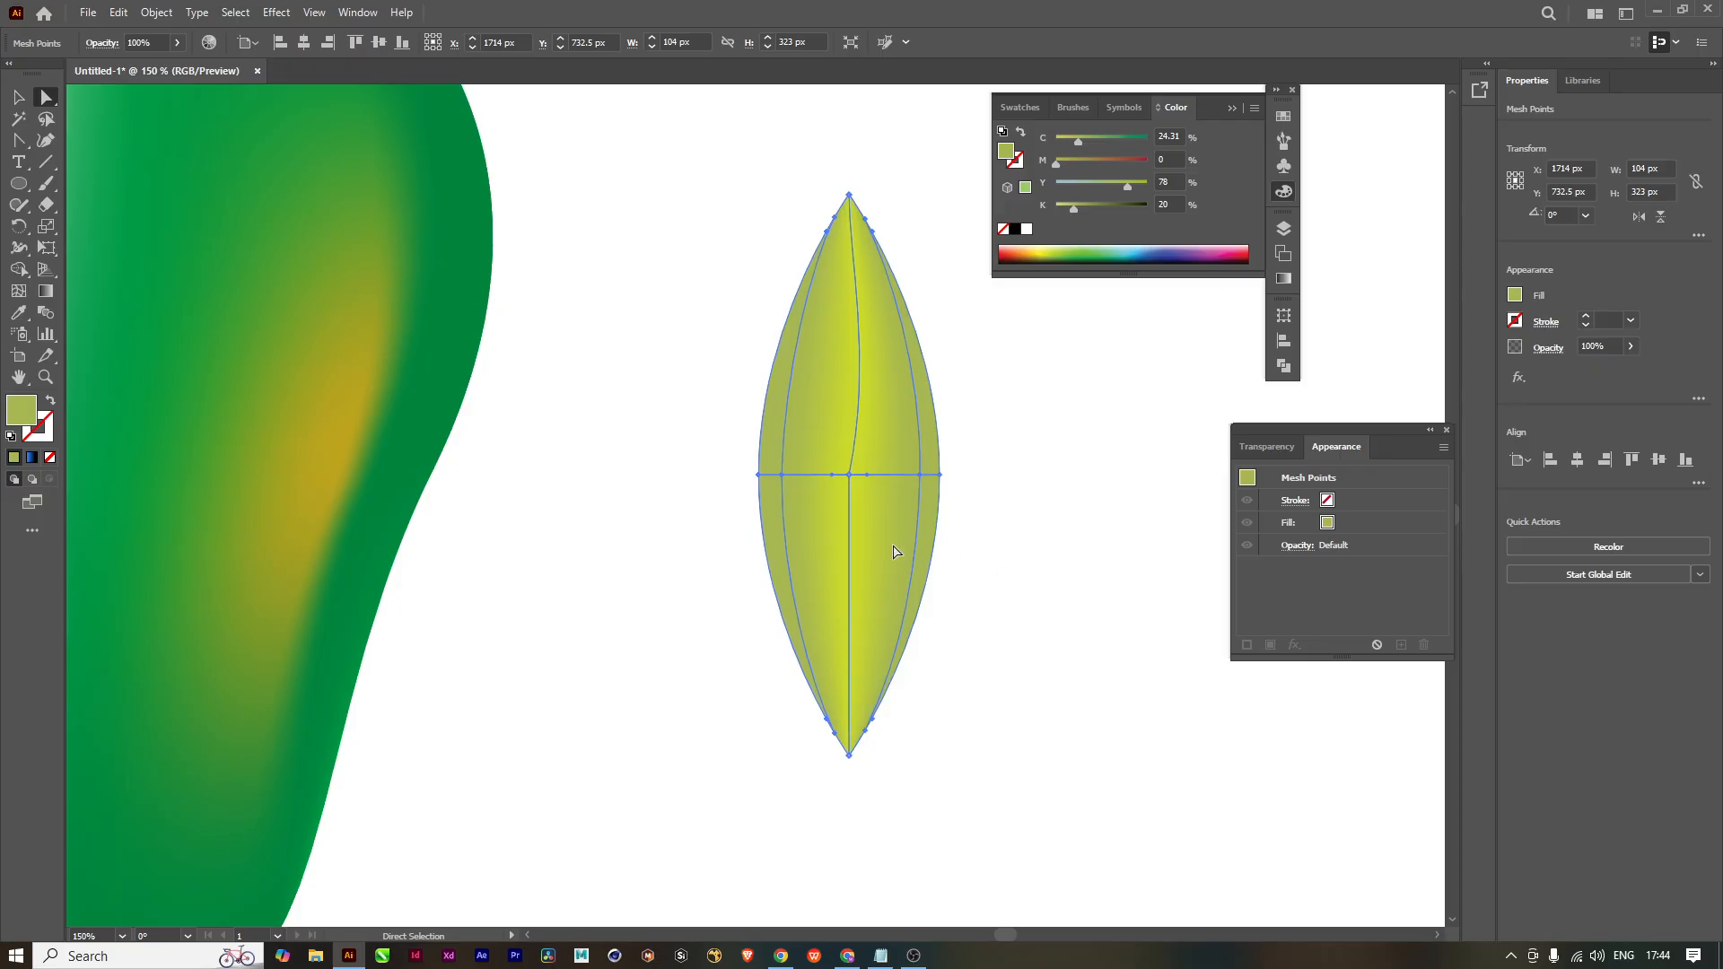
{"action": "left_click_drag", "start_coordinate": [889, 544], "coordinate": [857, 584]}
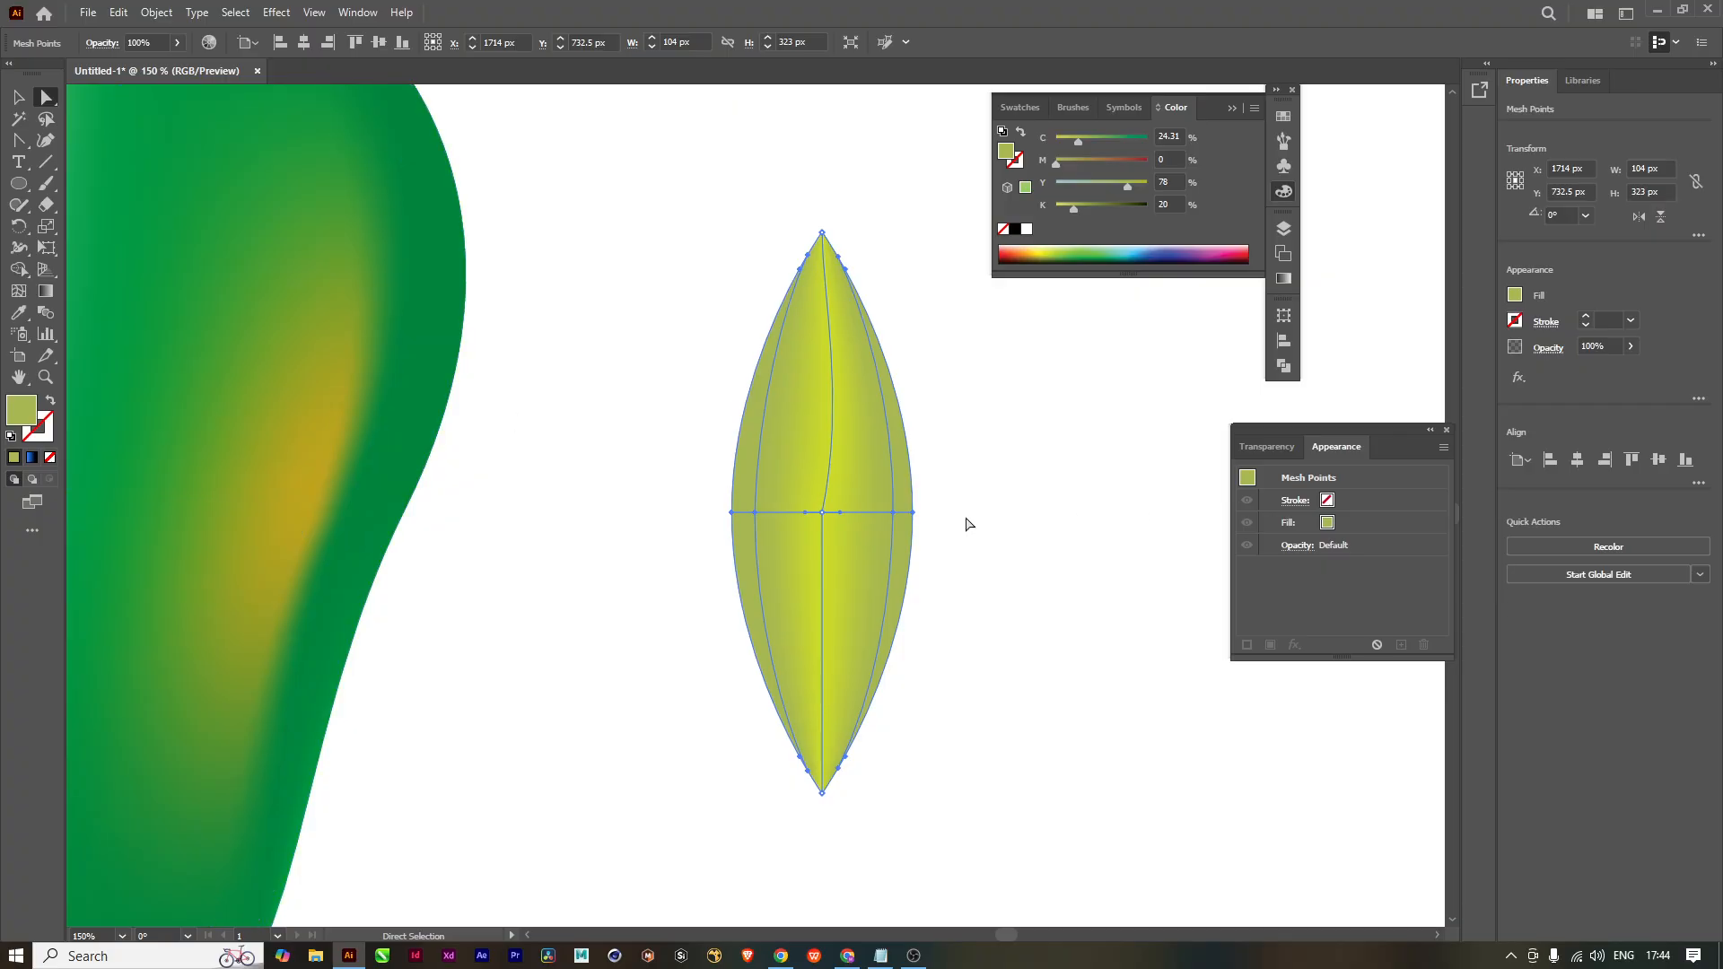
{"action": "key", "text": "u"}
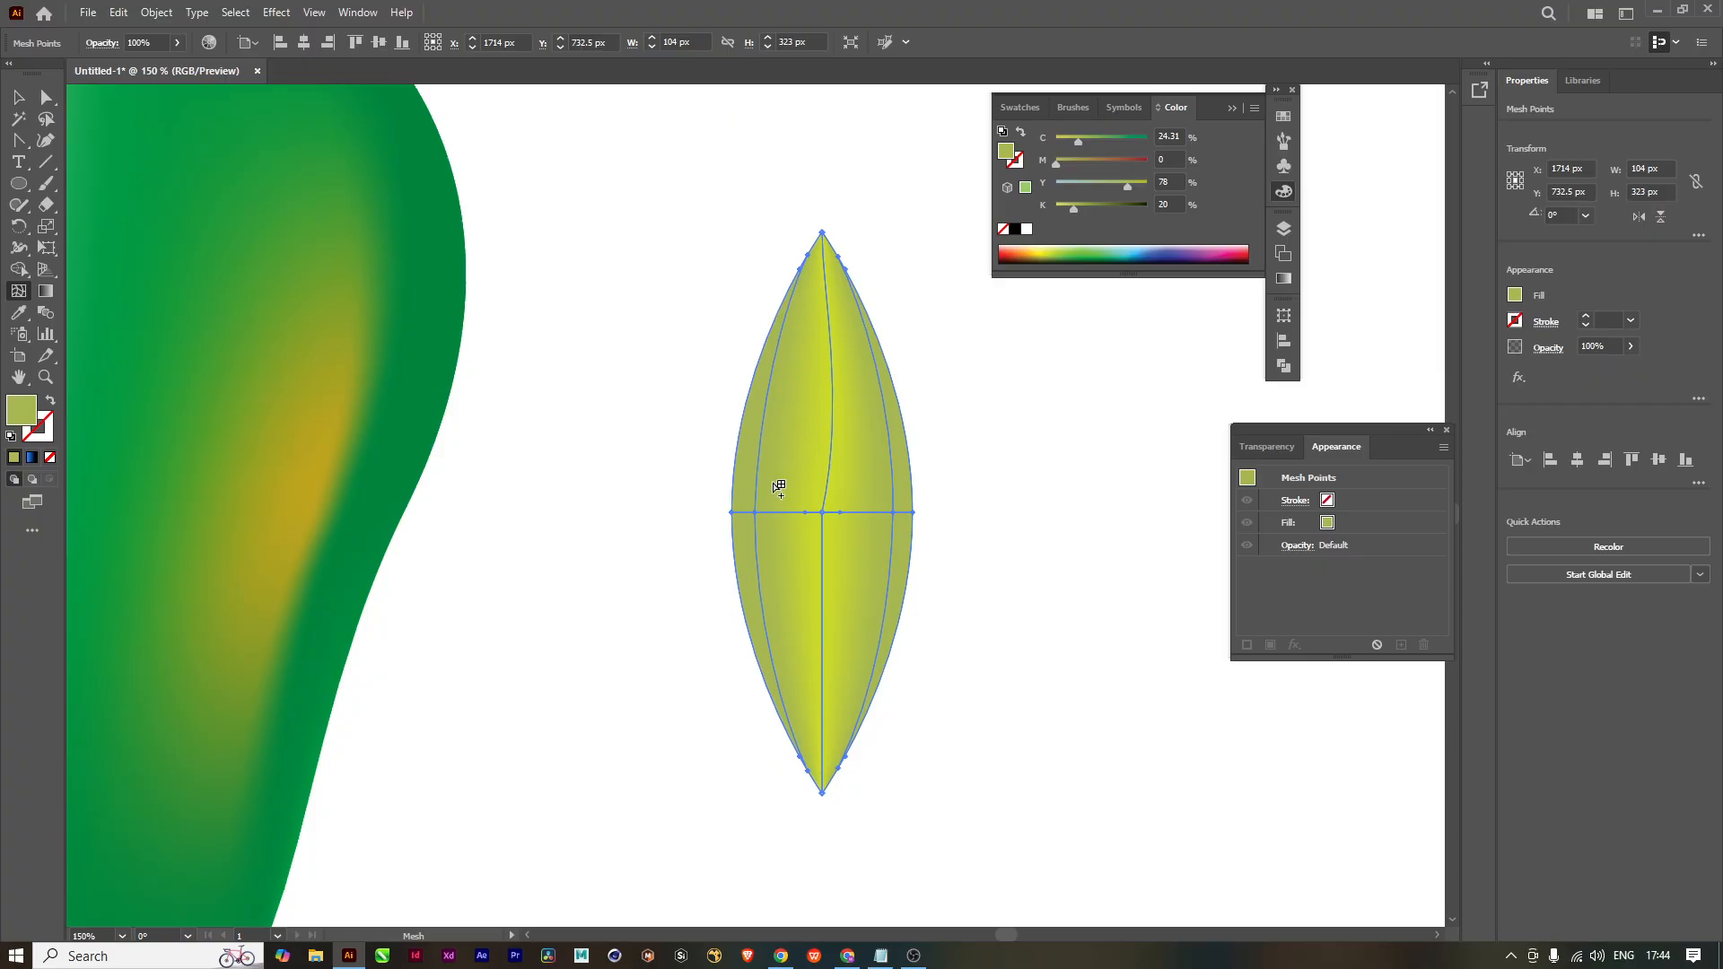
Step: Recolour the leaf's left-middle mesh point bright green (C 69.41, Y 100) and move it inward to about X 1692 px
{"action": "left_click", "coordinate": [756, 512]}
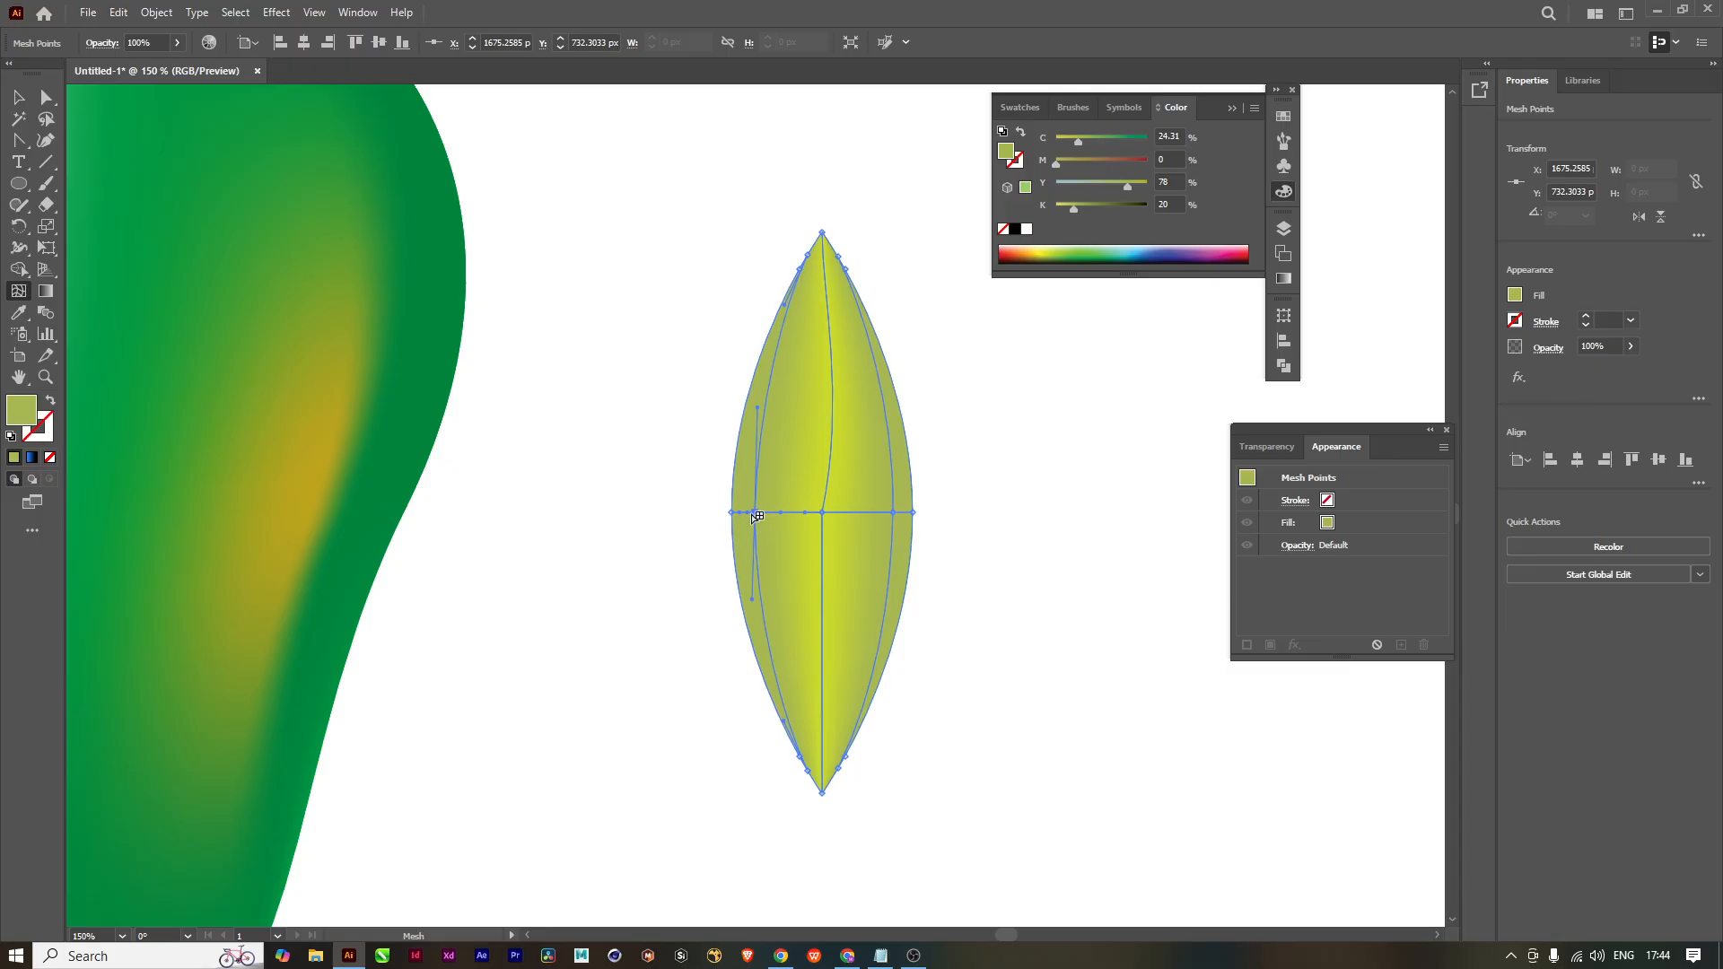
{"action": "left_click", "coordinate": [1079, 247]}
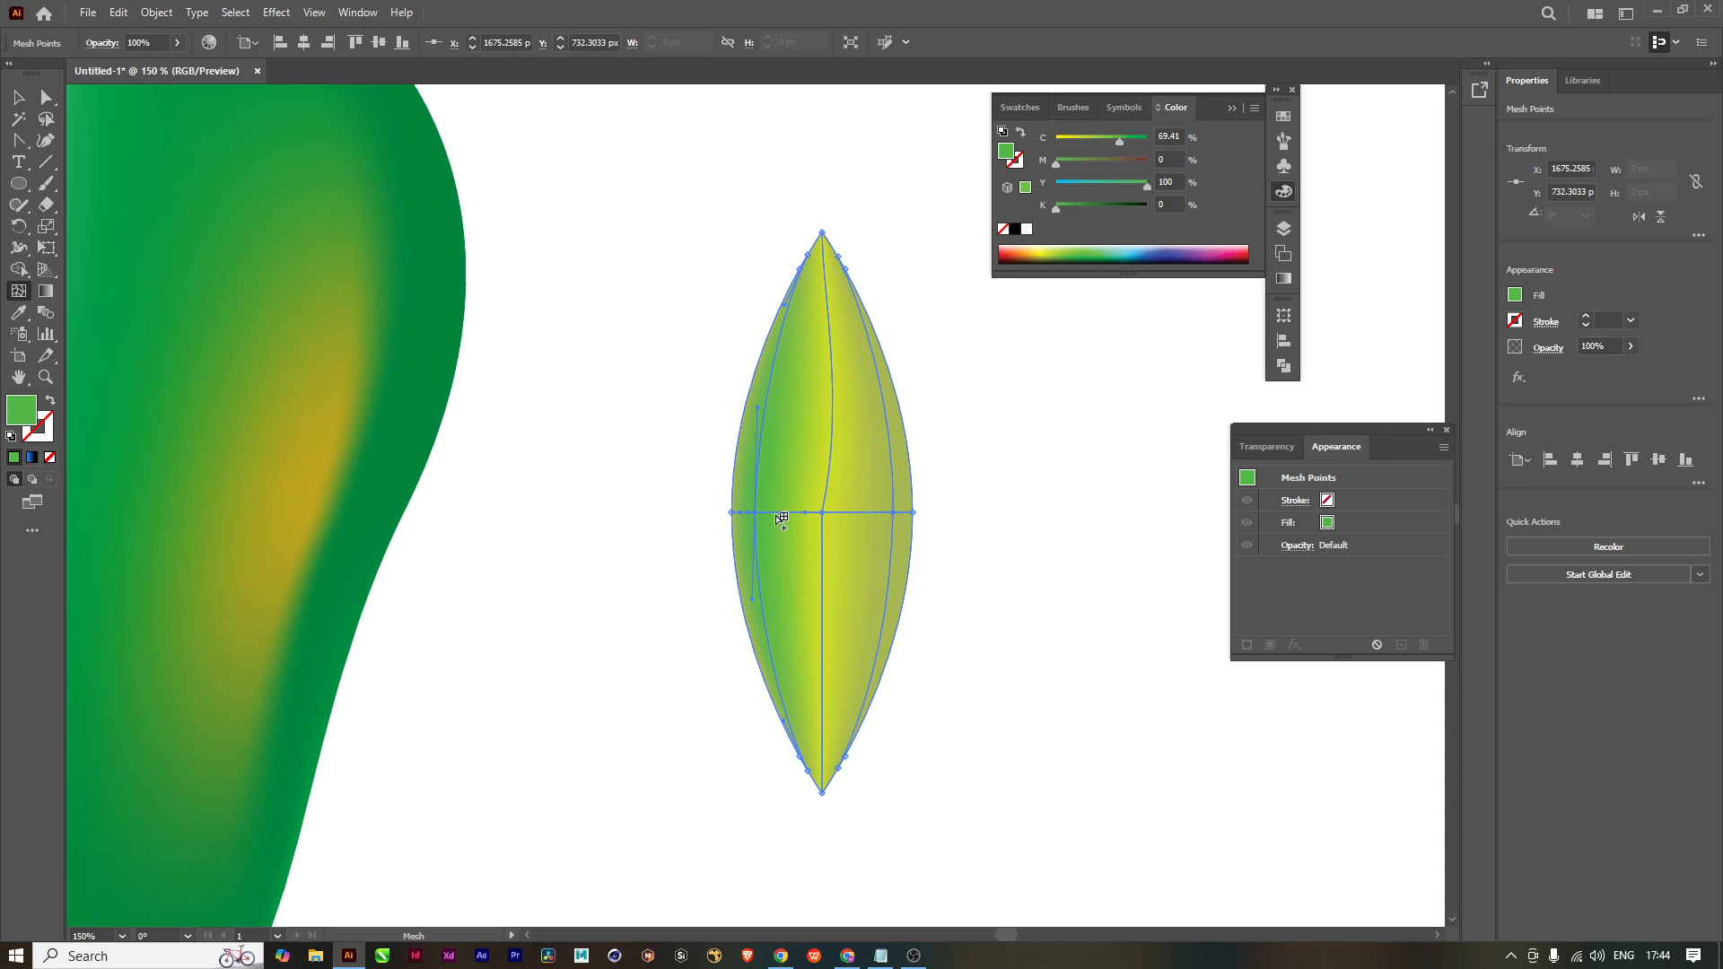
{"action": "scroll", "coordinate": [761, 525], "scroll_direction": "up", "scroll_amount": 2}
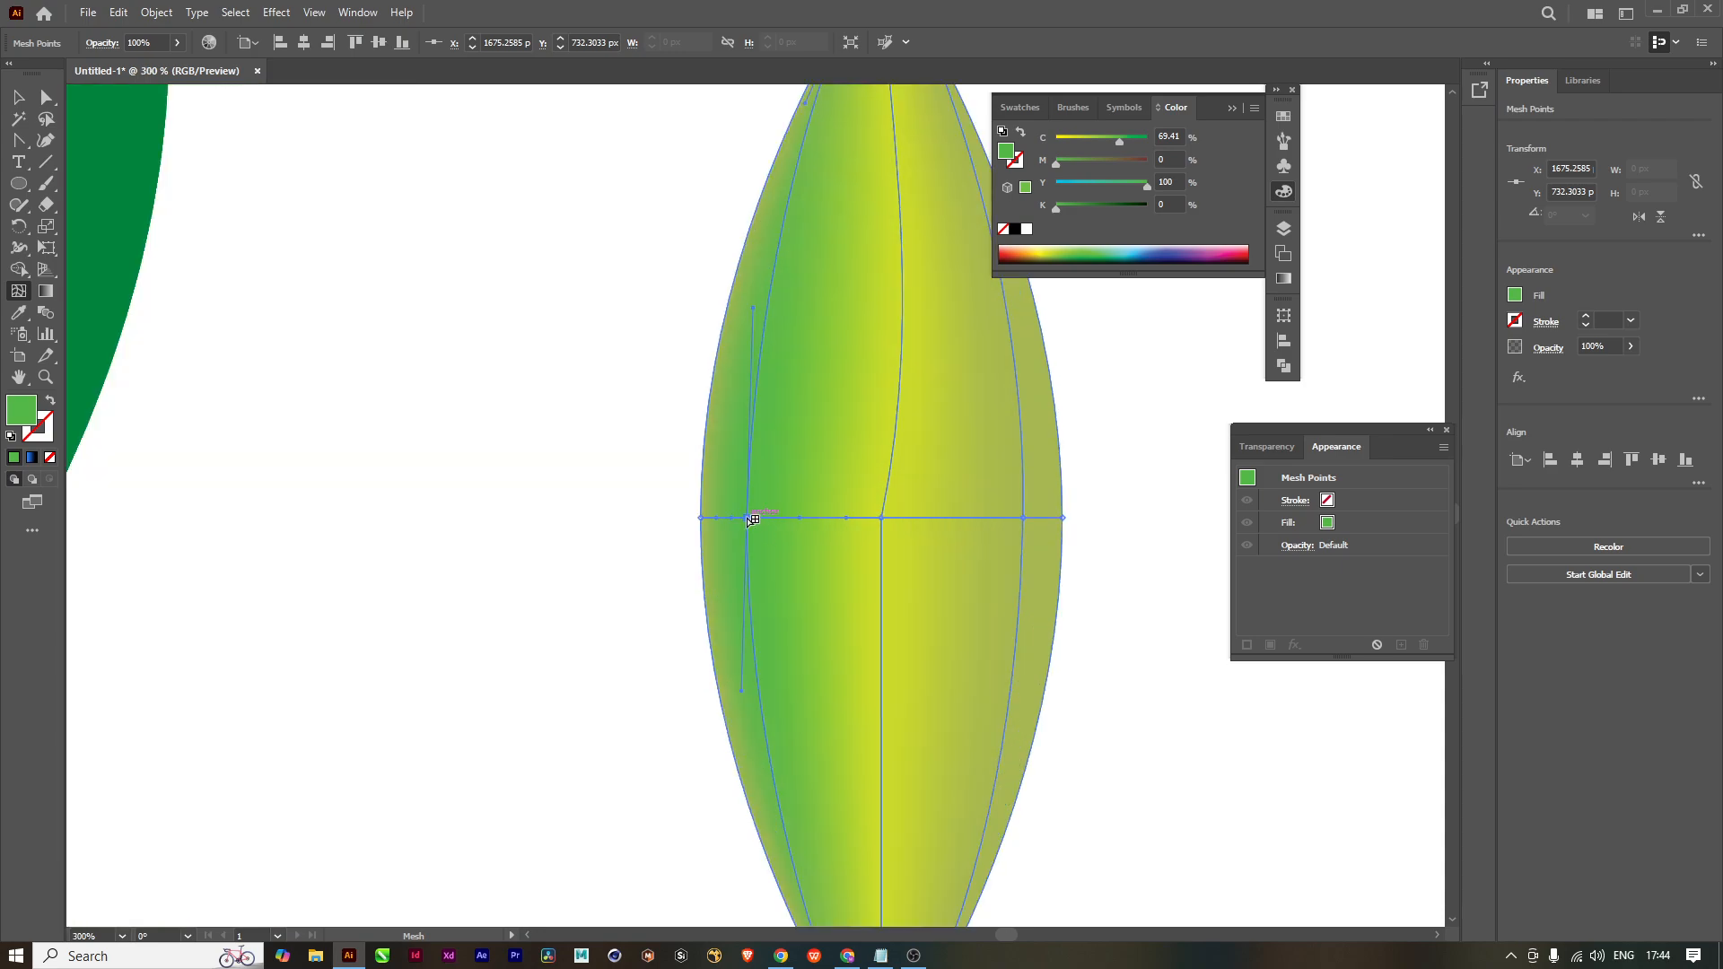
{"action": "left_click_drag", "start_coordinate": [749, 518], "coordinate": [807, 518]}
{"action": "scroll", "coordinate": [1046, 612], "scroll_direction": "down", "scroll_amount": 1, "text": "alt"}
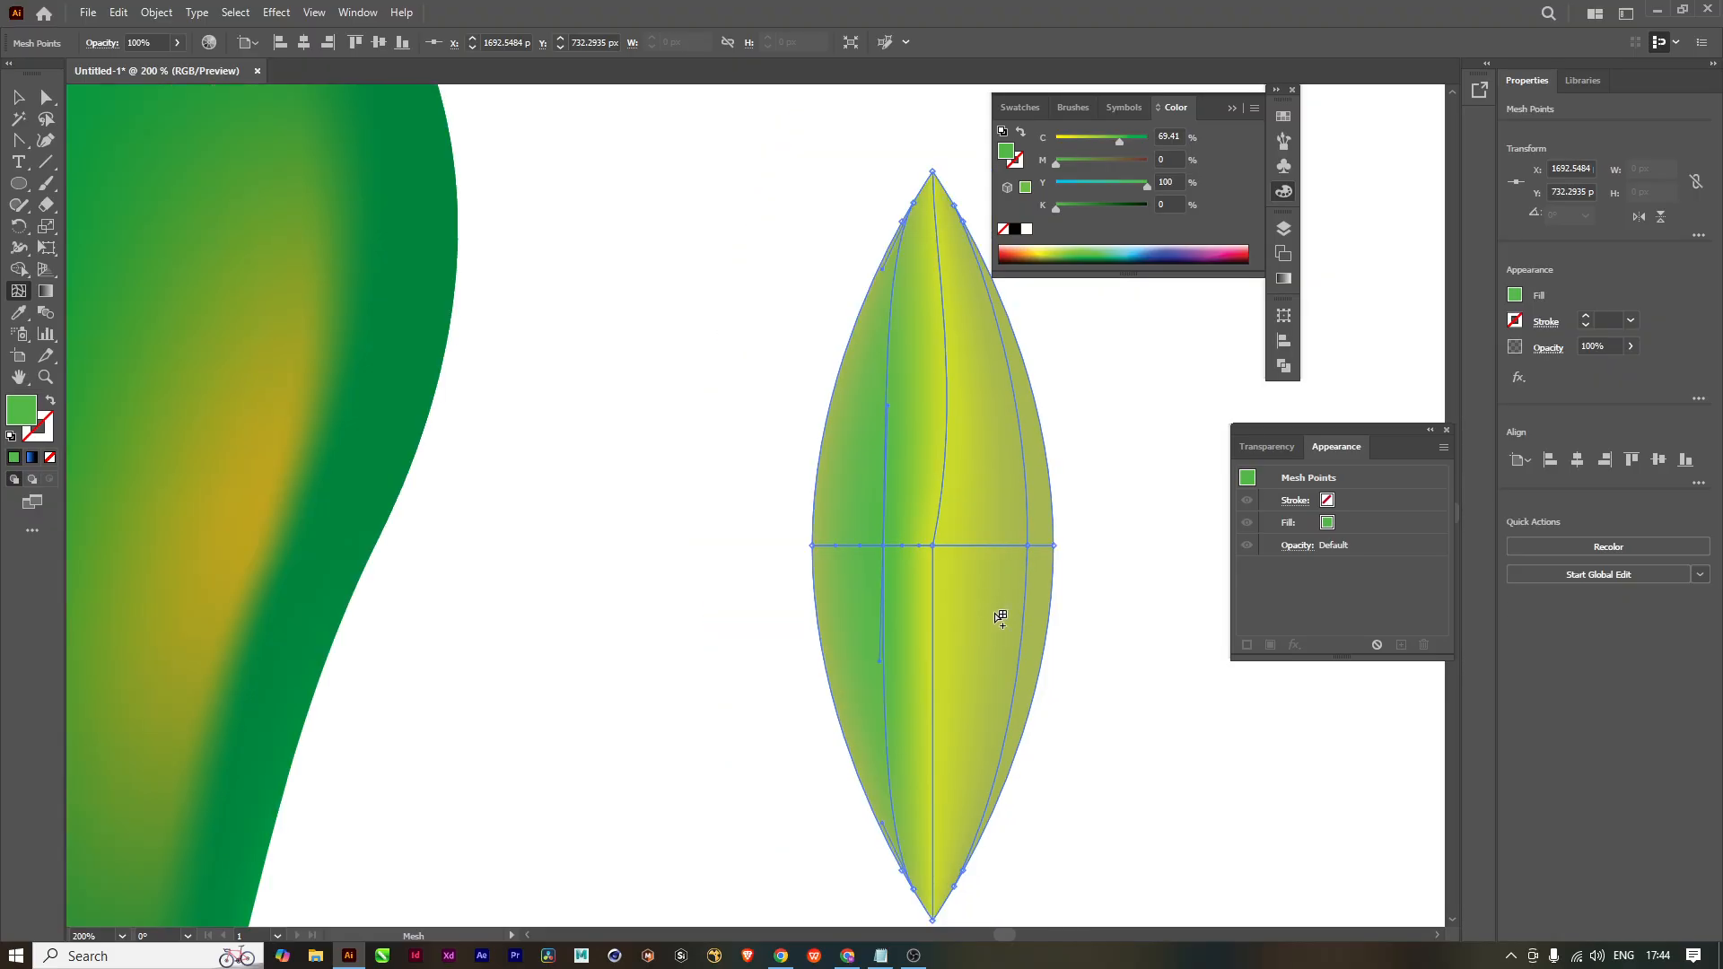
{"action": "scroll", "coordinate": [971, 598], "scroll_direction": "up", "scroll_amount": 1, "text": "alt"}
{"action": "scroll", "coordinate": [971, 601], "scroll_direction": "down", "scroll_amount": 1, "text": "alt"}
{"action": "key", "text": "v"}
{"action": "left_click", "coordinate": [700, 523]}
Step: Add a green mesh point on the leaf's right vertical mesh line, just above the middle row at about Y 714 px
{"action": "scroll", "coordinate": [942, 604], "scroll_direction": "down", "scroll_amount": 4, "text": "alt"}
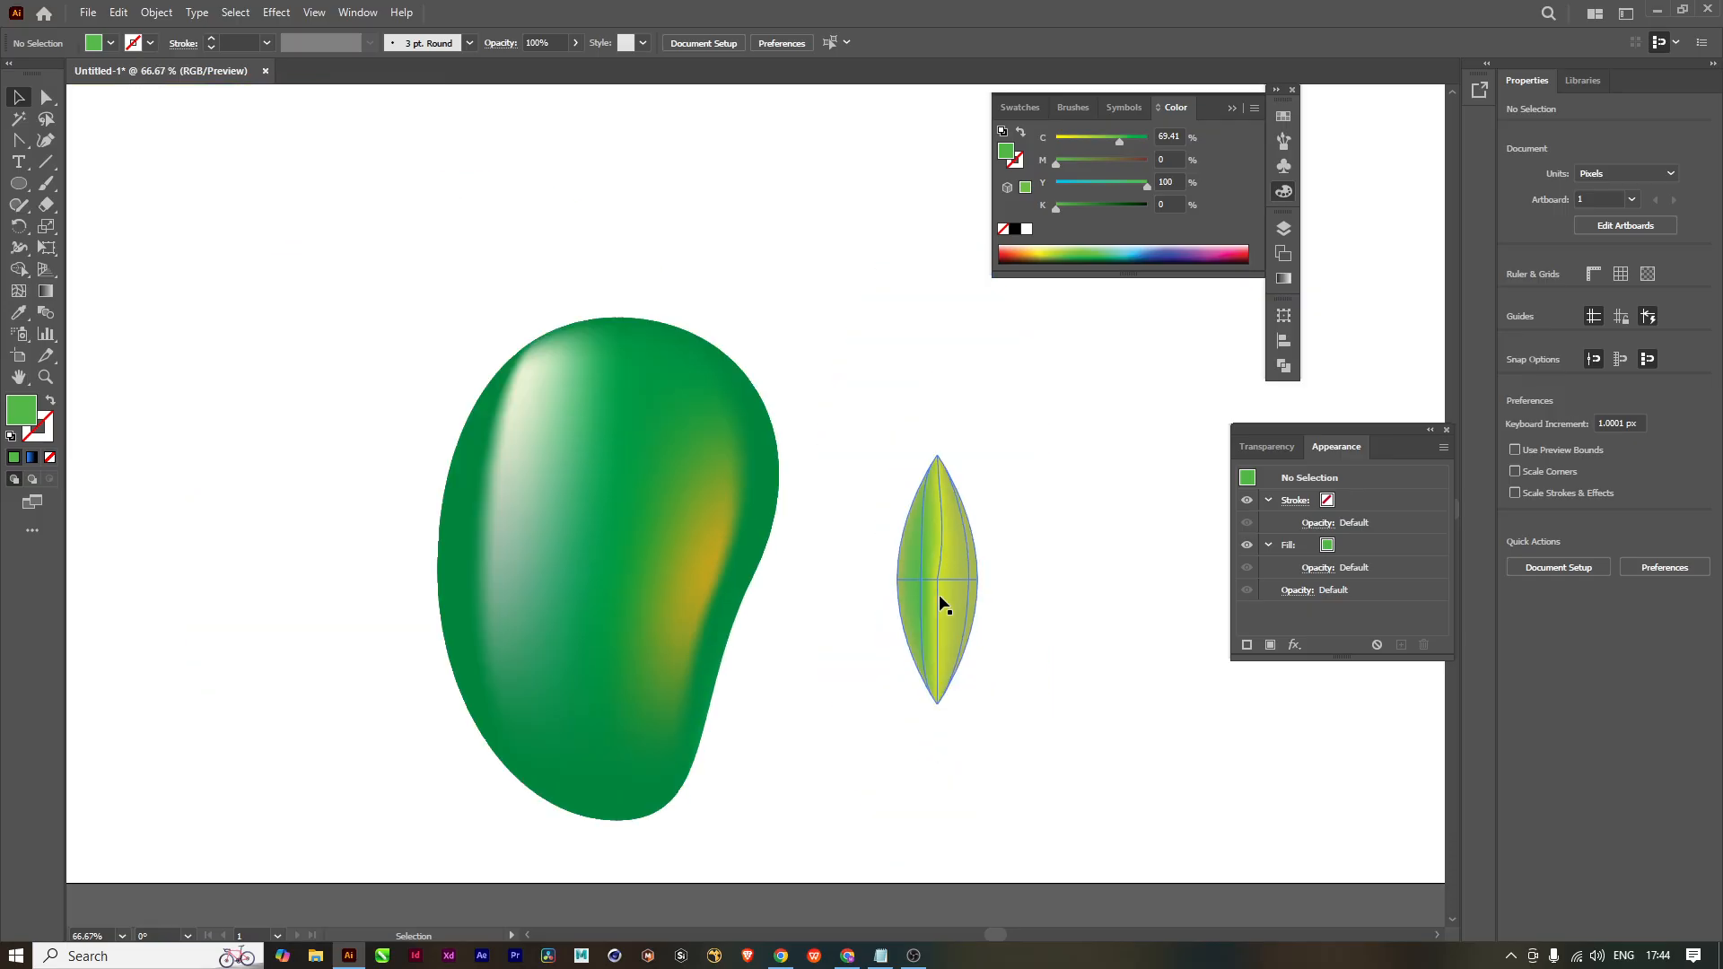
{"action": "key", "text": "space"}
{"action": "left_click_drag", "start_coordinate": [963, 637], "coordinate": [916, 598]}
{"action": "scroll", "coordinate": [934, 589], "scroll_direction": "up", "scroll_amount": 4, "text": "alt"}
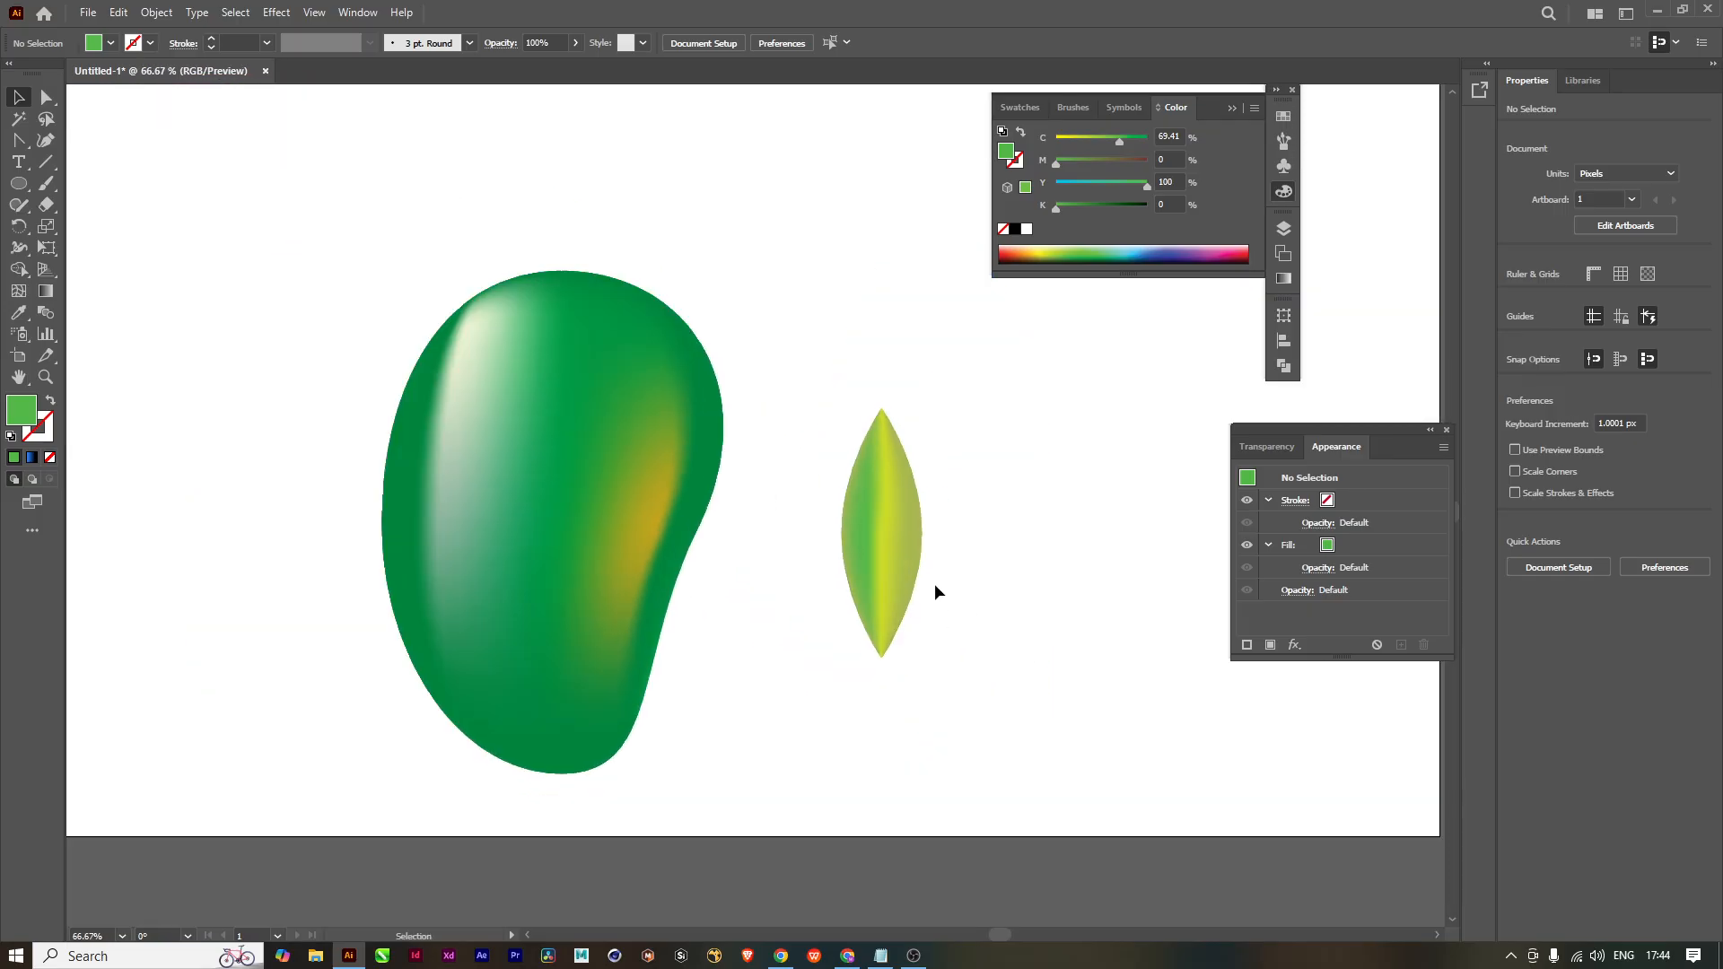
{"action": "scroll", "coordinate": [935, 585], "scroll_direction": "down", "scroll_amount": 2, "text": "alt"}
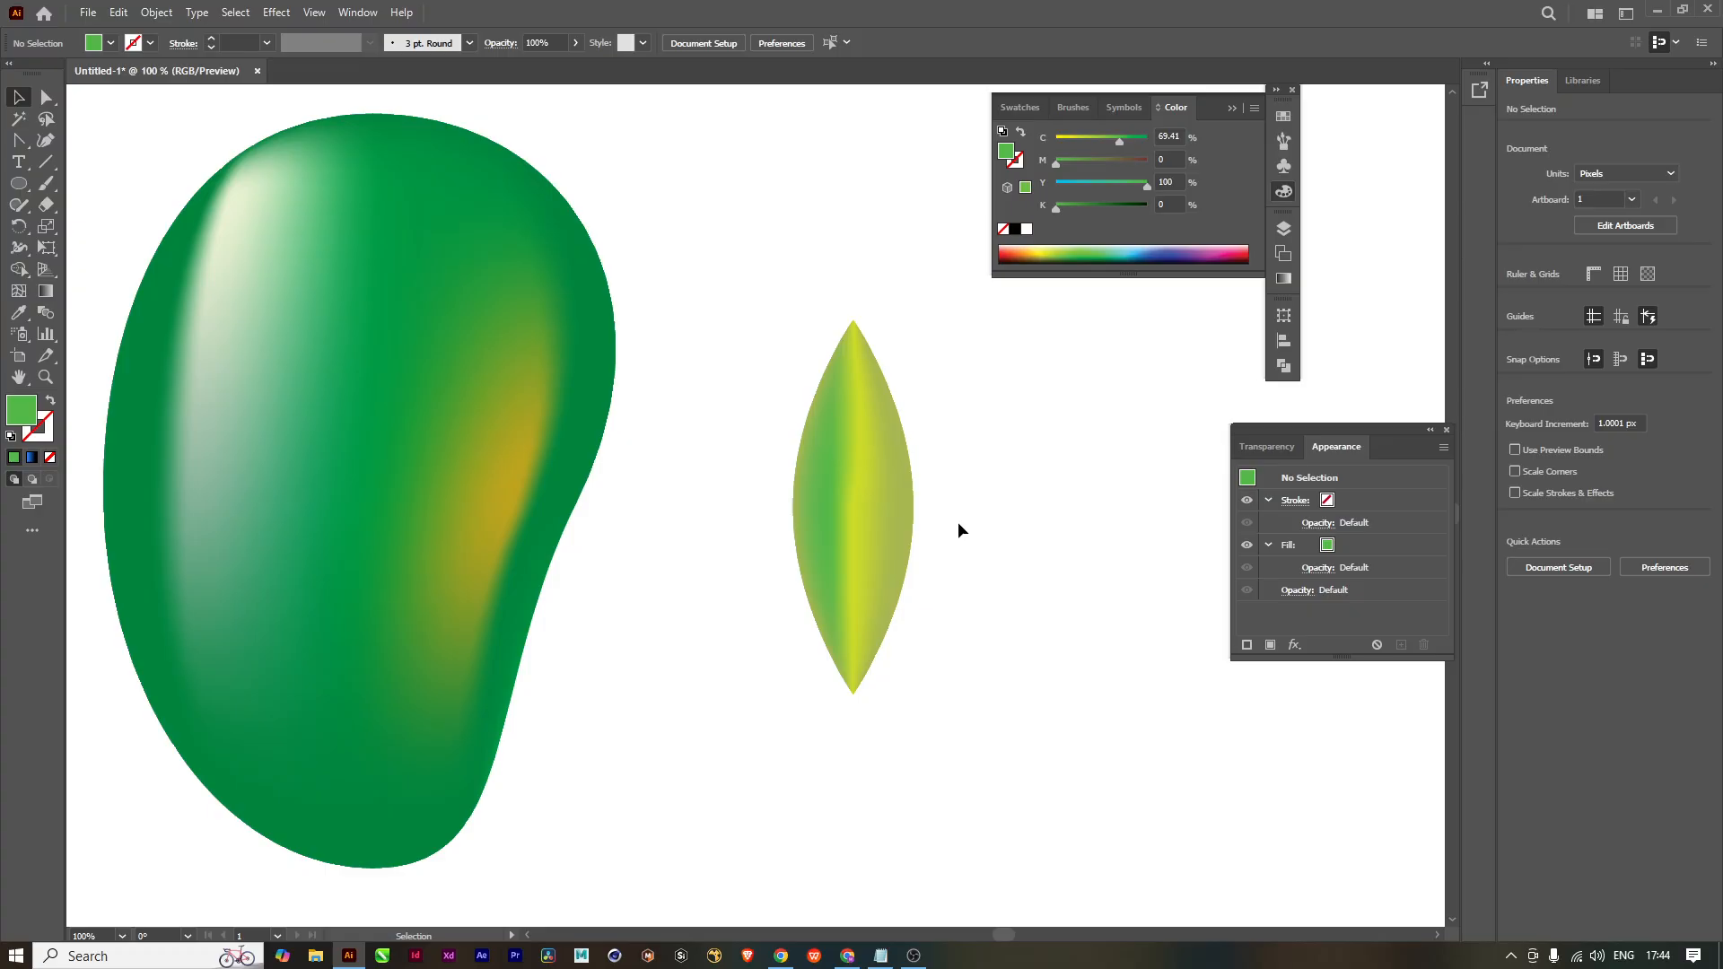
{"action": "key", "text": "u"}
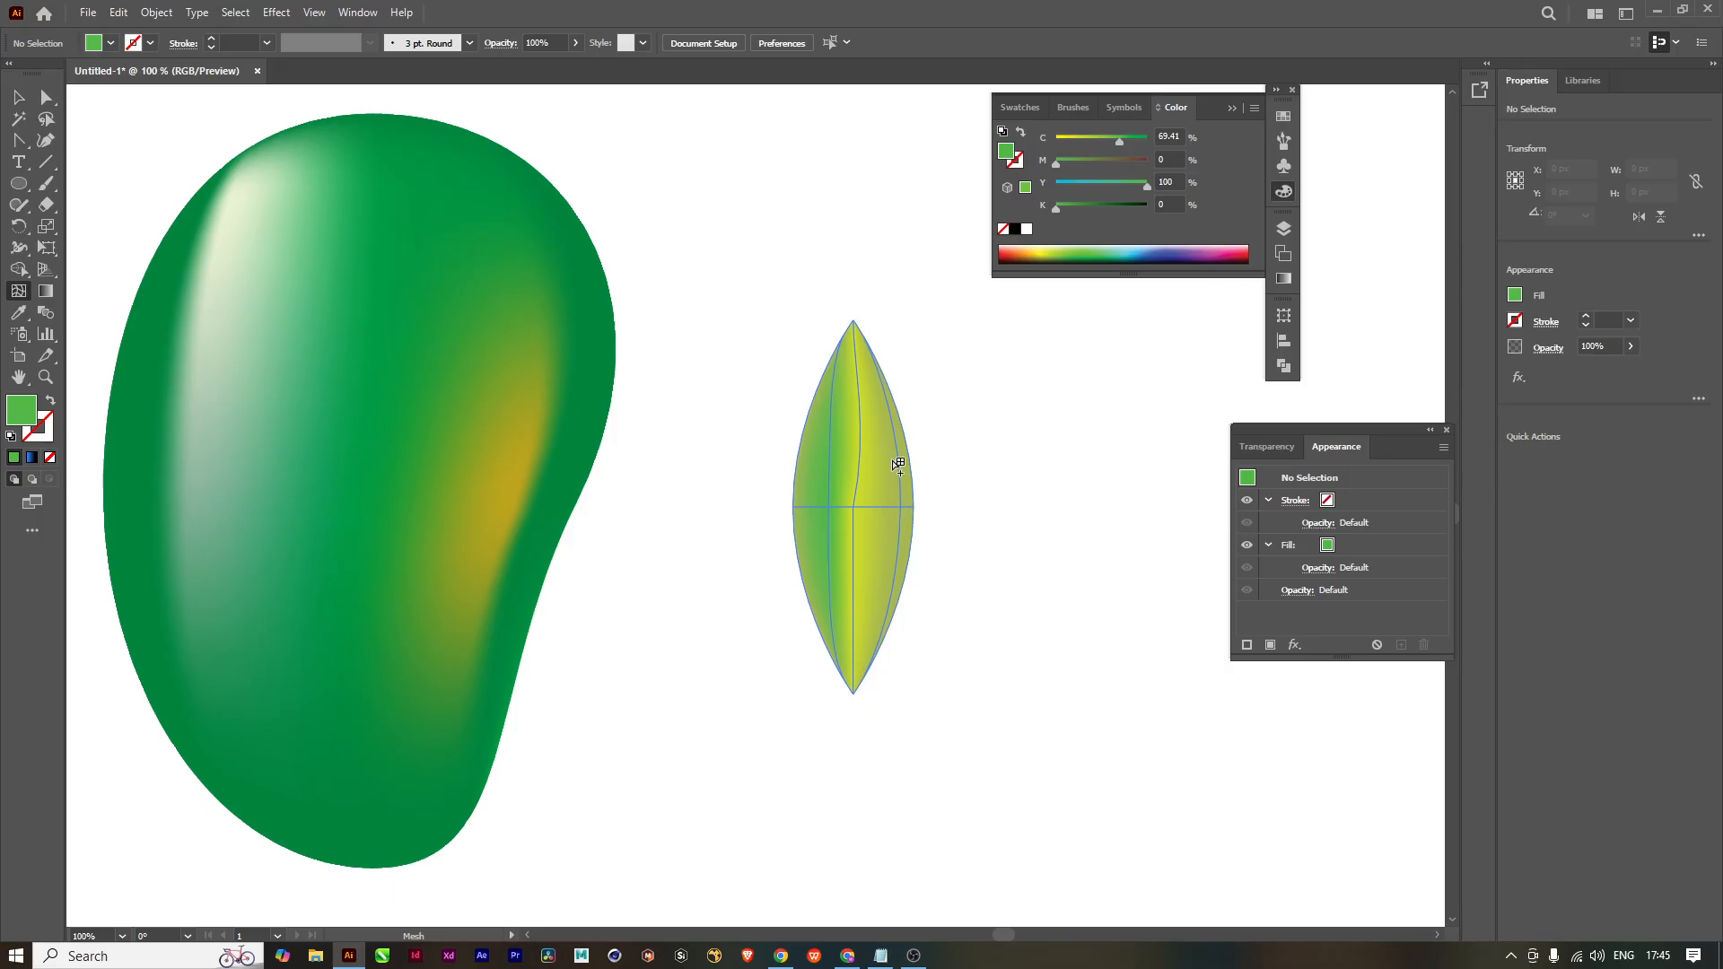
{"action": "left_click", "coordinate": [898, 485]}
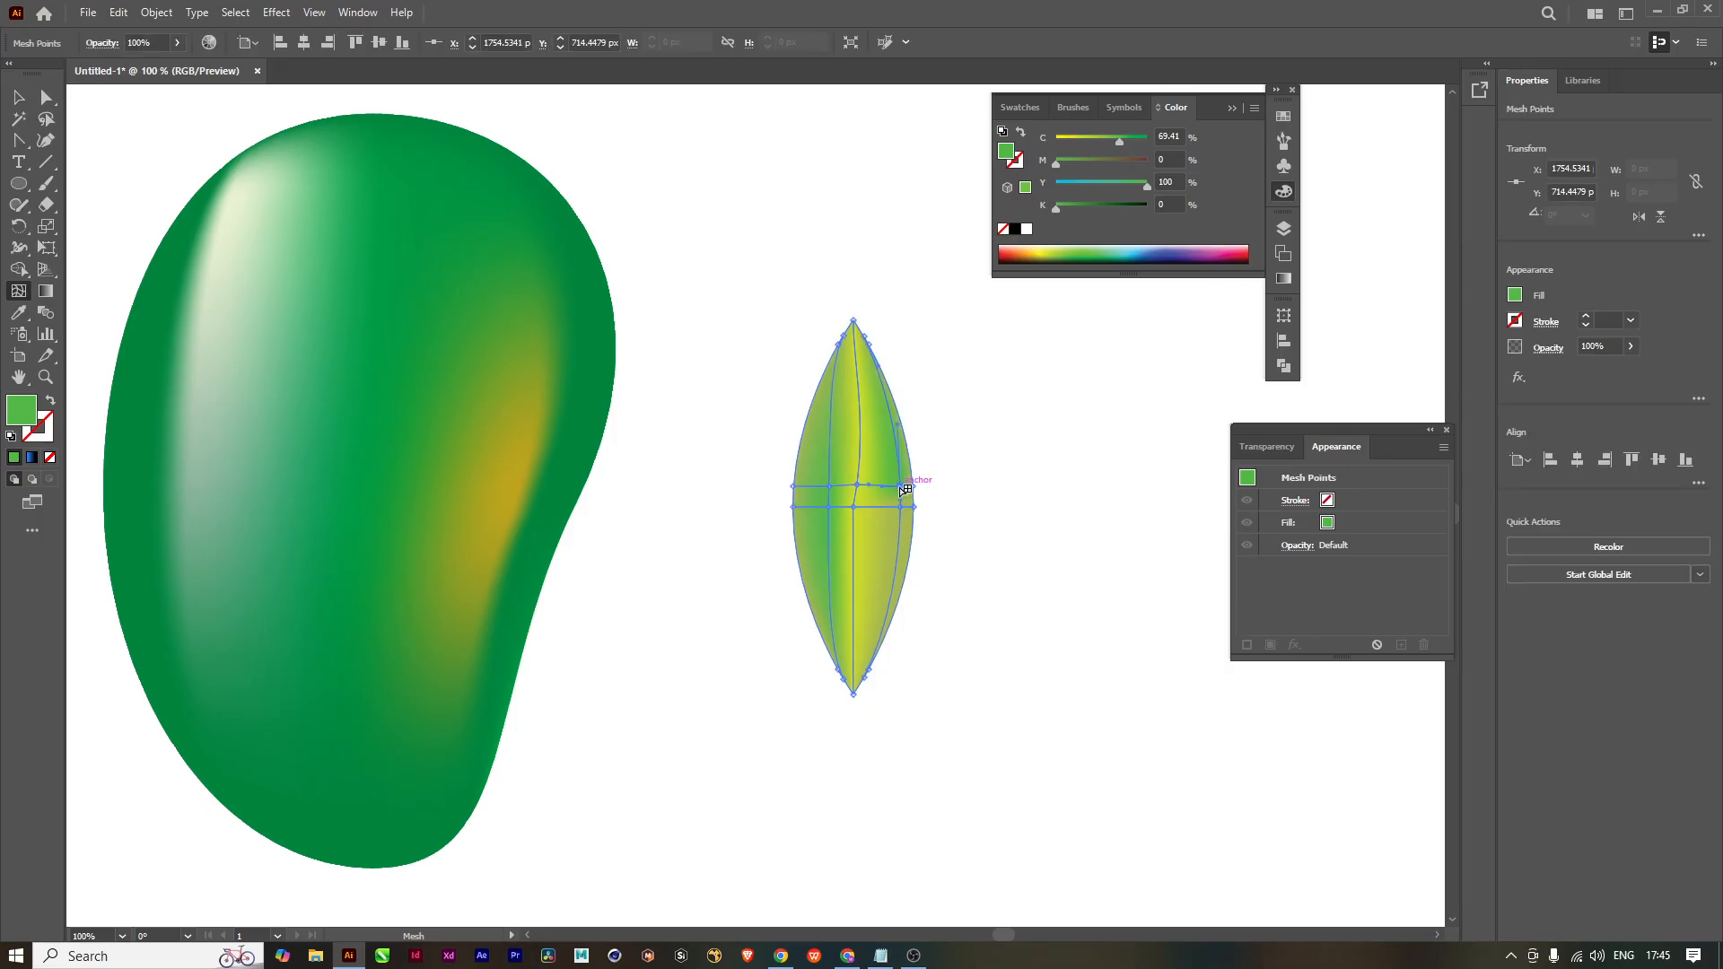
Step: Try a sampled yellow-green on the new mesh point, then a dark green at C 86.27, M 20, Y 100, K 7.45
{"action": "scroll", "coordinate": [930, 527], "scroll_direction": "down", "scroll_amount": 1, "text": "alt"}
{"action": "scroll", "coordinate": [931, 527], "scroll_direction": "up", "scroll_amount": 5, "text": "alt"}
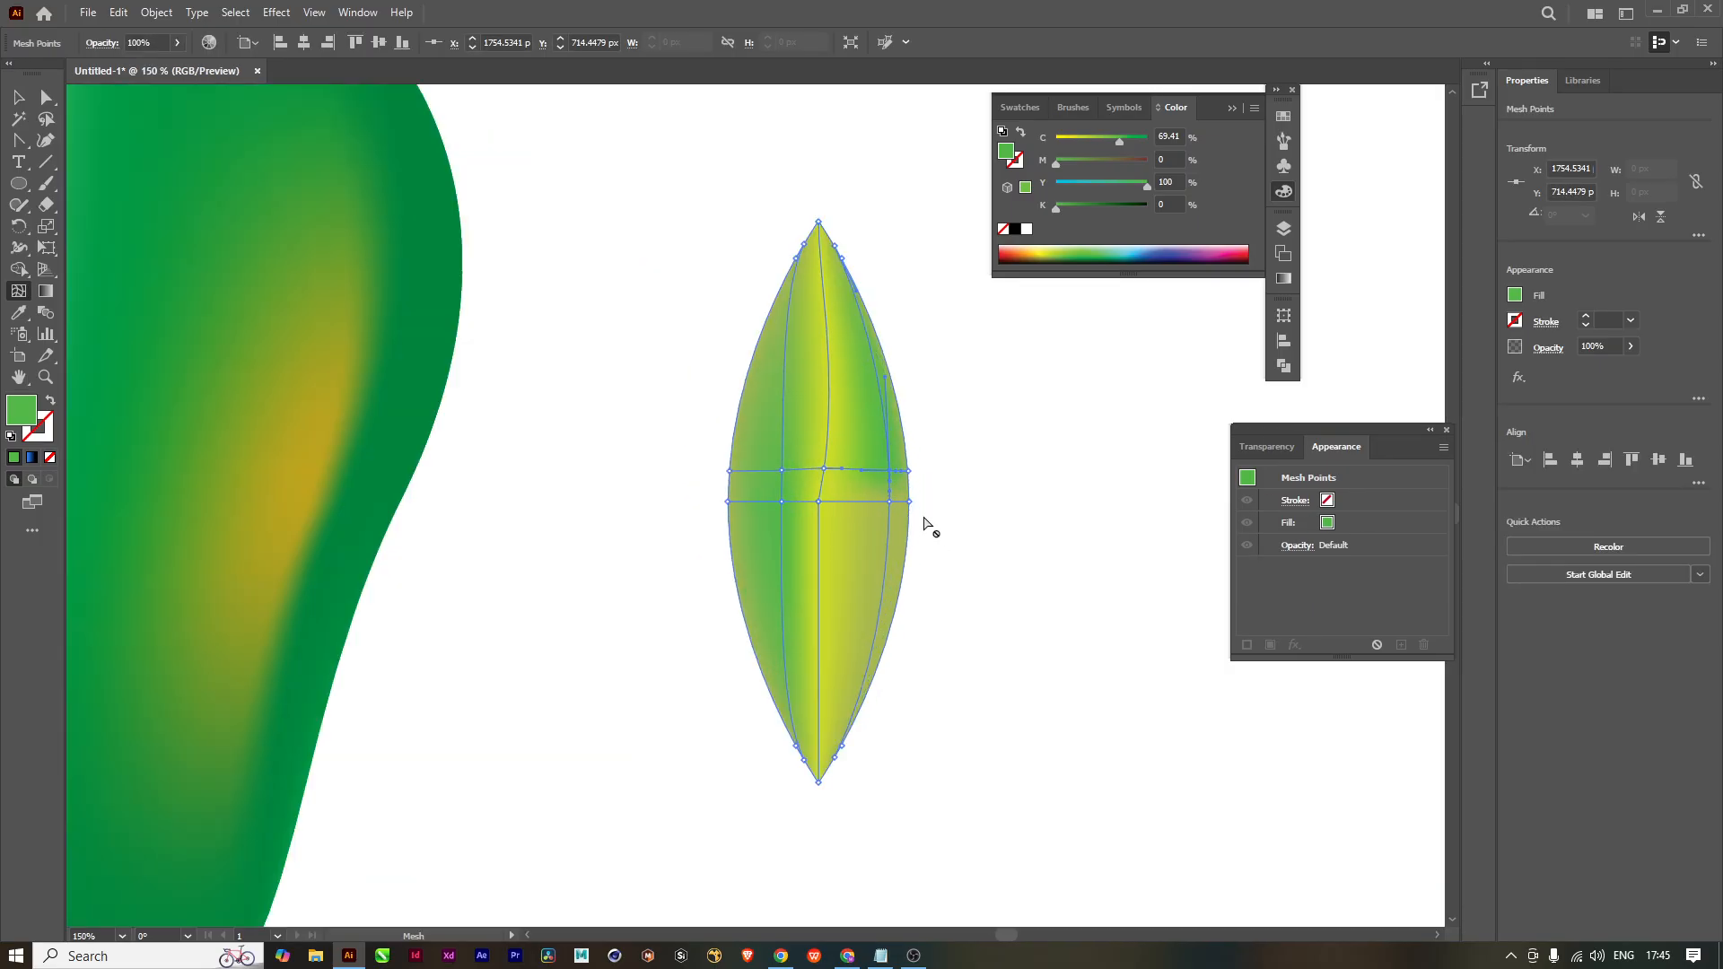
{"action": "scroll", "coordinate": [930, 526], "scroll_direction": "down", "scroll_amount": 1, "text": "alt"}
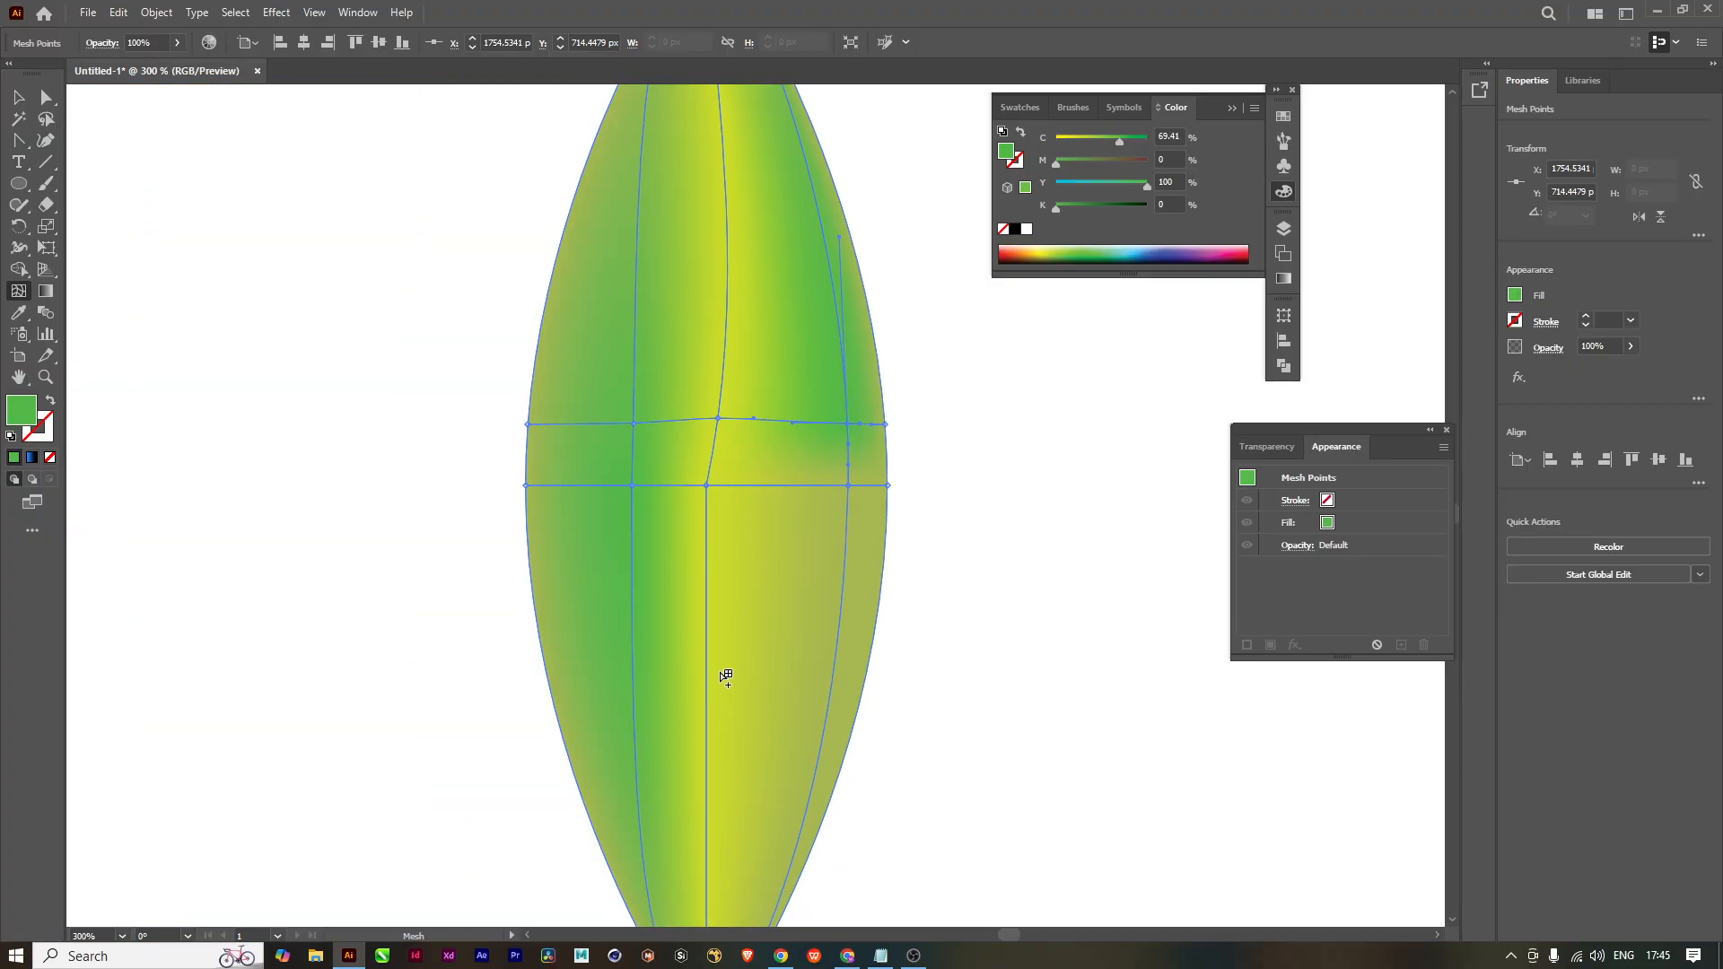
{"action": "key", "text": "i"}
{"action": "left_click", "coordinate": [743, 652]}
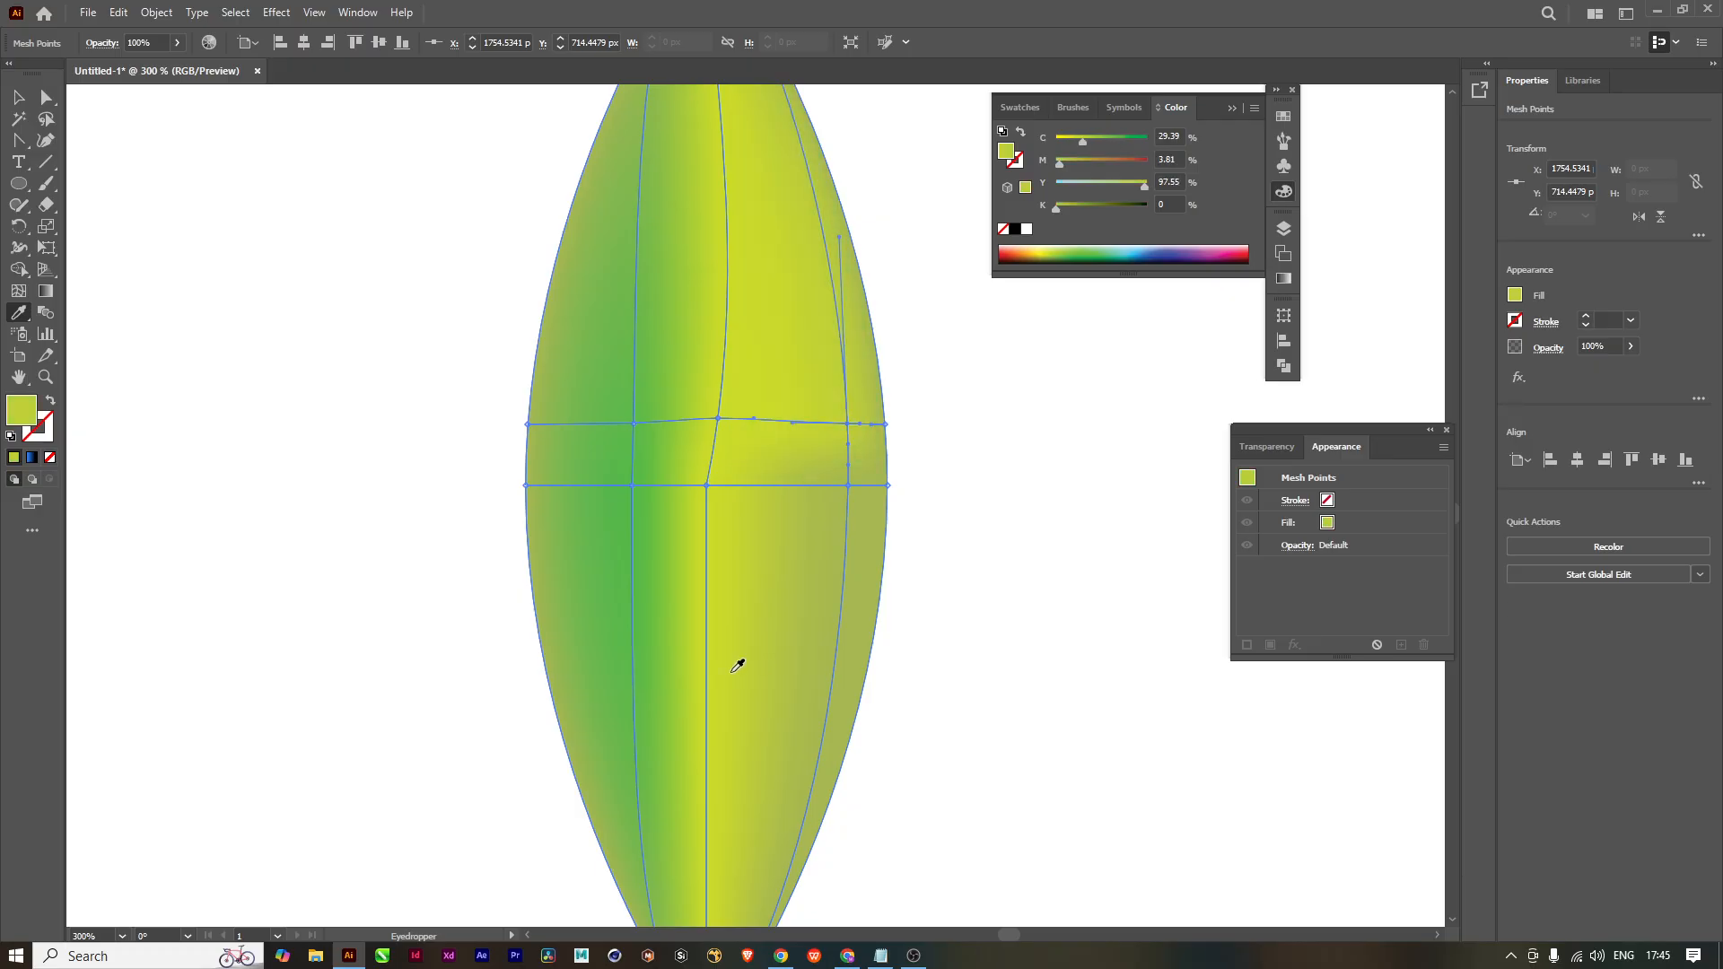
{"action": "scroll", "coordinate": [820, 614], "scroll_direction": "down", "scroll_amount": 2, "text": "alt"}
{"action": "scroll", "coordinate": [818, 614], "scroll_direction": "up", "scroll_amount": 1, "text": "alt"}
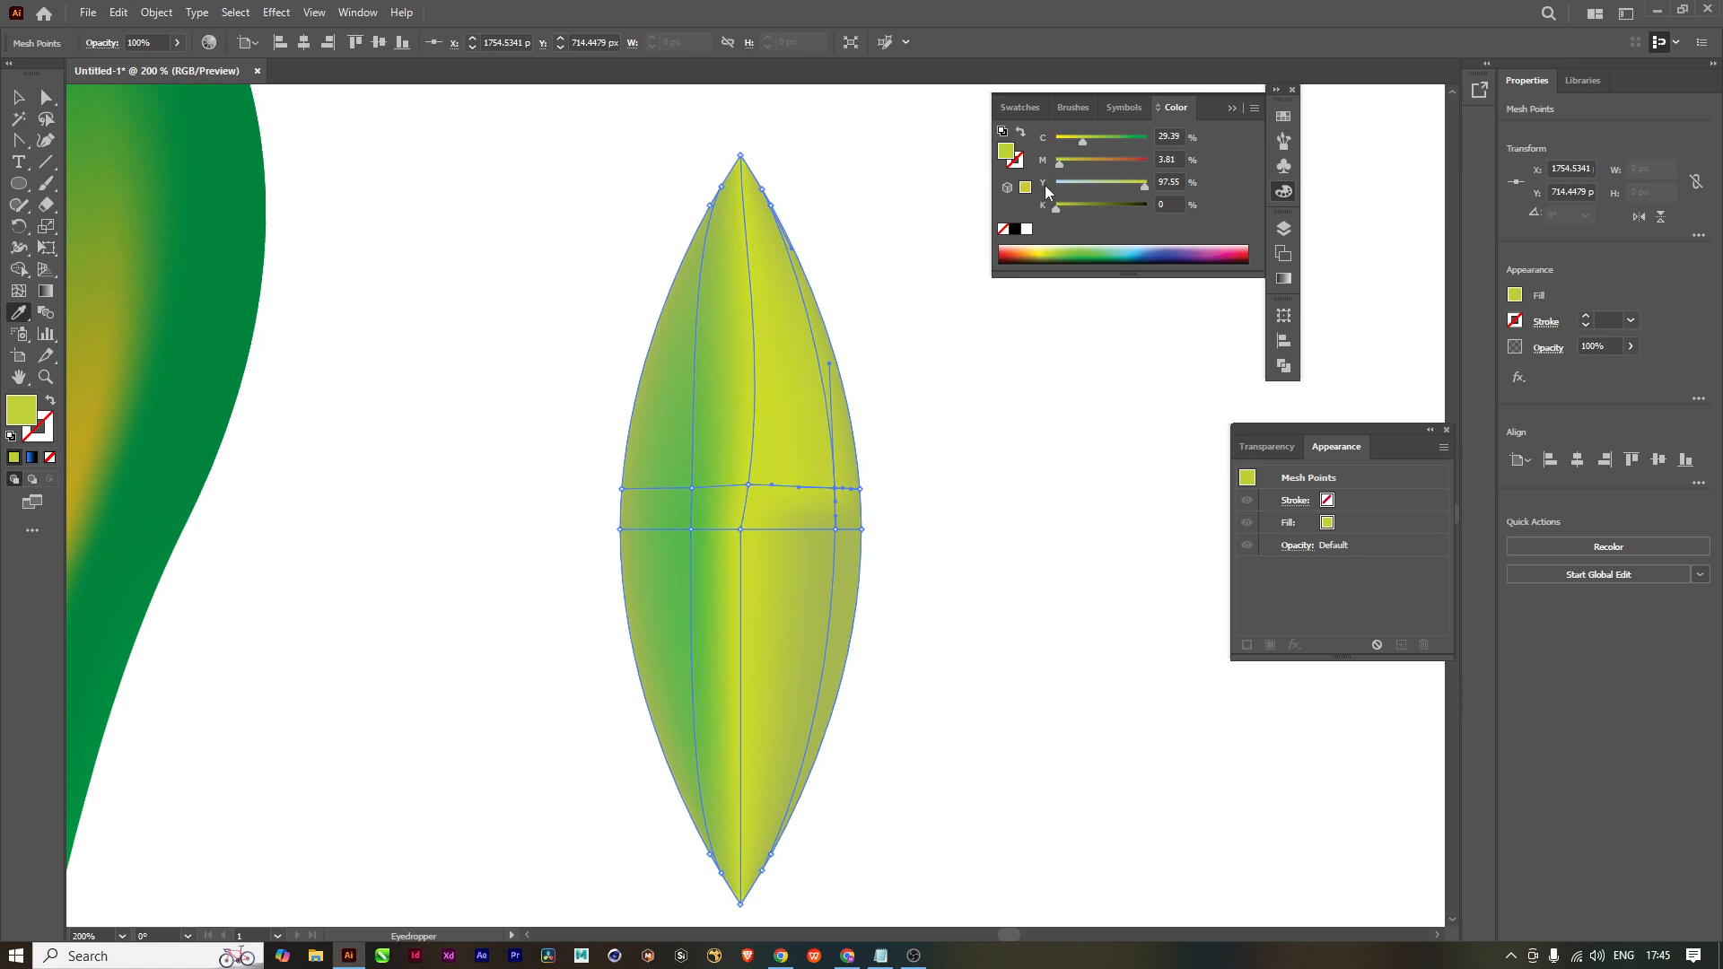
{"action": "left_click", "coordinate": [1093, 254]}
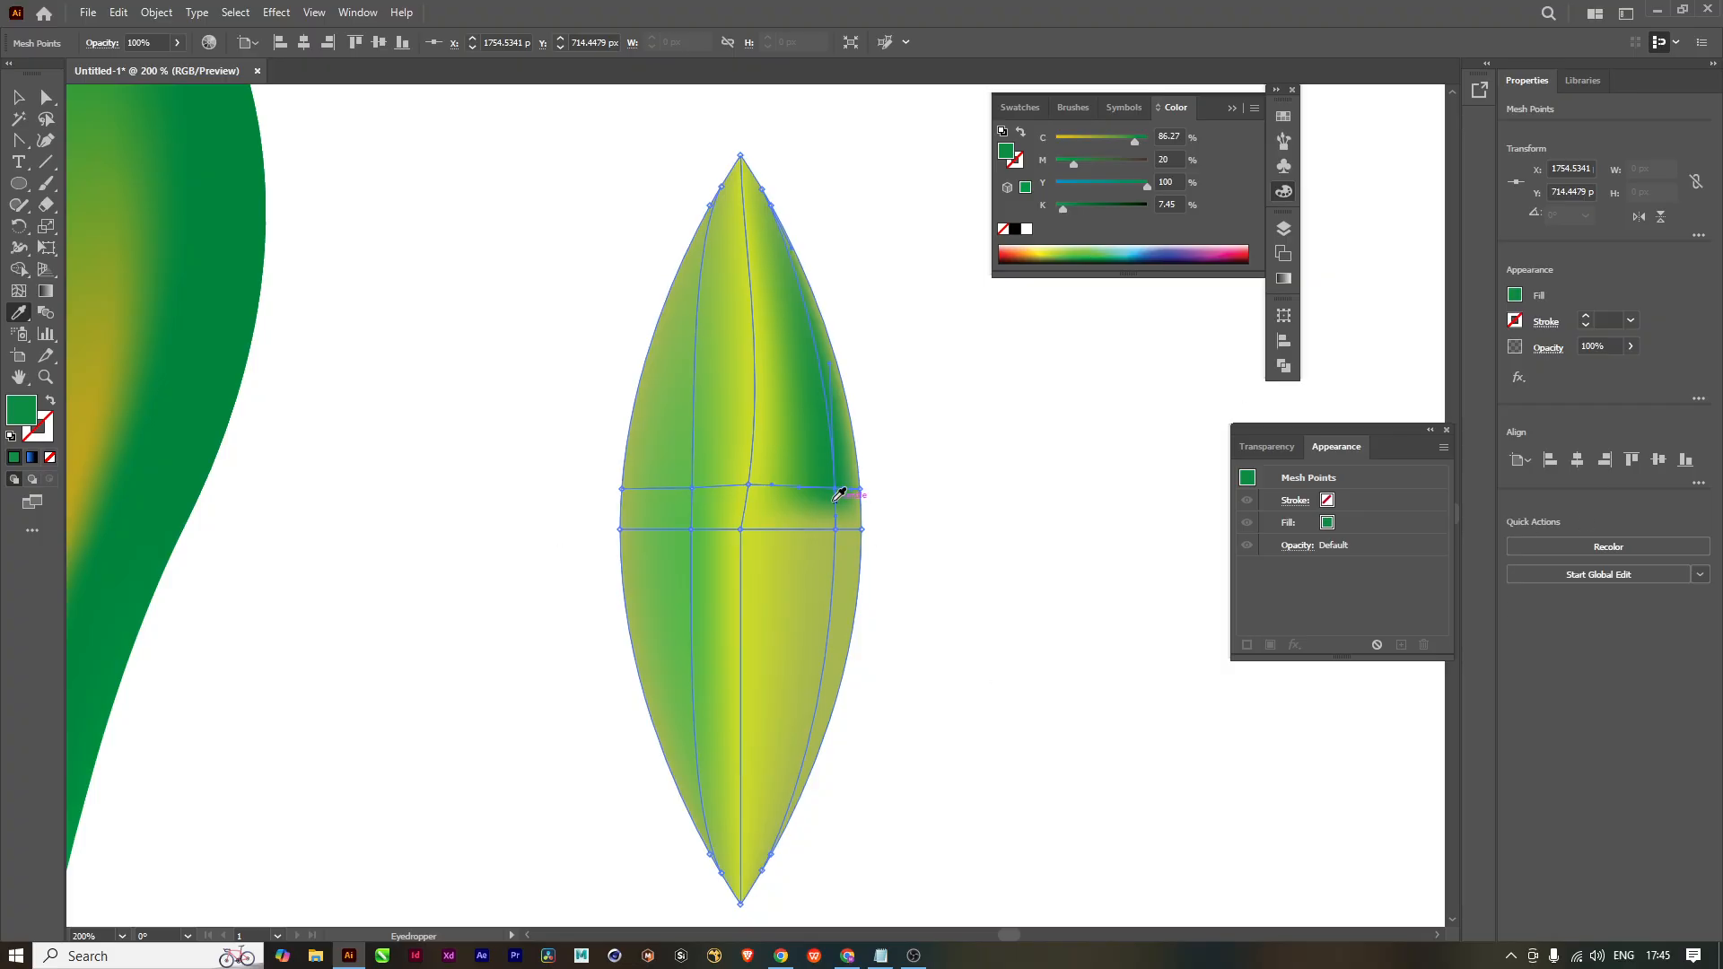
Step: Move both mesh points on the right vertical mesh line outward to about X 1758 px, closer to the leaf's edge
{"action": "key", "text": "u"}
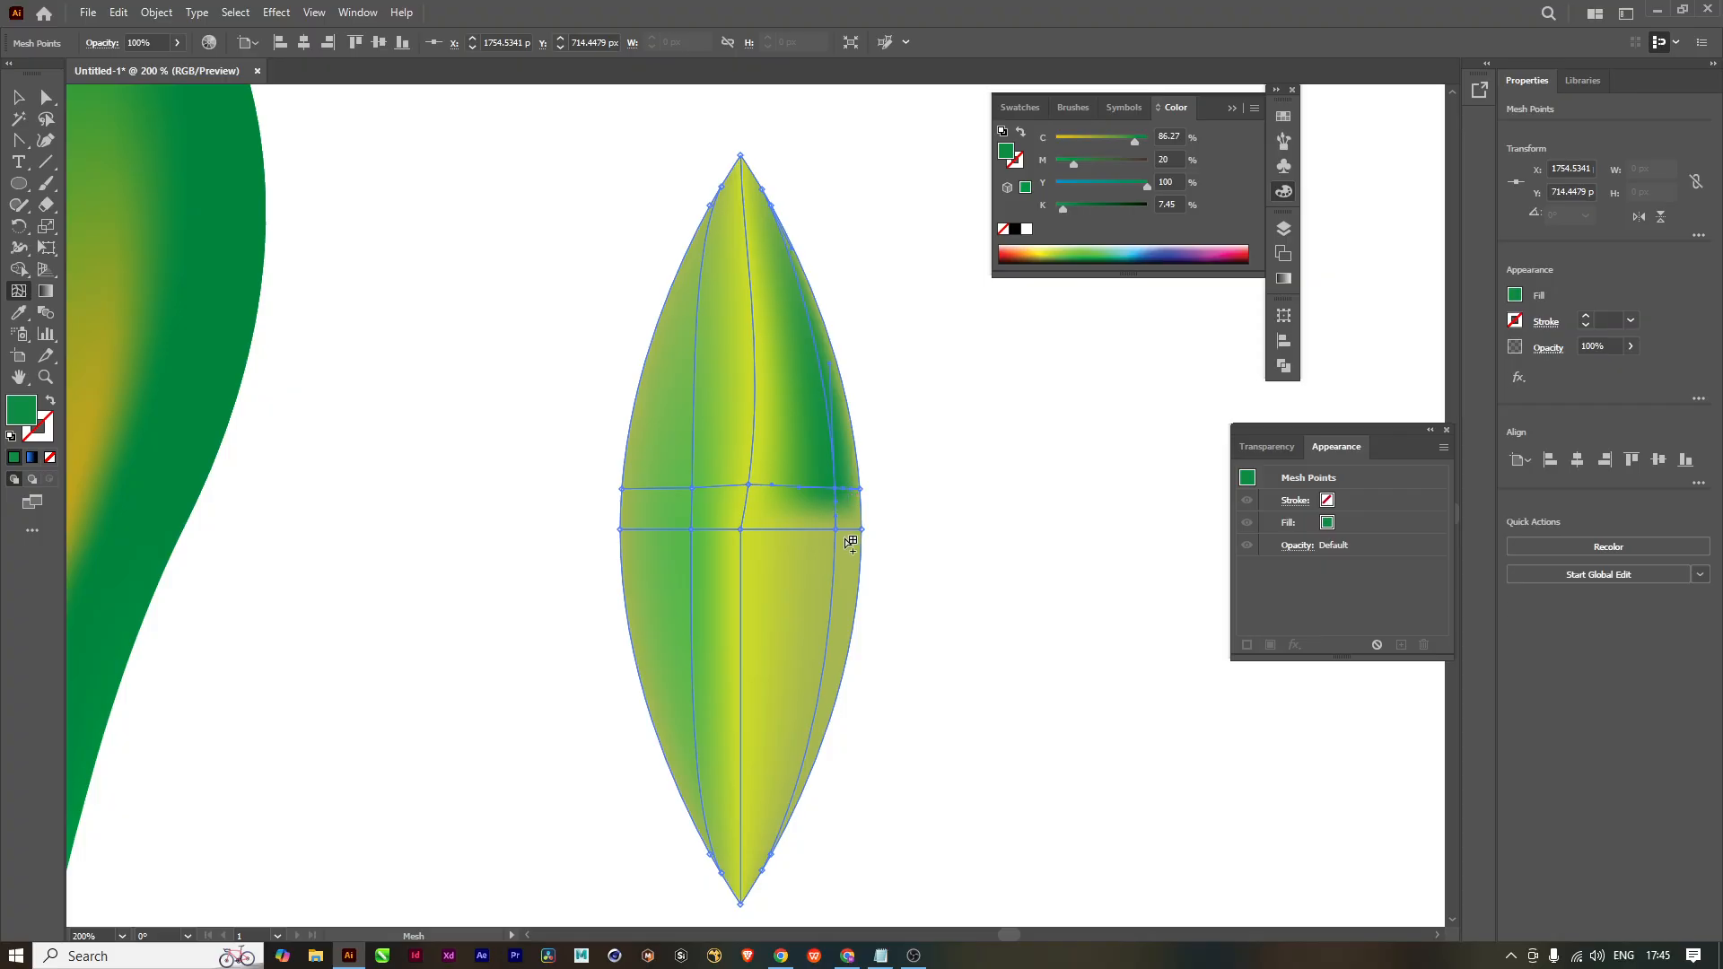
{"action": "left_click", "coordinate": [843, 486]}
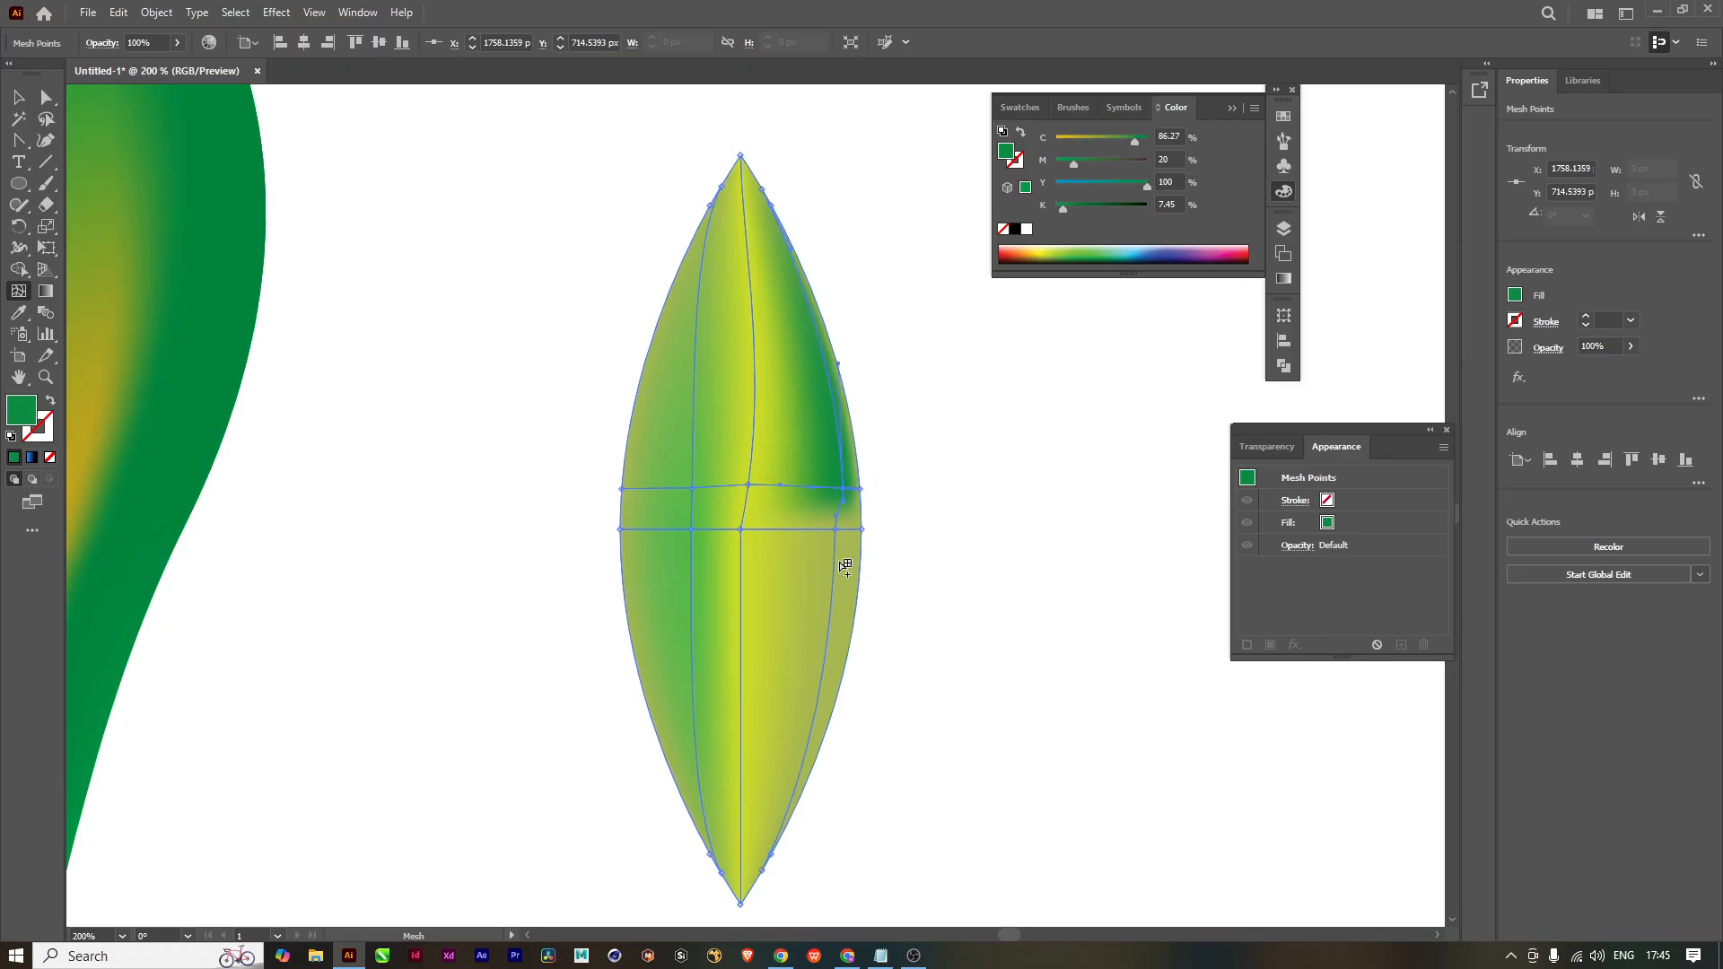
{"action": "left_click", "coordinate": [840, 531]}
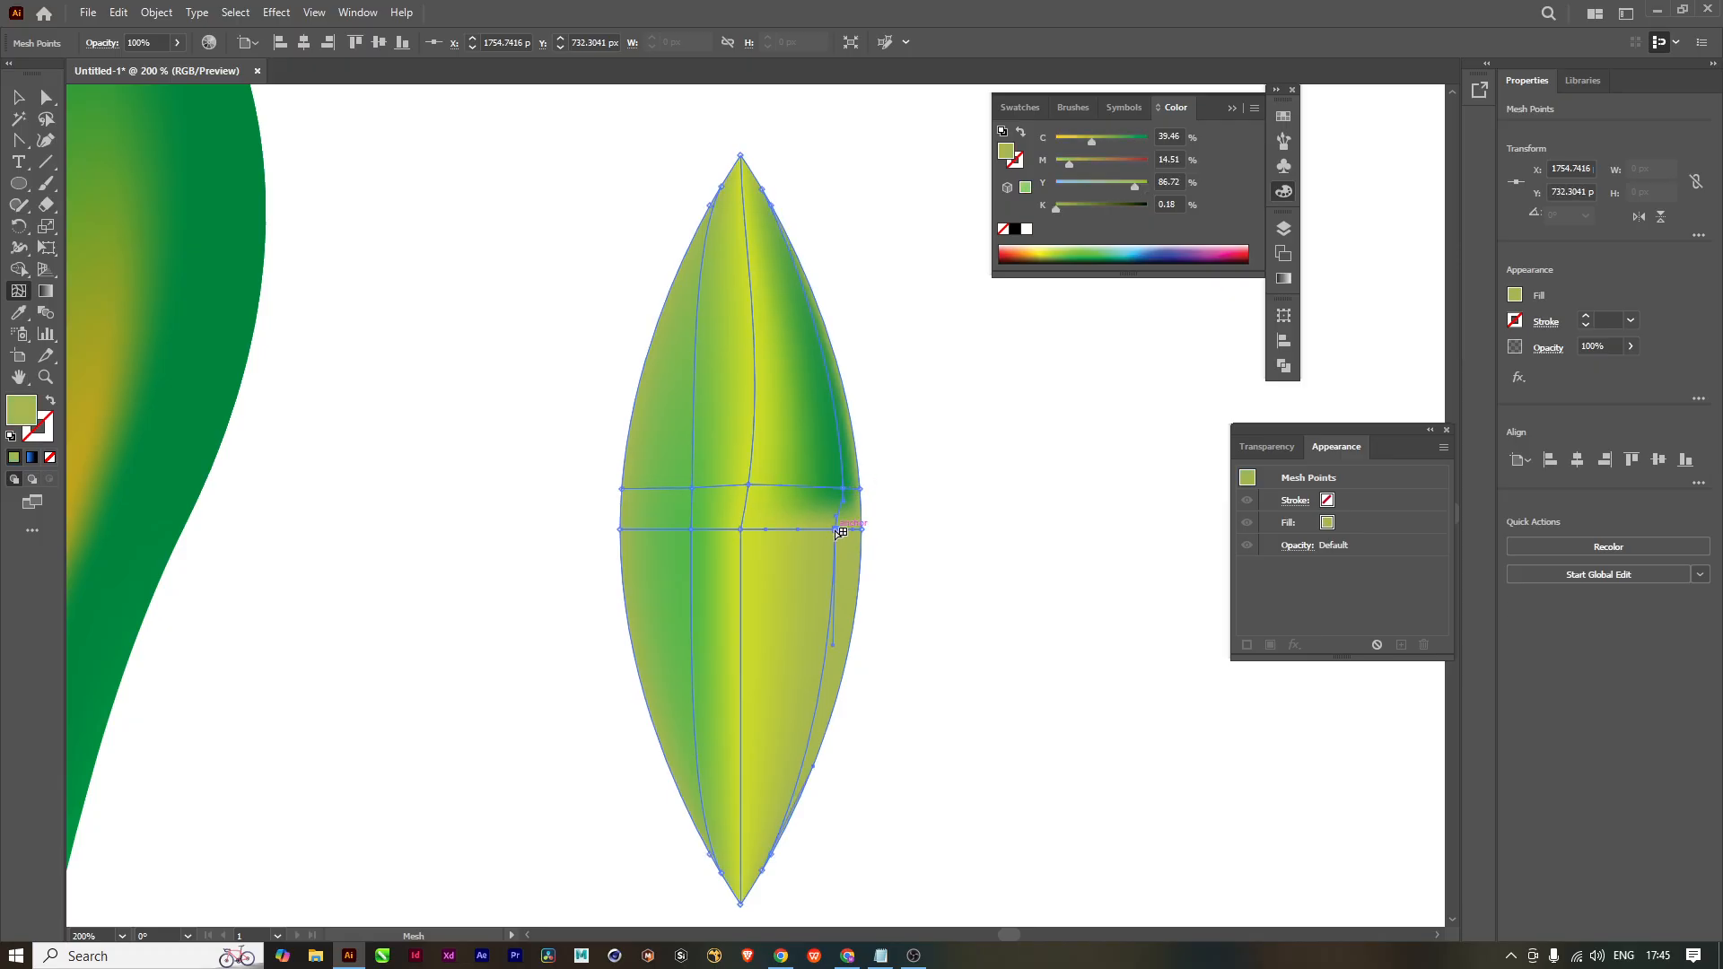
{"action": "left_click_drag", "start_coordinate": [843, 535], "coordinate": [842, 535]}
{"action": "left_click", "coordinate": [18, 97]}
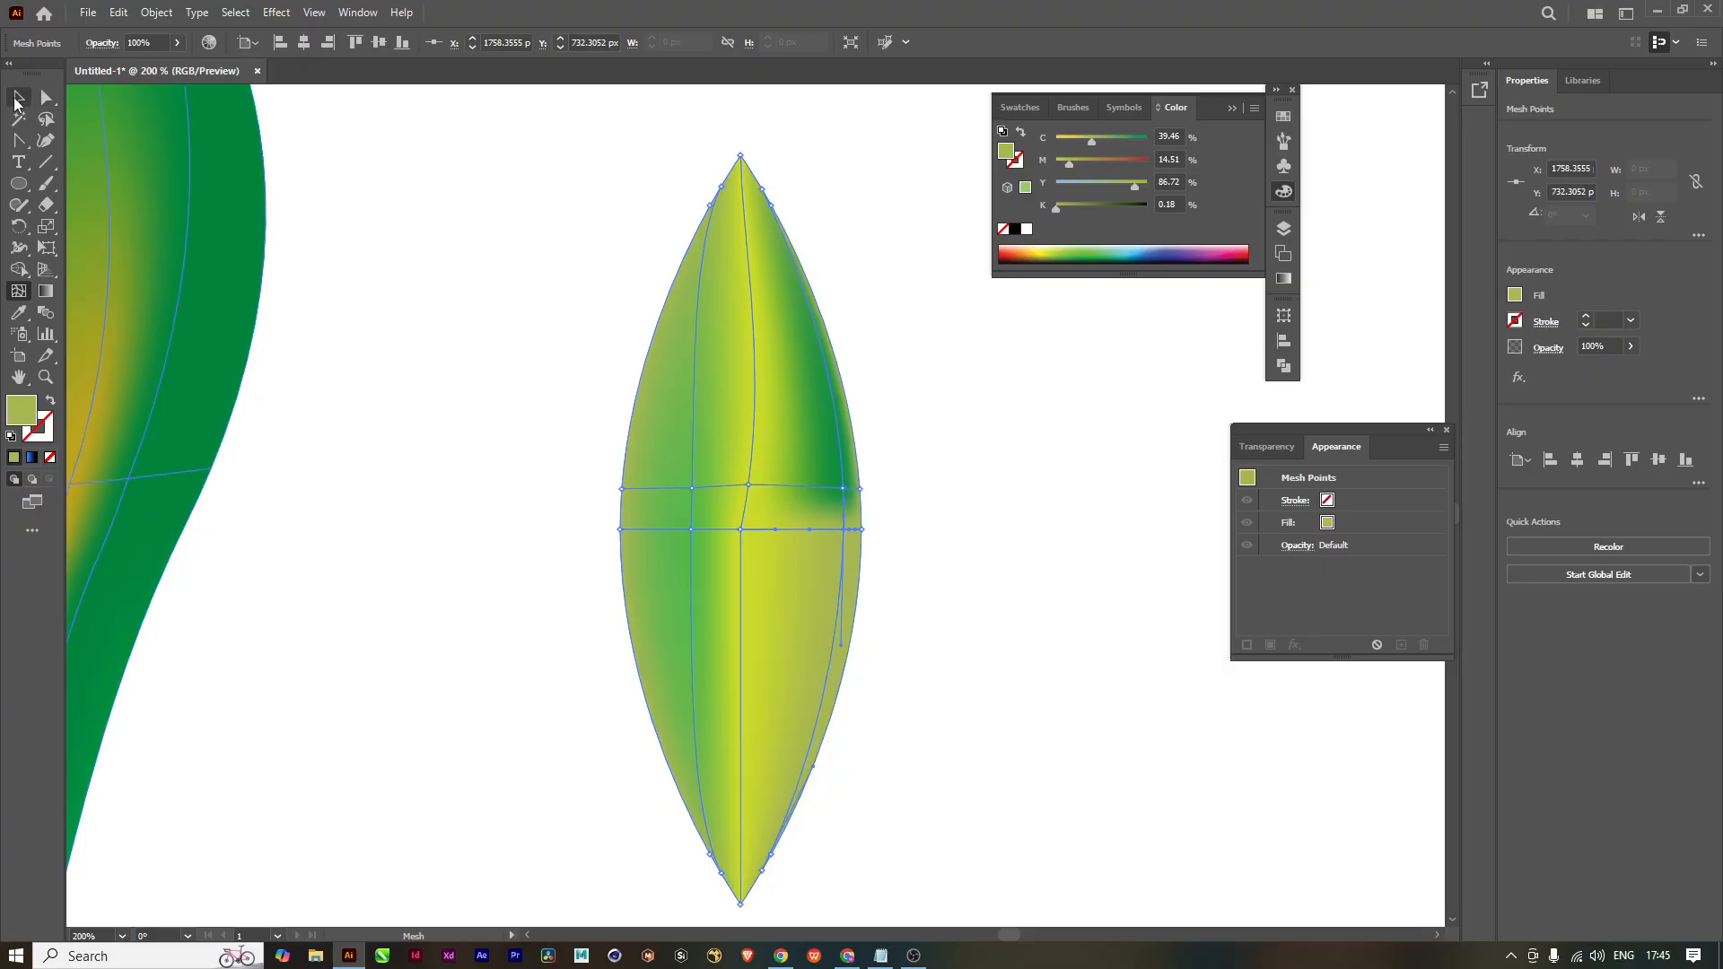
{"action": "left_click", "coordinate": [1056, 636]}
{"action": "scroll", "coordinate": [938, 666], "scroll_direction": "down", "scroll_amount": 5}
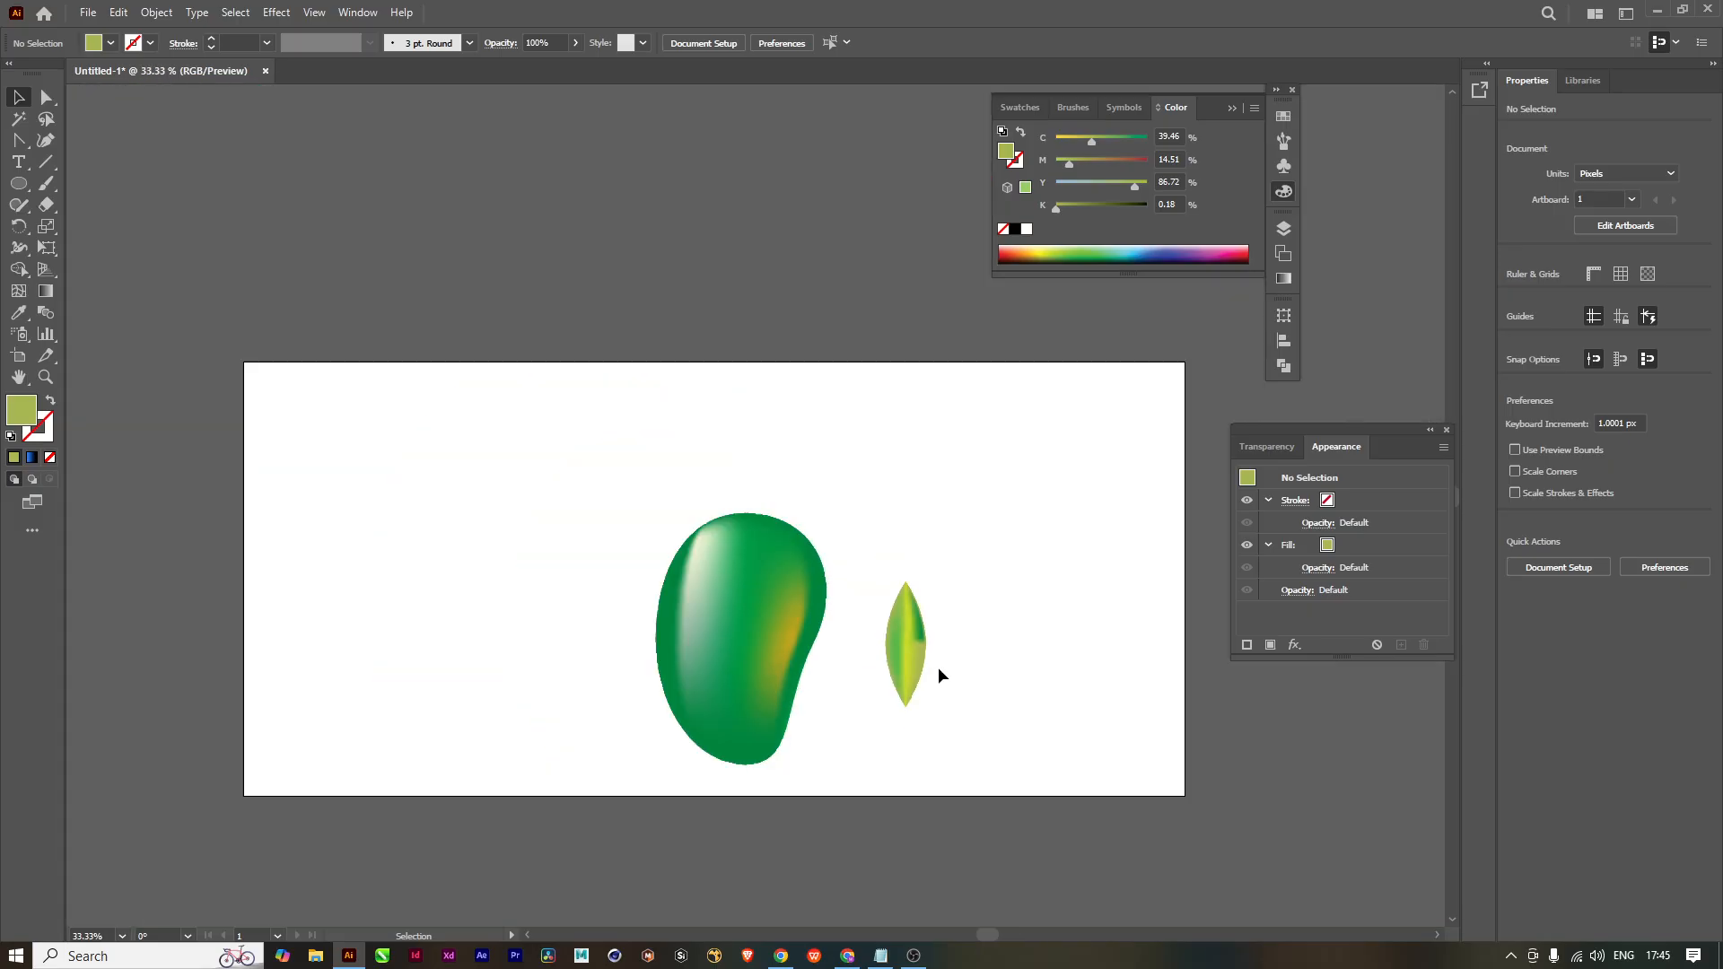
{"action": "scroll", "coordinate": [938, 666], "scroll_direction": "up", "scroll_amount": 5}
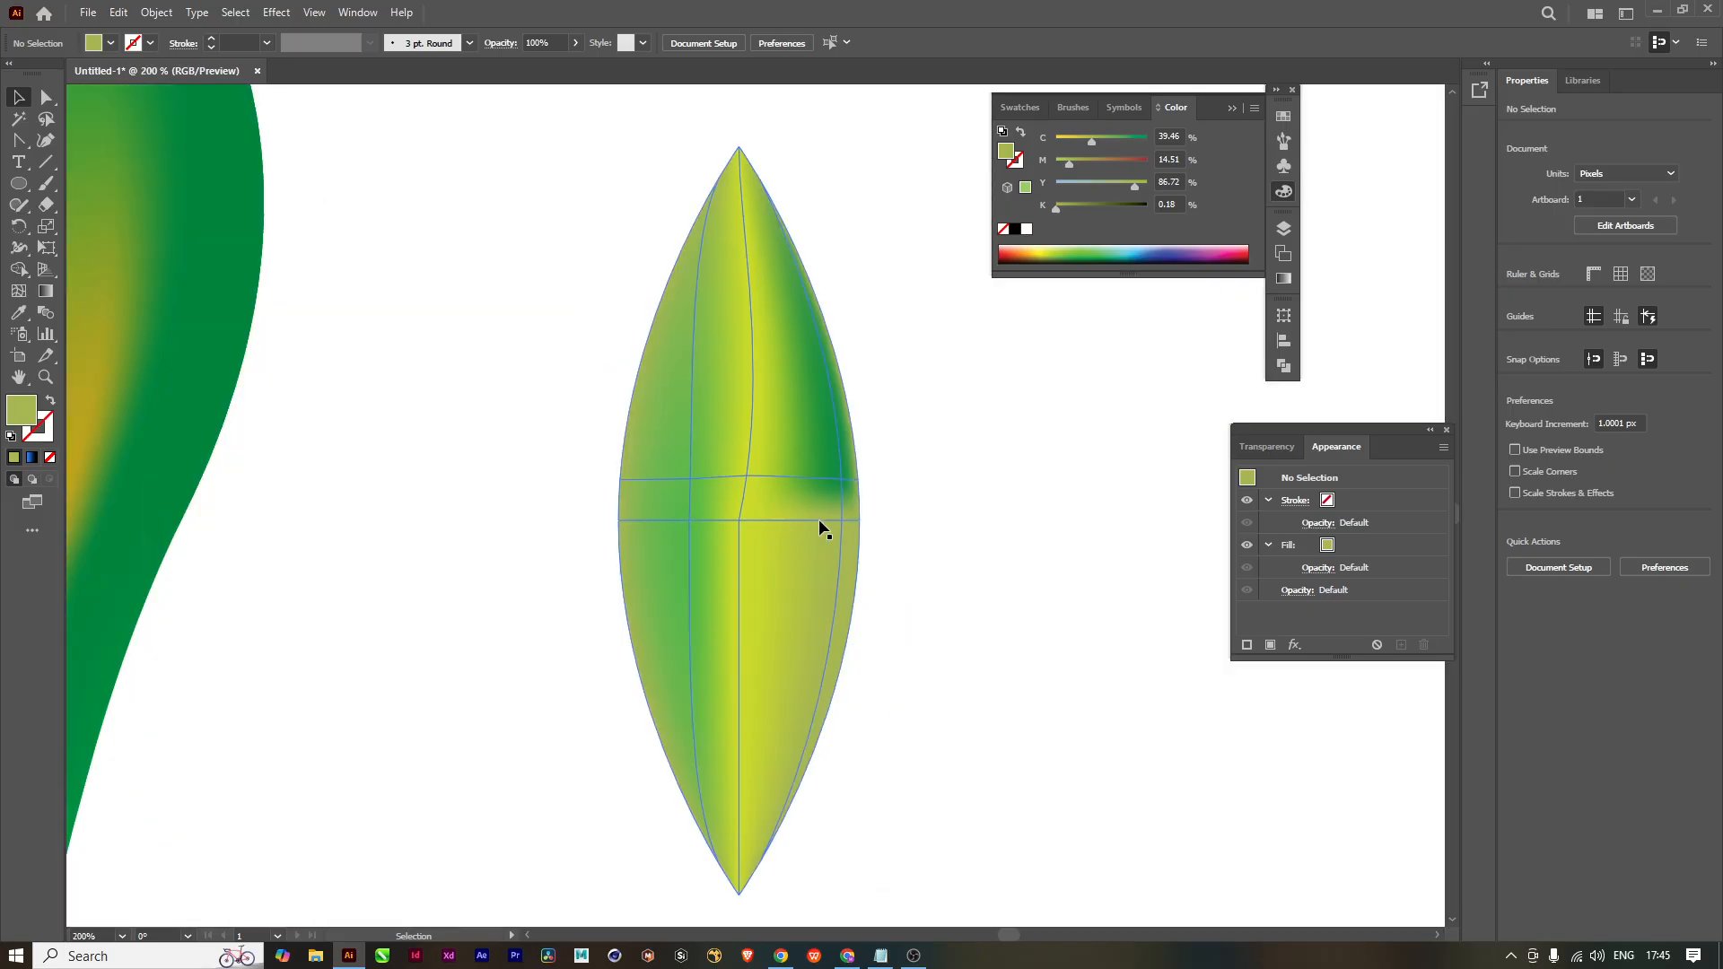
{"action": "left_click", "coordinate": [791, 465]}
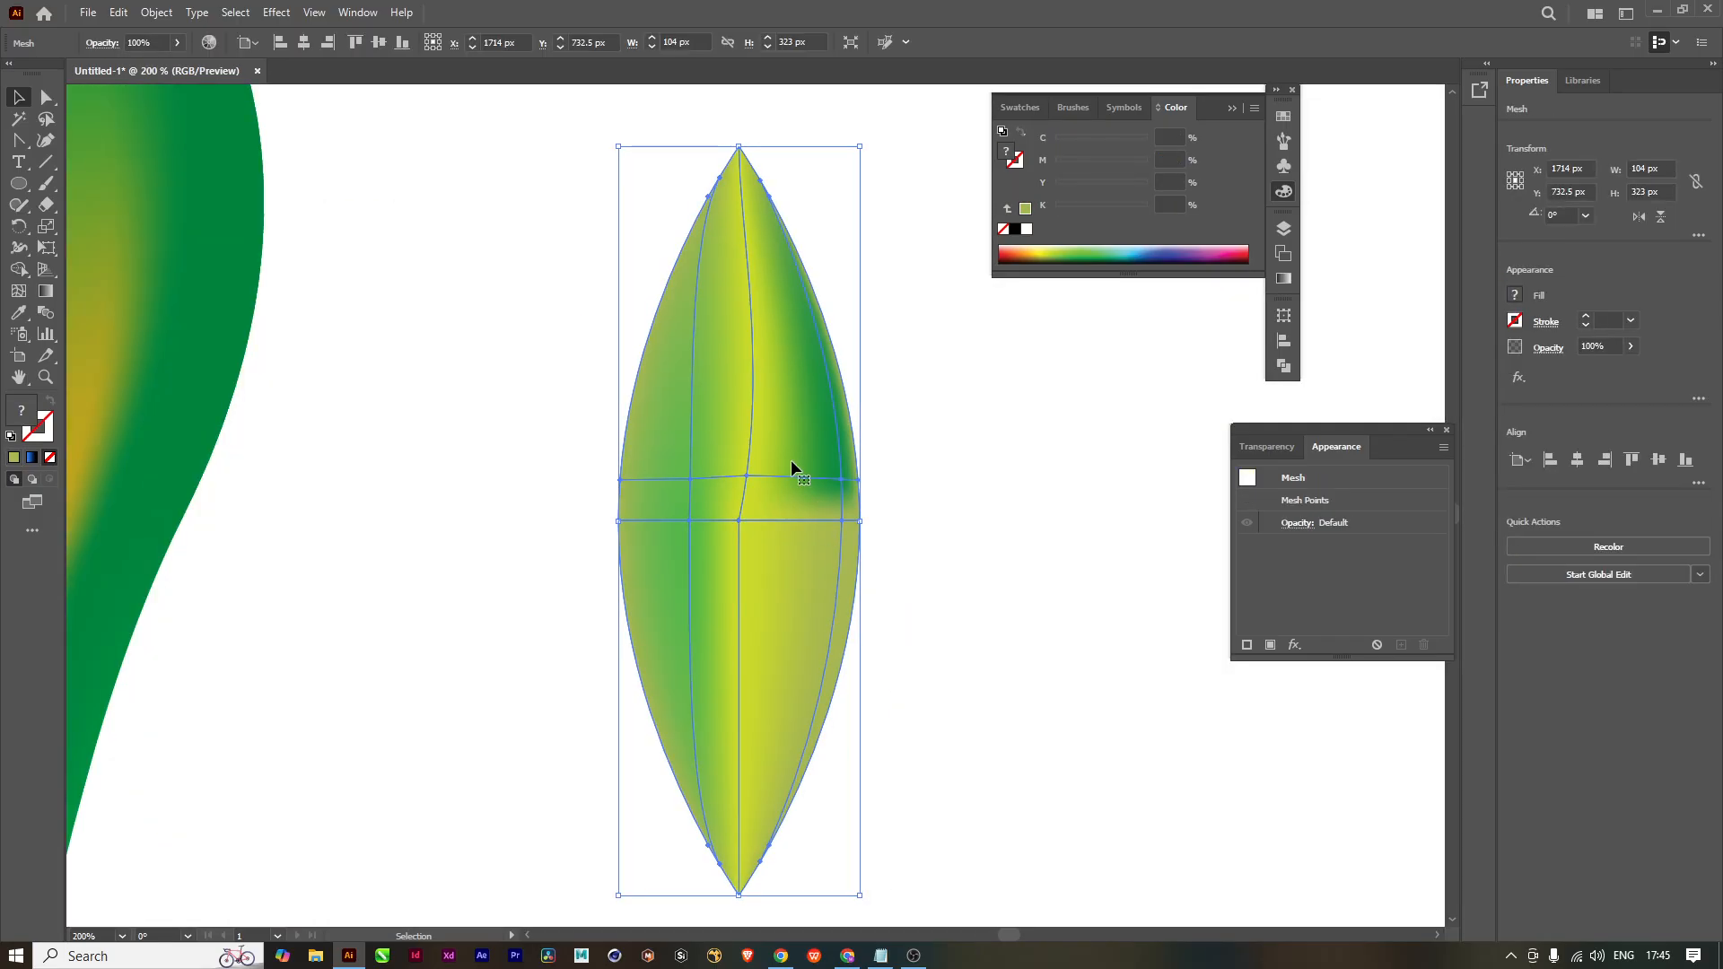
{"action": "left_click", "coordinate": [959, 502]}
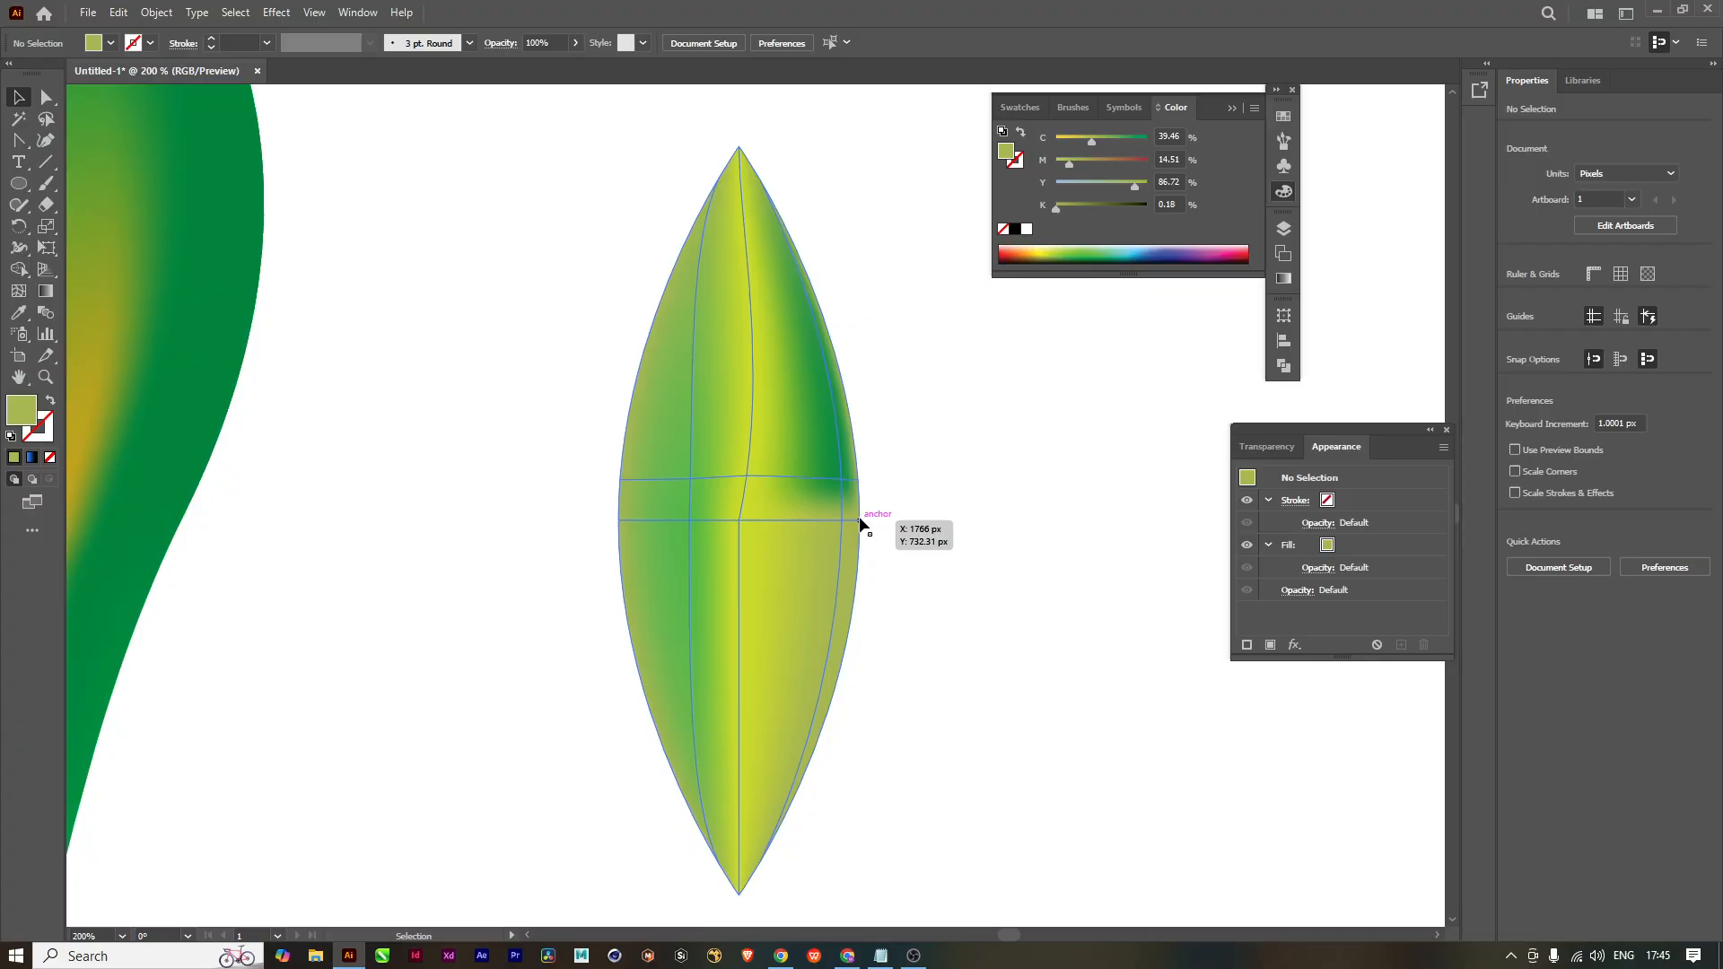
Step: Bend the upper mesh row near the midrib and shift its centre mesh point toward the dark green area, to about X 1724 px
{"action": "key", "text": "u"}
{"action": "key", "text": "space"}
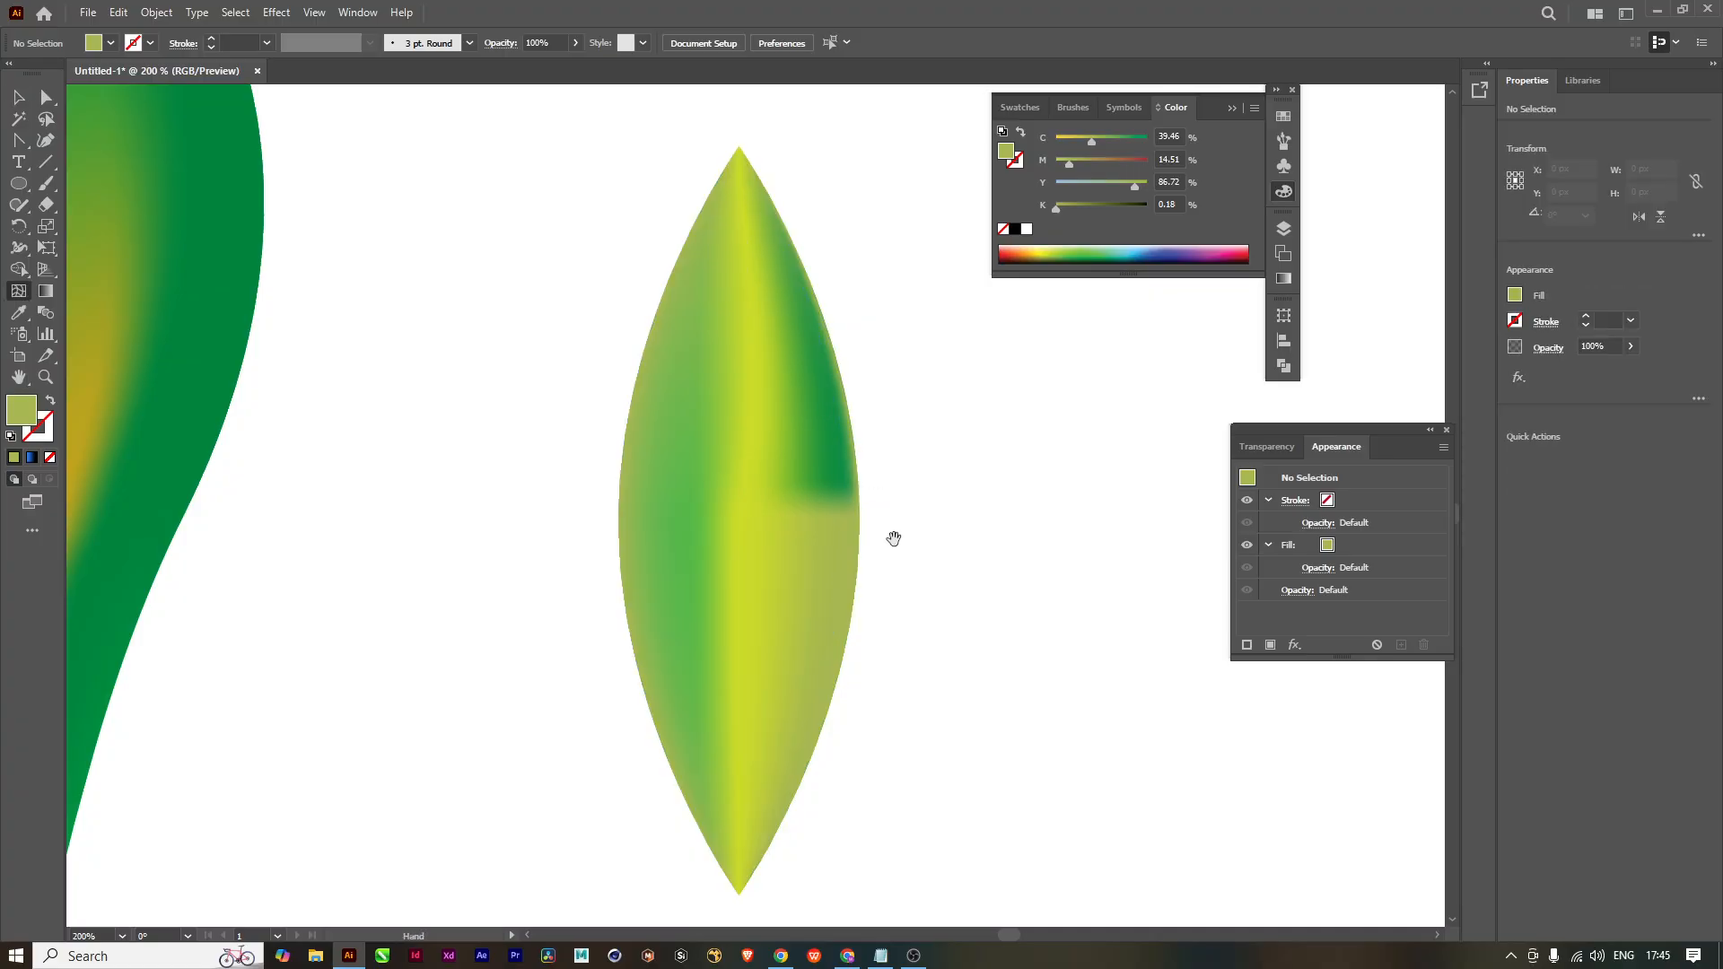
{"action": "left_click_drag", "start_coordinate": [894, 538], "coordinate": [858, 538]}
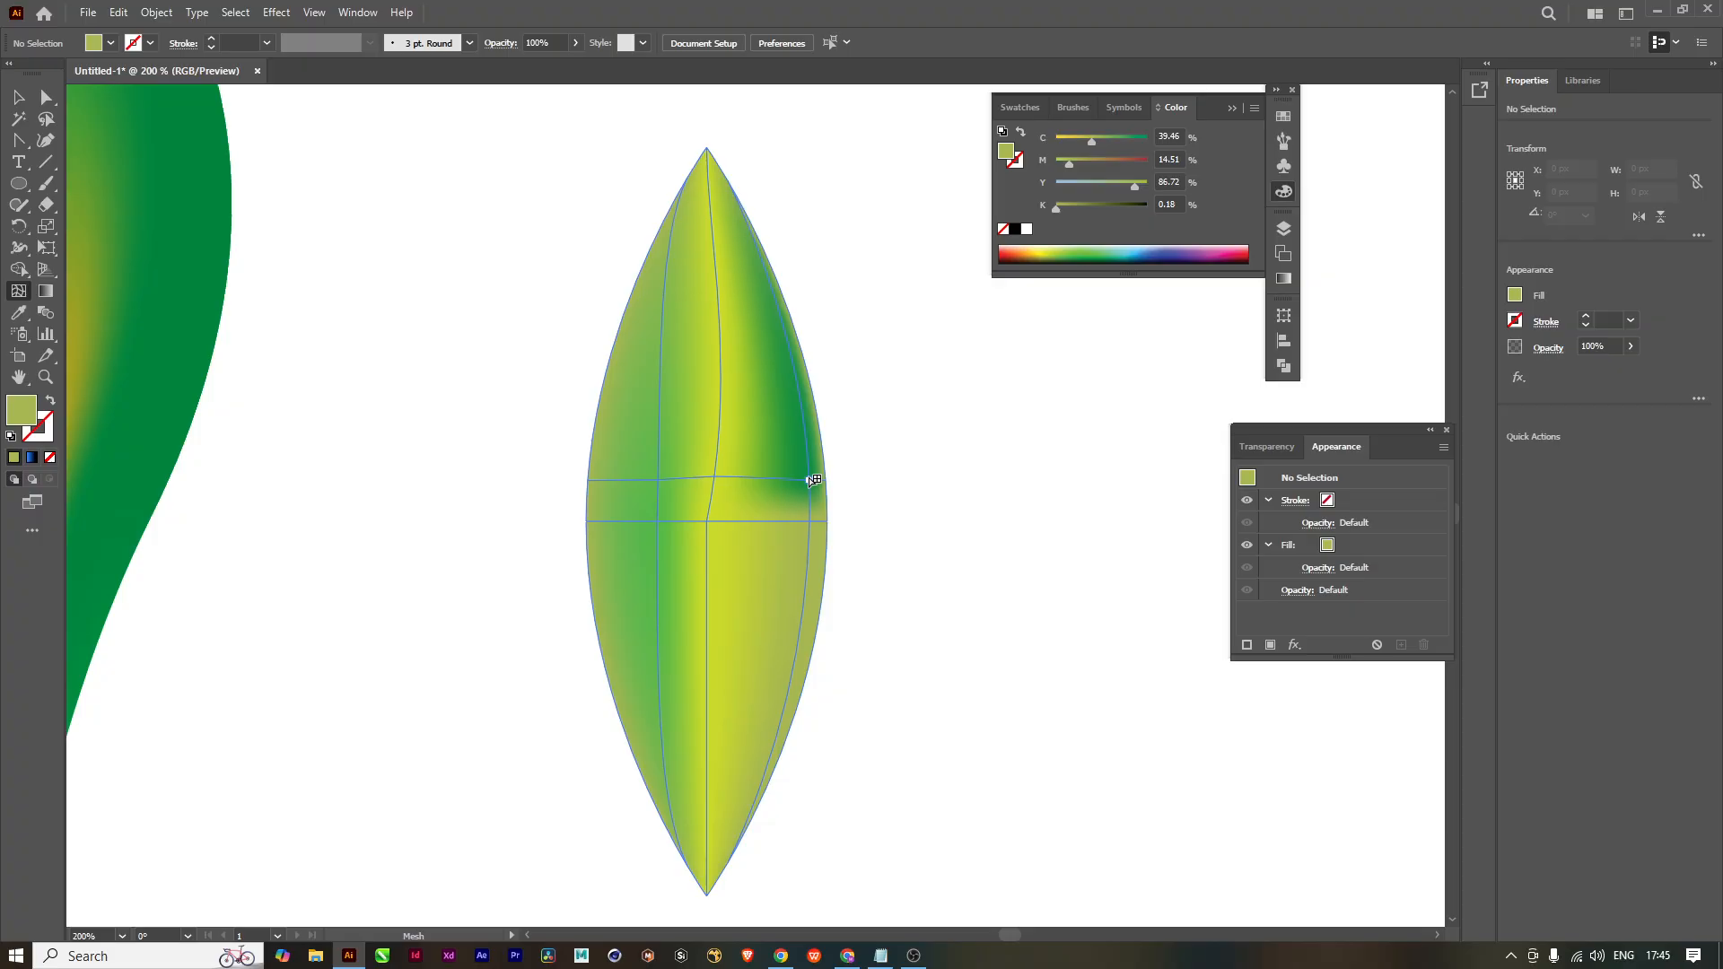
{"action": "left_click", "coordinate": [813, 480]}
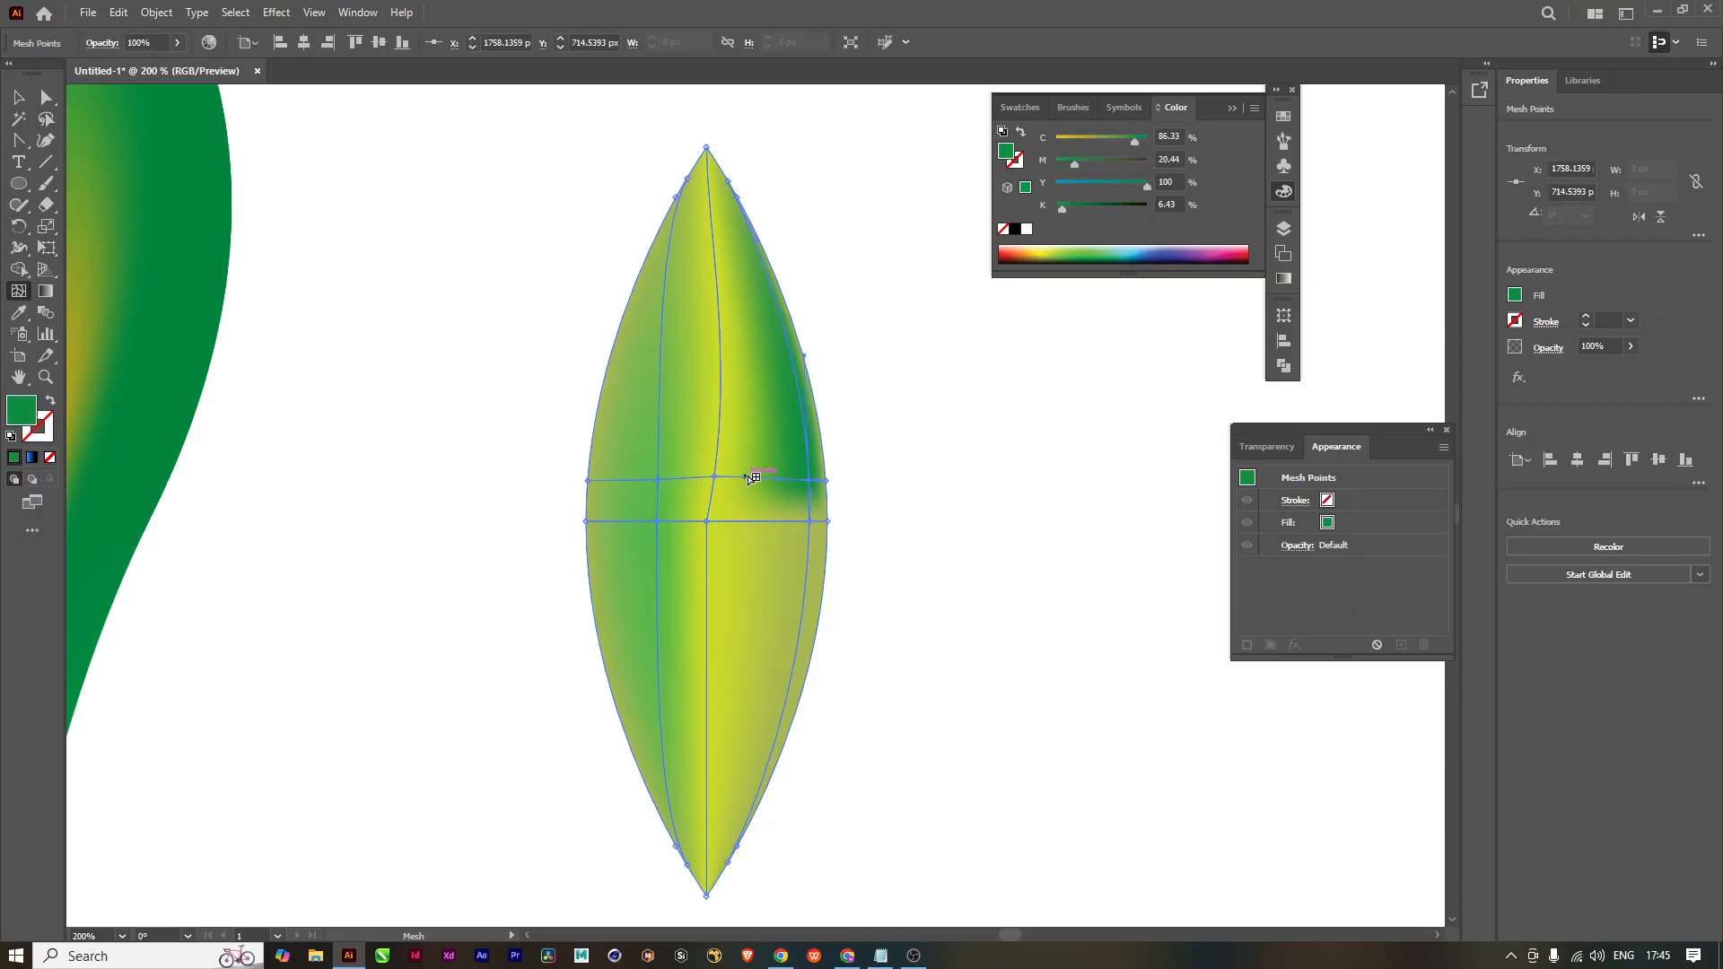
{"action": "left_click_drag", "start_coordinate": [745, 474], "coordinate": [748, 484]}
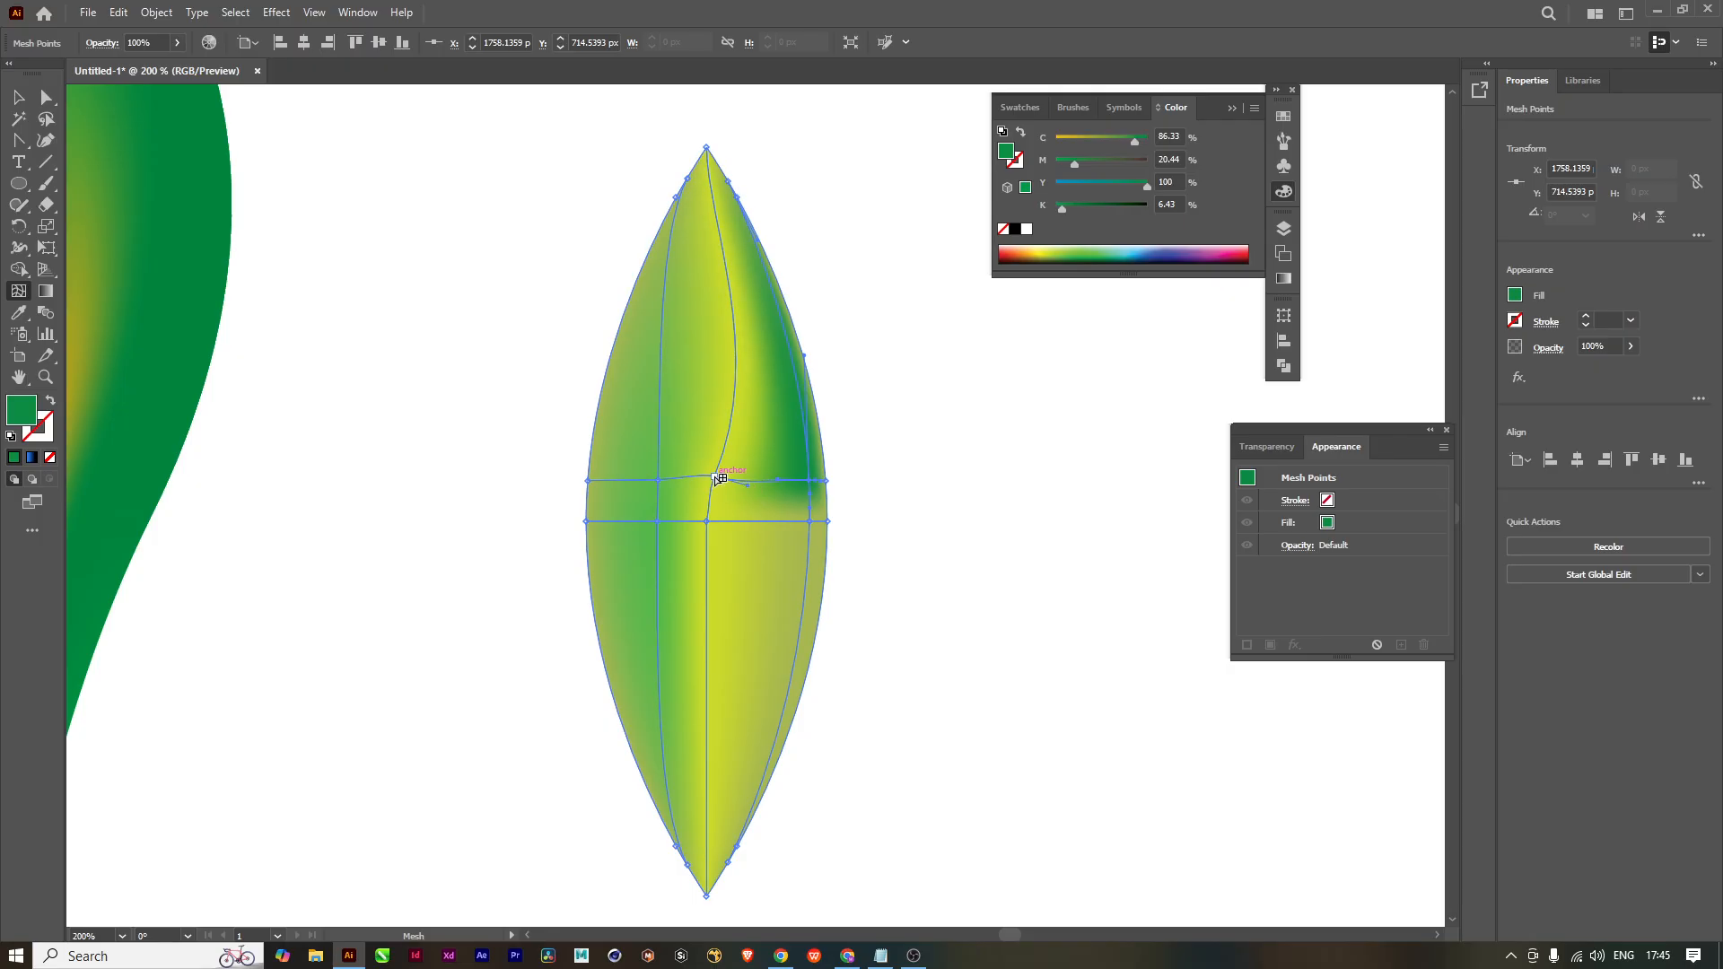
{"action": "left_click_drag", "start_coordinate": [718, 482], "coordinate": [730, 479]}
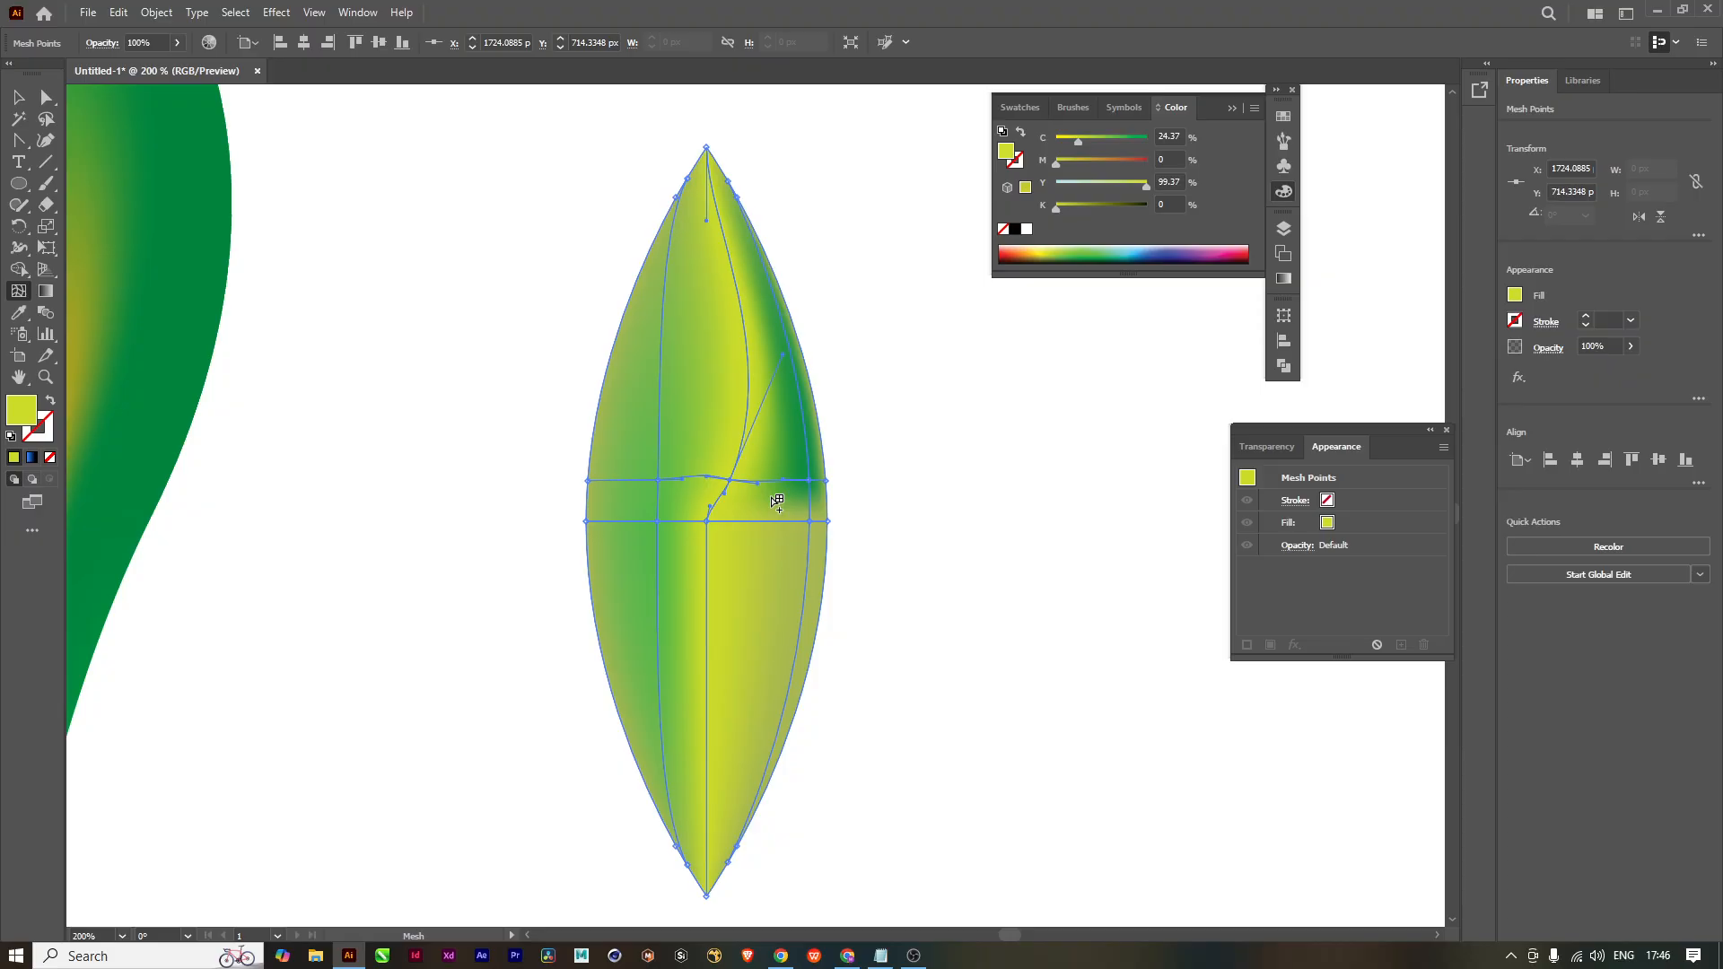
Step: Recolour the upper row's centre mesh point with sampled yellow-green and its right mesh point with C 48.63, M 5, Y 100, K 9.02
{"action": "key", "text": "i"}
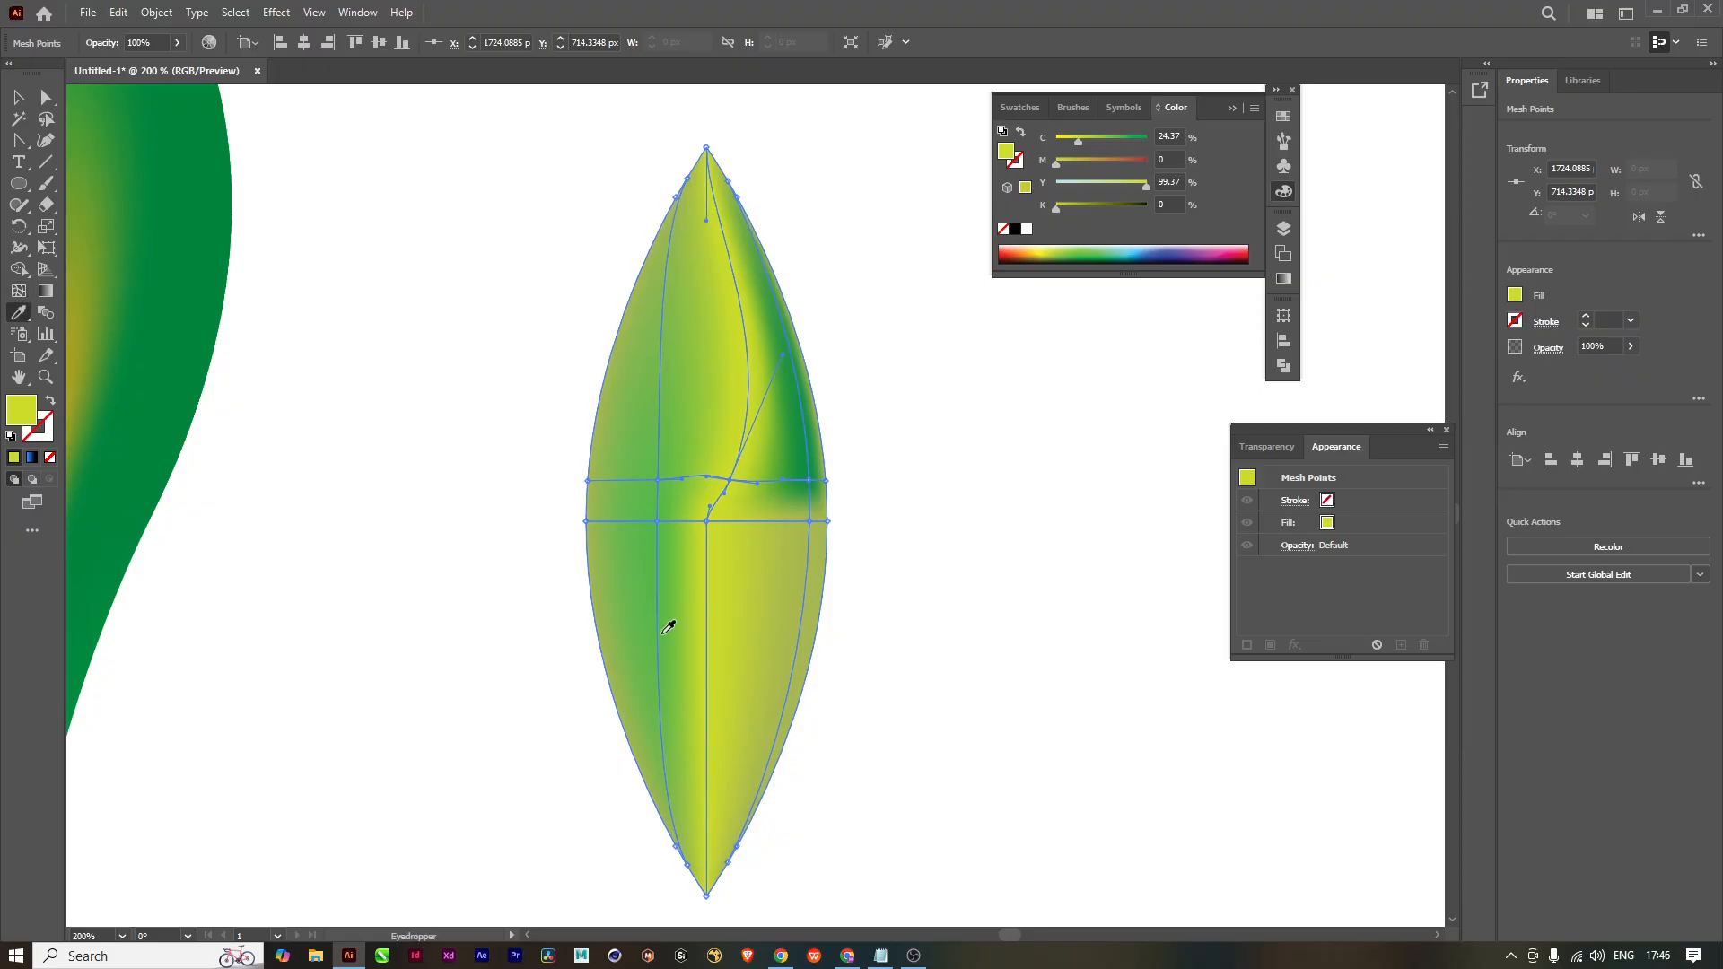
{"action": "left_click", "coordinate": [752, 590]}
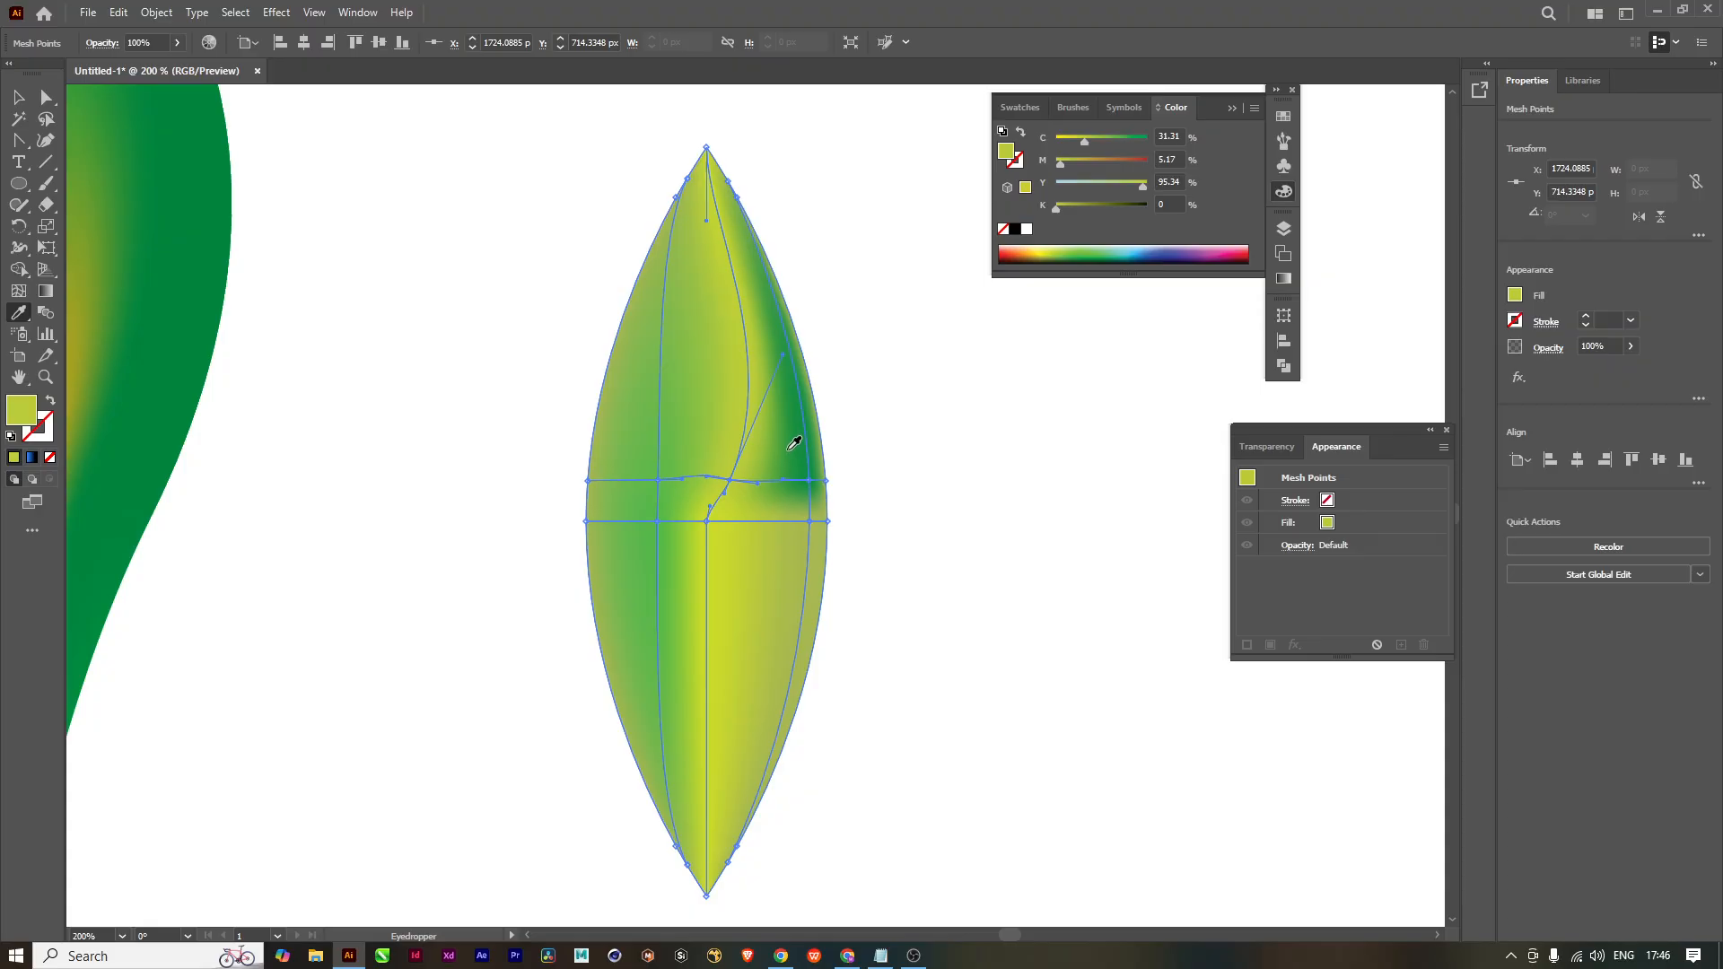
{"action": "key", "text": "w"}
{"action": "key", "text": "u"}
{"action": "left_click", "coordinate": [815, 483]}
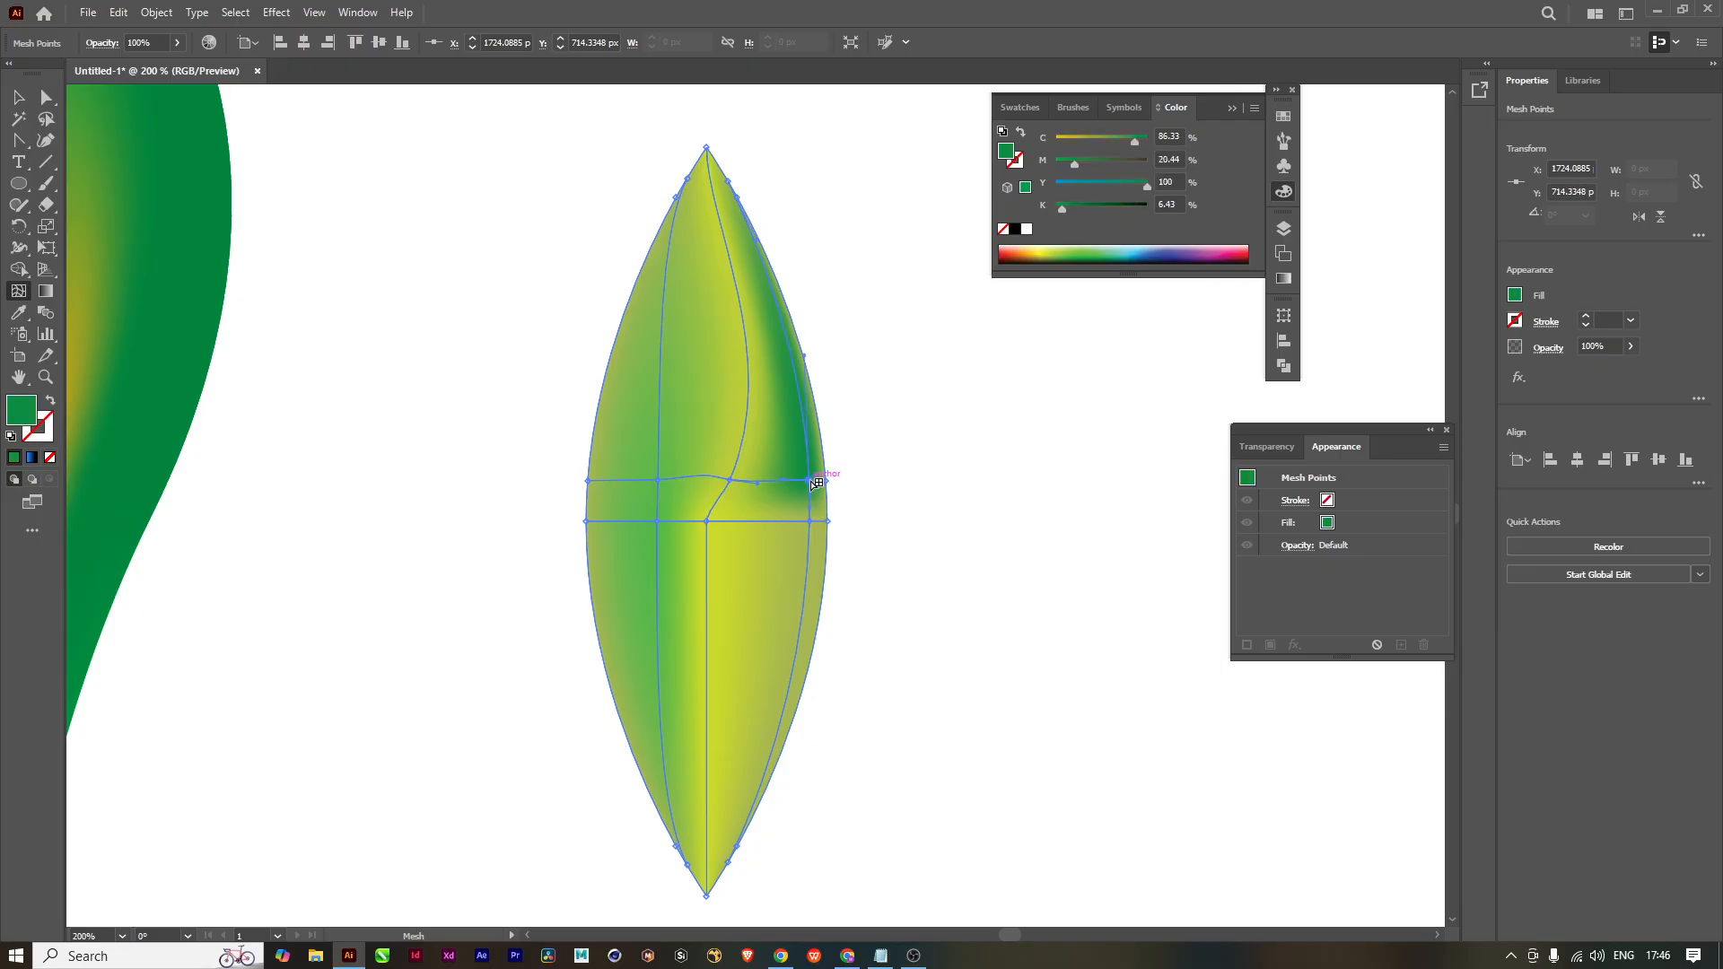
{"action": "left_click", "coordinate": [1049, 252]}
{"action": "left_click_drag", "start_coordinate": [1085, 165], "coordinate": [1069, 169]}
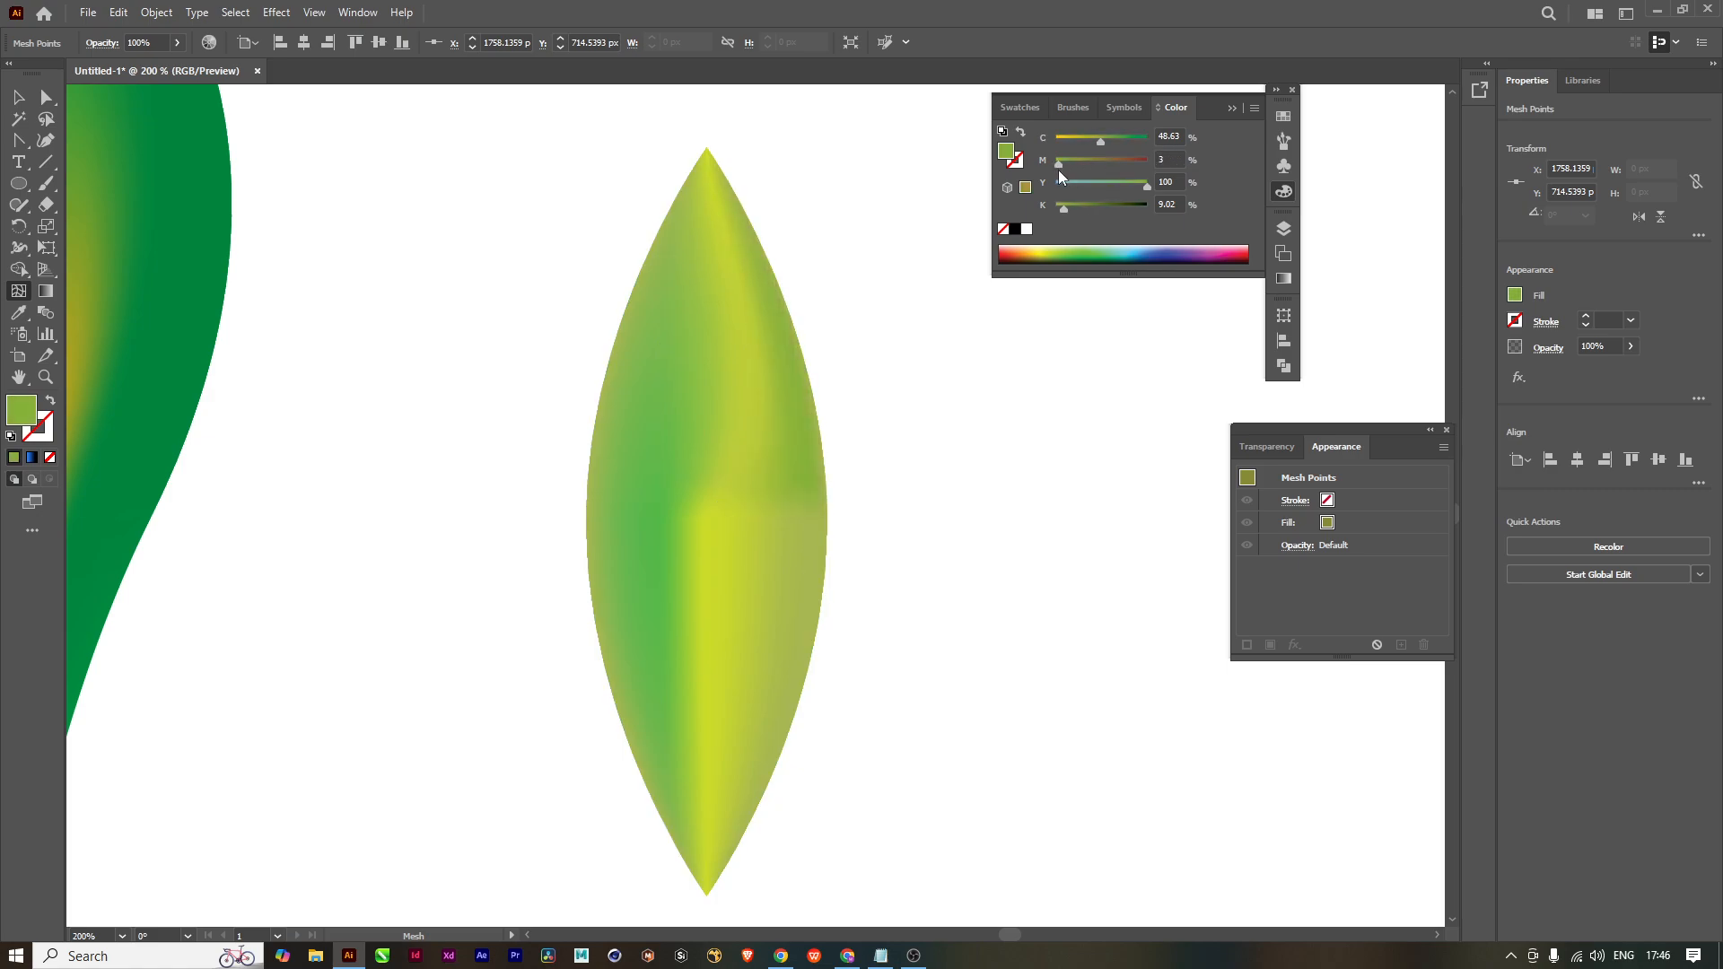
Step: Bend the leaf by shifting its middle mesh rows sideways about 23 px, then move its lower tip up about 13 px
{"action": "scroll", "coordinate": [870, 600], "scroll_direction": "down", "scroll_amount": 3}
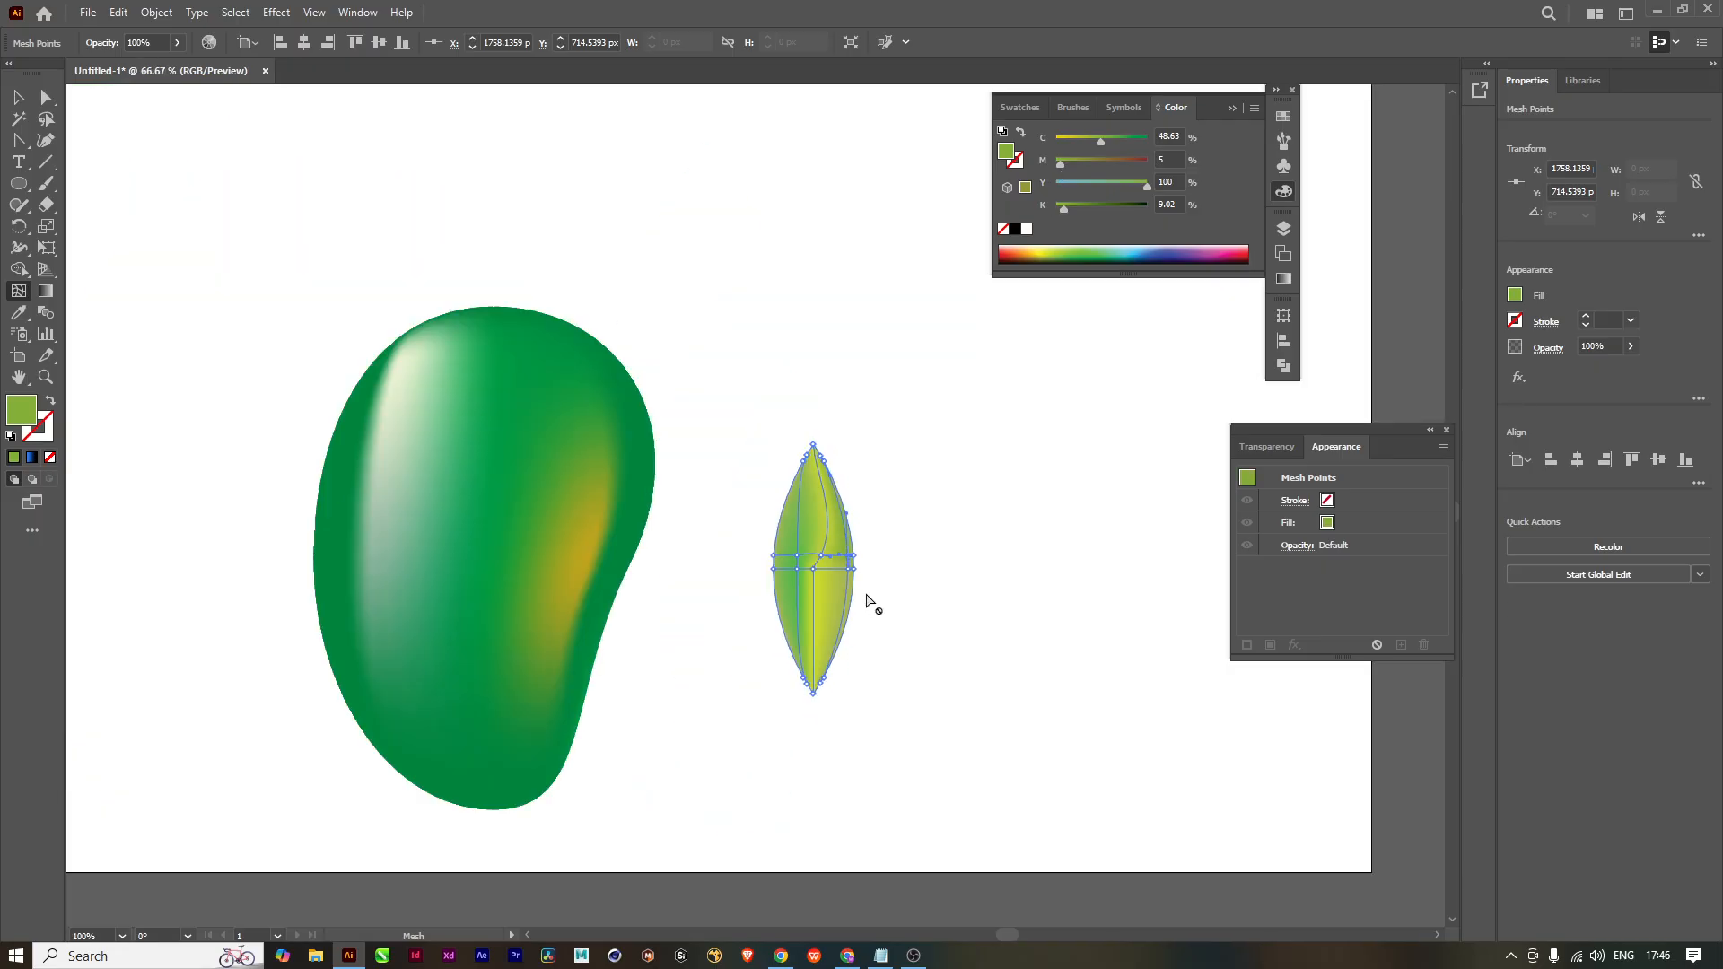
{"action": "scroll", "coordinate": [867, 603], "scroll_direction": "up", "scroll_amount": 1}
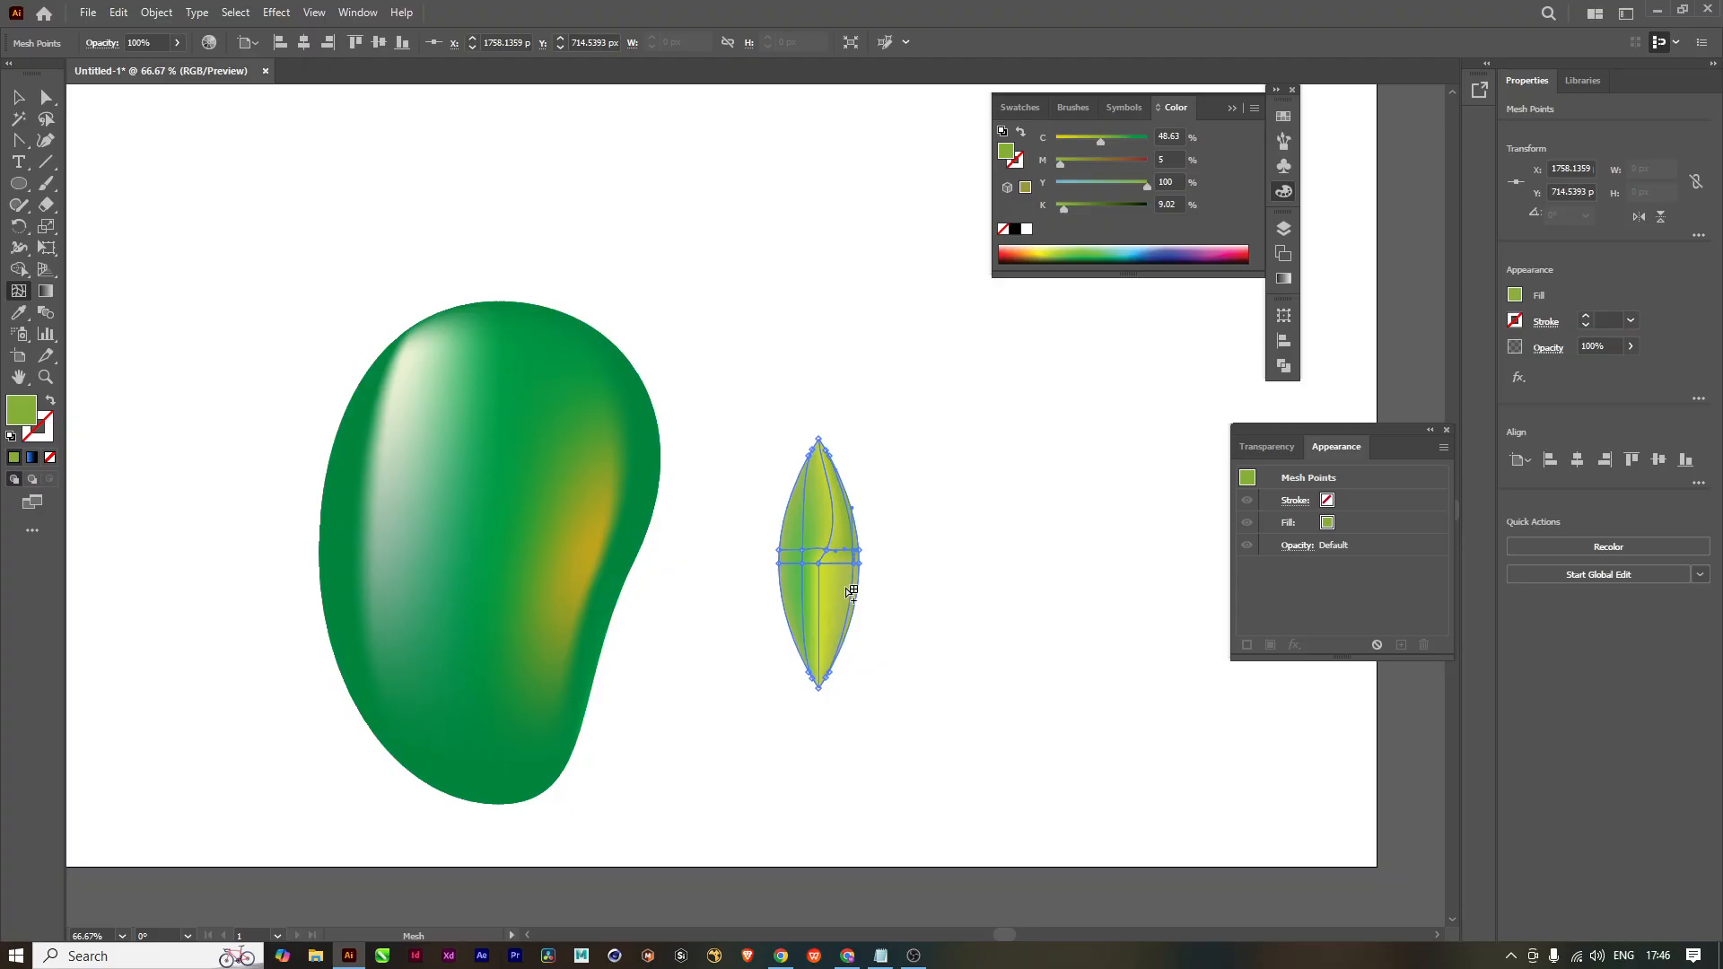
{"action": "key", "text": "a"}
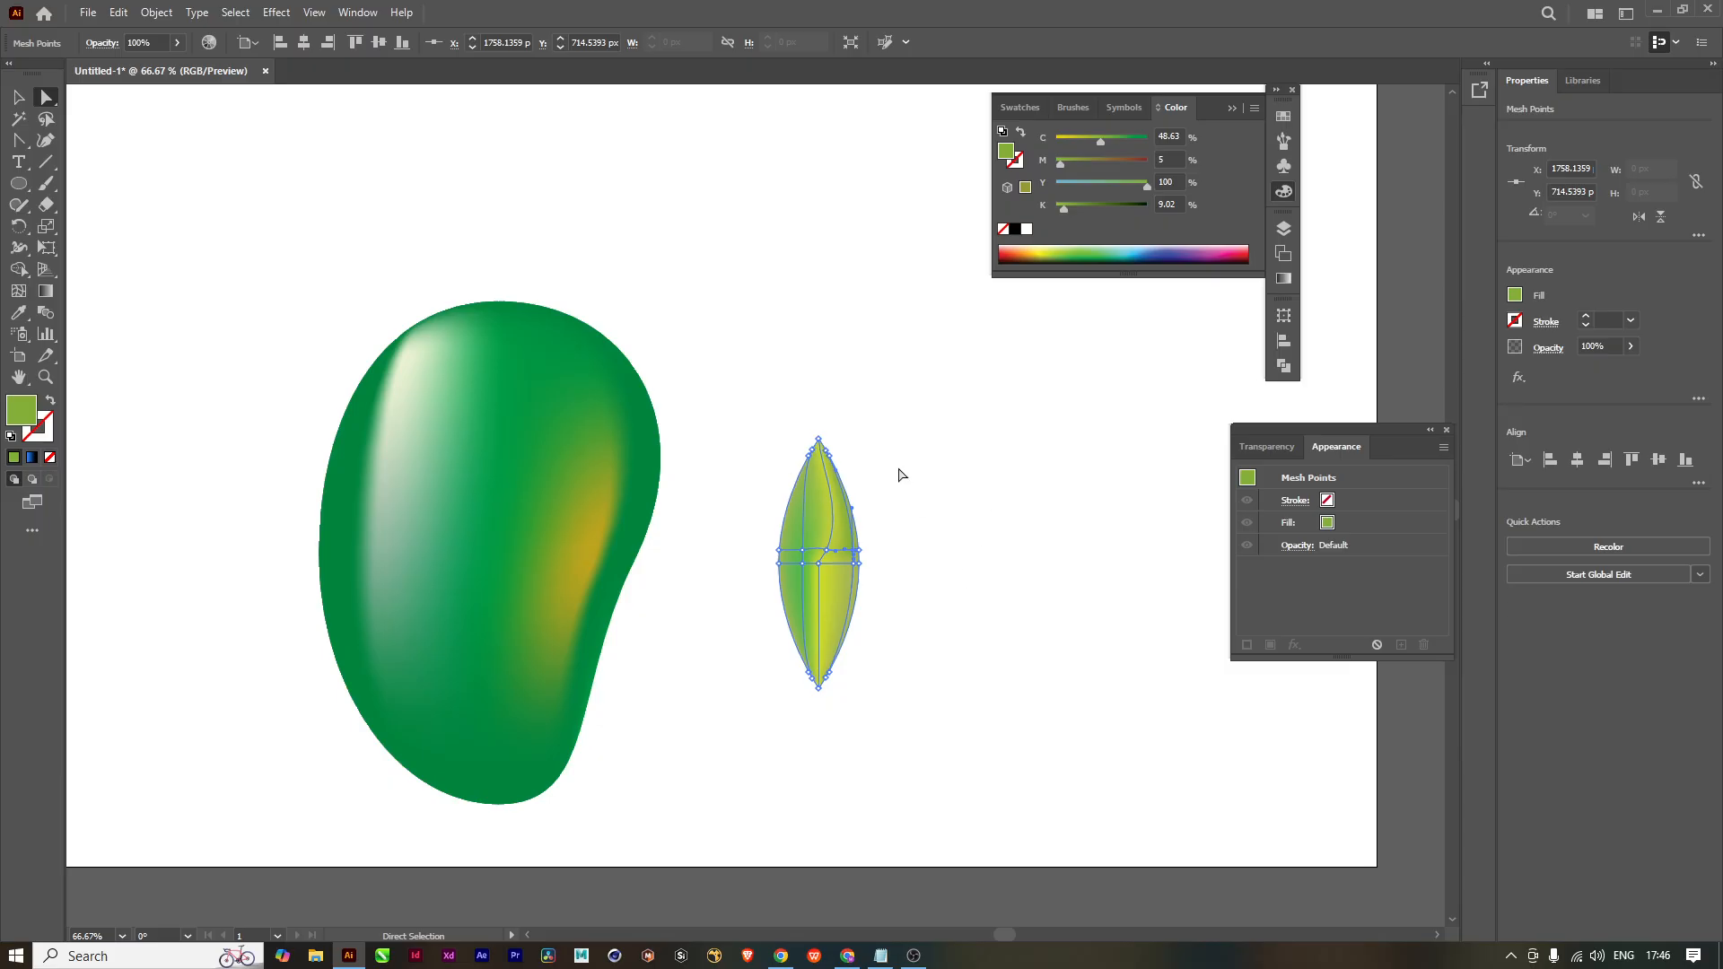
{"action": "left_click_drag", "start_coordinate": [753, 528], "coordinate": [939, 589]}
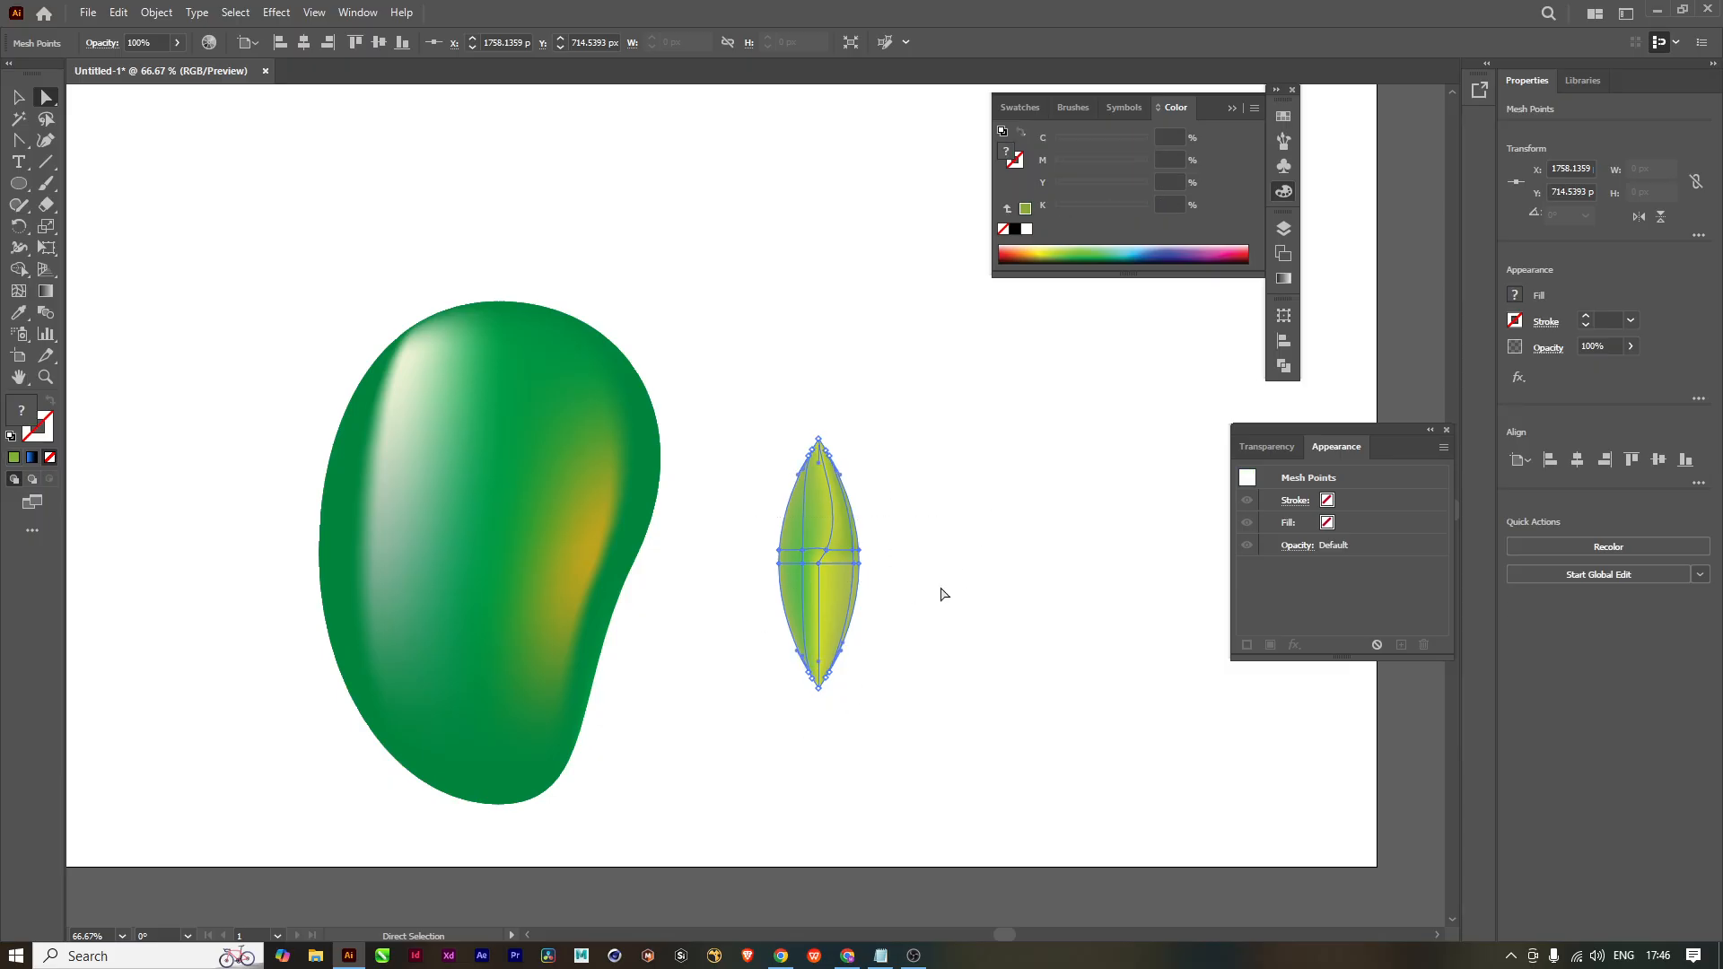
{"action": "left_click_drag", "start_coordinate": [832, 556], "coordinate": [846, 548]}
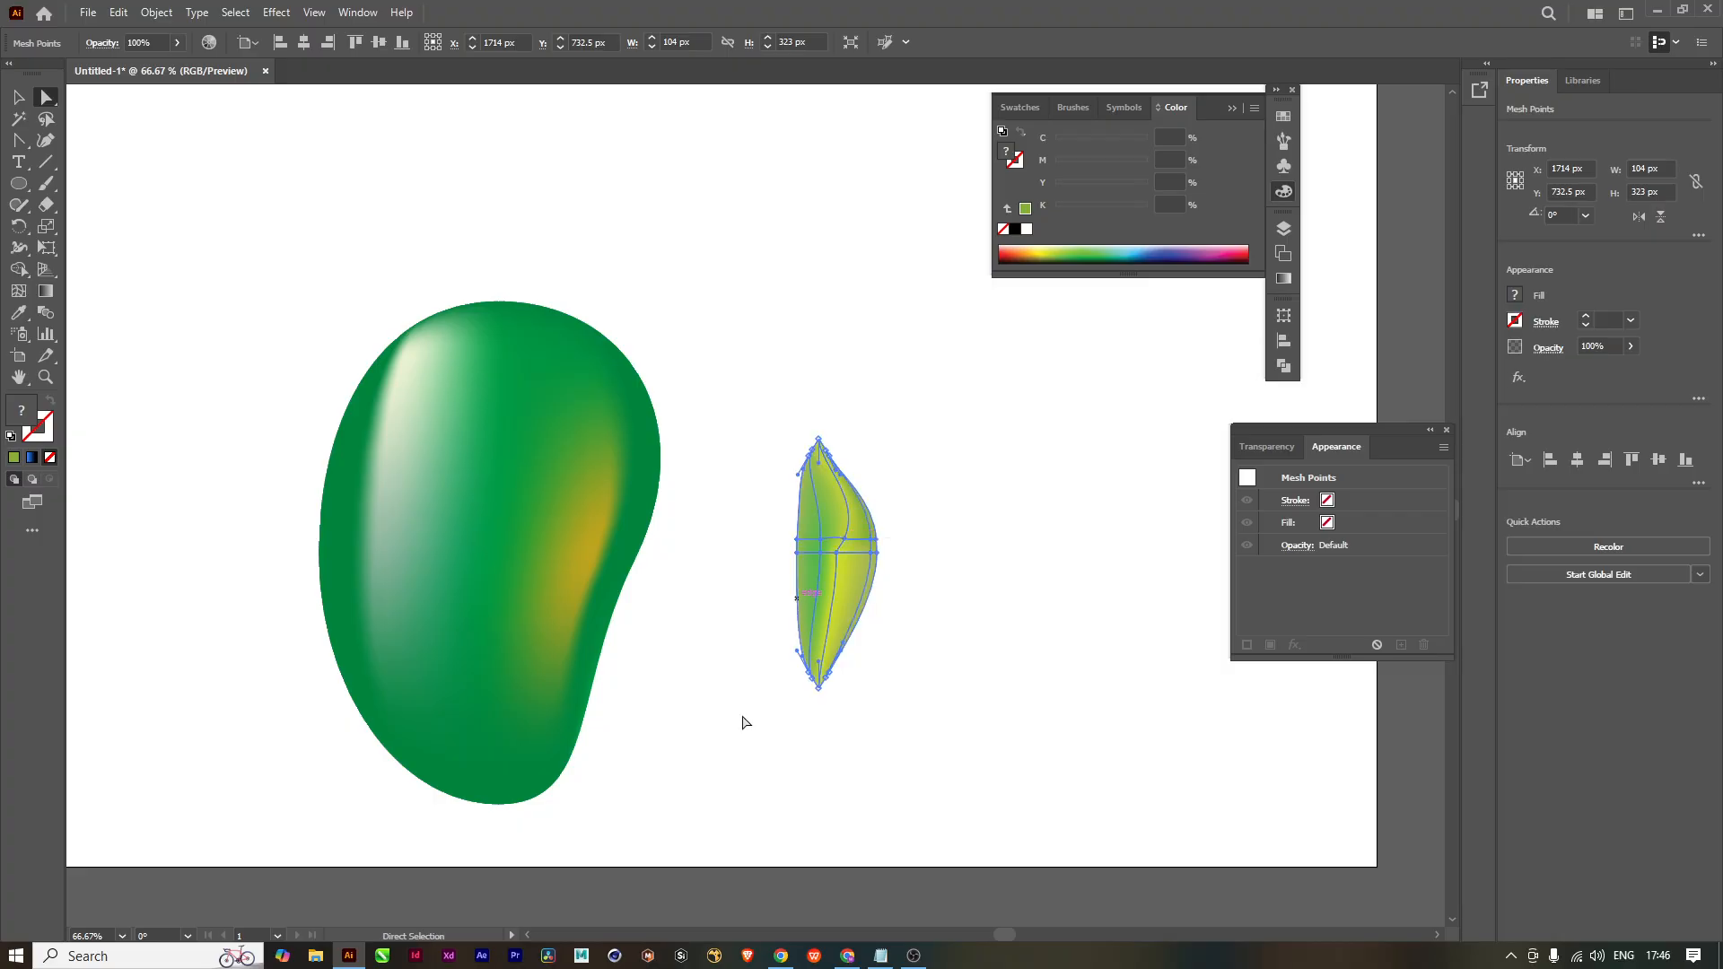
{"action": "left_click_drag", "start_coordinate": [749, 631], "coordinate": [827, 703]}
{"action": "mouse_move", "coordinate": [819, 688]}
{"action": "left_mouse_down"}
{"action": "mouse_move", "coordinate": [810, 657]}
{"action": "mouse_move", "coordinate": [813, 684]}
{"action": "left_mouse_up"}
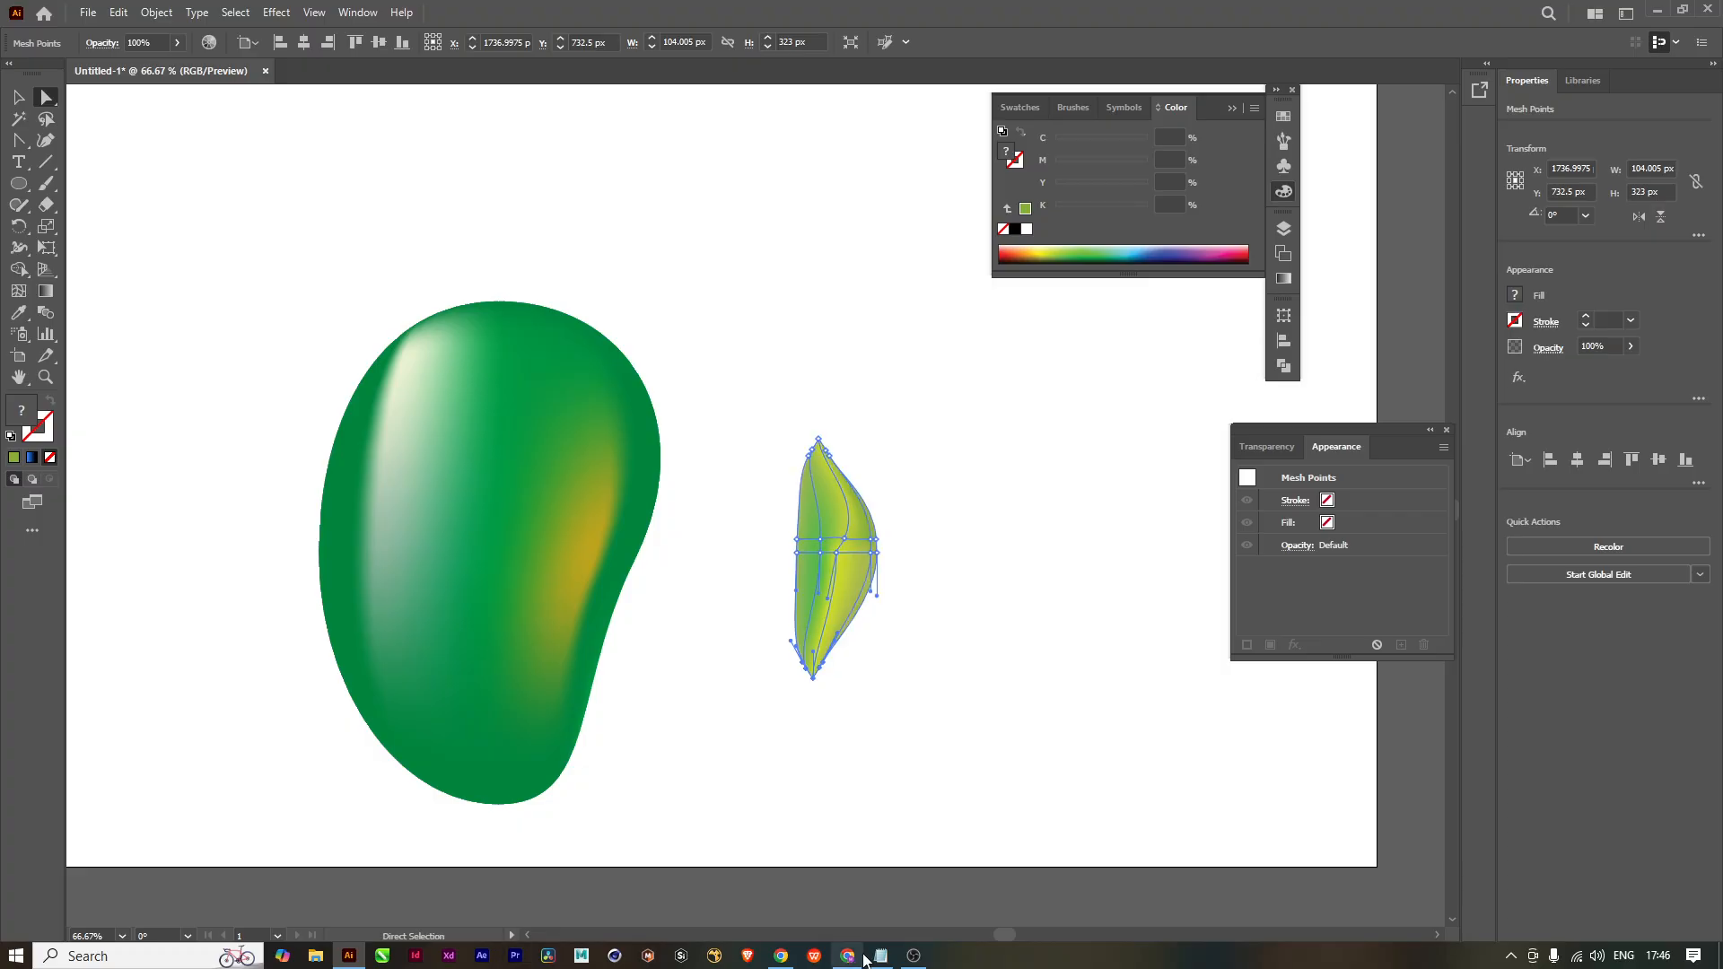
Step: Move the whole leaf onto the mango and nudge it until its upper tip meets the fruit's top edge
{"action": "left_click", "coordinate": [18, 101]}
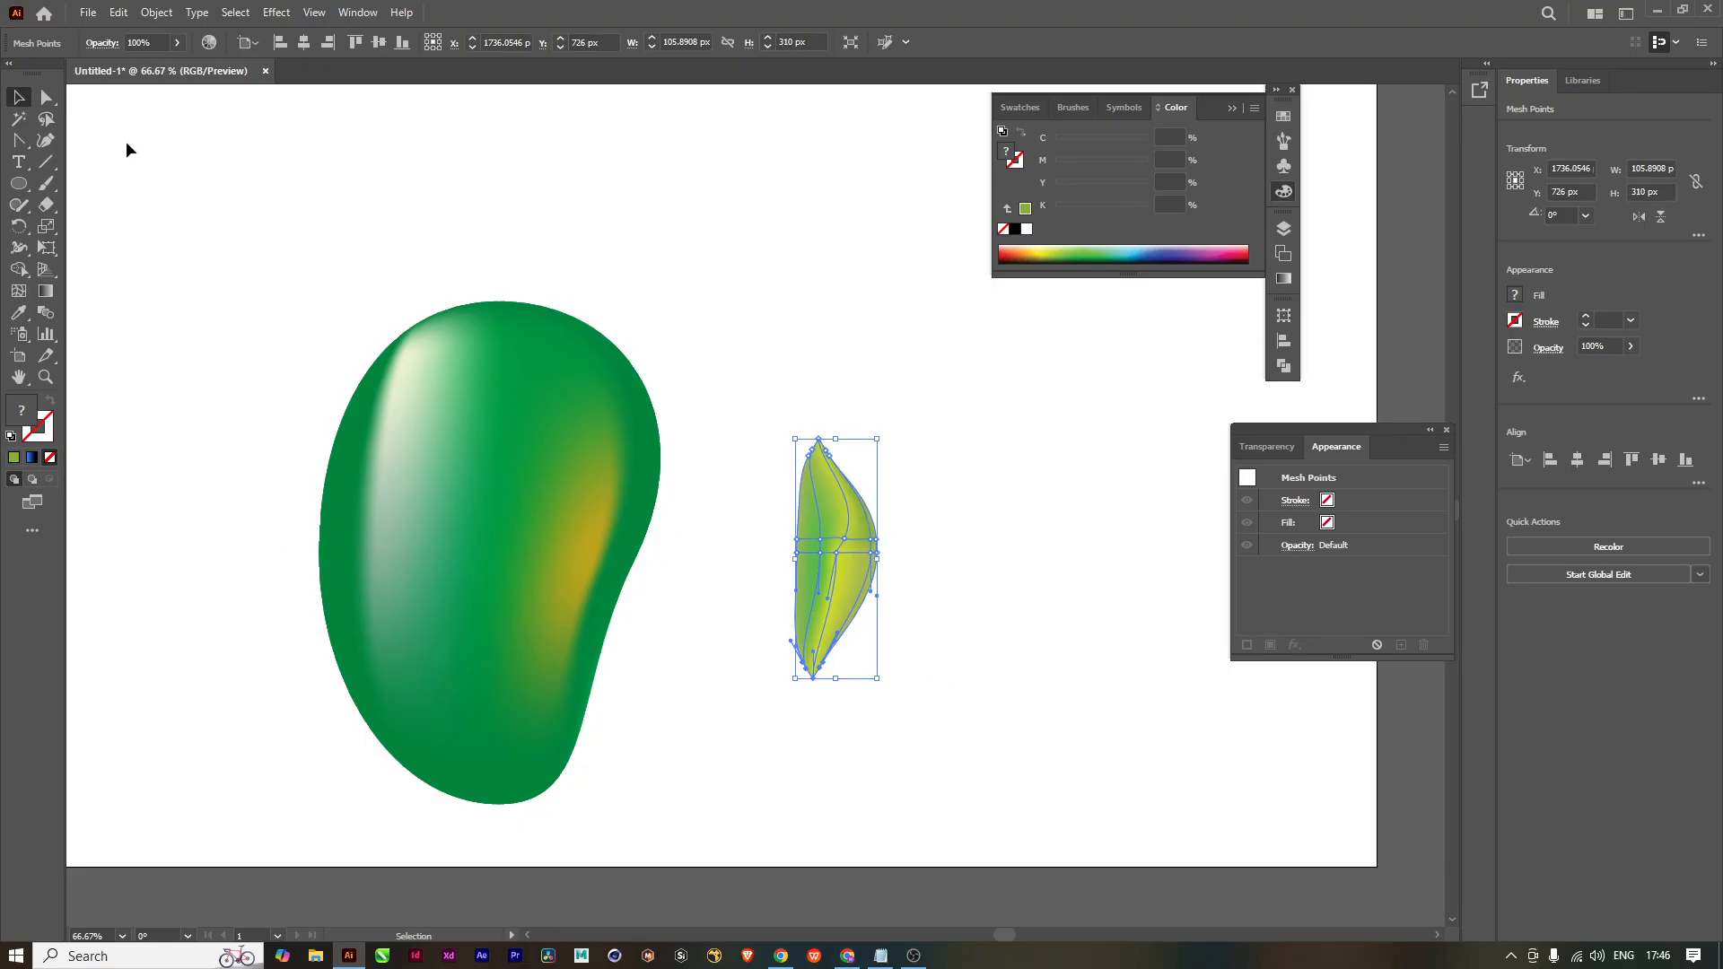
{"action": "left_click_drag", "start_coordinate": [832, 503], "coordinate": [544, 371]}
{"action": "key", "text": "Down"}
{"action": "key", "text": "Down"}
{"action": "key", "text": "Down"}
{"action": "key", "text": "Down"}
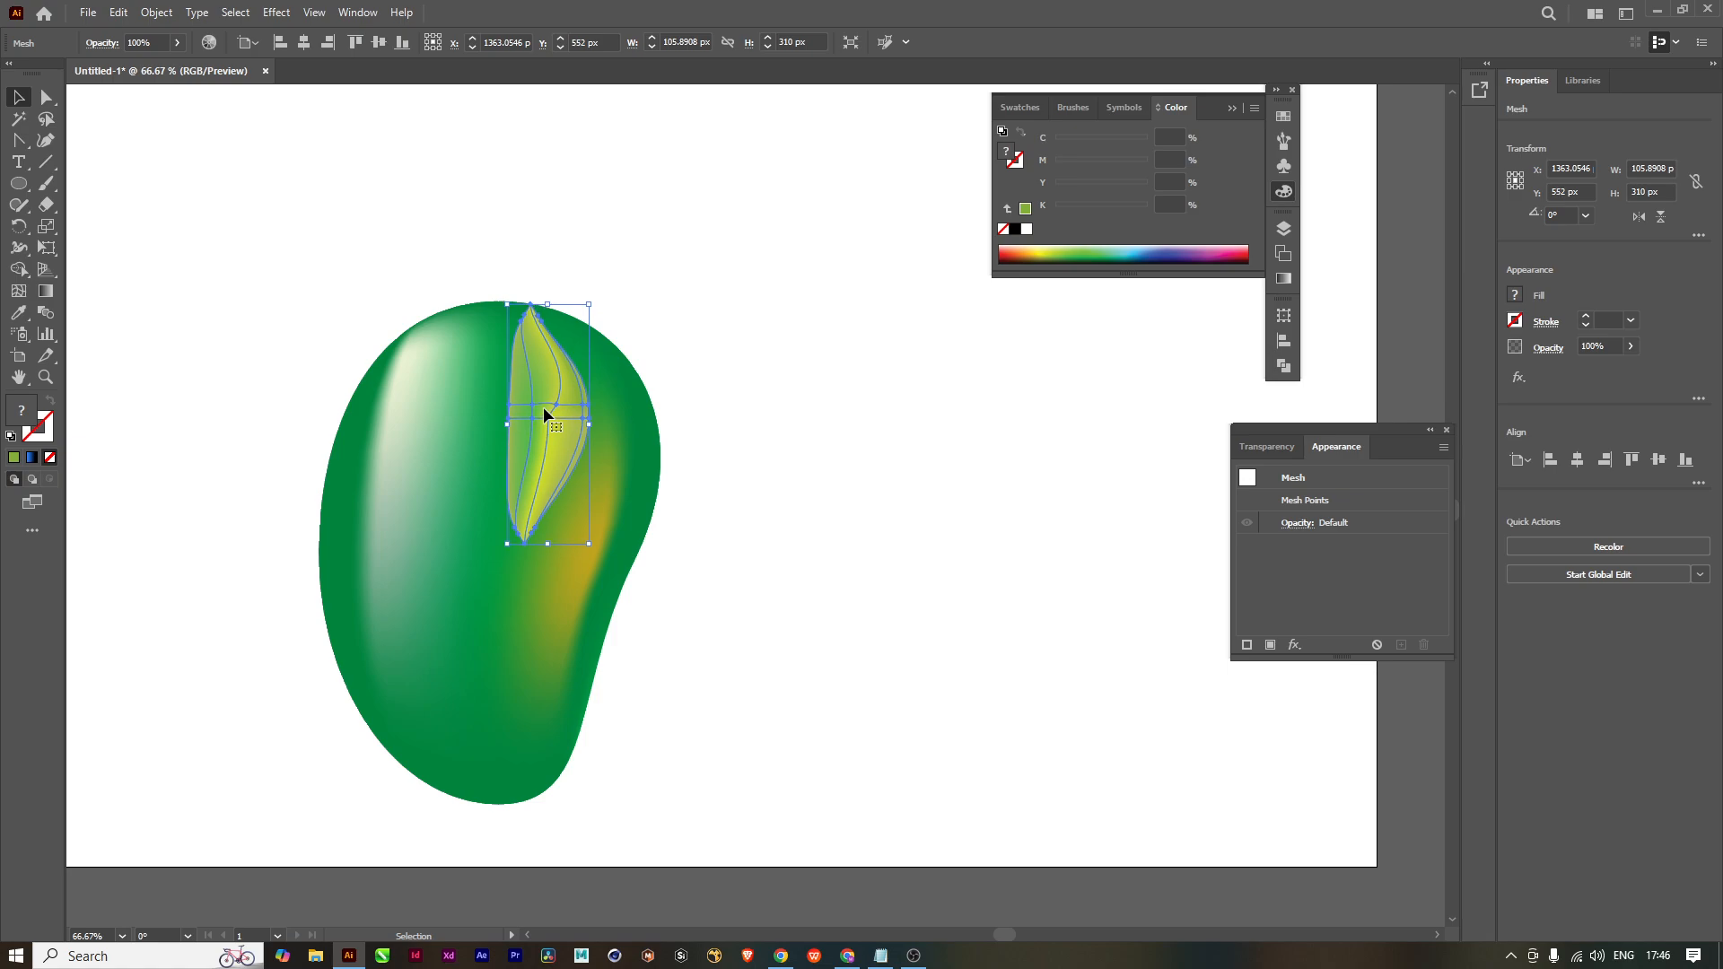
{"action": "key", "text": "Left"}
{"action": "key", "text": "Left"}
{"action": "key", "text": "Left"}
{"action": "key", "text": "Left"}
{"action": "left_click", "coordinate": [831, 585]}
Step: Draw a narrow triangular stem with the Pen tool, about 22 px wide and 125 px tall, pointing down to the leaf's upper tip
{"action": "scroll", "coordinate": [817, 684], "scroll_direction": "down", "scroll_amount": 2}
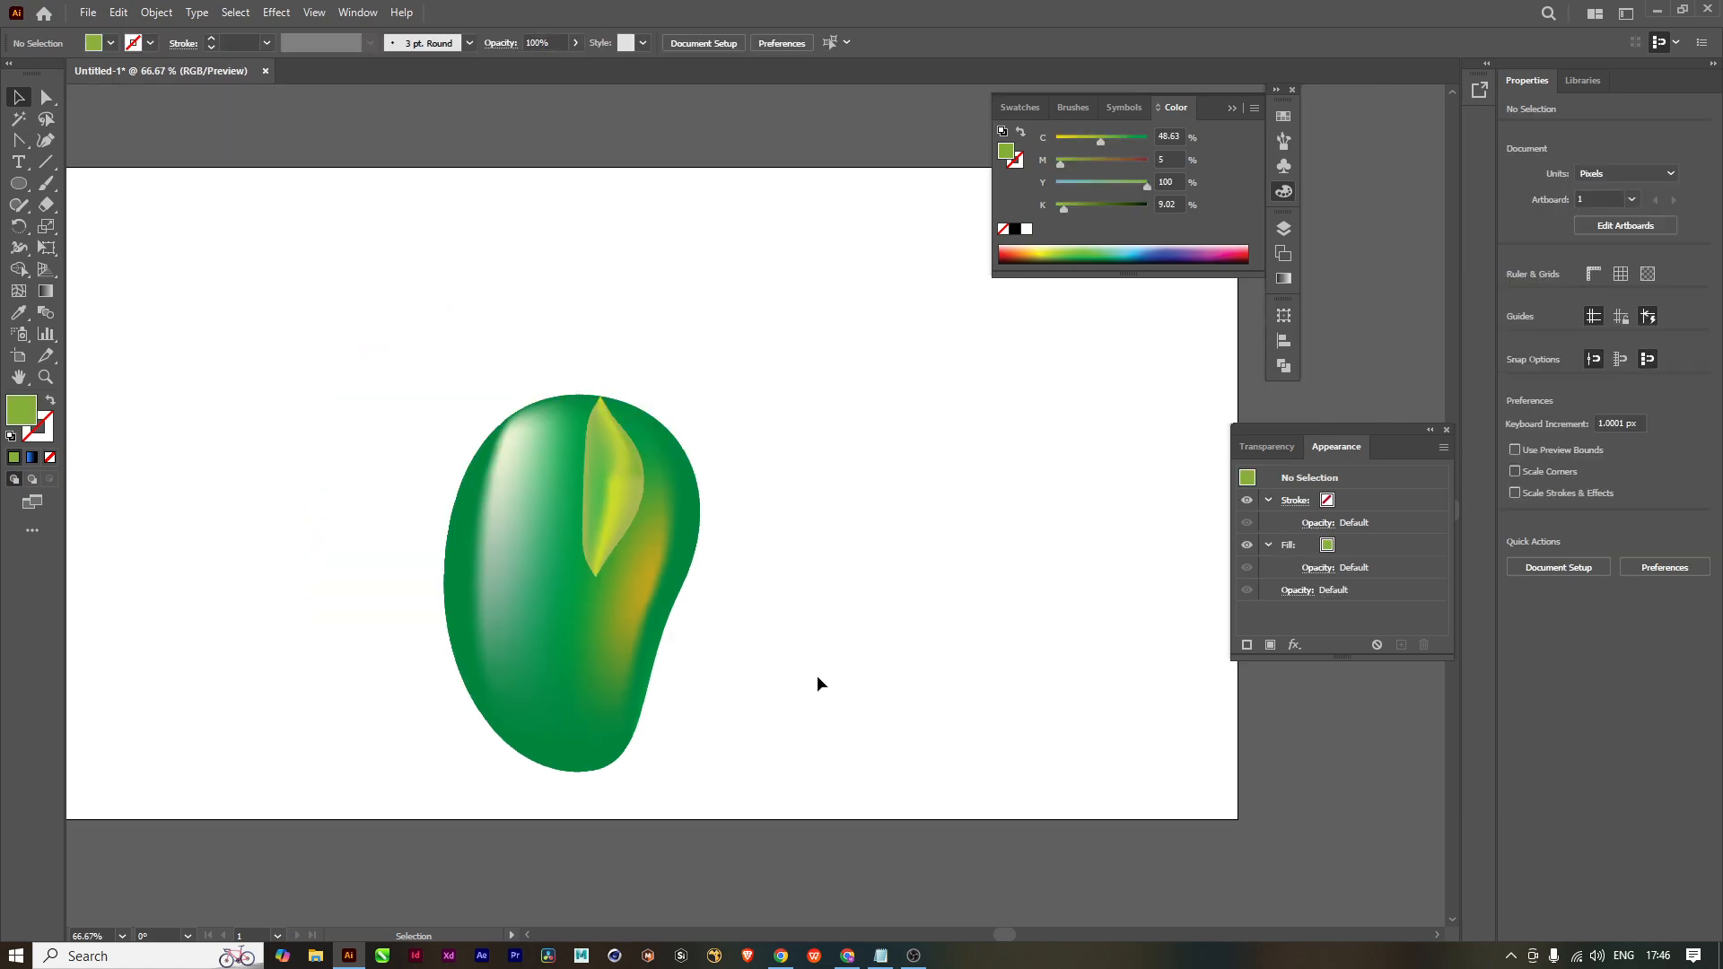
{"action": "scroll", "coordinate": [741, 601], "scroll_direction": "up", "scroll_amount": 2}
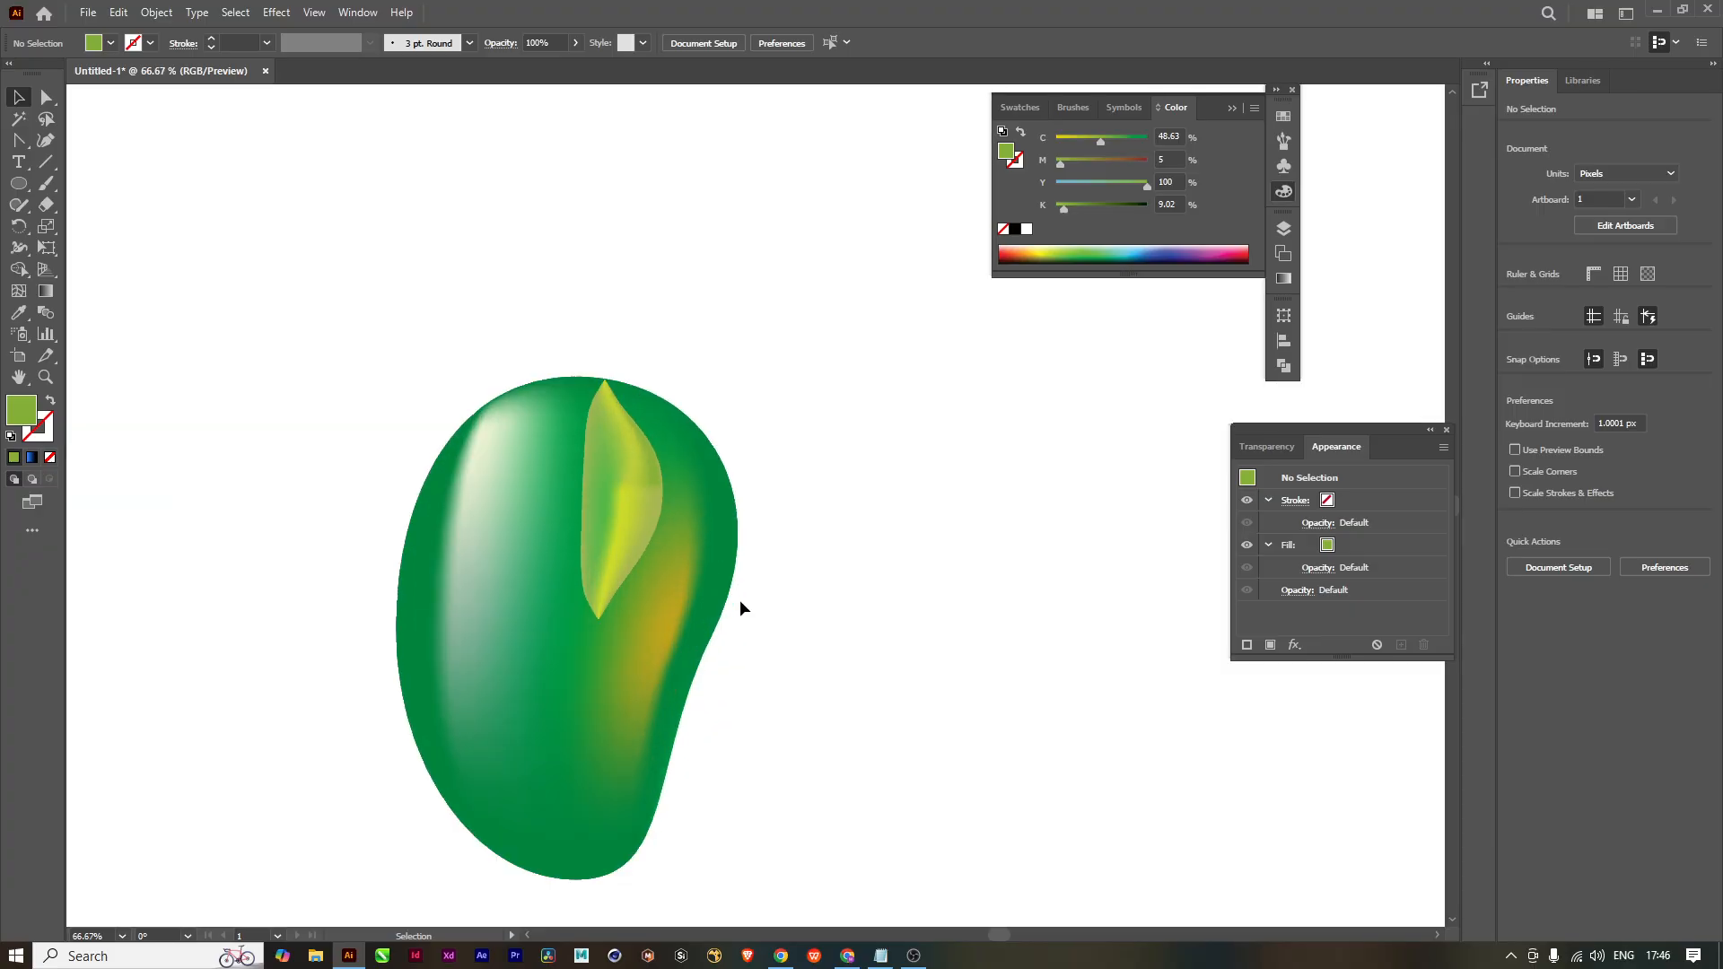
{"action": "left_click_drag", "start_coordinate": [755, 648], "coordinate": [715, 618]}
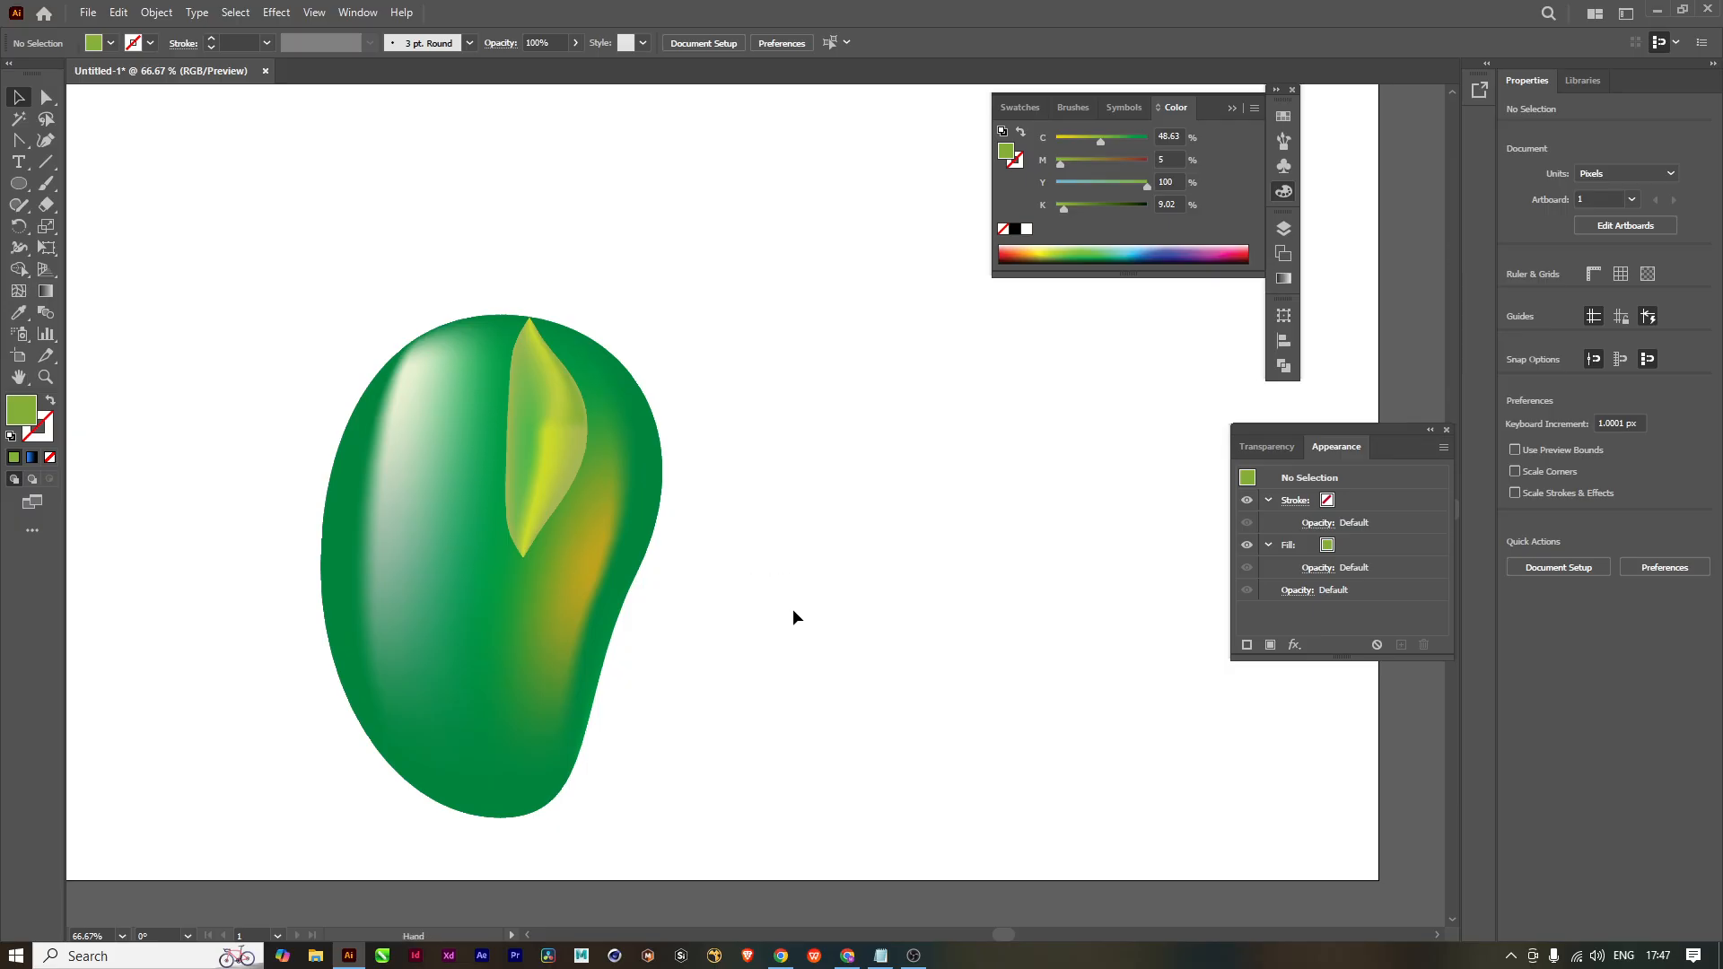
{"action": "mouse_move", "coordinate": [793, 520]}
{"action": "left_mouse_down"}
{"action": "mouse_move", "coordinate": [870, 512]}
{"action": "mouse_move", "coordinate": [815, 504]}
{"action": "left_mouse_up"}
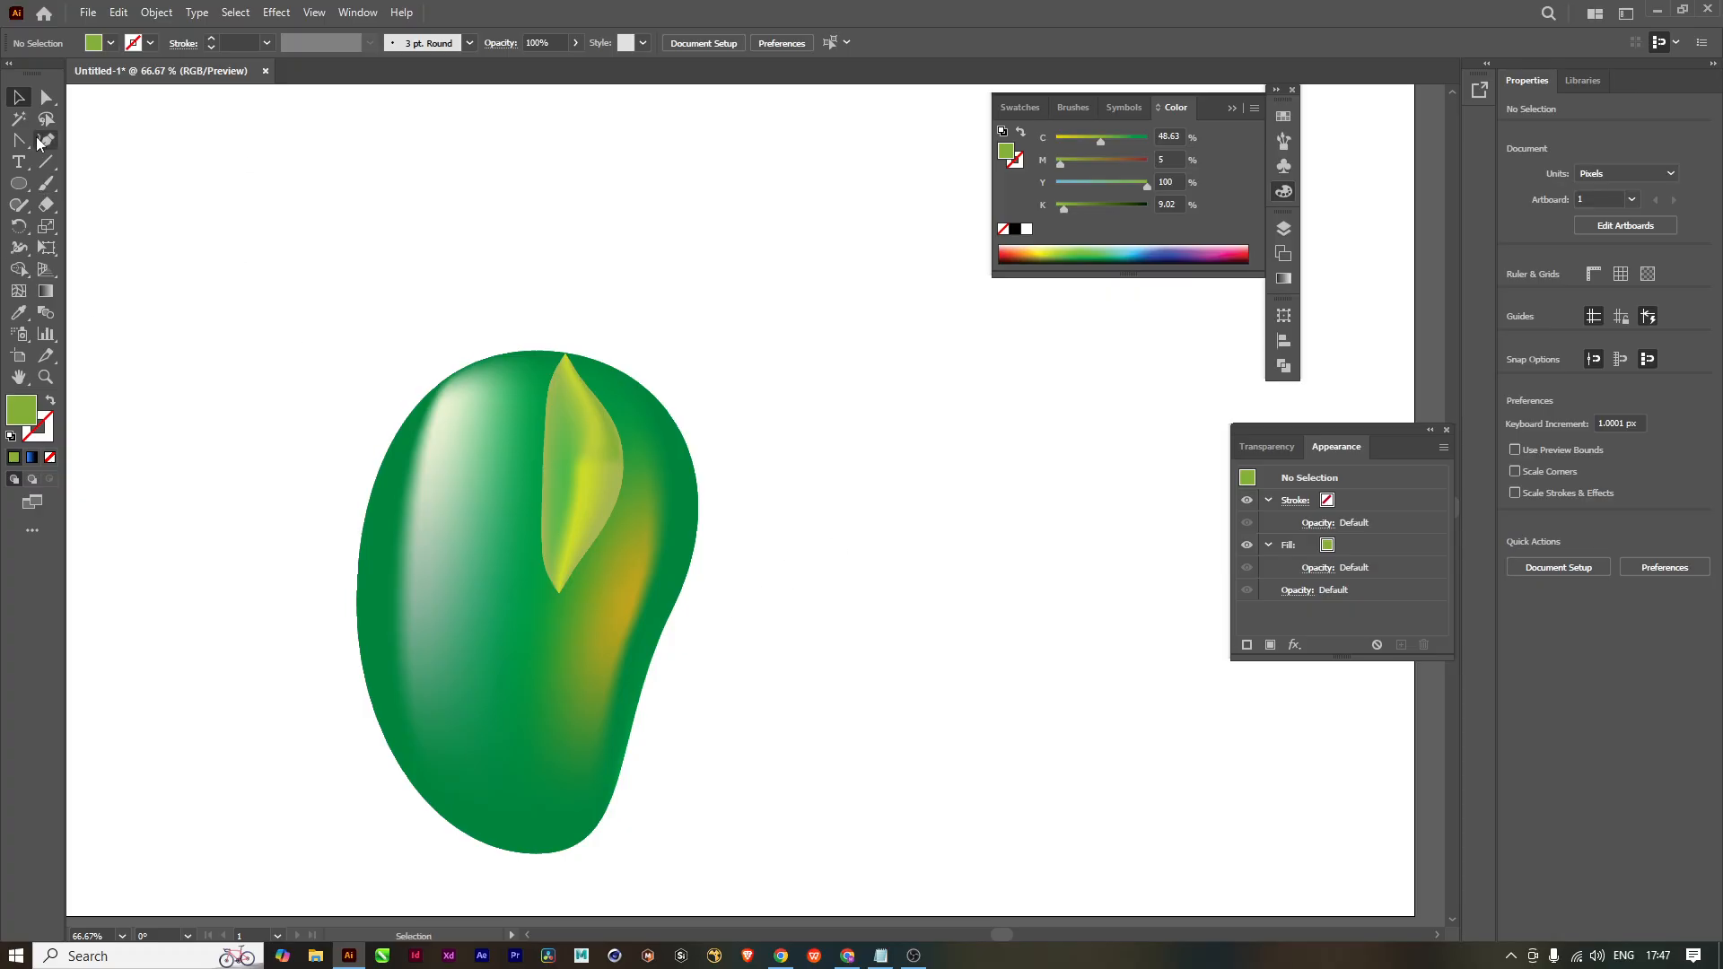
{"action": "left_click_drag", "start_coordinate": [22, 144], "coordinate": [100, 142]}
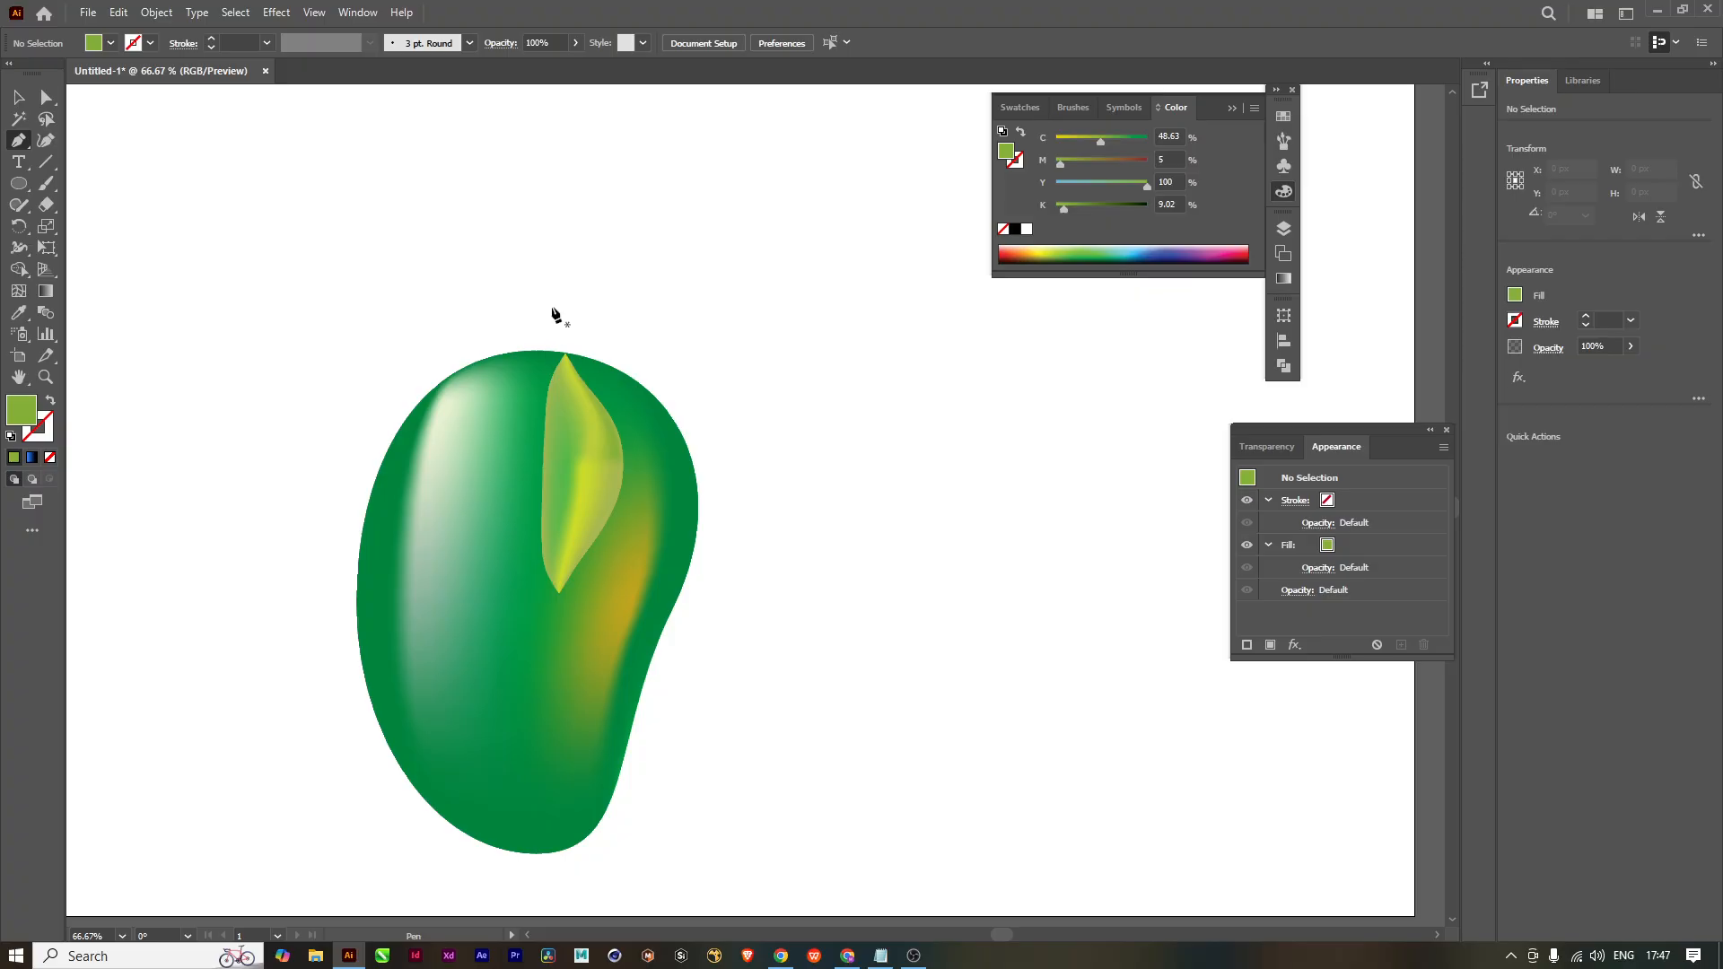
{"action": "left_click", "coordinate": [567, 258]}
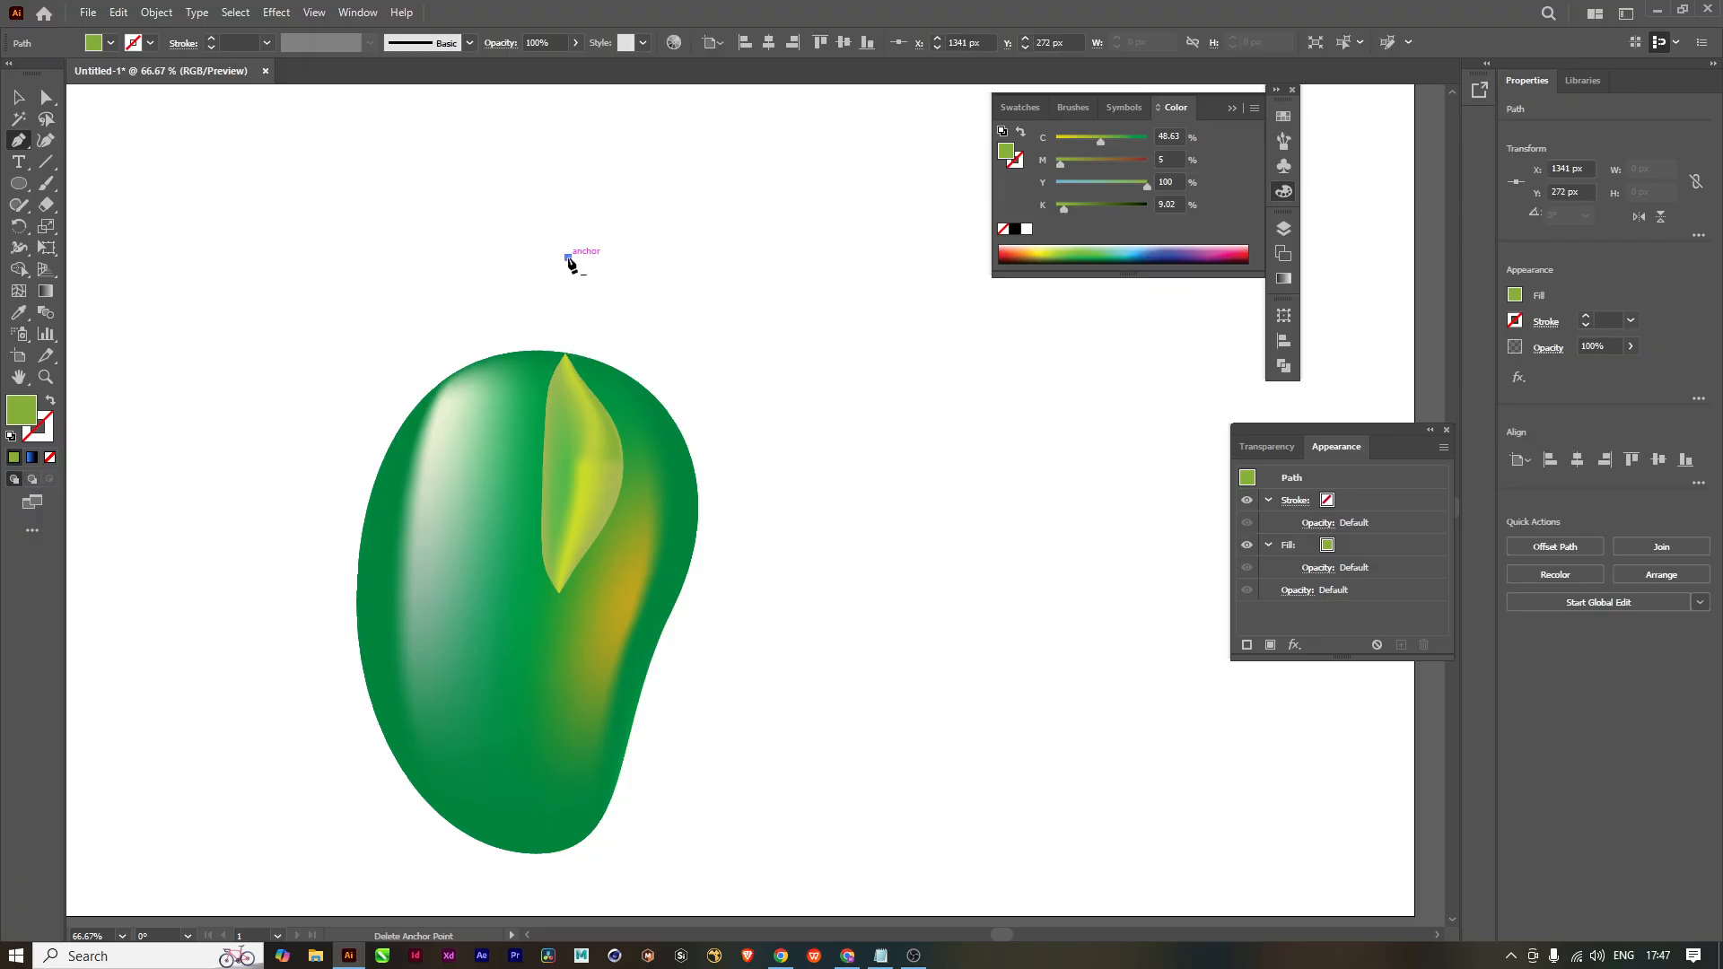
{"action": "left_click", "coordinate": [565, 354]}
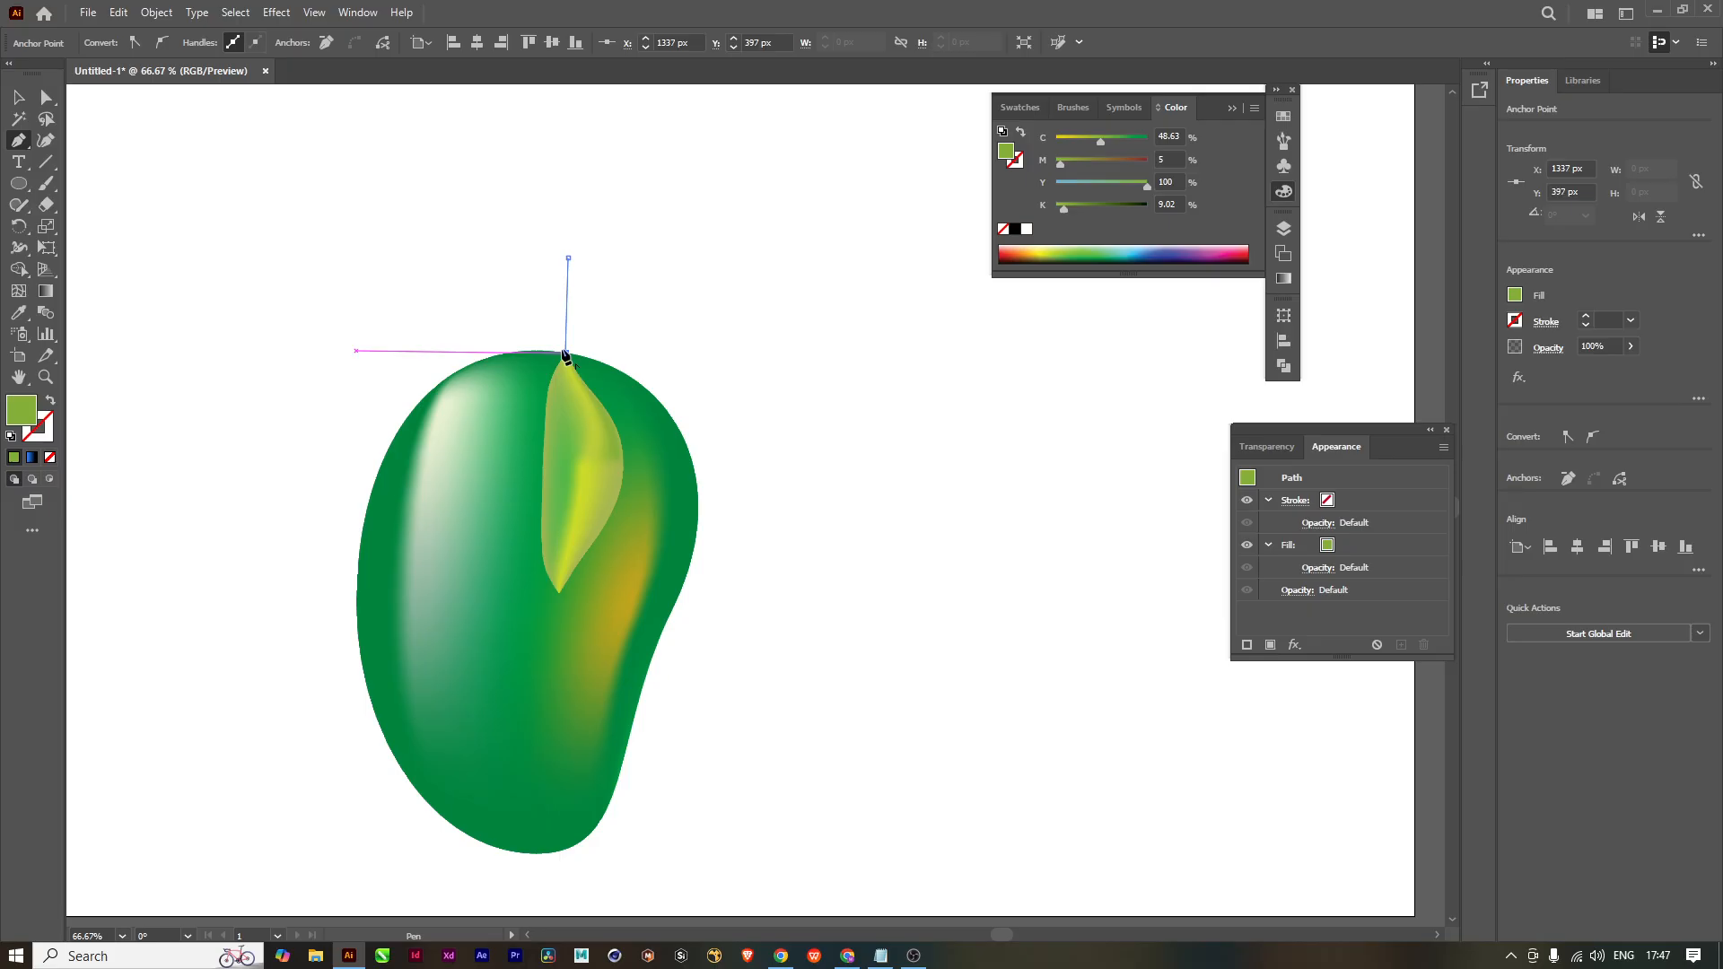
{"action": "left_click", "coordinate": [552, 258]}
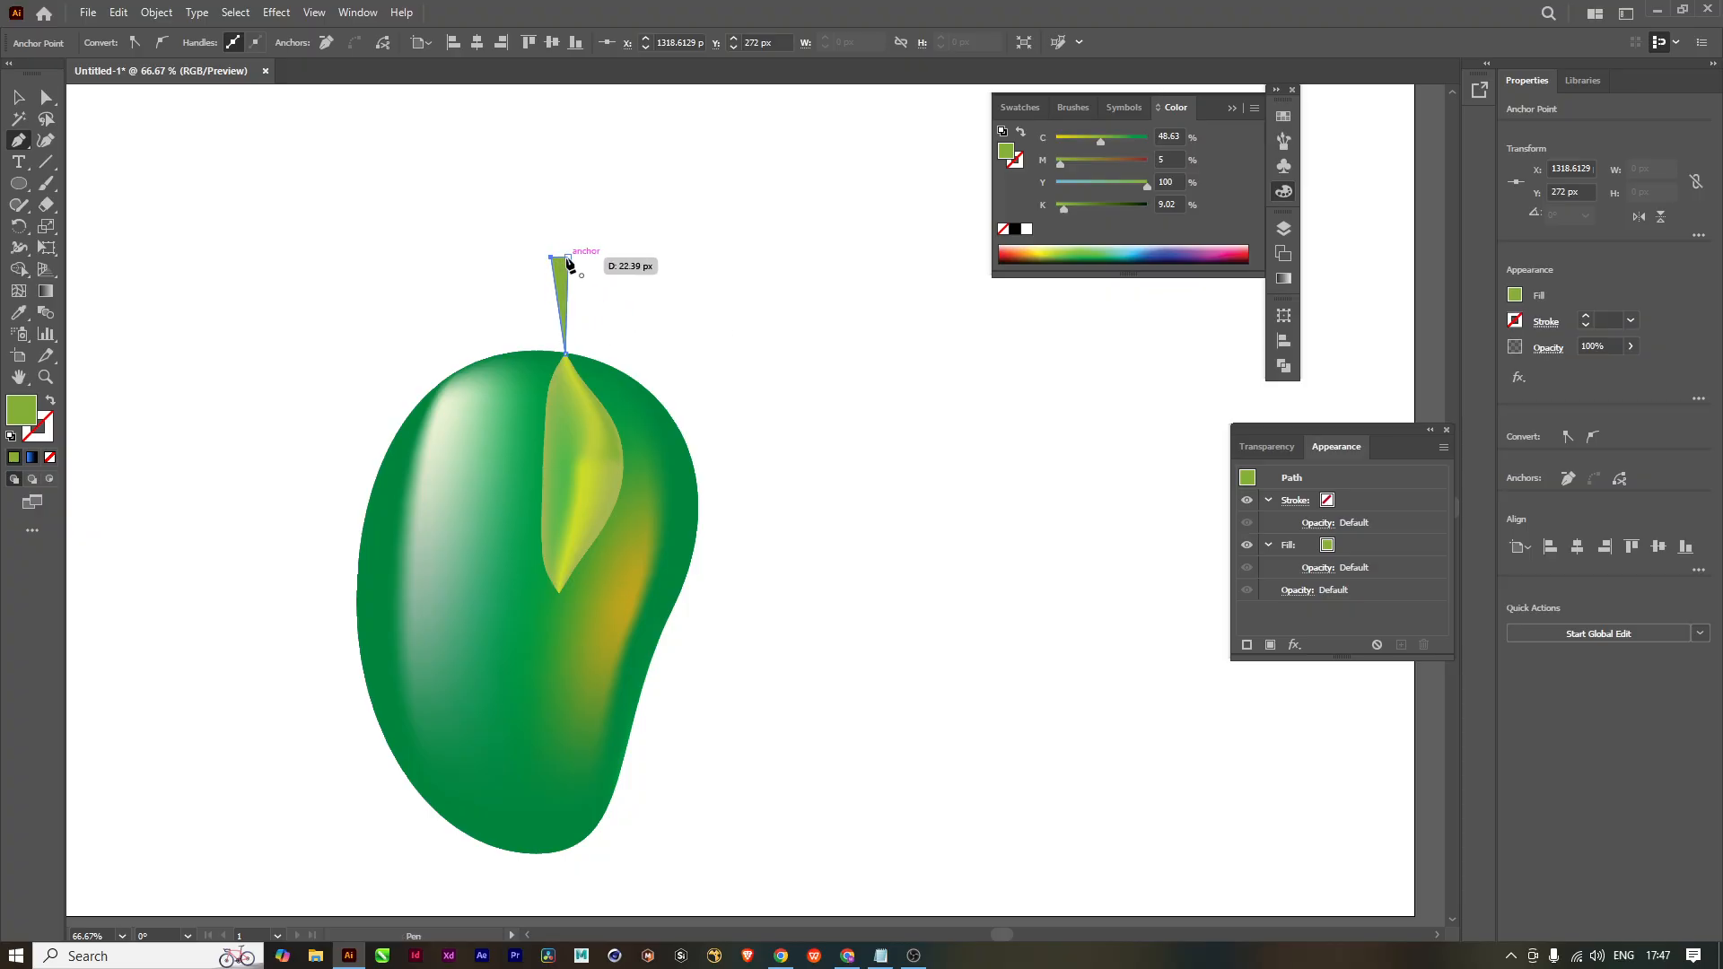
{"action": "left_click", "coordinate": [568, 258]}
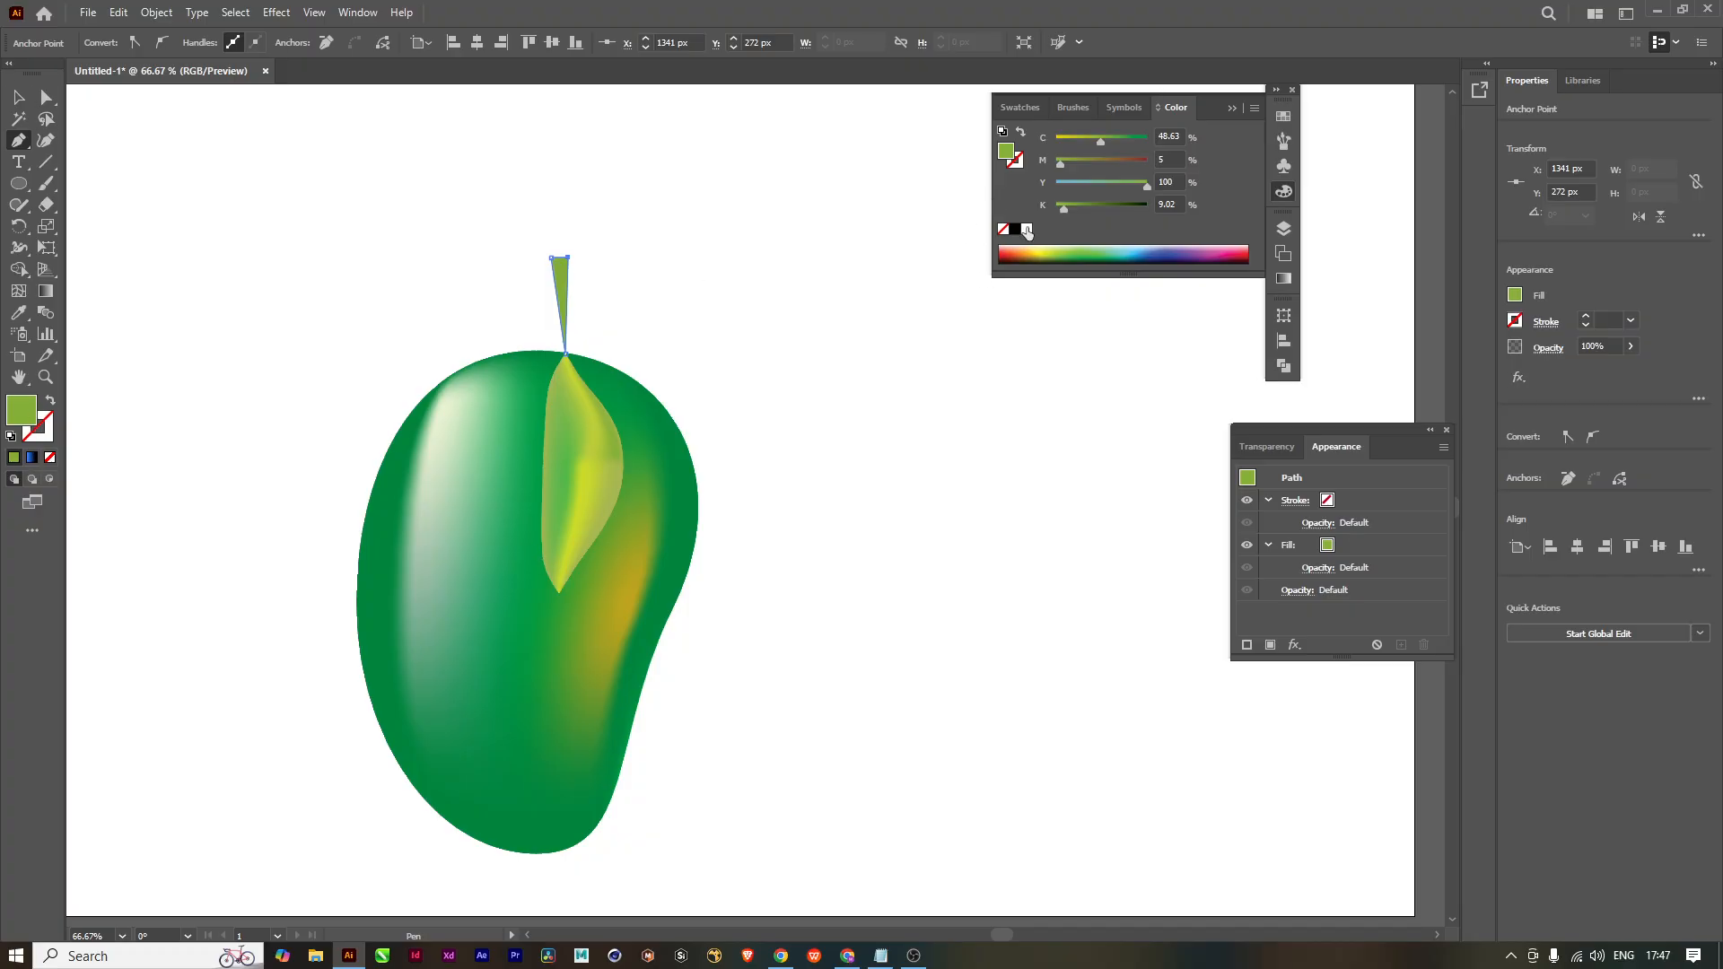
Step: Fill the stem with near-black at C 74.38, M 67.6, Y 66.6, K 87.14, then deselect it
{"action": "left_click", "coordinate": [1160, 252]}
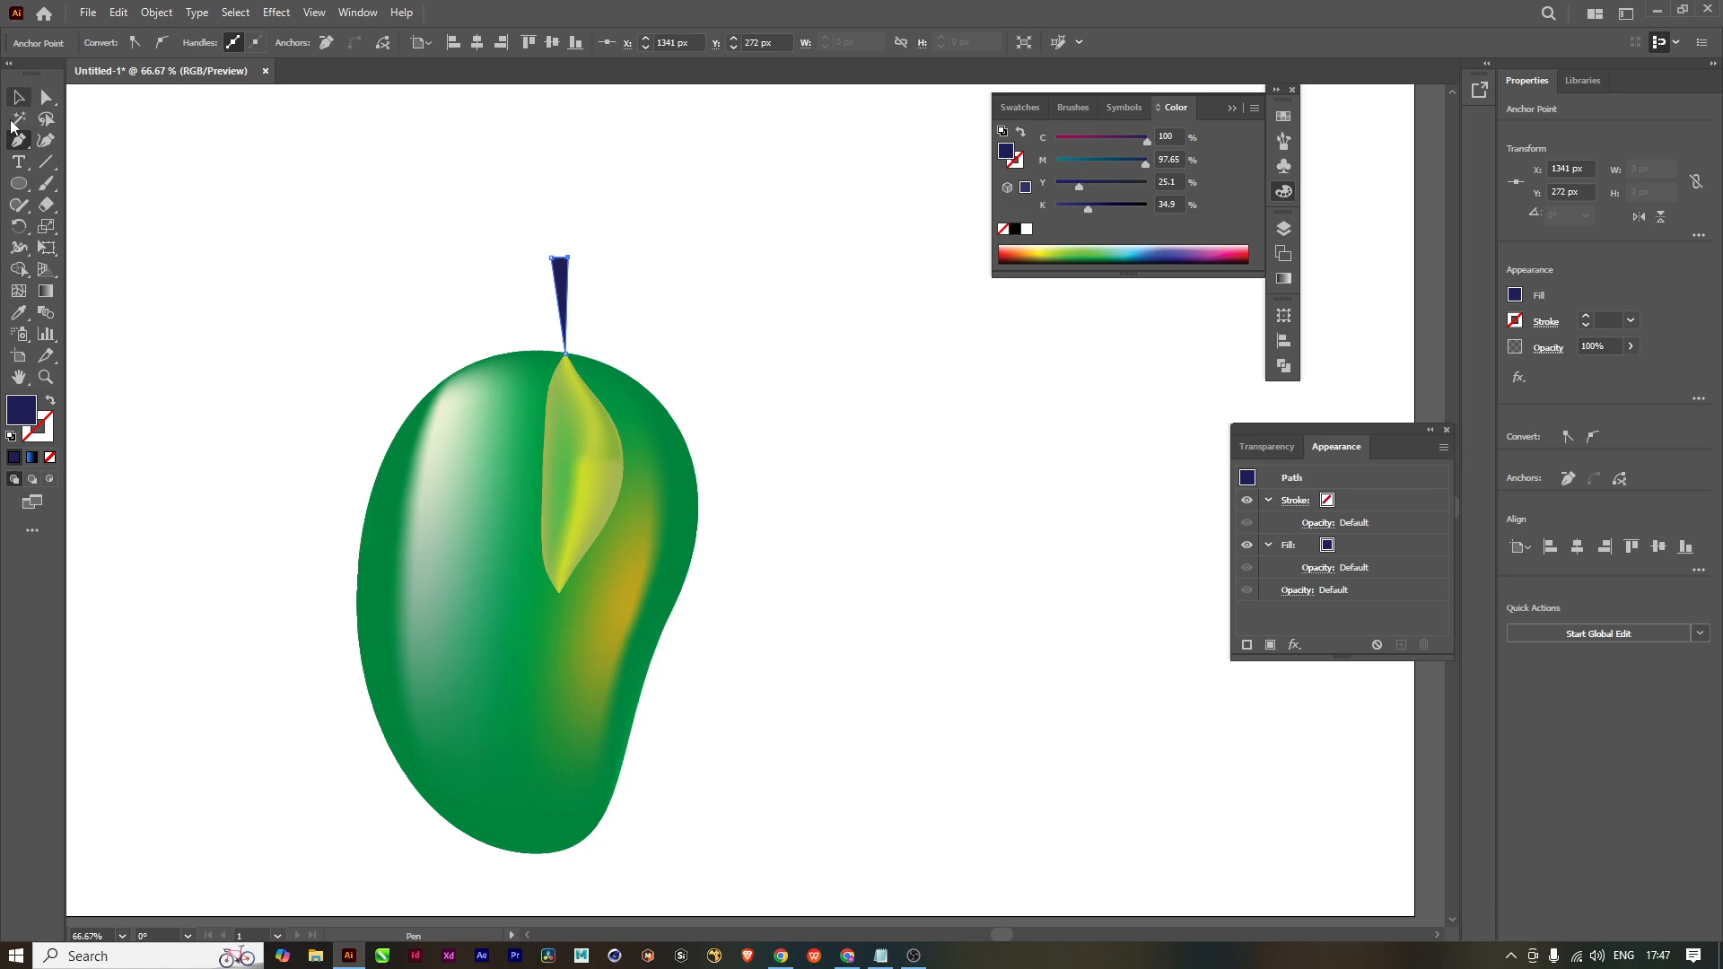
{"action": "double_click", "coordinate": [32, 422]}
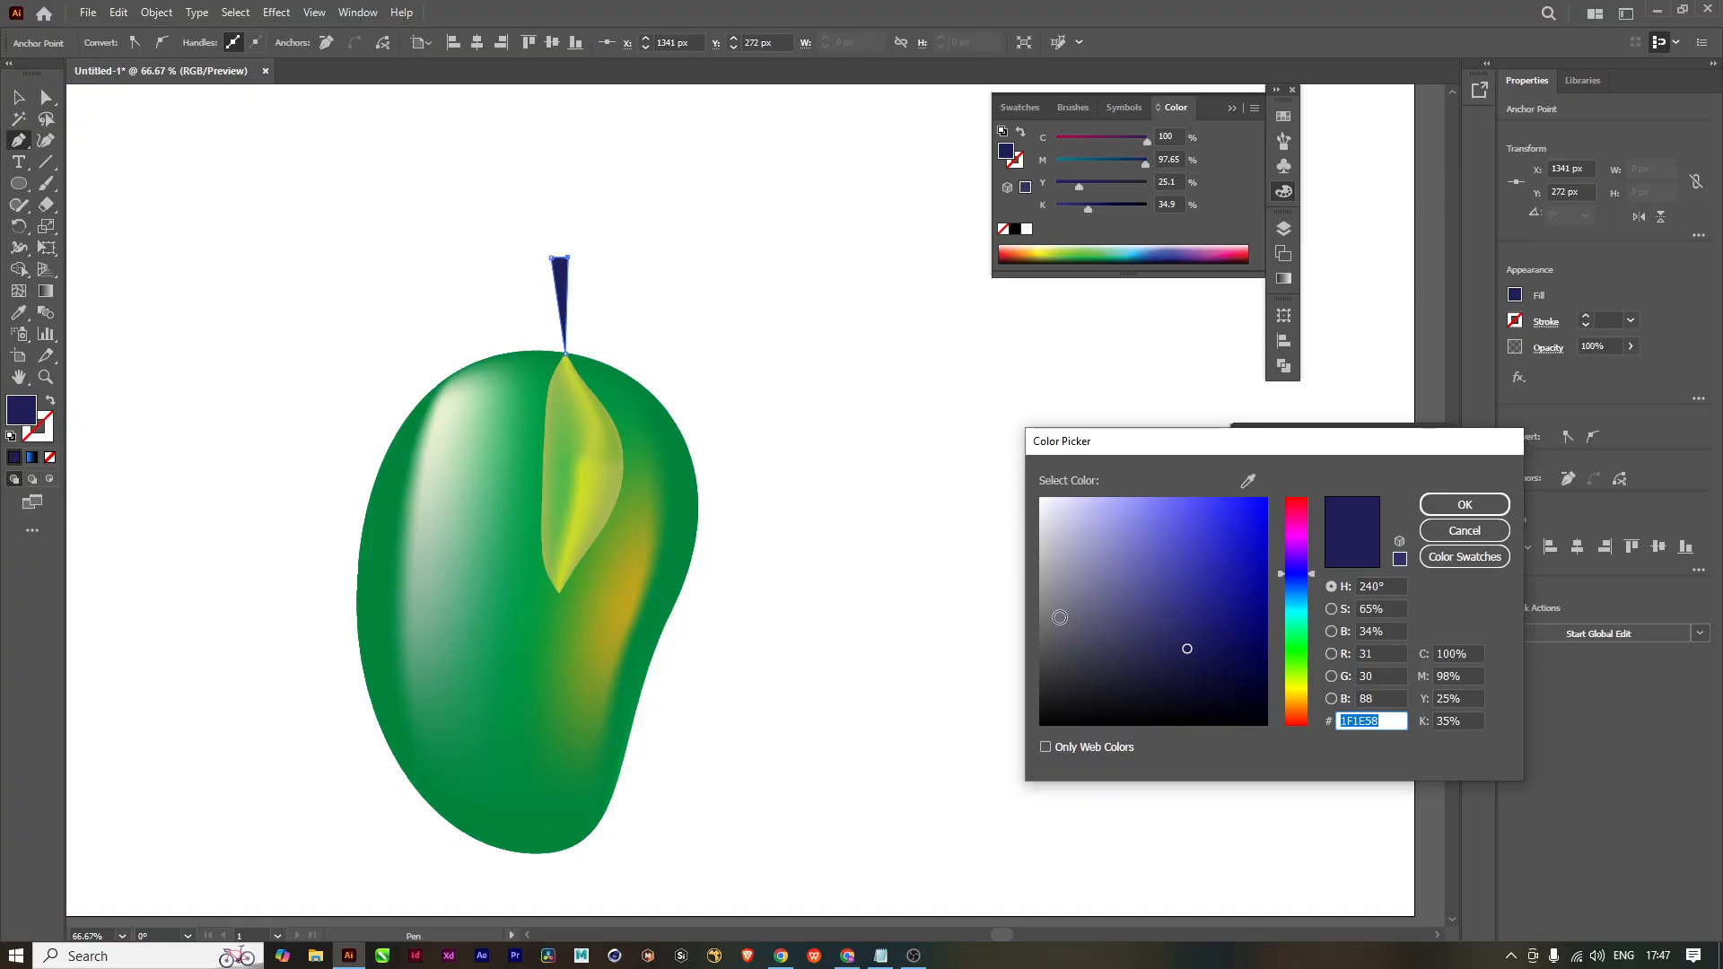
{"action": "left_click", "coordinate": [1054, 720]}
{"action": "left_click", "coordinate": [1464, 504]}
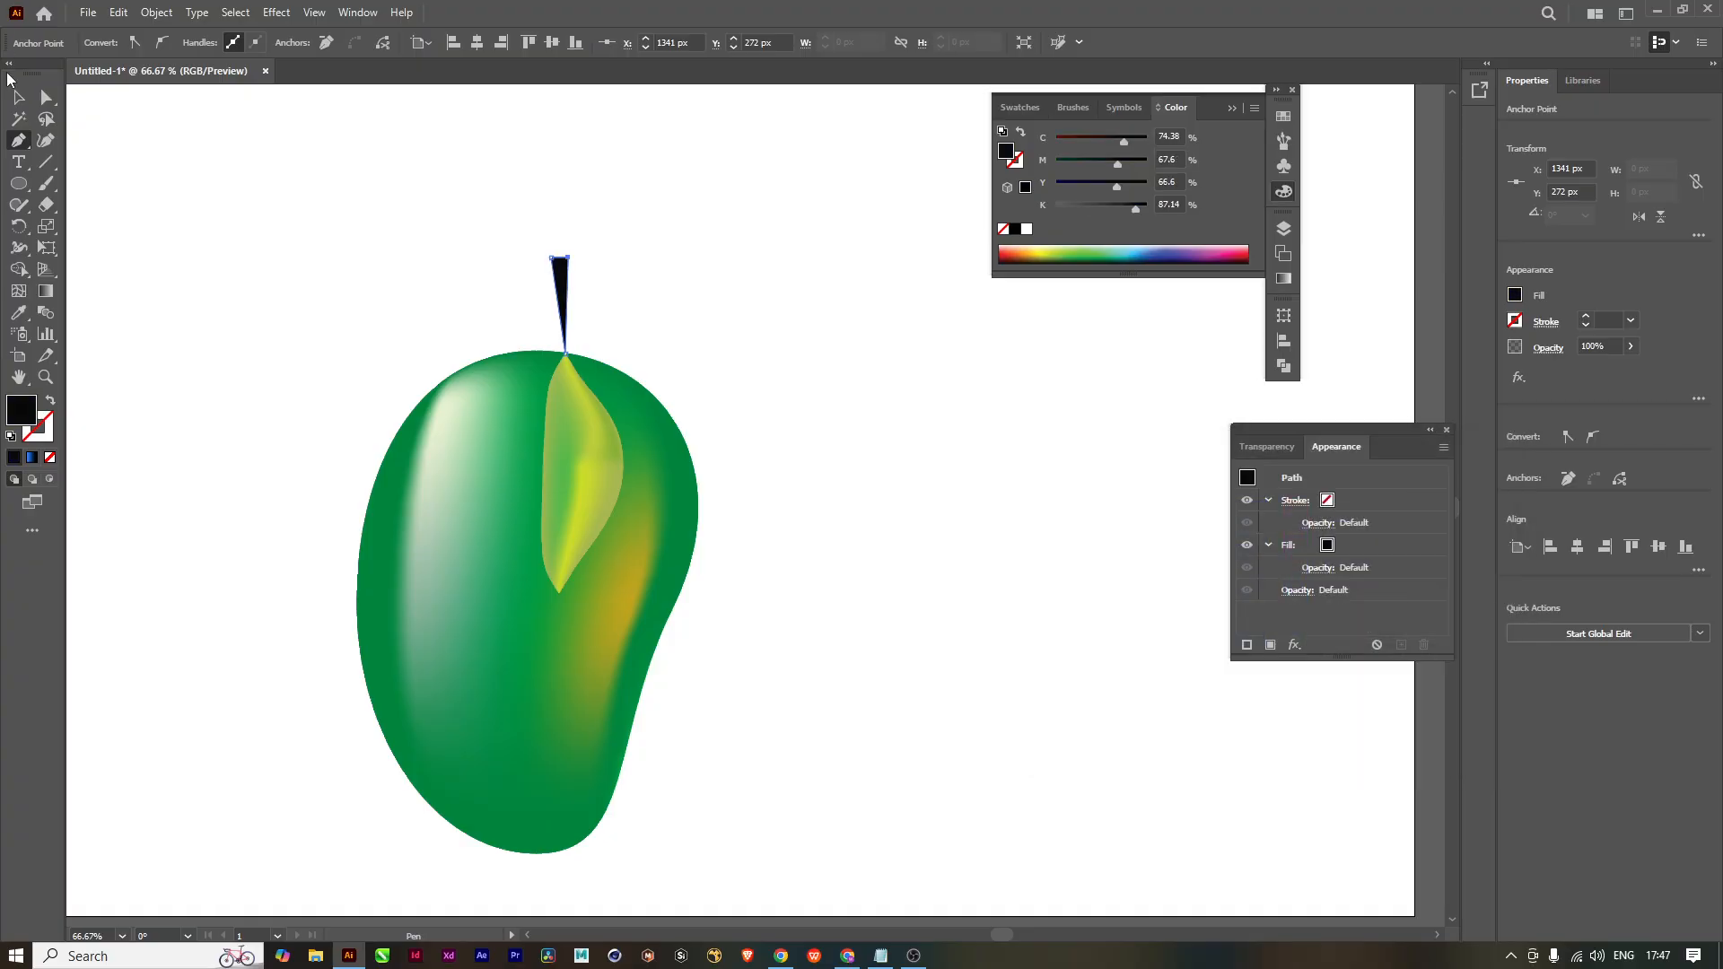
{"action": "key", "text": "v"}
{"action": "left_click", "coordinate": [894, 320]}
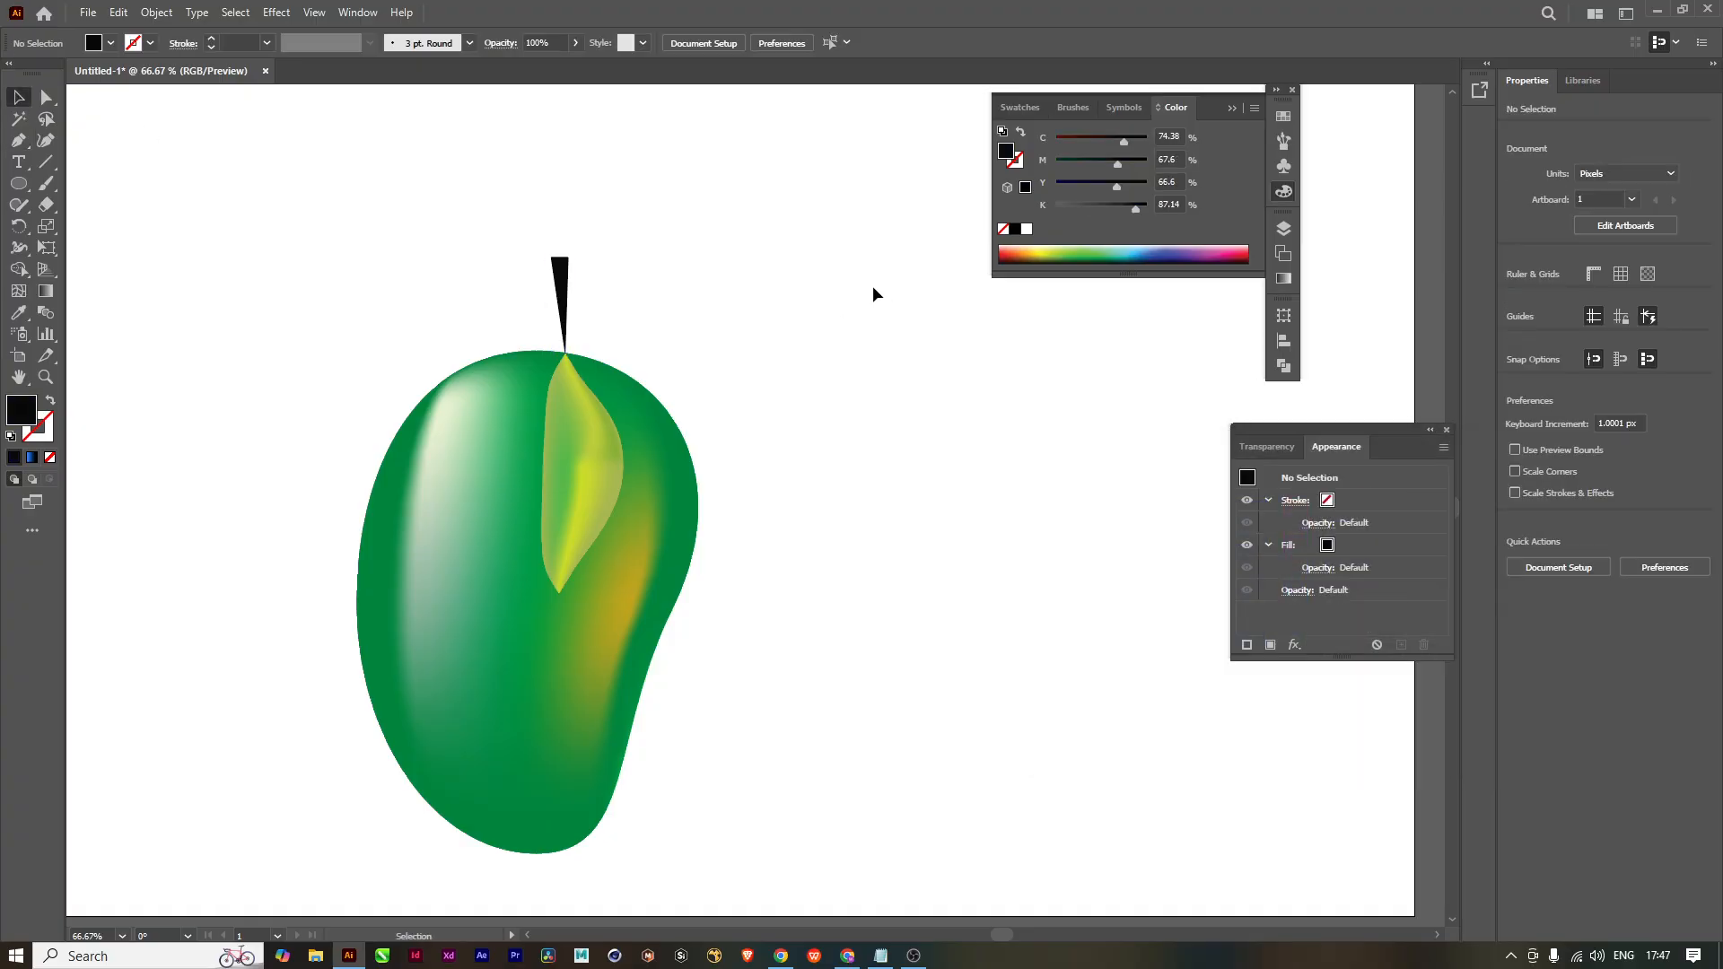
Step: Examine the mango with its leaf and stem at several zoom levels
{"action": "scroll", "coordinate": [872, 294], "scroll_direction": "down", "scroll_amount": 2}
{"action": "scroll", "coordinate": [872, 294], "scroll_direction": "down", "scroll_amount": 1}
{"action": "scroll", "coordinate": [872, 294], "scroll_direction": "up", "scroll_amount": 3}
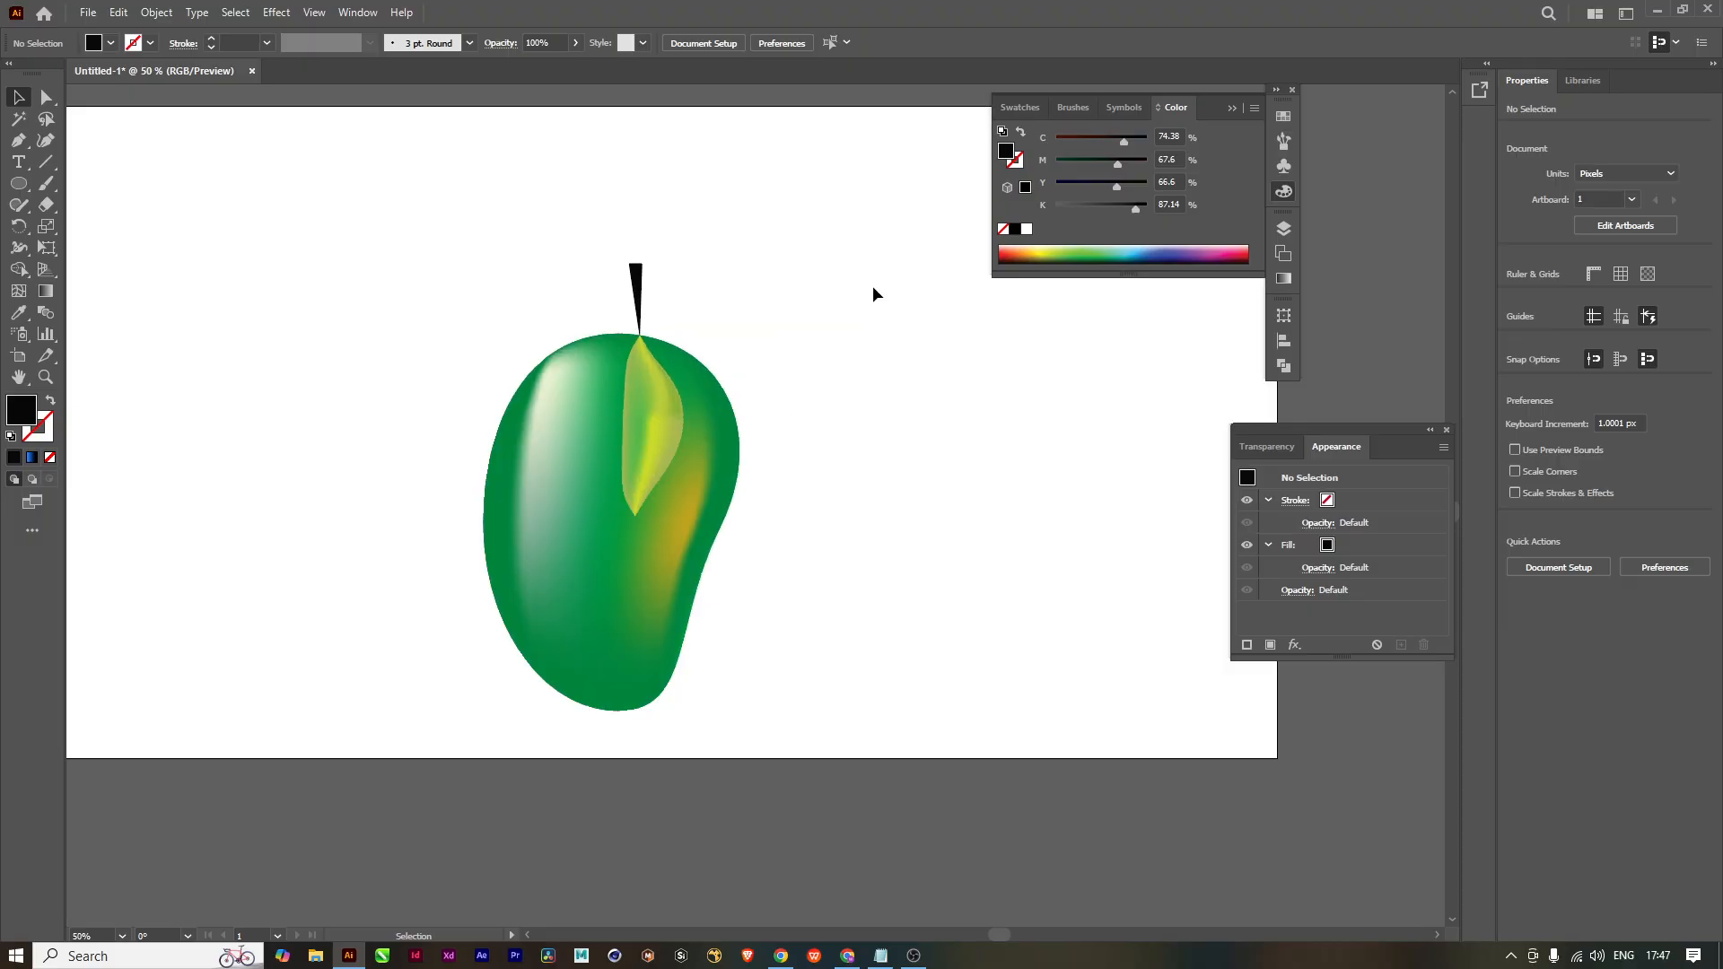
{"action": "scroll", "coordinate": [736, 404], "scroll_direction": "down", "scroll_amount": 1}
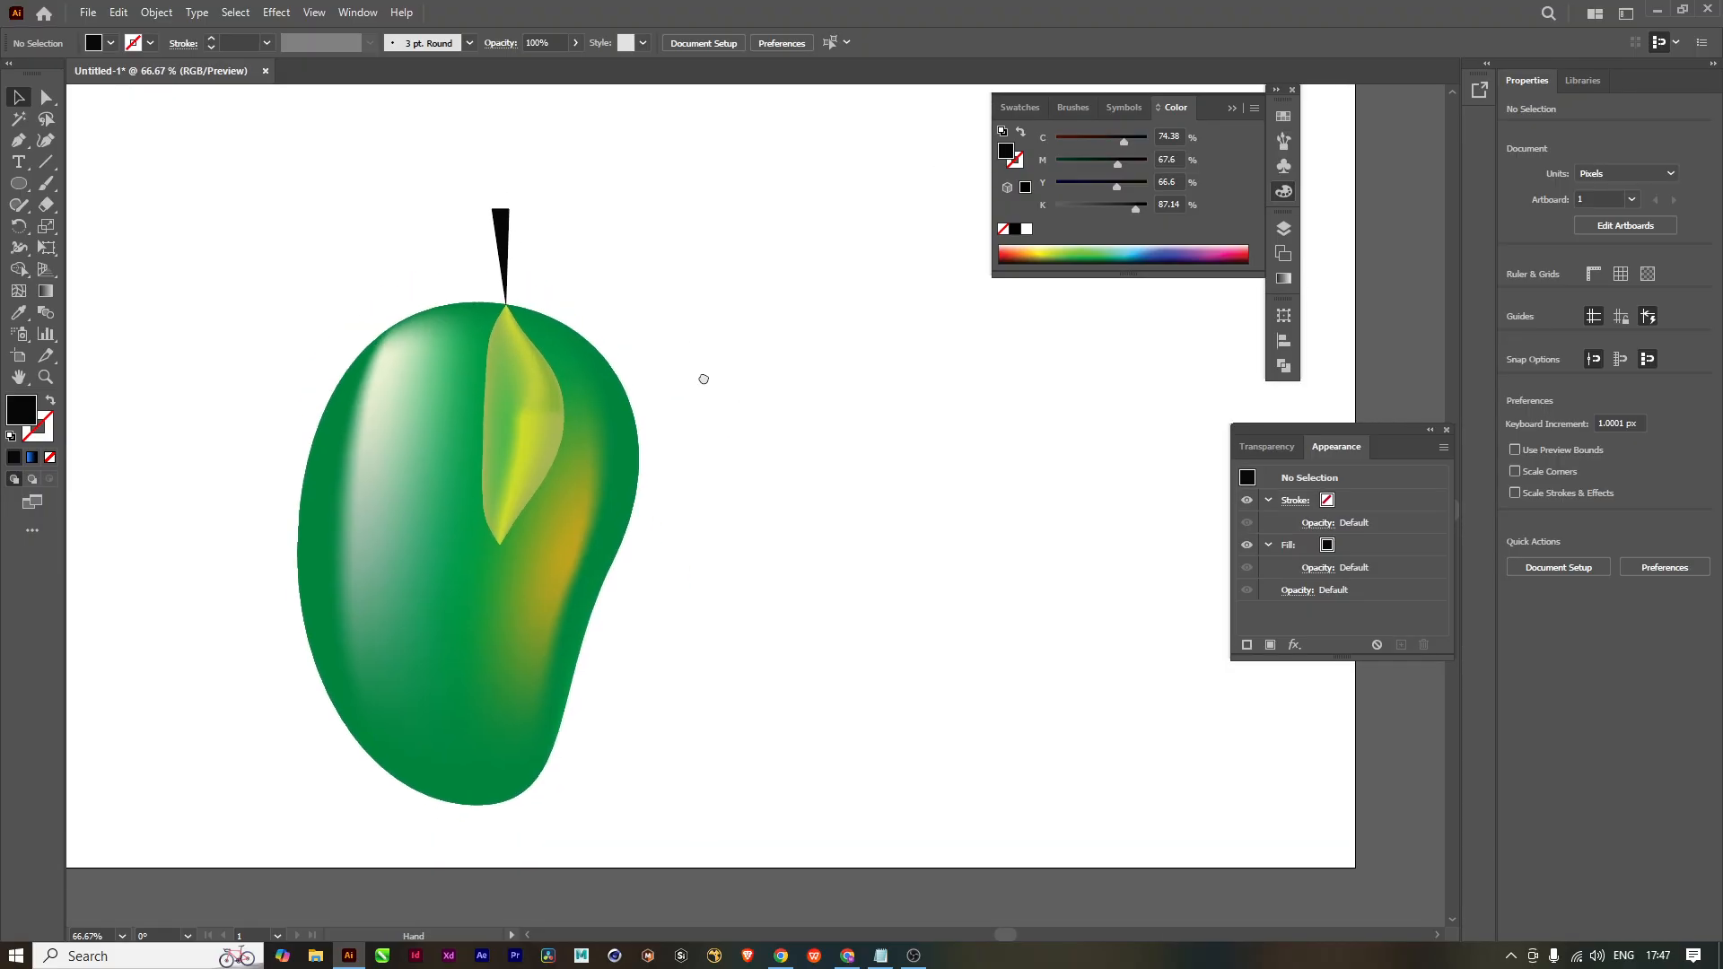
{"action": "scroll", "coordinate": [728, 480], "scroll_direction": "down", "scroll_amount": 2}
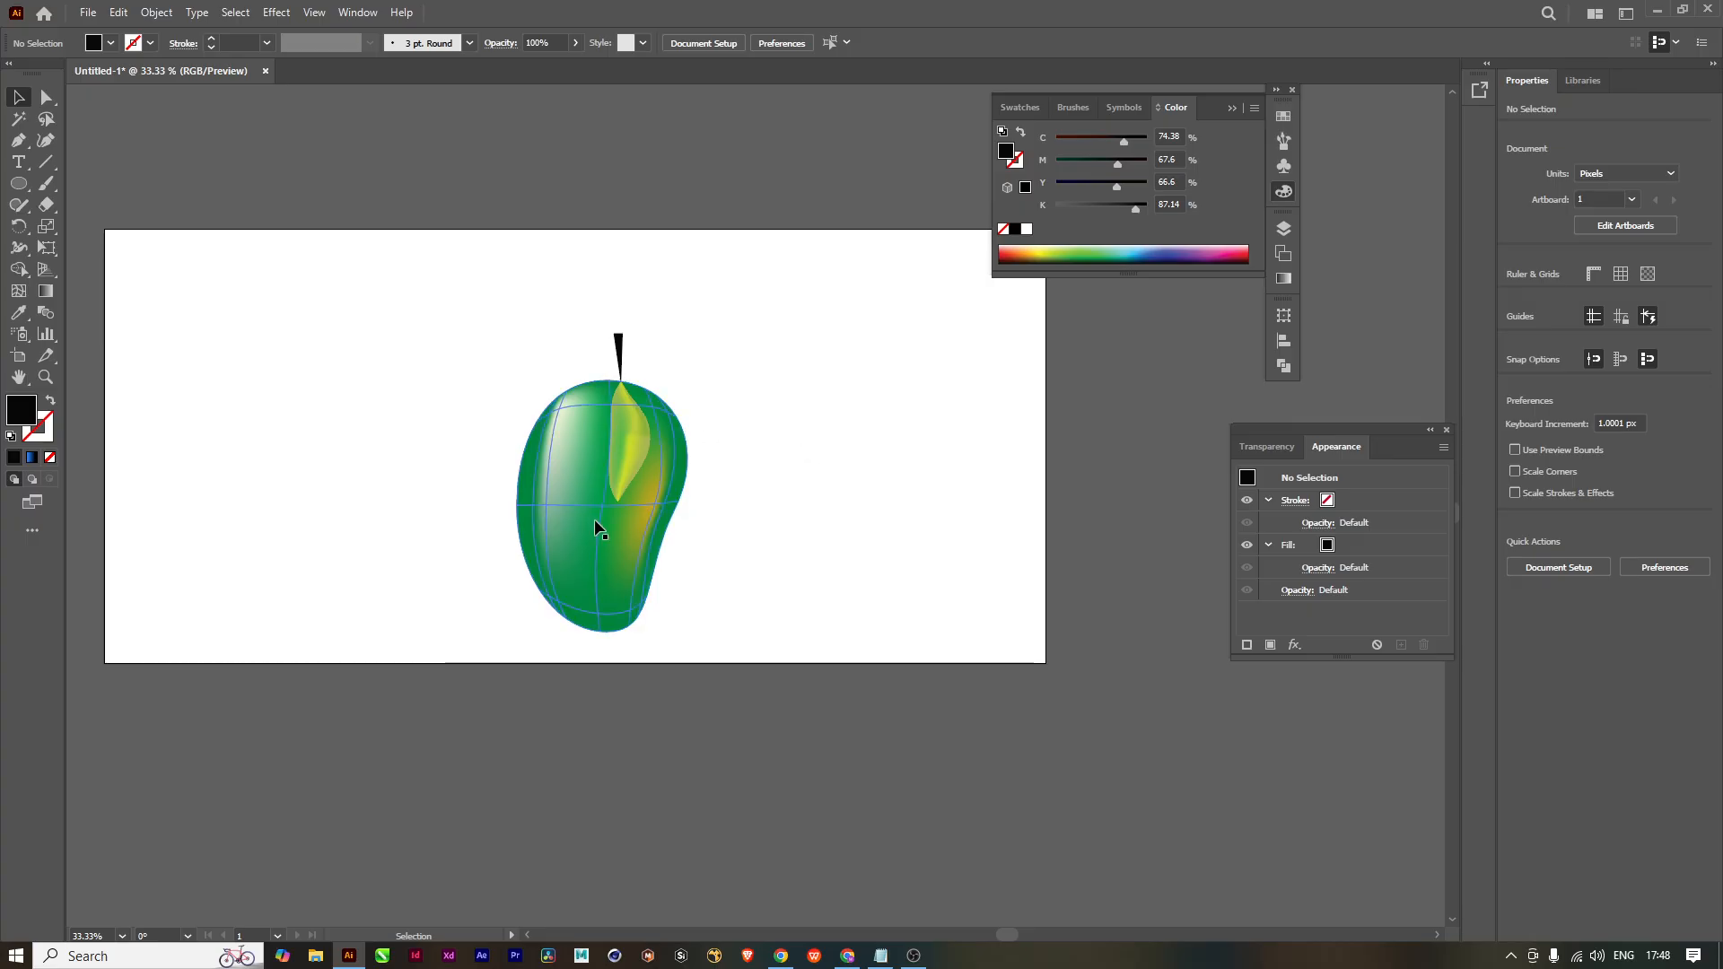
{"action": "scroll", "coordinate": [574, 533], "scroll_direction": "up", "scroll_amount": 1}
{"action": "scroll", "coordinate": [585, 569], "scroll_direction": "up", "scroll_amount": 1}
{"action": "scroll", "coordinate": [585, 569], "scroll_direction": "down", "scroll_amount": 1}
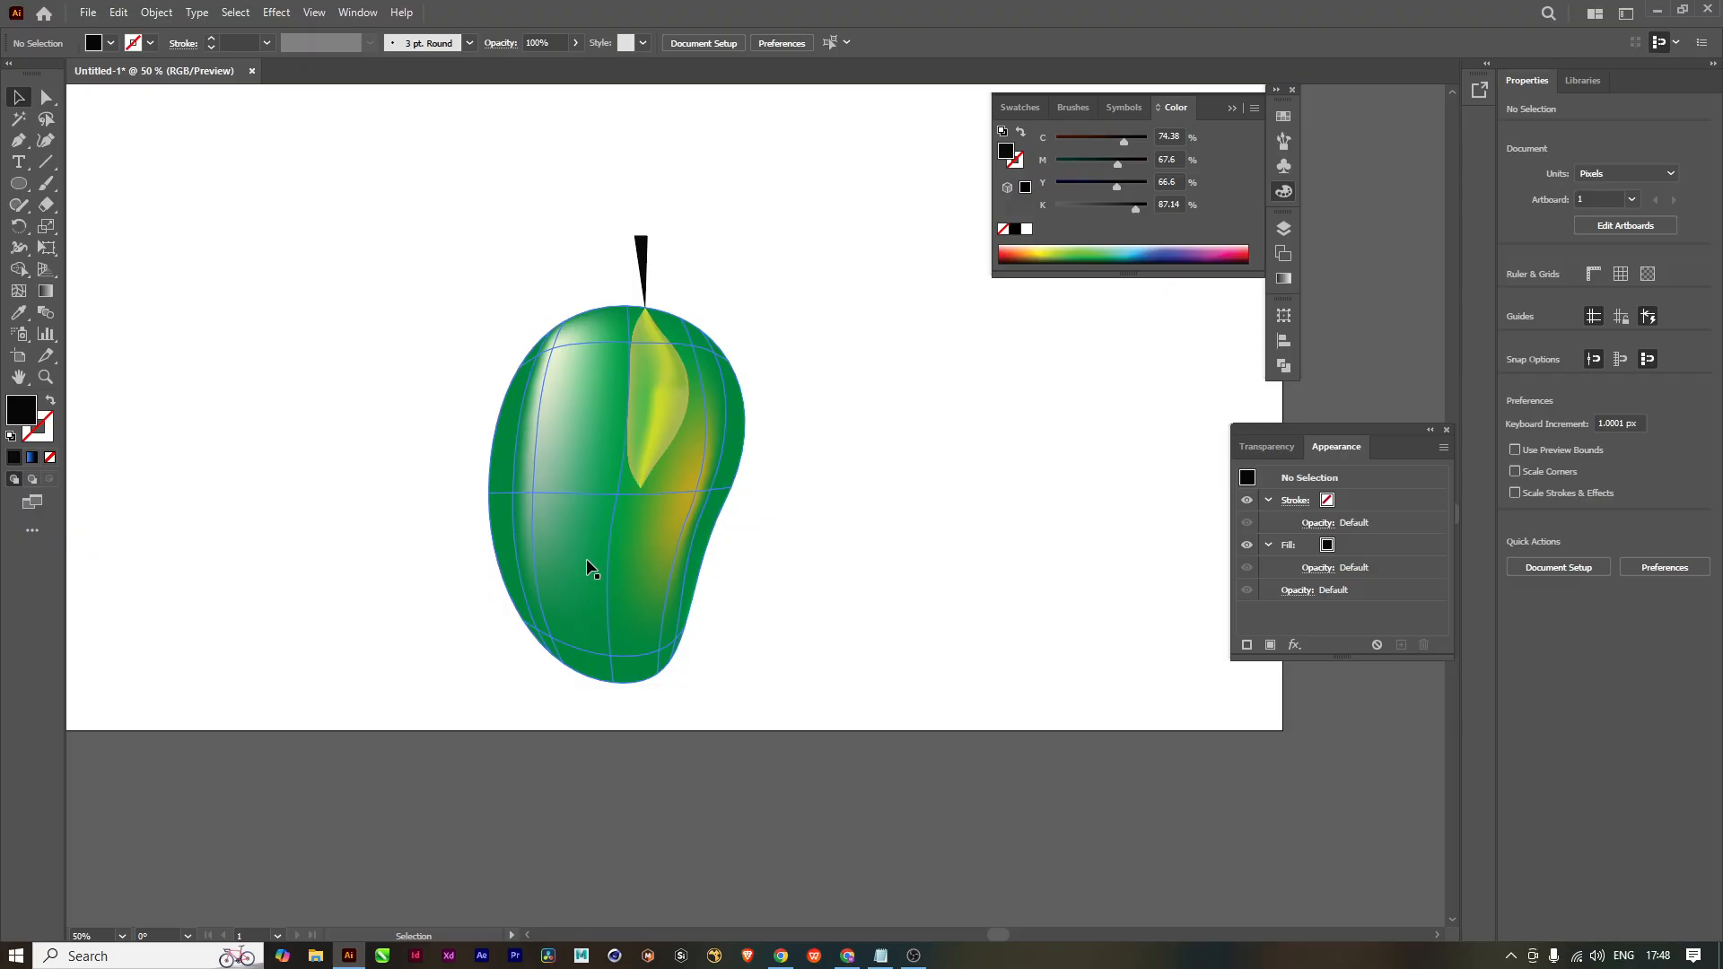
{"action": "scroll", "coordinate": [573, 434], "scroll_direction": "up", "scroll_amount": 2}
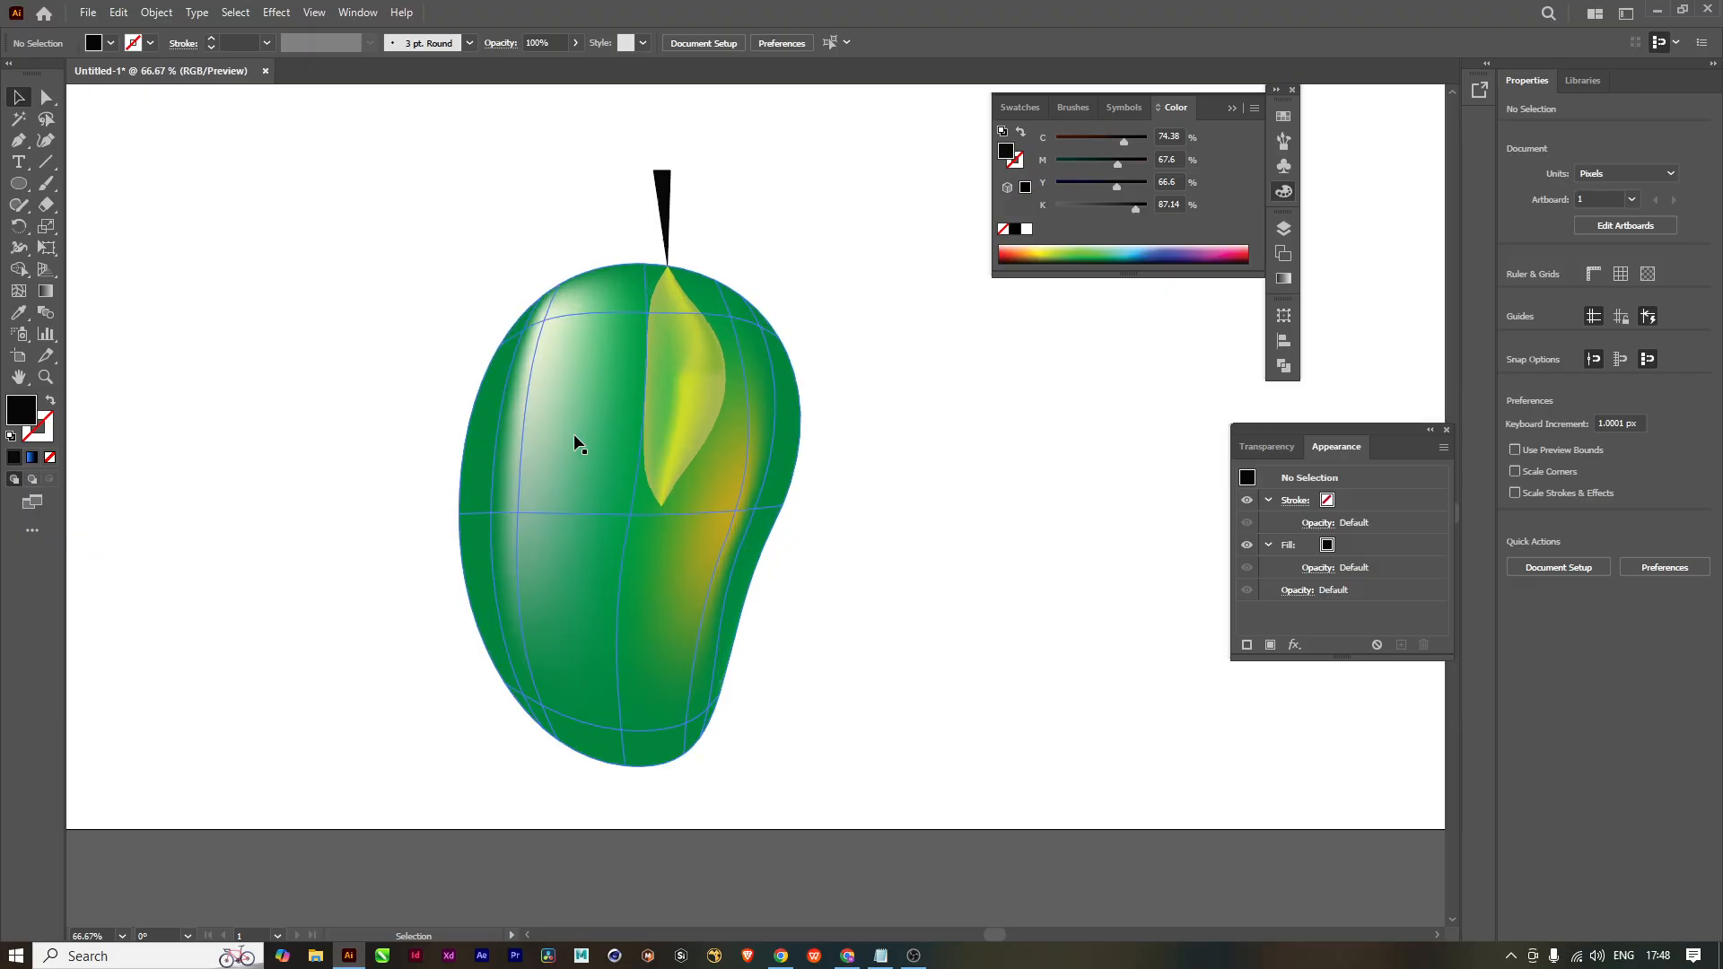
Step: Select the mango's mesh point where the pale highlight crosses the middle row and examine its handles and the neighbouring mesh lines
{"action": "key", "text": "u"}
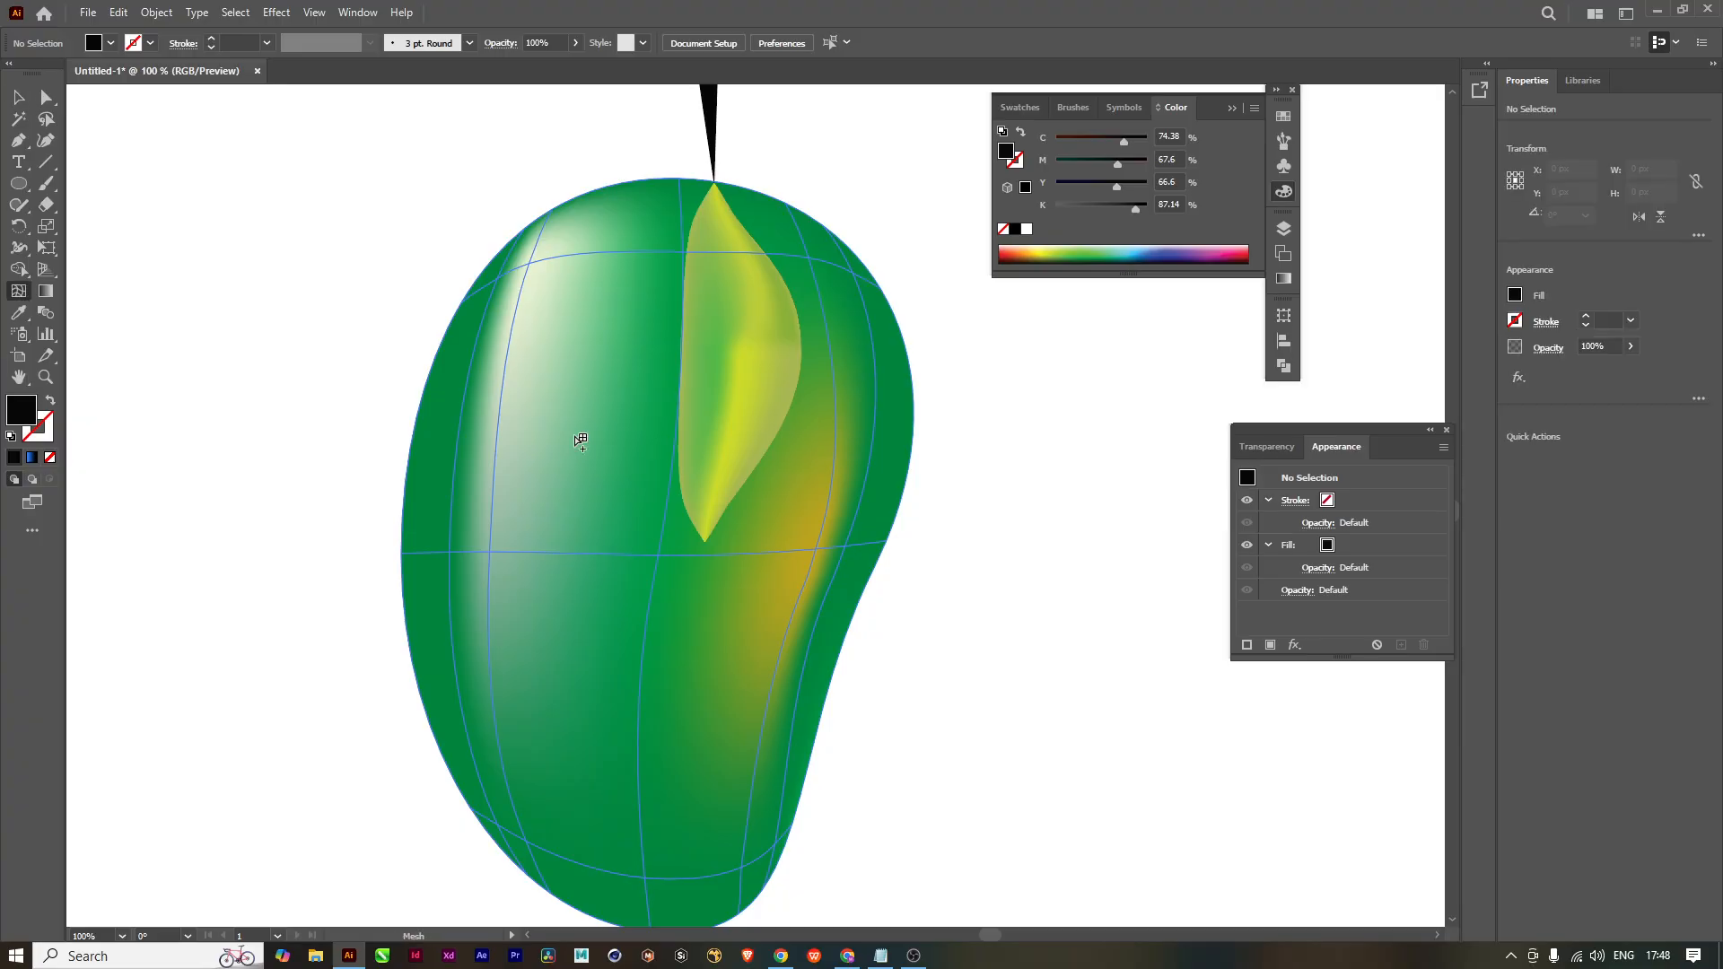
{"action": "left_click", "coordinate": [492, 555]}
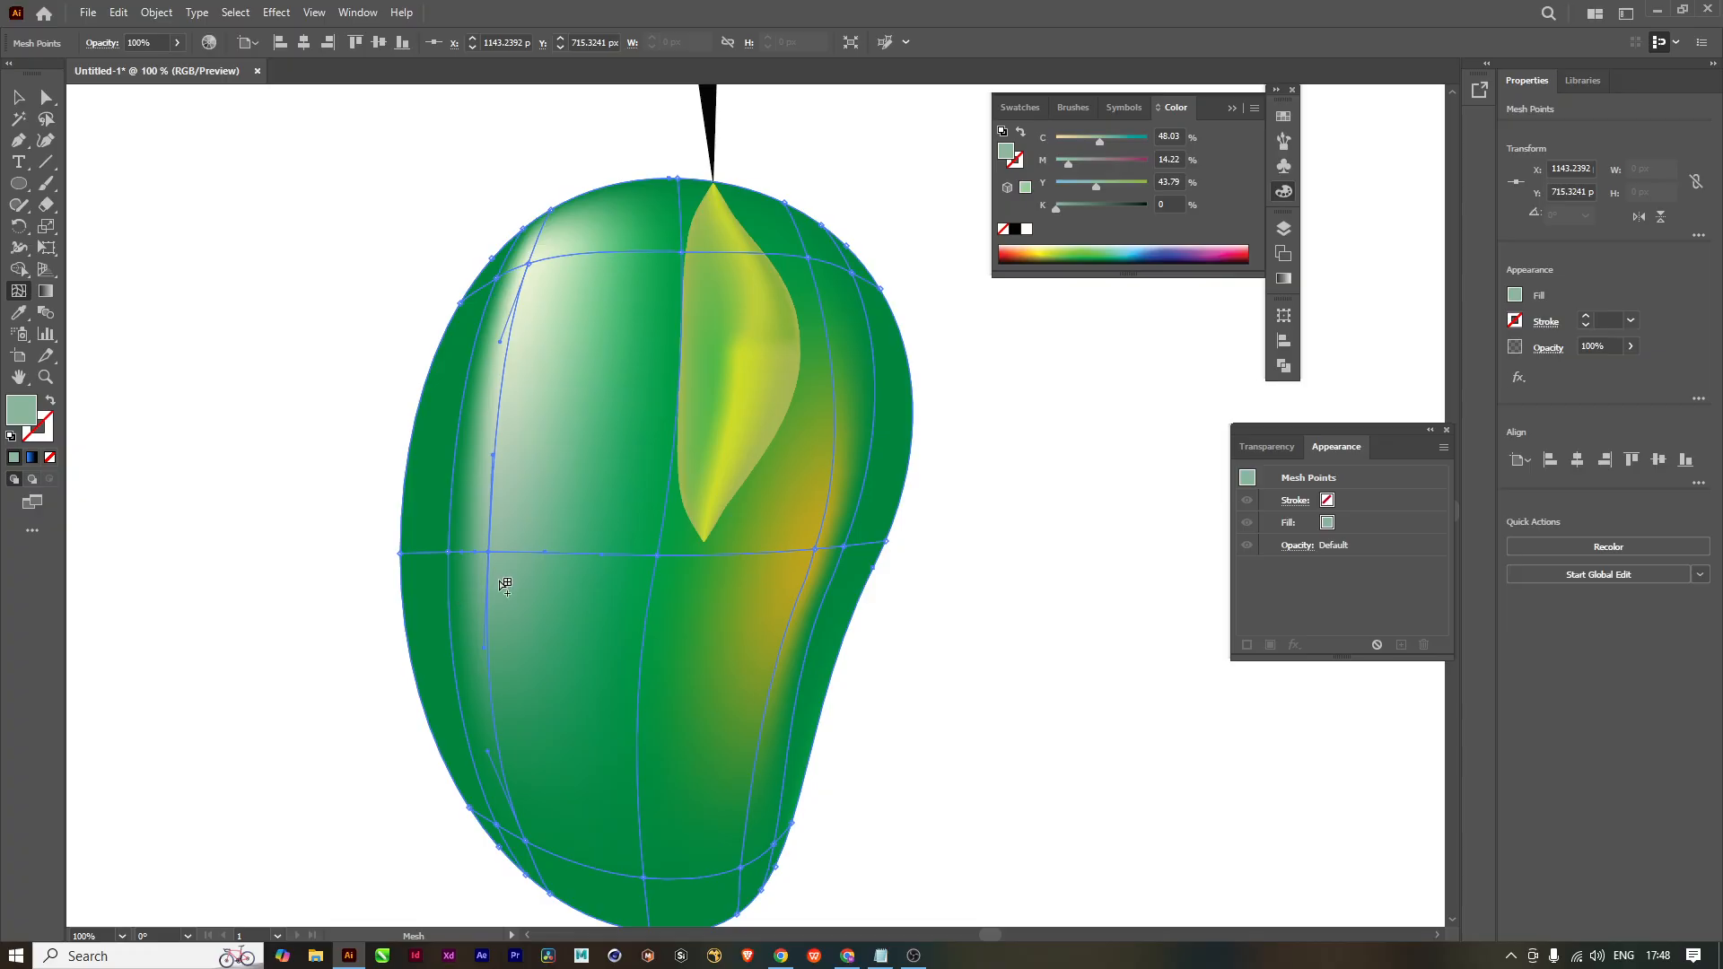
{"action": "scroll", "coordinate": [505, 585], "scroll_direction": "up", "scroll_amount": 5}
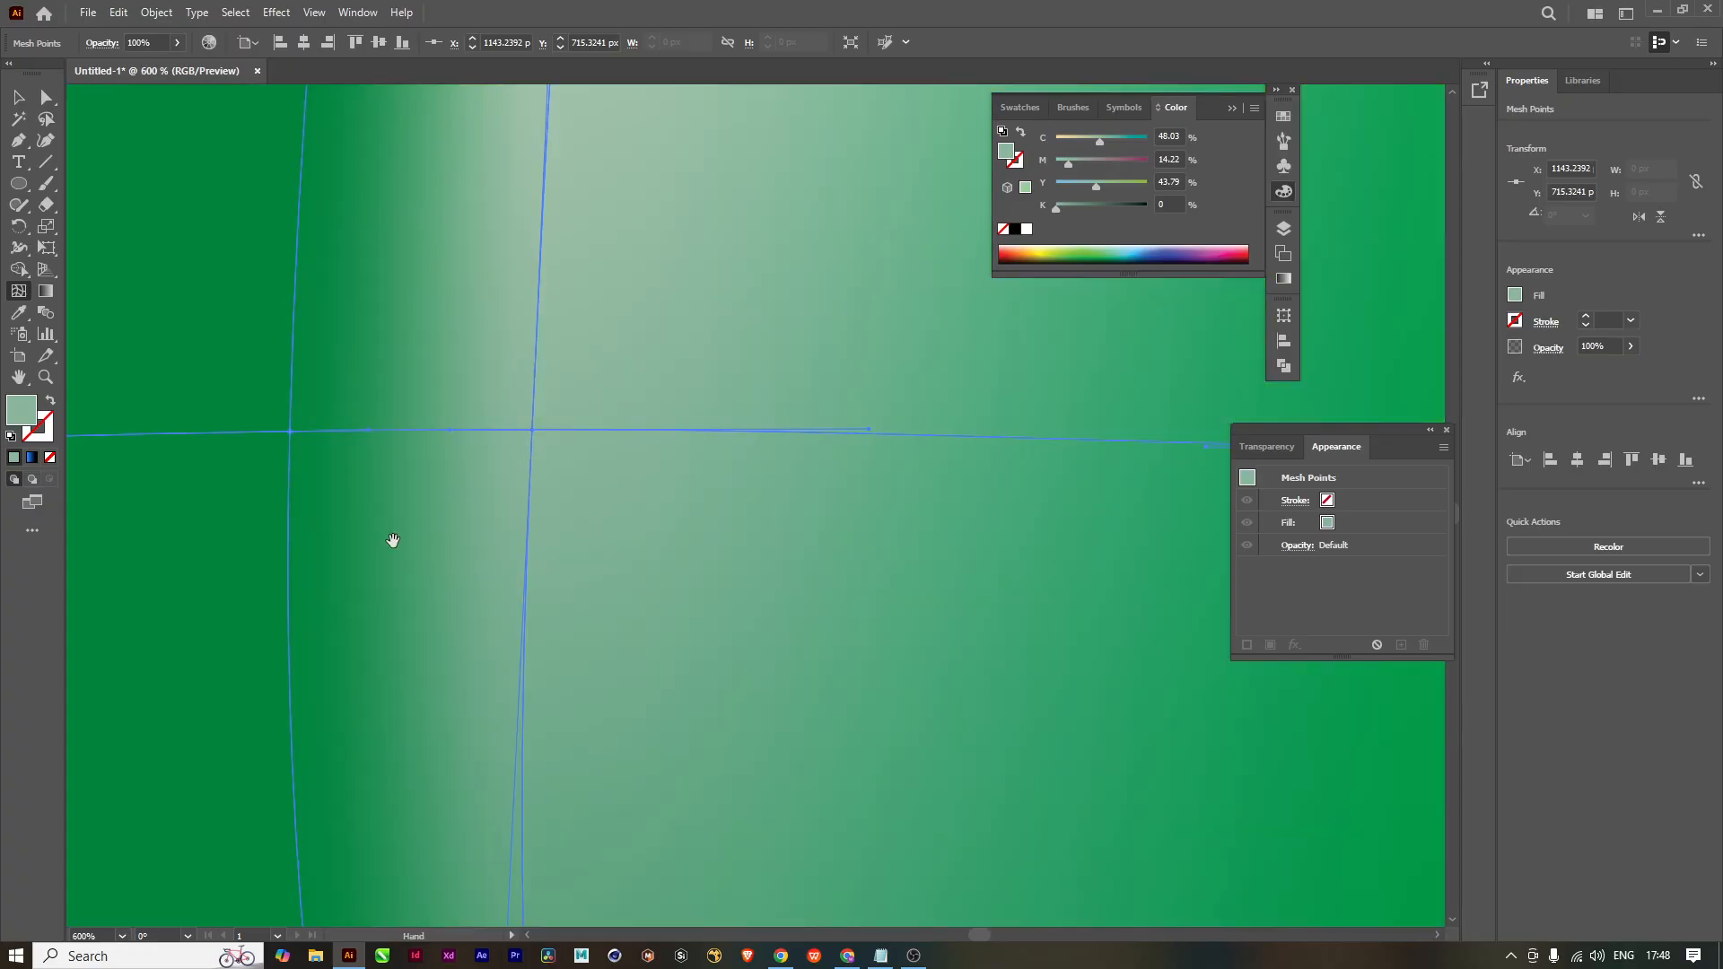
{"action": "left_click_drag", "start_coordinate": [393, 539], "coordinate": [604, 565]}
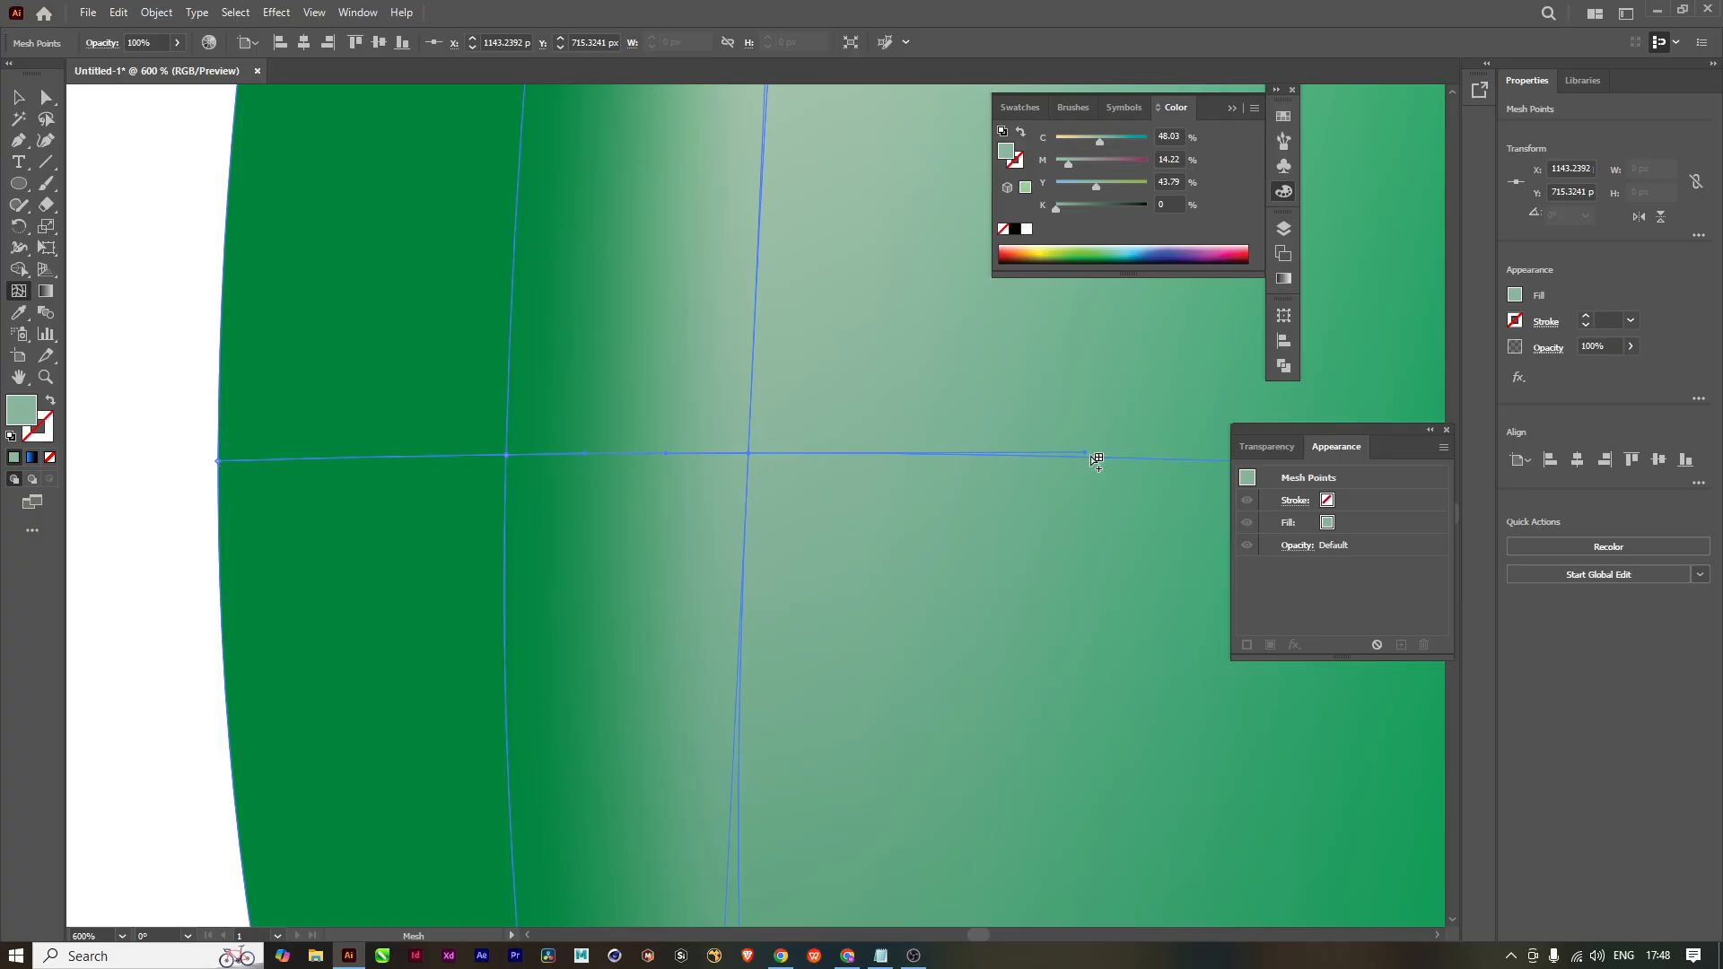
{"action": "left_click_drag", "start_coordinate": [1096, 459], "coordinate": [231, 562]}
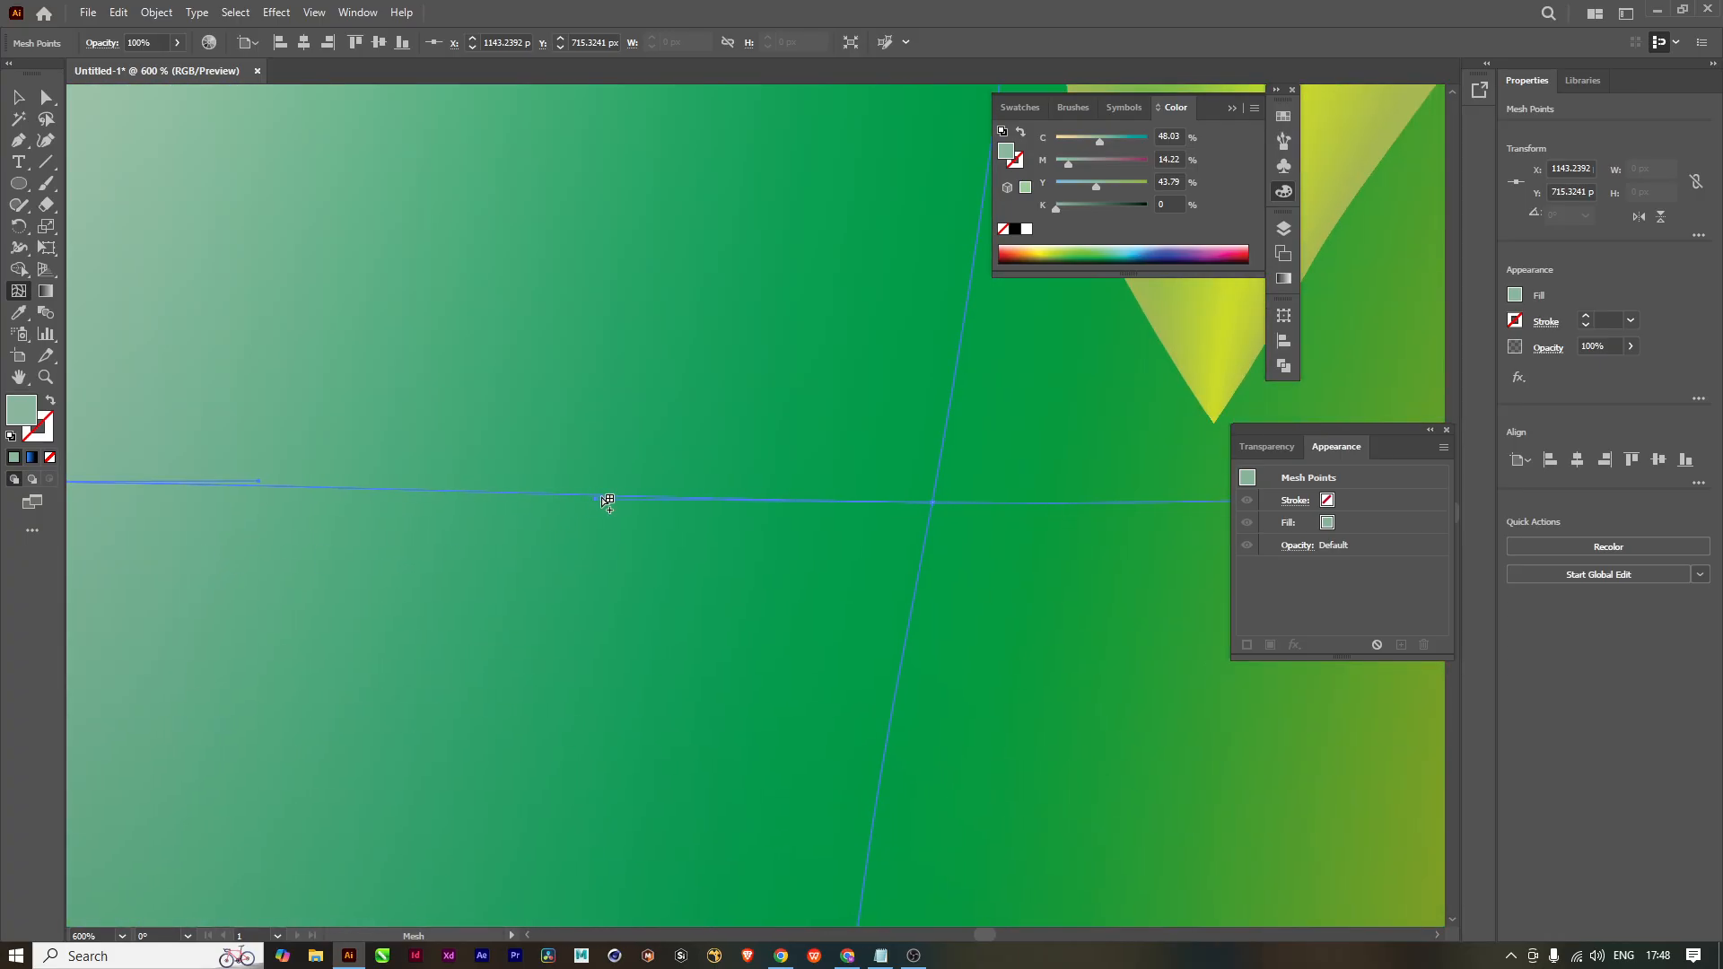
{"action": "scroll", "coordinate": [557, 626], "scroll_direction": "down", "scroll_amount": 5}
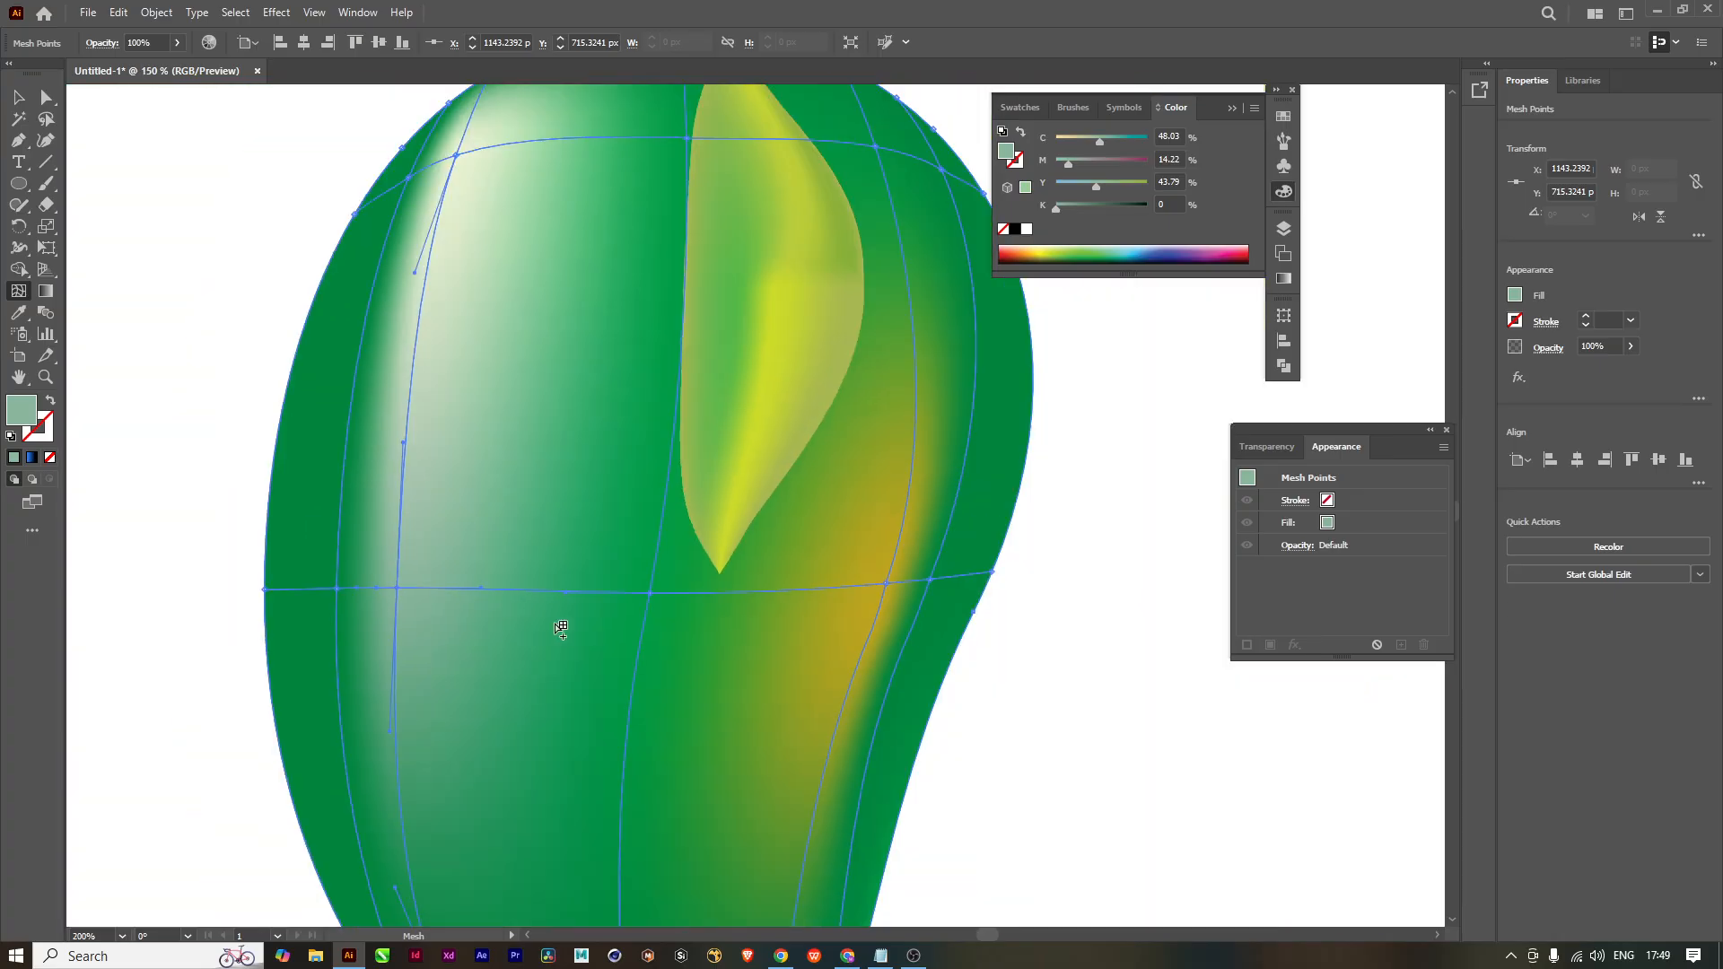
{"action": "scroll", "coordinate": [589, 404], "scroll_direction": "down", "scroll_amount": 2}
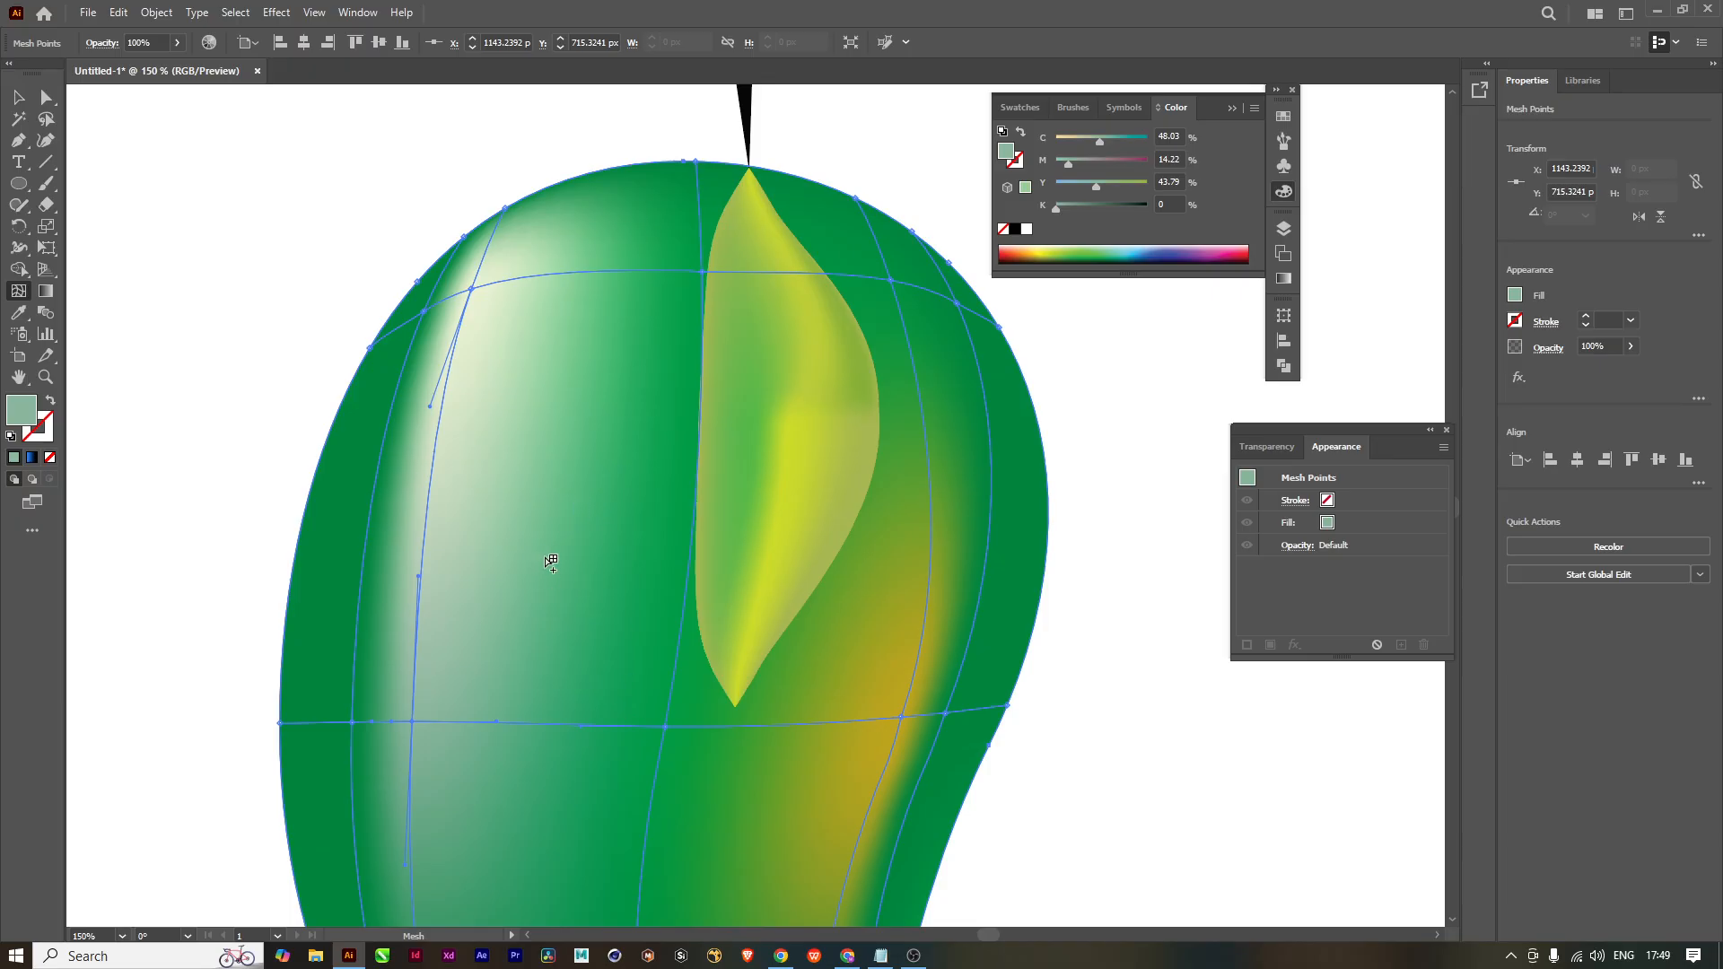
{"action": "key", "text": "v"}
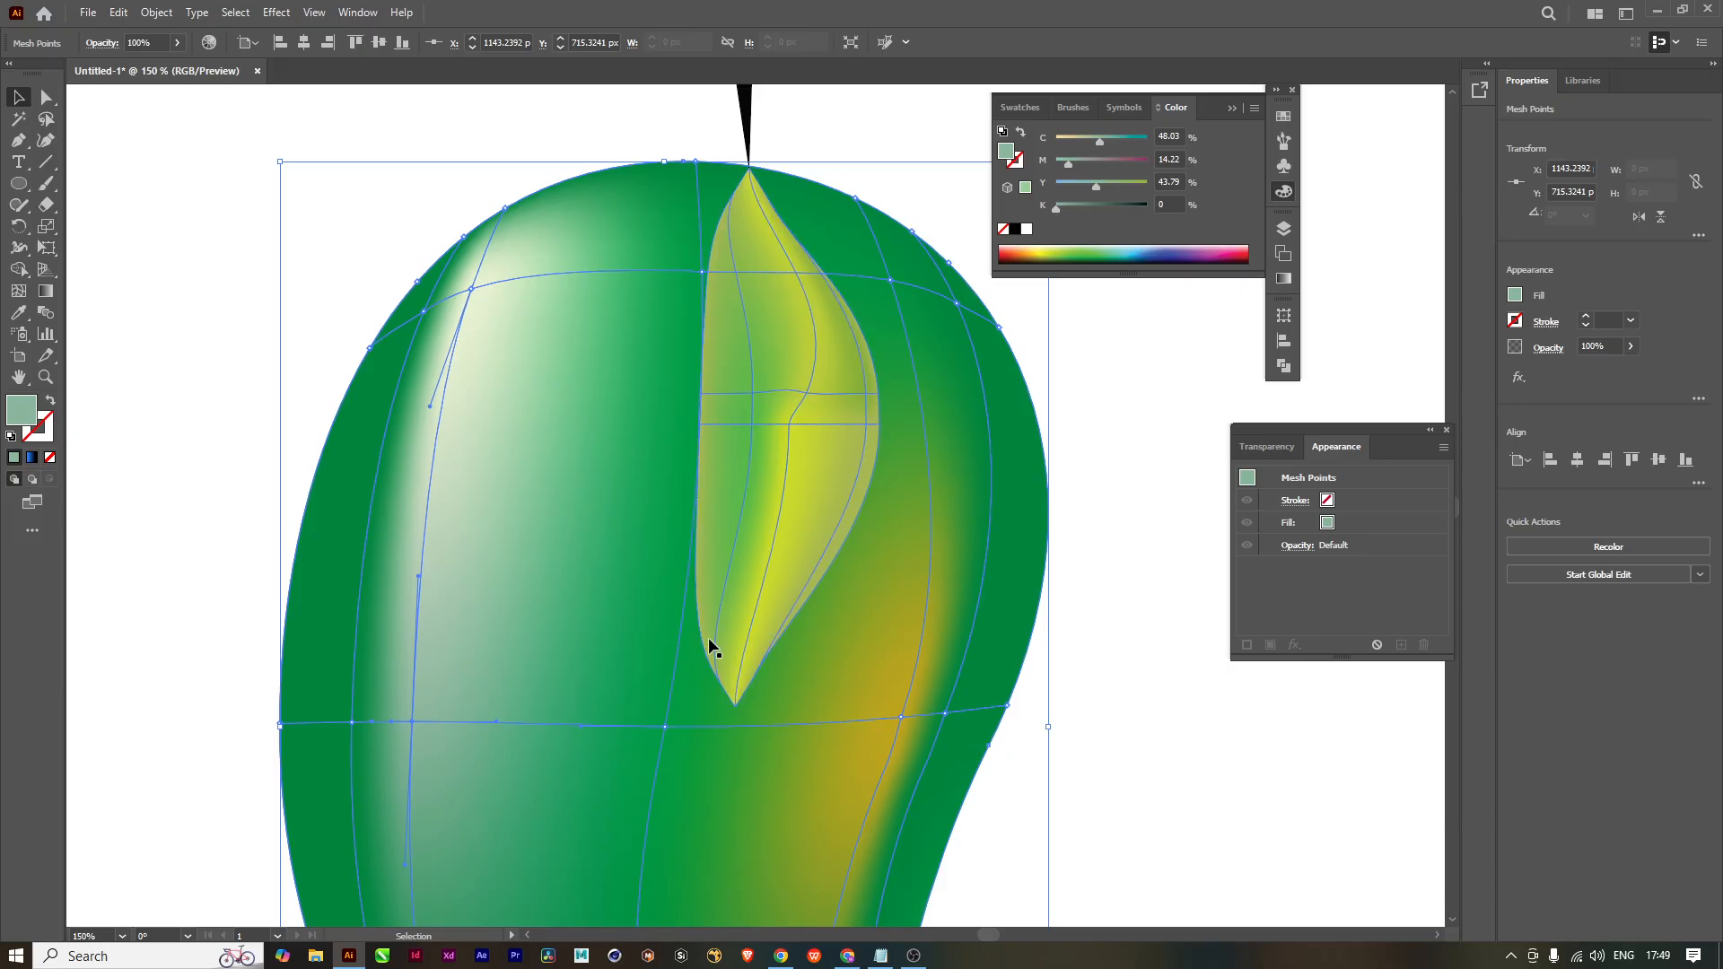
{"action": "scroll", "coordinate": [709, 646], "scroll_direction": "down", "scroll_amount": 4}
{"action": "scroll", "coordinate": [703, 654], "scroll_direction": "up", "scroll_amount": 2}
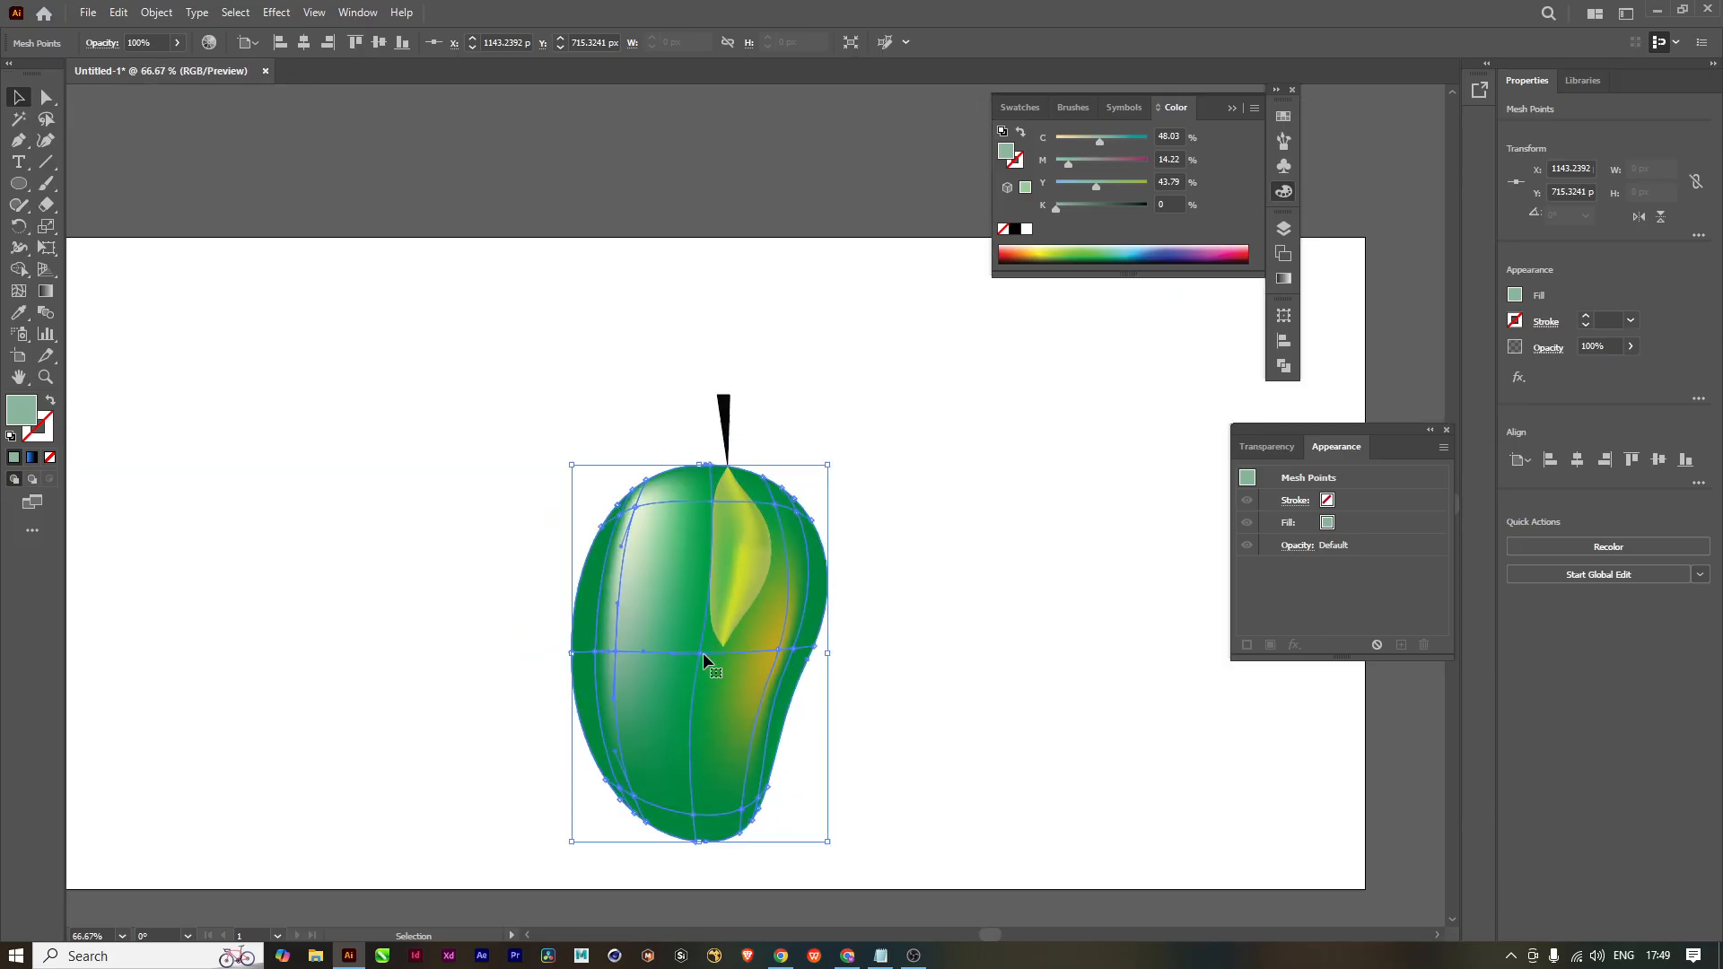
Step: Draw an ellipse about 223 px wide and 244 px tall on the empty artboard area beside the mango
{"action": "scroll", "coordinate": [703, 654], "scroll_direction": "down", "scroll_amount": 2}
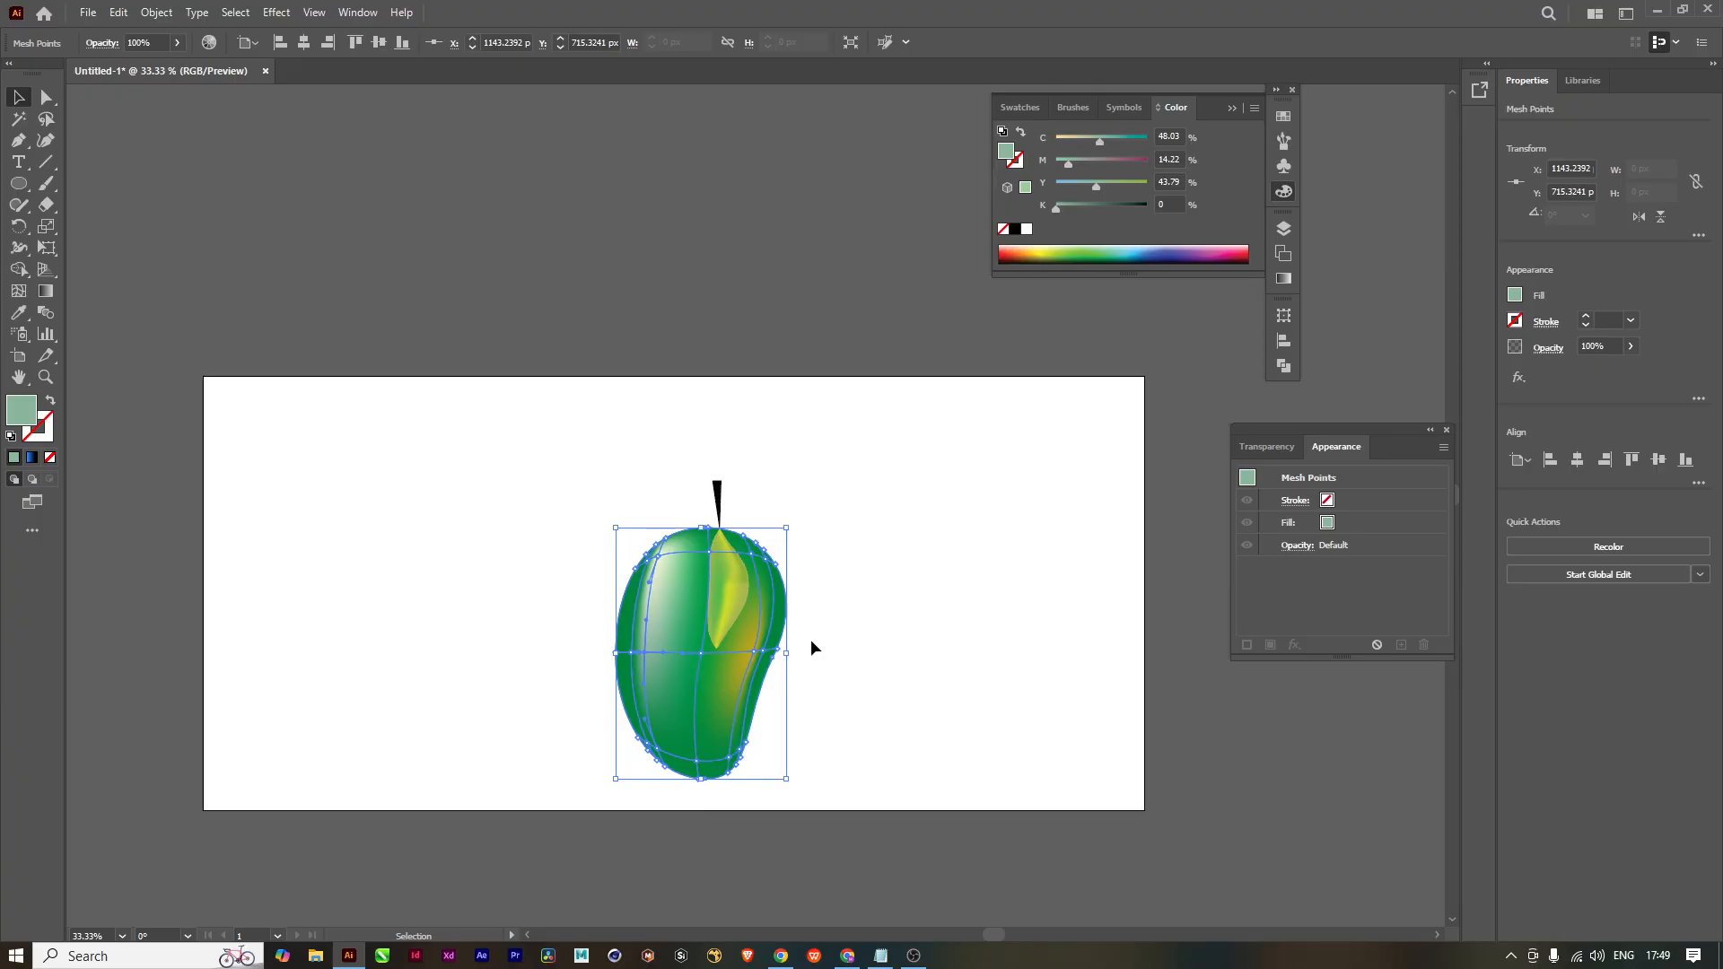
{"action": "left_click_drag", "start_coordinate": [523, 685], "coordinate": [638, 699]}
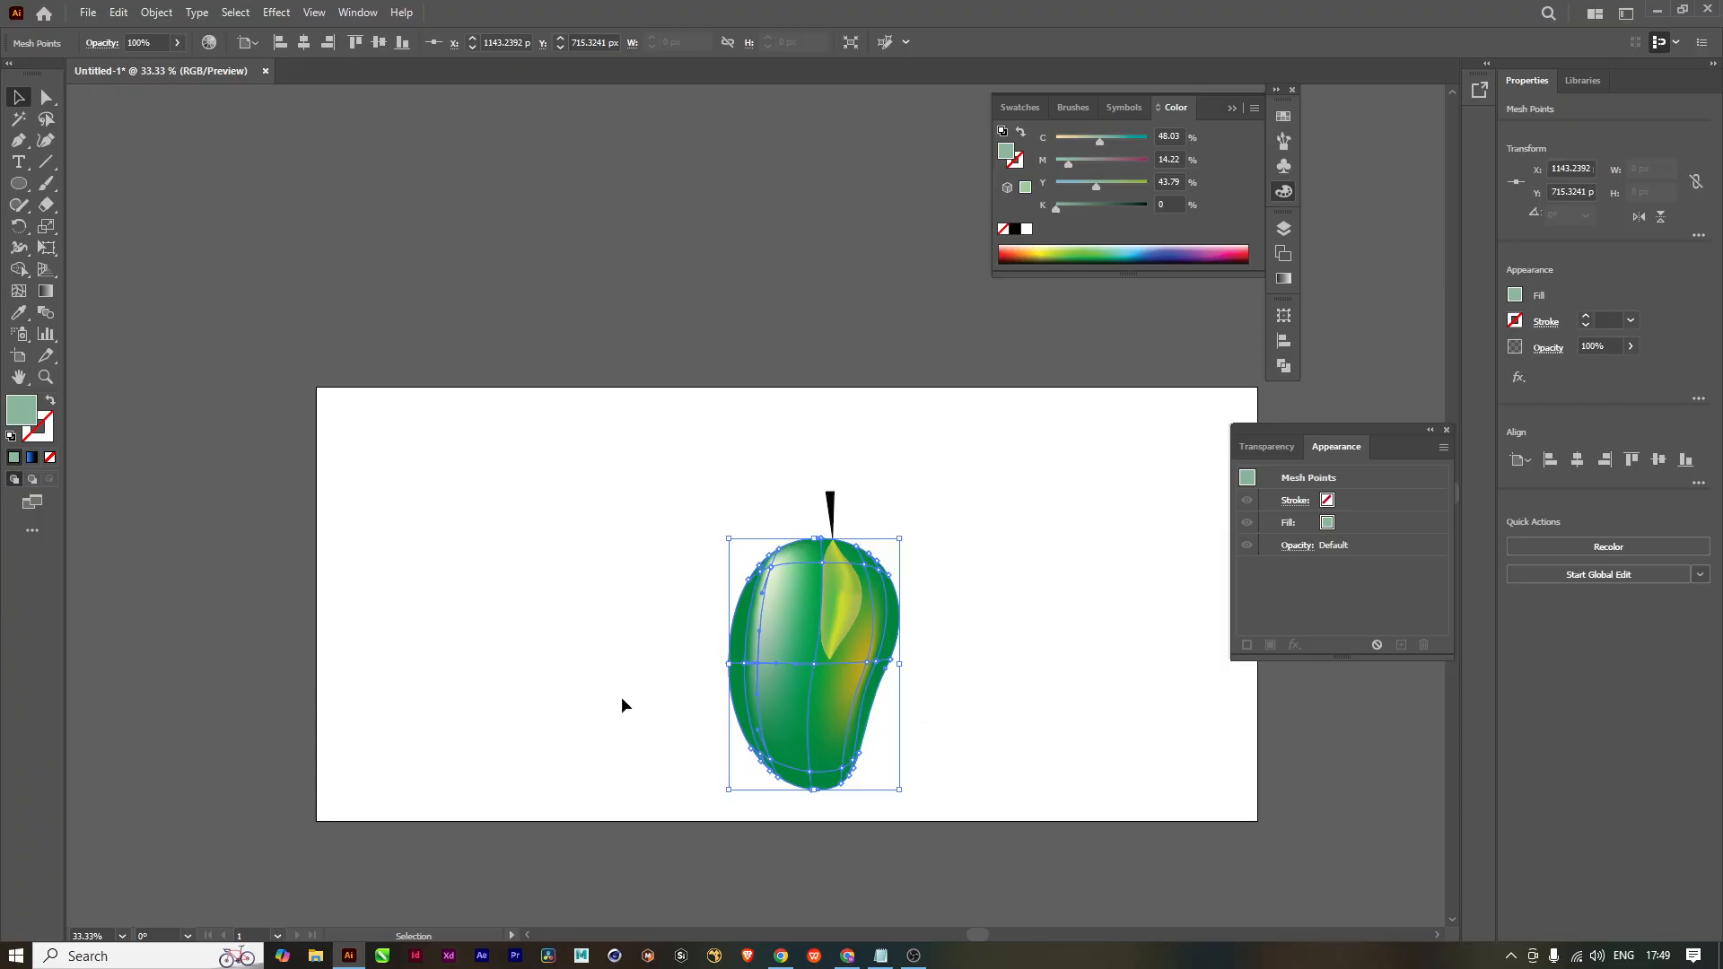
{"action": "left_click_drag", "start_coordinate": [627, 715], "coordinate": [596, 739]}
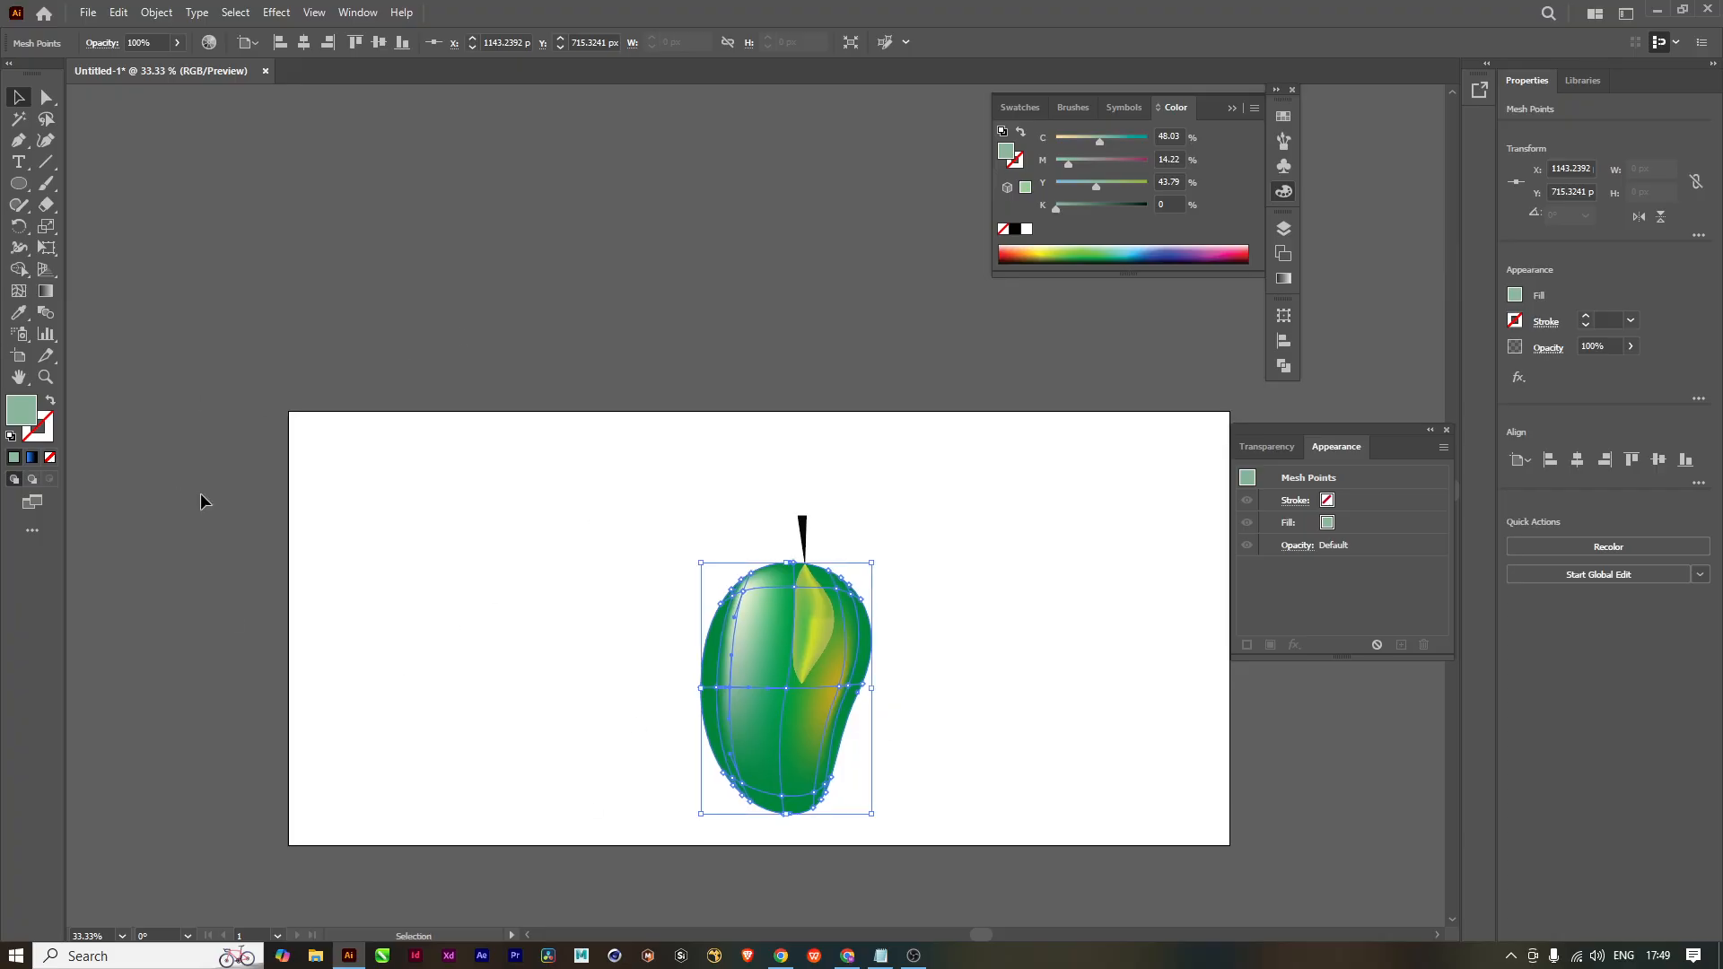
{"action": "left_click", "coordinate": [20, 185]}
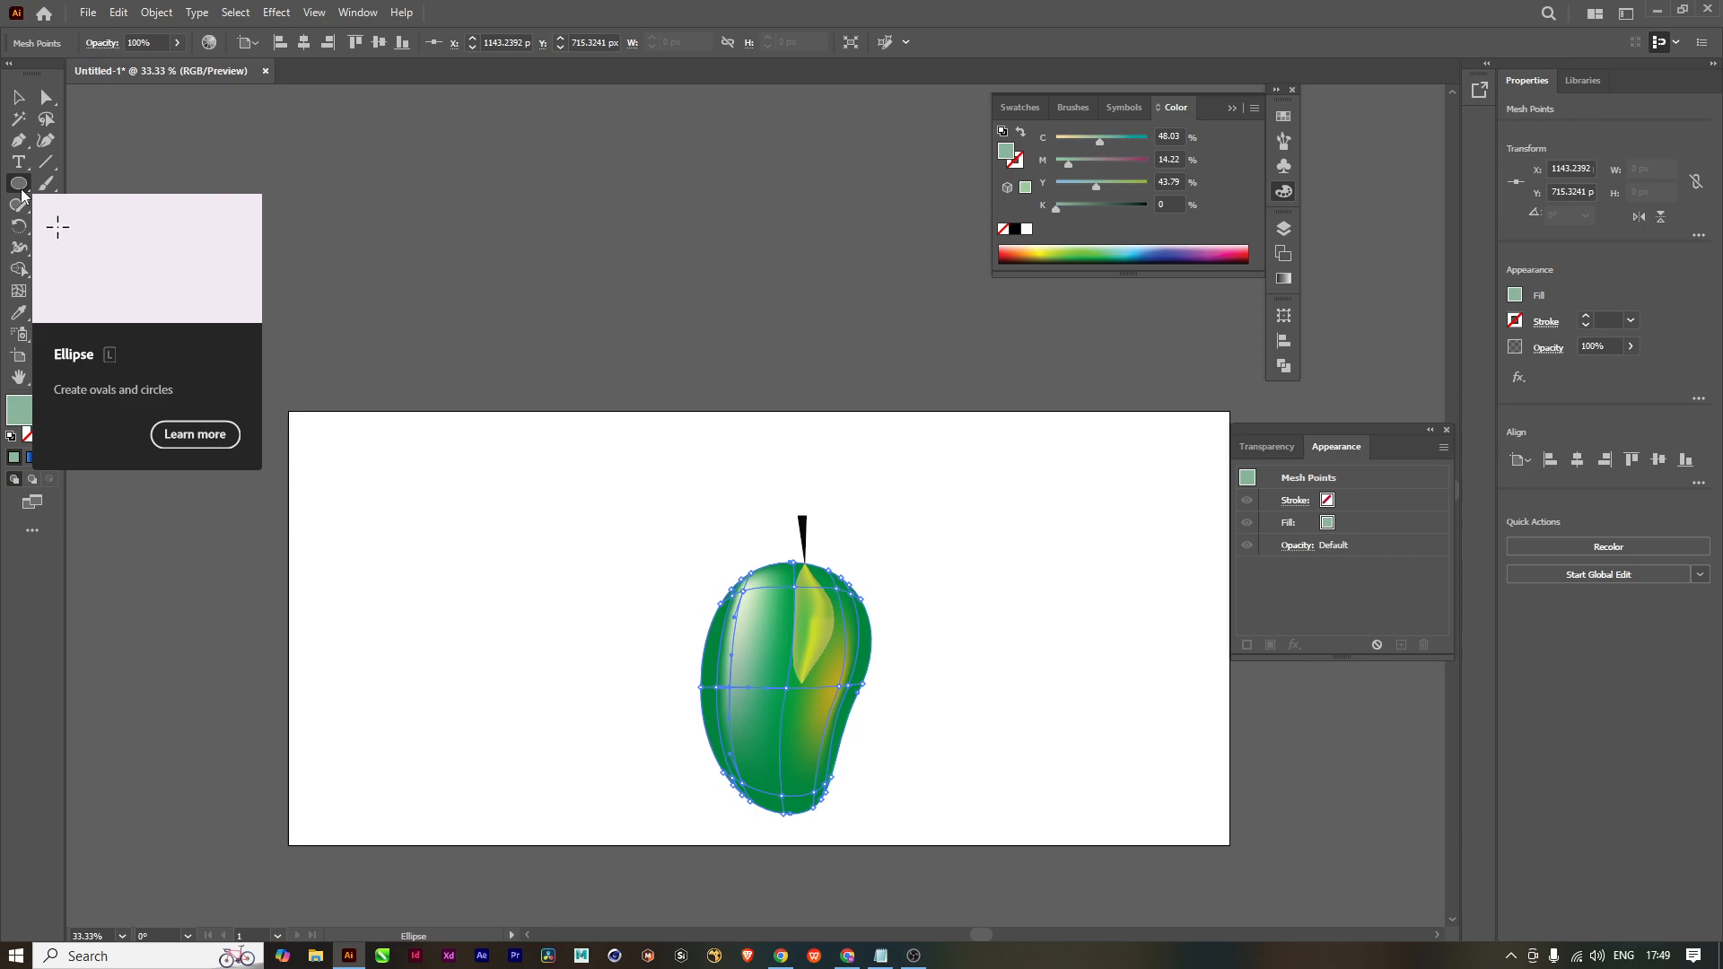
{"action": "left_click_drag", "start_coordinate": [349, 613], "coordinate": [435, 707]}
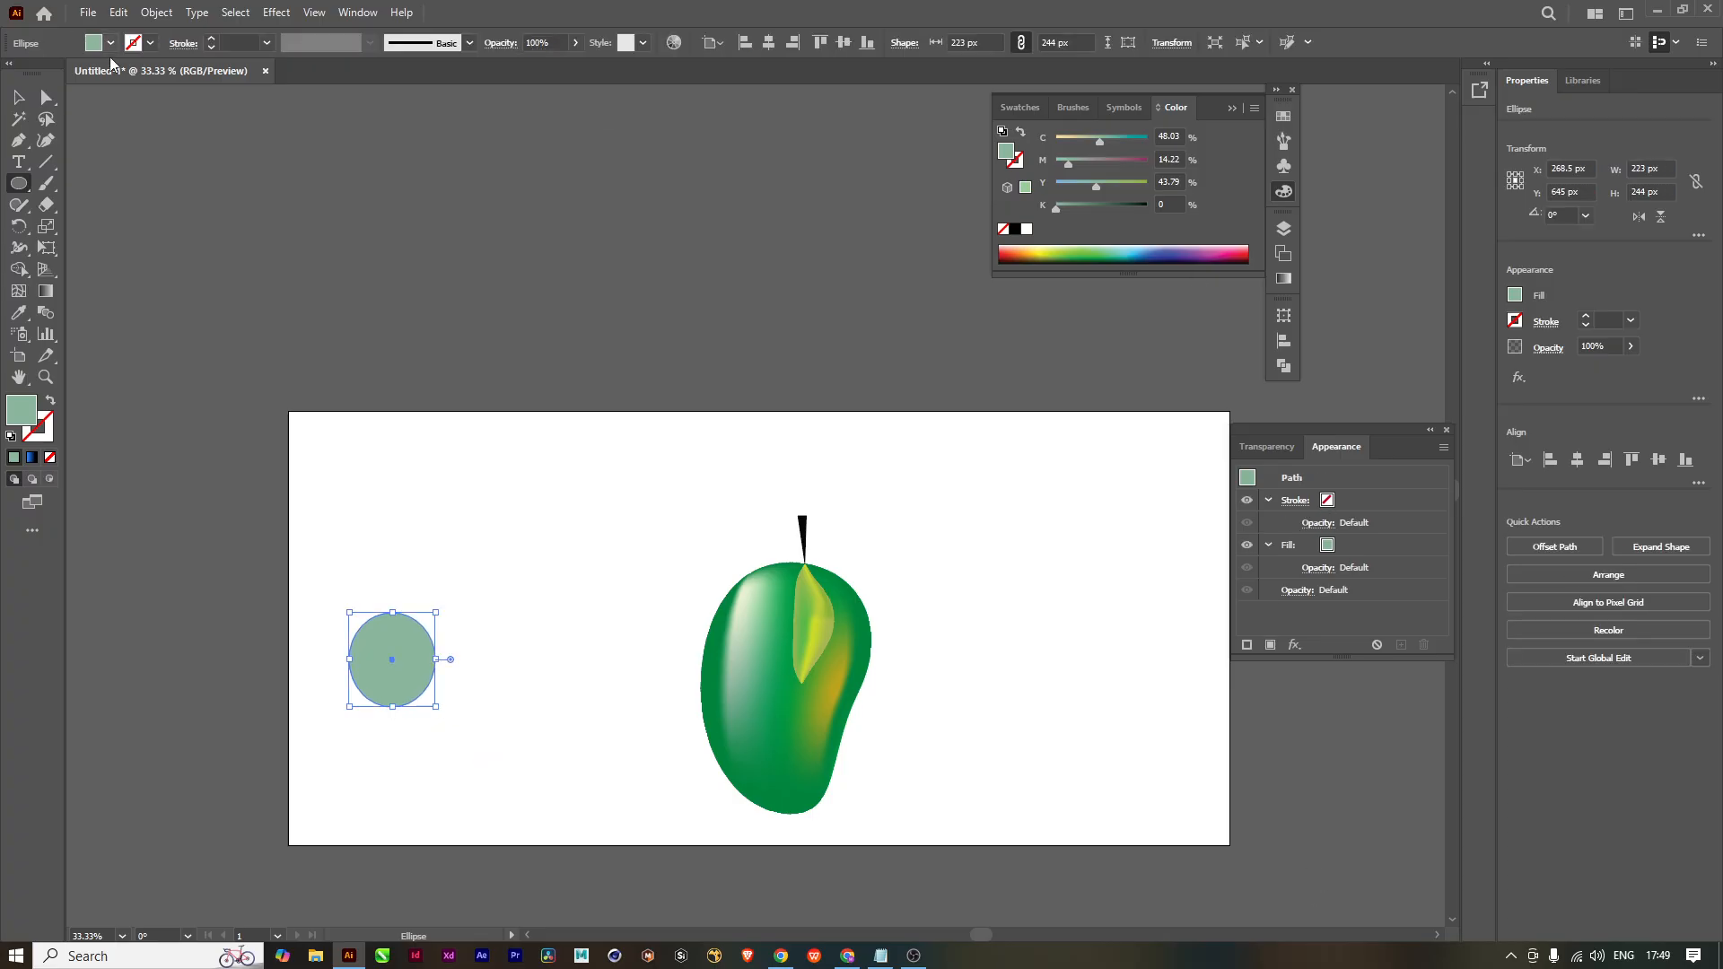
Step: Move the ellipse slightly closer to the mango and fill it with crimson at C 25, M 100, Y 61, K 31.76
{"action": "left_click", "coordinate": [20, 99]}
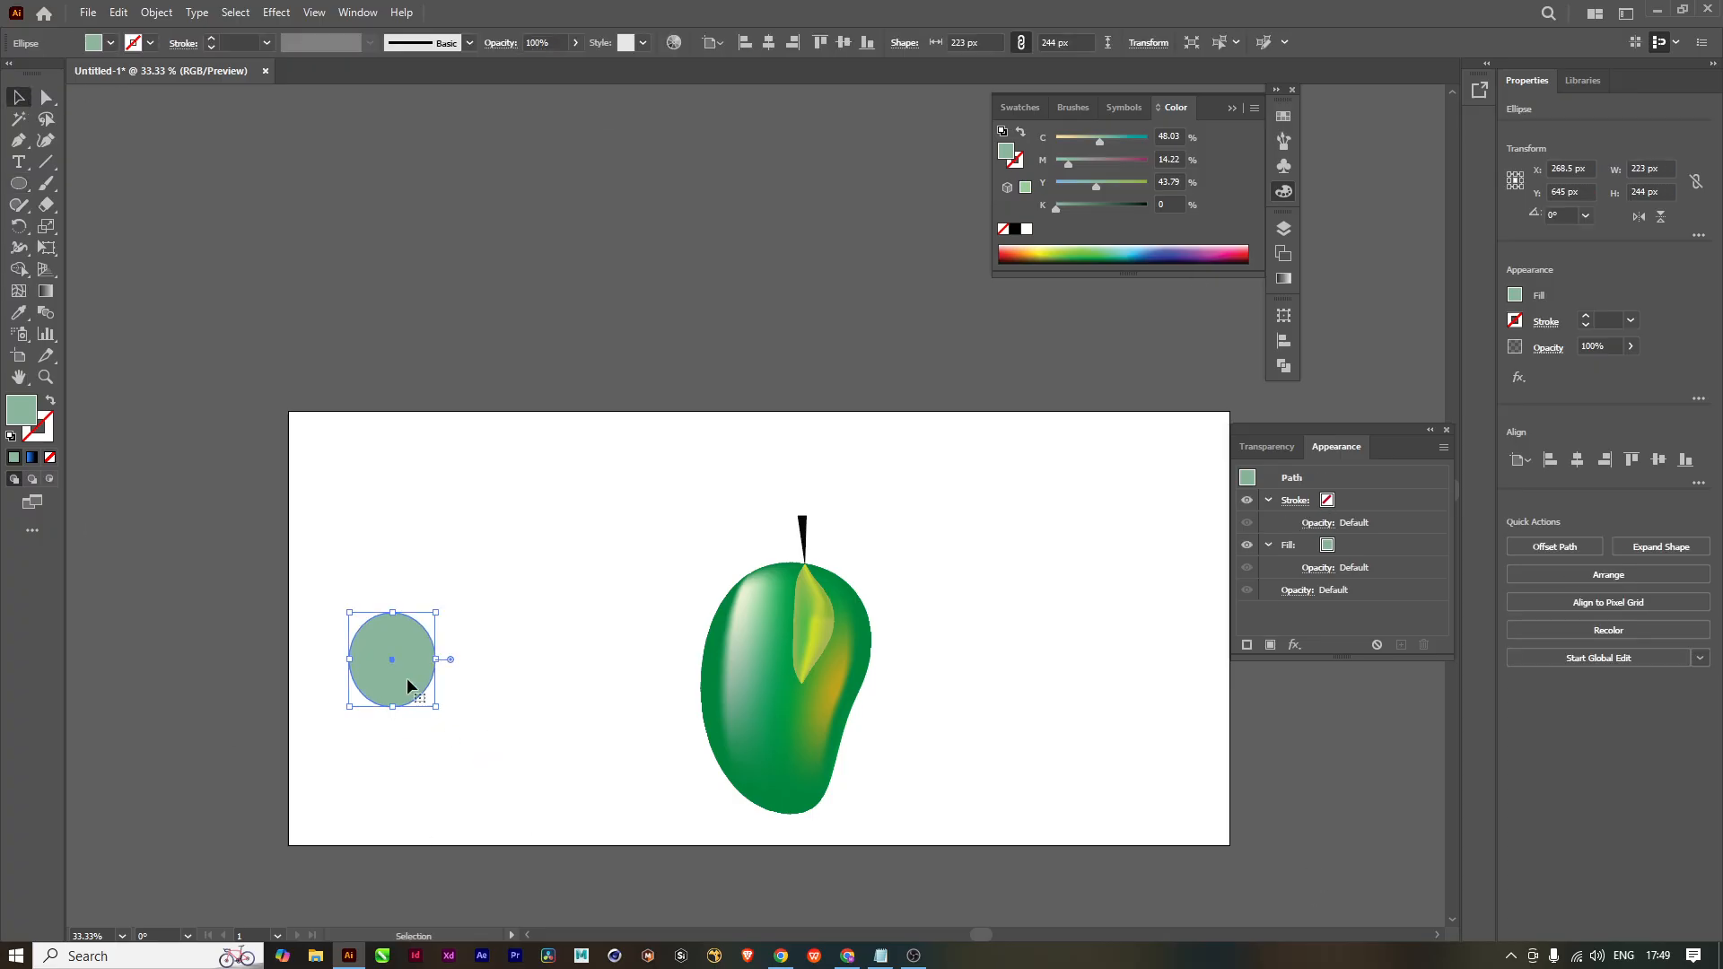
{"action": "left_click_drag", "start_coordinate": [409, 685], "coordinate": [490, 685]}
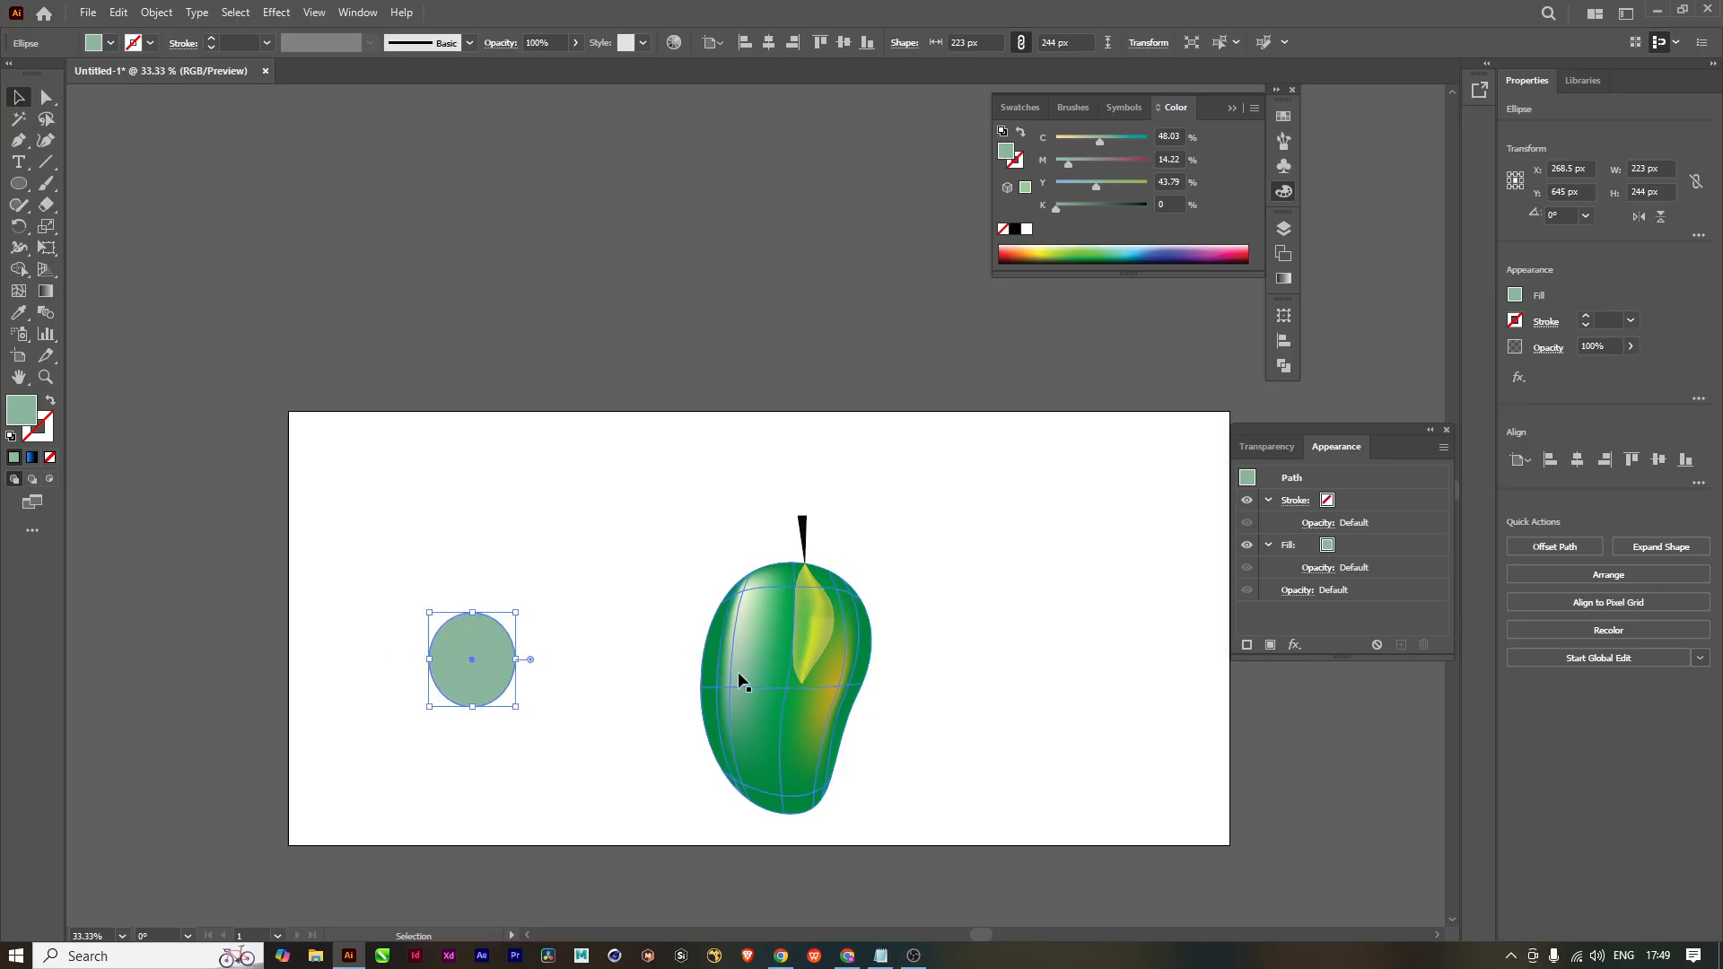
{"action": "left_click", "coordinate": [1009, 251]}
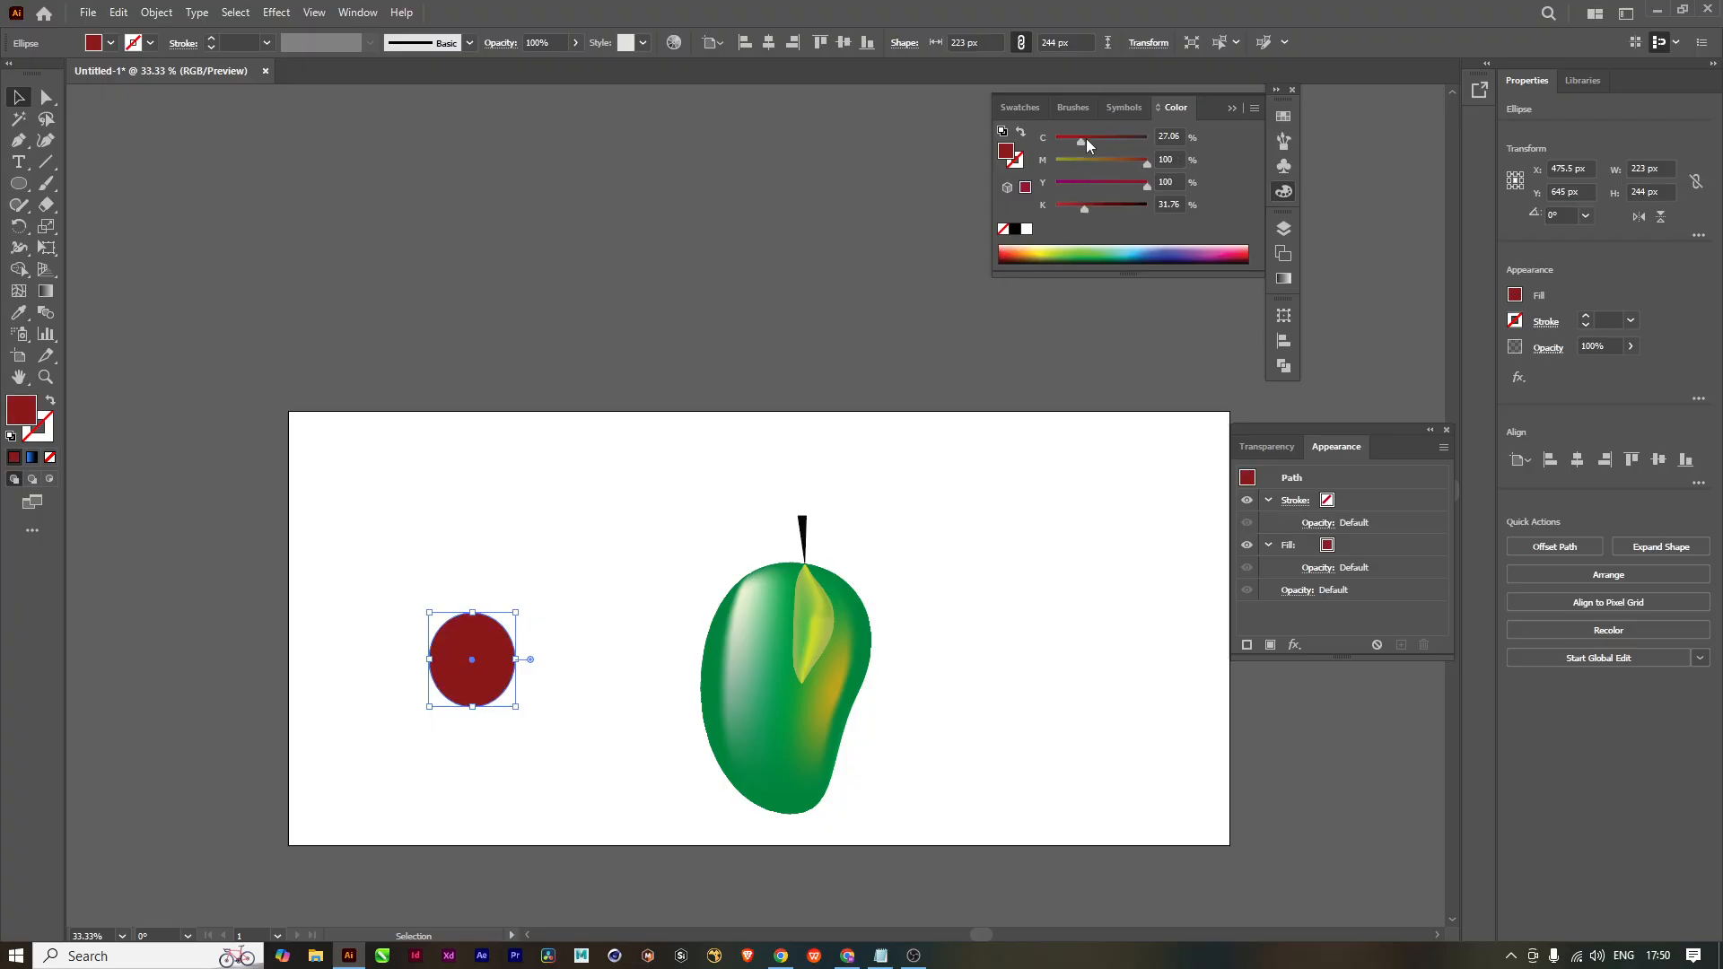
{"action": "left_click_drag", "start_coordinate": [1081, 141], "coordinate": [1085, 141]}
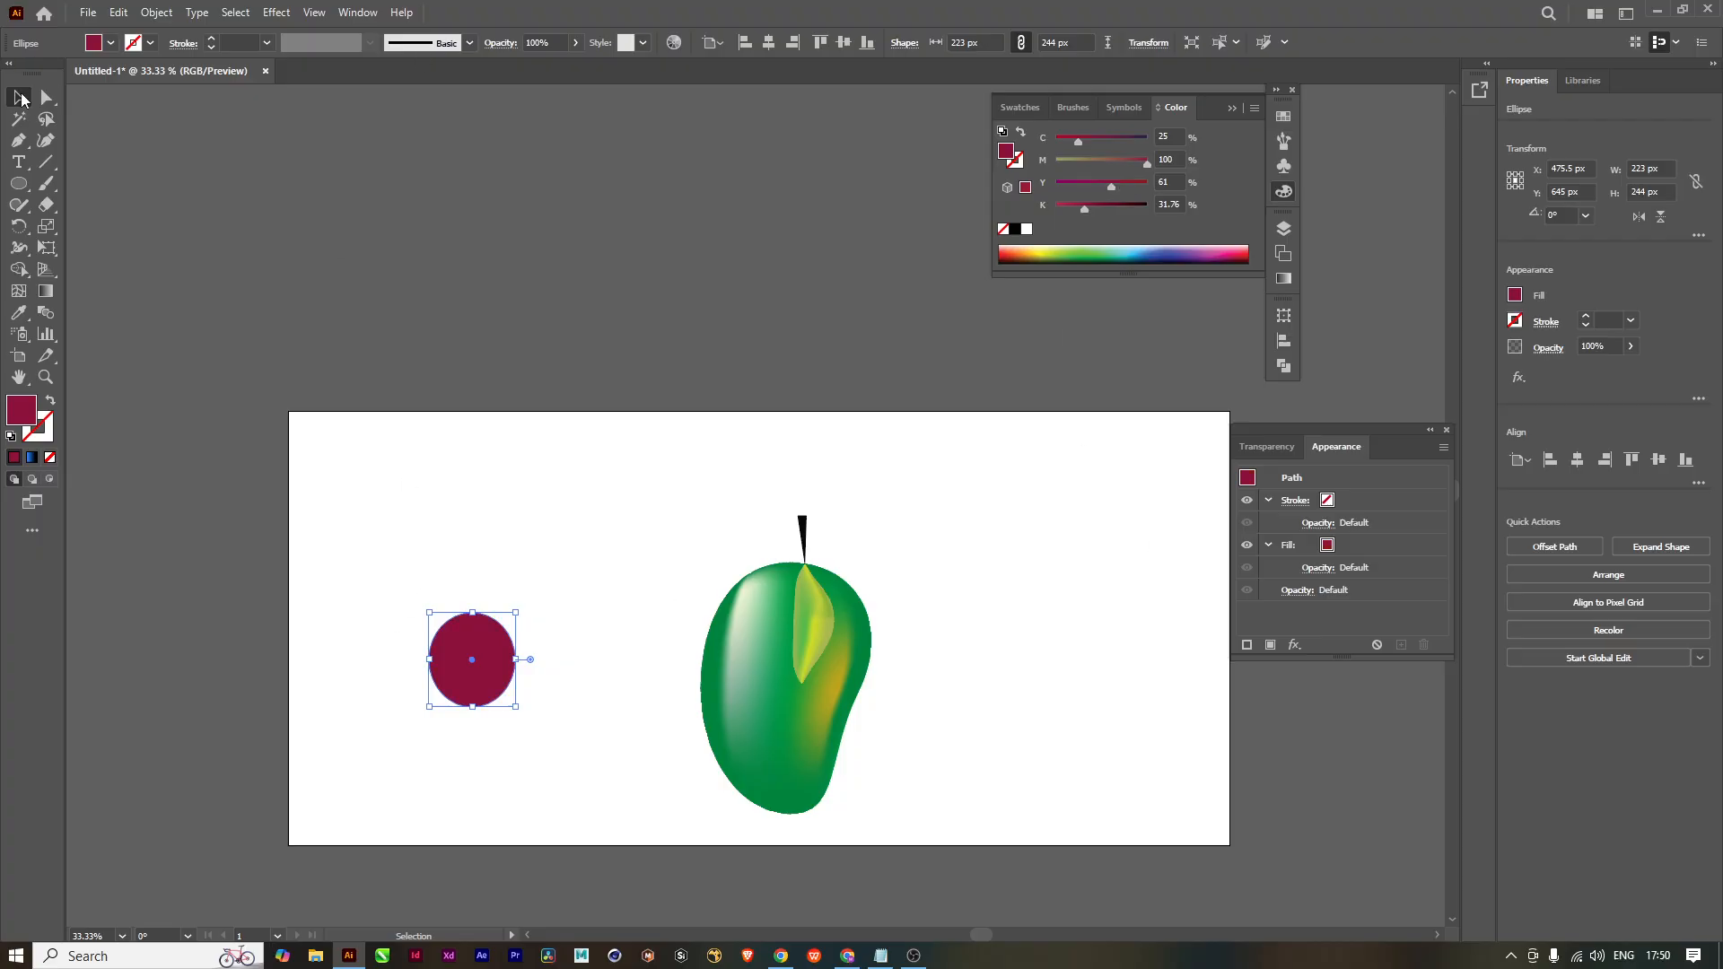
Step: Add a gradient mesh point at the ellipse's centre, with one vertical and one horizontal mesh line
{"action": "scroll", "coordinate": [513, 660], "scroll_direction": "up", "scroll_amount": 3}
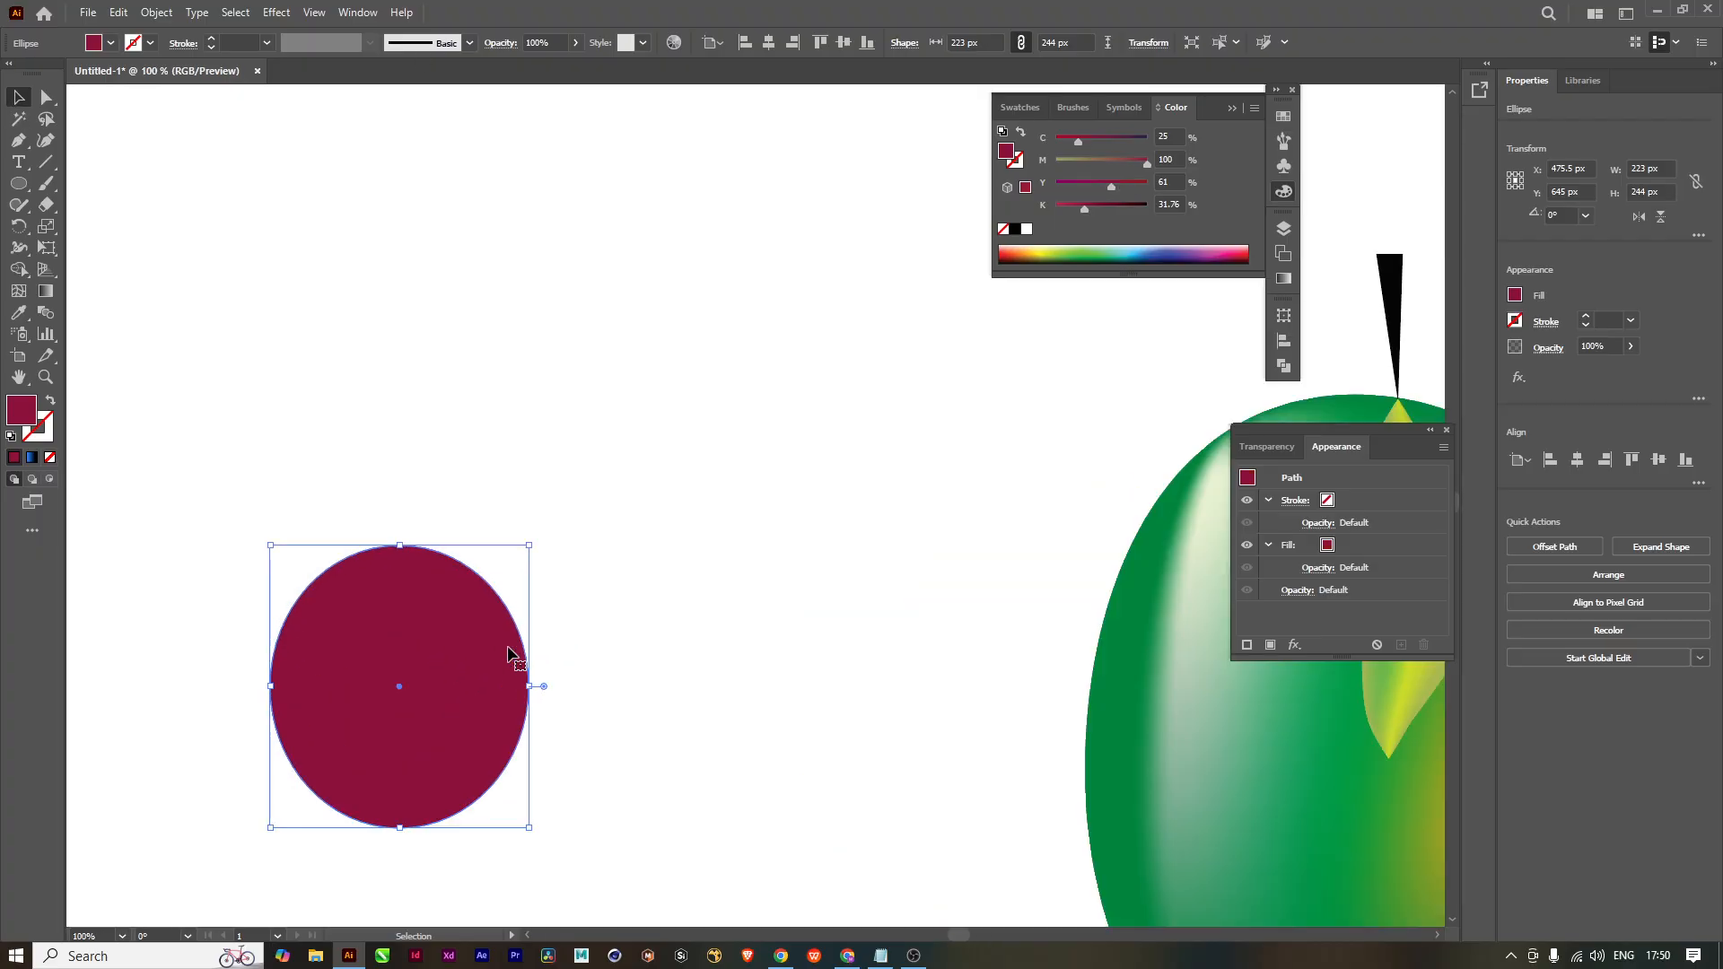
{"action": "left_click_drag", "start_coordinate": [643, 593], "coordinate": [762, 488]}
{"action": "scroll", "coordinate": [569, 604], "scroll_direction": "up", "scroll_amount": 2}
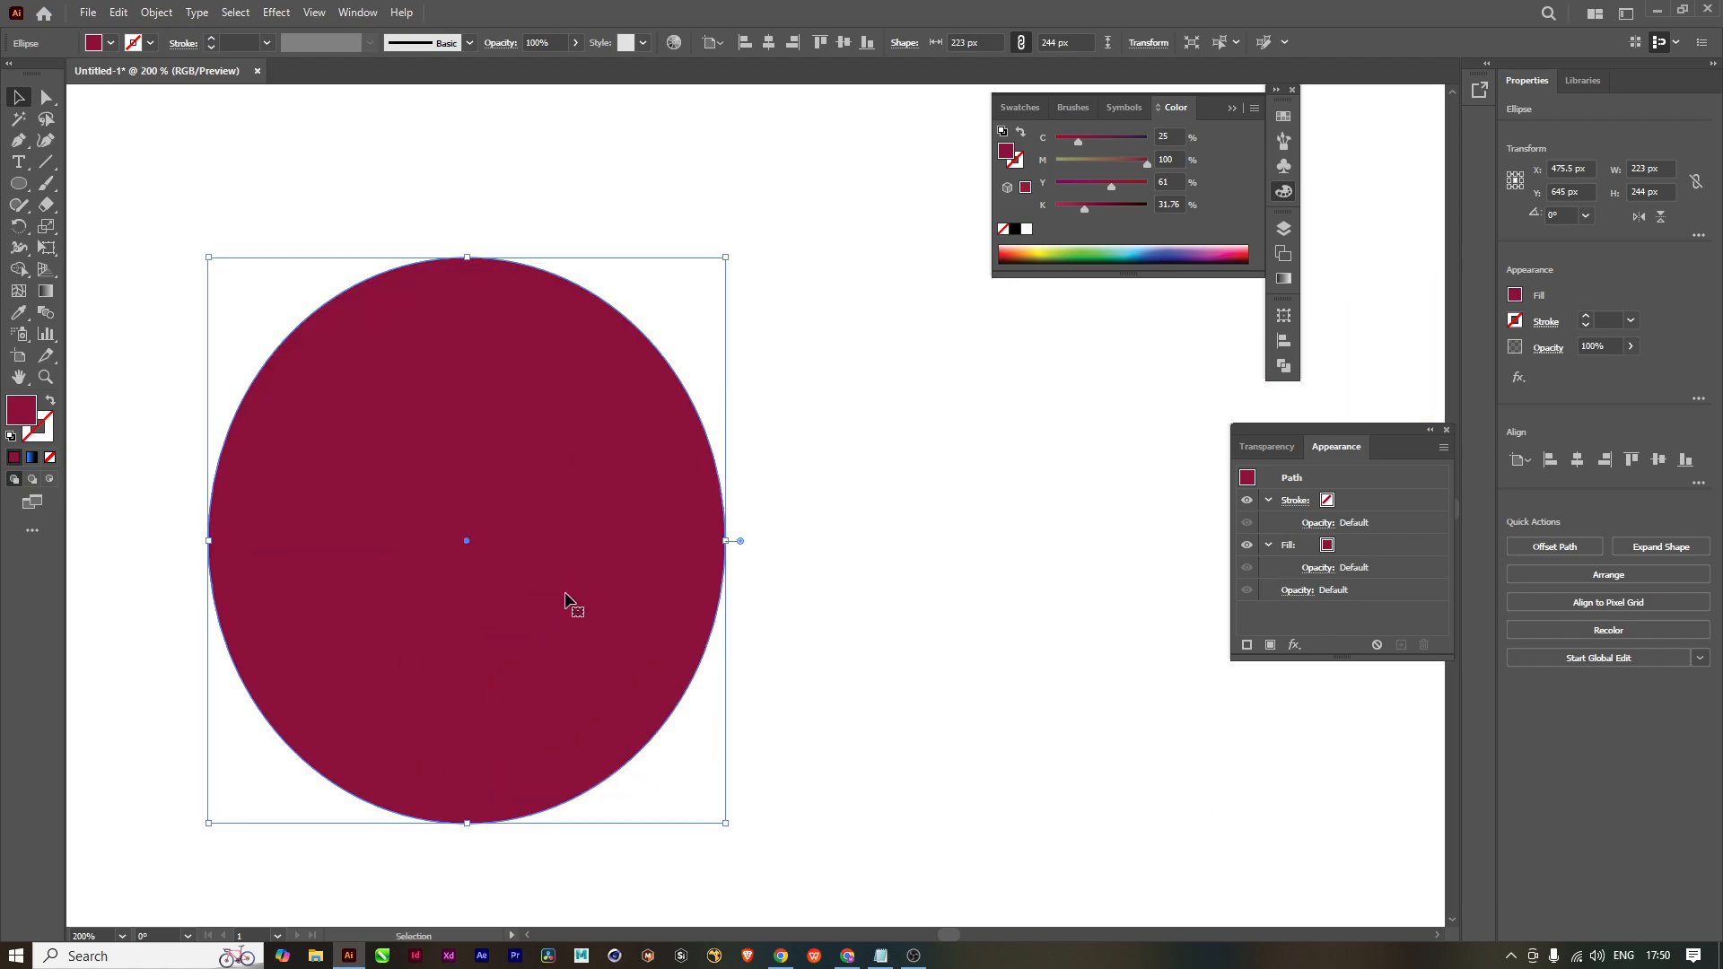
{"action": "scroll", "coordinate": [569, 604], "scroll_direction": "down", "scroll_amount": 1}
{"action": "scroll", "coordinate": [884, 691], "scroll_direction": "left", "scroll_amount": 2}
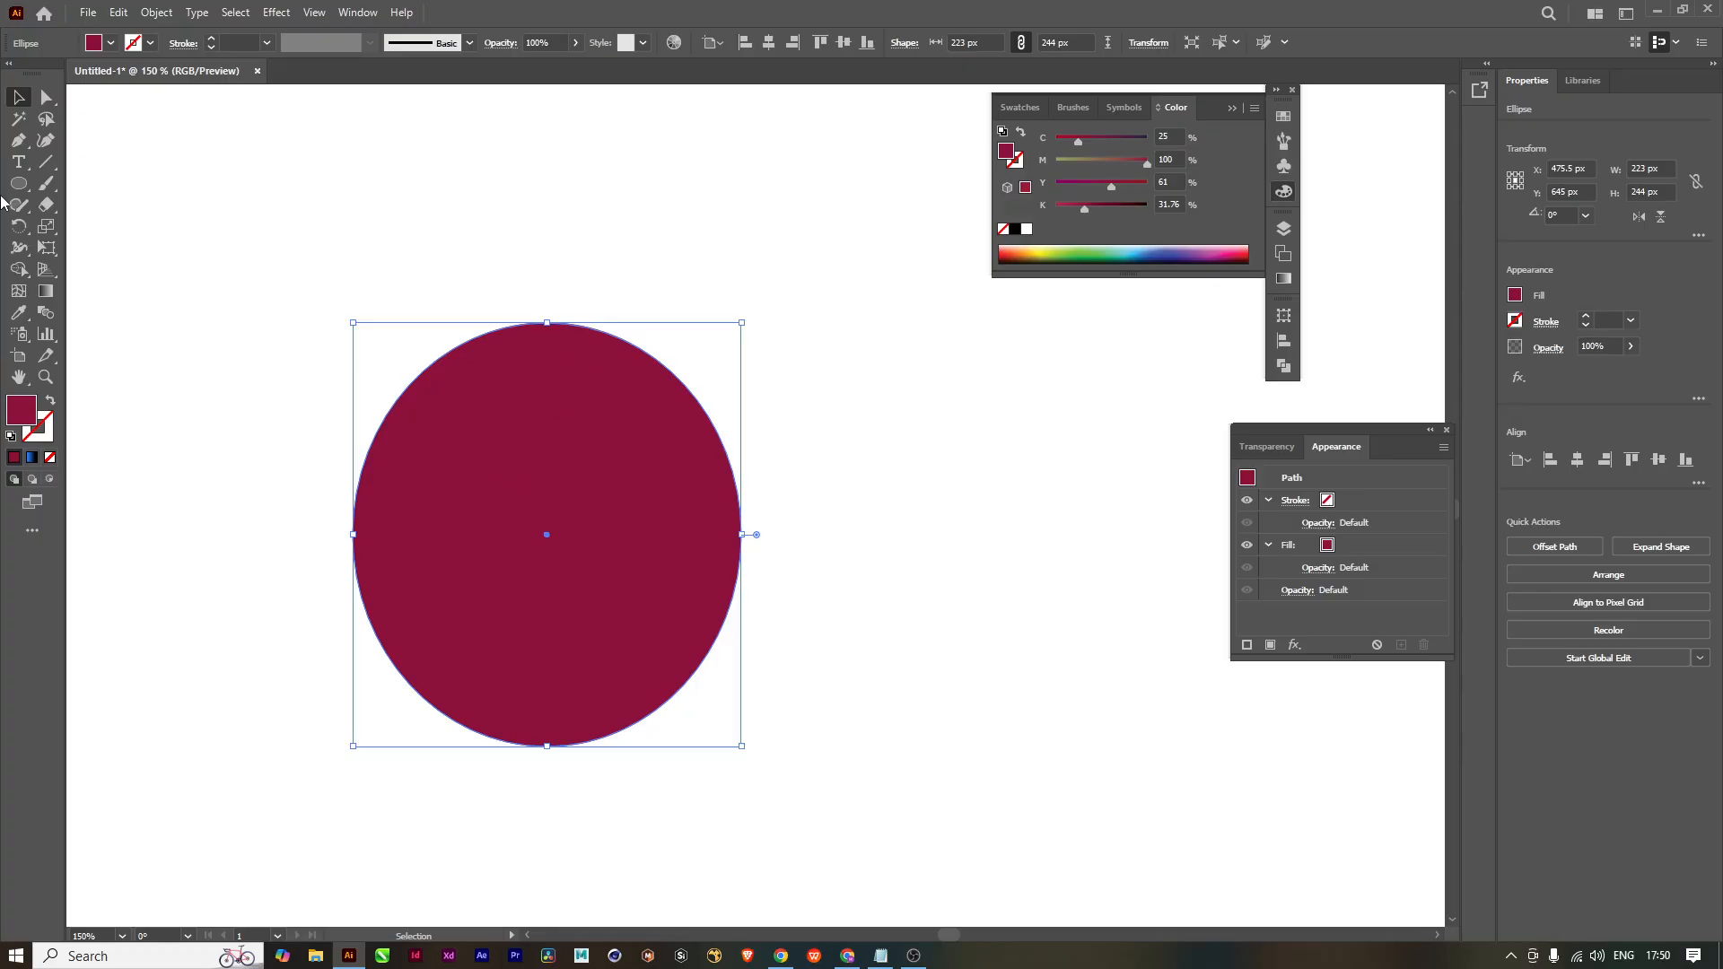
{"action": "left_click", "coordinate": [19, 292]}
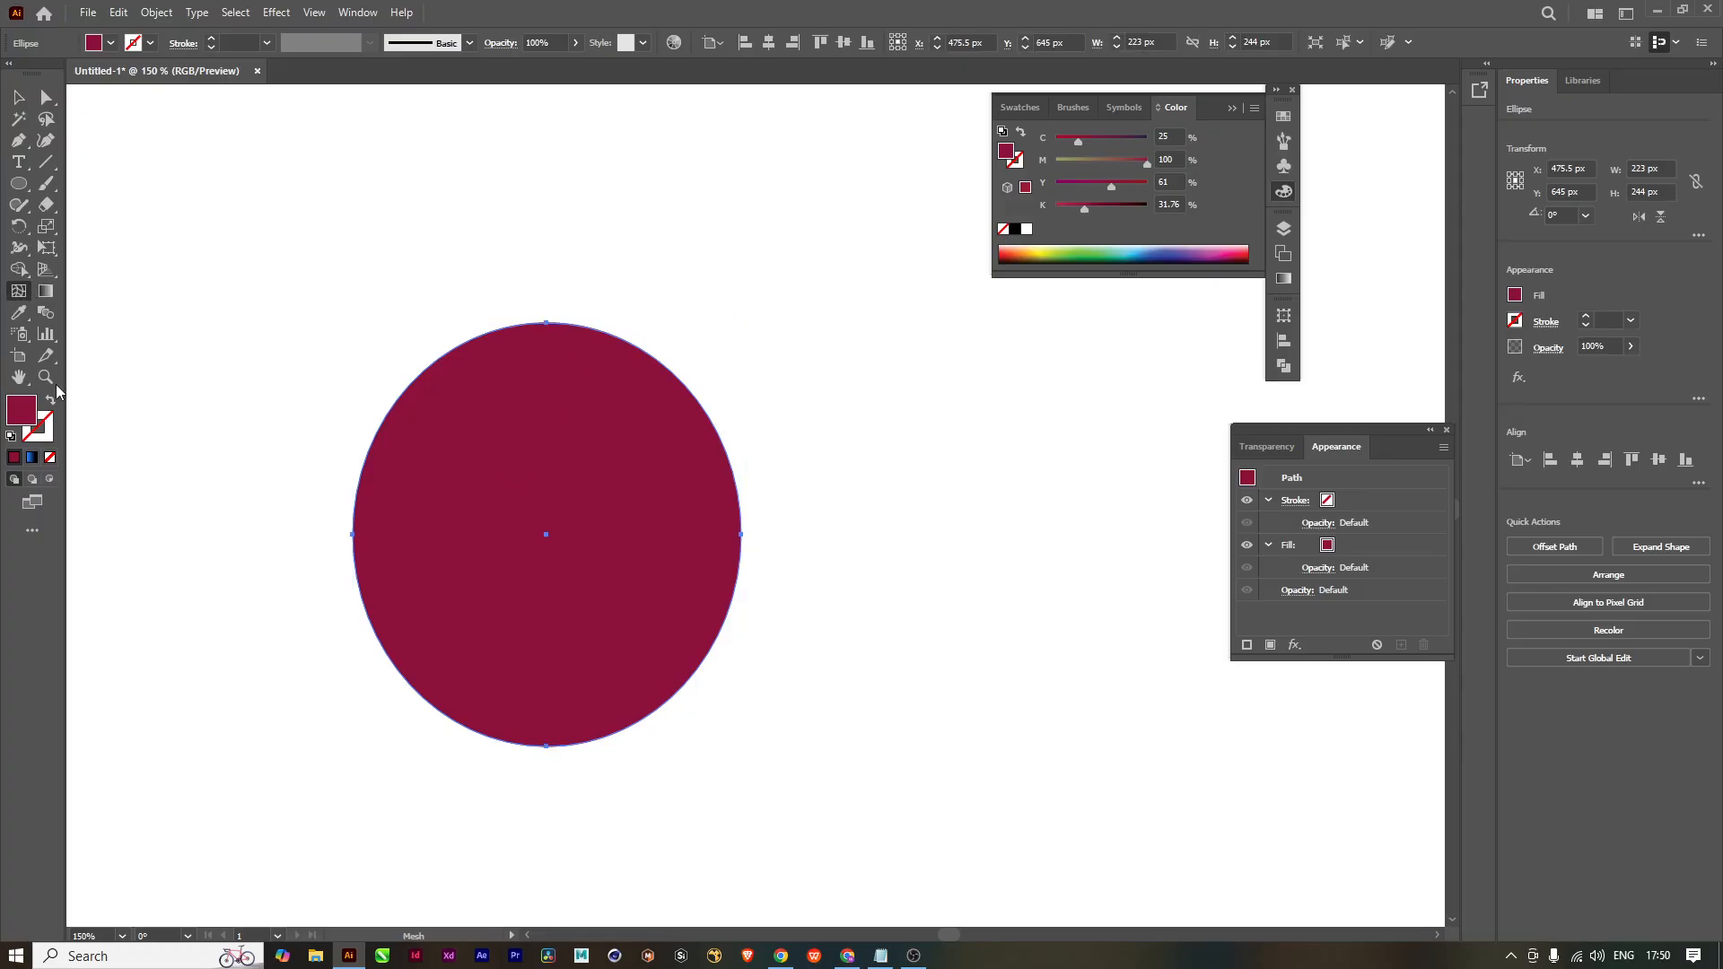
{"action": "left_click", "coordinate": [547, 536]}
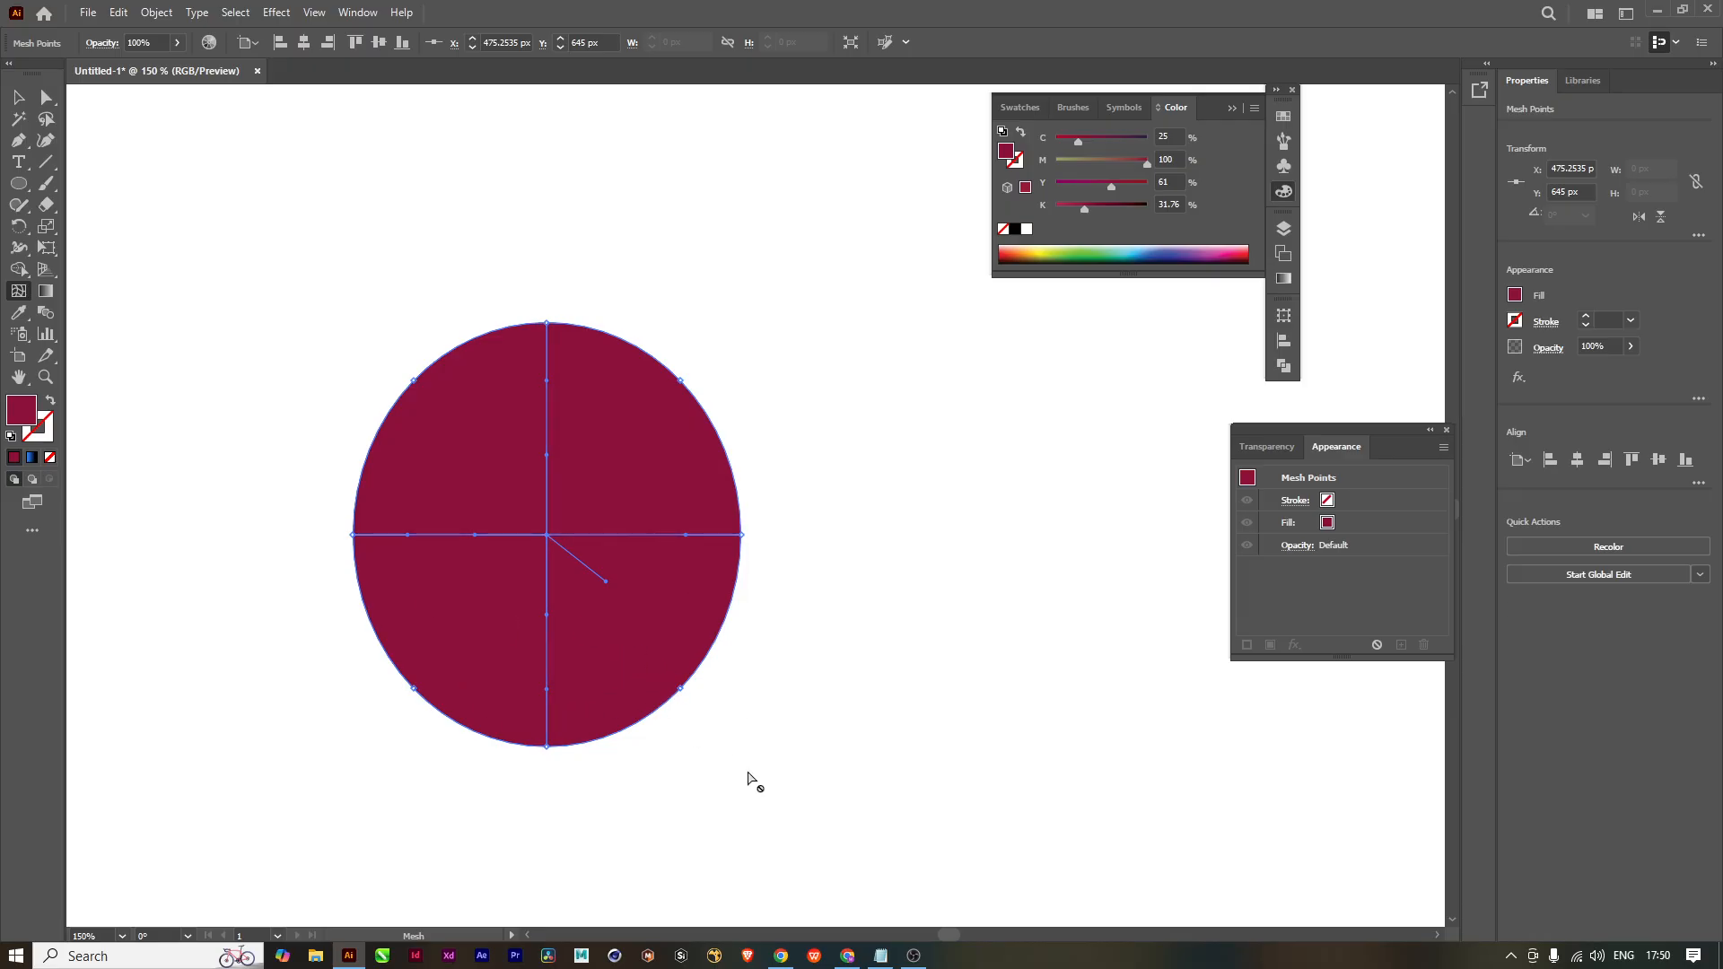
Step: Add two more curved vertical mesh lines to the ellipse, one near its left edge and one near its right edge
{"action": "left_click_drag", "start_coordinate": [705, 775], "coordinate": [697, 842]}
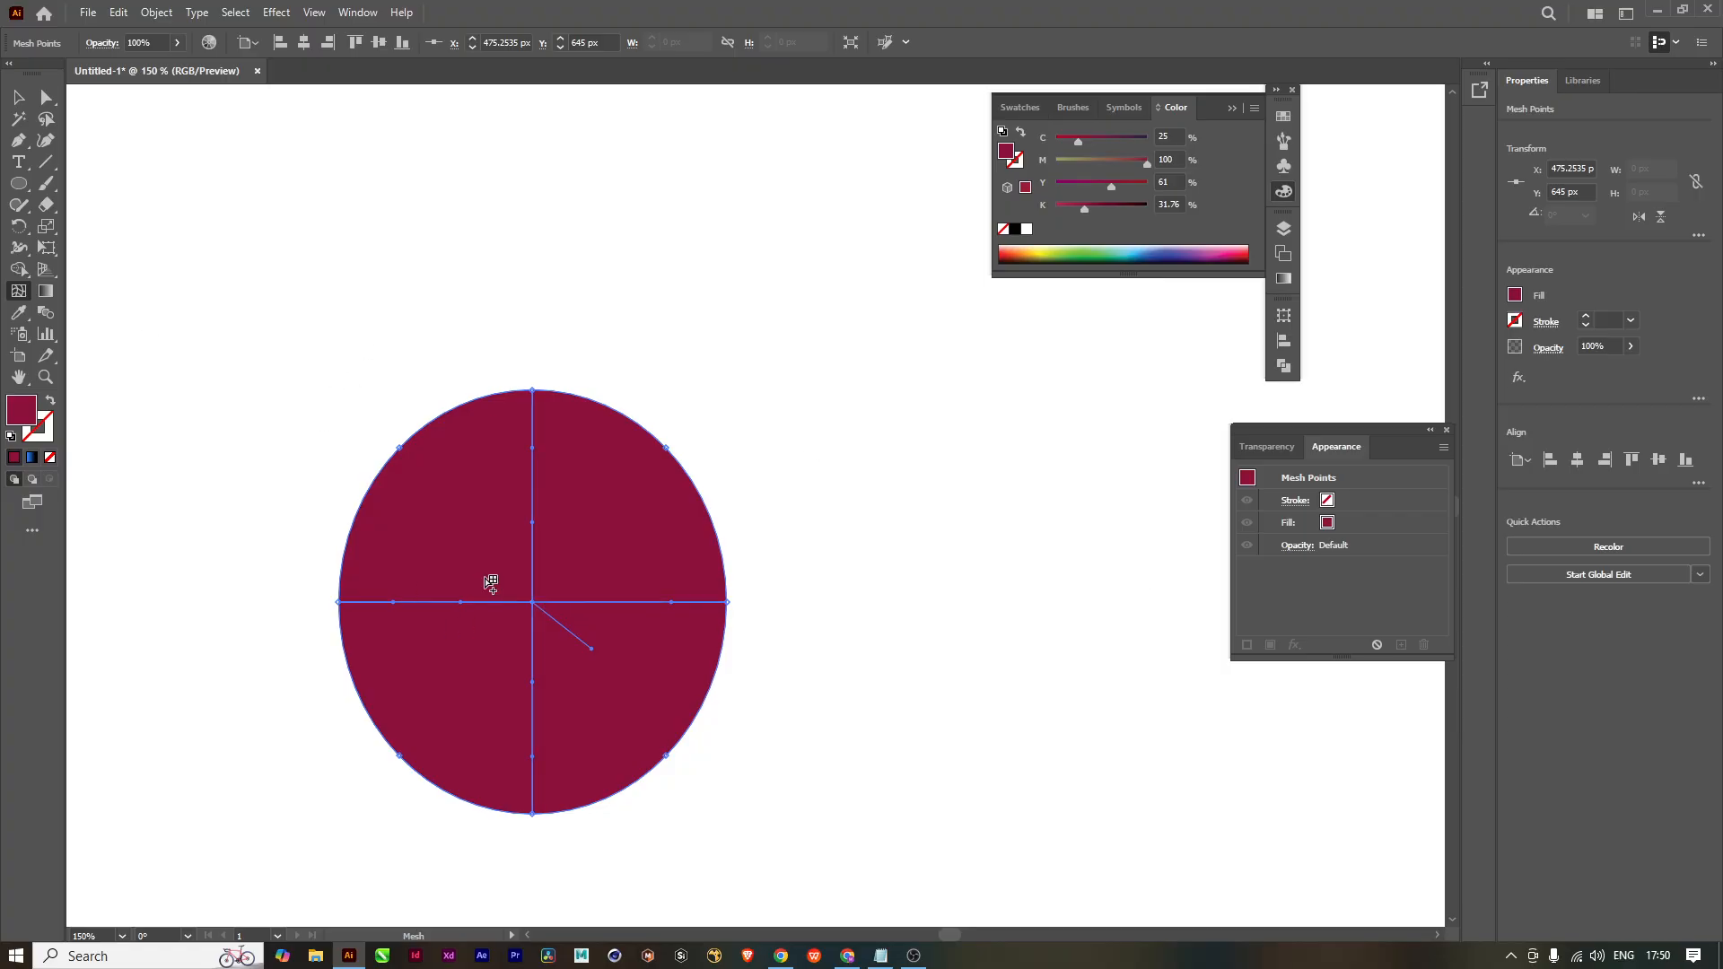
{"action": "left_click", "coordinate": [435, 419]}
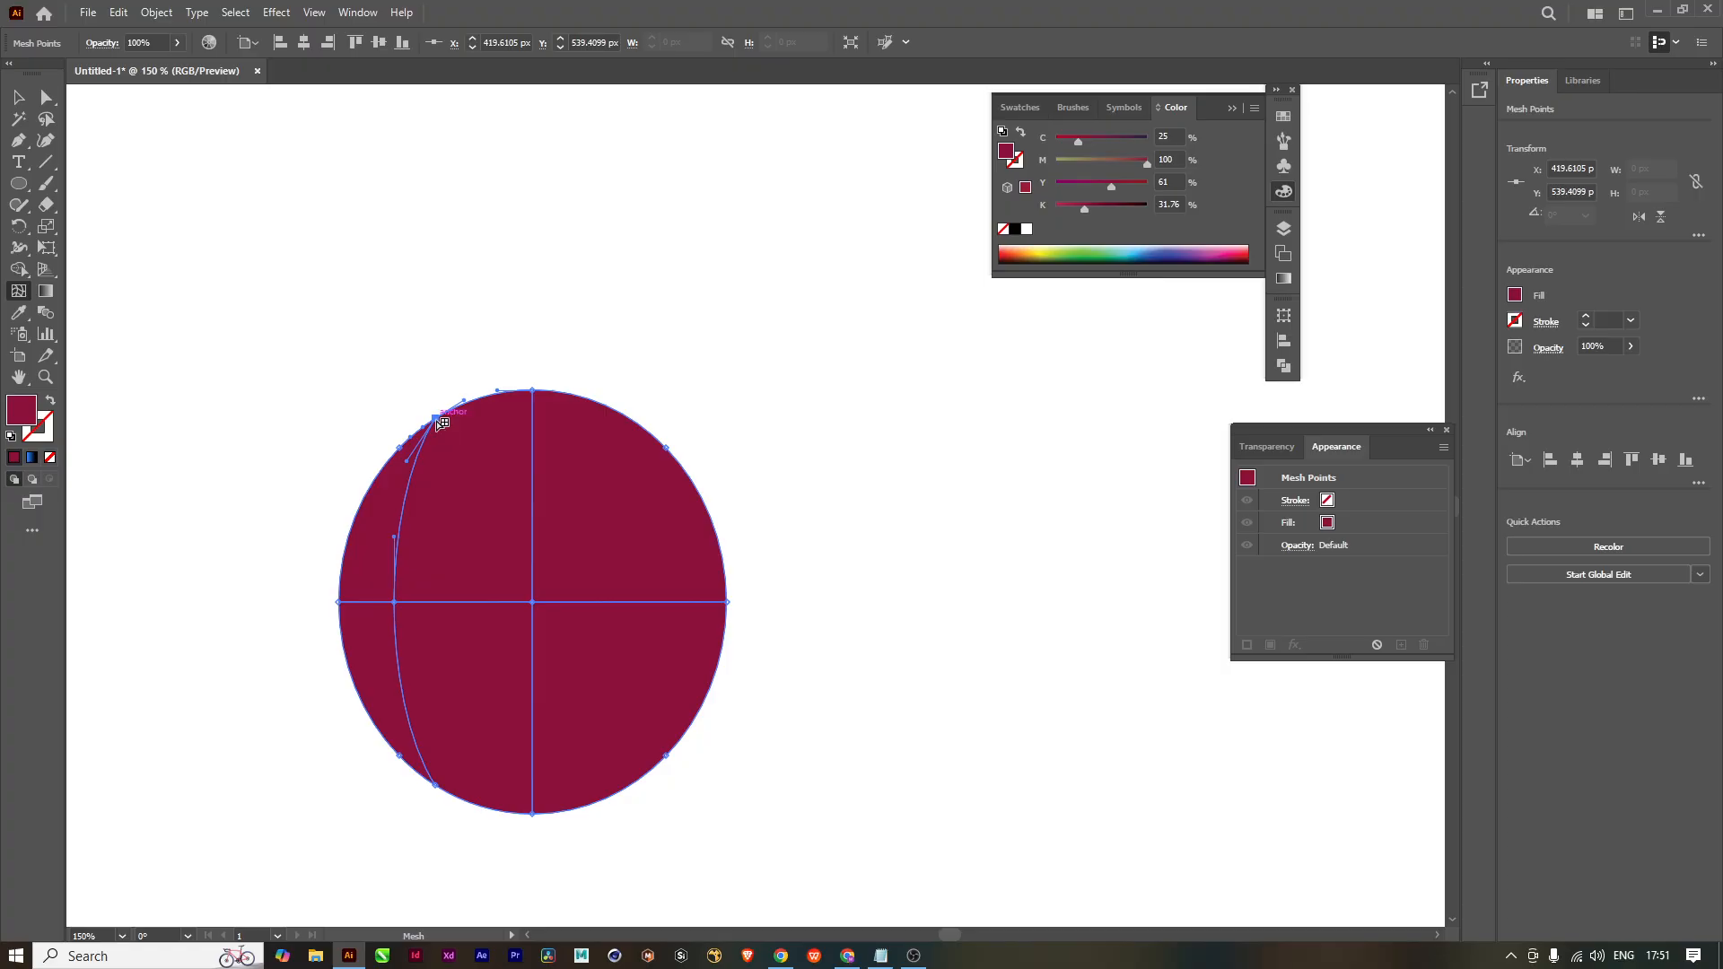
{"action": "left_click", "coordinate": [649, 432]}
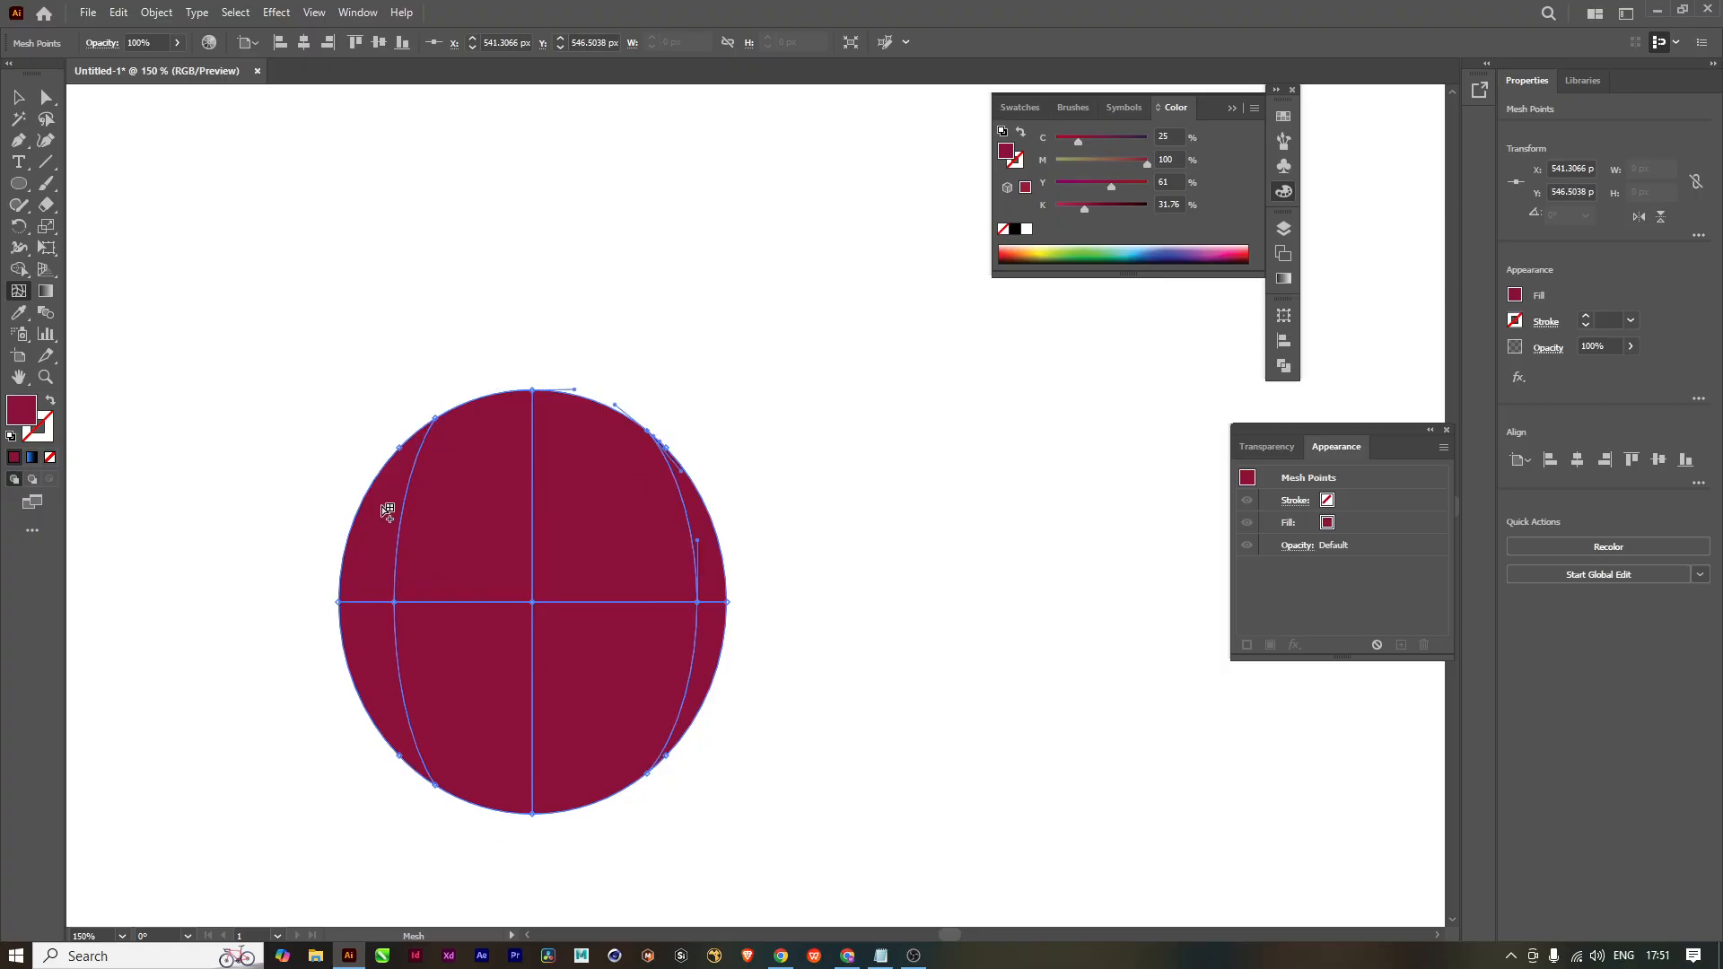
Step: Select the ellipse's left and right side mesh points together and darken them to C 25, M 100, Y 82, K 49
{"action": "key", "text": "a"}
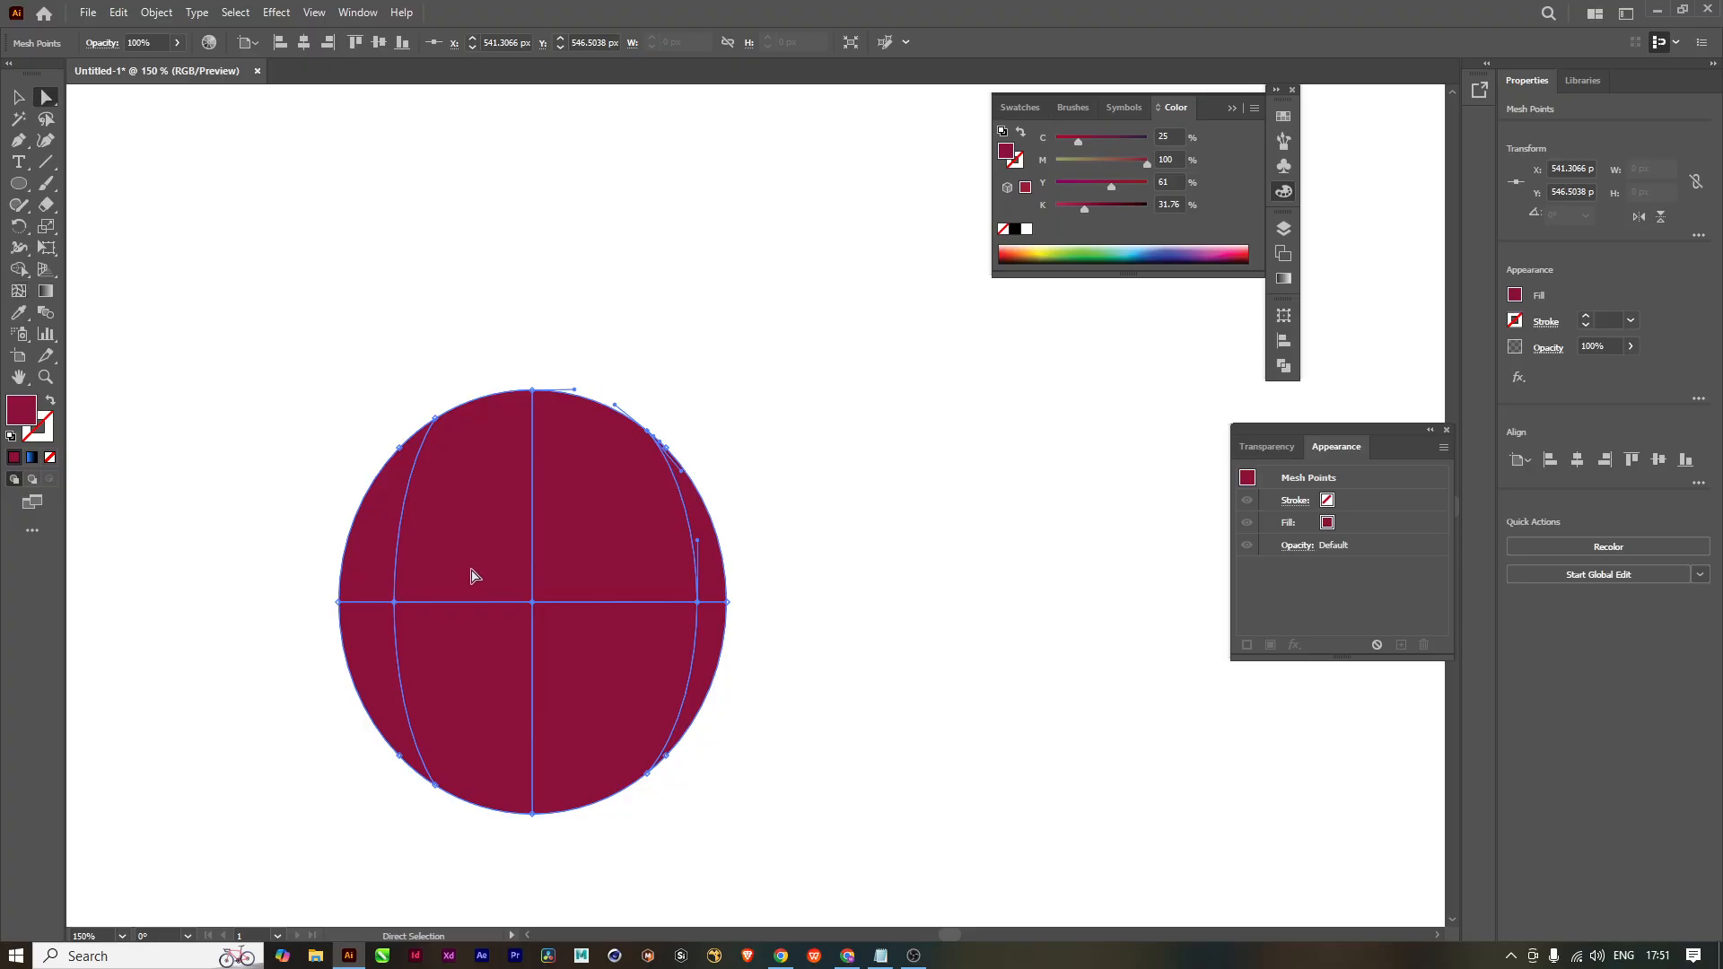
{"action": "left_click_drag", "start_coordinate": [278, 367], "coordinate": [458, 900]}
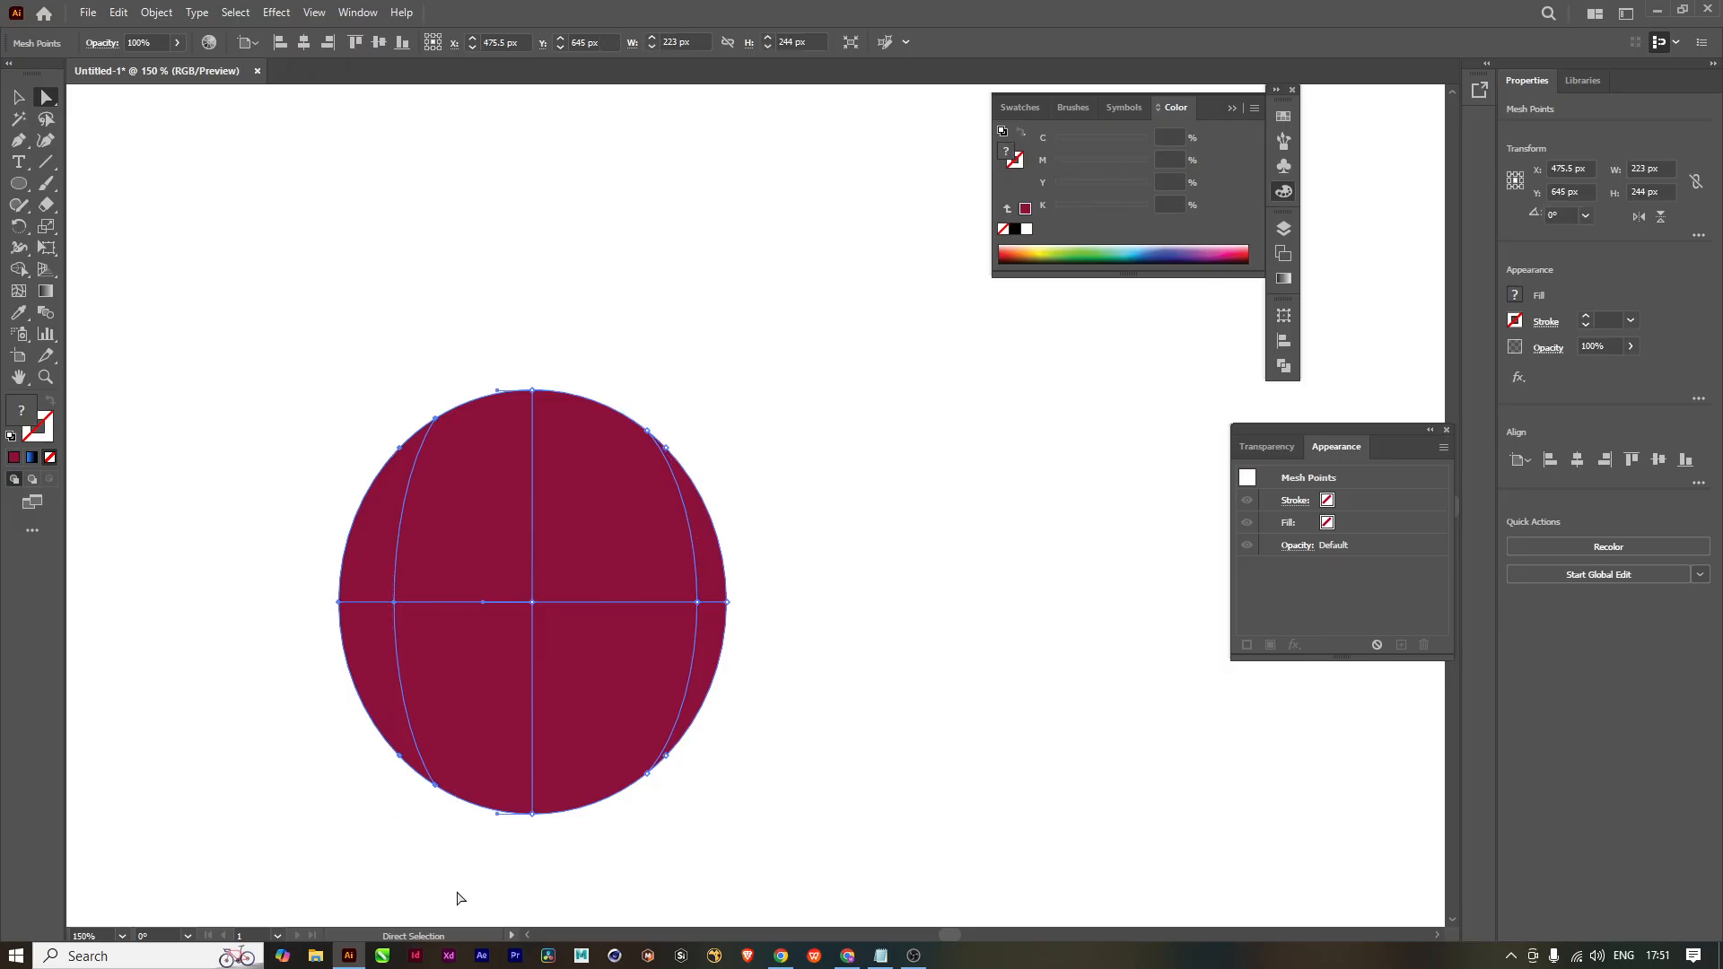
{"action": "left_click_drag", "start_coordinate": [634, 398], "coordinate": [819, 903]}
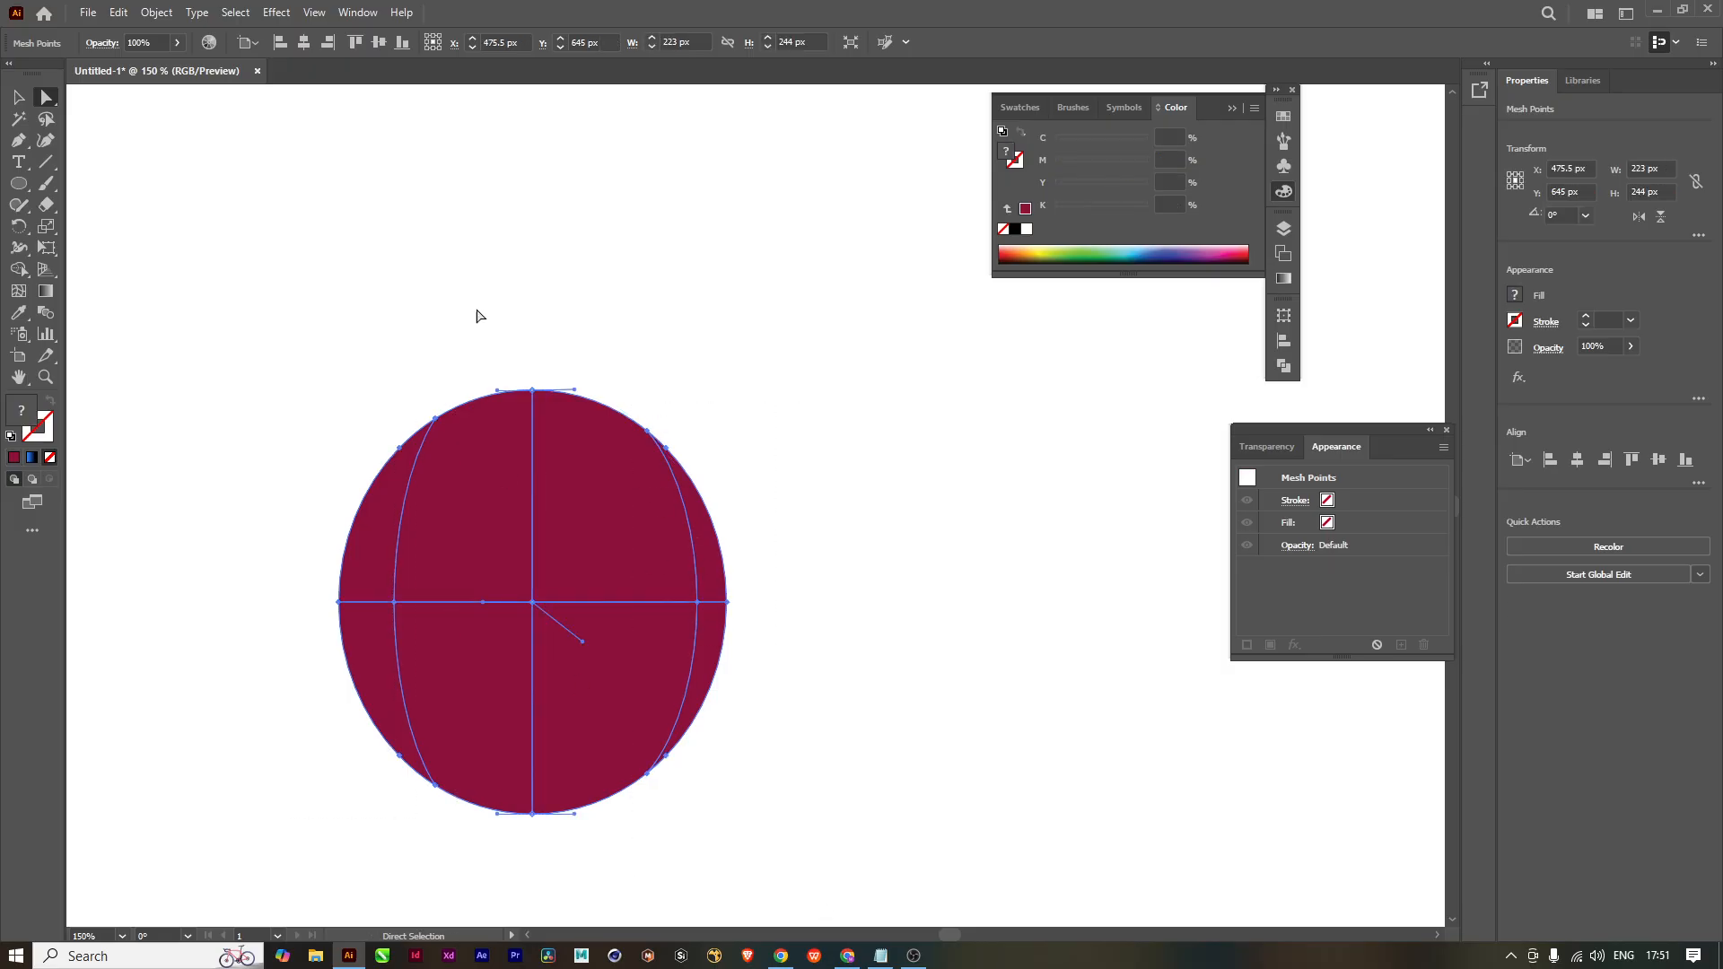
{"action": "left_click", "coordinate": [14, 457]}
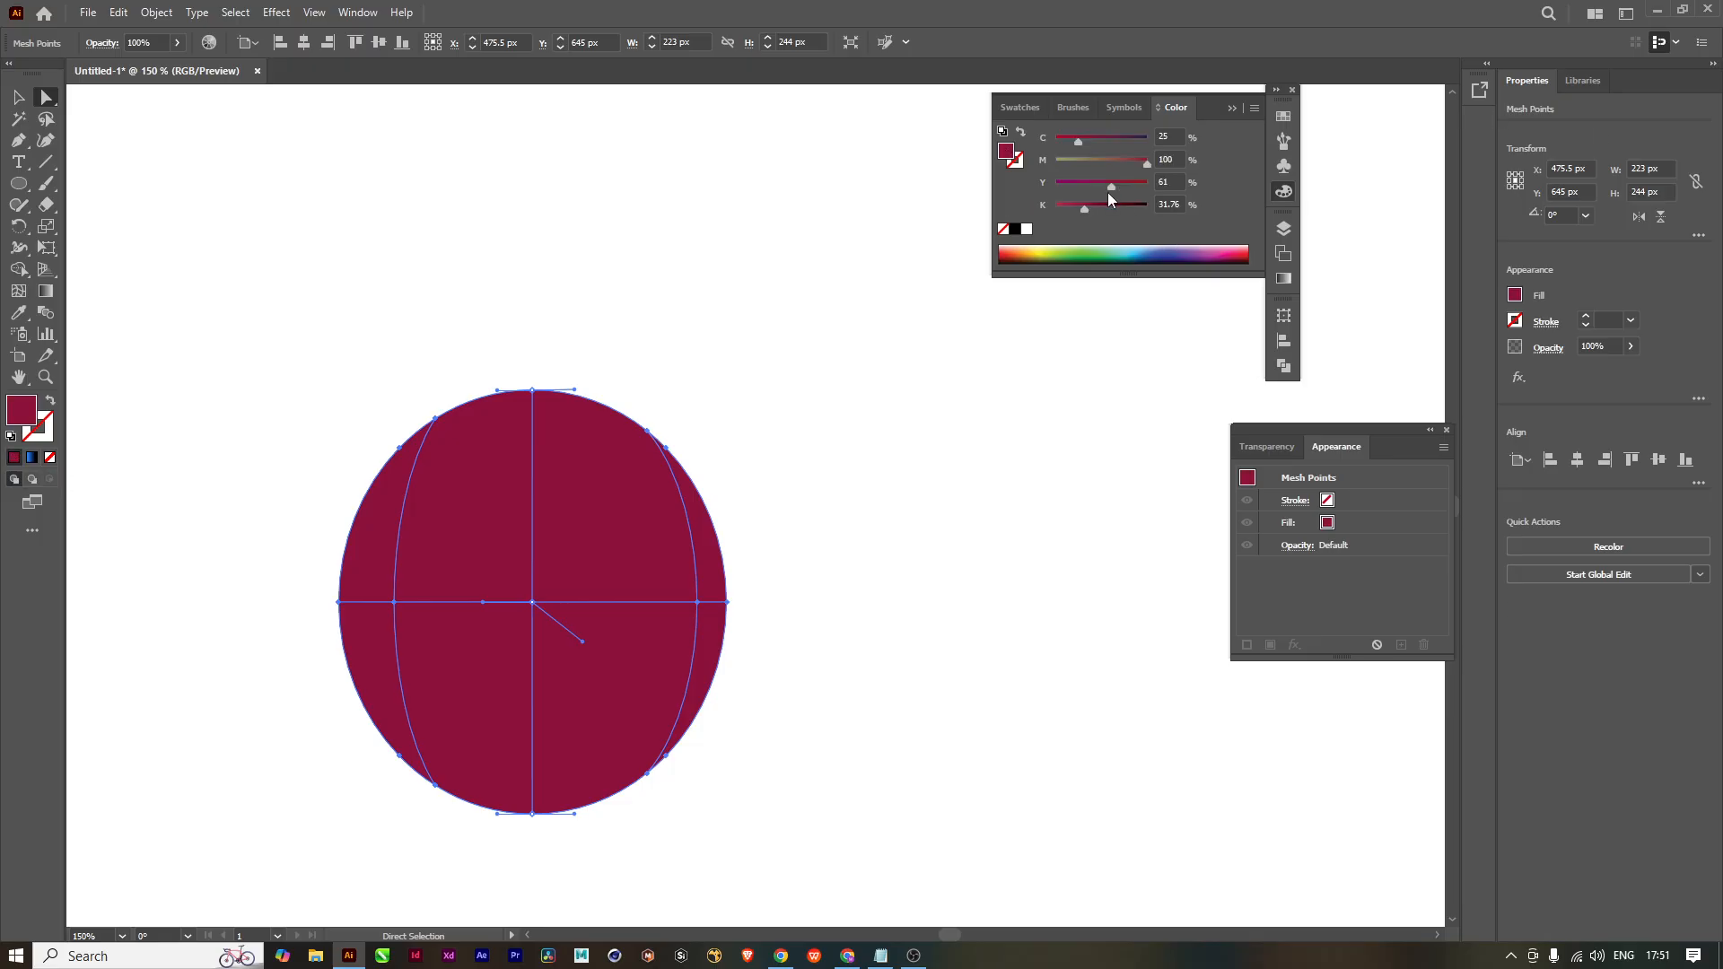
{"action": "mouse_move", "coordinate": [1085, 206]}
{"action": "left_mouse_down"}
{"action": "mouse_move", "coordinate": [1118, 206]}
{"action": "mouse_move", "coordinate": [1095, 214]}
{"action": "left_mouse_up"}
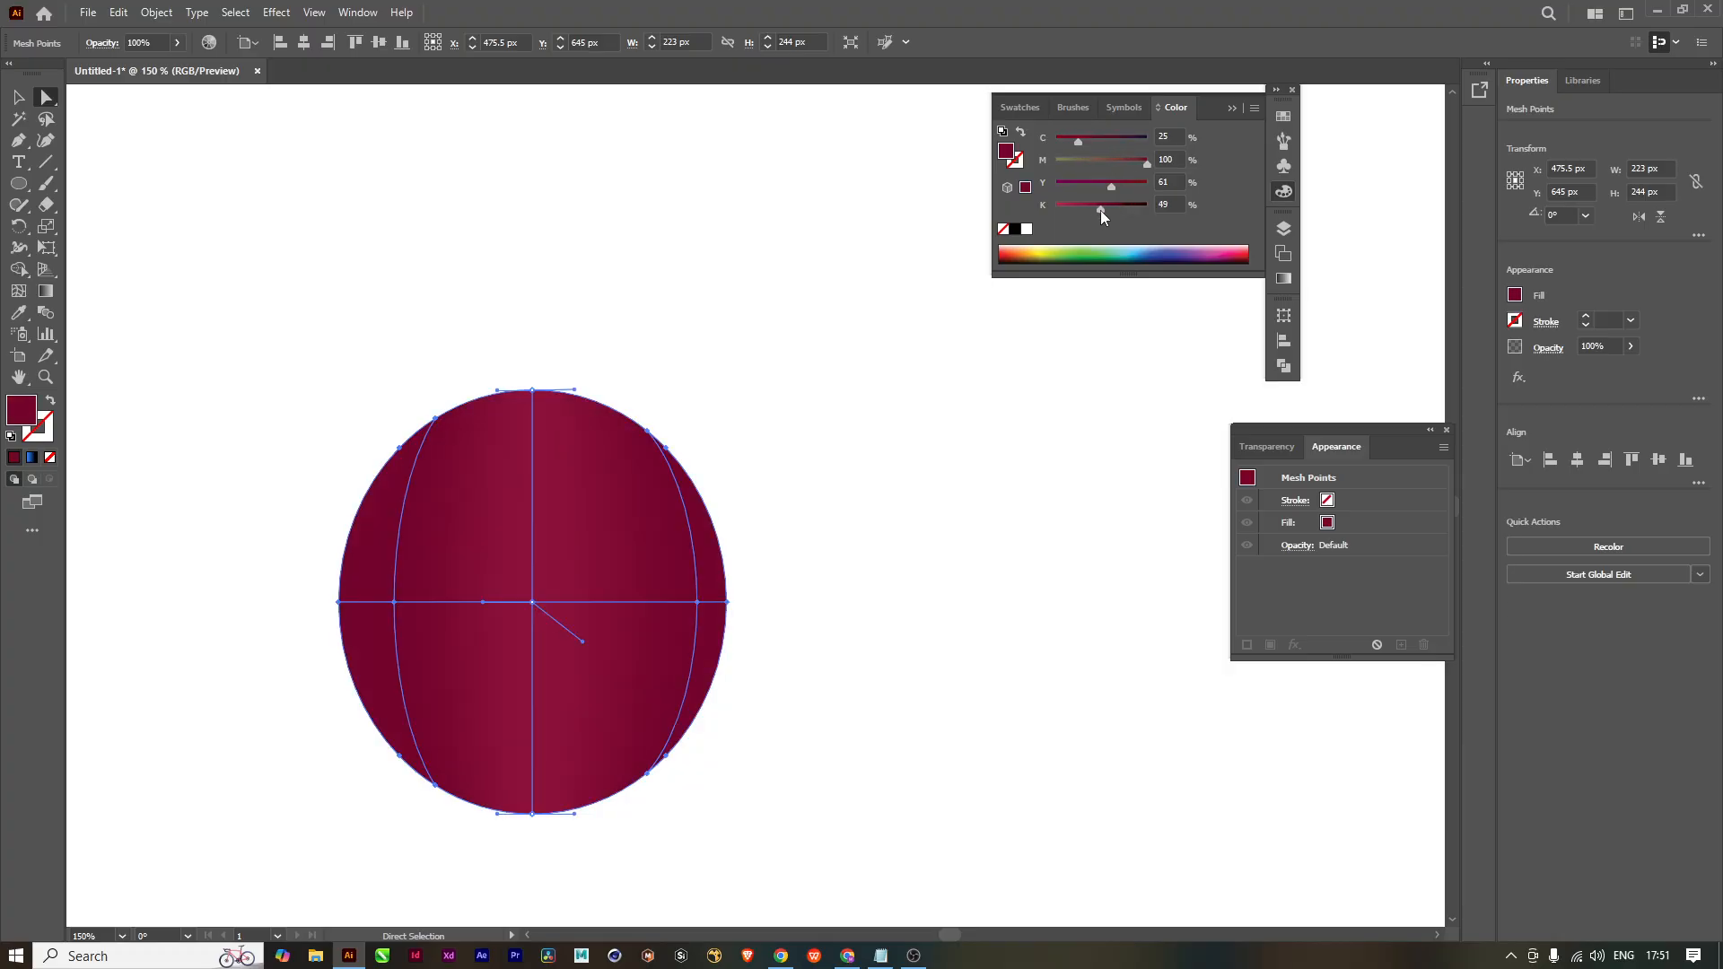
{"action": "left_click_drag", "start_coordinate": [1110, 183], "coordinate": [1090, 182]}
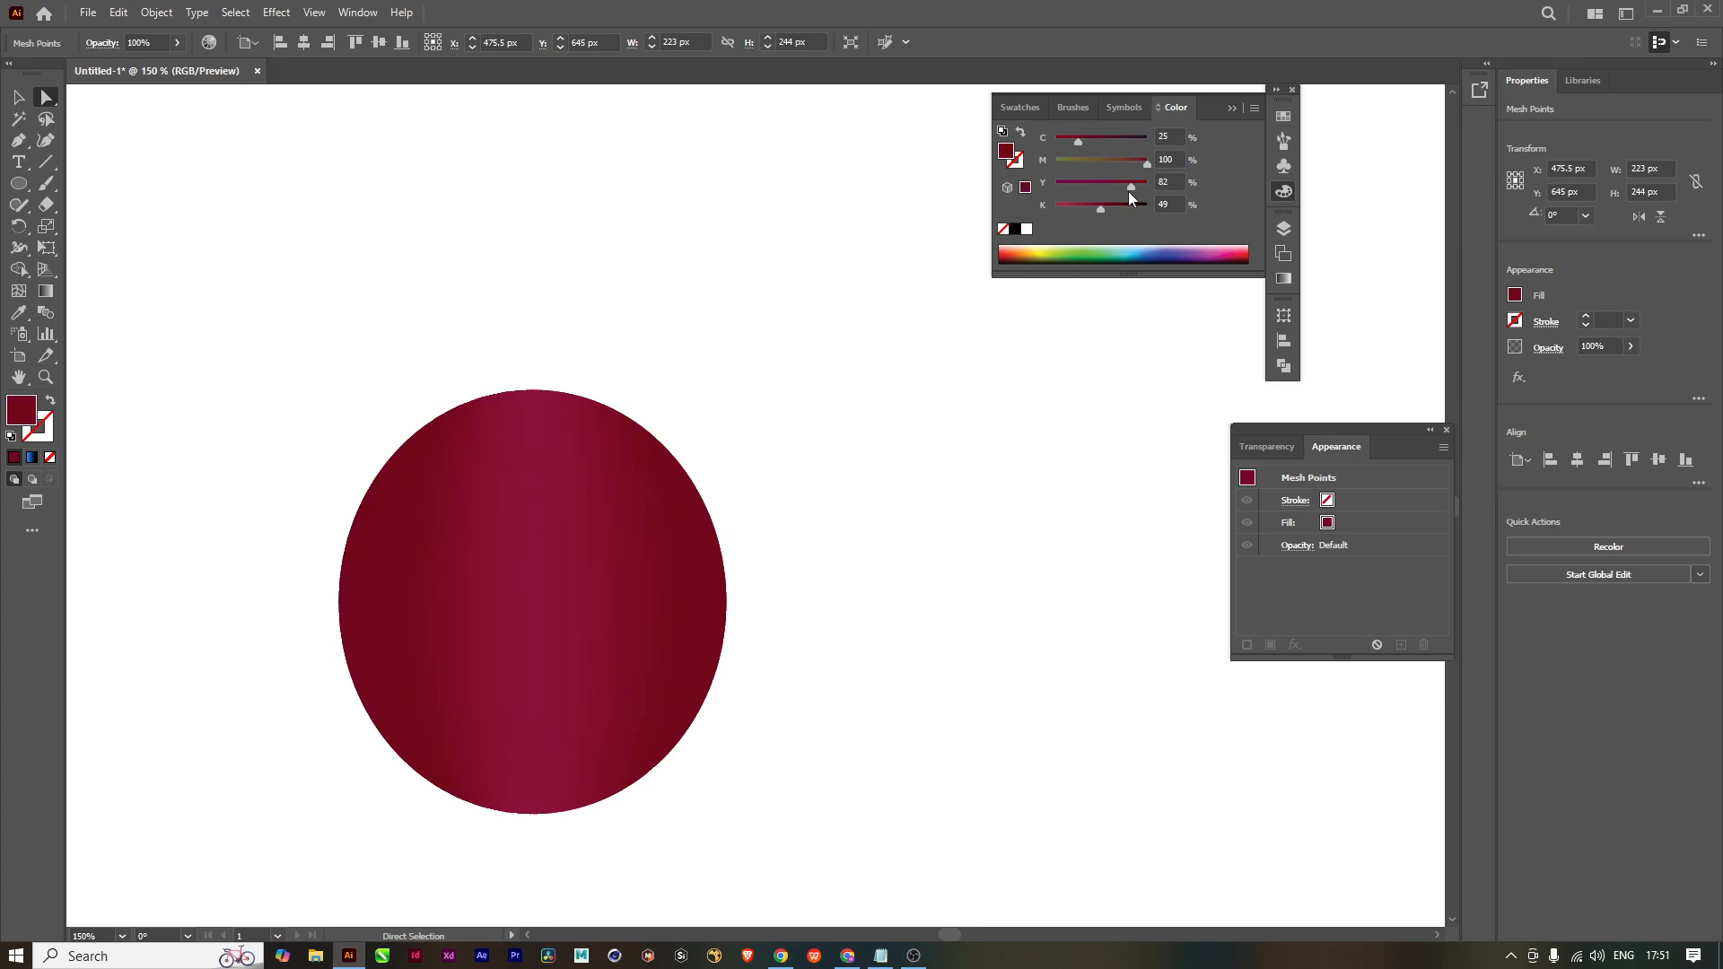
{"action": "left_click_drag", "start_coordinate": [1128, 191], "coordinate": [1129, 192]}
Step: Colour the mesh point on the ellipse's upper-left edge pale blue at C 37, M 0, Y 13, K 0
{"action": "left_click_drag", "start_coordinate": [636, 555], "coordinate": [670, 517]}
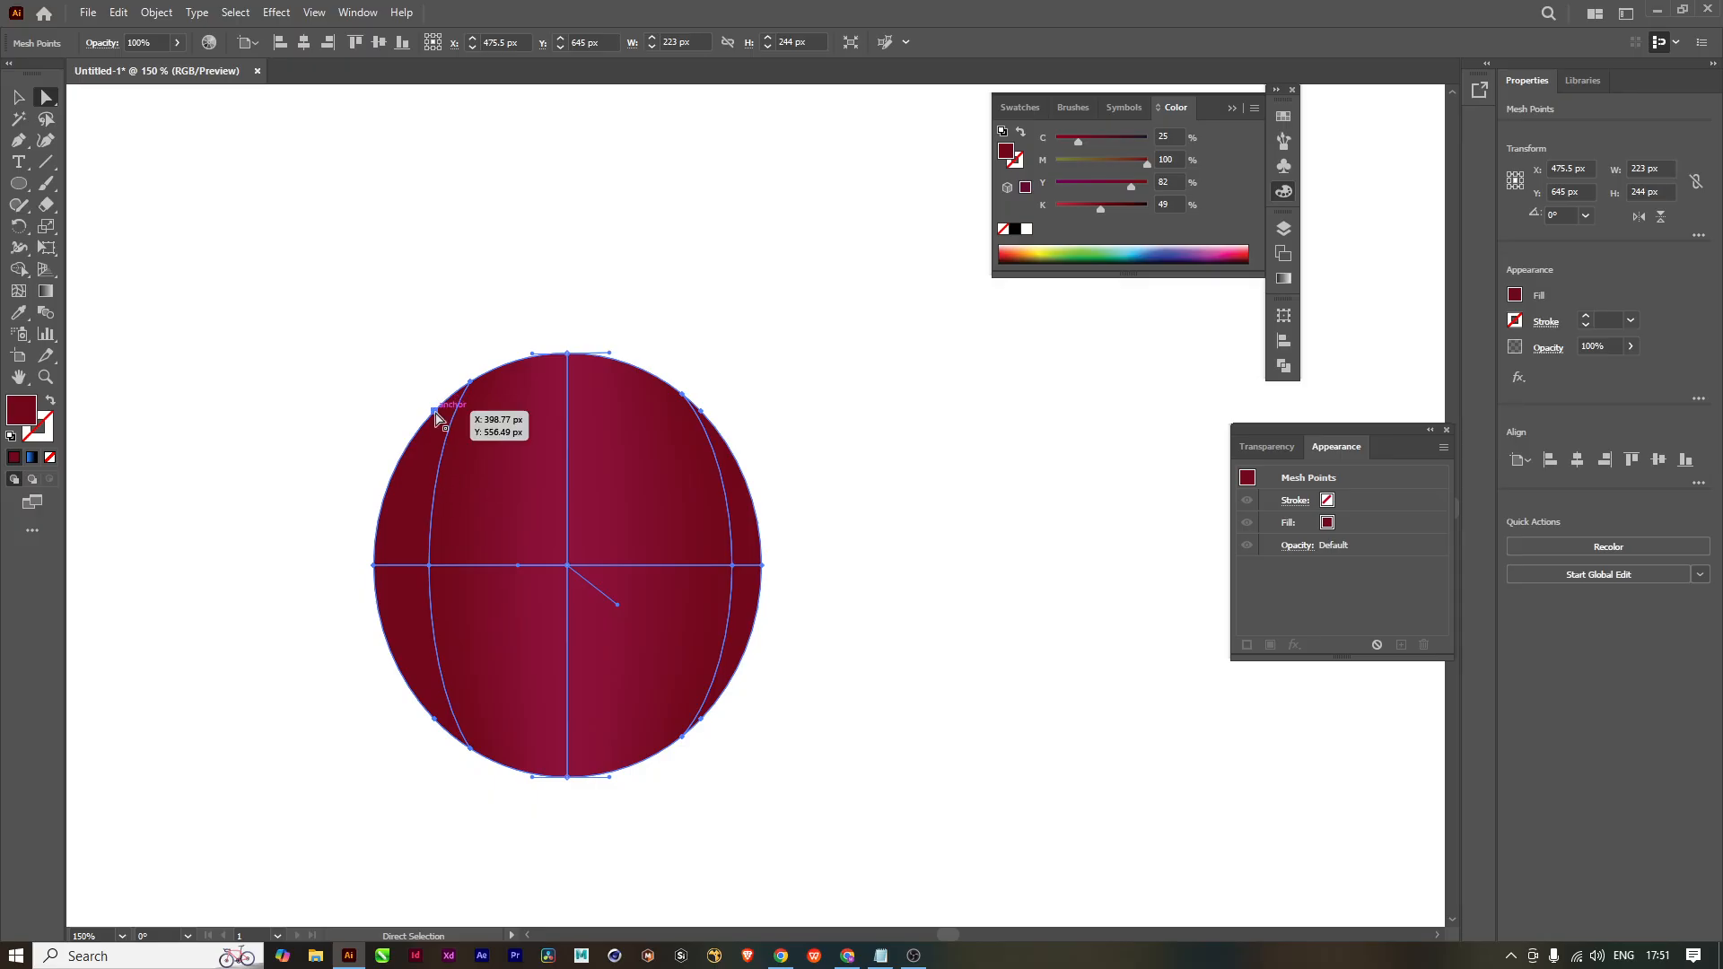
{"action": "key", "text": "u"}
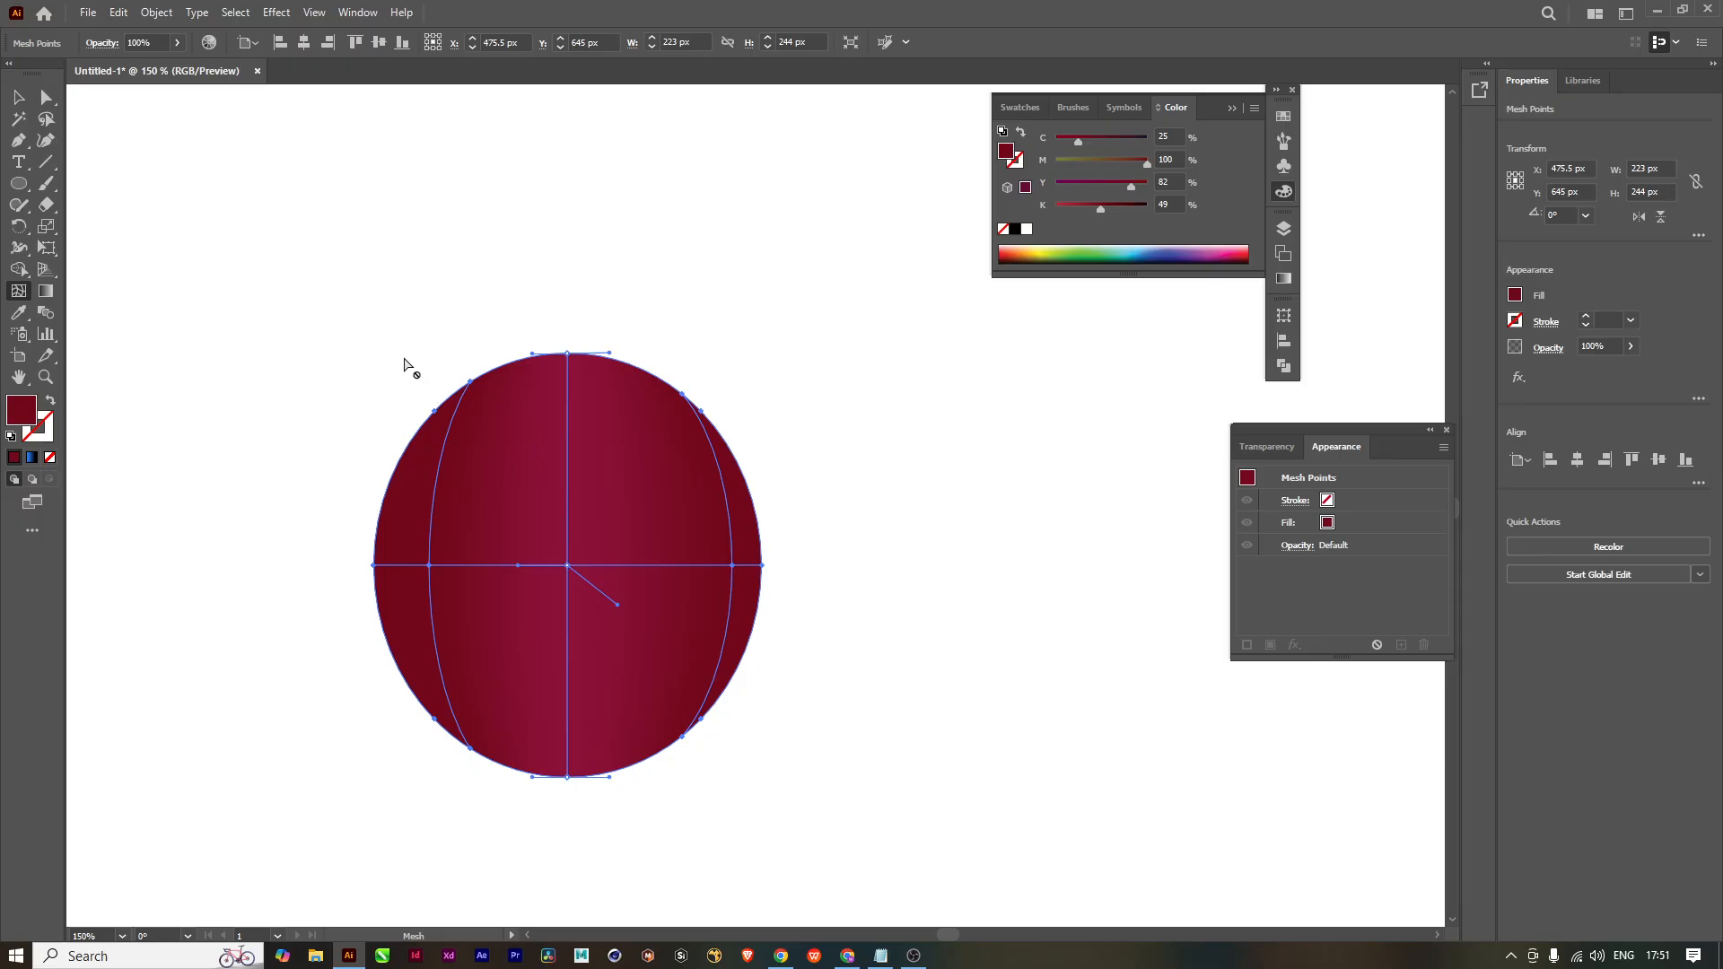
{"action": "left_click", "coordinate": [440, 412]}
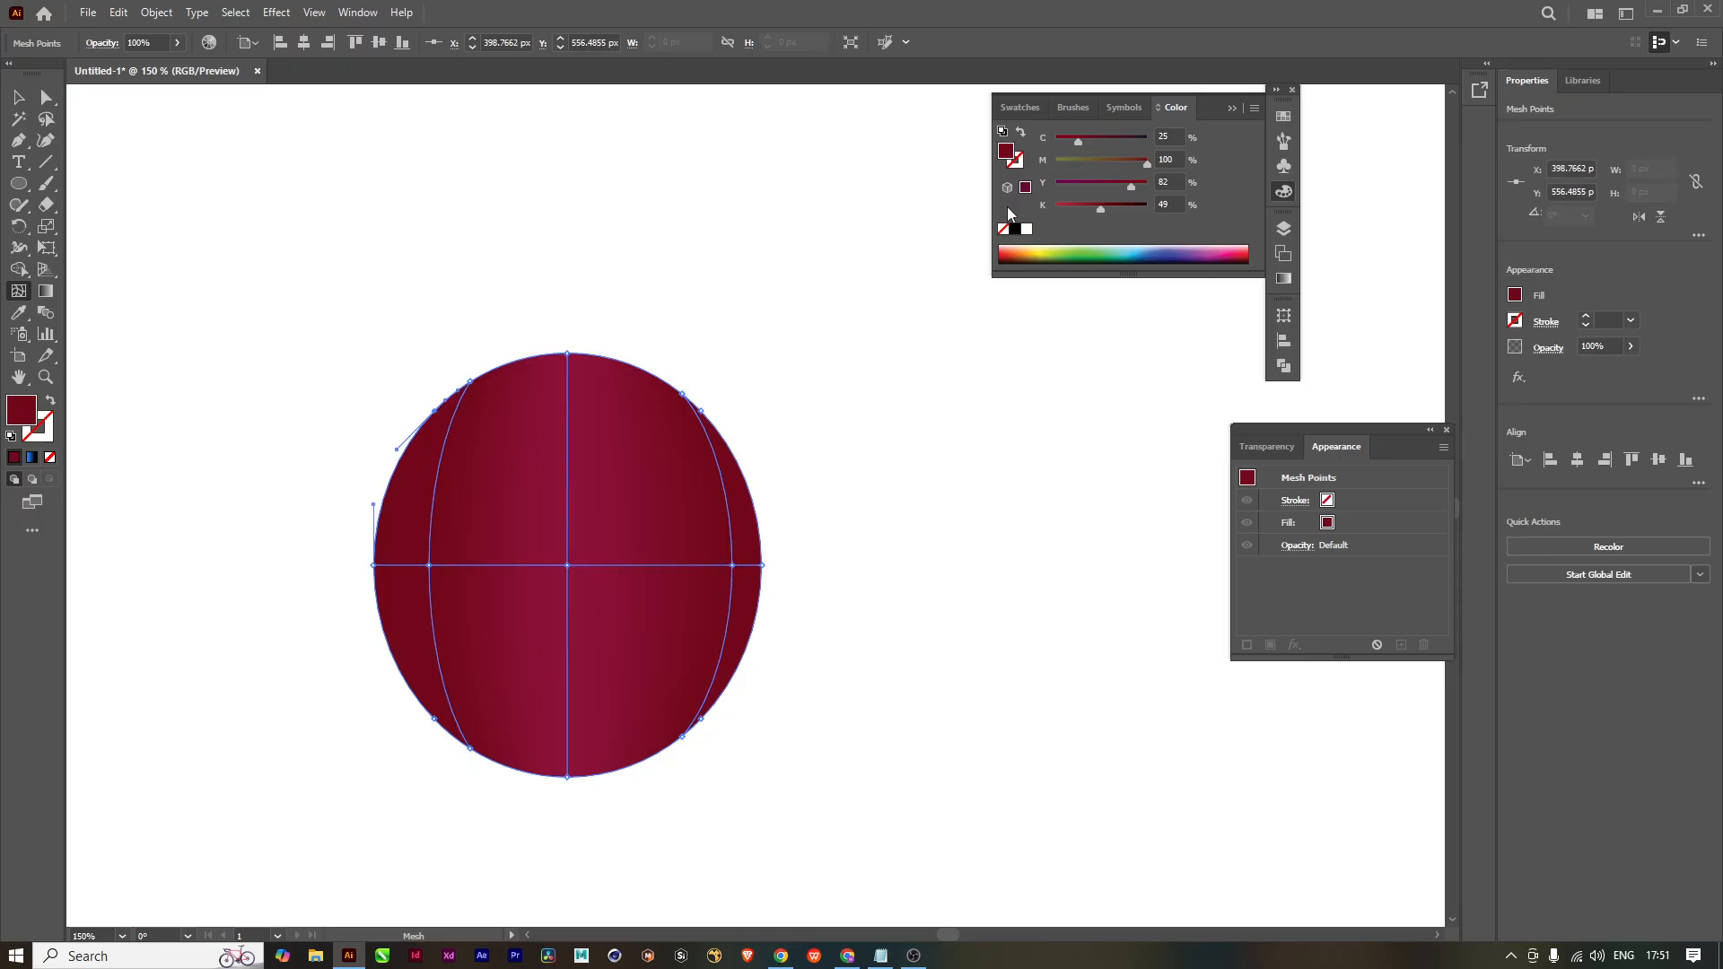
{"action": "left_click", "coordinate": [1043, 250]}
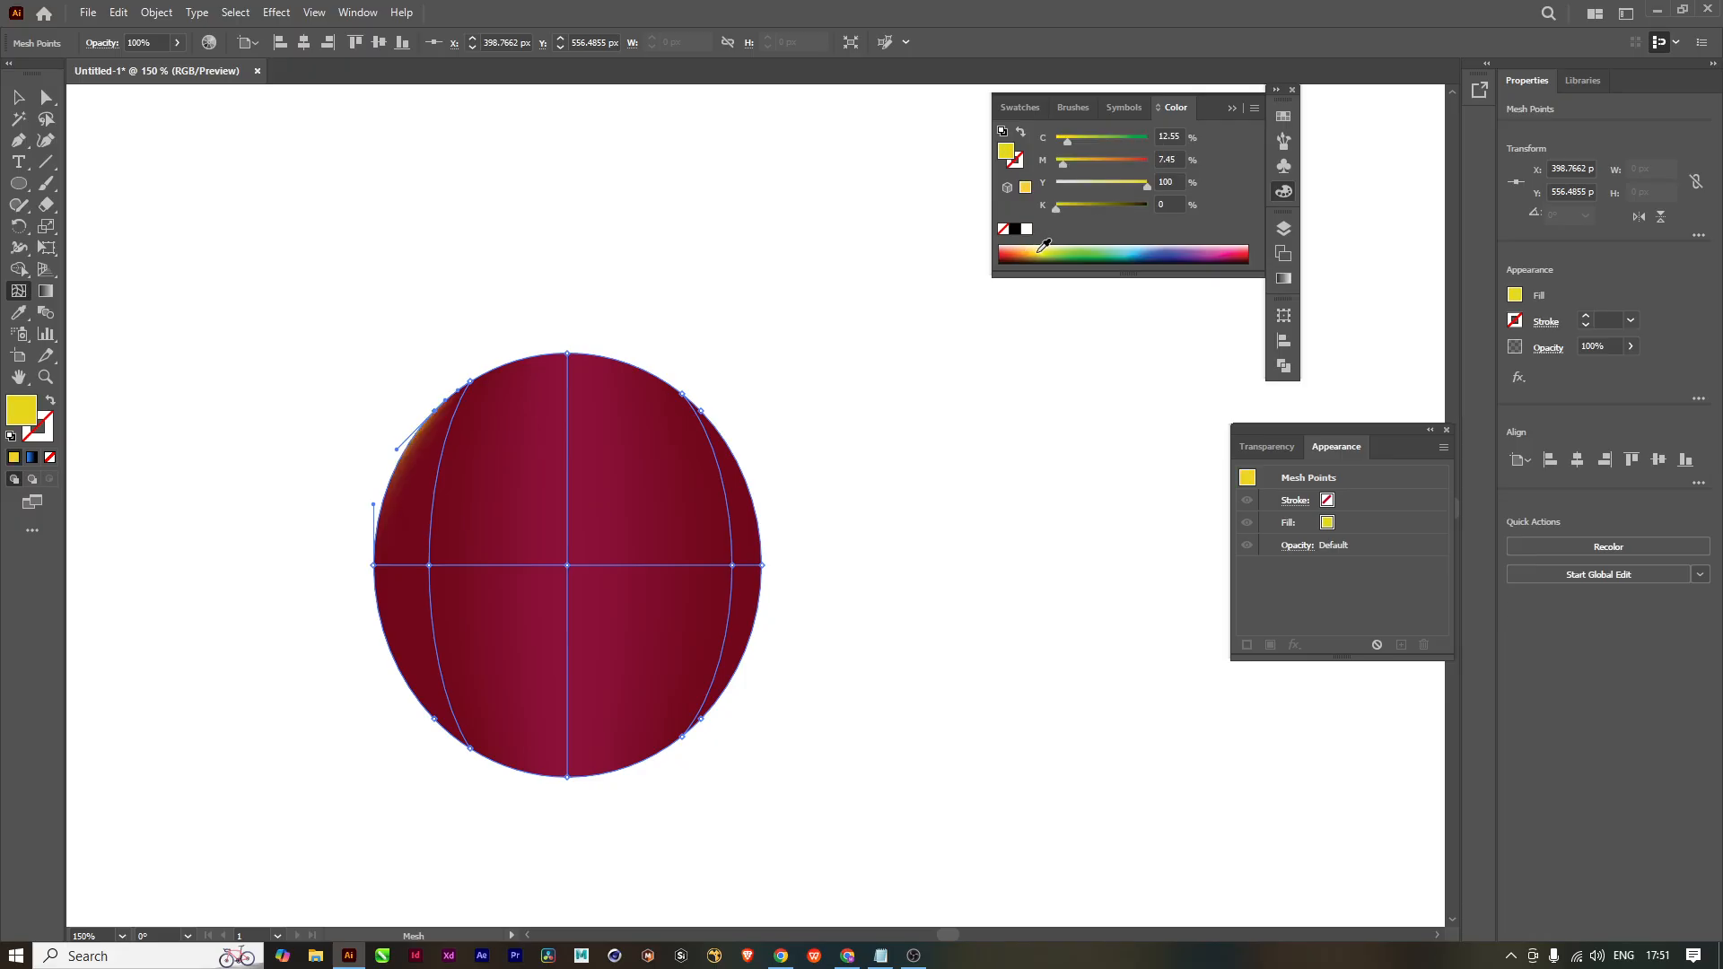
{"action": "left_click_drag", "start_coordinate": [1049, 248], "coordinate": [1055, 241]}
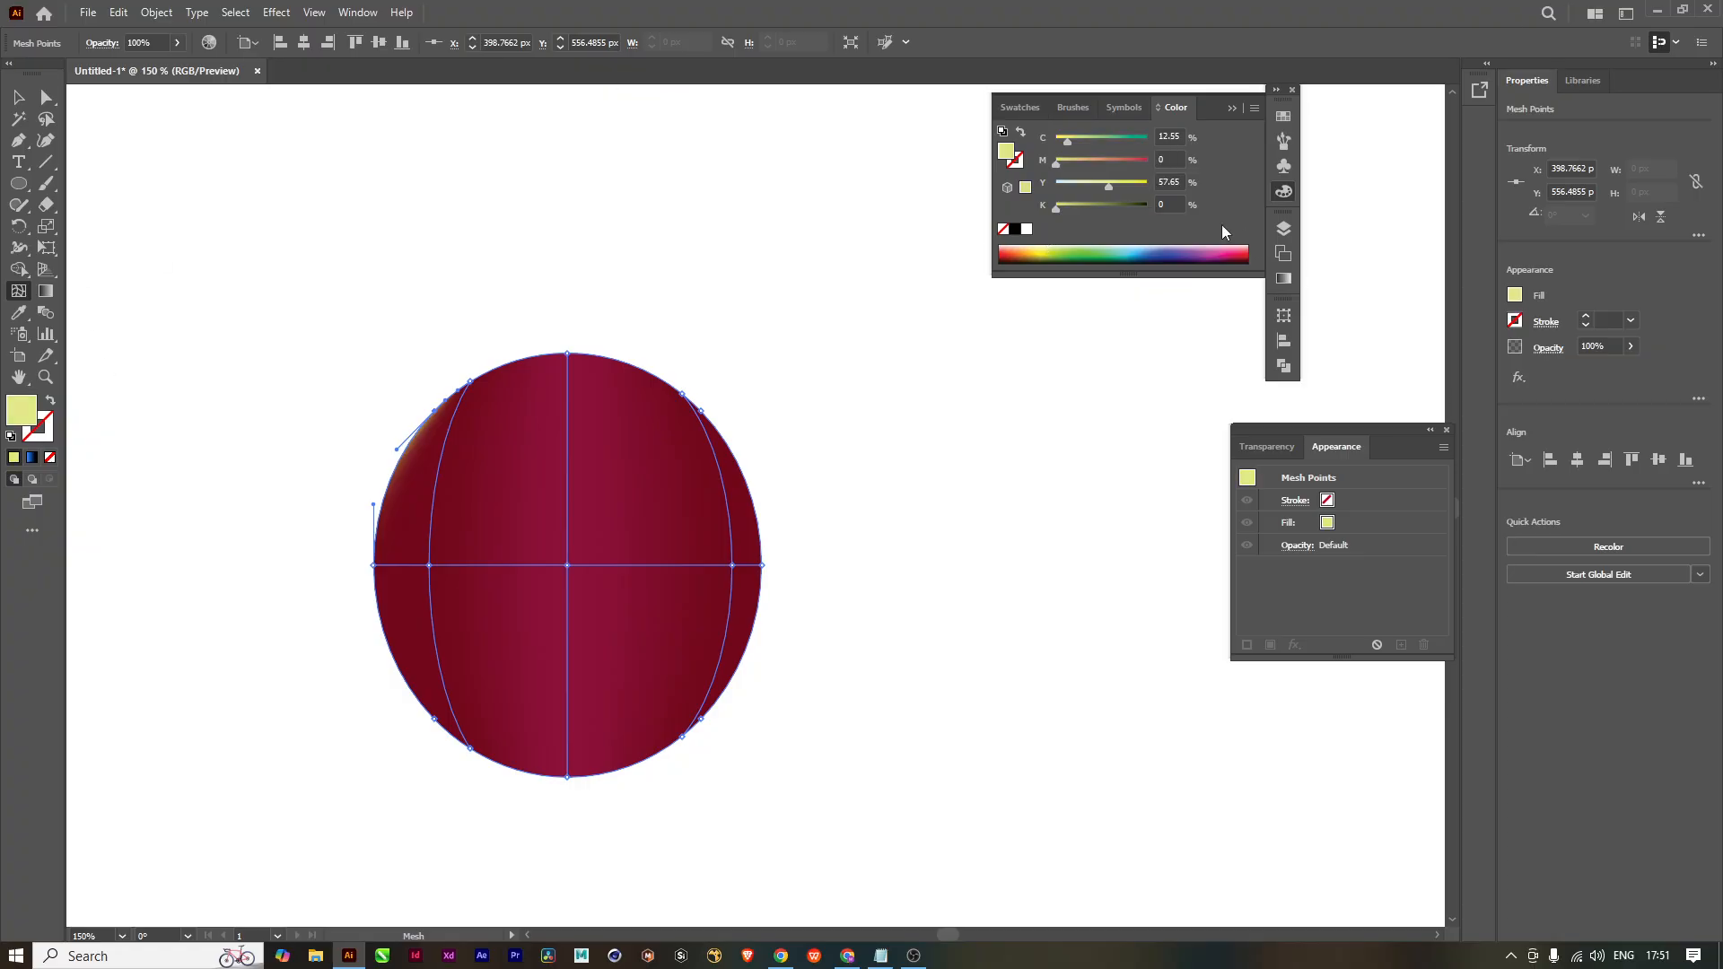
{"action": "mouse_move", "coordinate": [1099, 186]}
{"action": "left_mouse_down"}
{"action": "mouse_move", "coordinate": [1068, 184]}
{"action": "mouse_move", "coordinate": [1071, 139]}
{"action": "mouse_move", "coordinate": [1102, 142]}
{"action": "mouse_move", "coordinate": [1088, 154]}
{"action": "left_mouse_up"}
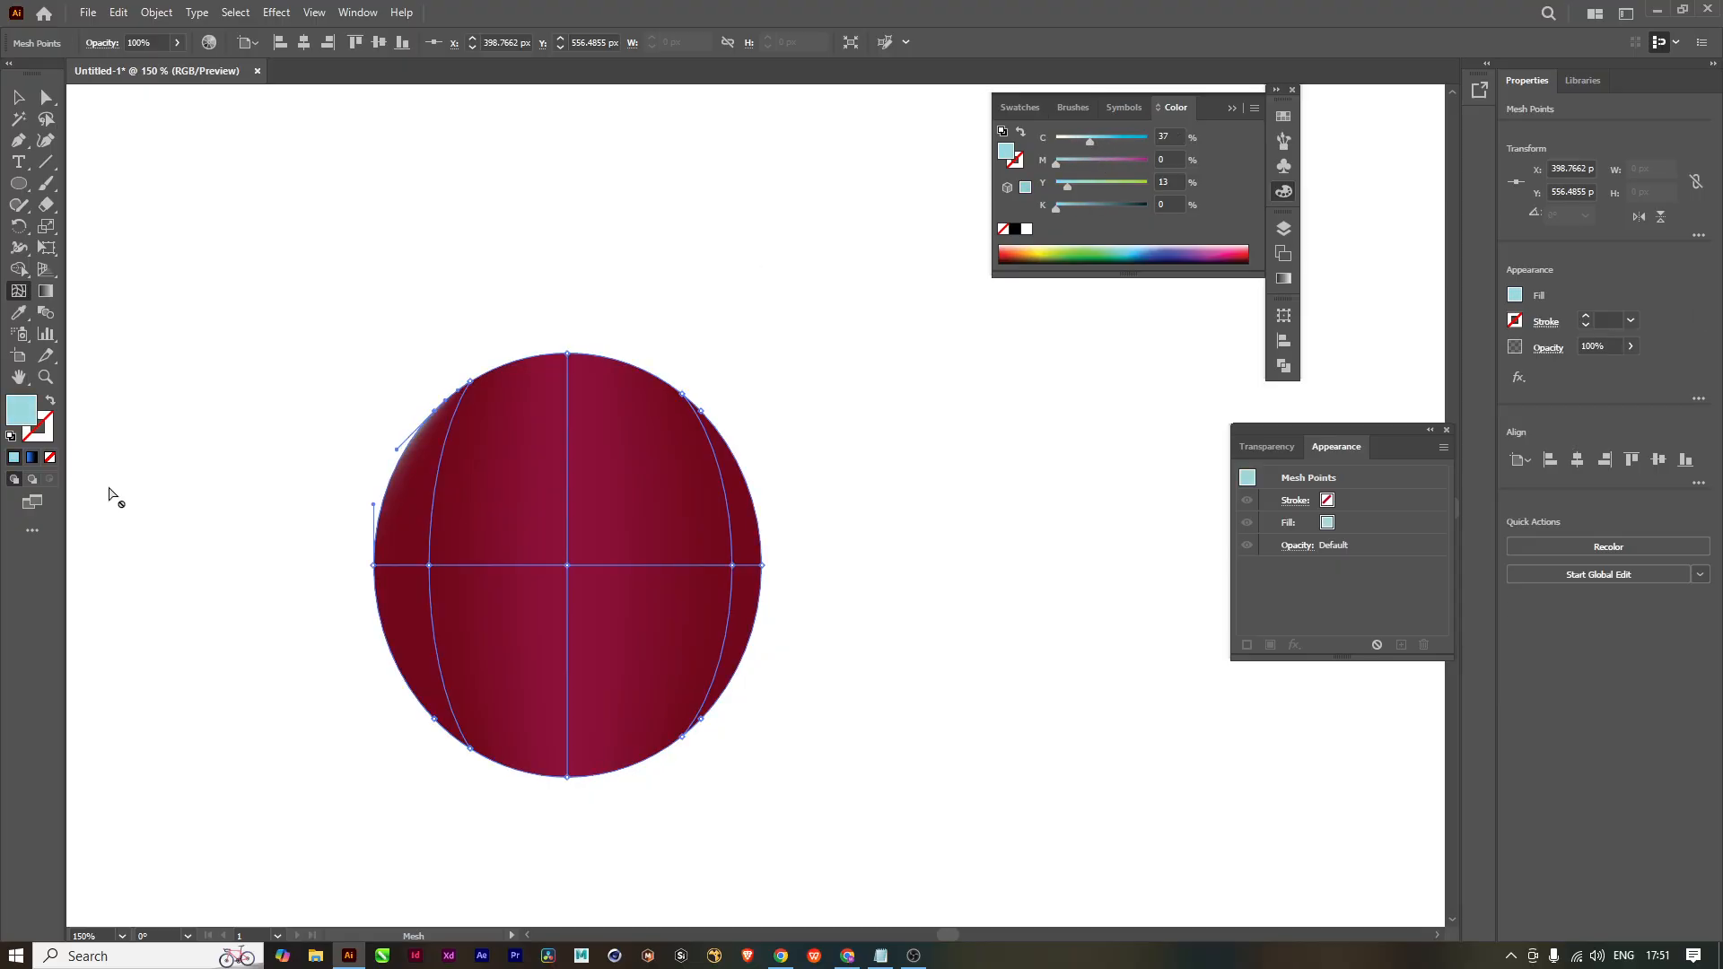
Step: Colour the mesh point where the left vertical line crosses the middle row cream at C 1.57, M 4.71, Y 9, K 0, and shorten its right handle
{"action": "left_click", "coordinate": [437, 565]}
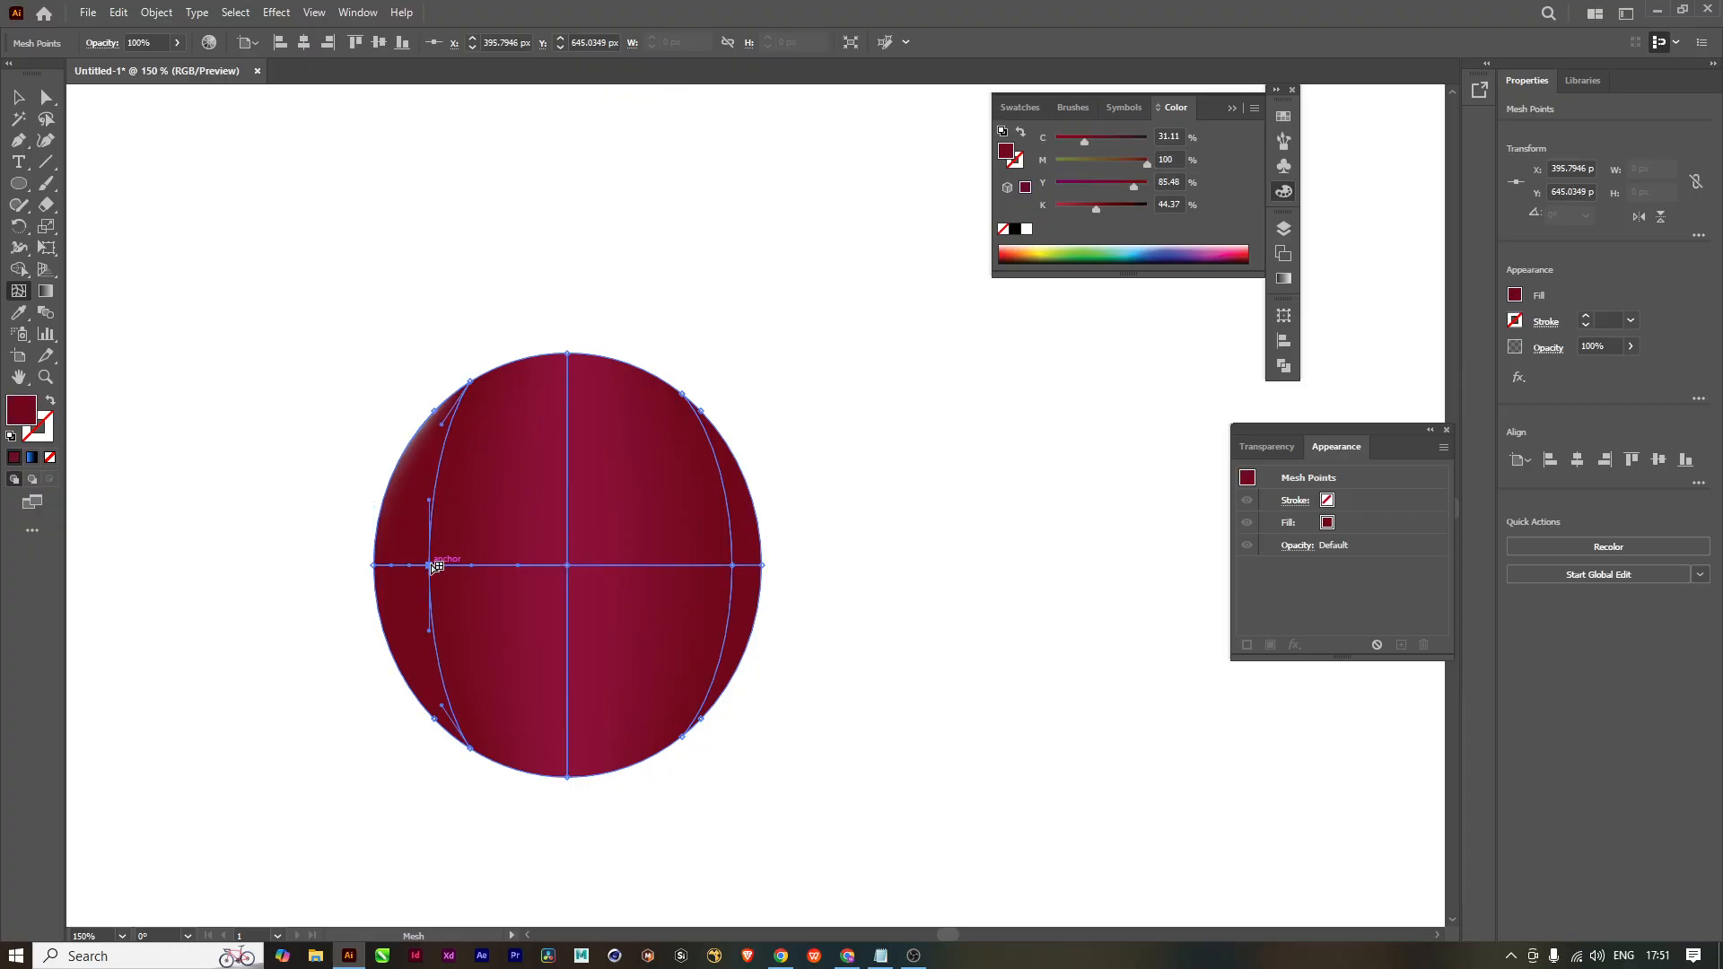
{"action": "left_click", "coordinate": [1046, 249]}
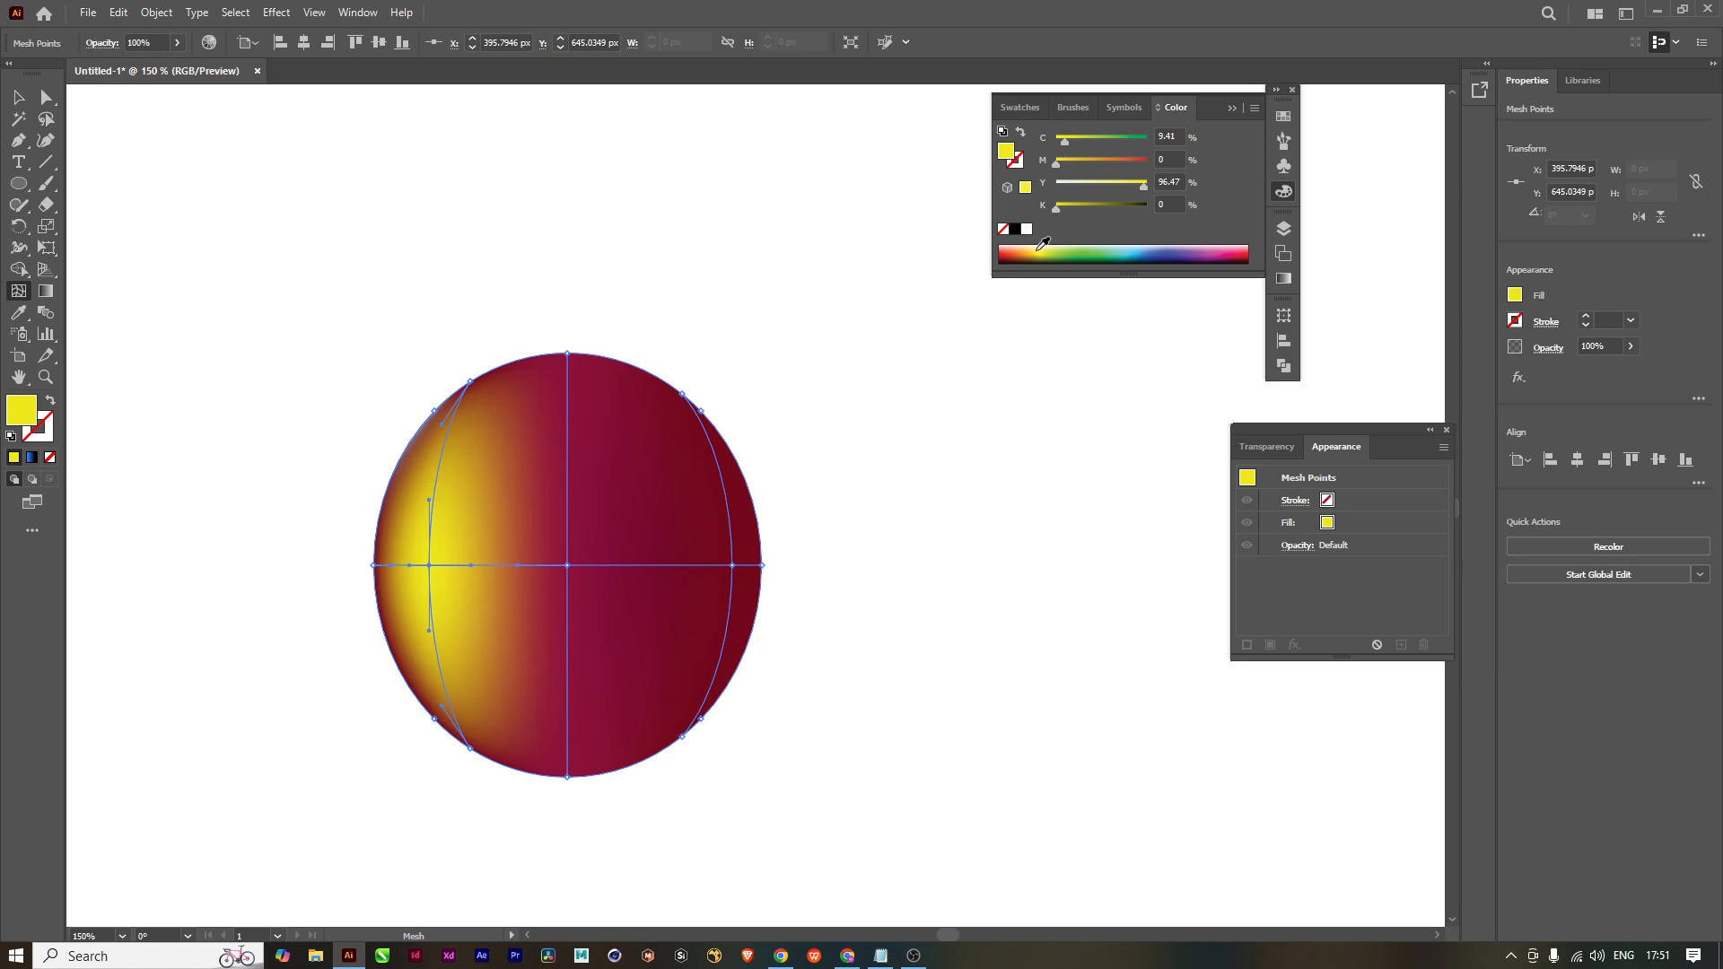
{"action": "left_click", "coordinate": [1036, 245]}
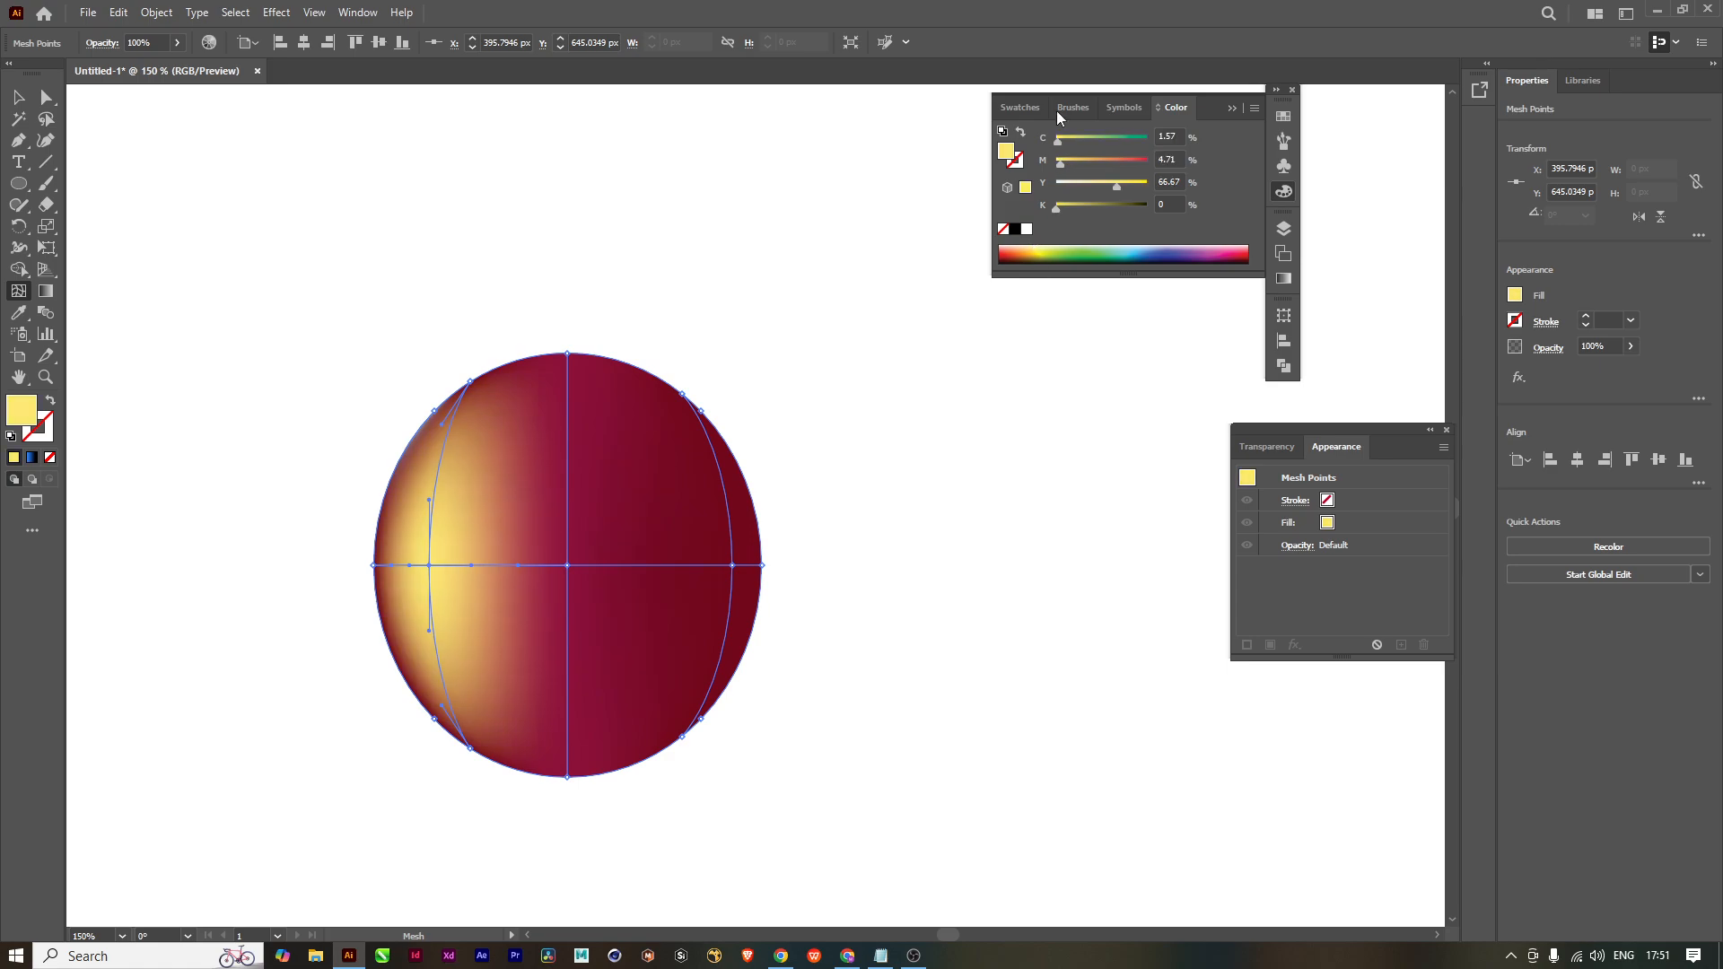
{"action": "left_click", "coordinate": [1066, 184]}
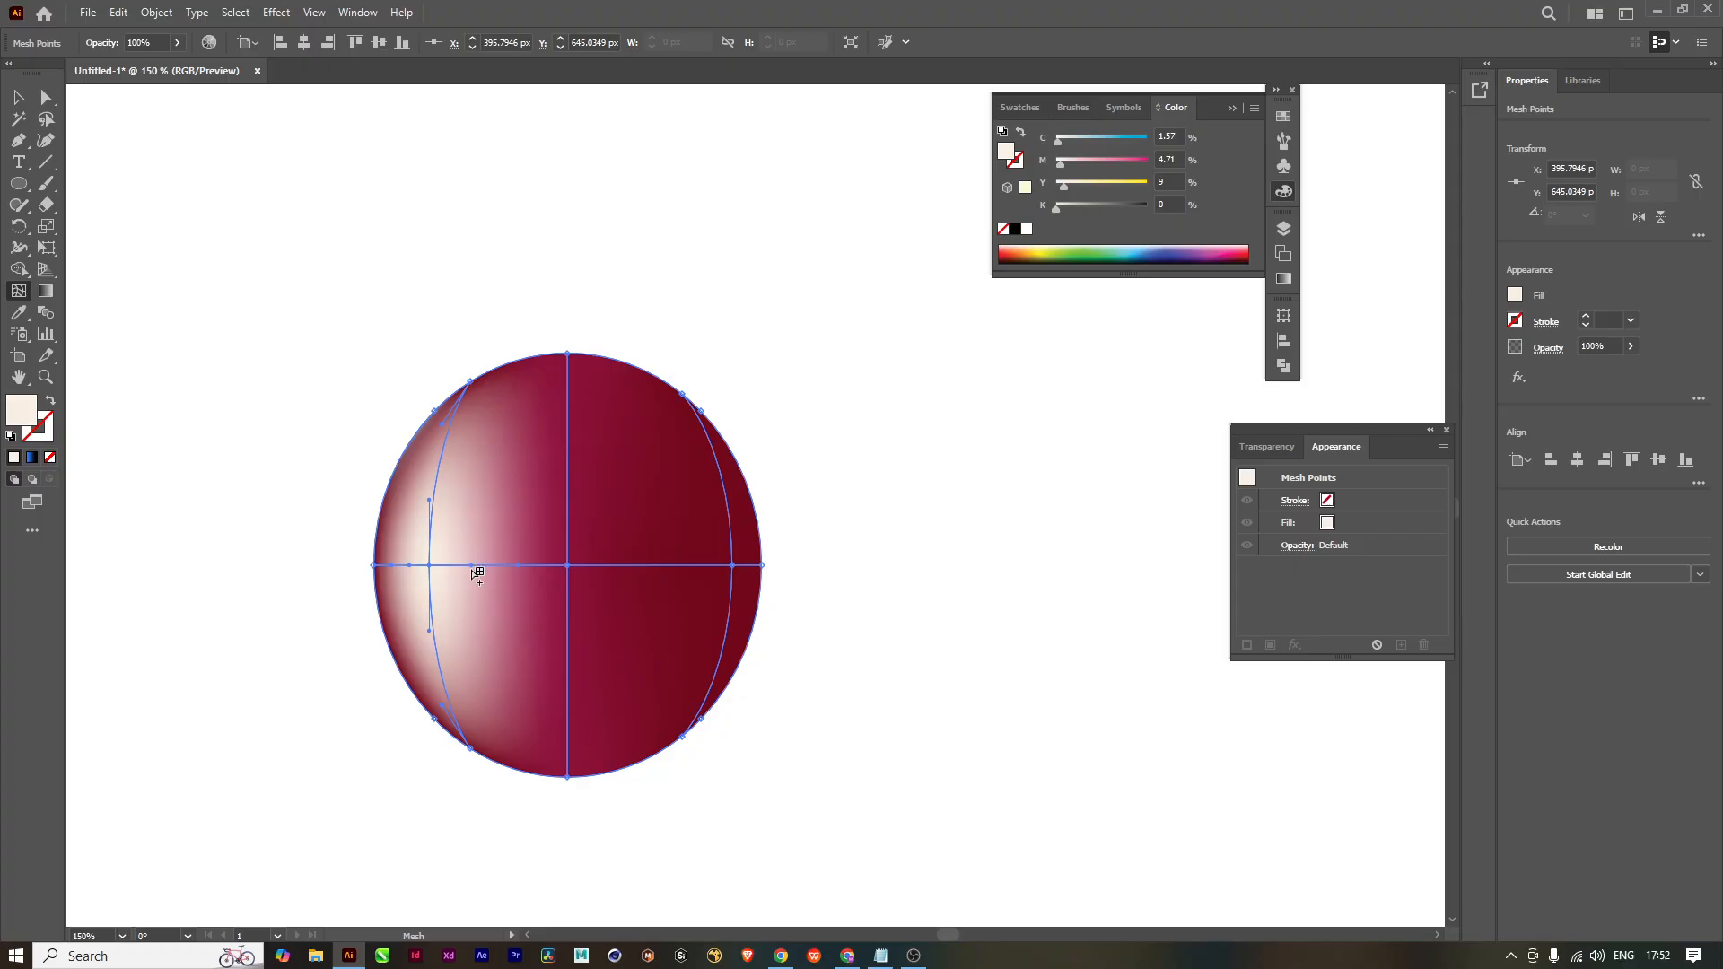
{"action": "scroll", "coordinate": [477, 566], "scroll_direction": "up", "scroll_amount": 2}
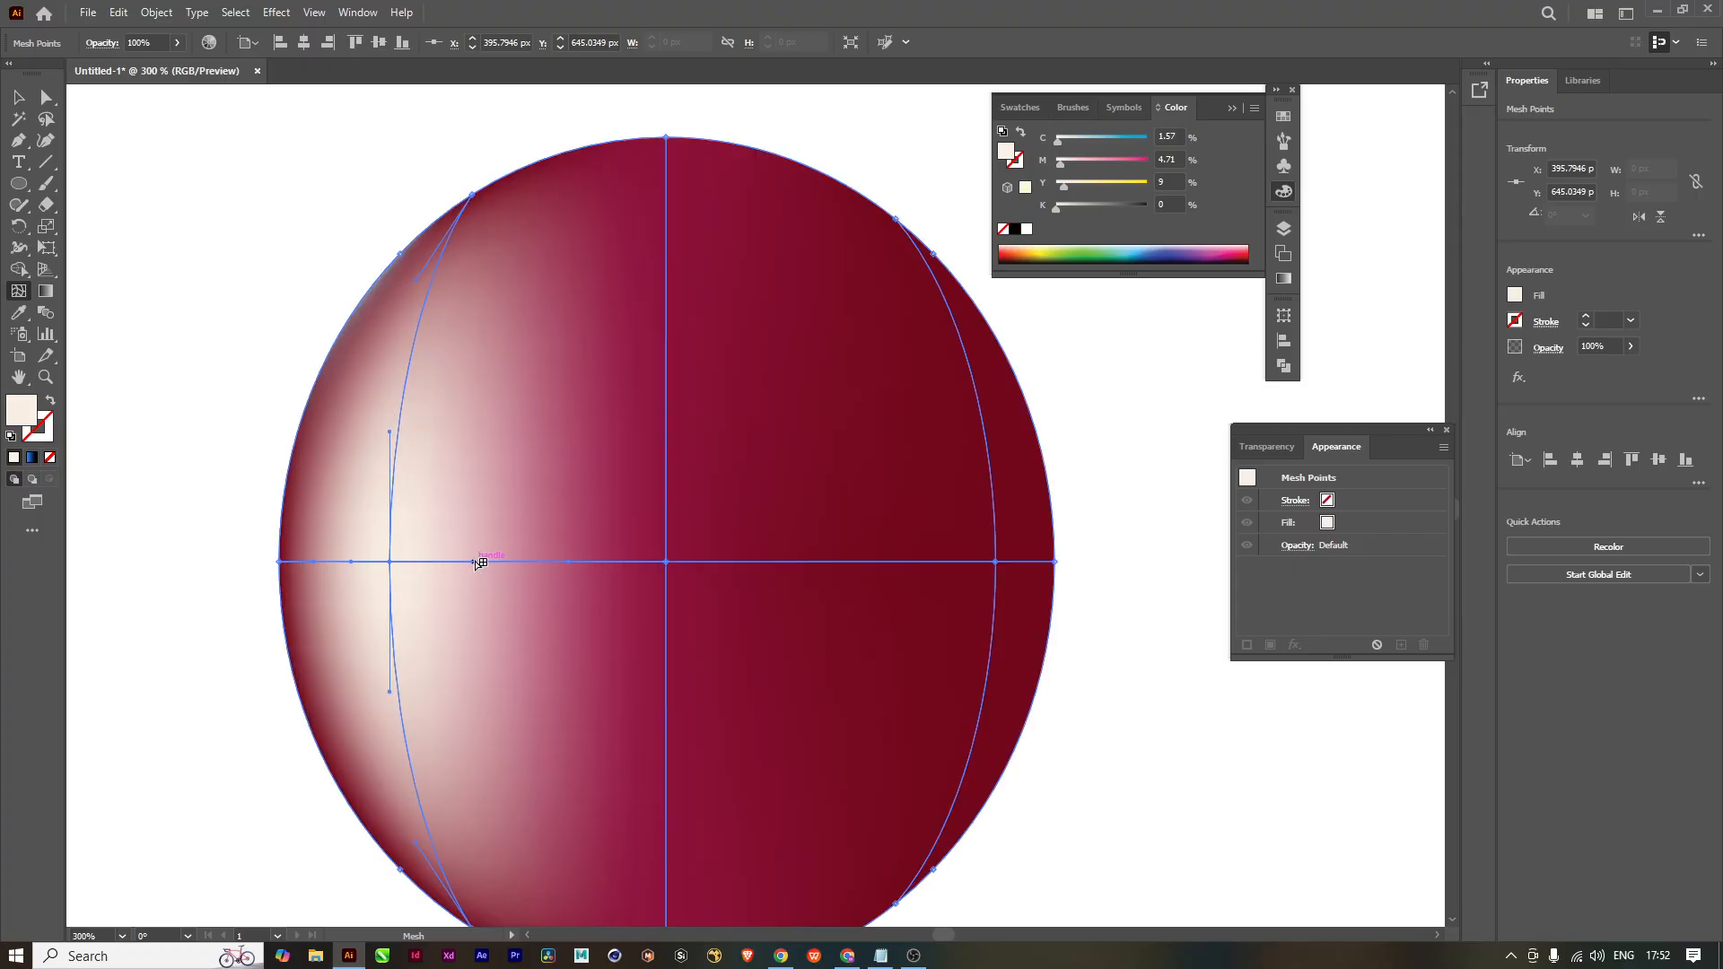
{"action": "left_click_drag", "start_coordinate": [431, 561], "coordinate": [429, 561]}
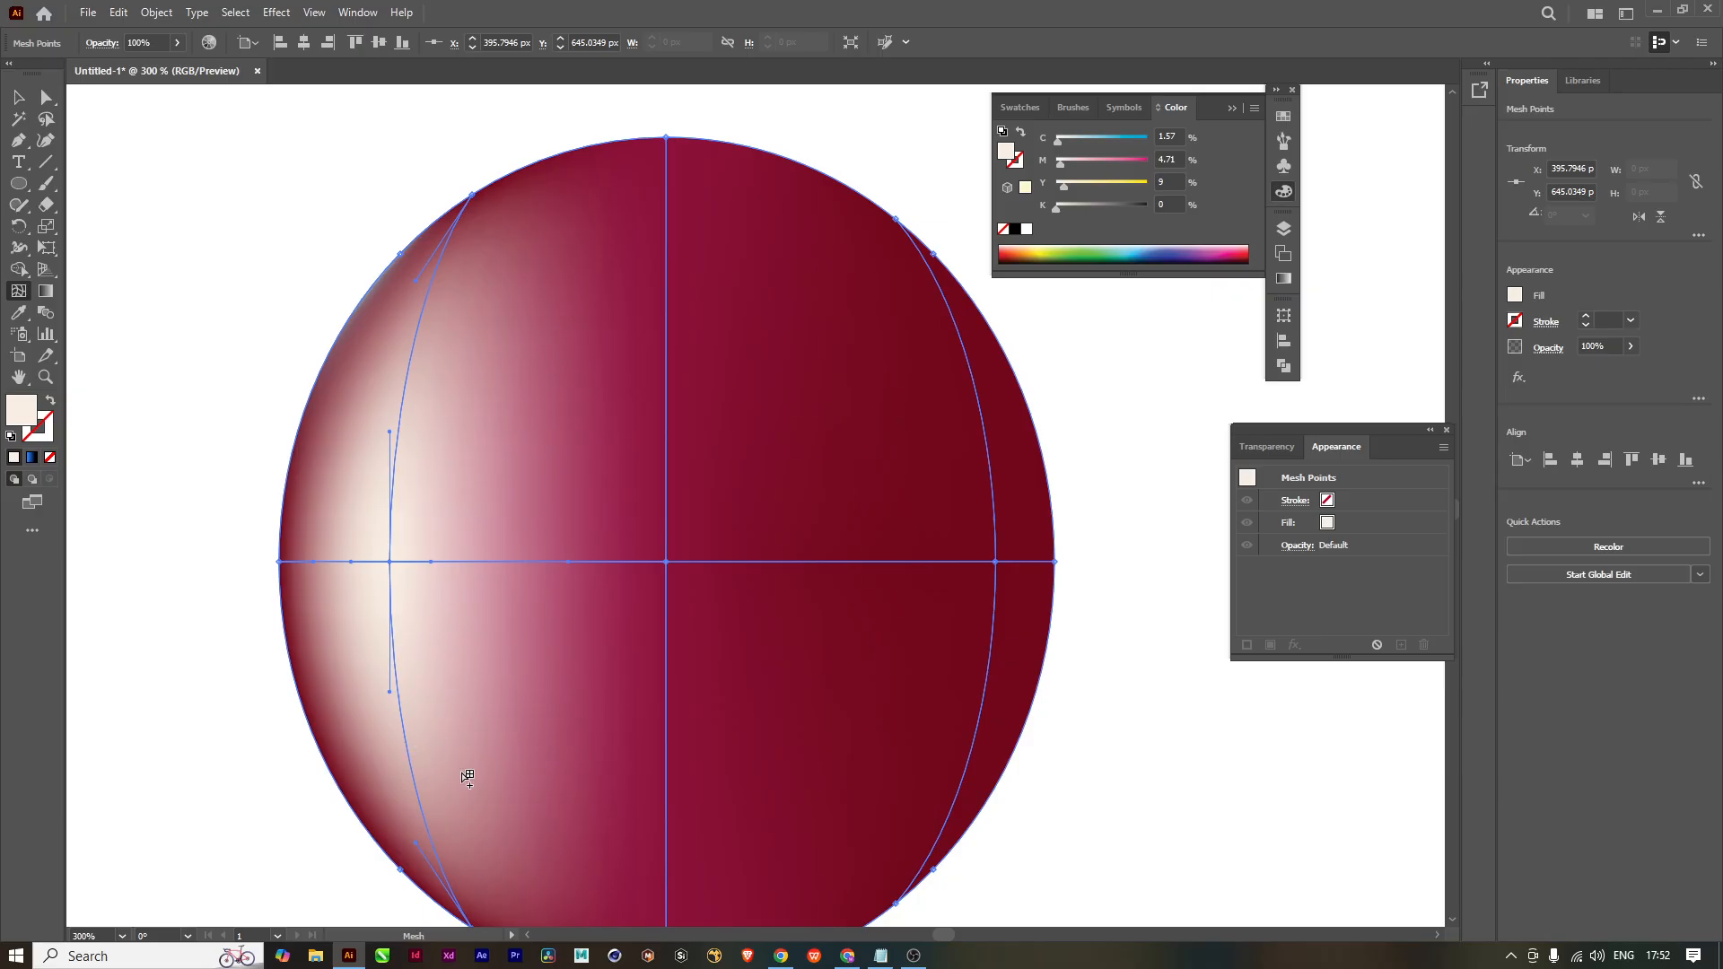
Step: Move the cream highlight mesh point horizontally closer to the crimson ellipse's left edge
{"action": "left_click_drag", "start_coordinate": [393, 562], "coordinate": [356, 562]}
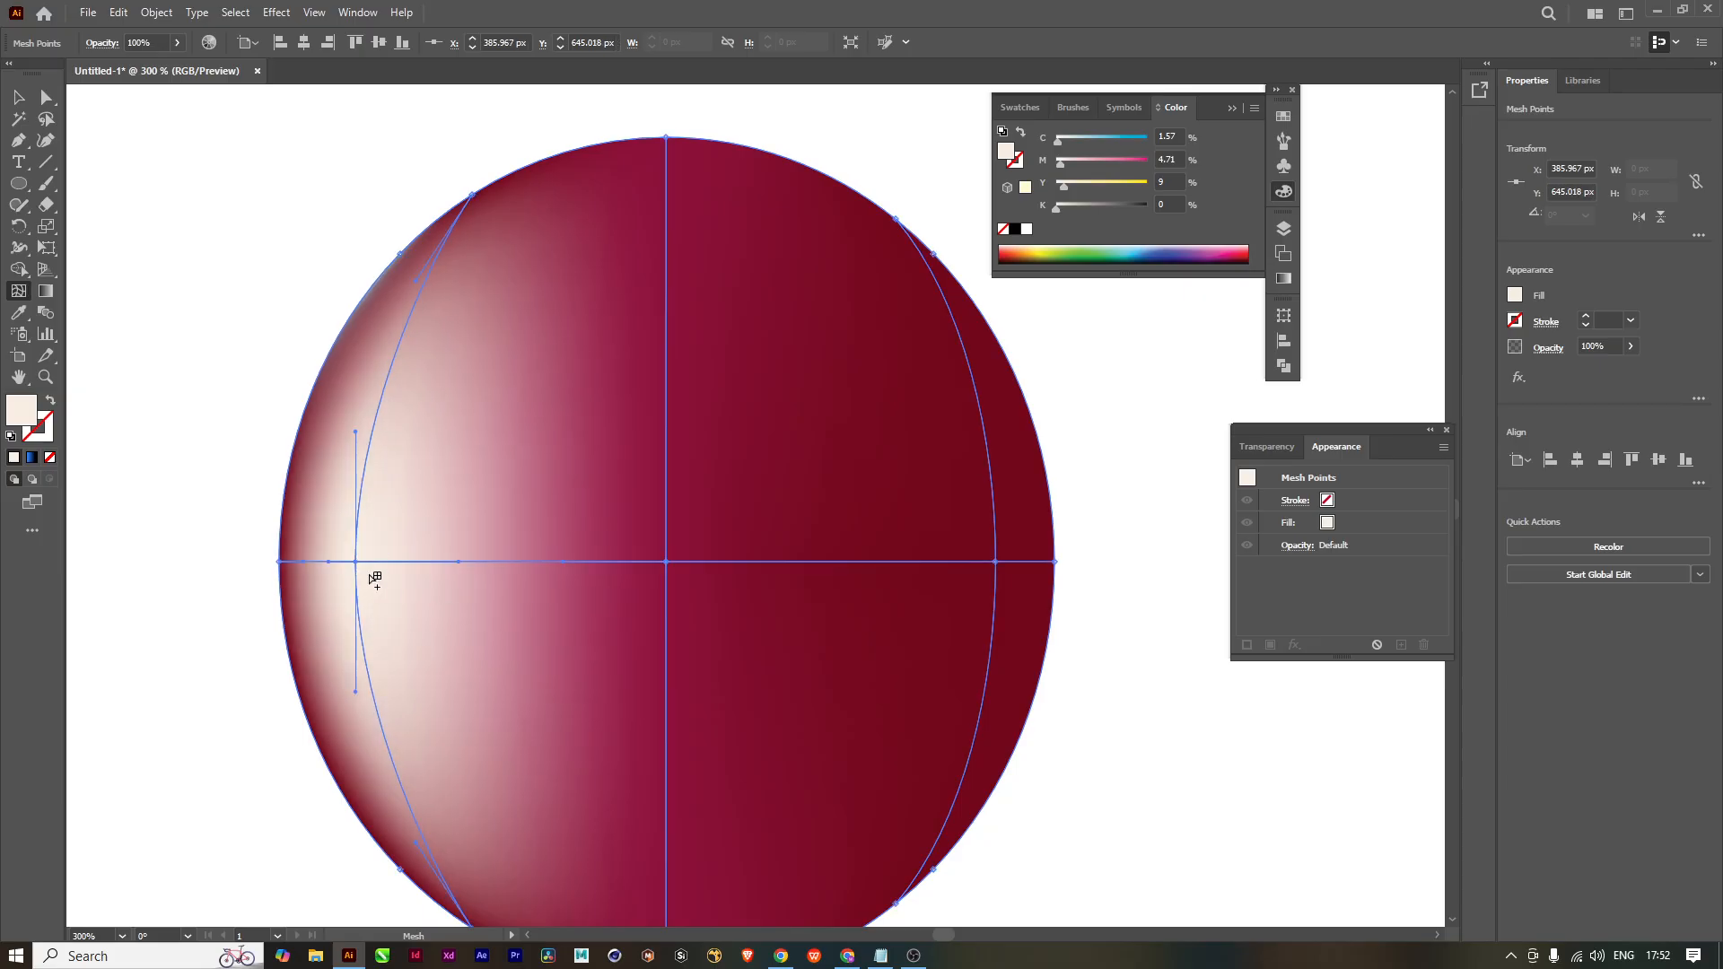
{"action": "scroll", "coordinate": [447, 583], "scroll_direction": "down", "scroll_amount": 4}
{"action": "scroll", "coordinate": [500, 628], "scroll_direction": "up", "scroll_amount": 2}
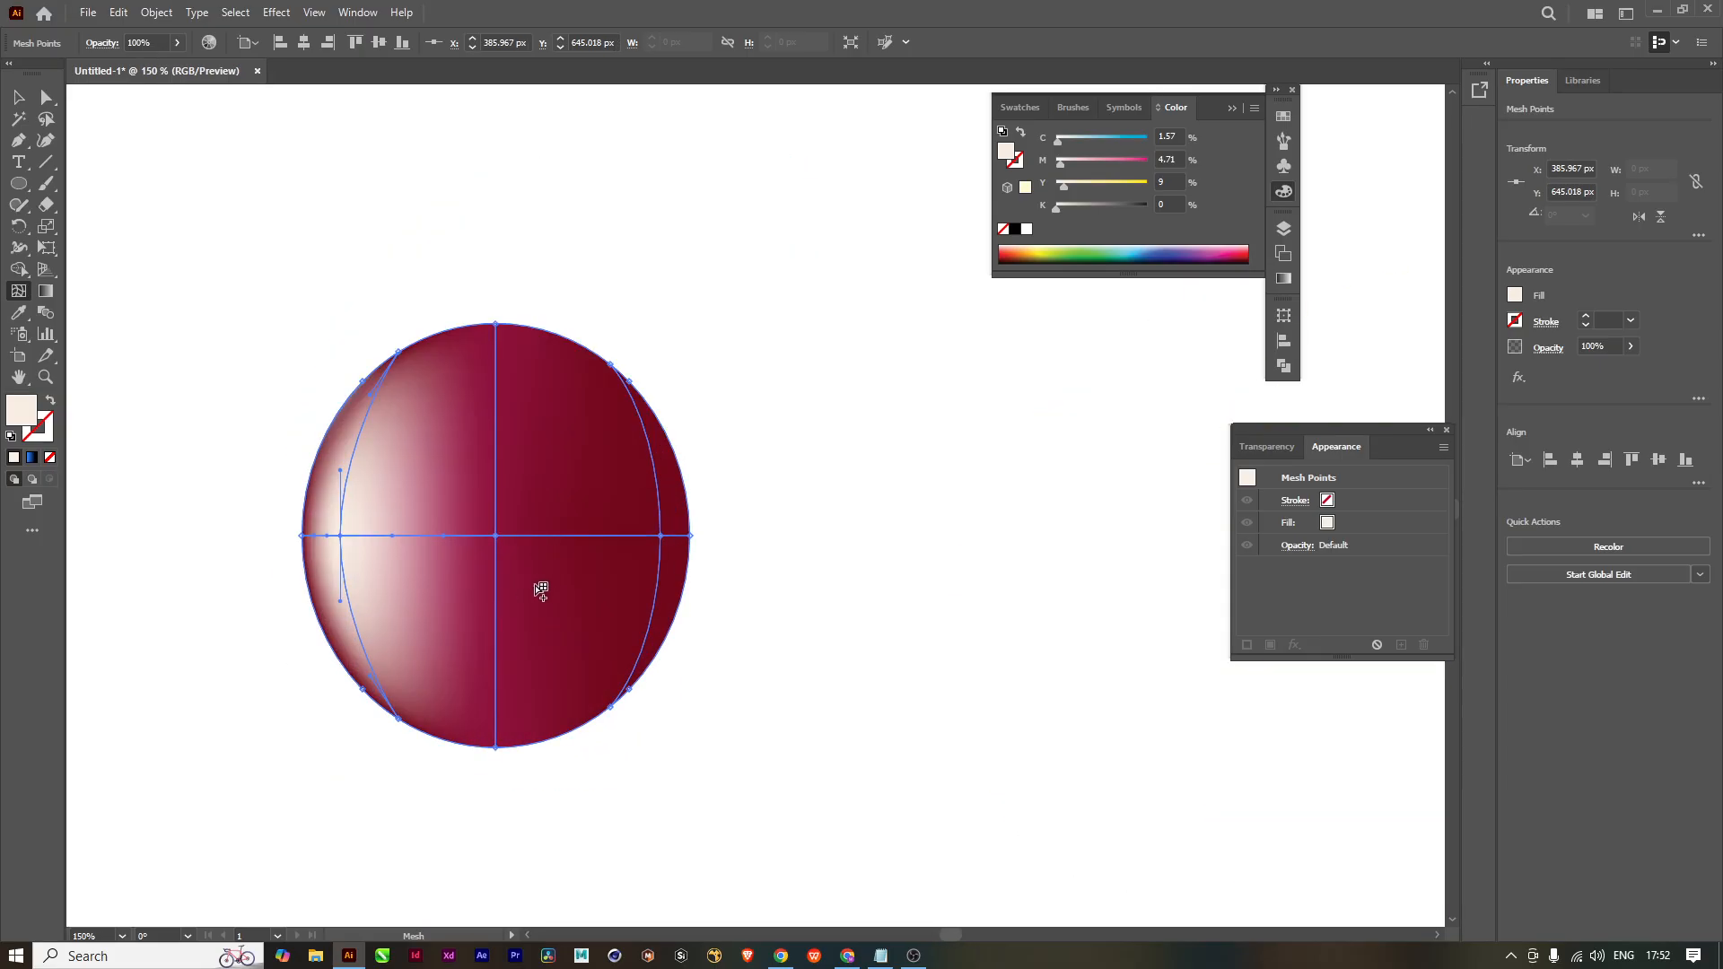
Step: Create a straight line 100 px long at a 45° angle above the crimson ellipse
{"action": "left_click_drag", "start_coordinate": [538, 585], "coordinate": [588, 646]}
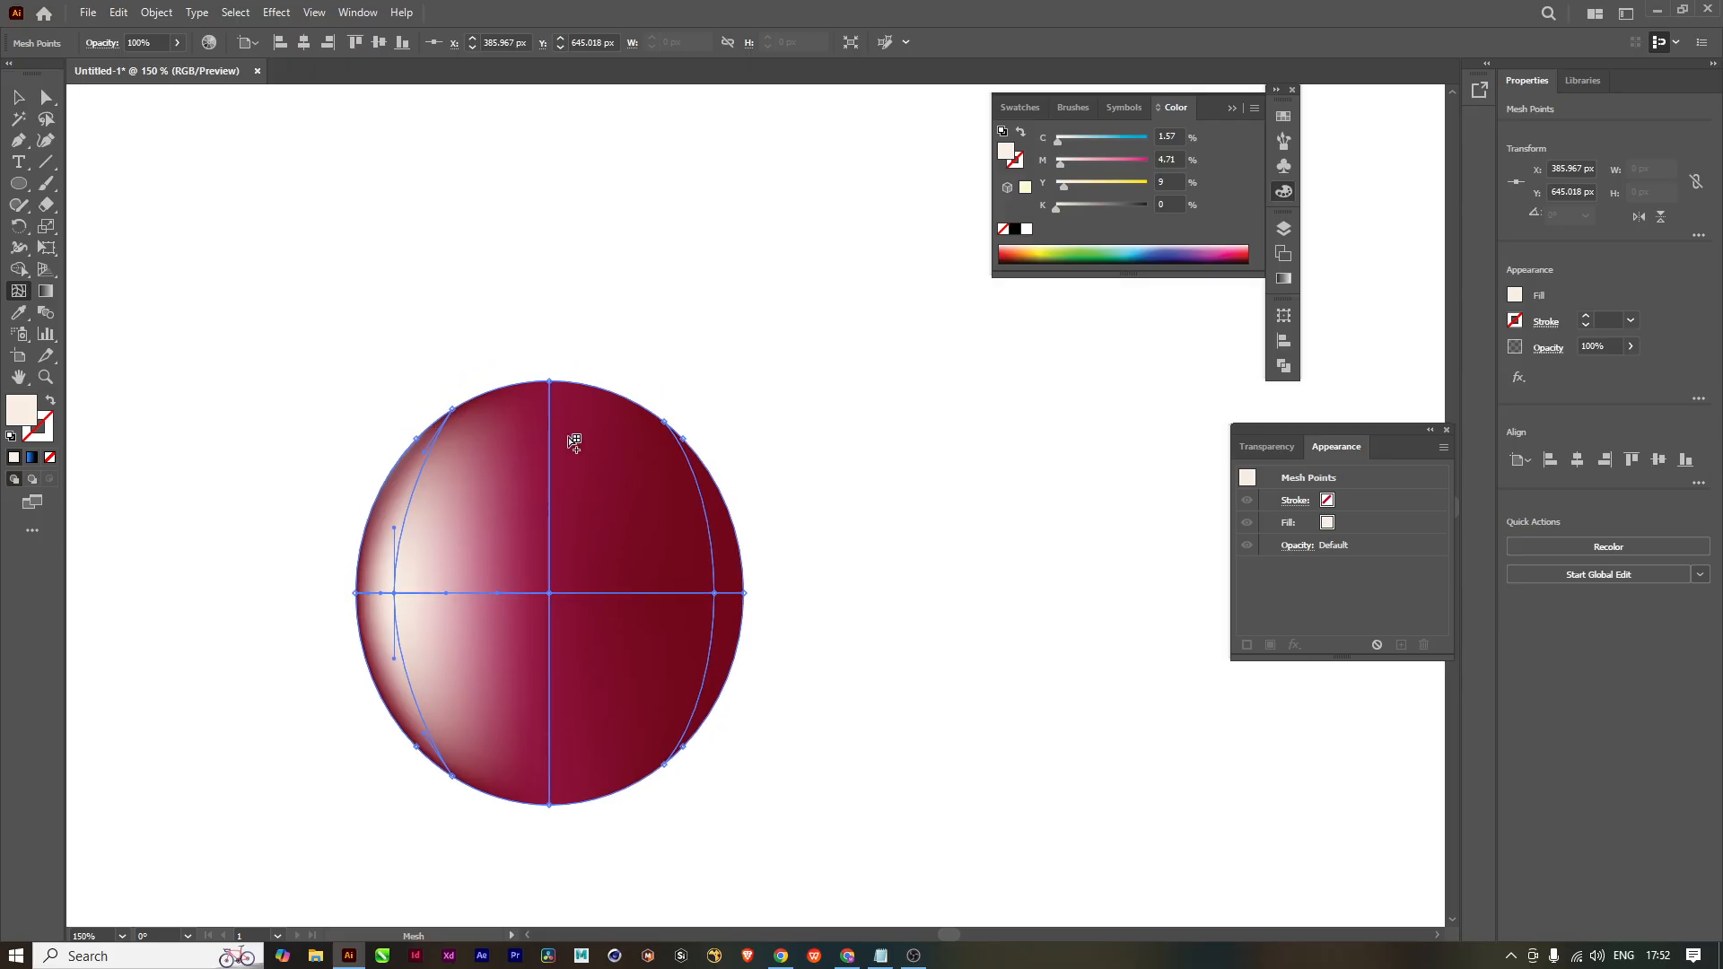
{"action": "left_click_drag", "start_coordinate": [584, 477], "coordinate": [551, 578]}
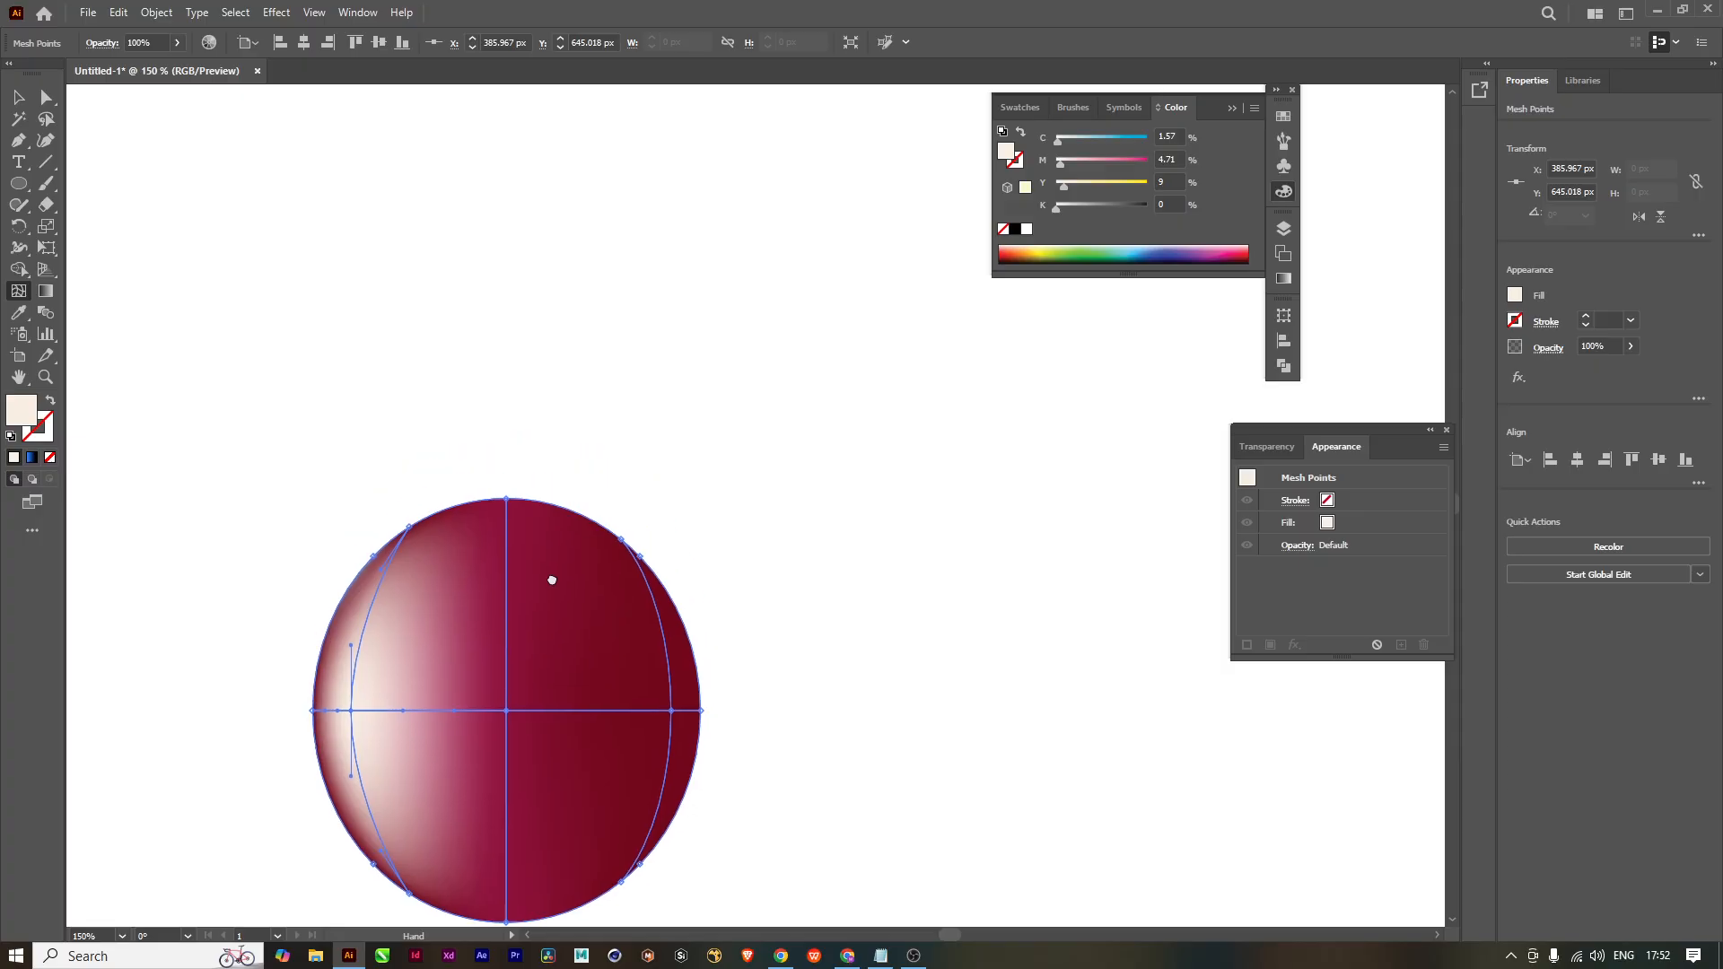
{"action": "left_click", "coordinate": [45, 161]}
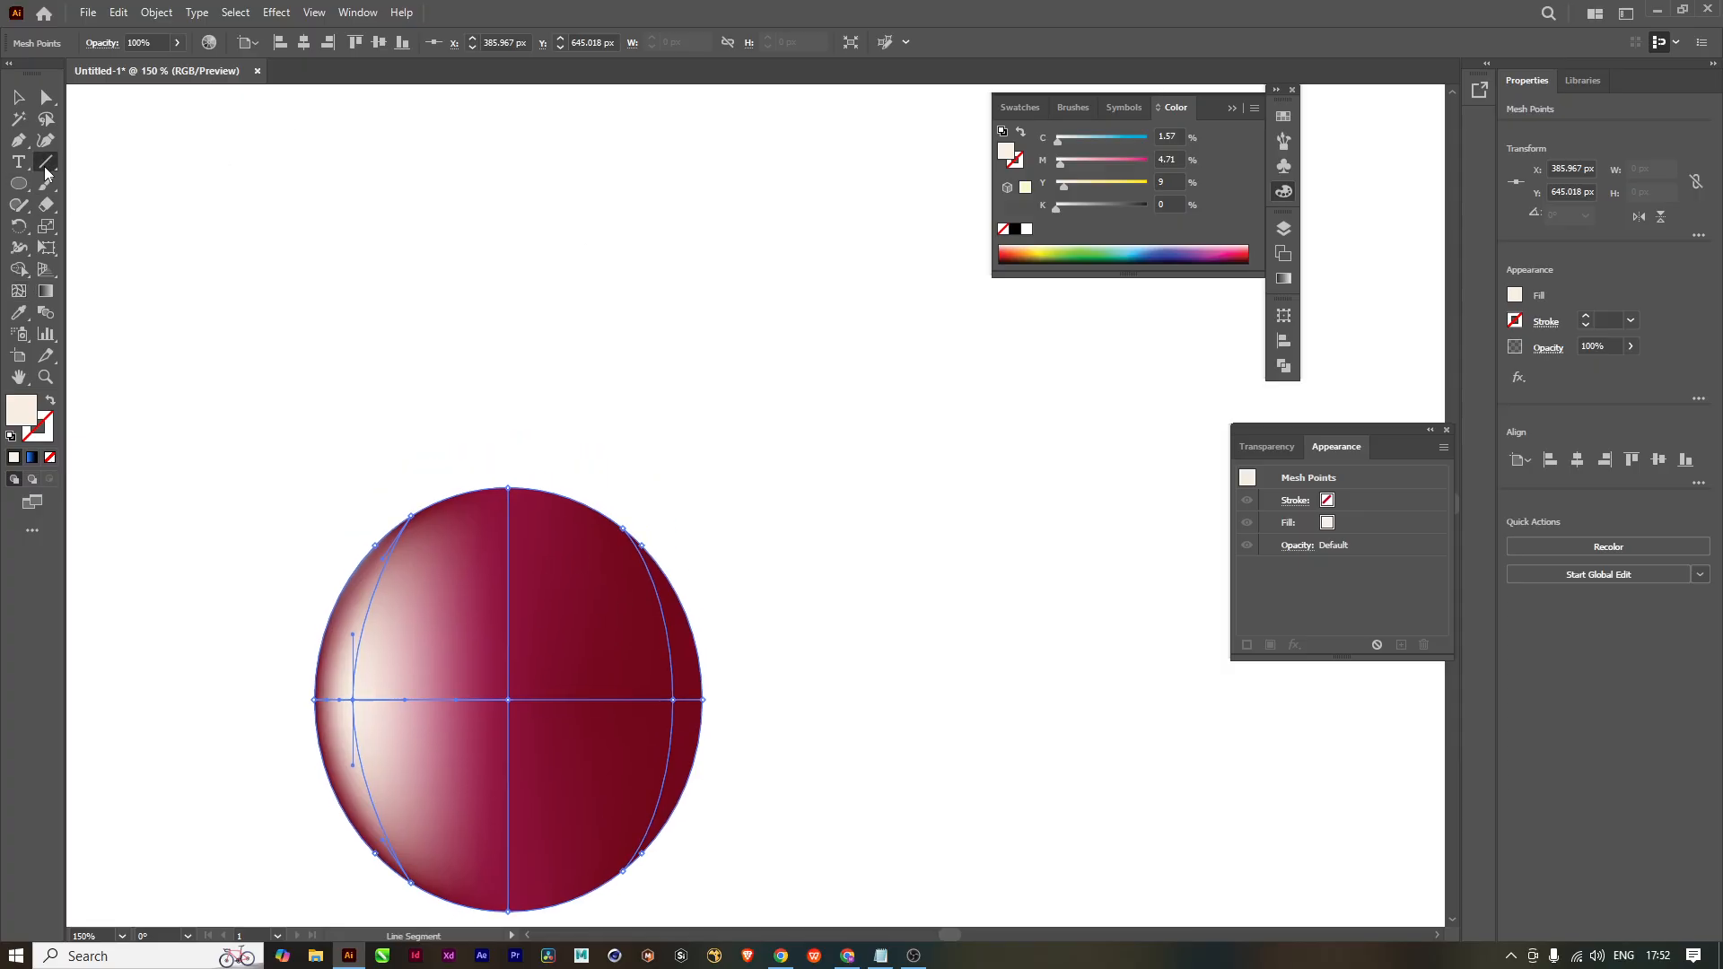
{"action": "left_click", "coordinate": [497, 241]}
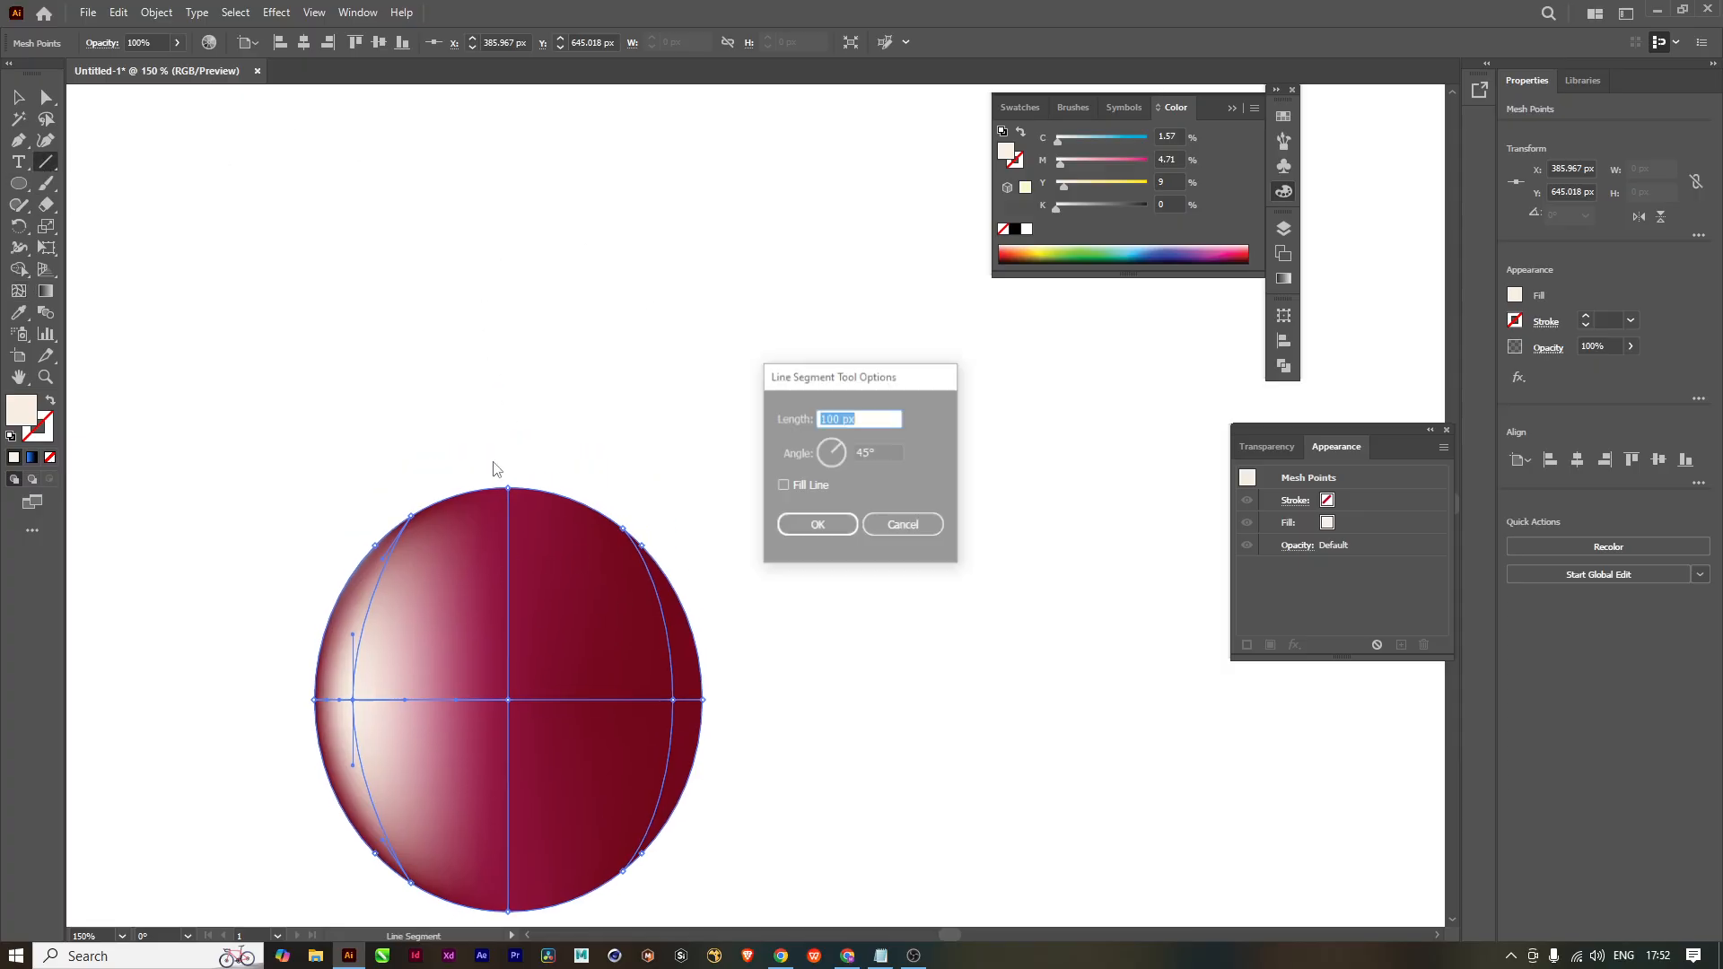
{"action": "left_click", "coordinate": [844, 526]}
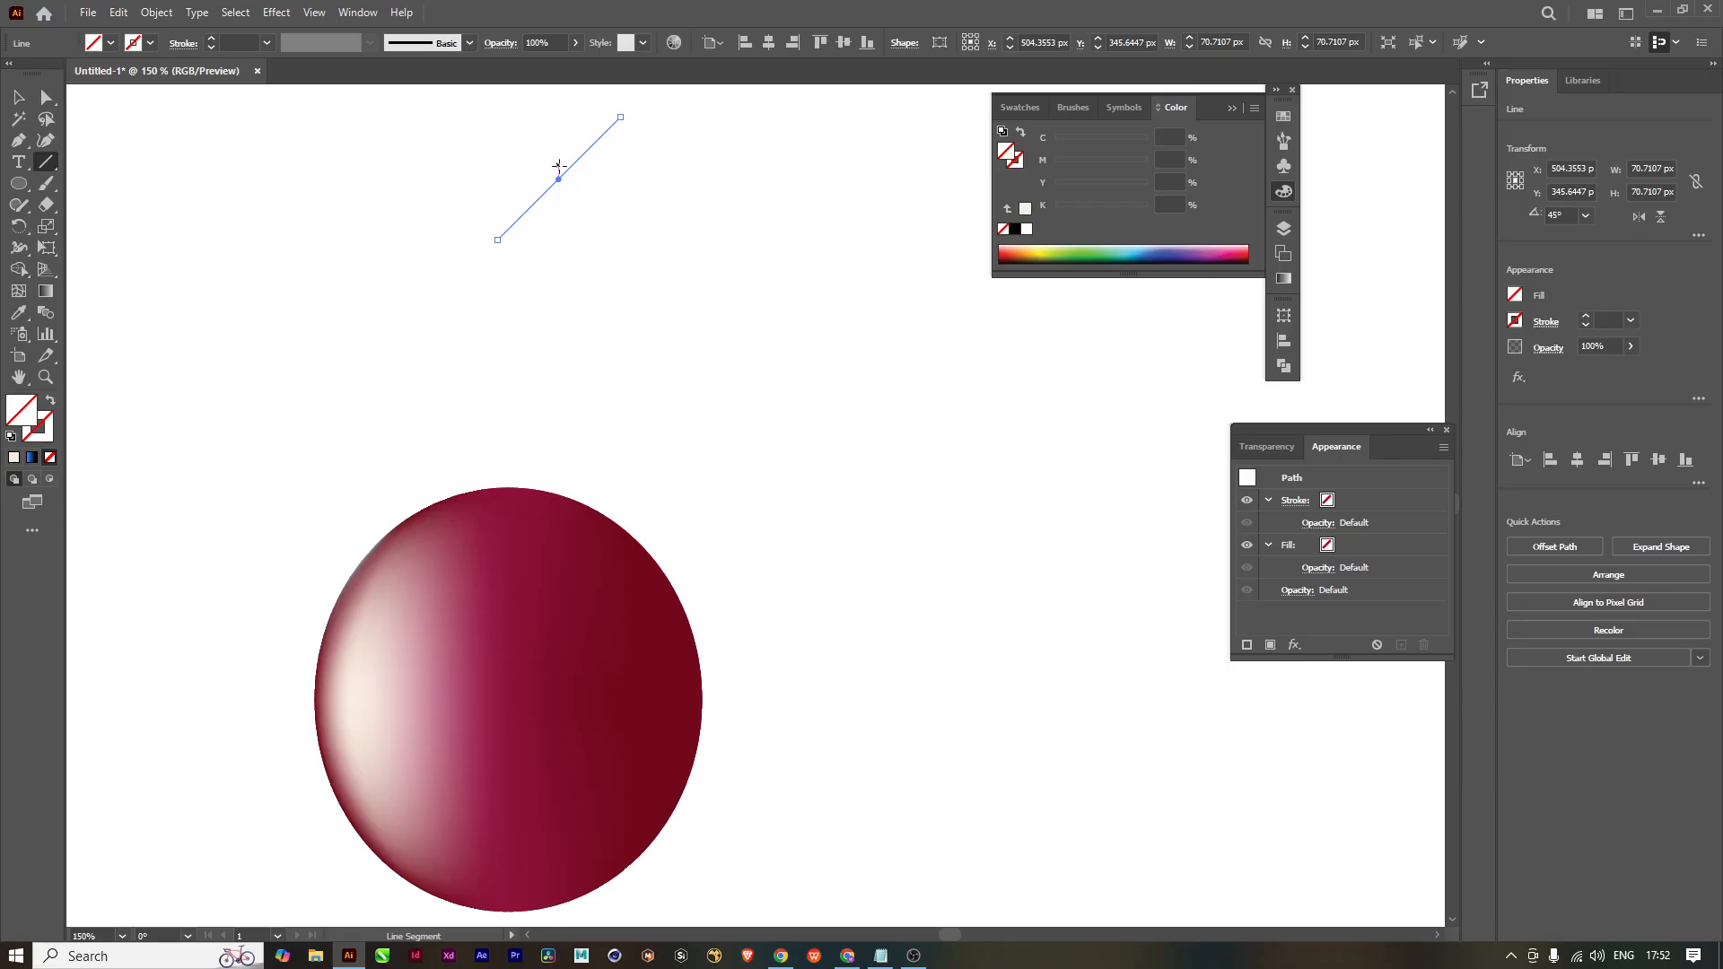
Step: Give the line a black stroke with a weight of 8 pt
{"action": "left_click", "coordinate": [51, 434]}
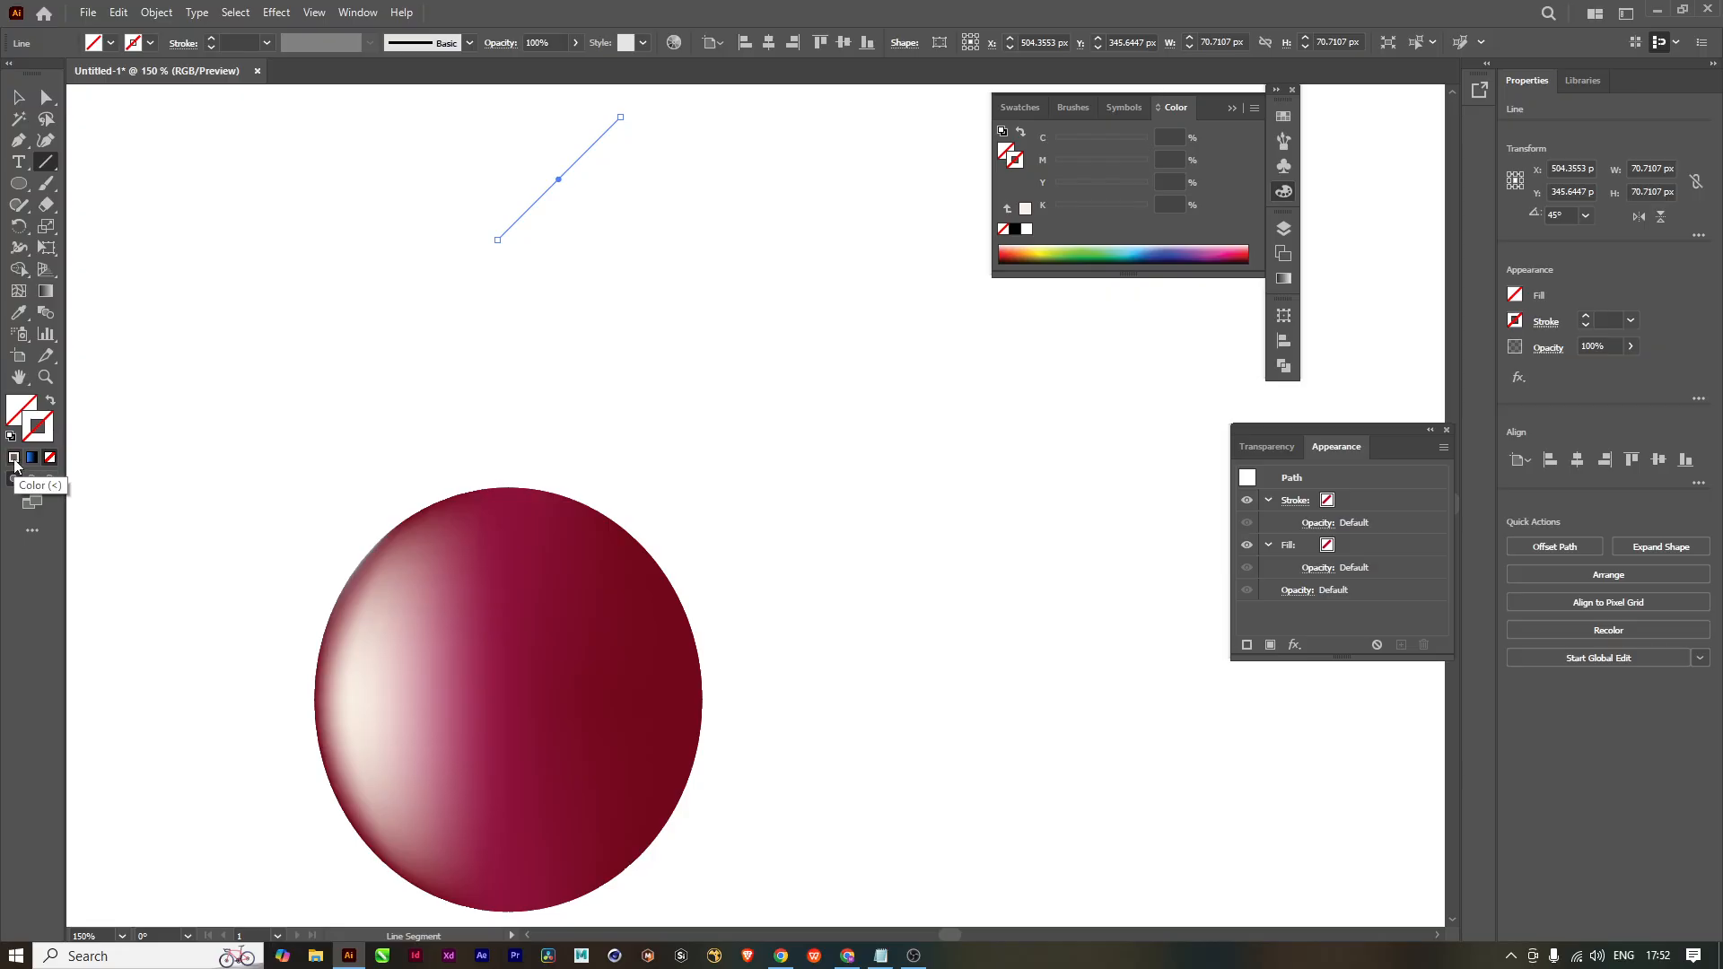
{"action": "left_click", "coordinate": [1015, 230]}
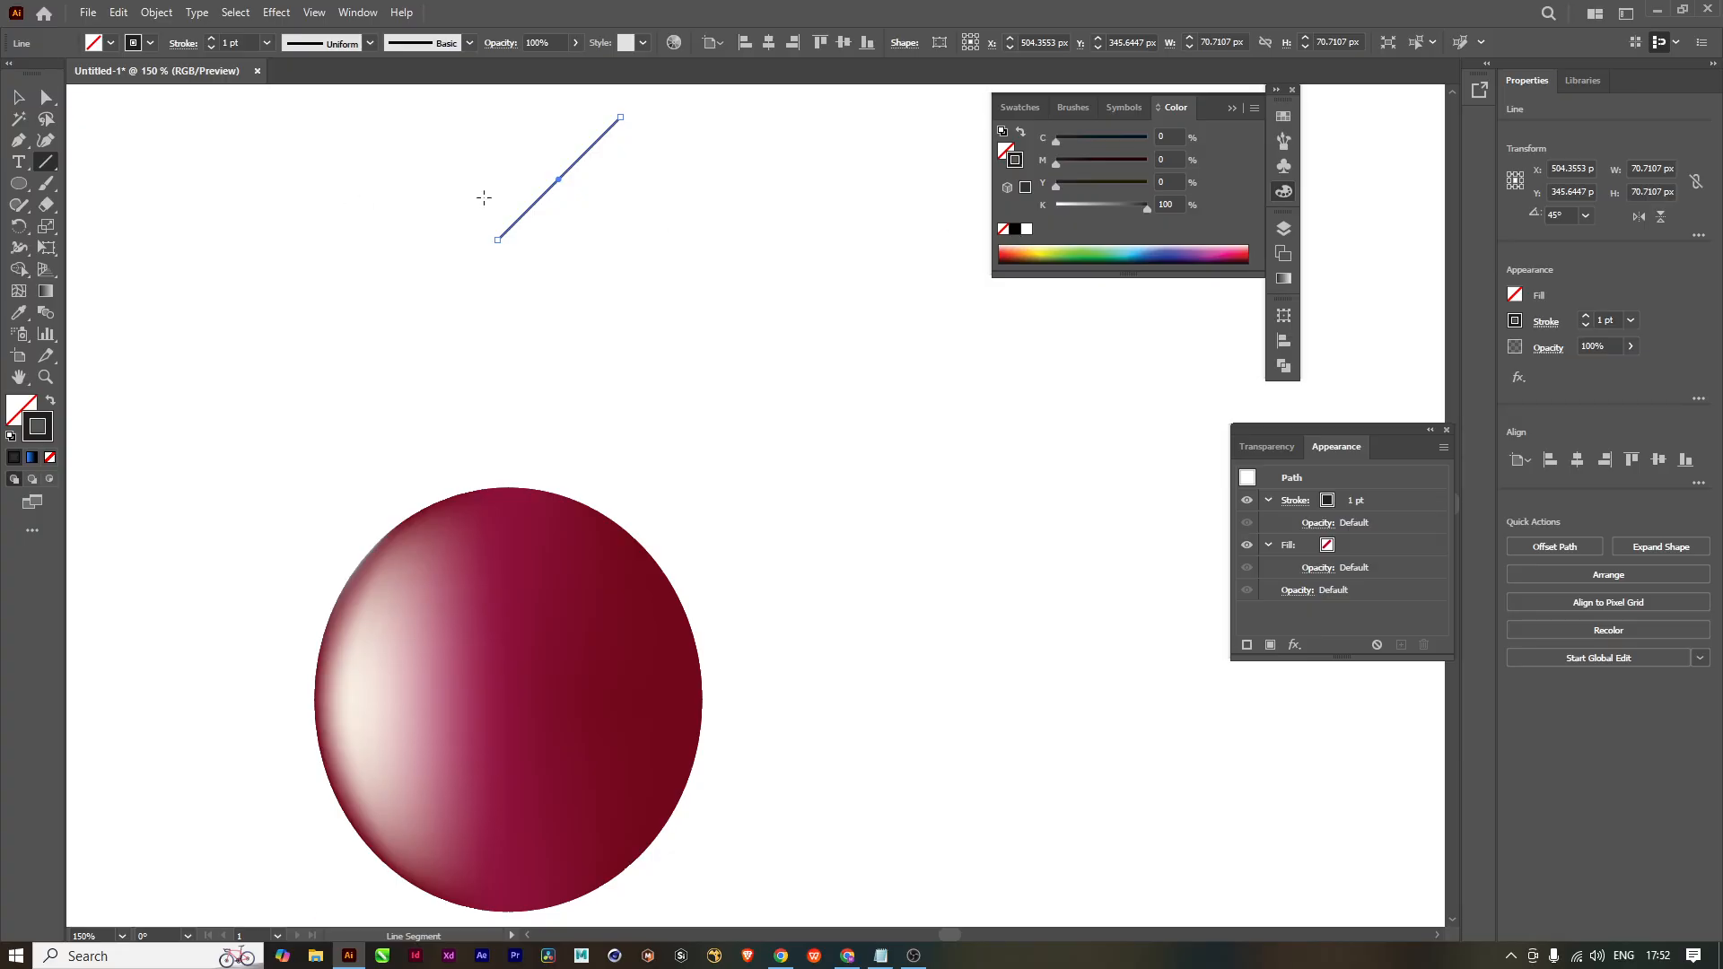
{"action": "left_click", "coordinate": [266, 44]}
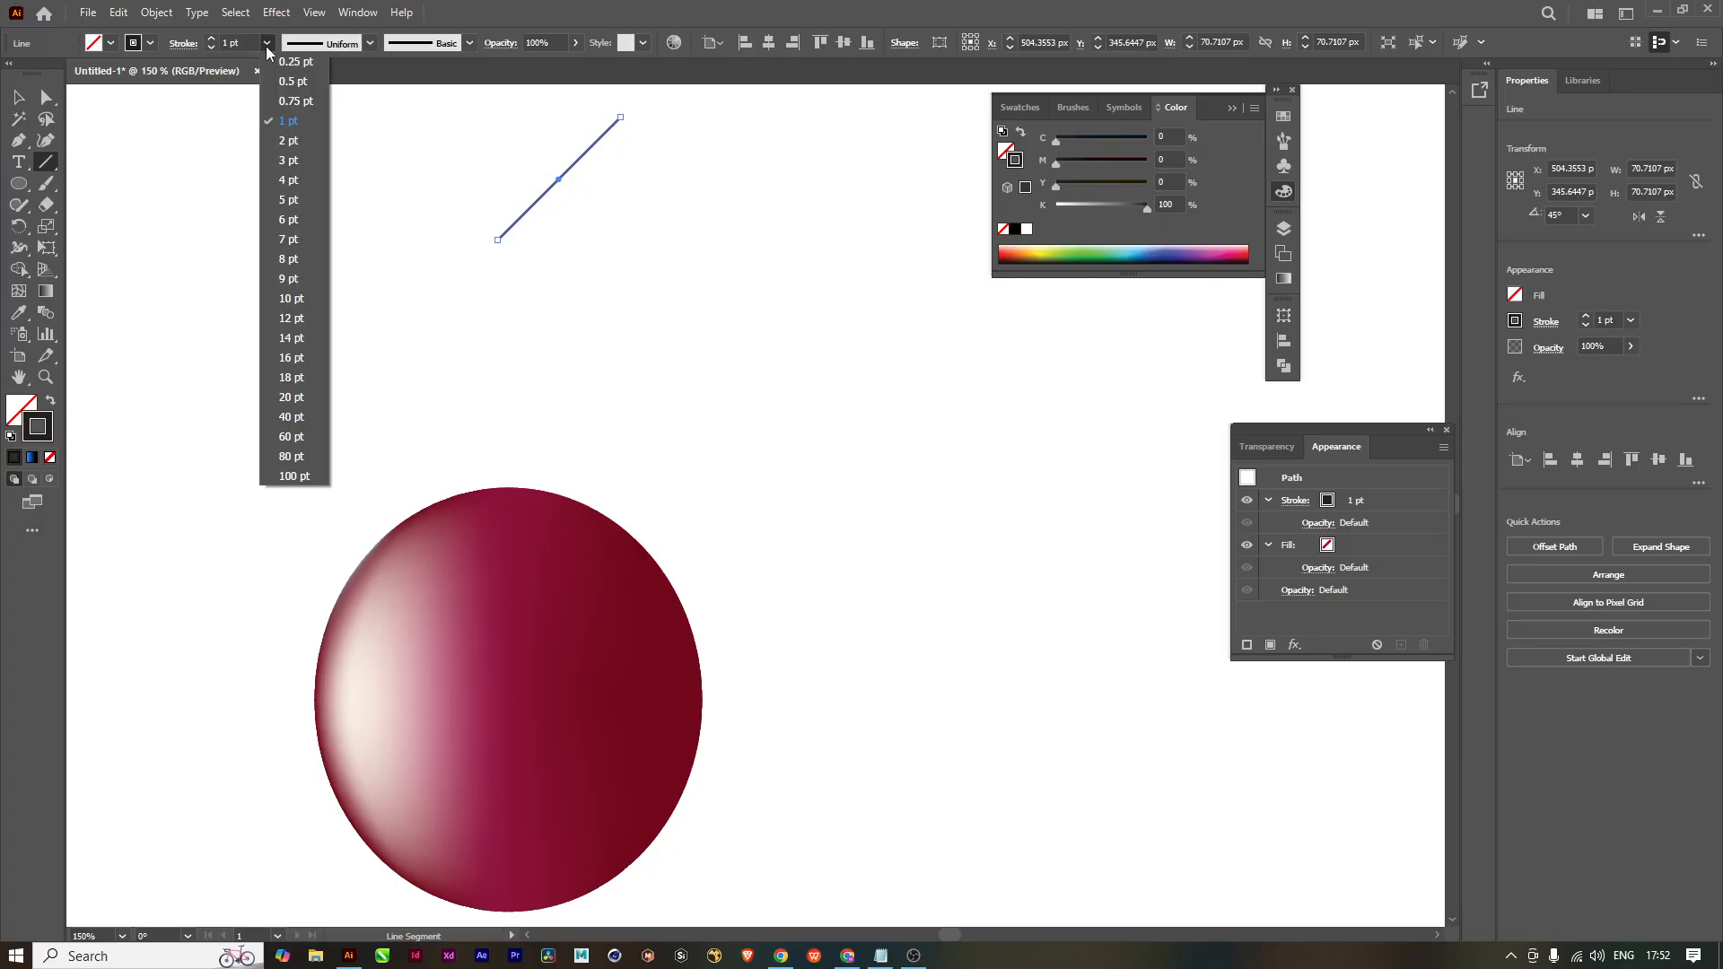
{"action": "left_click", "coordinate": [289, 241]}
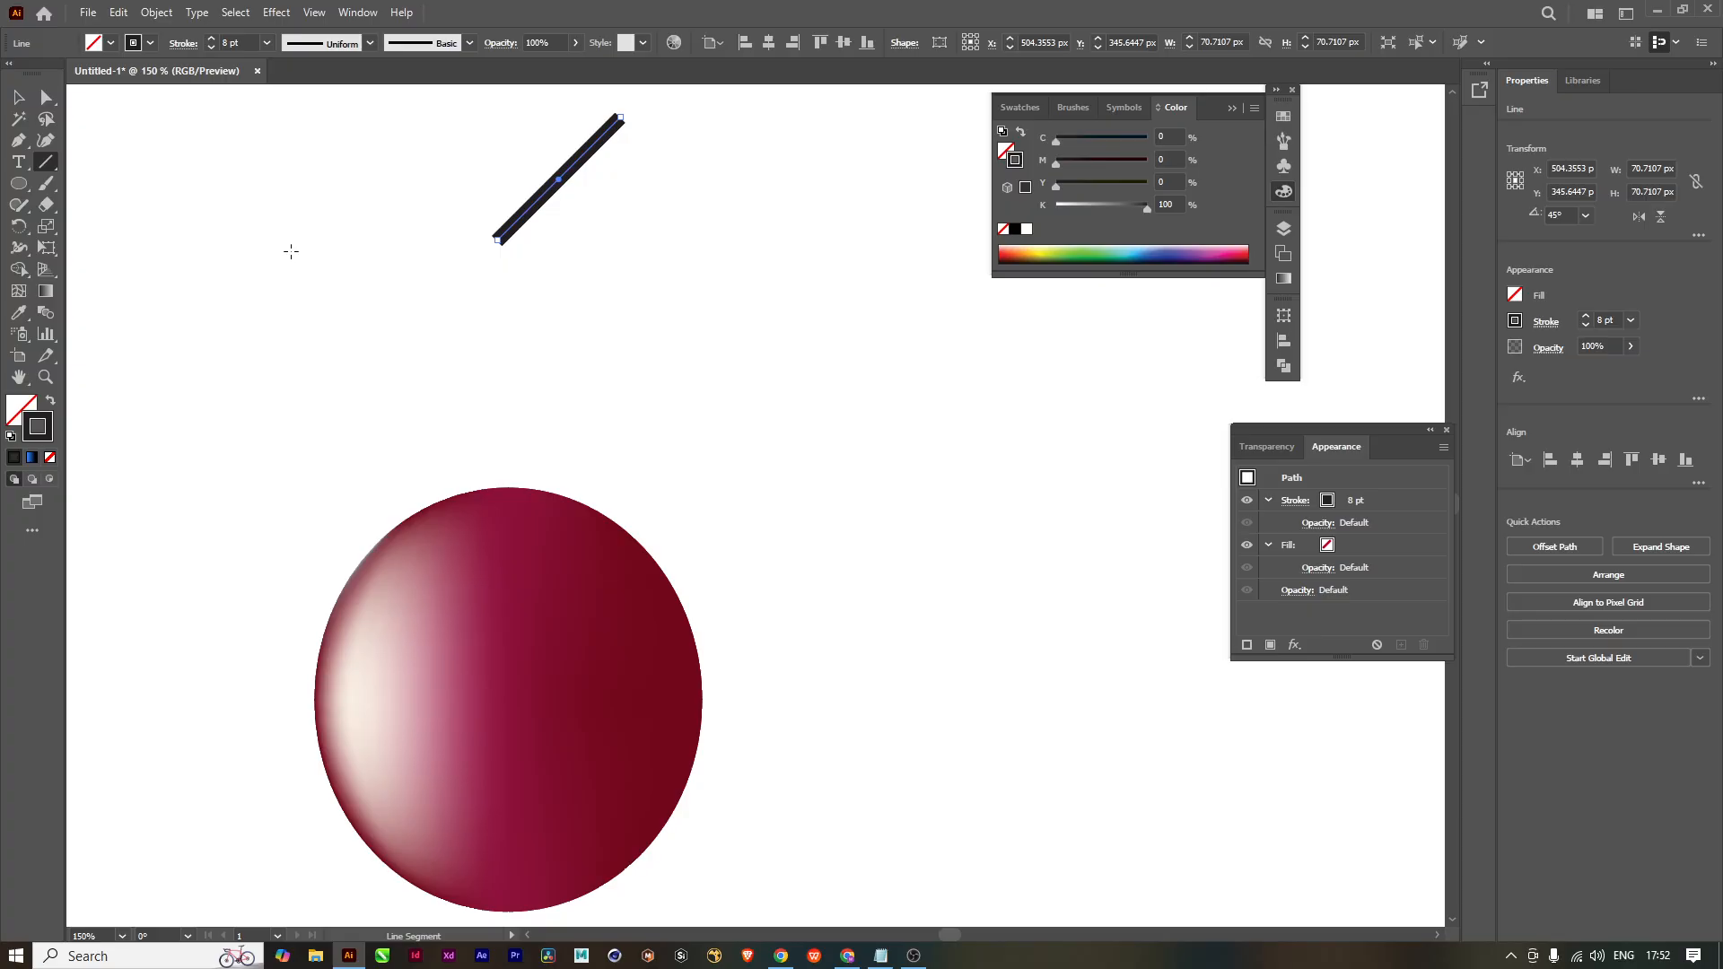
Step: Move the black line down so its lower end meets the top of the crimson ellipse as a stem
{"action": "left_click", "coordinate": [17, 98]}
{"action": "left_click", "coordinate": [705, 277]}
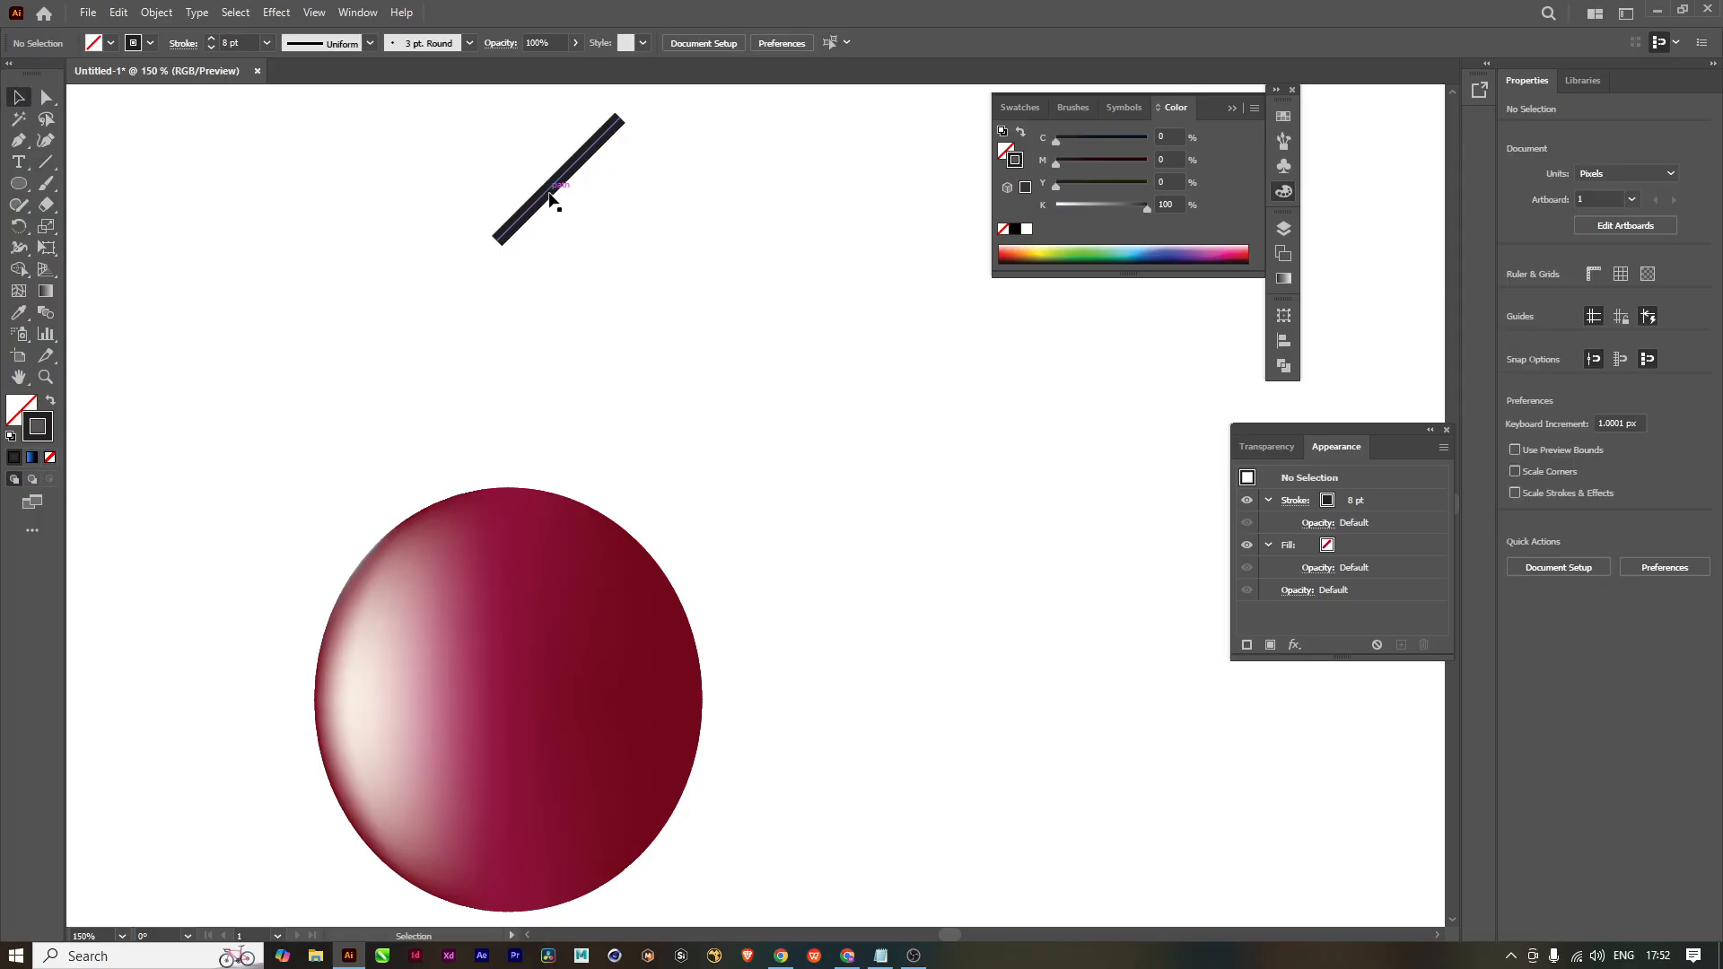
{"action": "left_click_drag", "start_coordinate": [550, 192], "coordinate": [536, 450]}
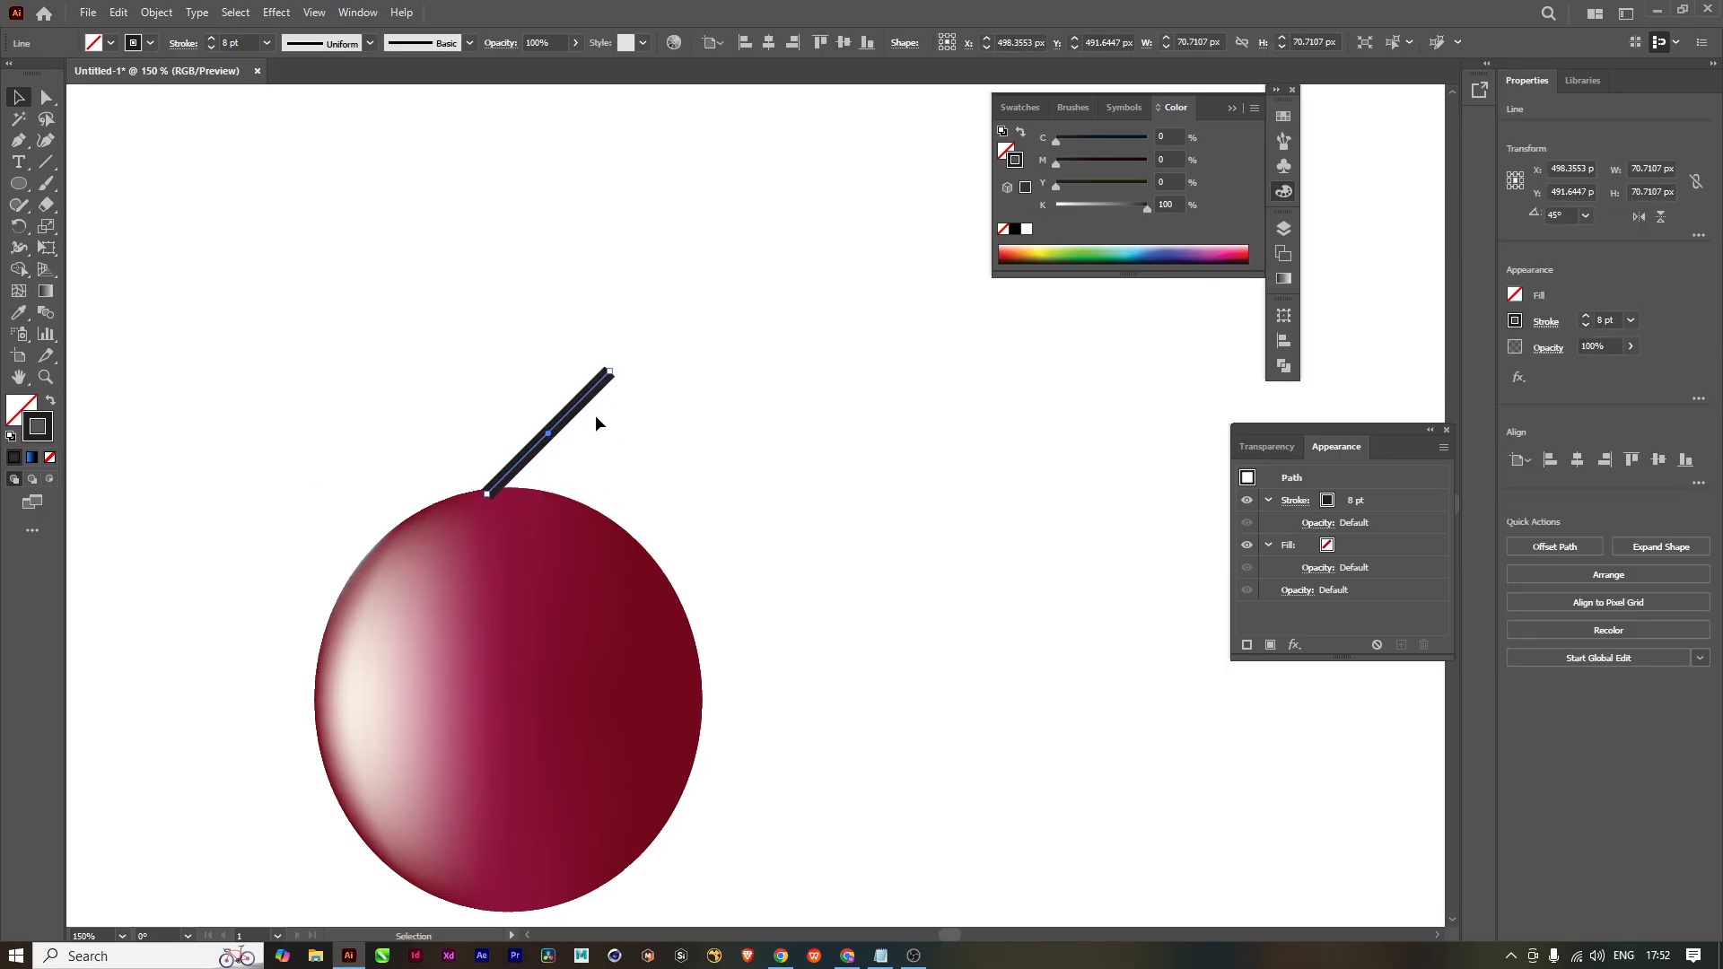
Step: Select the leaf on the mango and shift it slightly to the right, about 13 px
{"action": "left_click_drag", "start_coordinate": [716, 475], "coordinate": [607, 437]}
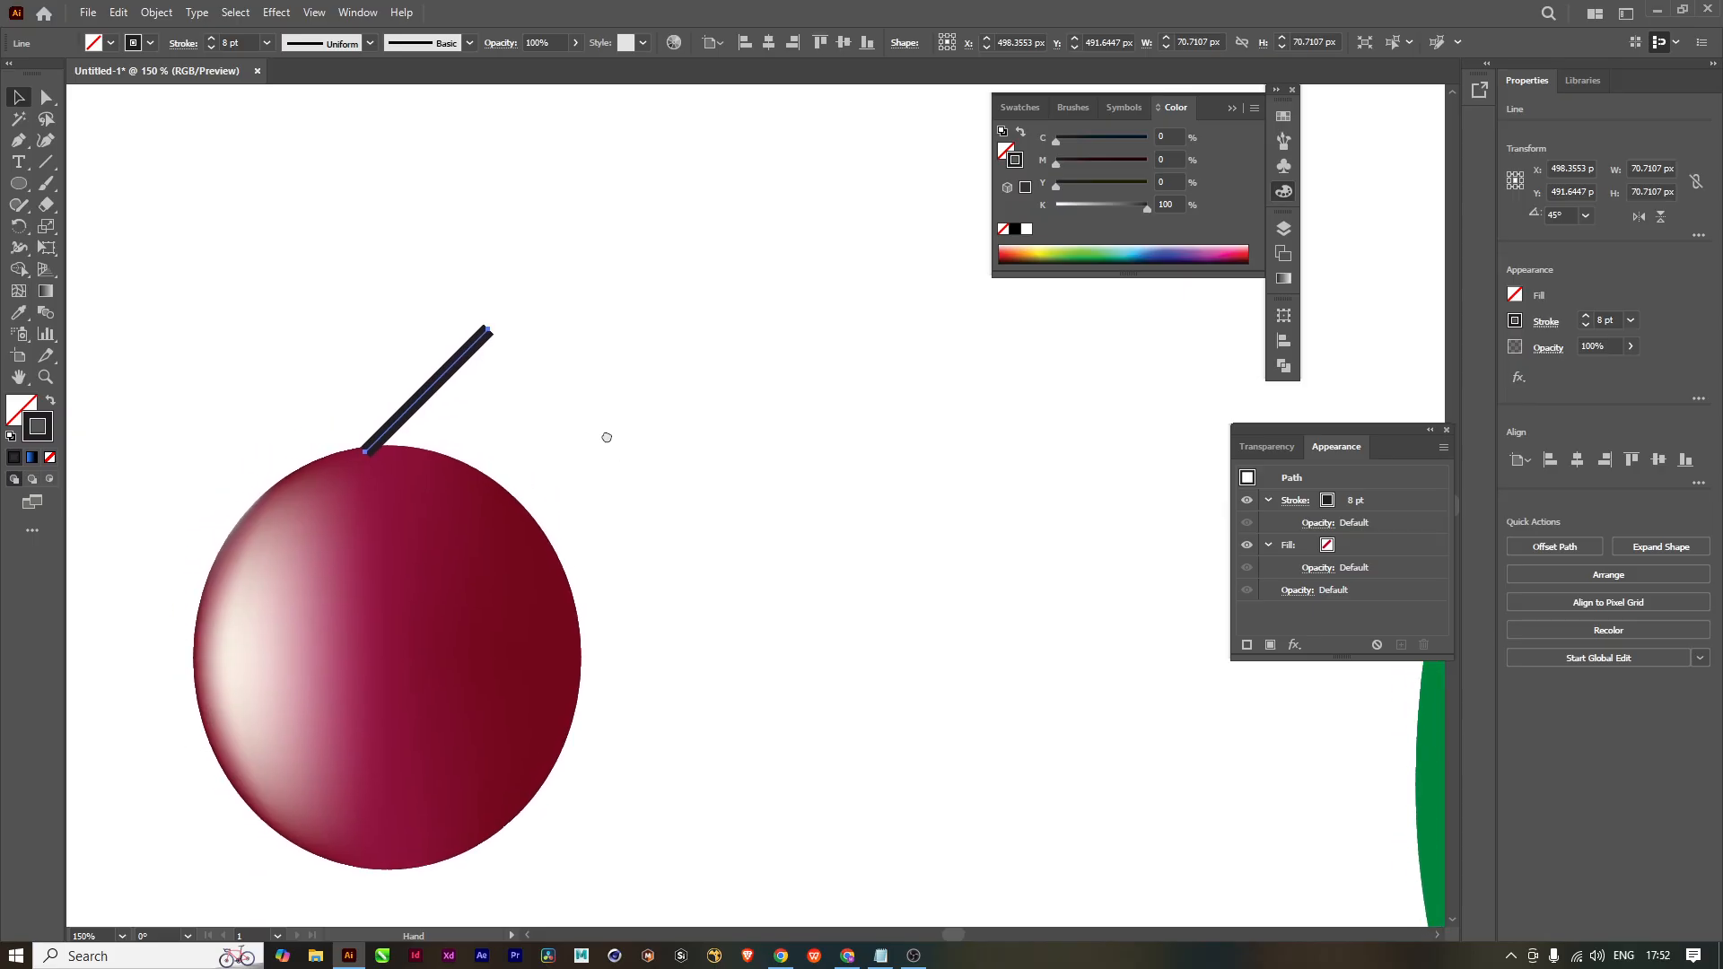
{"action": "scroll", "coordinate": [649, 487], "scroll_direction": "down", "scroll_amount": 2}
{"action": "scroll", "coordinate": [649, 488], "scroll_direction": "up", "scroll_amount": 1}
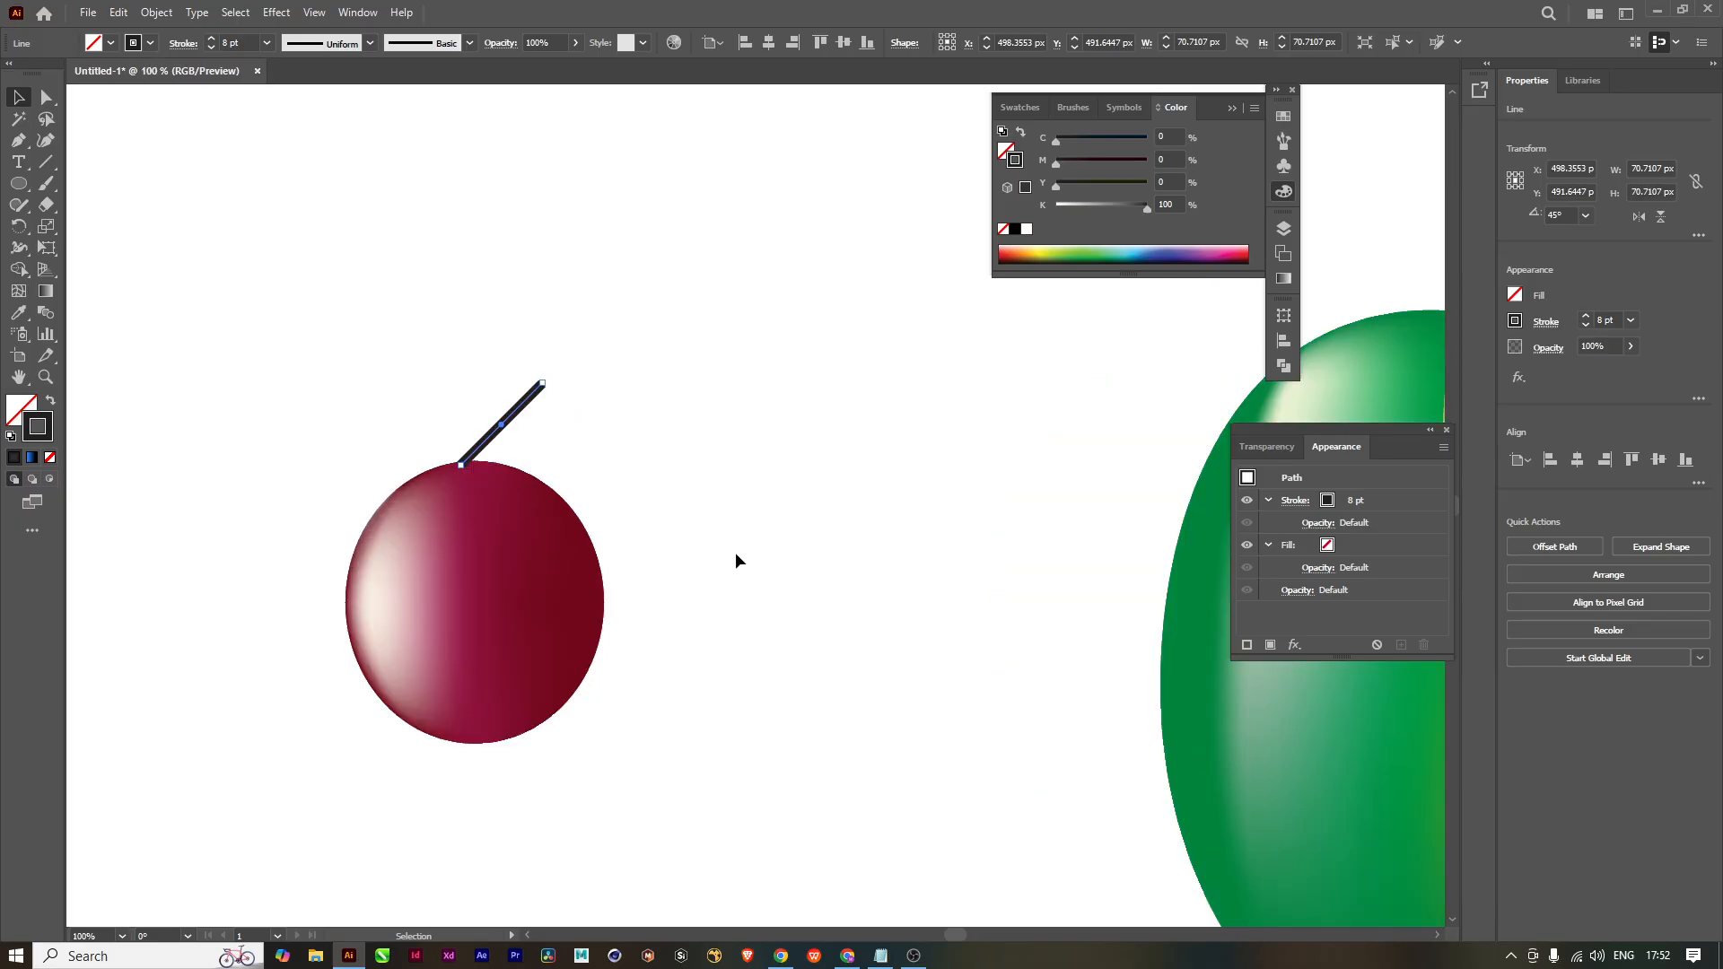
{"action": "scroll", "coordinate": [738, 547], "scroll_direction": "down", "scroll_amount": 1}
{"action": "left_click_drag", "start_coordinate": [739, 534], "coordinate": [431, 535]}
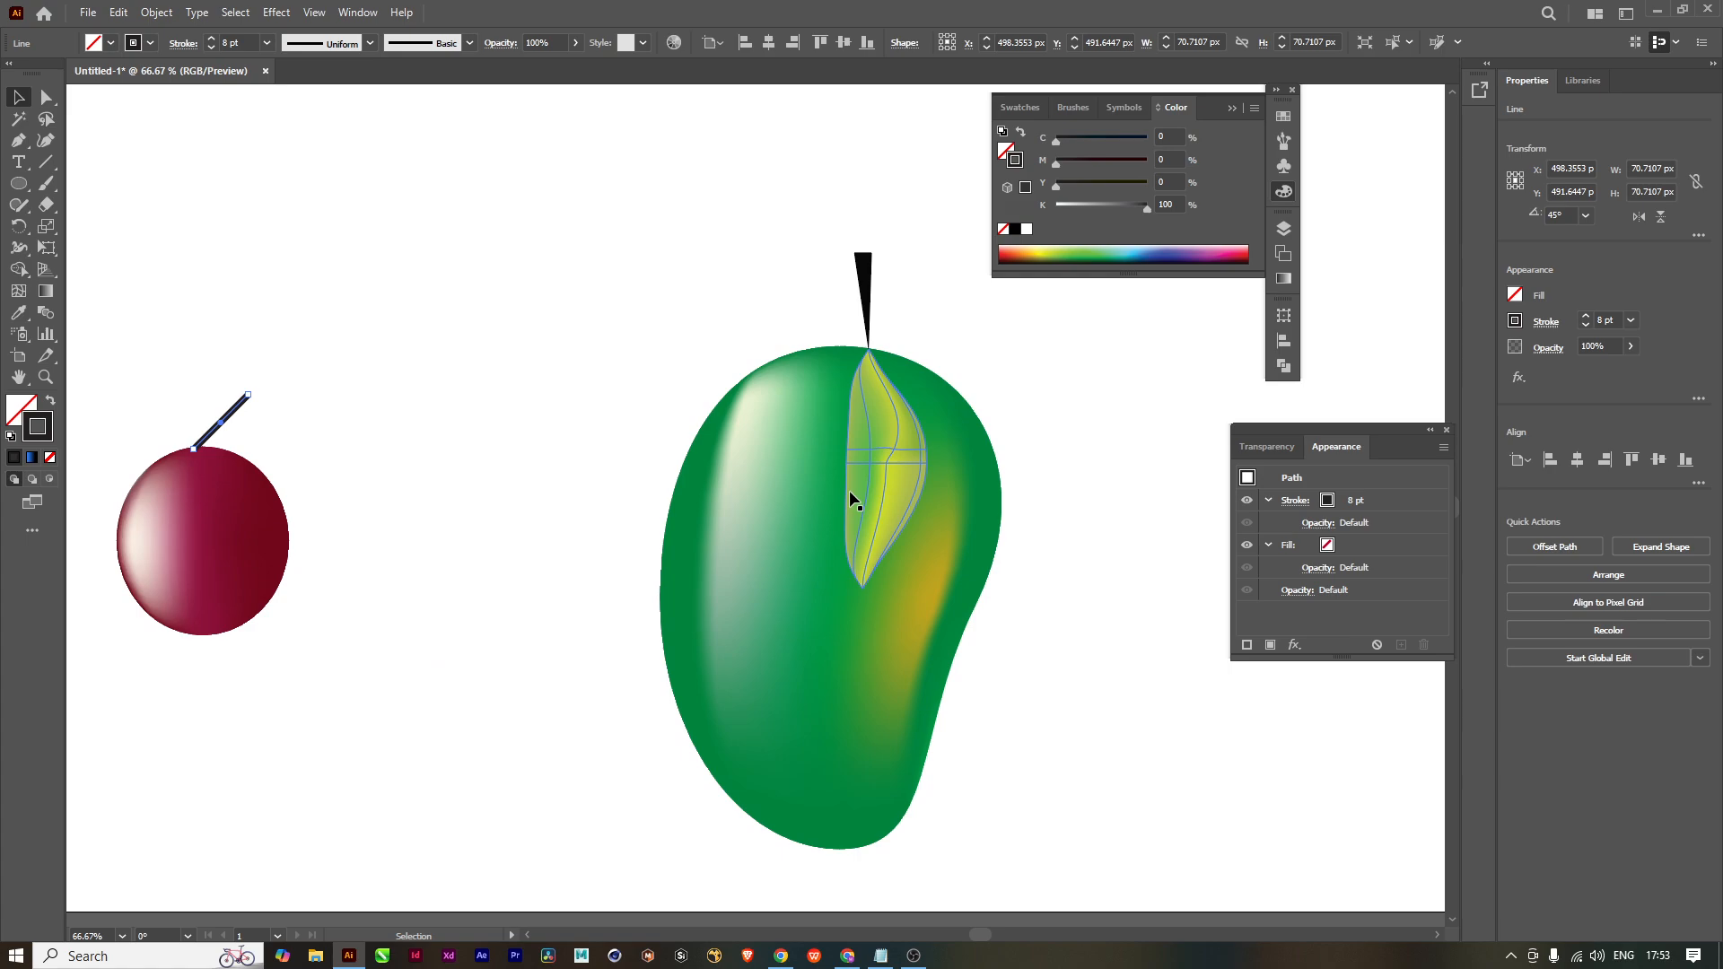
{"action": "left_click", "coordinate": [891, 501]}
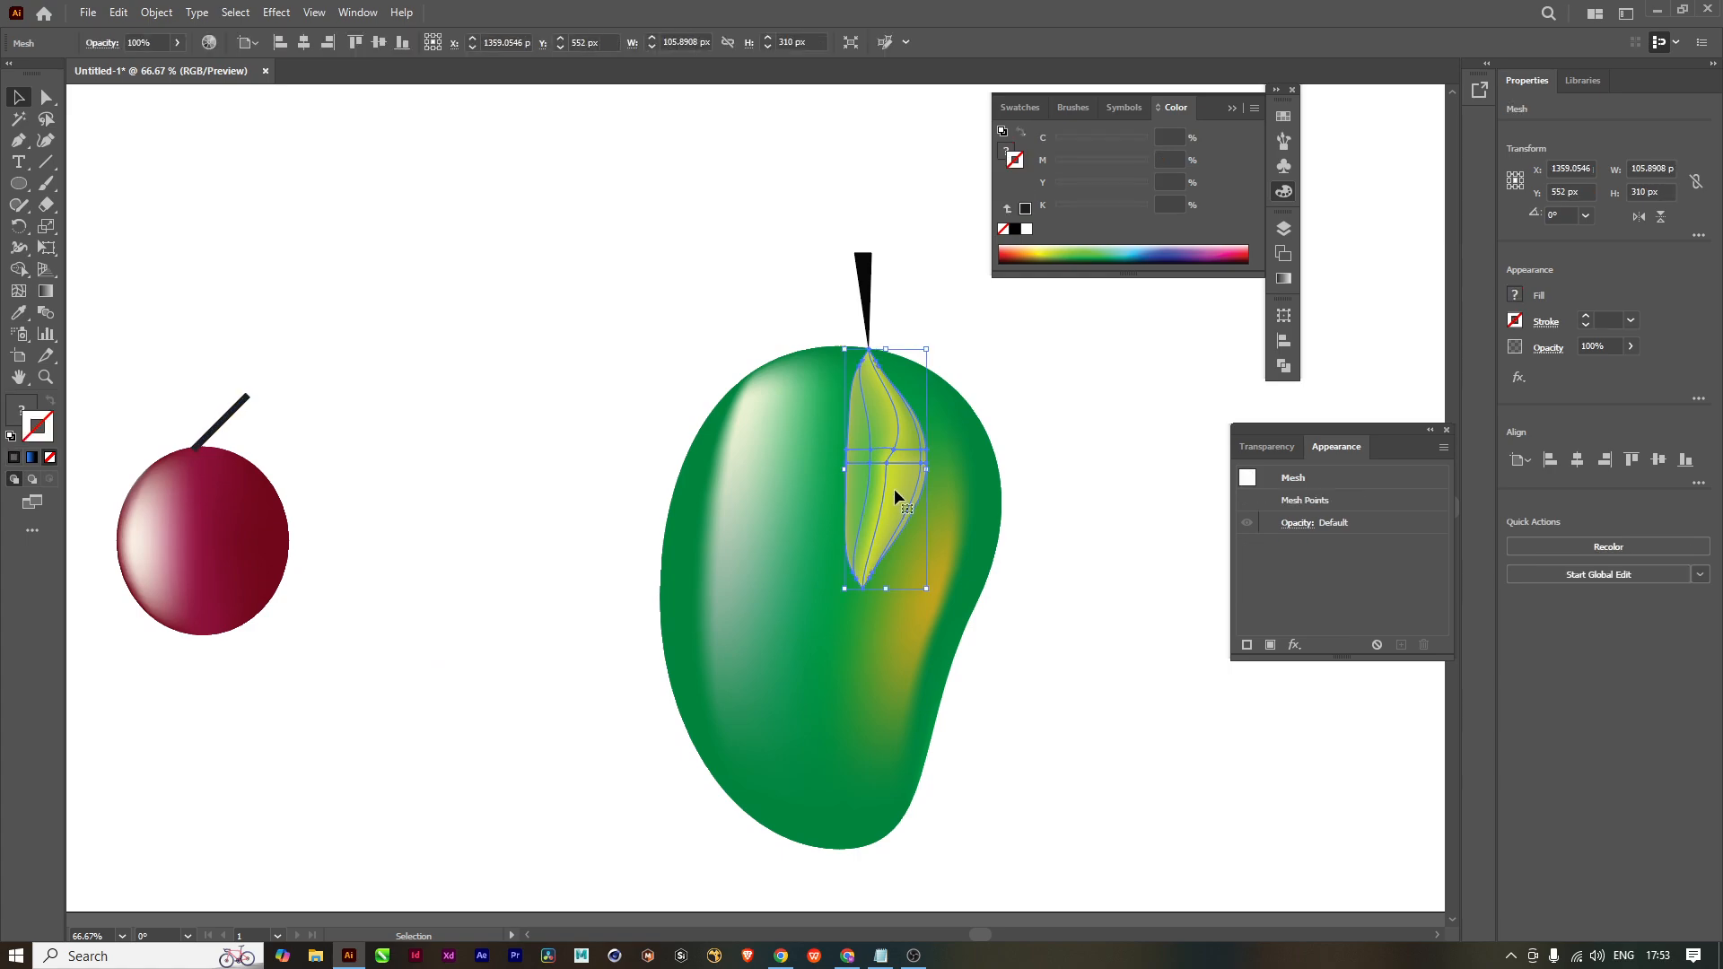
{"action": "mouse_move", "coordinate": [894, 489]}
{"action": "left_mouse_down"}
{"action": "mouse_move", "coordinate": [390, 558]}
{"action": "mouse_move", "coordinate": [1000, 521]}
{"action": "mouse_move", "coordinate": [905, 487]}
{"action": "left_mouse_up"}
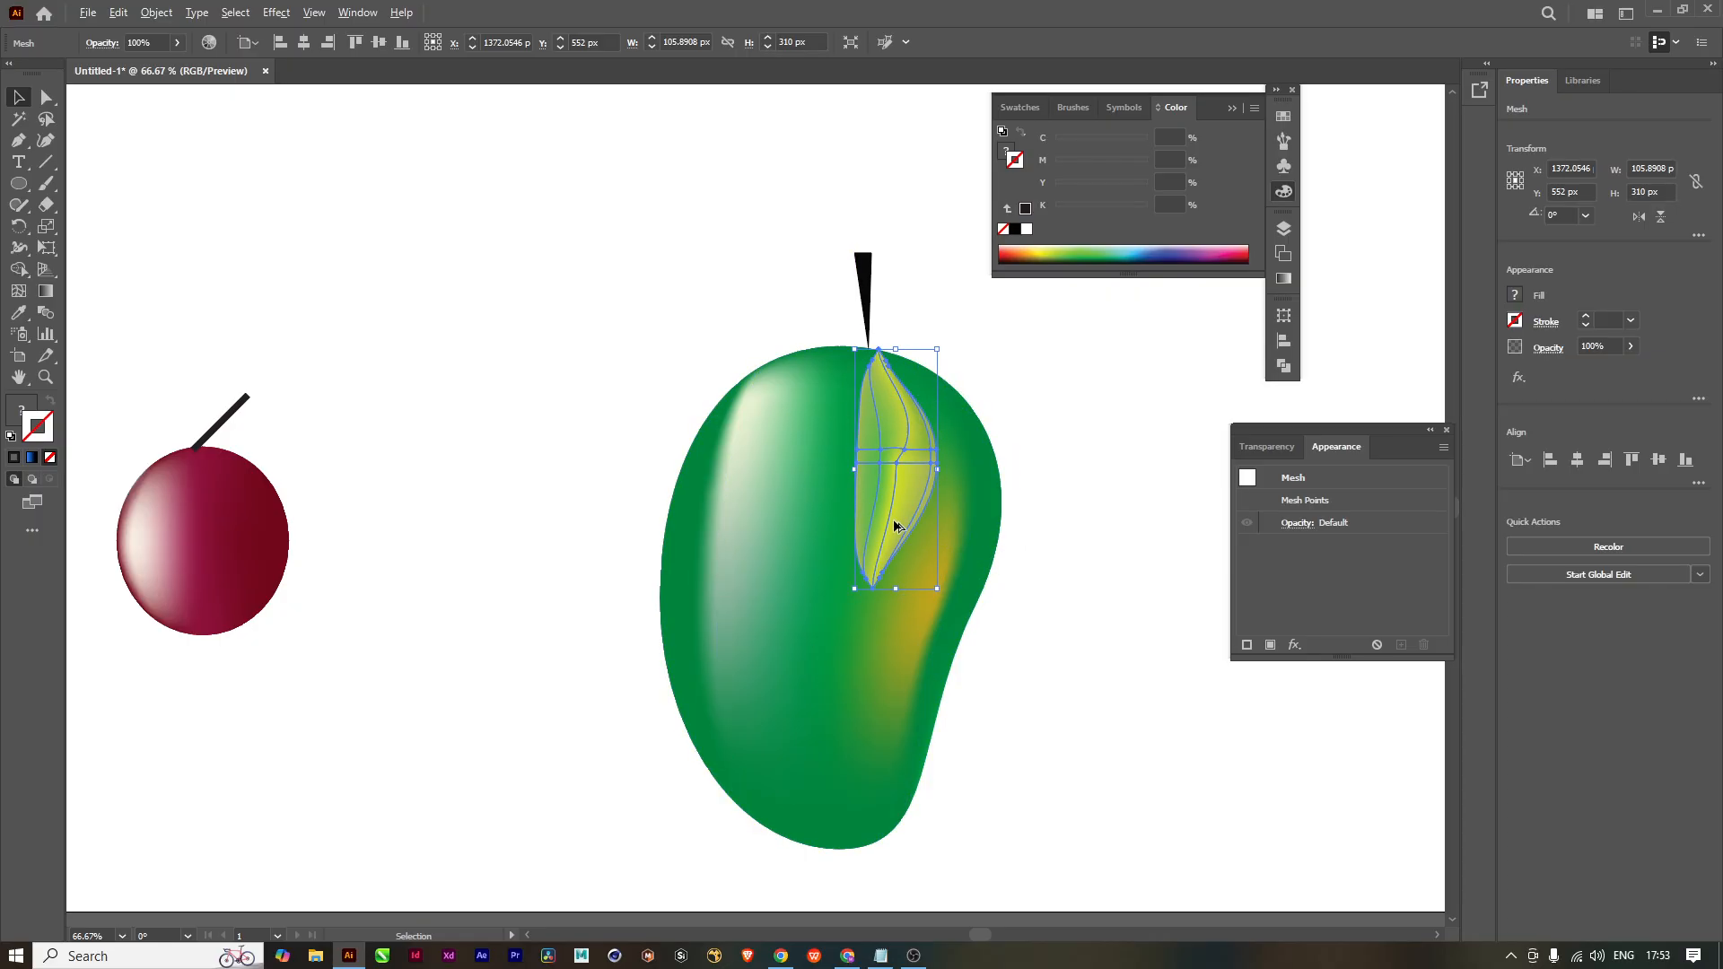
Step: Duplicate the mango's leaf between the two fruits and scale the copy down to about 36 by 105 px
{"action": "left_click_drag", "start_coordinate": [892, 519], "coordinate": [446, 587]}
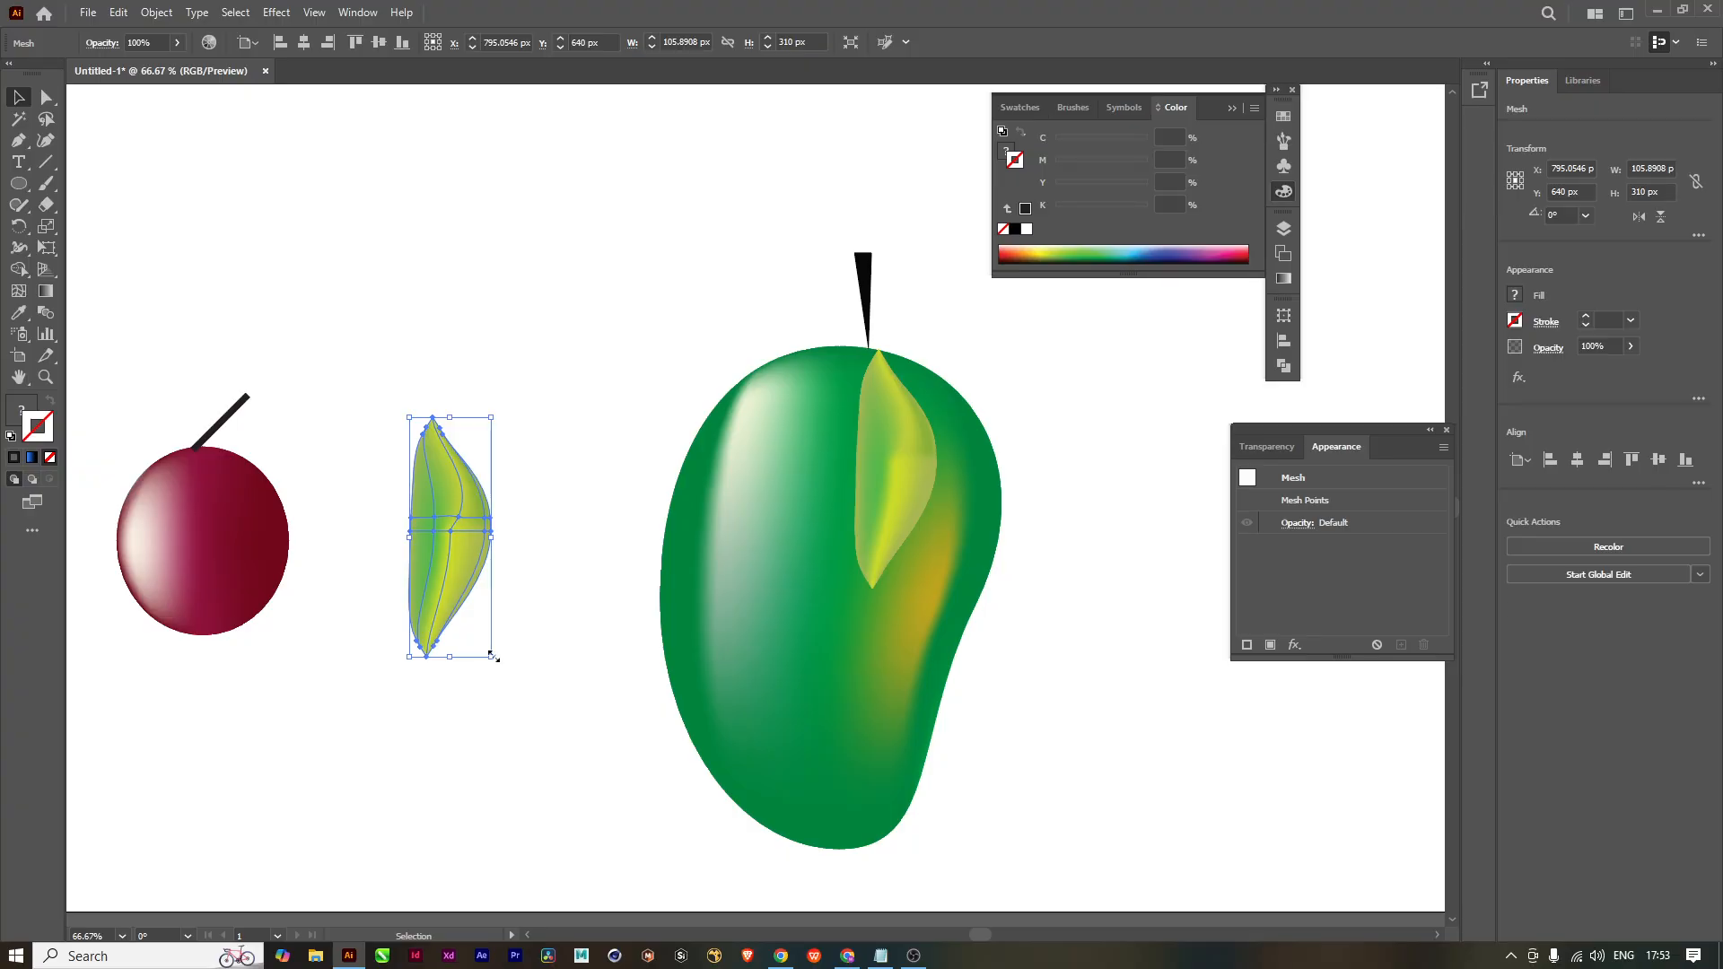
{"action": "left_click_drag", "start_coordinate": [488, 656], "coordinate": [464, 610]}
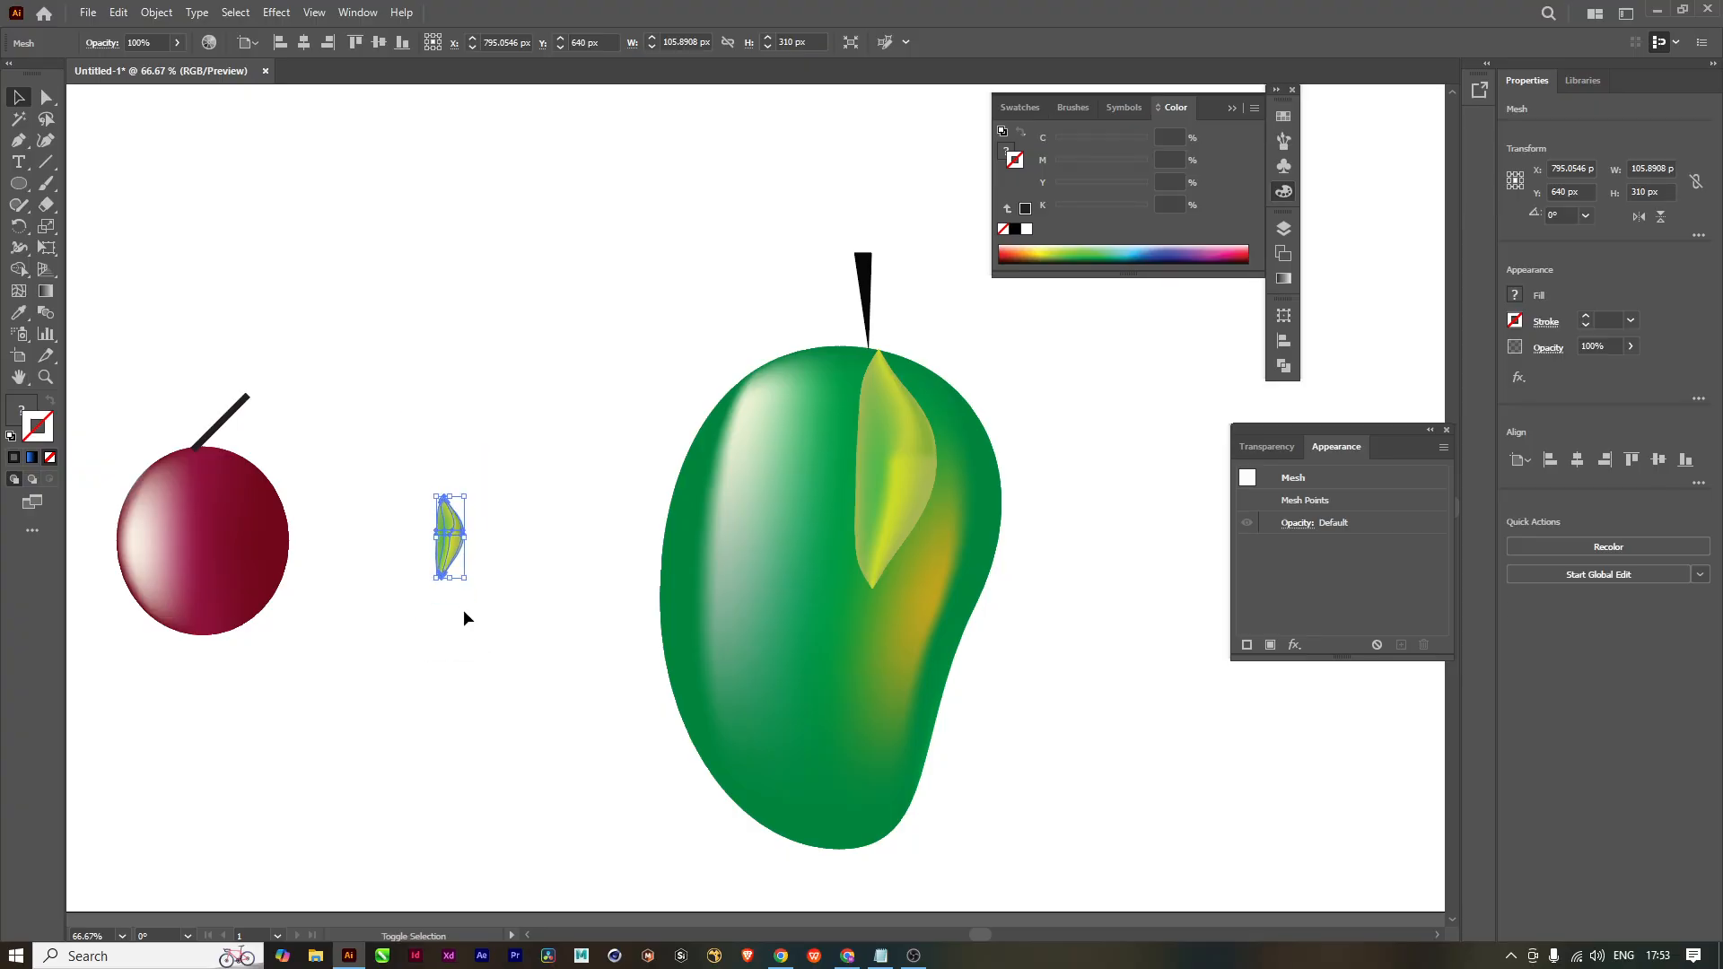
{"action": "scroll", "coordinate": [455, 546], "scroll_direction": "up", "scroll_amount": 1}
{"action": "scroll", "coordinate": [452, 536], "scroll_direction": "up", "scroll_amount": 3}
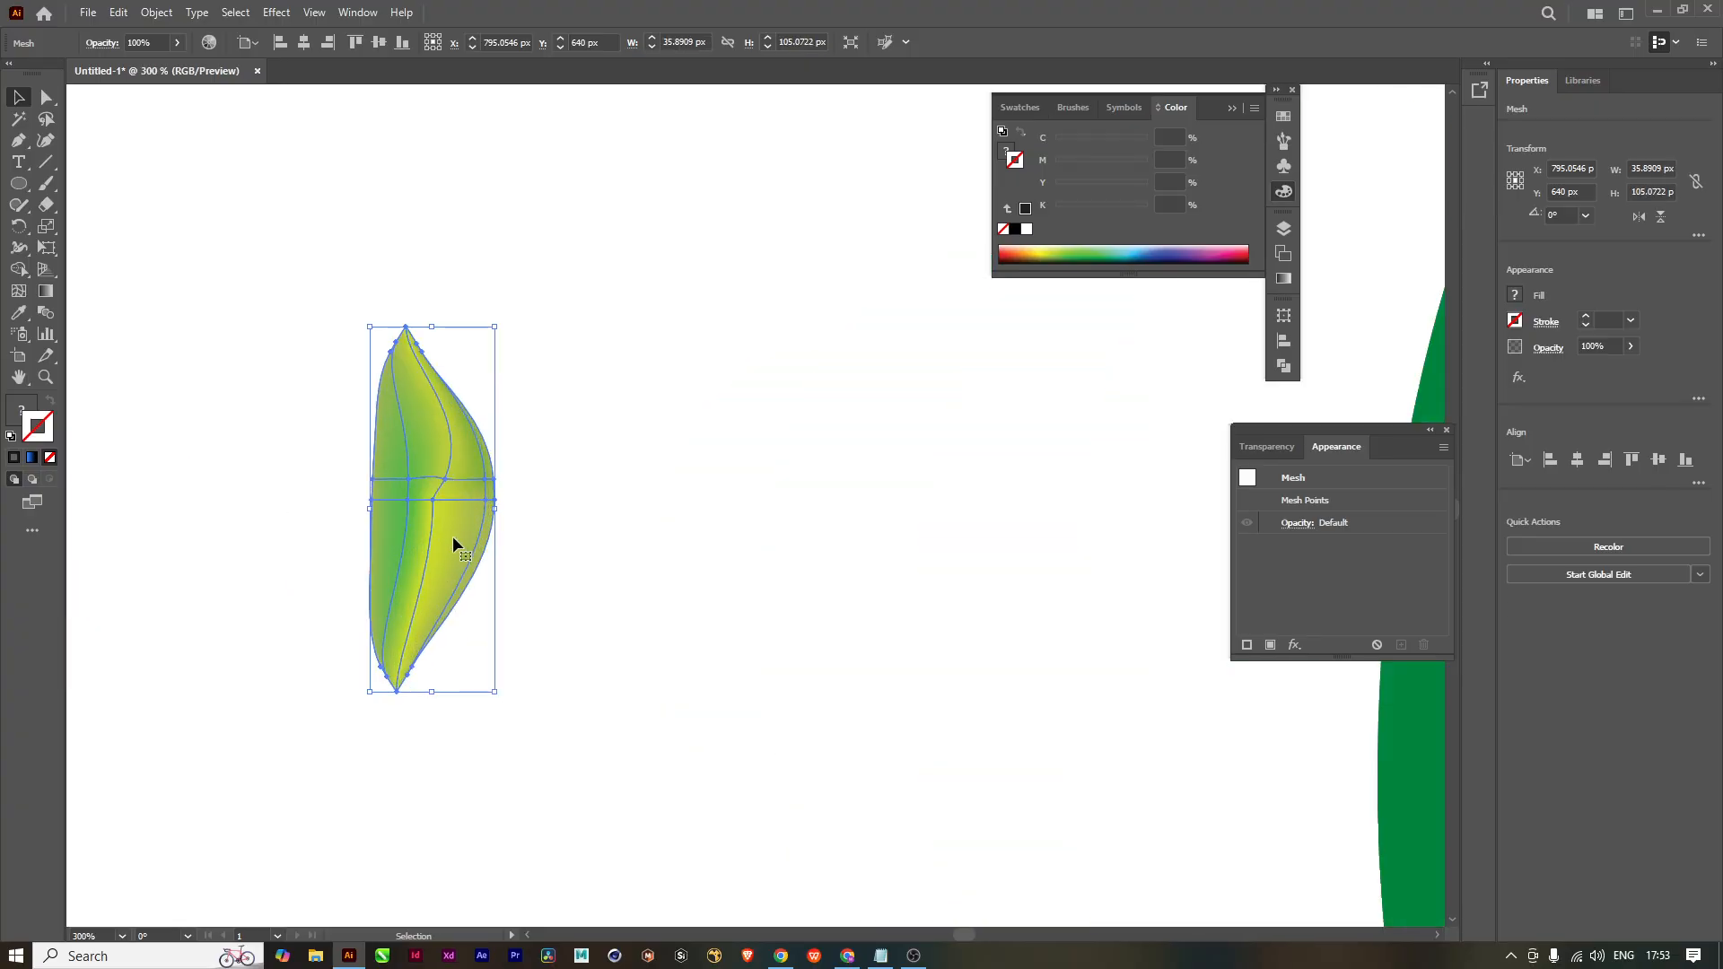
Step: Move the small leaf copy to the crimson fruit's upper-right edge, with its tip near the stem's upper end
{"action": "left_click_drag", "start_coordinate": [452, 536], "coordinate": [1197, 858]}
{"action": "left_click_drag", "start_coordinate": [988, 712], "coordinate": [267, 399]}
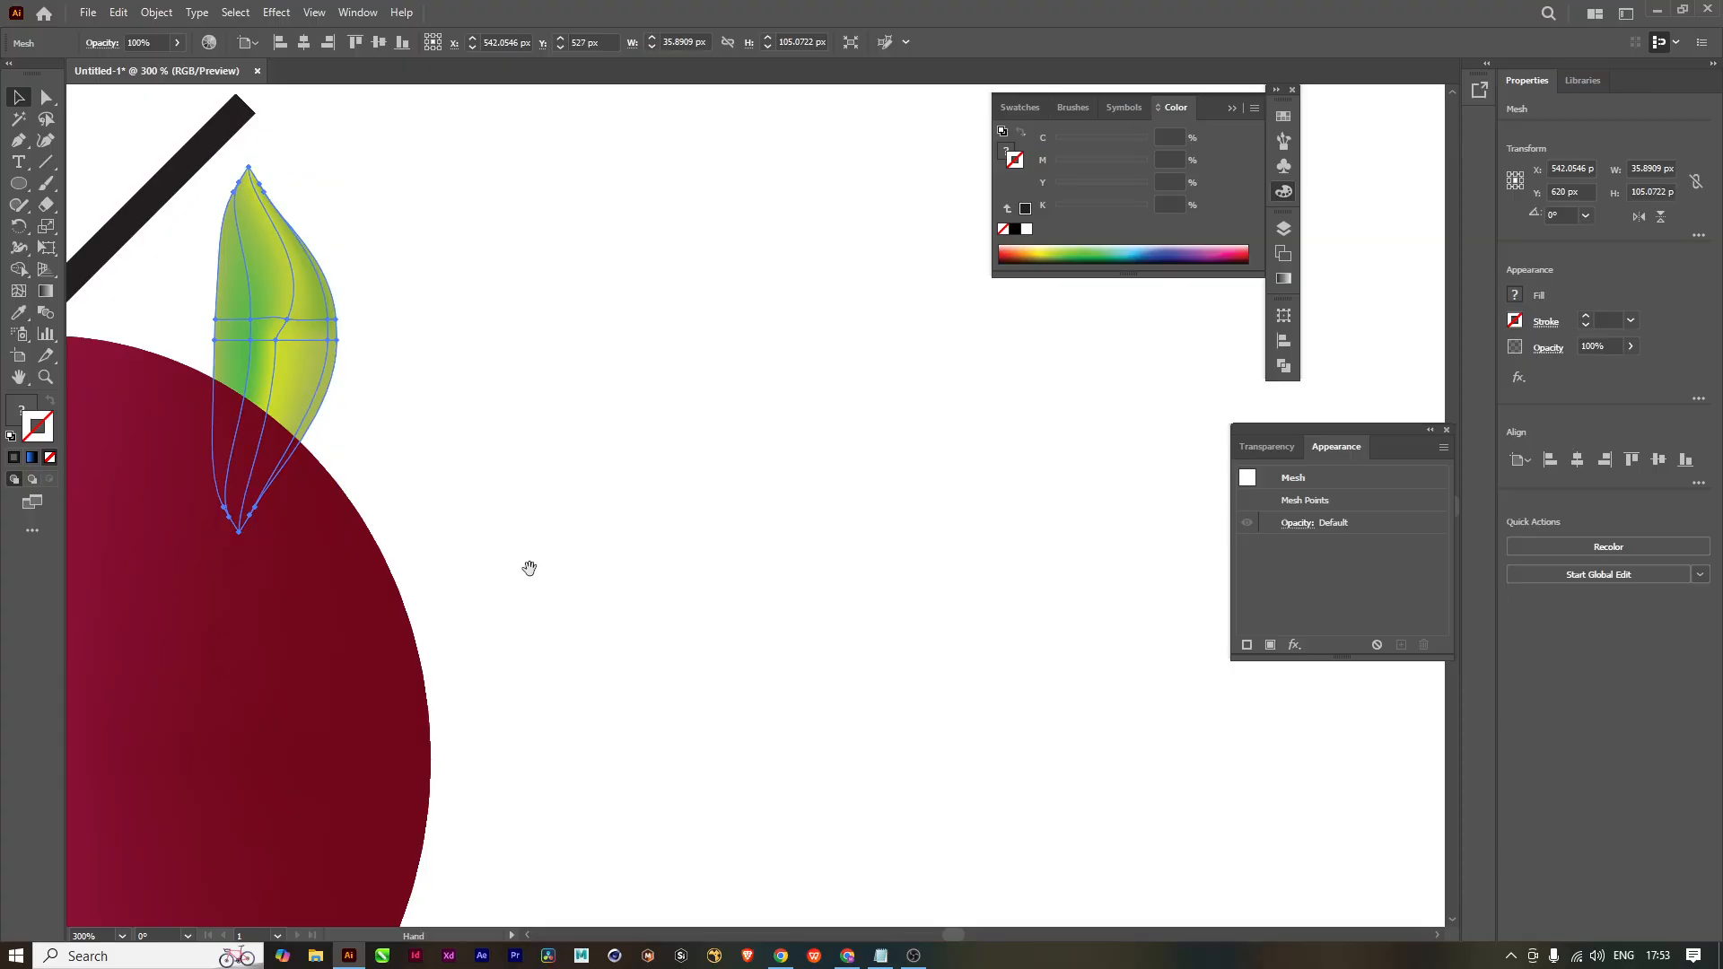
{"action": "left_click_drag", "start_coordinate": [531, 570], "coordinate": [1070, 665]}
{"action": "left_click_drag", "start_coordinate": [827, 494], "coordinate": [802, 461]}
{"action": "left_click", "coordinate": [908, 678]}
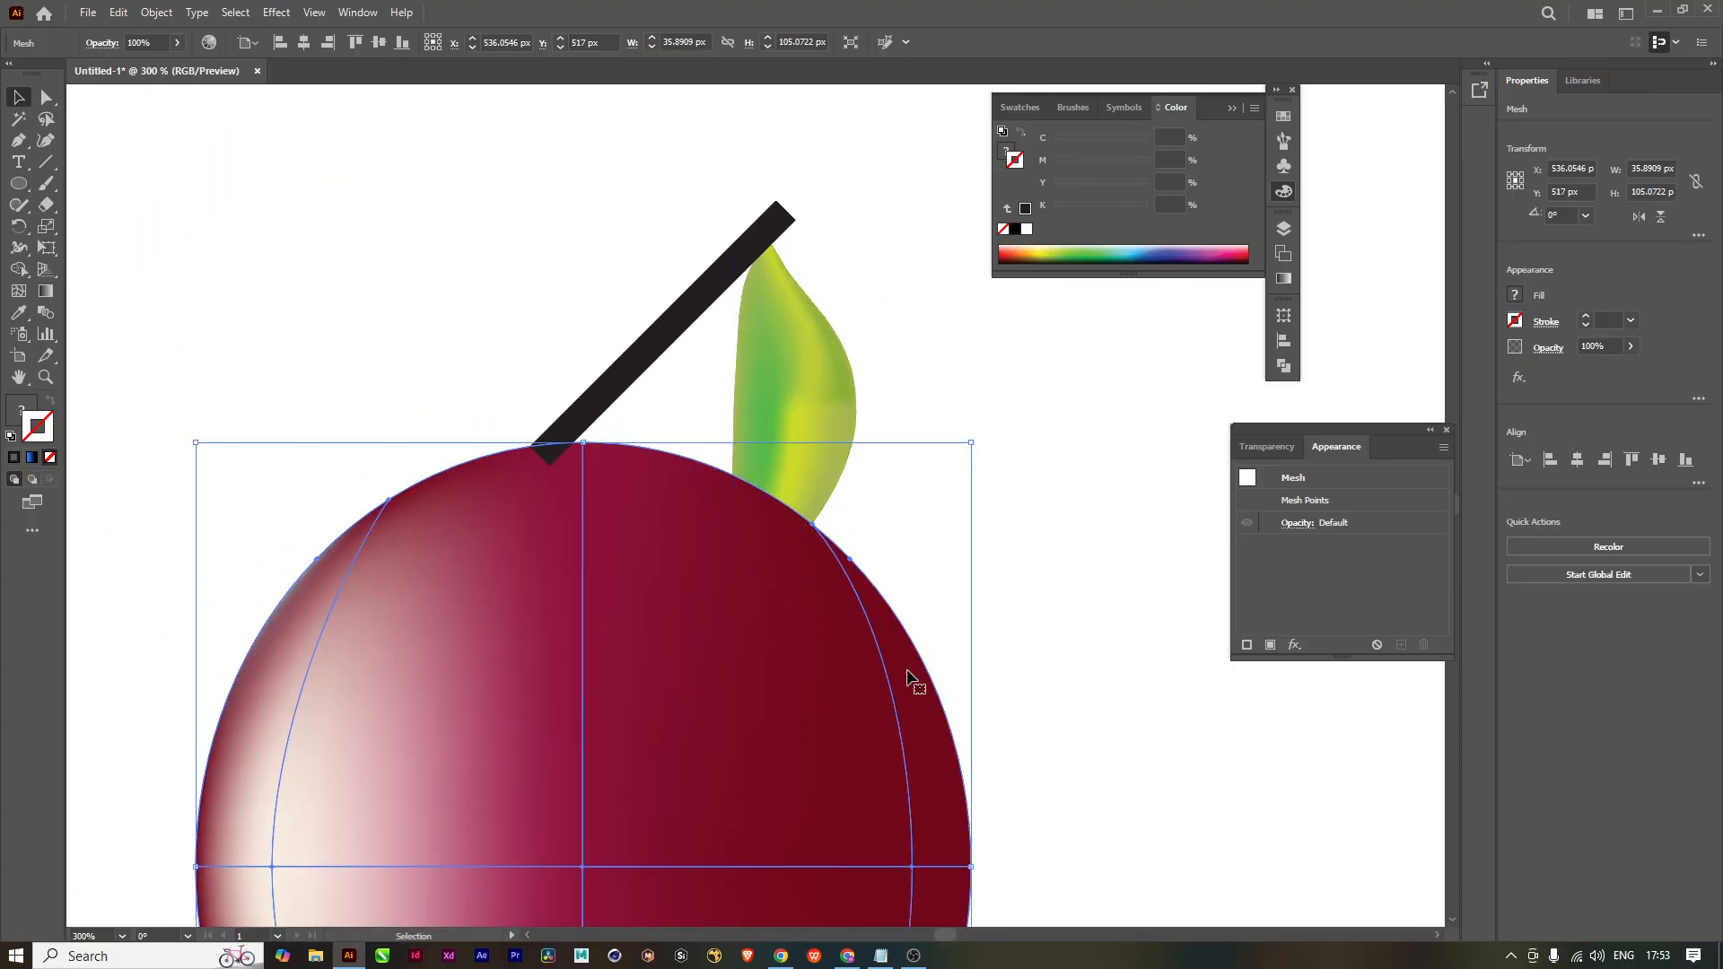
Step: Rotate the small leaf about 40° counterclockwise and place its upper tip on the middle of the stem
{"action": "left_click", "coordinate": [819, 402]}
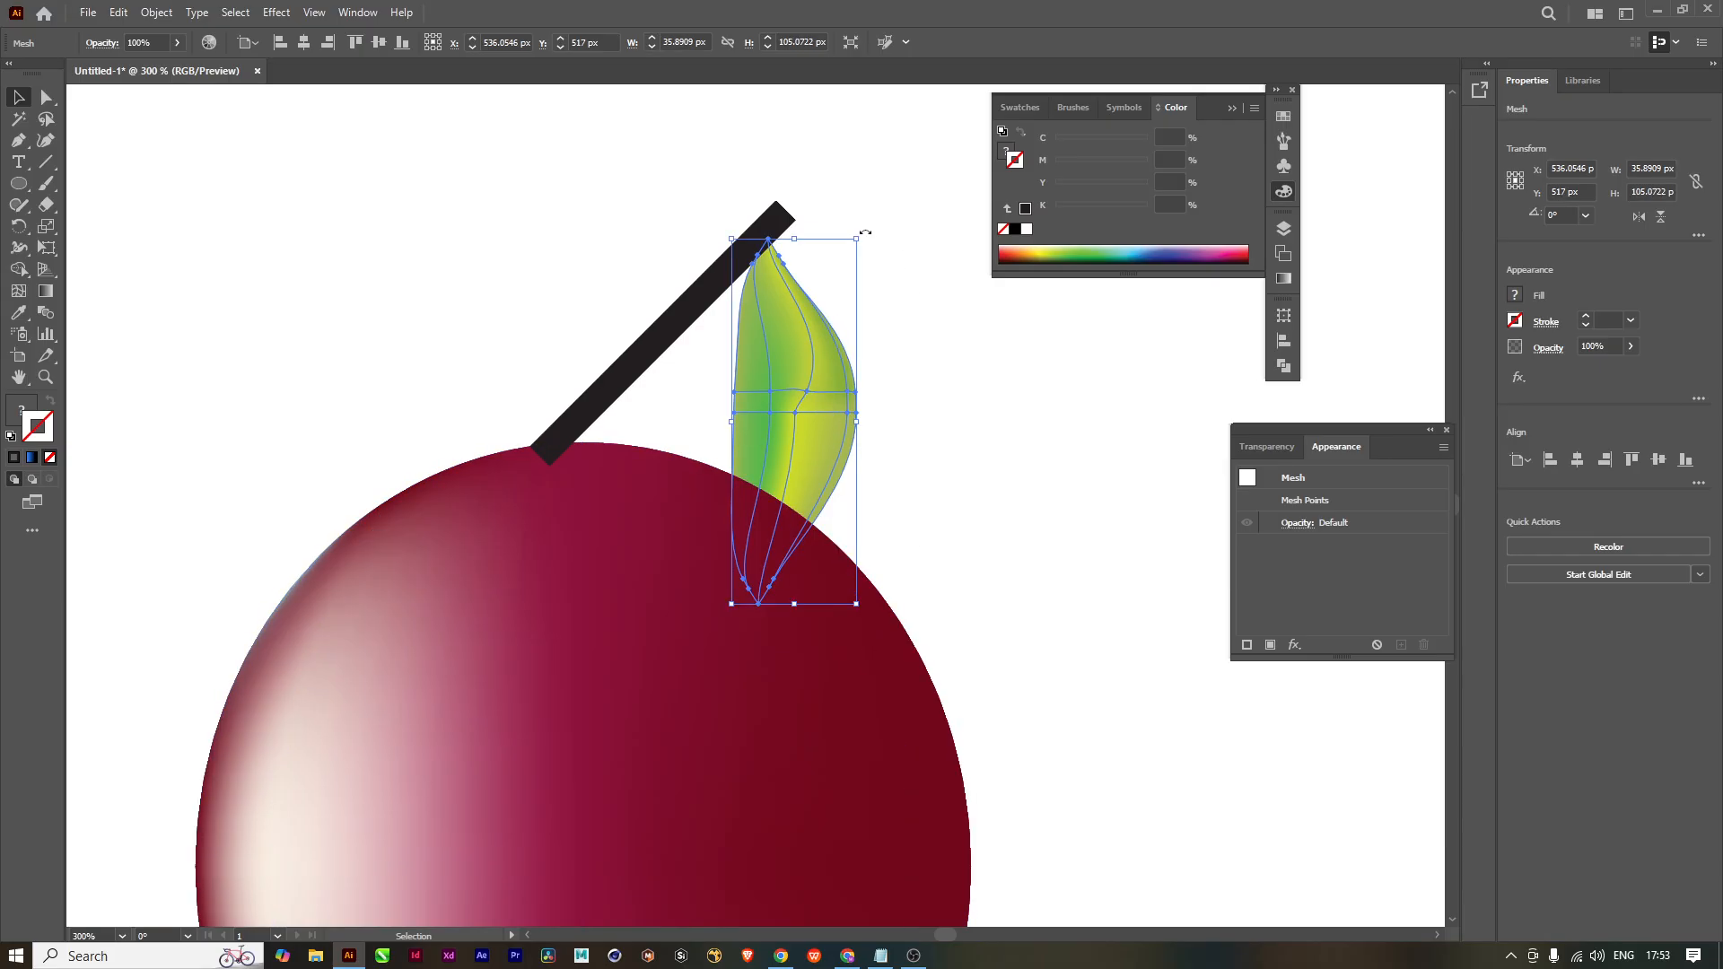
{"action": "left_click_drag", "start_coordinate": [867, 232], "coordinate": [719, 199]}
{"action": "left_click_drag", "start_coordinate": [783, 353], "coordinate": [805, 377]}
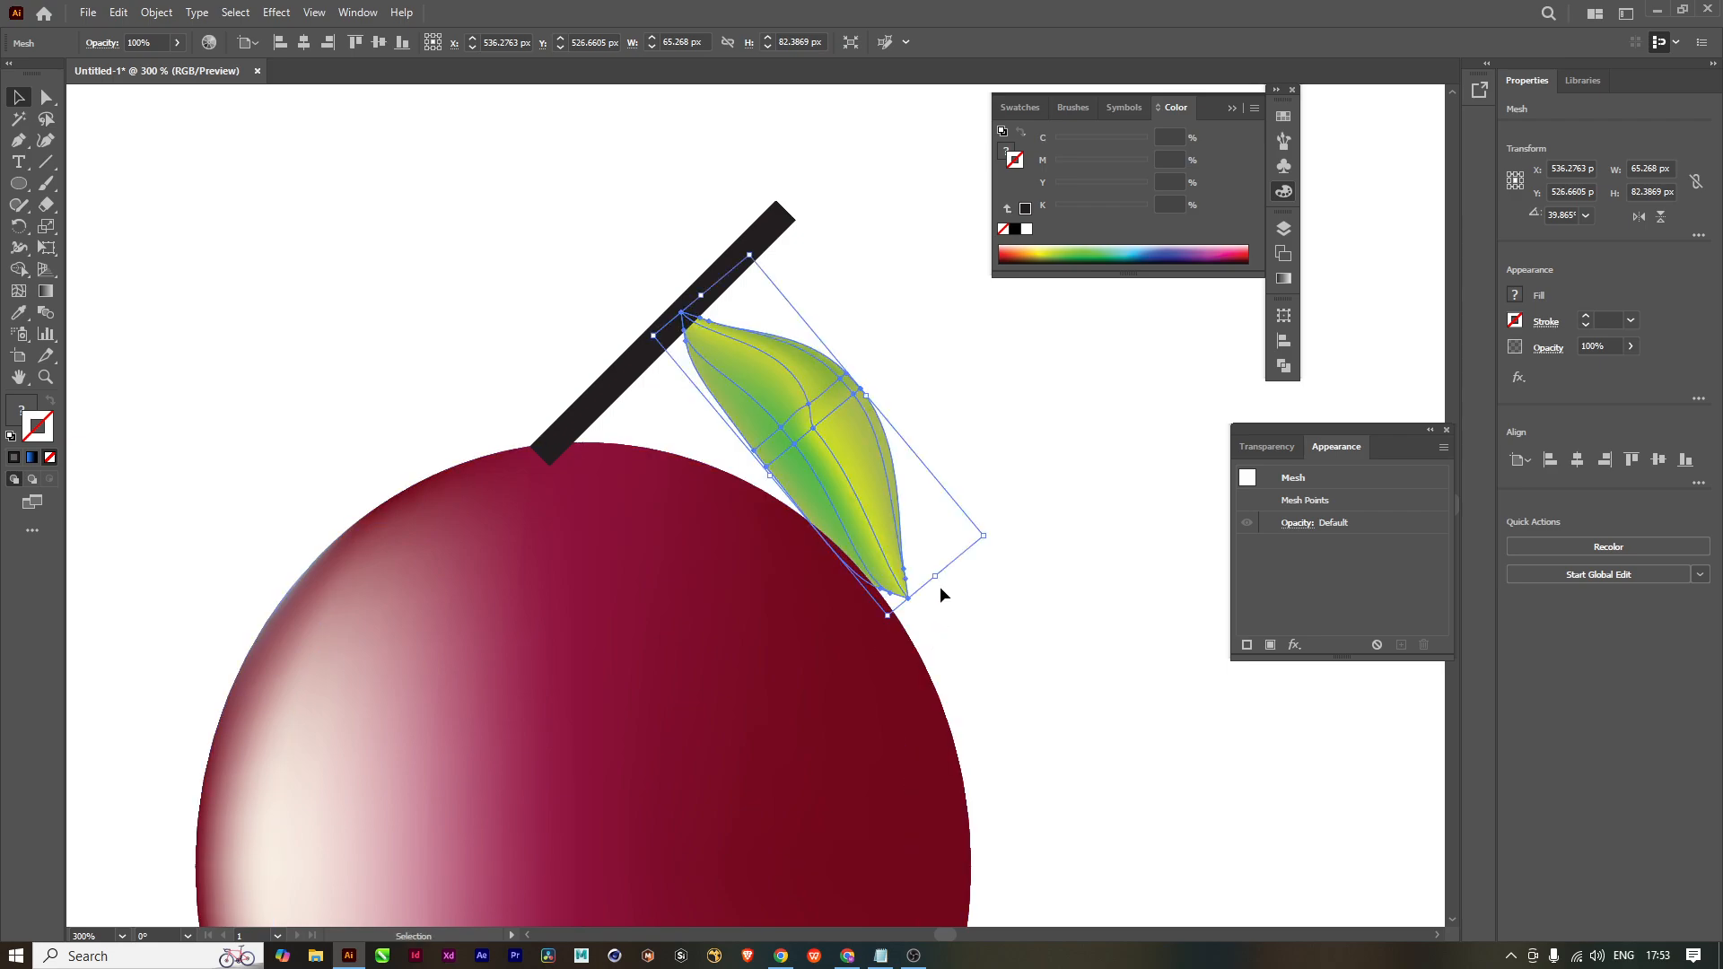
Step: Scale the rotated leaf down to about 42 by 53 px and set its tip against the middle of the stem
{"action": "left_click_drag", "start_coordinate": [985, 537], "coordinate": [1046, 650]}
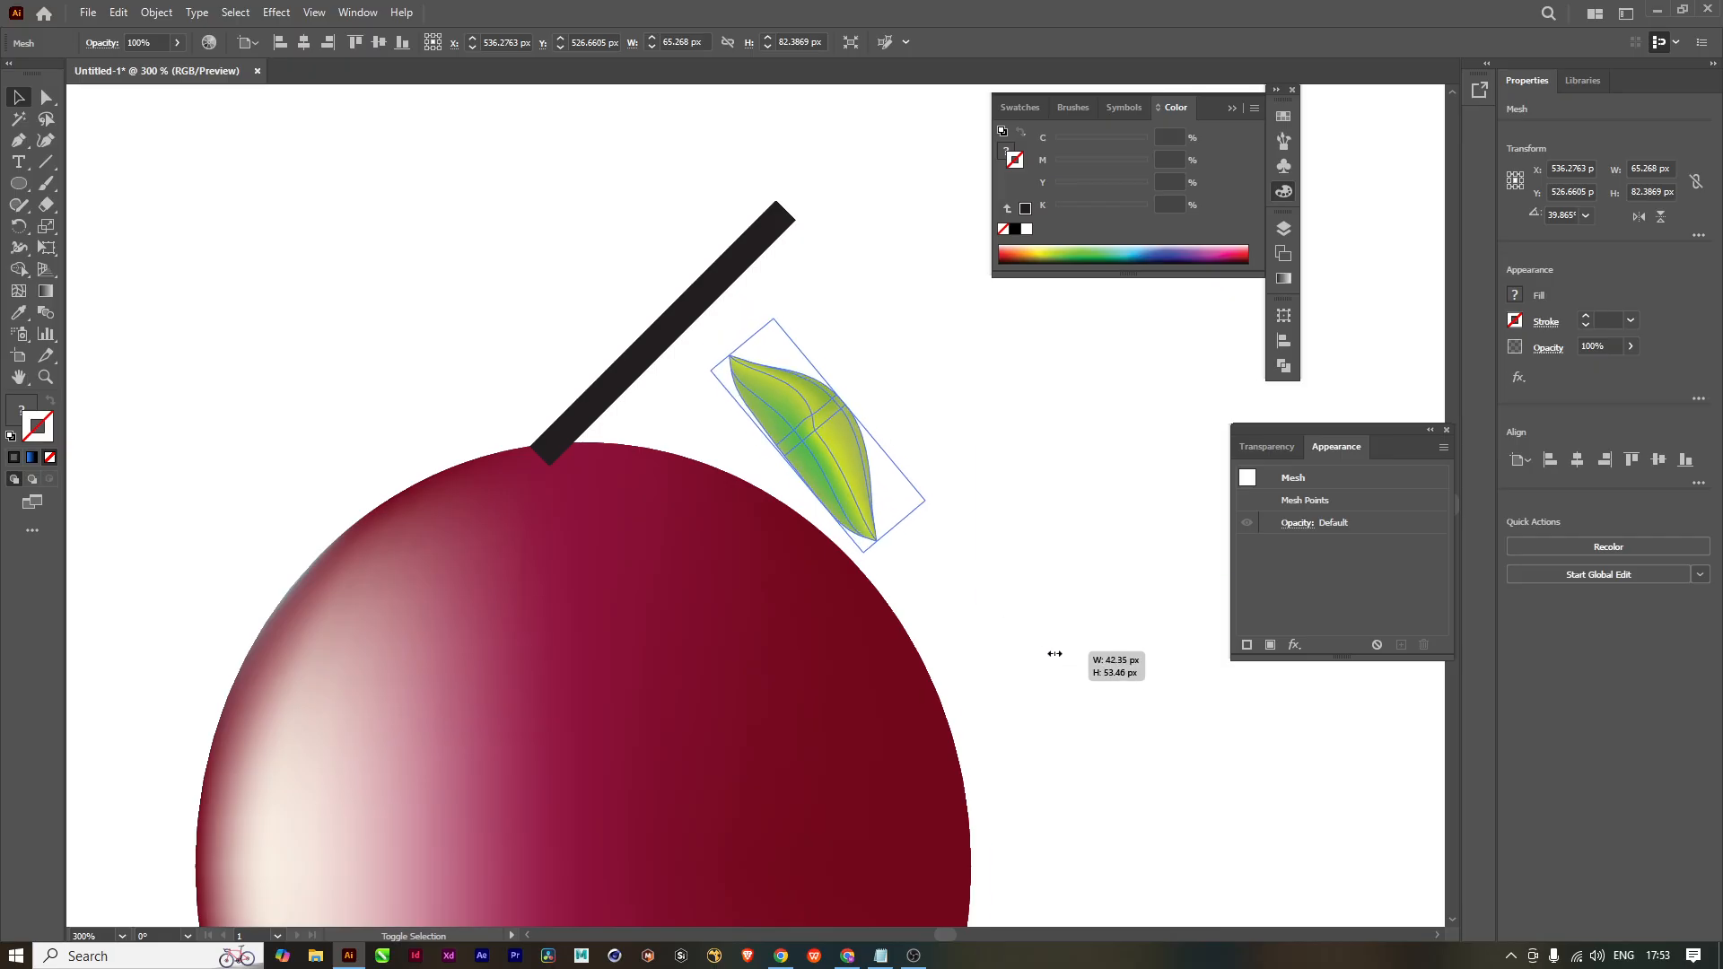
{"action": "left_click_drag", "start_coordinate": [851, 456], "coordinate": [805, 420]}
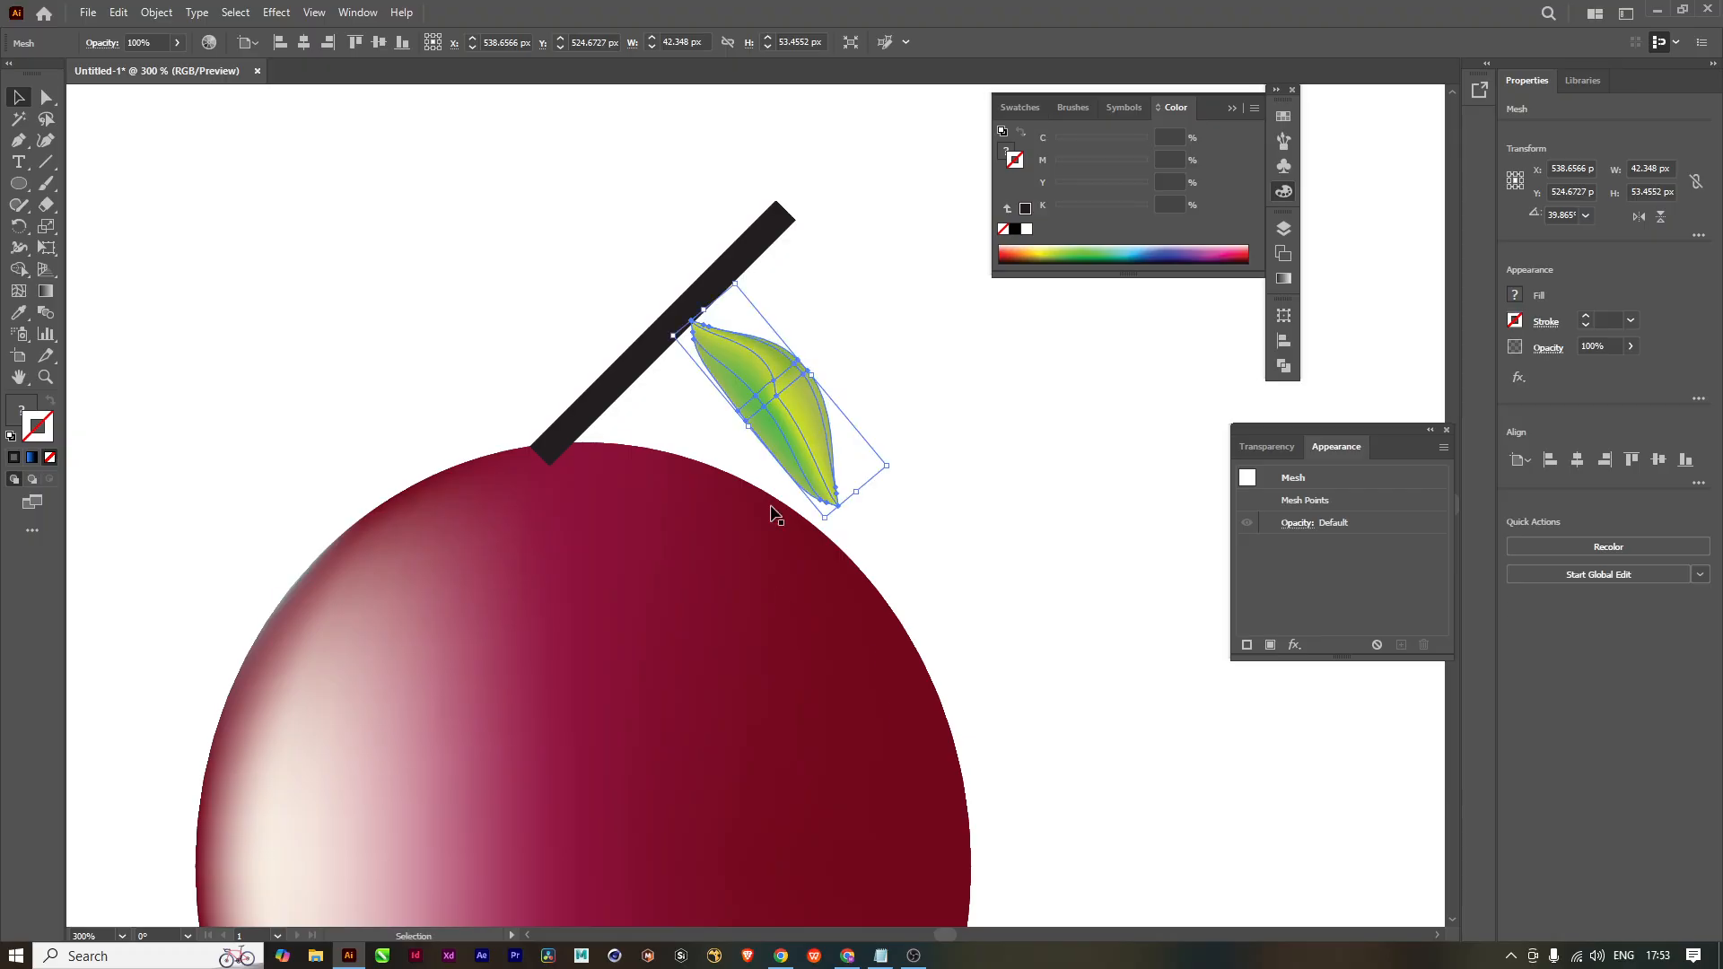
{"action": "scroll", "coordinate": [877, 716], "scroll_direction": "down", "scroll_amount": 5}
{"action": "left_click", "coordinate": [1011, 766]}
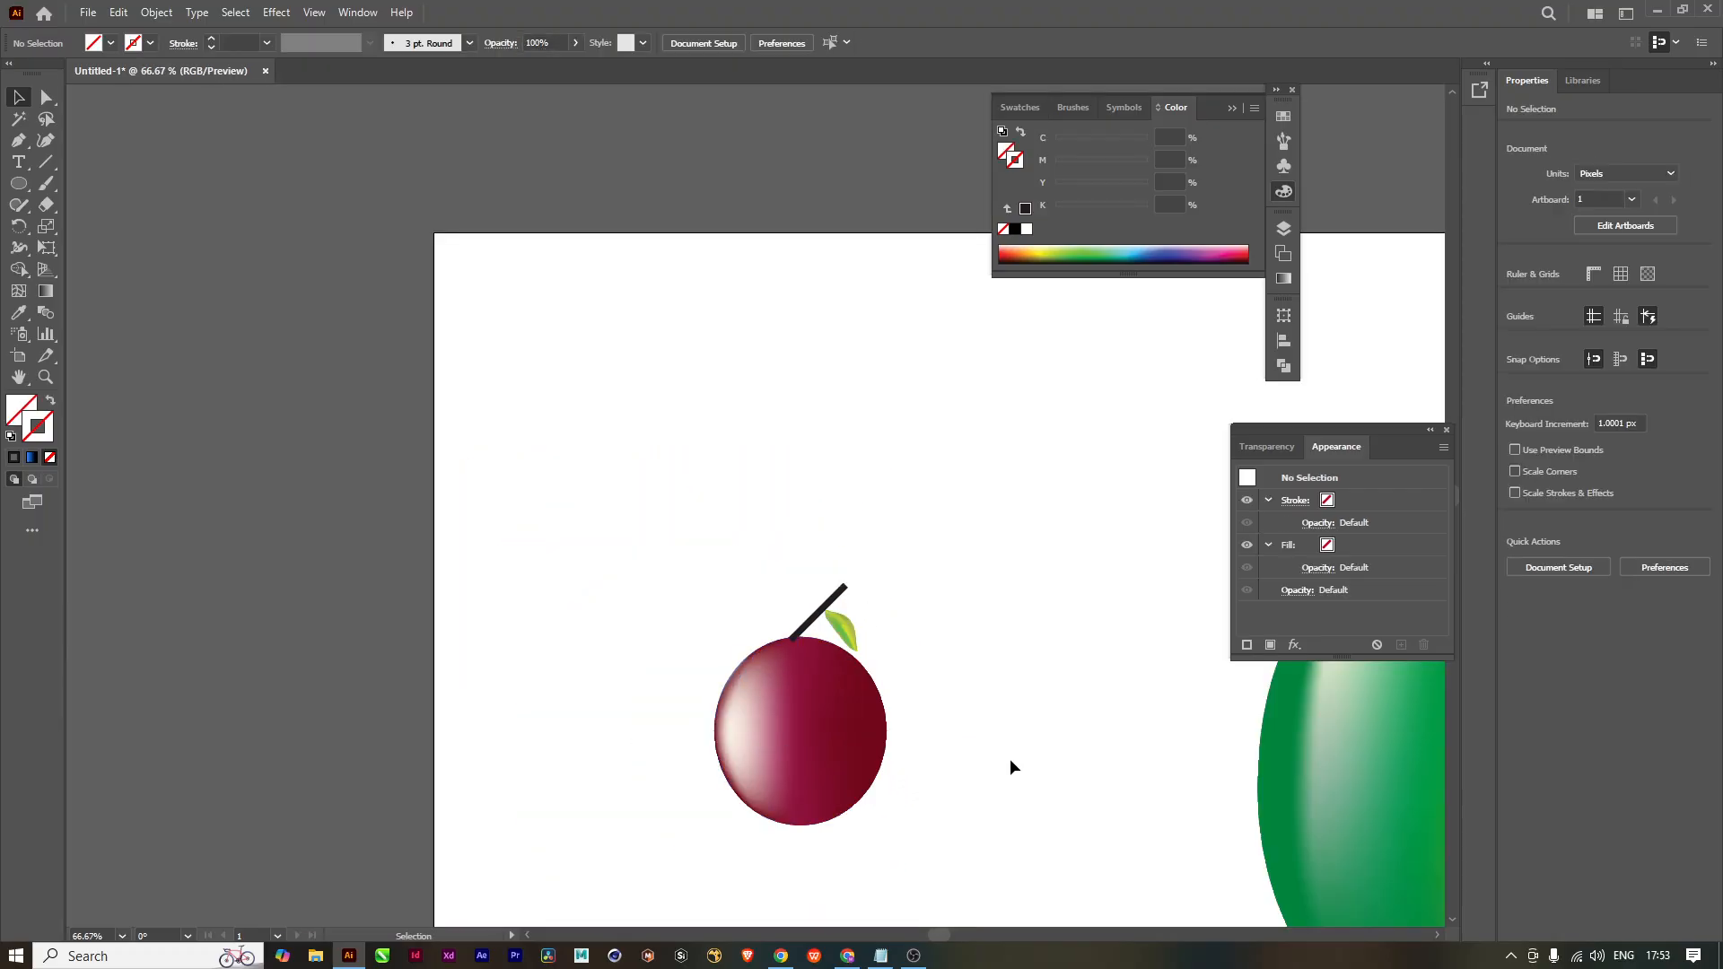
Step: Move the small leaf up along the stem so its tip attaches to the stem's upper end
{"action": "left_click_drag", "start_coordinate": [908, 696], "coordinate": [677, 596]}
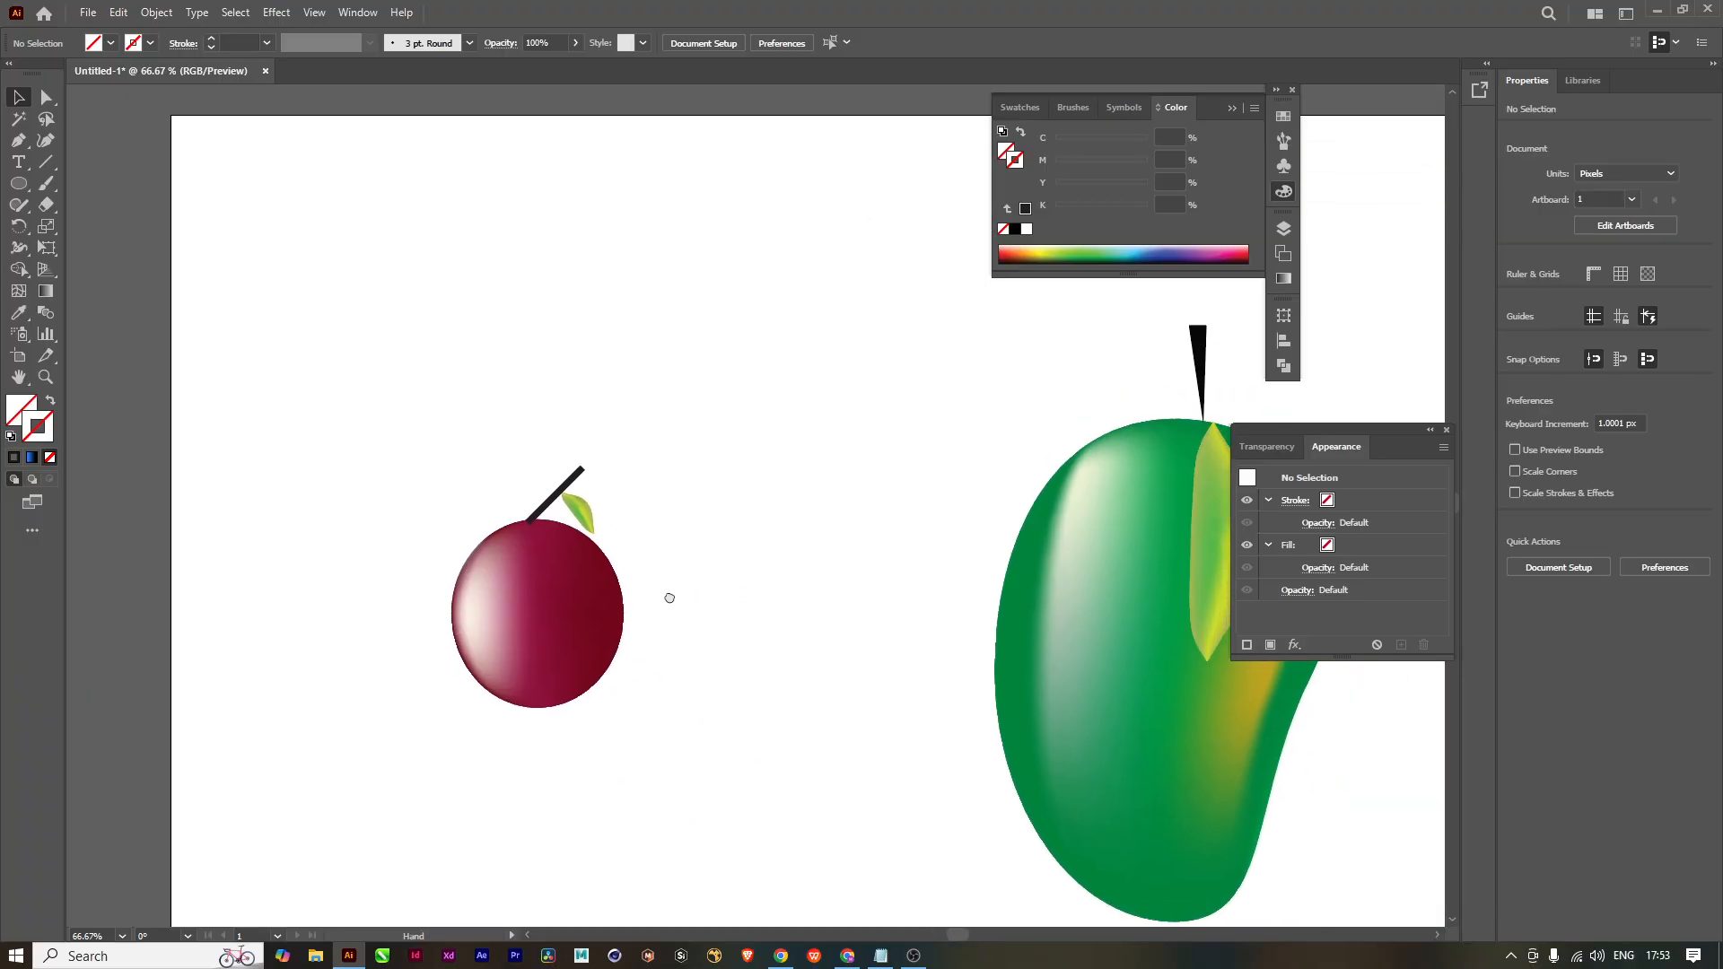
{"action": "scroll", "coordinate": [583, 516], "scroll_direction": "up", "scroll_amount": 3}
{"action": "scroll", "coordinate": [583, 514], "scroll_direction": "up", "scroll_amount": 2}
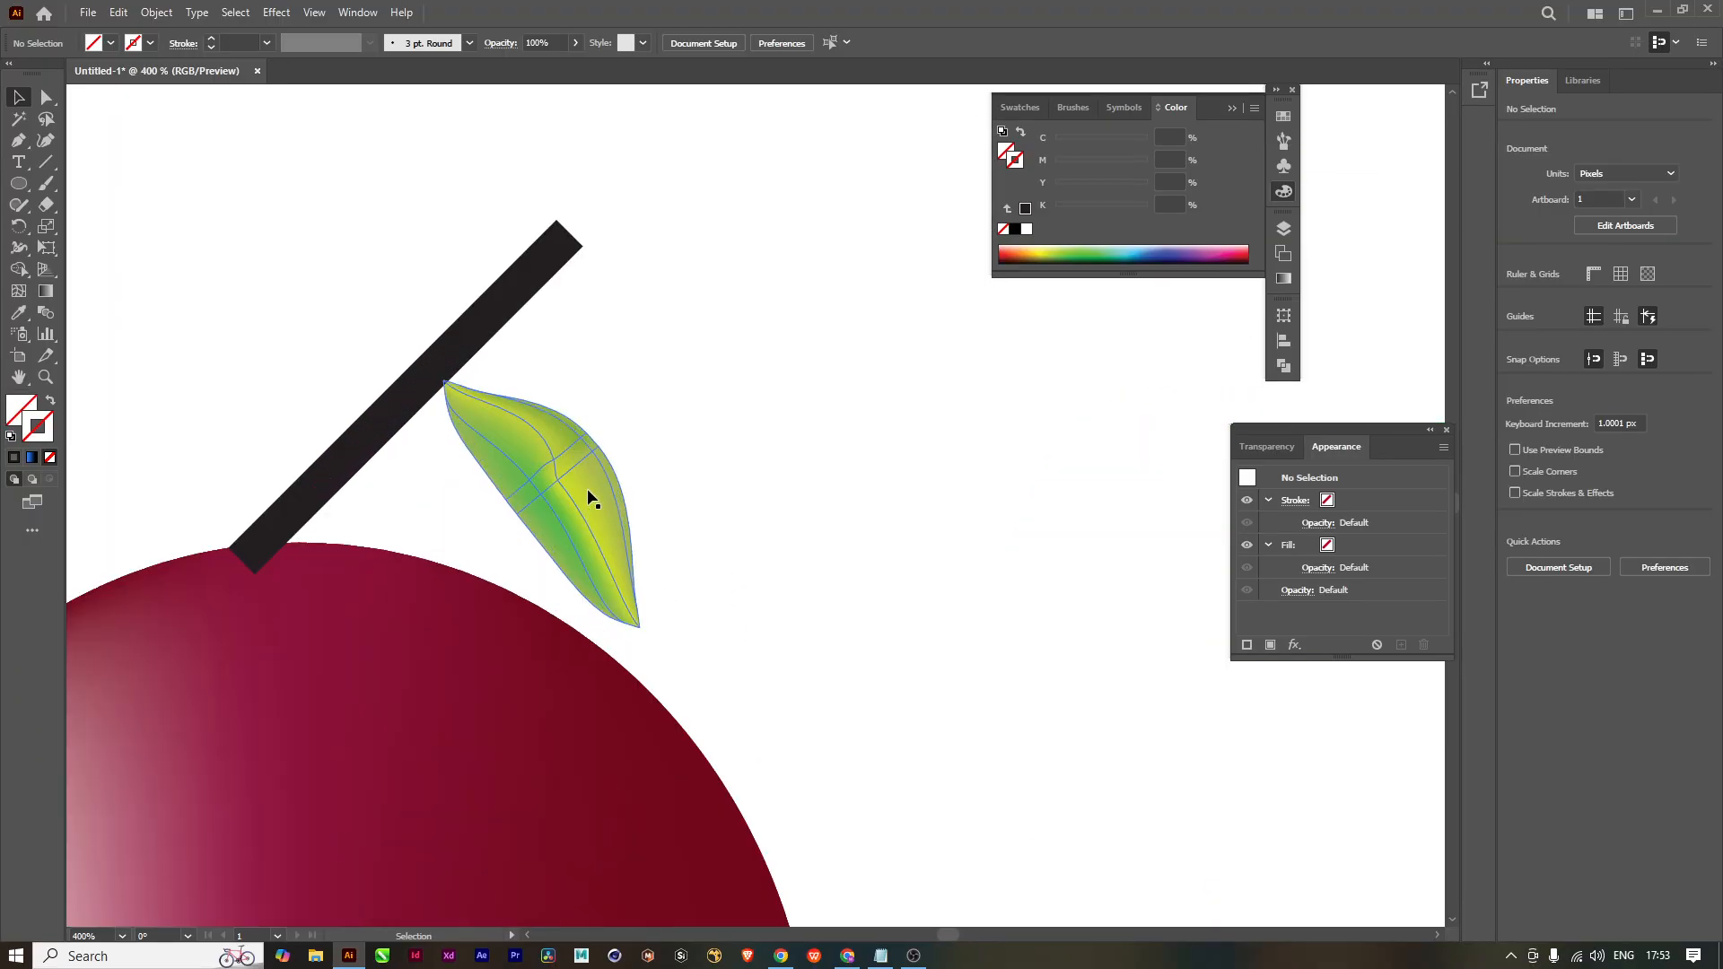
{"action": "left_click_drag", "start_coordinate": [590, 492], "coordinate": [696, 359]}
{"action": "scroll", "coordinate": [806, 650], "scroll_direction": "down", "scroll_amount": 3}
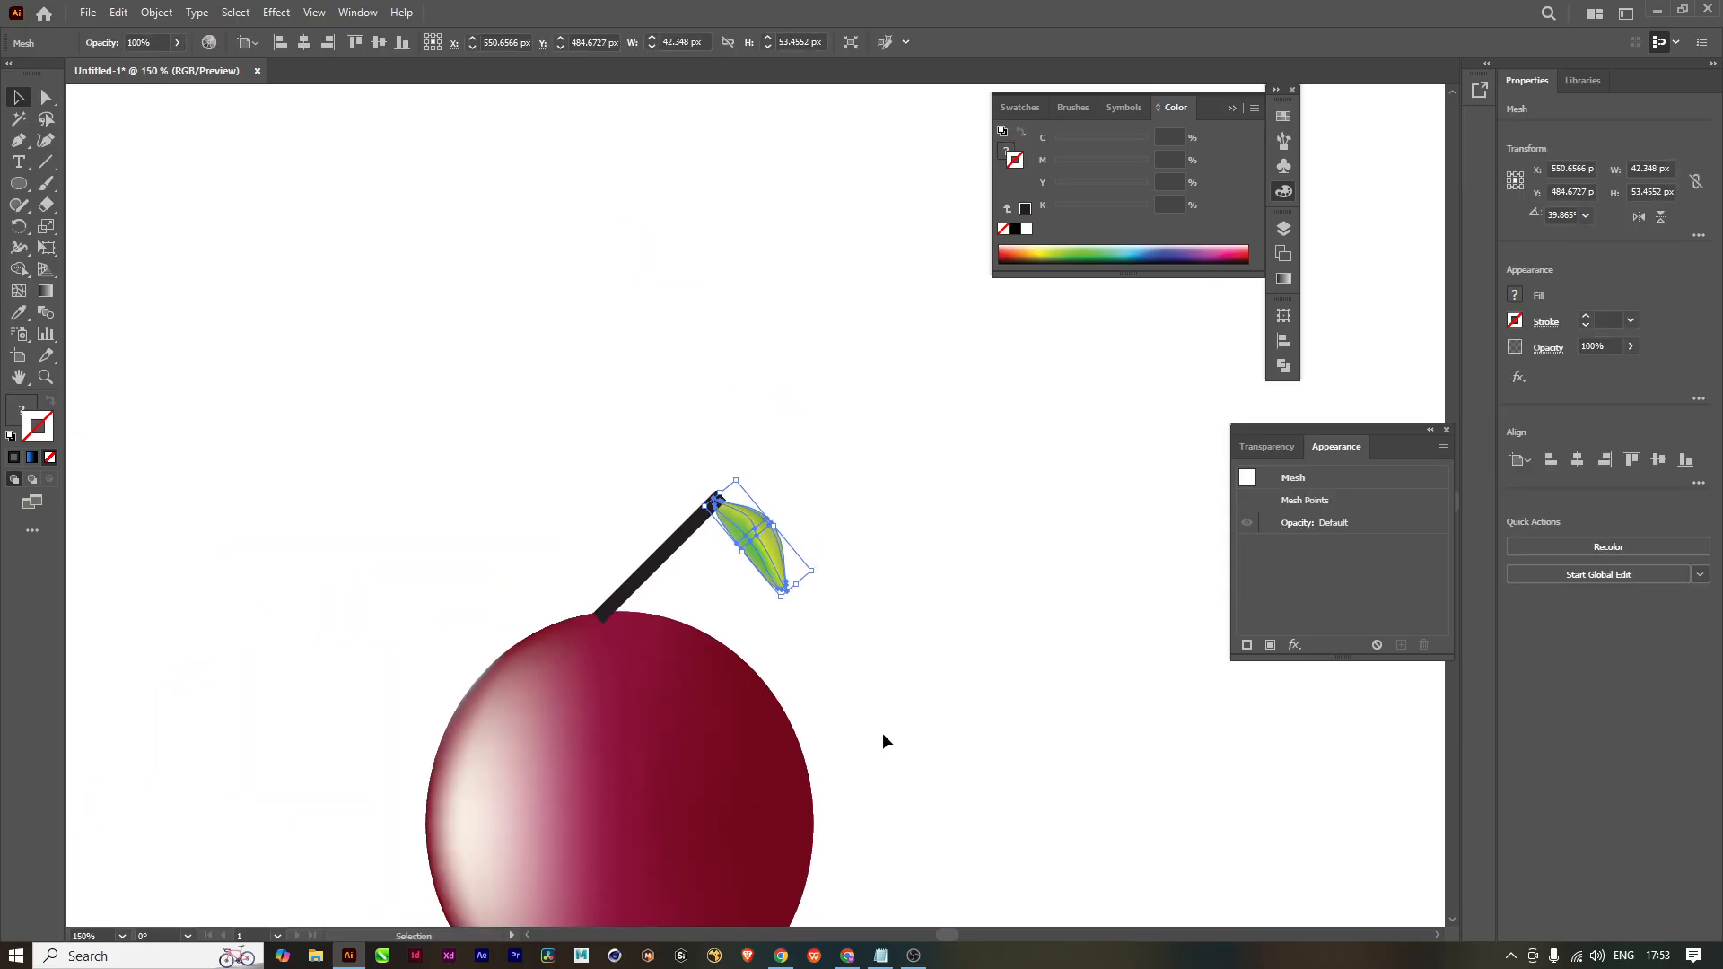
{"action": "left_click_drag", "start_coordinate": [630, 565], "coordinate": [660, 516]}
{"action": "left_click", "coordinate": [883, 676]}
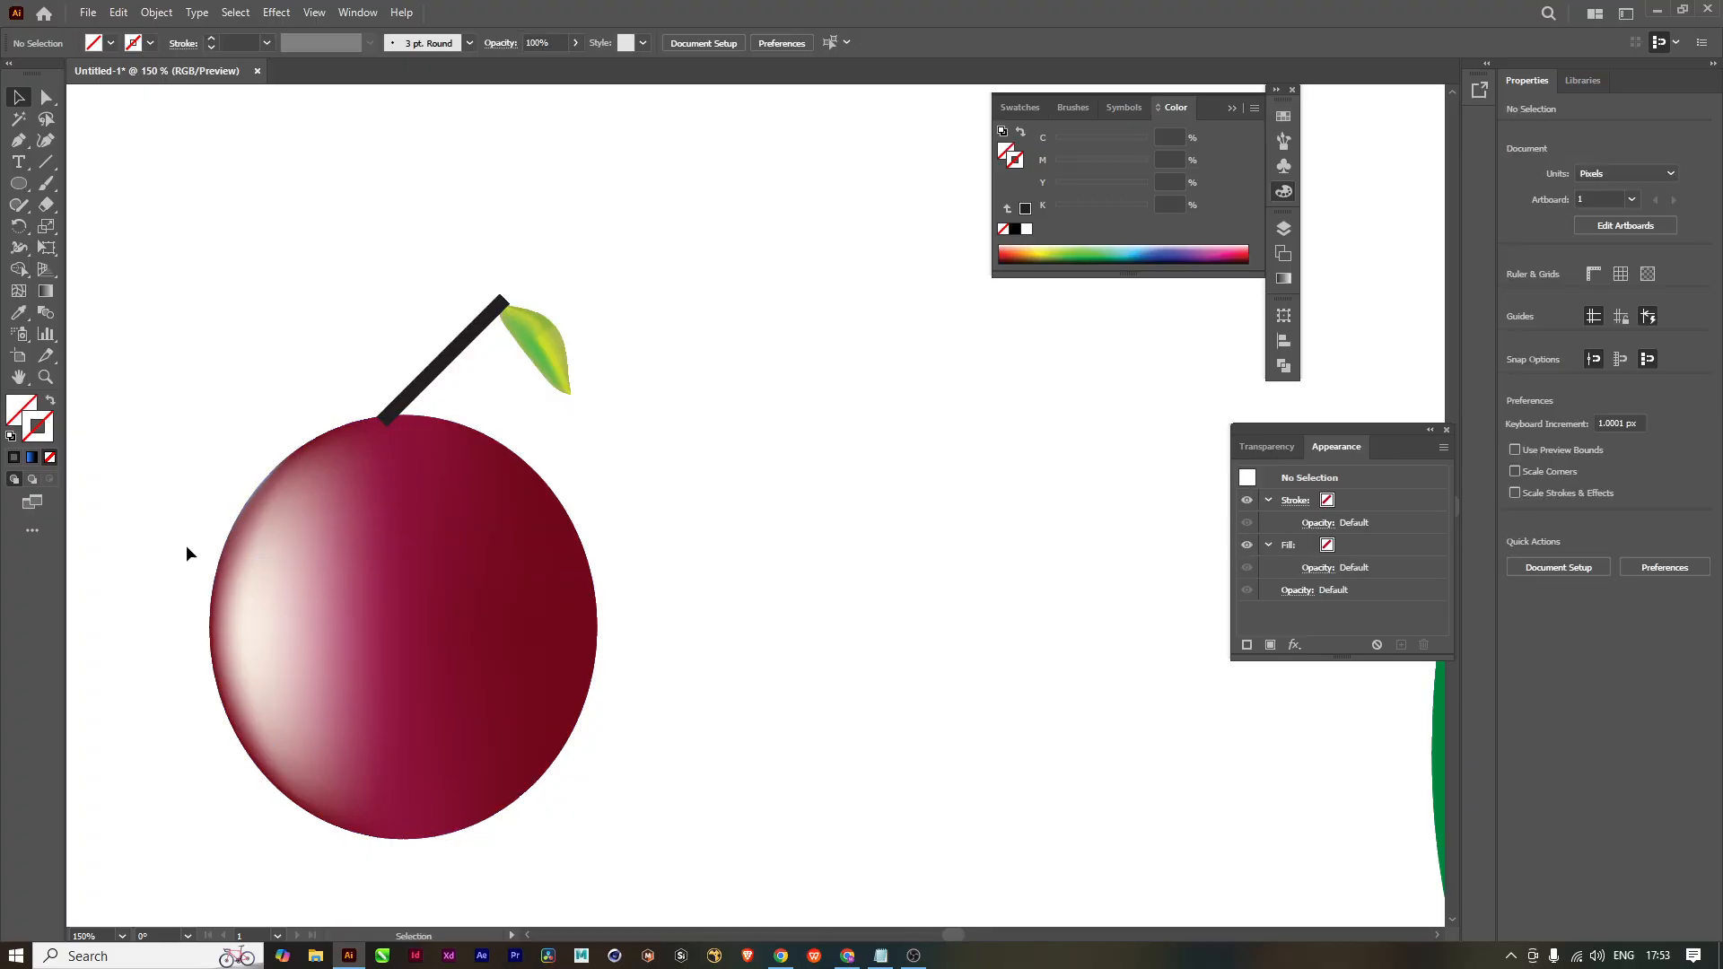
Step: Enlarge the leaf on the crimson fruit's stem to about 80 by 100 px
{"action": "left_click", "coordinate": [554, 352]}
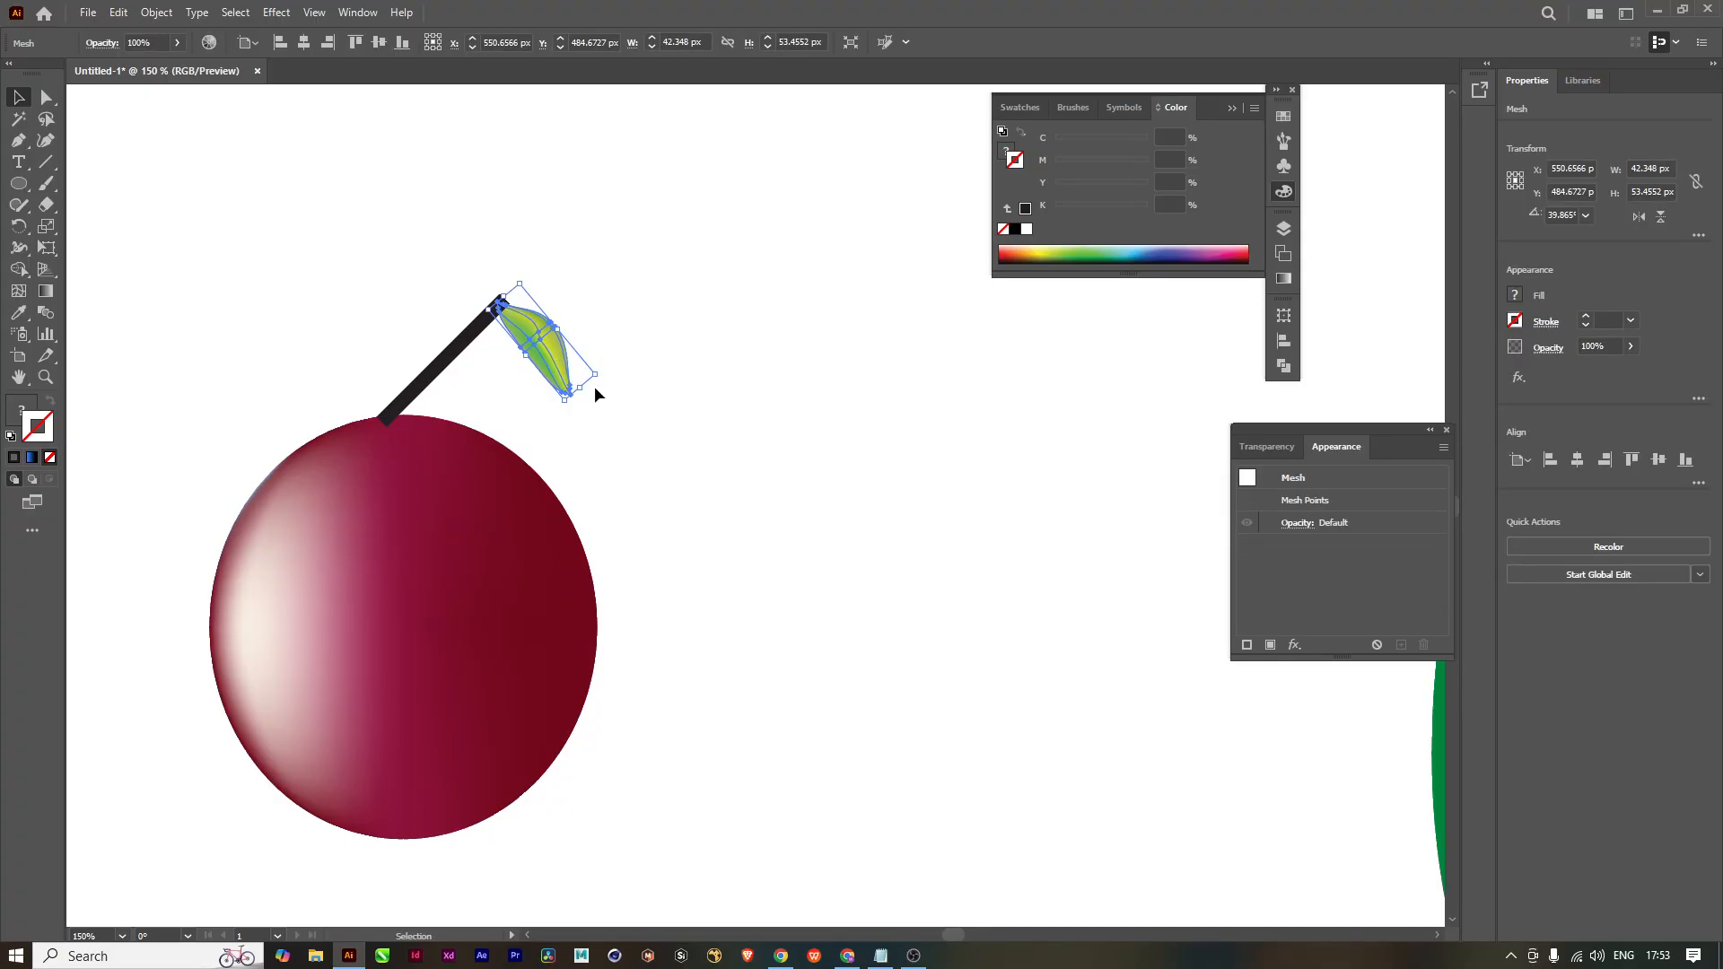
{"action": "mouse_move", "coordinate": [597, 373]}
{"action": "left_mouse_down"}
{"action": "mouse_move", "coordinate": [661, 393]}
{"action": "mouse_move", "coordinate": [580, 391]}
{"action": "mouse_move", "coordinate": [596, 388]}
{"action": "left_mouse_up"}
{"action": "scroll", "coordinate": [593, 575], "scroll_direction": "down", "scroll_amount": 3}
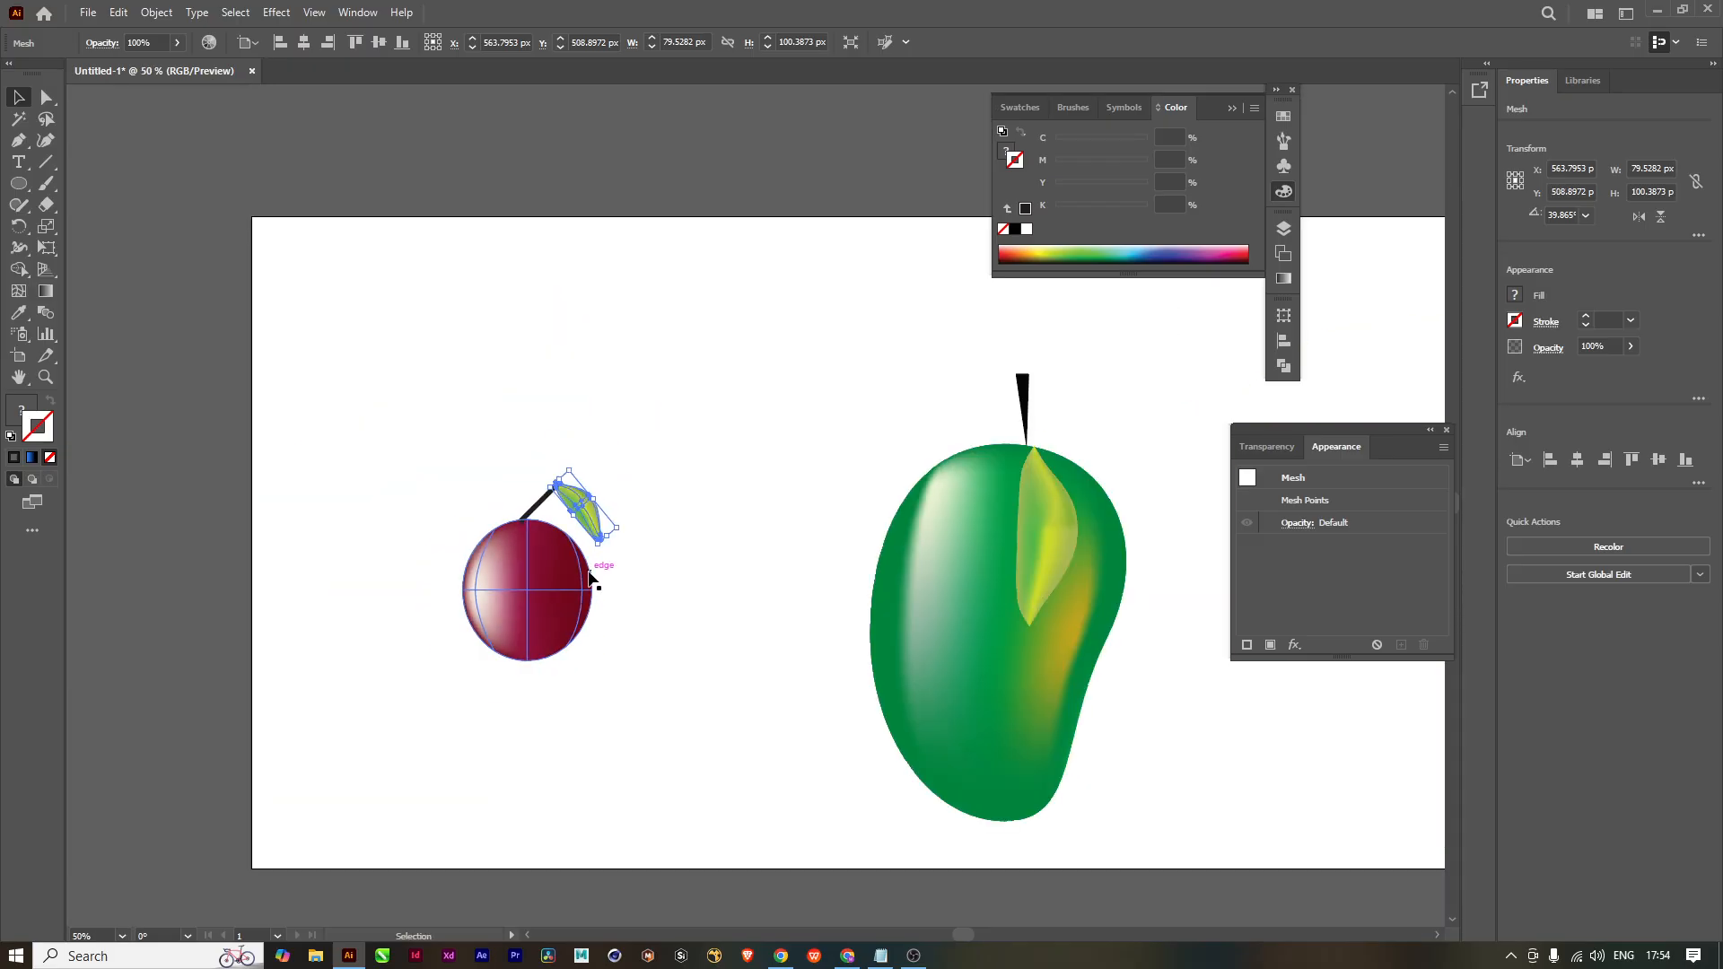
Step: Duplicate the crimson fruit and its stem to the lower right so the copy touches the original fruit's side
{"action": "scroll", "coordinate": [593, 575], "scroll_direction": "up", "scroll_amount": 3}
{"action": "left_click", "coordinate": [492, 575]}
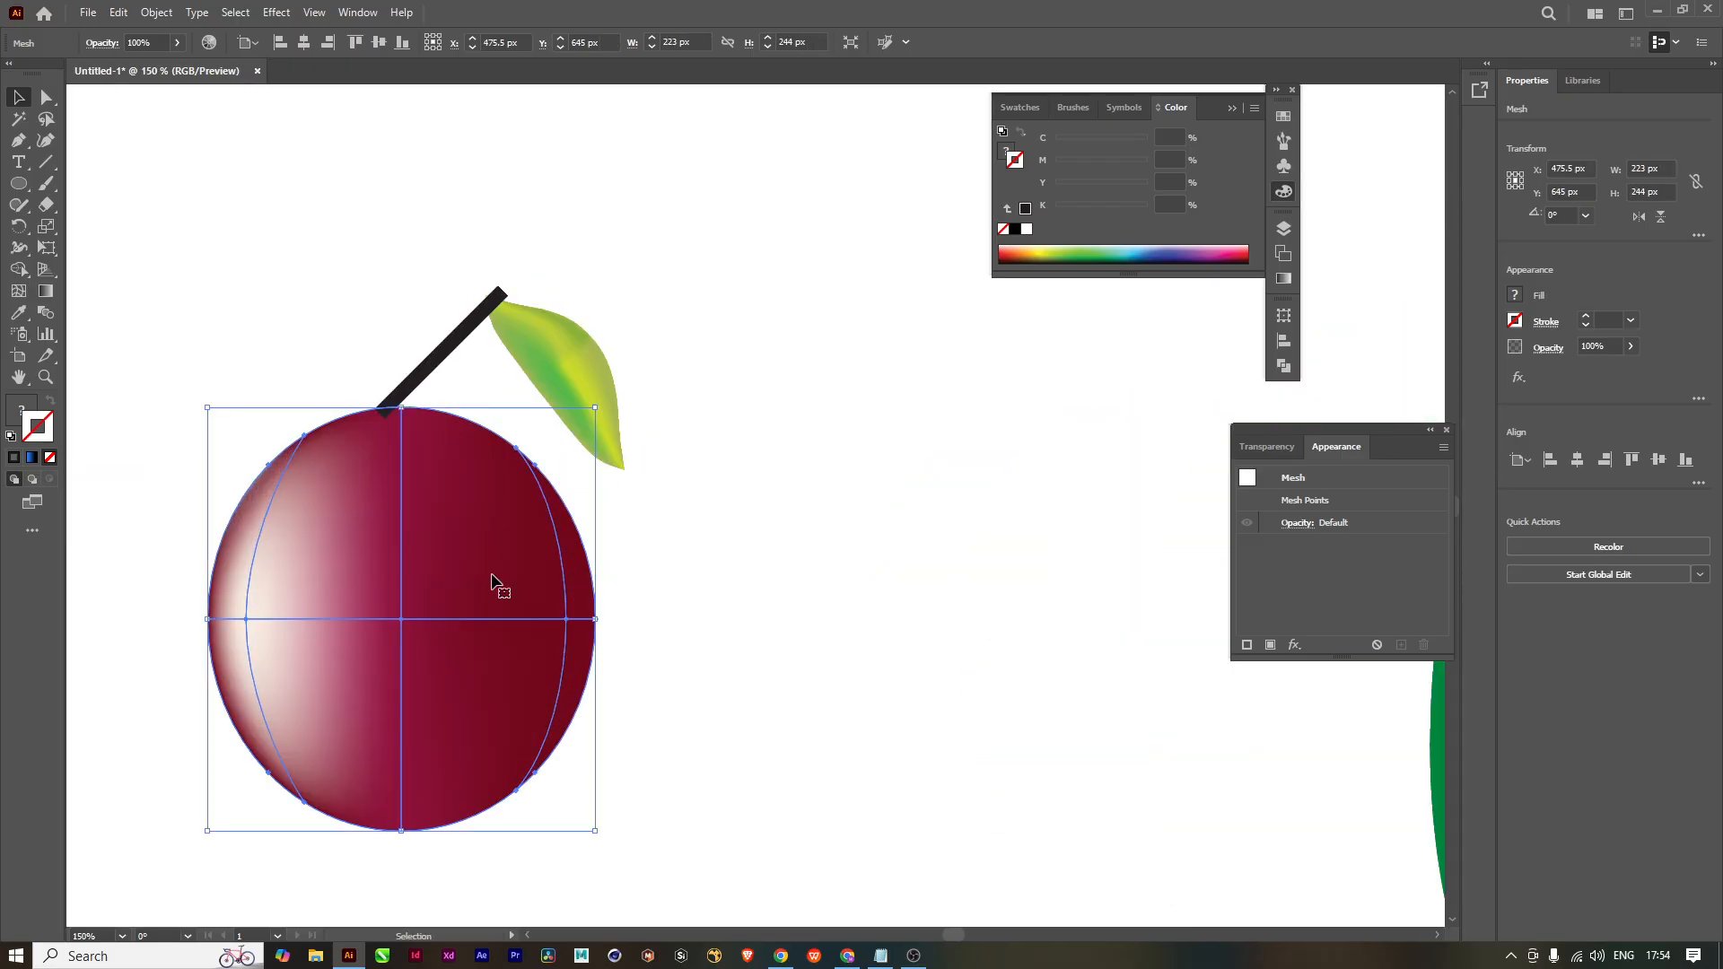
{"action": "left_click_drag", "start_coordinate": [492, 581], "coordinate": [869, 666]}
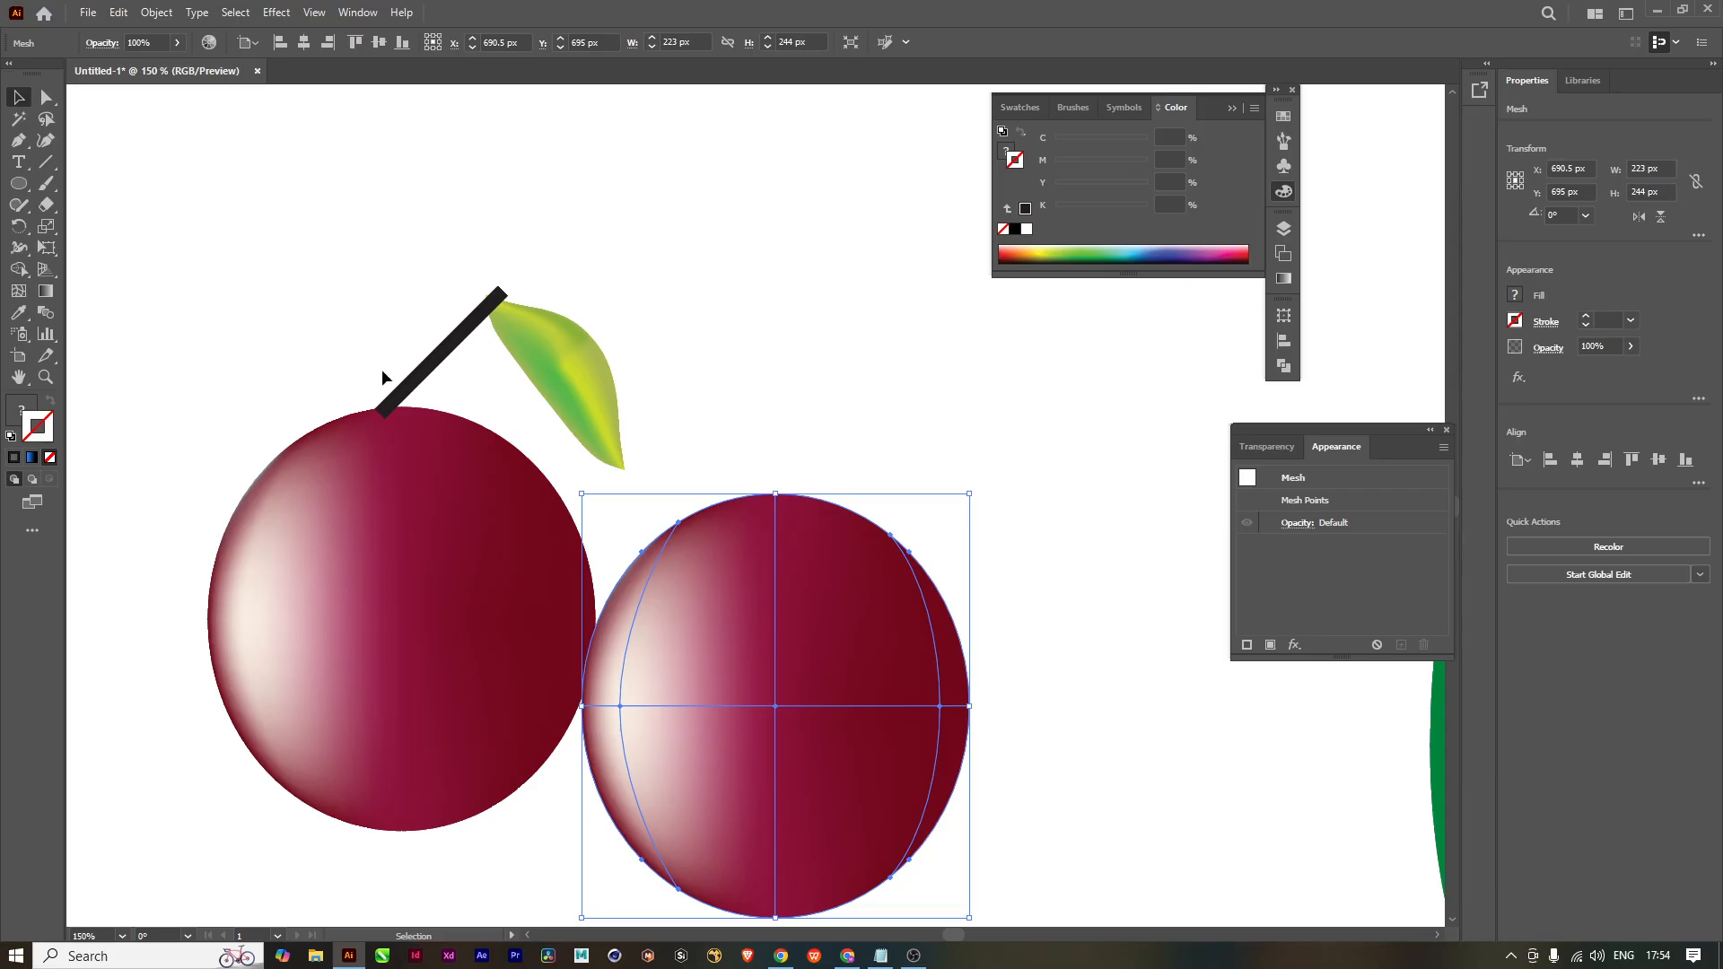
{"action": "left_click", "coordinate": [412, 388]}
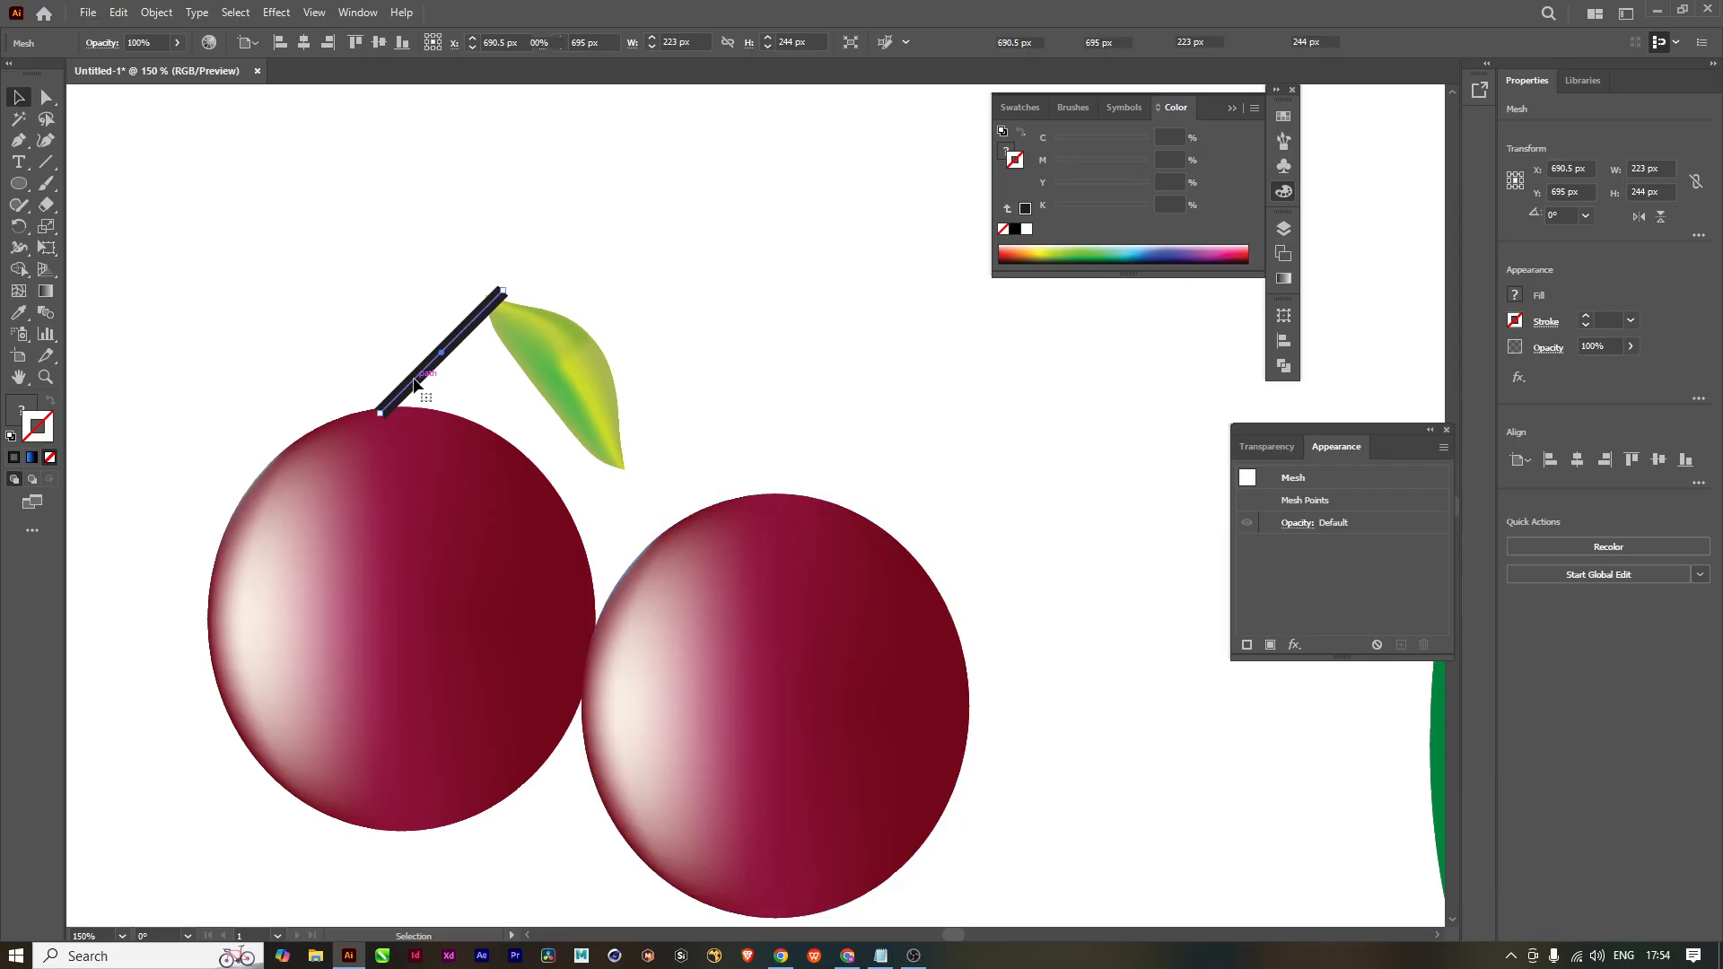
{"action": "left_click_drag", "start_coordinate": [423, 391], "coordinate": [809, 469]}
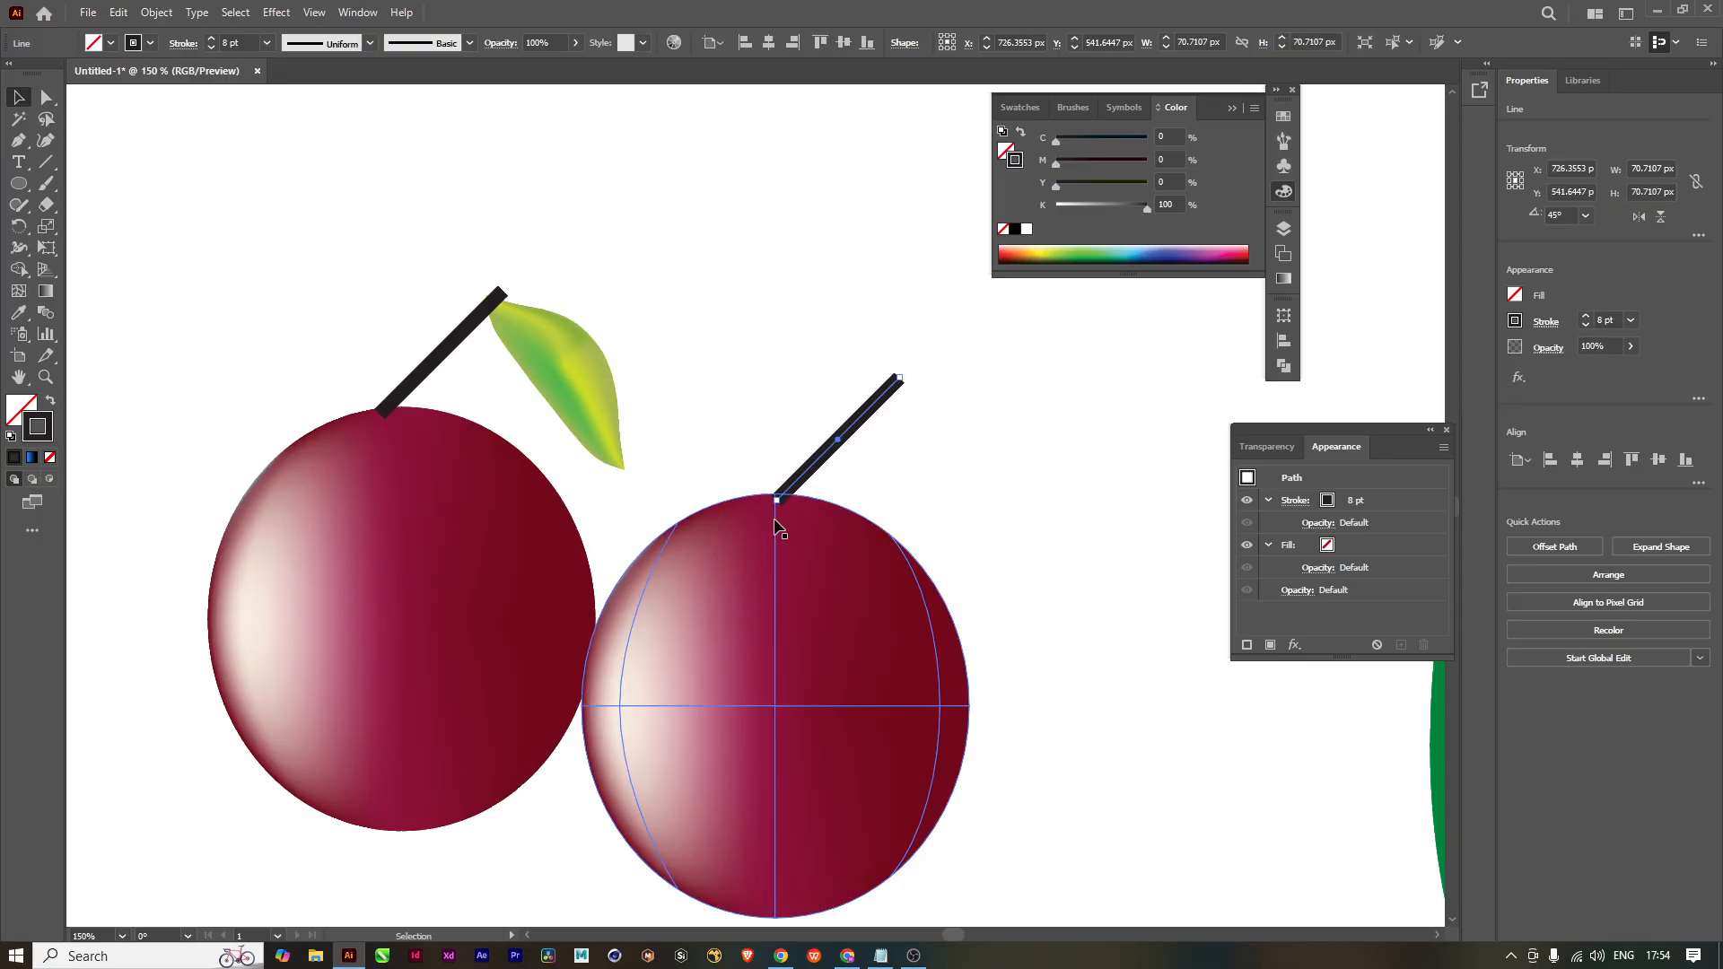
{"action": "scroll", "coordinate": [677, 704], "scroll_direction": "down", "scroll_amount": 4}
{"action": "scroll", "coordinate": [677, 704], "scroll_direction": "up", "scroll_amount": 4}
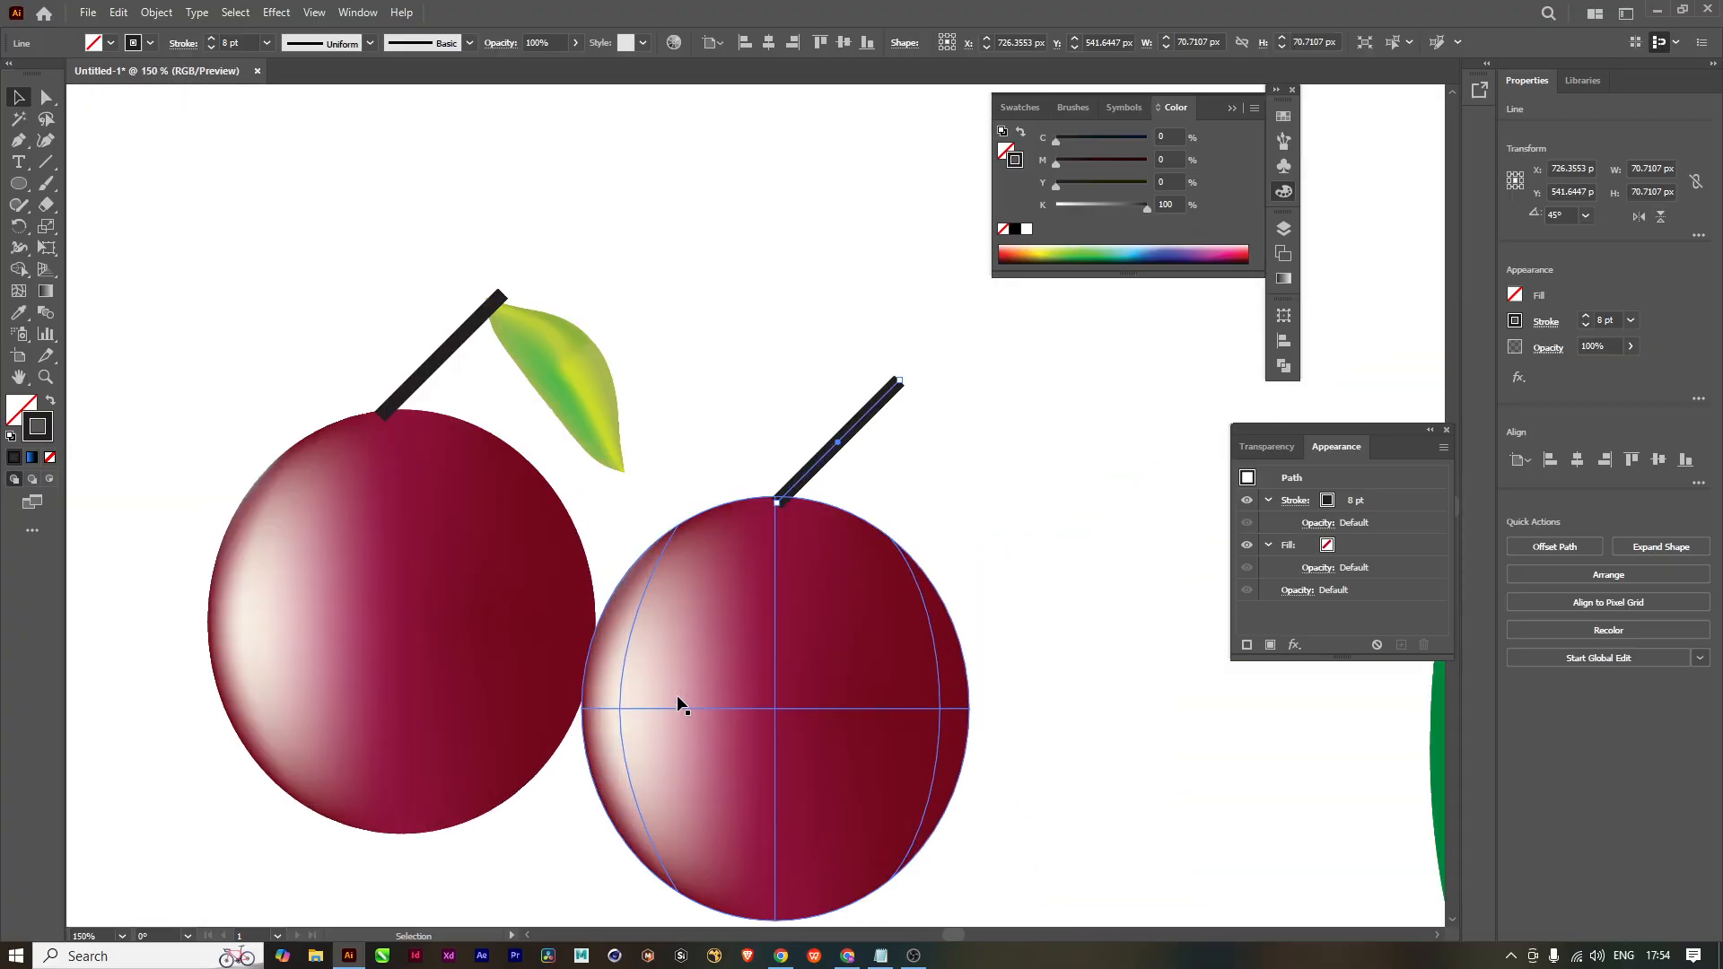
Step: Place a copy of the small green leaf at the upper end of the second fruit's stem
{"action": "left_click_drag", "start_coordinate": [597, 397], "coordinate": [1003, 485]}
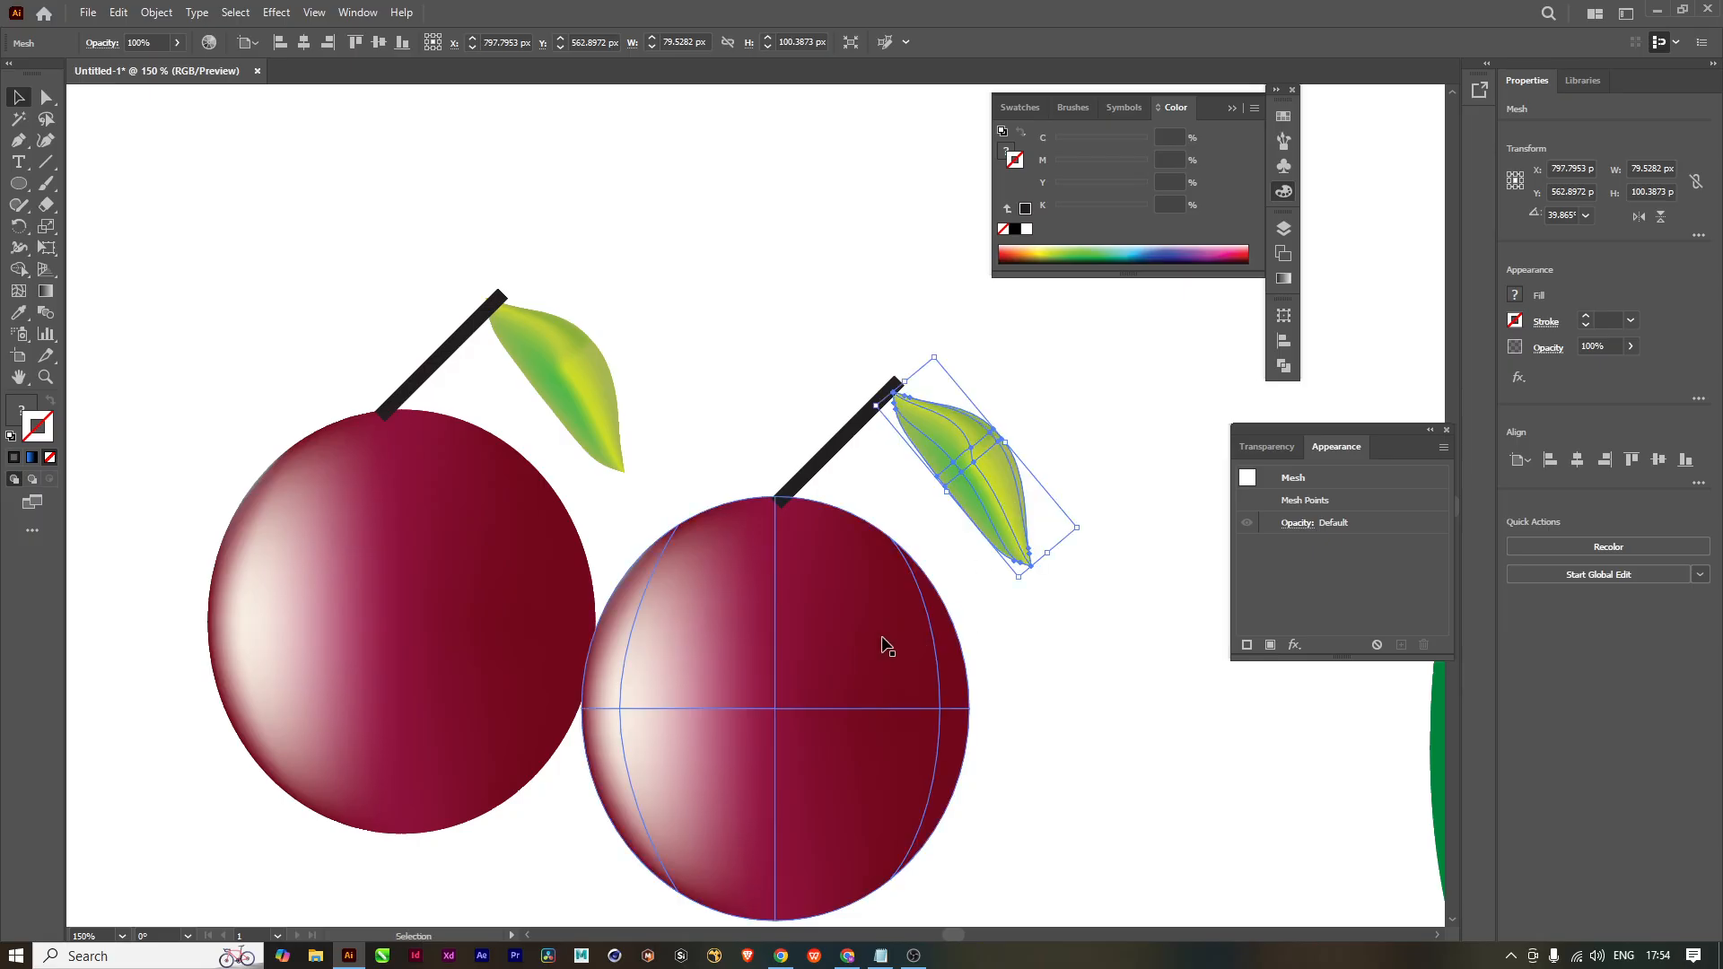
{"action": "scroll", "coordinate": [885, 646], "scroll_direction": "down", "scroll_amount": 3}
{"action": "left_click", "coordinate": [1018, 766]}
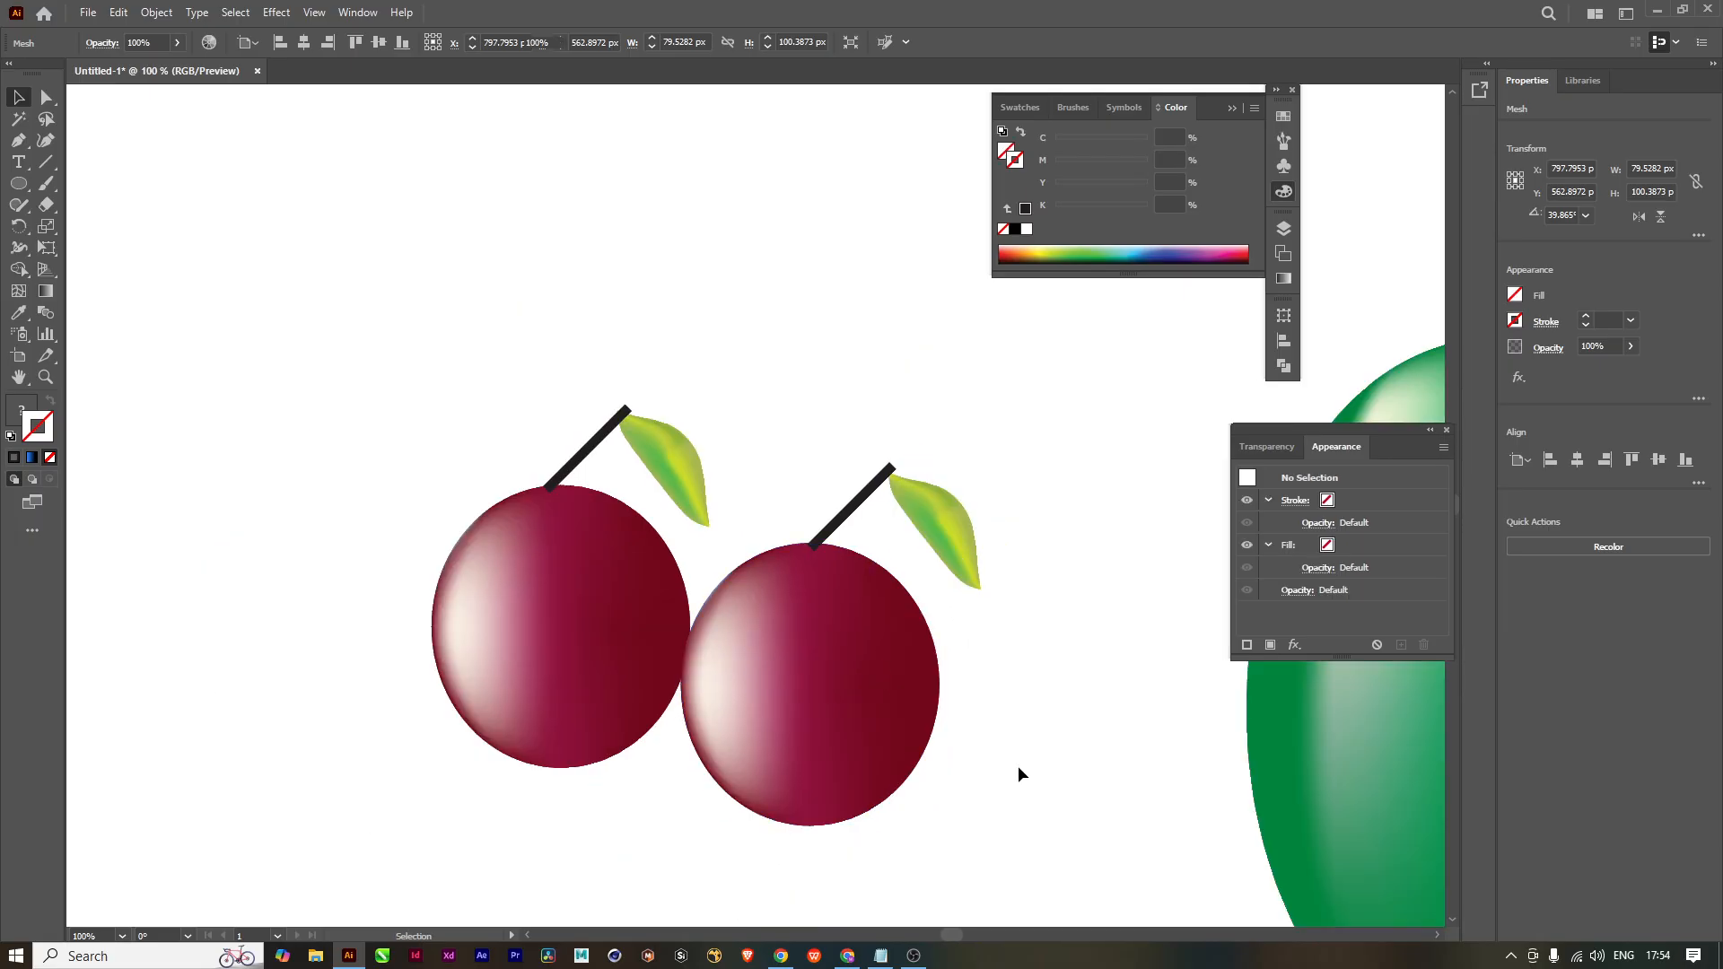
Step: Copy the first crimson fruit with its stem and leaf, and arrange two much smaller copies beneath the pair
{"action": "scroll", "coordinate": [858, 762], "scroll_direction": "down", "scroll_amount": 5}
{"action": "key", "text": "space"}
{"action": "left_click_drag", "start_coordinate": [789, 808], "coordinate": [628, 723]}
{"action": "scroll", "coordinate": [631, 723], "scroll_direction": "up", "scroll_amount": 1}
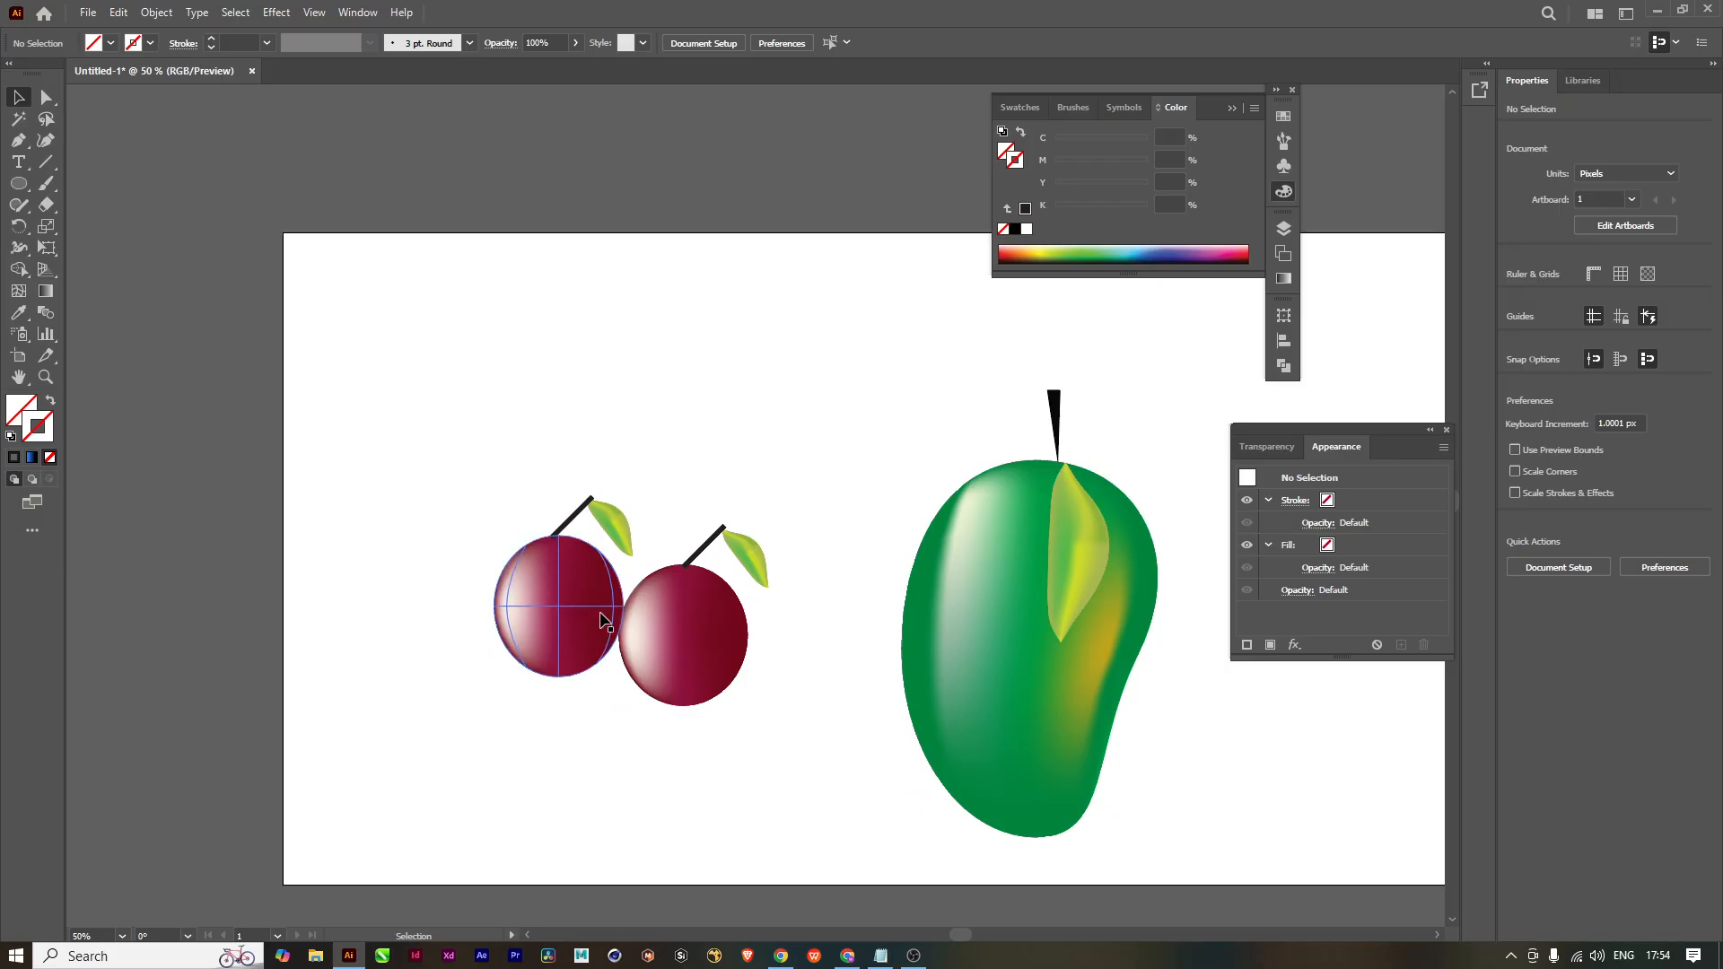
{"action": "left_click", "coordinate": [591, 640]}
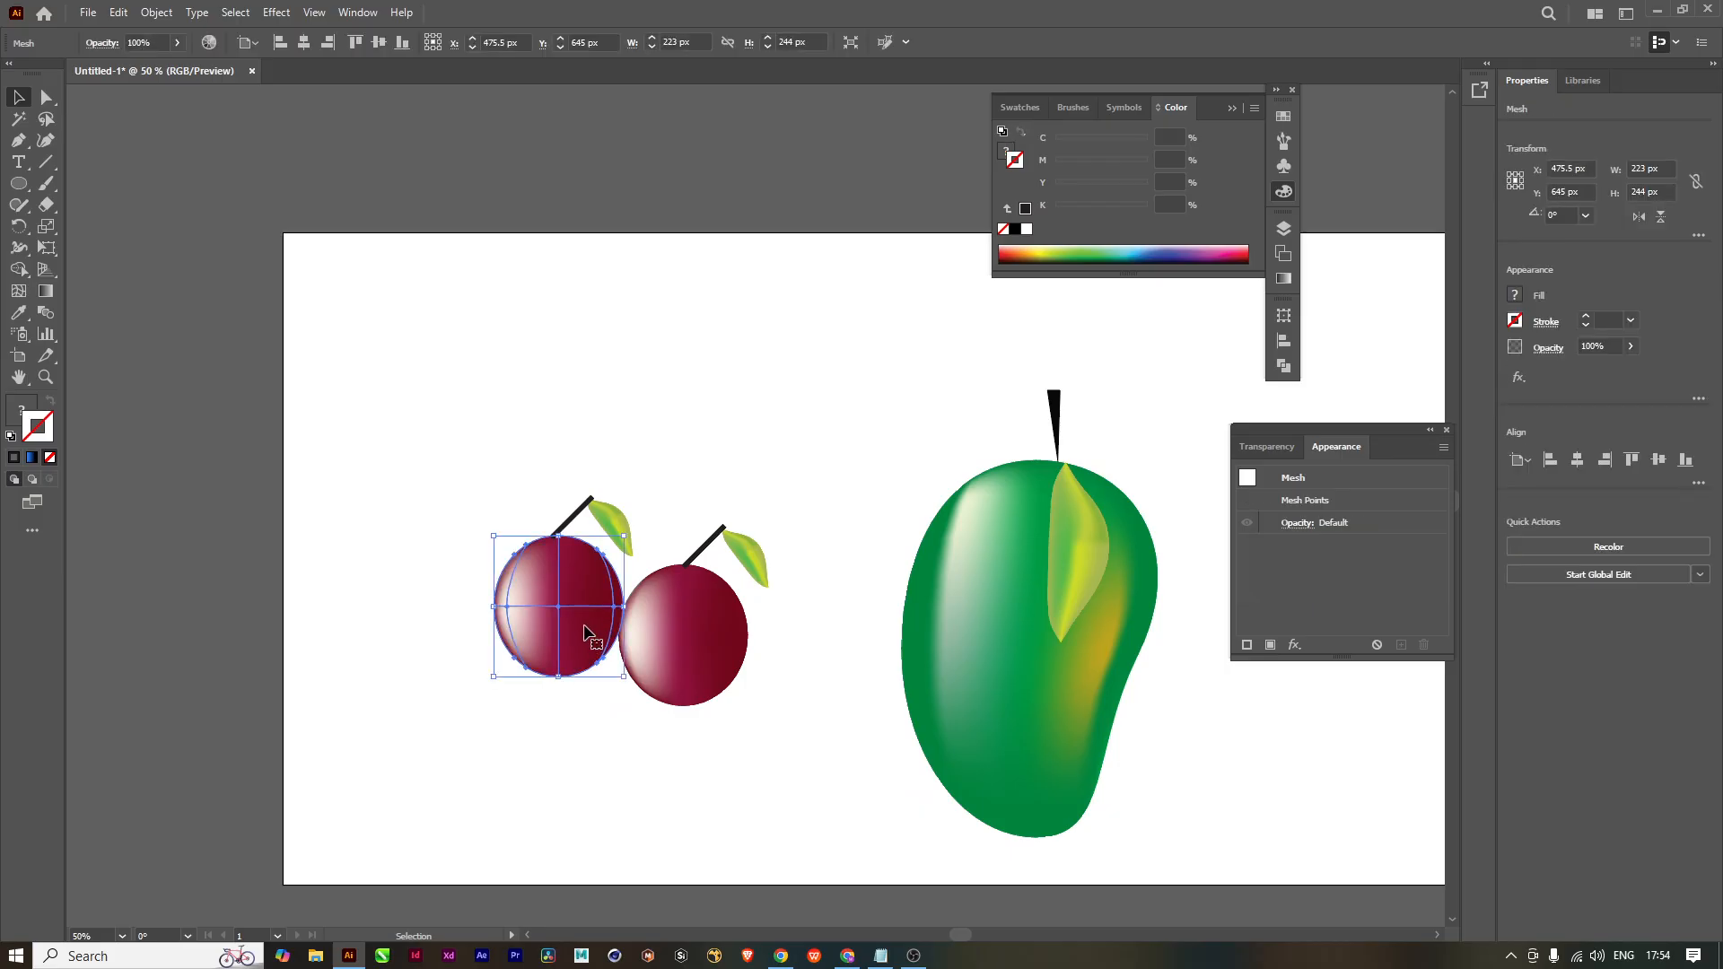
{"action": "left_click", "coordinate": [576, 522], "text": "shift"}
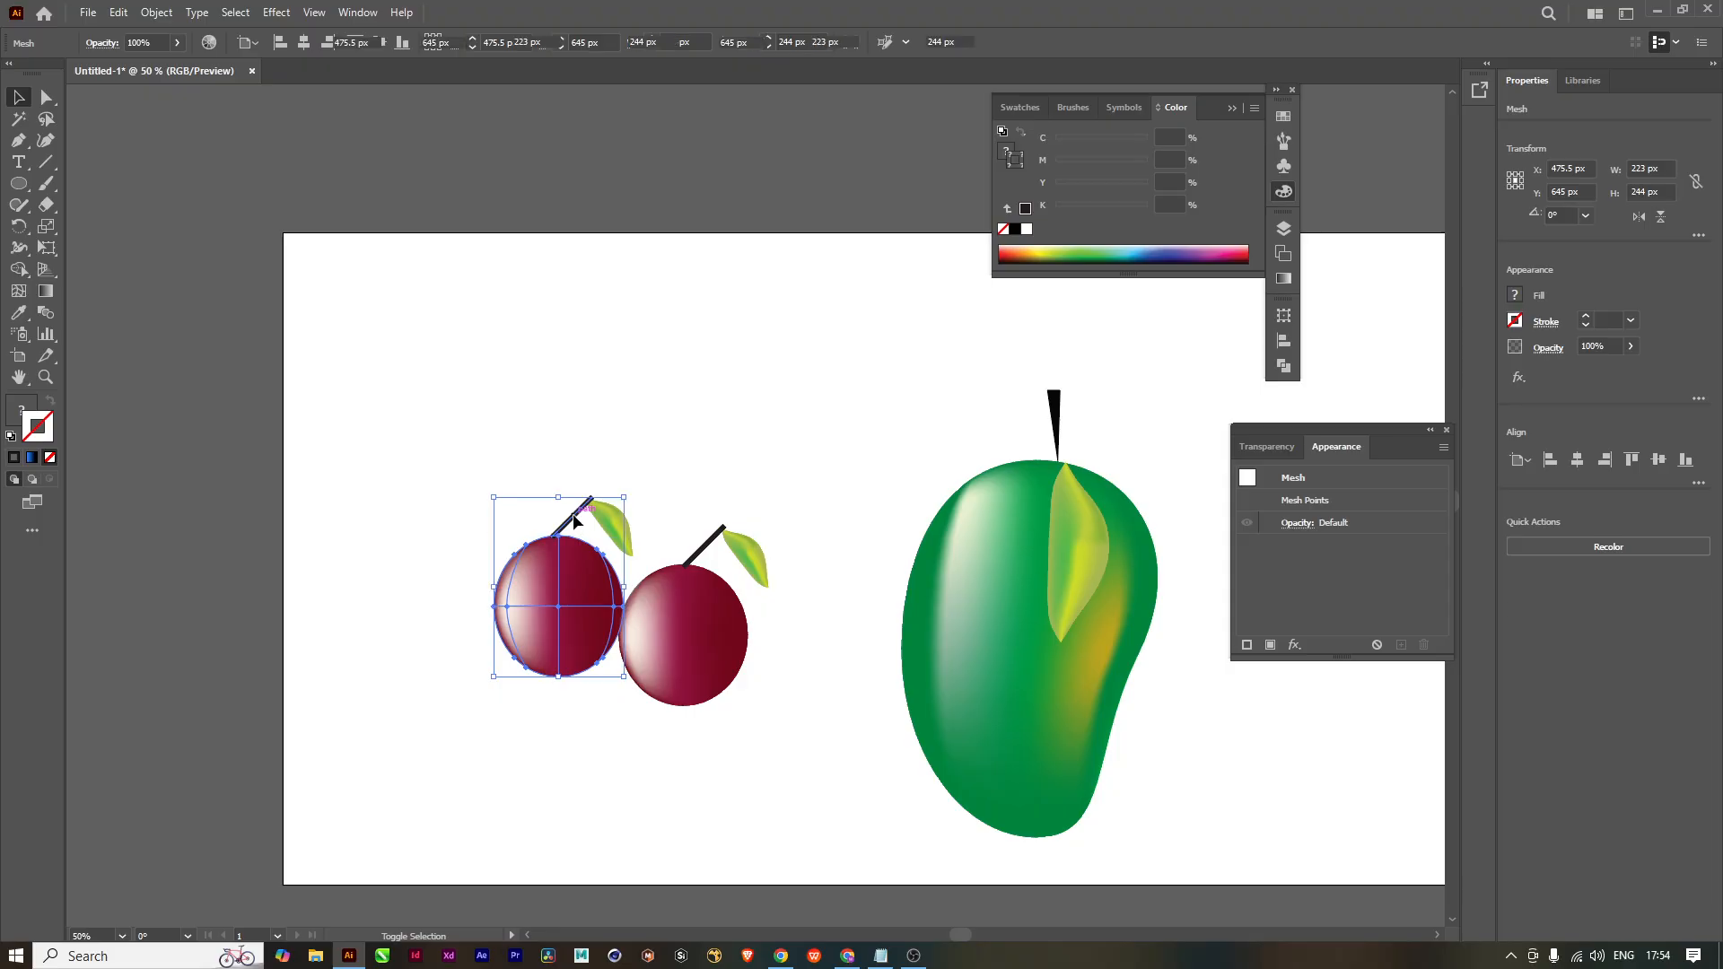
{"action": "left_click", "coordinate": [610, 528], "text": "shift"}
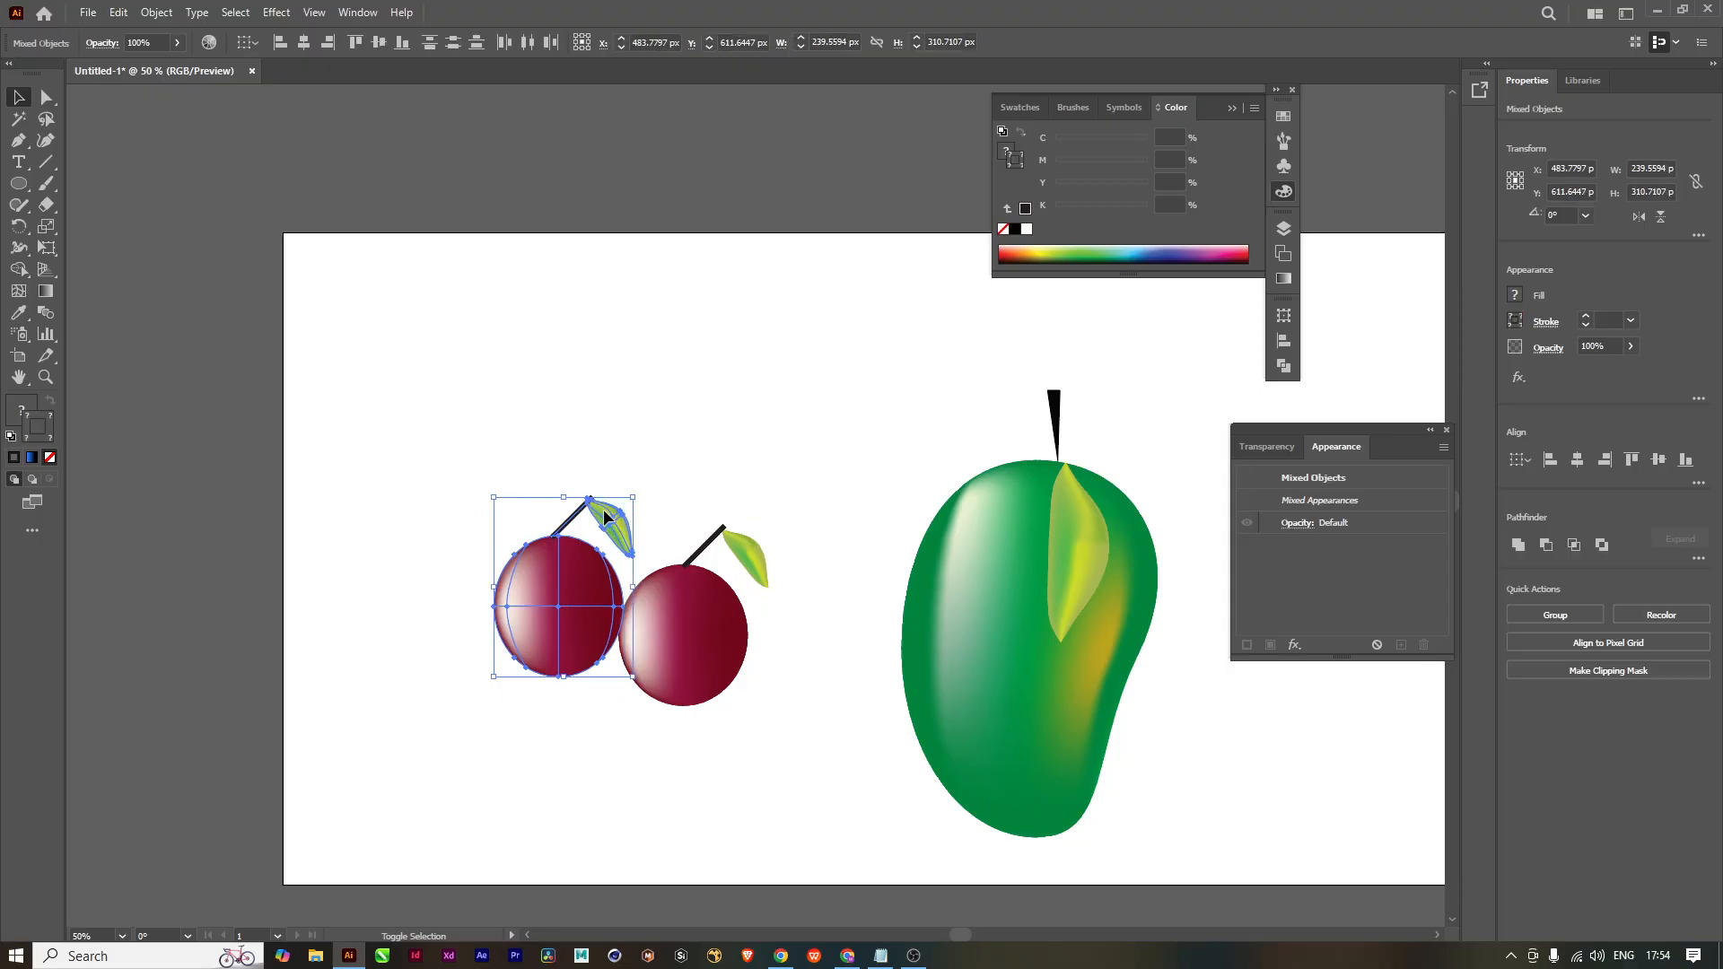
{"action": "left_click_drag", "start_coordinate": [593, 640], "coordinate": [635, 735]}
{"action": "left_click", "coordinate": [709, 806]}
{"action": "scroll", "coordinate": [781, 827], "scroll_direction": "down", "scroll_amount": 1}
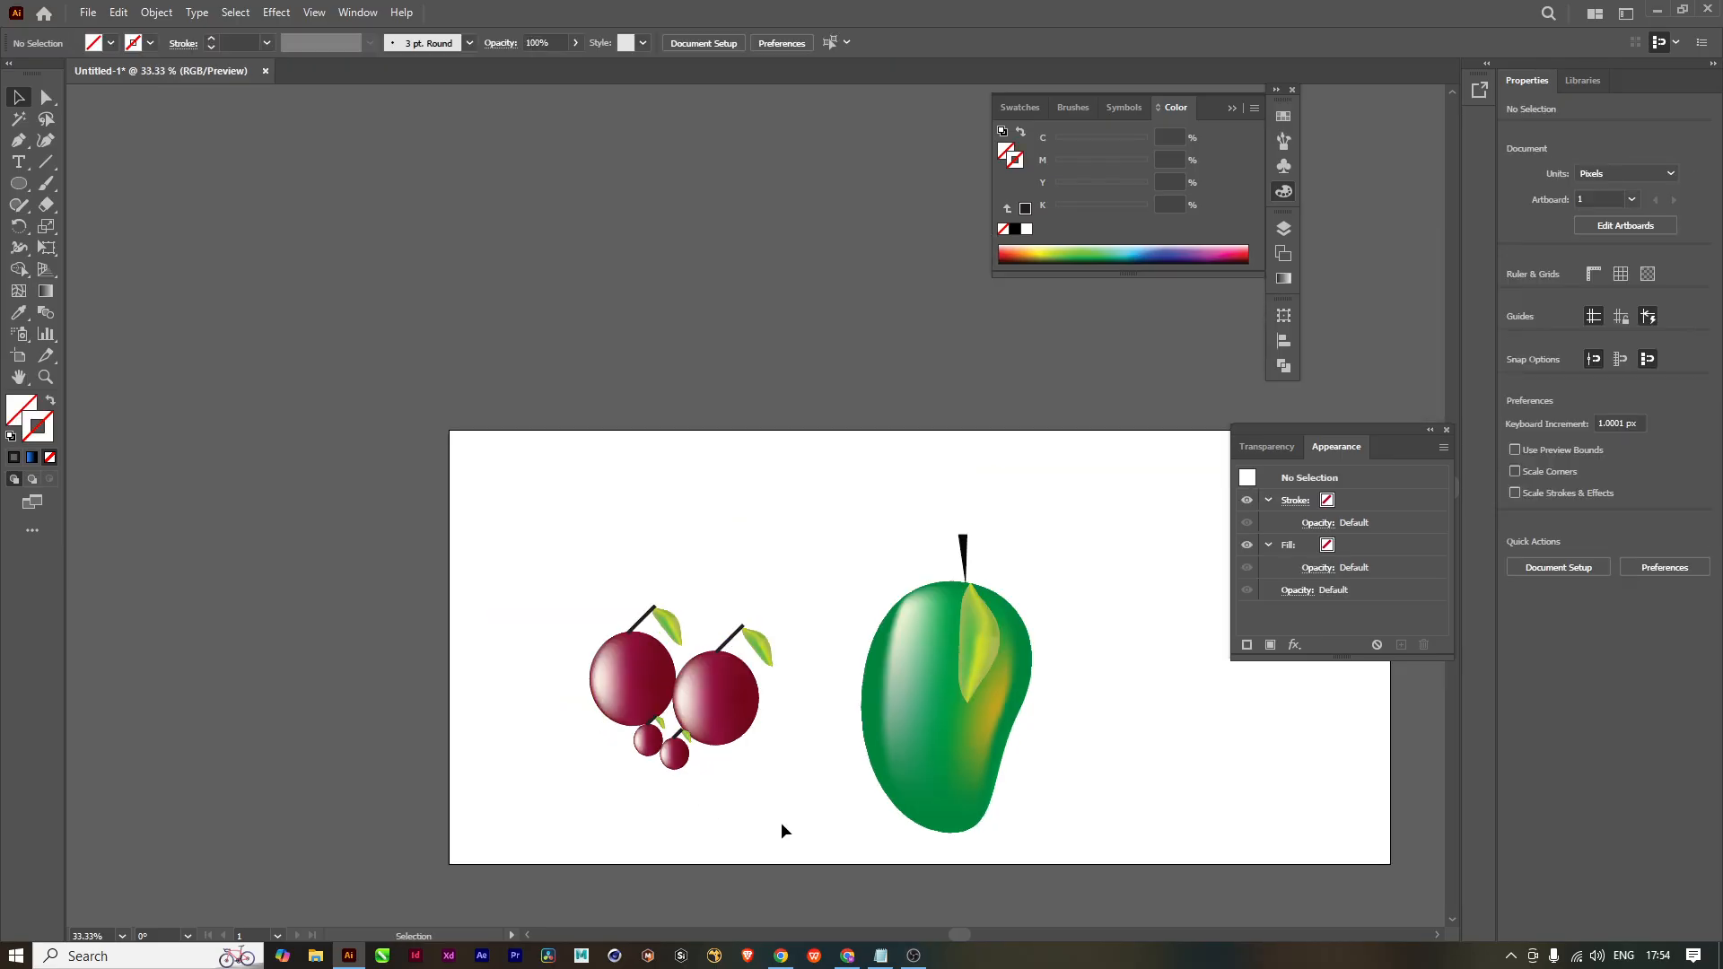
{"action": "scroll", "coordinate": [781, 827], "scroll_direction": "up", "scroll_amount": 2}
{"action": "scroll", "coordinate": [780, 827], "scroll_direction": "down", "scroll_amount": 1}
{"action": "left_click_drag", "start_coordinate": [1157, 780], "coordinate": [941, 756]}
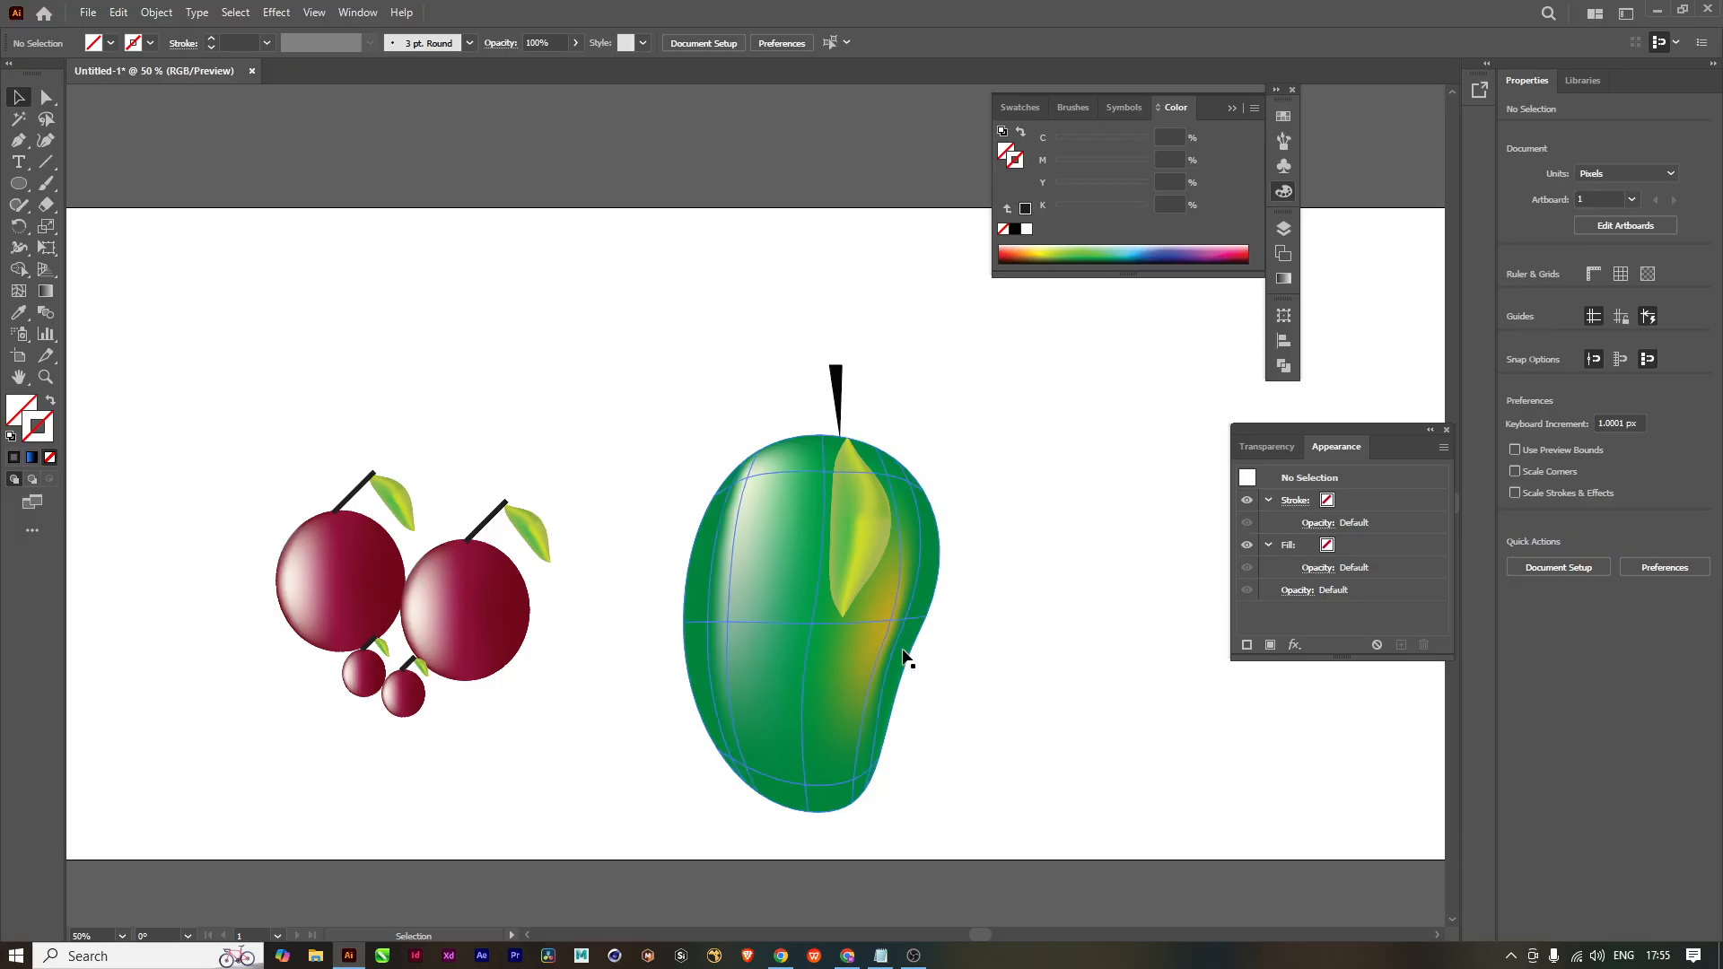
{"action": "scroll", "coordinate": [818, 702], "scroll_direction": "down", "scroll_amount": 2}
{"action": "scroll", "coordinate": [816, 700], "scroll_direction": "up", "scroll_amount": 3}
{"action": "scroll", "coordinate": [1080, 723], "scroll_direction": "left", "scroll_amount": 2}
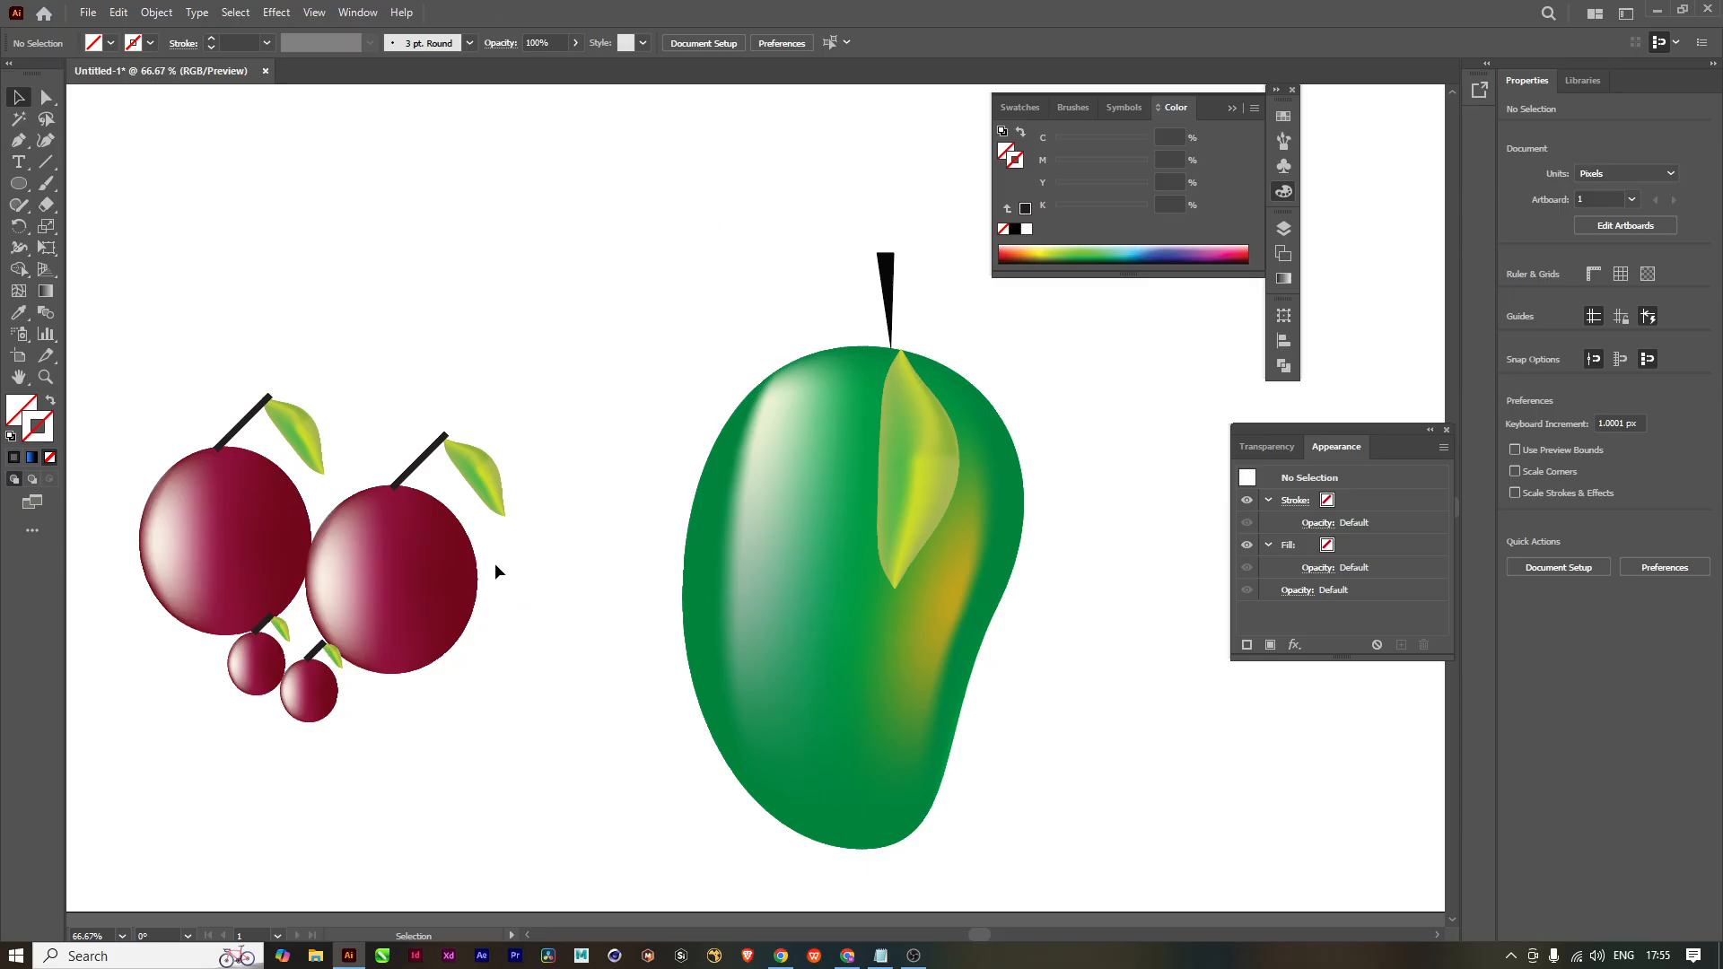
{"action": "scroll", "coordinate": [493, 564], "scroll_direction": "down", "scroll_amount": 3}
{"action": "scroll", "coordinate": [566, 477], "scroll_direction": "up", "scroll_amount": 2}
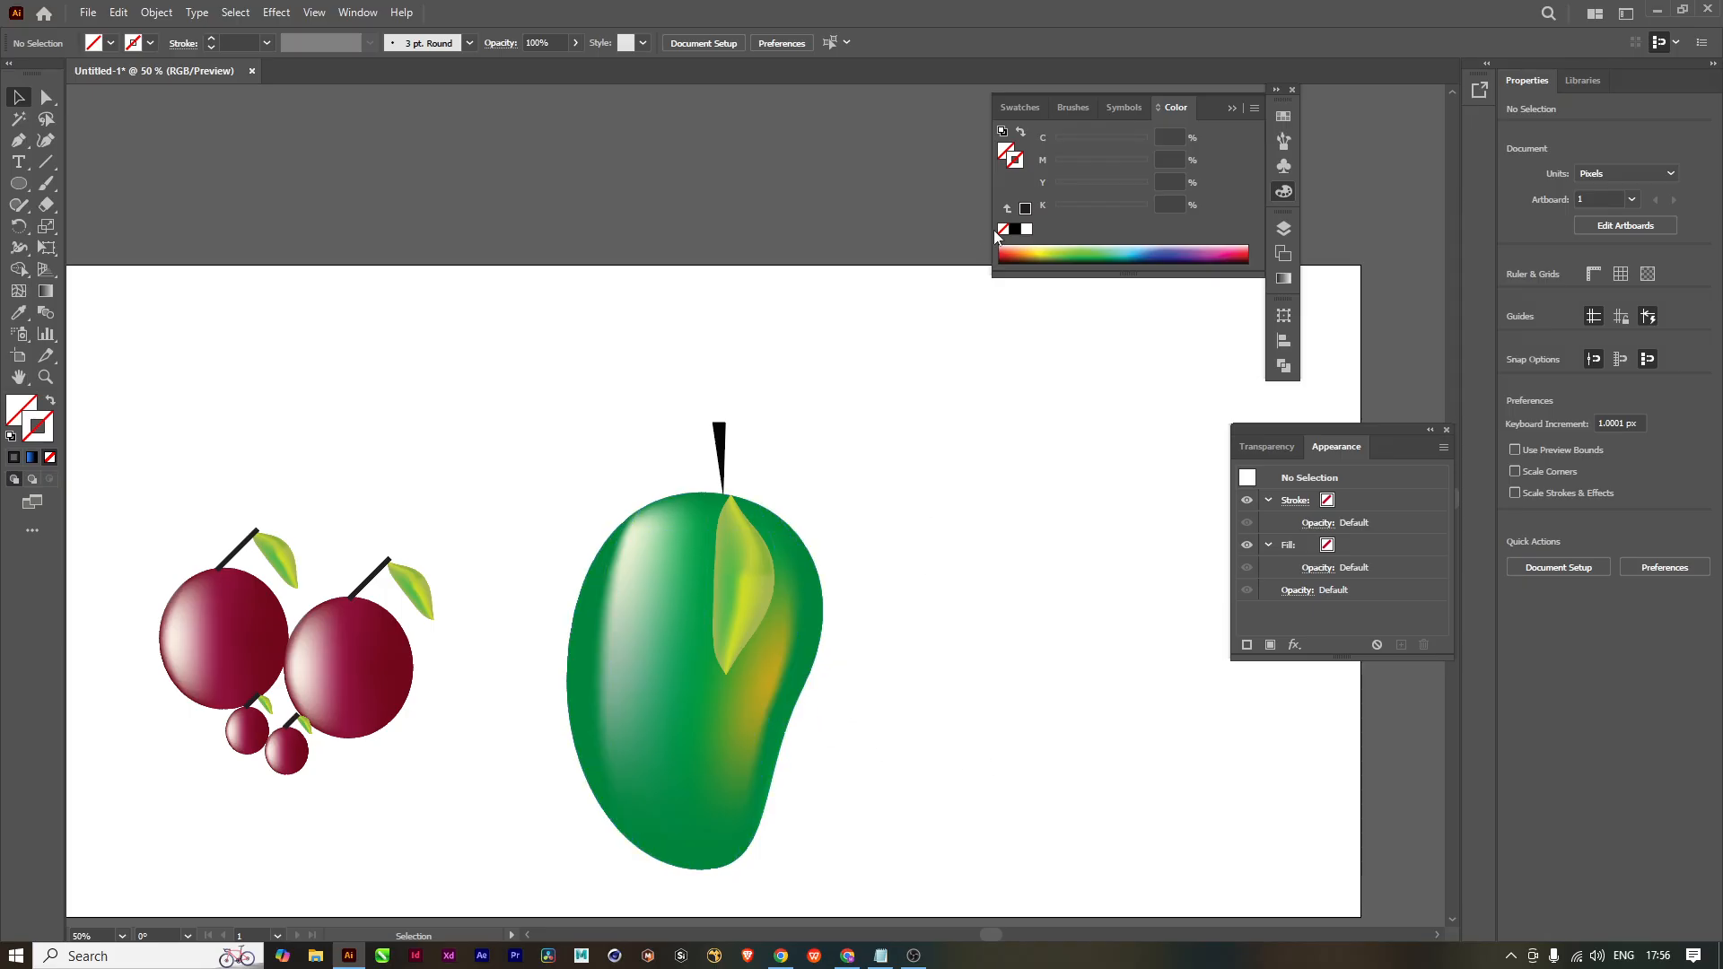
Step: Draw an ellipse about 439 by 421 px in the empty area right of the mango and fill it orange (C 0, M 59, Y 98.43, K 0)
{"action": "left_click_drag", "start_coordinate": [970, 454], "coordinate": [813, 449]}
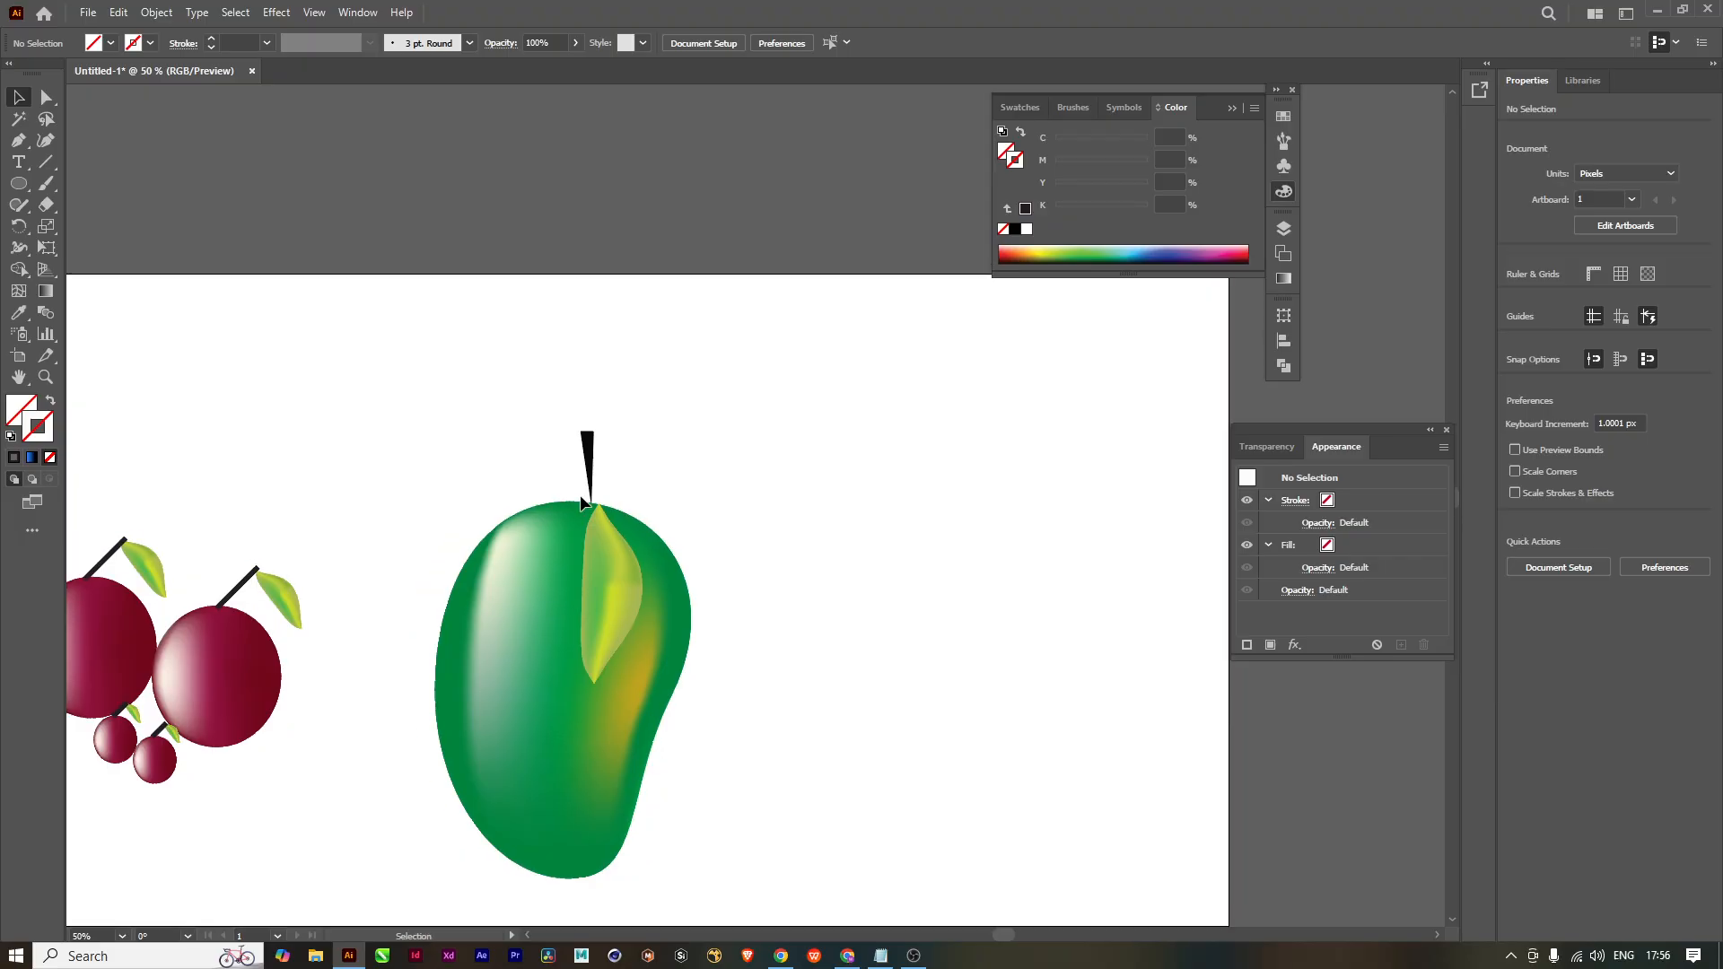
{"action": "left_click_drag", "start_coordinate": [870, 566], "coordinate": [864, 483]}
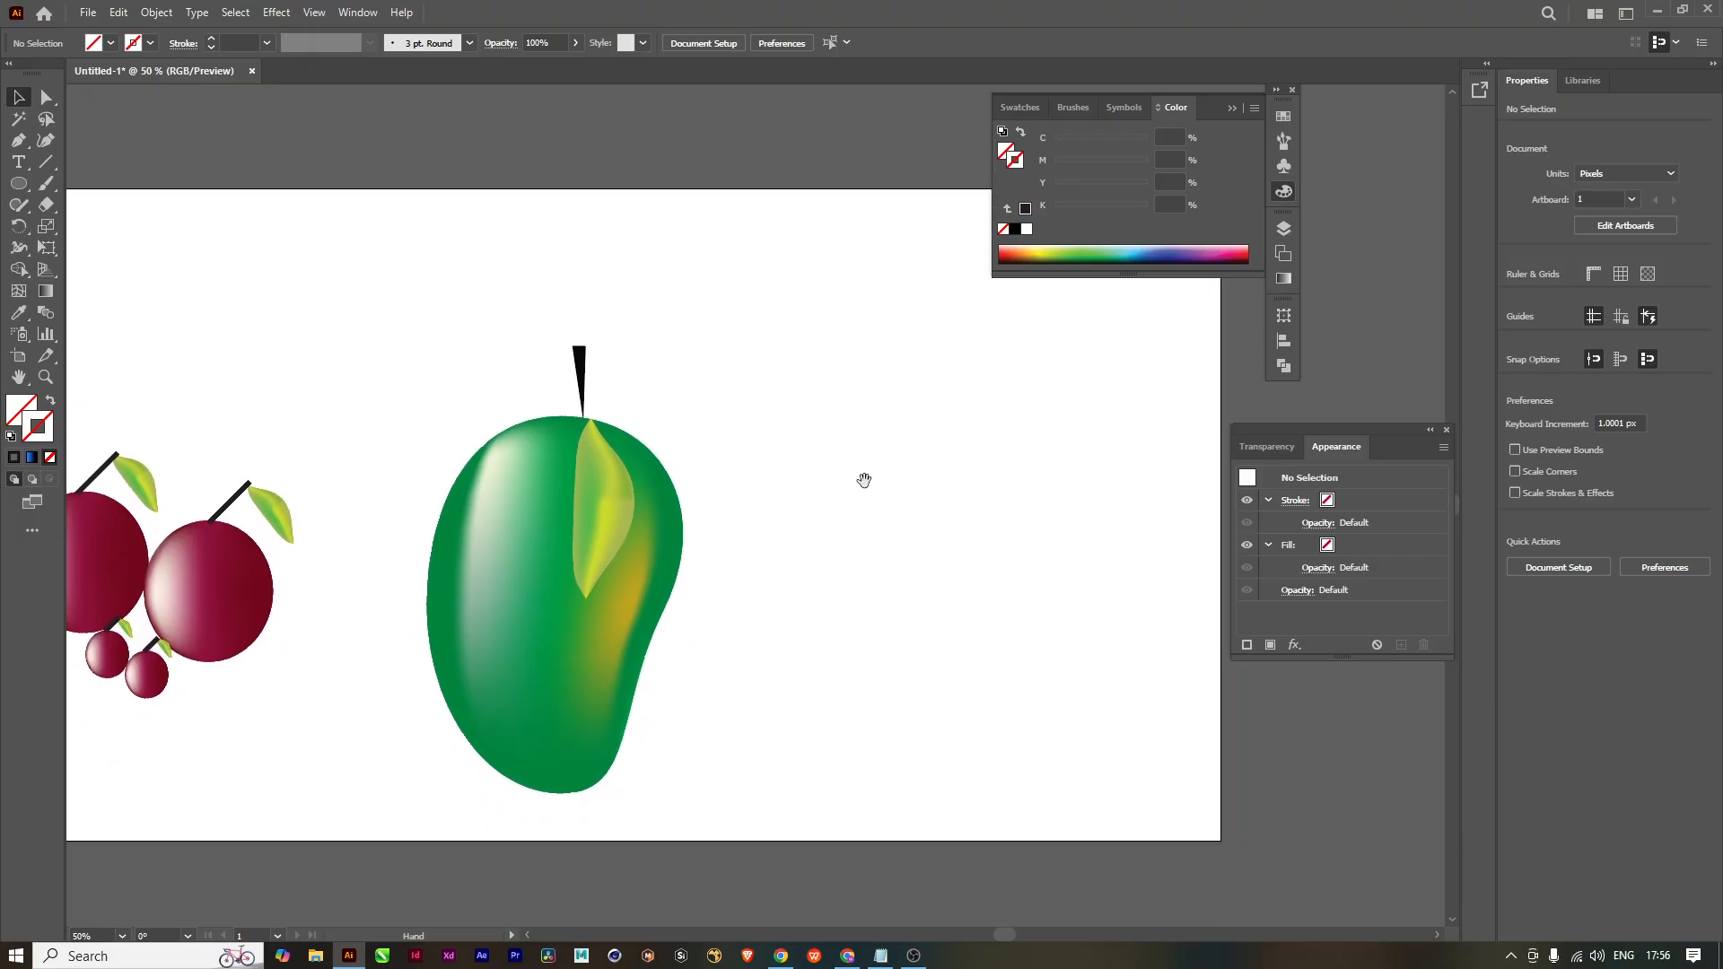
{"action": "left_click", "coordinate": [22, 186]}
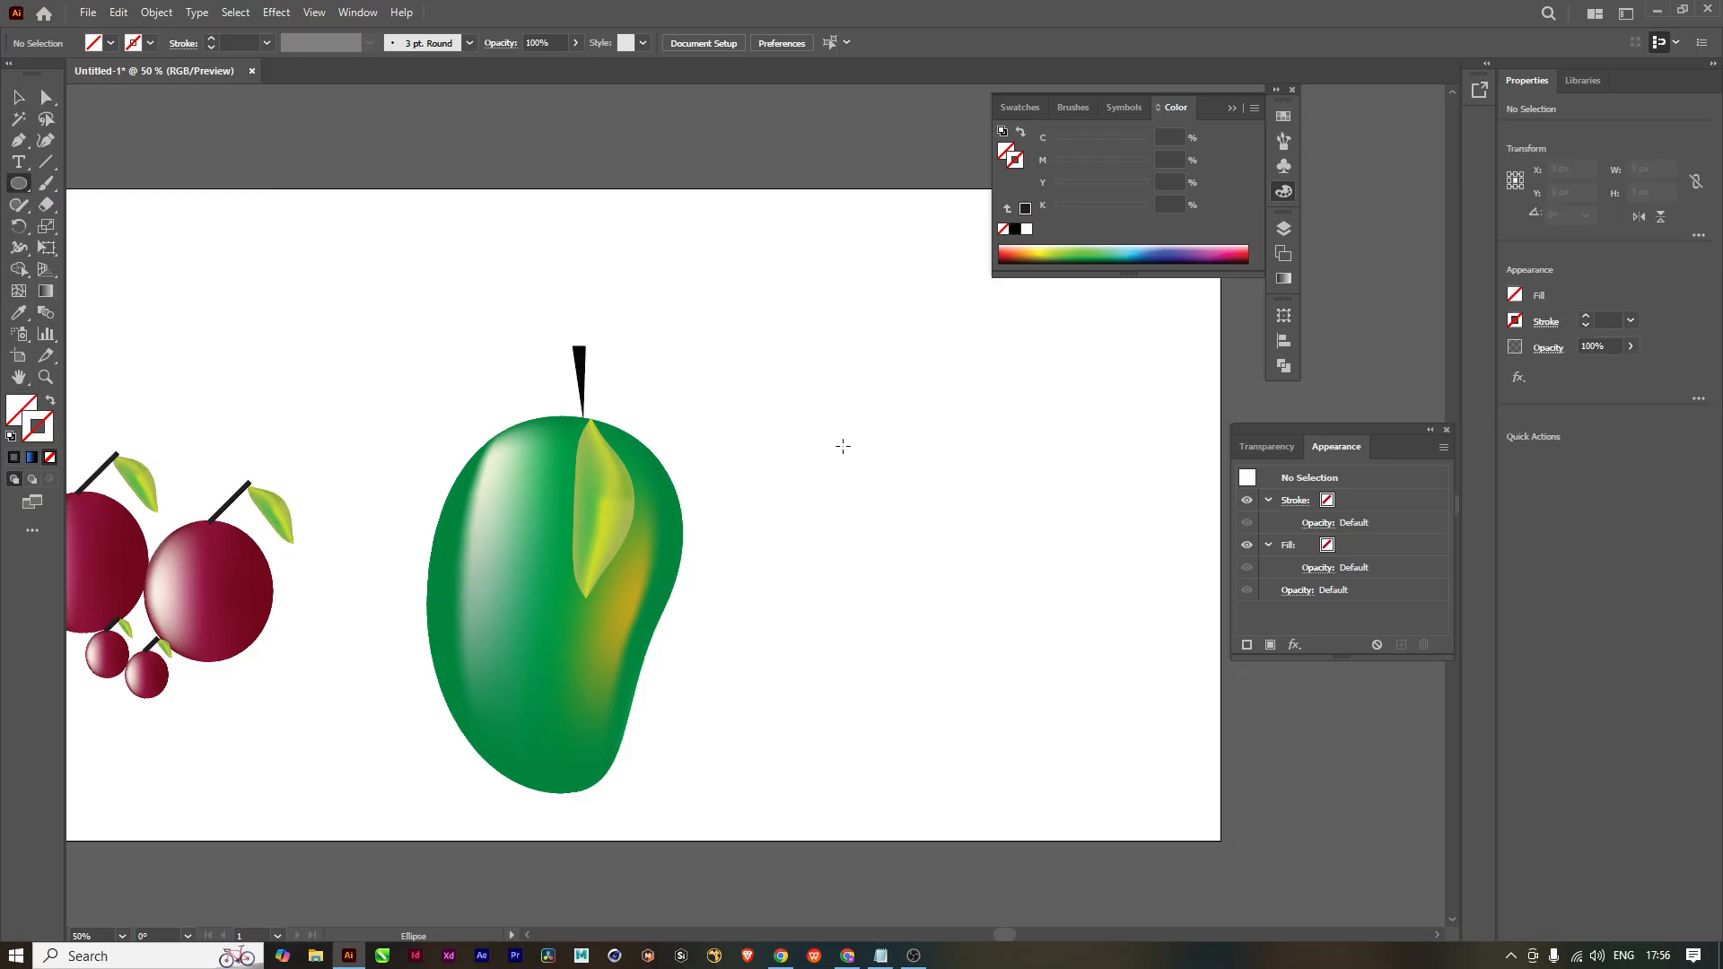
{"action": "left_click_drag", "start_coordinate": [855, 456], "coordinate": [1110, 697]}
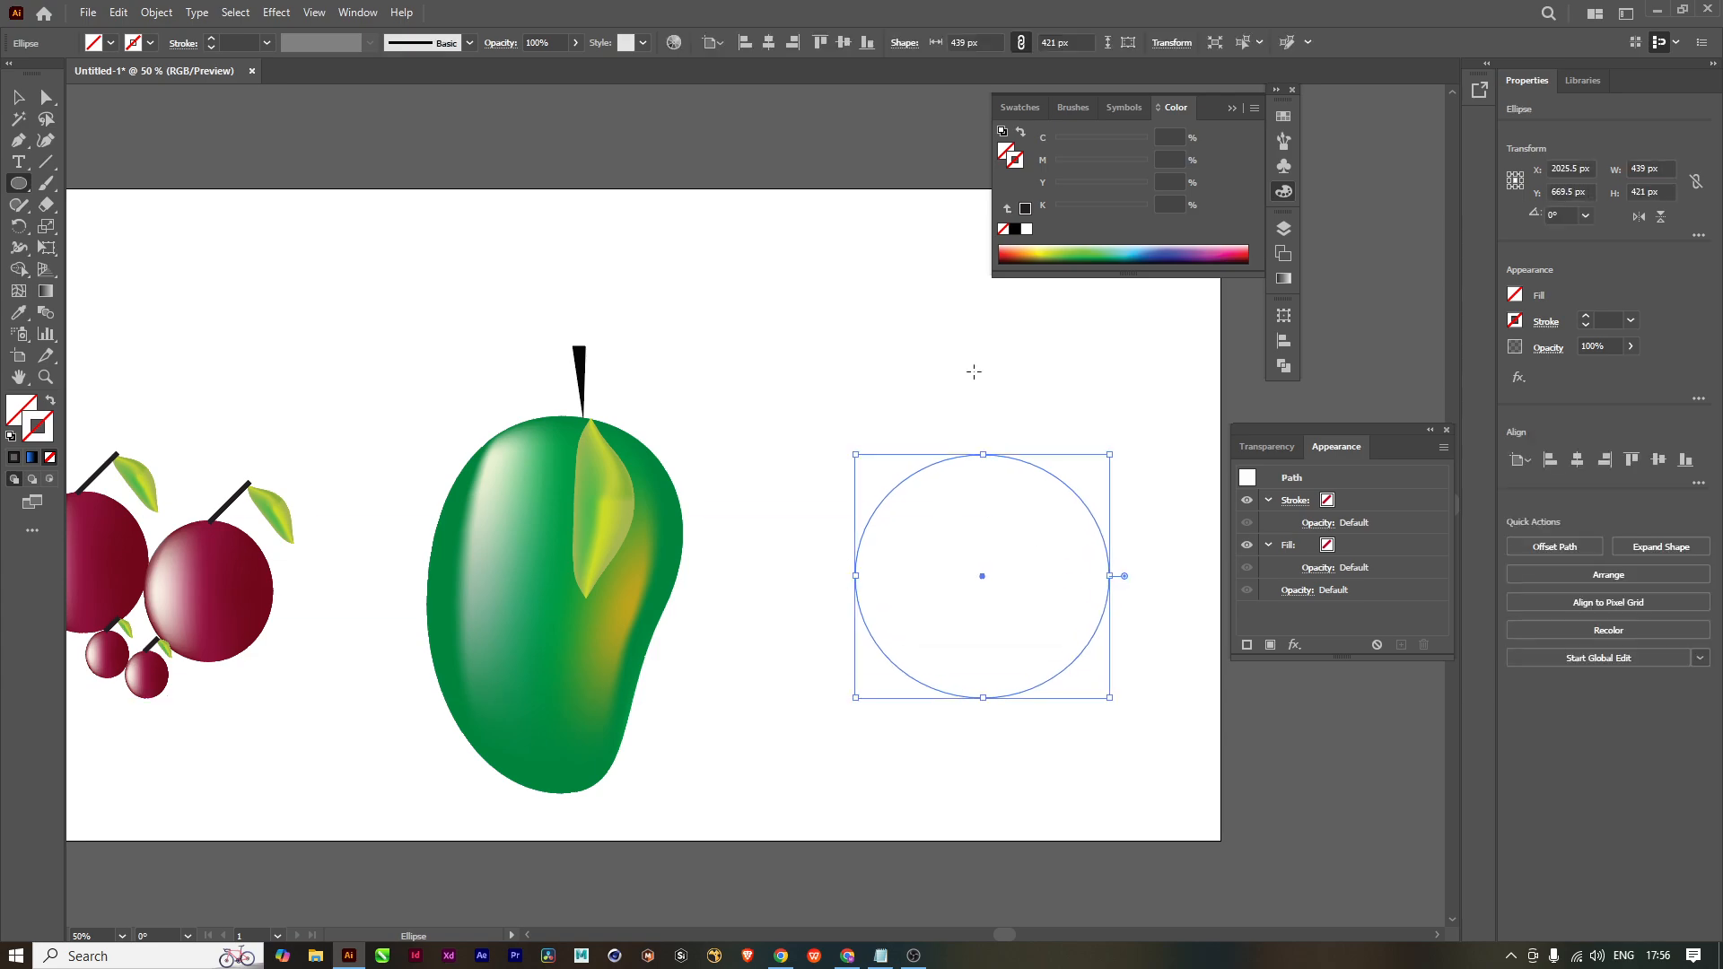
{"action": "left_click", "coordinate": [13, 459]}
{"action": "left_click", "coordinate": [1038, 245]}
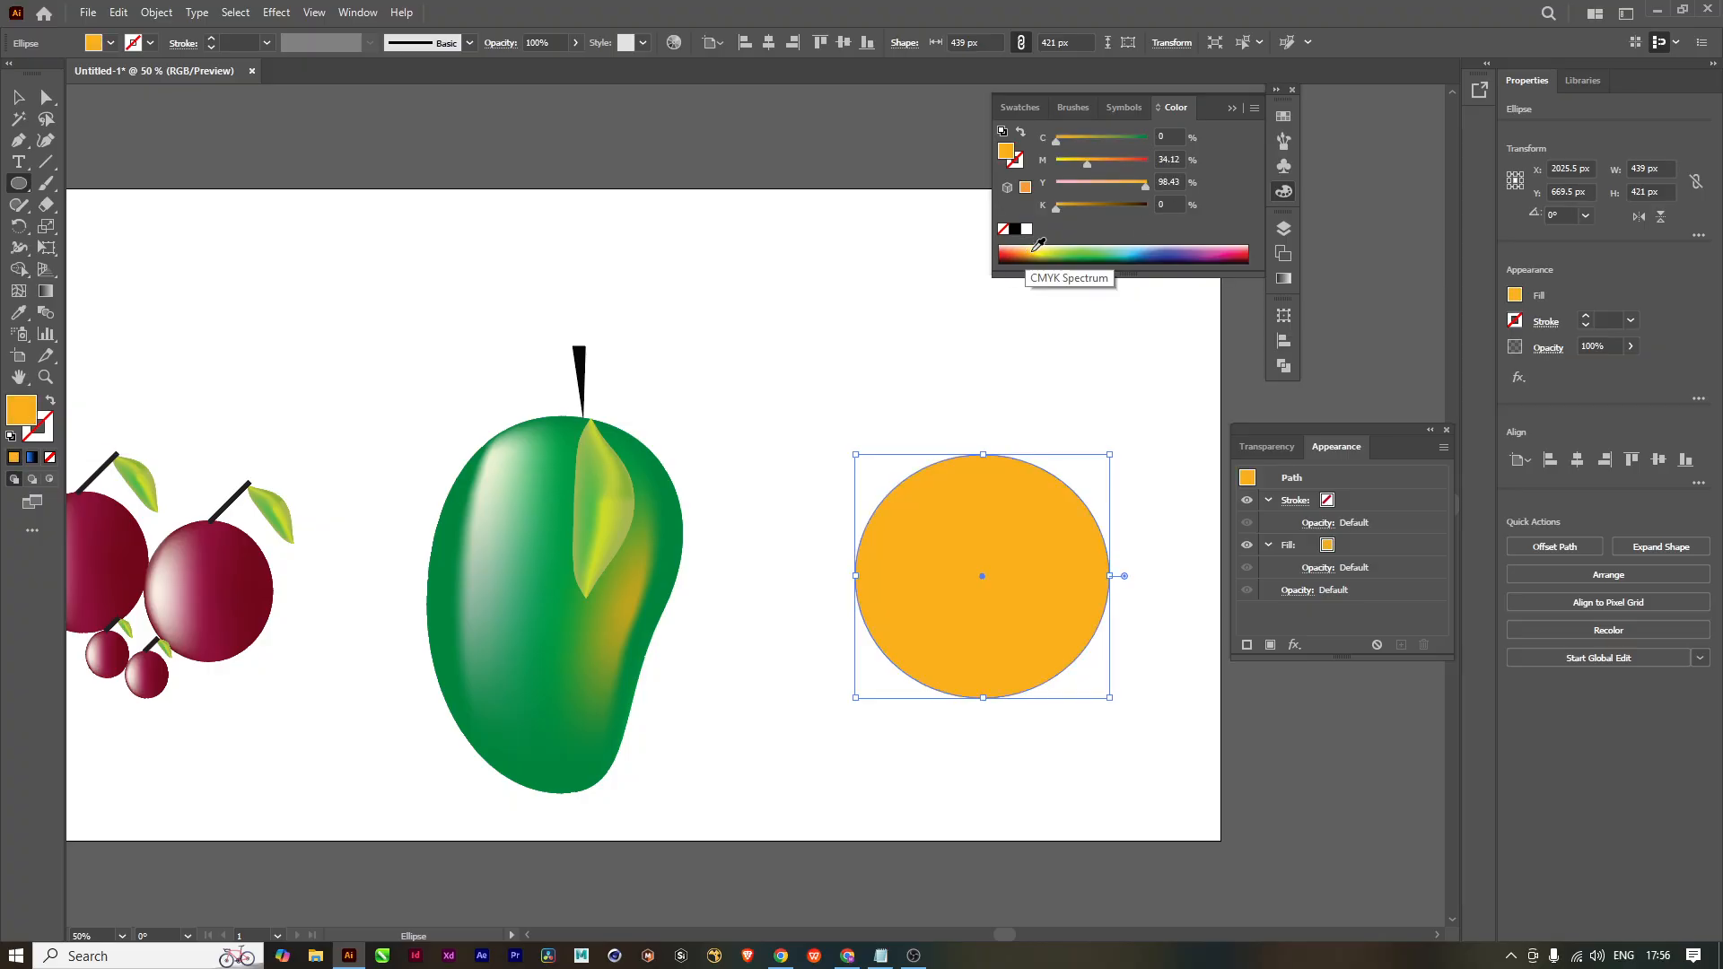
{"action": "left_click_drag", "start_coordinate": [1088, 164], "coordinate": [1110, 170]}
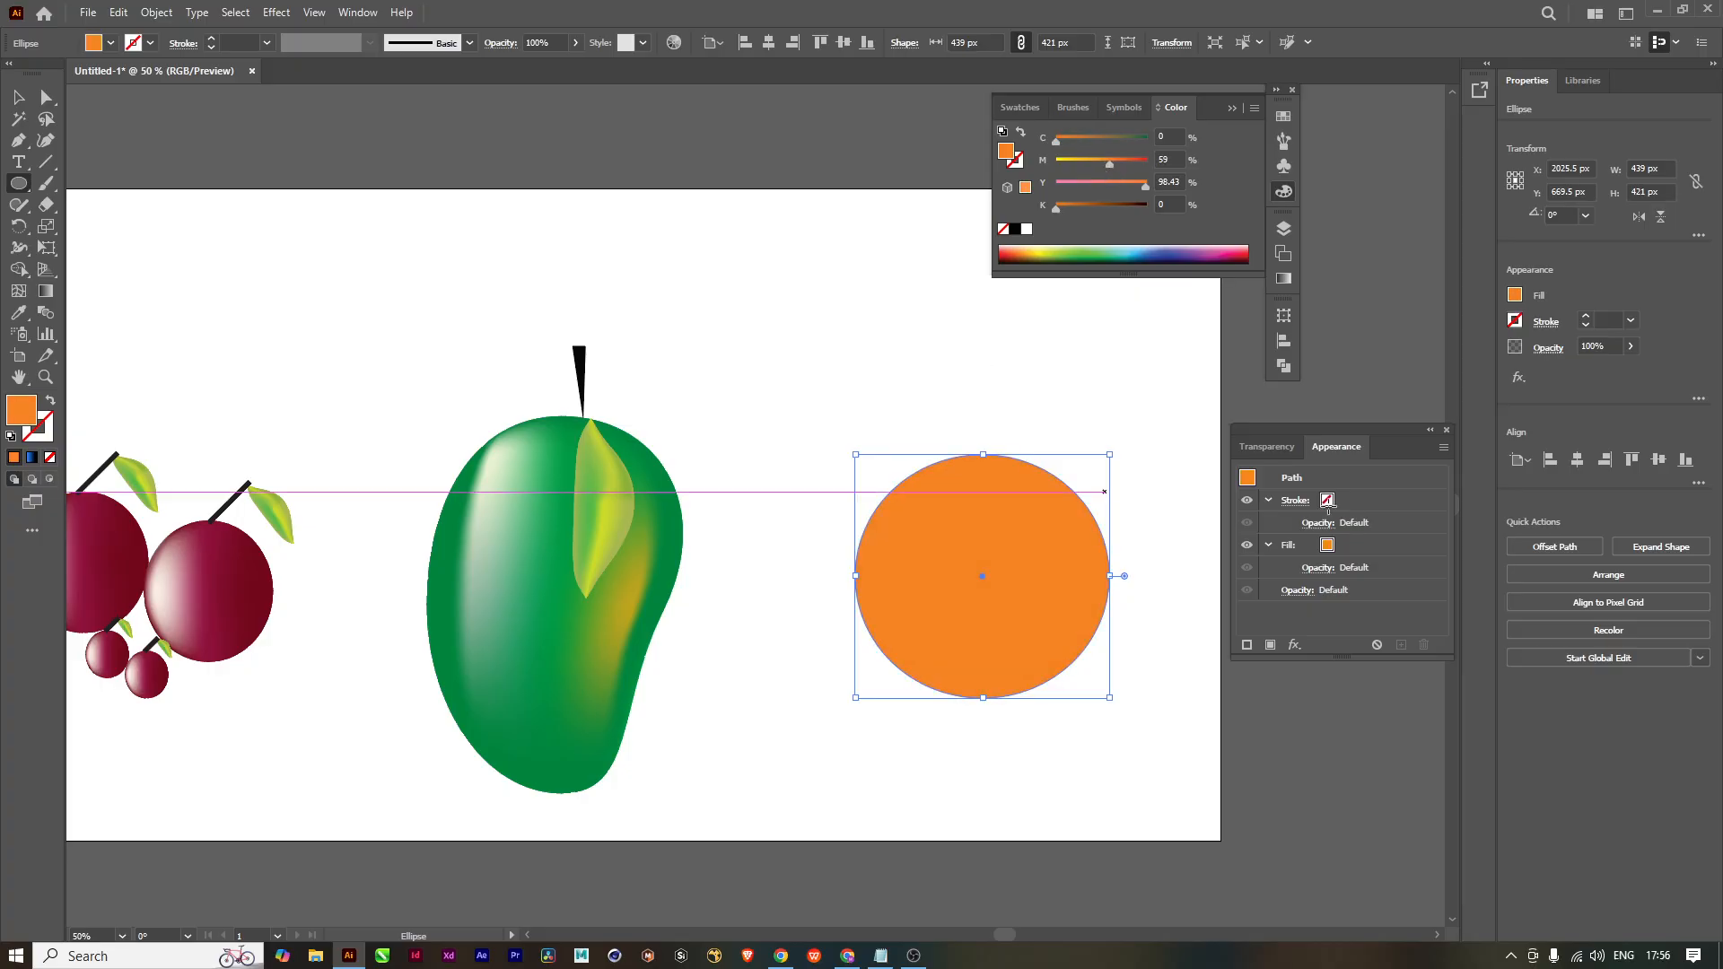
Step: Add a mesh point at the orange ellipse's centre and a vertical mesh line through its left half
{"action": "key", "text": "u"}
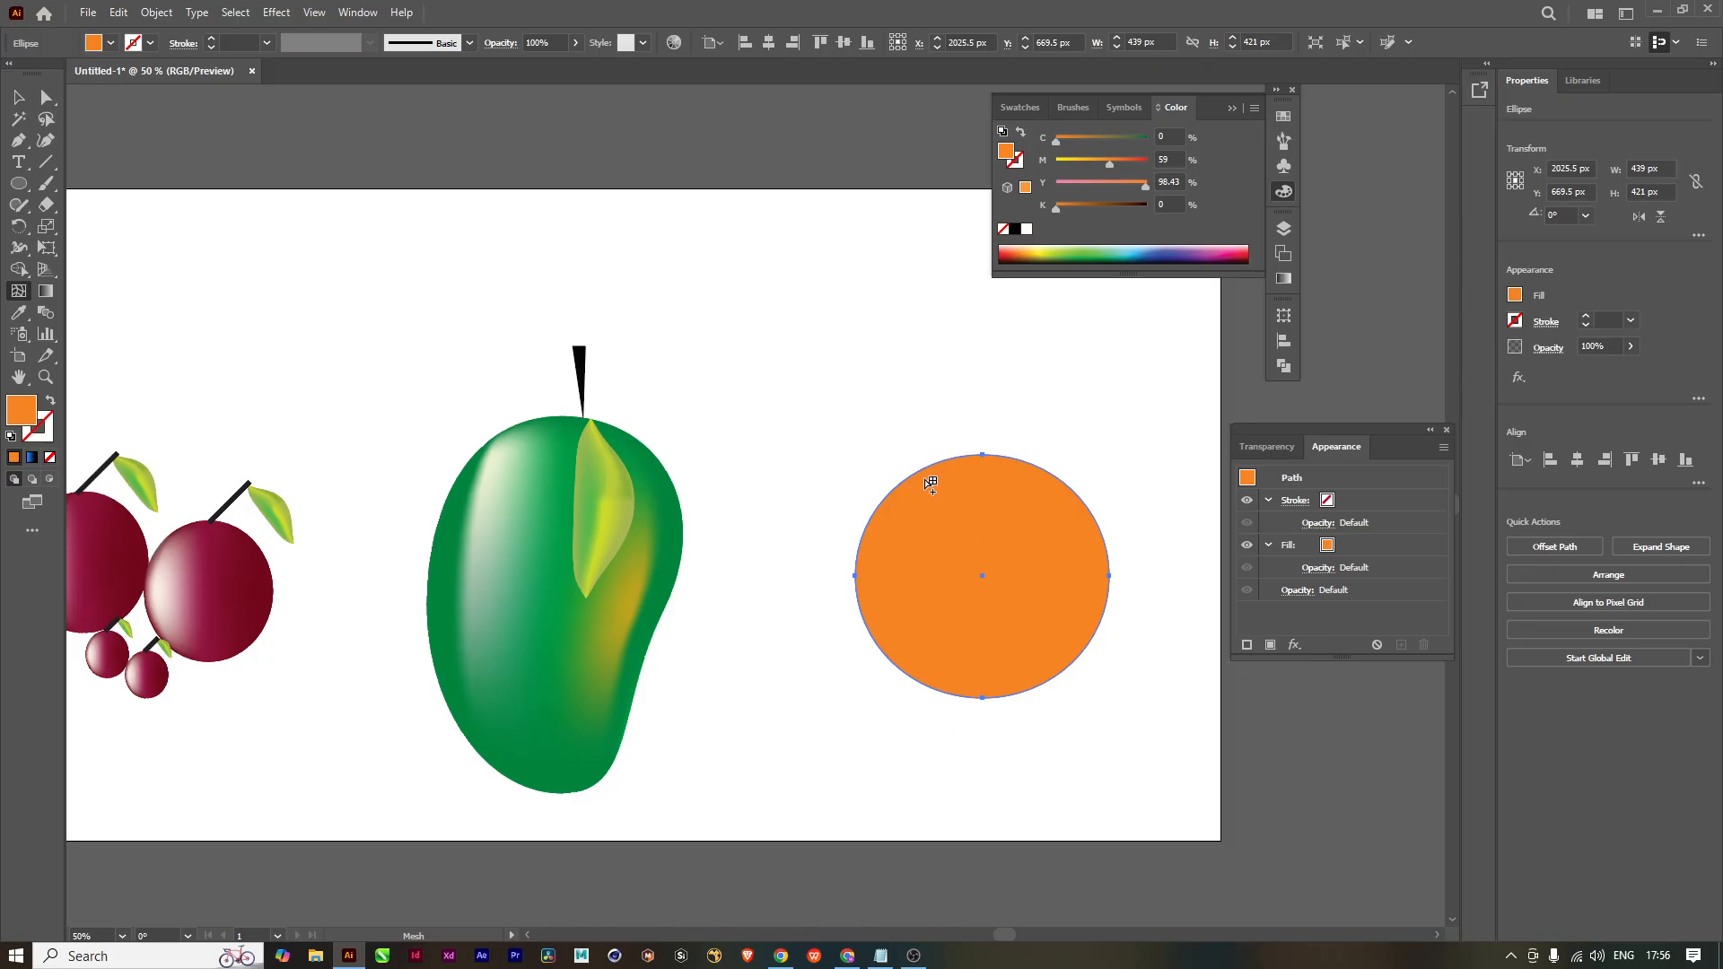
{"action": "left_click", "coordinate": [983, 573]}
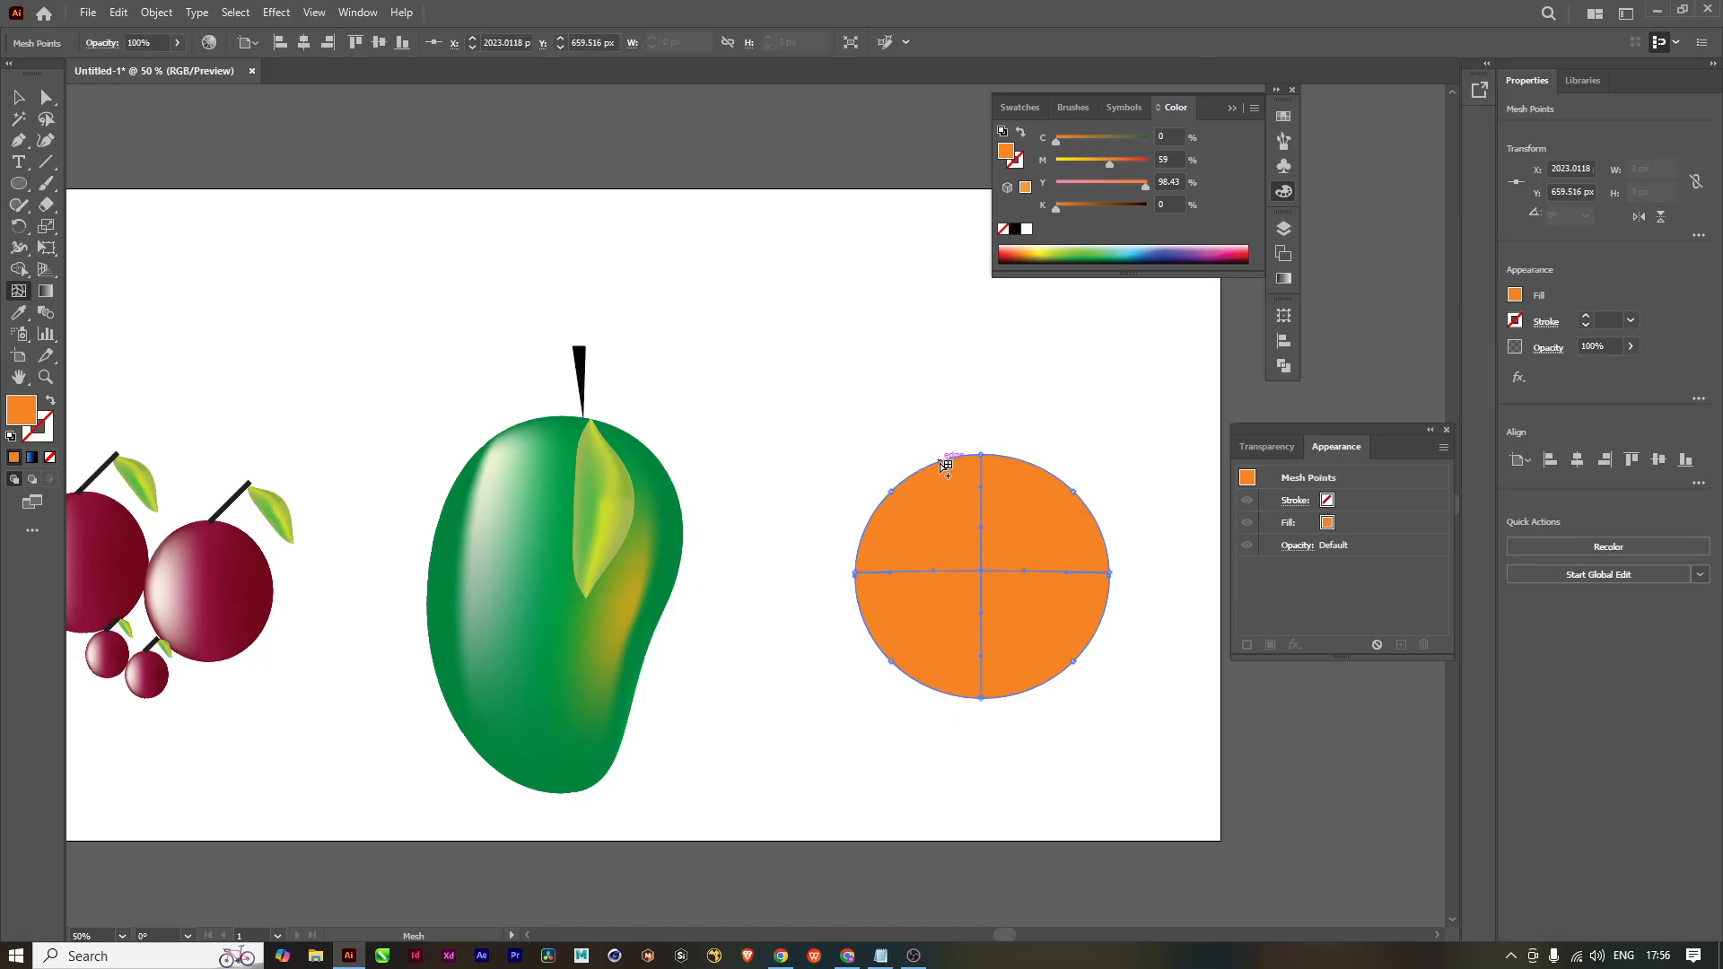
{"action": "left_click", "coordinate": [942, 462]}
Step: Colour the middle mesh point of the ellipse's left mesh line pale green (C 27, M 0, Y 56, K 1)
{"action": "left_click", "coordinate": [929, 574]}
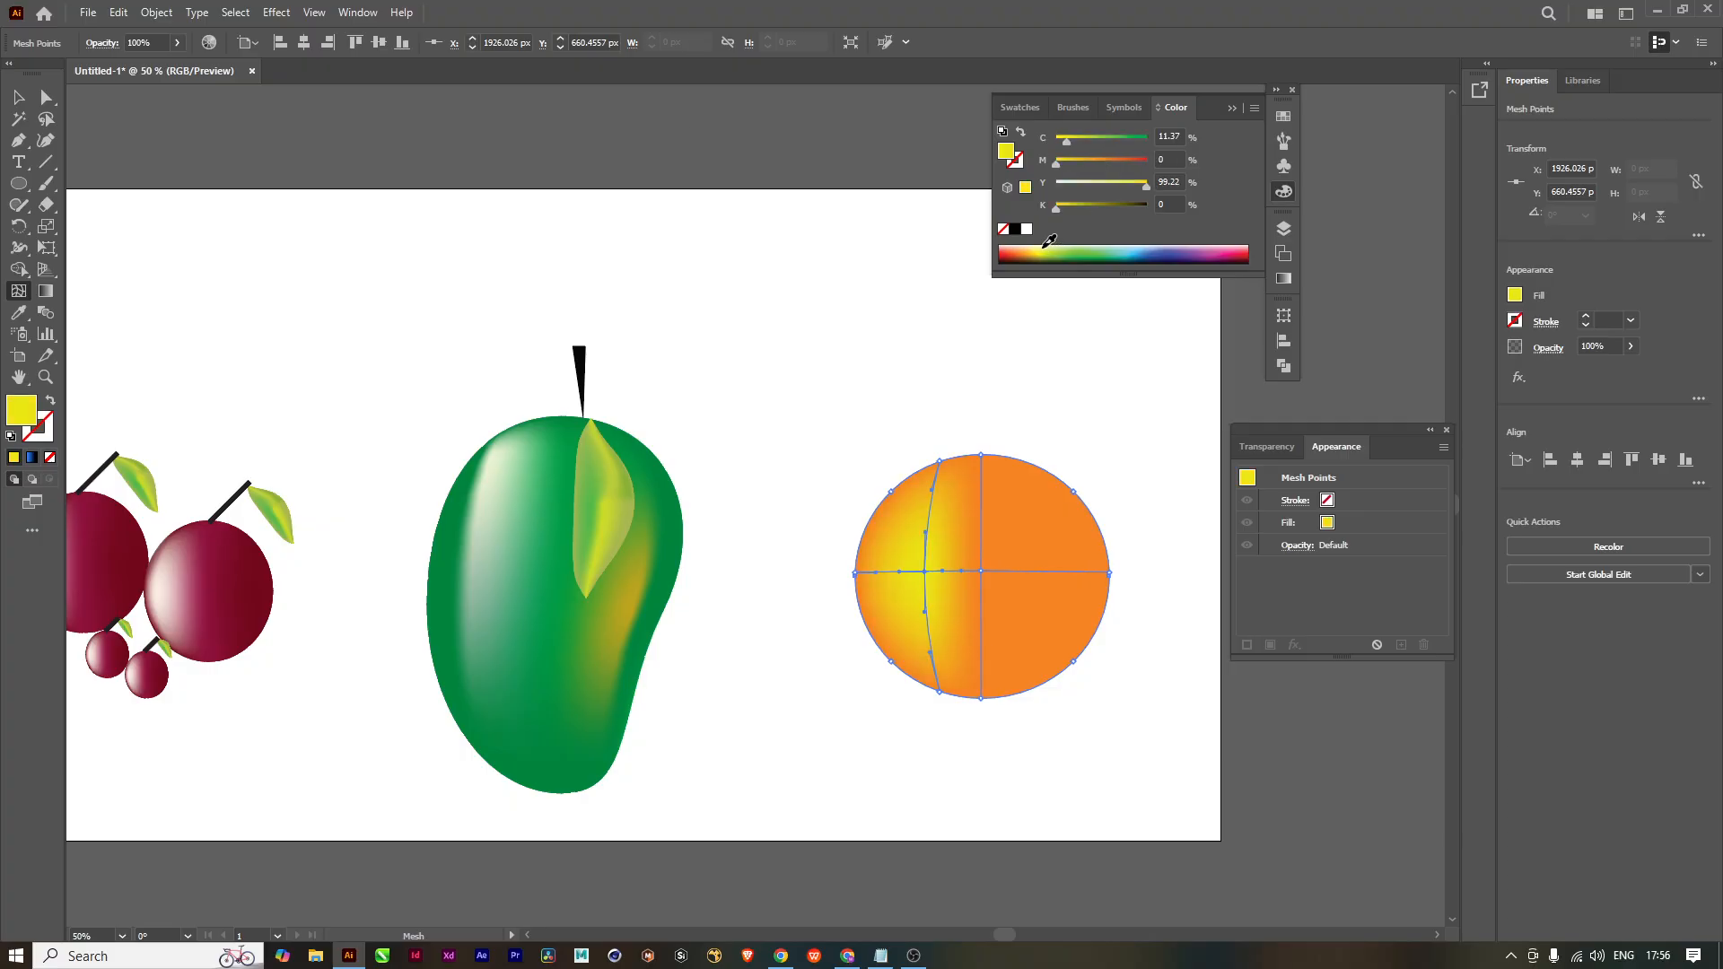
{"action": "left_click", "coordinate": [1044, 247]}
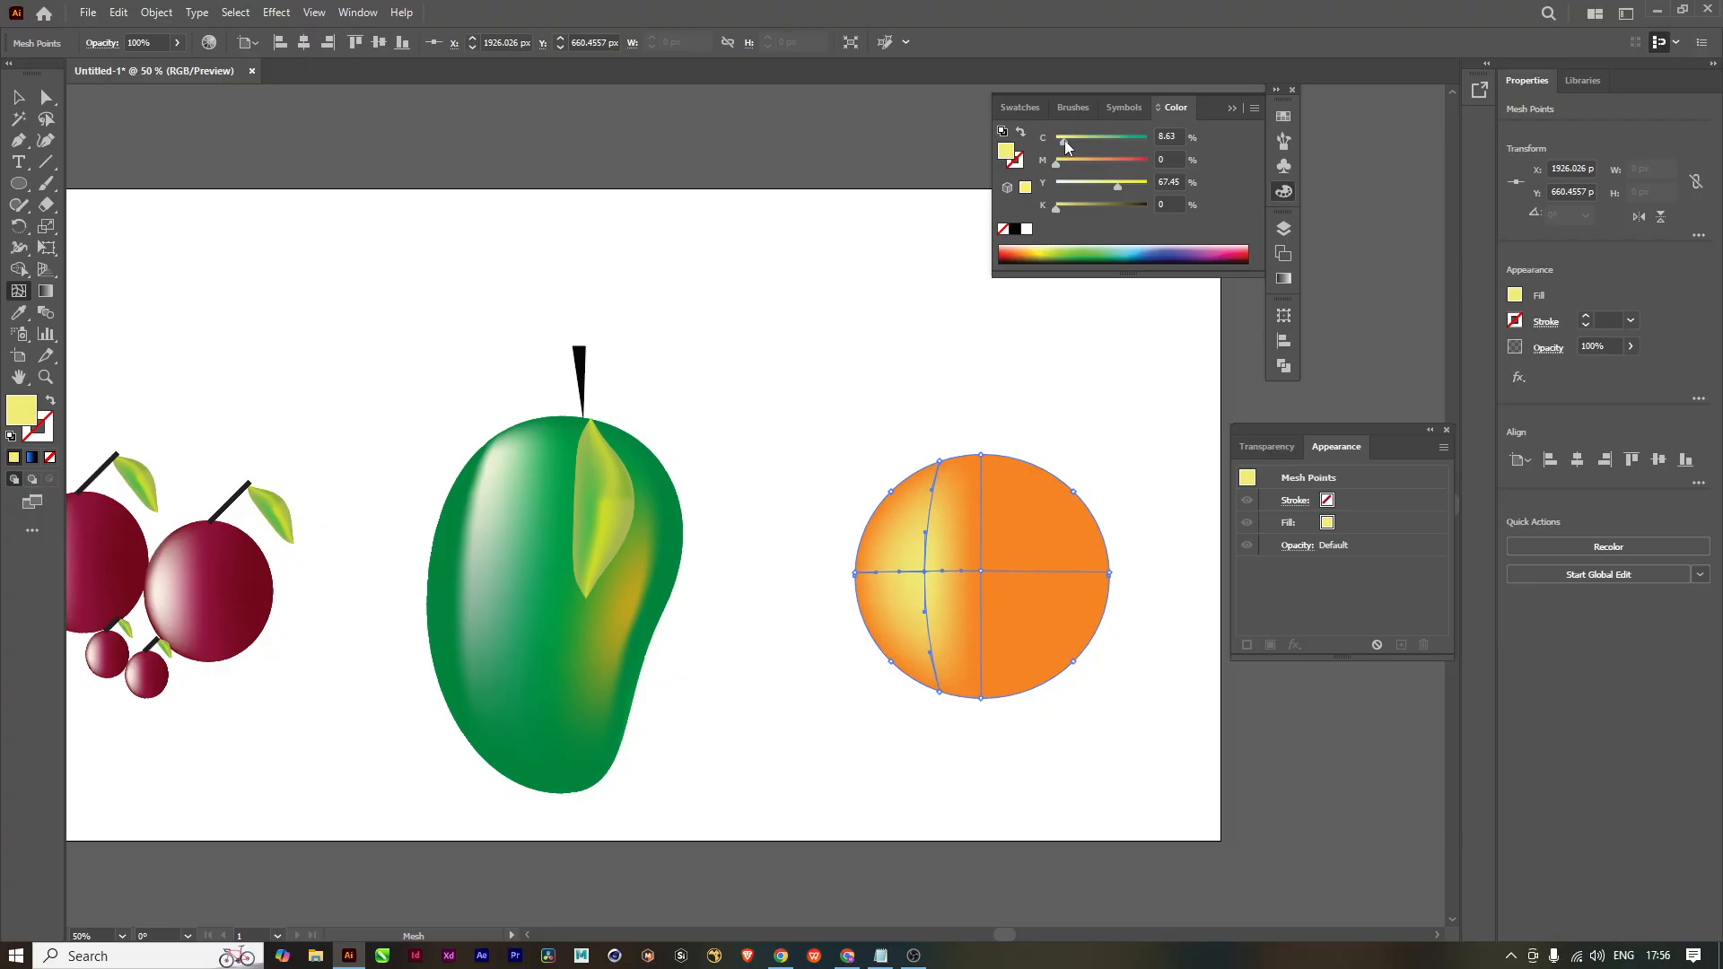
{"action": "left_click_drag", "start_coordinate": [1064, 141], "coordinate": [1057, 212]}
{"action": "scroll", "coordinate": [944, 576], "scroll_direction": "up", "scroll_amount": 2}
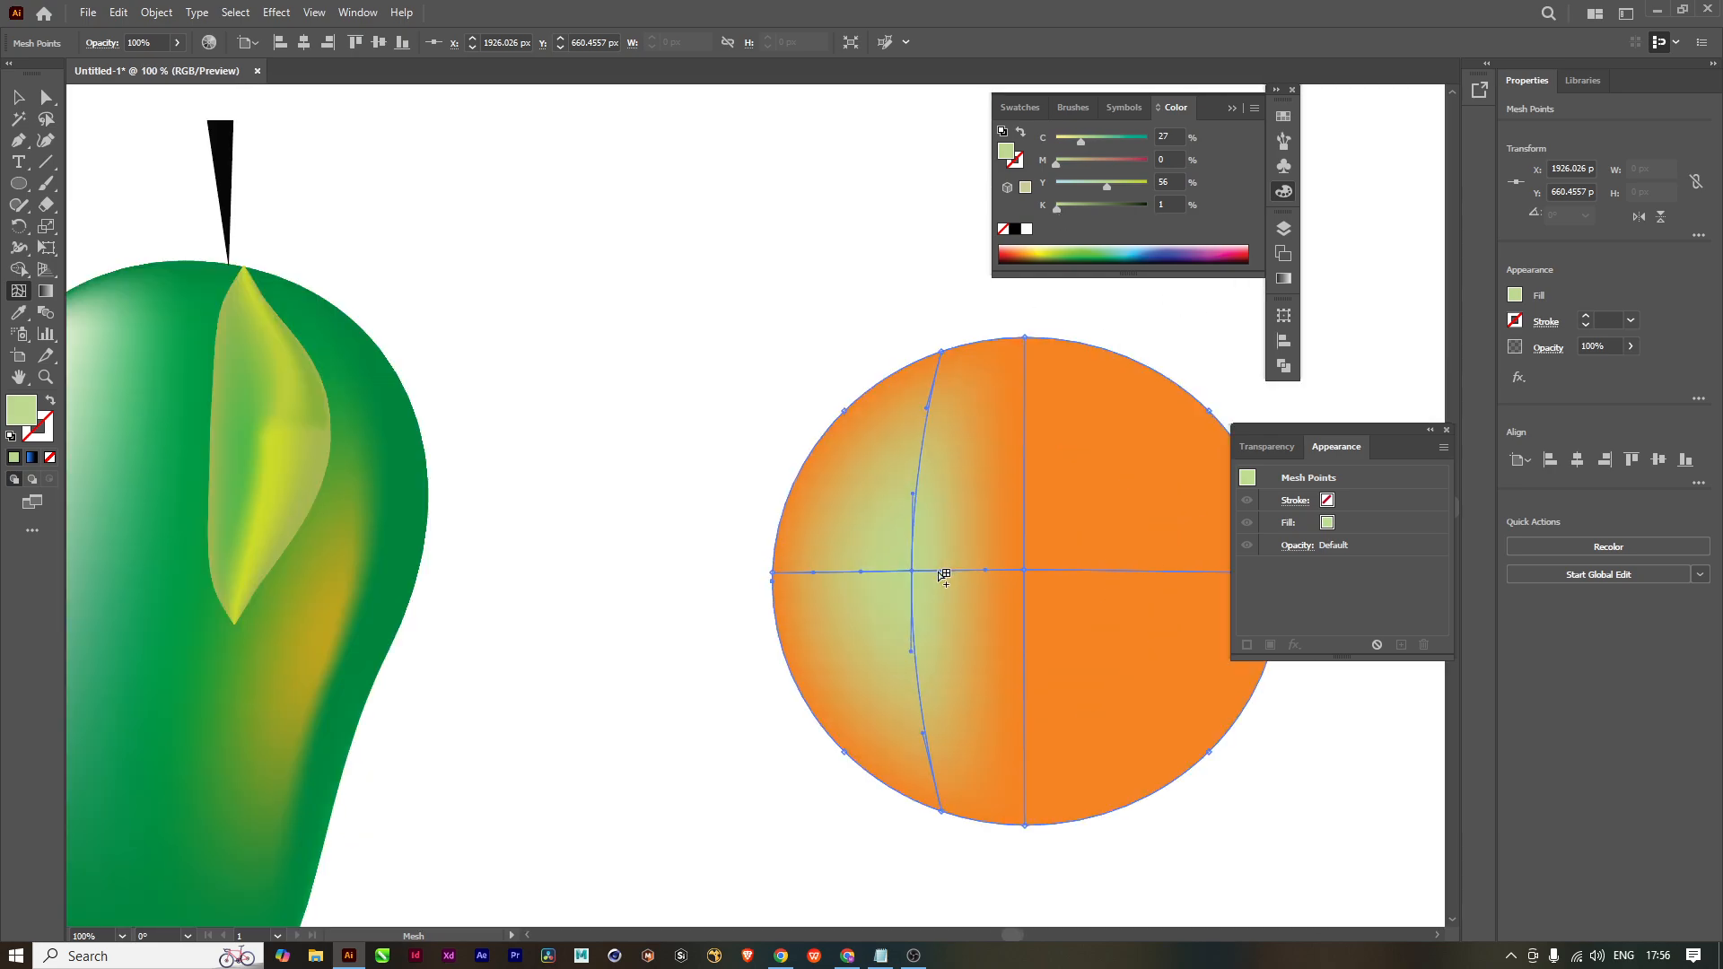
{"action": "scroll", "coordinate": [944, 575], "scroll_direction": "down", "scroll_amount": 1}
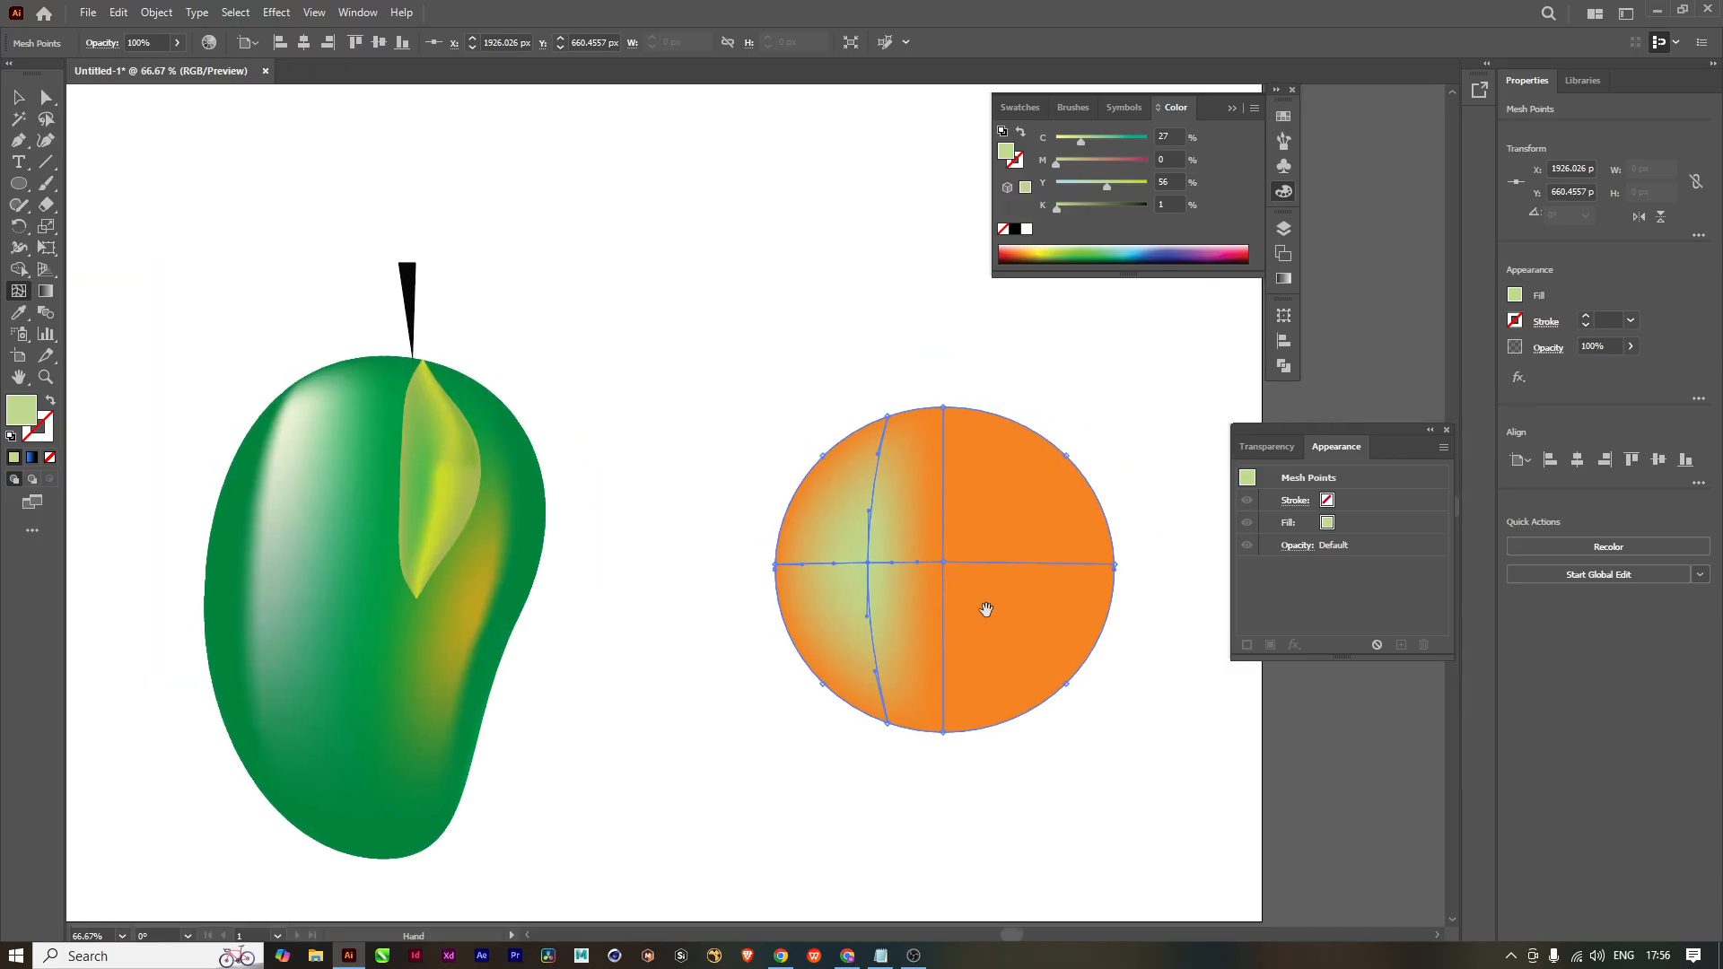
Step: Move the pale green mesh point to the ellipse's centre line so the left mesh line bends inward
{"action": "left_click_drag", "start_coordinate": [869, 563], "coordinate": [1054, 569]}
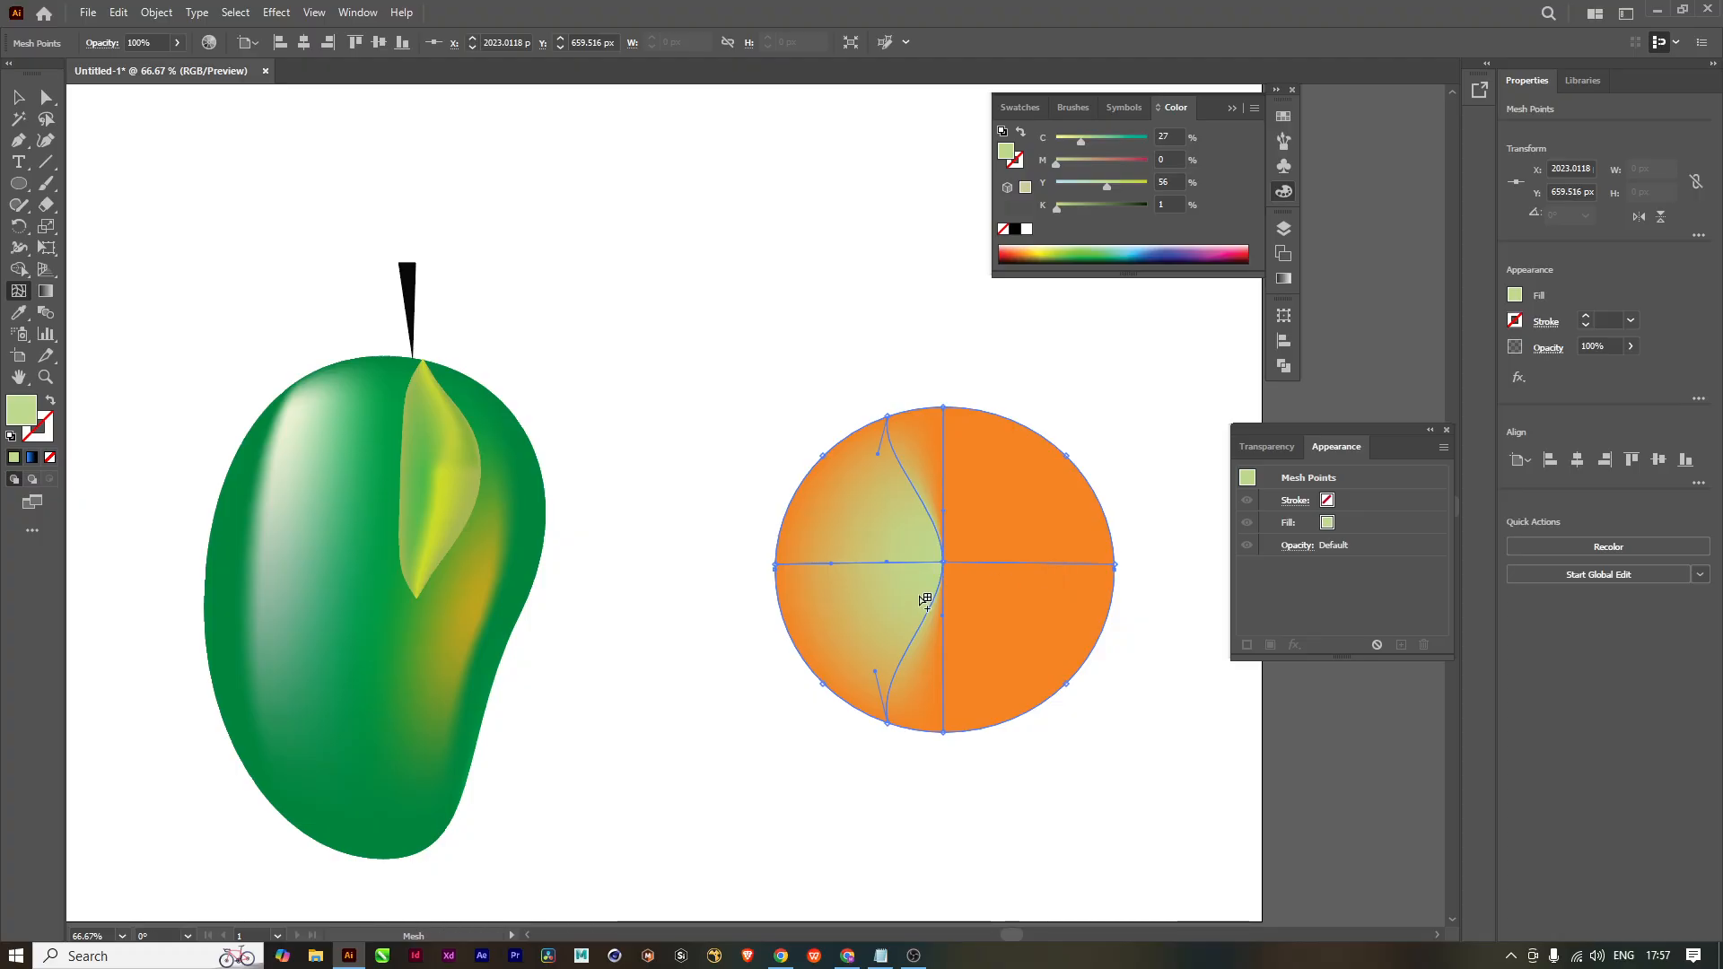
{"action": "scroll", "coordinate": [928, 600], "scroll_direction": "down", "scroll_amount": 1}
{"action": "scroll", "coordinate": [993, 618], "scroll_direction": "up", "scroll_amount": 1}
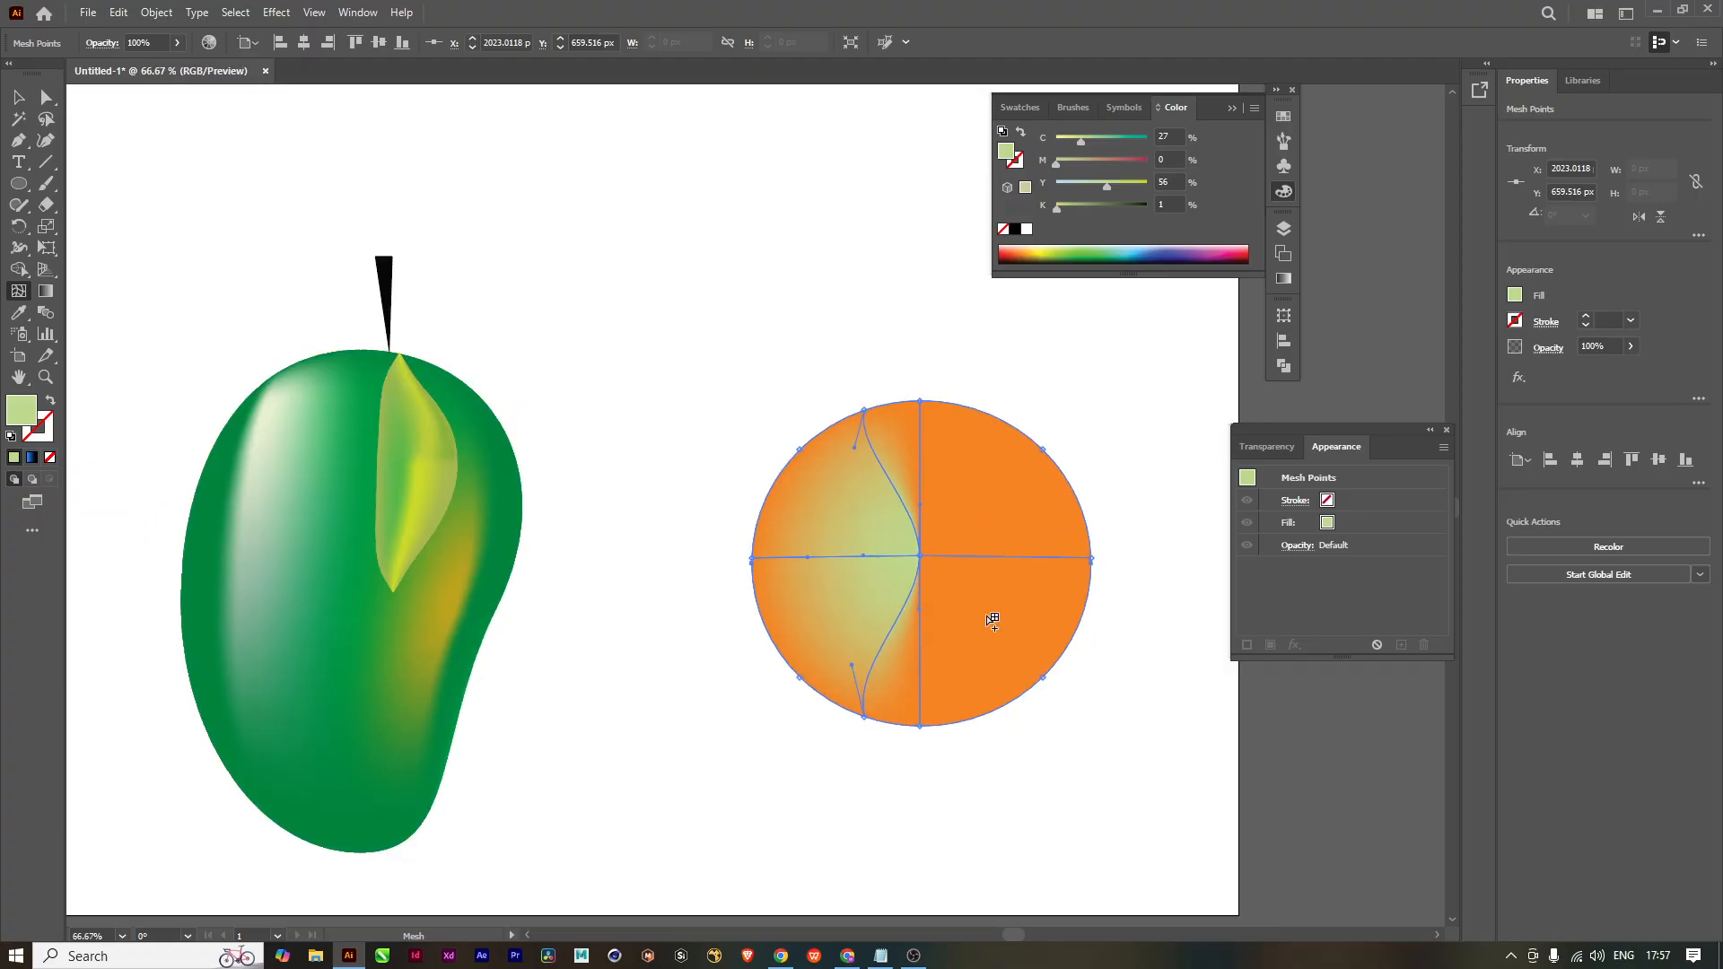
Step: Add a vertical mesh line through the ellipse's right half and pull its middle point in close to the centre
{"action": "left_click", "coordinate": [1023, 434]}
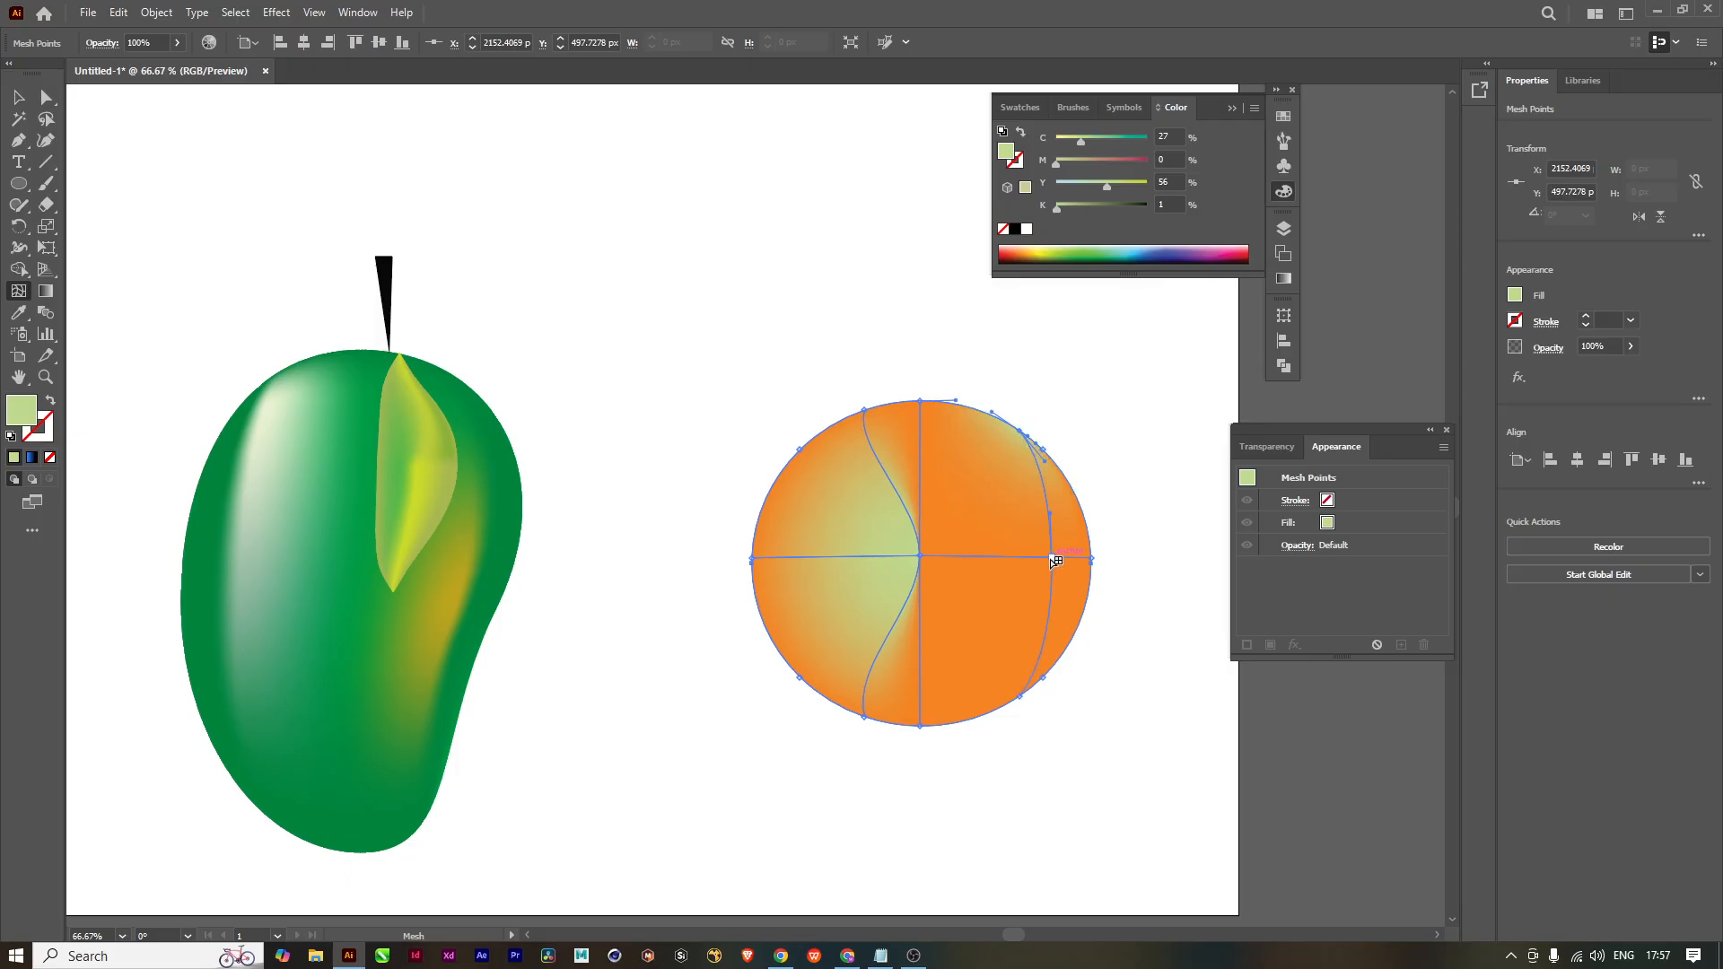
{"action": "left_click_drag", "start_coordinate": [1052, 557], "coordinate": [985, 557]}
{"action": "left_click", "coordinate": [951, 559]}
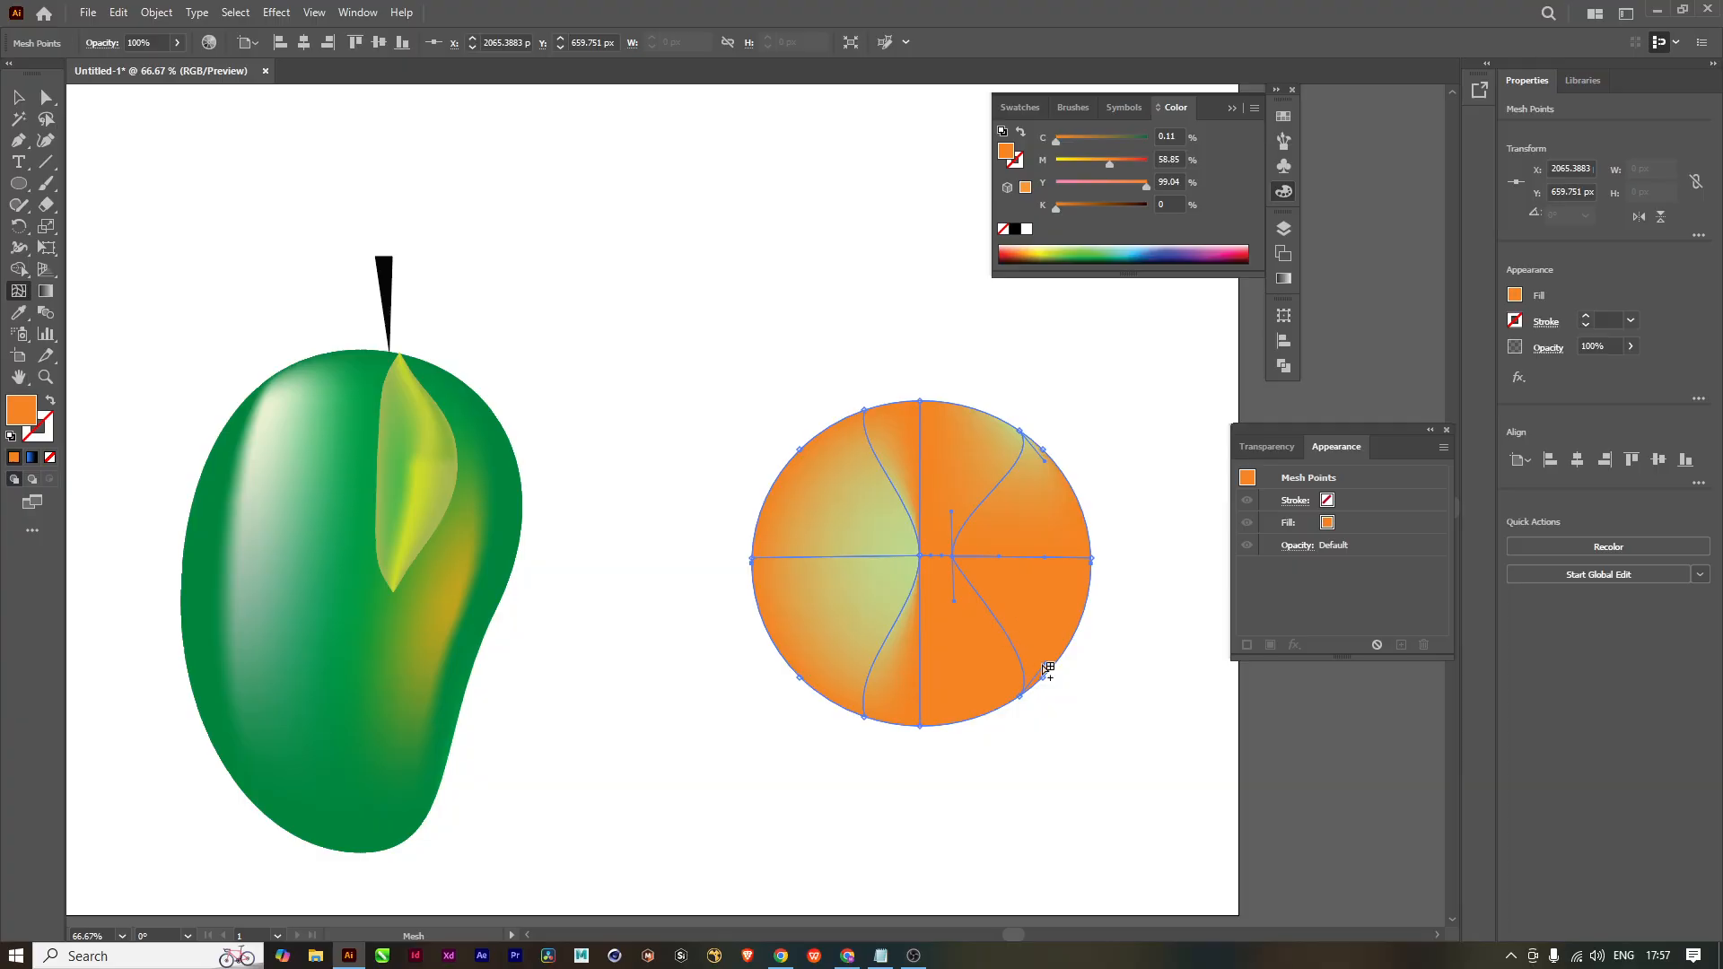
Step: Colour the right mesh line's middle point pale yellow (C 12.16, M 0, Y 67, K 0) and move it outward toward the ellipse's right edge
{"action": "left_click", "coordinate": [1045, 250]}
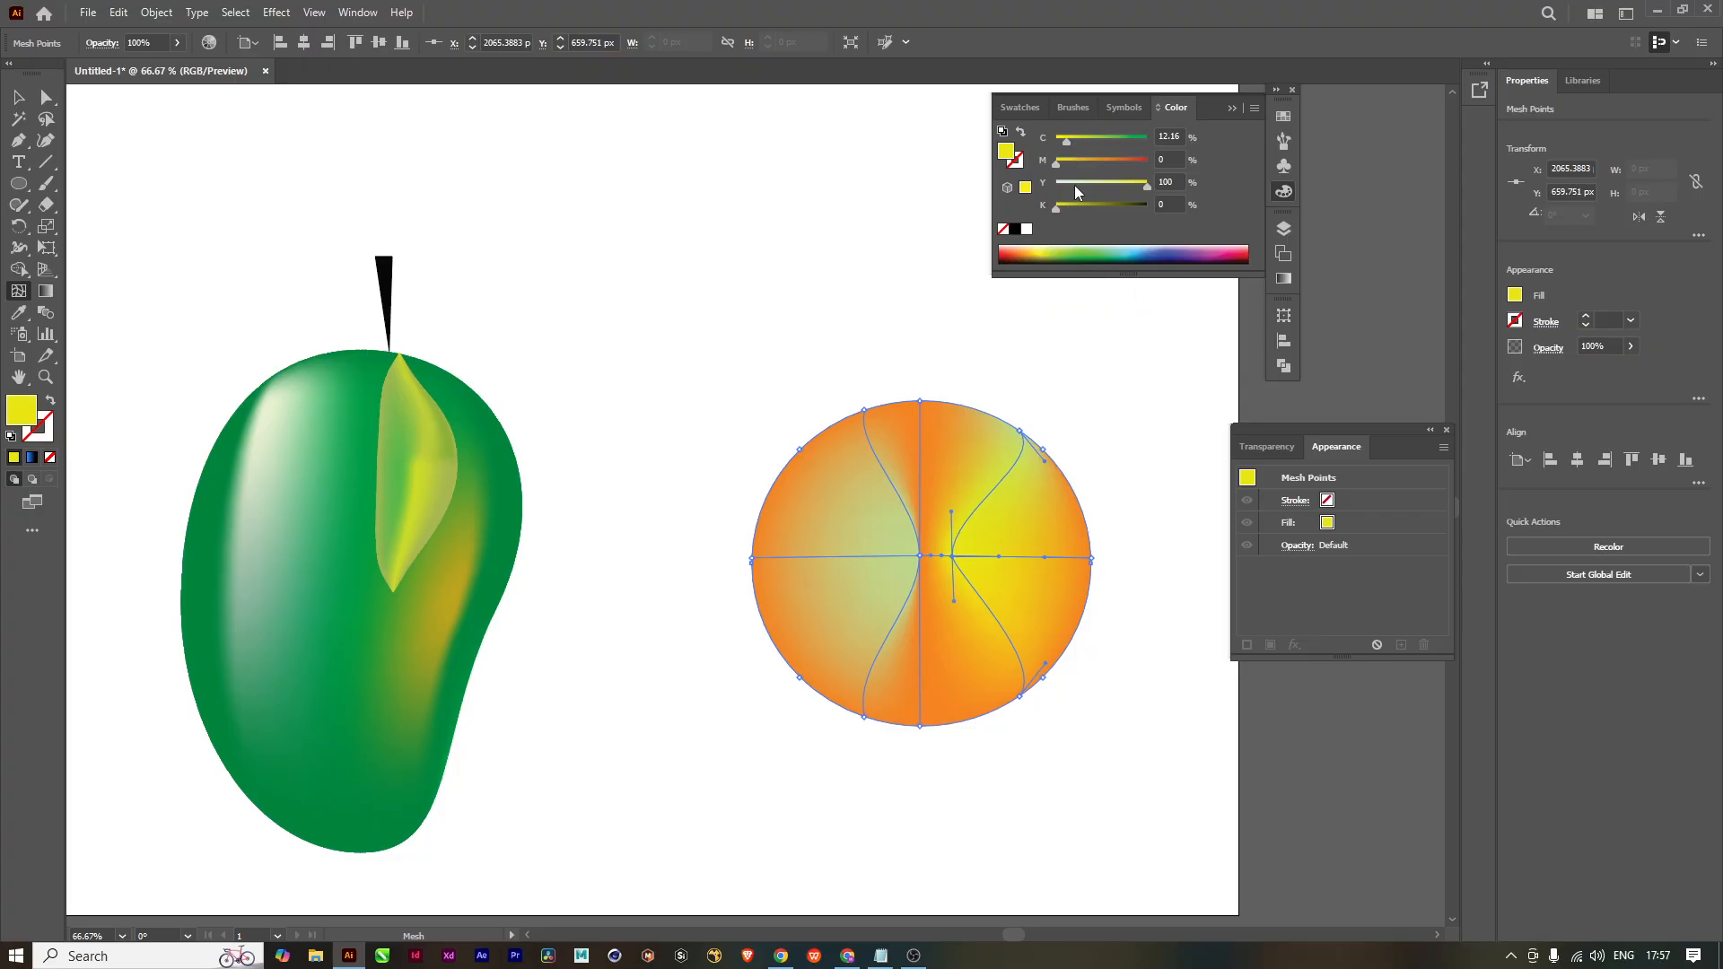
{"action": "left_click_drag", "start_coordinate": [1074, 185], "coordinate": [1068, 186]}
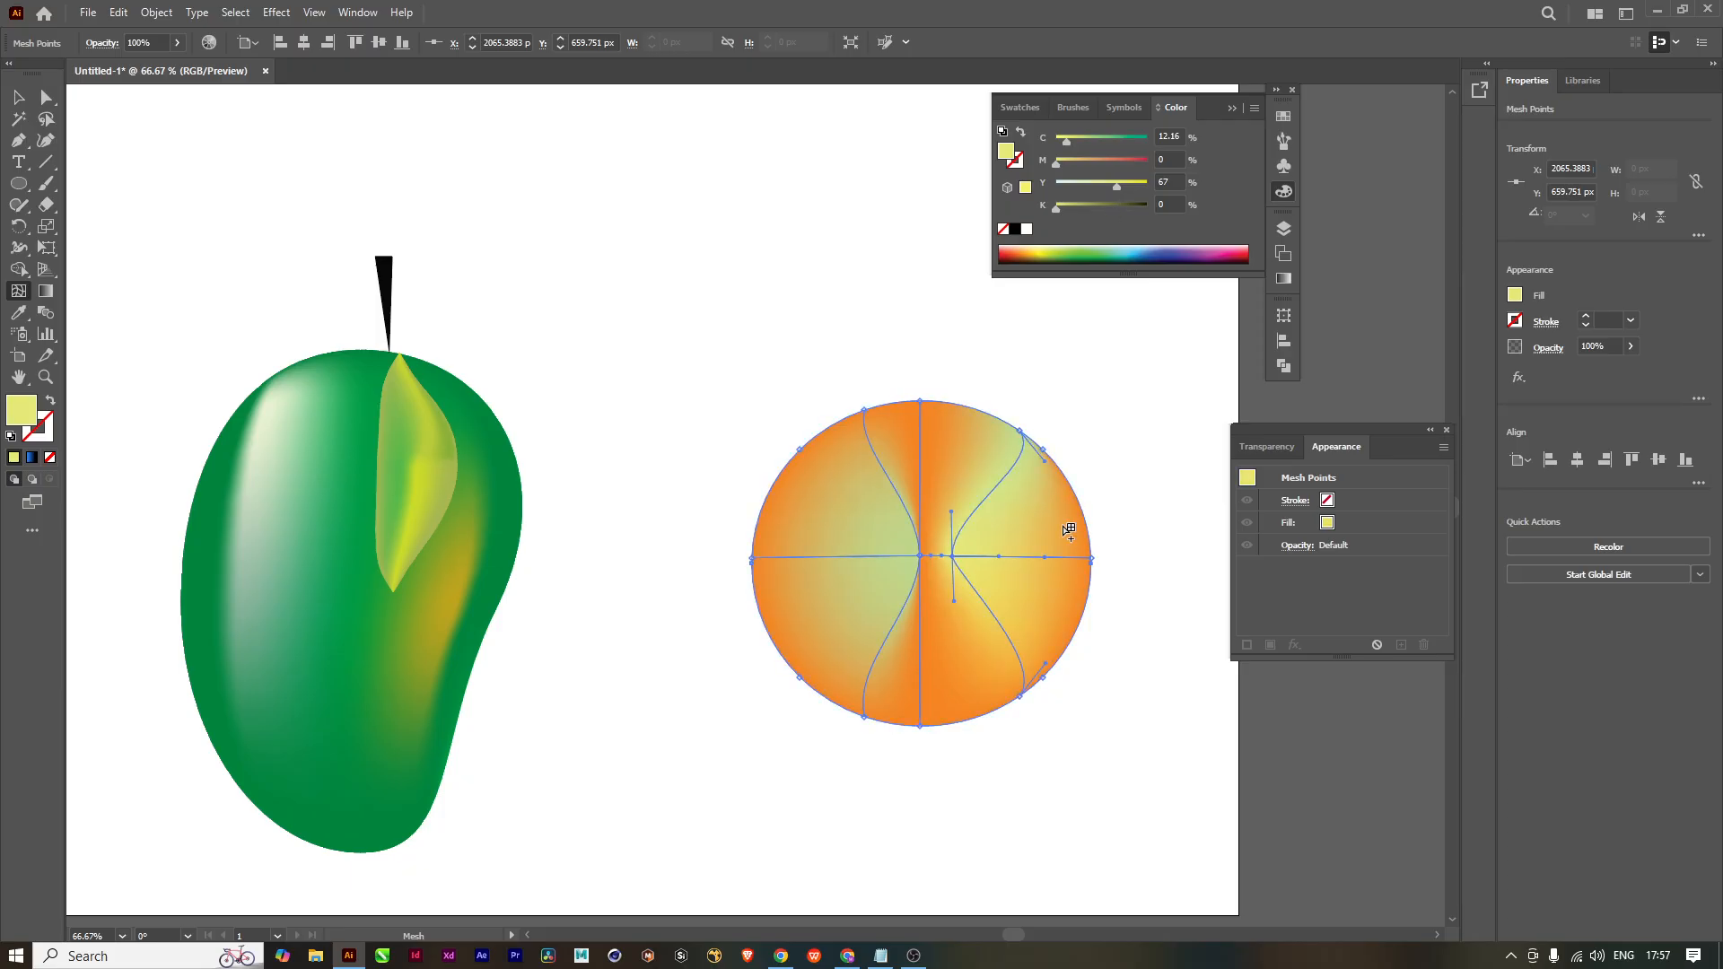
{"action": "left_click_drag", "start_coordinate": [952, 564], "coordinate": [1037, 558]}
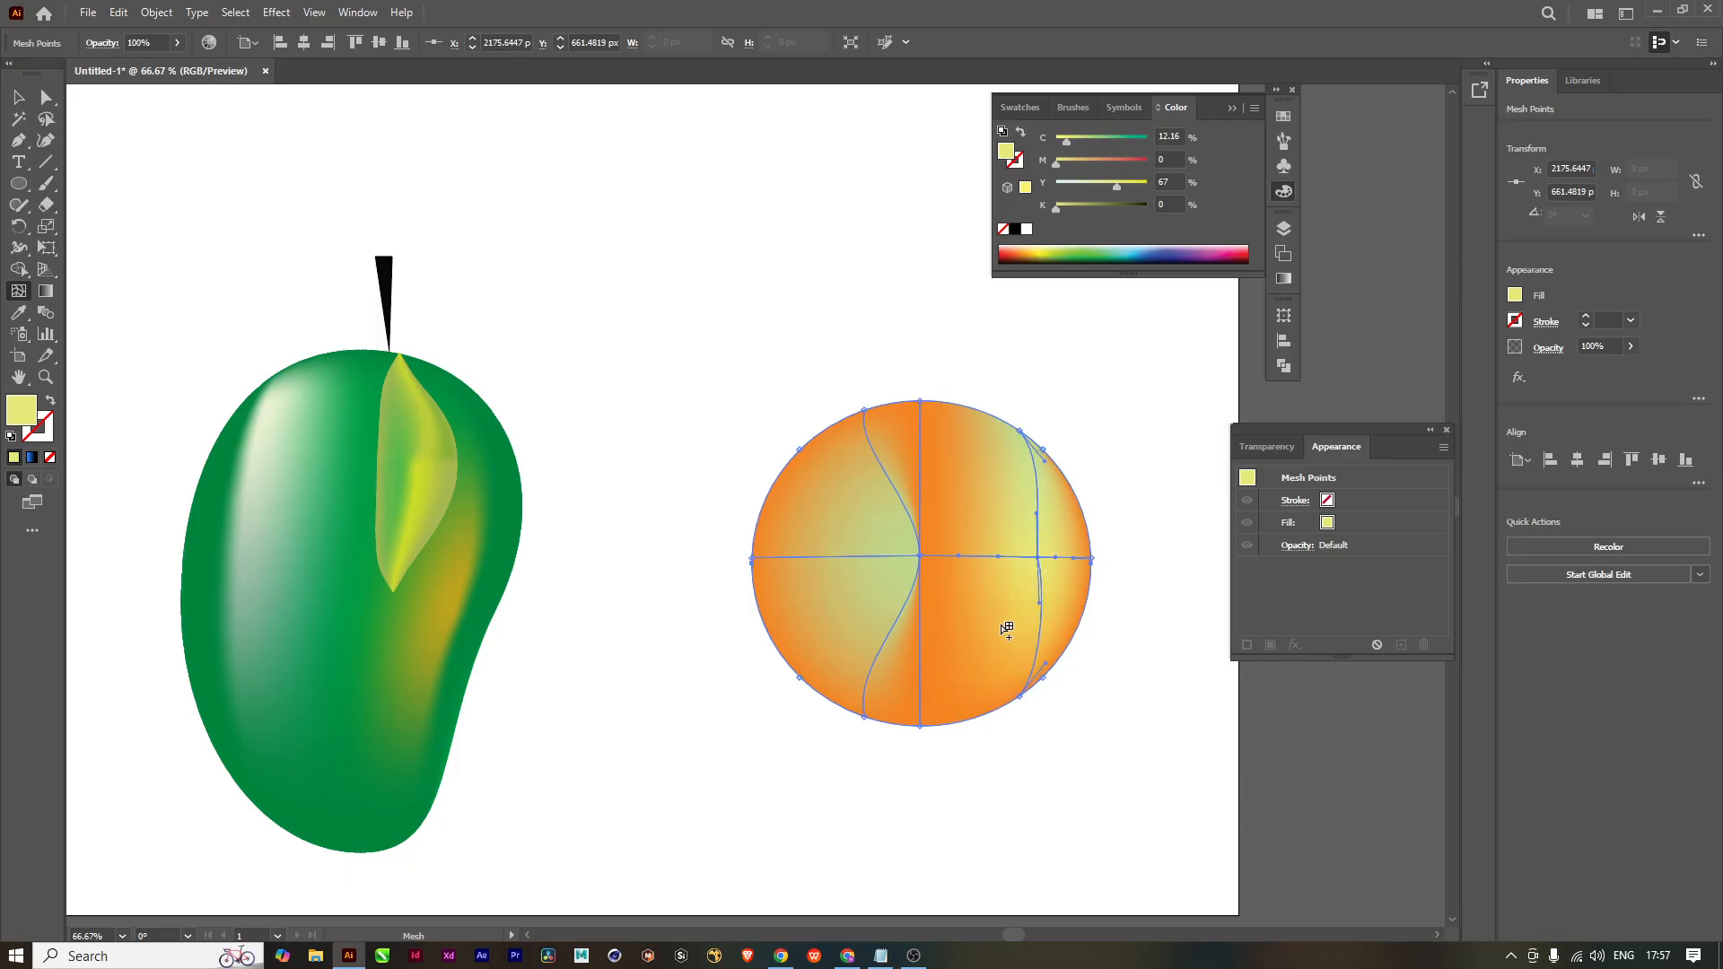
Step: Try to nudge the ellipse's central orange mesh point slightly upward, away from the overlapping pale green point, and undo the last move
{"action": "left_click", "coordinate": [920, 557]}
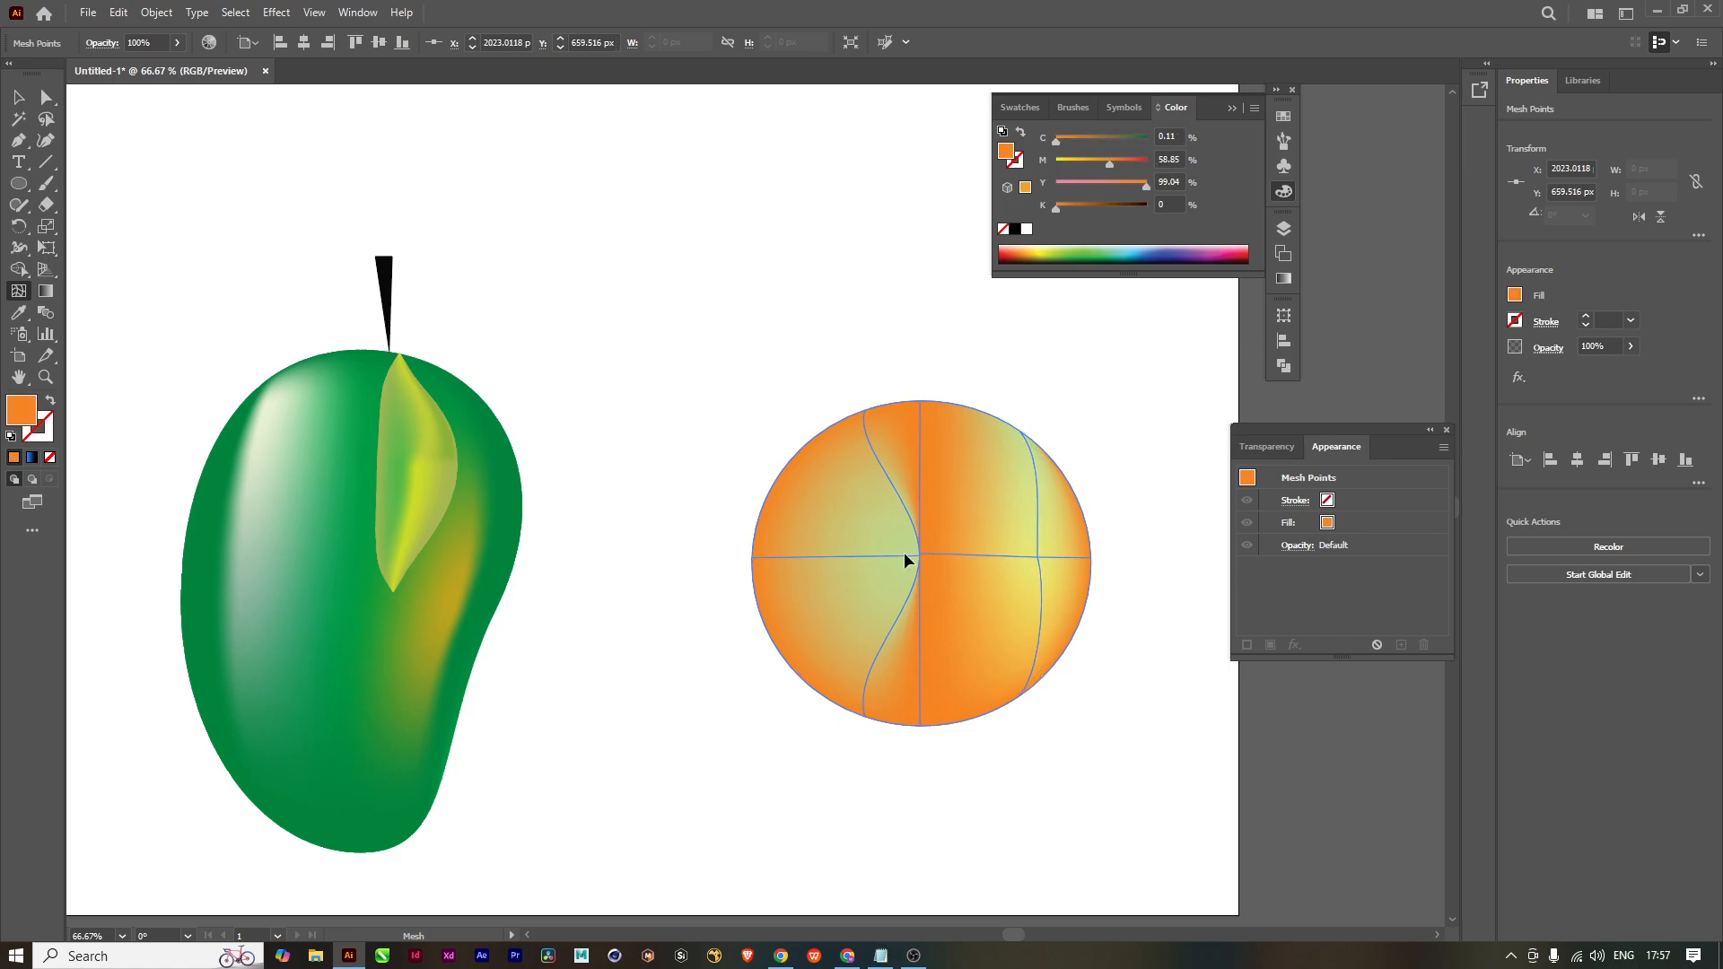
{"action": "left_click_drag", "start_coordinate": [843, 554], "coordinate": [872, 558]}
{"action": "scroll", "coordinate": [937, 562], "scroll_direction": "up", "scroll_amount": 5}
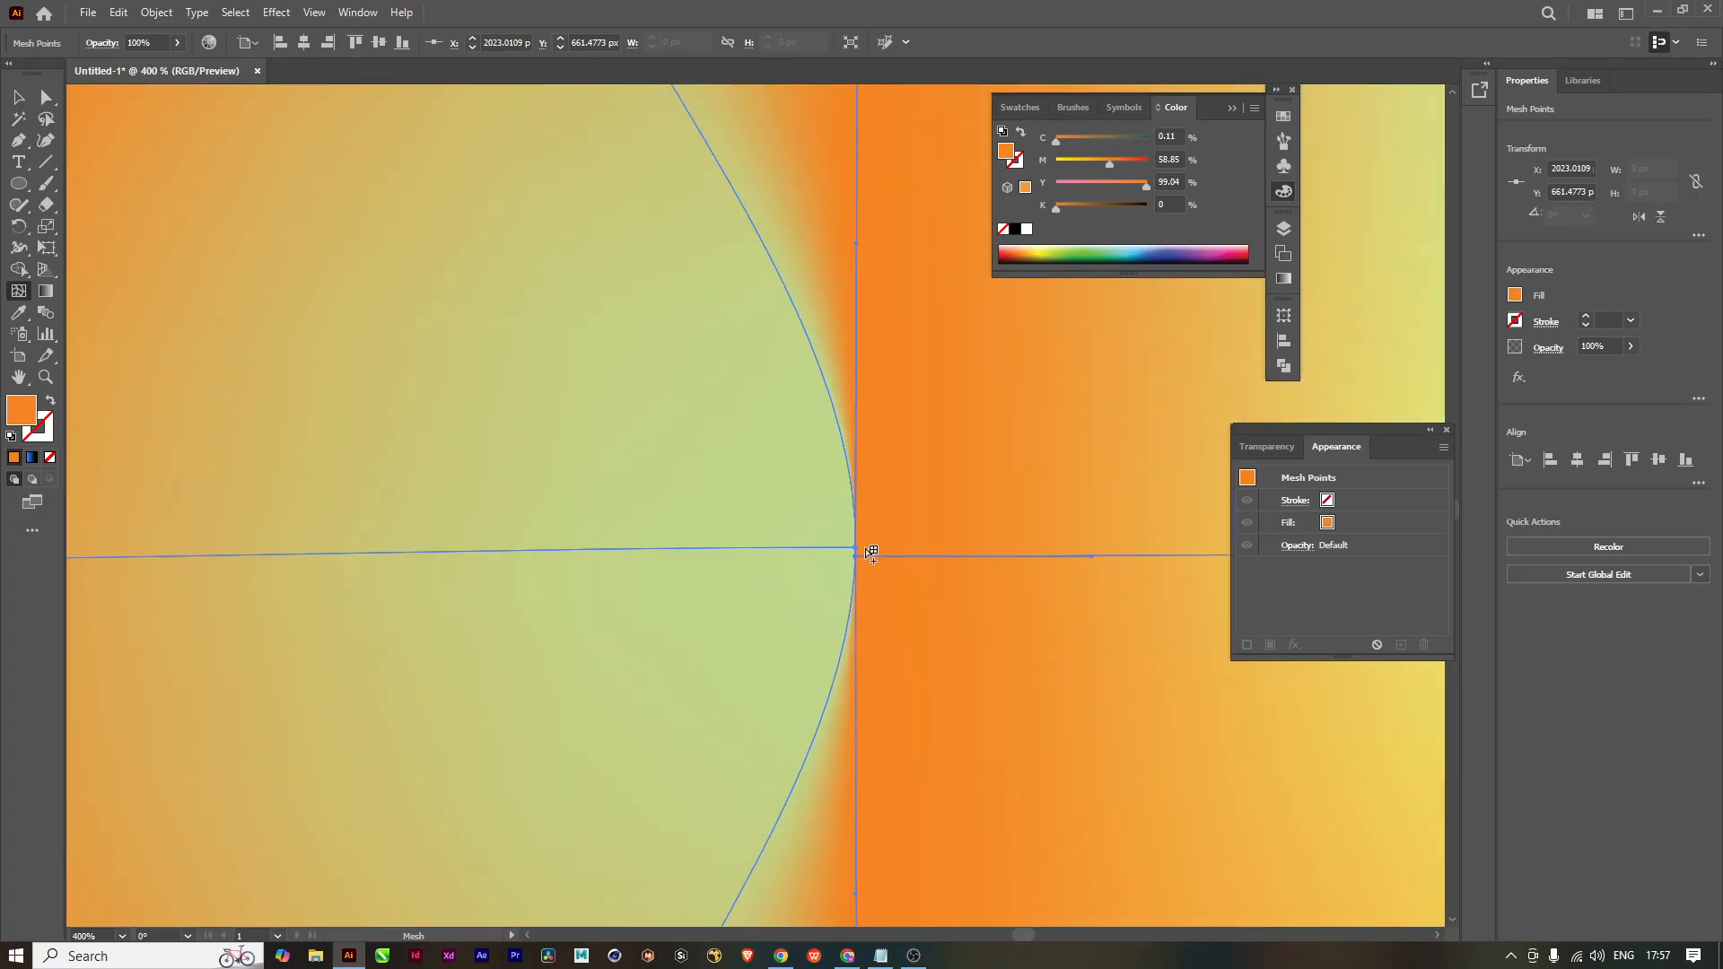
{"action": "left_click", "coordinate": [857, 549]}
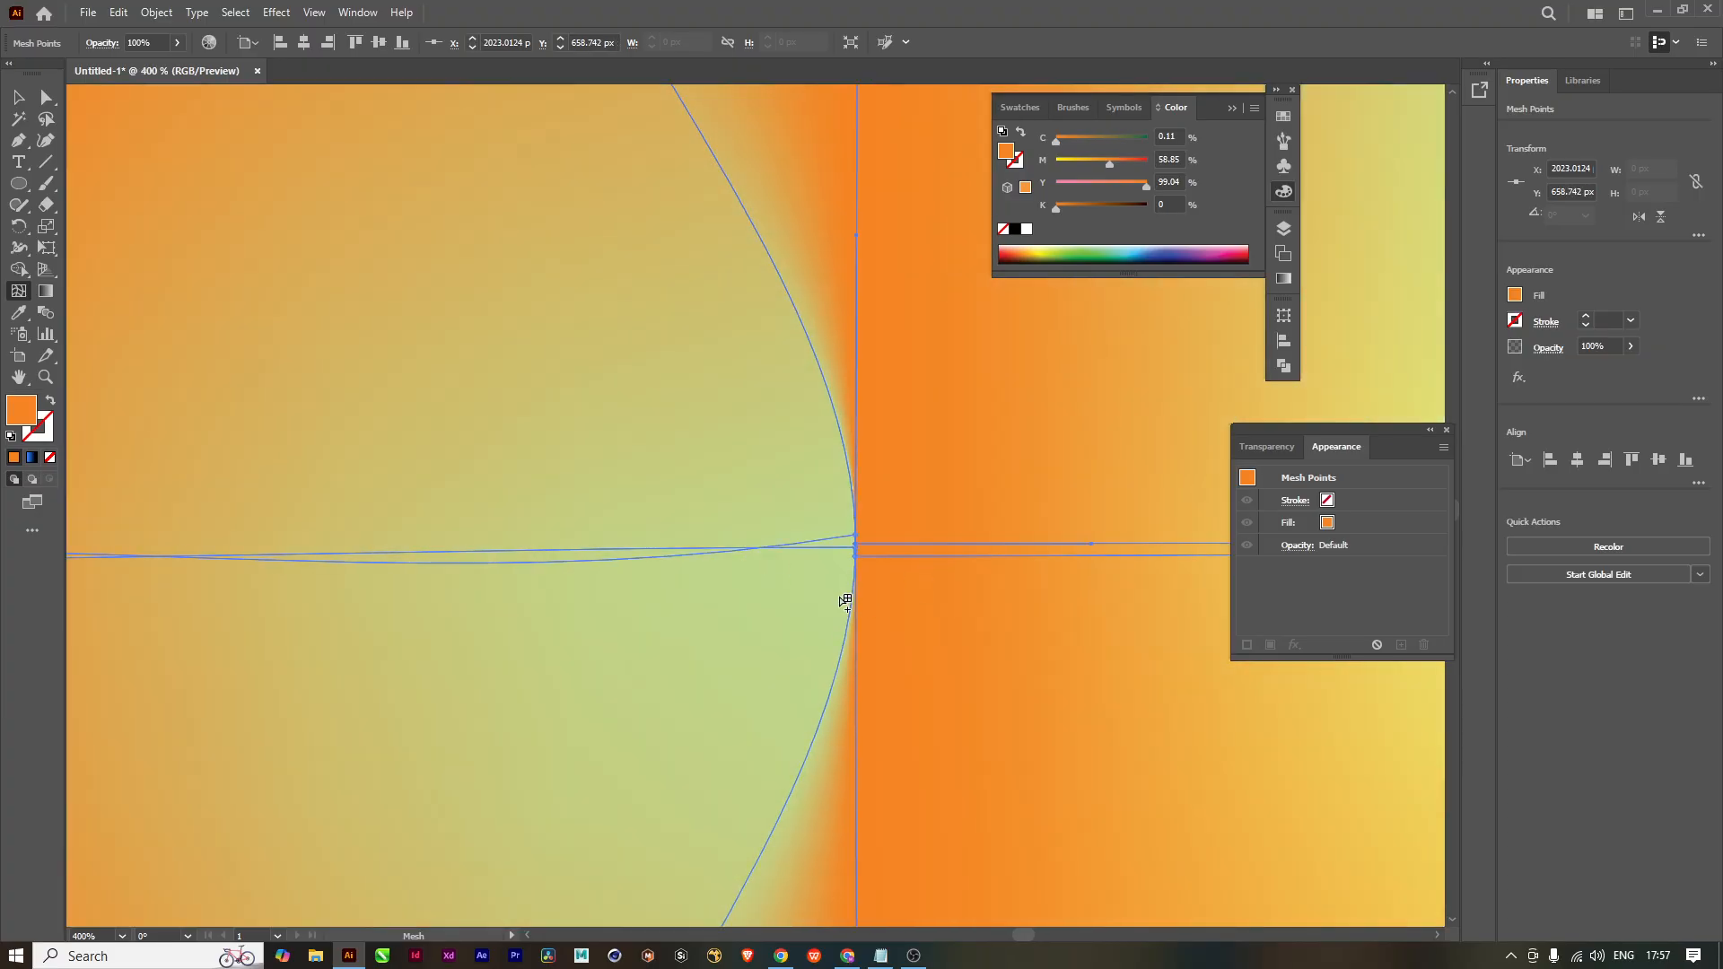
{"action": "scroll", "coordinate": [840, 600], "scroll_direction": "down", "scroll_amount": 3}
{"action": "scroll", "coordinate": [846, 600], "scroll_direction": "down", "scroll_amount": 4}
{"action": "key", "text": "ctrl+z"}
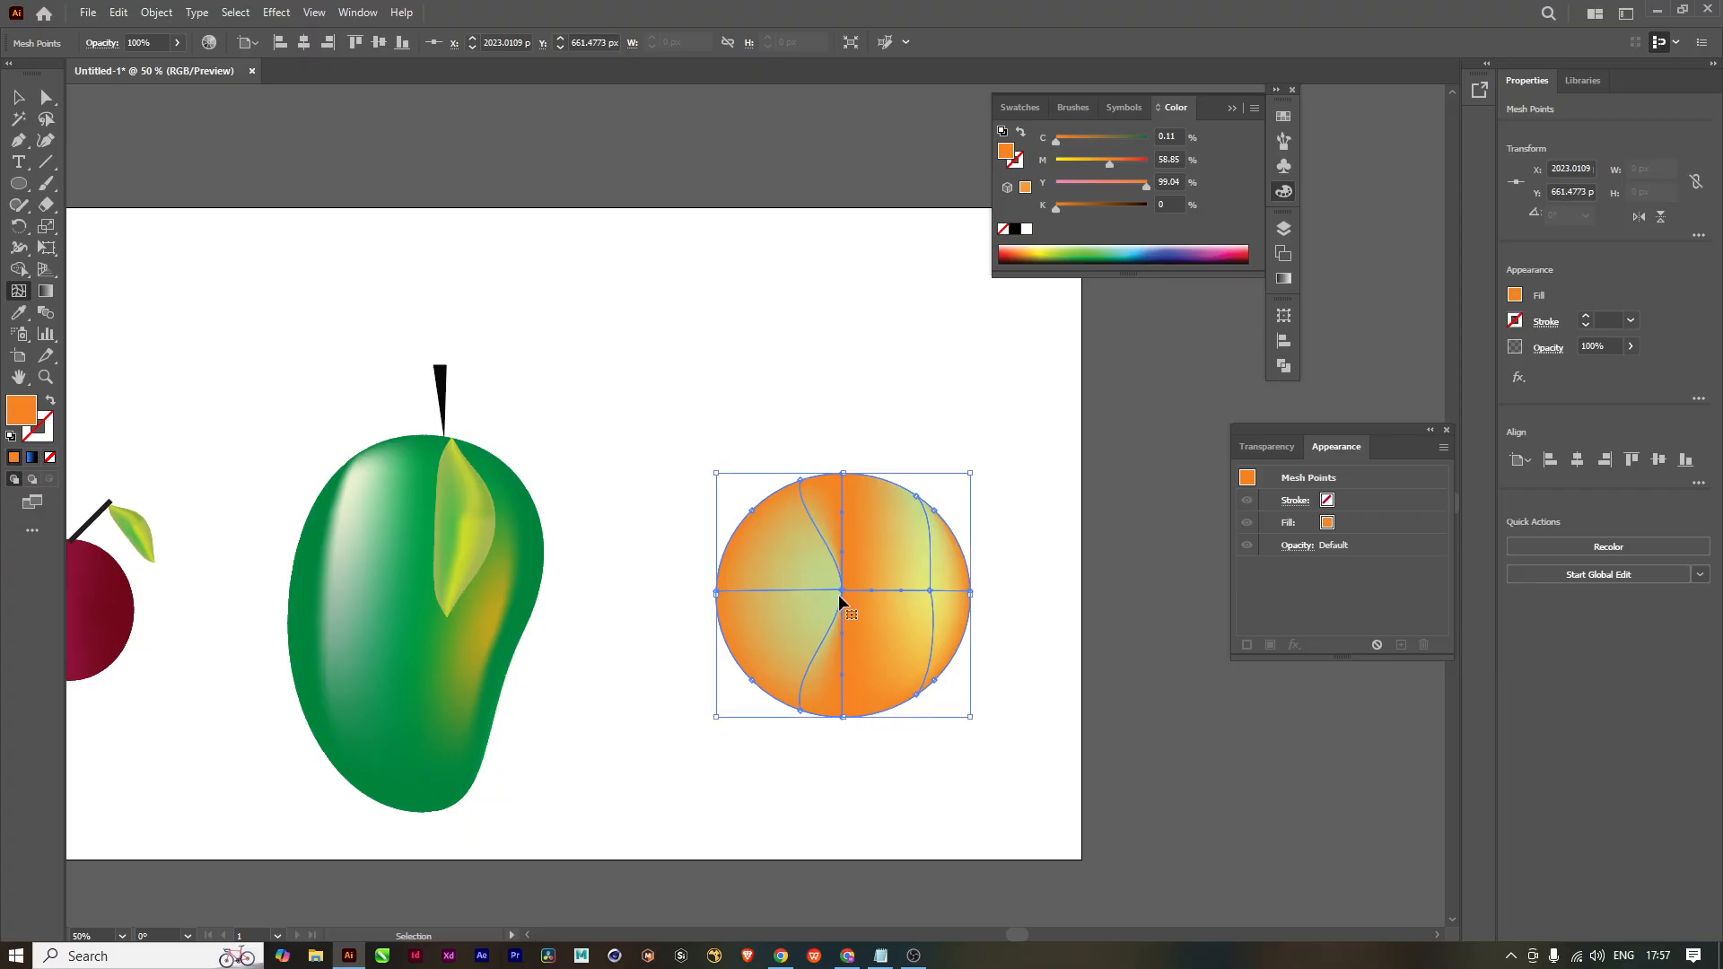
{"action": "key", "text": "ctrl+z"}
{"action": "key", "text": "ctrl+z"}
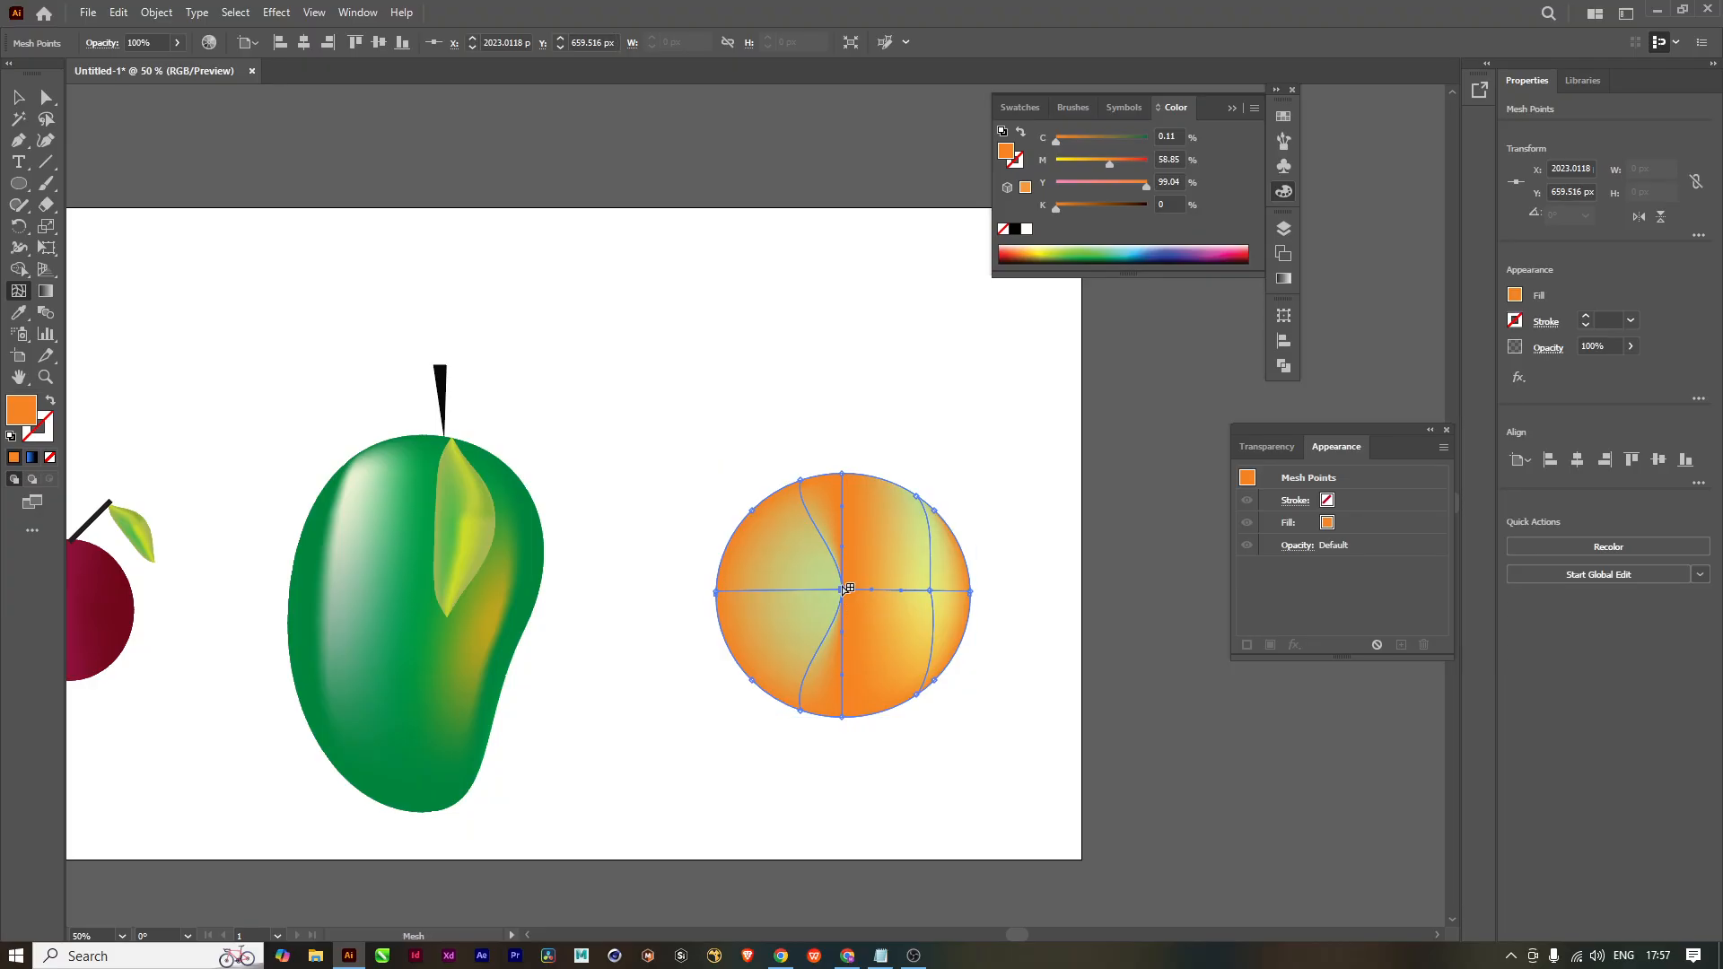
Step: Try to separate the overlapping pale green and orange mesh points at the ellipse's centre, and undo the stray mesh line and distorted curve
{"action": "scroll", "coordinate": [840, 600], "scroll_direction": "up", "scroll_amount": 4}
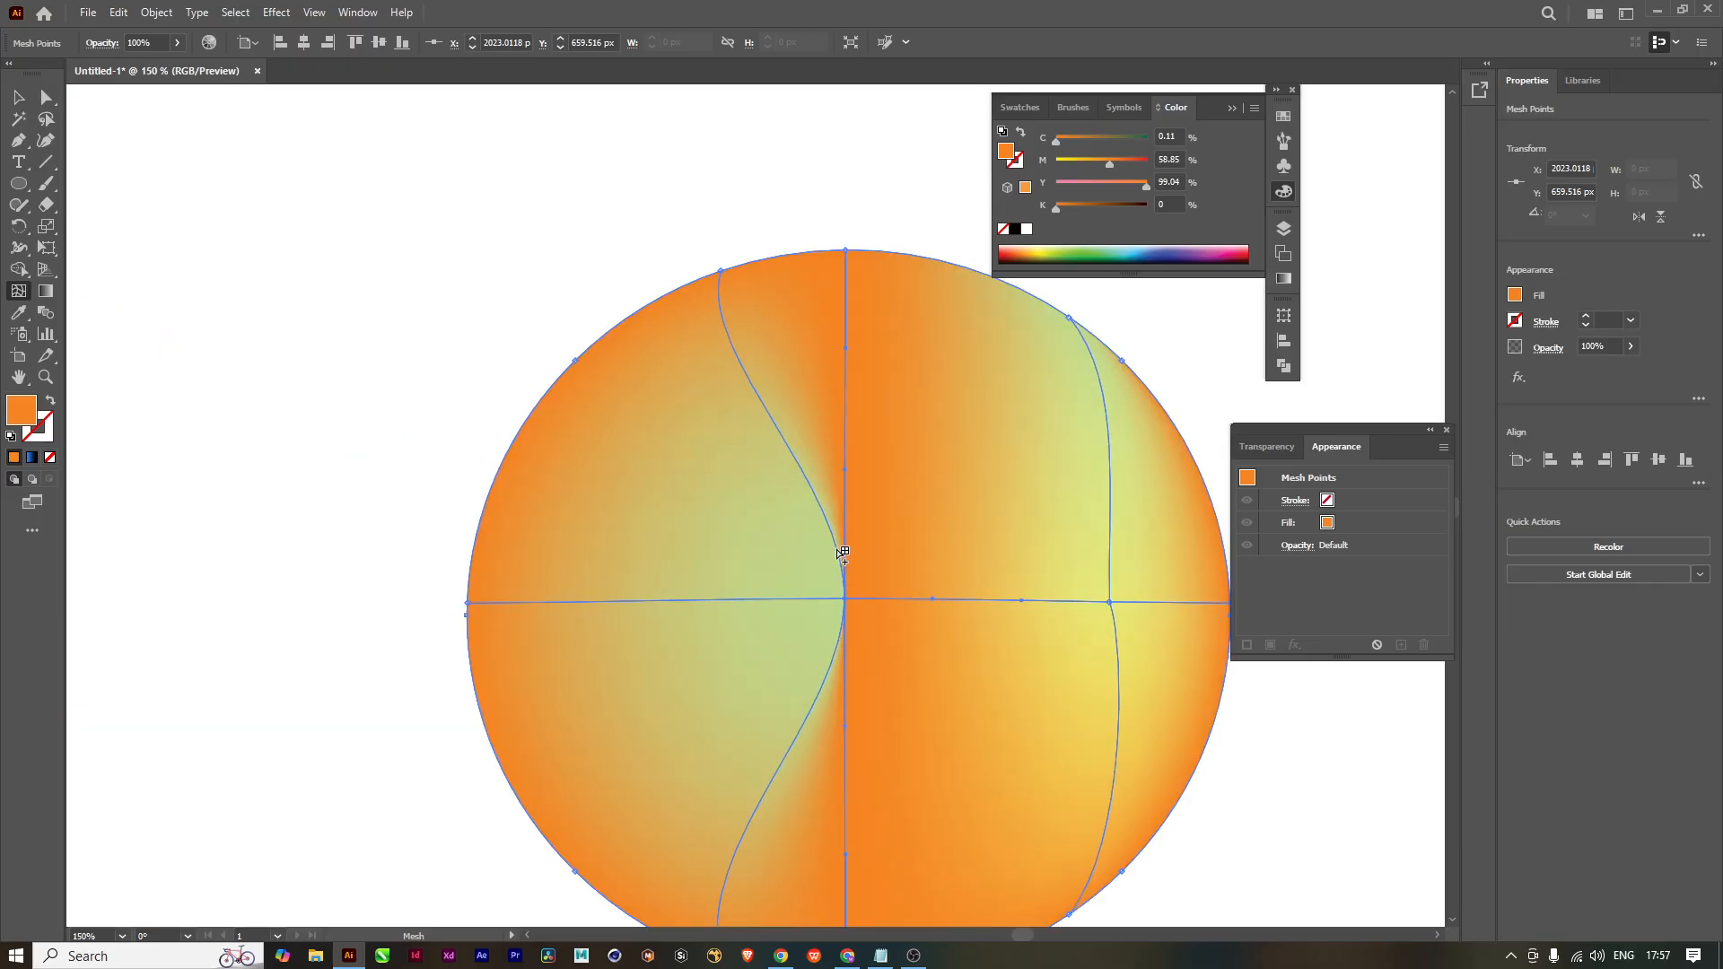
{"action": "left_click", "coordinate": [839, 547]}
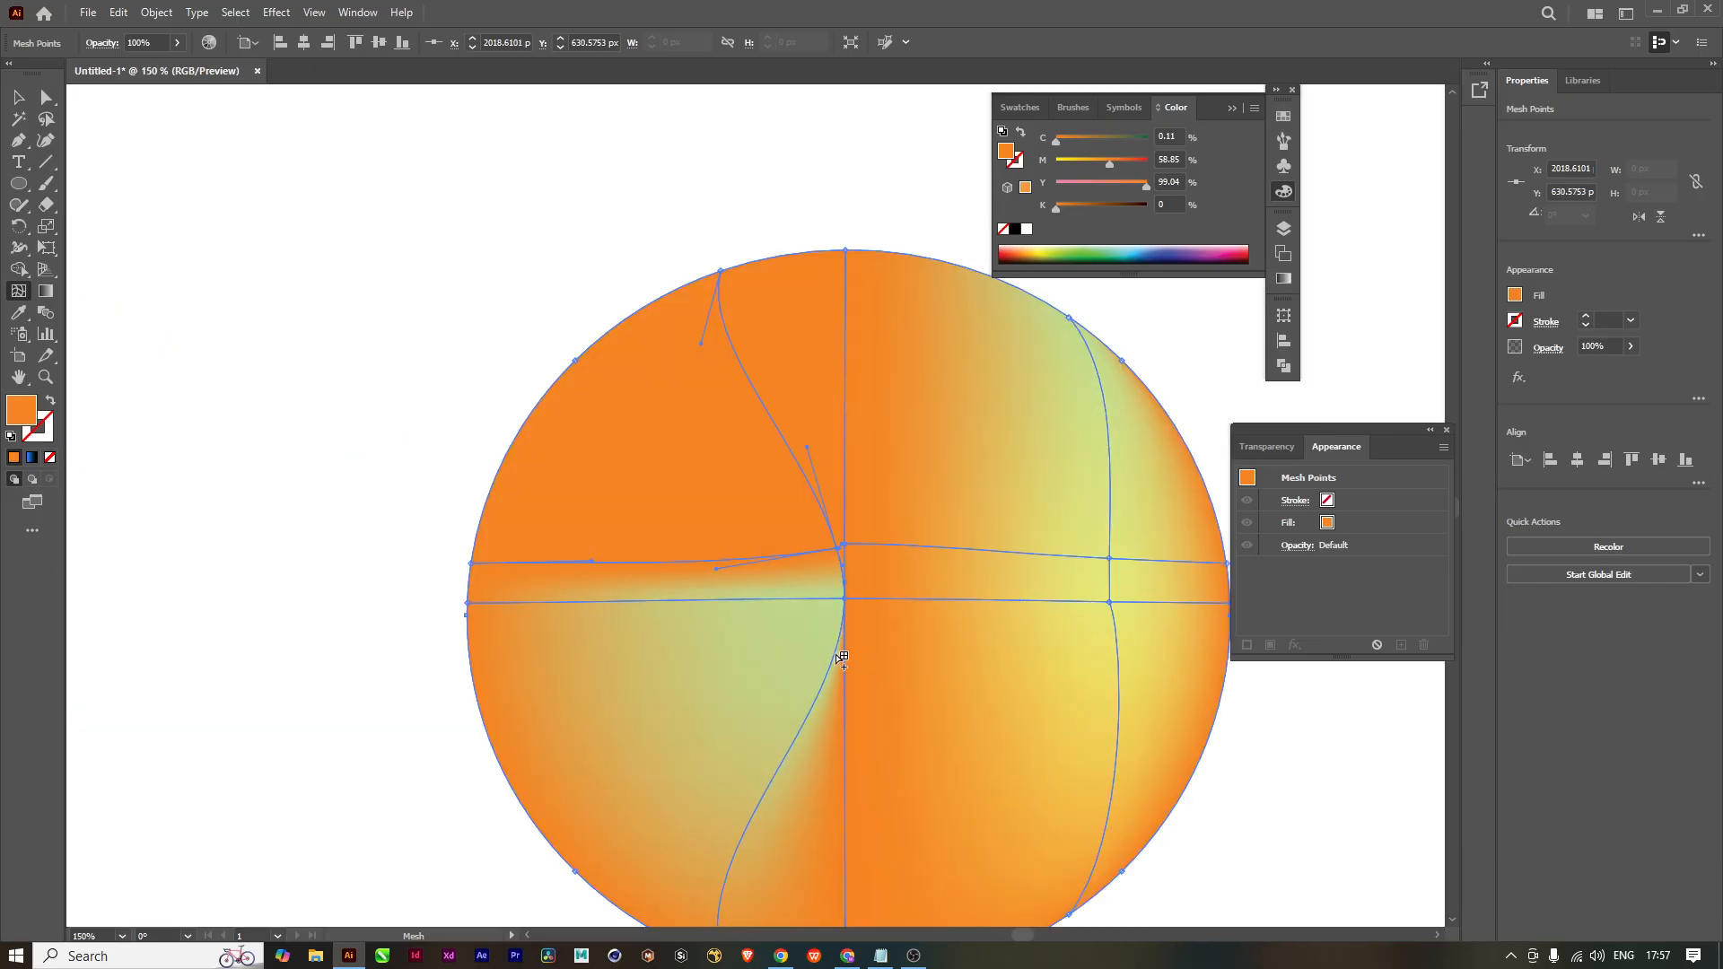
{"action": "key", "text": "ctrl+z"}
{"action": "scroll", "coordinate": [846, 607], "scroll_direction": "up", "scroll_amount": 2}
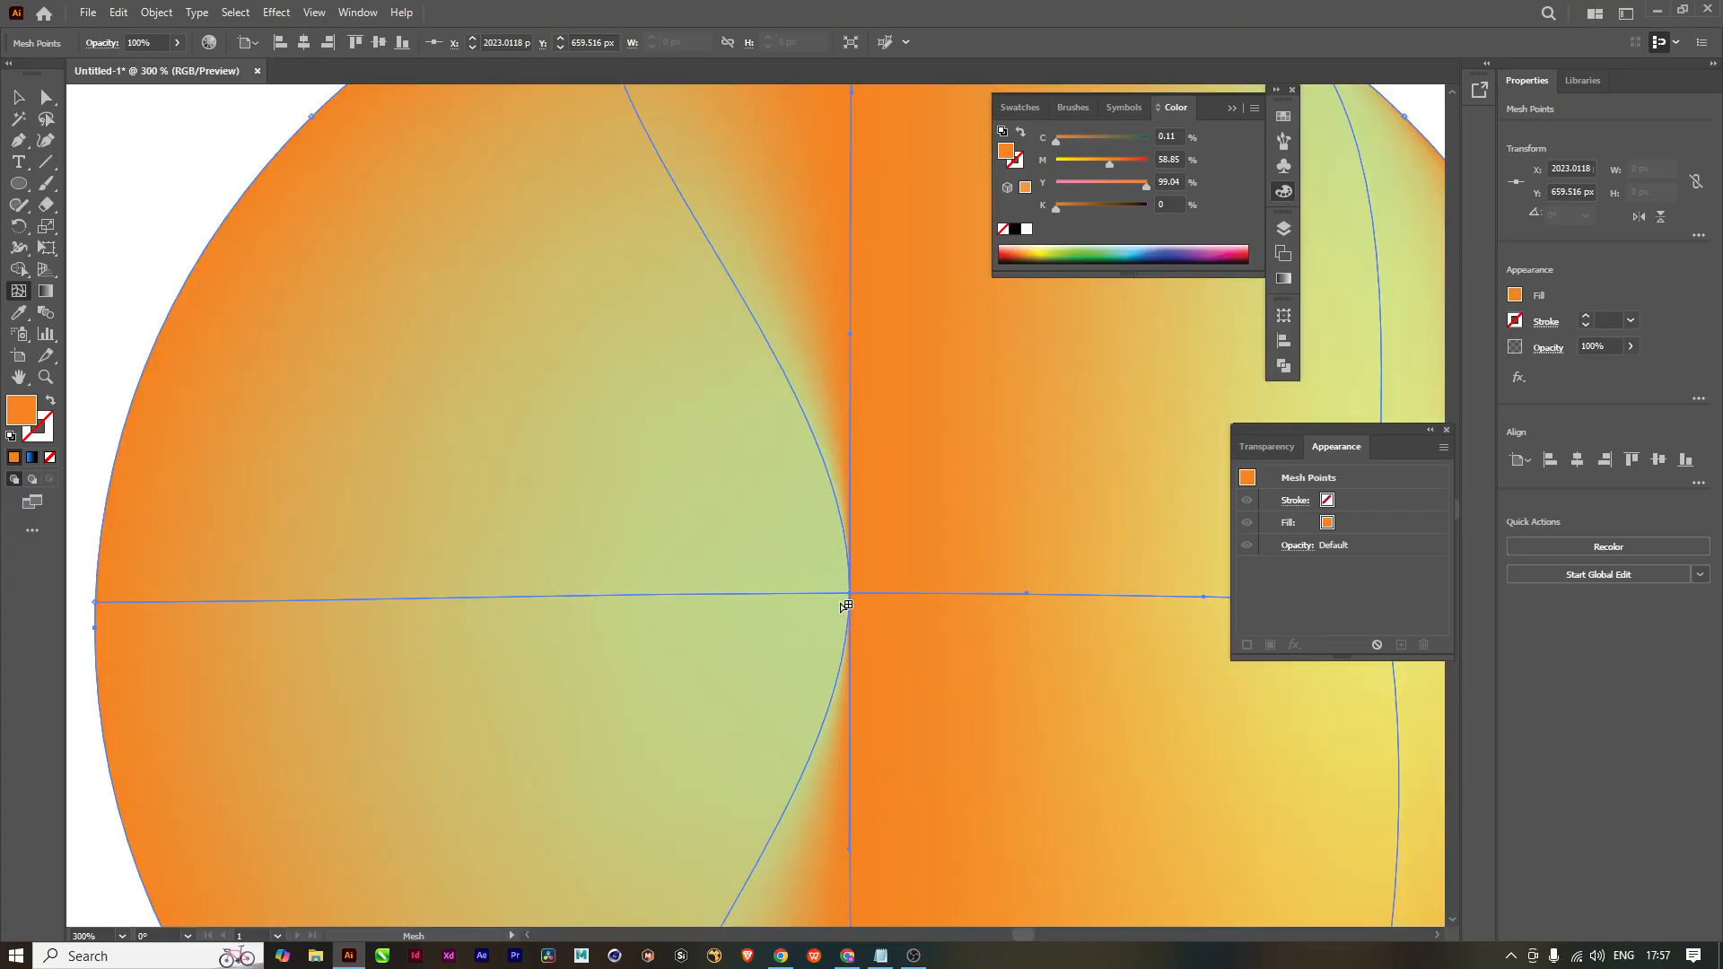
{"action": "scroll", "coordinate": [846, 607], "scroll_direction": "up", "scroll_amount": 4}
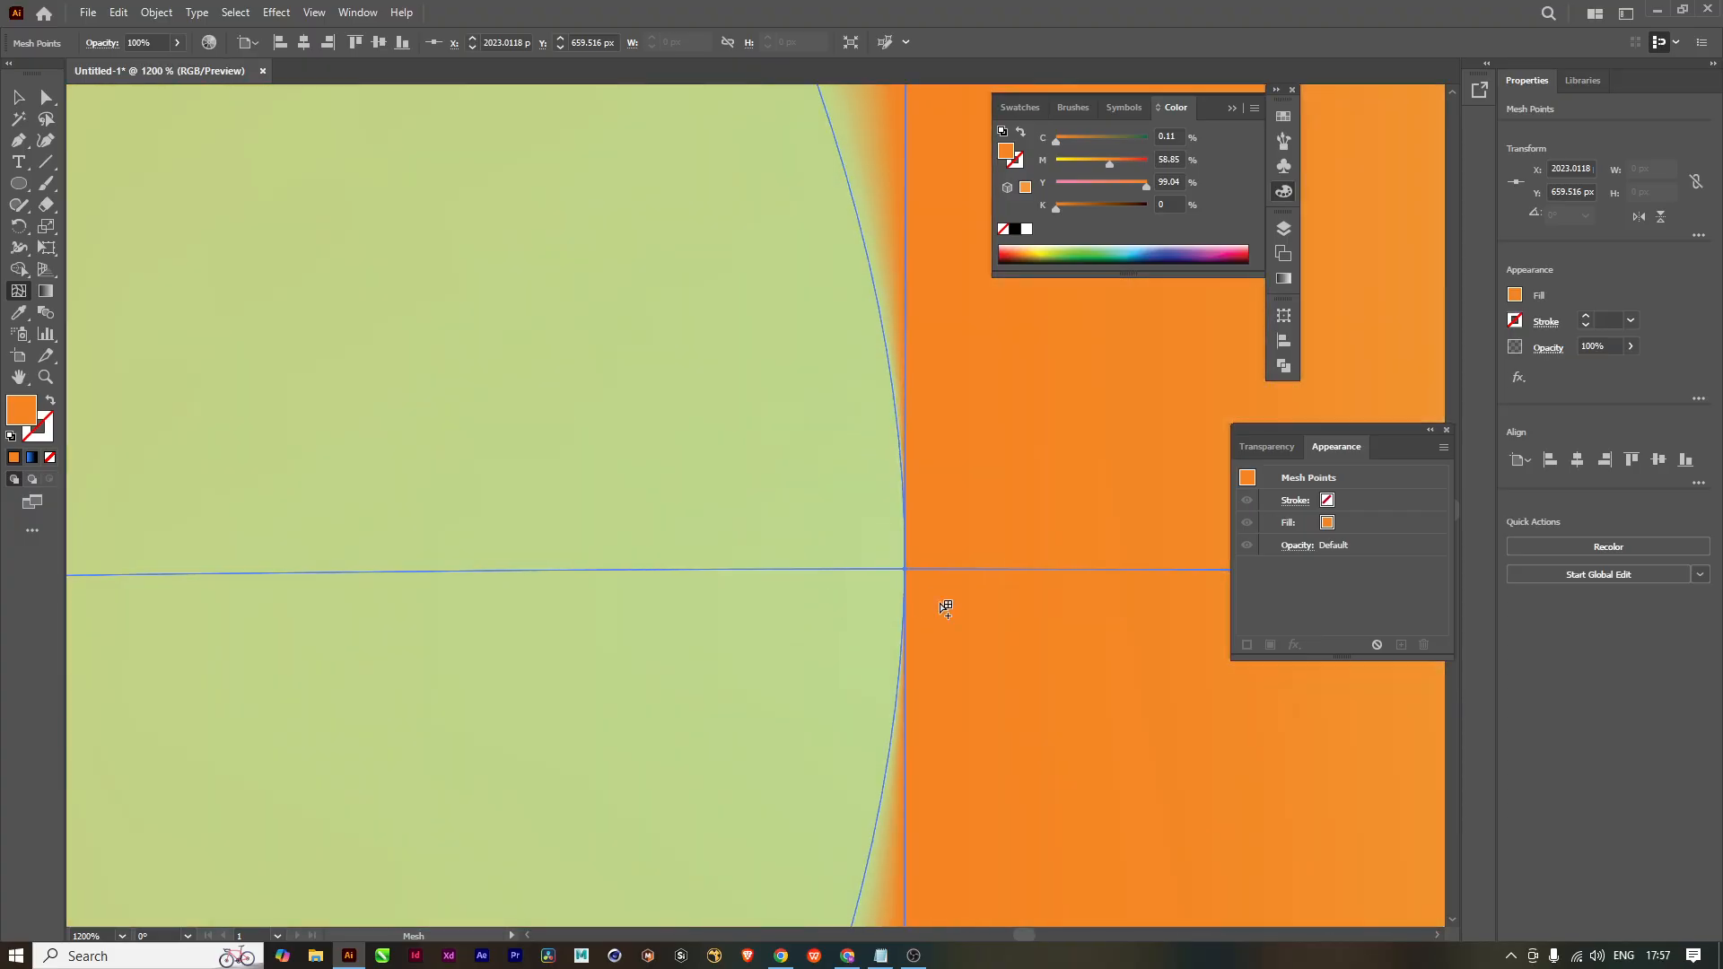
{"action": "left_click_drag", "start_coordinate": [911, 571], "coordinate": [911, 564]}
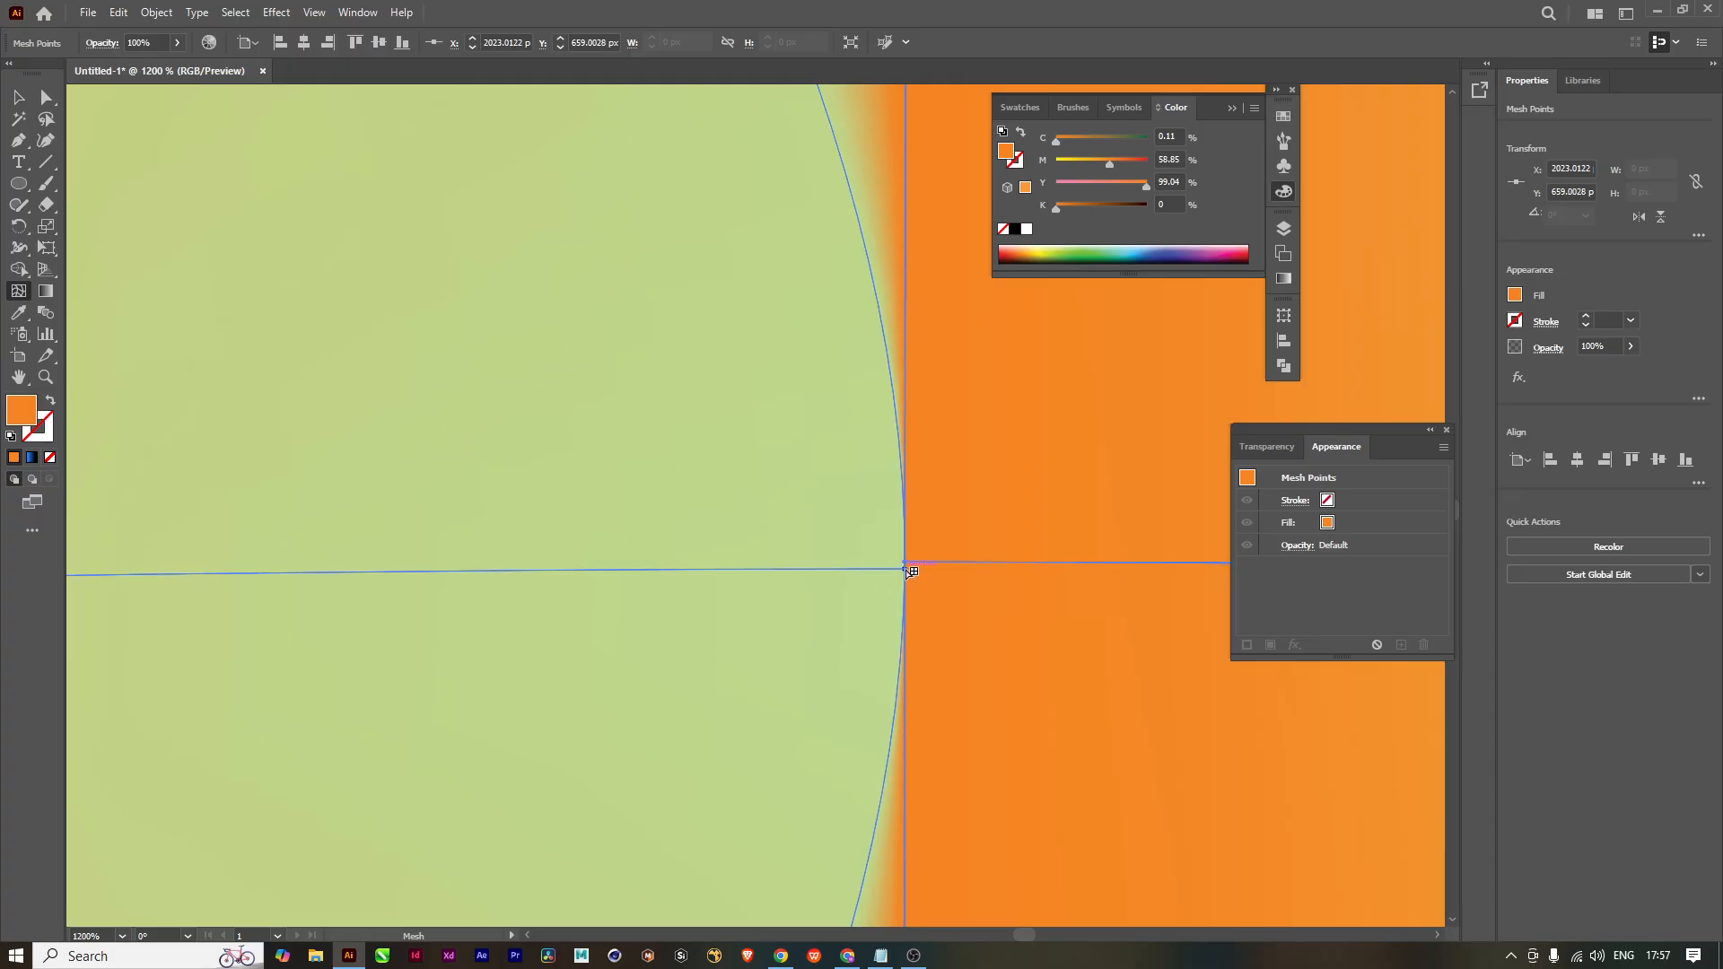
{"action": "left_click_drag", "start_coordinate": [909, 568], "coordinate": [821, 562]}
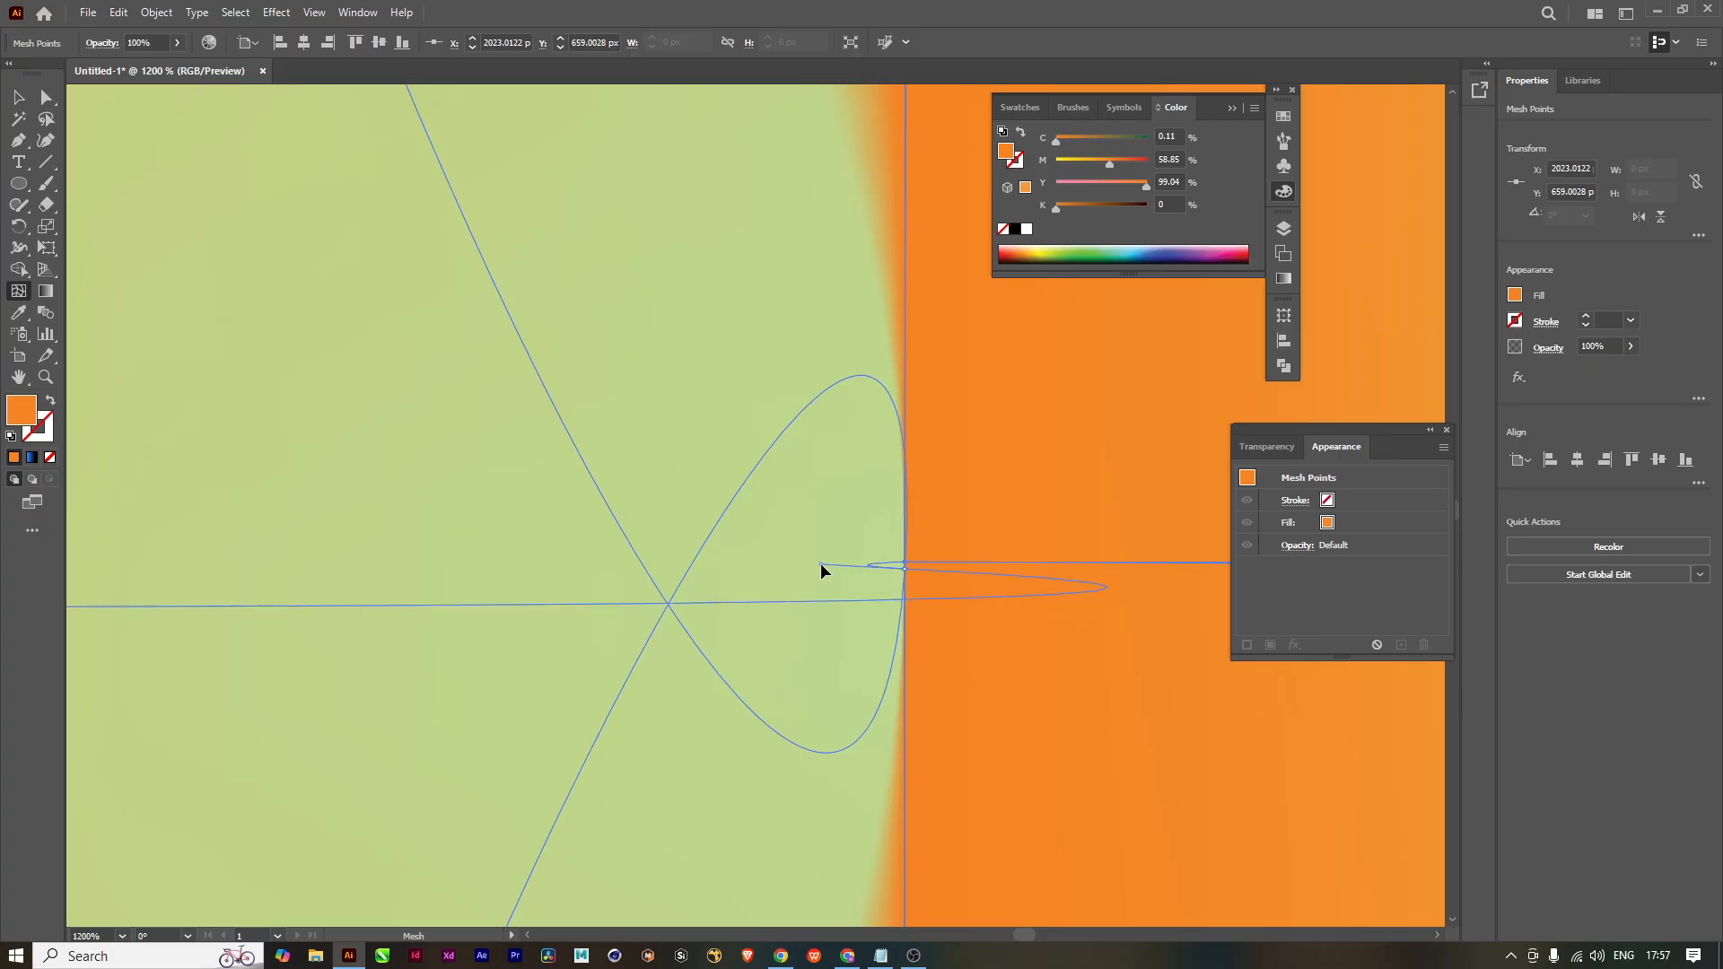
{"action": "key", "text": "ctrl+z"}
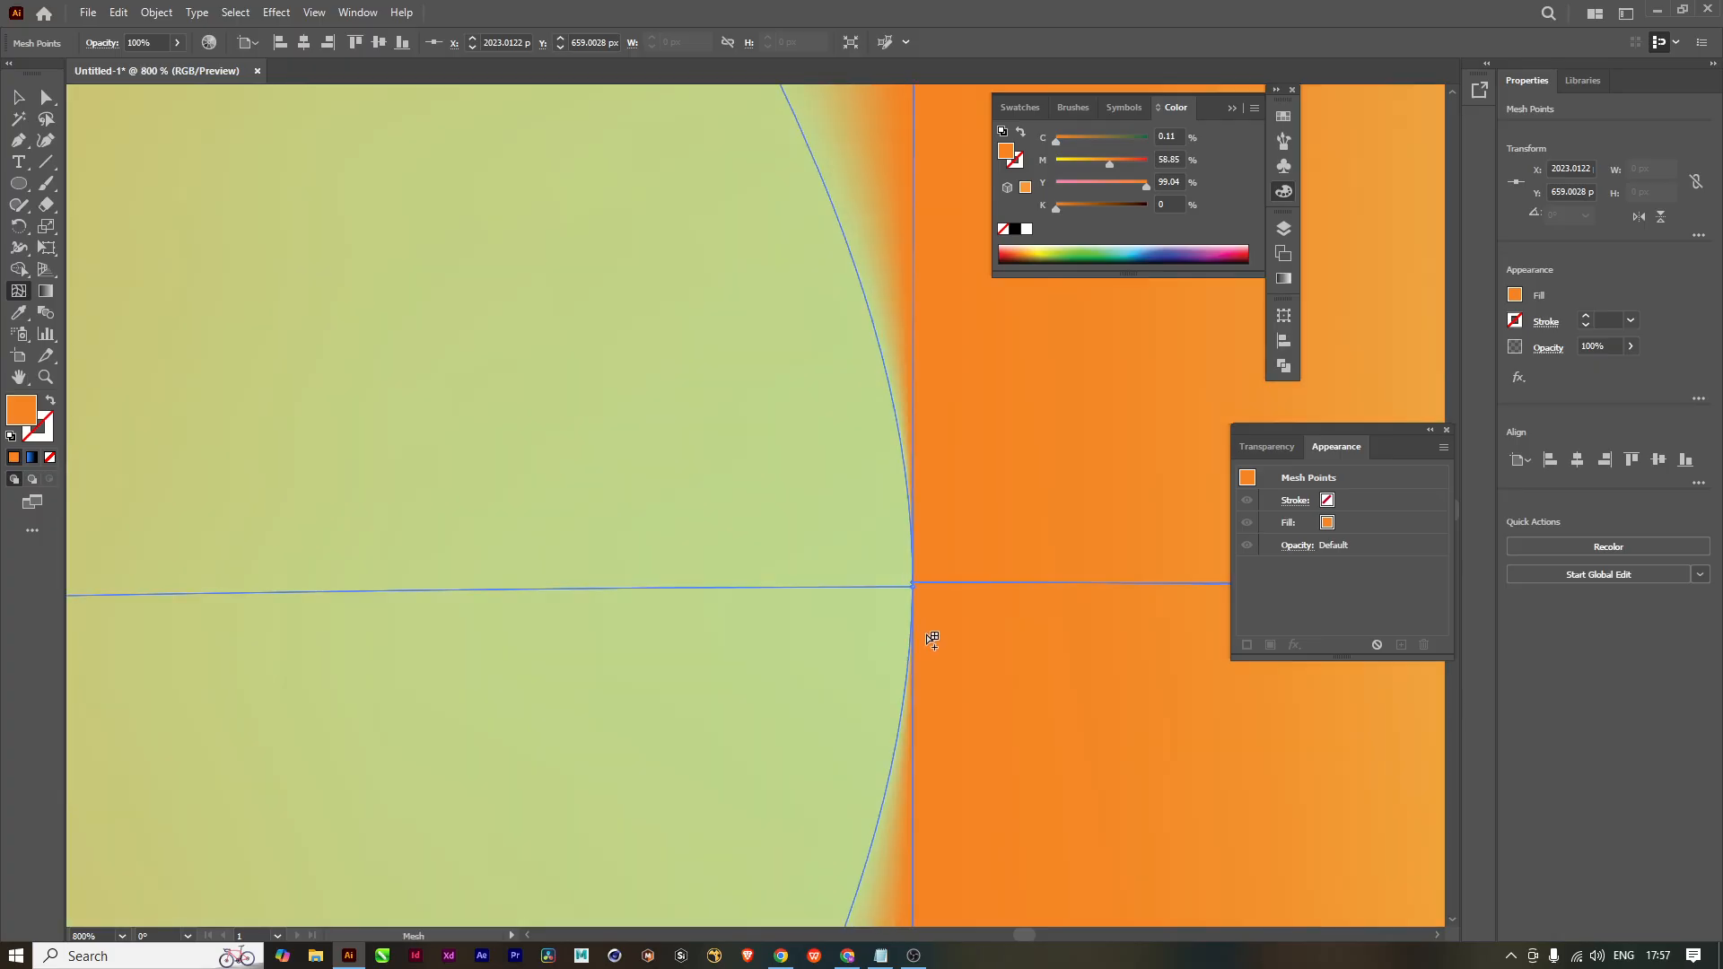
Step: Undo the central point moves, the right mesh line and the left line's inward bend, back to the gently curved pale green left mesh line
{"action": "scroll", "coordinate": [931, 635], "scroll_direction": "down", "scroll_amount": 6}
{"action": "left_click_drag", "start_coordinate": [967, 700], "coordinate": [826, 616]}
{"action": "key", "text": "ctrl+z"}
{"action": "key", "text": "ctrl+z"}
{"action": "key", "text": "ctrl+z"}
{"action": "key", "text": "ctrl+z"}
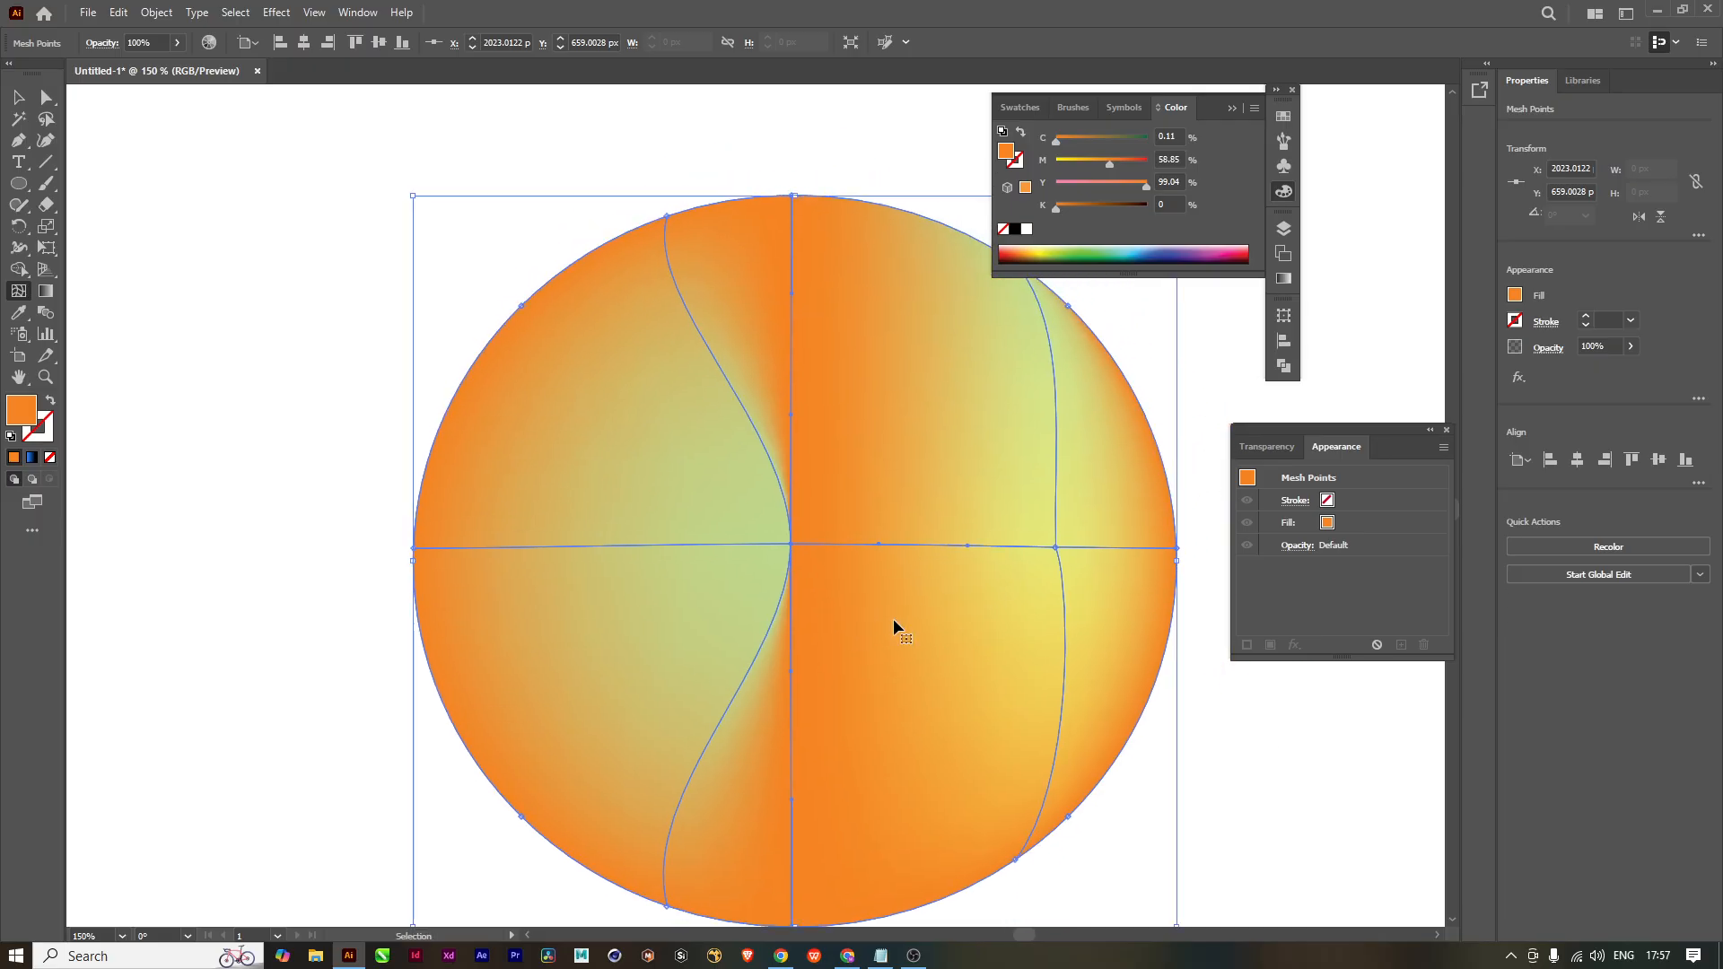
{"action": "key", "text": "ctrl+z"}
{"action": "key", "text": "ctrl+z"}
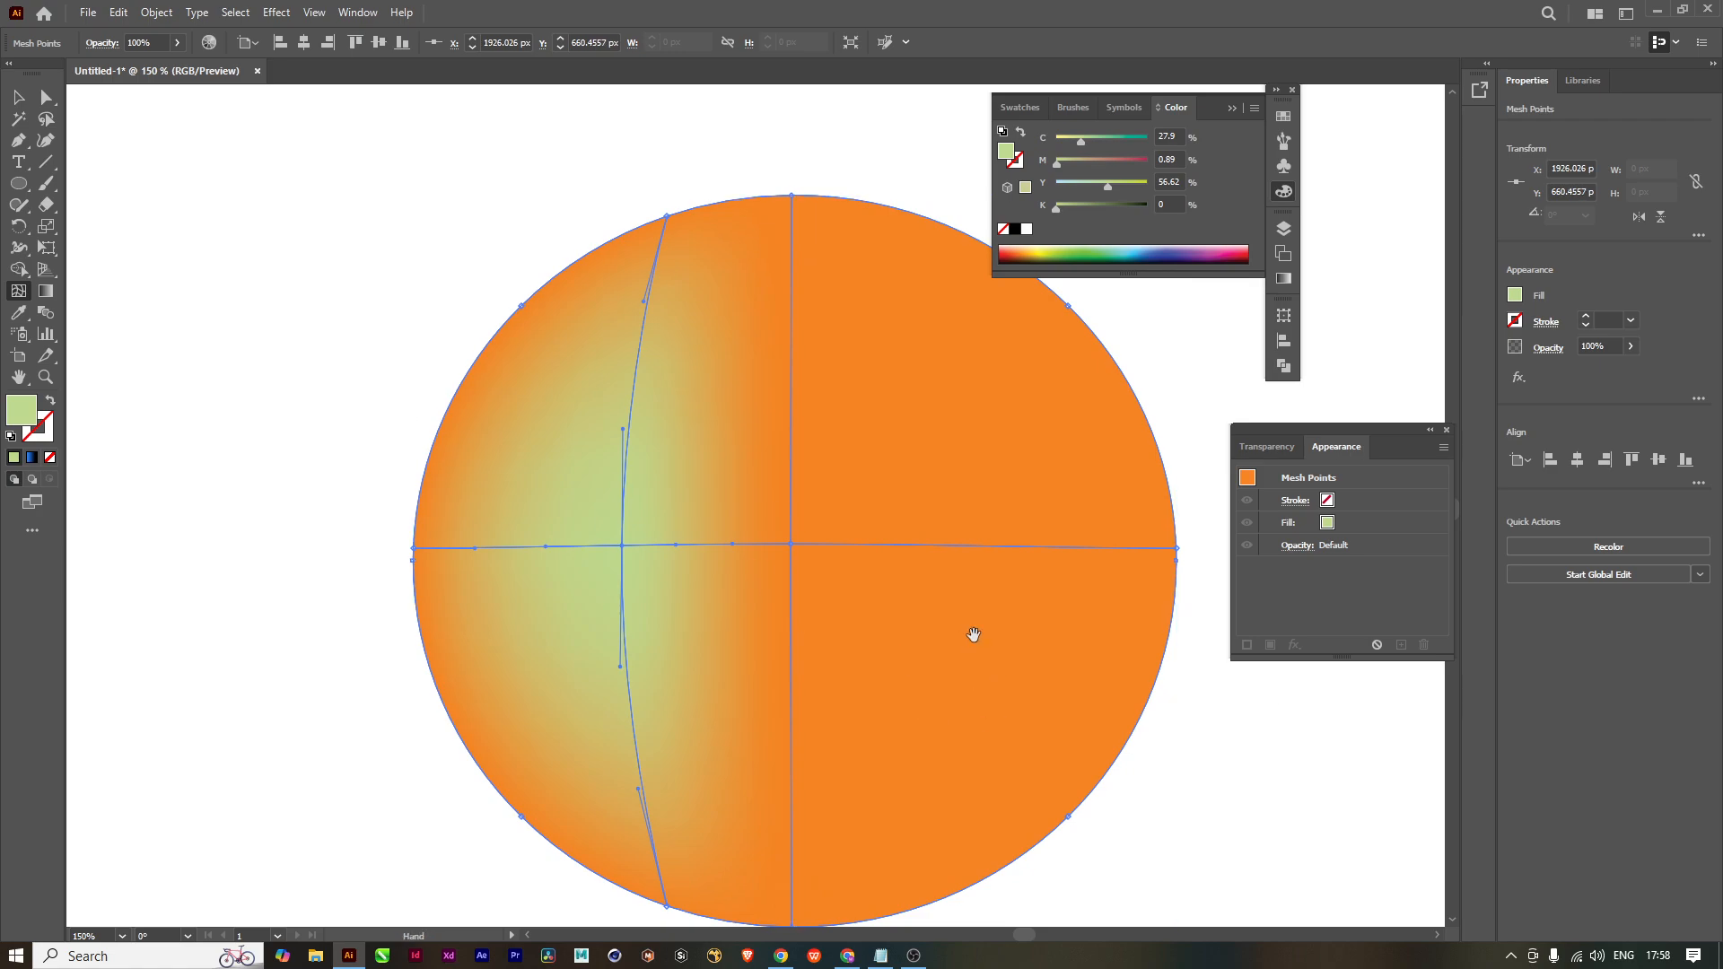
{"action": "left_click_drag", "start_coordinate": [973, 634], "coordinate": [825, 614]}
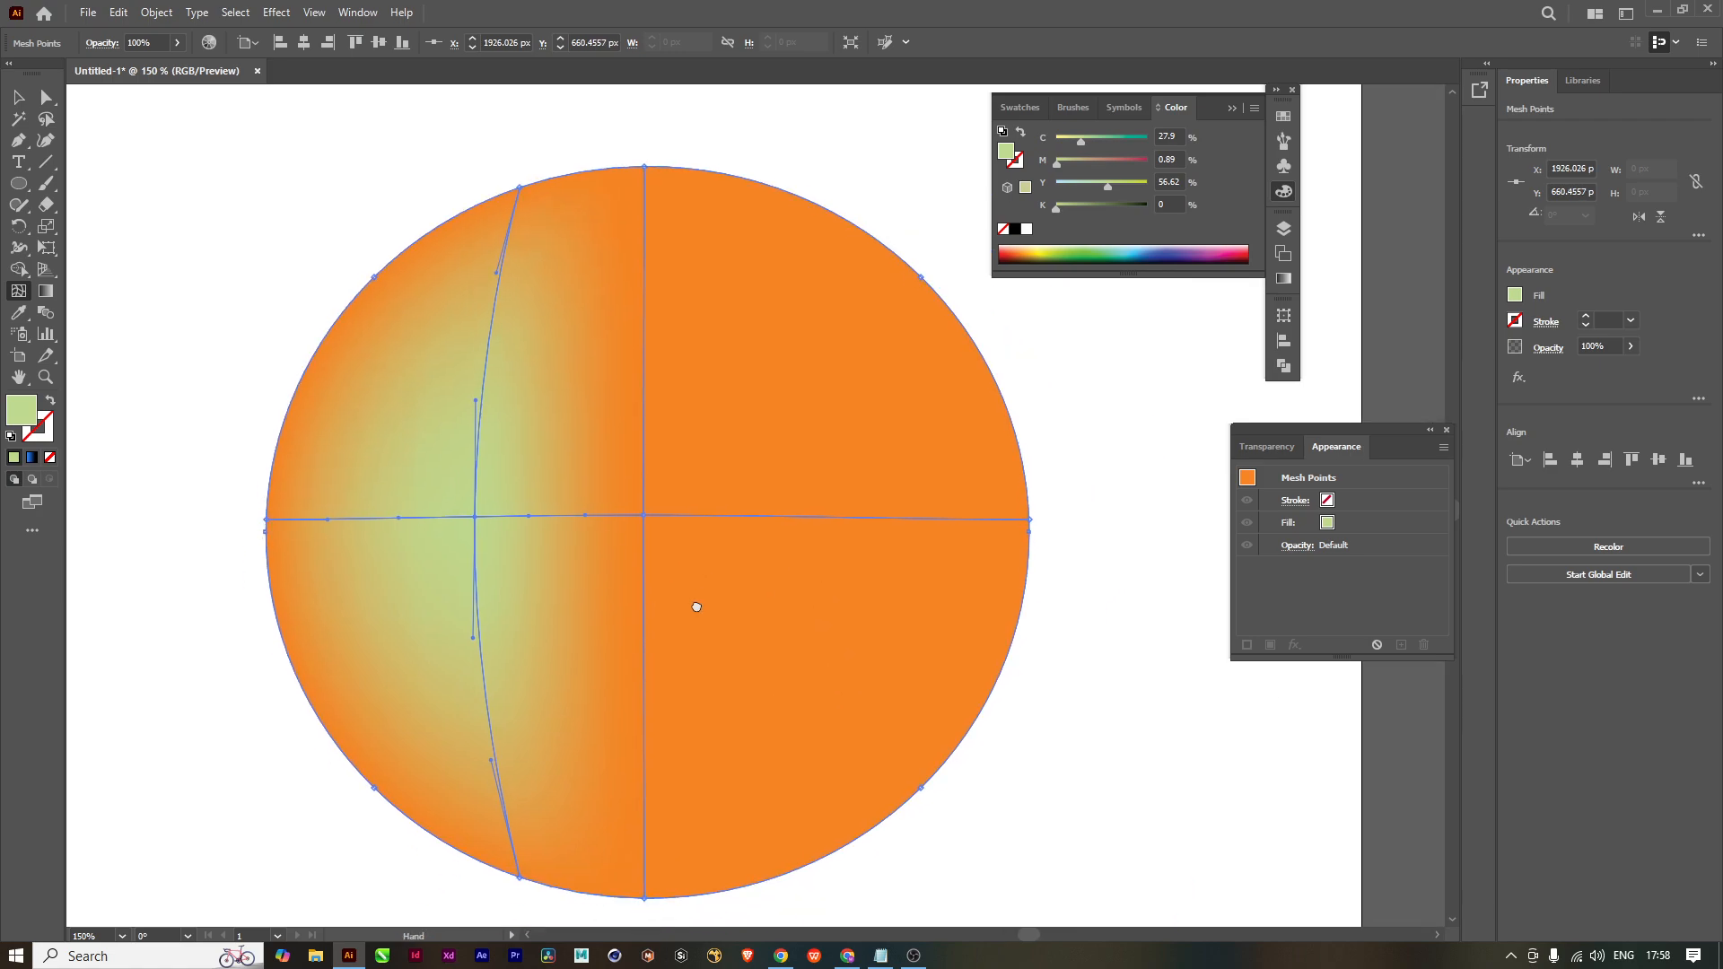
Step: Add a mesh point near the ellipse's upper-right edge and colour it with orange sampled from the ellipse's right half
{"action": "left_click", "coordinate": [874, 246]}
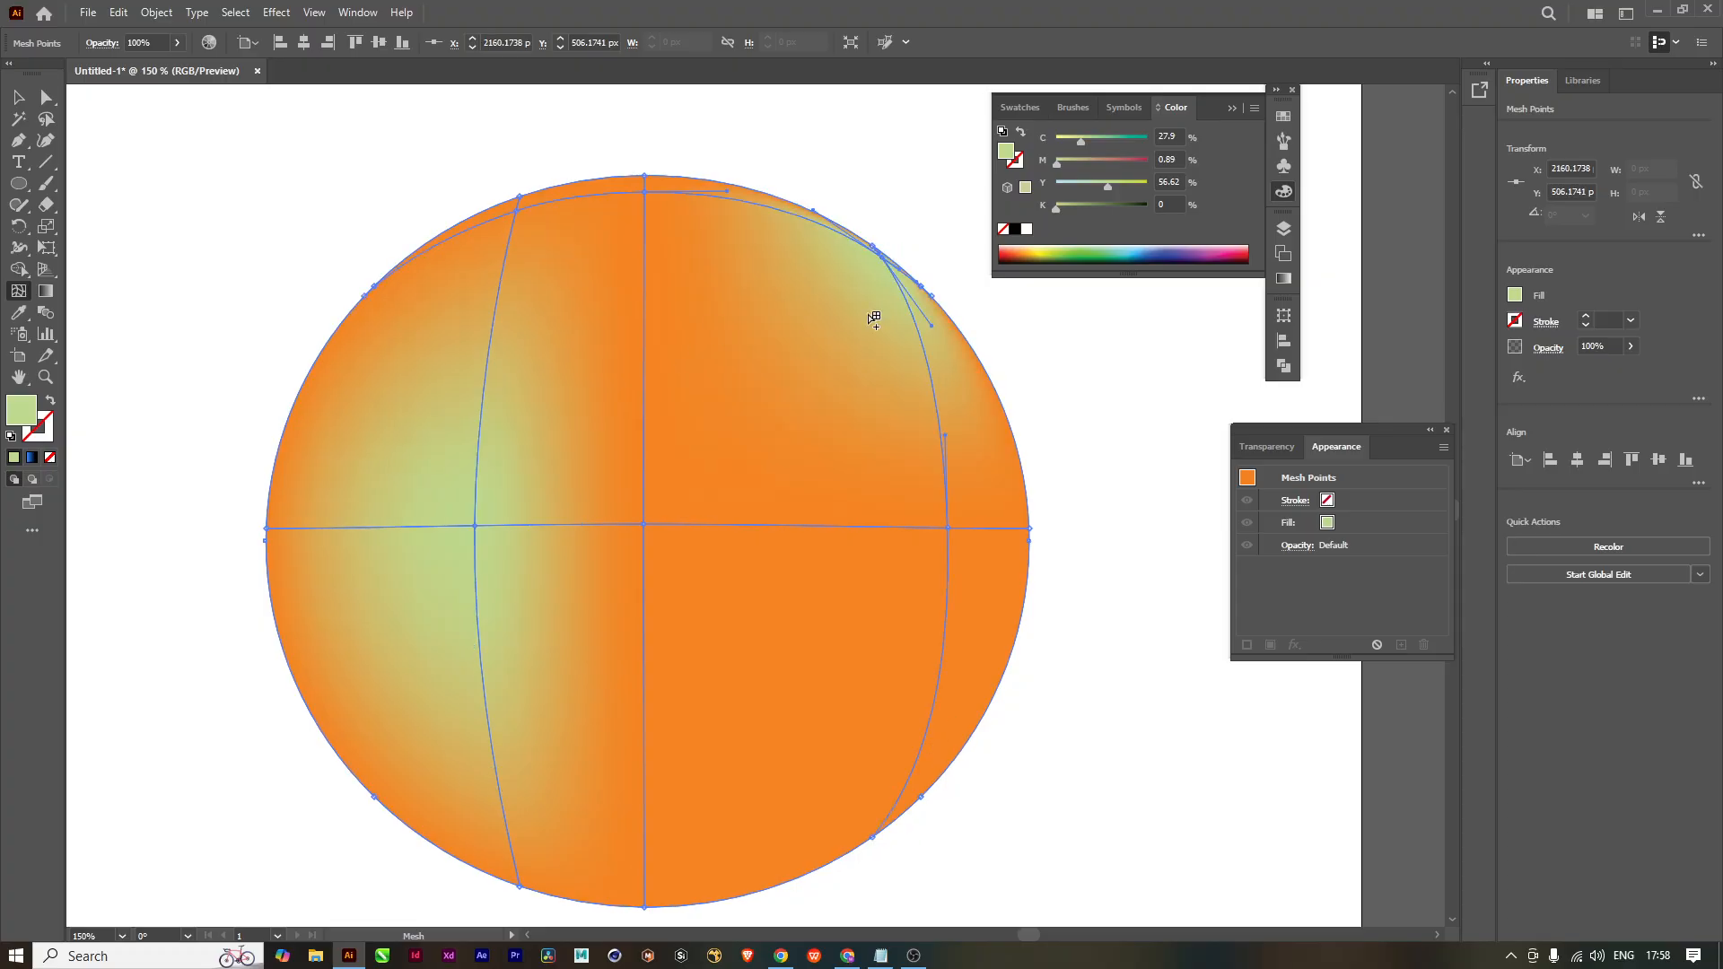
{"action": "key", "text": "i"}
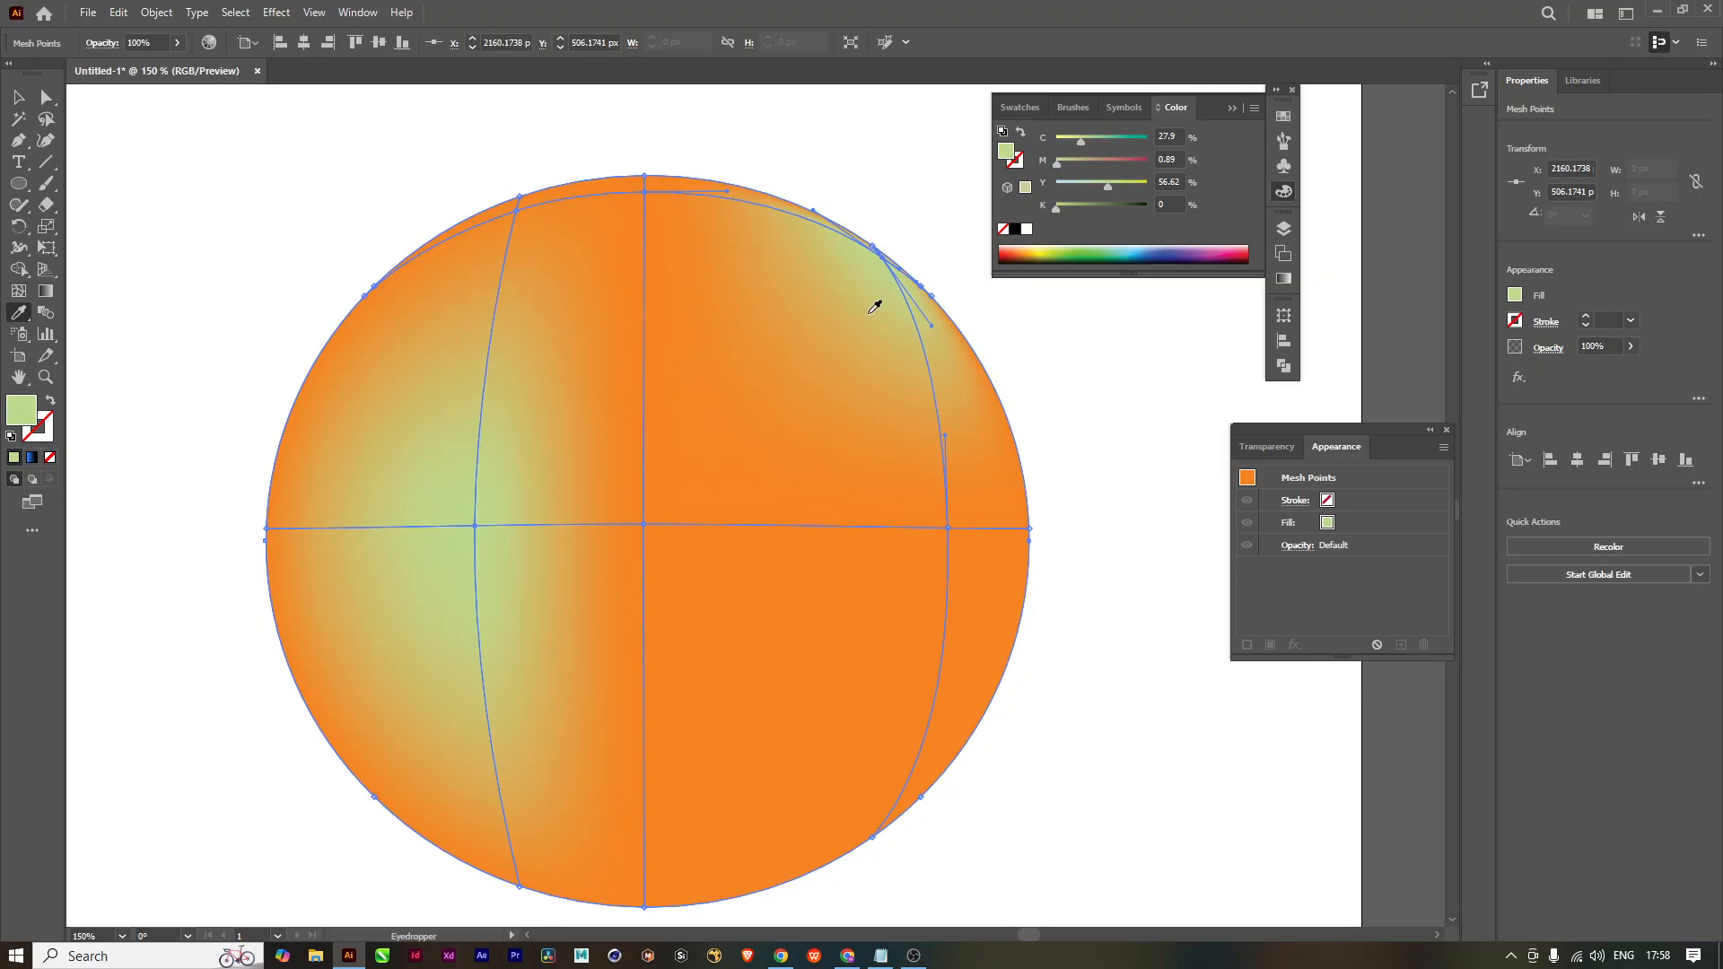
{"action": "left_click", "coordinate": [800, 433]}
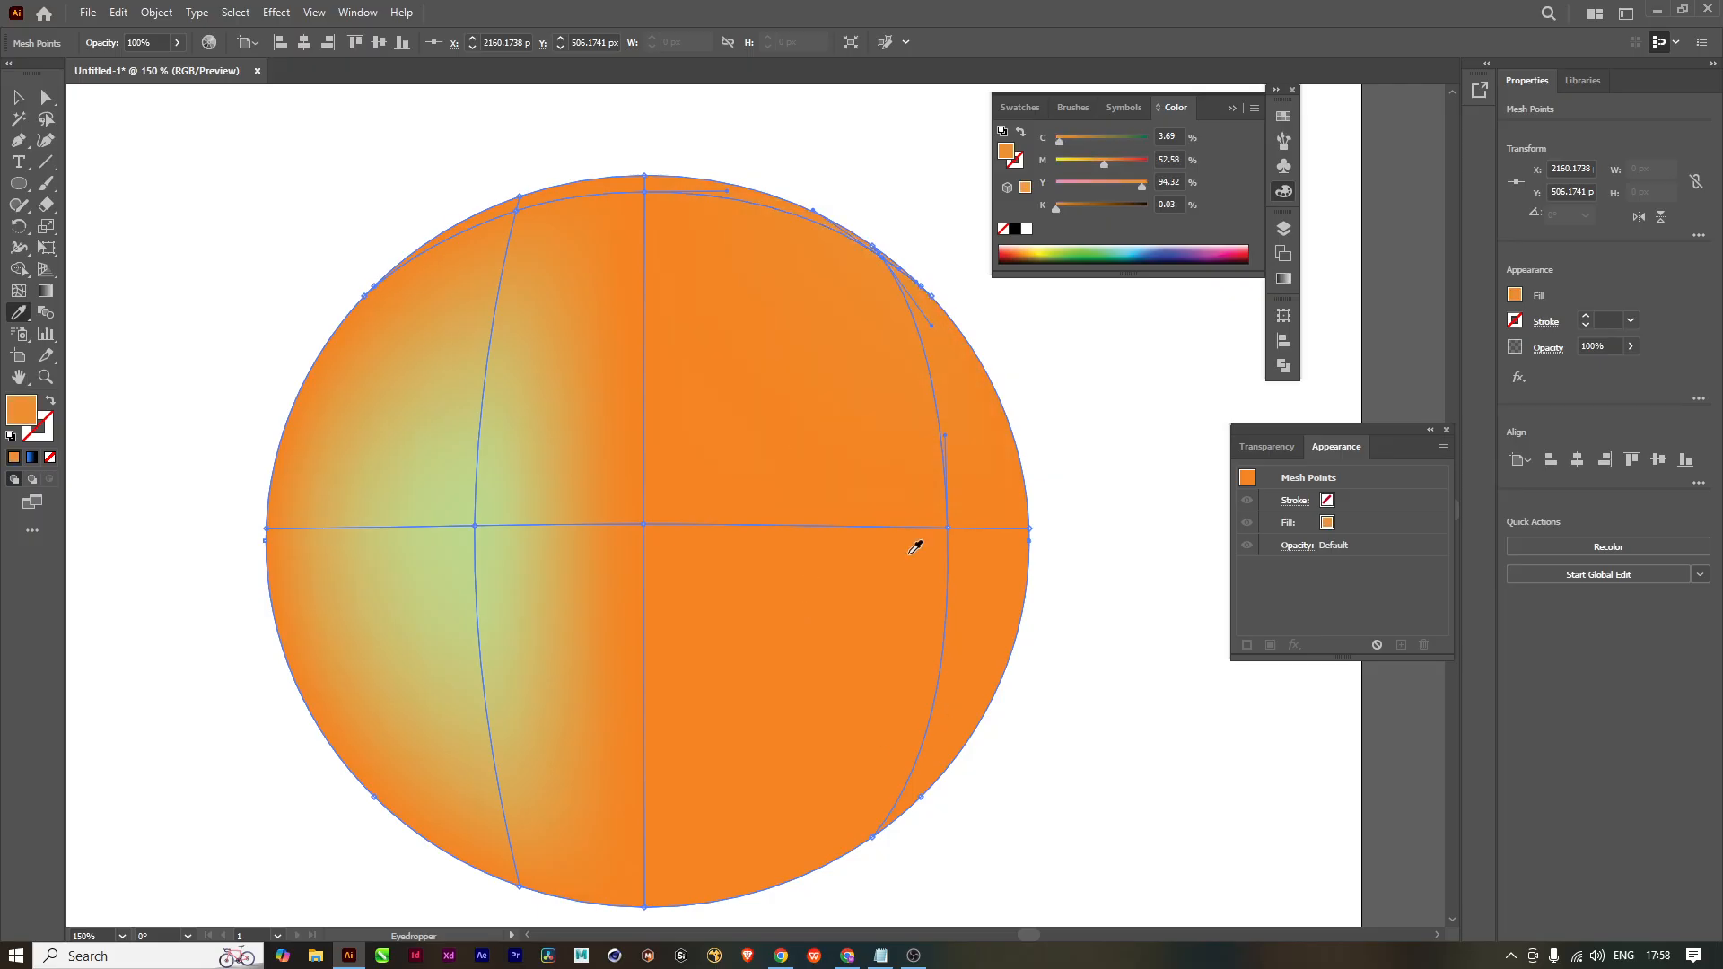
{"action": "left_click_drag", "start_coordinate": [816, 670], "coordinate": [769, 643]}
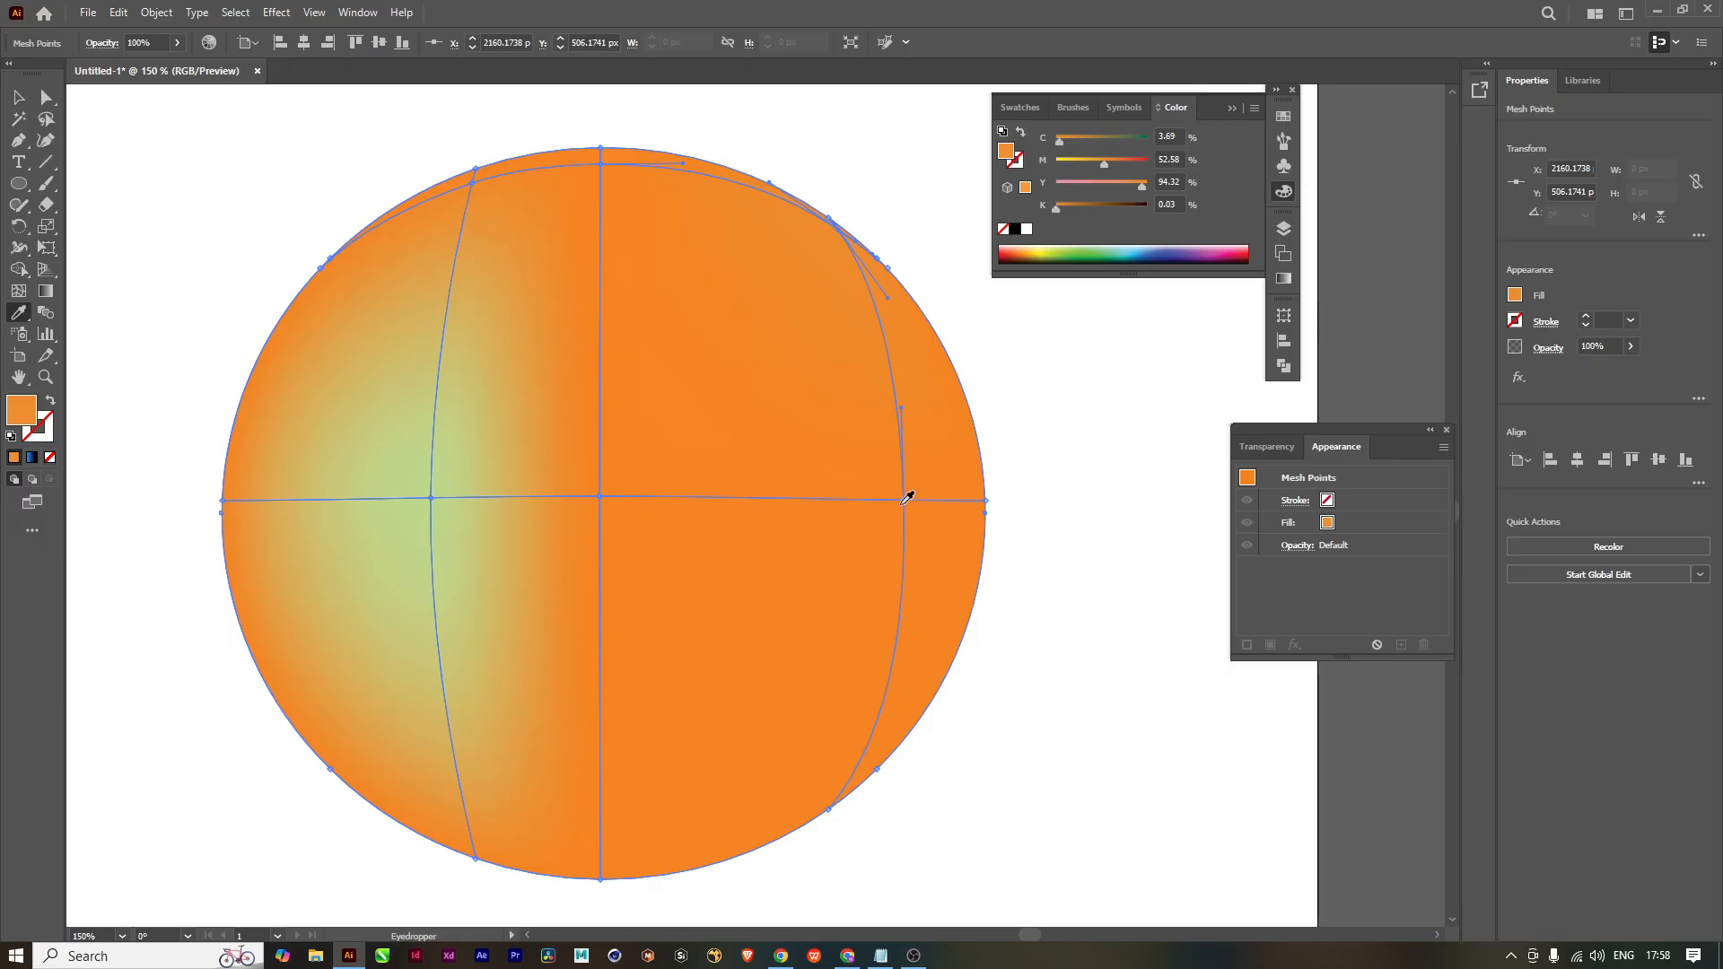
Step: Colour the right mesh line's middle point muted beige-green (C 3.14, M 0, Y 33.33, K 27)
{"action": "key", "text": "u"}
{"action": "left_click", "coordinate": [905, 502]}
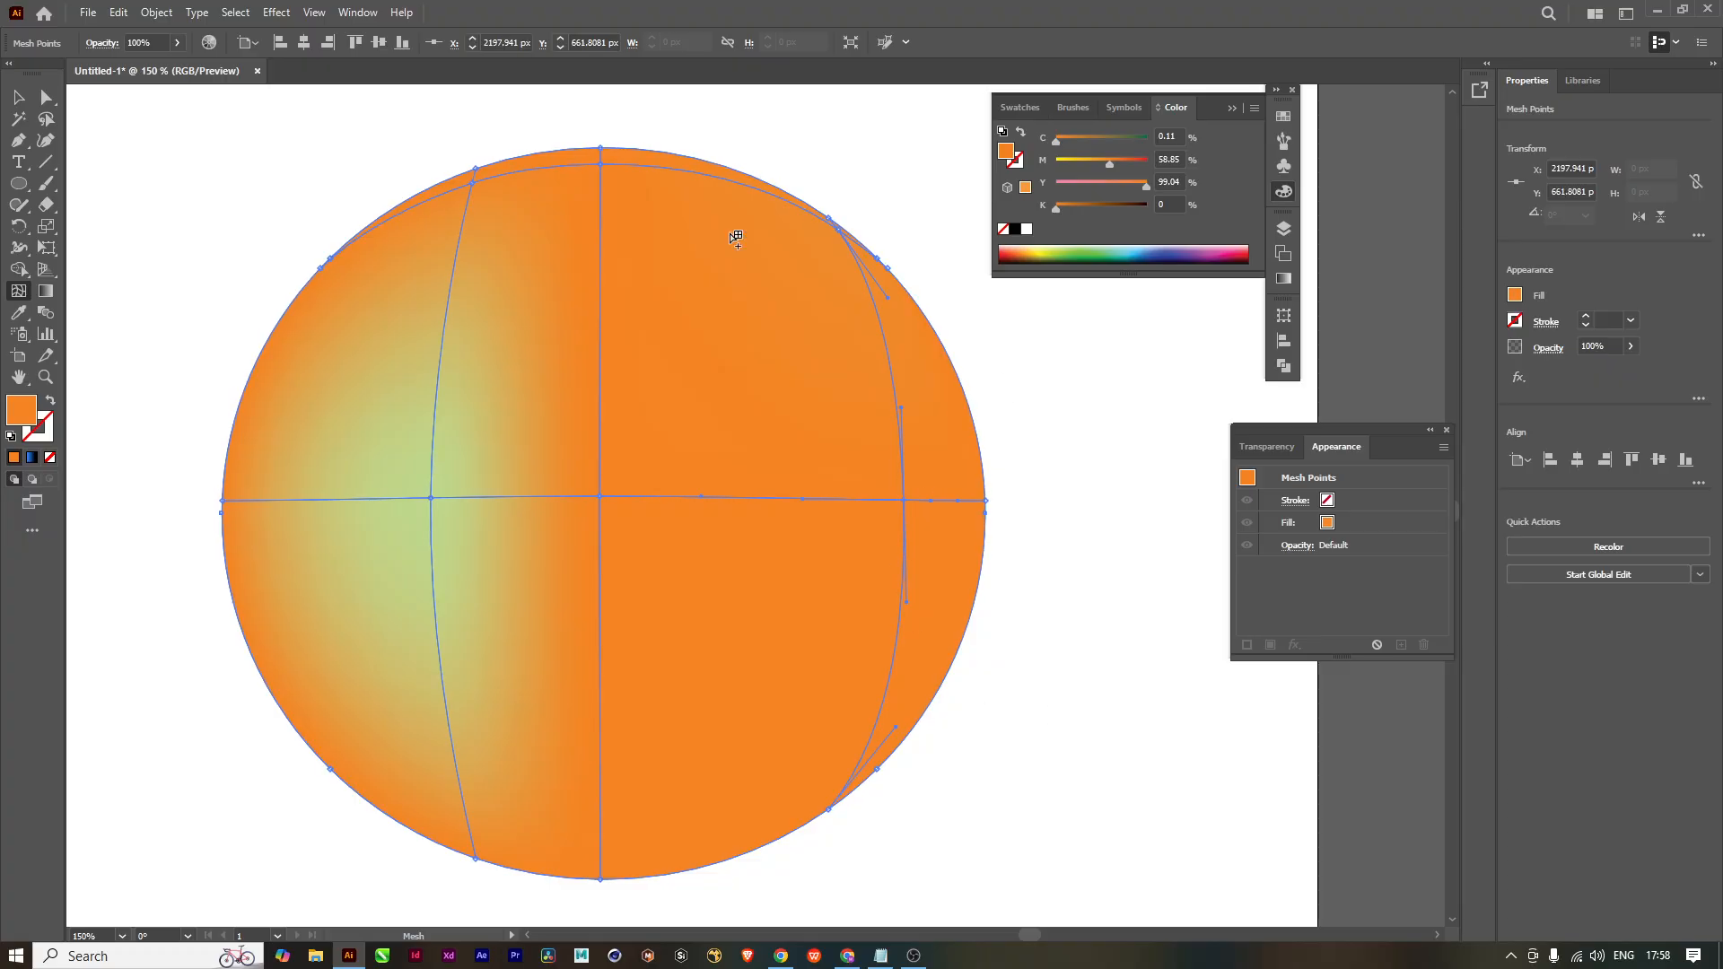
{"action": "left_click", "coordinate": [1044, 246]}
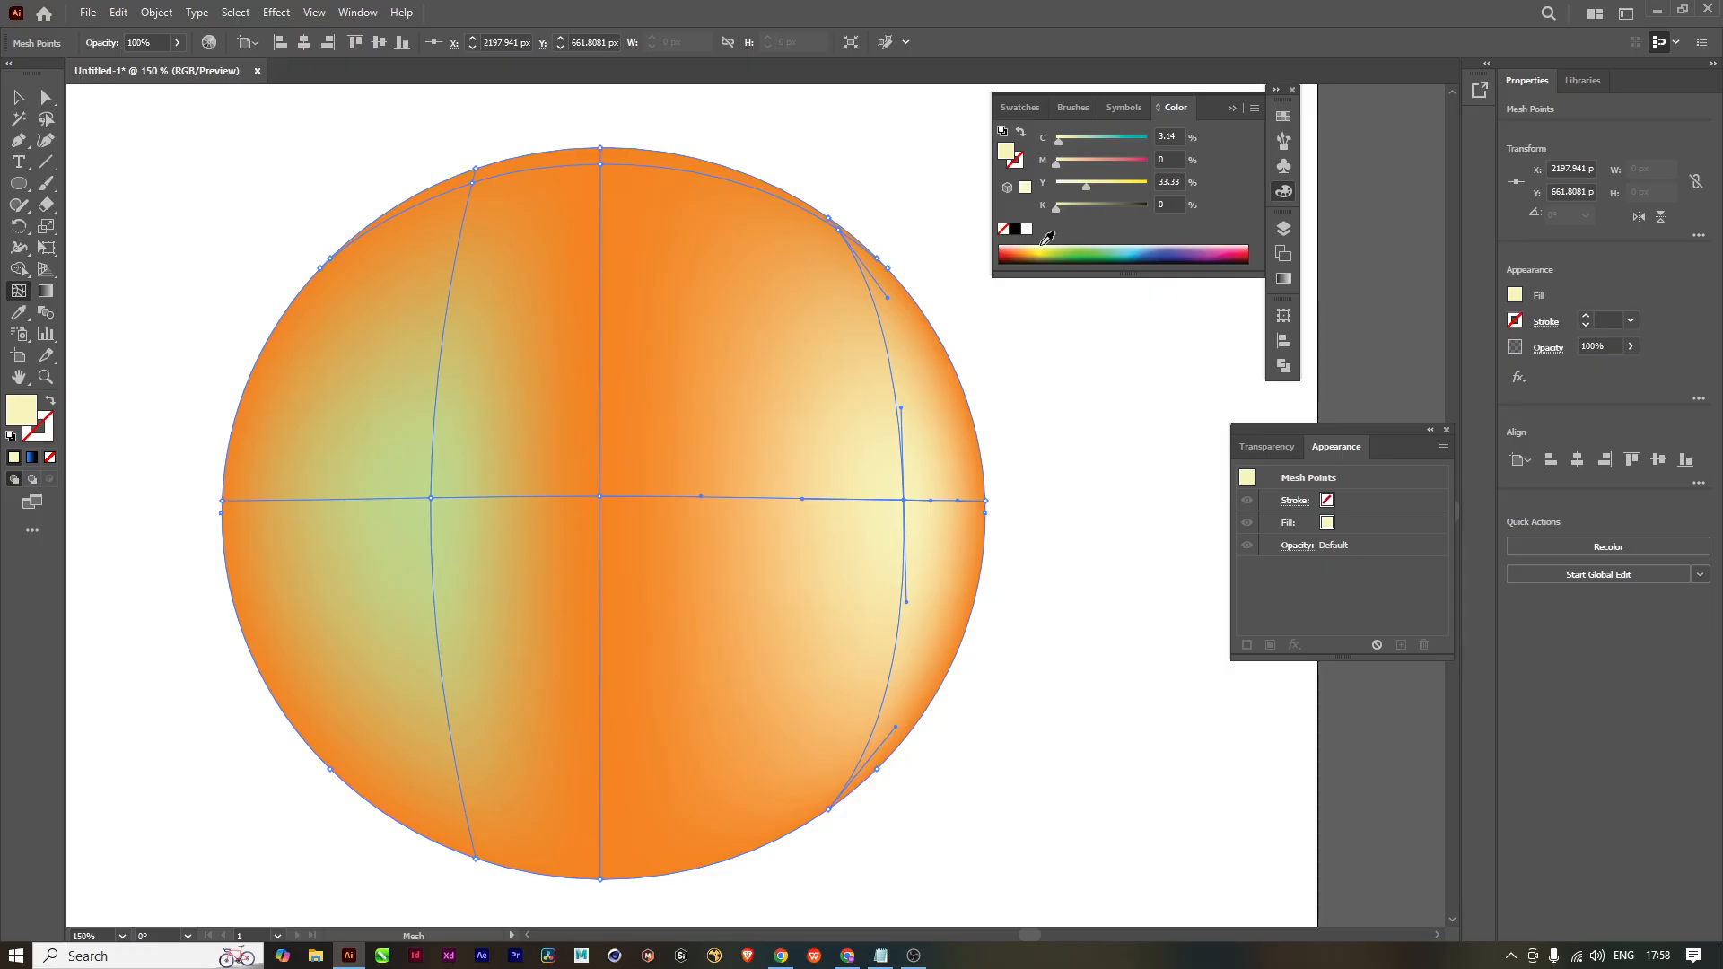
{"action": "left_click_drag", "start_coordinate": [1067, 206], "coordinate": [1085, 222]}
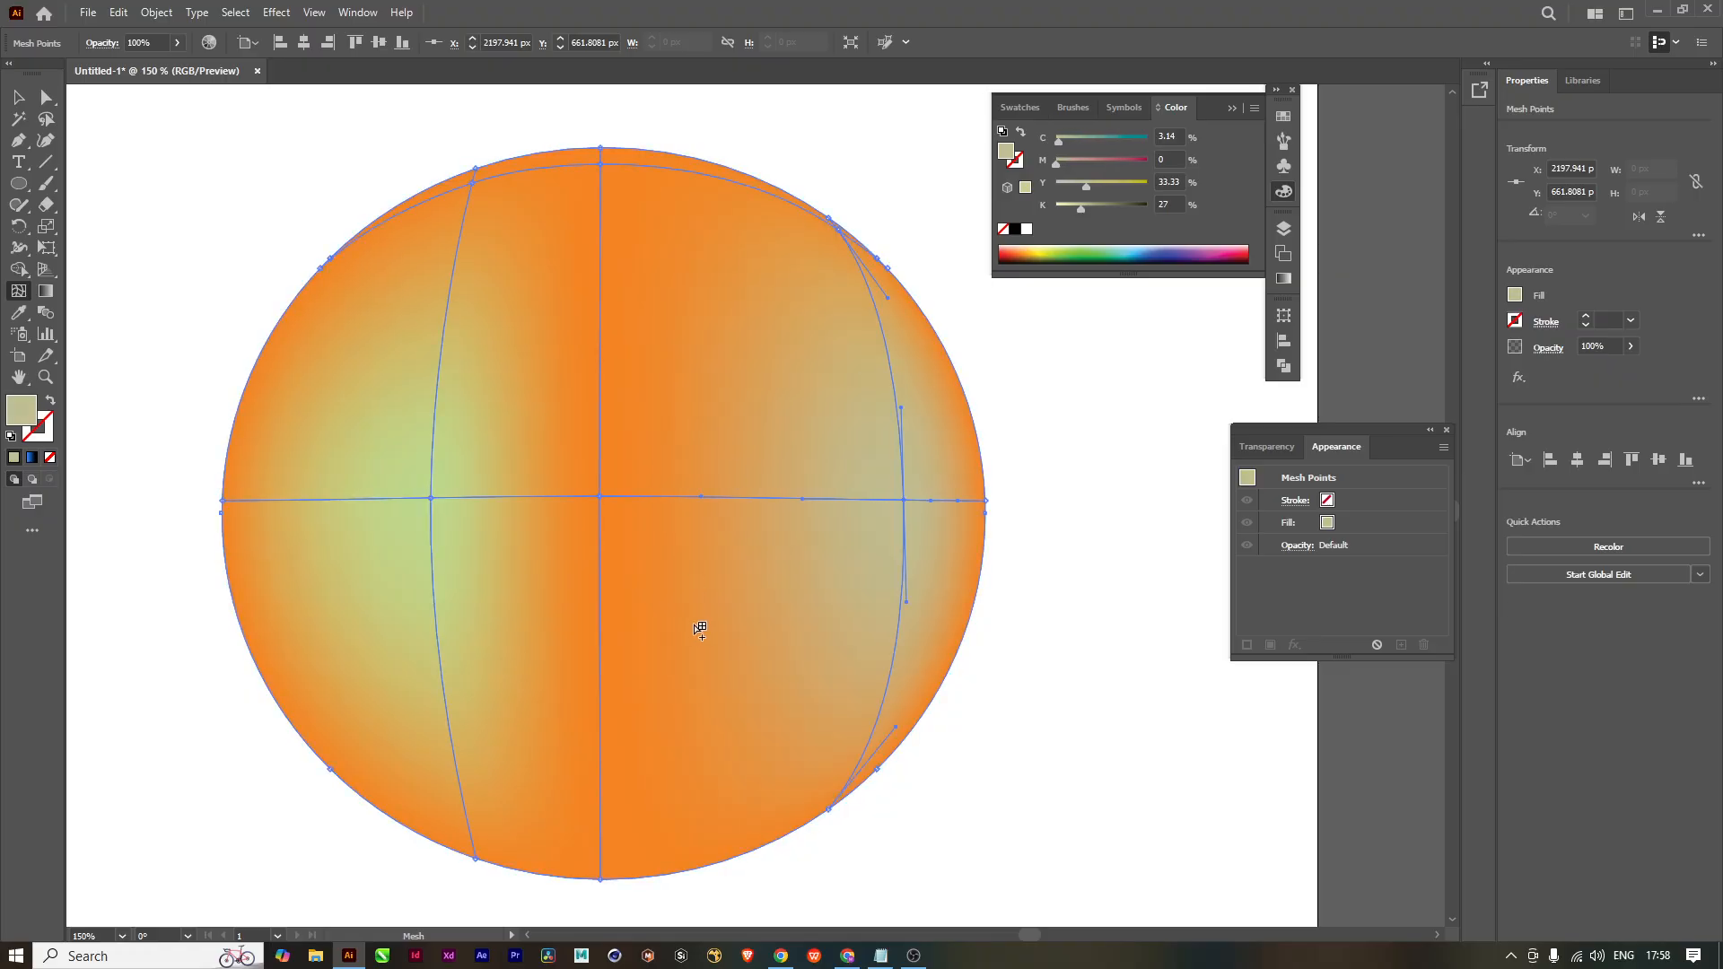
Step: Colour the mesh point at the top of the ellipse's centre line yellow-green (C 19, M 3.92, Y 100, K 0)
{"action": "scroll", "coordinate": [698, 627], "scroll_direction": "down", "scroll_amount": 3}
{"action": "scroll", "coordinate": [698, 627], "scroll_direction": "up", "scroll_amount": 2}
{"action": "left_click_drag", "start_coordinate": [690, 673], "coordinate": [742, 682]}
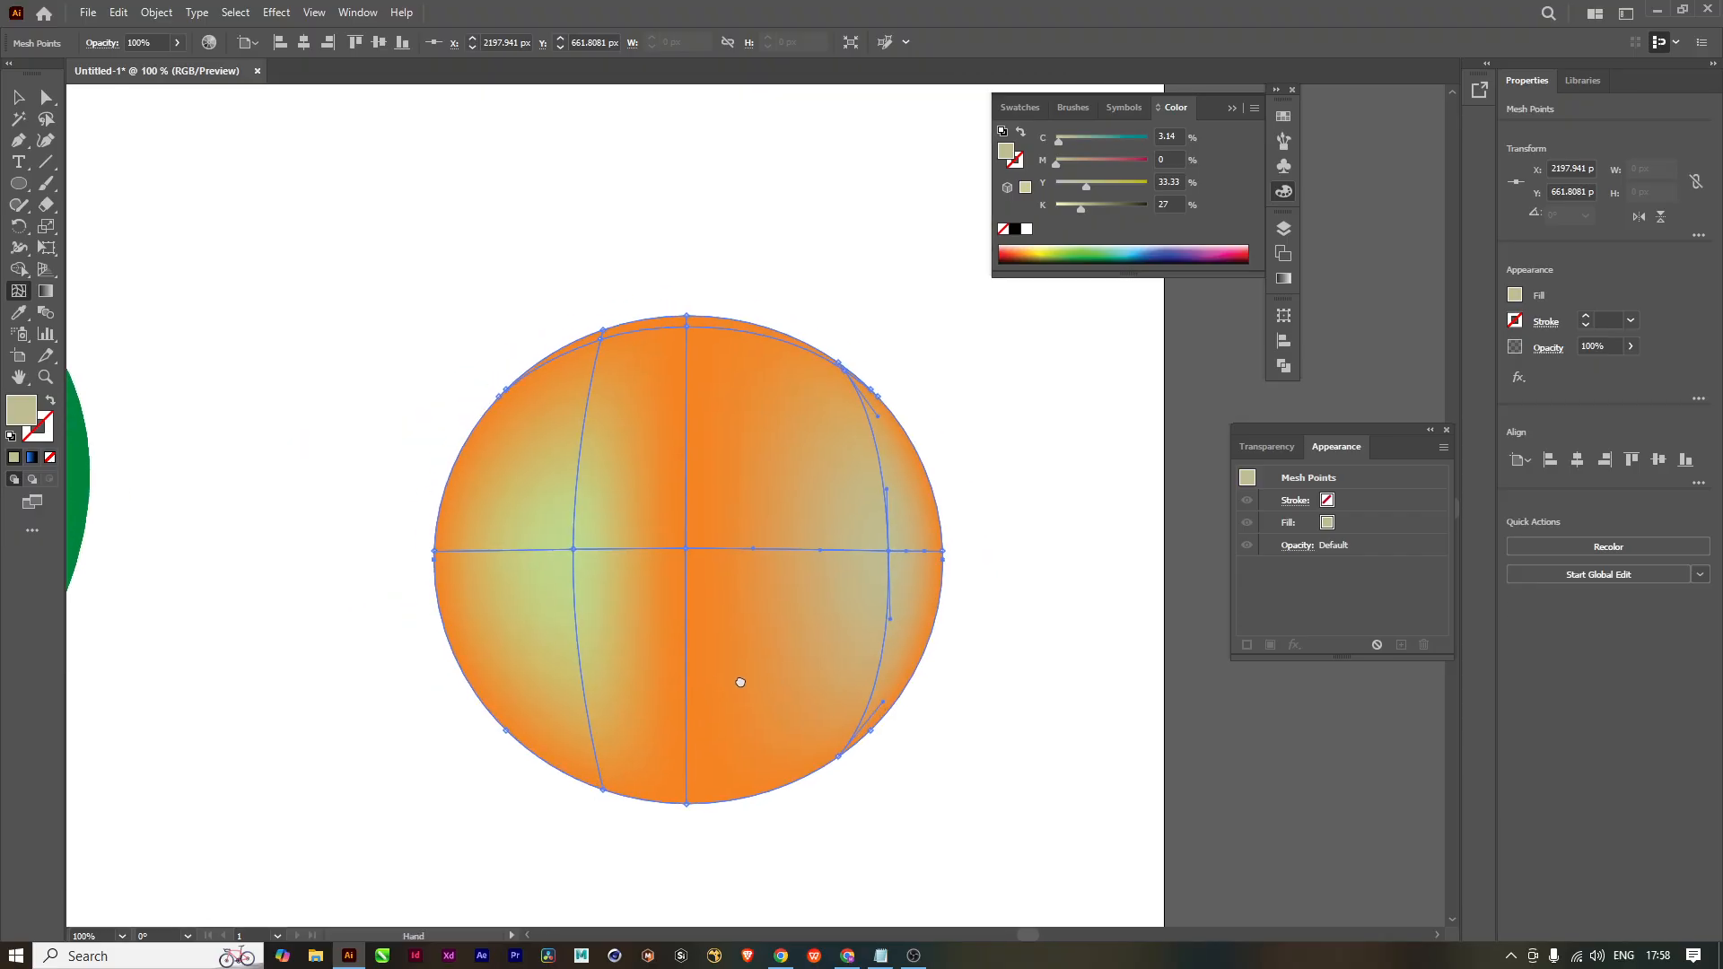
{"action": "left_click", "coordinate": [688, 325]}
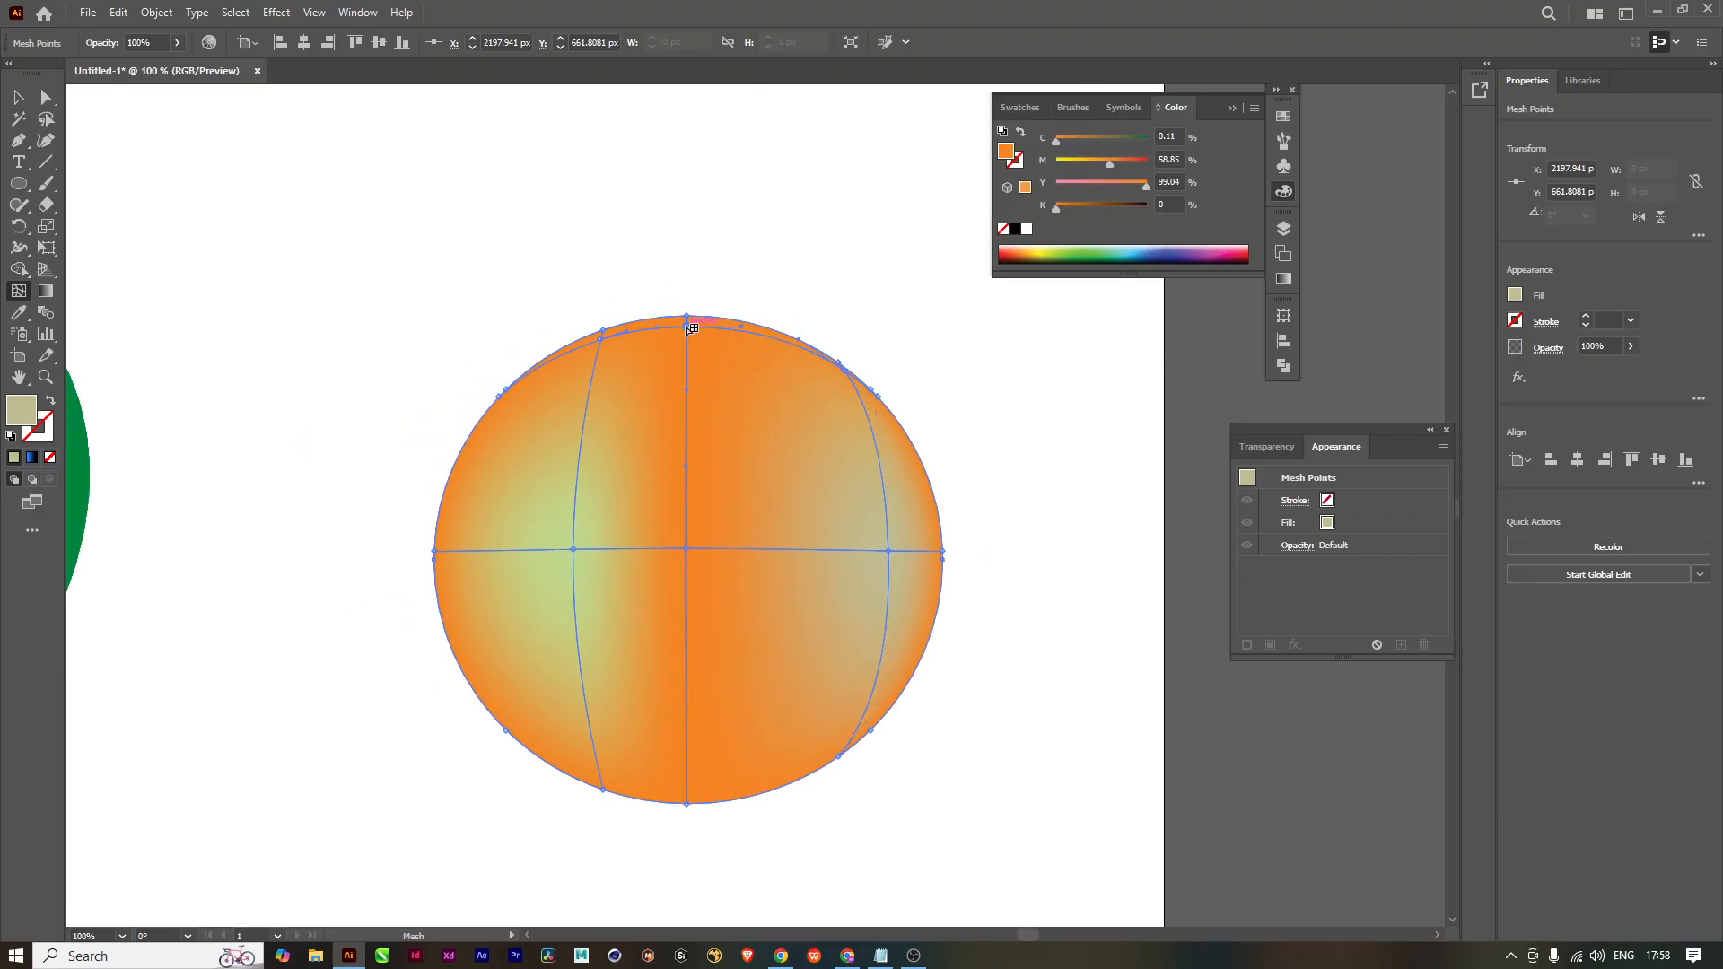
{"action": "left_click", "coordinate": [1047, 253]}
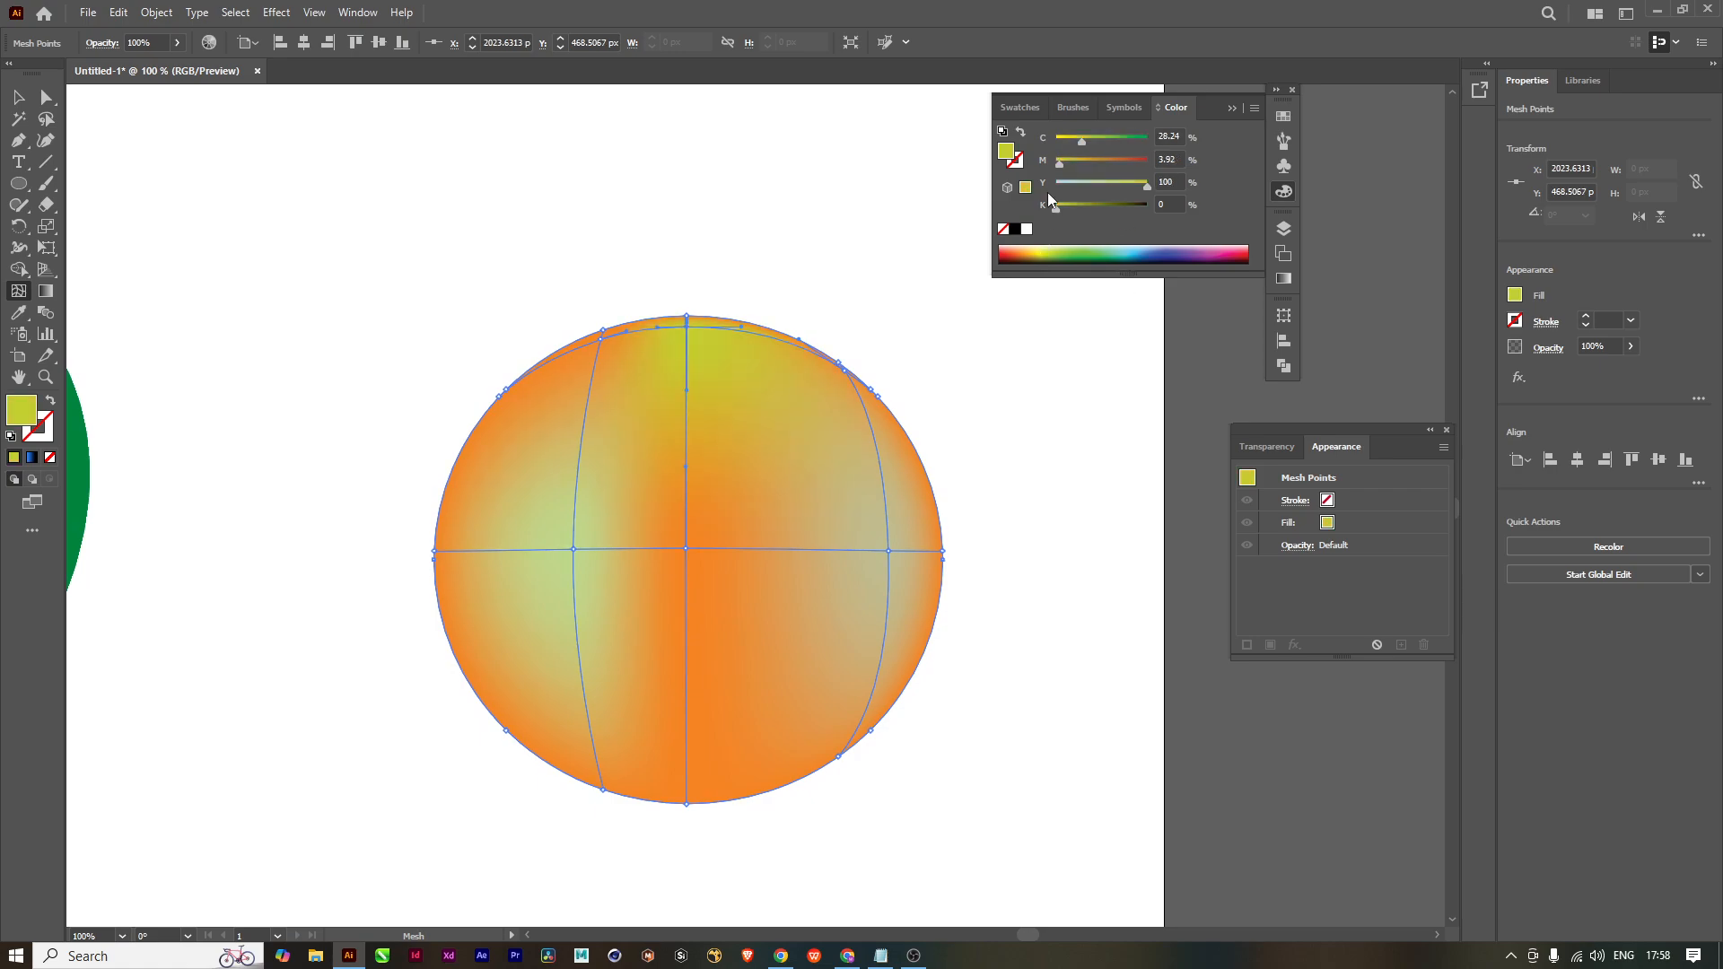
{"action": "left_click_drag", "start_coordinate": [1081, 140], "coordinate": [1070, 140]}
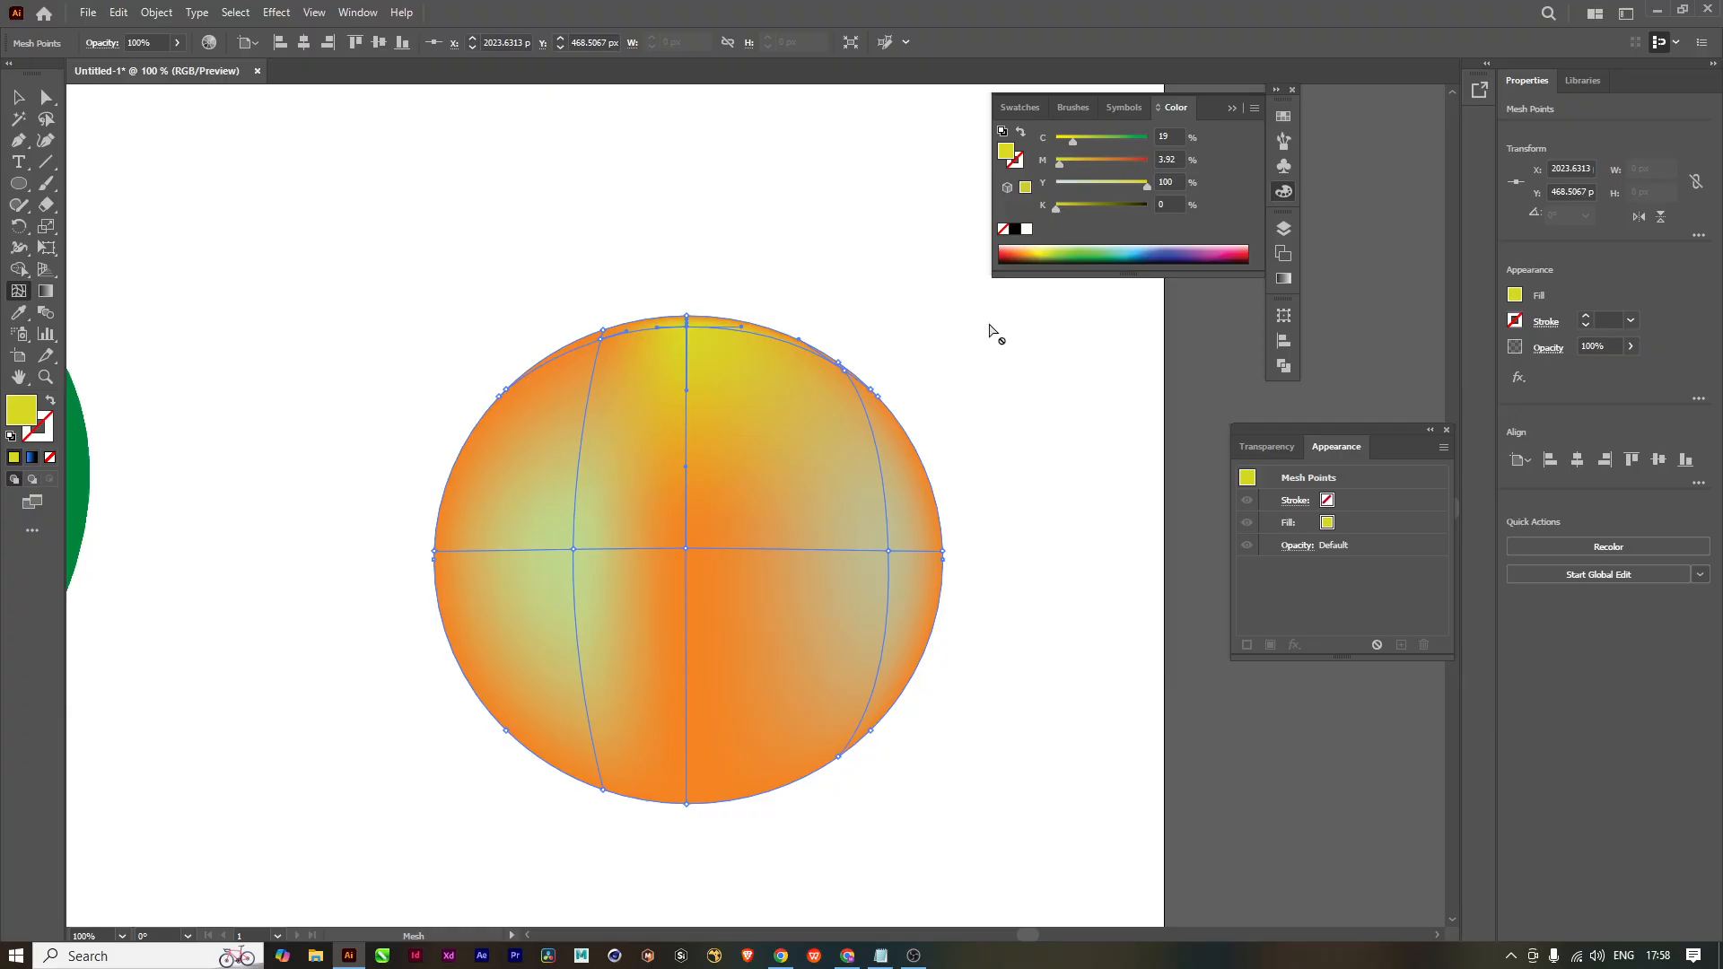
Step: Add a mesh point on the ellipse's upper-left edge and colour it golden yellow (C 17, M 24.31, Y 100, K 2.35)
{"action": "left_click", "coordinate": [481, 427]}
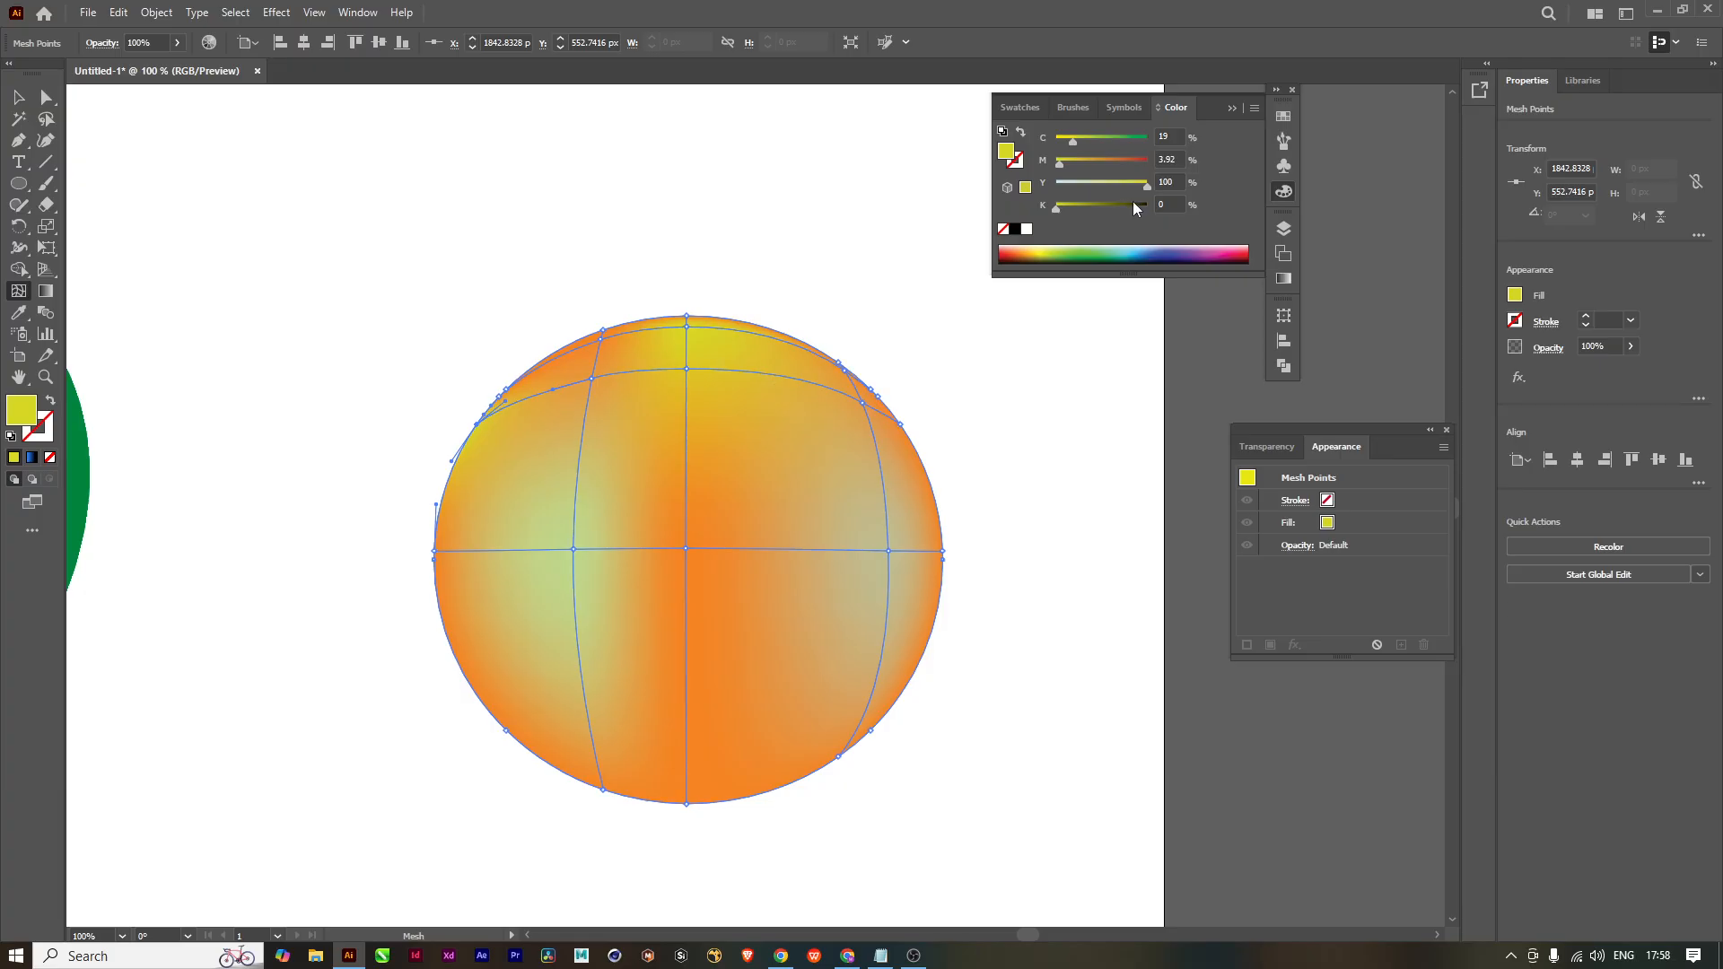
{"action": "left_click", "coordinate": [1047, 248]}
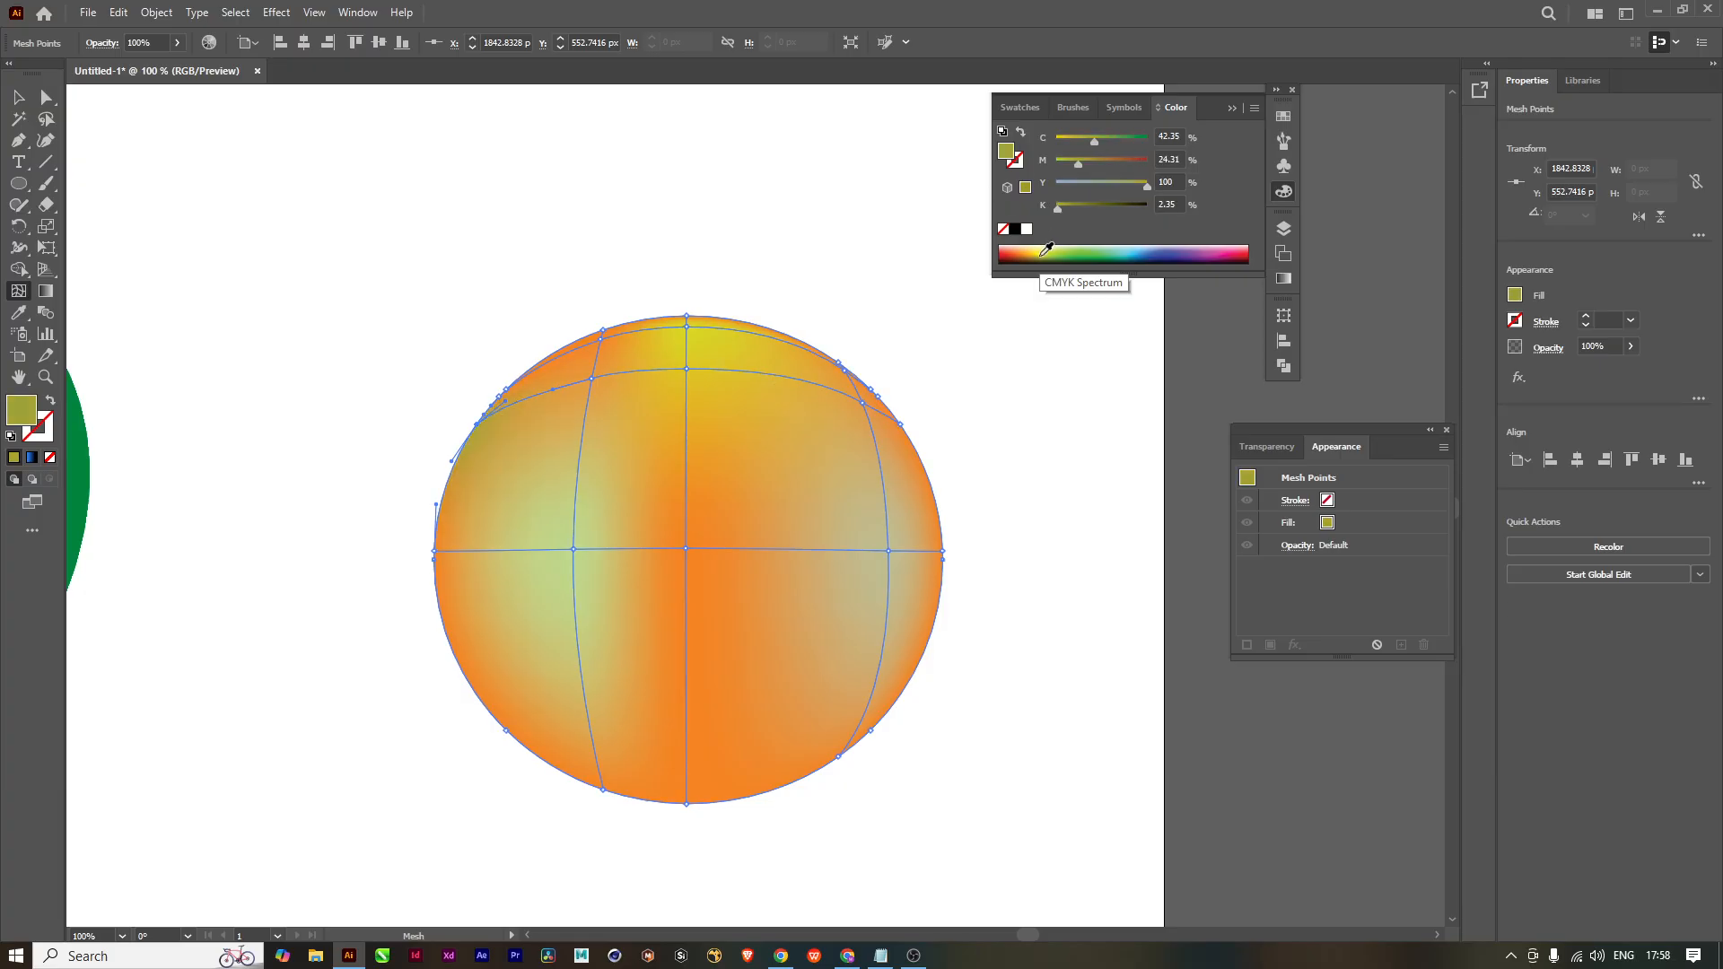
{"action": "left_click_drag", "start_coordinate": [1093, 142], "coordinate": [1062, 144]}
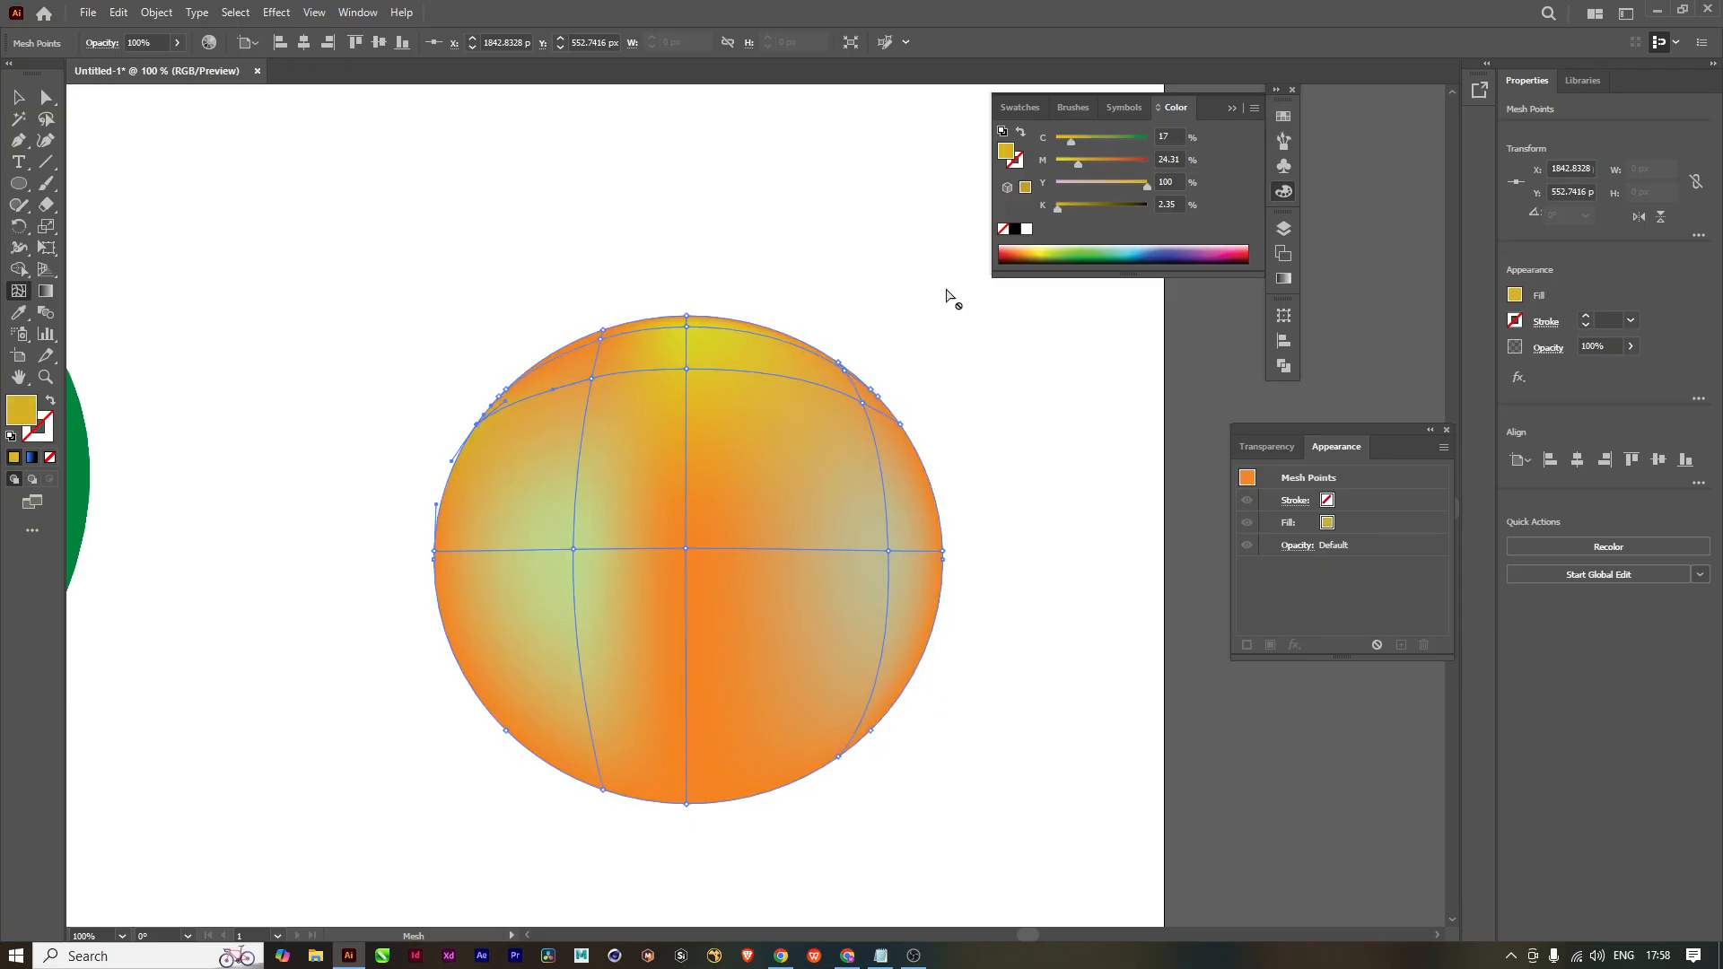
Step: Try a dark brown (C 17, M 67, Y 100, K 64) on the upper-left edge mesh point
{"action": "scroll", "coordinate": [796, 617], "scroll_direction": "down", "scroll_amount": 2}
{"action": "left_click_drag", "start_coordinate": [735, 641], "coordinate": [704, 599]}
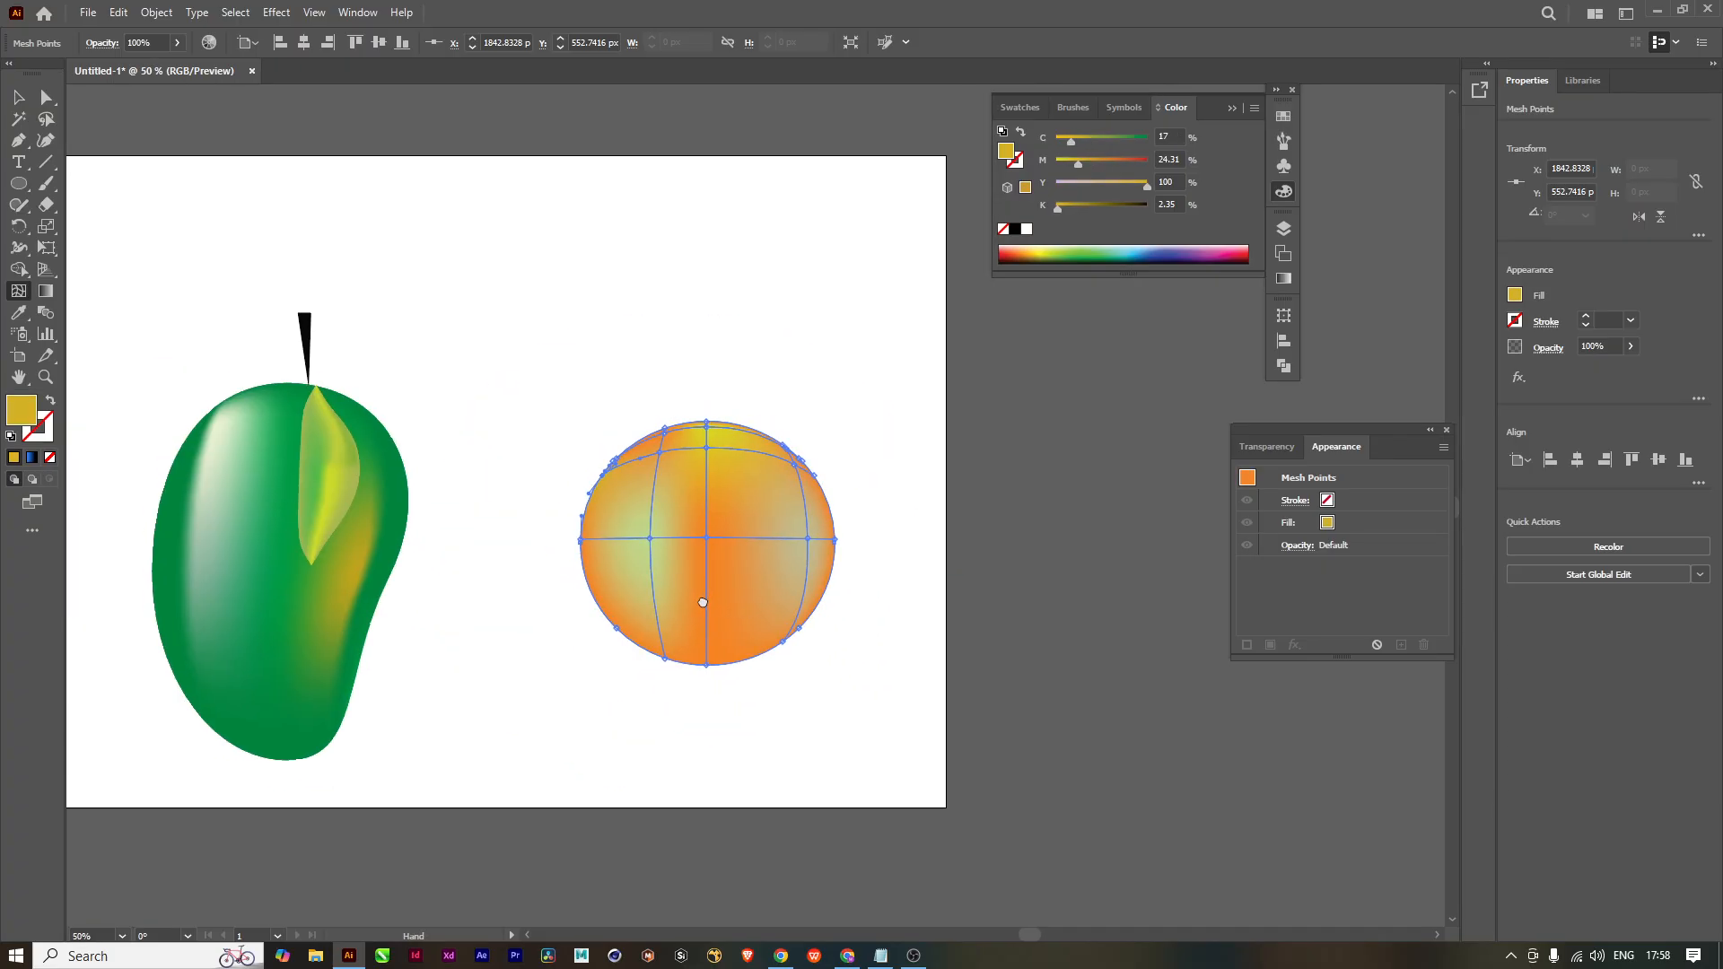
{"action": "left_click_drag", "start_coordinate": [1086, 167], "coordinate": [1115, 213]}
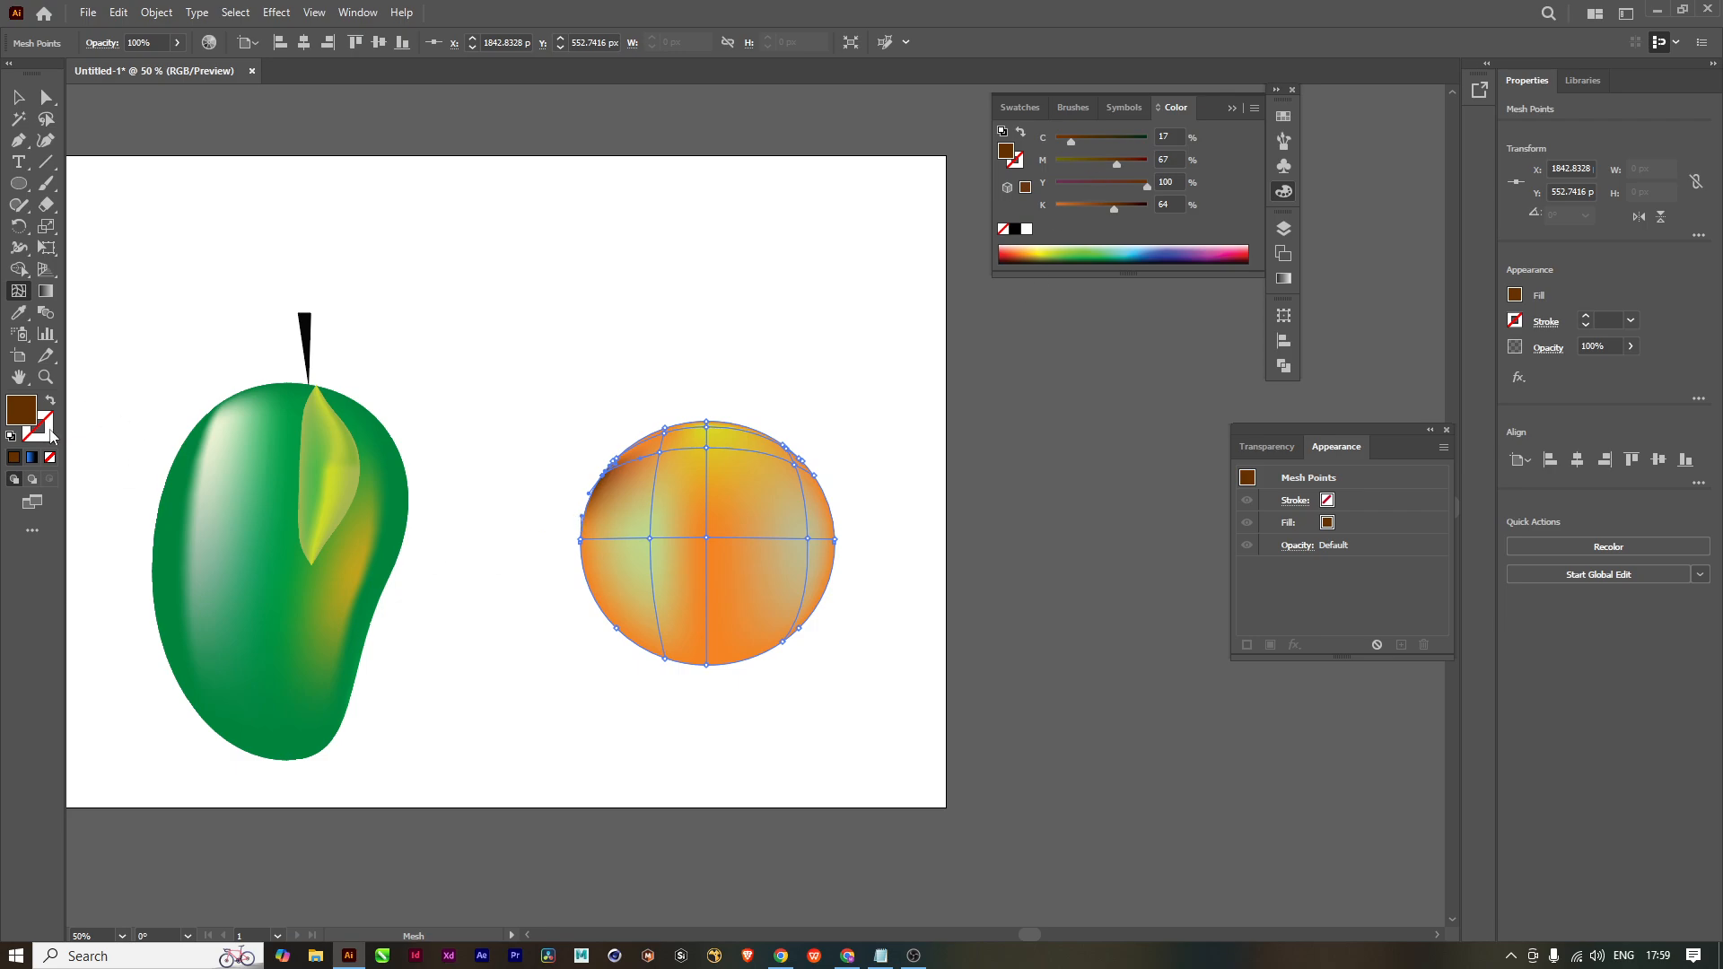
Step: Set the upper-left edge mesh point's fill to bright yellow, hex F9F20D
{"action": "double_click", "coordinate": [23, 414]}
{"action": "left_click_drag", "start_coordinate": [1302, 705], "coordinate": [1303, 665]}
{"action": "left_click_drag", "start_coordinate": [1247, 585], "coordinate": [1245, 528]}
{"action": "left_click_drag", "start_coordinate": [1303, 665], "coordinate": [1304, 689]}
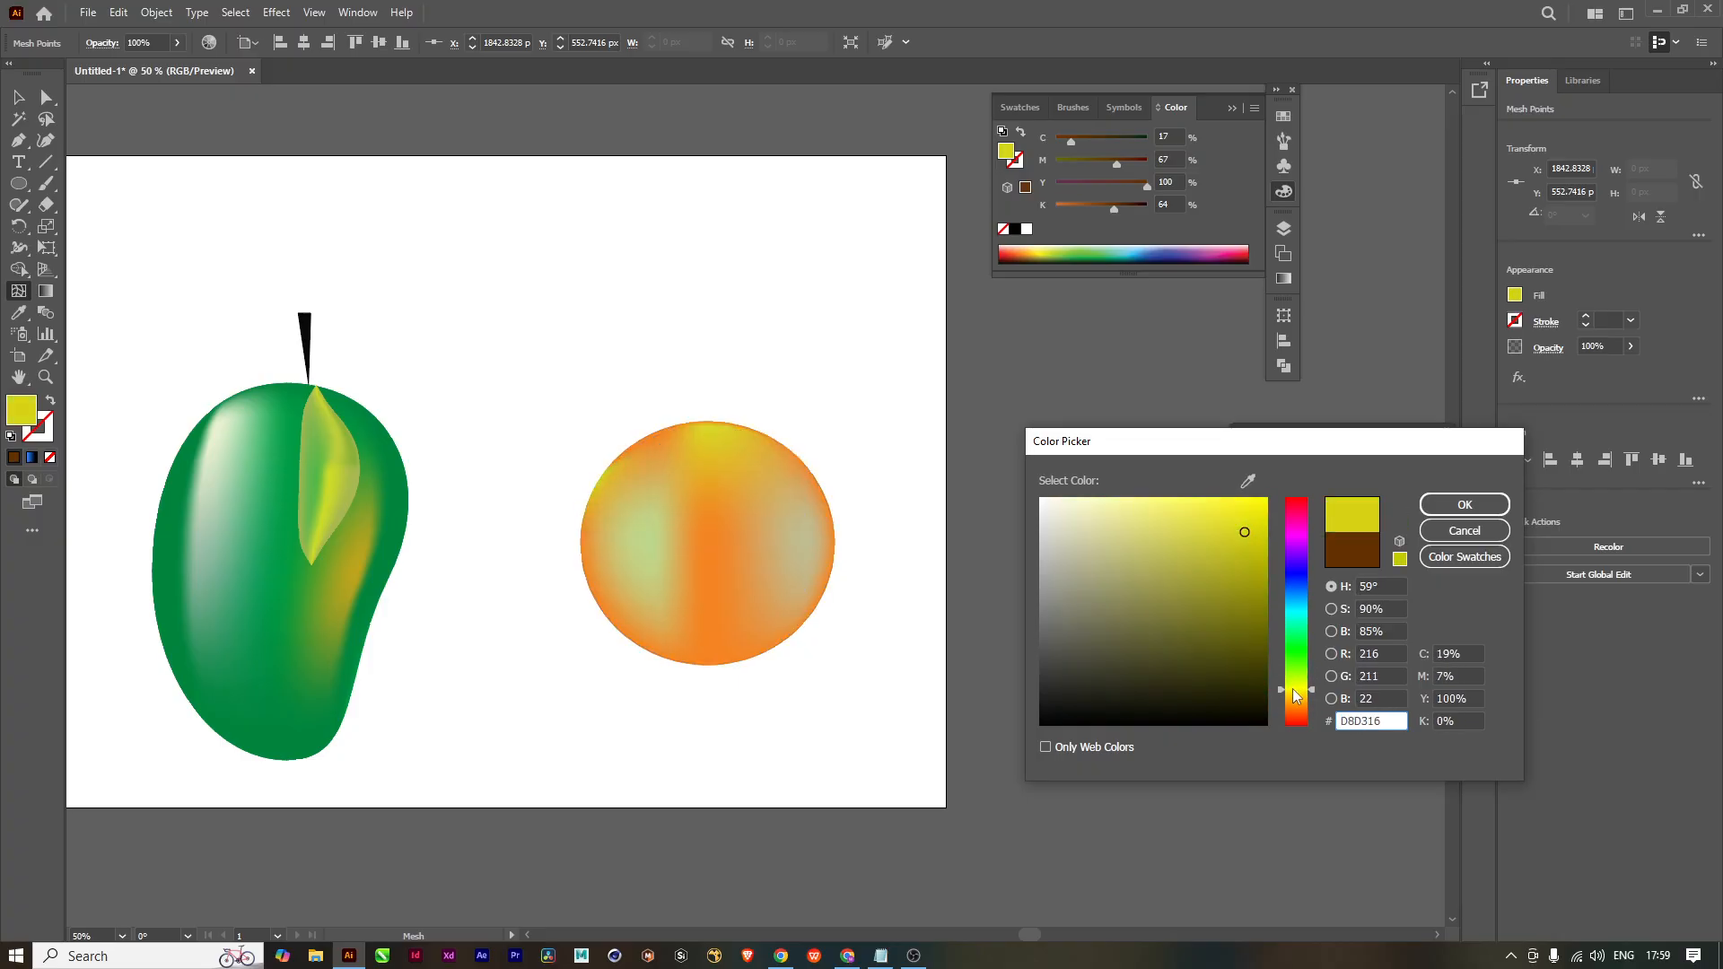
{"action": "left_click_drag", "start_coordinate": [1245, 527], "coordinate": [1256, 504]}
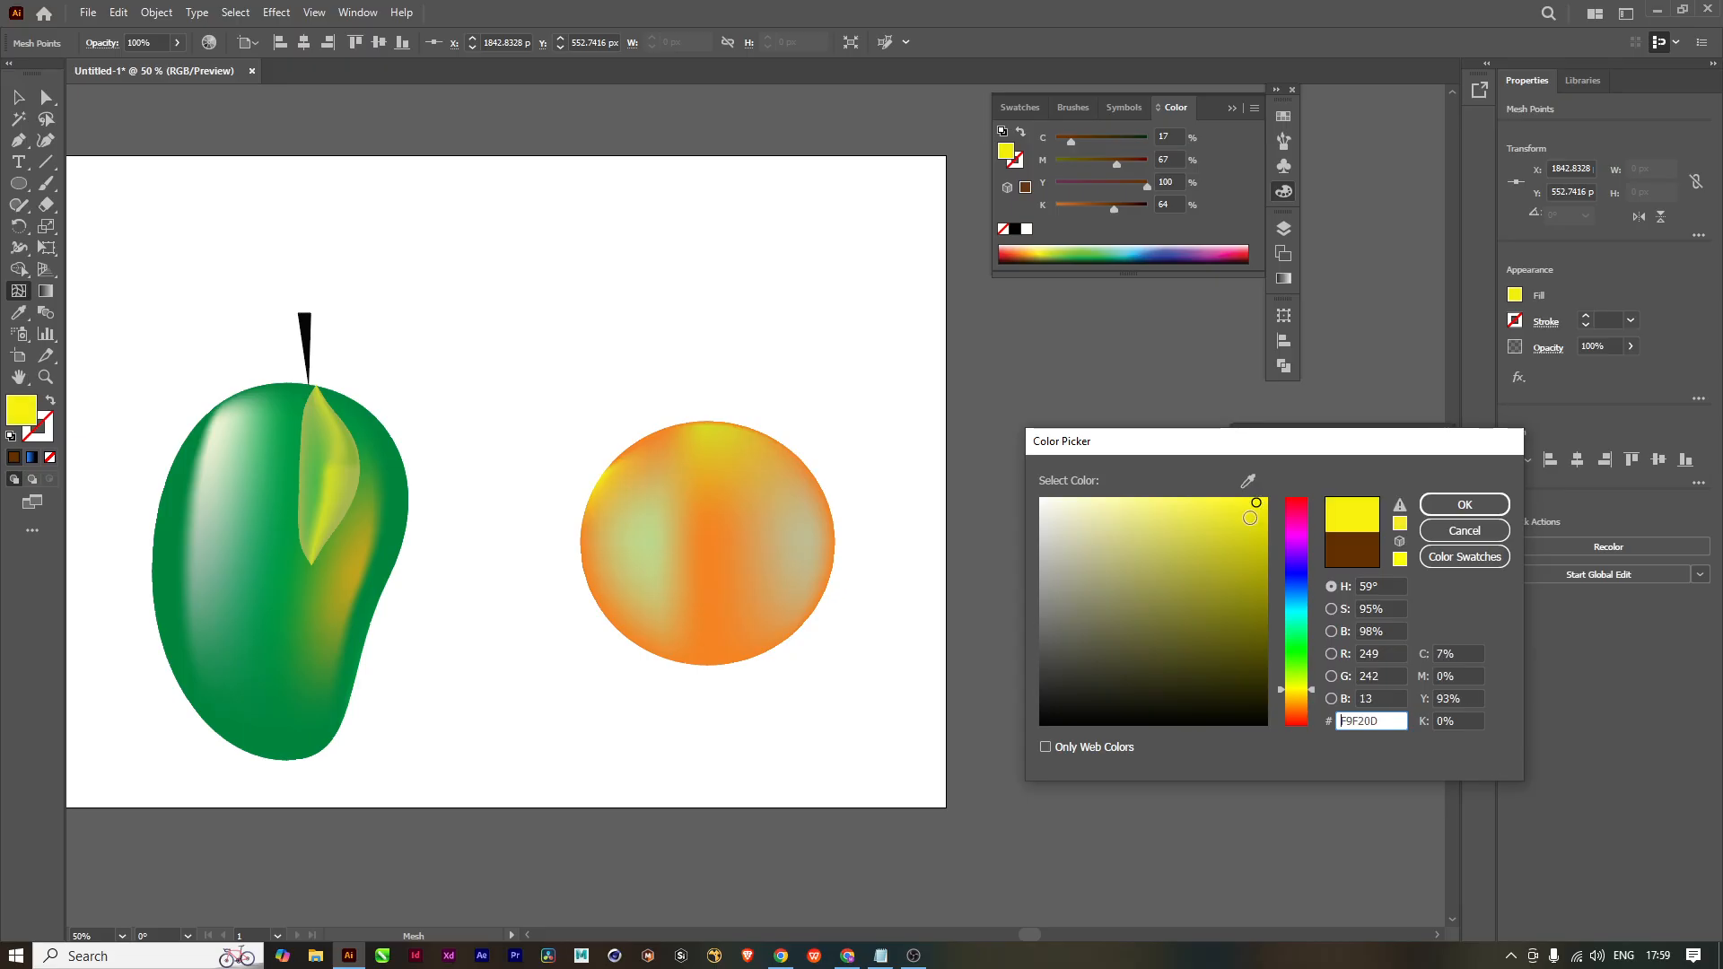
{"action": "left_click", "coordinate": [1455, 507]}
{"action": "scroll", "coordinate": [786, 558], "scroll_direction": "up", "scroll_amount": 2}
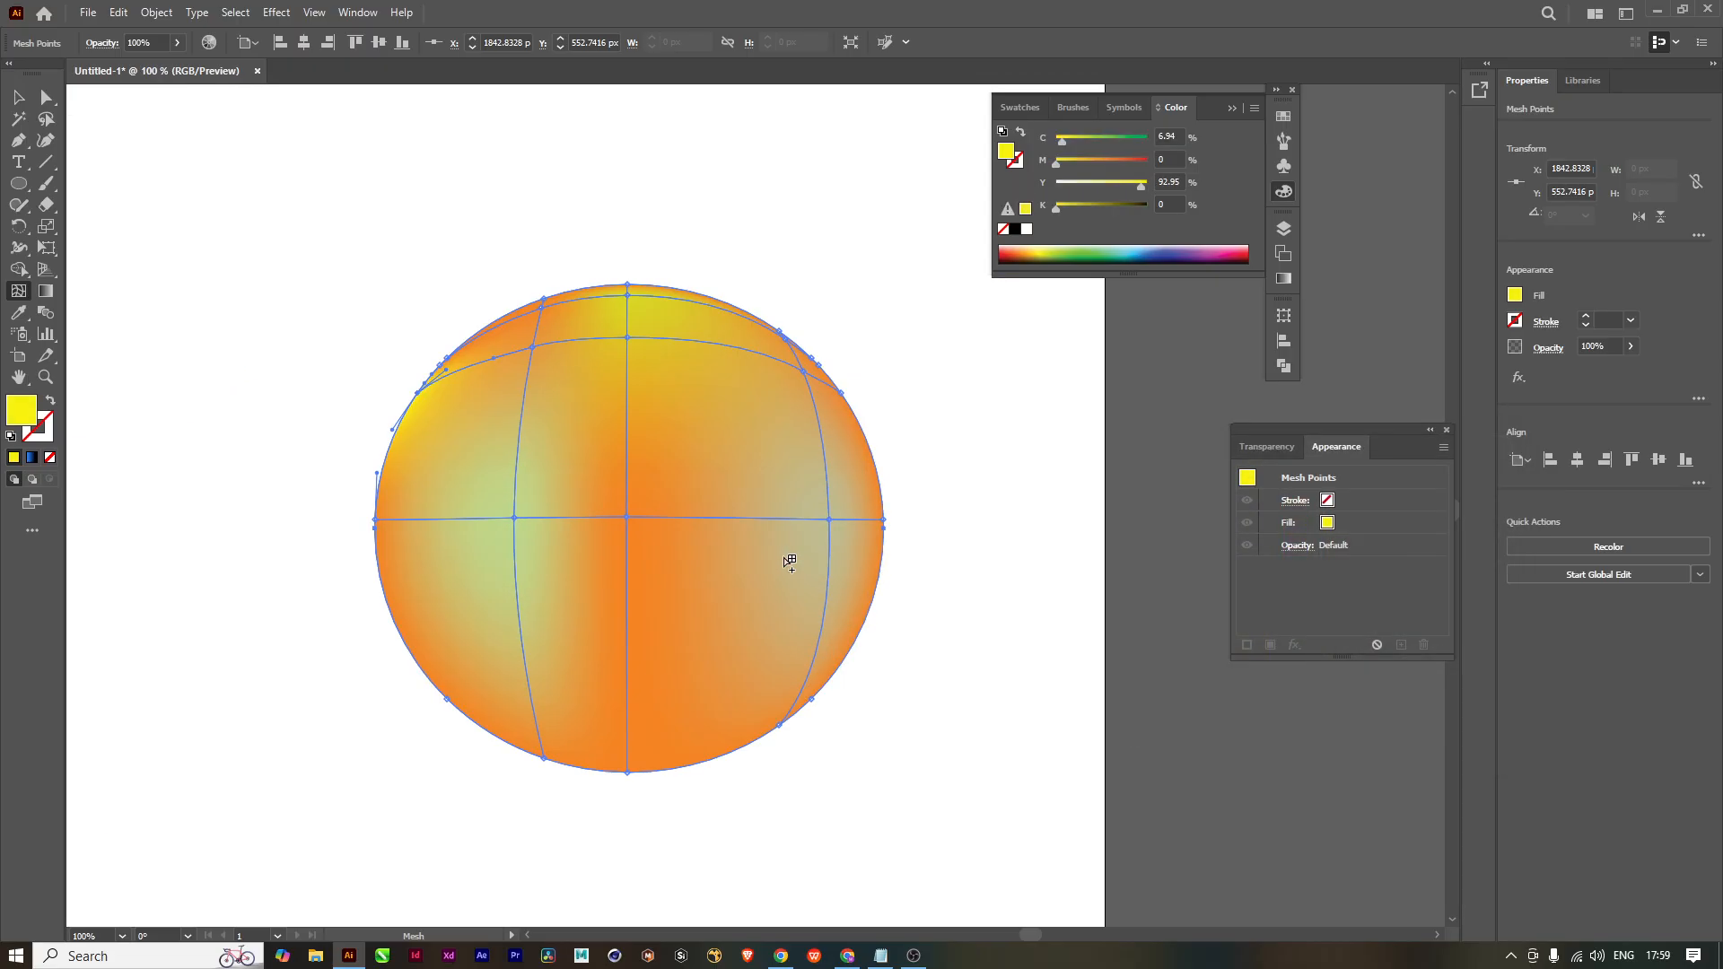
{"action": "left_click_drag", "start_coordinate": [659, 607], "coordinate": [690, 563]}
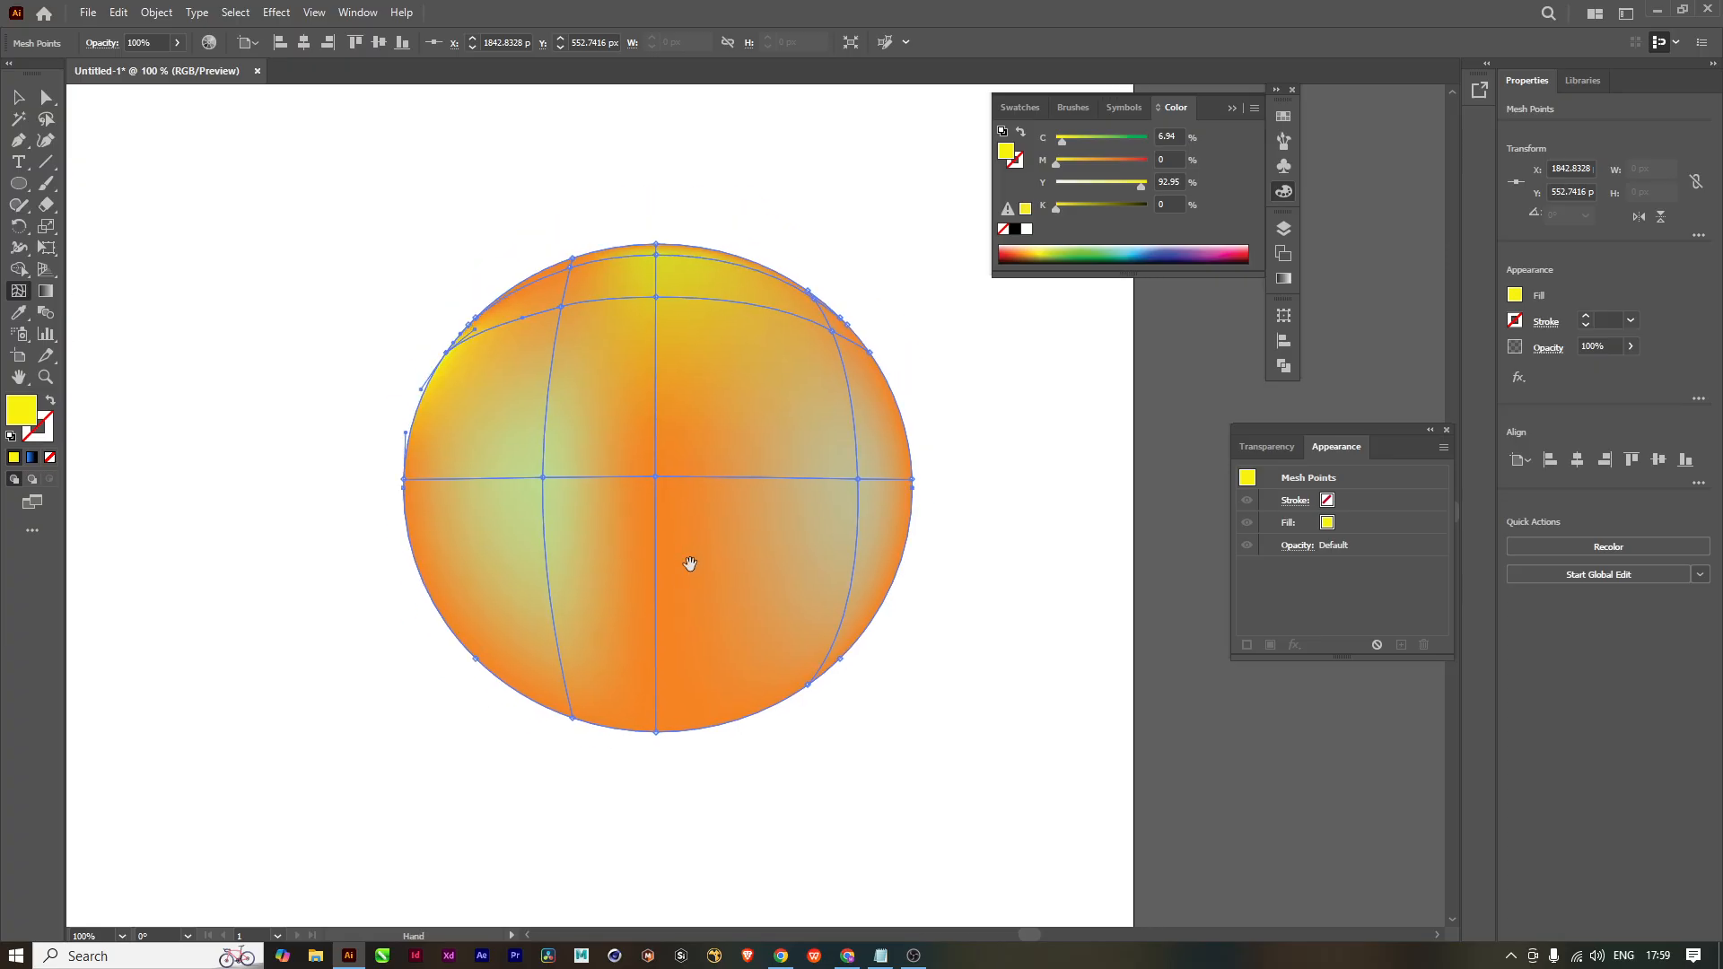
Step: Colour the mesh point on the orange's lower-right edge dark brownish orange (C 0.11, M 48, Y 99.04, K 25)
{"action": "left_click", "coordinate": [658, 732]}
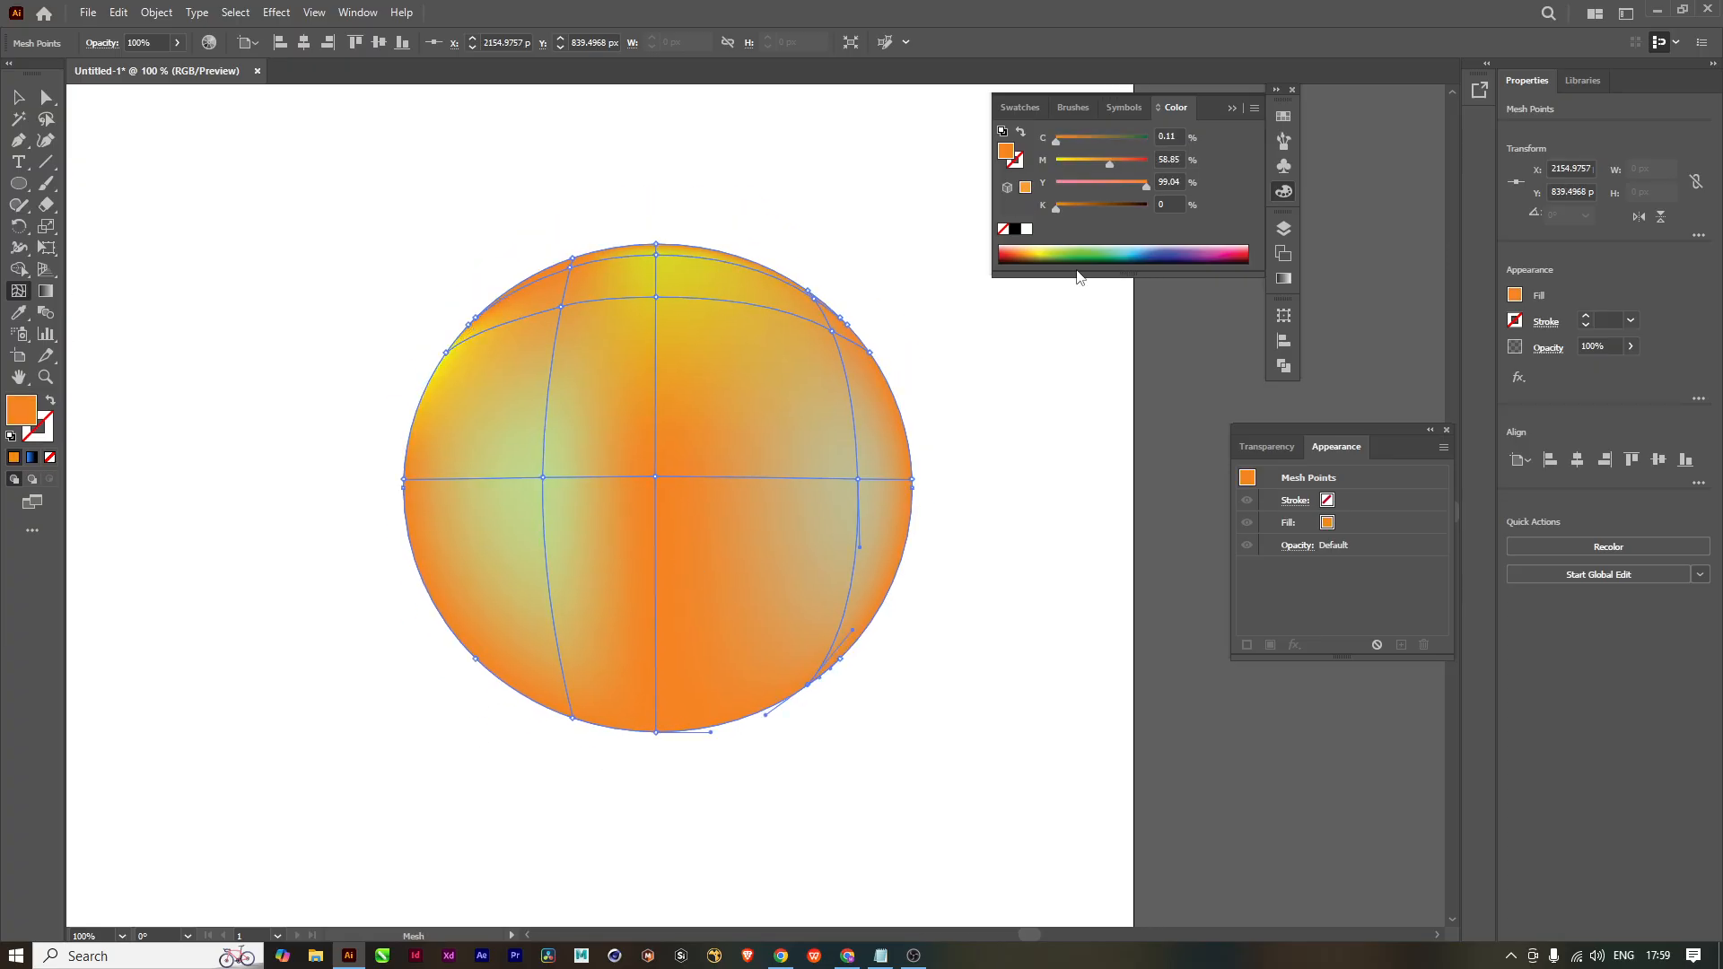
{"action": "left_click_drag", "start_coordinate": [1109, 165], "coordinate": [1086, 212]}
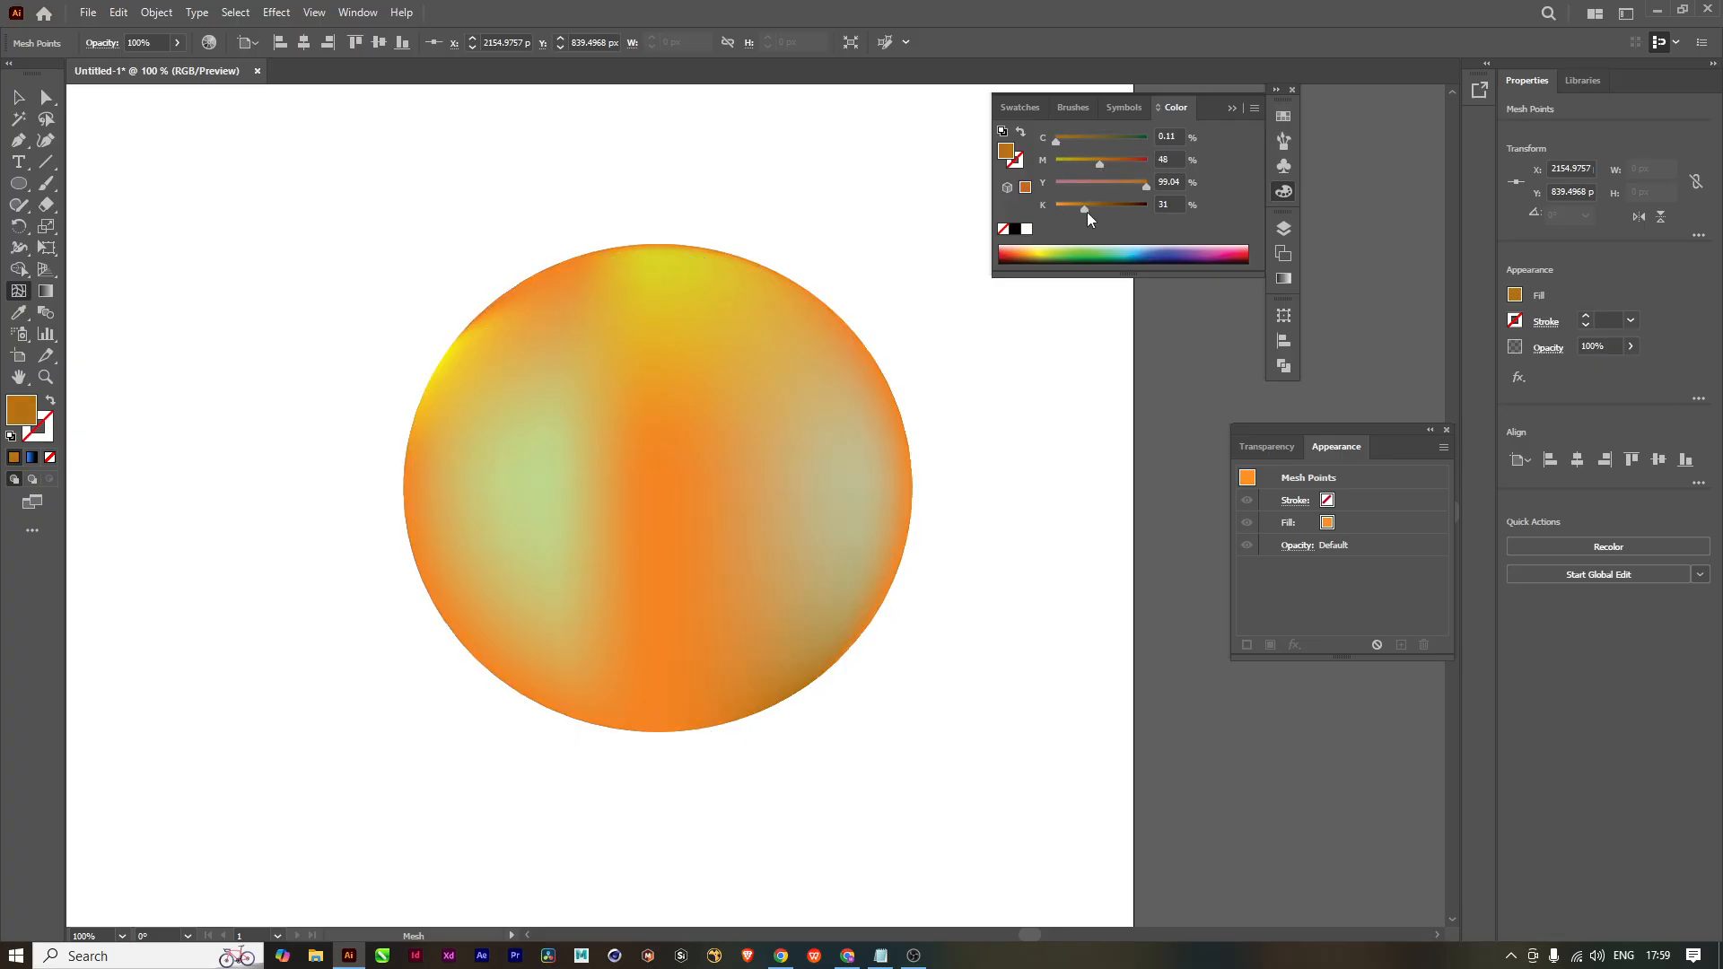
{"action": "key", "text": "ctrl+minus"}
{"action": "key", "text": "ctrl+minus"}
{"action": "key", "text": "ctrl+minus"}
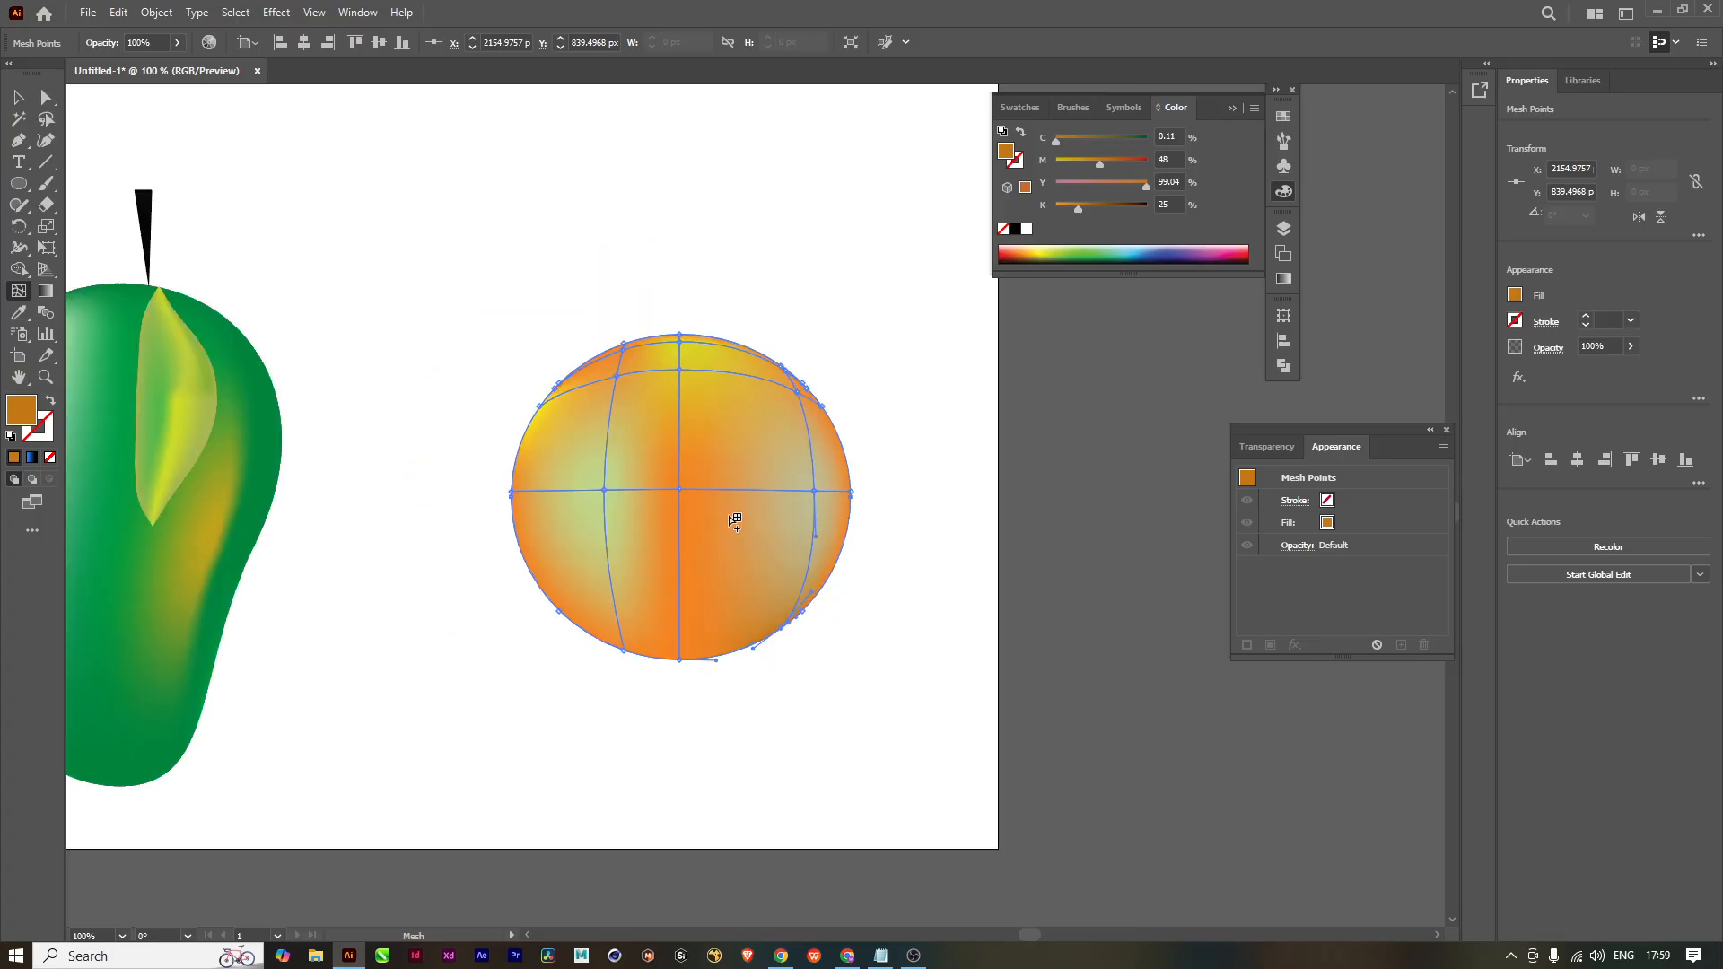
{"action": "key", "text": "ctrl+plus"}
{"action": "key", "text": "ctrl+plus"}
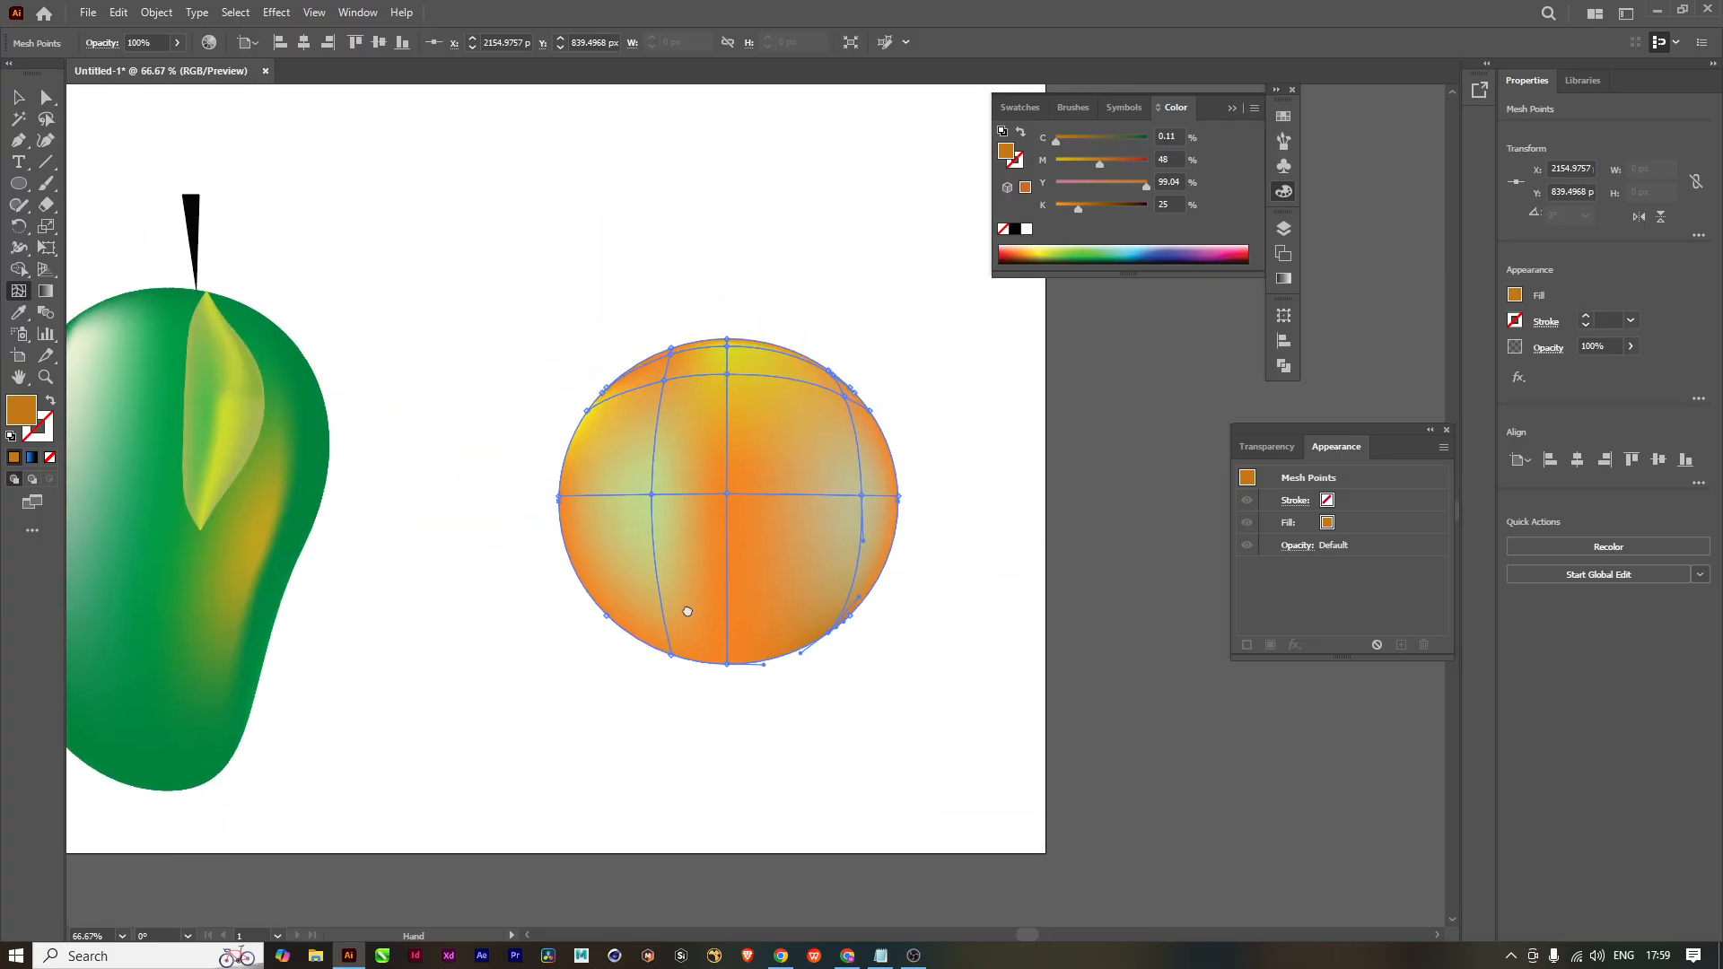
Step: Recolour the mesh point at the left of the orange's horizontal centre line golden (C 16, M 31.76, Y 100, K 9.41)
{"action": "left_click", "coordinate": [652, 494]}
{"action": "left_click", "coordinate": [1048, 251]}
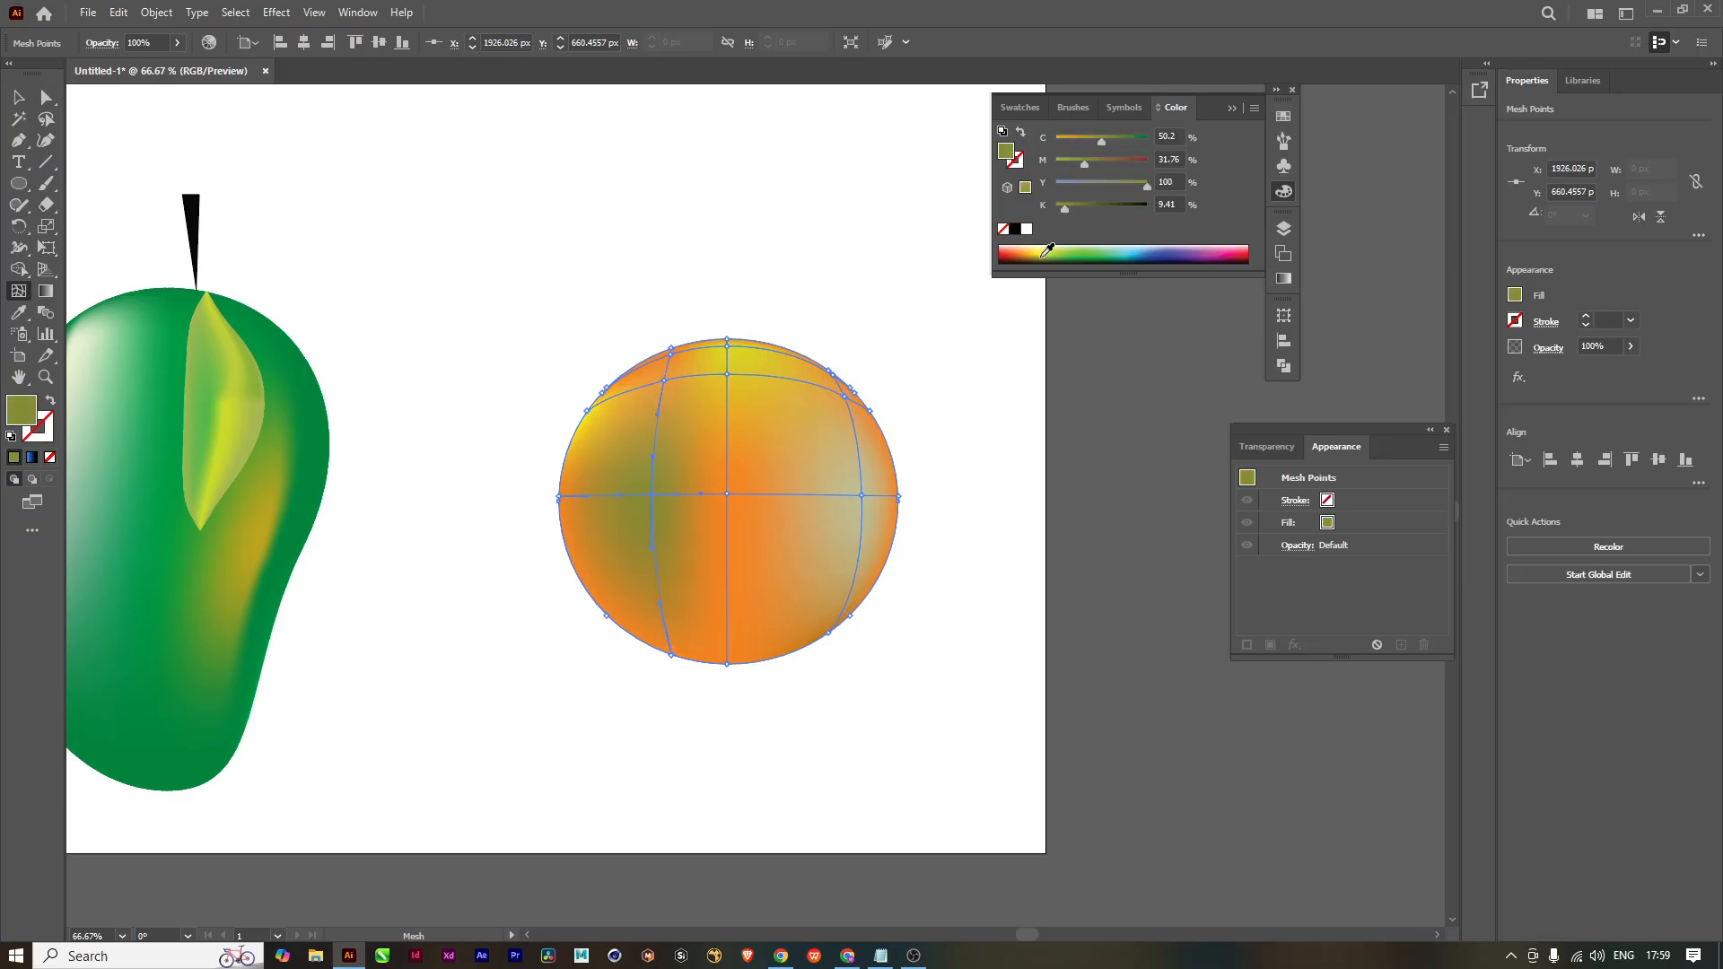
{"action": "left_click_drag", "start_coordinate": [1075, 141], "coordinate": [1067, 141]}
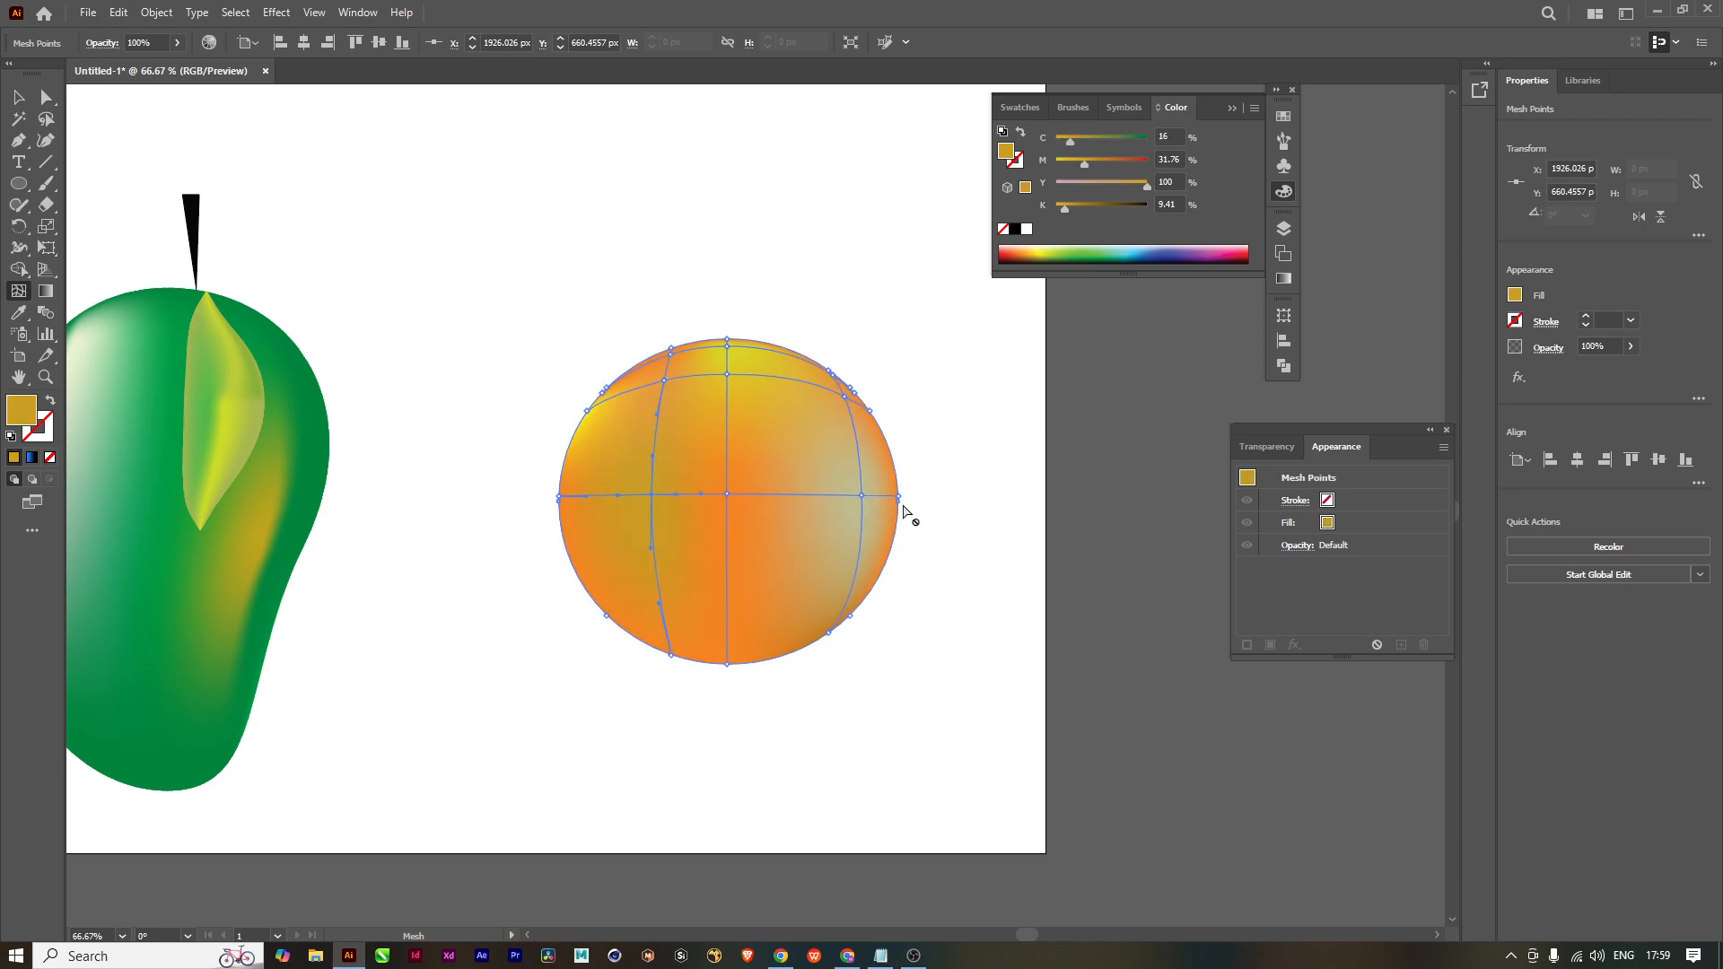
Step: Recolour the mesh point at the right of the orange's horizontal centre line pale yellow (C 9, M 17.9, Y 70, K 0) and deselect the orange
{"action": "left_click", "coordinate": [866, 496]}
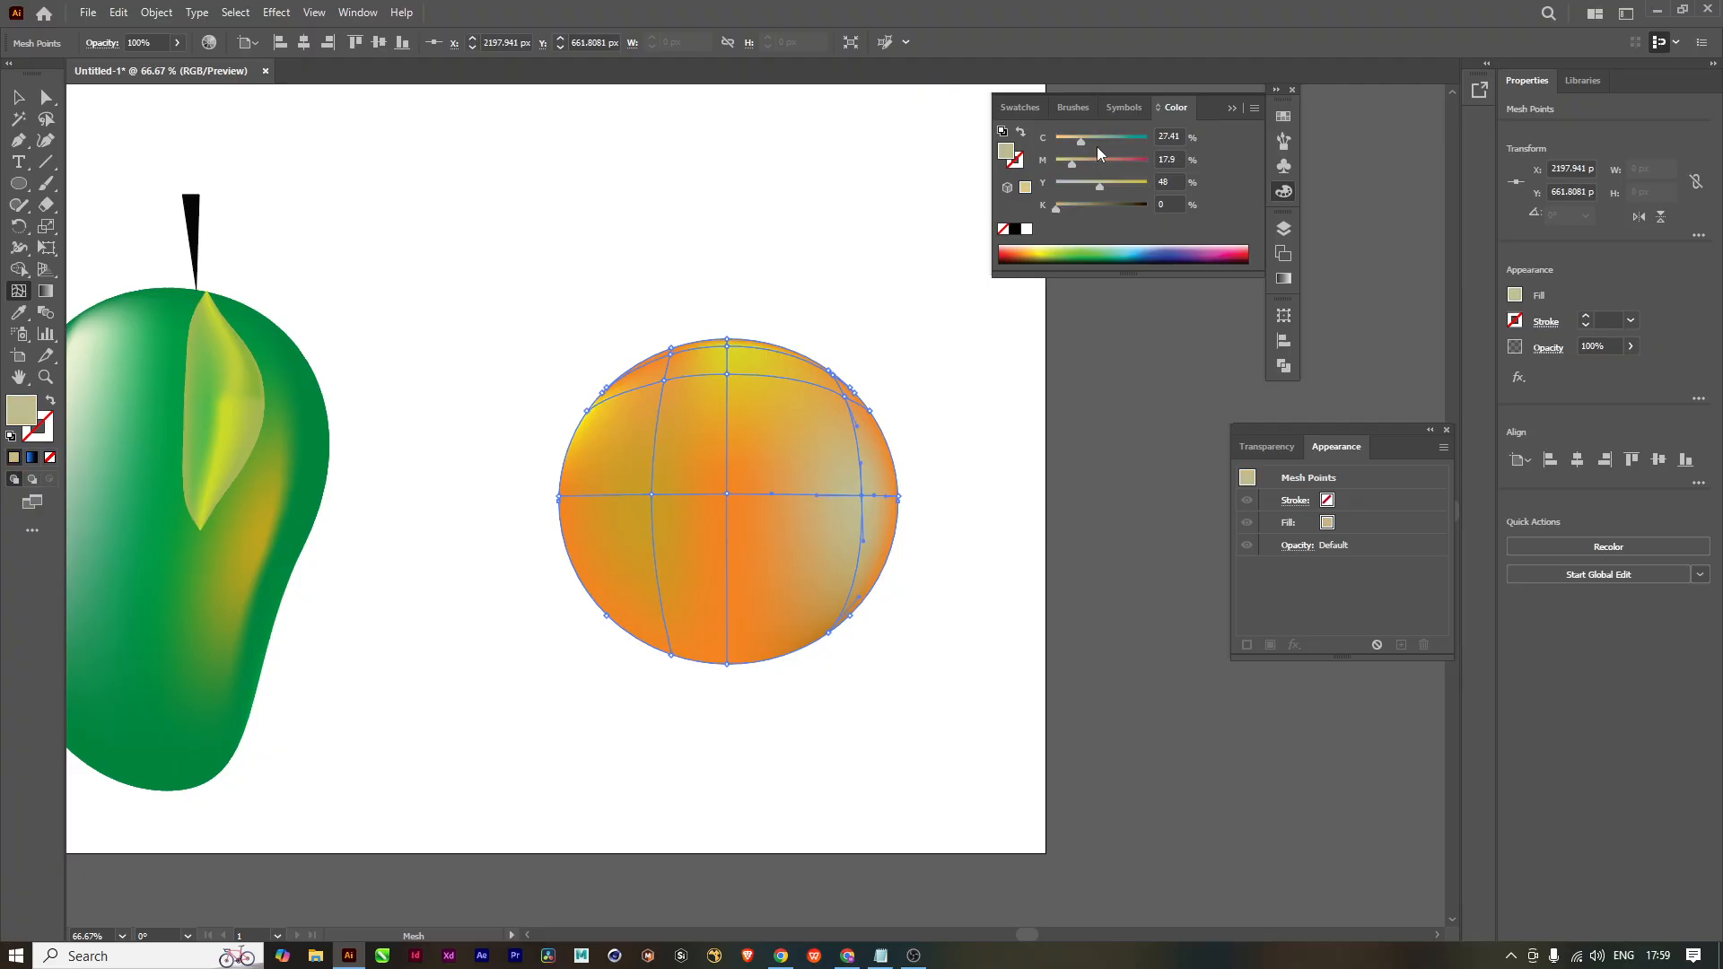
{"action": "left_click_drag", "start_coordinate": [1079, 140], "coordinate": [1064, 140]}
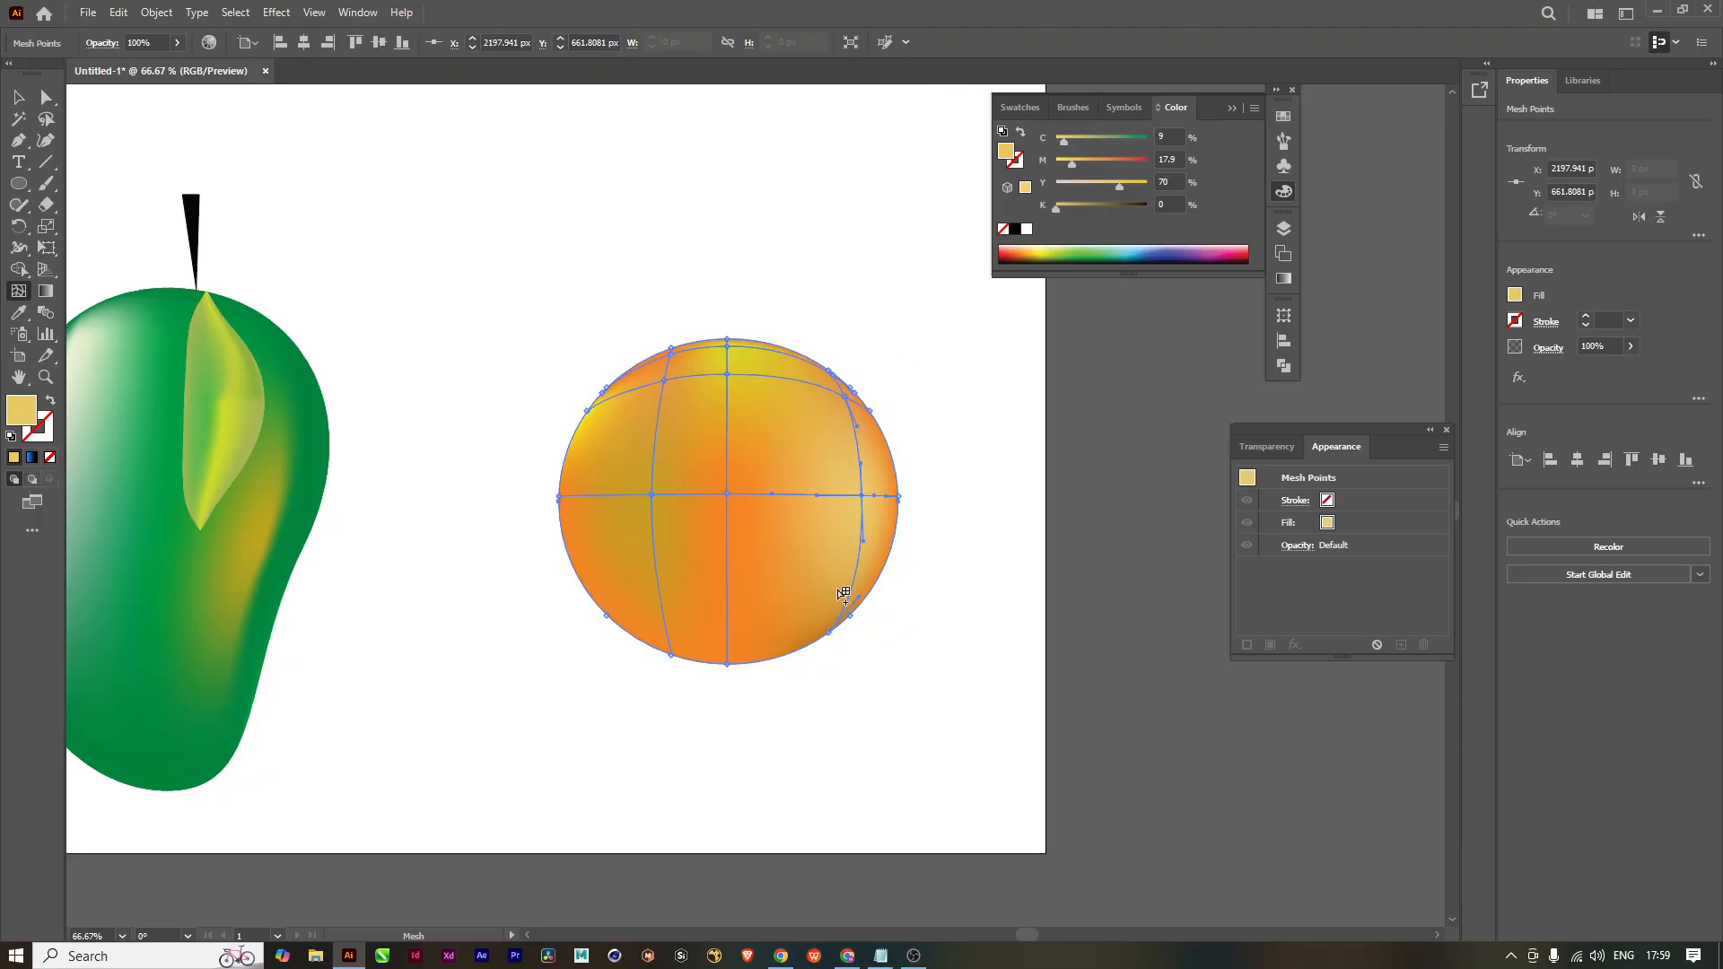
{"action": "left_click", "coordinate": [18, 99]}
{"action": "left_click", "coordinate": [923, 708]}
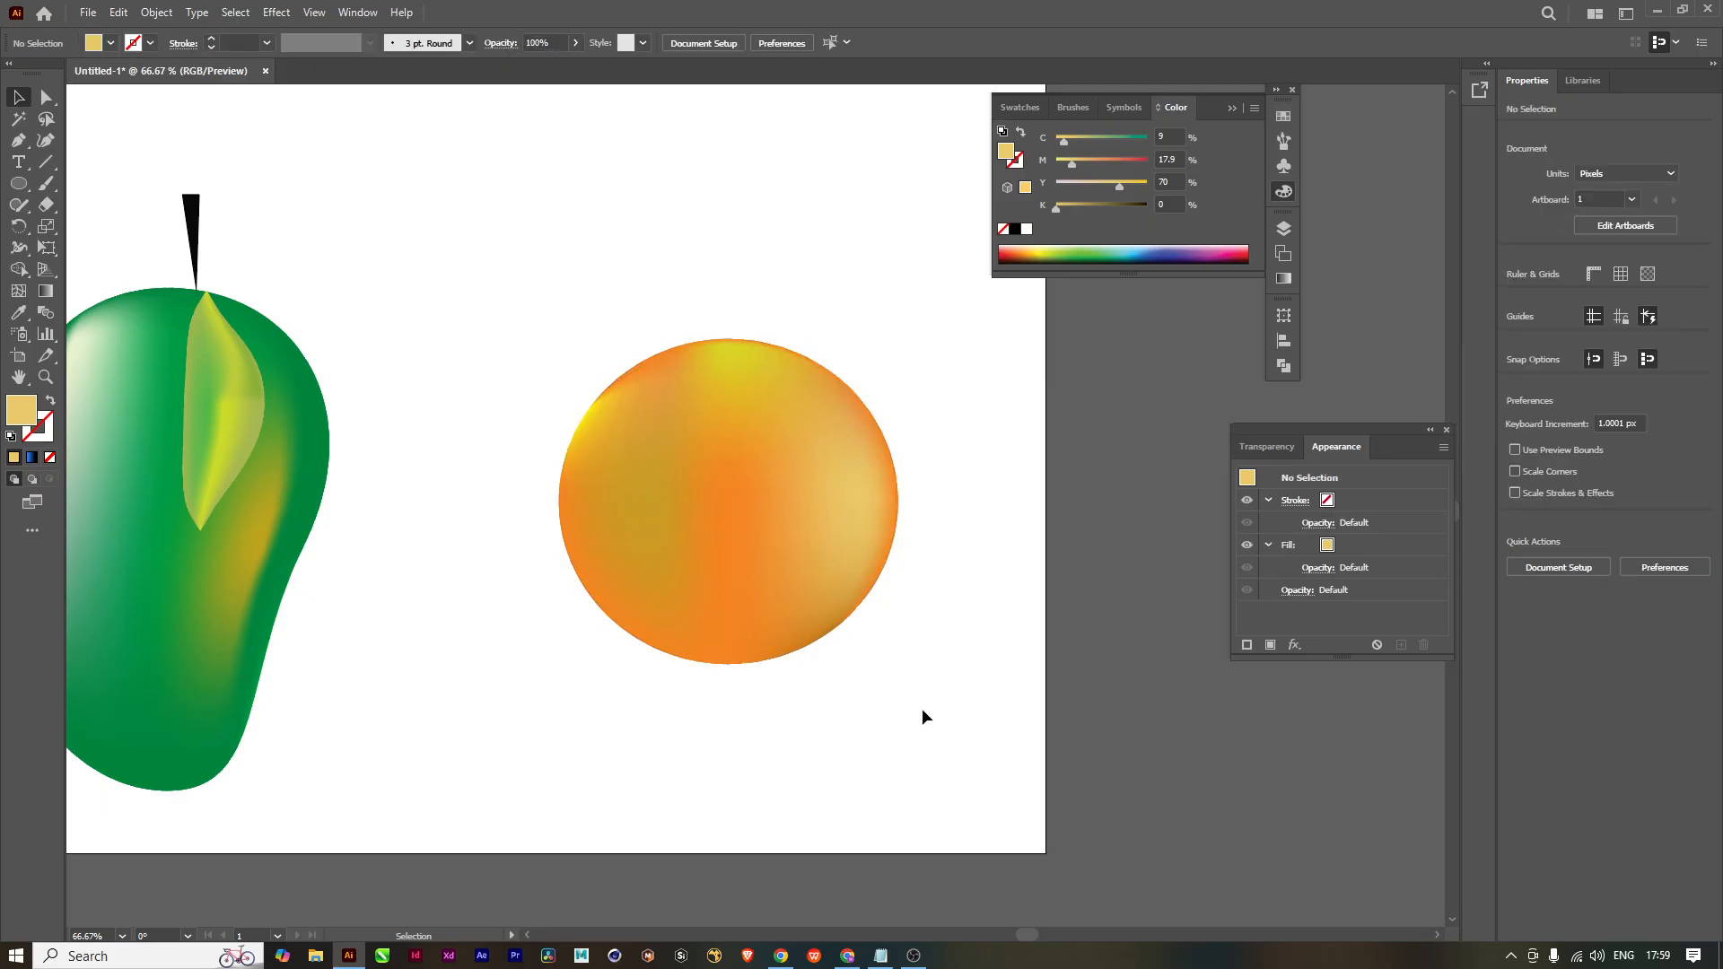
Step: Copy the leaf of the large crimson fruit nearest the mango and place the copy on top of the orange
{"action": "scroll", "coordinate": [923, 709], "scroll_direction": "down", "scroll_amount": 2}
{"action": "scroll", "coordinate": [912, 697], "scroll_direction": "up", "scroll_amount": 2}
{"action": "left_click_drag", "start_coordinate": [823, 569], "coordinate": [1012, 609]}
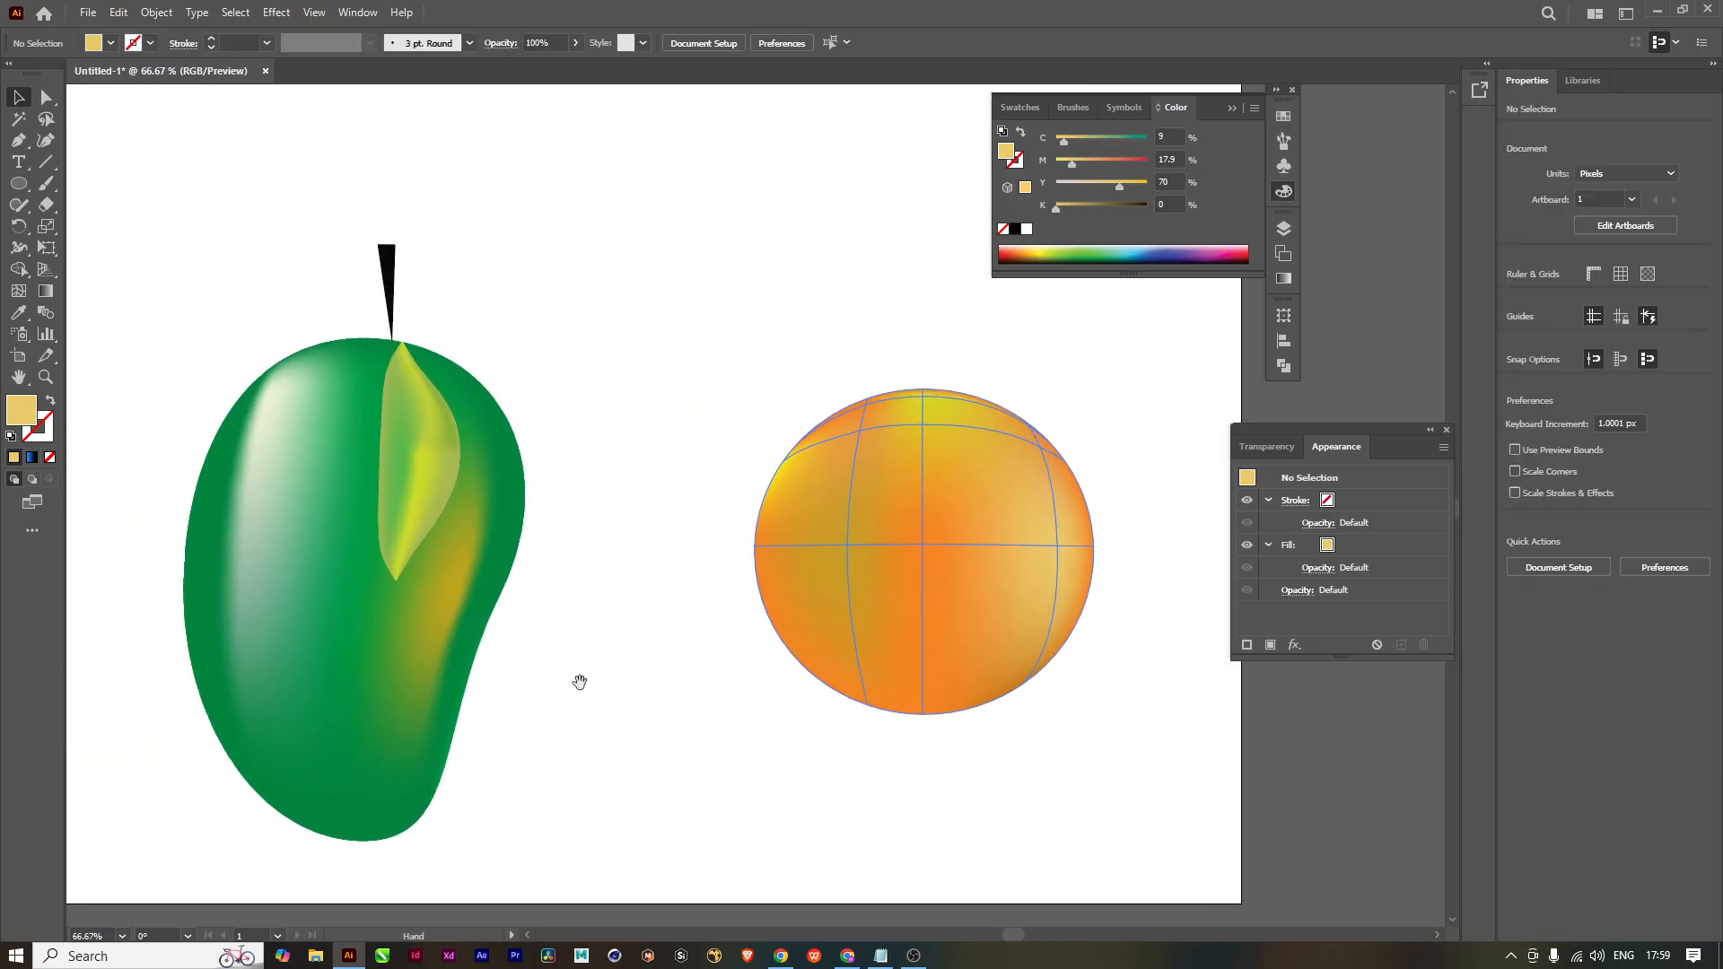
{"action": "left_click_drag", "start_coordinate": [563, 709], "coordinate": [973, 665]}
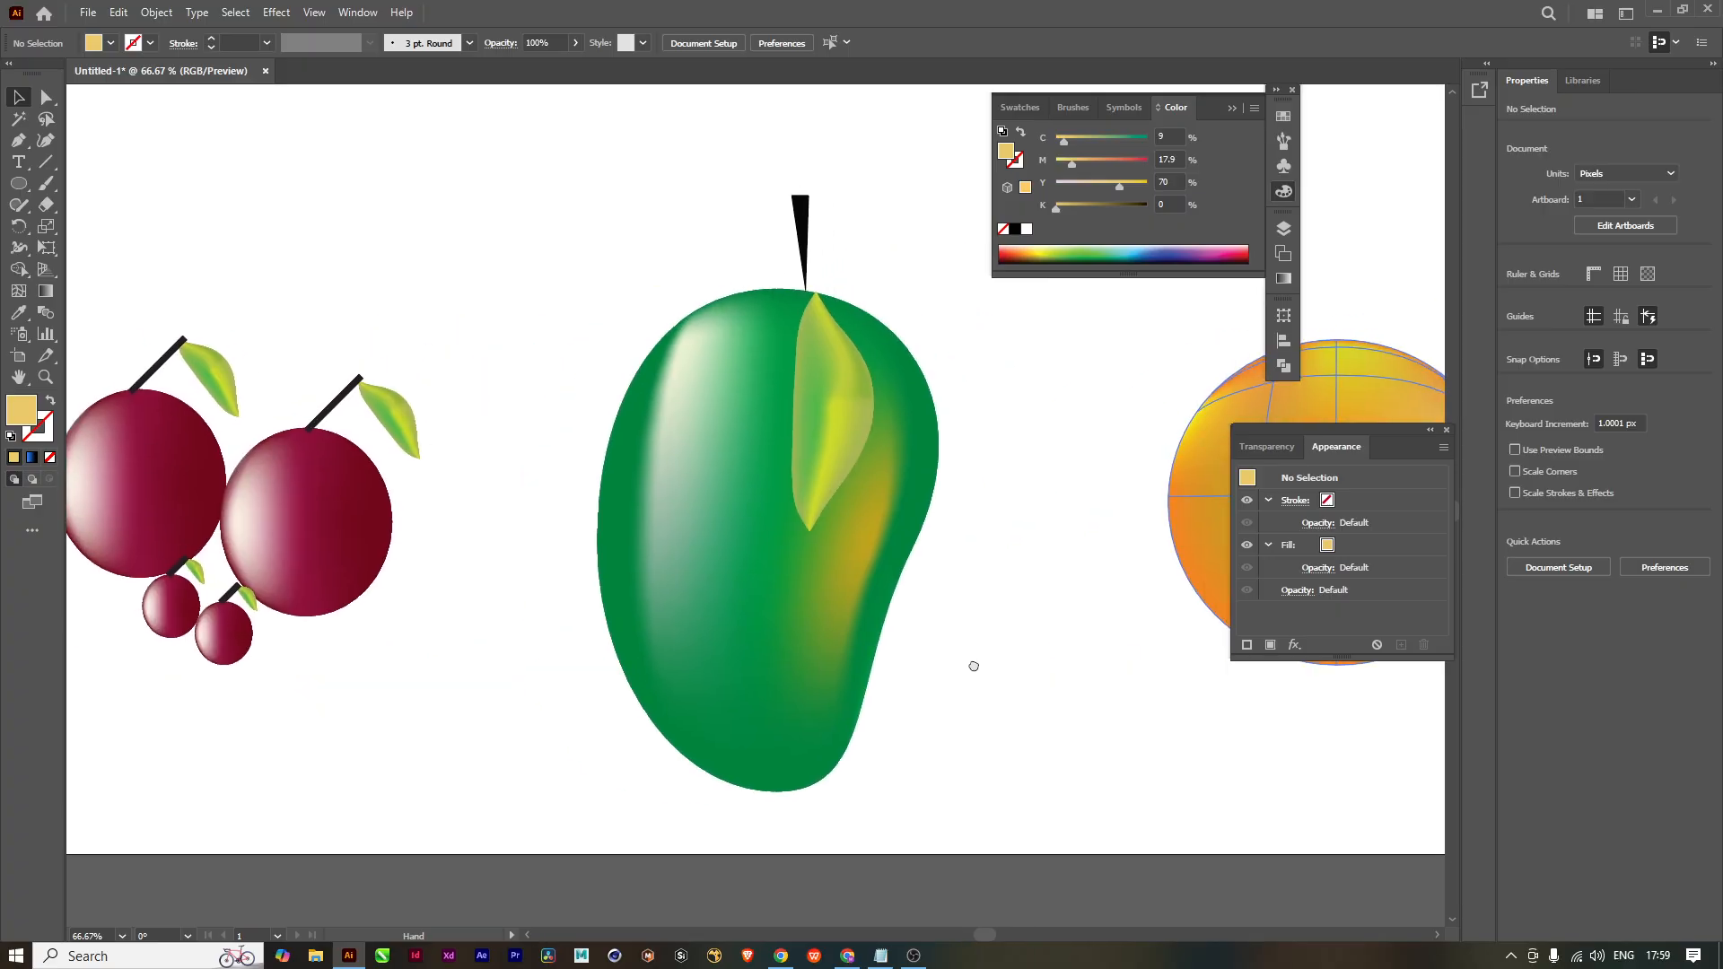
{"action": "left_click", "coordinate": [405, 418]}
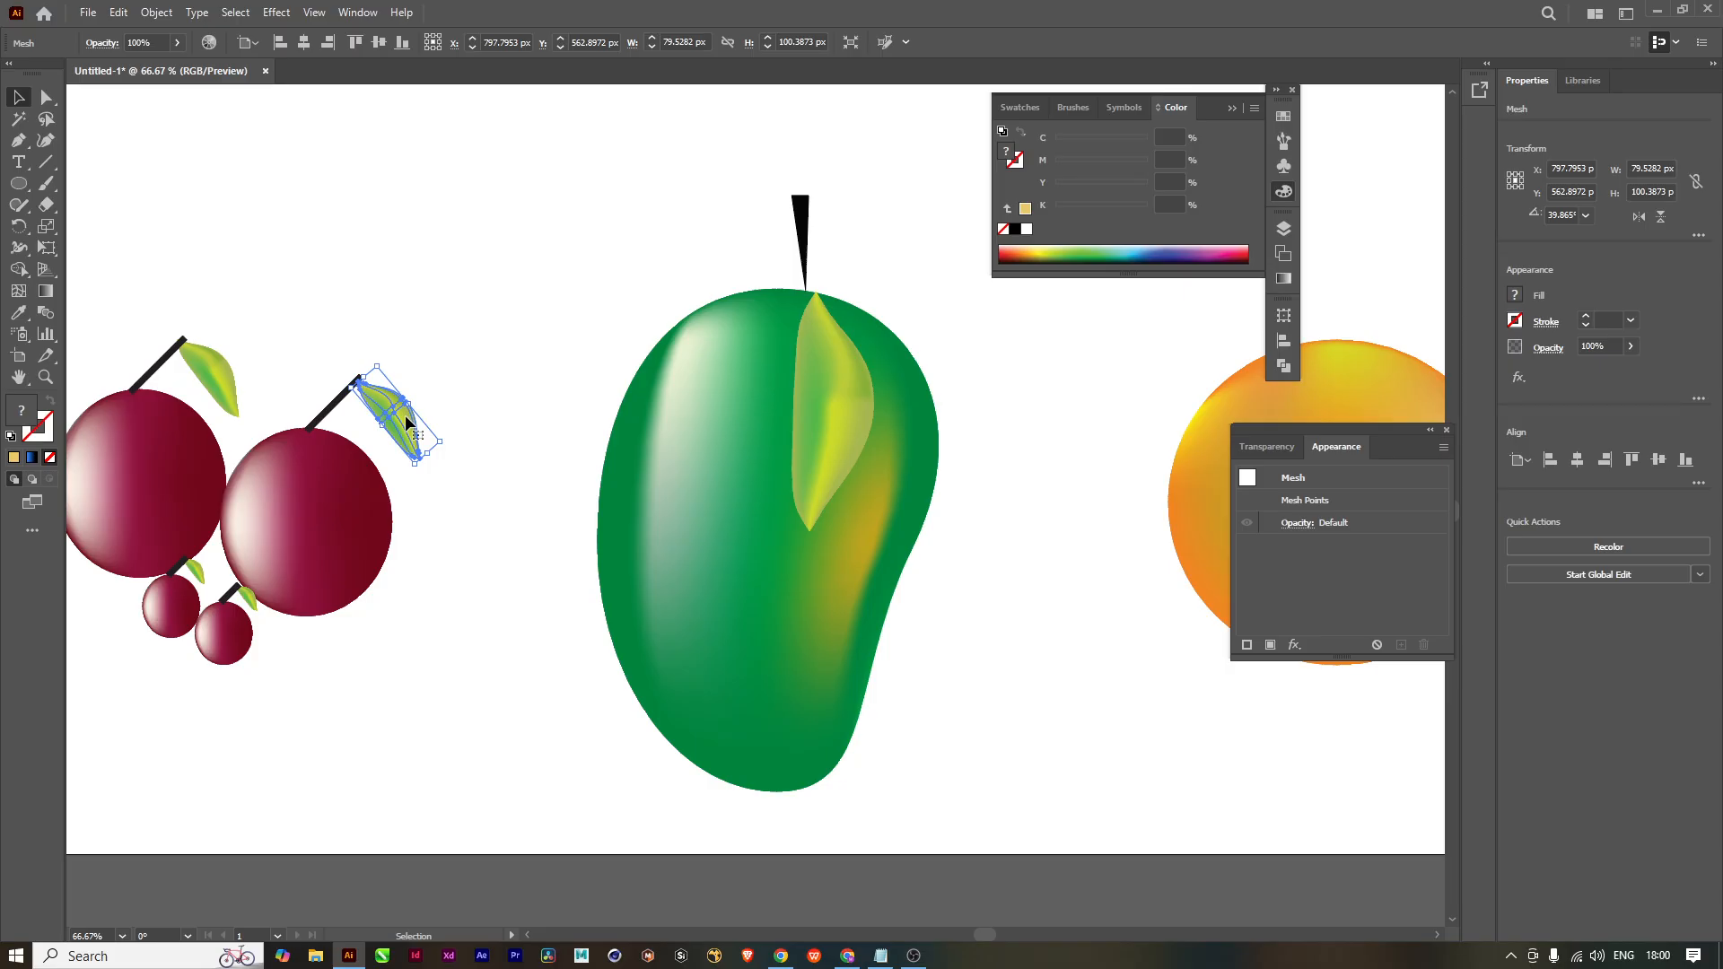
{"action": "left_click_drag", "start_coordinate": [803, 410], "coordinate": [1154, 363]}
{"action": "left_click_drag", "start_coordinate": [1083, 510], "coordinate": [692, 630]}
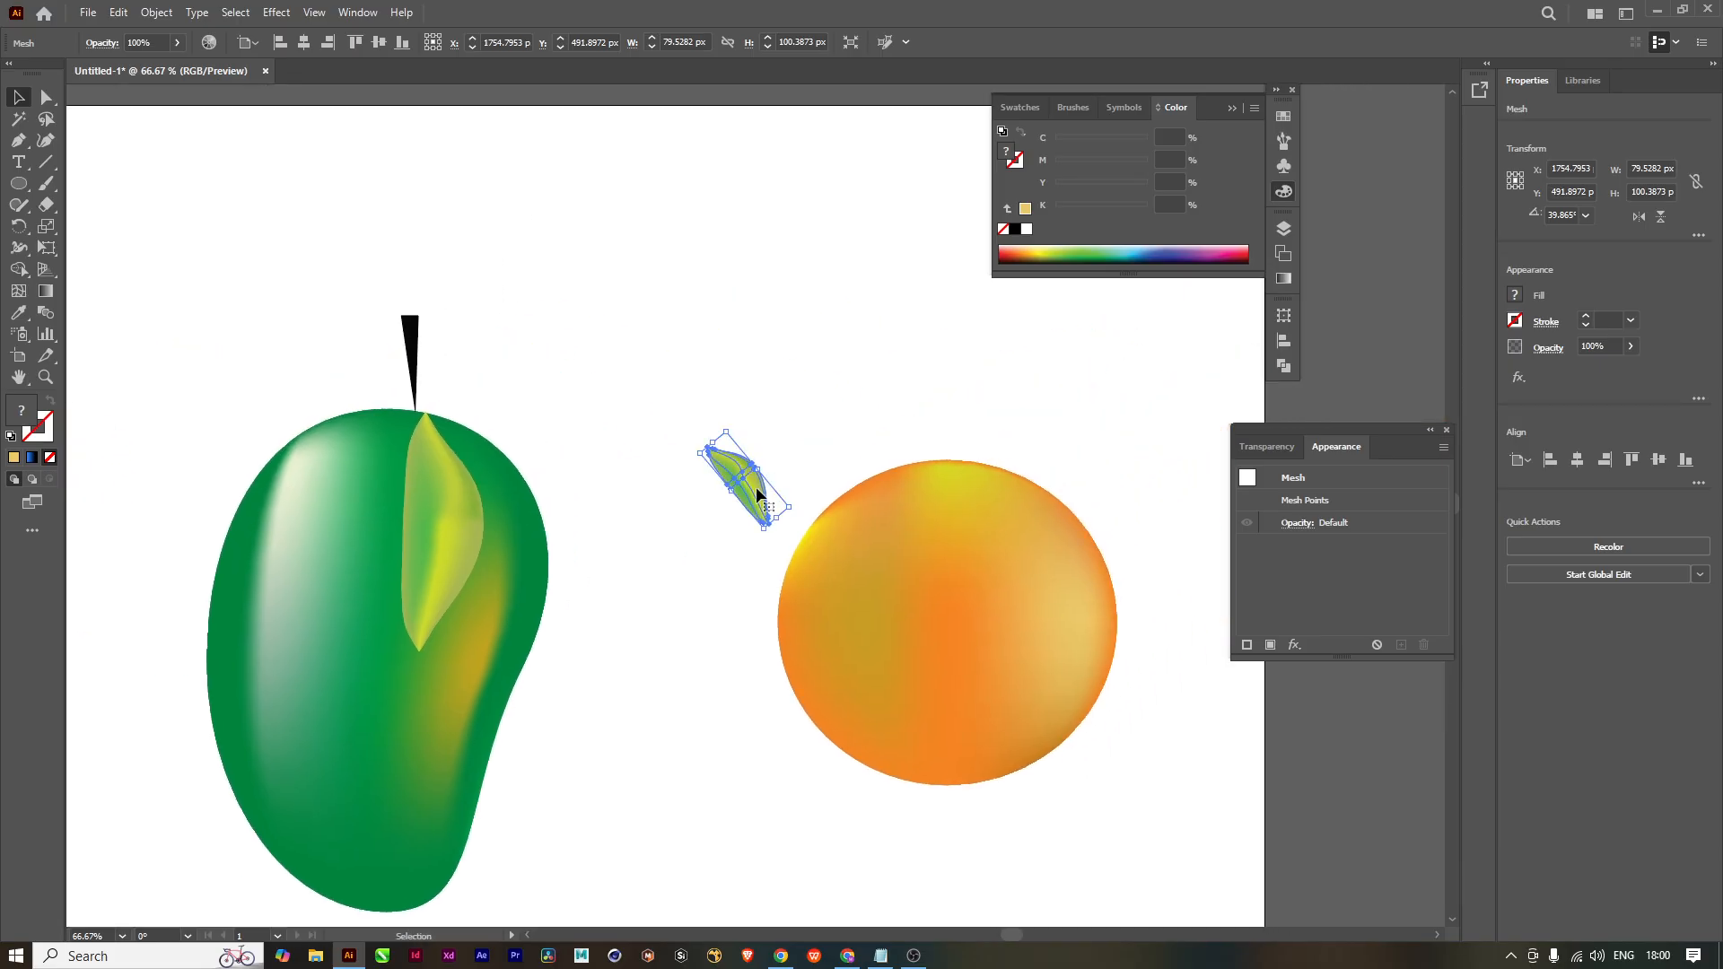
{"action": "left_click_drag", "start_coordinate": [724, 495], "coordinate": [944, 445]}
{"action": "scroll", "coordinate": [849, 628], "scroll_direction": "down", "scroll_amount": 1}
{"action": "left_click", "coordinate": [723, 431]}
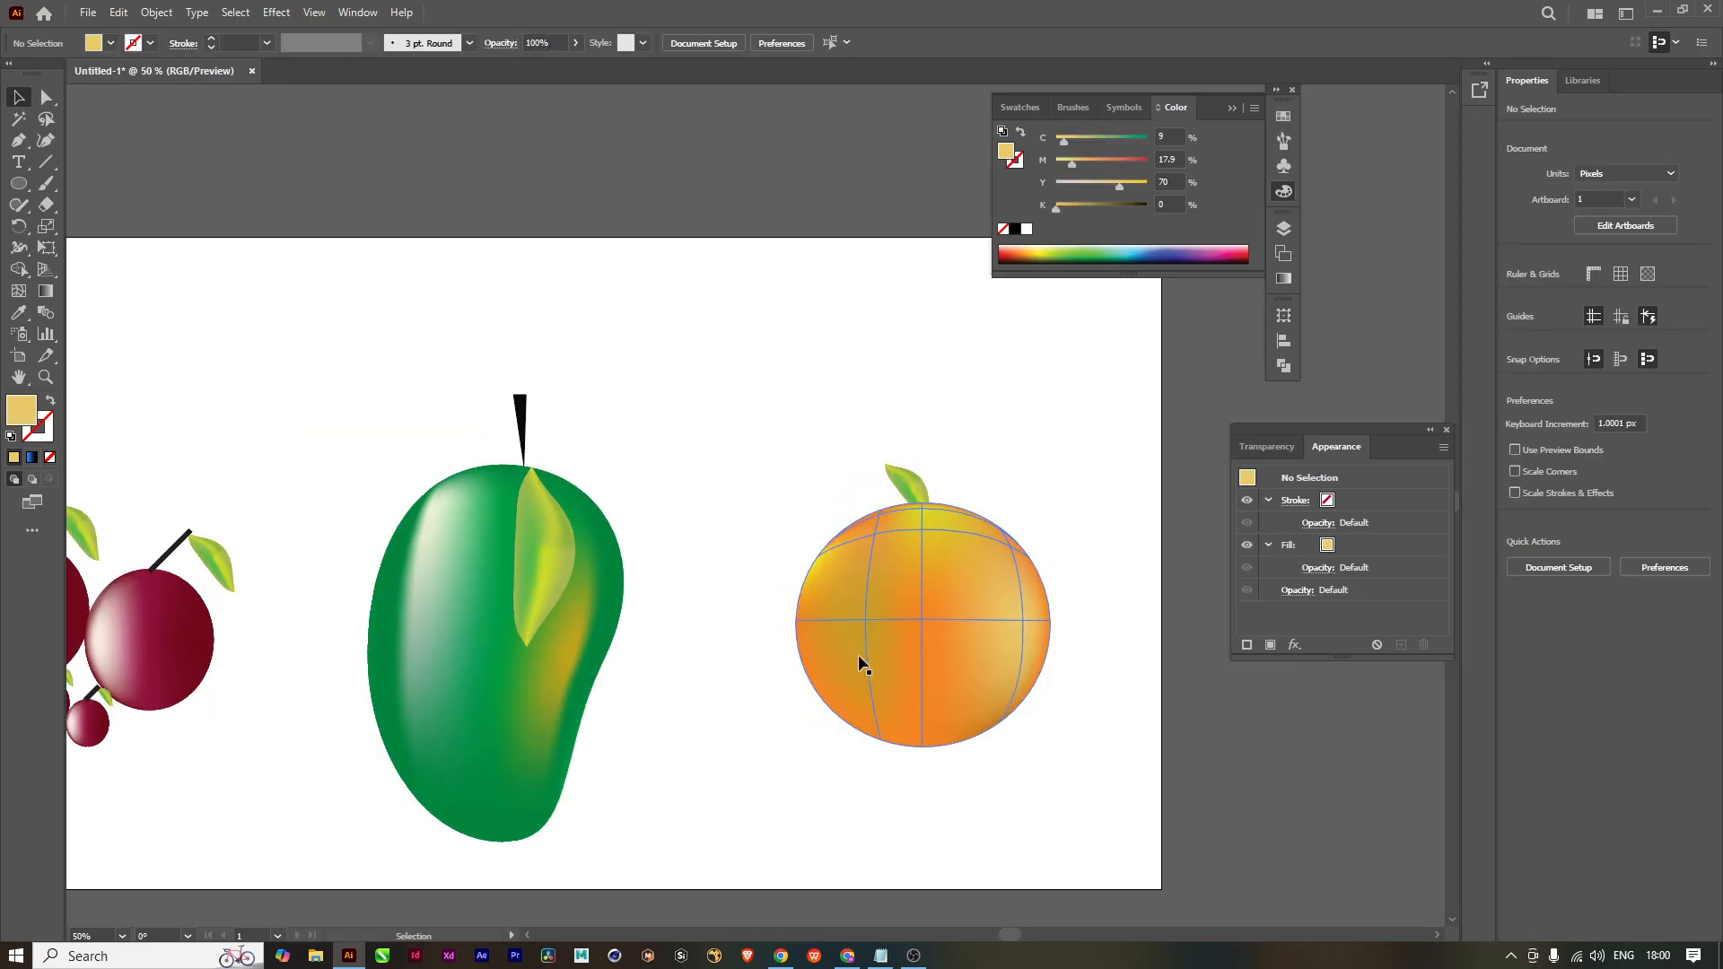
{"action": "scroll", "coordinate": [862, 660], "scroll_direction": "down", "scroll_amount": 2}
{"action": "left_click_drag", "start_coordinate": [783, 722], "coordinate": [831, 612]}
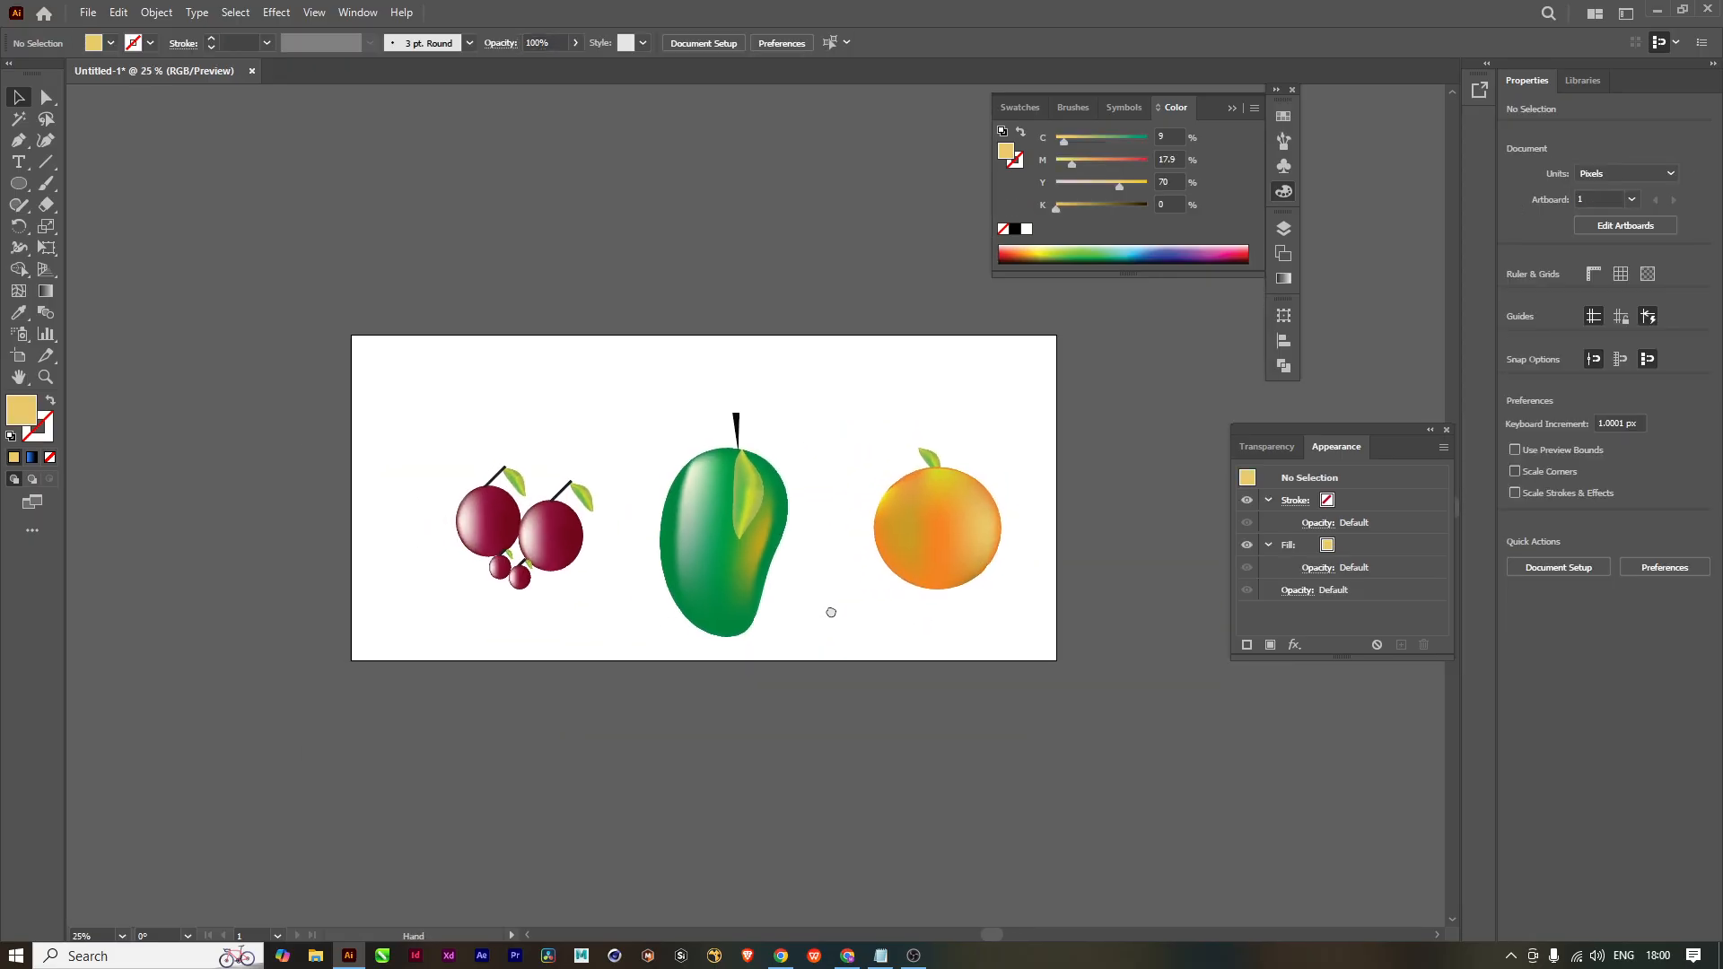
{"action": "scroll", "coordinate": [826, 610], "scroll_direction": "up", "scroll_amount": 2}
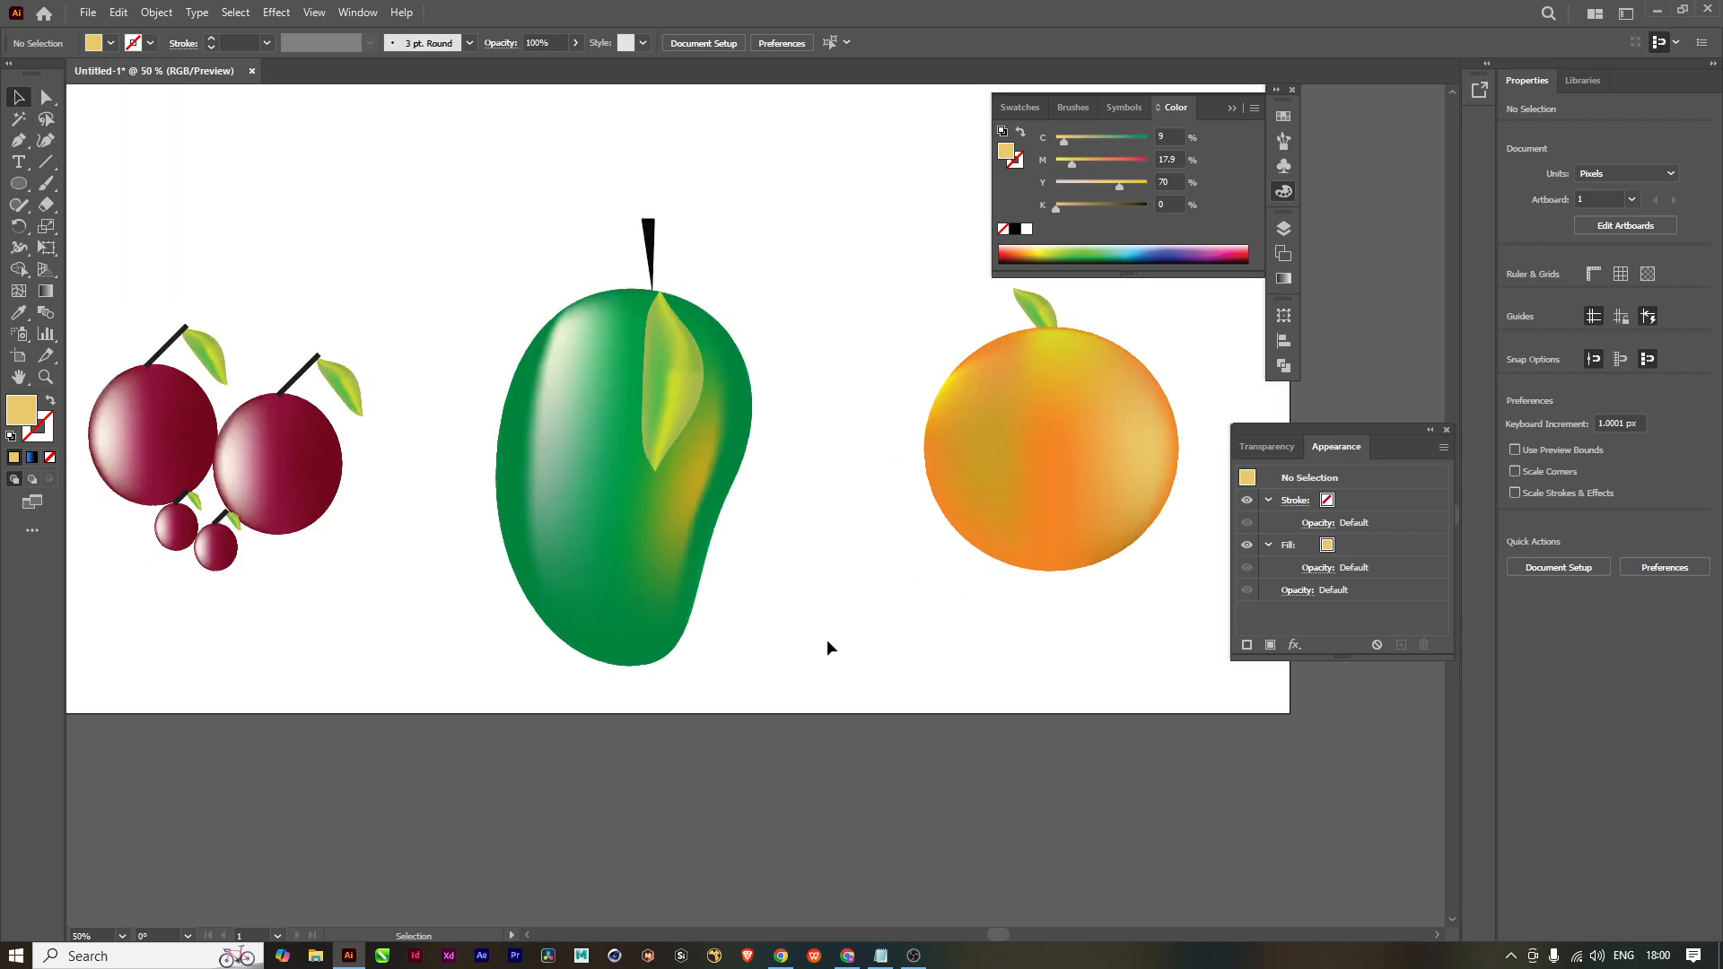
{"action": "left_click_drag", "start_coordinate": [862, 716], "coordinate": [848, 738]}
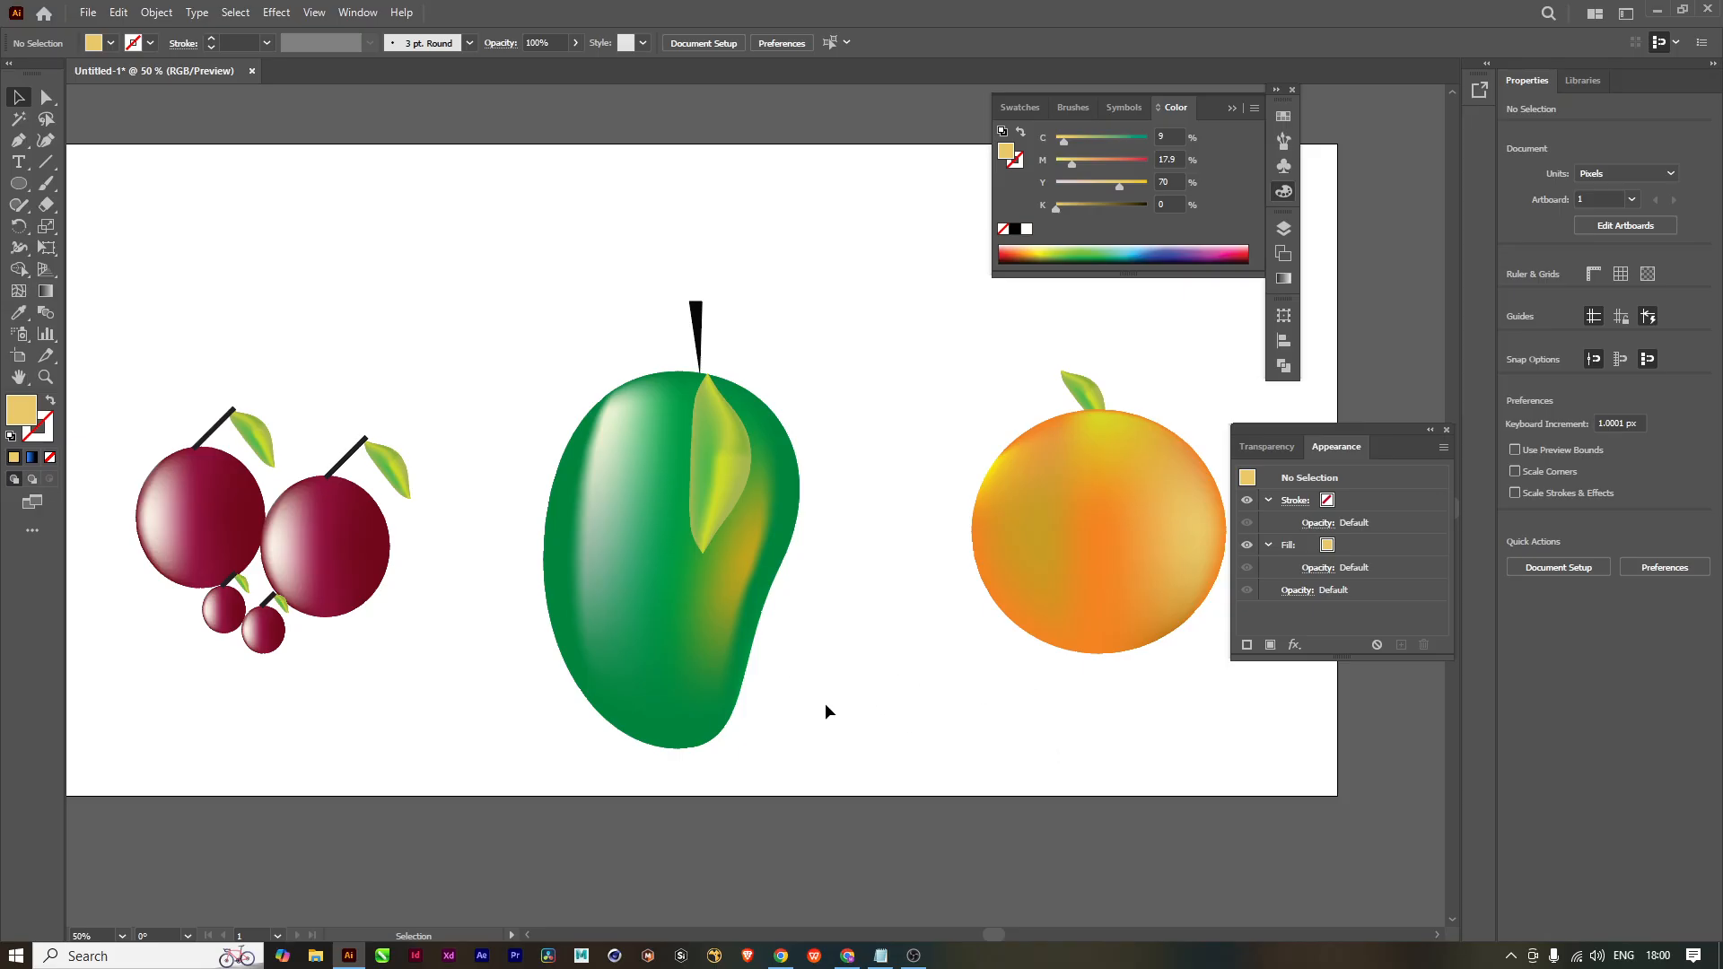
{"action": "scroll", "coordinate": [826, 709], "scroll_direction": "down", "scroll_amount": 1}
{"action": "mouse_move", "coordinate": [832, 677]}
{"action": "left_mouse_down"}
{"action": "mouse_move", "coordinate": [831, 634]}
{"action": "mouse_move", "coordinate": [825, 649]}
{"action": "left_mouse_up"}
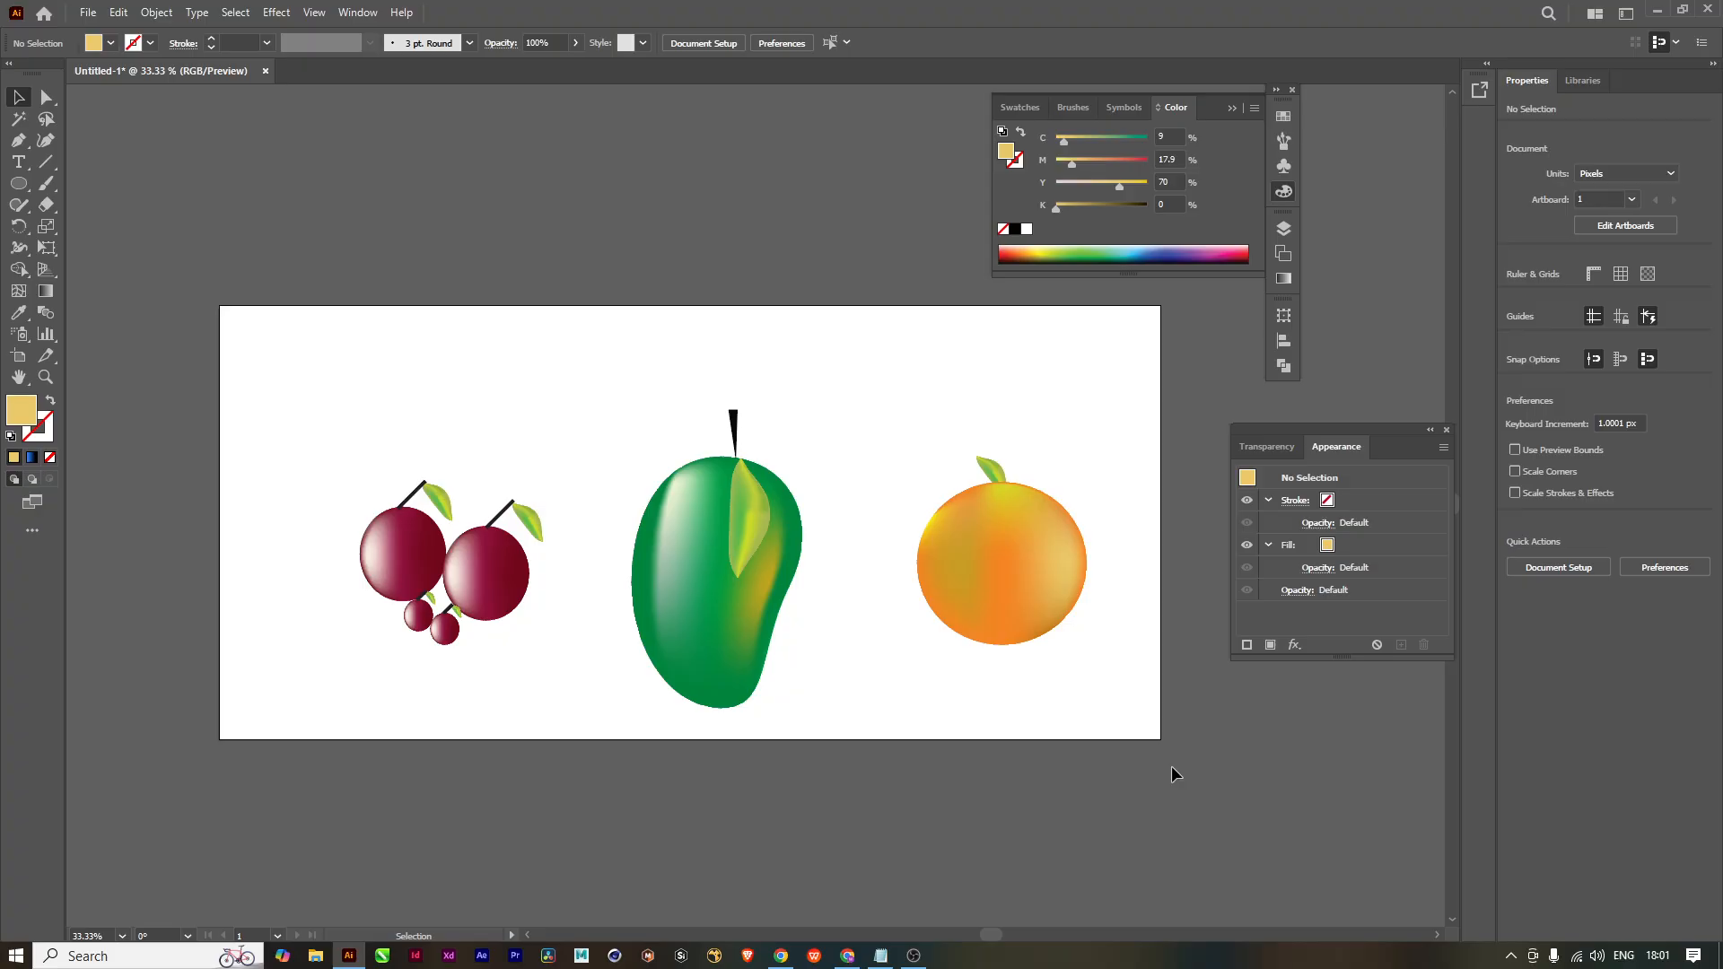
{"action": "left_click", "coordinate": [913, 956]}
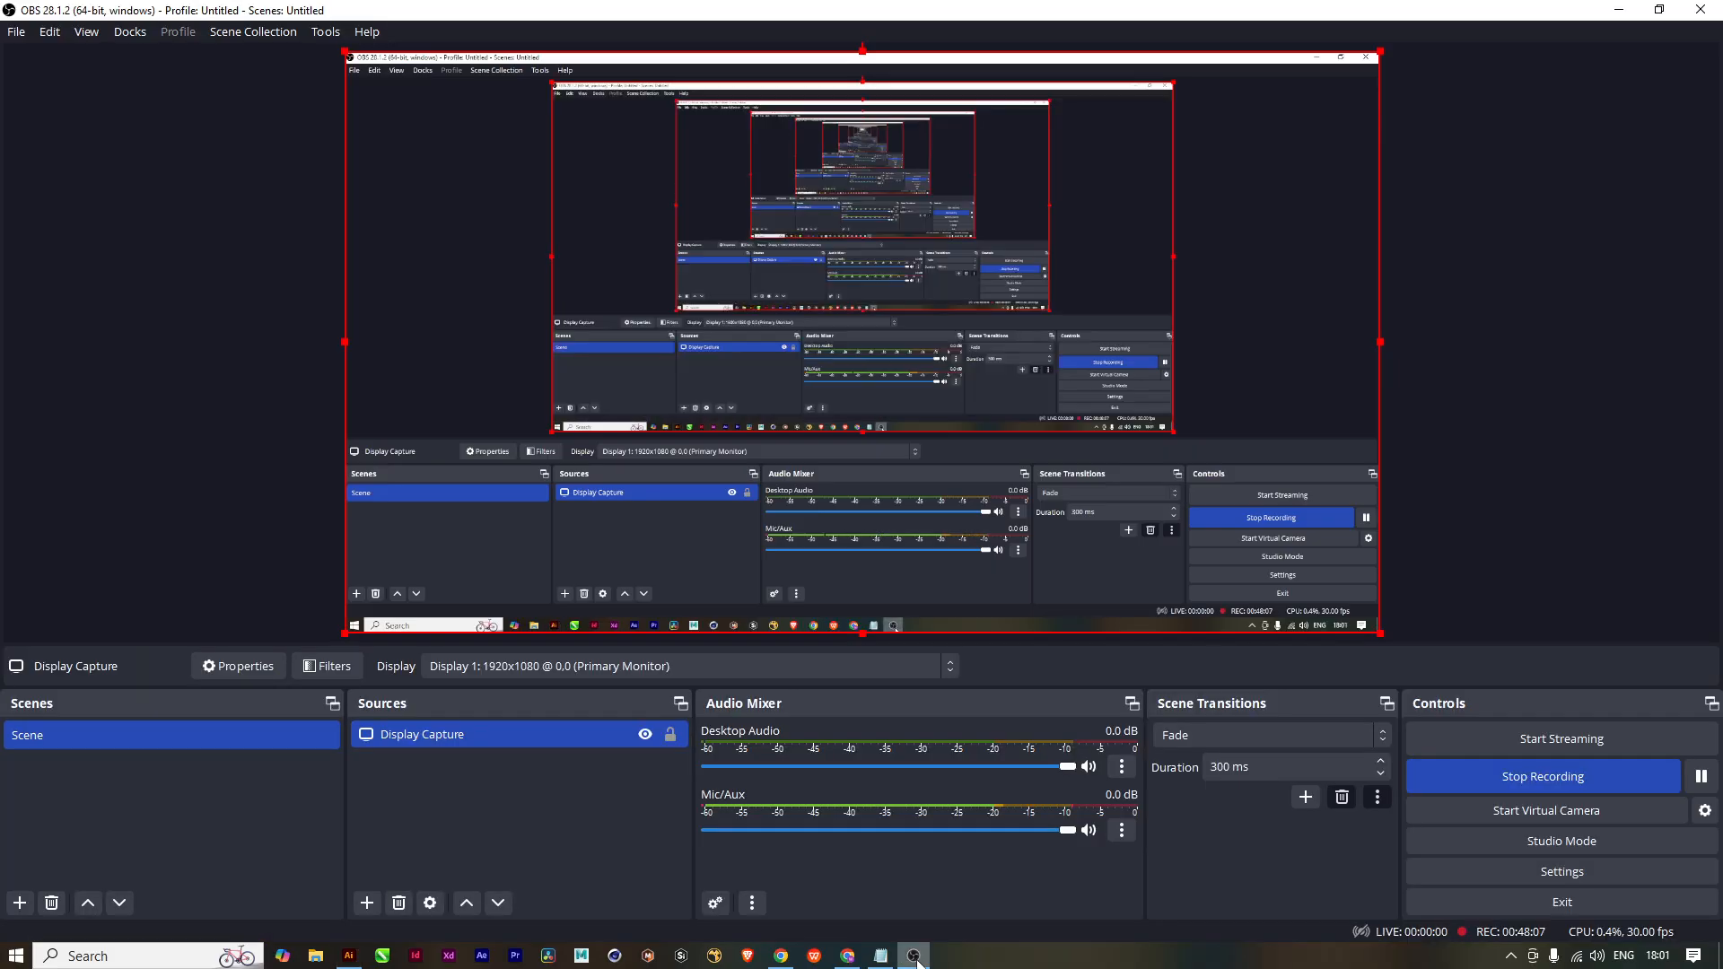